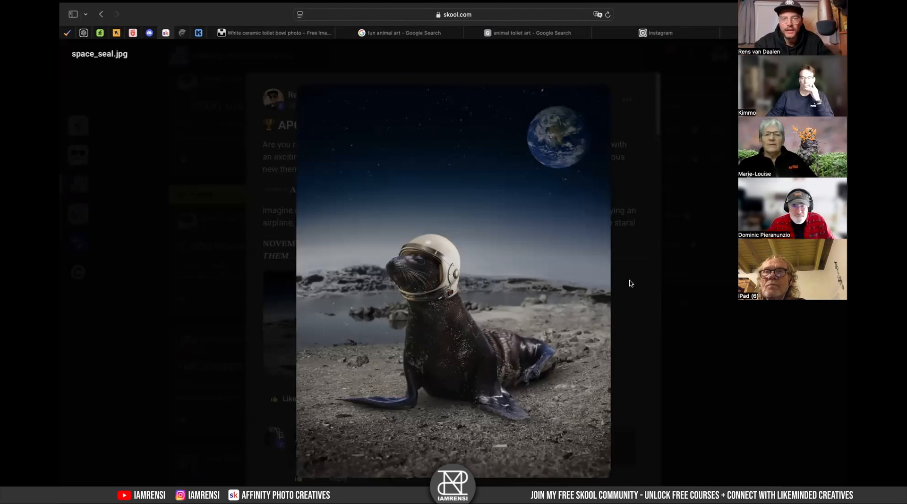
- Open and read the full APC November Challenge: ANIMAL SHOW post, then close it
{"action": "left_click", "coordinate": [630, 284]}
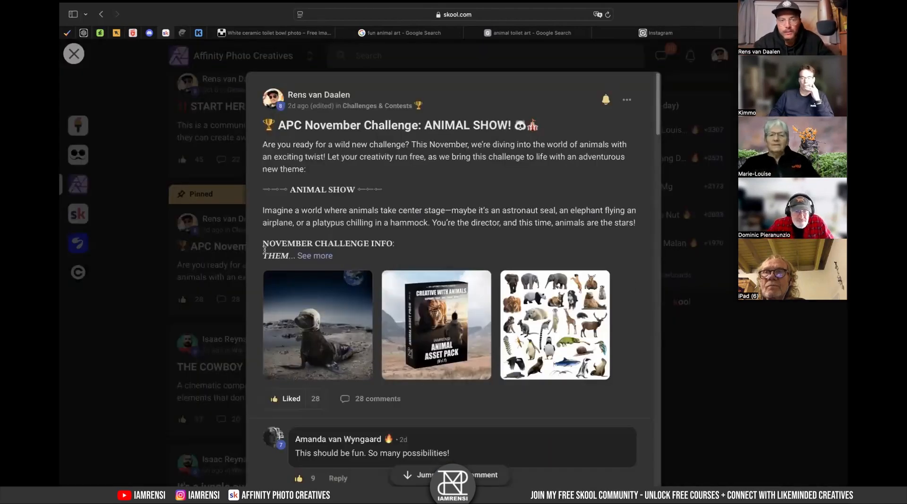
{"action": "left_click", "coordinate": [315, 256]}
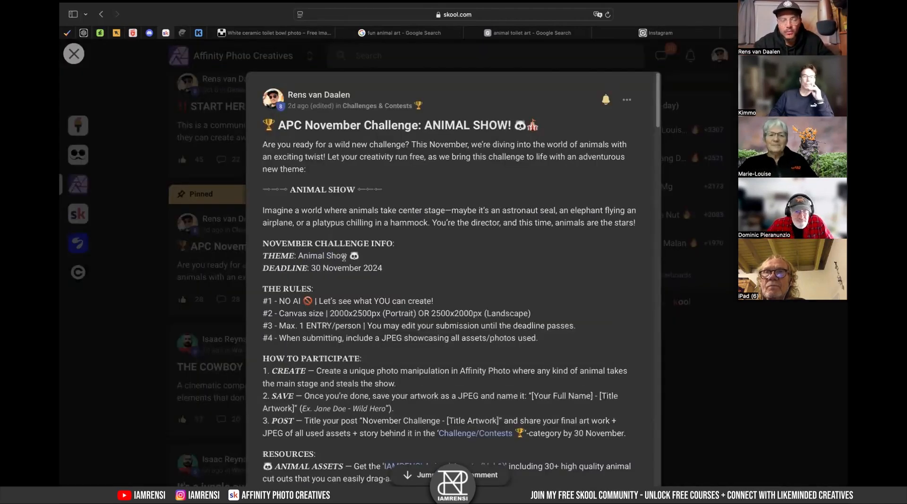
{"action": "left_click", "coordinate": [160, 249]}
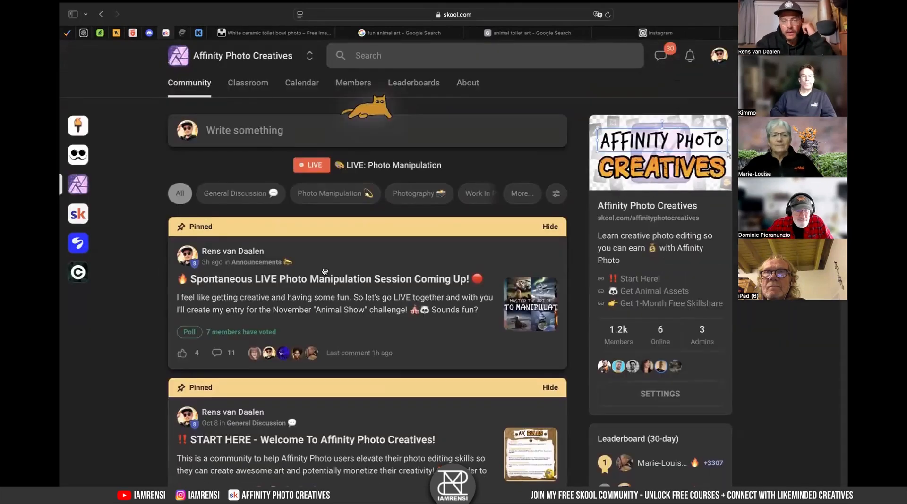
- Scroll through the community feed to review the pinned and recent posts
{"action": "scroll", "coordinate": [324, 271], "scroll_direction": "down", "scroll_amount": 6}
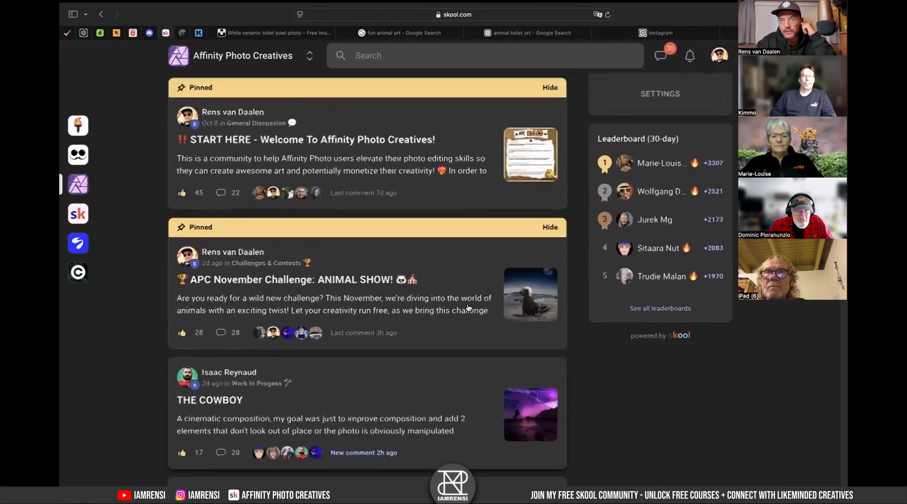
{"action": "scroll", "coordinate": [467, 308], "scroll_direction": "up", "scroll_amount": 3}
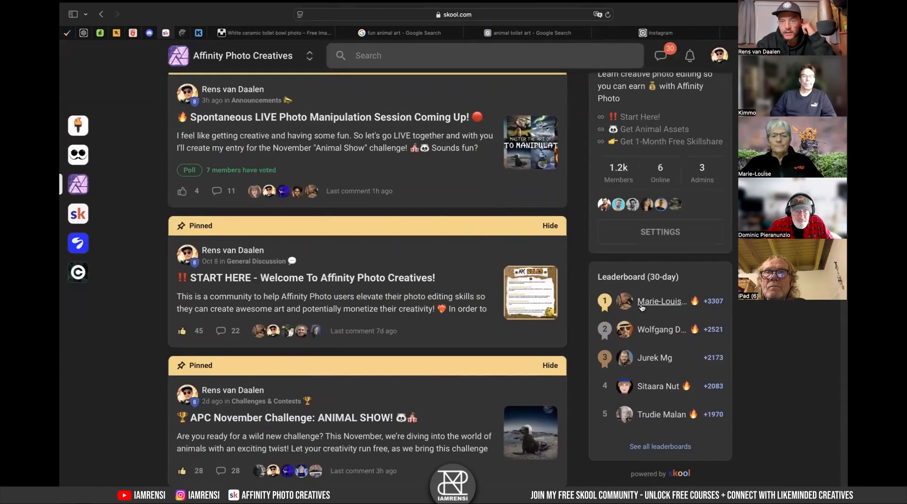
{"action": "scroll", "coordinate": [418, 316], "scroll_direction": "down", "scroll_amount": 9}
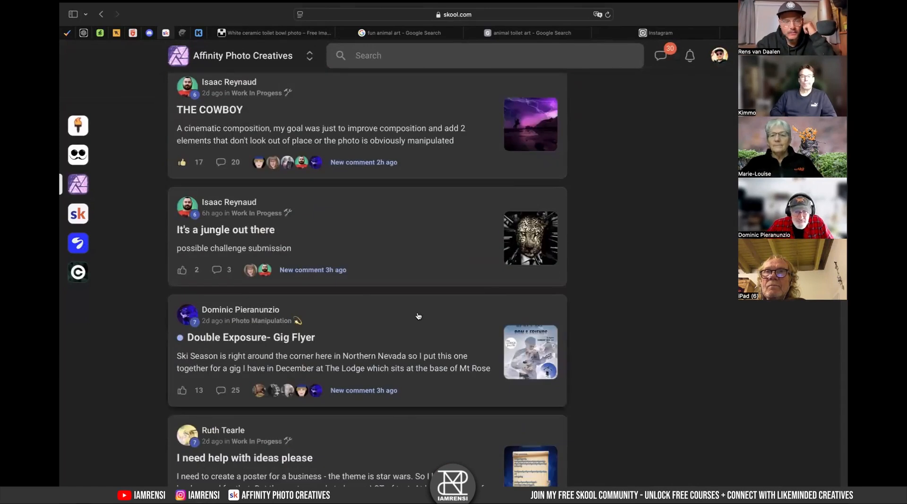
{"action": "scroll", "coordinate": [348, 354], "scroll_direction": "up", "scroll_amount": 4}
{"action": "scroll", "coordinate": [348, 355], "scroll_direction": "down", "scroll_amount": 1}
{"action": "scroll", "coordinate": [368, 238], "scroll_direction": "up", "scroll_amount": 7}
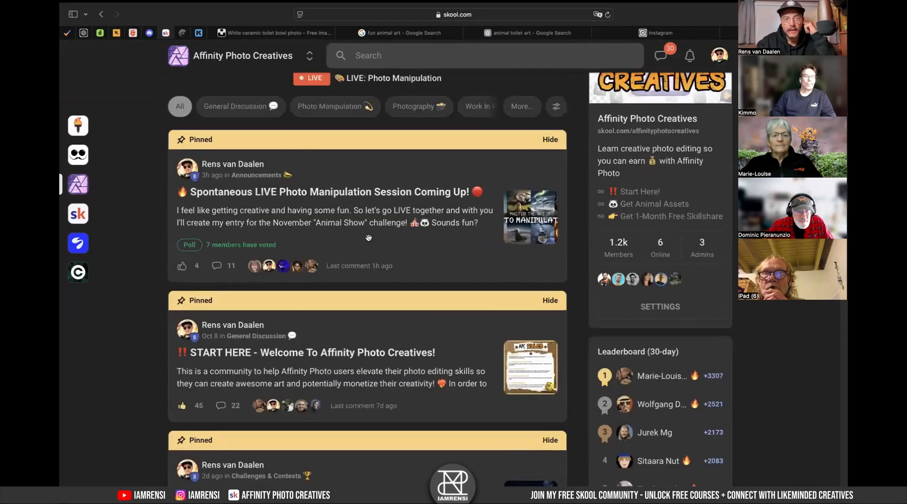
{"action": "scroll", "coordinate": [310, 90], "scroll_direction": "up", "scroll_amount": 1}
- Browse the Classroom course list, then return to the Community feed
{"action": "left_click", "coordinate": [248, 83]}
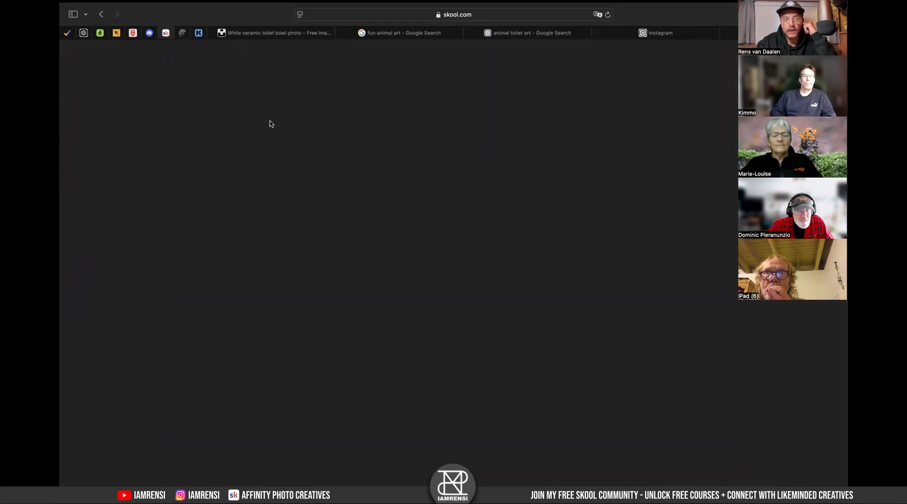
{"action": "scroll", "coordinate": [378, 245], "scroll_direction": "down", "scroll_amount": 3}
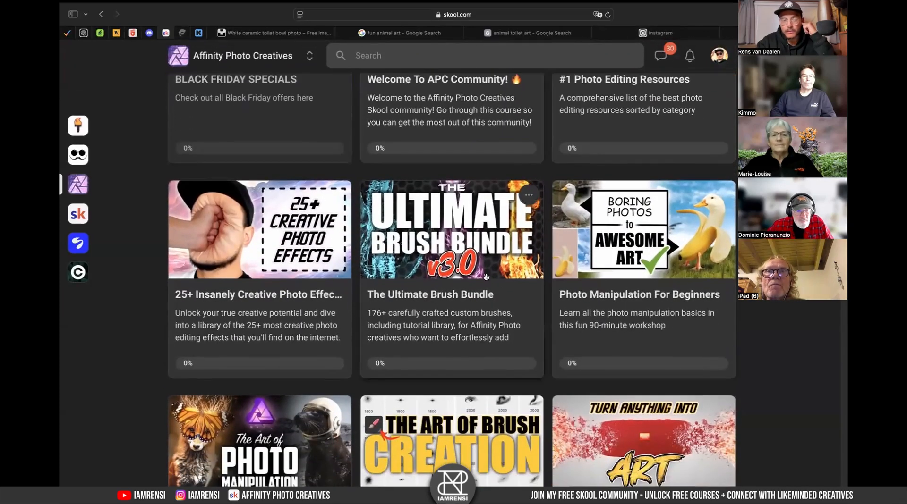
{"action": "scroll", "coordinate": [388, 293], "scroll_direction": "down", "scroll_amount": 2}
{"action": "scroll", "coordinate": [407, 392], "scroll_direction": "up", "scroll_amount": 5}
{"action": "left_click", "coordinate": [190, 83]}
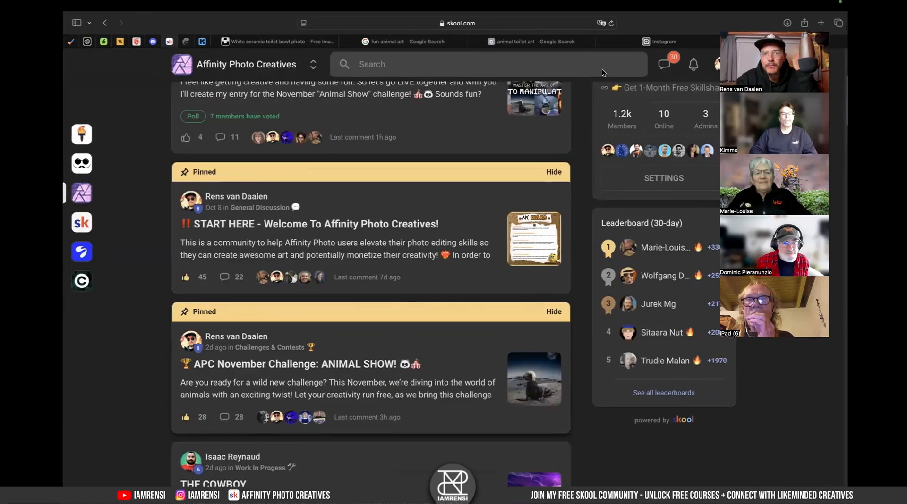
- Browse the fun animal art image search results, previewing a few images for inspiration
{"action": "left_click", "coordinate": [425, 45]}
{"action": "scroll", "coordinate": [283, 236], "scroll_direction": "down", "scroll_amount": 5}
{"action": "scroll", "coordinate": [282, 236], "scroll_direction": "up", "scroll_amount": 10}
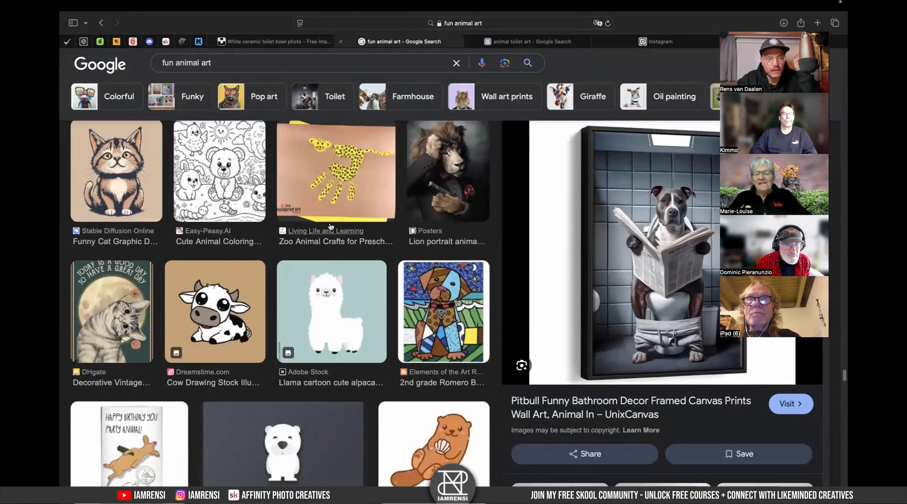
{"action": "scroll", "coordinate": [224, 56], "scroll_direction": "down", "scroll_amount": 10}
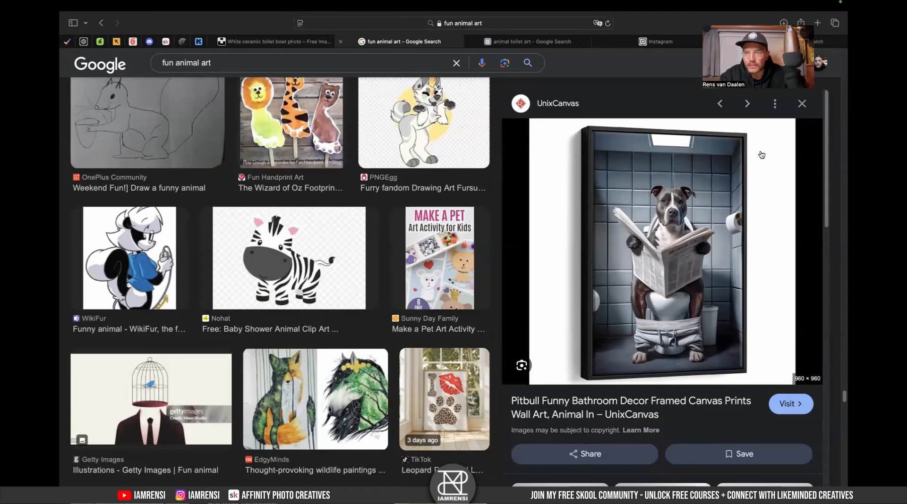
{"action": "left_click", "coordinate": [802, 104]}
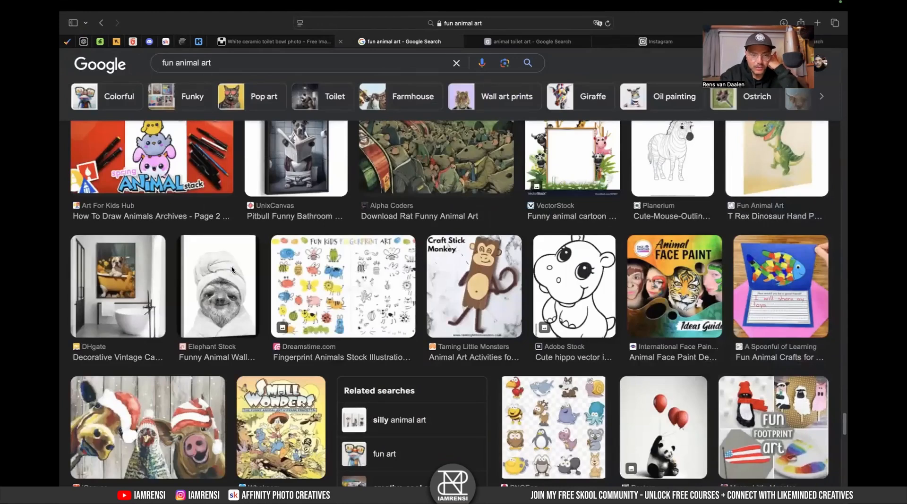
{"action": "left_click", "coordinate": [218, 284]}
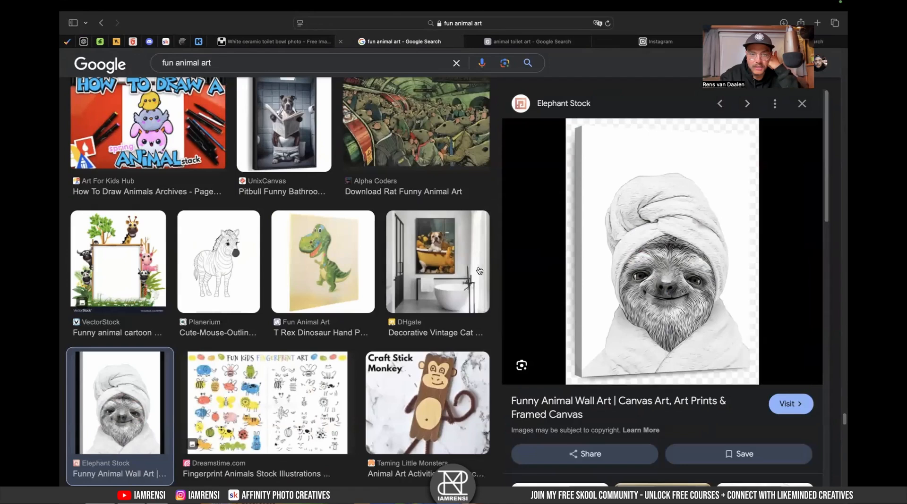
{"action": "left_click", "coordinate": [432, 260]}
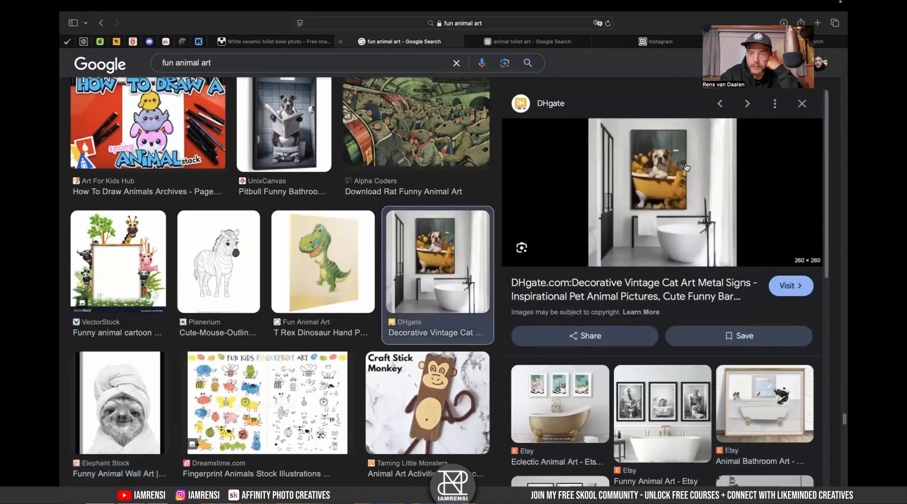
{"action": "scroll", "coordinate": [671, 183], "scroll_direction": "up", "scroll_amount": 5}
{"action": "scroll", "coordinate": [689, 187], "scroll_direction": "down", "scroll_amount": 5}
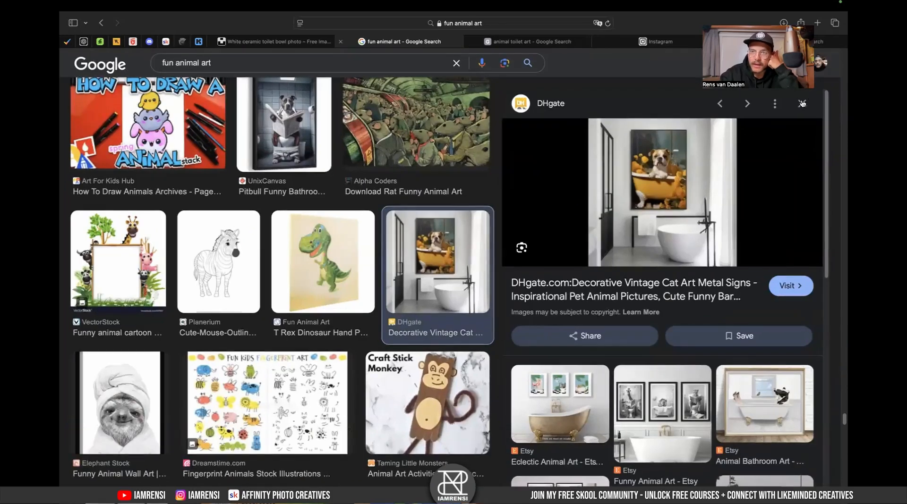
{"action": "left_click", "coordinate": [794, 107]}
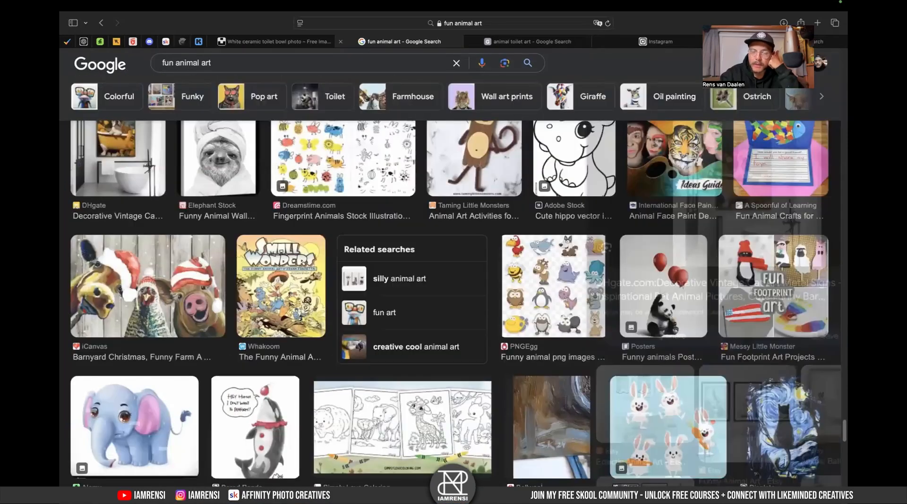
{"action": "scroll", "coordinate": [487, 274], "scroll_direction": "up", "scroll_amount": 4}
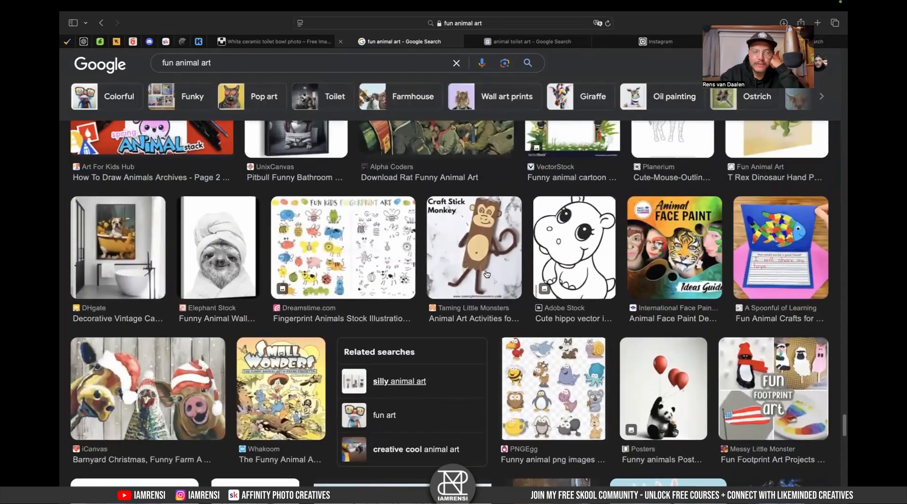
{"action": "scroll", "coordinate": [487, 274], "scroll_direction": "up", "scroll_amount": 3}
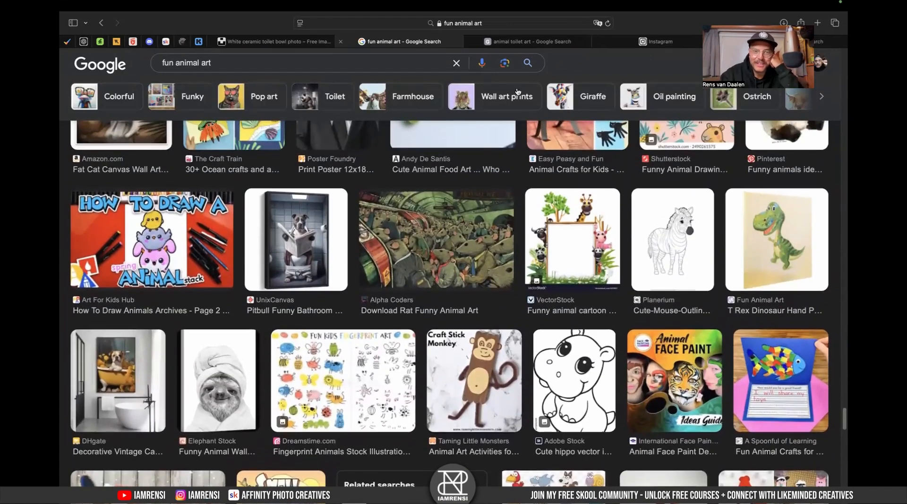
- Browse the animal toilet art image search results, previewing the llama and hippo images
{"action": "left_click", "coordinate": [523, 43]}
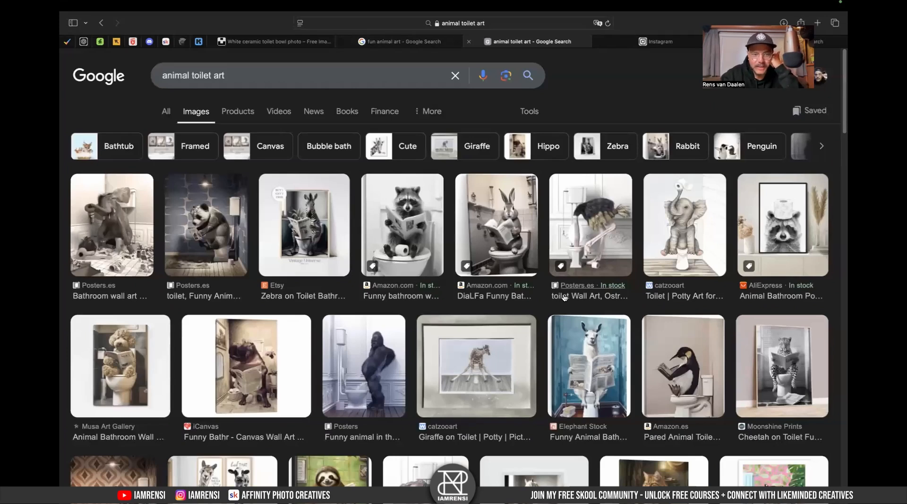
{"action": "scroll", "coordinate": [378, 391], "scroll_direction": "down", "scroll_amount": 2}
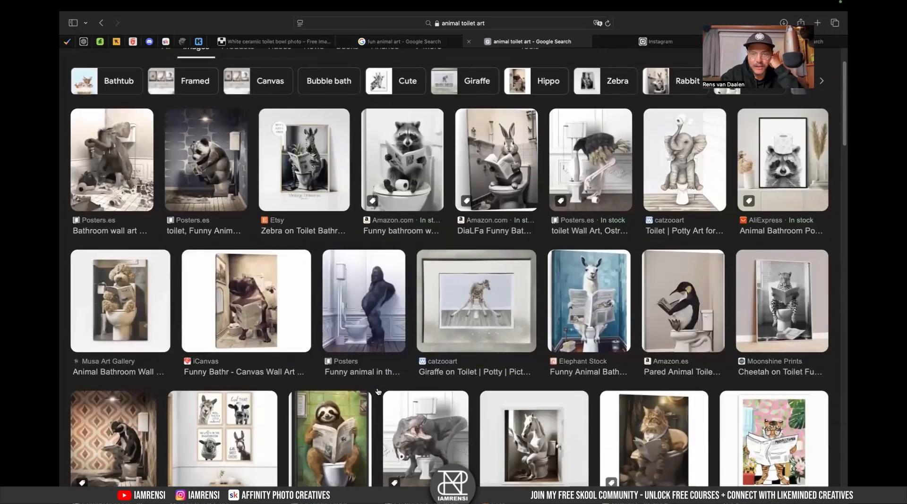
{"action": "scroll", "coordinate": [462, 361], "scroll_direction": "down", "scroll_amount": 3}
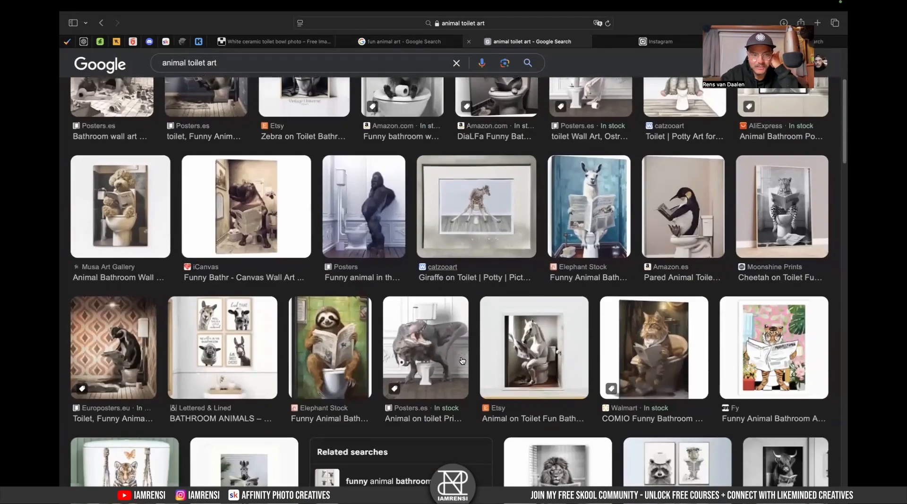
{"action": "left_click", "coordinate": [608, 208]}
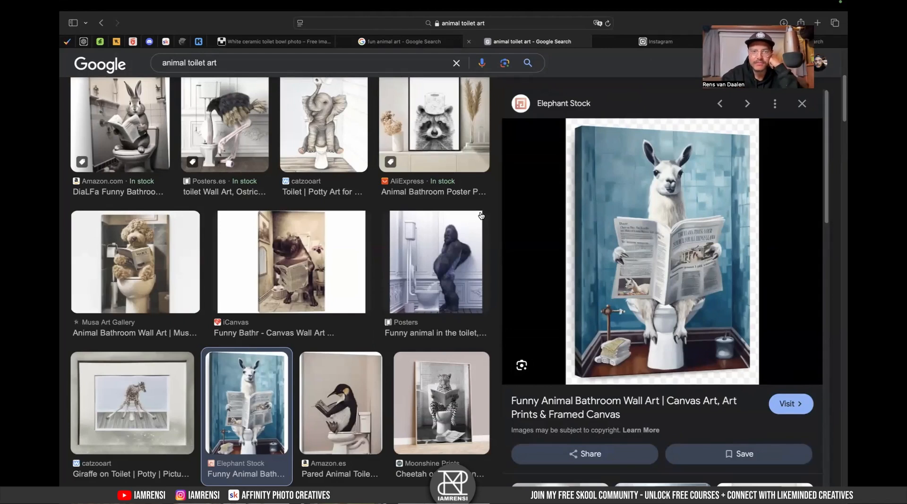
{"action": "left_click", "coordinate": [329, 294]}
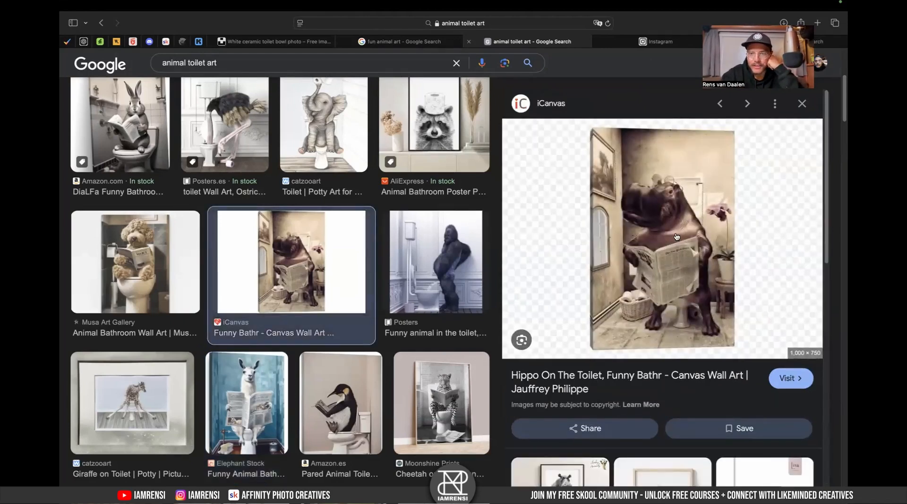
{"action": "left_click", "coordinate": [802, 104]}
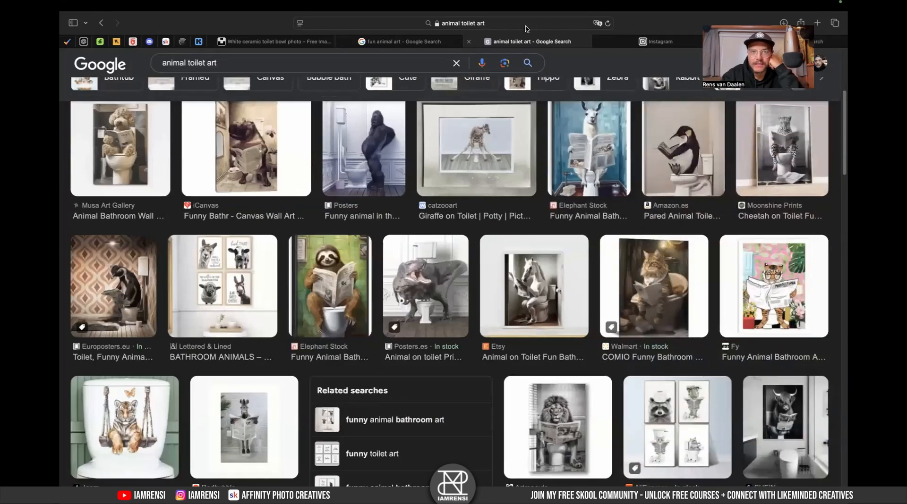
{"action": "scroll", "coordinate": [657, 281], "scroll_direction": "up", "scroll_amount": 2}
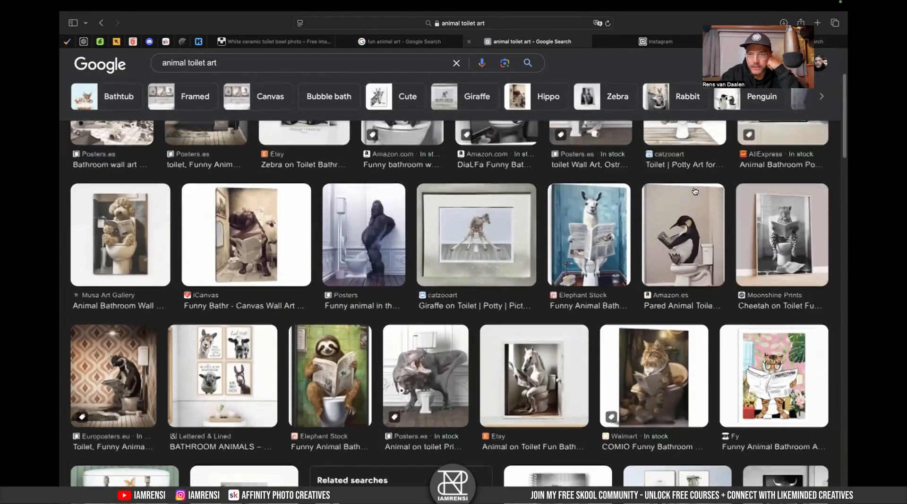
- Copy the llama reading a newspaper on the toilet image
{"action": "left_click", "coordinate": [598, 250]}
{"action": "right_click", "coordinate": [676, 234]}
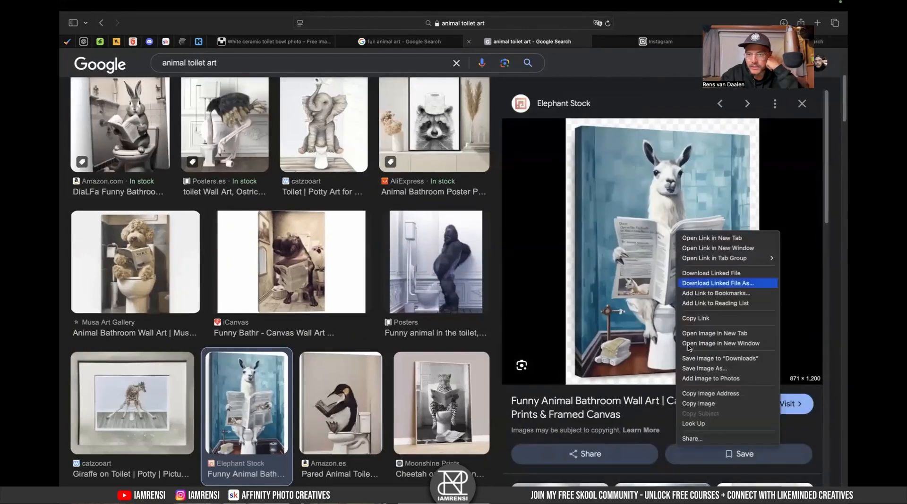
{"action": "left_click", "coordinate": [694, 405]}
- Paste the llama image into the document and delete the old sloth image layer
{"action": "key", "text": "super+Tab"}
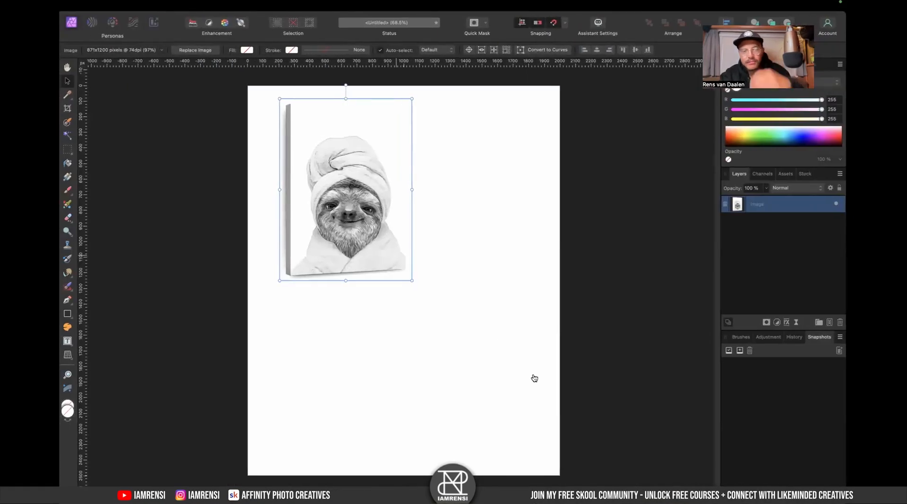
{"action": "key", "text": "super+v"}
{"action": "left_click", "coordinate": [769, 220]}
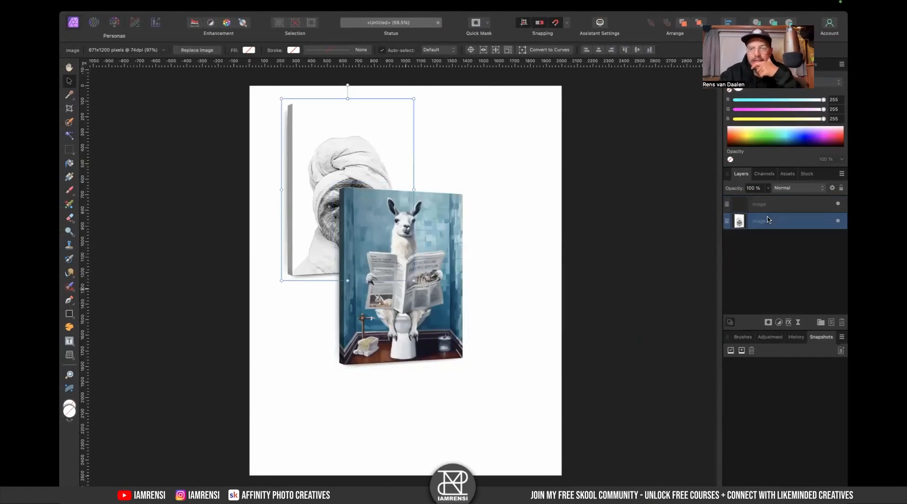
{"action": "key", "text": "Delete"}
- Scale the llama image up to fill most of the canvas
{"action": "left_click_drag", "start_coordinate": [468, 183], "coordinate": [533, 95]}
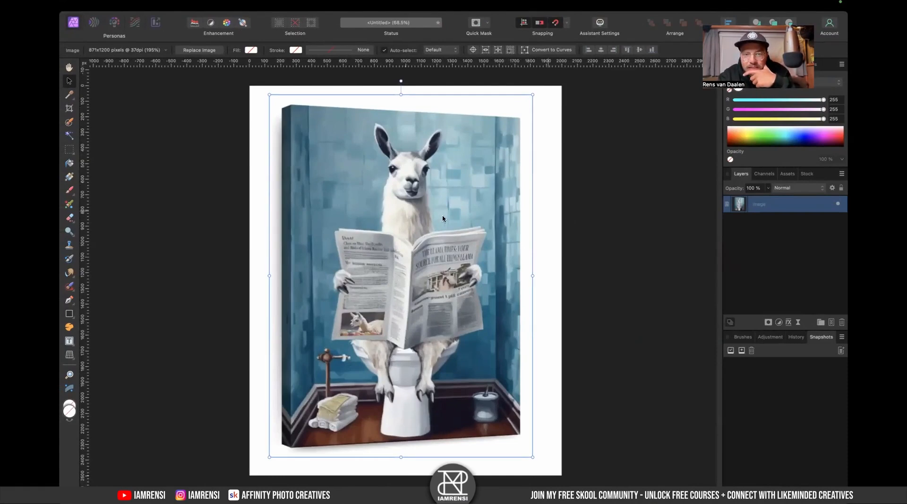
{"action": "left_click", "coordinate": [617, 203]}
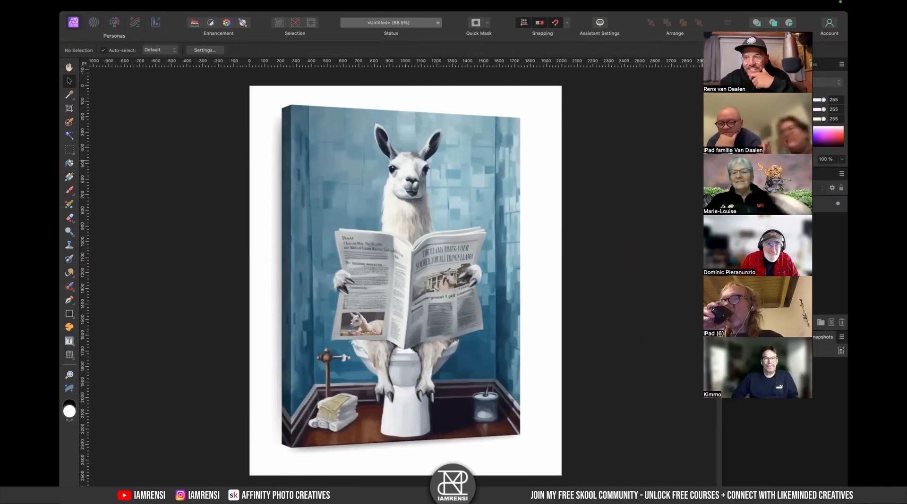
{"action": "left_click", "coordinate": [526, 215]}
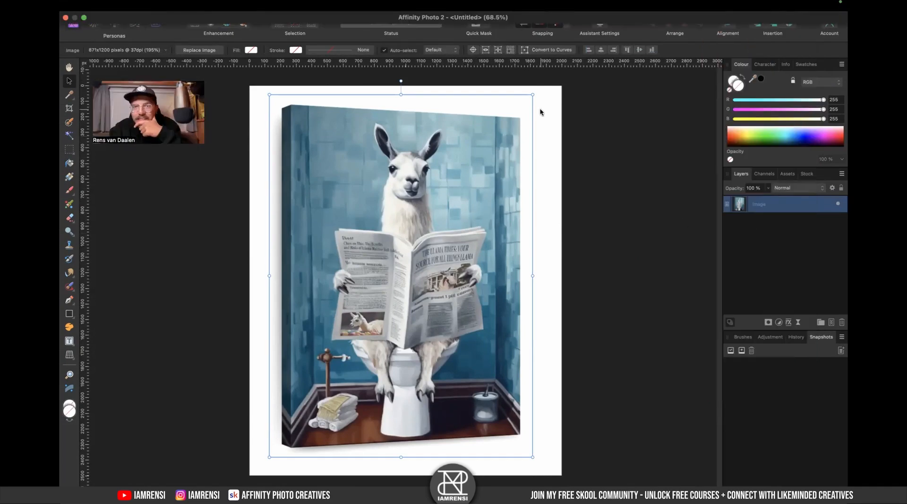
- Browse the Unsplash toilet photo search results for usable images
{"action": "key", "text": "ctrl+Right"}
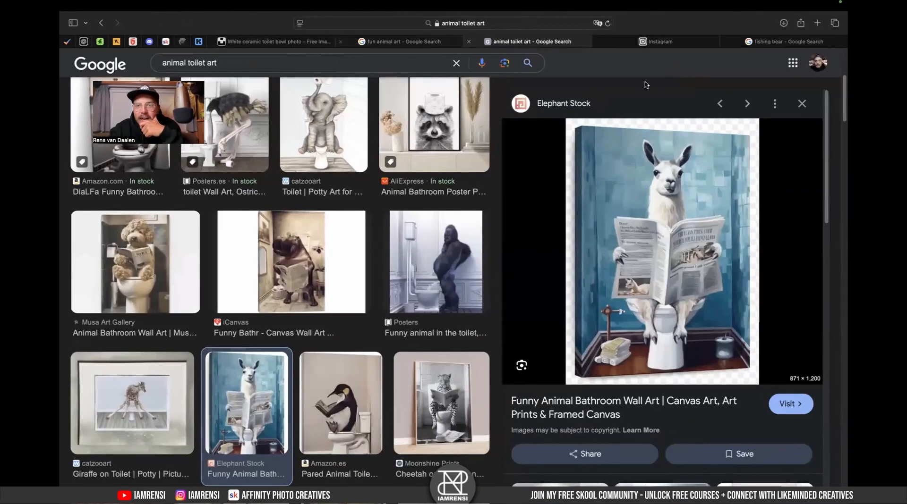
{"action": "left_click", "coordinate": [259, 45]}
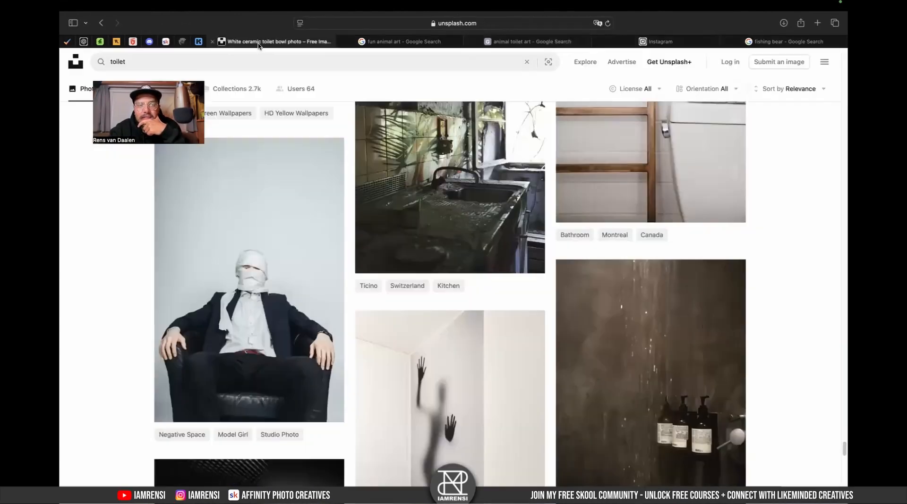
{"action": "scroll", "coordinate": [417, 214], "scroll_direction": "up", "scroll_amount": 2}
{"action": "scroll", "coordinate": [416, 214], "scroll_direction": "down", "scroll_amount": 10}
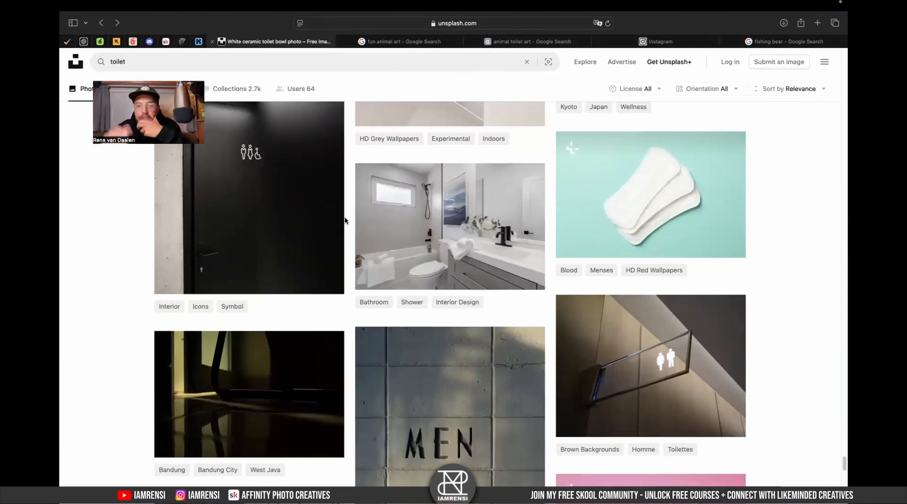
- Download the vandalized graffiti toilet photo from the toilet search results in original size
{"action": "scroll", "coordinate": [345, 222], "scroll_direction": "down", "scroll_amount": 5}
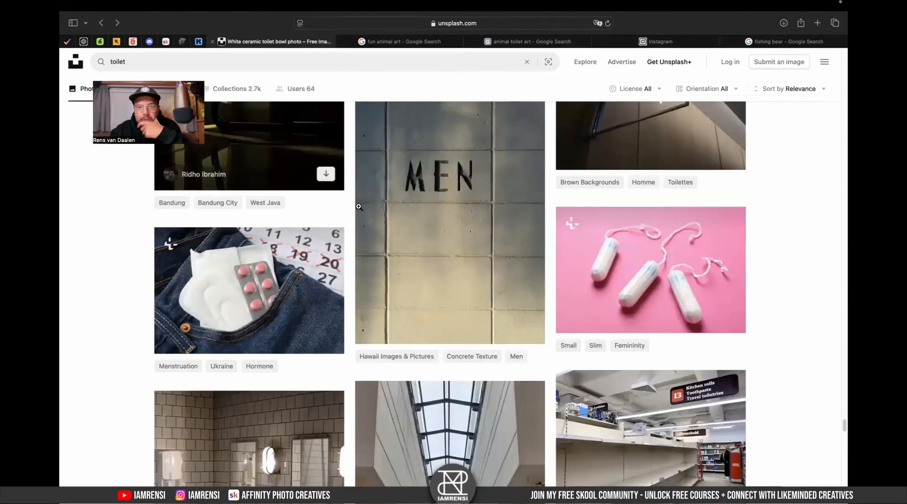
{"action": "scroll", "coordinate": [347, 243], "scroll_direction": "down", "scroll_amount": 5}
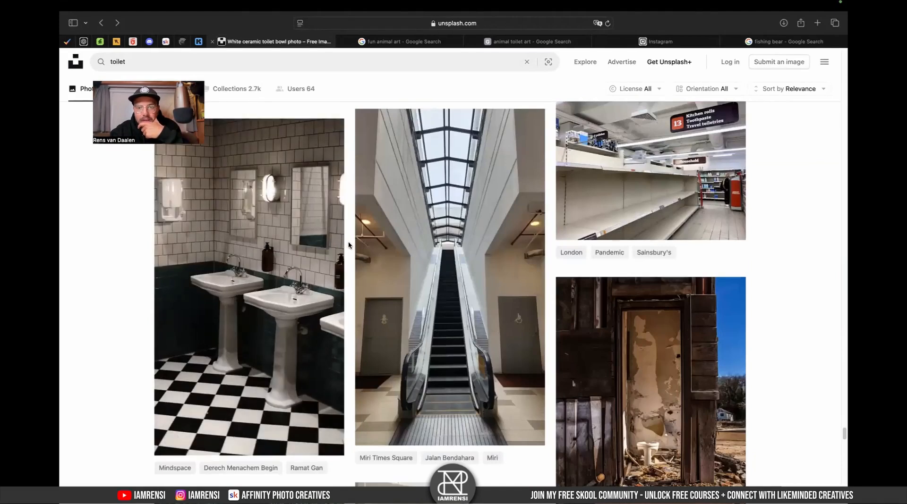
{"action": "scroll", "coordinate": [349, 245], "scroll_direction": "down", "scroll_amount": 7}
{"action": "scroll", "coordinate": [348, 245], "scroll_direction": "down", "scroll_amount": 15}
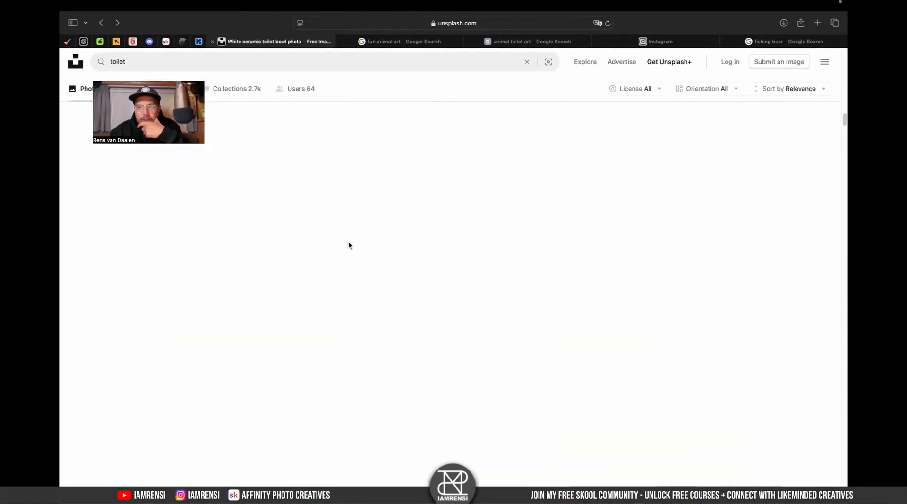
{"action": "scroll", "coordinate": [349, 245], "scroll_direction": "up", "scroll_amount": 20}
{"action": "scroll", "coordinate": [349, 245], "scroll_direction": "down", "scroll_amount": 3}
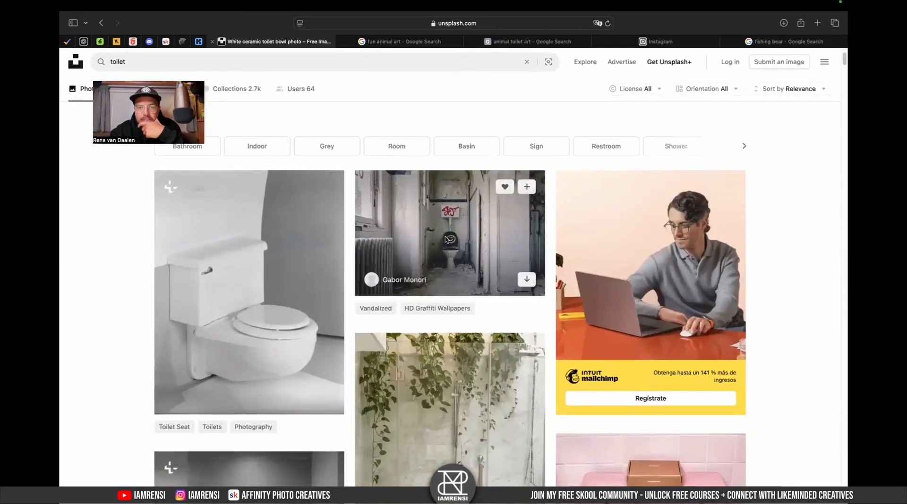
{"action": "left_click", "coordinate": [445, 239]}
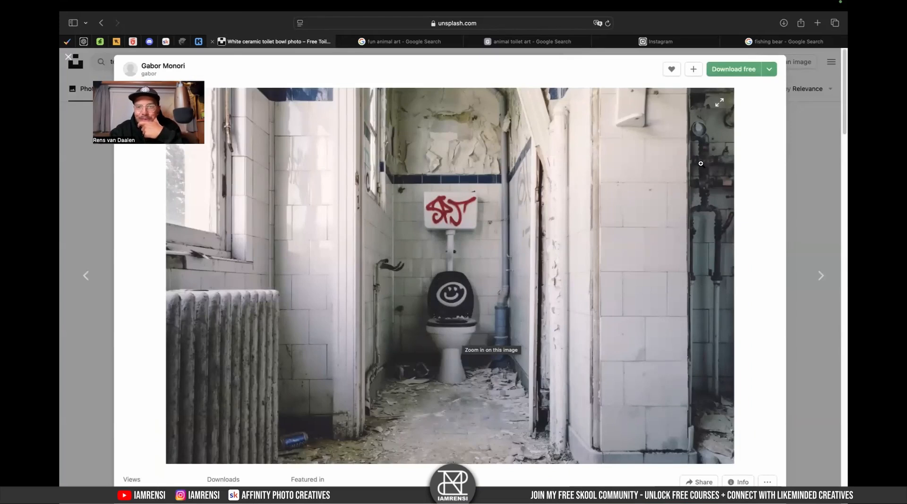
{"action": "left_click", "coordinate": [764, 72]}
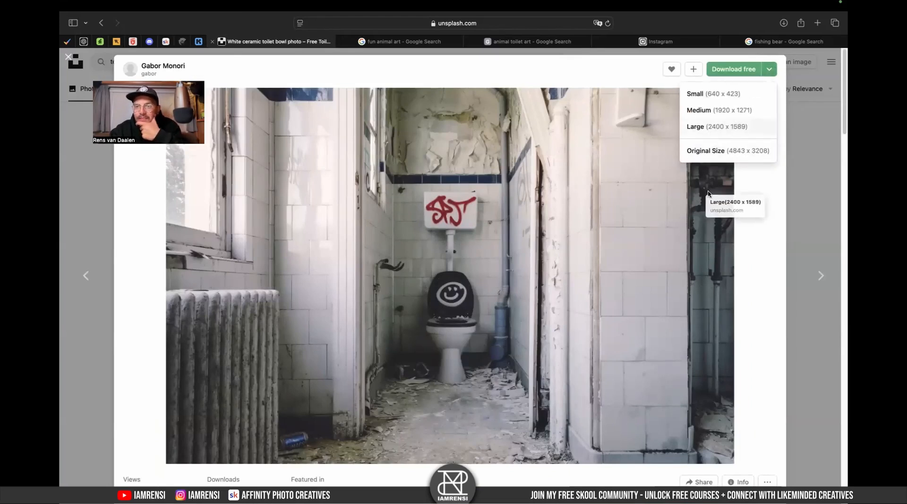
{"action": "left_click", "coordinate": [720, 151]}
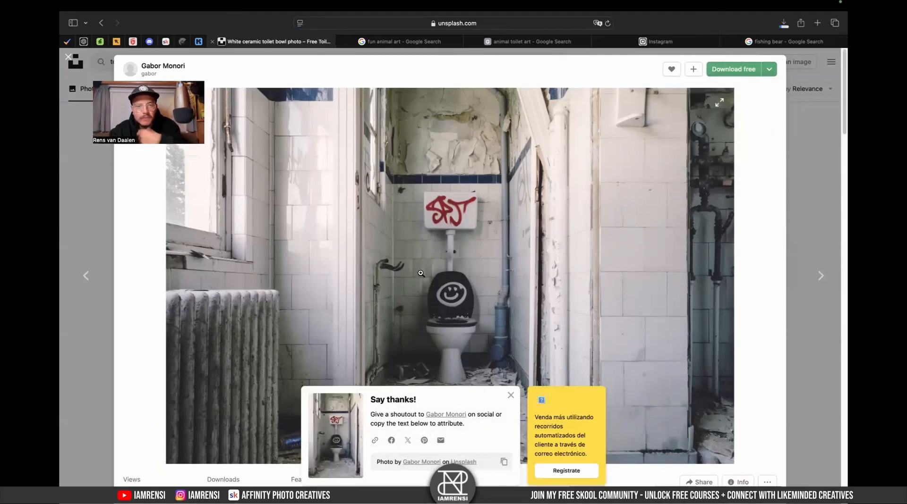
- Place the downloaded toilet photo into the document and move its layer beneath the llama image
{"action": "key", "text": "ctrl+Left"}
{"action": "key", "text": "ctrl+Left"}
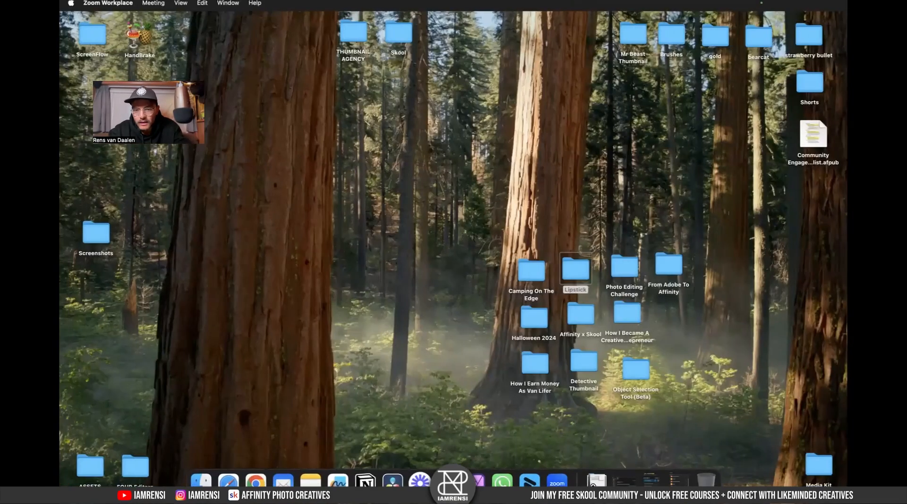
{"action": "left_click", "coordinate": [596, 481]}
{"action": "left_click_drag", "start_coordinate": [571, 371], "coordinate": [431, 263]}
{"action": "key", "text": "ctrl+Right"}
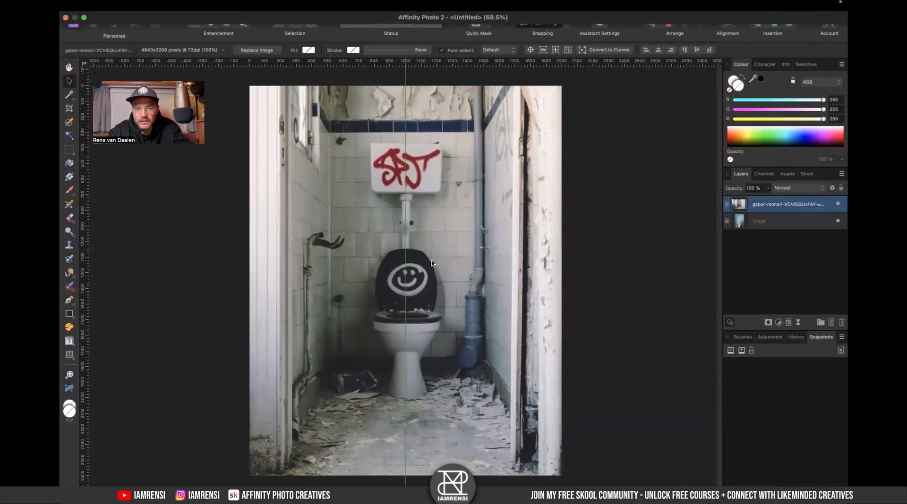
{"action": "left_click_drag", "start_coordinate": [793, 221], "coordinate": [797, 198]}
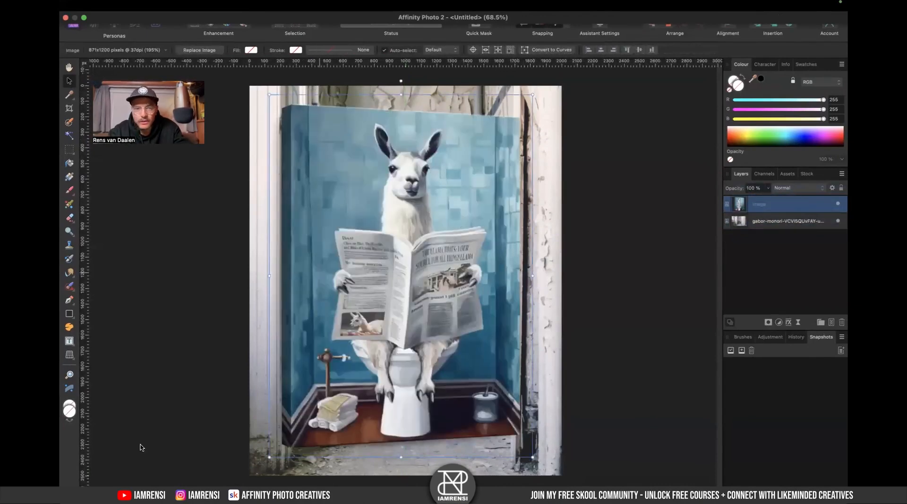
- Apply a Perspective warp to the llama layer, stretching its right corners outward
{"action": "left_click", "coordinate": [69, 355]}
{"action": "left_click_drag", "start_coordinate": [523, 102], "coordinate": [523, 84]}
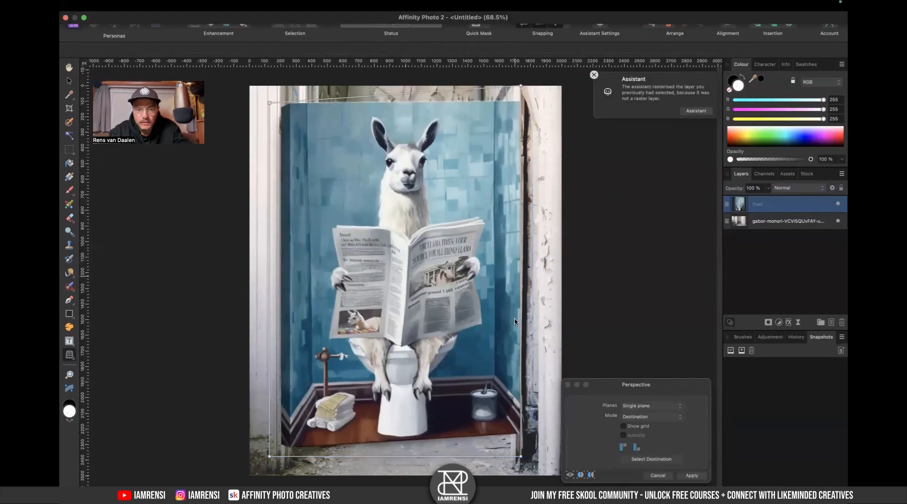
{"action": "left_click_drag", "start_coordinate": [520, 457], "coordinate": [521, 471]}
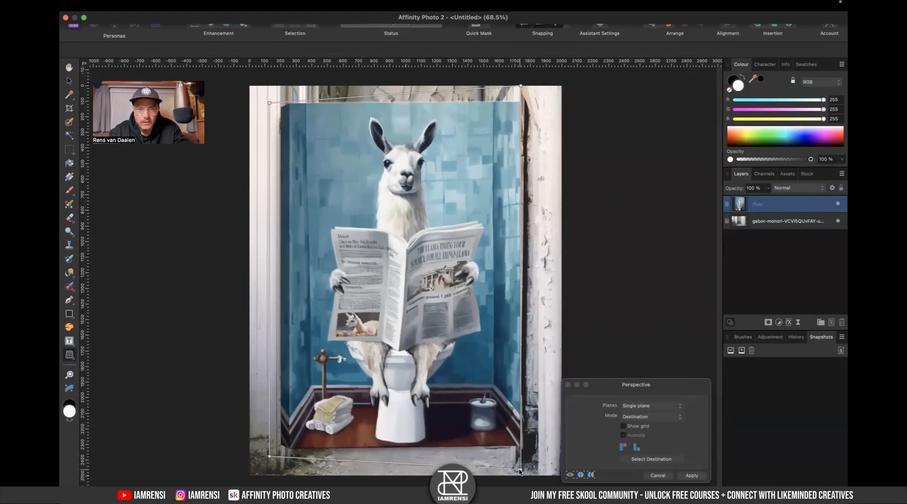
{"action": "left_click", "coordinate": [690, 476]}
- Lower the llama layer's opacity, then move and scale it so it lines up with the photo's toilet
{"action": "left_click_drag", "start_coordinate": [735, 190], "coordinate": [710, 191]}
{"action": "left_click_drag", "start_coordinate": [365, 322], "coordinate": [388, 291]}
{"action": "left_click_drag", "start_coordinate": [529, 74], "coordinate": [489, 132]}
{"action": "left_click_drag", "start_coordinate": [409, 239], "coordinate": [425, 217]}
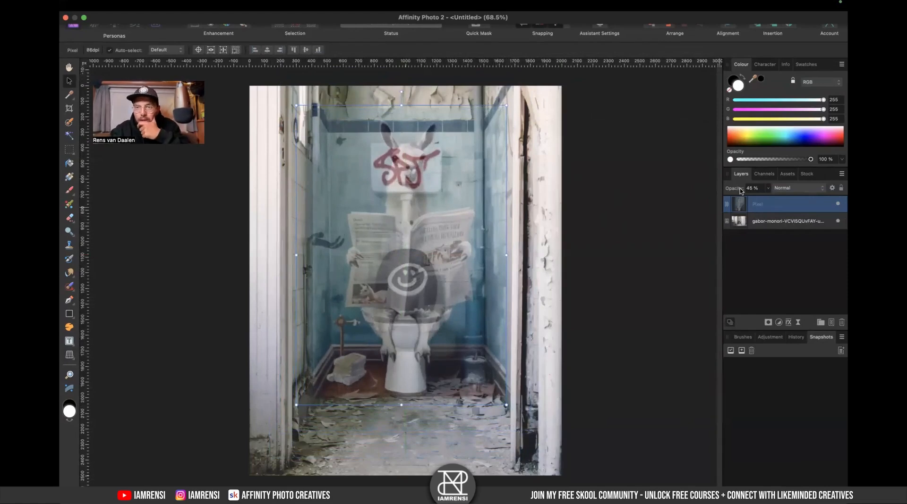
{"action": "key", "text": "0"}
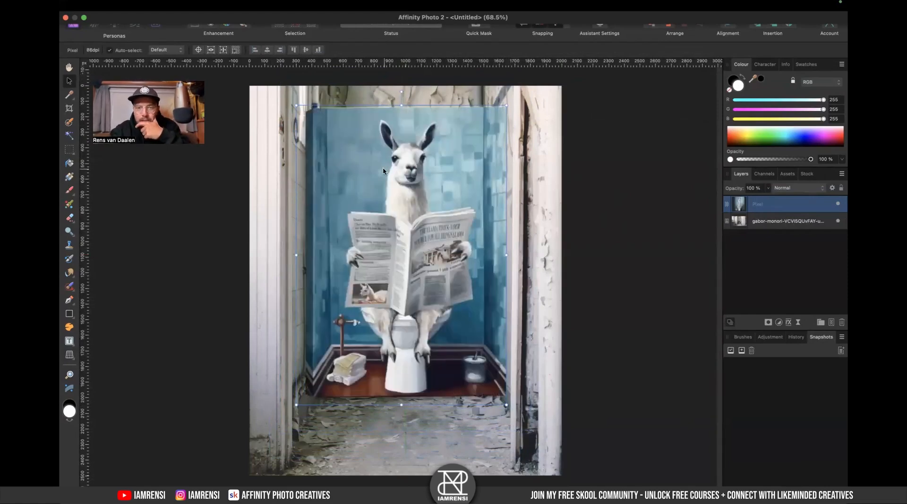
{"action": "mouse_move", "coordinate": [740, 191]}
{"action": "left_mouse_down"}
{"action": "mouse_move", "coordinate": [701, 195]}
{"action": "mouse_move", "coordinate": [723, 193]}
{"action": "left_mouse_up"}
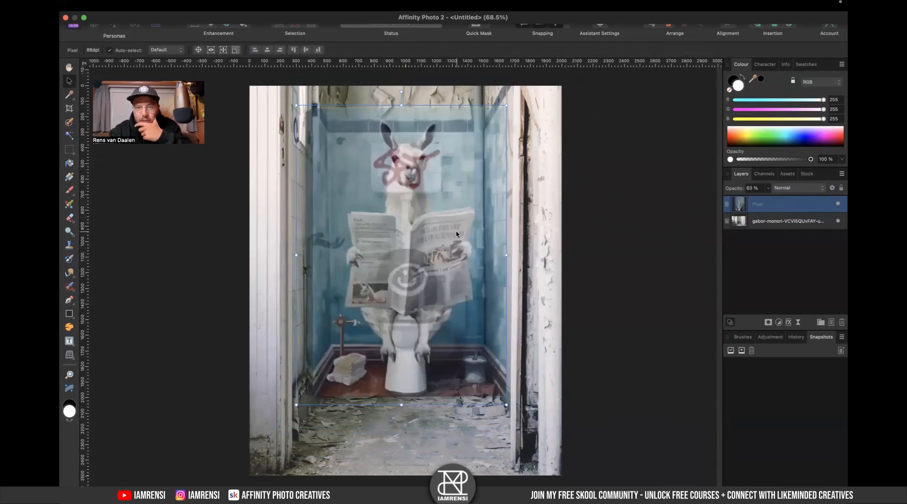
- Return to the browser, close the photo view and search Unsplash for bear
{"action": "key", "text": "ctrl+Right"}
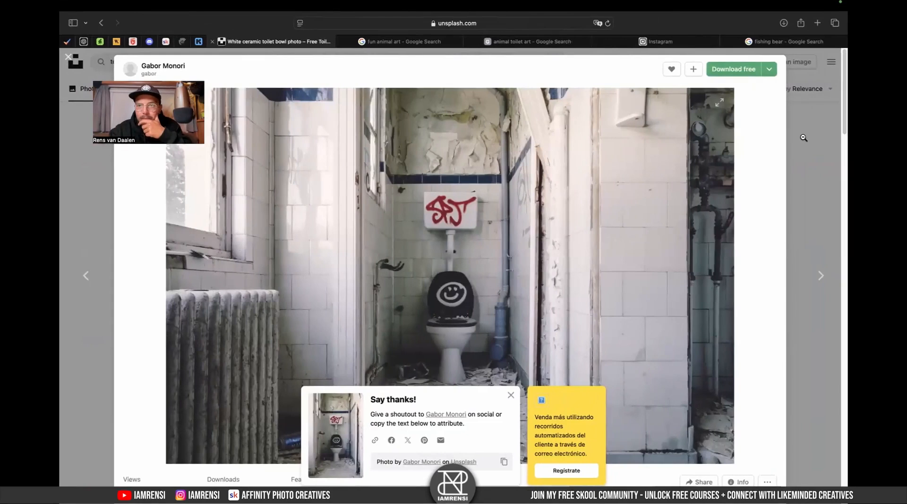
{"action": "left_click", "coordinate": [803, 137]}
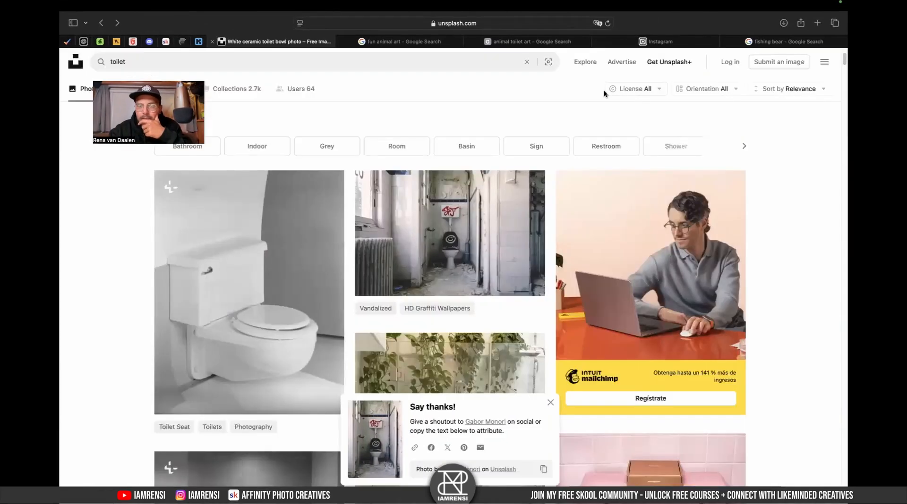
{"action": "left_click", "coordinate": [322, 64]}
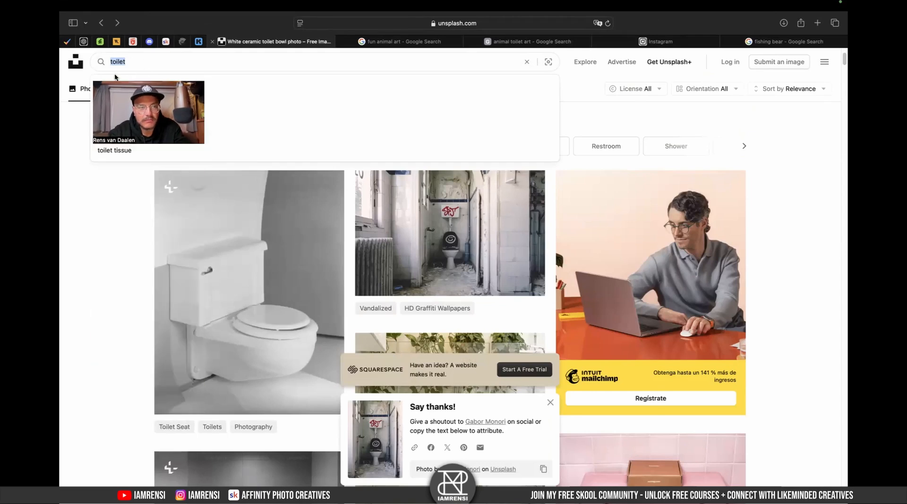
{"action": "type", "text": "bear"}
{"action": "key", "text": "Return"}
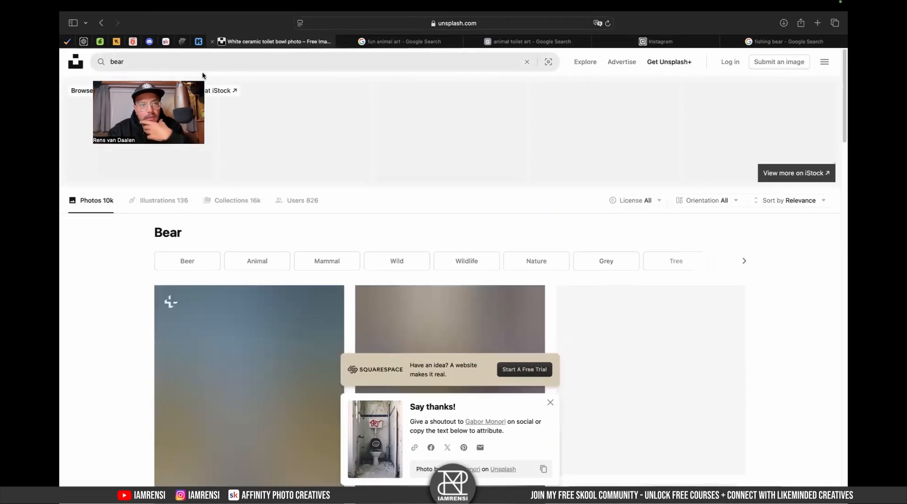
- Open the waving polar bear photo and download it in original size
{"action": "left_click", "coordinate": [550, 402]}
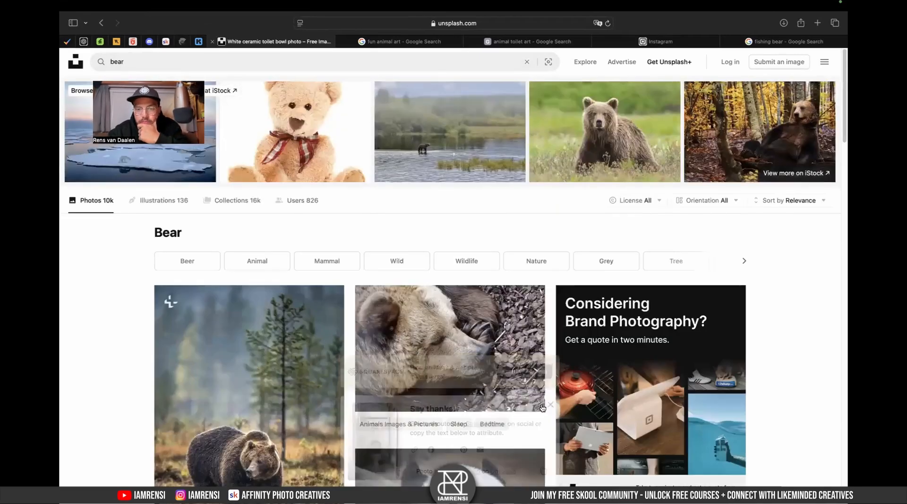
{"action": "scroll", "coordinate": [444, 357], "scroll_direction": "down", "scroll_amount": 7}
{"action": "scroll", "coordinate": [444, 357], "scroll_direction": "down", "scroll_amount": 5}
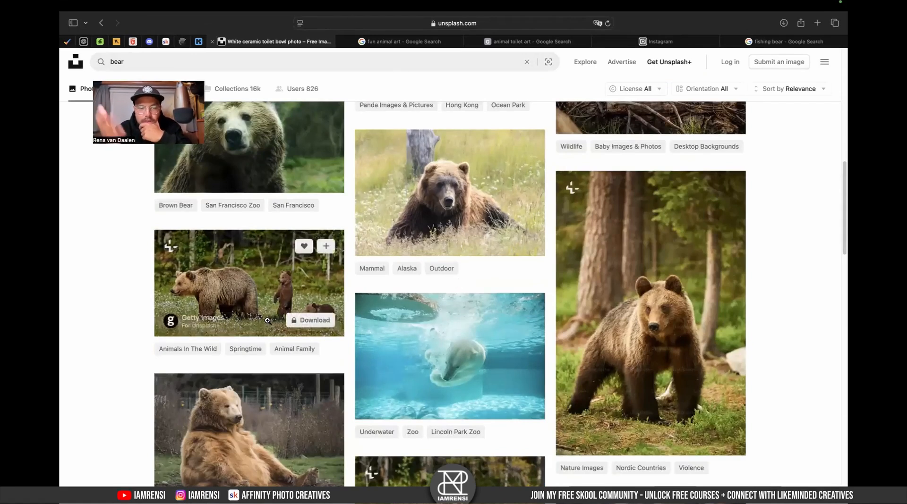
{"action": "scroll", "coordinate": [309, 416], "scroll_direction": "down", "scroll_amount": 6}
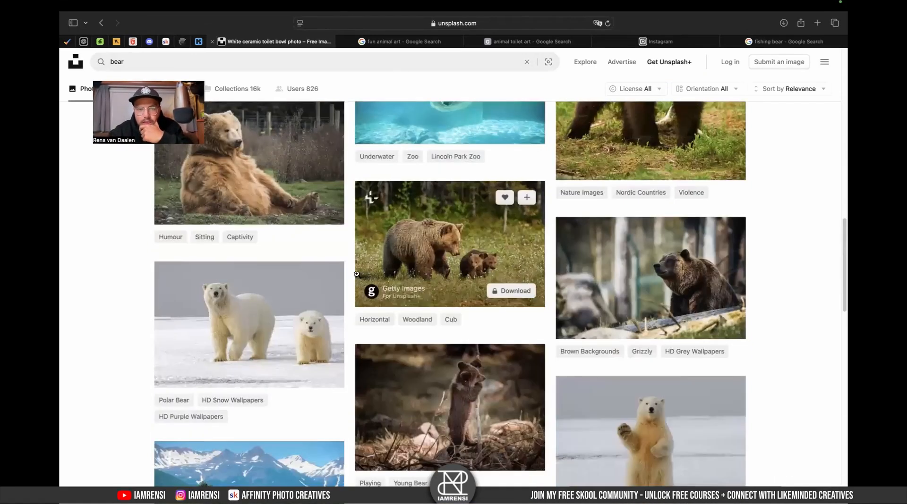
{"action": "scroll", "coordinate": [347, 283], "scroll_direction": "down", "scroll_amount": 3}
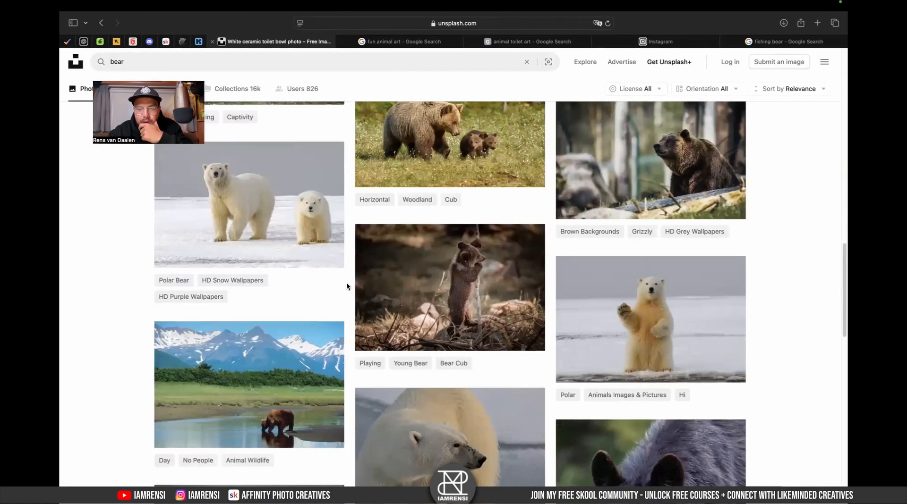
{"action": "left_click", "coordinate": [632, 309]}
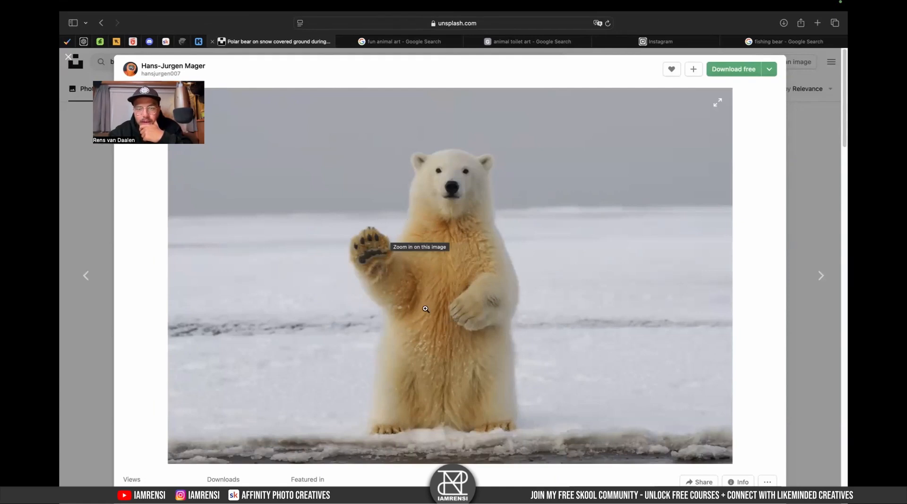
{"action": "left_click", "coordinate": [103, 202]}
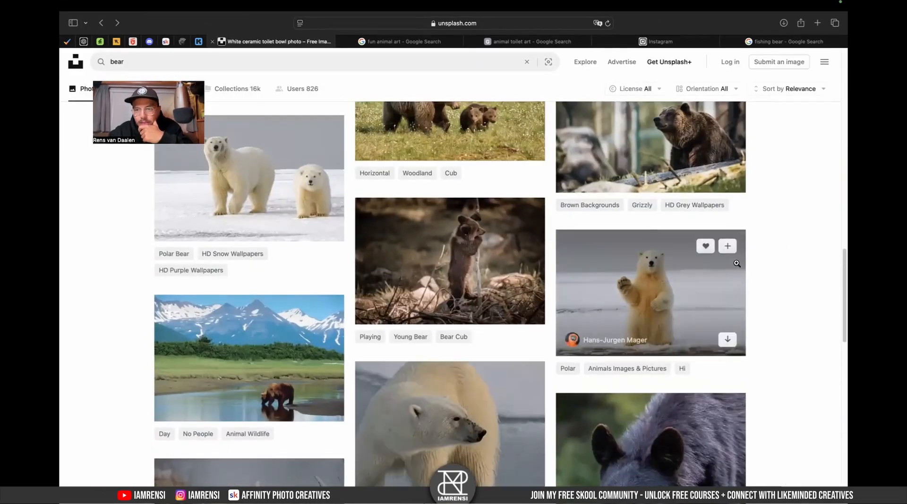
{"action": "left_click", "coordinate": [701, 309]}
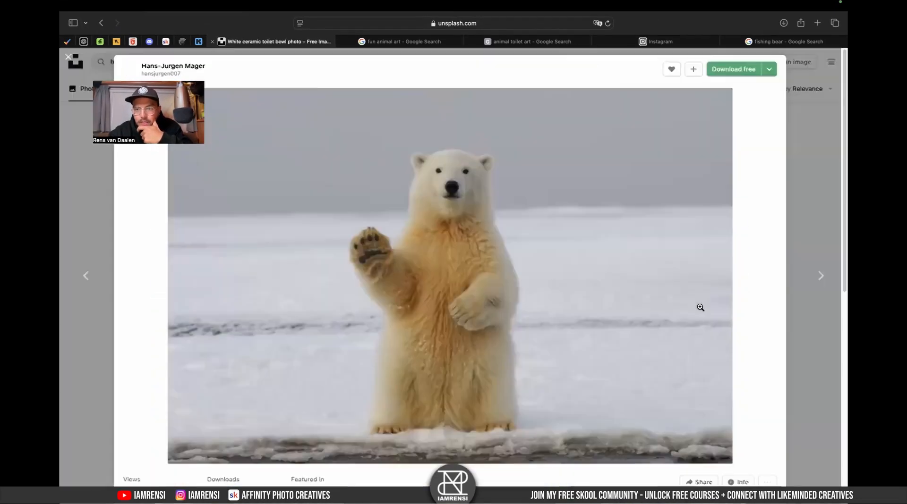
{"action": "left_click", "coordinate": [775, 69]}
{"action": "left_click", "coordinate": [735, 152]}
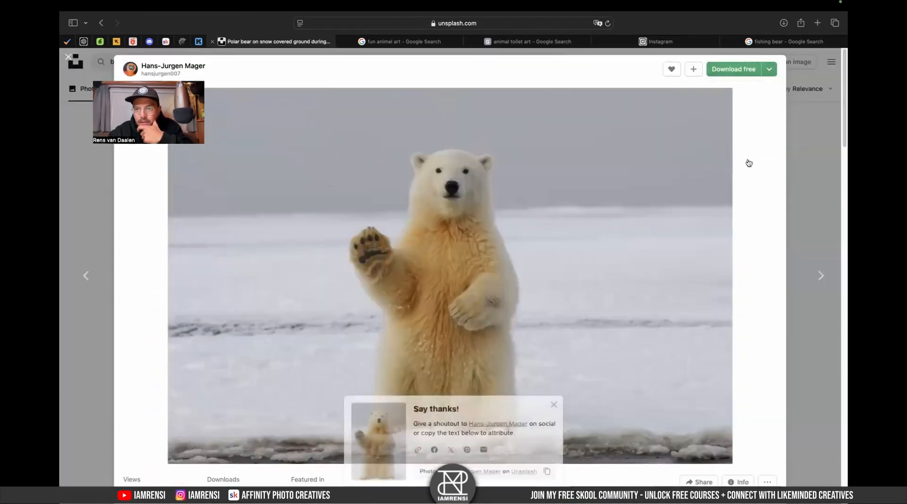
{"action": "left_click", "coordinate": [823, 207]}
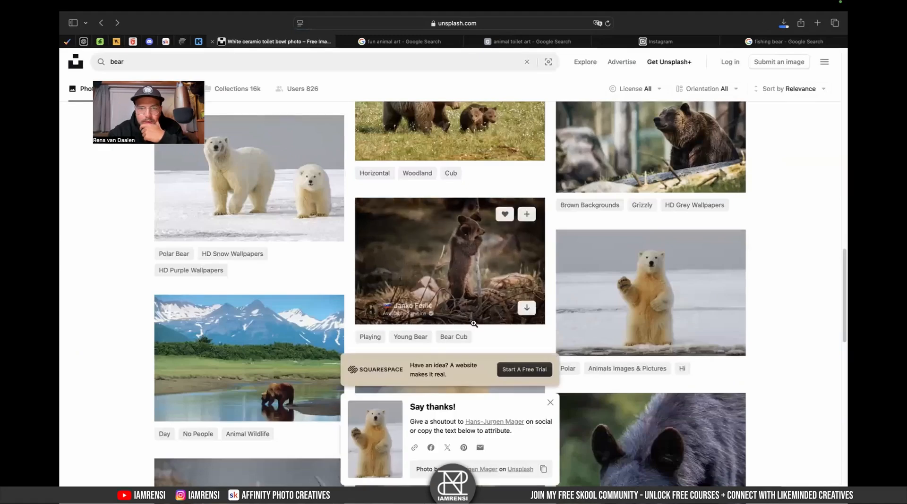
- Browse further through the bear search results for other usable photos
{"action": "scroll", "coordinate": [473, 328], "scroll_direction": "down", "scroll_amount": 5}
{"action": "left_click", "coordinate": [550, 403]}
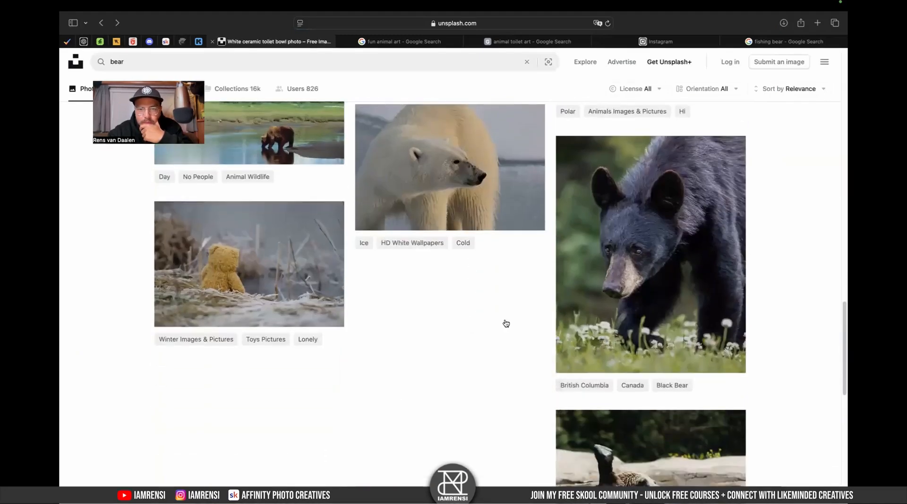
{"action": "scroll", "coordinate": [496, 330], "scroll_direction": "down", "scroll_amount": 7}
{"action": "left_click", "coordinate": [451, 332]}
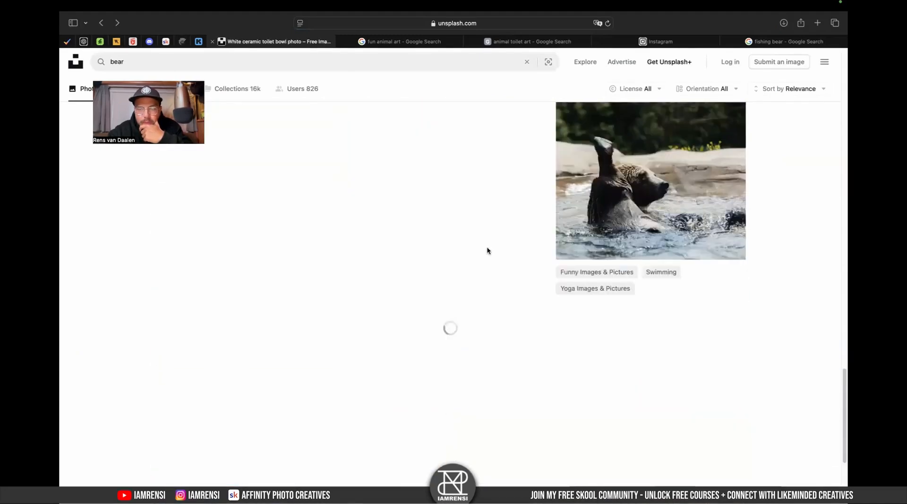
{"action": "scroll", "coordinate": [486, 246], "scroll_direction": "down", "scroll_amount": 3}
{"action": "scroll", "coordinate": [487, 249], "scroll_direction": "down", "scroll_amount": 1}
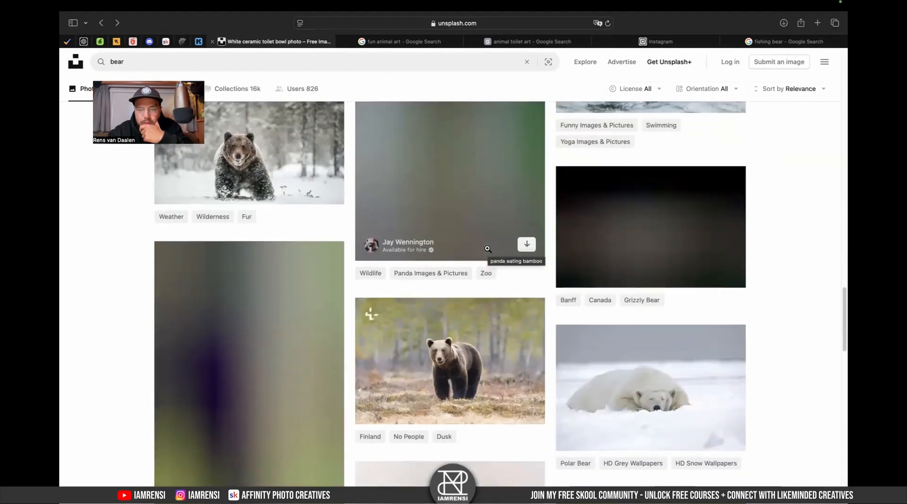
{"action": "scroll", "coordinate": [487, 248], "scroll_direction": "up", "scroll_amount": 5}
{"action": "scroll", "coordinate": [488, 248], "scroll_direction": "down", "scroll_amount": 8}
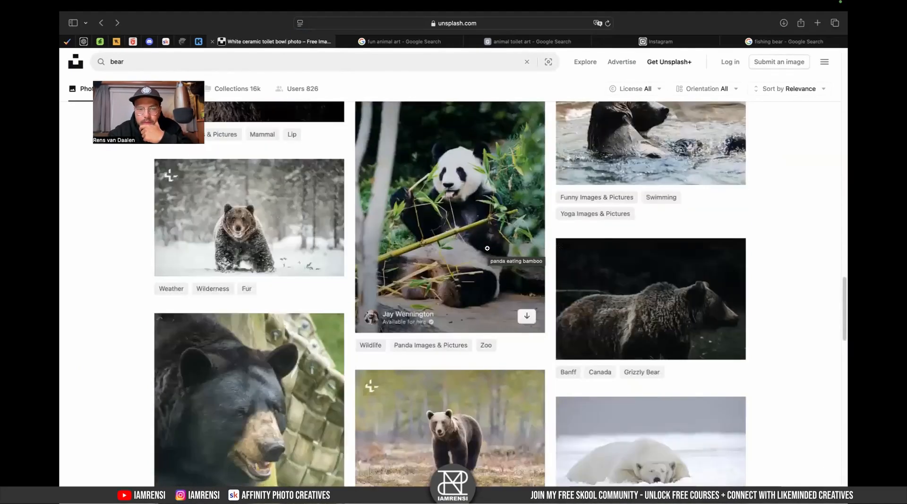
{"action": "scroll", "coordinate": [390, 218], "scroll_direction": "down", "scroll_amount": 5}
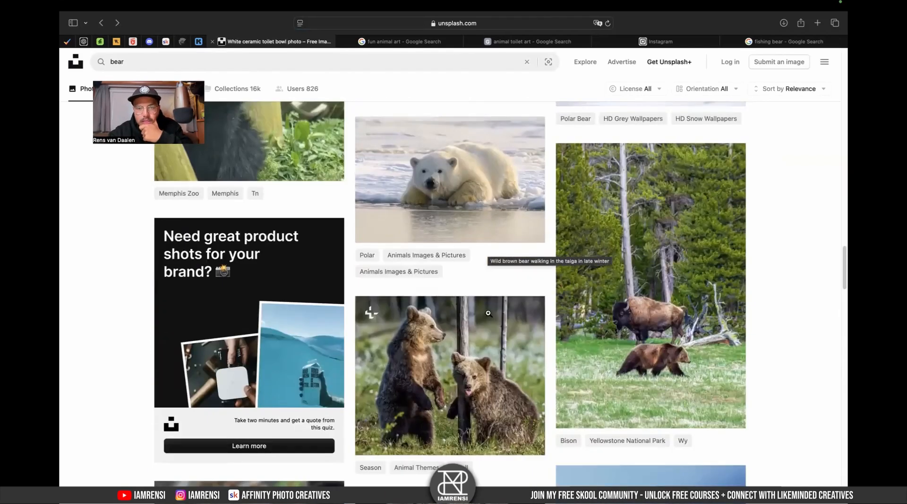
{"action": "scroll", "coordinate": [543, 292], "scroll_direction": "down", "scroll_amount": 7}
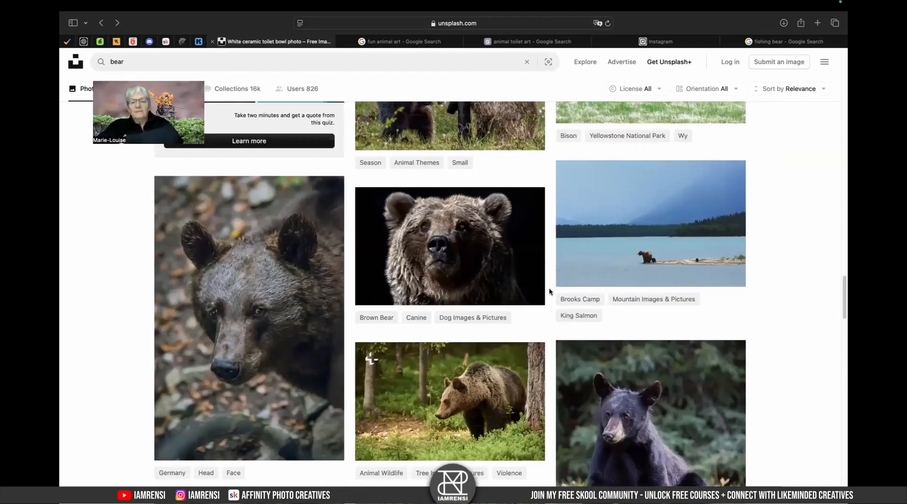
{"action": "scroll", "coordinate": [547, 292], "scroll_direction": "down", "scroll_amount": 2}
{"action": "scroll", "coordinate": [549, 291], "scroll_direction": "down", "scroll_amount": 8}
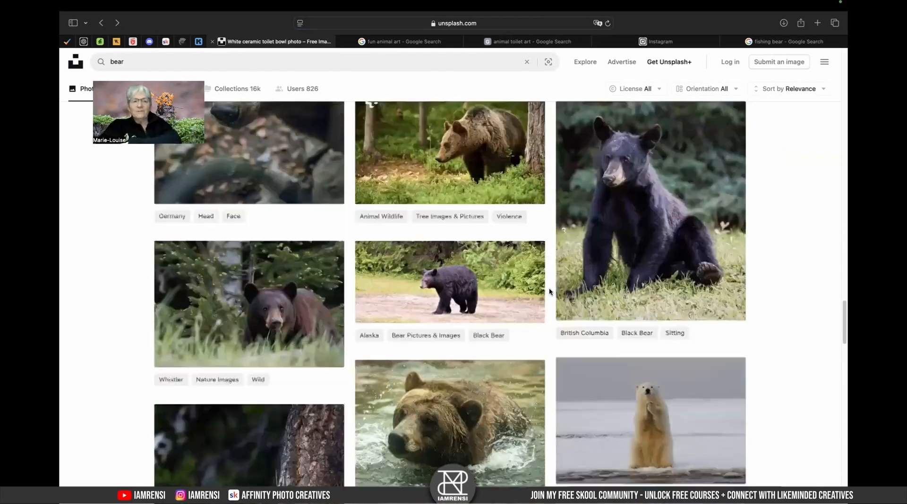
- Search Unsplash for koala
{"action": "scroll", "coordinate": [549, 291], "scroll_direction": "down", "scroll_amount": 1}
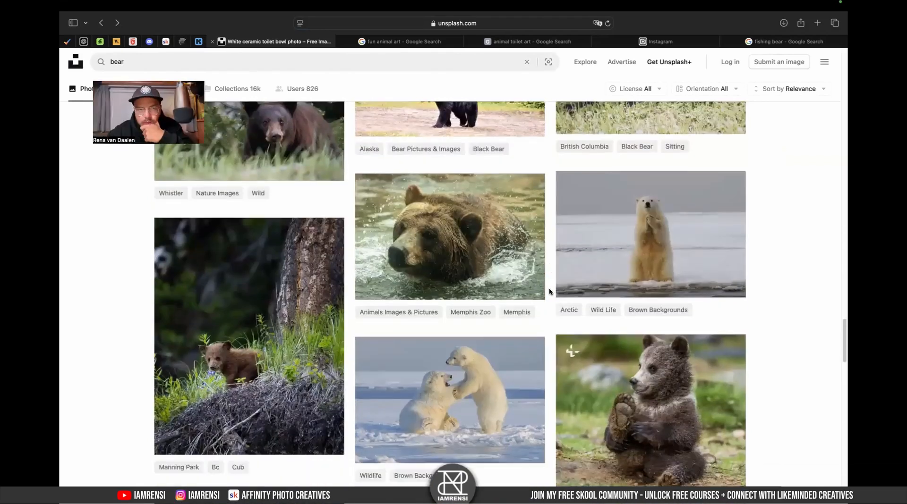
{"action": "left_click", "coordinate": [243, 55]}
{"action": "type", "text": "koaoal"}
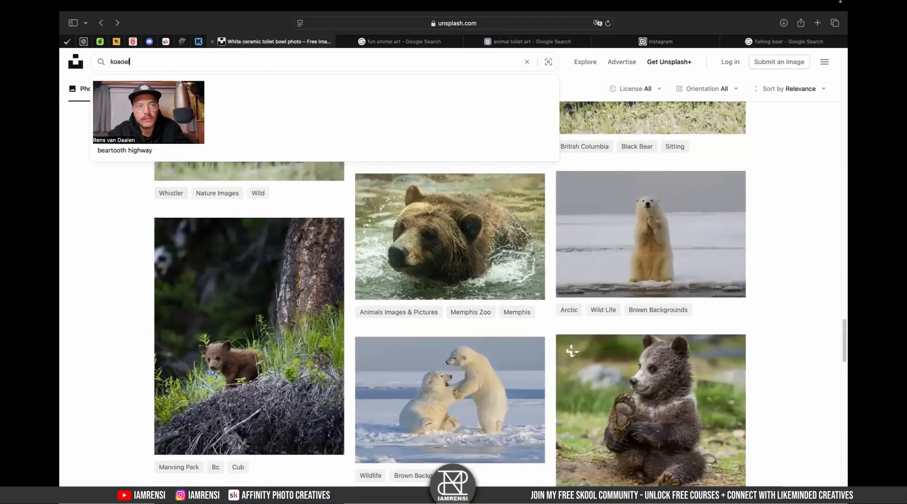
{"action": "key", "text": "BackSpace"}
{"action": "key", "text": "BackSpace"}
{"action": "key", "text": "BackSpace"}
{"action": "type", "text": "l"}
{"action": "key", "text": "Return"}
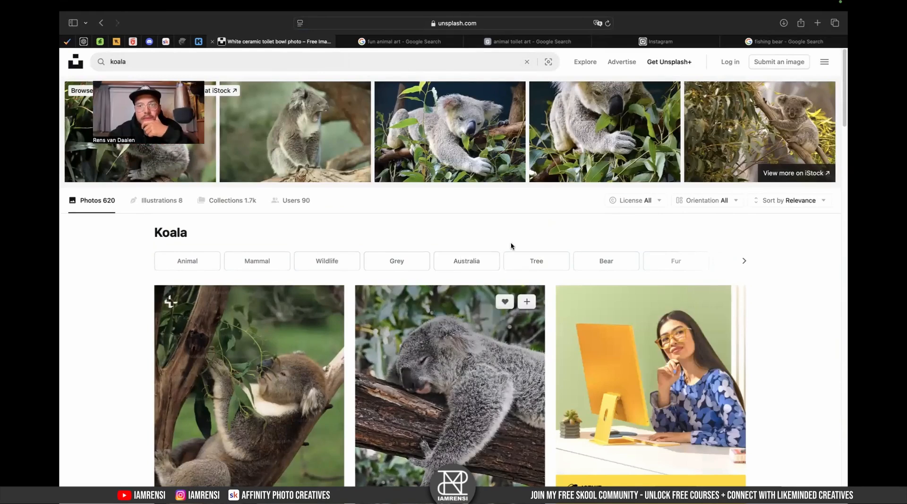
- Open the photo of a koala sleeping on a branch, check its download sizes and close it
{"action": "left_click_drag", "start_coordinate": [713, 62], "coordinate": [796, 289]}
{"action": "left_click", "coordinate": [785, 345]}
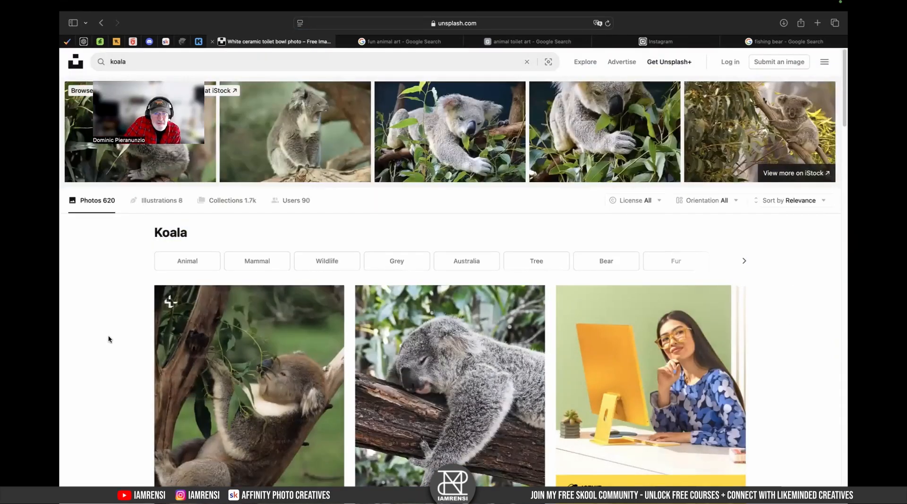
{"action": "scroll", "coordinate": [103, 336], "scroll_direction": "down", "scroll_amount": 3}
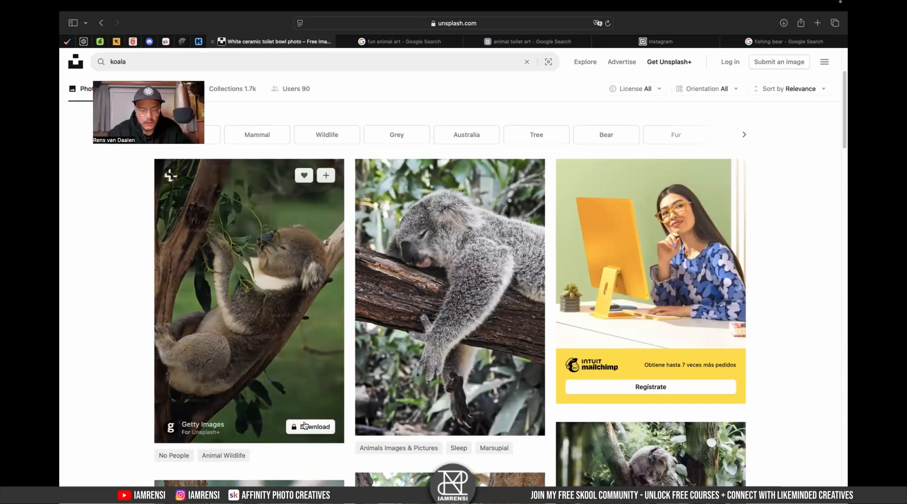
{"action": "scroll", "coordinate": [472, 307], "scroll_direction": "down", "scroll_amount": 5}
{"action": "scroll", "coordinate": [519, 330], "scroll_direction": "up", "scroll_amount": 5}
{"action": "scroll", "coordinate": [549, 369], "scroll_direction": "down", "scroll_amount": 2}
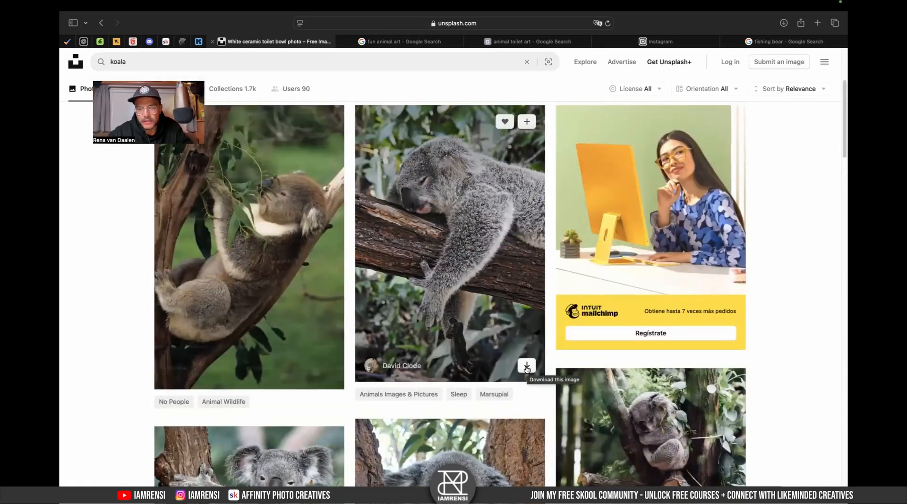
{"action": "left_click", "coordinate": [482, 288]}
{"action": "left_click", "coordinate": [768, 71]}
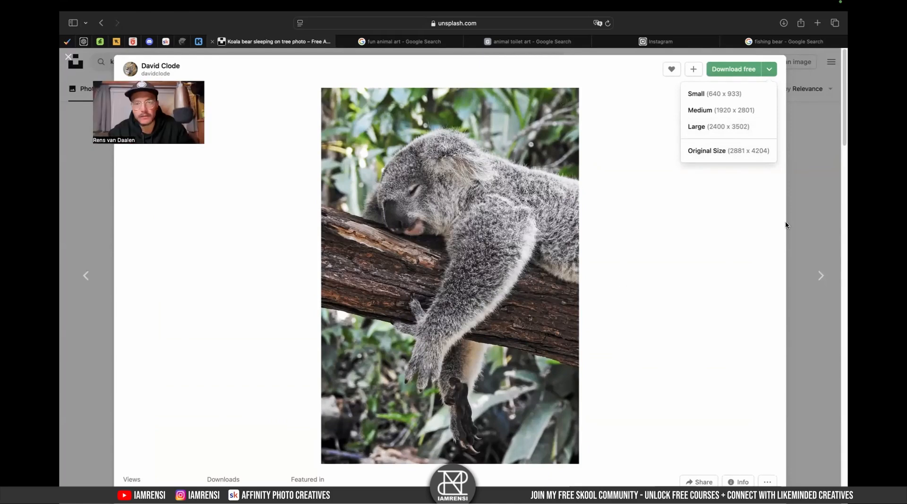
{"action": "left_click", "coordinate": [809, 207]}
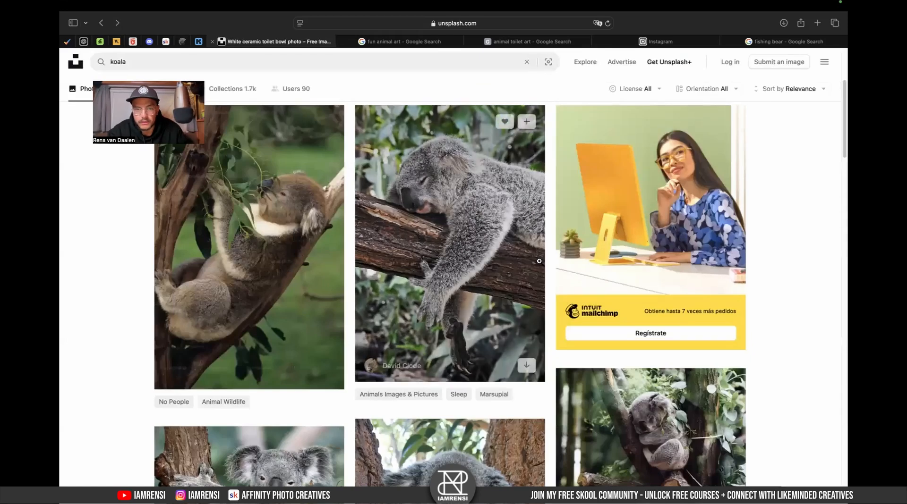
- Browse the koala search results for a photo that suits the toilet scene
{"action": "scroll", "coordinate": [446, 163], "scroll_direction": "down", "scroll_amount": 5}
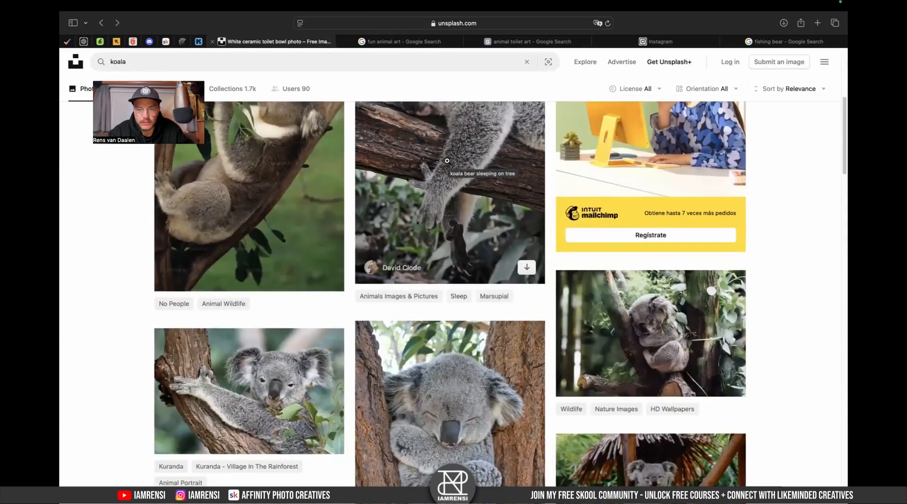
{"action": "scroll", "coordinate": [425, 373], "scroll_direction": "down", "scroll_amount": 5}
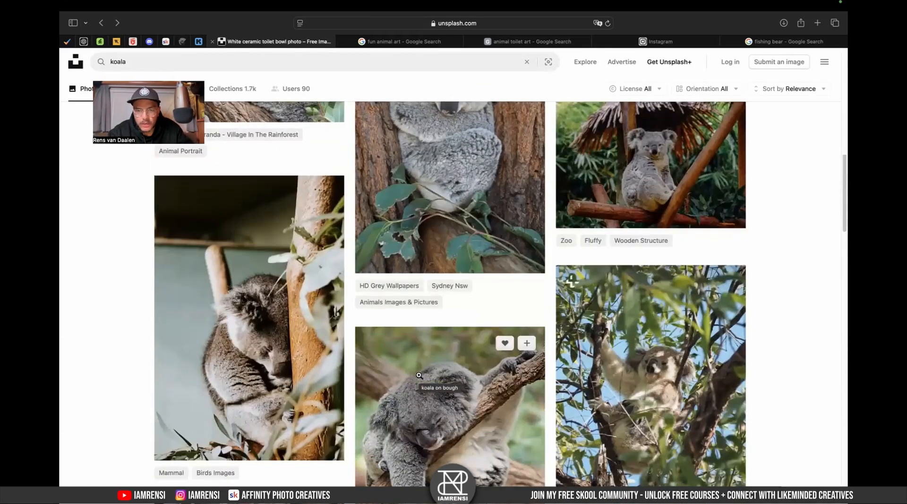
{"action": "scroll", "coordinate": [418, 376], "scroll_direction": "down", "scroll_amount": 5}
{"action": "scroll", "coordinate": [419, 376], "scroll_direction": "down", "scroll_amount": 5}
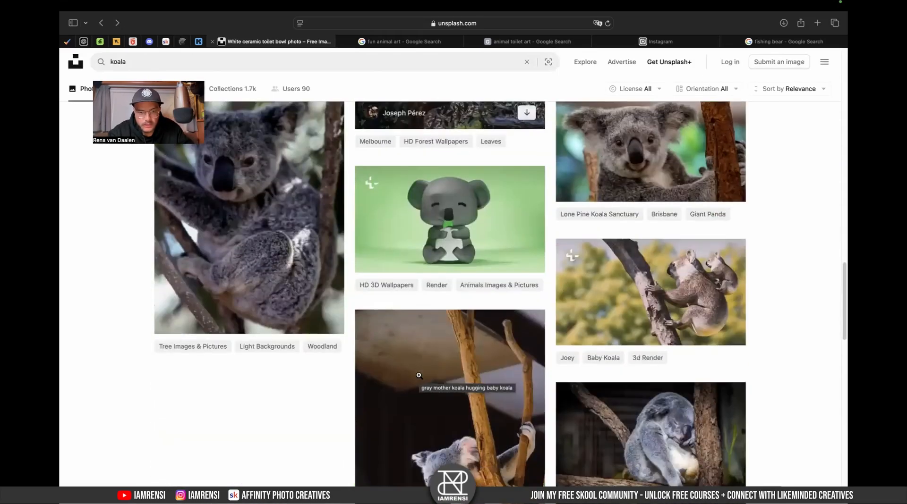
{"action": "scroll", "coordinate": [419, 376], "scroll_direction": "down", "scroll_amount": 4}
{"action": "scroll", "coordinate": [419, 375], "scroll_direction": "up", "scroll_amount": 7}
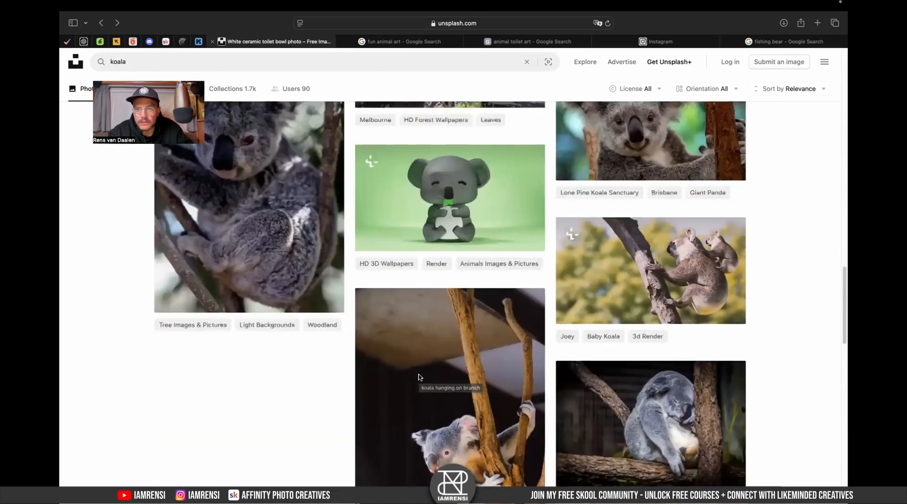
{"action": "scroll", "coordinate": [420, 407], "scroll_direction": "up", "scroll_amount": 10}
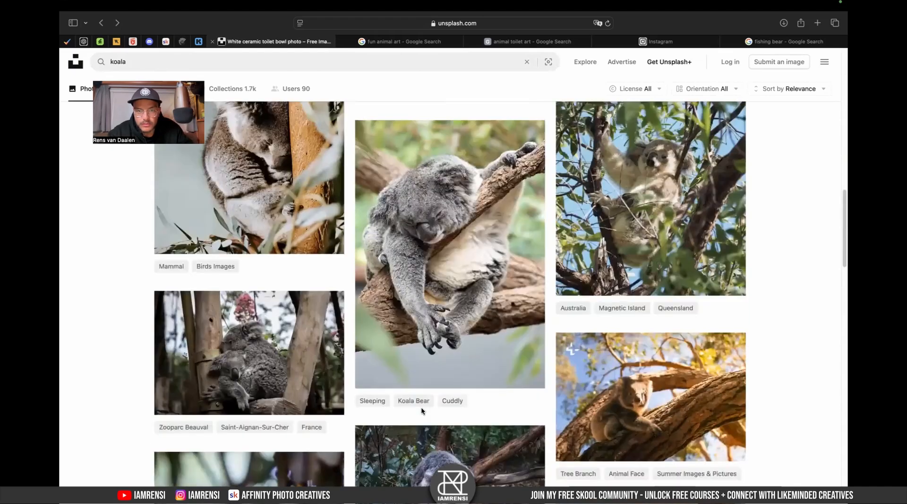
{"action": "scroll", "coordinate": [422, 409], "scroll_direction": "up", "scroll_amount": 5}
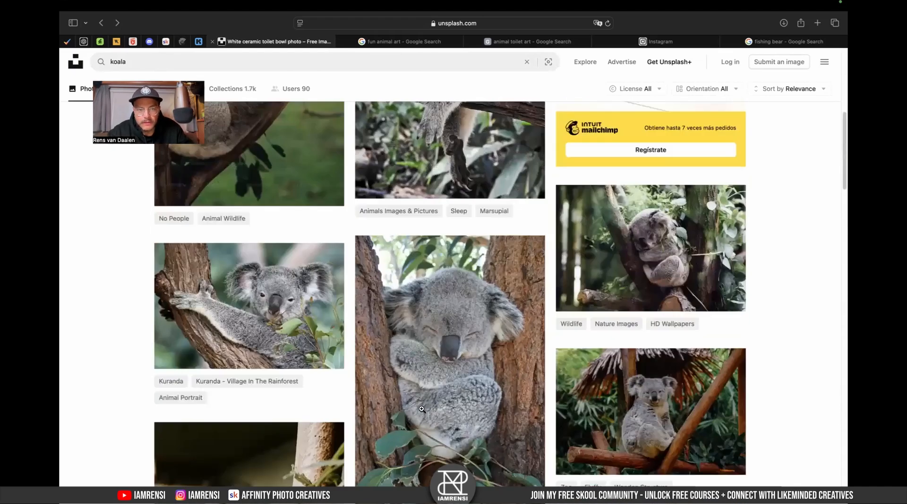
{"action": "scroll", "coordinate": [422, 410], "scroll_direction": "up", "scroll_amount": 2}
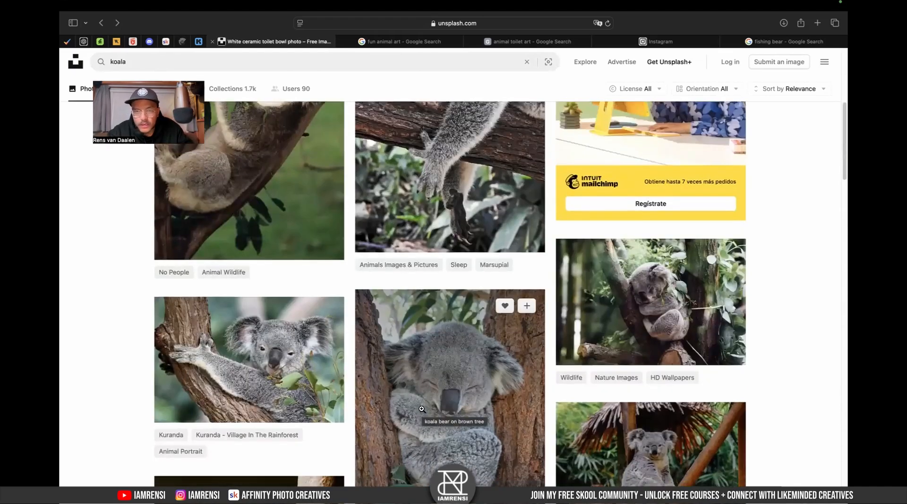
{"action": "key", "text": "ctrl+Left"}
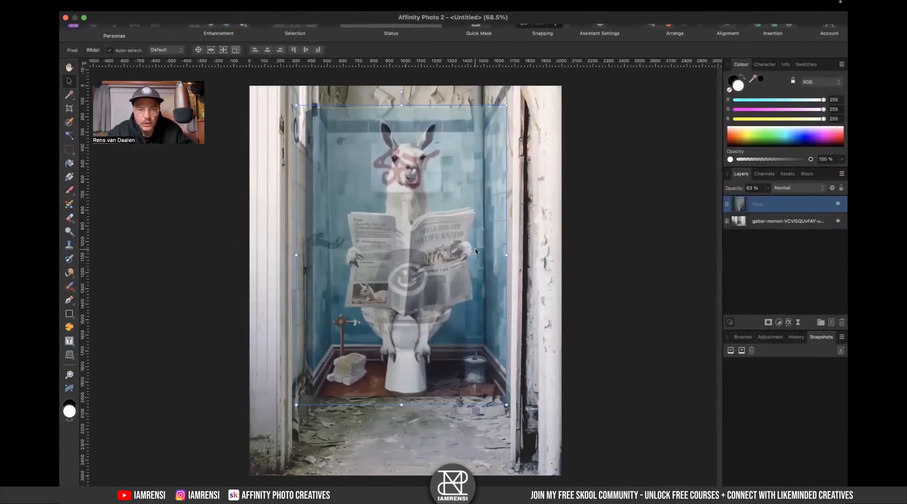
{"action": "key", "text": "ctrl+Right"}
{"action": "scroll", "coordinate": [355, 250], "scroll_direction": "down", "scroll_amount": 1}
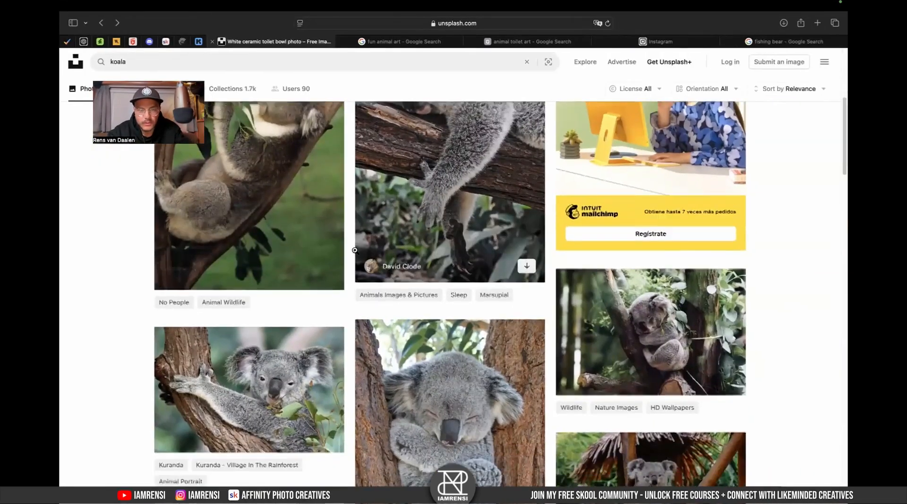
{"action": "scroll", "coordinate": [355, 250], "scroll_direction": "up", "scroll_amount": 1}
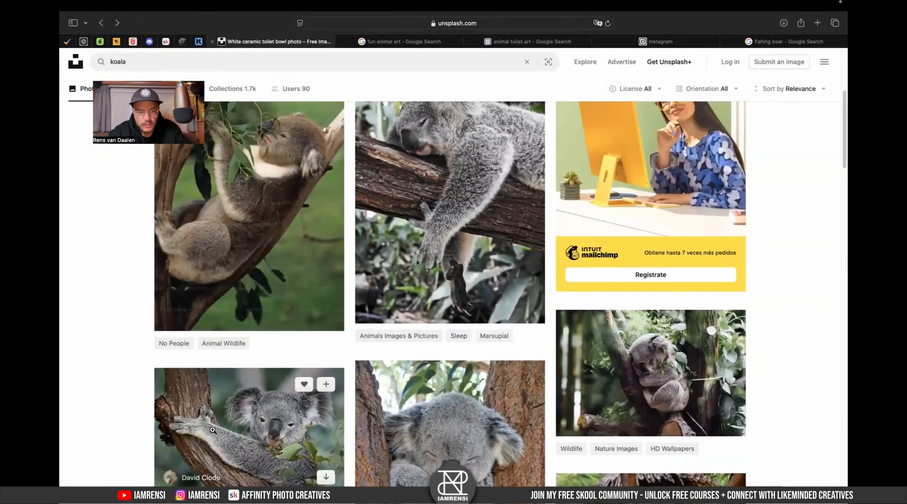
{"action": "scroll", "coordinate": [212, 431], "scroll_direction": "down", "scroll_amount": 5}
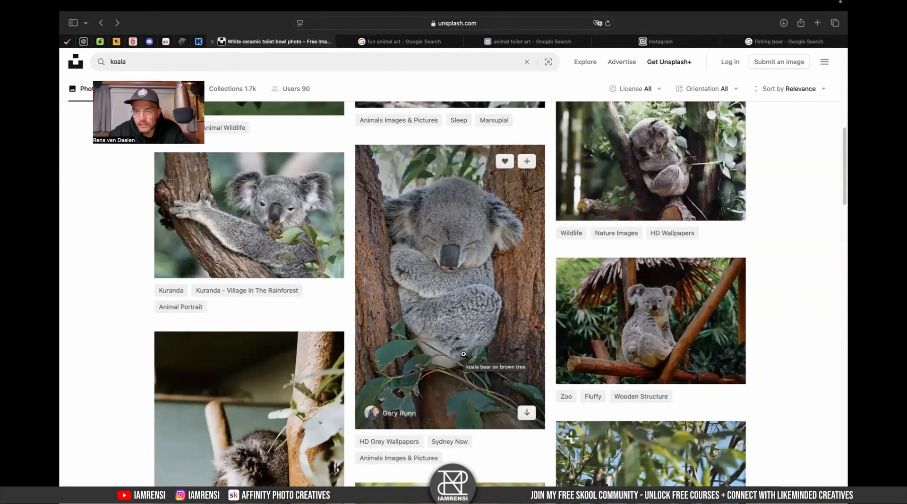
{"action": "scroll", "coordinate": [463, 354], "scroll_direction": "down", "scroll_amount": 6}
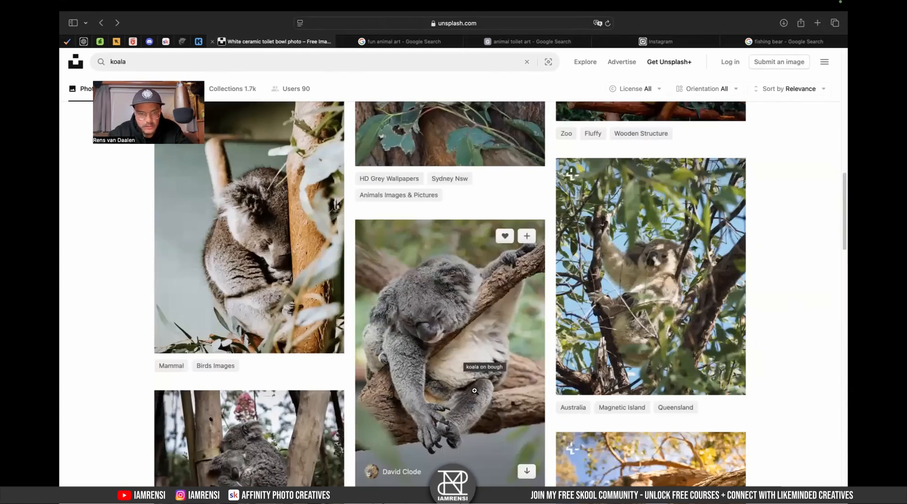
{"action": "scroll", "coordinate": [453, 420], "scroll_direction": "down", "scroll_amount": 9}
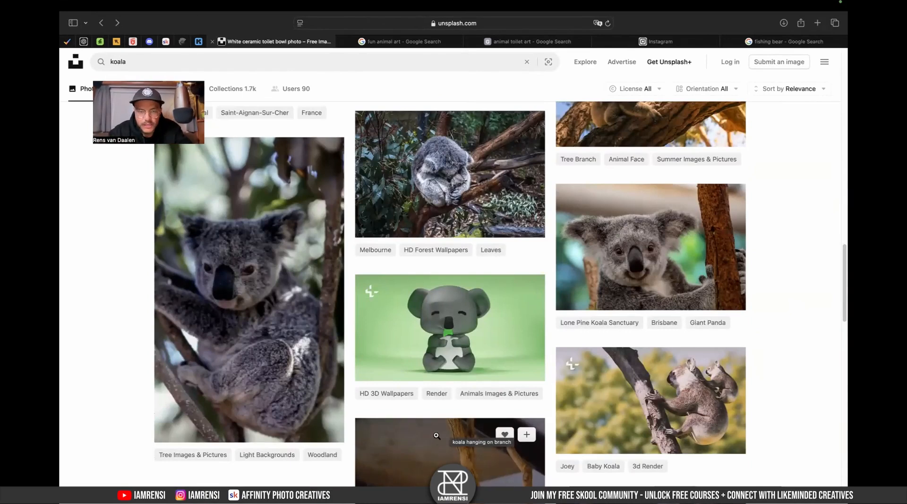
{"action": "scroll", "coordinate": [437, 436], "scroll_direction": "down", "scroll_amount": 7}
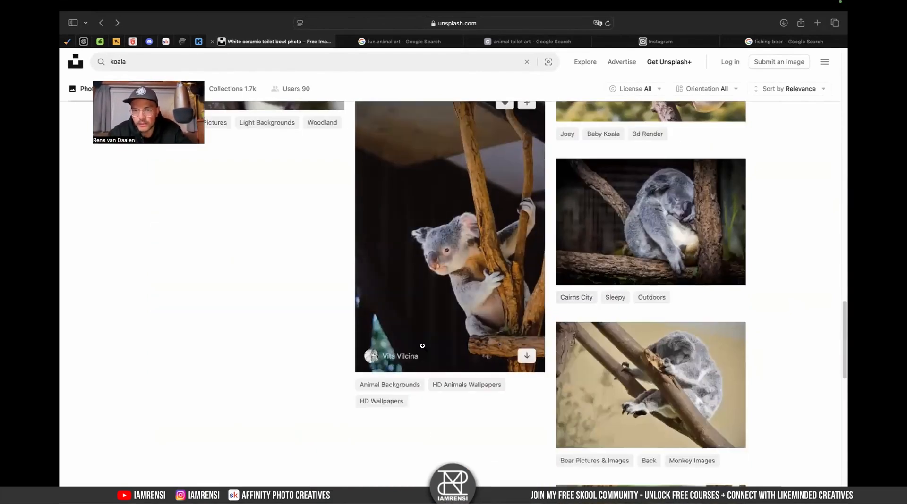
{"action": "scroll", "coordinate": [420, 345], "scroll_direction": "down", "scroll_amount": 6}
{"action": "scroll", "coordinate": [422, 348], "scroll_direction": "down", "scroll_amount": 3}
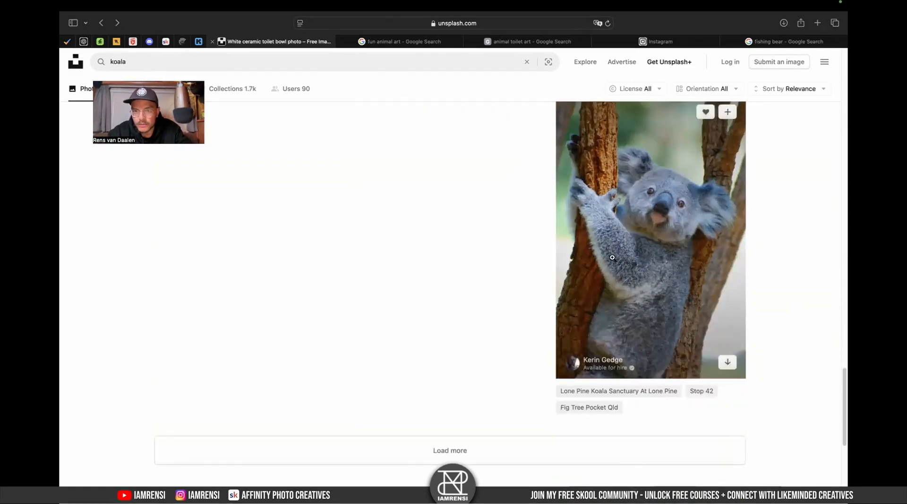
- Load more koala results and scroll through them
{"action": "left_click", "coordinate": [422, 447]}
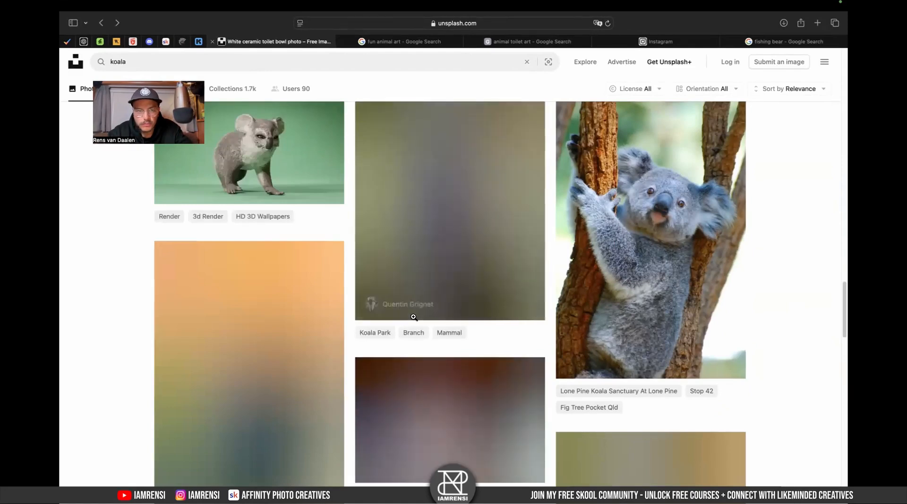
{"action": "scroll", "coordinate": [348, 269], "scroll_direction": "down", "scroll_amount": 4}
{"action": "scroll", "coordinate": [349, 273], "scroll_direction": "down", "scroll_amount": 10}
{"action": "scroll", "coordinate": [348, 274], "scroll_direction": "down", "scroll_amount": 7}
{"action": "scroll", "coordinate": [348, 273], "scroll_direction": "down", "scroll_amount": 10}
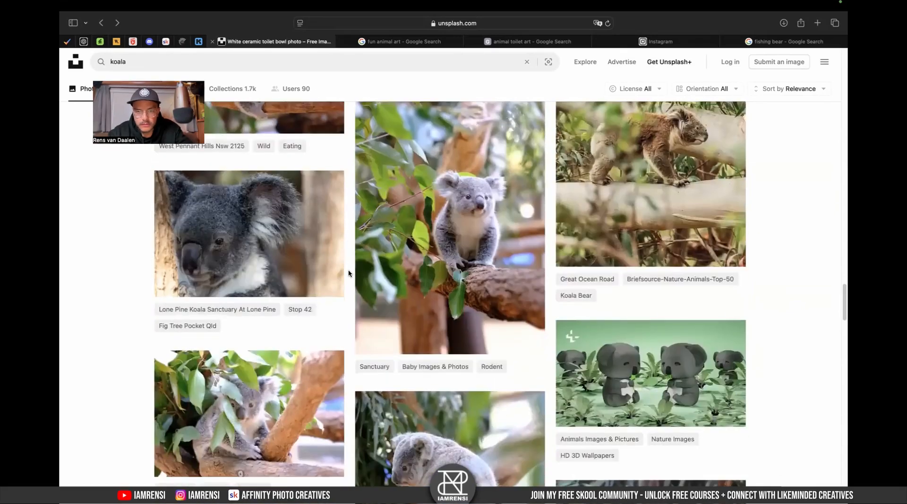
{"action": "scroll", "coordinate": [348, 274], "scroll_direction": "down", "scroll_amount": 5}
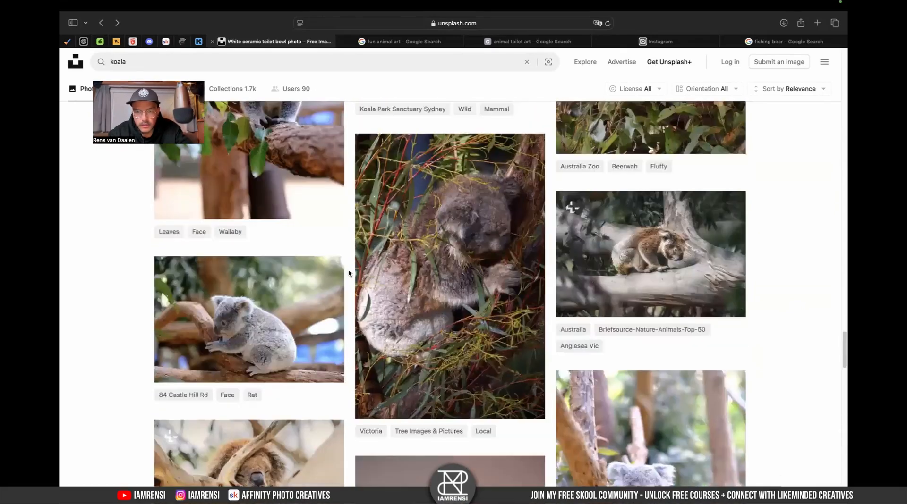
{"action": "scroll", "coordinate": [349, 274], "scroll_direction": "down", "scroll_amount": 12}
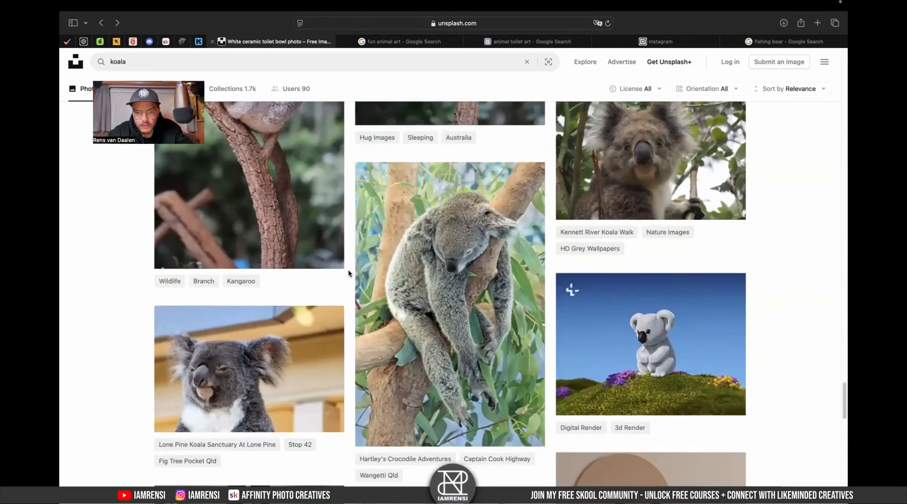
- Download the photo of a koala hanging in a eucalyptus tree
{"action": "mouse_move", "coordinate": [475, 277]}
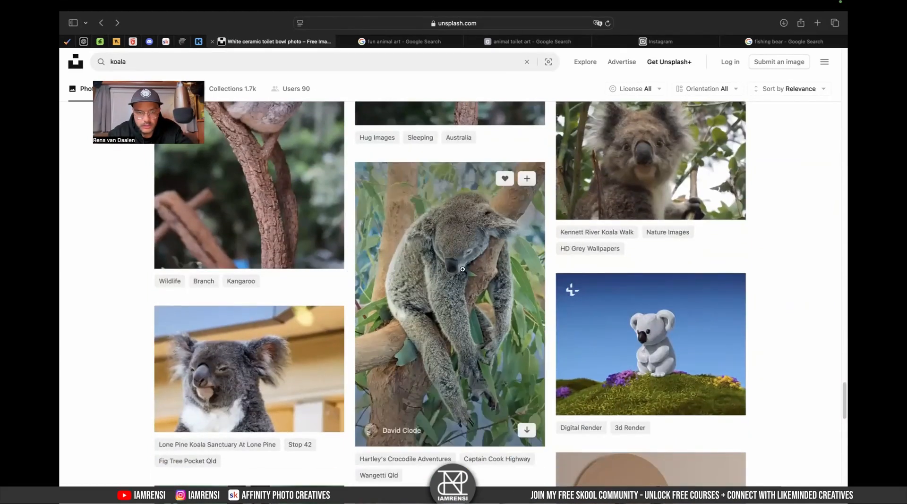
{"action": "scroll", "coordinate": [463, 269], "scroll_direction": "down", "scroll_amount": 1}
{"action": "left_click", "coordinate": [526, 395]}
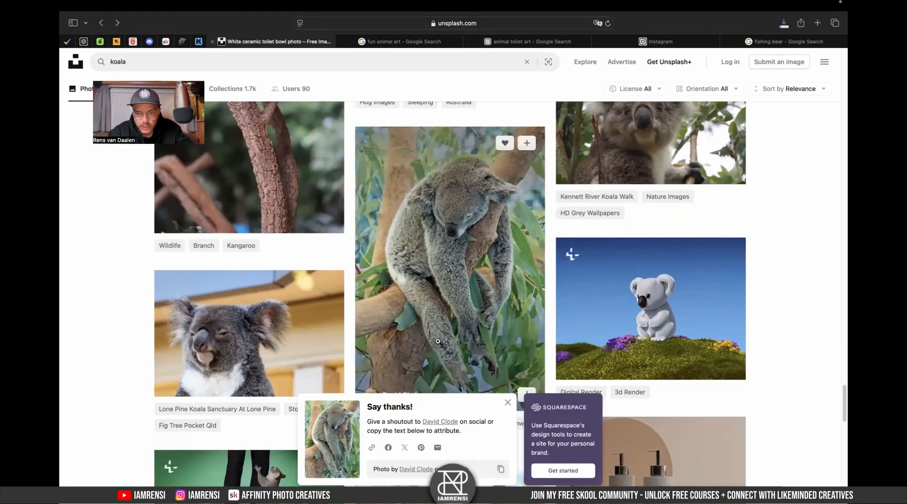
- Open the Downloads folder in a Finder window and widen the window
{"action": "key", "text": "ctrl+Left"}
{"action": "key", "text": "ctrl+Left"}
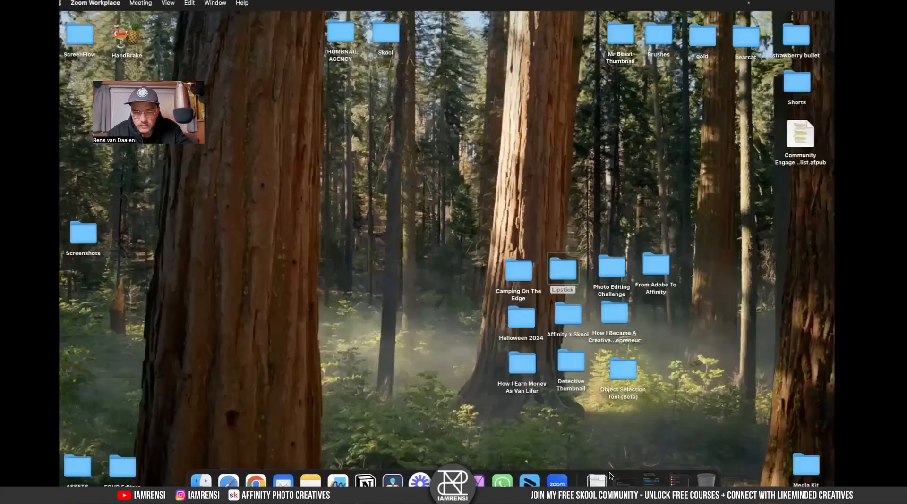
{"action": "left_click", "coordinate": [598, 480]}
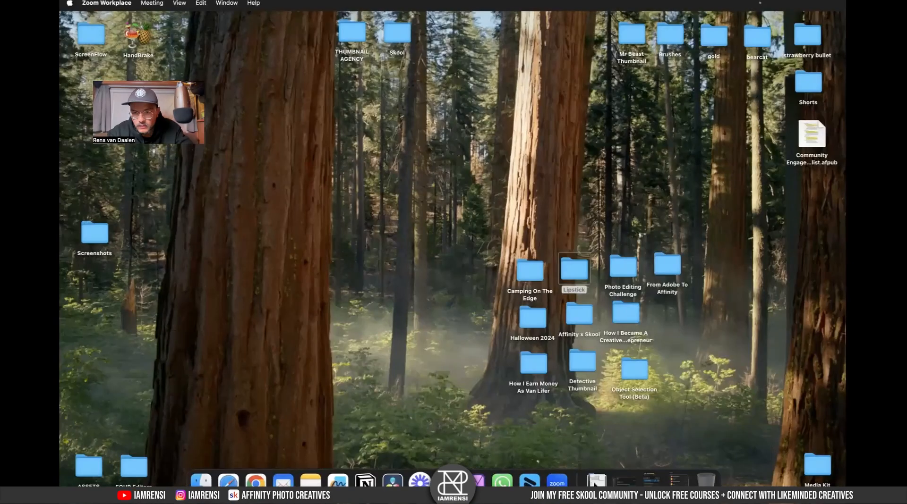
{"action": "left_click", "coordinate": [120, 52]}
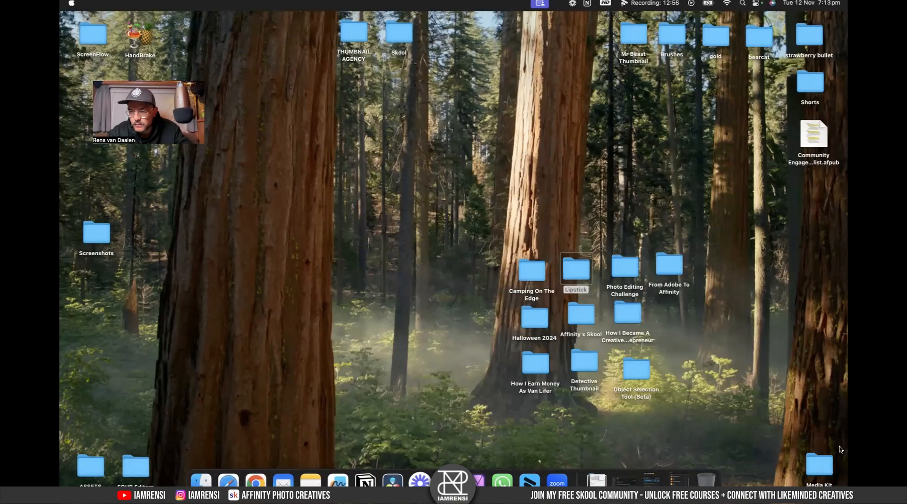
{"action": "left_click", "coordinate": [596, 479]}
{"action": "scroll", "coordinate": [740, 425], "scroll_direction": "down", "scroll_amount": 15}
{"action": "left_click", "coordinate": [682, 417]}
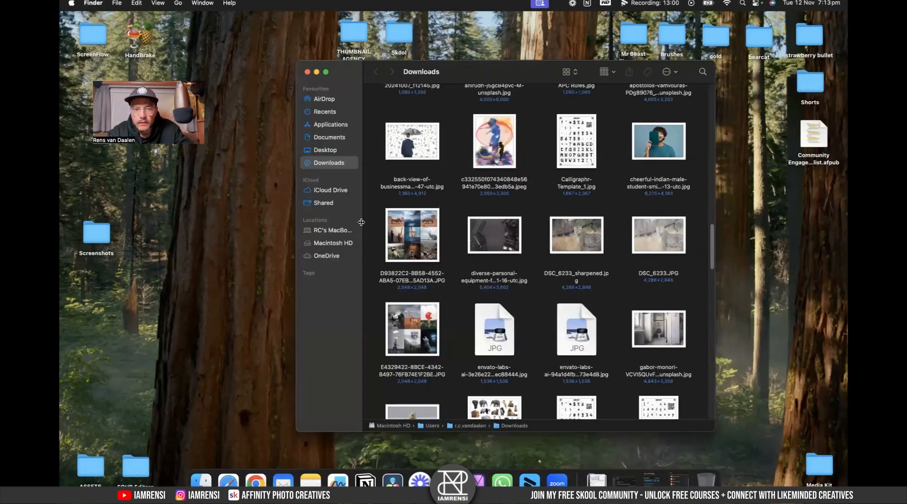
{"action": "left_click_drag", "start_coordinate": [295, 246], "coordinate": [216, 246]}
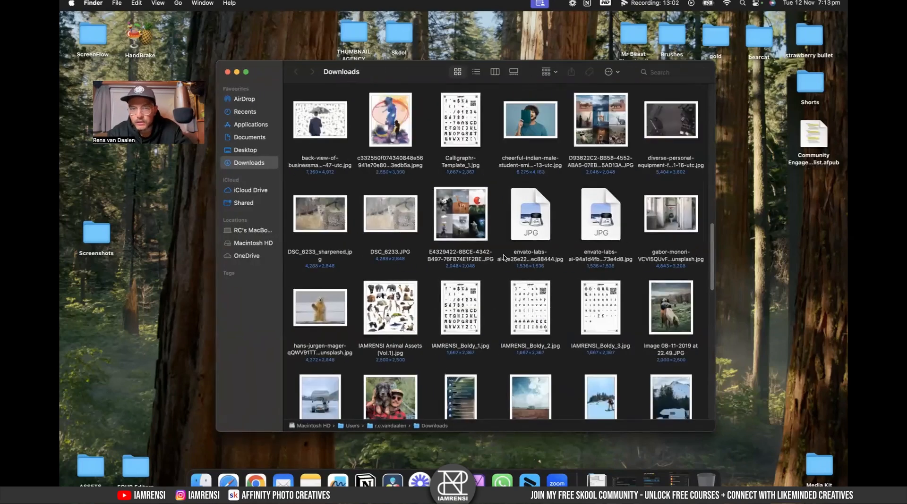
- Switch the Downloads folder to list view sorted by date created and preview the downloaded koala photo
{"action": "scroll", "coordinate": [503, 257], "scroll_direction": "up", "scroll_amount": 15}
{"action": "scroll", "coordinate": [503, 257], "scroll_direction": "down", "scroll_amount": 3}
{"action": "scroll", "coordinate": [503, 257], "scroll_direction": "down", "scroll_amount": 5}
{"action": "scroll", "coordinate": [503, 258], "scroll_direction": "up", "scroll_amount": 3}
{"action": "scroll", "coordinate": [503, 257], "scroll_direction": "down", "scroll_amount": 10}
{"action": "scroll", "coordinate": [503, 258], "scroll_direction": "down", "scroll_amount": 10}
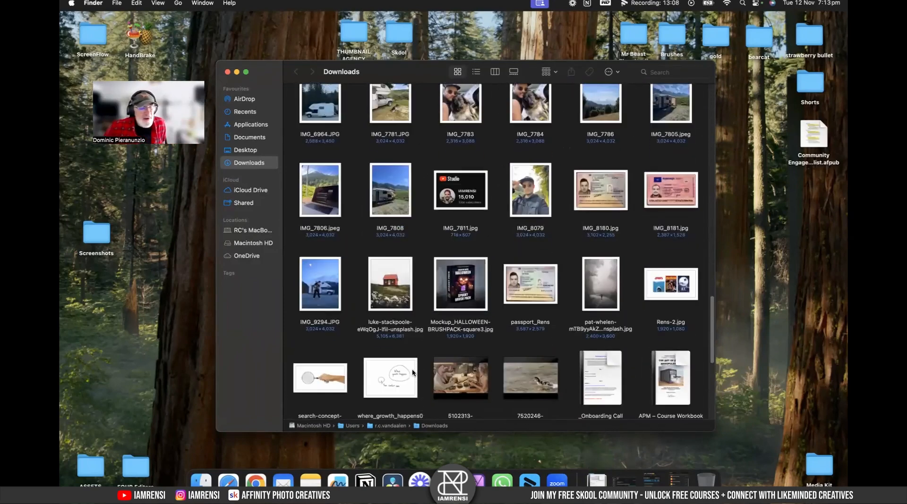
{"action": "scroll", "coordinate": [412, 373], "scroll_direction": "down", "scroll_amount": 5}
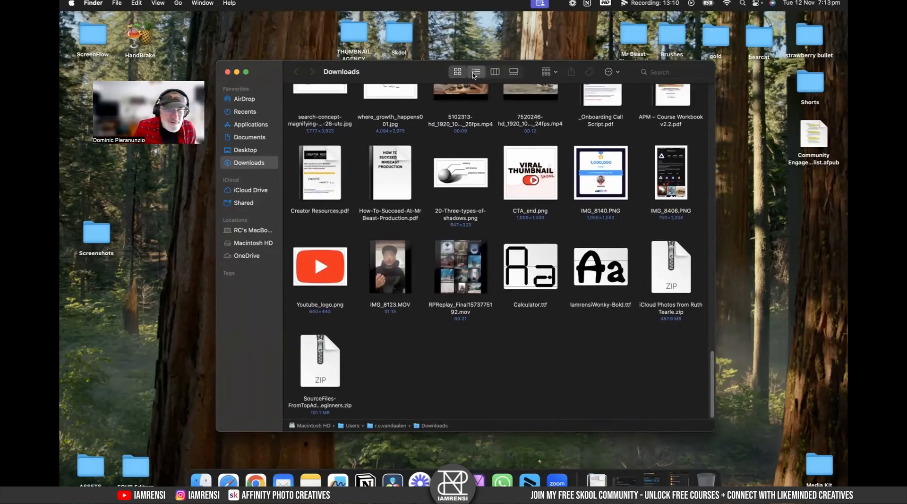
{"action": "left_click", "coordinate": [475, 72]}
{"action": "left_click", "coordinate": [519, 90]}
{"action": "left_click", "coordinate": [439, 103]}
{"action": "key", "text": "space"}
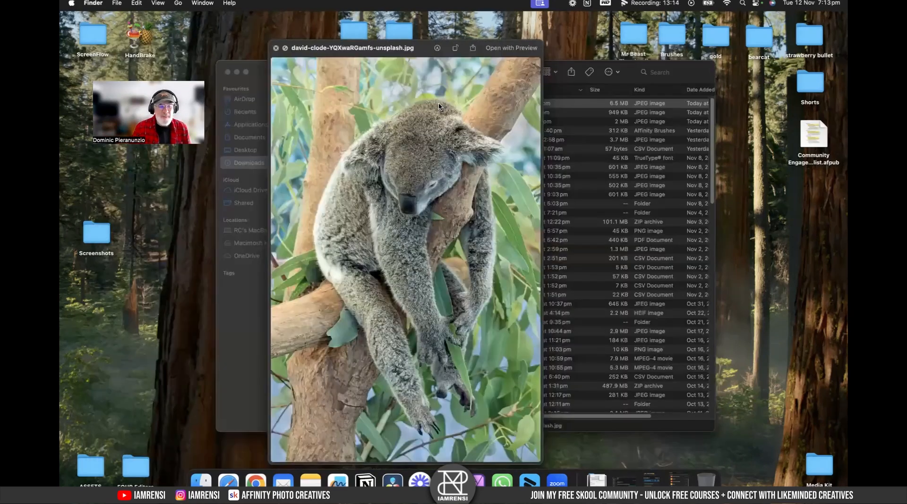
{"action": "key", "text": "space"}
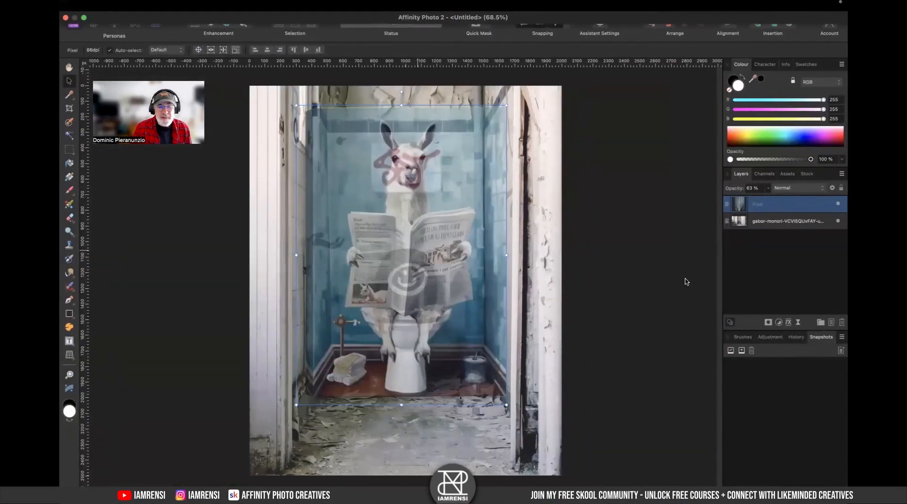
- Open the koala photo in Affinity Photo 2
{"action": "key", "text": "super+v"}
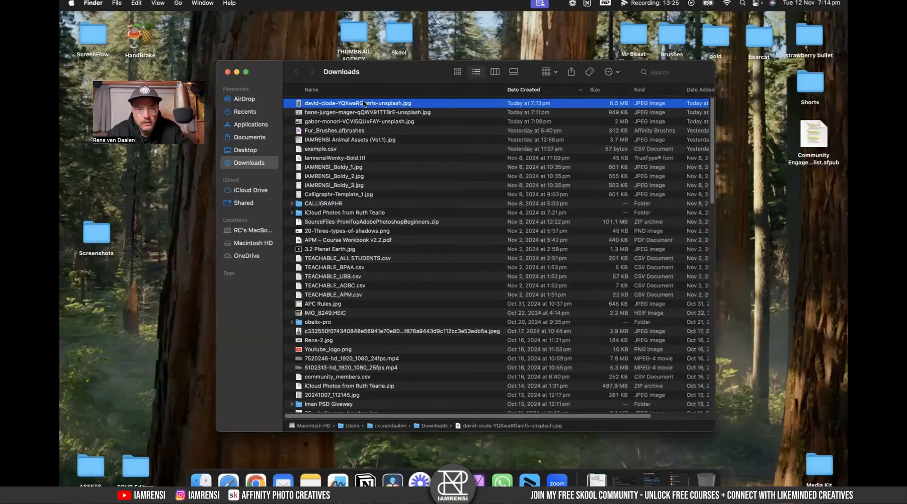
{"action": "right_click", "coordinate": [365, 104]}
{"action": "mouse_move", "coordinate": [519, 124]}
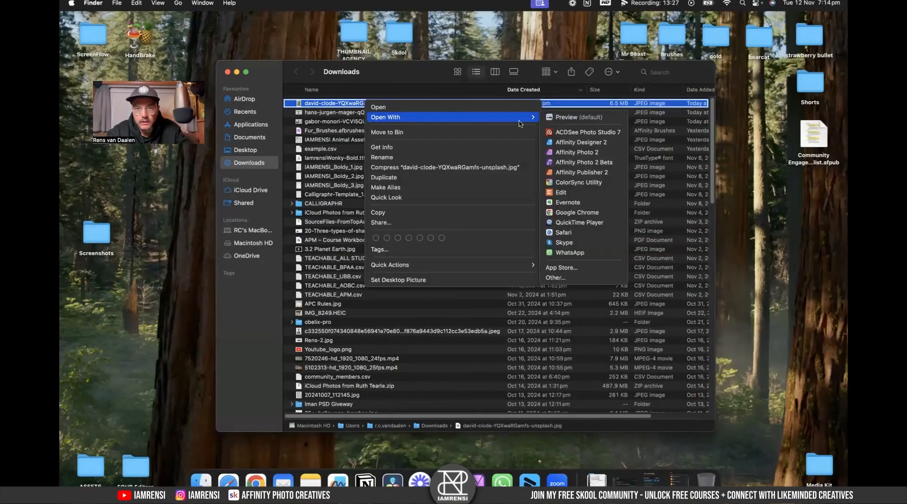
{"action": "left_click", "coordinate": [570, 153]}
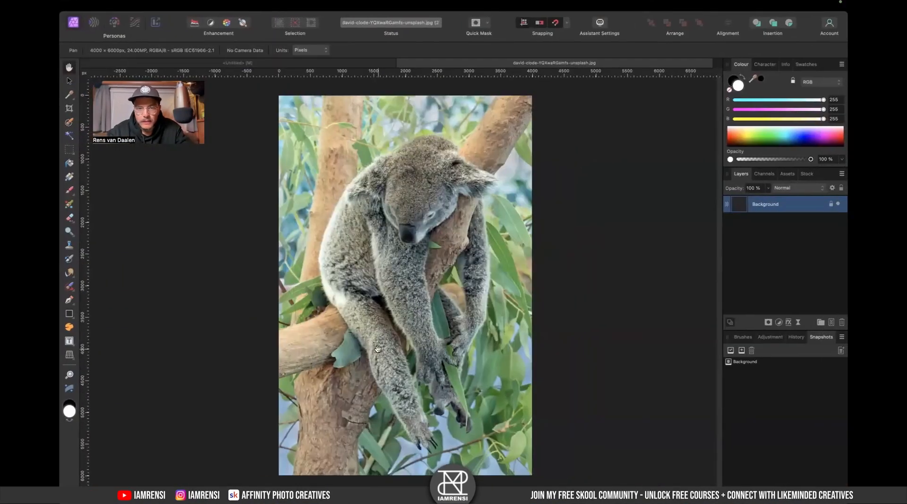
- Start selecting the koala's hanging arm with the Selection Brush, enlarging the brush to about 137 px
{"action": "scroll", "coordinate": [377, 349], "scroll_direction": "up", "scroll_amount": 5}
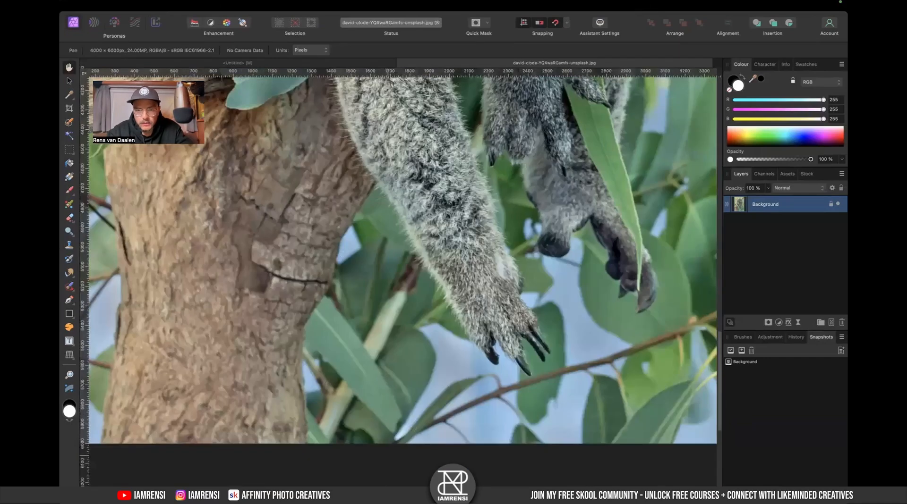
{"action": "key", "text": "w"}
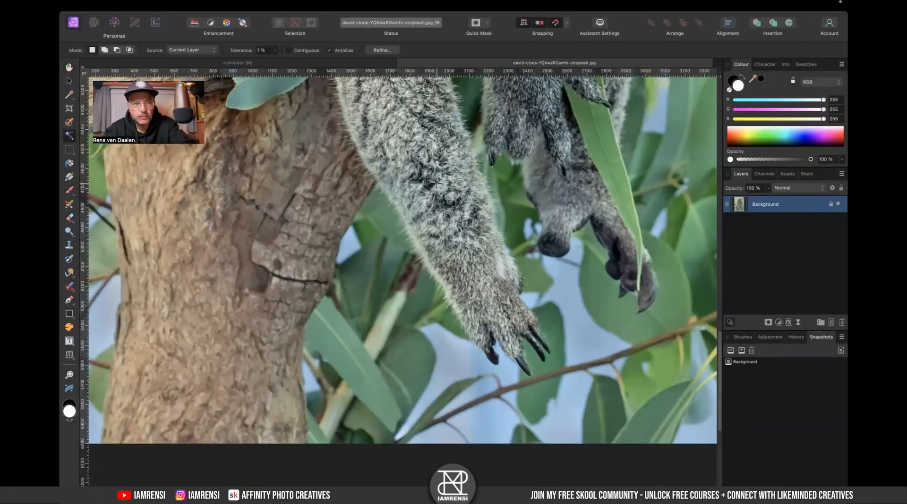
{"action": "key", "text": "w"}
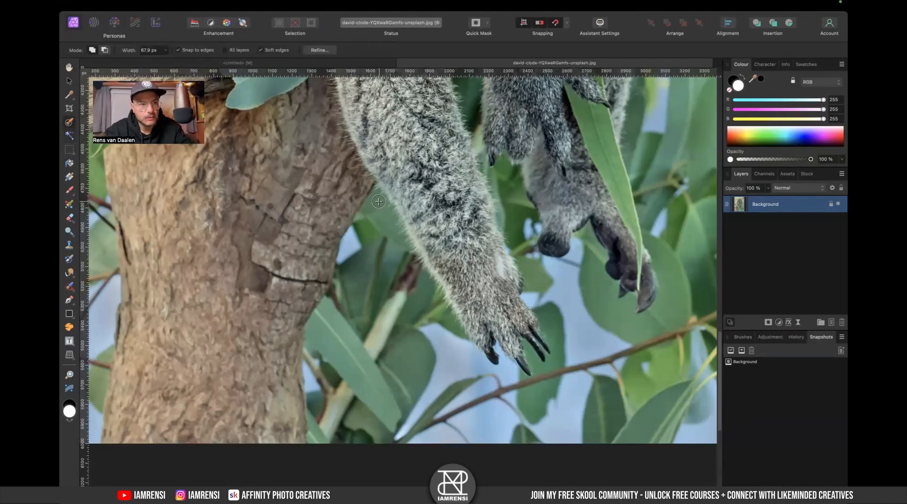
{"action": "left_click_drag", "start_coordinate": [444, 159], "coordinate": [482, 281]}
{"action": "left_click_drag", "start_coordinate": [353, 80], "coordinate": [377, 168]}
{"action": "left_click_drag", "start_coordinate": [481, 394], "coordinate": [483, 400]}
{"action": "key", "text": "bracketright"}
{"action": "key", "text": "bracketright"}
{"action": "key", "text": "bracketright"}
{"action": "key", "text": "bracketright"}
{"action": "key", "text": "bracketright"}
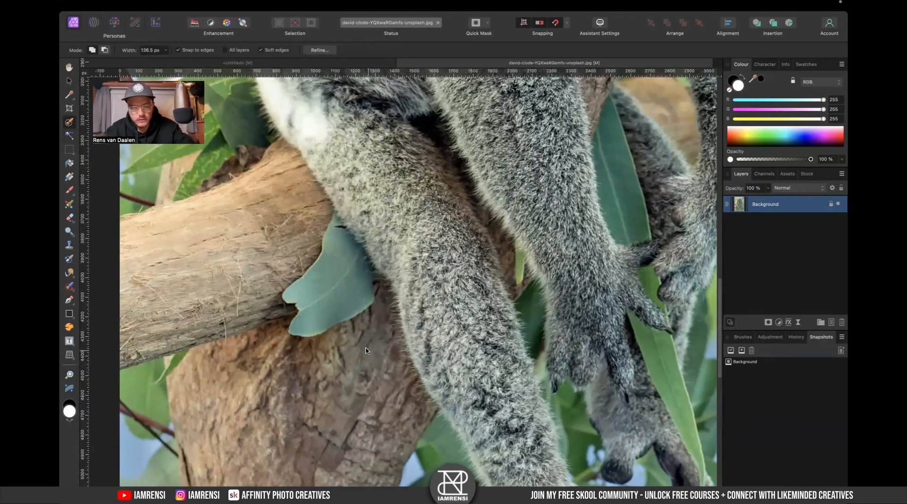
{"action": "left_click_drag", "start_coordinate": [366, 350], "coordinate": [404, 212]}
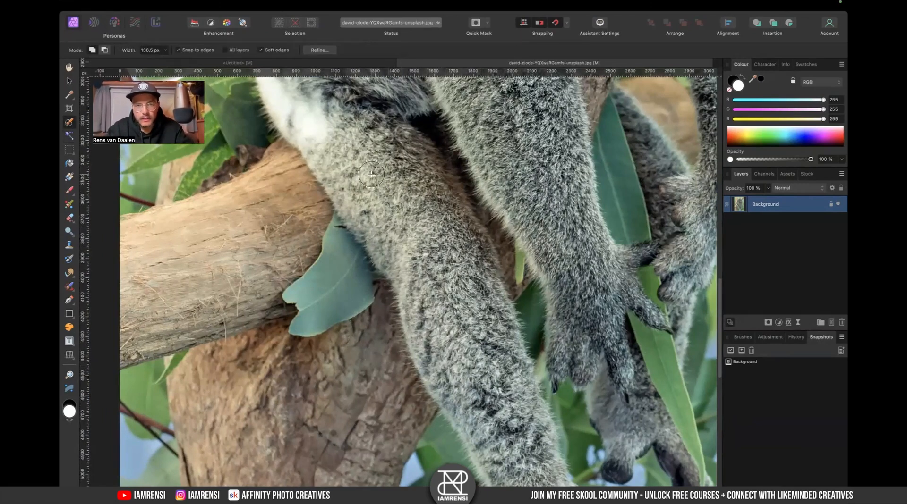
- Extend the Selection Brush selection along the koala's arm down to its claws
{"action": "key", "text": "ctrl+Left"}
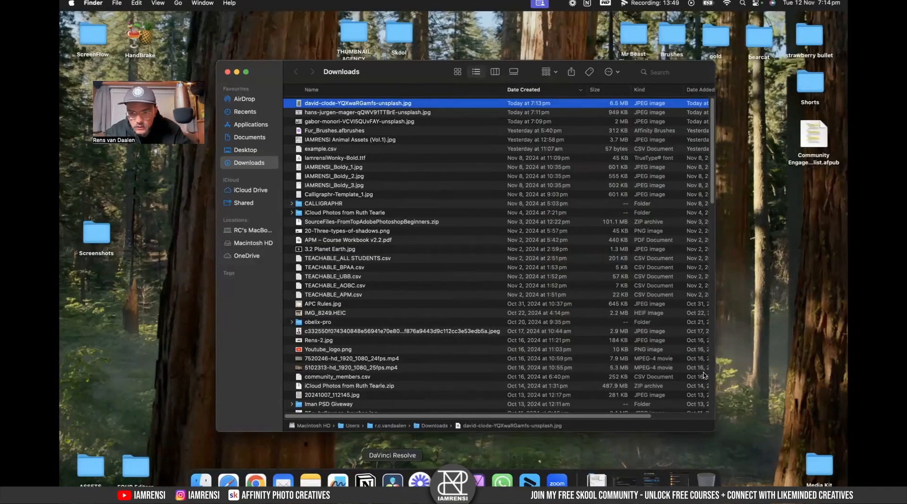
{"action": "key", "text": "ctrl+Right"}
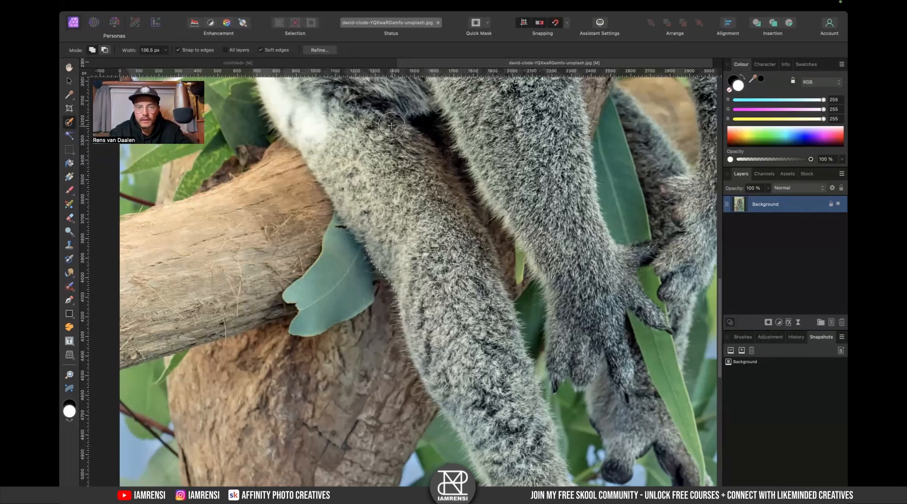
{"action": "left_click_drag", "start_coordinate": [471, 258], "coordinate": [486, 260]}
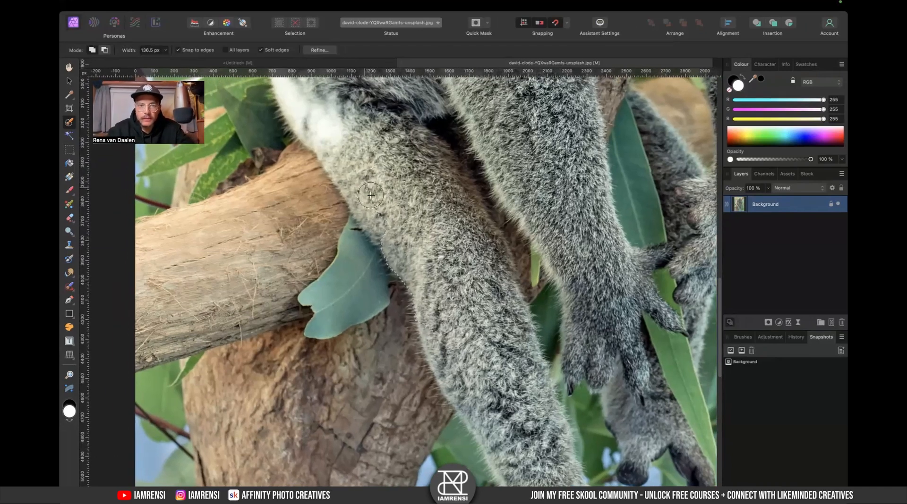
{"action": "scroll", "coordinate": [424, 196], "scroll_direction": "down", "scroll_amount": 5}
{"action": "mouse_move", "coordinate": [425, 196]}
{"action": "left_mouse_down"}
{"action": "mouse_move", "coordinate": [530, 362]}
{"action": "mouse_move", "coordinate": [534, 373]}
{"action": "mouse_move", "coordinate": [518, 364]}
{"action": "mouse_move", "coordinate": [528, 389]}
{"action": "mouse_move", "coordinate": [551, 398]}
{"action": "mouse_move", "coordinate": [539, 381]}
{"action": "mouse_move", "coordinate": [555, 392]}
{"action": "mouse_move", "coordinate": [493, 227]}
{"action": "mouse_move", "coordinate": [520, 313]}
{"action": "mouse_move", "coordinate": [577, 347]}
{"action": "left_mouse_up"}
{"action": "scroll", "coordinate": [534, 264], "scroll_direction": "up", "scroll_amount": 3}
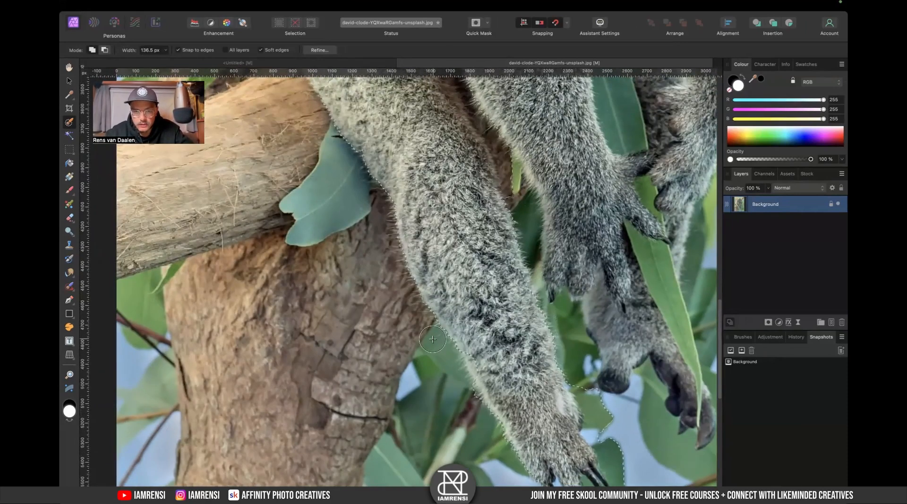
{"action": "scroll", "coordinate": [487, 288], "scroll_direction": "up", "scroll_amount": 4}
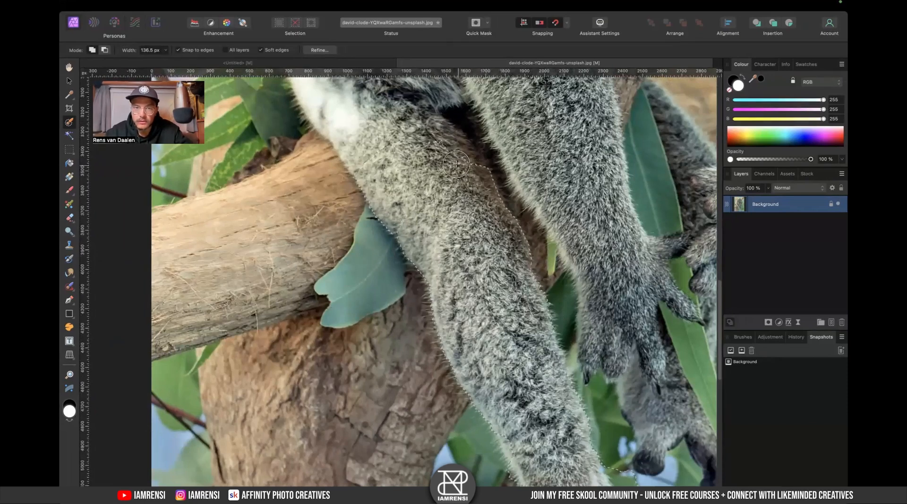
- Refine the arm selection in Quick Mask mode, painting along the arm's edges
{"action": "key", "text": "q"}
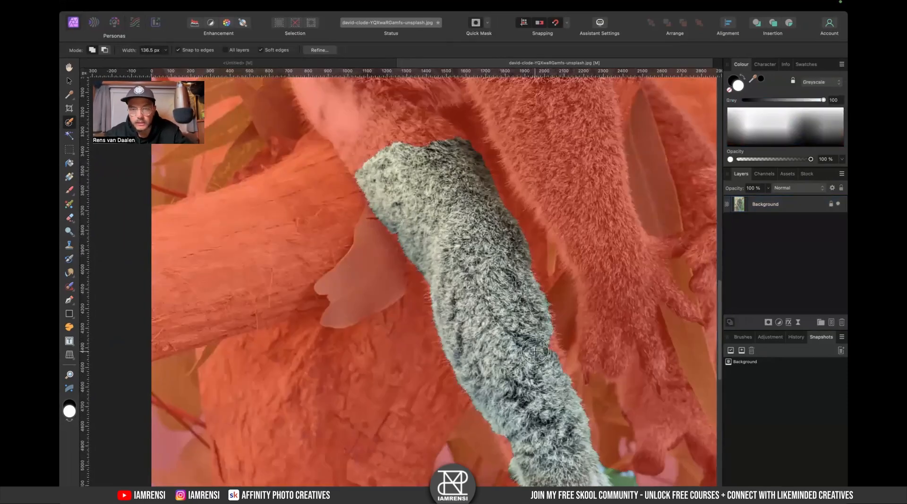
{"action": "key", "text": "super+minus"}
{"action": "left_click_drag", "start_coordinate": [526, 325], "coordinate": [499, 291]}
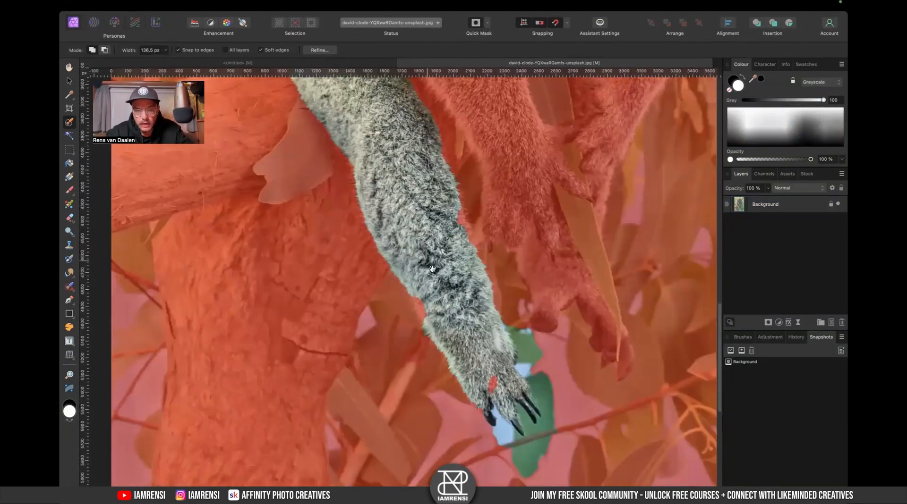
{"action": "scroll", "coordinate": [427, 265], "scroll_direction": "down", "scroll_amount": 5}
{"action": "scroll", "coordinate": [428, 264], "scroll_direction": "right", "scroll_amount": 3}
{"action": "mouse_move", "coordinate": [438, 303]}
{"action": "left_mouse_down"}
{"action": "mouse_move", "coordinate": [491, 378]}
{"action": "mouse_move", "coordinate": [494, 395]}
{"action": "mouse_move", "coordinate": [485, 397]}
{"action": "left_mouse_up"}
{"action": "mouse_move", "coordinate": [518, 447]}
{"action": "left_mouse_down"}
{"action": "mouse_move", "coordinate": [541, 451]}
{"action": "mouse_move", "coordinate": [544, 440]}
{"action": "mouse_move", "coordinate": [568, 433]}
{"action": "mouse_move", "coordinate": [528, 340]}
{"action": "mouse_move", "coordinate": [541, 370]}
{"action": "left_mouse_up"}
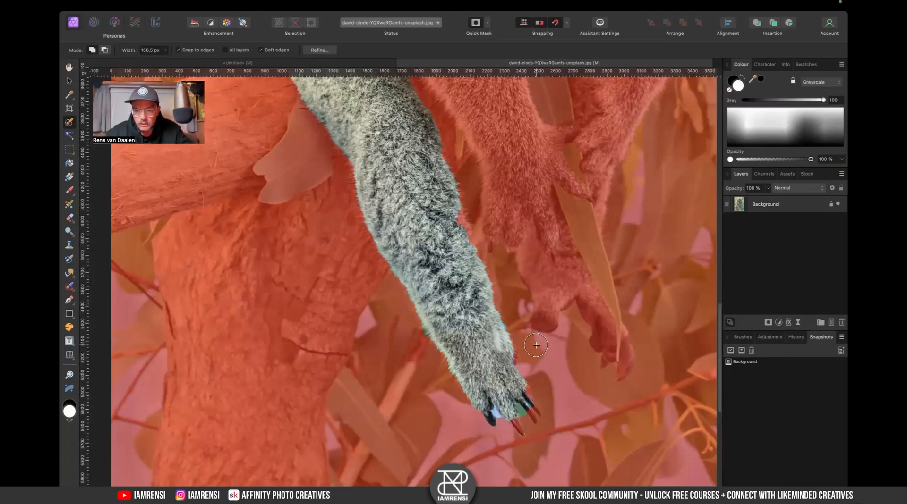
- Shrink the brush to about 19 px and paint the claws into the selection, undoing the last stroke
{"action": "key", "text": "super+plus"}
{"action": "mouse_move", "coordinate": [510, 272]}
{"action": "left_mouse_down"}
{"action": "mouse_move", "coordinate": [463, 221]}
{"action": "mouse_move", "coordinate": [358, 42]}
{"action": "left_mouse_up"}
{"action": "key", "text": "bracketleft"}
{"action": "key", "text": "bracketleft"}
{"action": "key", "text": "bracketleft"}
{"action": "key", "text": "bracketleft"}
{"action": "key", "text": "bracketleft"}
{"action": "key", "text": "bracketleft"}
{"action": "key", "text": "bracketleft"}
{"action": "key", "text": "bracketleft"}
{"action": "key", "text": "bracketleft"}
{"action": "key", "text": "bracketleft"}
{"action": "key", "text": "bracketleft"}
{"action": "key", "text": "bracketleft"}
{"action": "key", "text": "bracketleft"}
{"action": "key", "text": "bracketleft"}
{"action": "key", "text": "bracketleft"}
{"action": "key", "text": "bracketleft"}
{"action": "key", "text": "bracketleft"}
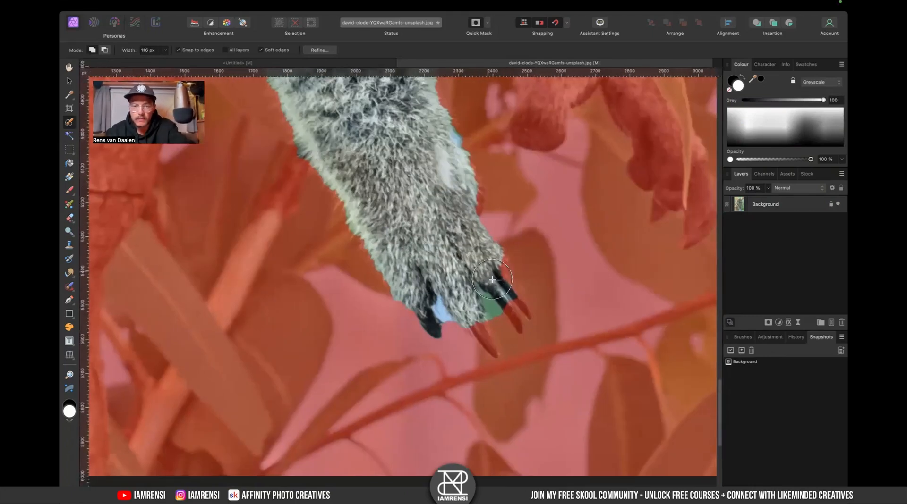
{"action": "key", "text": "bracketleft"}
{"action": "left_click_drag", "start_coordinate": [510, 309], "coordinate": [515, 321]}
{"action": "mouse_move", "coordinate": [505, 282]}
{"action": "left_mouse_down"}
{"action": "mouse_move", "coordinate": [518, 304]}
{"action": "mouse_move", "coordinate": [506, 277]}
{"action": "mouse_move", "coordinate": [514, 290]}
{"action": "left_mouse_up"}
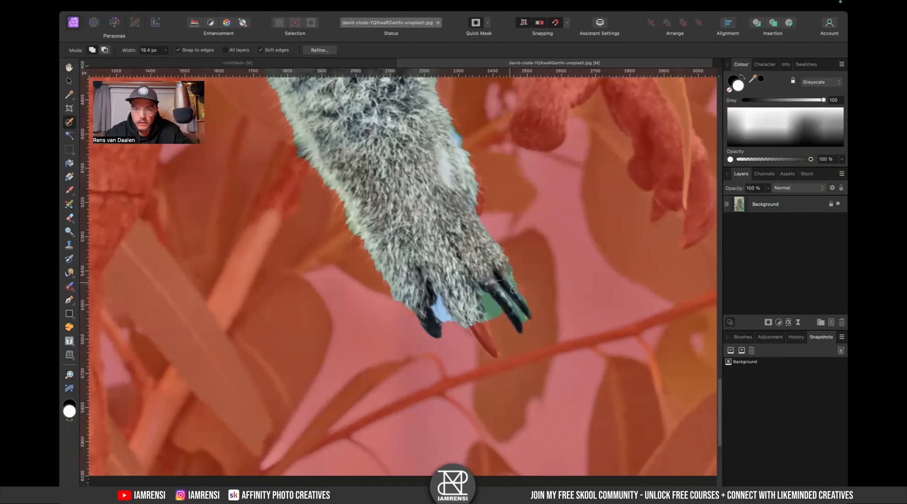
{"action": "left_click_drag", "start_coordinate": [480, 331], "coordinate": [494, 351]}
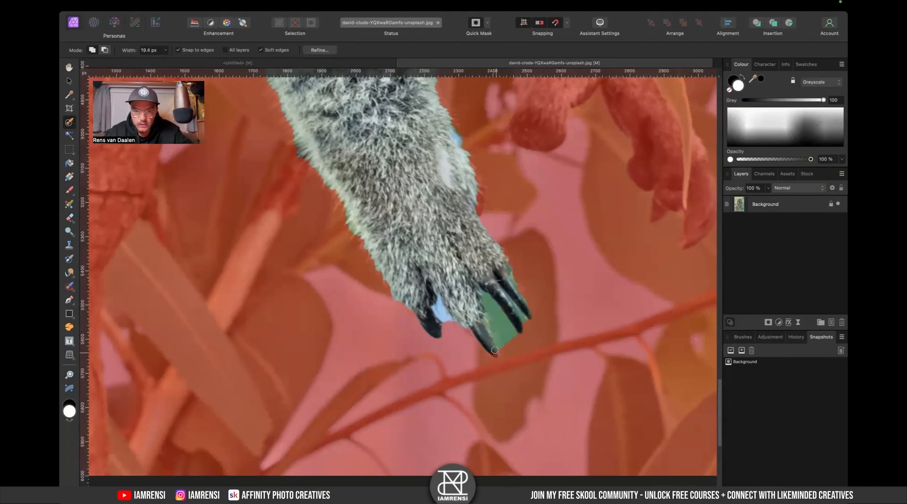
{"action": "mouse_move", "coordinate": [445, 310]}
{"action": "left_mouse_down"}
{"action": "mouse_move", "coordinate": [461, 334]}
{"action": "mouse_move", "coordinate": [437, 297]}
{"action": "mouse_move", "coordinate": [446, 325]}
{"action": "mouse_move", "coordinate": [446, 310]}
{"action": "mouse_move", "coordinate": [490, 315]}
{"action": "mouse_move", "coordinate": [484, 301]}
{"action": "mouse_move", "coordinate": [504, 346]}
{"action": "mouse_move", "coordinate": [489, 286]}
{"action": "mouse_move", "coordinate": [529, 332]}
{"action": "mouse_move", "coordinate": [517, 286]}
{"action": "left_mouse_up"}
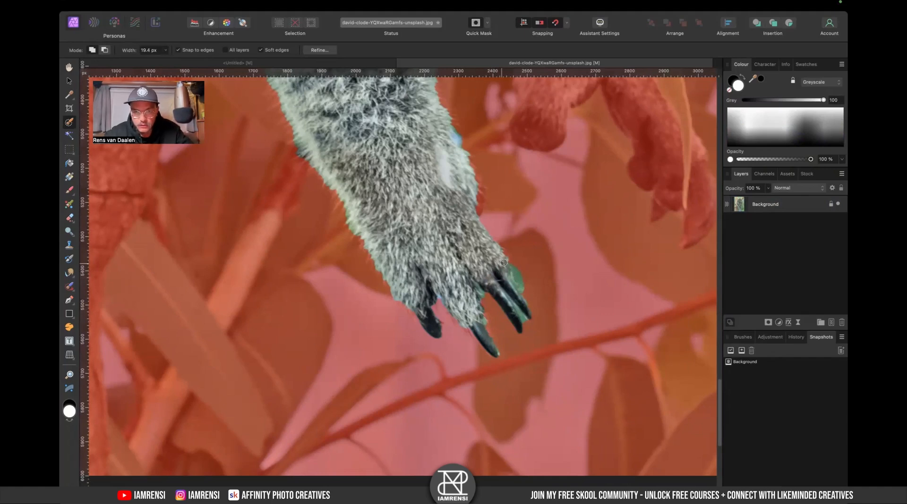
{"action": "left_click_drag", "start_coordinate": [517, 276], "coordinate": [546, 293]}
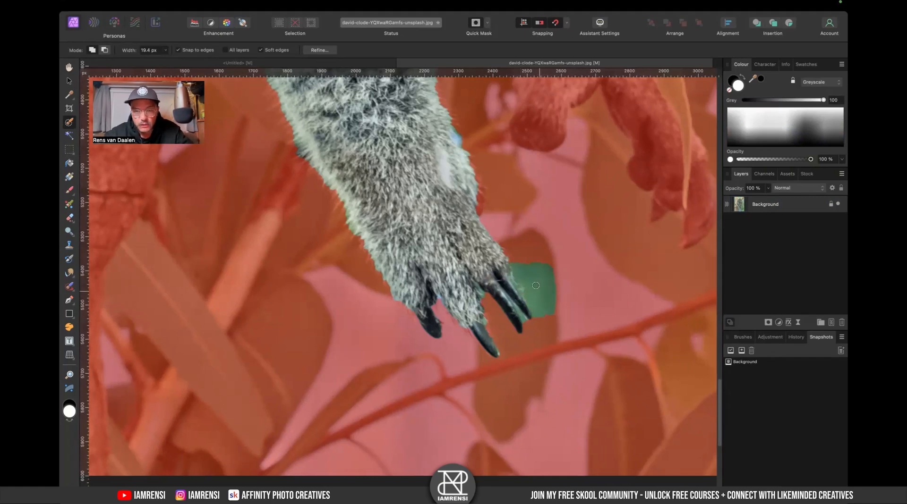
{"action": "mouse_move", "coordinate": [513, 259]}
{"action": "left_mouse_down"}
{"action": "mouse_move", "coordinate": [542, 324]}
{"action": "mouse_move", "coordinate": [525, 262]}
{"action": "mouse_move", "coordinate": [540, 296]}
{"action": "mouse_move", "coordinate": [517, 275]}
{"action": "mouse_move", "coordinate": [537, 313]}
{"action": "mouse_move", "coordinate": [515, 276]}
{"action": "mouse_move", "coordinate": [531, 334]}
{"action": "left_mouse_up"}
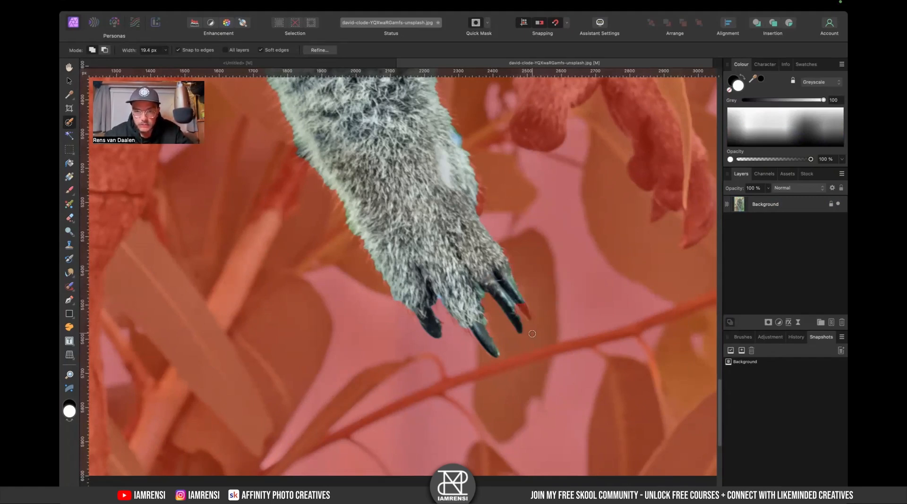
{"action": "key", "text": "super+z"}
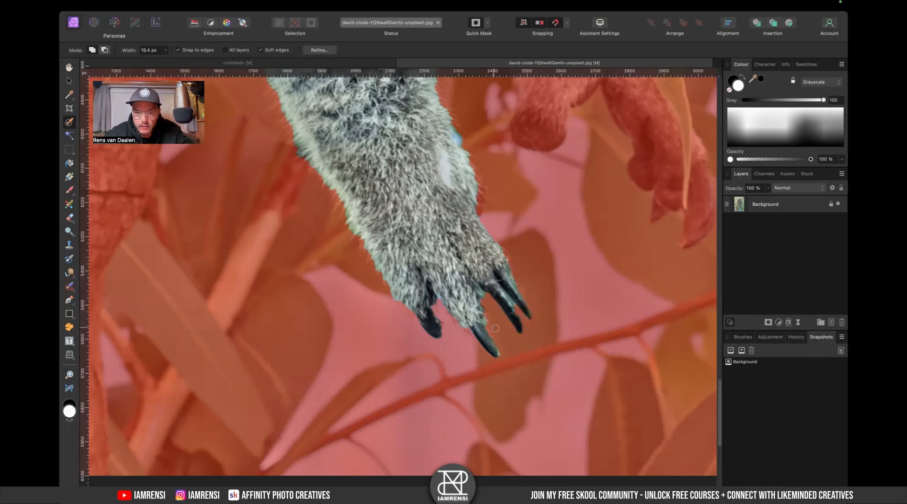
- Inspect the arm selection along its length and leave Quick Mask mode
{"action": "scroll", "coordinate": [484, 338], "scroll_direction": "up", "scroll_amount": 5}
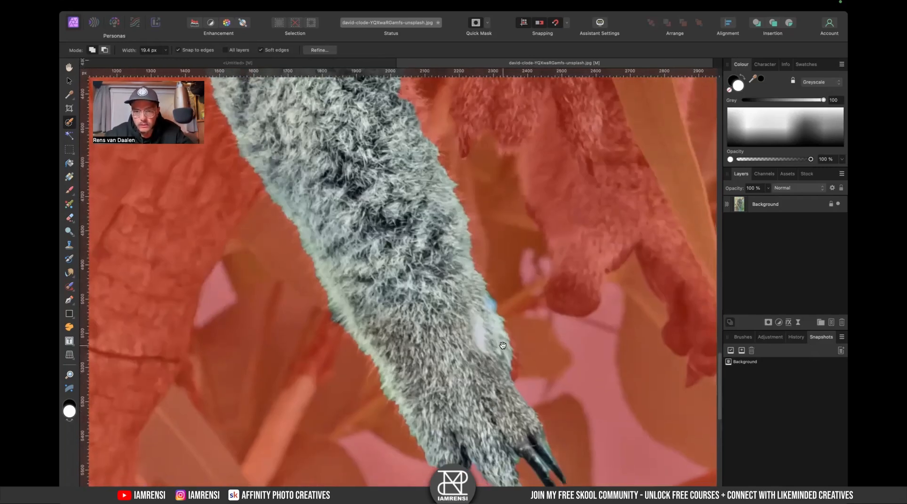
{"action": "scroll", "coordinate": [495, 301], "scroll_direction": "up", "scroll_amount": 7}
{"action": "scroll", "coordinate": [495, 301], "scroll_direction": "left", "scroll_amount": 3}
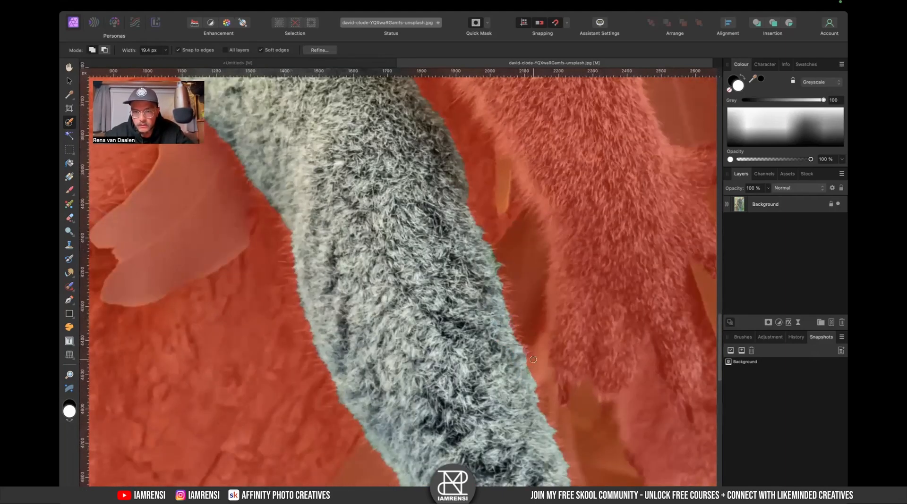
{"action": "scroll", "coordinate": [493, 312], "scroll_direction": "up", "scroll_amount": 5}
{"action": "scroll", "coordinate": [493, 312], "scroll_direction": "left", "scroll_amount": 2}
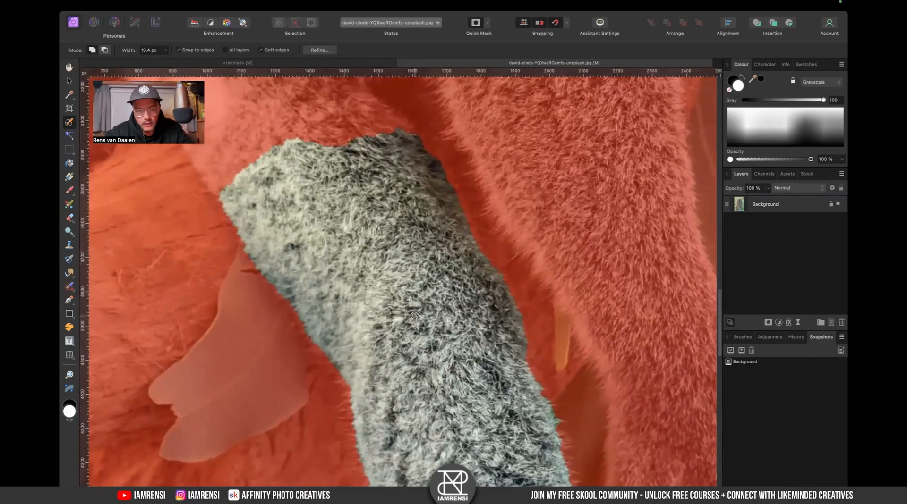
{"action": "key", "text": "q"}
{"action": "scroll", "coordinate": [427, 364], "scroll_direction": "down", "scroll_amount": 4}
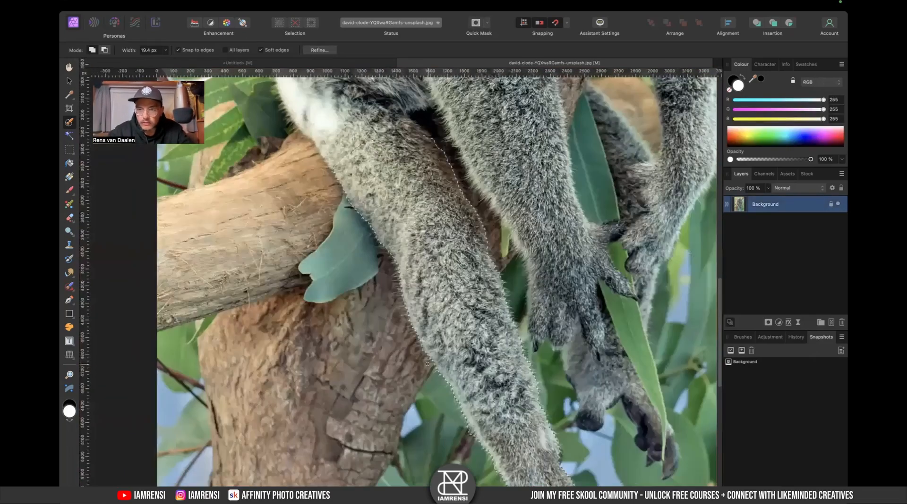
{"action": "scroll", "coordinate": [427, 365], "scroll_direction": "down", "scroll_amount": 5}
{"action": "scroll", "coordinate": [427, 364], "scroll_direction": "right", "scroll_amount": 4}
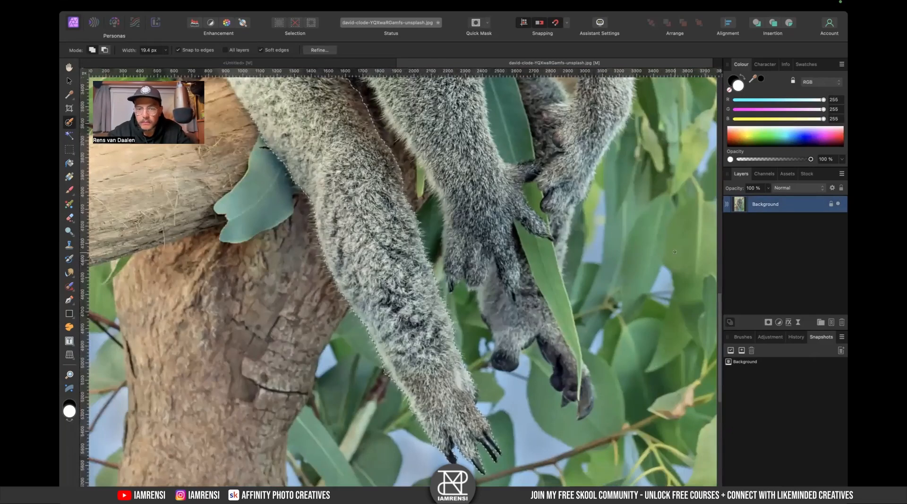
- Add a mask to the Background layer from the arm selection
{"action": "right_click", "coordinate": [773, 204]}
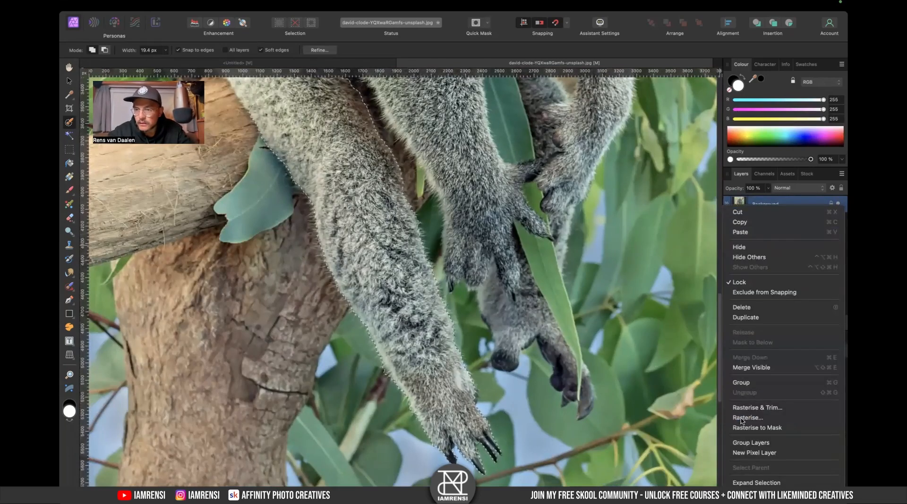
{"action": "left_click", "coordinate": [760, 202]}
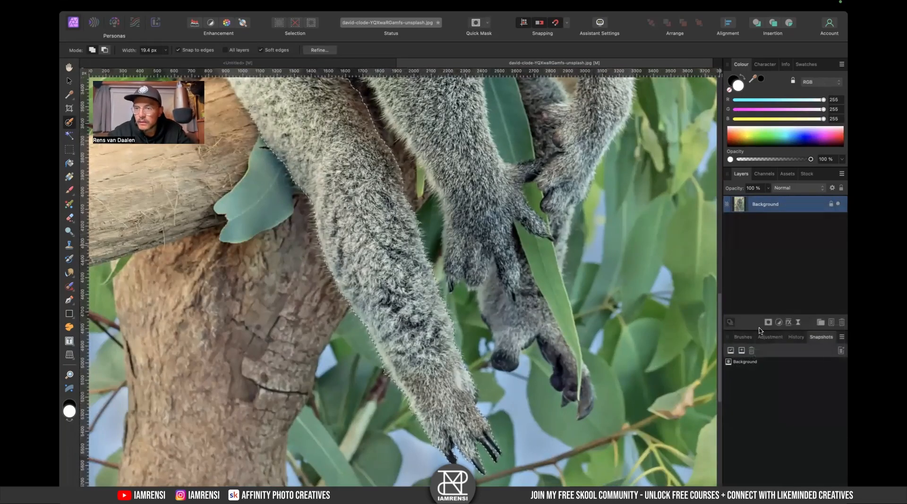
{"action": "left_click", "coordinate": [768, 322]}
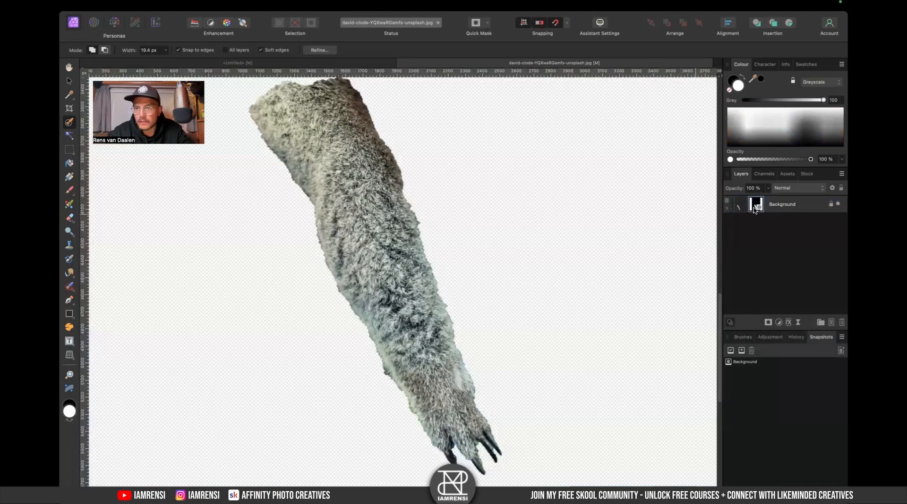
- Inspect the Background layer's mask on its own and return to the normal layer view
{"action": "left_click", "coordinate": [755, 206], "text": "alt"}
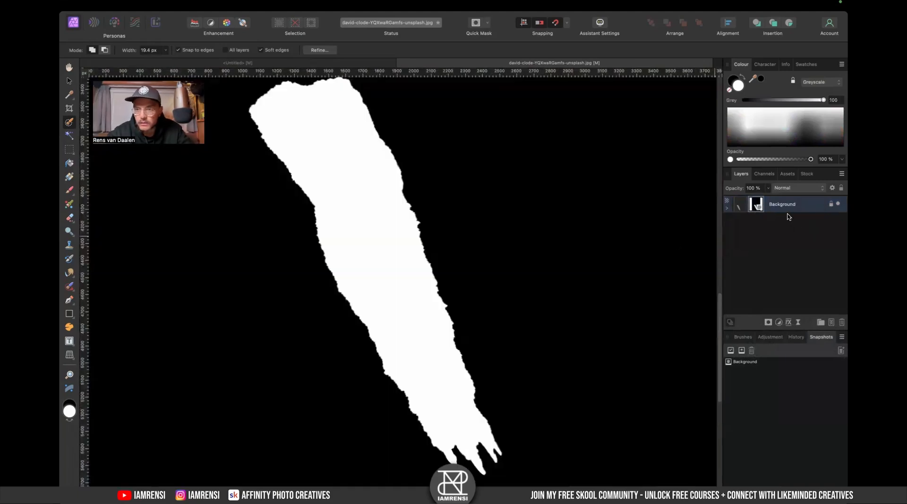
{"action": "left_click", "coordinate": [739, 205]}
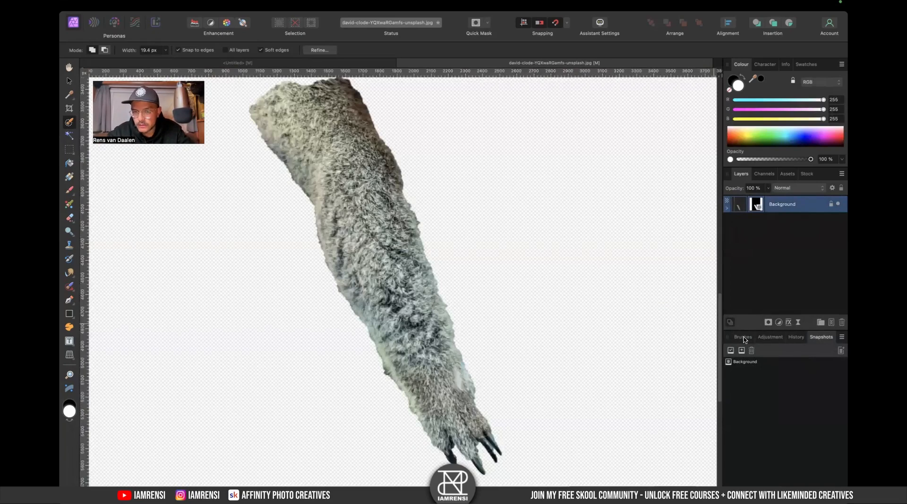
{"action": "left_click", "coordinate": [744, 339]}
- Open Refine Mask for the arm and paint a matte edge along the arm's upper fur with an enlarged brush
{"action": "right_click", "coordinate": [756, 205]}
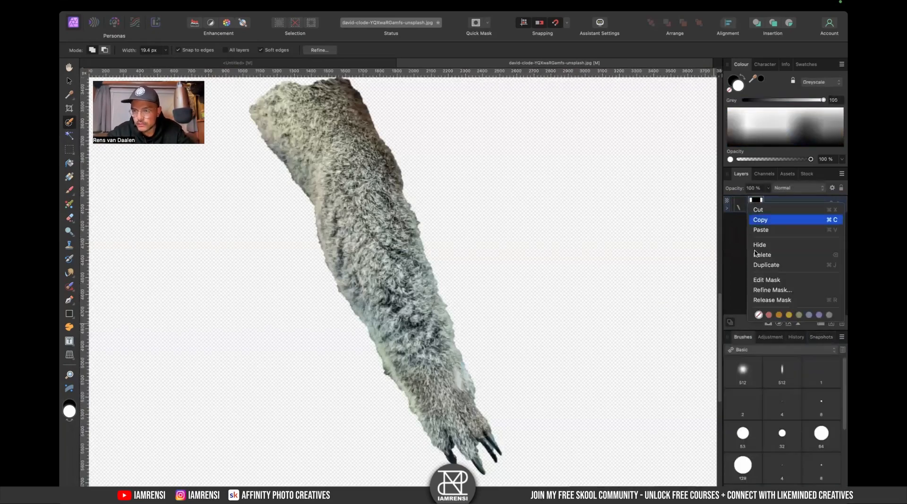
{"action": "left_click", "coordinate": [772, 290]}
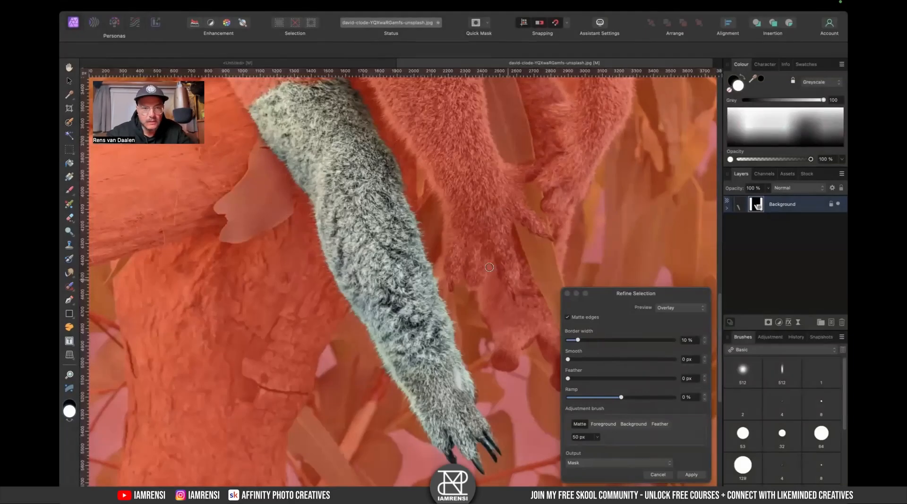
{"action": "scroll", "coordinate": [359, 220], "scroll_direction": "up", "scroll_amount": 2}
{"action": "scroll", "coordinate": [360, 220], "scroll_direction": "left", "scroll_amount": 2}
{"action": "key", "text": "bracketright"}
{"action": "key", "text": "bracketright"}
{"action": "key", "text": "bracketright"}
{"action": "mouse_move", "coordinate": [288, 146]}
{"action": "left_mouse_down"}
{"action": "mouse_move", "coordinate": [349, 241]}
{"action": "mouse_move", "coordinate": [357, 278]}
{"action": "left_mouse_up"}
- Pan along the arm to examine the refinement overlay around the fur and claws
{"action": "scroll", "coordinate": [359, 279], "scroll_direction": "down", "scroll_amount": 3}
{"action": "scroll", "coordinate": [359, 278], "scroll_direction": "right", "scroll_amount": 1}
{"action": "scroll", "coordinate": [391, 321], "scroll_direction": "down", "scroll_amount": 2}
{"action": "scroll", "coordinate": [392, 321], "scroll_direction": "right", "scroll_amount": 1}
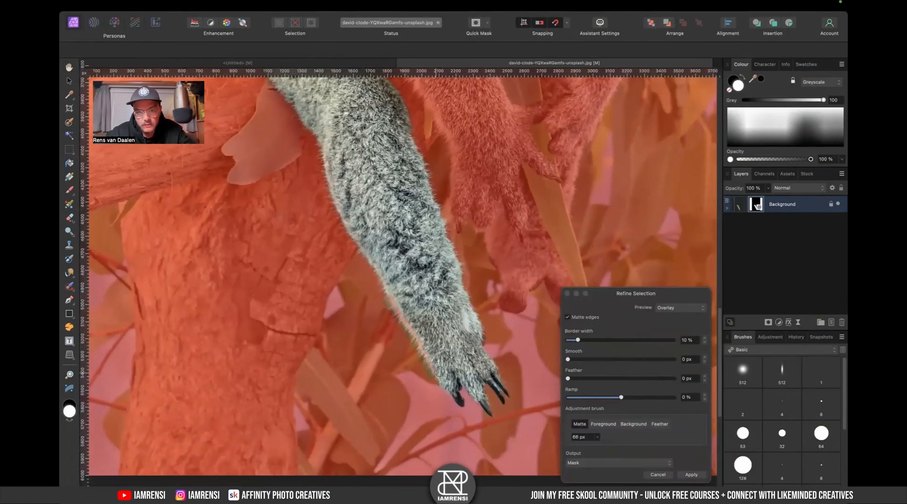
{"action": "scroll", "coordinate": [448, 368], "scroll_direction": "down", "scroll_amount": 2}
{"action": "scroll", "coordinate": [449, 368], "scroll_direction": "right", "scroll_amount": 1}
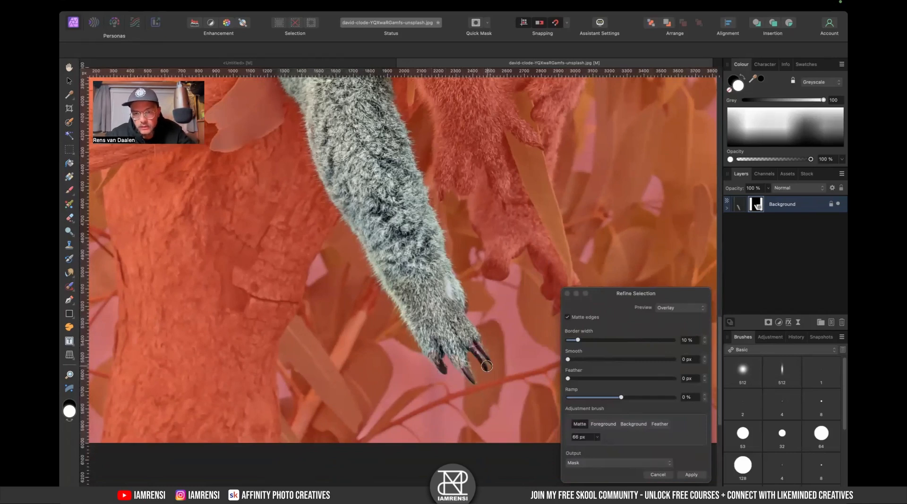
{"action": "scroll", "coordinate": [487, 320], "scroll_direction": "up", "scroll_amount": 4}
{"action": "scroll", "coordinate": [486, 320], "scroll_direction": "left", "scroll_amount": 1}
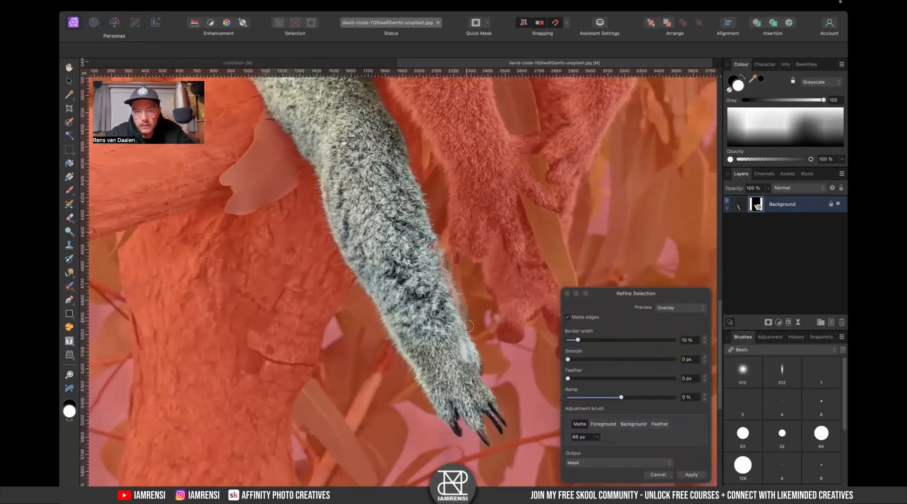
{"action": "scroll", "coordinate": [481, 359], "scroll_direction": "up", "scroll_amount": 5}
{"action": "scroll", "coordinate": [481, 359], "scroll_direction": "left", "scroll_amount": 2}
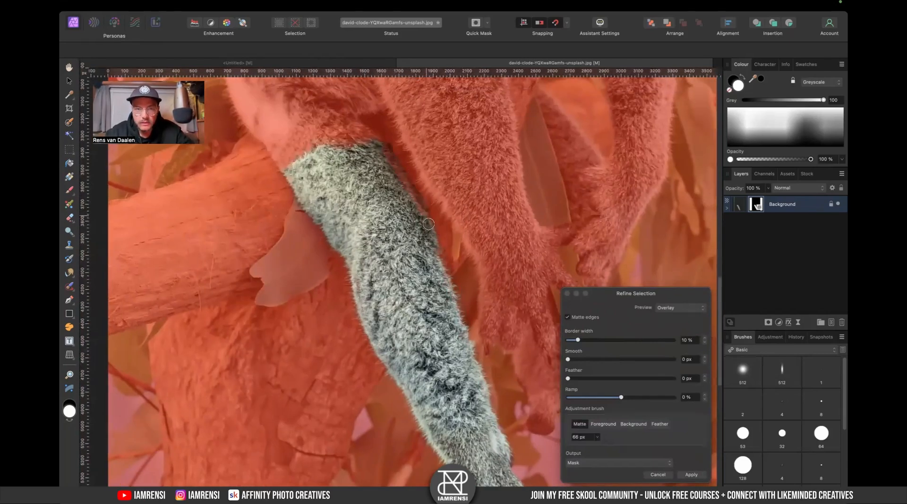
- Switch the adjustment brush to Foreground and paint over the arm's upper fur
{"action": "left_click", "coordinate": [610, 424]}
{"action": "left_click_drag", "start_coordinate": [387, 177], "coordinate": [434, 302]}
{"action": "scroll", "coordinate": [444, 334], "scroll_direction": "down", "scroll_amount": 2}
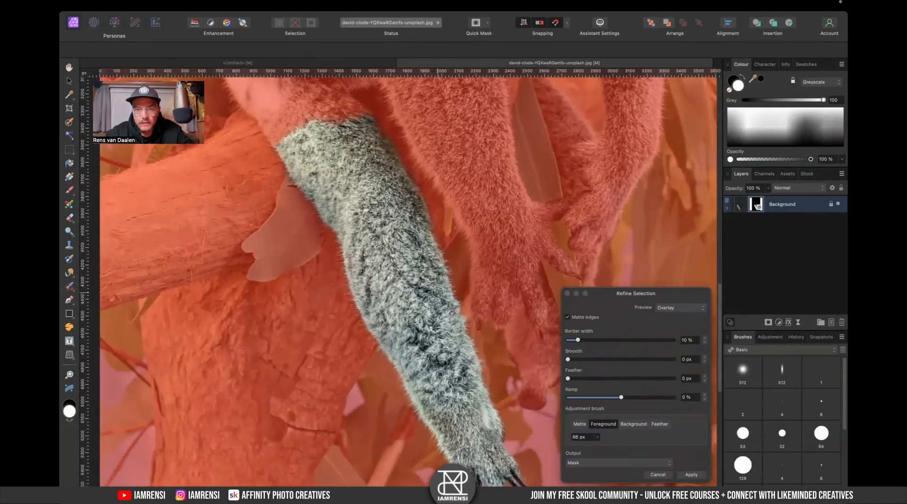
{"action": "scroll", "coordinate": [438, 292], "scroll_direction": "down", "scroll_amount": 3}
{"action": "scroll", "coordinate": [434, 311], "scroll_direction": "up", "scroll_amount": 5}
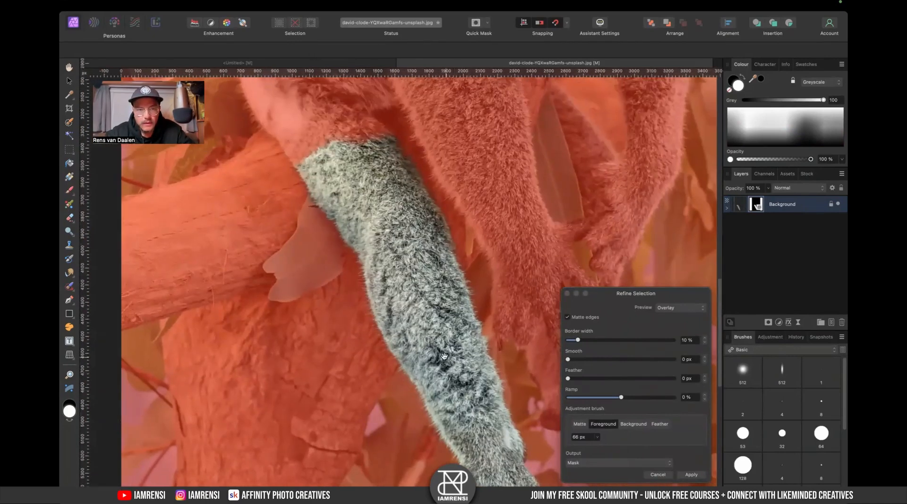
- Preview the refinement on Black matte and paint foreground over the lower arm near the paw
{"action": "left_click", "coordinate": [675, 306]}
{"action": "left_click", "coordinate": [671, 317]}
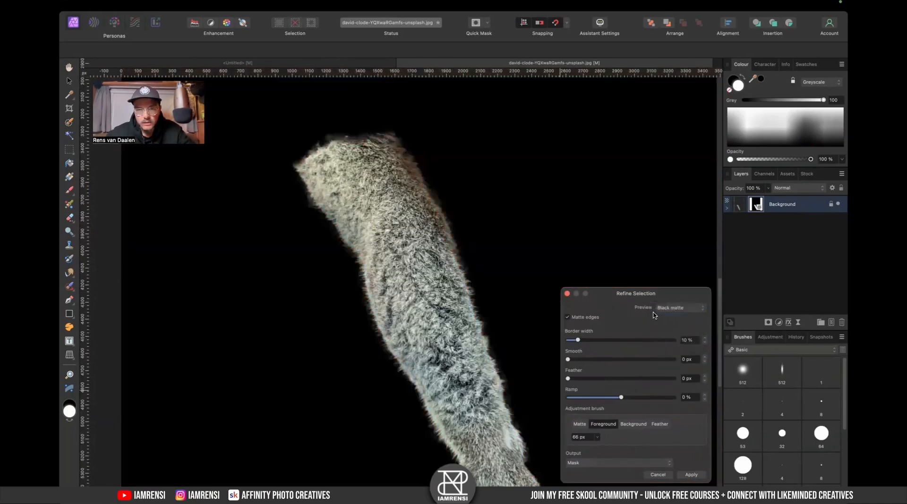
{"action": "key", "text": "super+plus"}
{"action": "scroll", "coordinate": [462, 336], "scroll_direction": "down", "scroll_amount": 10}
{"action": "scroll", "coordinate": [463, 336], "scroll_direction": "right", "scroll_amount": 5}
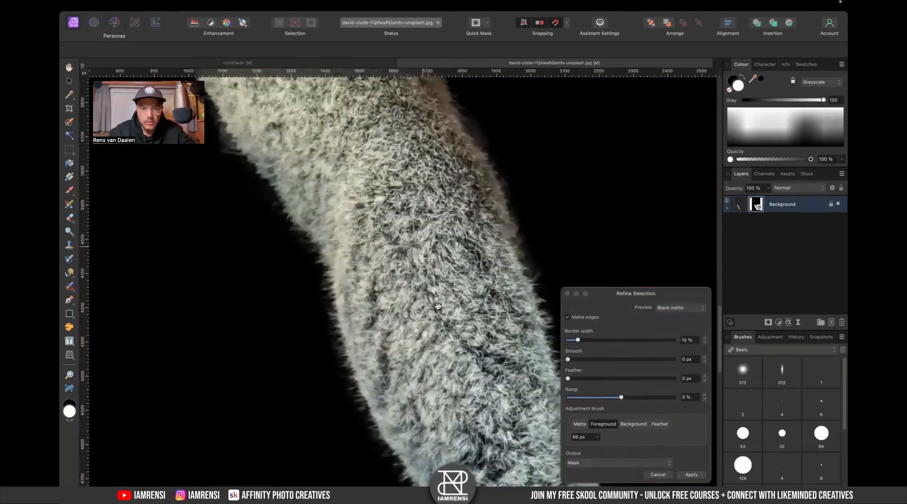
{"action": "left_click_drag", "start_coordinate": [446, 309], "coordinate": [410, 253]}
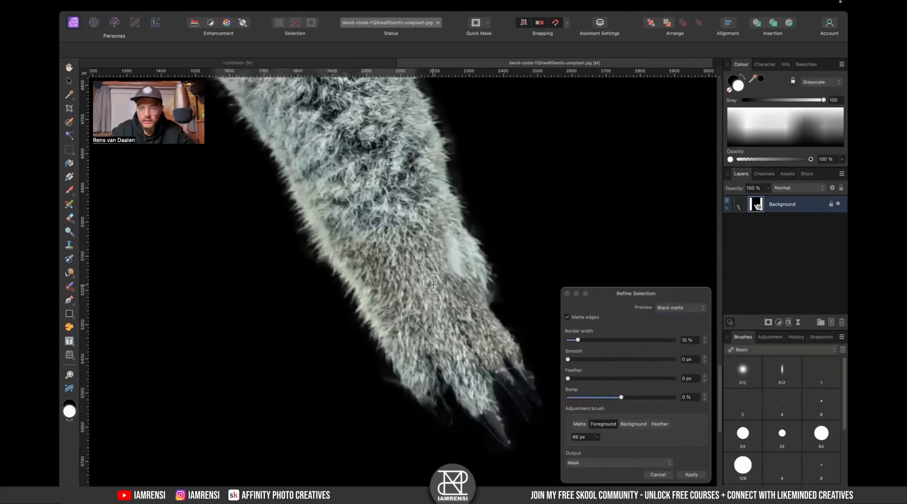
{"action": "key", "text": "super+minus"}
- Preview the refinement on White matte and paint along the arm's edge
{"action": "left_click", "coordinate": [691, 307]}
{"action": "left_click", "coordinate": [671, 320]}
{"action": "left_click_drag", "start_coordinate": [466, 241], "coordinate": [478, 331]}
- Apply the mask refinement with the output kept as Mask
{"action": "left_click", "coordinate": [625, 465]}
{"action": "left_click", "coordinate": [612, 463]}
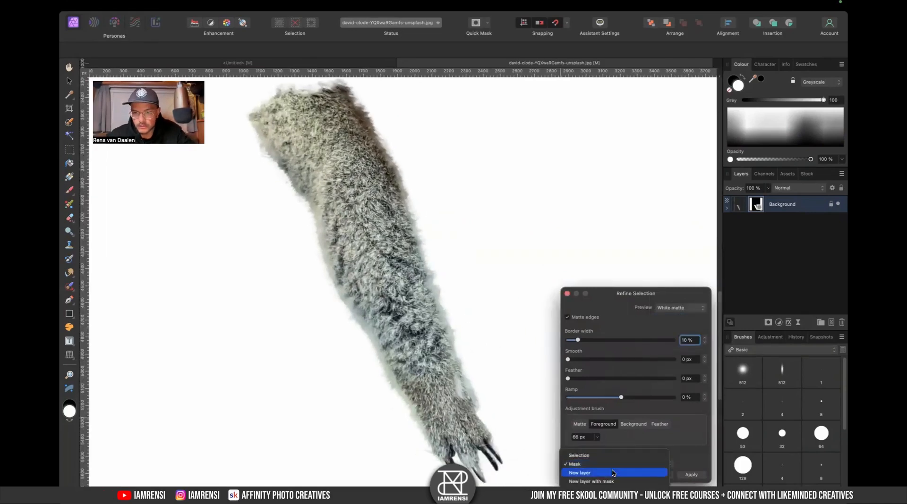
{"action": "left_click", "coordinate": [612, 466]}
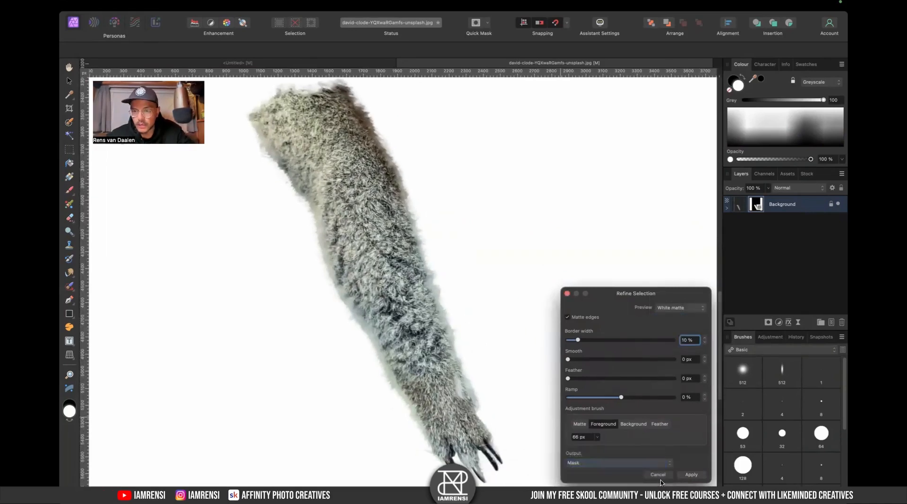
{"action": "left_click", "coordinate": [690, 475]}
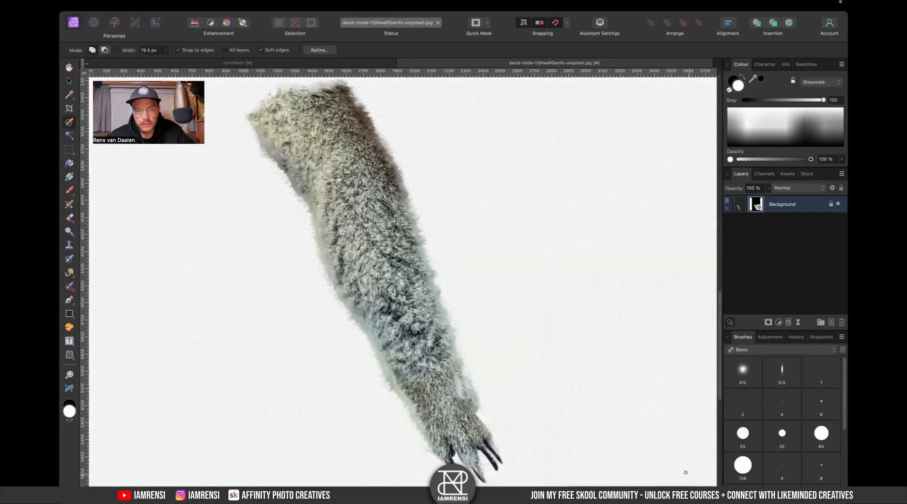
- Bring the masked arm layer into the untitled llama composition document
{"action": "key", "text": "v"}
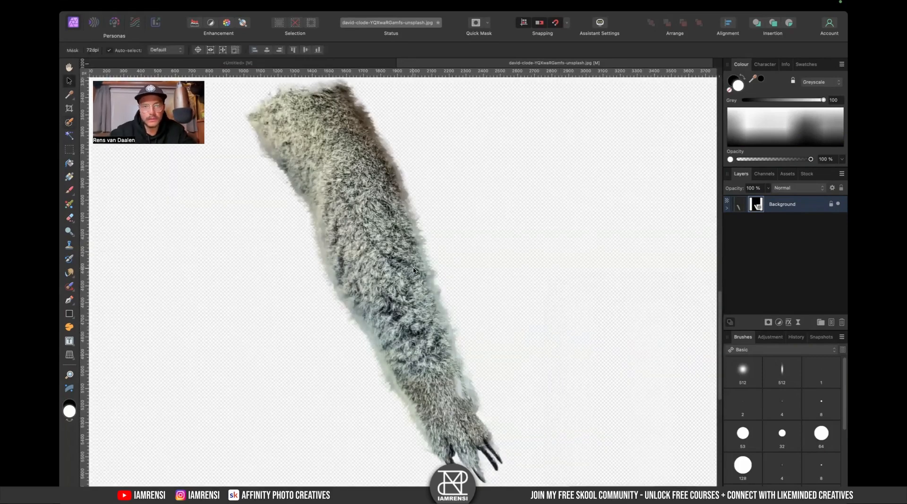
{"action": "left_click", "coordinate": [741, 212]}
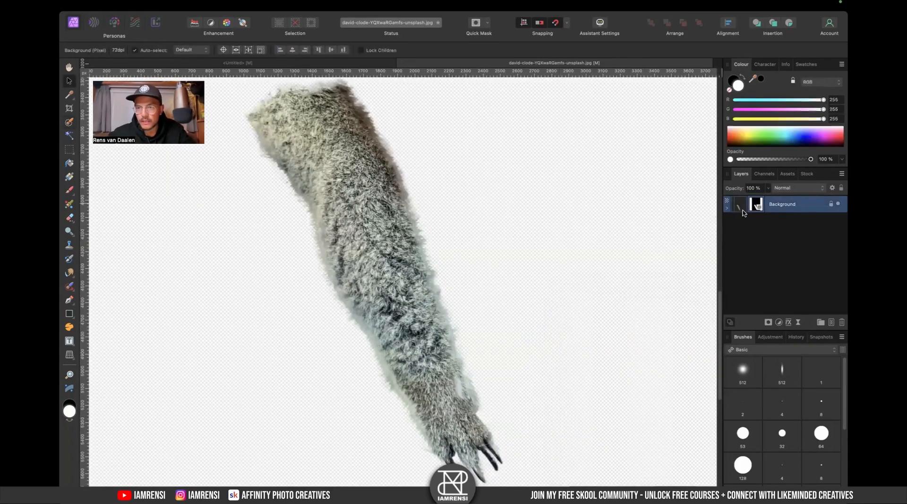
{"action": "left_click", "coordinate": [234, 62]}
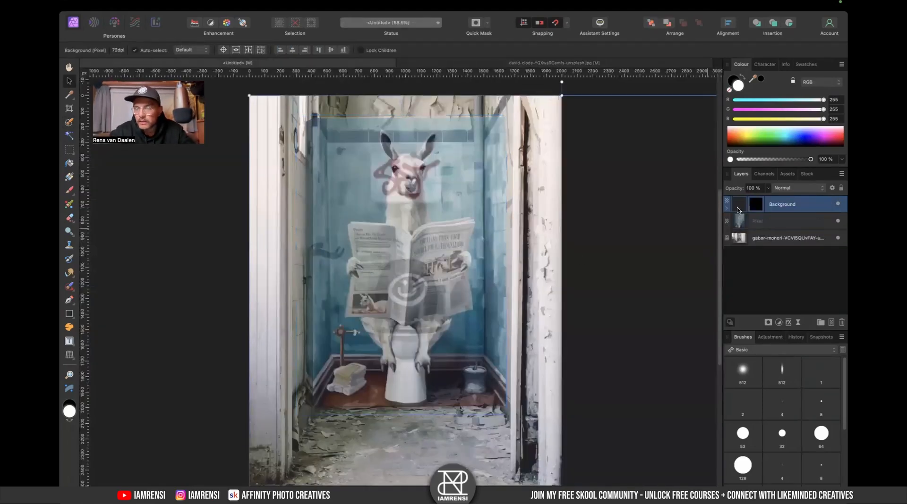
- Scale, rotate and position the arm over the llama's left arm beside the toilet
{"action": "scroll", "coordinate": [496, 184], "scroll_direction": "down", "scroll_amount": 5}
{"action": "left_click_drag", "start_coordinate": [521, 477], "coordinate": [405, 253]}
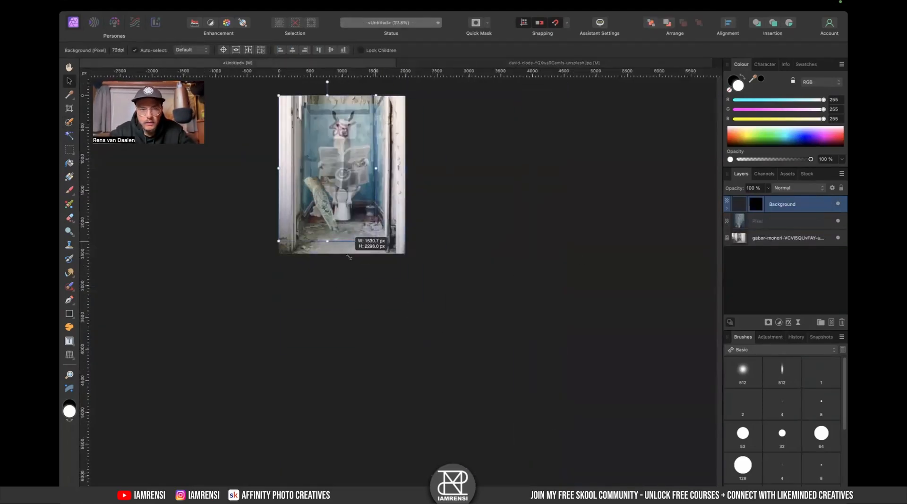
{"action": "scroll", "coordinate": [348, 207], "scroll_direction": "up", "scroll_amount": 5}
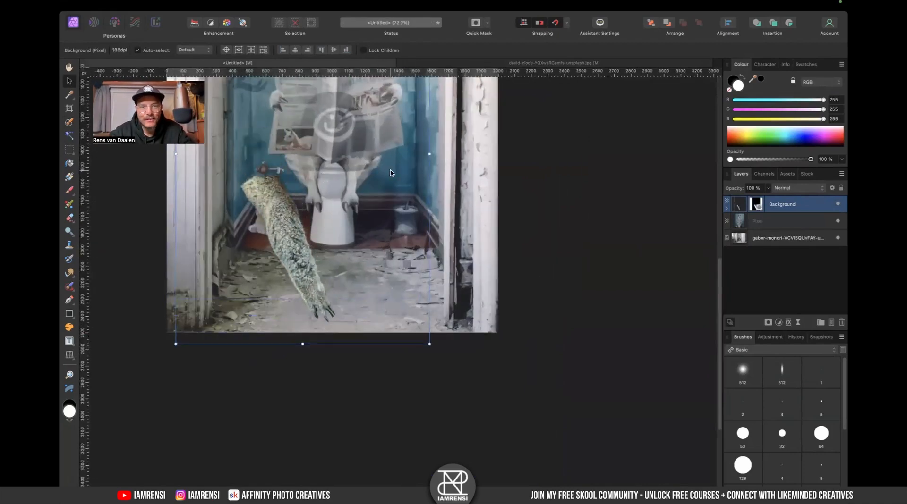
{"action": "scroll", "coordinate": [333, 215], "scroll_direction": "up", "scroll_amount": 5}
{"action": "left_click_drag", "start_coordinate": [336, 123], "coordinate": [405, 135]}
{"action": "left_click_drag", "start_coordinate": [457, 227], "coordinate": [432, 251]}
{"action": "left_click_drag", "start_coordinate": [341, 340], "coordinate": [395, 278]}
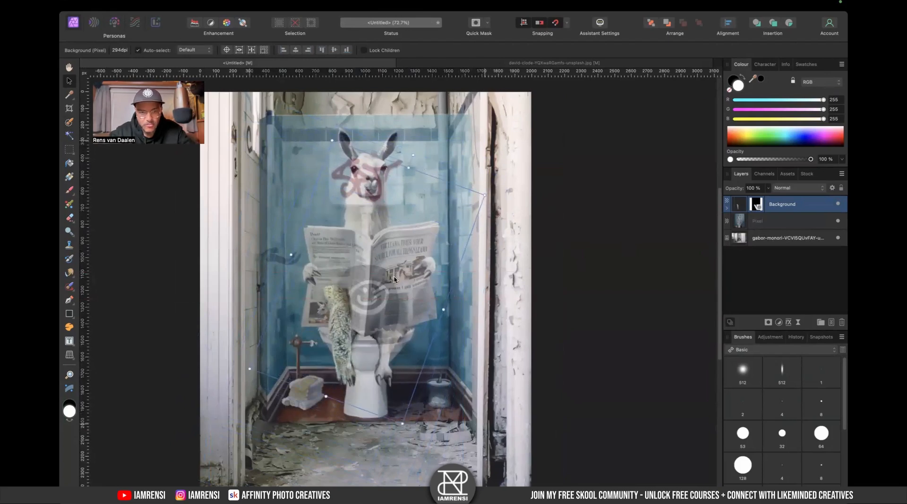
{"action": "left_click_drag", "start_coordinate": [488, 192], "coordinate": [441, 226]}
{"action": "left_click_drag", "start_coordinate": [324, 332], "coordinate": [385, 341]}
- Duplicate the arm and place the mirrored copy over the llama's right arm
{"action": "right_click", "coordinate": [385, 341]}
{"action": "mouse_move", "coordinate": [466, 427]}
{"action": "left_click", "coordinate": [494, 451]}
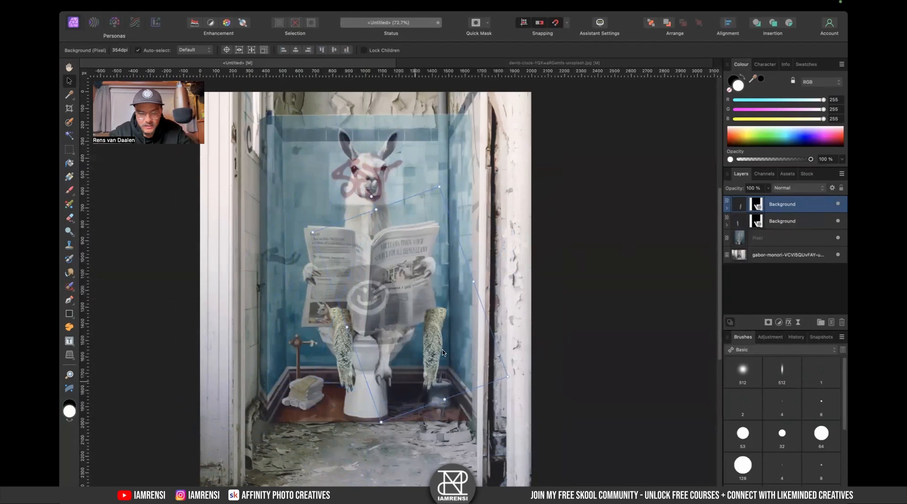
{"action": "left_click_drag", "start_coordinate": [442, 352], "coordinate": [400, 354]}
- Hide the upper arm copy and select the lower arm layer's mask for editing
{"action": "key", "text": "super+0"}
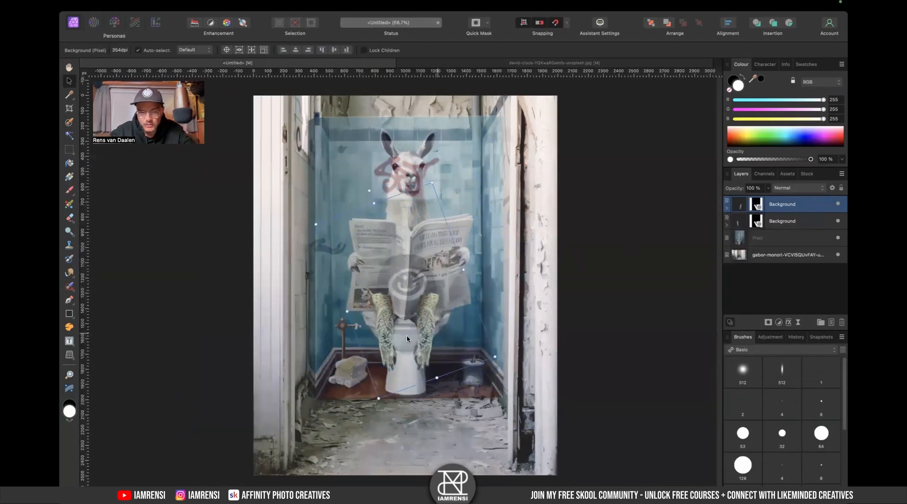
{"action": "scroll", "coordinate": [407, 339], "scroll_direction": "up", "scroll_amount": 8}
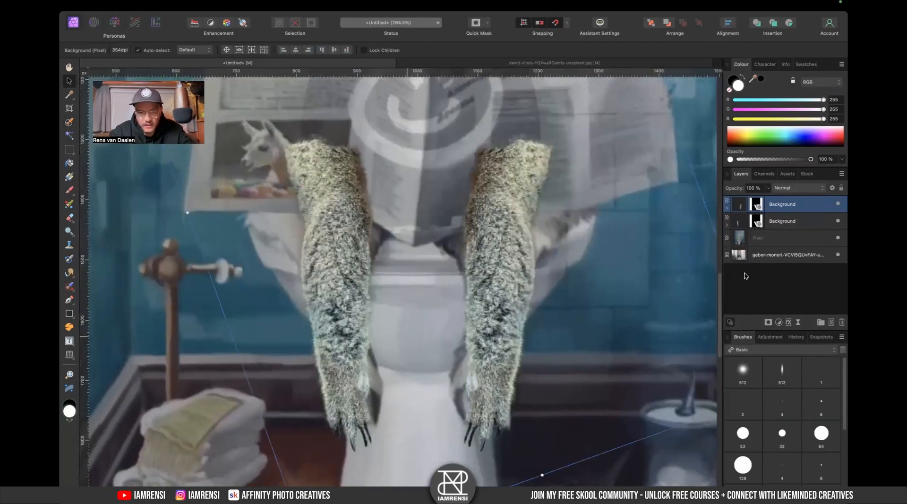
{"action": "left_click", "coordinate": [744, 276]}
{"action": "left_click", "coordinate": [344, 315]}
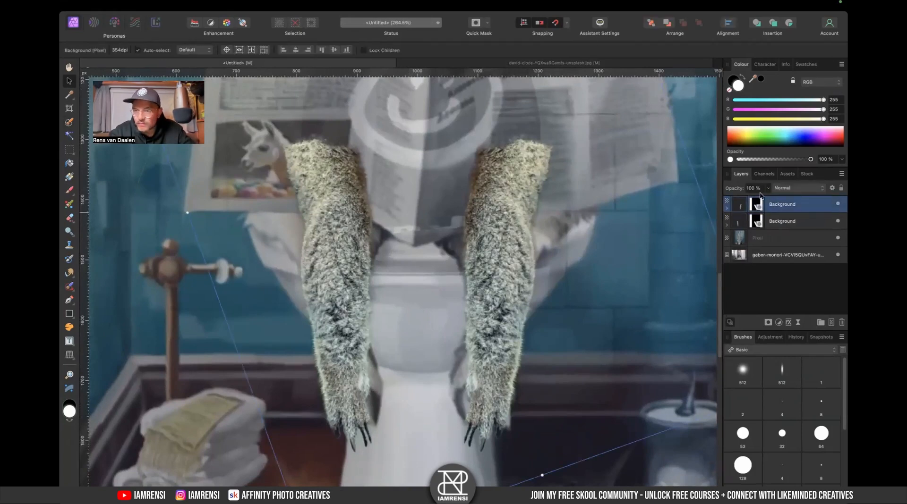
{"action": "left_click", "coordinate": [838, 204]}
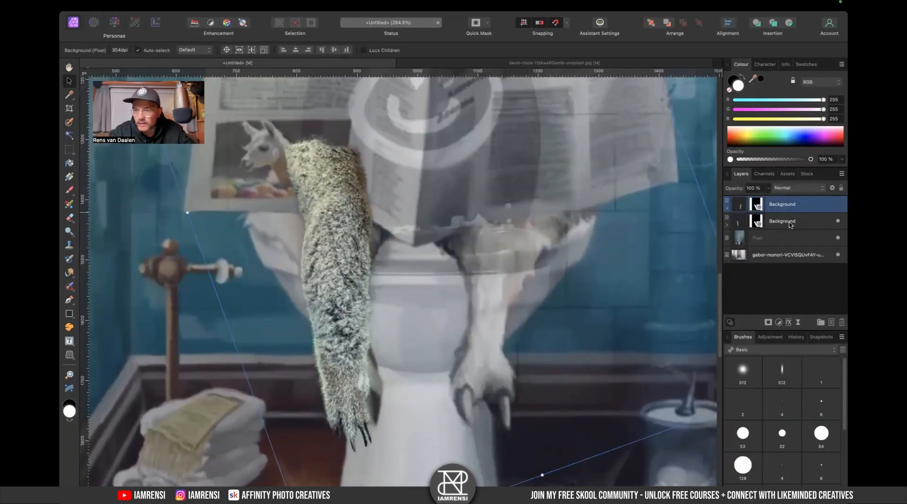
{"action": "left_click", "coordinate": [790, 225]}
{"action": "left_click", "coordinate": [757, 223], "text": "alt"}
{"action": "scroll", "coordinate": [326, 398], "scroll_direction": "up", "scroll_amount": 5}
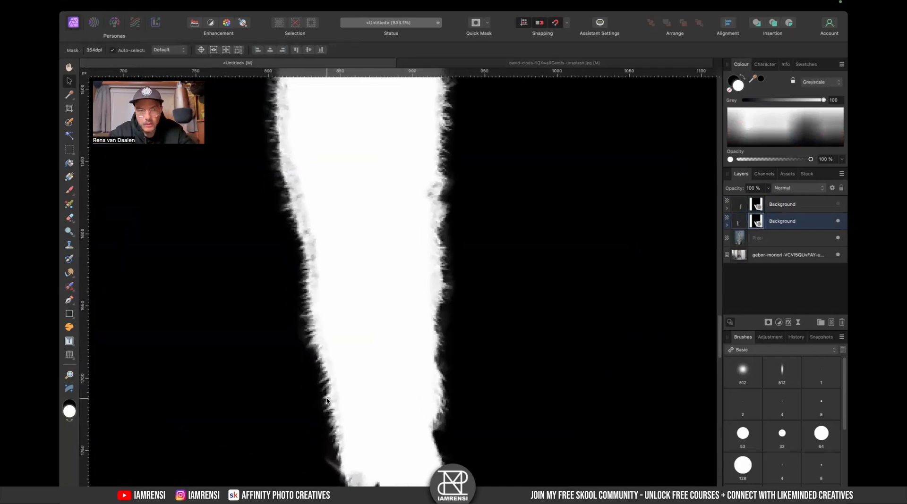
- Paint black into the arm mask with a soft brush about 139 px wide
{"action": "key", "text": "b"}
{"action": "key", "text": "x"}
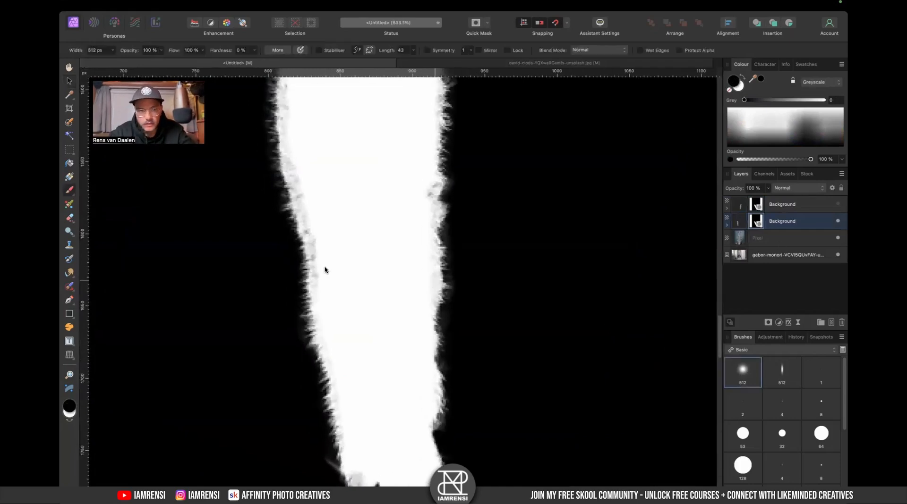
{"action": "key", "text": "["}
{"action": "key", "text": "["}
{"action": "key", "text": "["}
{"action": "key", "text": "["}
{"action": "key", "text": "["}
{"action": "key", "text": "["}
{"action": "key", "text": "["}
{"action": "key", "text": "["}
{"action": "key", "text": "["}
{"action": "key", "text": "["}
{"action": "key", "text": "["}
{"action": "key", "text": "["}
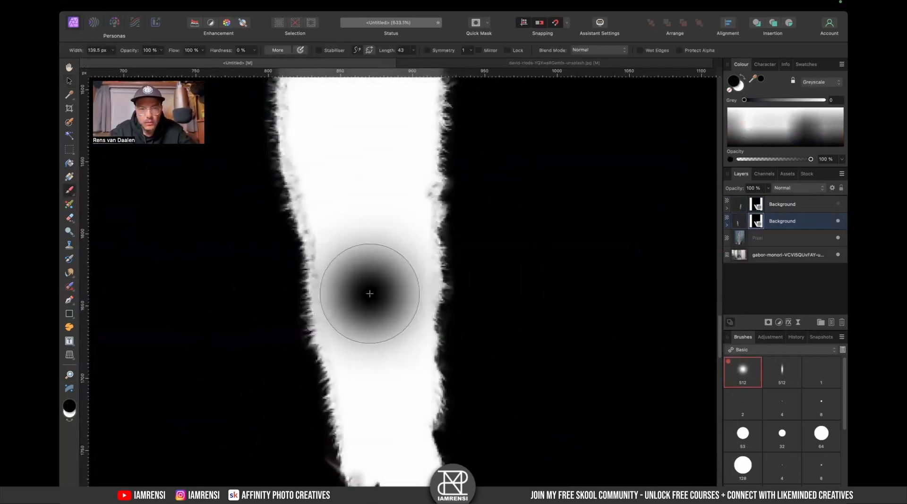
{"action": "left_click_drag", "start_coordinate": [369, 294], "coordinate": [443, 431]}
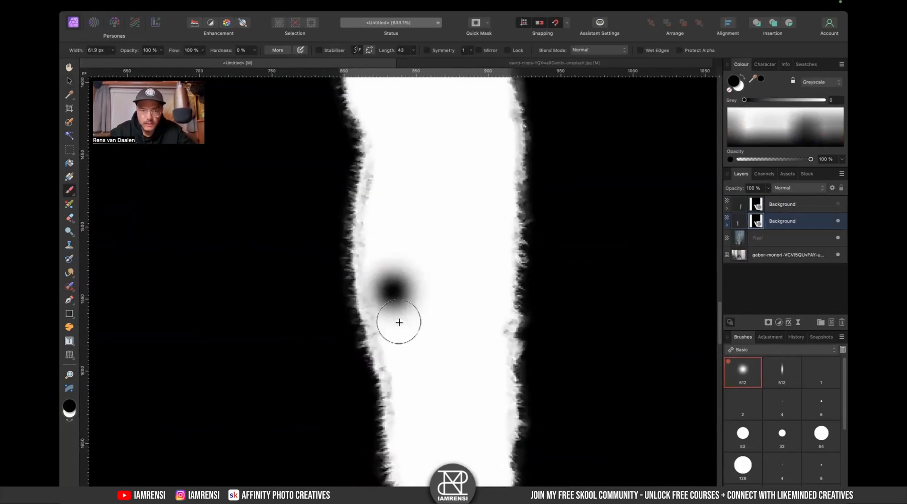
- Set the brush to about 37 px with Overlay blend mode and paint white along the arm mask's edge
{"action": "key", "text": "["}
{"action": "key", "text": "["}
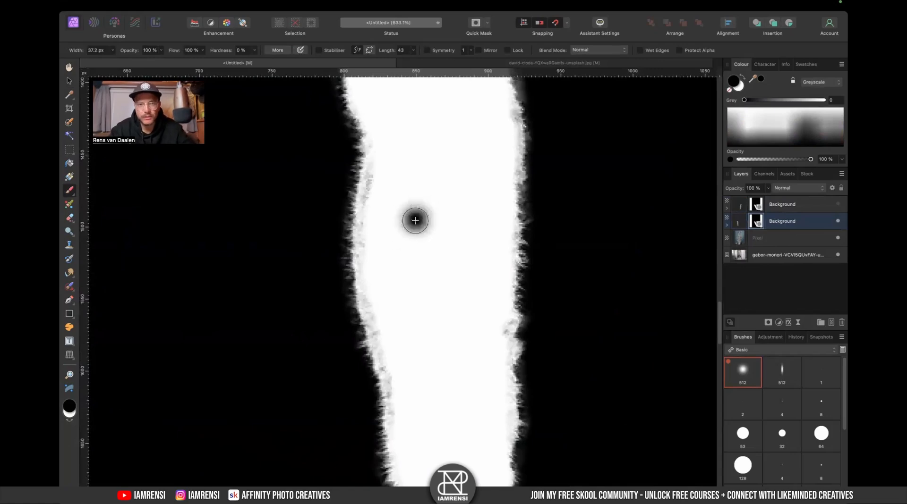
{"action": "left_click", "coordinate": [585, 50]}
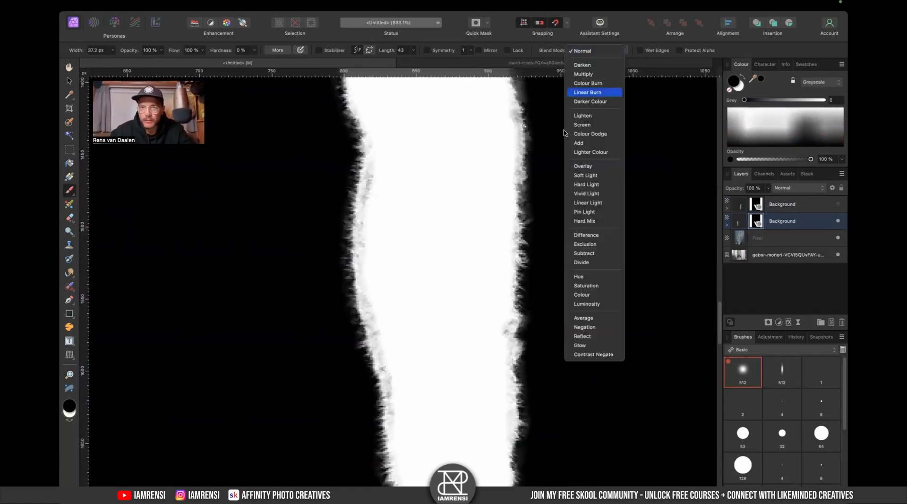
{"action": "left_click", "coordinate": [582, 166]}
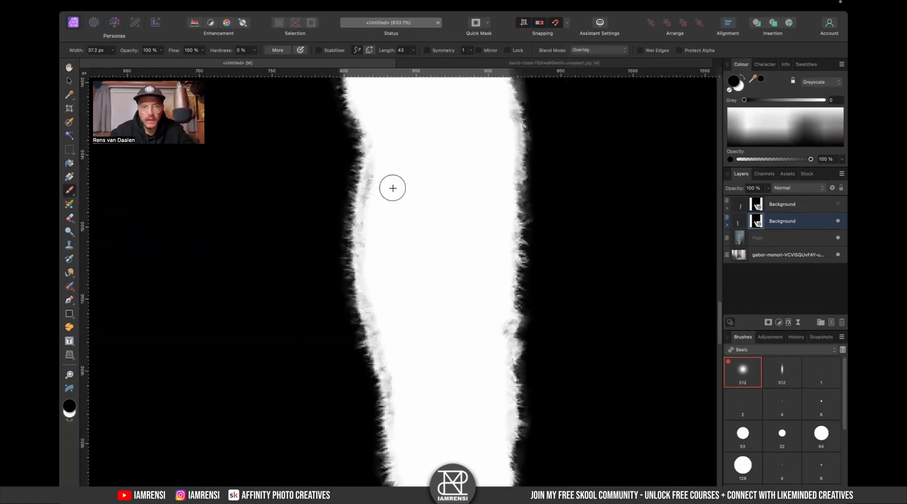
{"action": "key", "text": "x"}
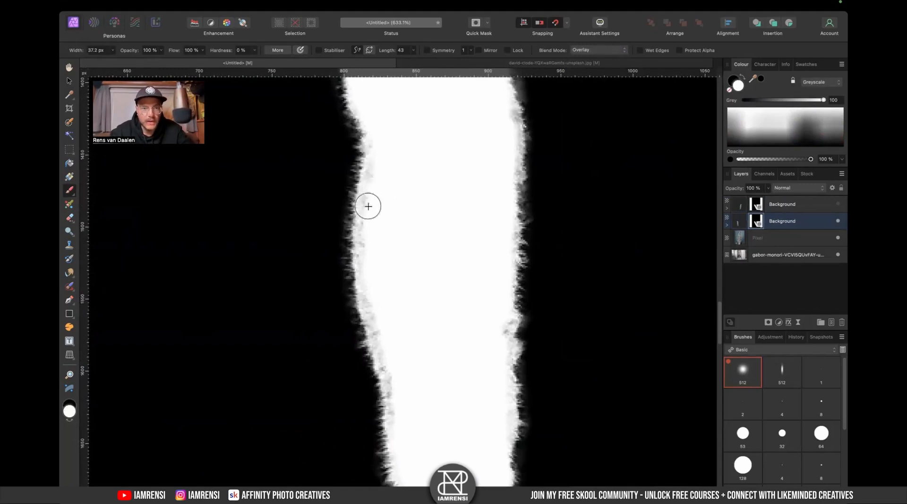
{"action": "mouse_move", "coordinate": [393, 200]}
{"action": "left_mouse_down"}
{"action": "mouse_move", "coordinate": [487, 251]}
{"action": "mouse_move", "coordinate": [447, 250]}
{"action": "left_mouse_up"}
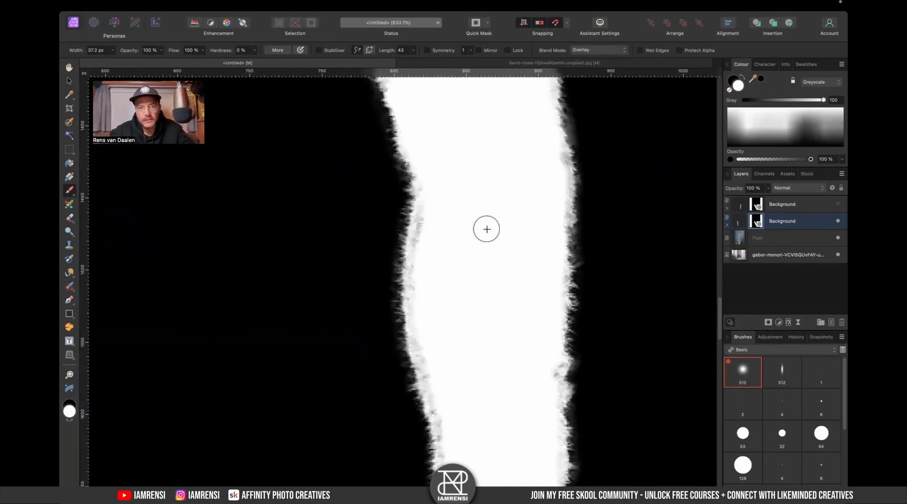
- Refine the lower arm mask with more white Overlay strokes along both edges down toward the paw
{"action": "mouse_move", "coordinate": [431, 199]}
{"action": "left_mouse_down"}
{"action": "mouse_move", "coordinate": [431, 320]}
{"action": "mouse_move", "coordinate": [425, 302]}
{"action": "mouse_move", "coordinate": [435, 361]}
{"action": "left_mouse_up"}
{"action": "left_click_drag", "start_coordinate": [461, 399], "coordinate": [458, 267]}
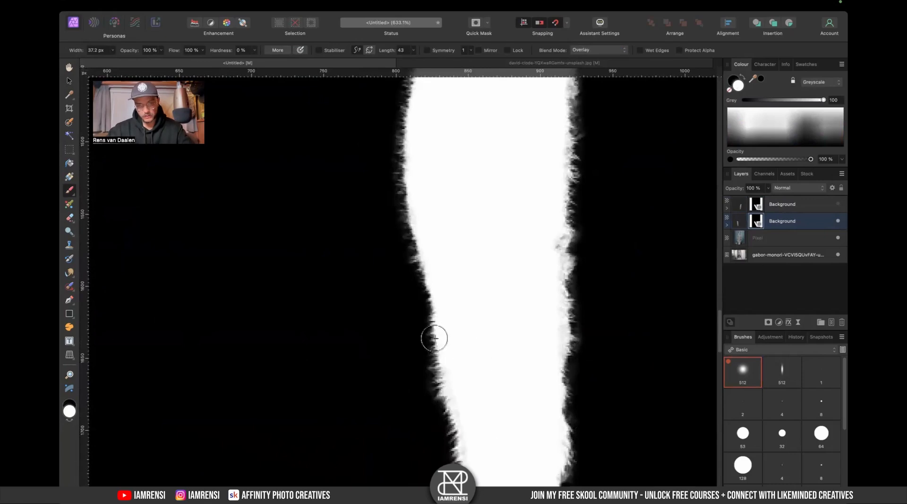
{"action": "mouse_move", "coordinate": [531, 244]}
{"action": "left_mouse_down"}
{"action": "mouse_move", "coordinate": [544, 262]}
{"action": "mouse_move", "coordinate": [548, 238]}
{"action": "mouse_move", "coordinate": [543, 313]}
{"action": "left_mouse_up"}
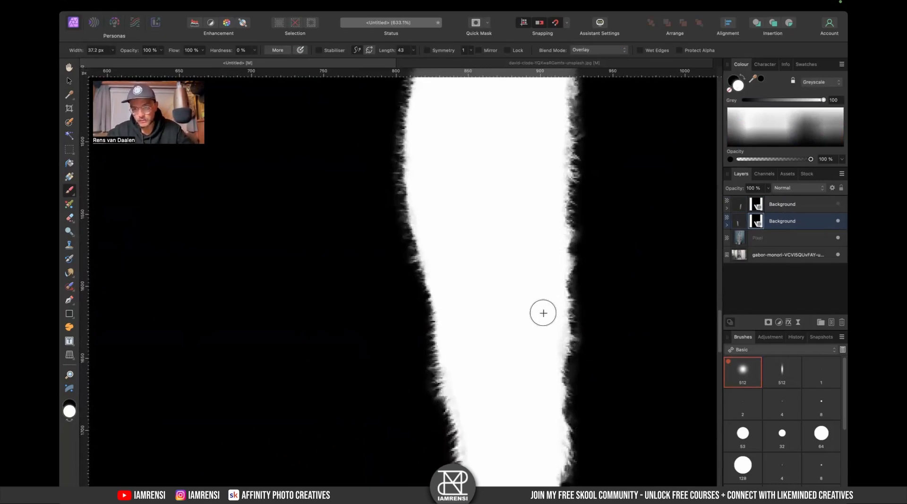
{"action": "left_click_drag", "start_coordinate": [528, 353], "coordinate": [524, 249]}
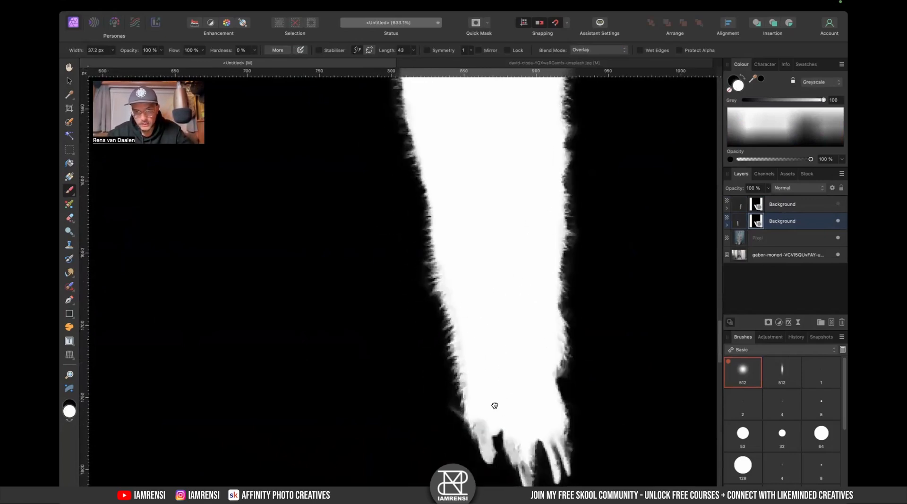
{"action": "left_click_drag", "start_coordinate": [494, 406], "coordinate": [499, 326]}
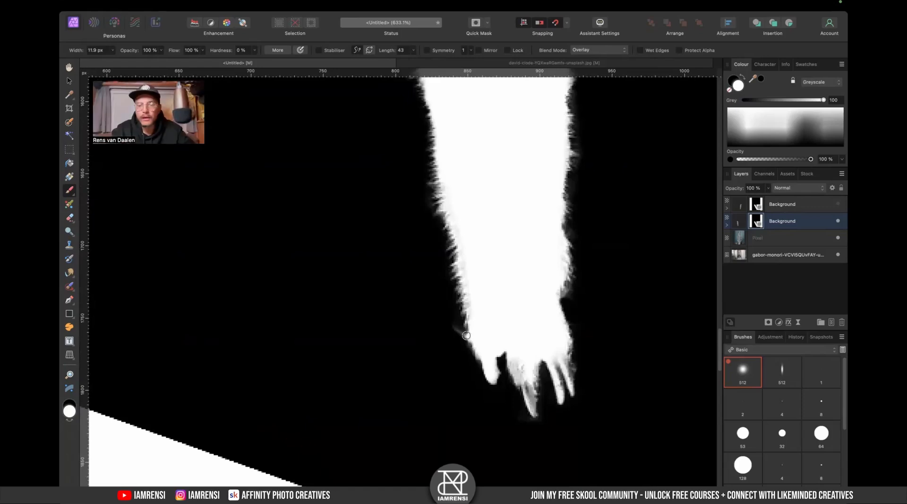
- Reselect the lower arm layer's mask and paint around the paw with the brush reduced to about 10 px
{"action": "key", "text": "super+0"}
{"action": "left_click", "coordinate": [795, 211]}
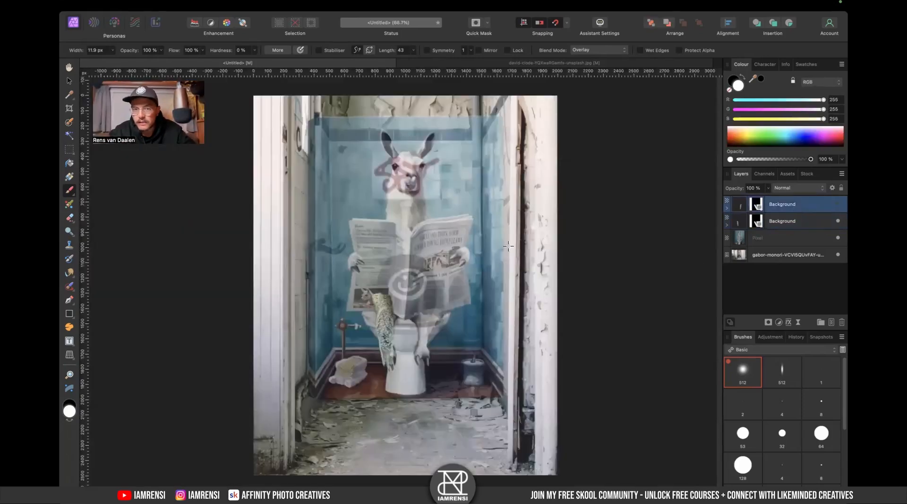
{"action": "scroll", "coordinate": [359, 333], "scroll_direction": "up", "scroll_amount": 5}
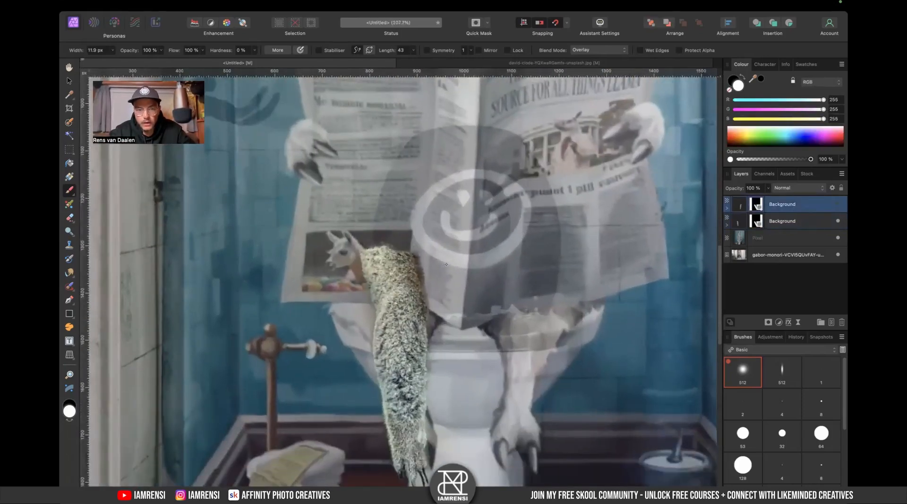
{"action": "left_click", "coordinate": [755, 222], "text": "alt"}
{"action": "scroll", "coordinate": [358, 323], "scroll_direction": "down", "scroll_amount": 3}
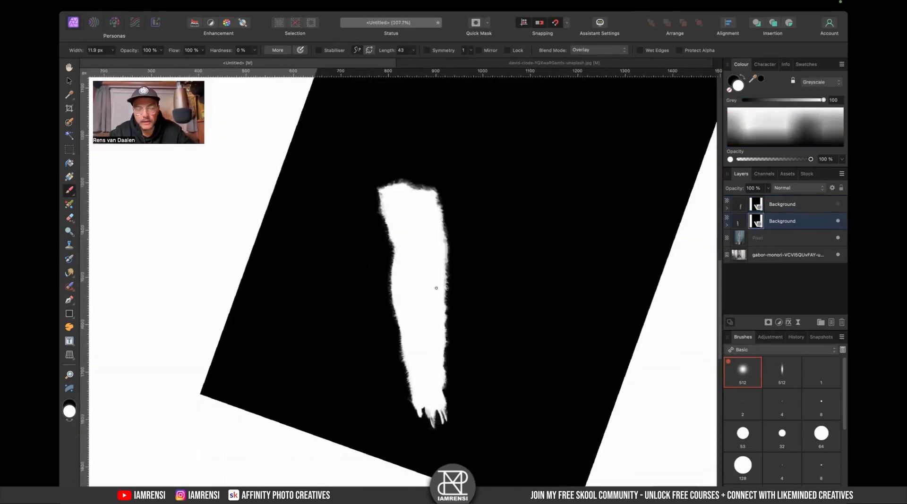
{"action": "scroll", "coordinate": [436, 288], "scroll_direction": "up", "scroll_amount": 5}
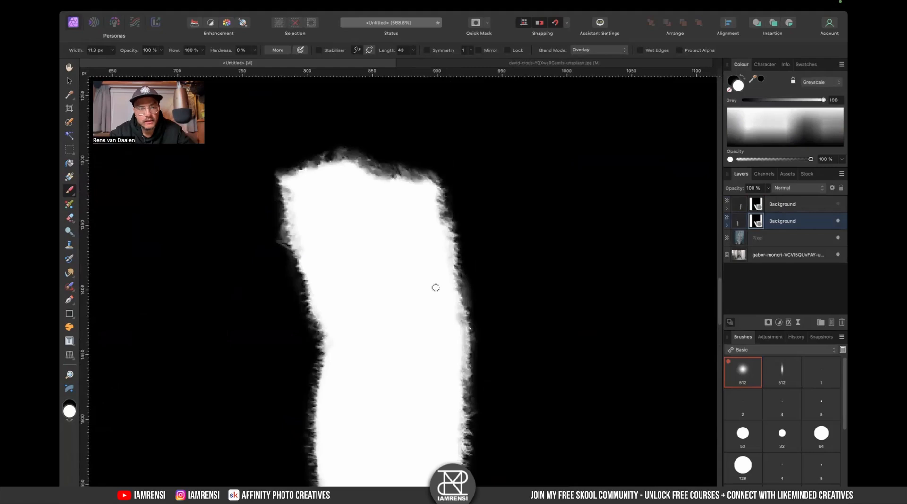
{"action": "scroll", "coordinate": [436, 288], "scroll_direction": "down", "scroll_amount": 10}
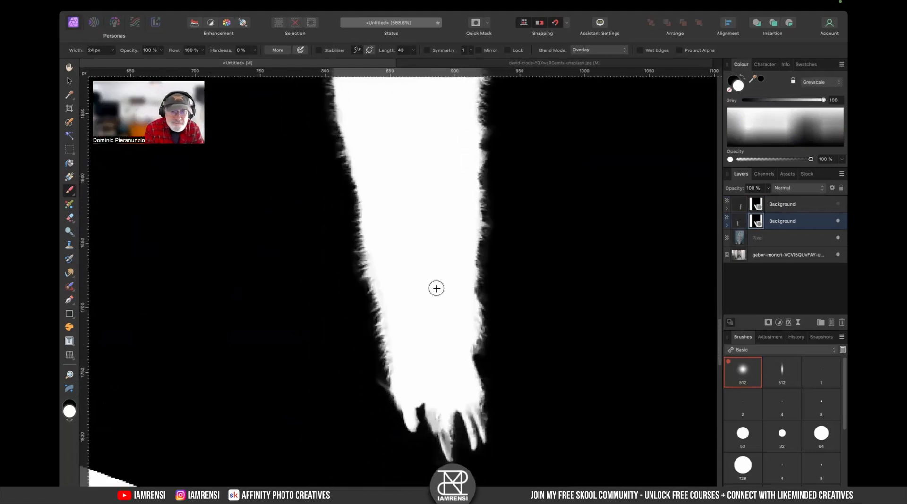
{"action": "scroll", "coordinate": [436, 287], "scroll_direction": "down", "scroll_amount": 2}
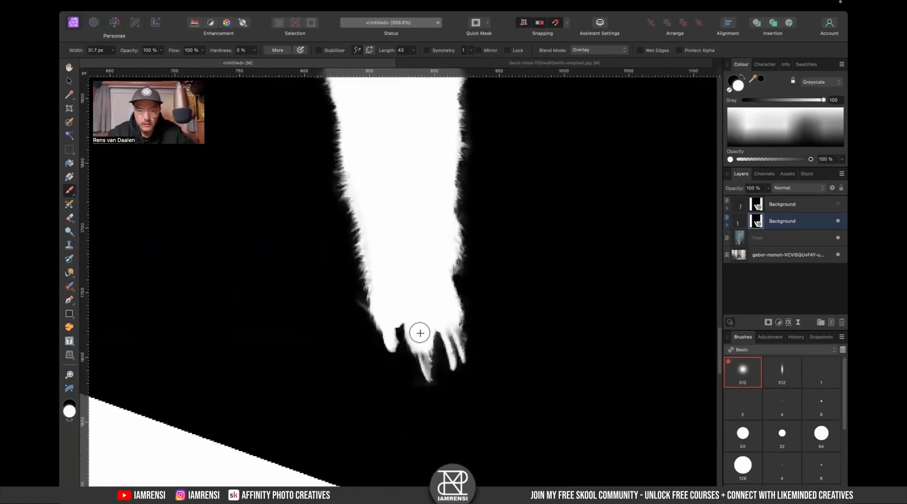
{"action": "scroll", "coordinate": [417, 329], "scroll_direction": "up", "scroll_amount": 2}
{"action": "mouse_move", "coordinate": [503, 307]}
{"action": "left_mouse_down"}
{"action": "mouse_move", "coordinate": [508, 284]}
{"action": "mouse_move", "coordinate": [490, 263]}
{"action": "left_mouse_up"}
{"action": "key", "text": "bracketleft"}
{"action": "key", "text": "bracketleft"}
{"action": "key", "text": "bracketleft"}
{"action": "left_click_drag", "start_coordinate": [412, 315], "coordinate": [417, 346]}
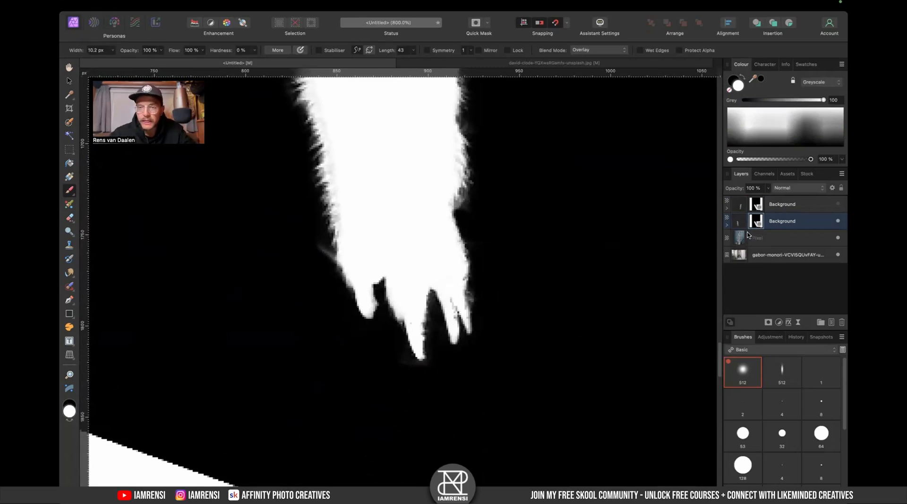
- Toggle the pixel and arm layers' visibility to inspect the arm against the llama composite, then reselect the arm mask
{"action": "left_click", "coordinate": [766, 241]}
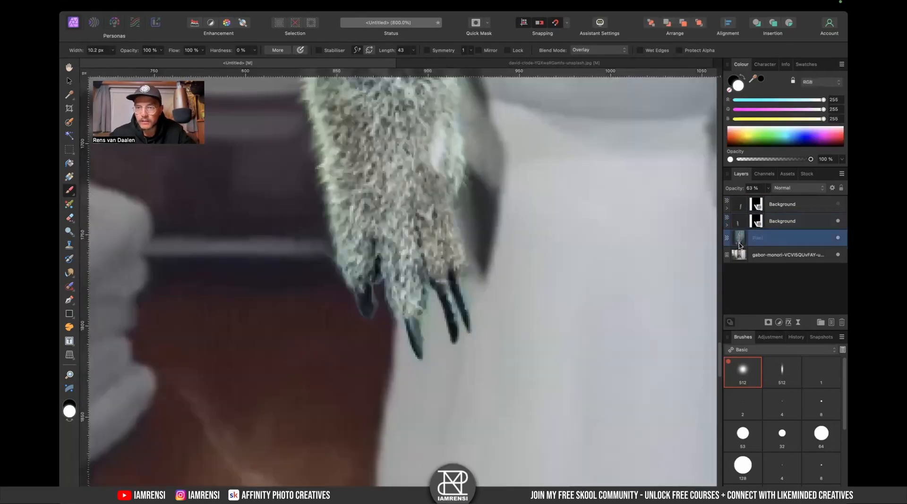
{"action": "key", "text": "super+0"}
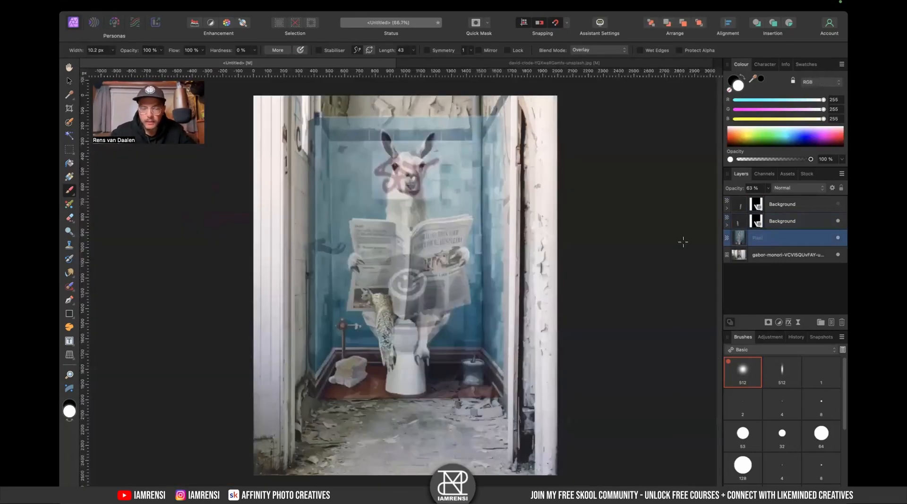
{"action": "left_click", "coordinate": [743, 246], "text": "alt"}
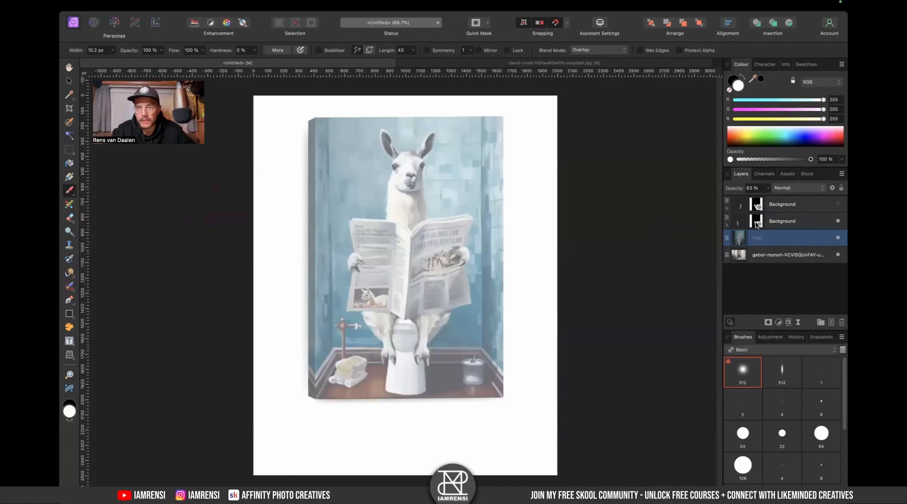
{"action": "left_click", "coordinate": [741, 225]}
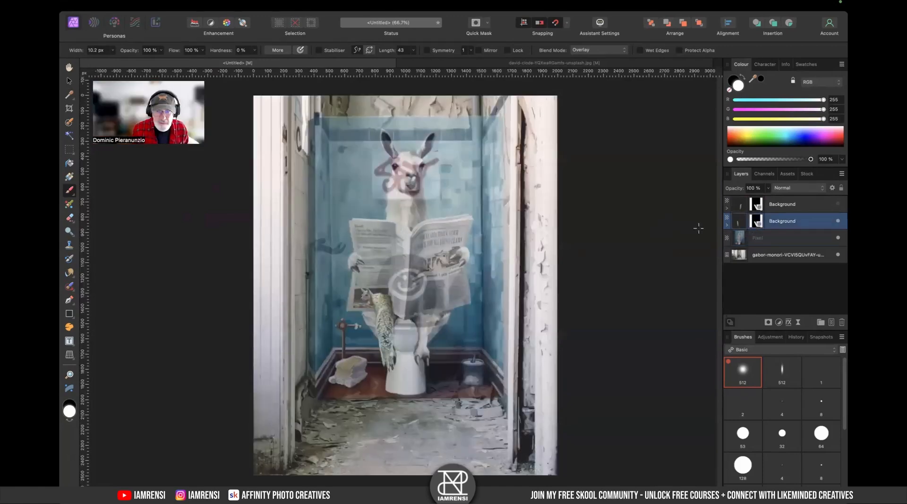
{"action": "left_click", "coordinate": [740, 226], "text": "alt"}
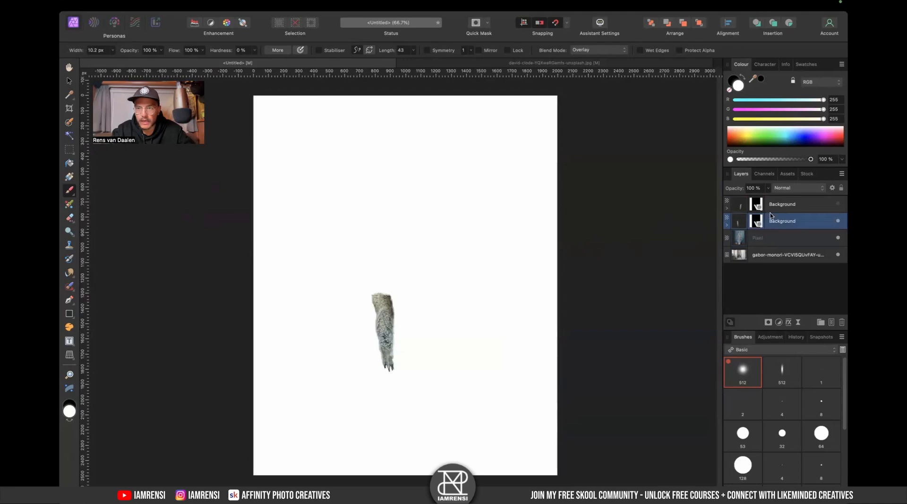
{"action": "left_click", "coordinate": [758, 223], "text": "alt"}
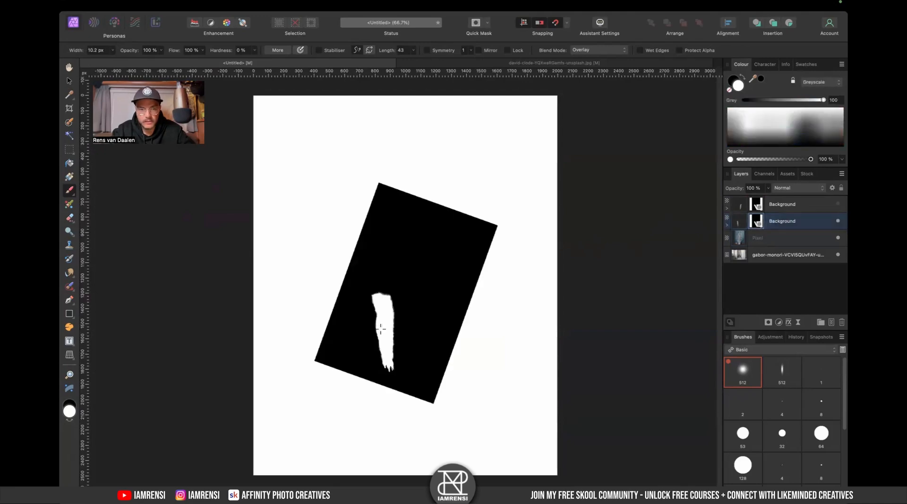
- Touch up the arm mask's edges near the paw and shoulder, alternating white and black Overlay strokes
{"action": "scroll", "coordinate": [380, 329], "scroll_direction": "up", "scroll_amount": 6}
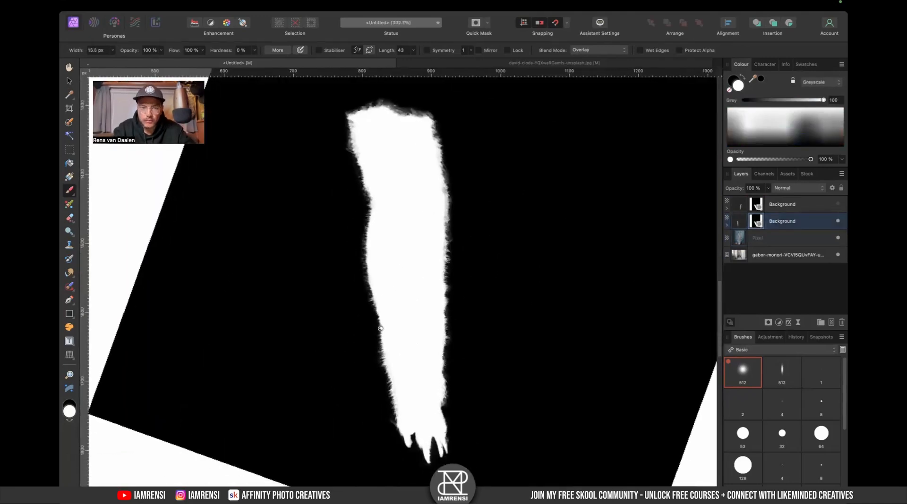
{"action": "scroll", "coordinate": [452, 379], "scroll_direction": "up", "scroll_amount": 3}
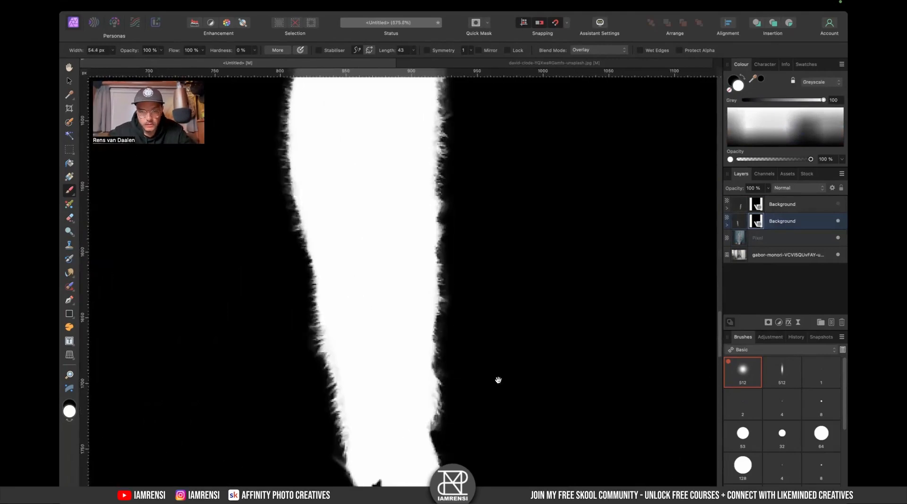
{"action": "left_click_drag", "start_coordinate": [498, 380], "coordinate": [476, 322]}
{"action": "key", "text": "x"}
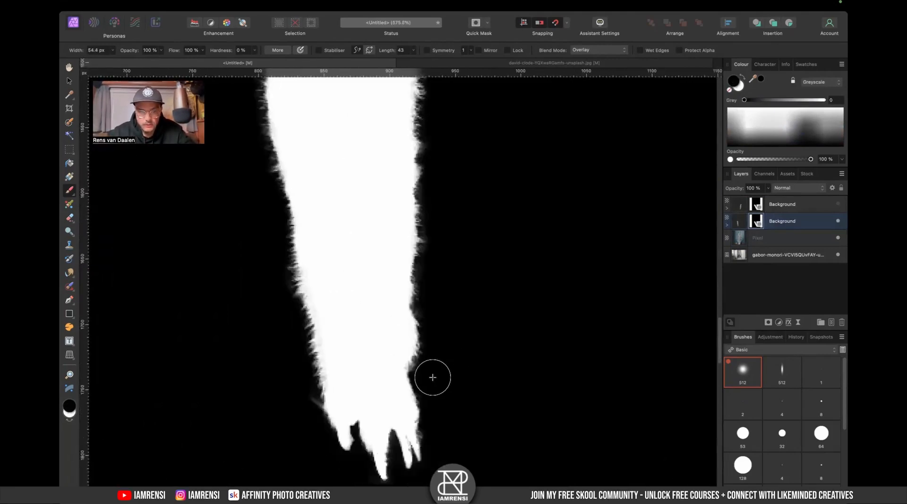
{"action": "key", "text": "x"}
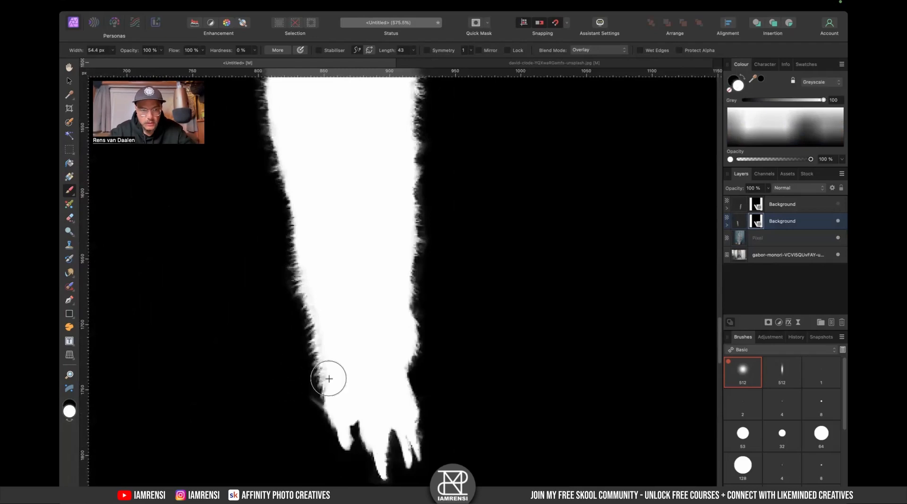
{"action": "left_click_drag", "start_coordinate": [328, 379], "coordinate": [399, 299]}
{"action": "key", "text": "x"}
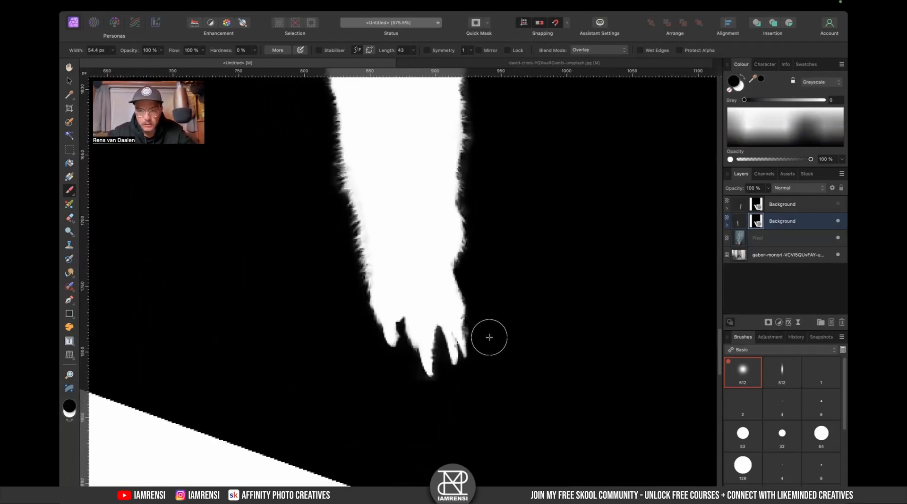
{"action": "scroll", "coordinate": [435, 233], "scroll_direction": "up", "scroll_amount": 5}
{"action": "key", "text": "x"}
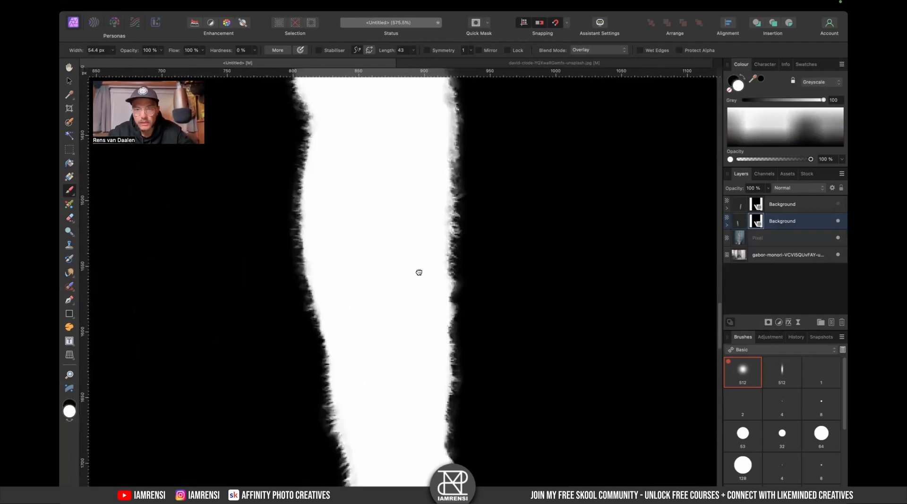
{"action": "scroll", "coordinate": [419, 272], "scroll_direction": "up", "scroll_amount": 5}
{"action": "key", "text": "x"}
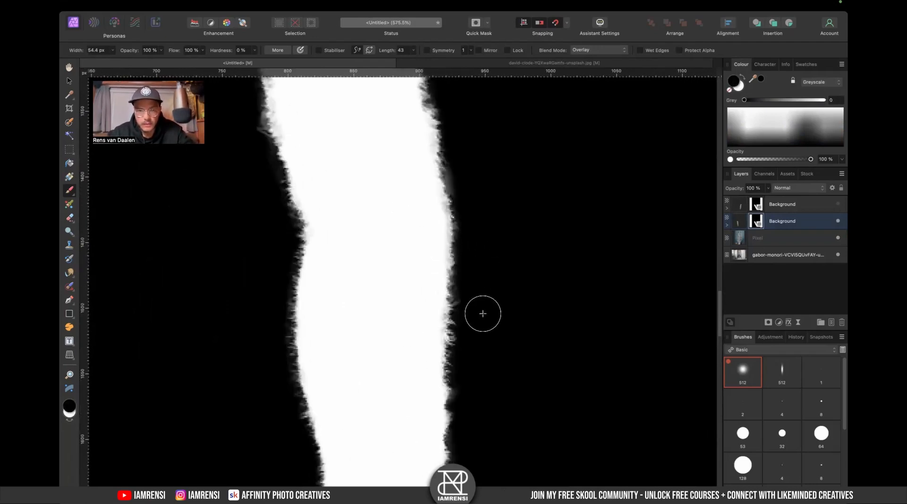
{"action": "scroll", "coordinate": [480, 283], "scroll_direction": "up", "scroll_amount": 3}
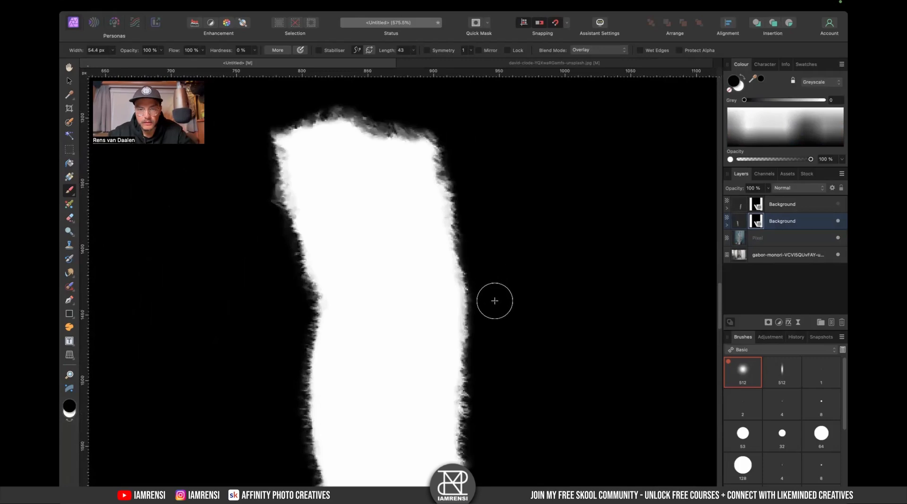
{"action": "scroll", "coordinate": [469, 148], "scroll_direction": "up", "scroll_amount": 2}
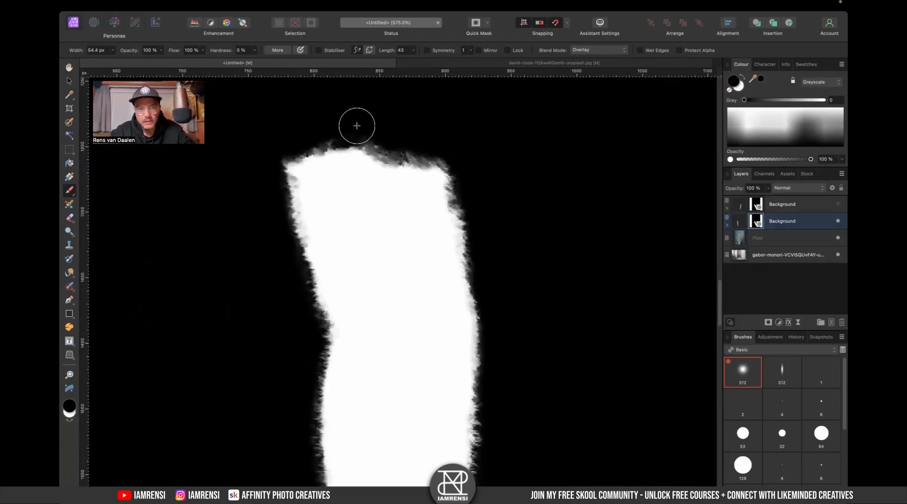
{"action": "scroll", "coordinate": [415, 355], "scroll_direction": "down", "scroll_amount": 3}
{"action": "key", "text": "x"}
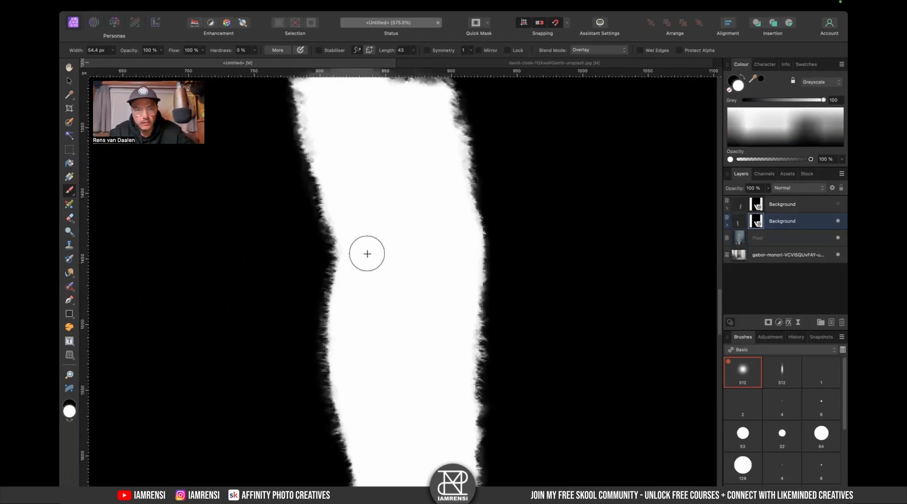
{"action": "key", "text": "x"}
{"action": "scroll", "coordinate": [425, 189], "scroll_direction": "down", "scroll_amount": 10}
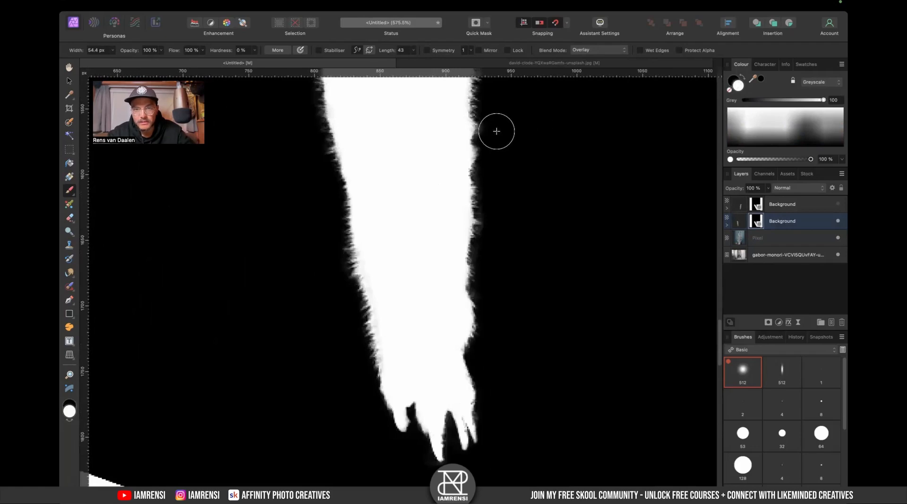
{"action": "left_click_drag", "start_coordinate": [497, 133], "coordinate": [498, 178]}
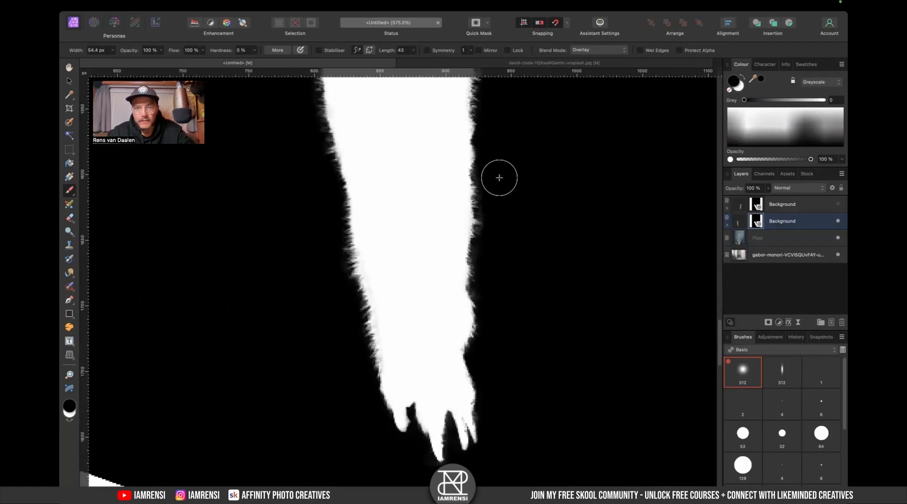
- Switch to the IAMRENSI Fur Brushes set, pick a 500 px fur brush, and shrink it to about 44 px
{"action": "left_click", "coordinate": [765, 352]}
{"action": "scroll", "coordinate": [765, 349], "scroll_direction": "down", "scroll_amount": 5}
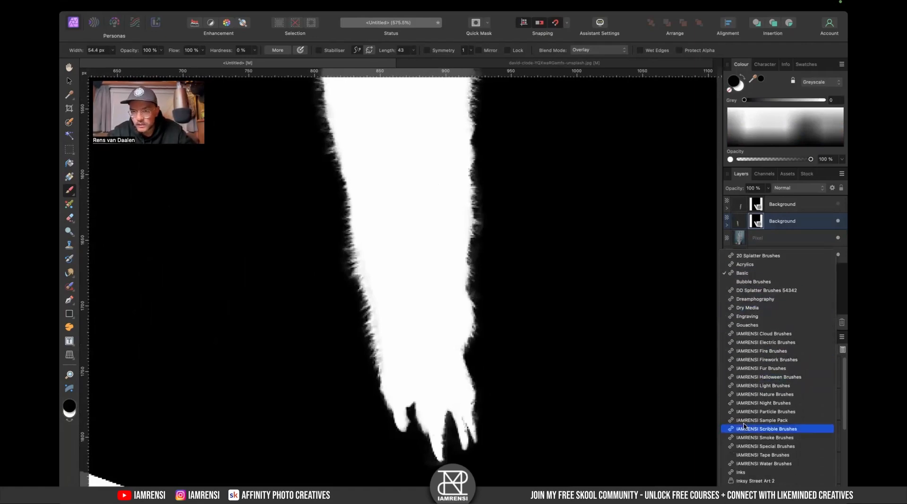
{"action": "scroll", "coordinate": [755, 415], "scroll_direction": "down", "scroll_amount": 2}
{"action": "left_click", "coordinate": [761, 334]}
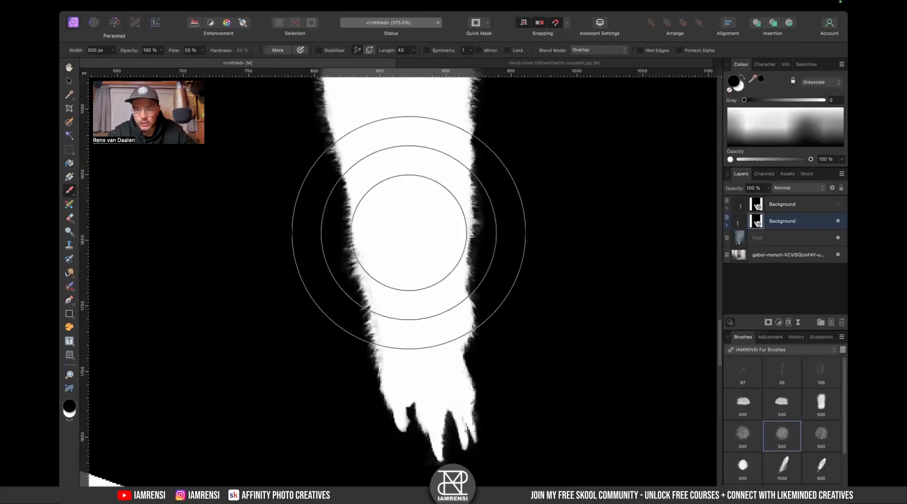
{"action": "key", "text": "["}
{"action": "key", "text": "["}
{"action": "key", "text": "["}
{"action": "key", "text": "["}
{"action": "key", "text": "["}
{"action": "key", "text": "["}
{"action": "key", "text": "["}
{"action": "key", "text": "["}
{"action": "key", "text": "["}
{"action": "key", "text": "["}
{"action": "key", "text": "["}
{"action": "key", "text": "["}
{"action": "key", "text": "["}
{"action": "key", "text": "["}
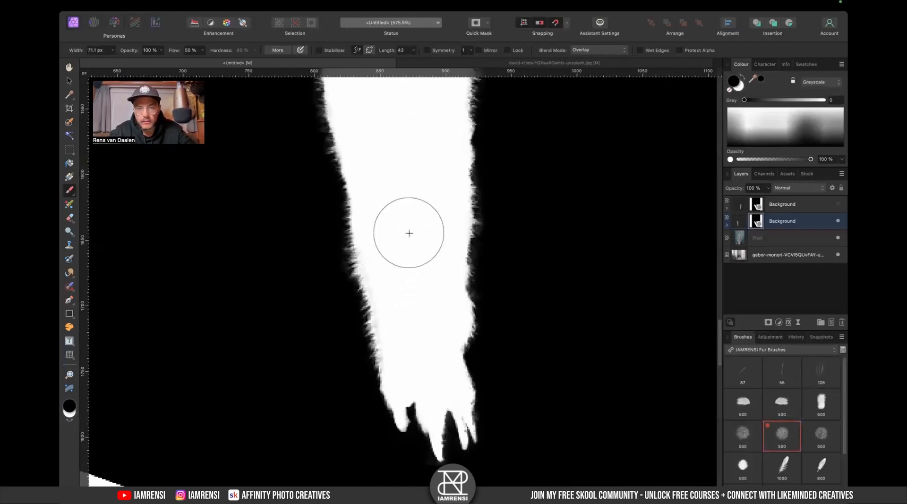
{"action": "key", "text": "x"}
{"action": "scroll", "coordinate": [486, 245], "scroll_direction": "up", "scroll_amount": 5}
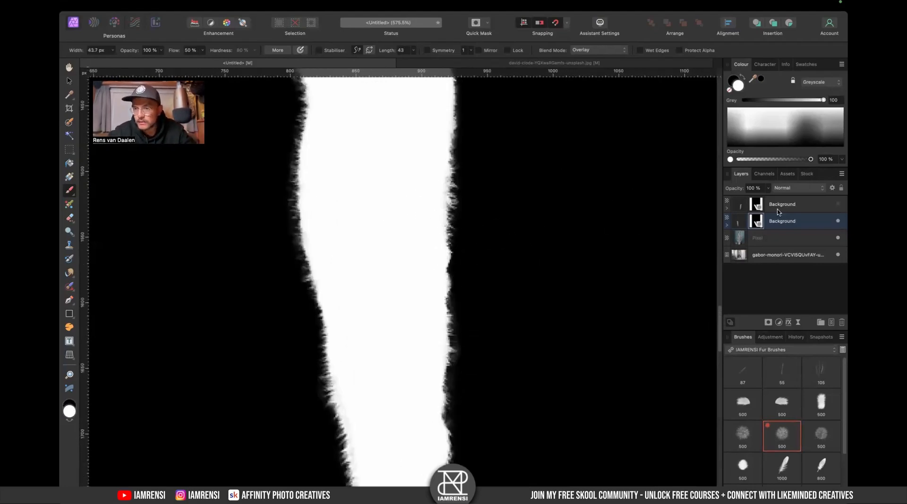
- Select the Pixel layer, fit the canvas in view, and undo an accidental drag across the layer visibility toggles
{"action": "left_click", "coordinate": [777, 209]}
{"action": "left_click", "coordinate": [778, 242]}
{"action": "key", "text": "super+0"}
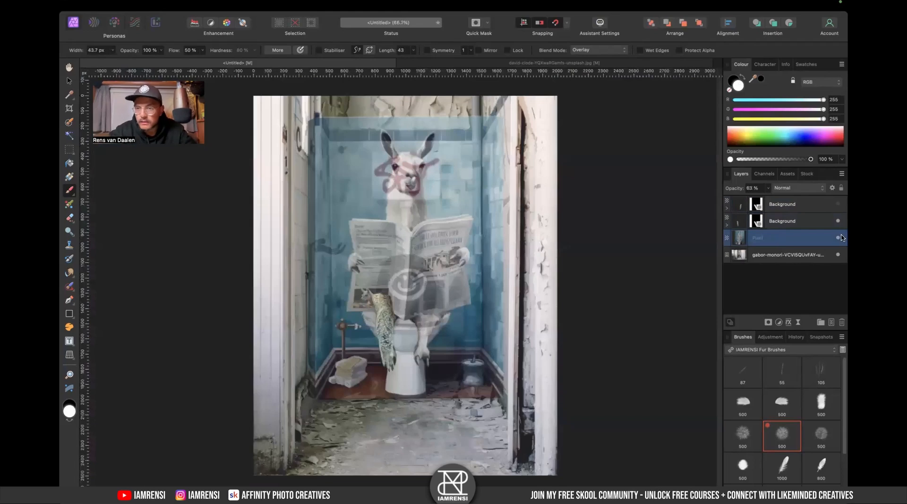
{"action": "left_click_drag", "start_coordinate": [838, 222], "coordinate": [838, 262]}
{"action": "key", "text": "super+z"}
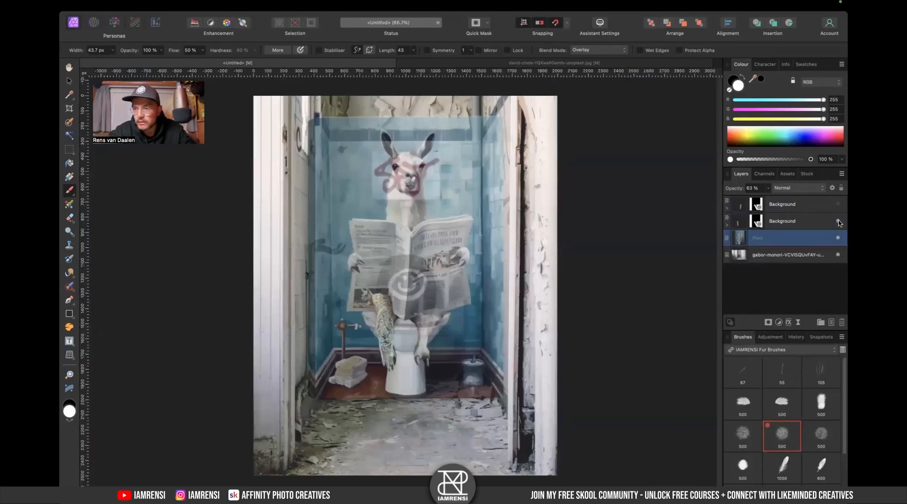
- Hide the lower layers, add a new pixel layer, and test black fur-brush strokes on the blank canvas, undoing them
{"action": "left_click_drag", "start_coordinate": [838, 220], "coordinate": [839, 260]}
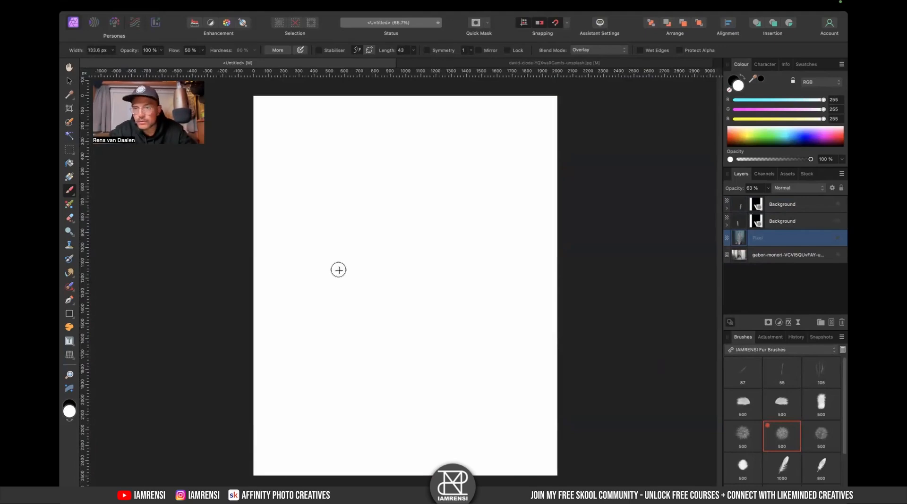
{"action": "left_click", "coordinate": [831, 322]}
{"action": "key", "text": "x"}
{"action": "mouse_move", "coordinate": [375, 247]}
{"action": "left_mouse_down"}
{"action": "mouse_move", "coordinate": [389, 266]}
{"action": "mouse_move", "coordinate": [385, 260]}
{"action": "left_mouse_up"}
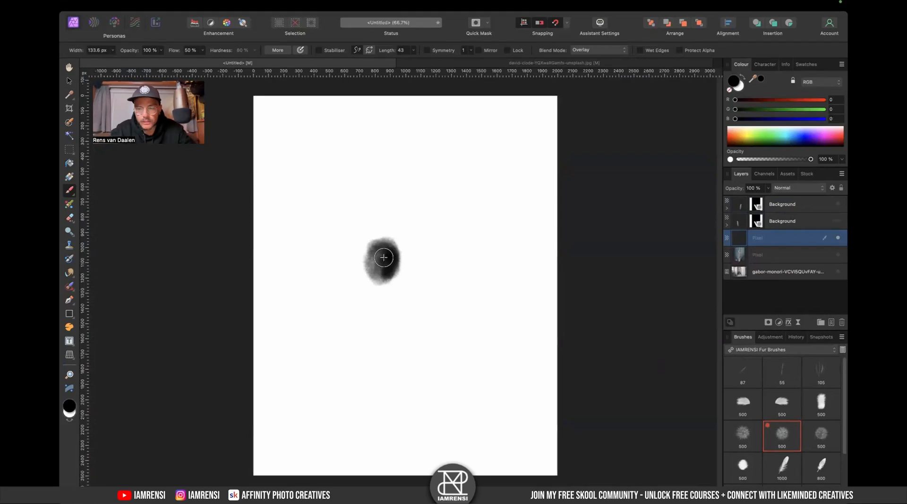
{"action": "key", "text": "super+equal"}
{"action": "key", "text": "super+equal"}
{"action": "key", "text": "super+equal"}
{"action": "left_click", "coordinate": [385, 257]}
{"action": "key", "text": "super+z"}
{"action": "left_click_drag", "start_coordinate": [366, 137], "coordinate": [481, 313]}
{"action": "mouse_move", "coordinate": [392, 195]}
{"action": "left_mouse_down"}
{"action": "mouse_move", "coordinate": [381, 197]}
{"action": "mouse_move", "coordinate": [441, 240]}
{"action": "mouse_move", "coordinate": [605, 270]}
{"action": "mouse_move", "coordinate": [364, 162]}
{"action": "mouse_move", "coordinate": [283, 293]}
{"action": "mouse_move", "coordinate": [516, 145]}
{"action": "mouse_move", "coordinate": [550, 148]}
{"action": "mouse_move", "coordinate": [591, 192]}
{"action": "mouse_move", "coordinate": [671, 340]}
{"action": "left_mouse_up"}
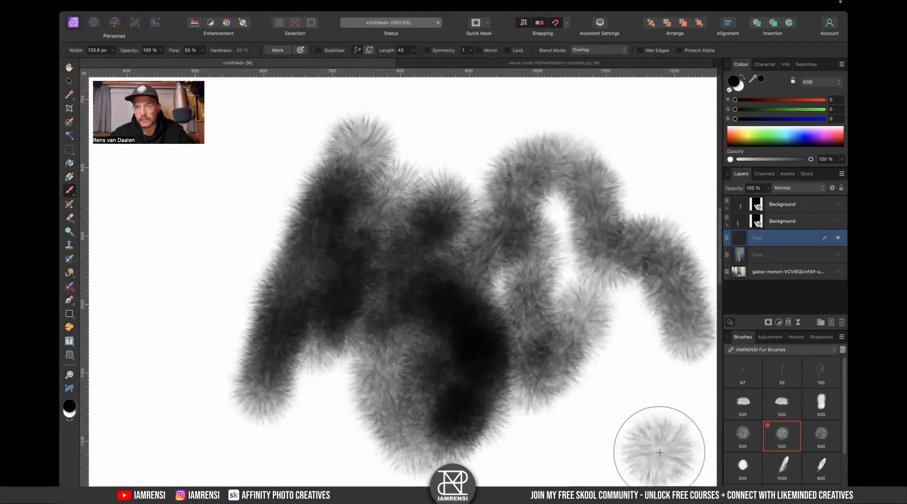
{"action": "key", "text": "super+z"}
{"action": "key", "text": "super+z"}
{"action": "key", "text": "super+z"}
{"action": "key", "text": "super+z"}
{"action": "scroll", "coordinate": [736, 436], "scroll_direction": "down", "scroll_amount": 3}
{"action": "scroll", "coordinate": [736, 430], "scroll_direction": "up", "scroll_amount": 3}
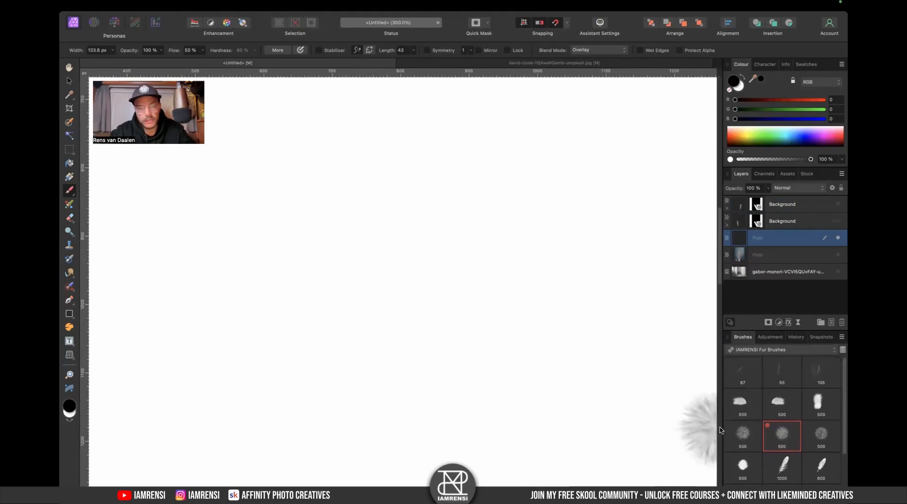
- Restore the layers' visibility and select the arm's mask layer for painting
{"action": "left_click", "coordinate": [803, 222]}
{"action": "left_click", "coordinate": [755, 221], "text": "alt"}
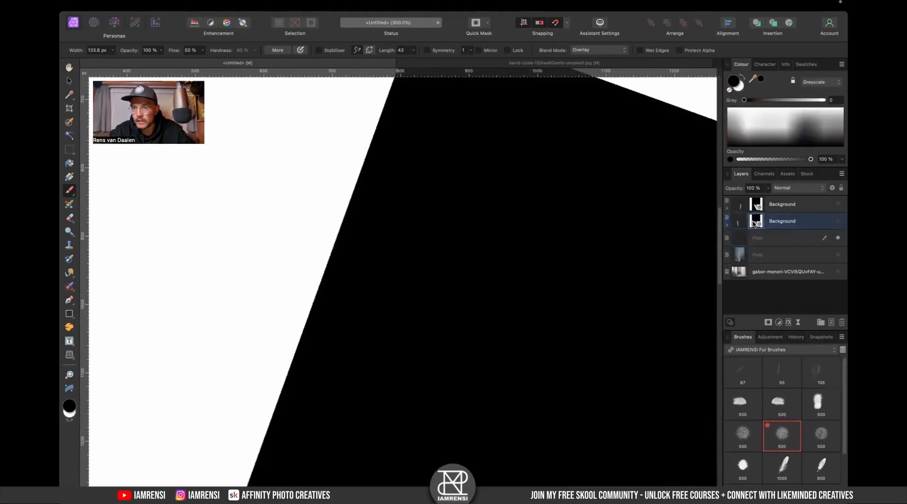
{"action": "left_click", "coordinate": [839, 258]}
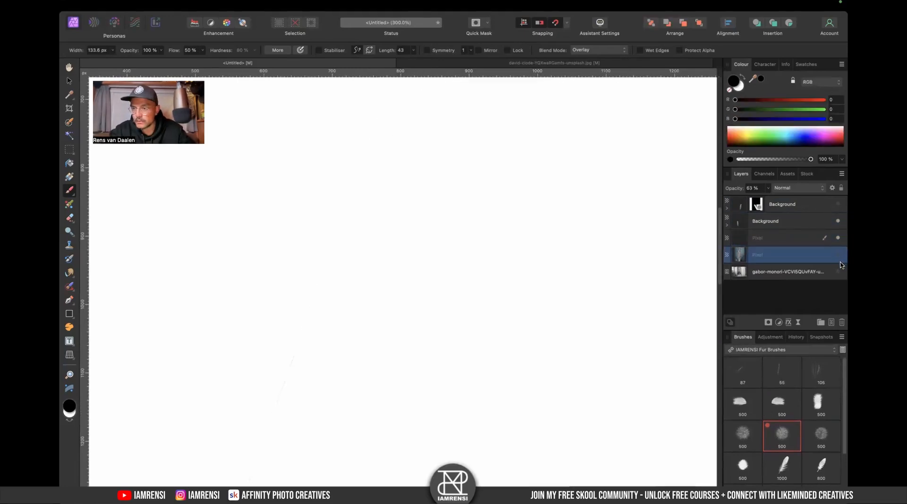
{"action": "left_click", "coordinate": [838, 255]}
{"action": "left_click", "coordinate": [838, 272]}
{"action": "left_click", "coordinate": [739, 222]}
{"action": "left_click", "coordinate": [726, 225]}
{"action": "left_click", "coordinate": [745, 238]}
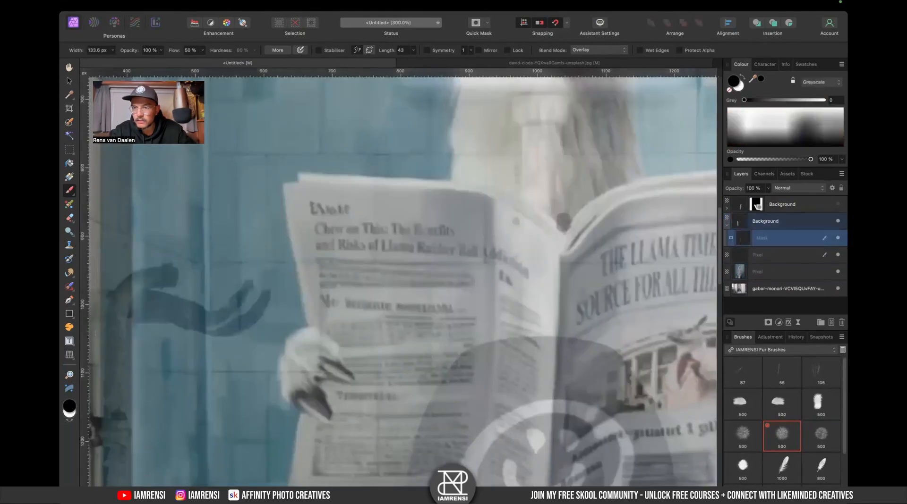
{"action": "left_click", "coordinate": [742, 237], "text": "alt"}
- Paint fur-textured edges along the arm mask with the fur brush at about 41 px, alternating black and white strokes
{"action": "scroll", "coordinate": [484, 304], "scroll_direction": "up", "scroll_amount": 5}
{"action": "key", "text": "super+plus"}
{"action": "left_click_drag", "start_coordinate": [512, 241], "coordinate": [431, 209]}
{"action": "key", "text": "bracketleft"}
{"action": "key", "text": "bracketleft"}
{"action": "key", "text": "bracketleft"}
{"action": "key", "text": "bracketleft"}
{"action": "key", "text": "bracketleft"}
{"action": "key", "text": "bracketleft"}
{"action": "key", "text": "x"}
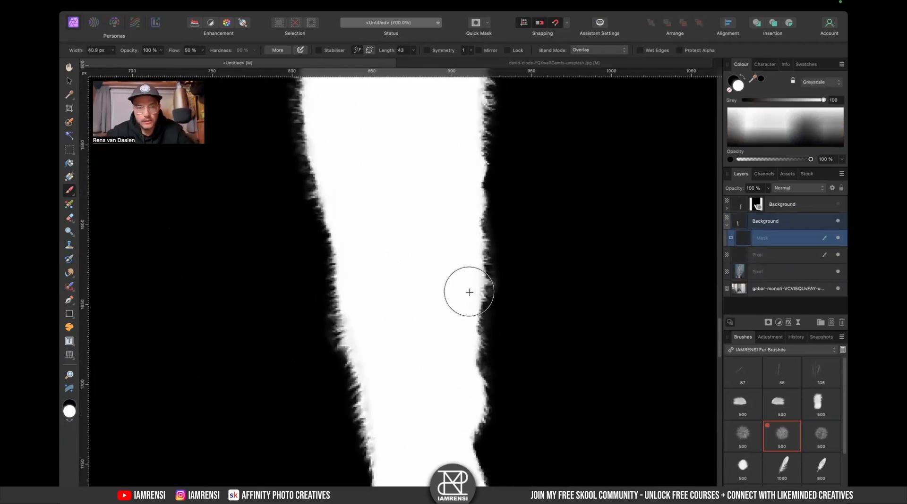
{"action": "key", "text": "x"}
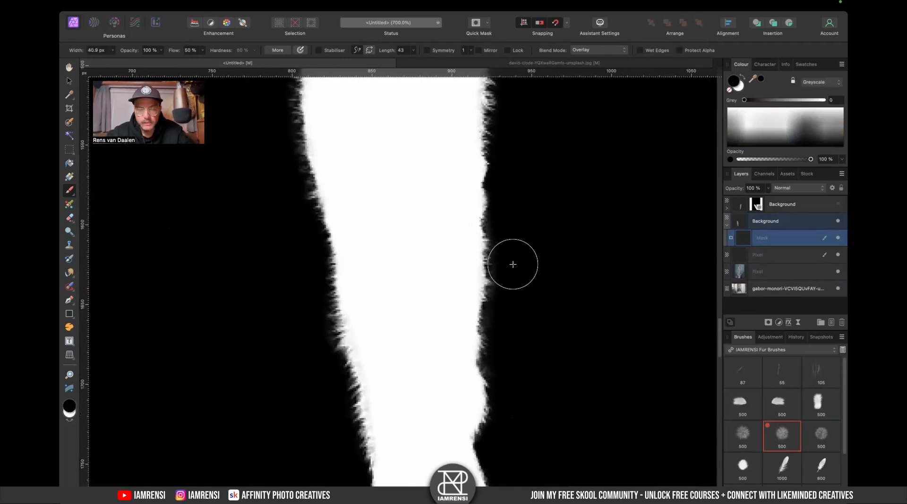
{"action": "mouse_move", "coordinate": [529, 255]}
{"action": "left_mouse_down"}
{"action": "mouse_move", "coordinate": [524, 212]}
{"action": "mouse_move", "coordinate": [517, 299]}
{"action": "left_mouse_up"}
{"action": "key", "text": "x"}
{"action": "mouse_move", "coordinate": [454, 203]}
{"action": "left_mouse_down"}
{"action": "mouse_move", "coordinate": [453, 277]}
{"action": "mouse_move", "coordinate": [456, 259]}
{"action": "left_mouse_up"}
- Switch the brush blend mode to Normal, try a larger stroke and undo it, then reduce the brush to about 31 px
{"action": "key", "text": "]"}
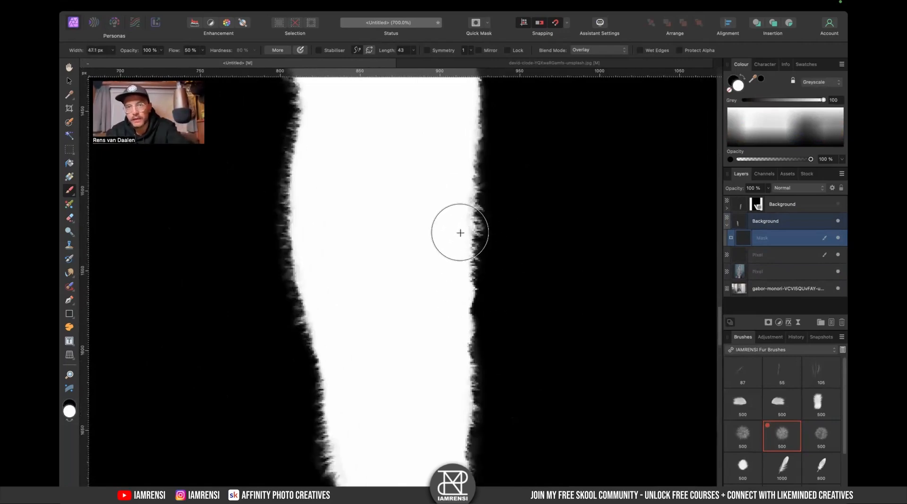
{"action": "left_click", "coordinate": [577, 51]}
{"action": "left_click", "coordinate": [585, 13]}
{"action": "key", "text": "]"}
{"action": "key", "text": "]"}
{"action": "key", "text": "]"}
{"action": "key", "text": "]"}
{"action": "left_click_drag", "start_coordinate": [443, 251], "coordinate": [439, 318]}
{"action": "key", "text": "ctrl+z"}
{"action": "key", "text": "bracketleft"}
{"action": "key", "text": "bracketleft"}
{"action": "key", "text": "bracketleft"}
{"action": "key", "text": "bracketleft"}
{"action": "key", "text": "bracketleft"}
{"action": "key", "text": "bracketleft"}
{"action": "key", "text": "bracketleft"}
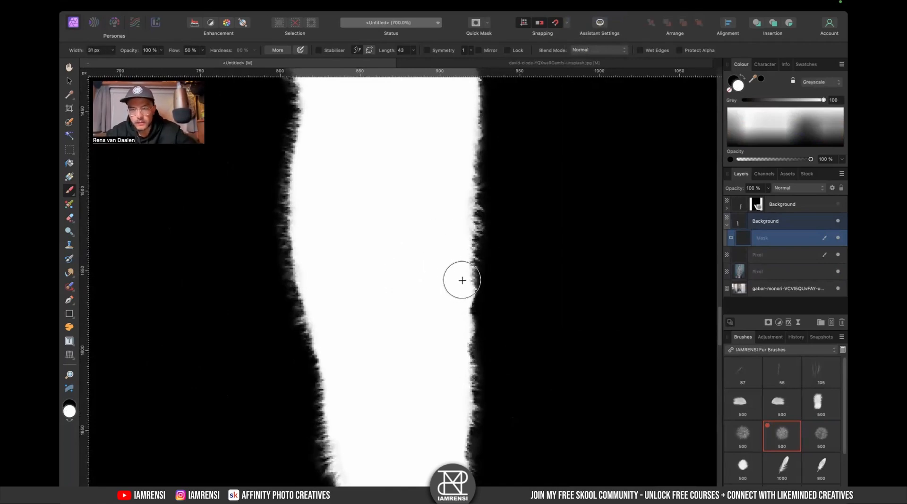
- Try several fur brushes and sizes, ending with the 106 px fur brush at about 28.6 px
{"action": "scroll", "coordinate": [458, 331], "scroll_direction": "down", "scroll_amount": 3}
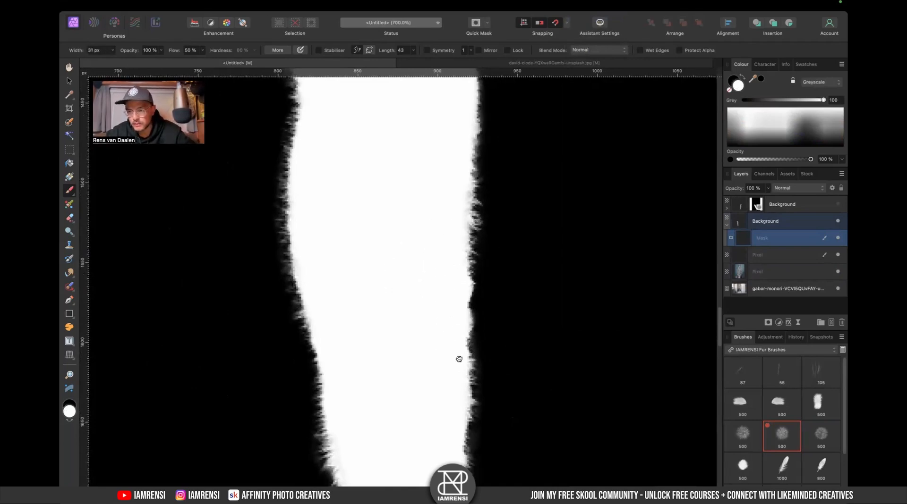
{"action": "left_click", "coordinate": [778, 402]}
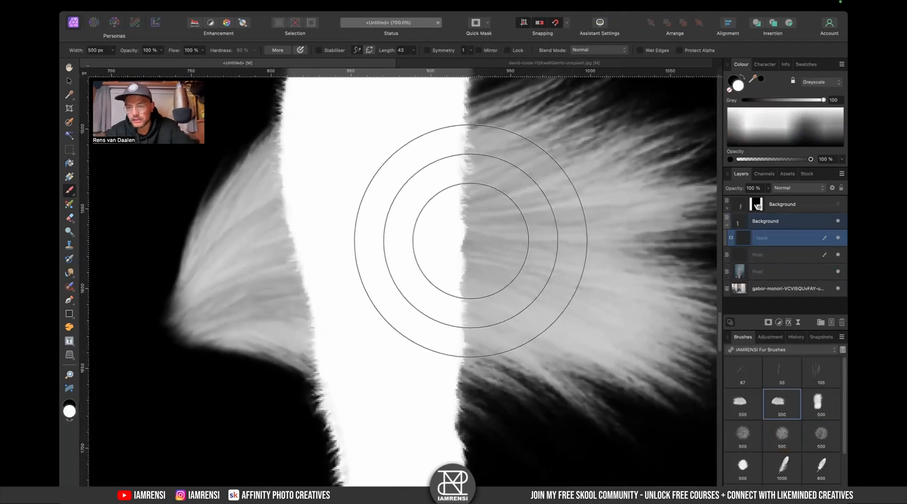
{"action": "key", "text": "bracketright"}
{"action": "key", "text": "bracketright"}
{"action": "key", "text": "bracketright"}
{"action": "key", "text": "bracketright"}
{"action": "key", "text": "bracketleft"}
{"action": "key", "text": "bracketleft"}
{"action": "key", "text": "bracketleft"}
{"action": "key", "text": "bracketleft"}
{"action": "key", "text": "bracketleft"}
{"action": "key", "text": "bracketleft"}
{"action": "key", "text": "bracketleft"}
{"action": "key", "text": "bracketleft"}
{"action": "key", "text": "bracketleft"}
{"action": "key", "text": "bracketleft"}
{"action": "key", "text": "bracketleft"}
{"action": "key", "text": "bracketleft"}
{"action": "key", "text": "bracketleft"}
{"action": "key", "text": "bracketleft"}
{"action": "key", "text": "bracketleft"}
{"action": "key", "text": "bracketleft"}
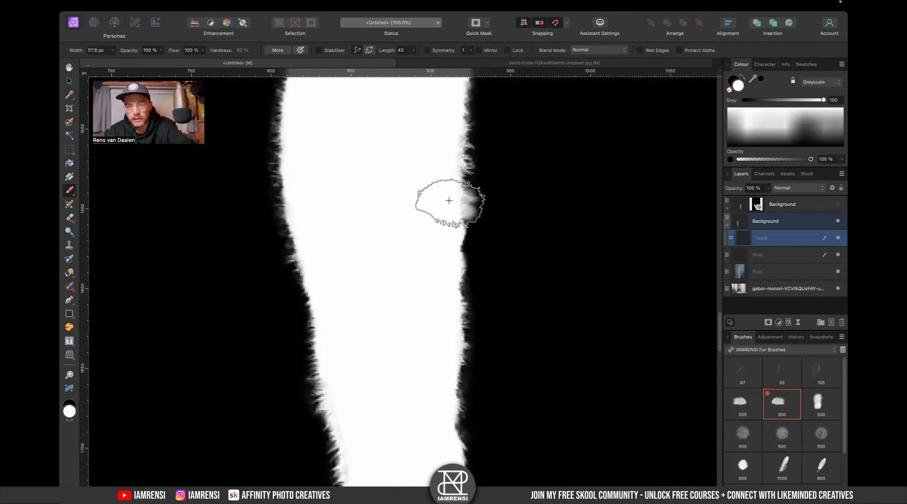
{"action": "key", "text": "bracketright"}
{"action": "key", "text": "bracketright"}
{"action": "key", "text": "bracketright"}
{"action": "key", "text": "bracketright"}
{"action": "key", "text": "bracketright"}
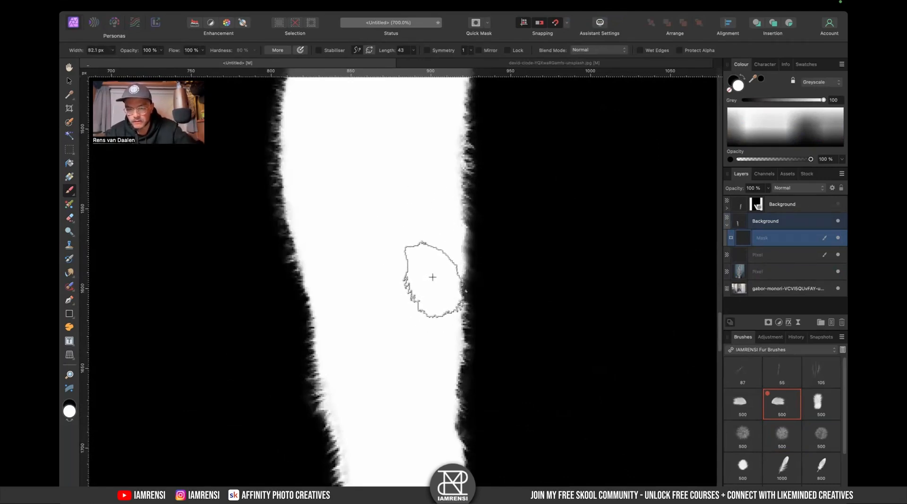
{"action": "key", "text": "bracketright"}
{"action": "key", "text": "bracketright"}
{"action": "key", "text": "bracketright"}
{"action": "key", "text": "bracketright"}
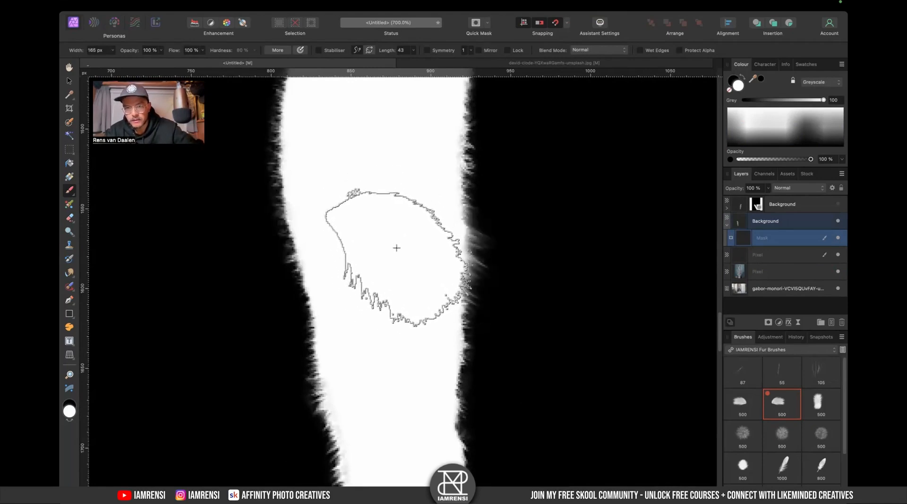
{"action": "scroll", "coordinate": [383, 236], "scroll_direction": "down", "scroll_amount": 3}
{"action": "key", "text": "bracketleft"}
{"action": "key", "text": "bracketleft"}
{"action": "key", "text": "bracketleft"}
{"action": "key", "text": "bracketleft"}
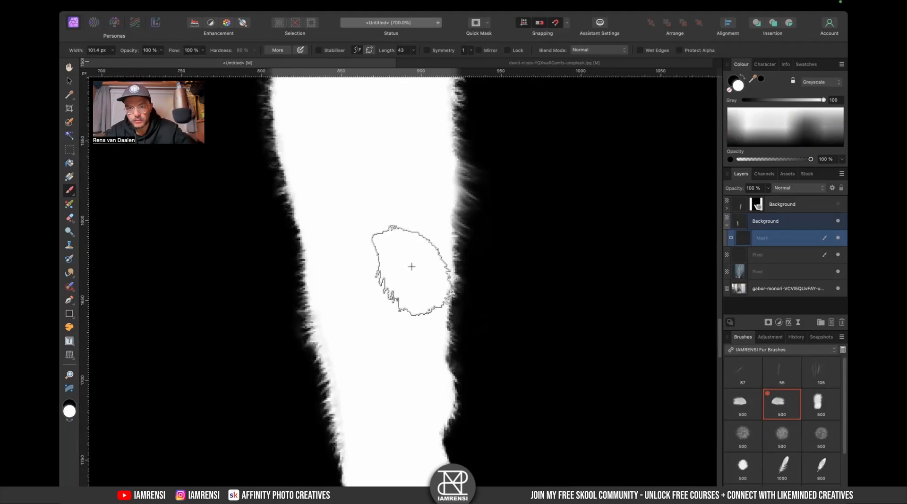
{"action": "key", "text": "bracketleft"}
{"action": "key", "text": "bracketleft"}
{"action": "key", "text": "bracketleft"}
{"action": "key", "text": "bracketleft"}
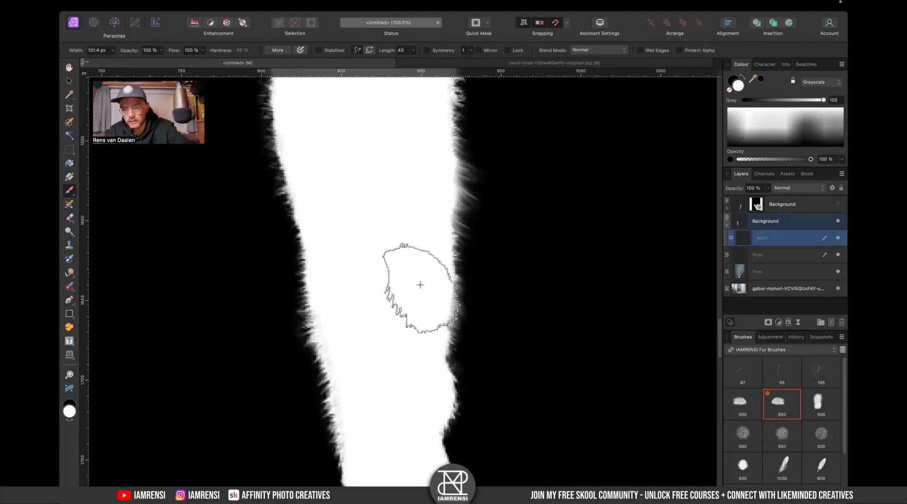
{"action": "key", "text": "bracketright"}
{"action": "key", "text": "bracketright"}
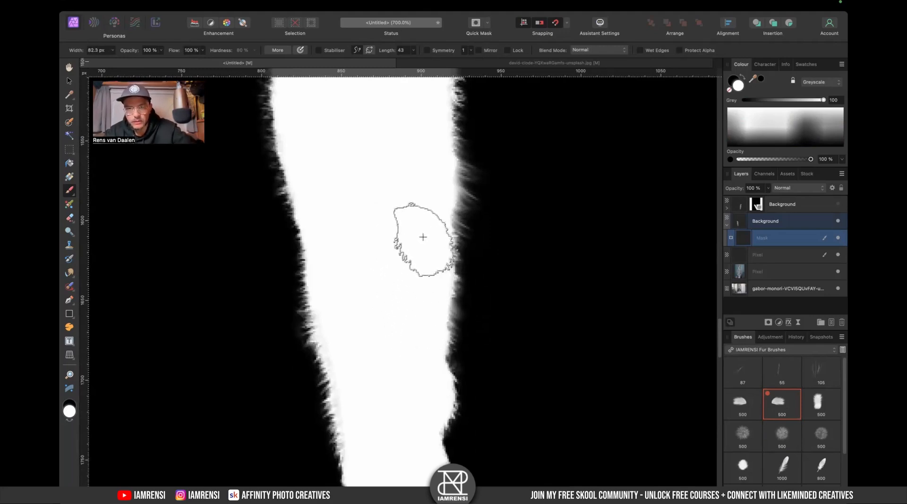
{"action": "scroll", "coordinate": [416, 232], "scroll_direction": "up", "scroll_amount": 5}
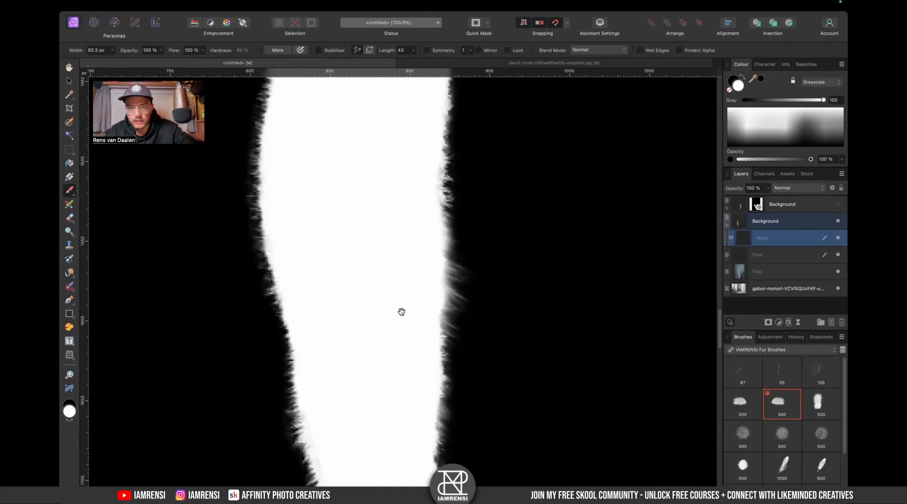
{"action": "scroll", "coordinate": [400, 310], "scroll_direction": "down", "scroll_amount": 7}
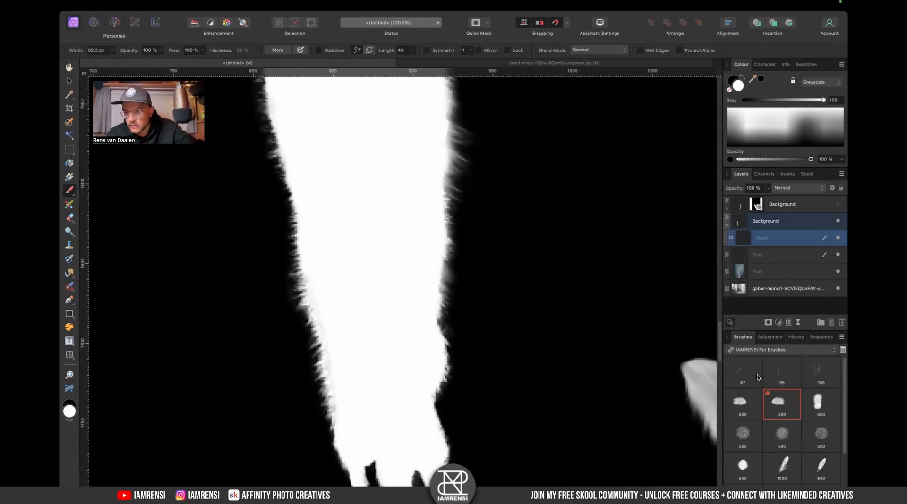
{"action": "left_click", "coordinate": [812, 373]}
{"action": "key", "text": "bracketleft"}
{"action": "key", "text": "bracketleft"}
{"action": "key", "text": "bracketleft"}
{"action": "key", "text": "bracketleft"}
{"action": "key", "text": "bracketleft"}
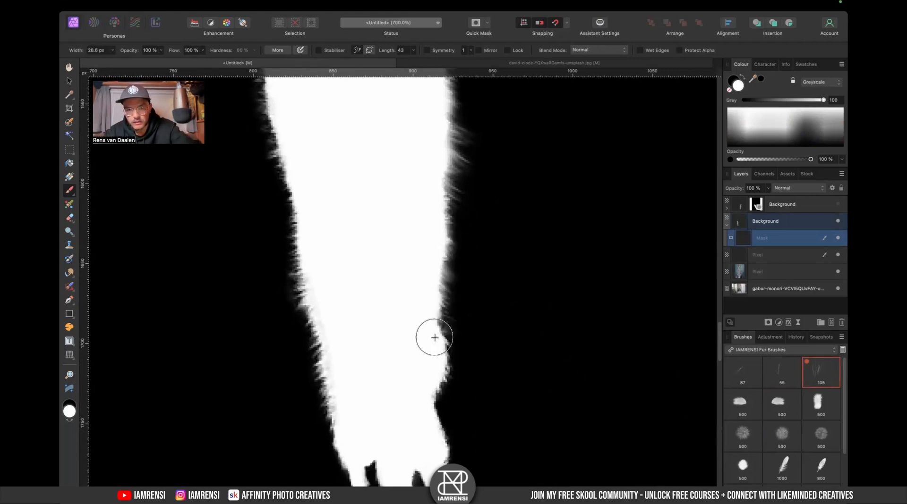
- Hide the llama layer to view the arm over the toilet, and delete the empty test Pixel layer
{"action": "key", "text": "super+0"}
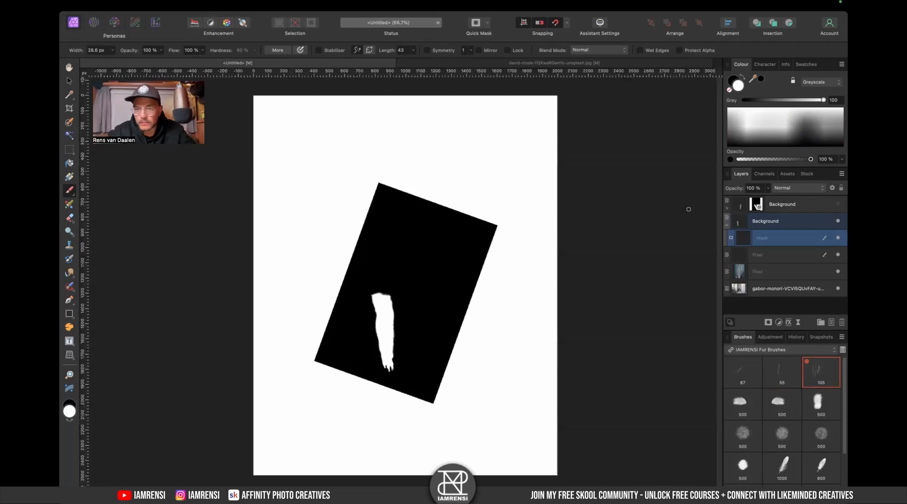
{"action": "left_click", "coordinate": [801, 226]}
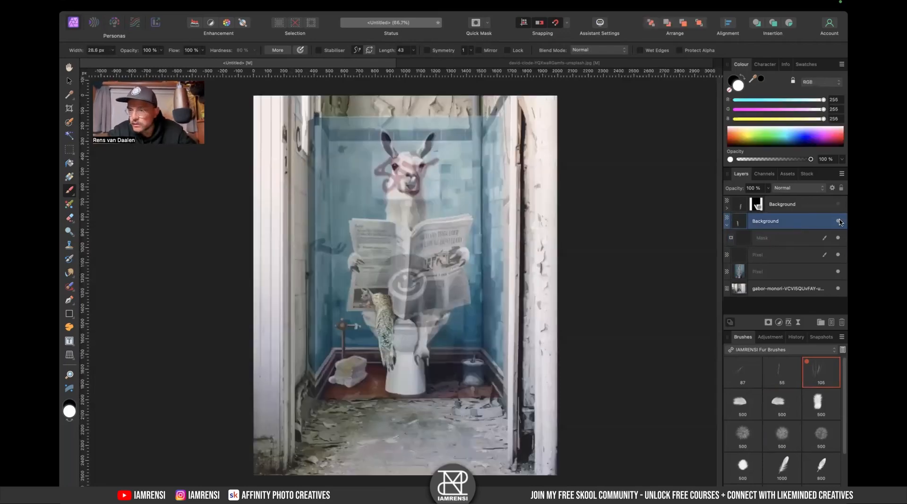
{"action": "left_click", "coordinate": [805, 210]}
{"action": "left_click", "coordinate": [834, 242]}
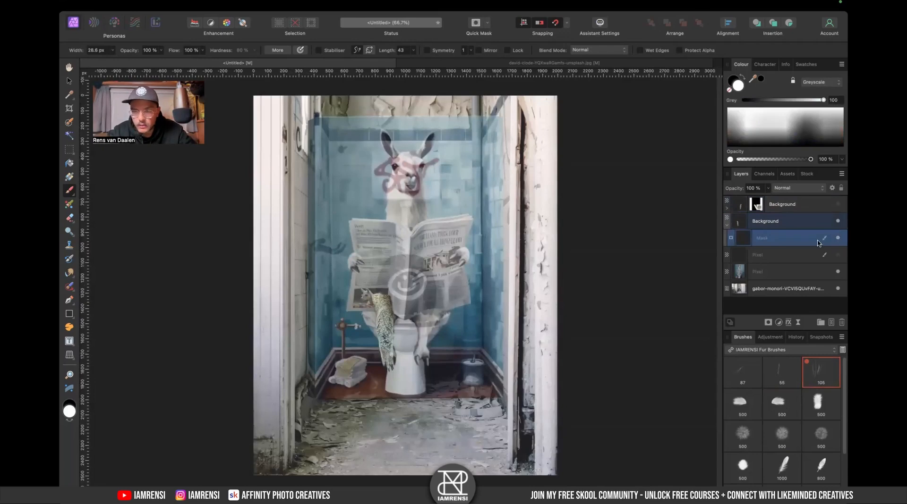
{"action": "left_click", "coordinate": [838, 272]}
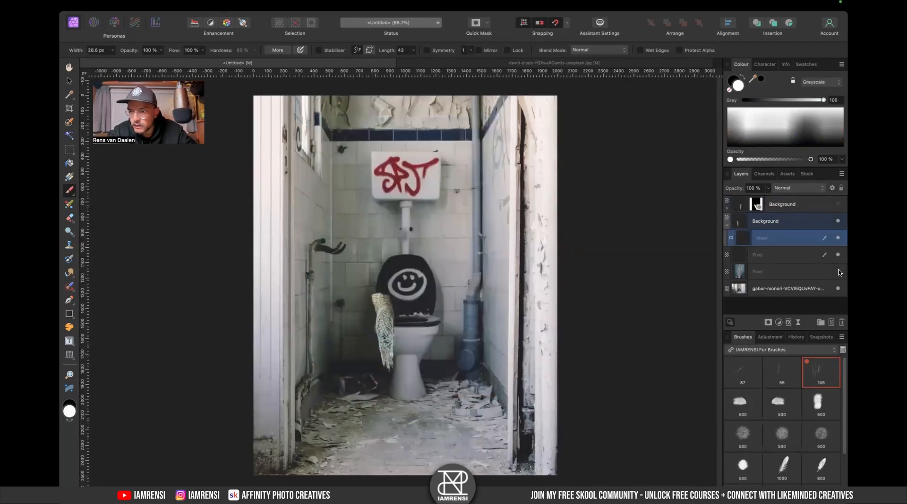
{"action": "left_click", "coordinate": [768, 256]}
{"action": "key", "text": "Delete"}
- Inspect the arm's edges against the toilet background, then display the arm mask on its own
{"action": "scroll", "coordinate": [378, 195], "scroll_direction": "up", "scroll_amount": 10}
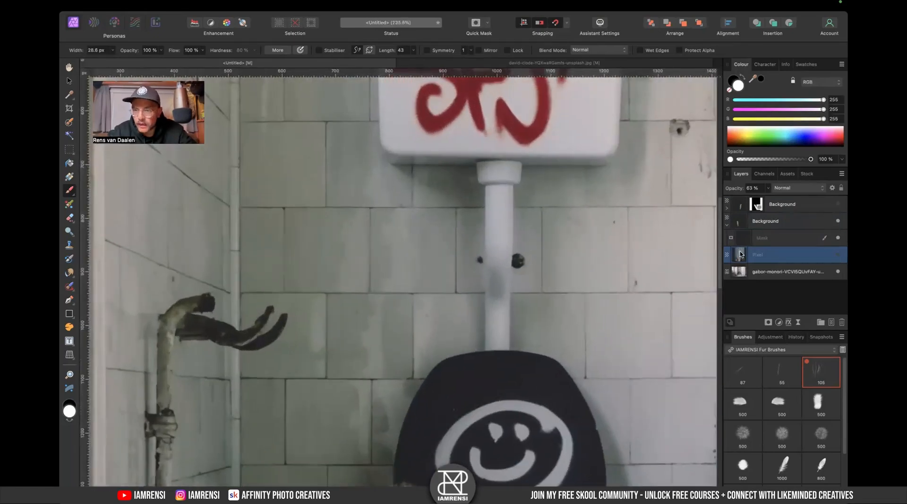
{"action": "scroll", "coordinate": [374, 198], "scroll_direction": "down", "scroll_amount": 15}
{"action": "scroll", "coordinate": [374, 198], "scroll_direction": "left", "scroll_amount": 5}
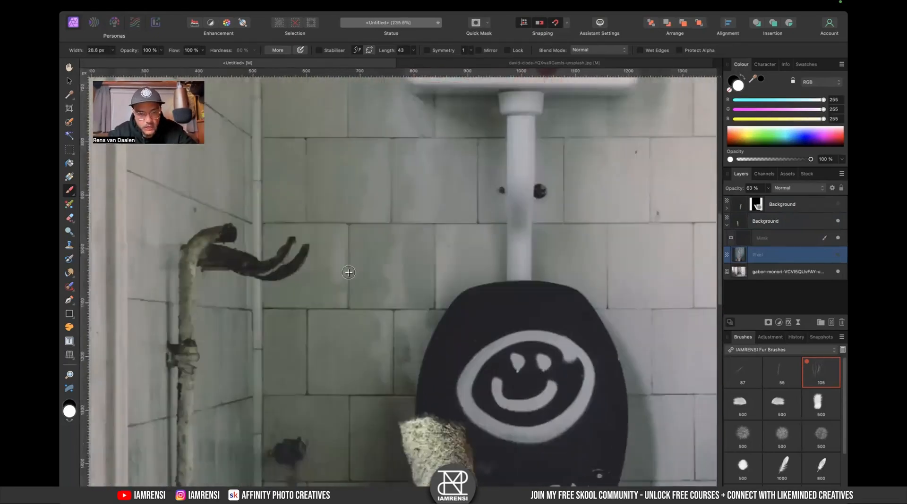
{"action": "scroll", "coordinate": [307, 317], "scroll_direction": "down", "scroll_amount": 3}
{"action": "scroll", "coordinate": [304, 324], "scroll_direction": "left", "scroll_amount": 1}
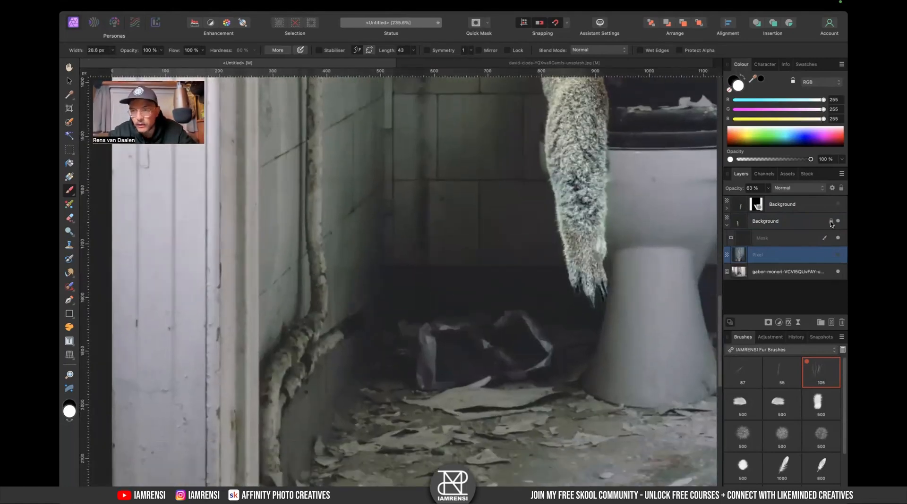
{"action": "left_click", "coordinate": [747, 240]}
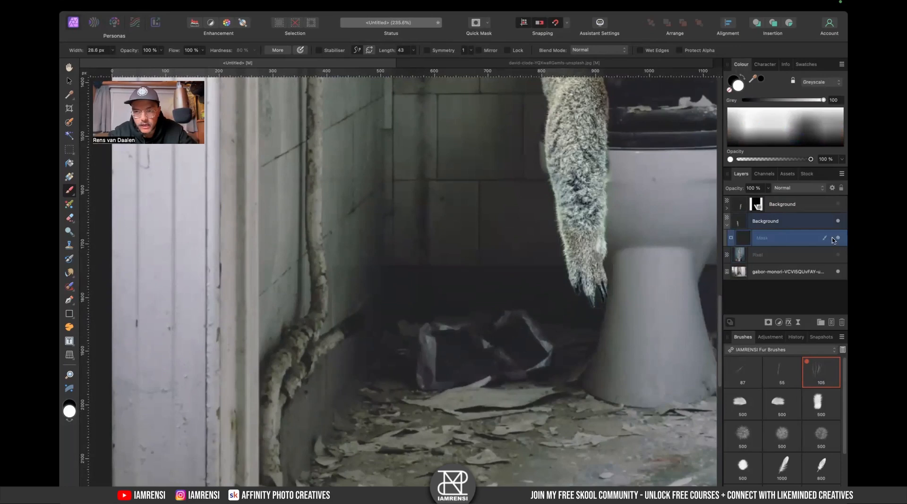
{"action": "scroll", "coordinate": [363, 291], "scroll_direction": "up", "scroll_amount": 7}
{"action": "scroll", "coordinate": [331, 312], "scroll_direction": "right", "scroll_amount": 1}
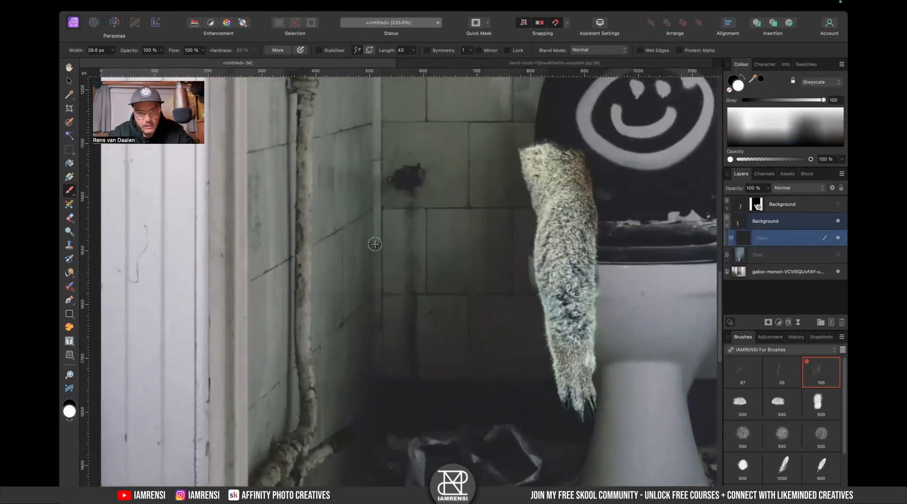
{"action": "left_click", "coordinate": [744, 244], "text": "alt"}
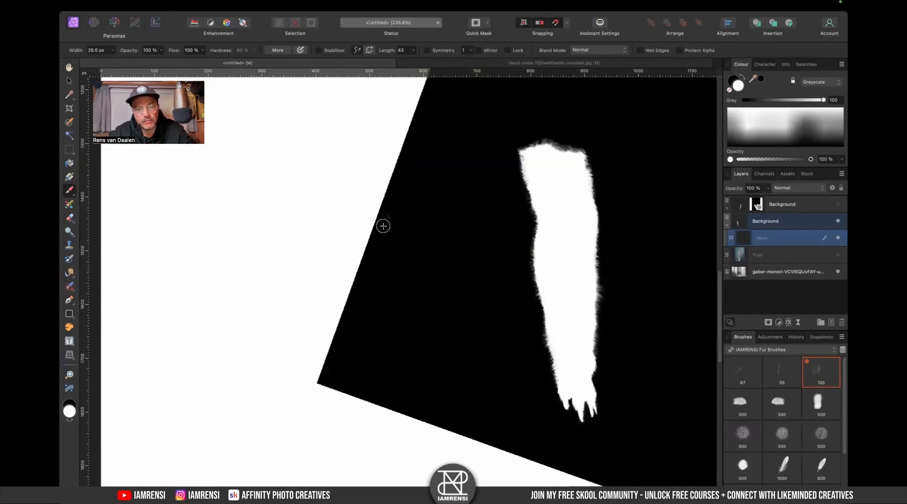
- Switch the brush library to the Basic category
{"action": "left_click", "coordinate": [760, 349]}
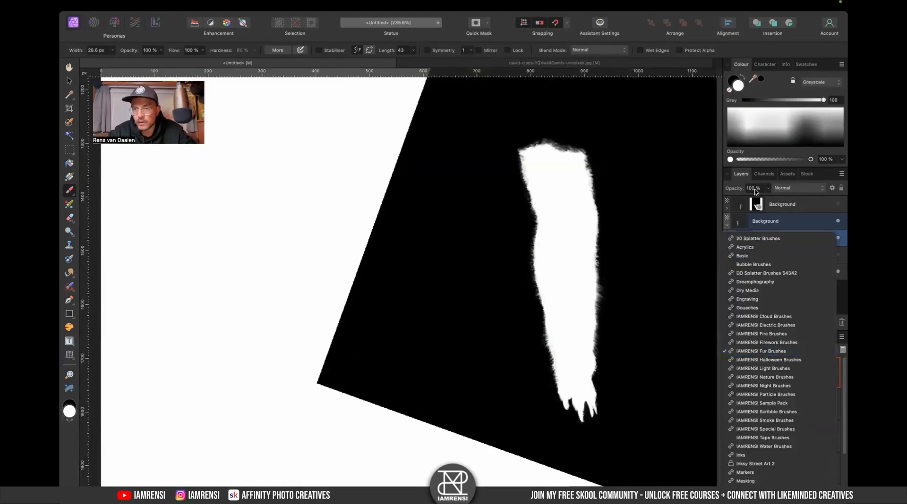
{"action": "left_click", "coordinate": [750, 256]}
{"action": "key", "text": "super+minus"}
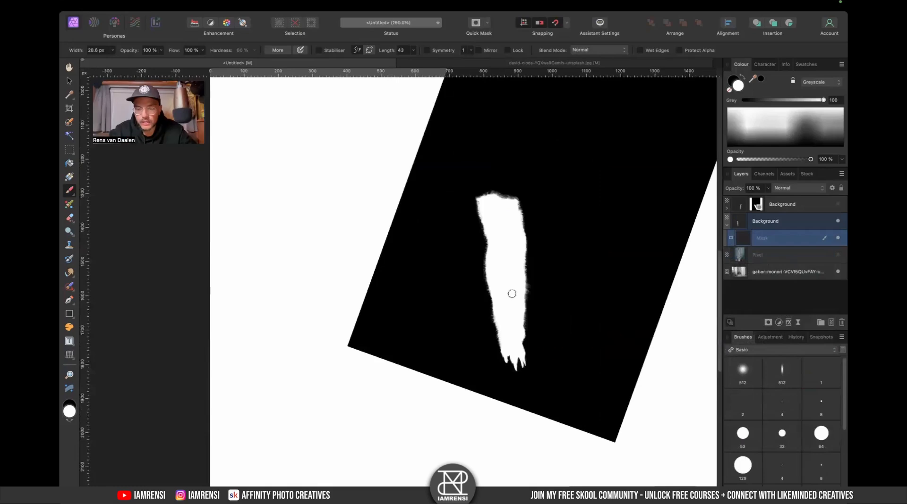
- With the Rectangular Marquee, select overlapping areas around the arm on the mask and delete them to black, then deselect
{"action": "key", "text": "m"}
{"action": "scroll", "coordinate": [512, 294], "scroll_direction": "up", "scroll_amount": 2}
{"action": "scroll", "coordinate": [512, 294], "scroll_direction": "right", "scroll_amount": 2}
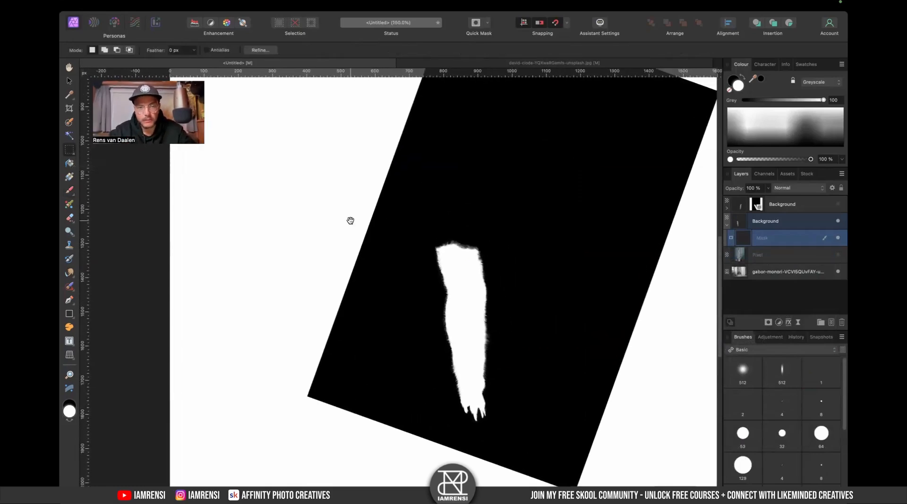
{"action": "left_click_drag", "start_coordinate": [351, 221], "coordinate": [350, 254]}
{"action": "scroll", "coordinate": [359, 274], "scroll_direction": "down", "scroll_amount": 3}
{"action": "mouse_move", "coordinate": [284, 257]}
{"action": "left_mouse_down"}
{"action": "mouse_move", "coordinate": [340, 378]}
{"action": "mouse_move", "coordinate": [364, 384]}
{"action": "left_mouse_up"}
{"action": "scroll", "coordinate": [373, 278], "scroll_direction": "up", "scroll_amount": 5}
{"action": "left_click_drag", "start_coordinate": [333, 232], "coordinate": [385, 407]}
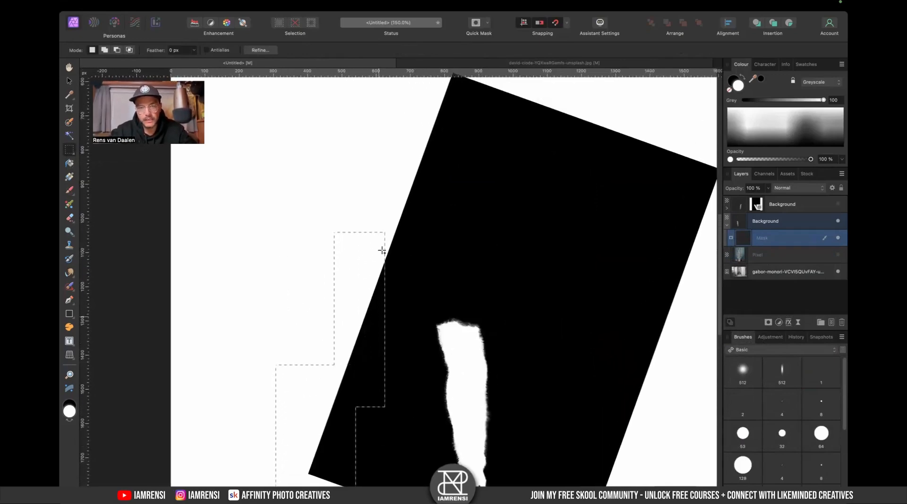
{"action": "left_click_drag", "start_coordinate": [370, 105], "coordinate": [416, 289]}
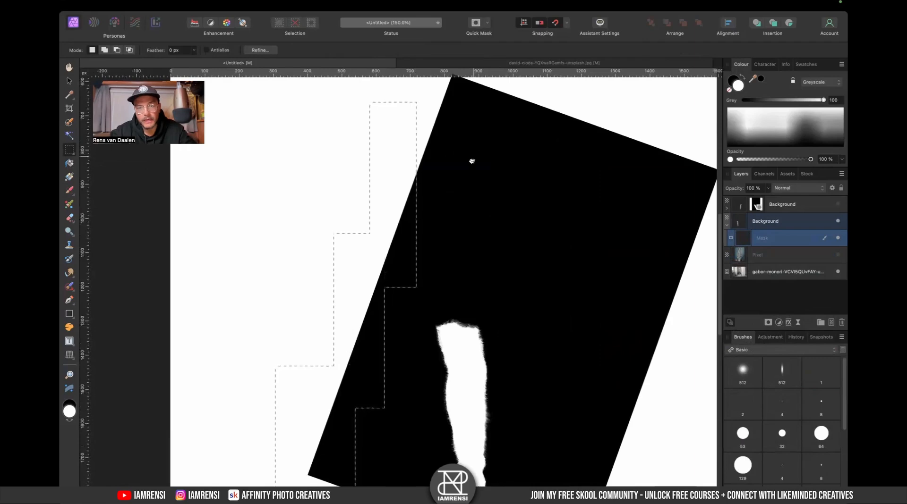
{"action": "scroll", "coordinate": [472, 160], "scroll_direction": "up", "scroll_amount": 3}
{"action": "scroll", "coordinate": [472, 161], "scroll_direction": "right", "scroll_amount": 1}
{"action": "left_click_drag", "start_coordinate": [378, 124], "coordinate": [459, 270]}
{"action": "mouse_move", "coordinate": [419, 91]}
{"action": "left_mouse_down"}
{"action": "mouse_move", "coordinate": [571, 237]}
{"action": "mouse_move", "coordinate": [702, 302]}
{"action": "left_mouse_up"}
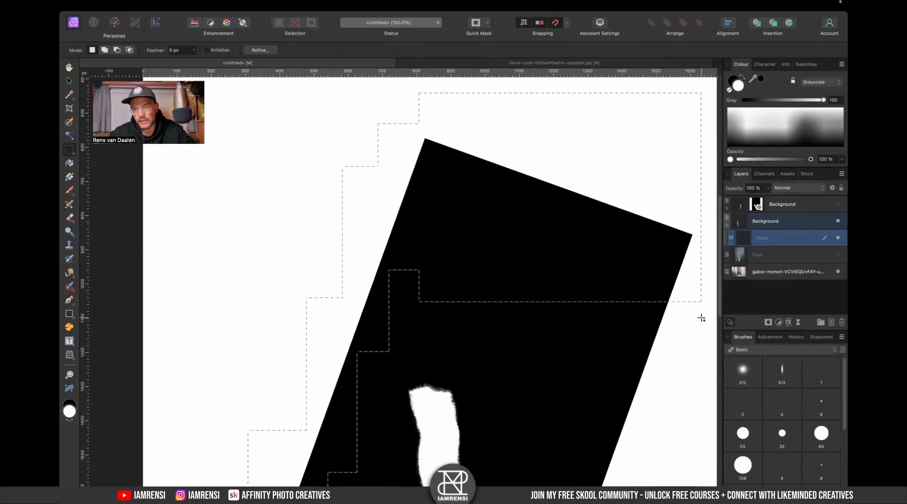
{"action": "scroll", "coordinate": [702, 317], "scroll_direction": "down", "scroll_amount": 4}
{"action": "scroll", "coordinate": [702, 317], "scroll_direction": "right", "scroll_amount": 1}
{"action": "left_click_drag", "start_coordinate": [578, 91], "coordinate": [664, 362]}
{"action": "left_click_drag", "start_coordinate": [529, 227], "coordinate": [585, 501]}
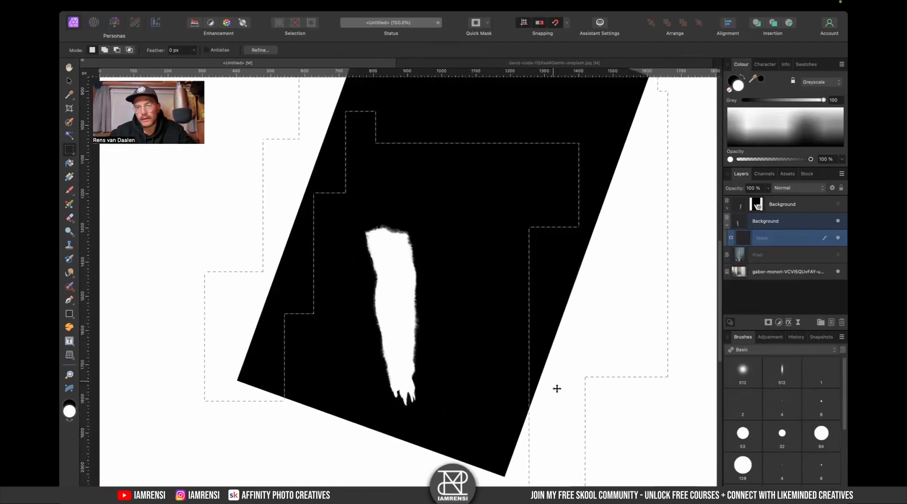
{"action": "scroll", "coordinate": [557, 388], "scroll_direction": "down", "scroll_amount": 4}
{"action": "scroll", "coordinate": [557, 388], "scroll_direction": "left", "scroll_amount": 1}
{"action": "left_click_drag", "start_coordinate": [508, 270], "coordinate": [614, 447]}
{"action": "left_click_drag", "start_coordinate": [427, 285], "coordinate": [564, 449]}
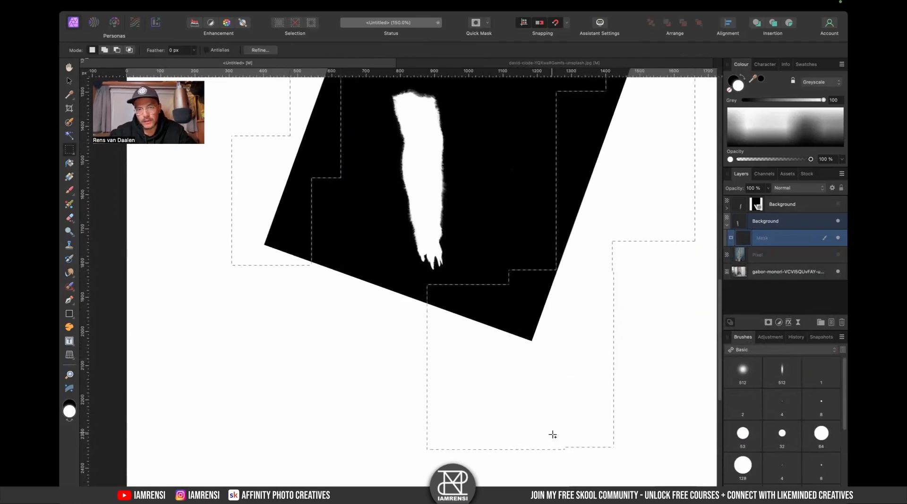
{"action": "left_click_drag", "start_coordinate": [292, 255], "coordinate": [382, 363]}
{"action": "left_click_drag", "start_coordinate": [368, 283], "coordinate": [448, 393]}
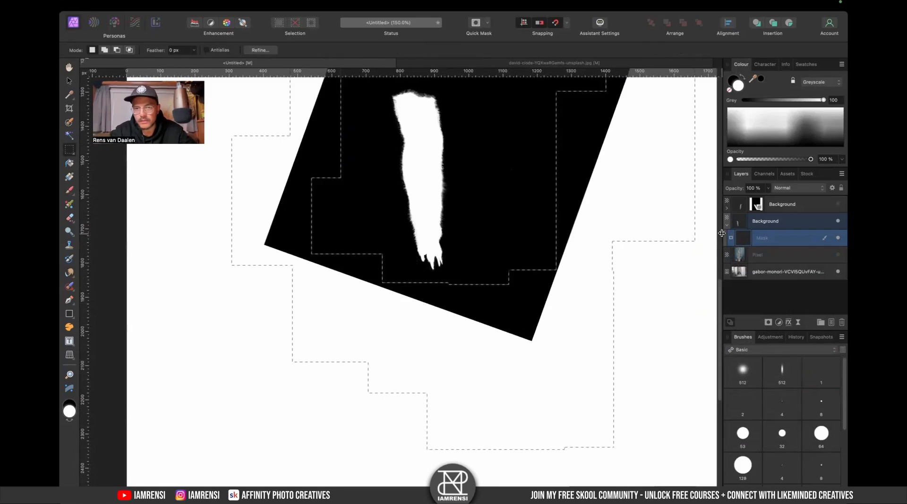
{"action": "key", "text": "BackSpace"}
{"action": "key", "text": "super+d"}
{"action": "key", "text": "super+0"}
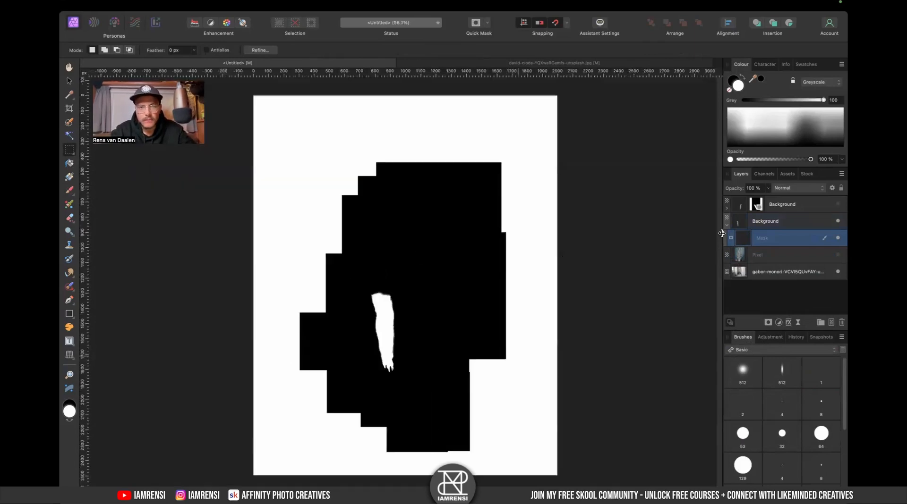
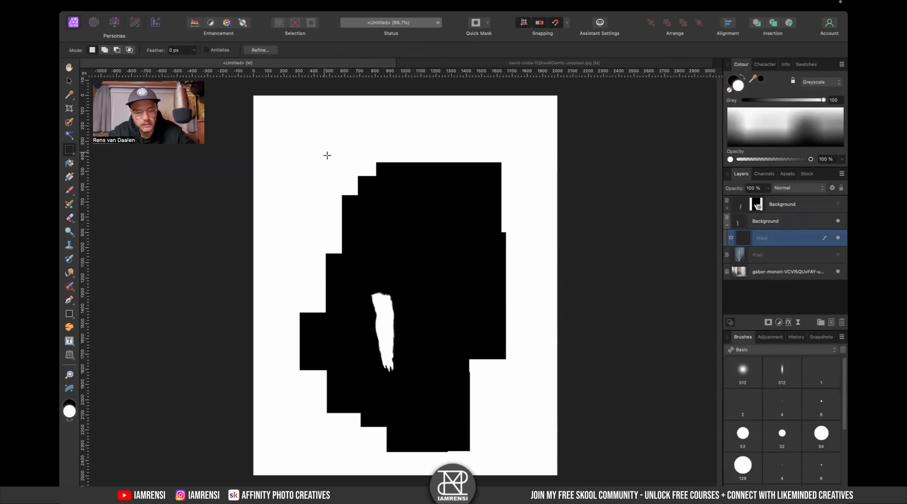
- Leave the mask-only view and delete the hidden top copy of the arm layer
{"action": "left_click", "coordinate": [799, 226]}
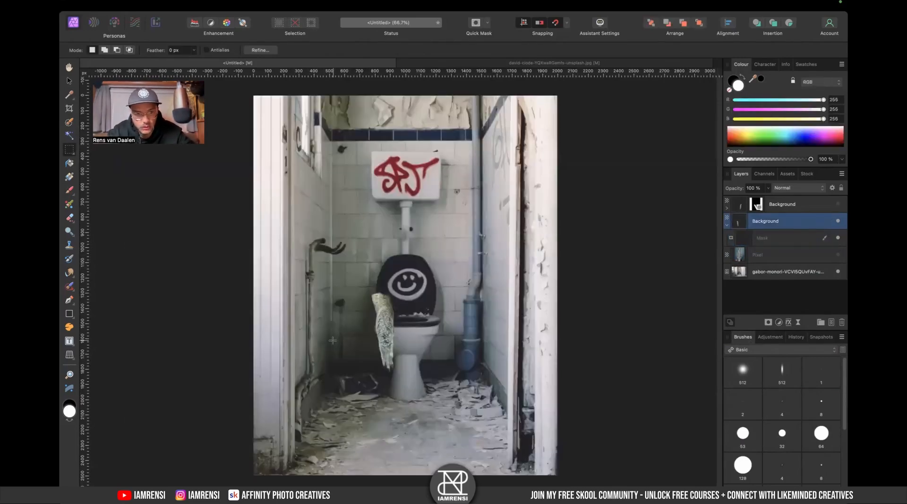
{"action": "scroll", "coordinate": [332, 340], "scroll_direction": "up", "scroll_amount": 4}
{"action": "scroll", "coordinate": [333, 340], "scroll_direction": "right", "scroll_amount": 2}
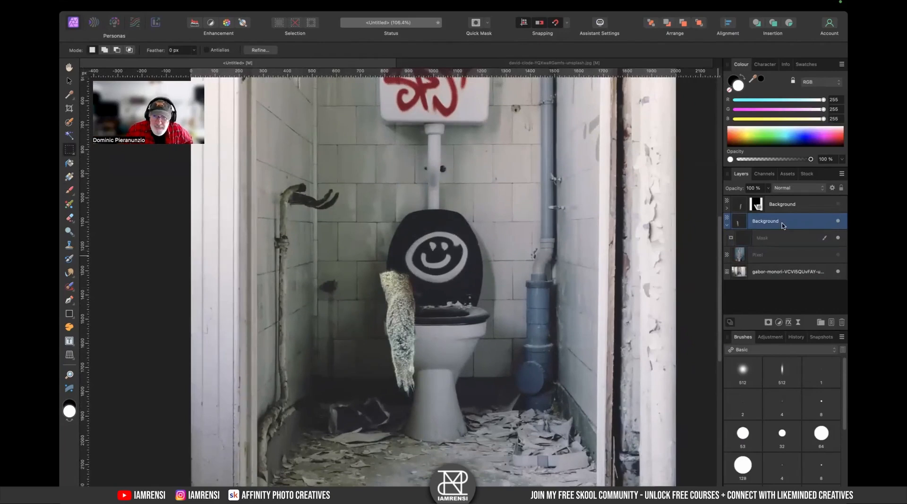
{"action": "left_click", "coordinate": [800, 203]}
{"action": "left_click", "coordinate": [838, 204]}
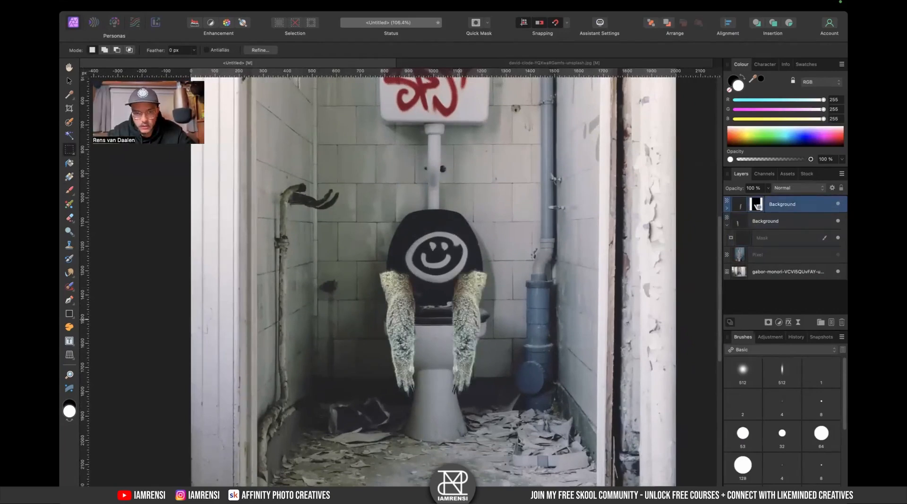
{"action": "scroll", "coordinate": [458, 321], "scroll_direction": "up", "scroll_amount": 4}
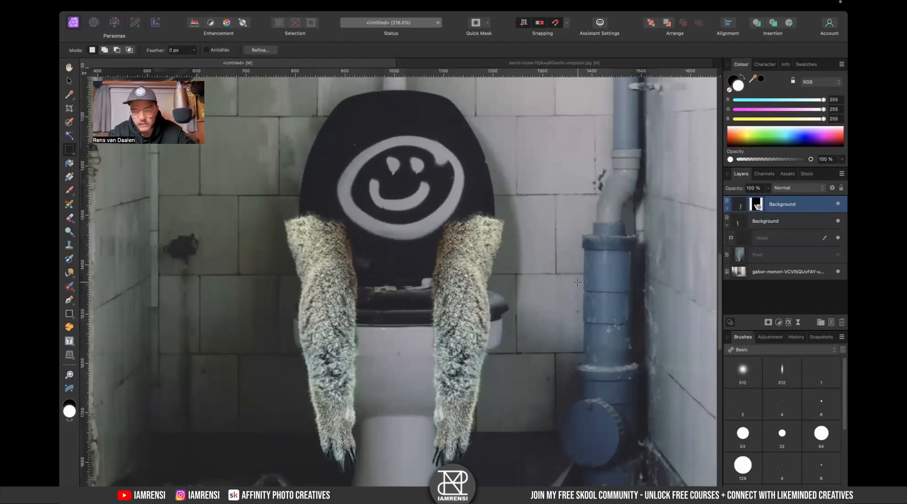
{"action": "key", "text": "Delete"}
{"action": "key", "text": "v"}
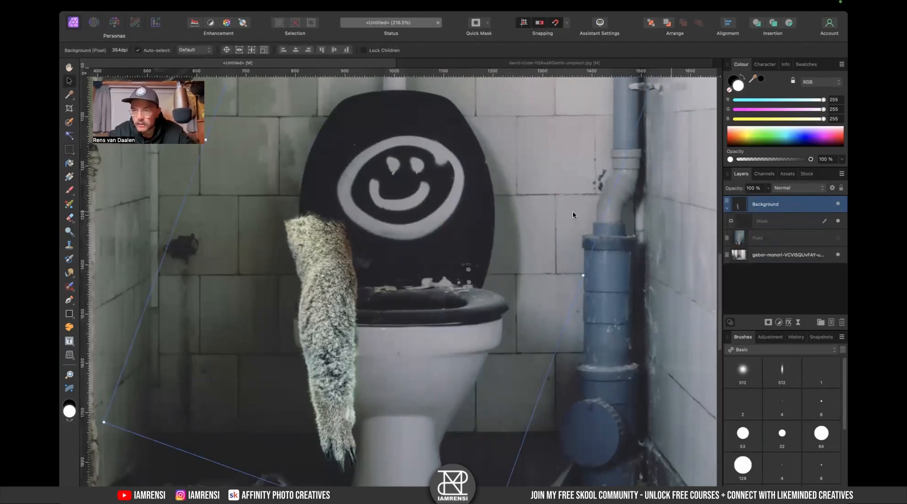
- Duplicate the arm layer, flip the copy horizontally, and move it to the toilet's other side
{"action": "key", "text": "super+j"}
{"action": "right_click", "coordinate": [338, 280]}
{"action": "mouse_move", "coordinate": [417, 414]}
{"action": "left_click", "coordinate": [462, 435]}
{"action": "left_click_drag", "start_coordinate": [516, 311], "coordinate": [510, 317]}
{"action": "scroll", "coordinate": [446, 333], "scroll_direction": "down", "scroll_amount": 3}
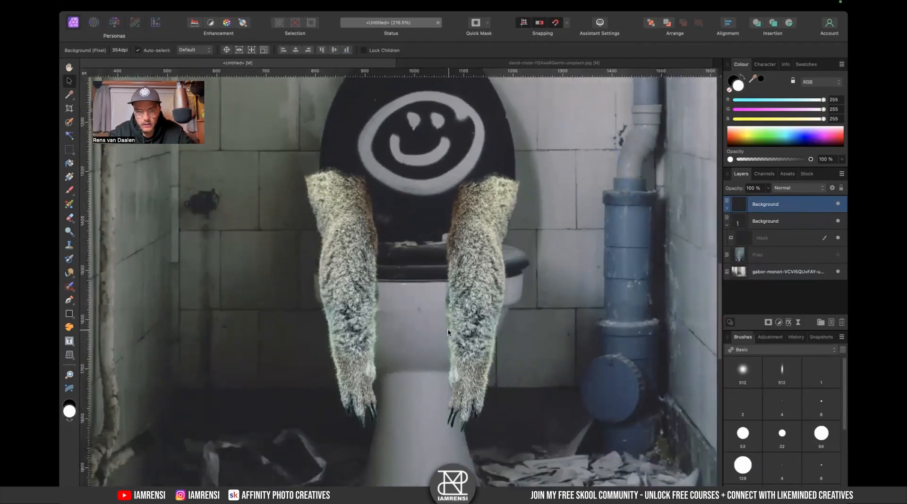
- Add an HSL Shift adjustment with saturation at -100% and nest it into the top arm layer
{"action": "scroll", "coordinate": [377, 330], "scroll_direction": "up", "scroll_amount": 5}
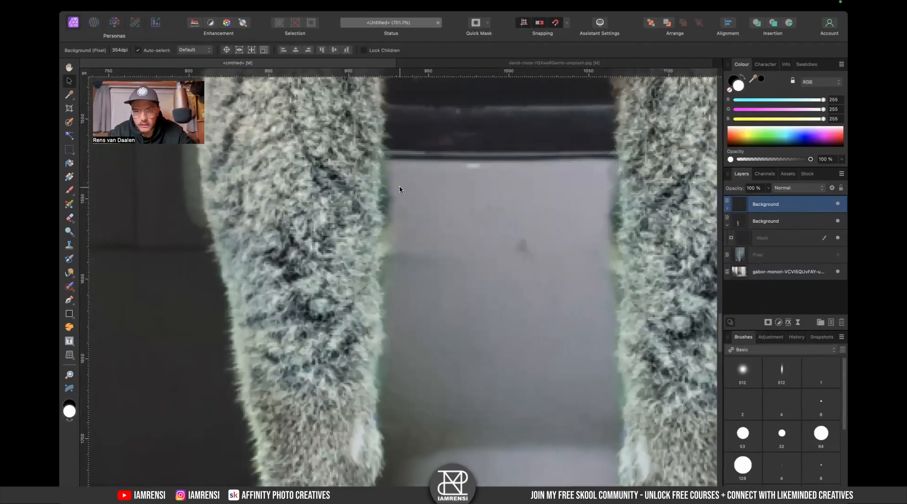
{"action": "left_click", "coordinate": [727, 208]}
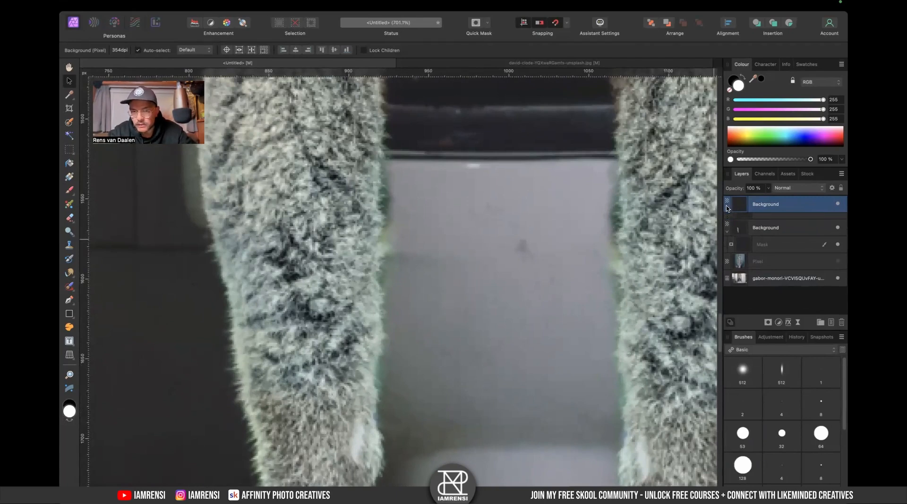
{"action": "left_click", "coordinate": [775, 225]}
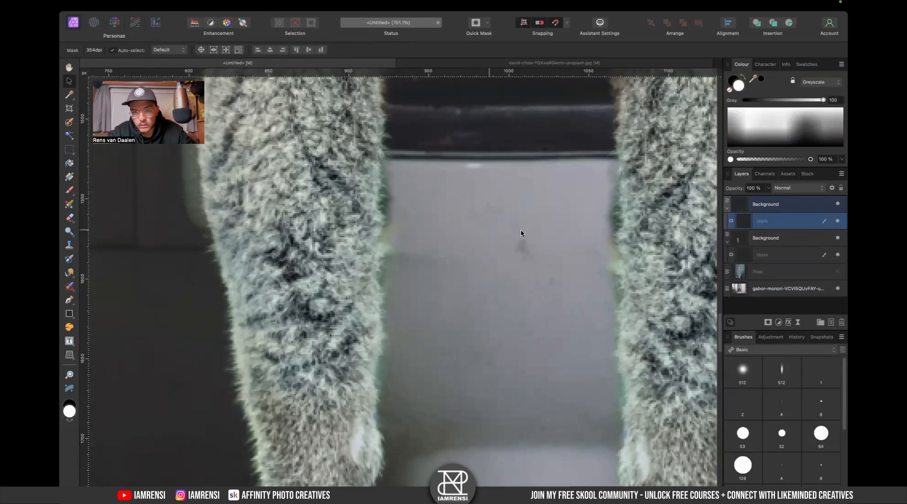
{"action": "key", "text": "super+u"}
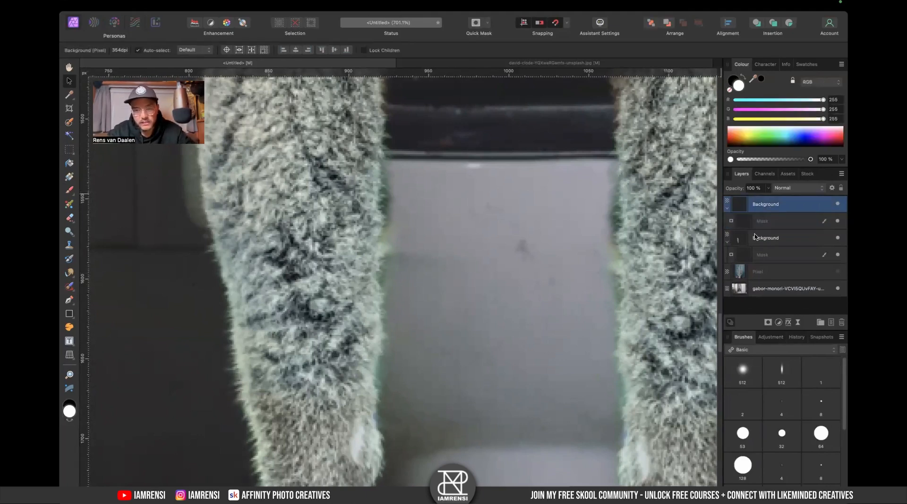
{"action": "left_click_drag", "start_coordinate": [610, 406], "coordinate": [486, 409]}
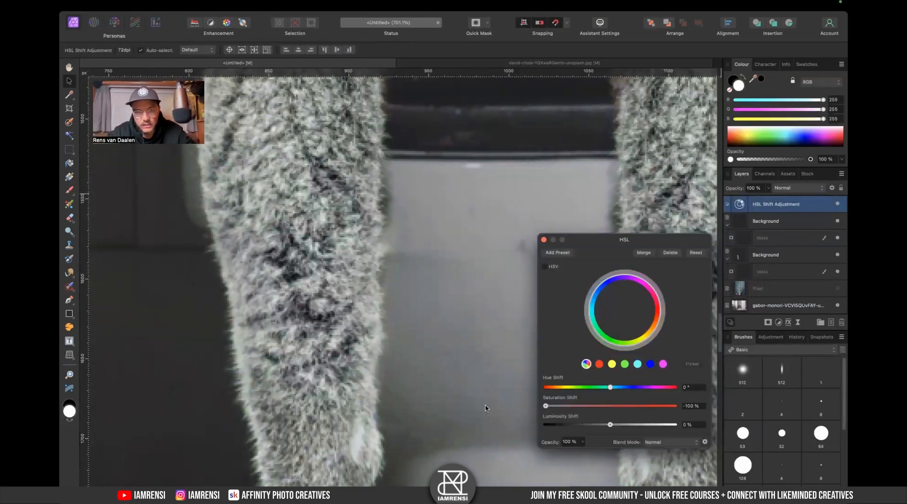
{"action": "left_click", "coordinate": [543, 239]}
{"action": "left_click_drag", "start_coordinate": [739, 204], "coordinate": [787, 221]}
- Paint on the HSL adjustment with the soft 512 Basic brush along the arm and paw edges
{"action": "scroll", "coordinate": [520, 278], "scroll_direction": "right", "scroll_amount": 10}
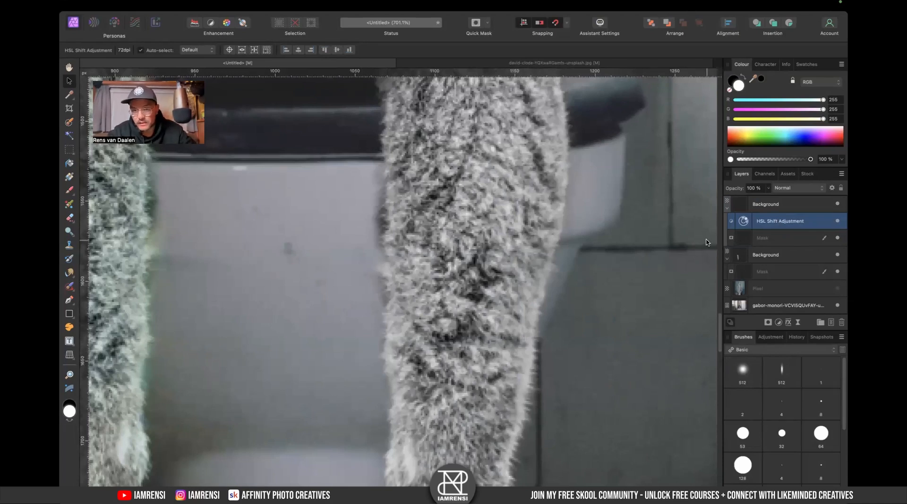
{"action": "left_click", "coordinate": [742, 372]}
{"action": "key", "text": "bracketleft"}
{"action": "key", "text": "bracketleft"}
{"action": "key", "text": "bracketleft"}
{"action": "key", "text": "bracketleft"}
{"action": "key", "text": "bracketleft"}
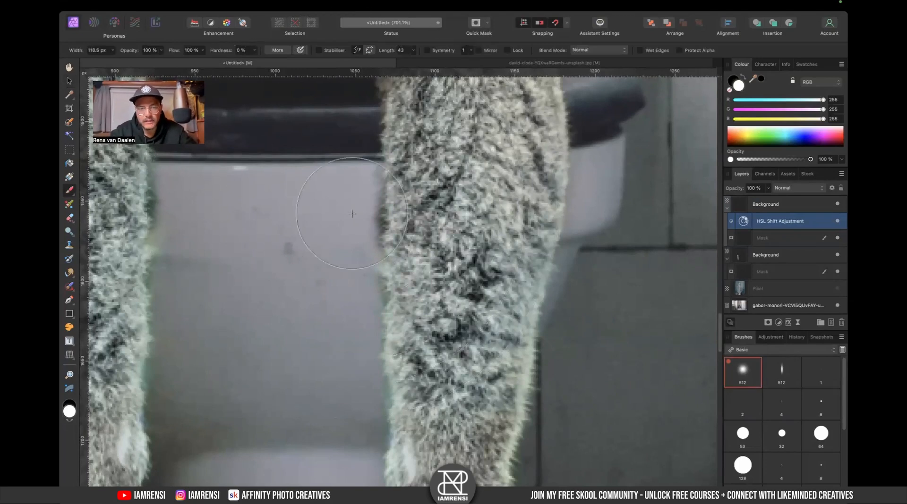
{"action": "scroll", "coordinate": [352, 214], "scroll_direction": "down", "scroll_amount": 2}
{"action": "scroll", "coordinate": [351, 214], "scroll_direction": "left", "scroll_amount": 1}
{"action": "left_click_drag", "start_coordinate": [367, 152], "coordinate": [351, 391]}
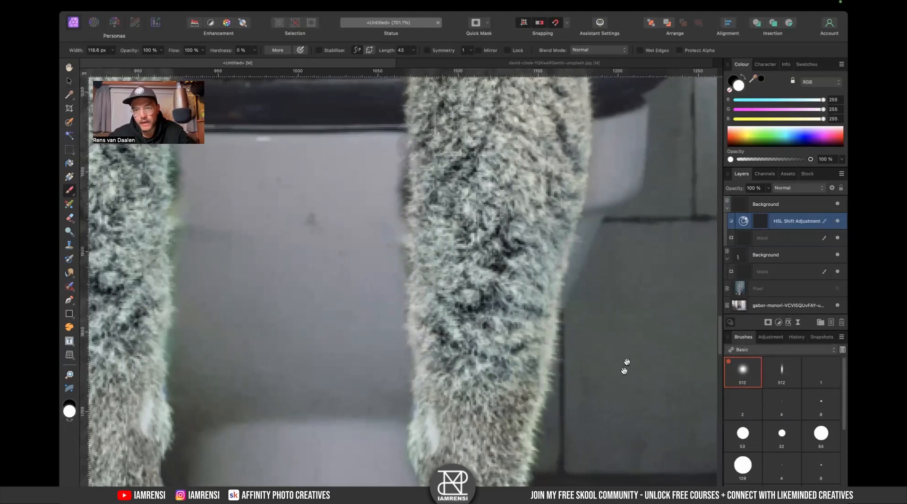
{"action": "scroll", "coordinate": [628, 340], "scroll_direction": "down", "scroll_amount": 5}
{"action": "scroll", "coordinate": [628, 340], "scroll_direction": "left", "scroll_amount": 1}
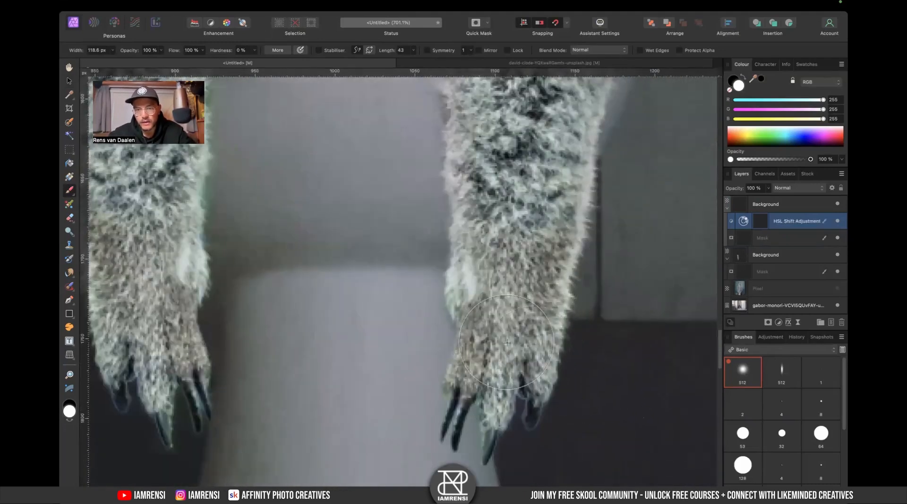
{"action": "scroll", "coordinate": [407, 350], "scroll_direction": "down", "scroll_amount": 2}
{"action": "scroll", "coordinate": [407, 350], "scroll_direction": "left", "scroll_amount": 1}
{"action": "key", "text": "bracketleft"}
{"action": "key", "text": "bracketleft"}
{"action": "key", "text": "bracketleft"}
{"action": "key", "text": "bracketleft"}
{"action": "key", "text": "bracketleft"}
{"action": "key", "text": "bracketleft"}
{"action": "left_click_drag", "start_coordinate": [482, 343], "coordinate": [488, 384]}
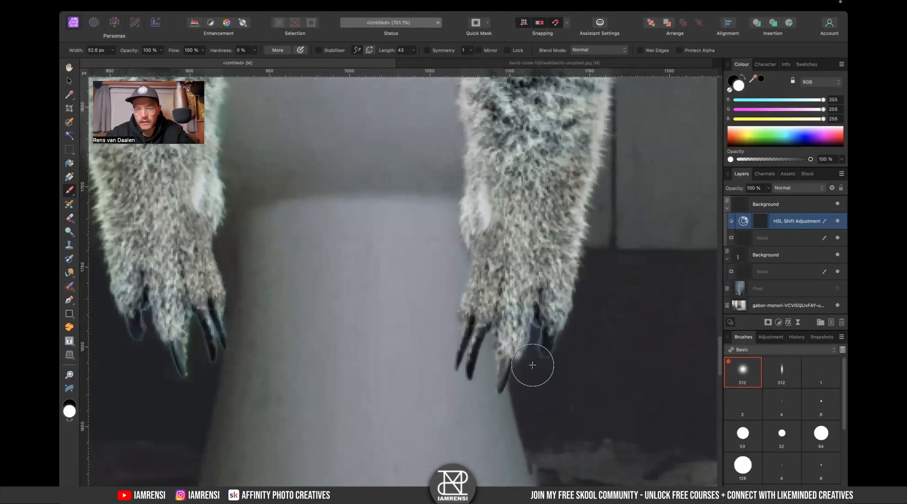
{"action": "scroll", "coordinate": [502, 415], "scroll_direction": "up", "scroll_amount": 10}
{"action": "scroll", "coordinate": [502, 414], "scroll_direction": "right", "scroll_amount": 1}
{"action": "scroll", "coordinate": [502, 414], "scroll_direction": "up", "scroll_amount": 4}
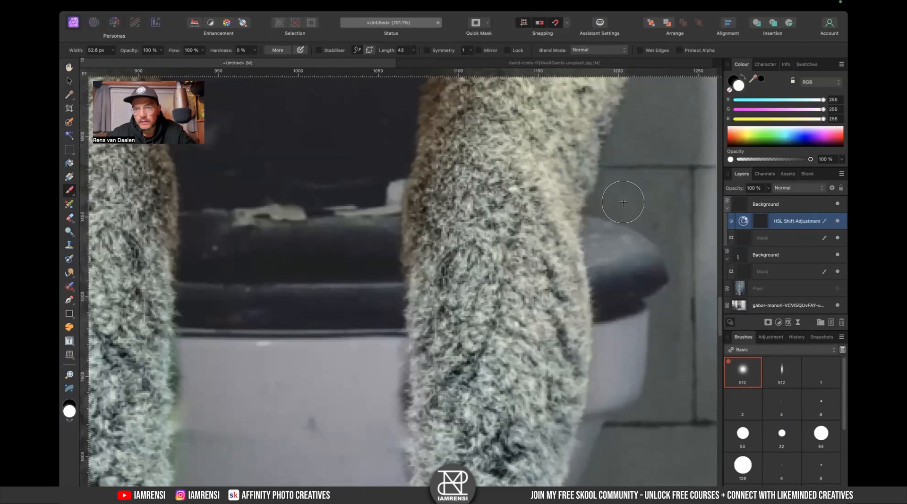
- Delete the lower original arm layer
{"action": "key", "text": "super+0"}
{"action": "key", "text": "super+1"}
{"action": "key", "text": "super+2"}
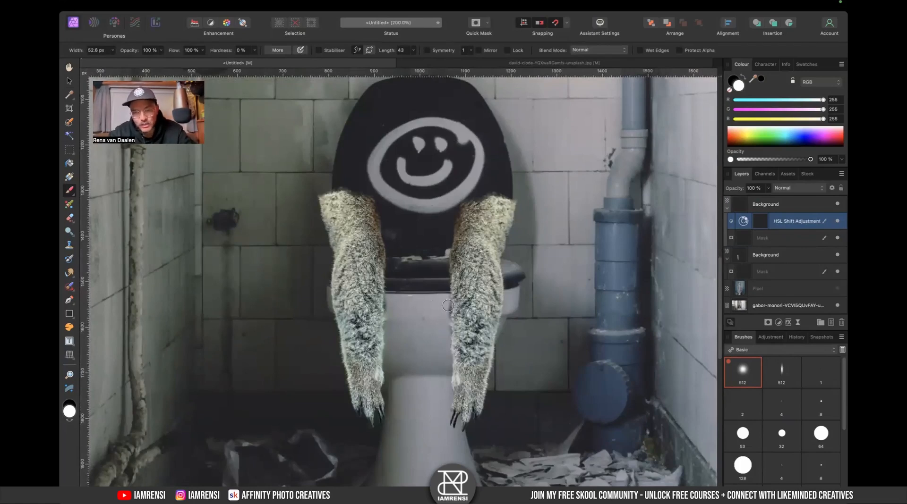
{"action": "key", "text": "v"}
{"action": "left_click", "coordinate": [729, 255]}
{"action": "key", "text": "Delete"}
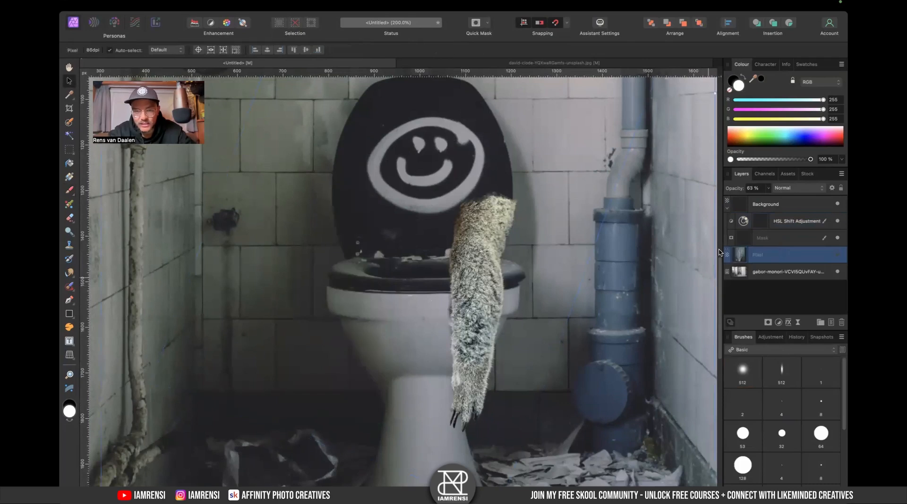
- Duplicate the desaturated arm, flip the copy horizontally, and position it on the toilet's other side
{"action": "left_click", "coordinate": [786, 210]}
{"action": "right_click", "coordinate": [522, 297]}
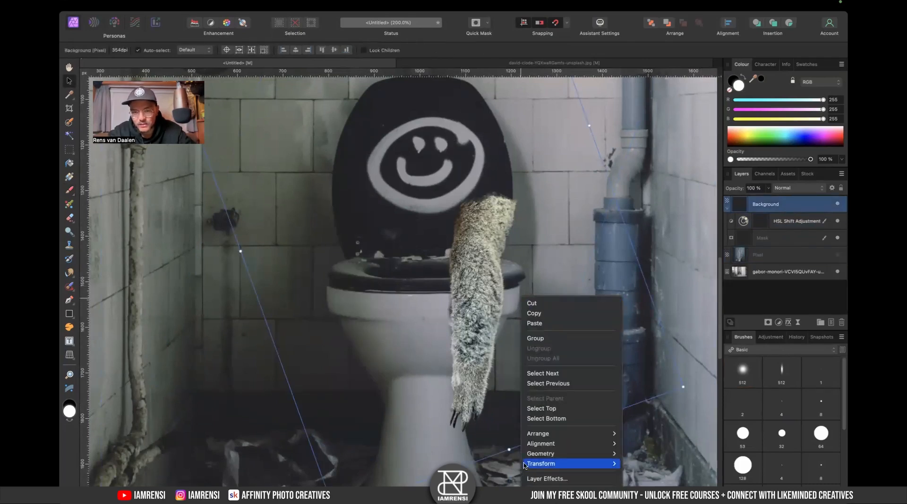
{"action": "left_click", "coordinate": [805, 202]}
{"action": "key", "text": "super+j"}
{"action": "left_click_drag", "start_coordinate": [512, 272], "coordinate": [501, 272]}
{"action": "right_click", "coordinate": [501, 273]}
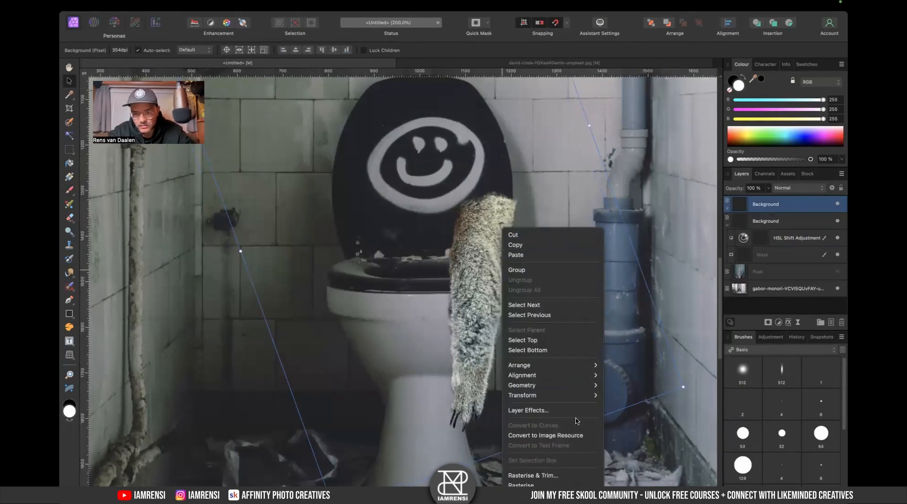
{"action": "mouse_move", "coordinate": [590, 396]}
{"action": "left_click", "coordinate": [624, 421]}
{"action": "left_click_drag", "start_coordinate": [505, 353], "coordinate": [515, 343]}
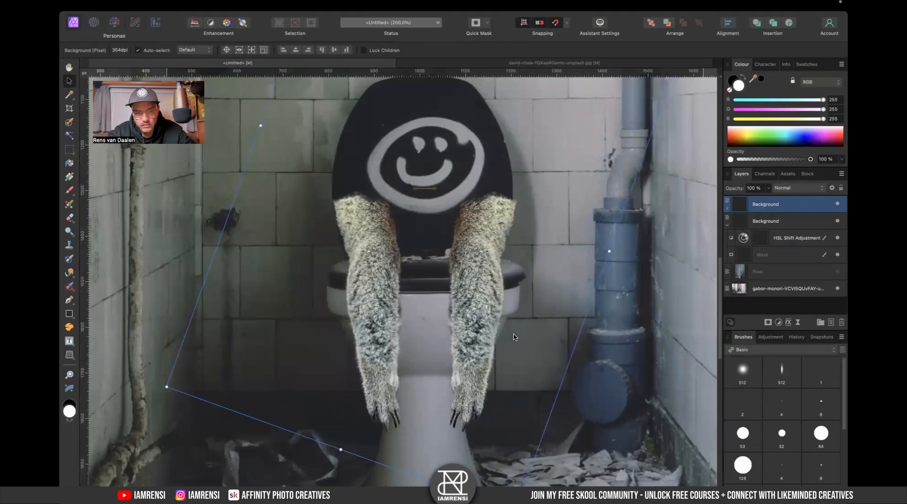
- Nest the HSL adjustment into the top arm layer and view the whole composition
{"action": "left_click", "coordinate": [726, 224]}
{"action": "left_click_drag", "start_coordinate": [785, 244], "coordinate": [808, 199]}
{"action": "key", "text": "super+0"}
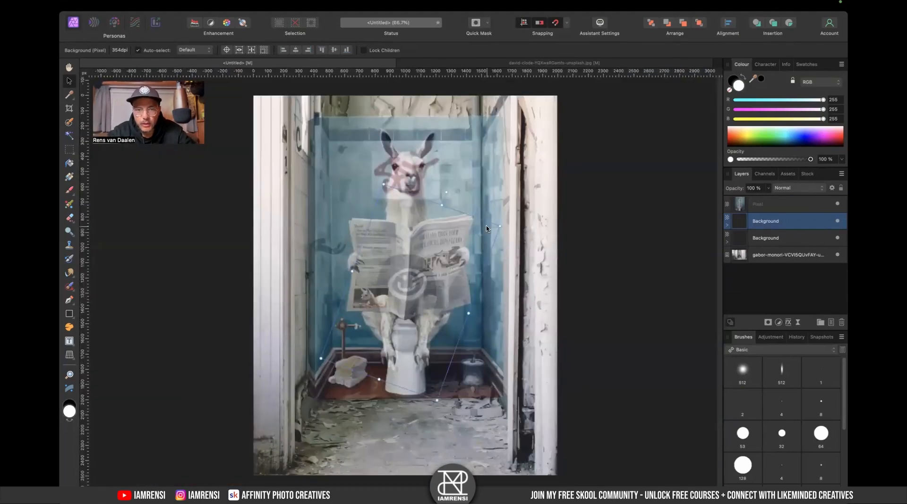
- Switch to the browser and search Unsplash for newspaper photos
{"action": "key", "text": "ctrl+Right"}
{"action": "double_click", "coordinate": [373, 59]}
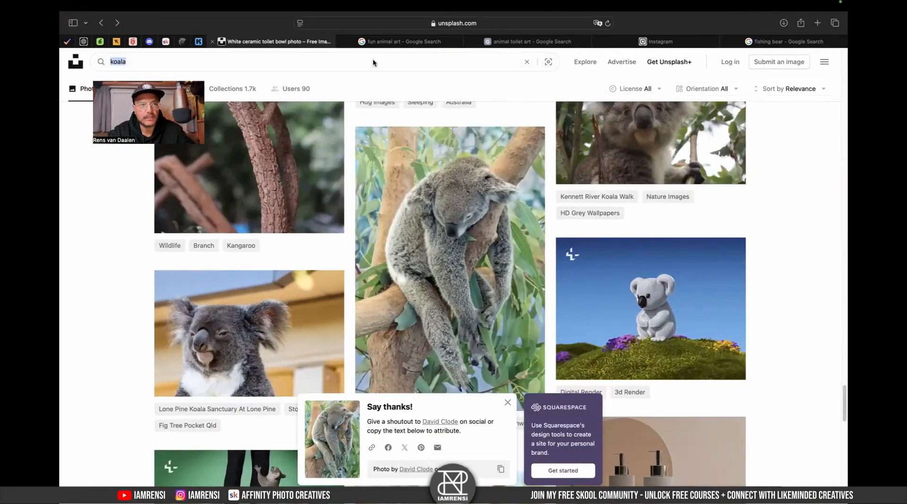
{"action": "type", "text": "ne"}
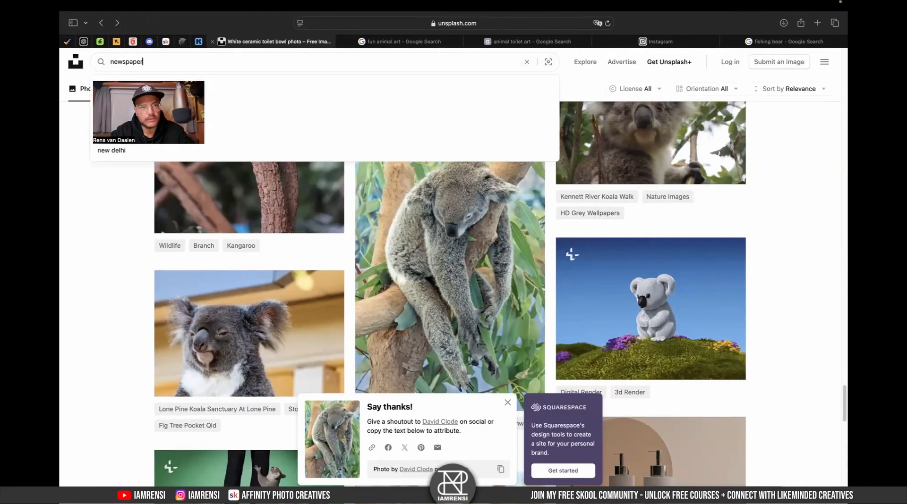
{"action": "type", "text": "wspaper"}
{"action": "key", "text": "Return"}
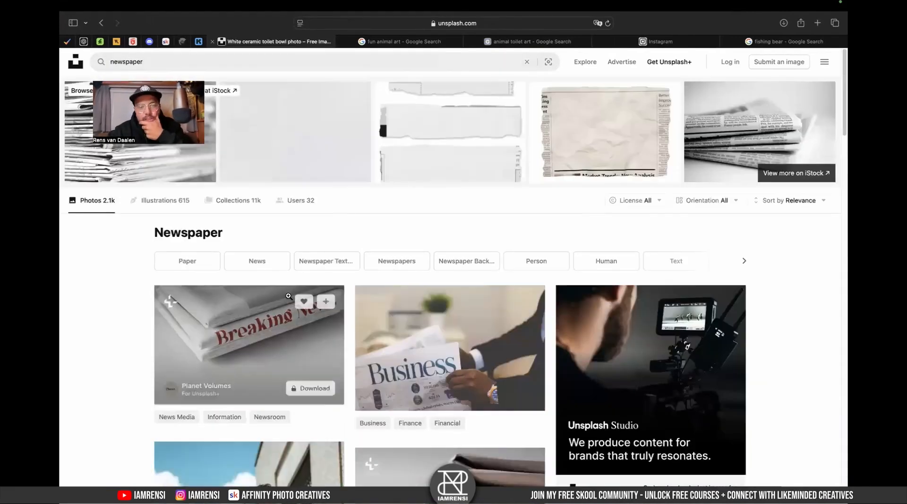
{"action": "scroll", "coordinate": [288, 296], "scroll_direction": "down", "scroll_amount": 10}
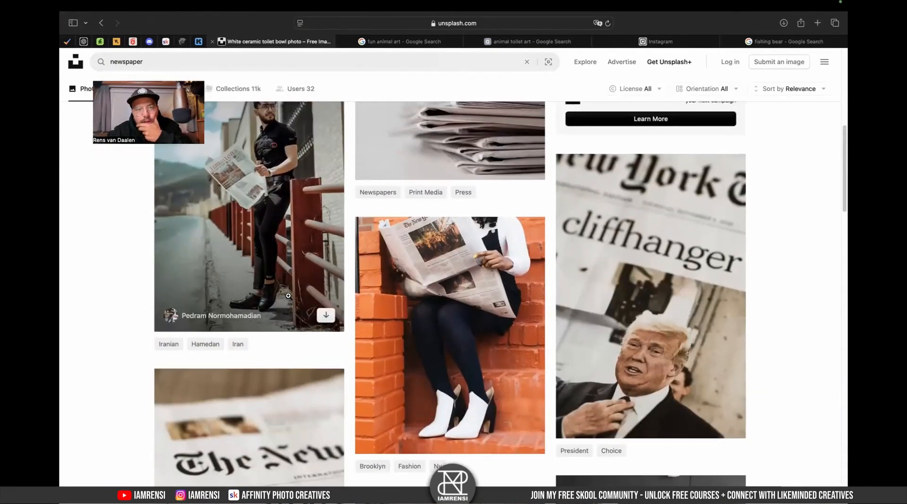
- Search Envato Elements photos for newspaper and browse the results
{"action": "left_click", "coordinate": [100, 41]}
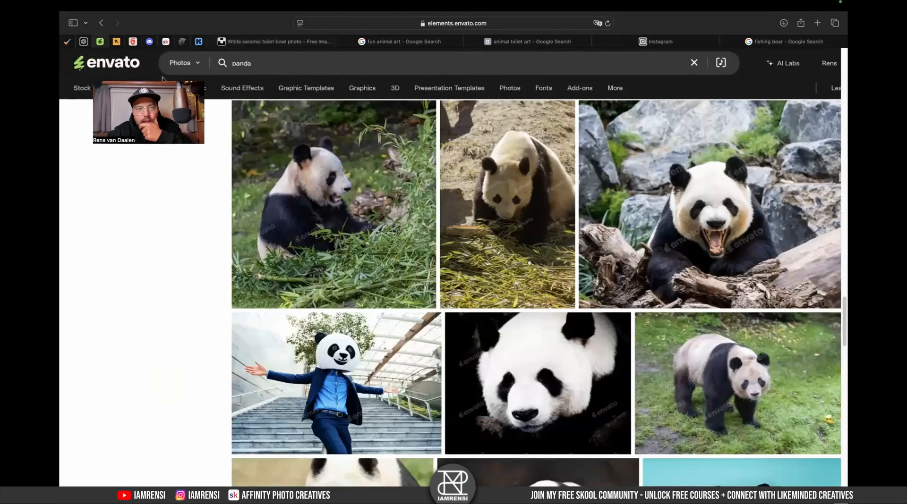
{"action": "mouse_move", "coordinate": [369, 1]}
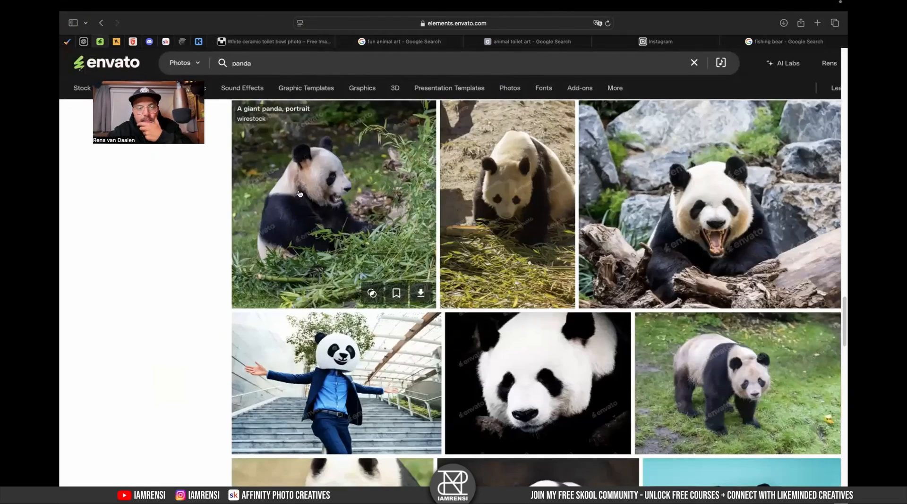
{"action": "scroll", "coordinate": [276, 227], "scroll_direction": "up", "scroll_amount": 10}
{"action": "scroll", "coordinate": [276, 227], "scroll_direction": "up", "scroll_amount": 5}
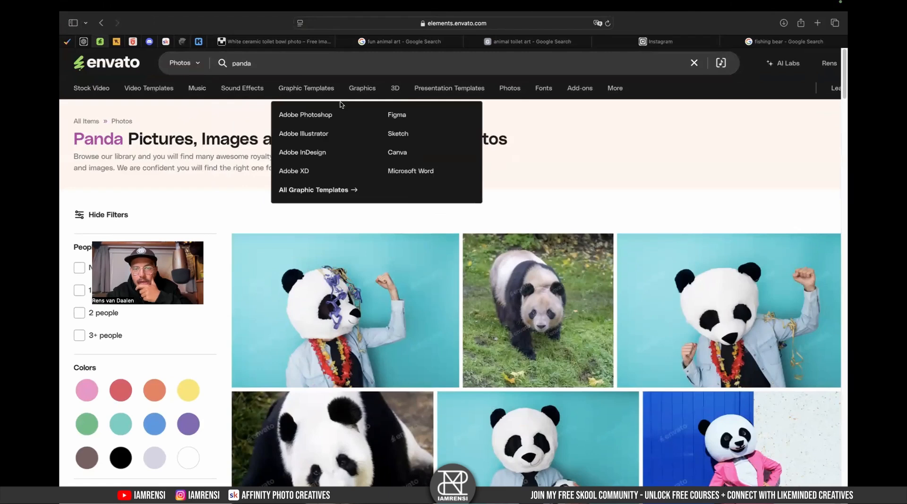
{"action": "left_click", "coordinate": [429, 71]}
{"action": "key", "text": "super+a"}
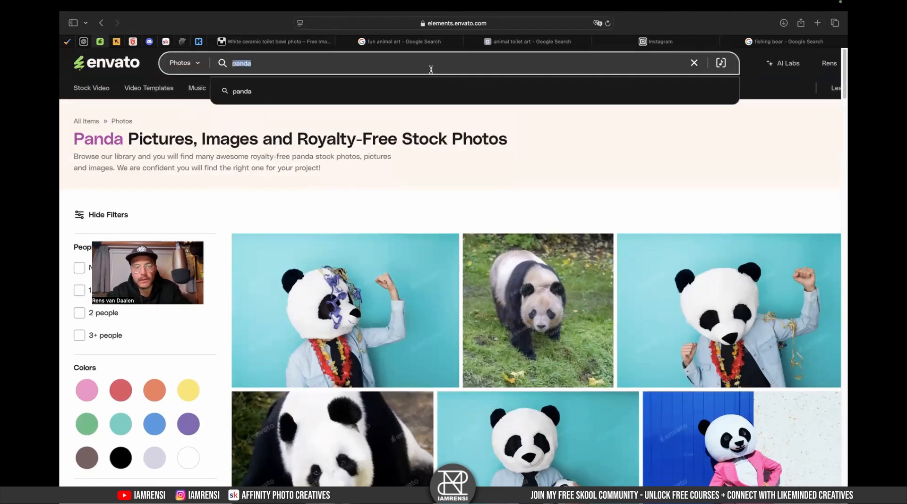
{"action": "type", "text": "mew"}
{"action": "type", "text": "spa"}
{"action": "key", "text": "BackSpace"}
{"action": "key", "text": "BackSpace"}
{"action": "key", "text": "BackSpace"}
{"action": "key", "text": "BackSpace"}
{"action": "type", "text": "newspaper"}
{"action": "key", "text": "Return"}
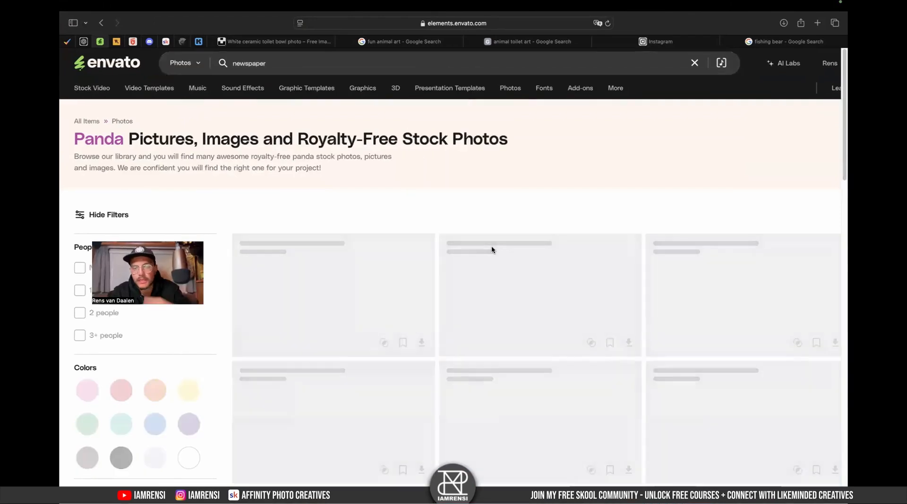
{"action": "scroll", "coordinate": [398, 267], "scroll_direction": "down", "scroll_amount": 1}
{"action": "scroll", "coordinate": [398, 267], "scroll_direction": "down", "scroll_amount": 6}
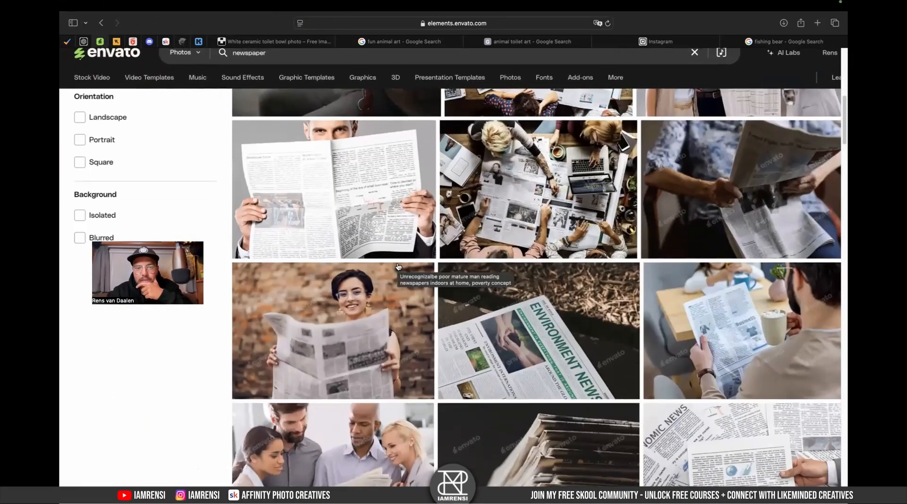
- Browse the Unsplash newspaper results
{"action": "left_click", "coordinate": [279, 42]}
{"action": "scroll", "coordinate": [388, 304], "scroll_direction": "down", "scroll_amount": 12}
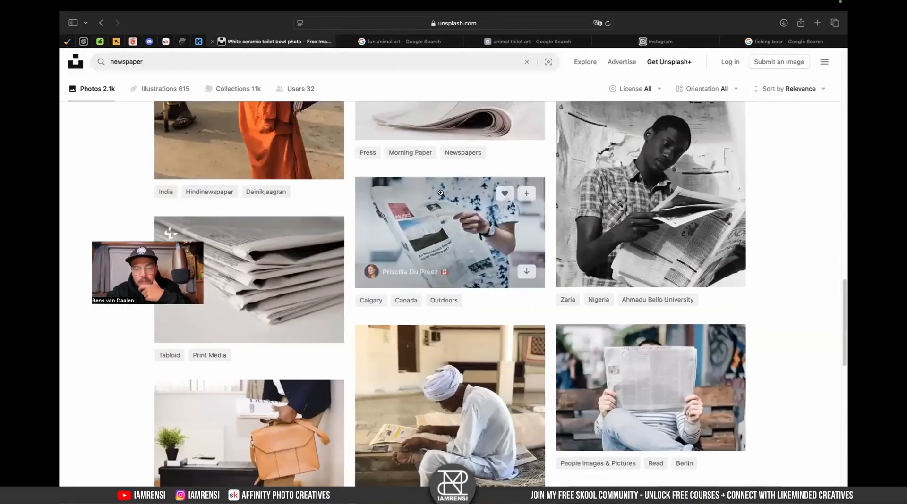
{"action": "scroll", "coordinate": [415, 283], "scroll_direction": "down", "scroll_amount": 2}
{"action": "scroll", "coordinate": [429, 352], "scroll_direction": "down", "scroll_amount": 5}
{"action": "scroll", "coordinate": [430, 354], "scroll_direction": "up", "scroll_amount": 6}
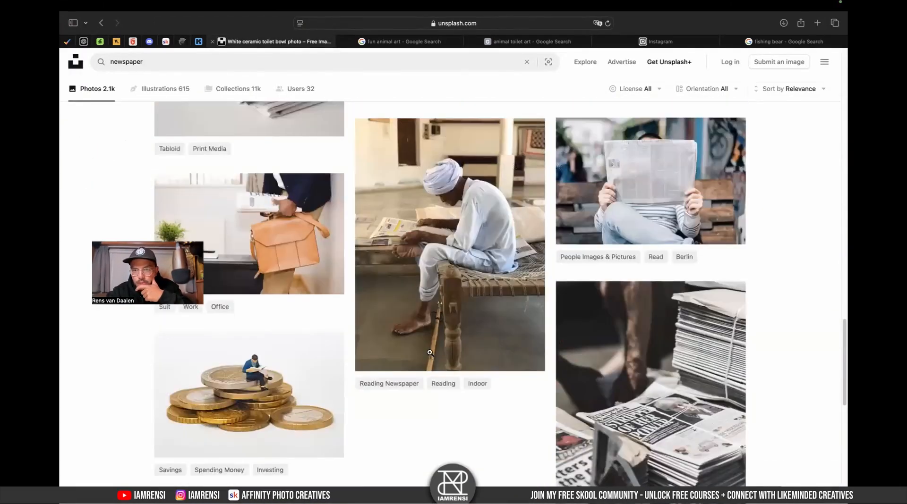
- Keep browsing deeper into the Unsplash newspaper results for a suitable photo
{"action": "scroll", "coordinate": [689, 217], "scroll_direction": "down", "scroll_amount": 1}
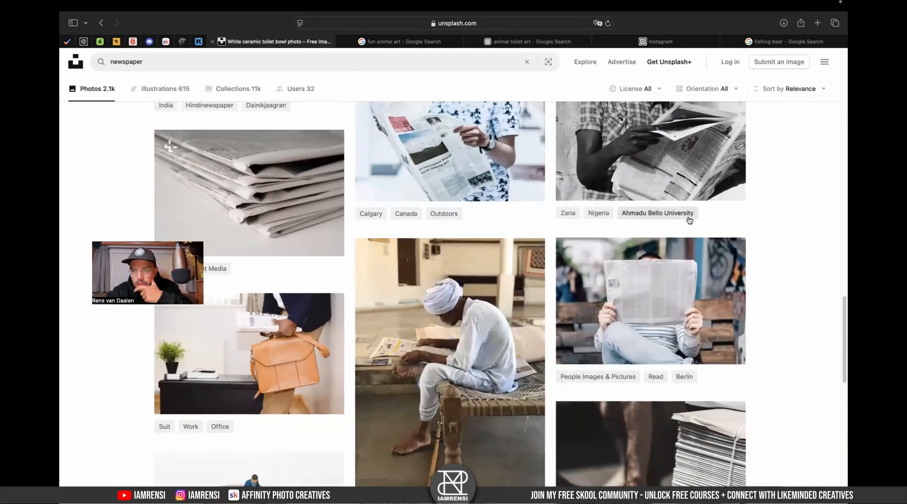
{"action": "scroll", "coordinate": [566, 330], "scroll_direction": "down", "scroll_amount": 6}
{"action": "left_click", "coordinate": [452, 435]}
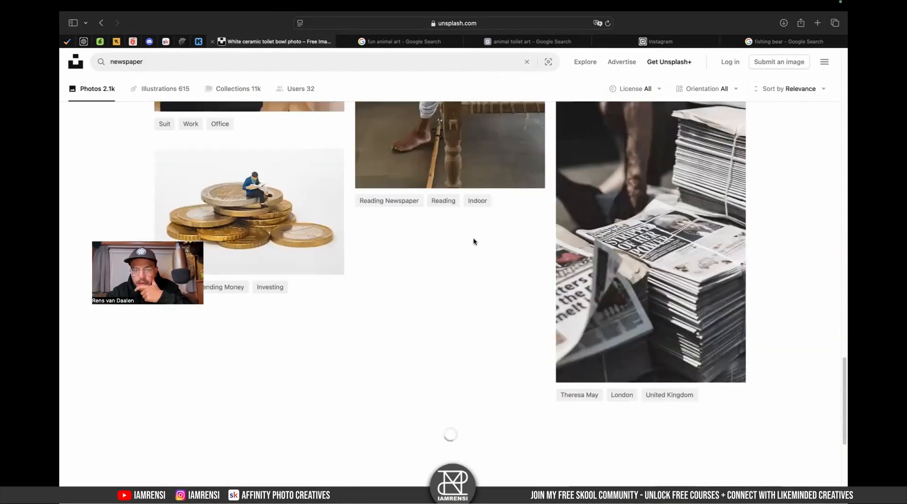
{"action": "scroll", "coordinate": [431, 356], "scroll_direction": "down", "scroll_amount": 5}
{"action": "scroll", "coordinate": [431, 357], "scroll_direction": "down", "scroll_amount": 10}
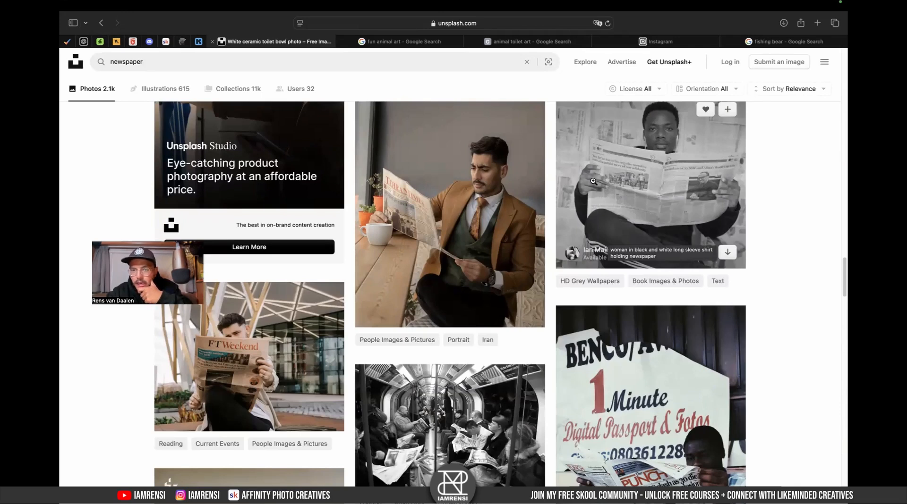
{"action": "scroll", "coordinate": [593, 181], "scroll_direction": "down", "scroll_amount": 1}
{"action": "scroll", "coordinate": [593, 181], "scroll_direction": "down", "scroll_amount": 10}
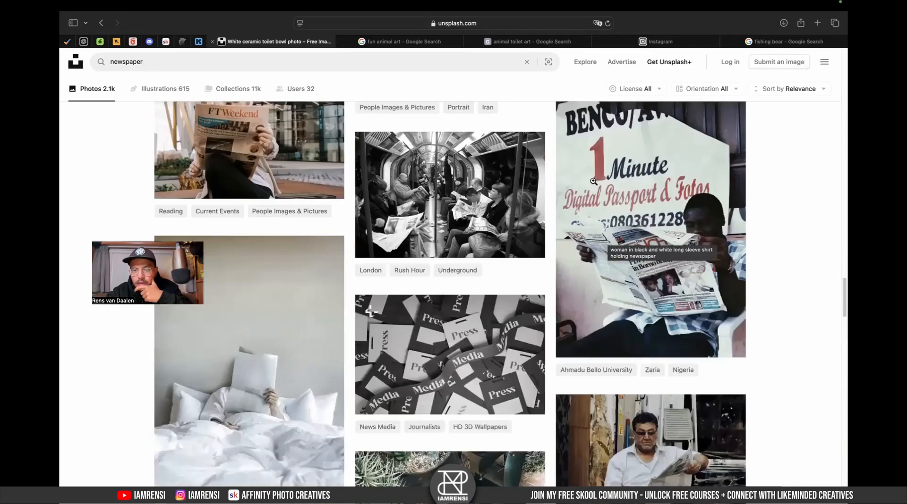
{"action": "scroll", "coordinate": [593, 181], "scroll_direction": "down", "scroll_amount": 12}
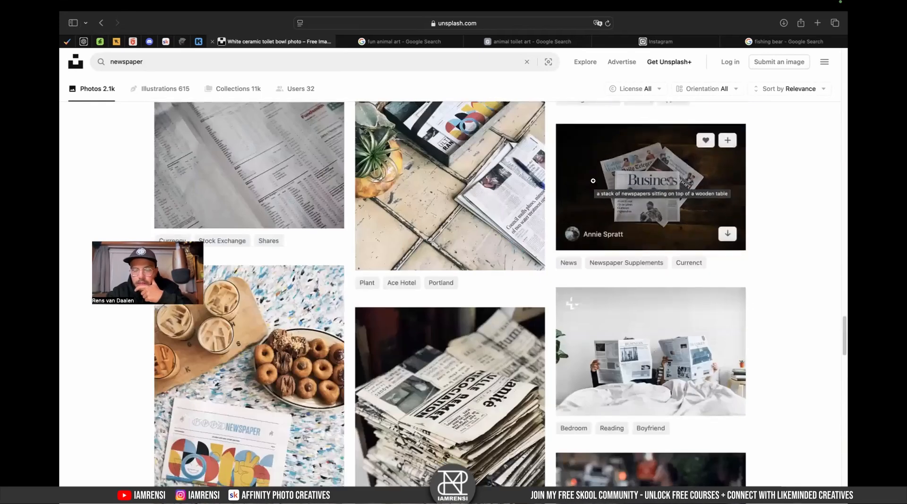
{"action": "scroll", "coordinate": [593, 180], "scroll_direction": "down", "scroll_amount": 10}
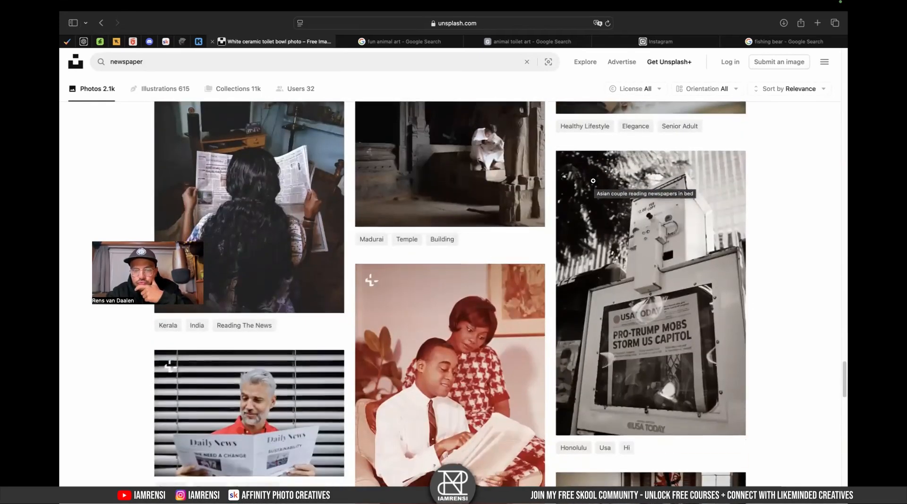
{"action": "scroll", "coordinate": [593, 181], "scroll_direction": "down", "scroll_amount": 10}
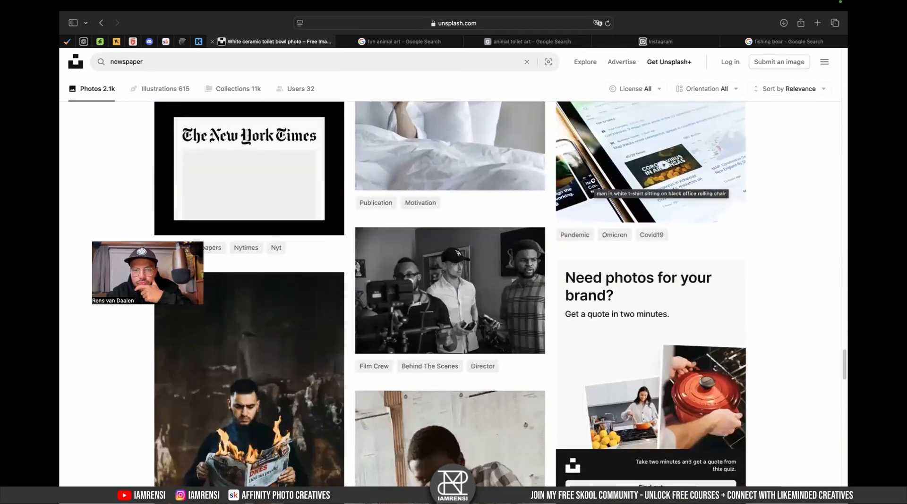
{"action": "scroll", "coordinate": [508, 327], "scroll_direction": "down", "scroll_amount": 10}
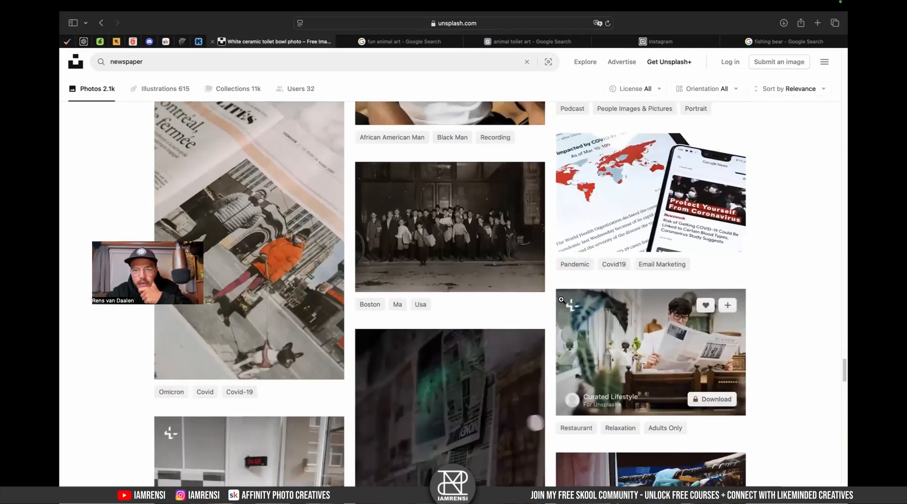
{"action": "scroll", "coordinate": [551, 304], "scroll_direction": "down", "scroll_amount": 10}
{"action": "scroll", "coordinate": [550, 307], "scroll_direction": "down", "scroll_amount": 3}
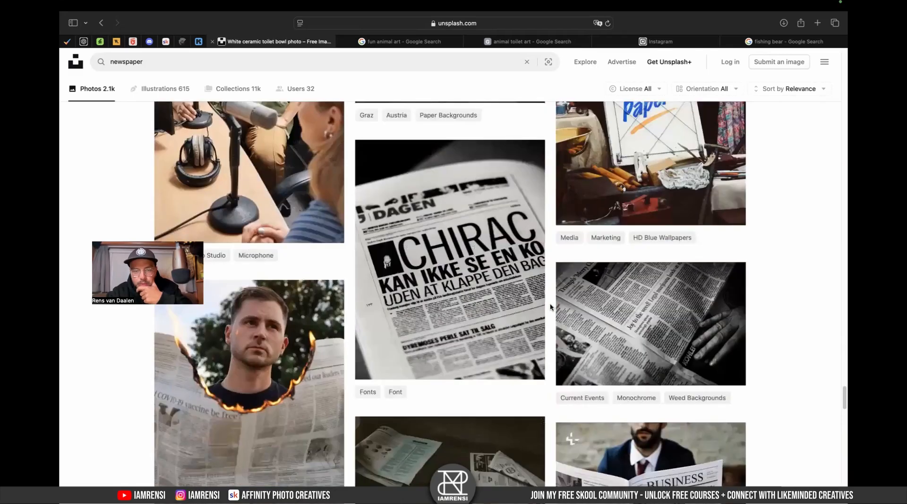
{"action": "scroll", "coordinate": [547, 286], "scroll_direction": "down", "scroll_amount": 4}
{"action": "scroll", "coordinate": [547, 287], "scroll_direction": "down", "scroll_amount": 4}
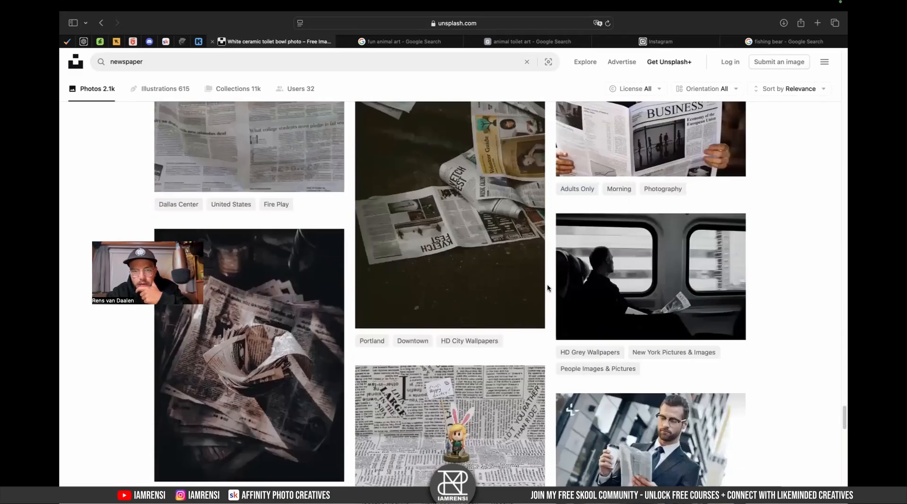
{"action": "scroll", "coordinate": [516, 318], "scroll_direction": "down", "scroll_amount": 10}
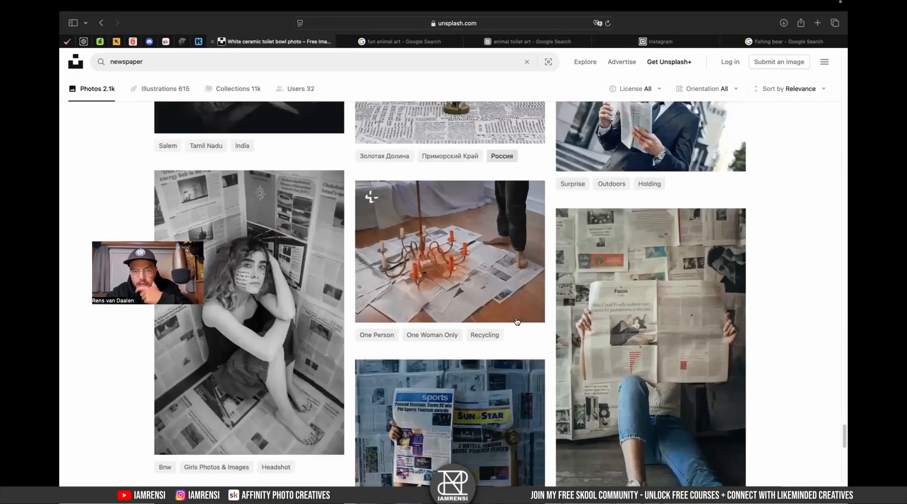
{"action": "scroll", "coordinate": [516, 318], "scroll_direction": "down", "scroll_amount": 1}
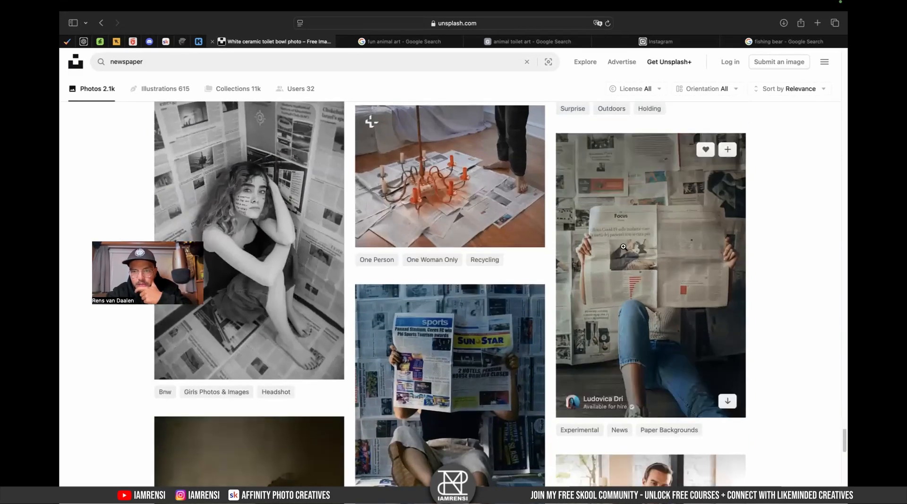
- Open the photo of a person holding an open newspaper in front of a newspaper-covered wall and zoom in to inspect it
{"action": "left_click", "coordinate": [623, 247]}
{"action": "left_click", "coordinate": [439, 247]}
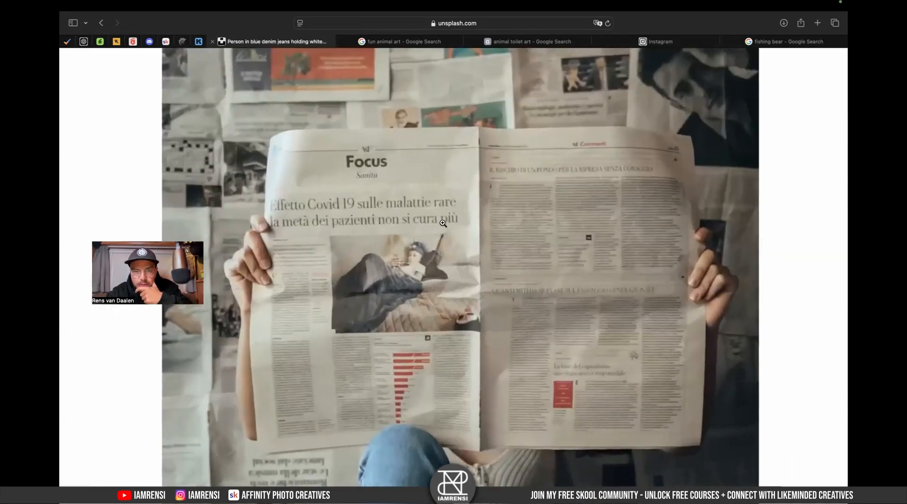
{"action": "left_click", "coordinate": [442, 223]}
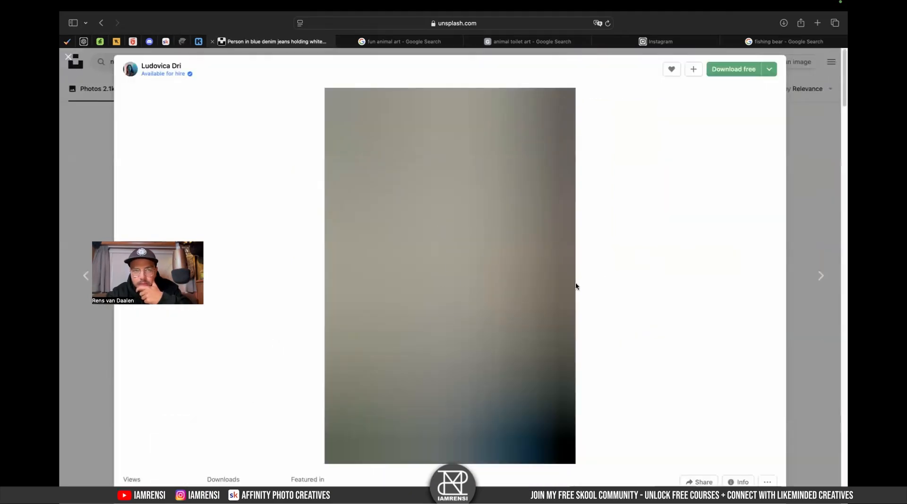
{"action": "scroll", "coordinate": [841, 217], "scroll_direction": "down", "scroll_amount": 10}
{"action": "scroll", "coordinate": [841, 217], "scroll_direction": "up", "scroll_amount": 10}
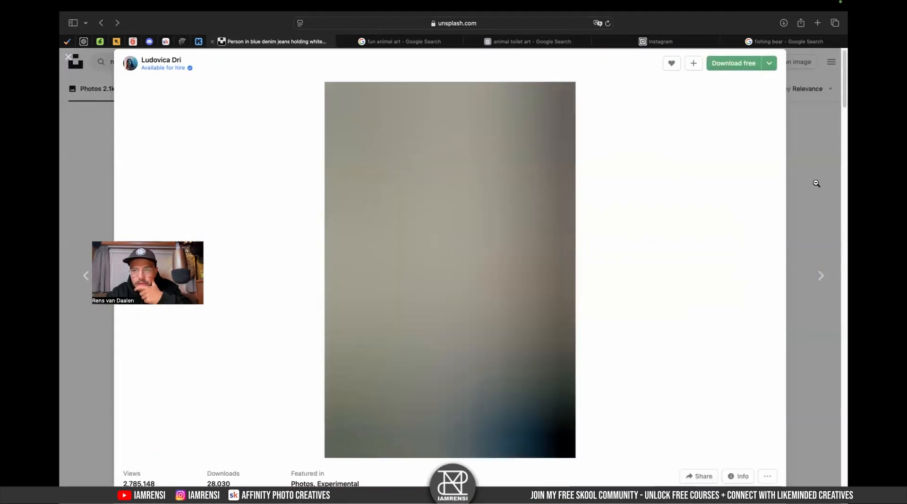
{"action": "left_click", "coordinate": [816, 184]}
{"action": "left_click", "coordinate": [613, 298]}
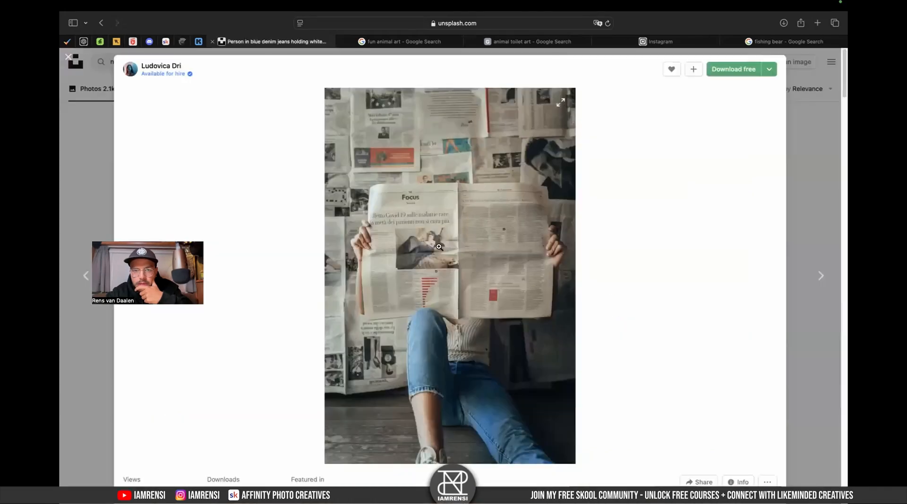
{"action": "left_click", "coordinate": [489, 253]}
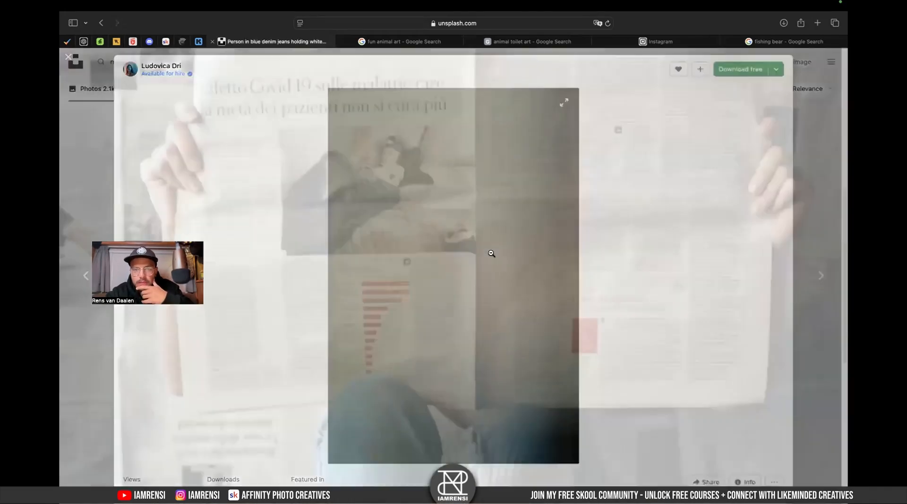
{"action": "left_click", "coordinate": [438, 220]}
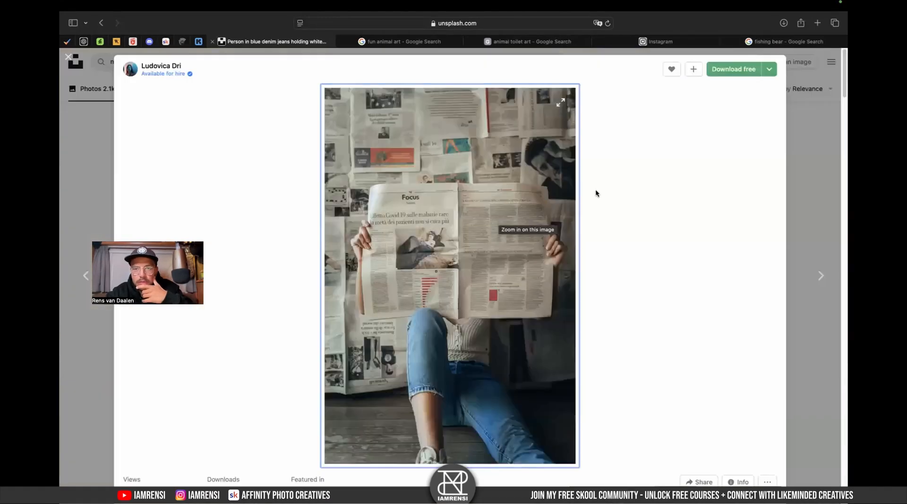
- Download the newspaper-wall photo in Large size (2400 x 3600) and close its preview
{"action": "left_click", "coordinate": [768, 70]}
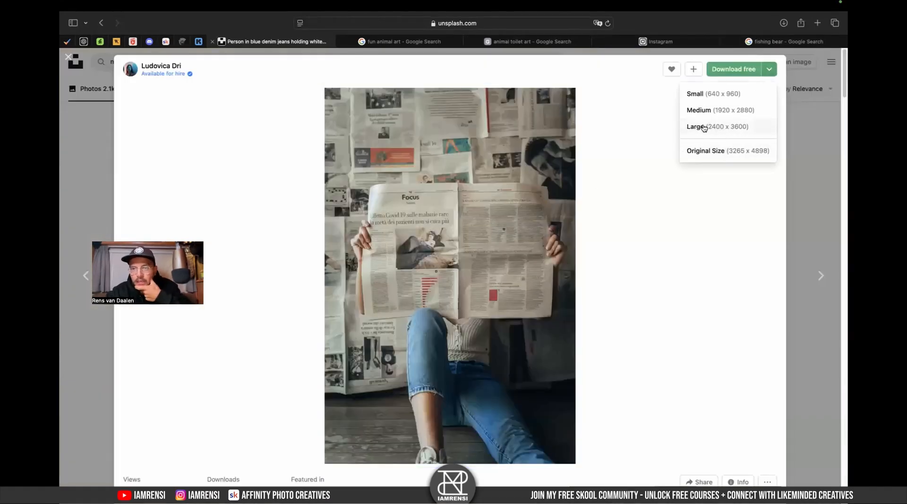
{"action": "left_click", "coordinate": [731, 127]}
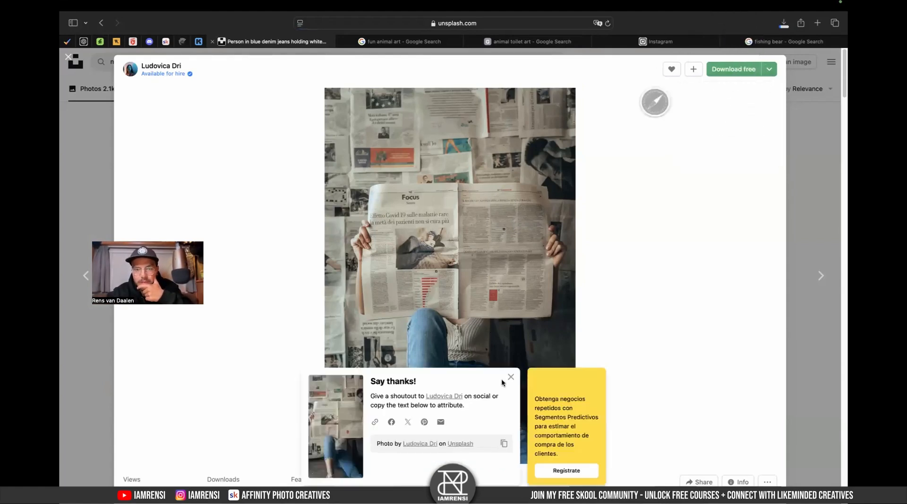
{"action": "left_click", "coordinate": [791, 300]}
- Continue scrolling through the newspaper results to compare more photos
{"action": "scroll", "coordinate": [540, 334], "scroll_direction": "down", "scroll_amount": 5}
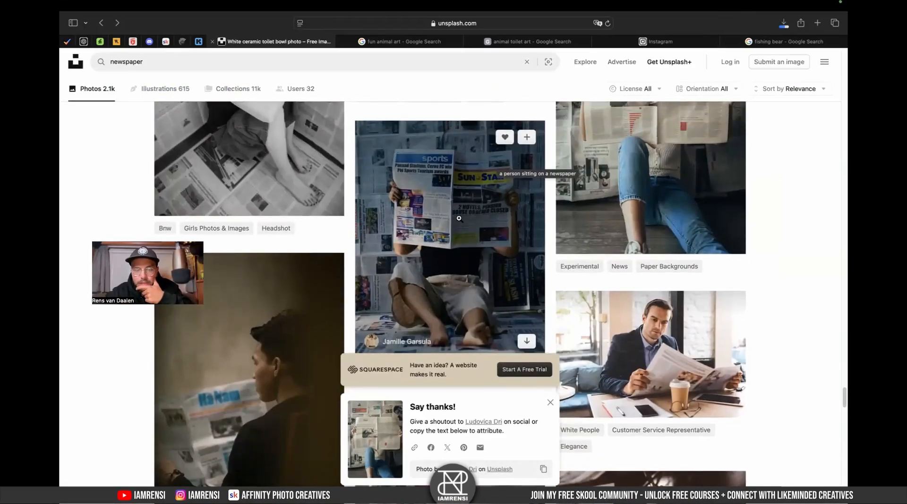
{"action": "scroll", "coordinate": [458, 218], "scroll_direction": "down", "scroll_amount": 15}
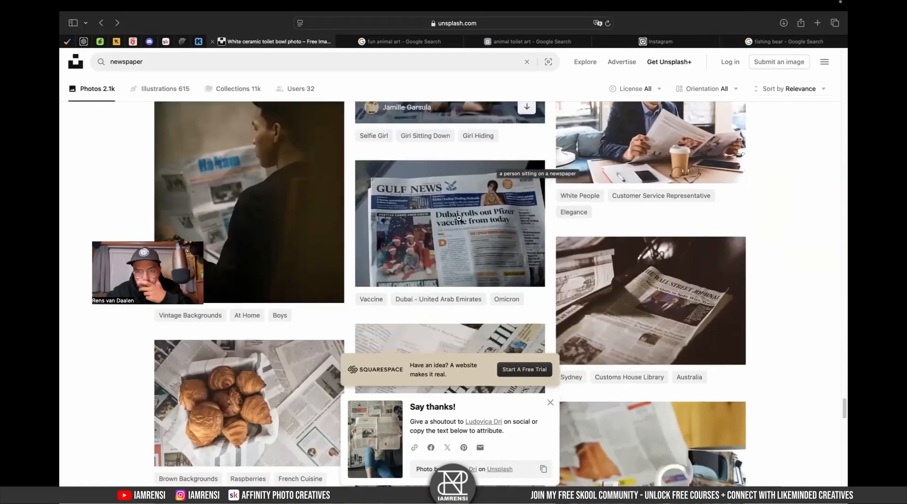
{"action": "scroll", "coordinate": [459, 218], "scroll_direction": "down", "scroll_amount": 10}
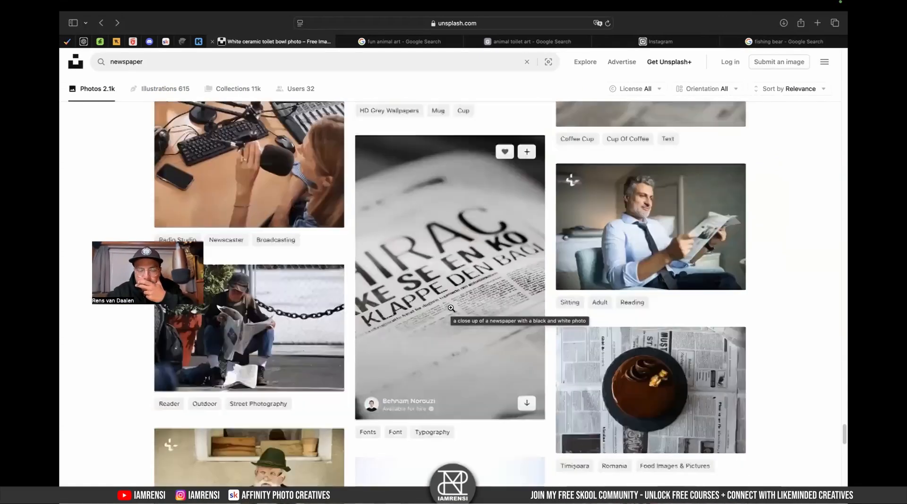
{"action": "scroll", "coordinate": [451, 308], "scroll_direction": "down", "scroll_amount": 10}
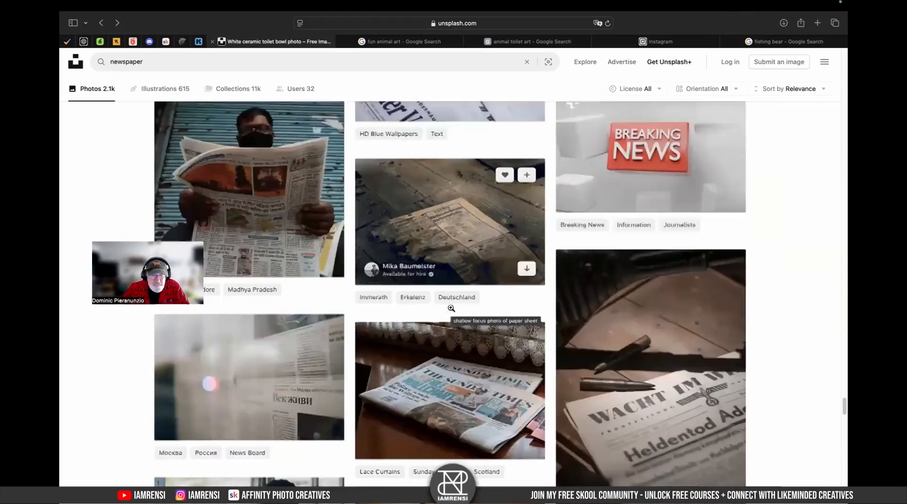
{"action": "scroll", "coordinate": [451, 307], "scroll_direction": "down", "scroll_amount": 10}
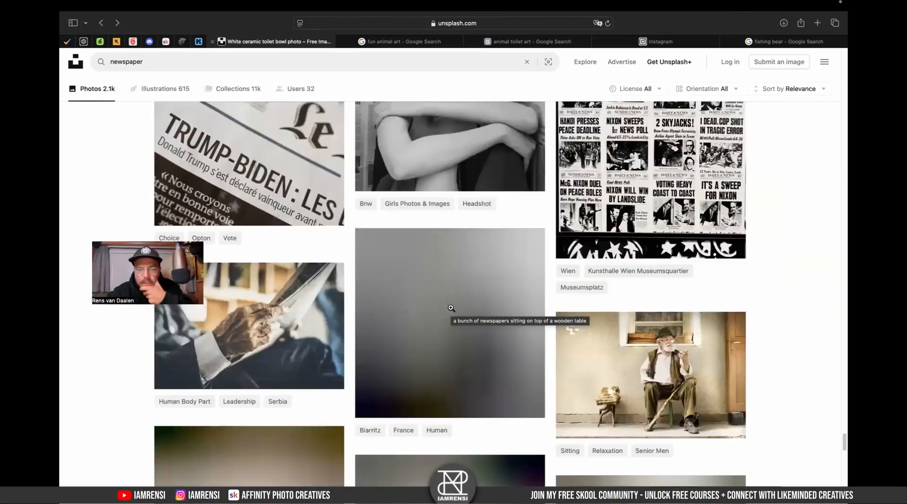
{"action": "scroll", "coordinate": [450, 308], "scroll_direction": "down", "scroll_amount": 10}
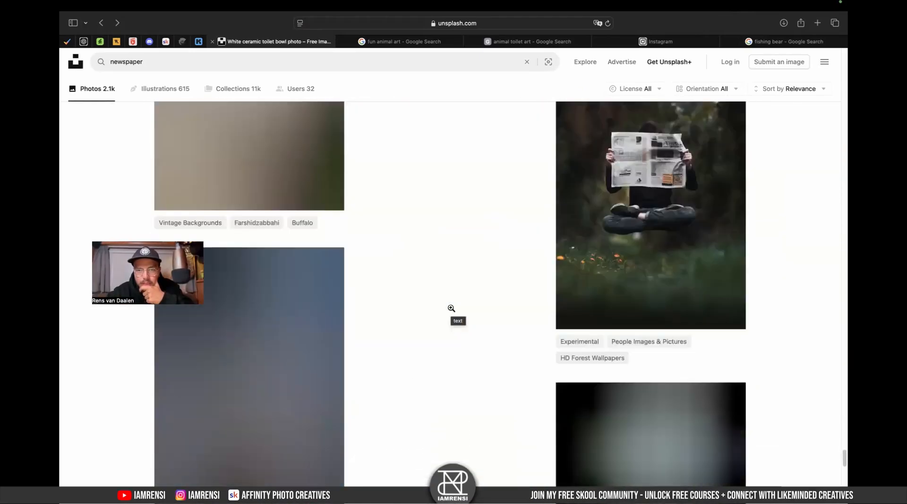
{"action": "scroll", "coordinate": [685, 195], "scroll_direction": "up", "scroll_amount": 3}
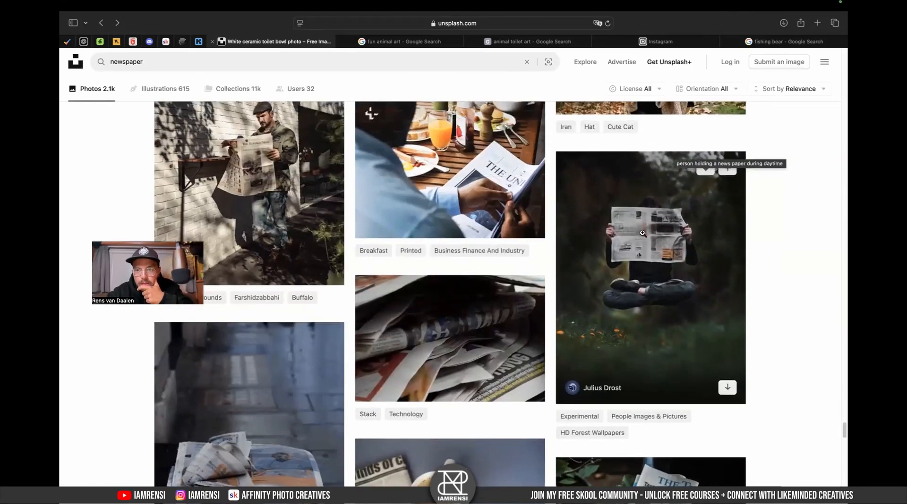
- Open the photo of a floating person holding a newspaper in a forest, download it in Large size, and close it
{"action": "left_click", "coordinate": [632, 240]}
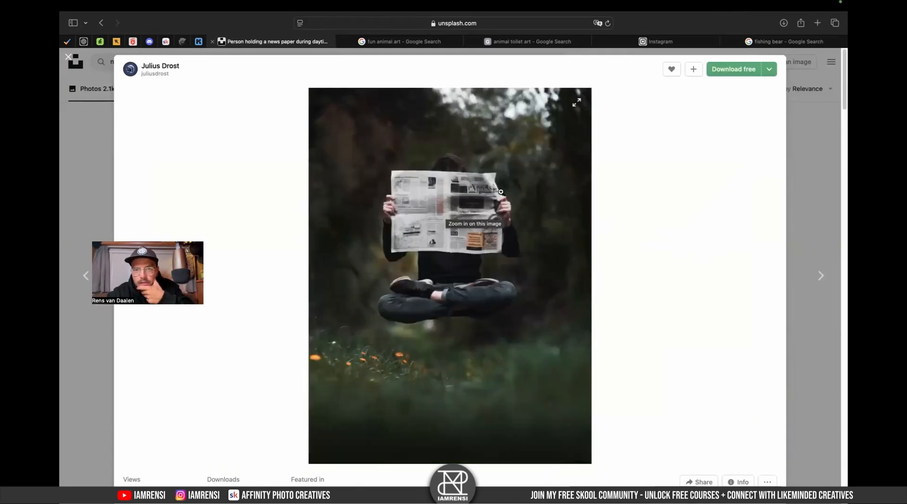
{"action": "left_click", "coordinate": [769, 70]}
{"action": "left_click", "coordinate": [746, 125]}
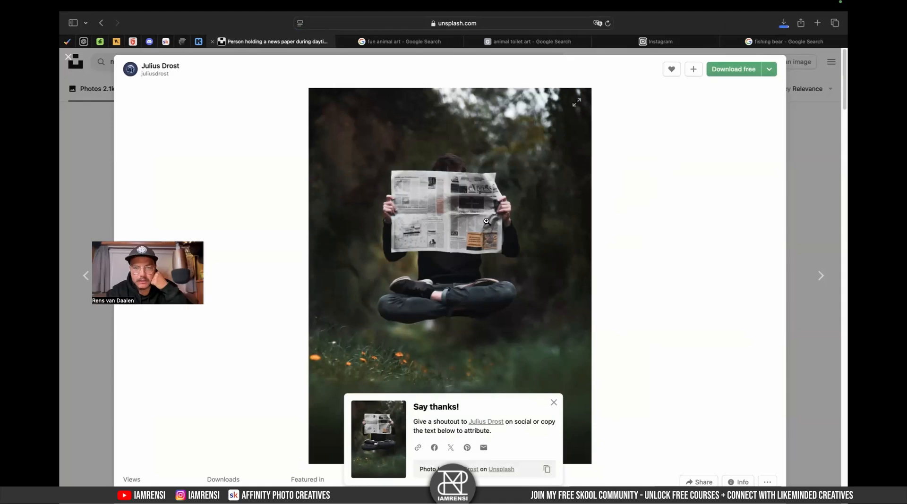
{"action": "left_click", "coordinate": [826, 171]}
{"action": "scroll", "coordinate": [317, 386], "scroll_direction": "down", "scroll_amount": 10}
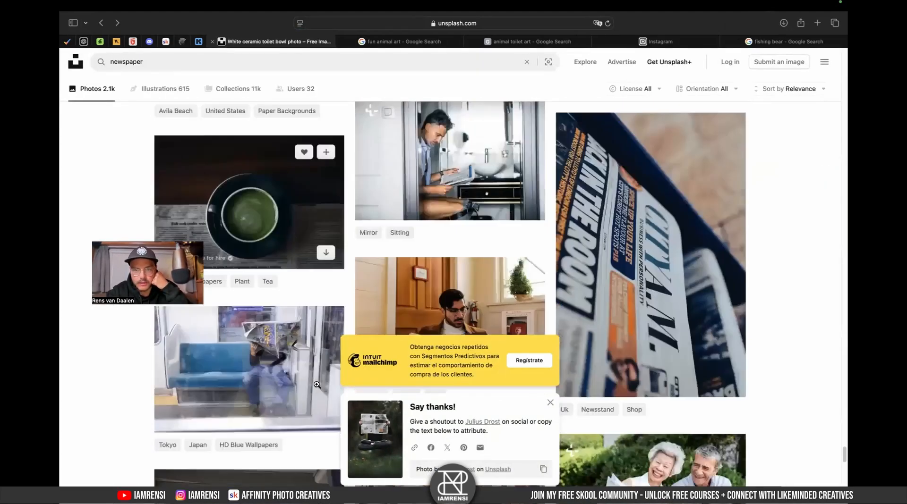
- Switch to Finder and preview the downloaded newspaper photos in the Downloads folder
{"action": "key", "text": "ctrl+Left"}
{"action": "key", "text": "ctrl+Left"}
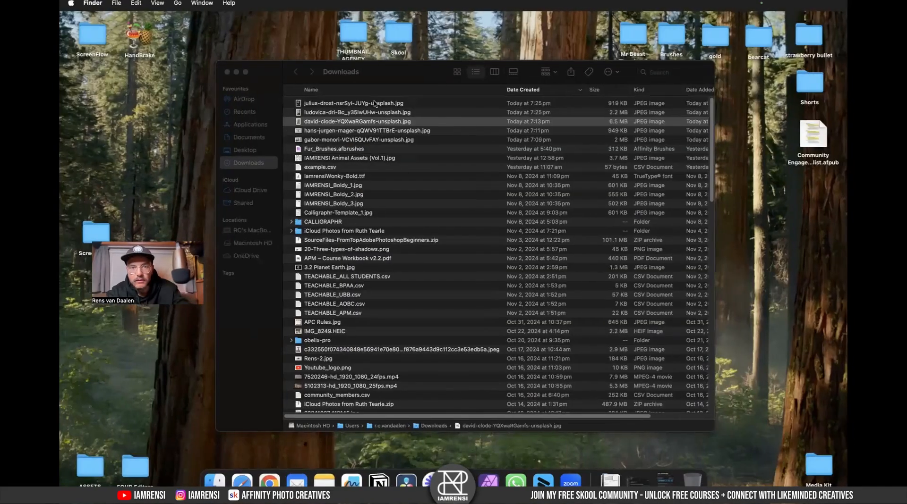
{"action": "left_click", "coordinate": [374, 103]}
{"action": "key", "text": "space"}
{"action": "key", "text": "c"}
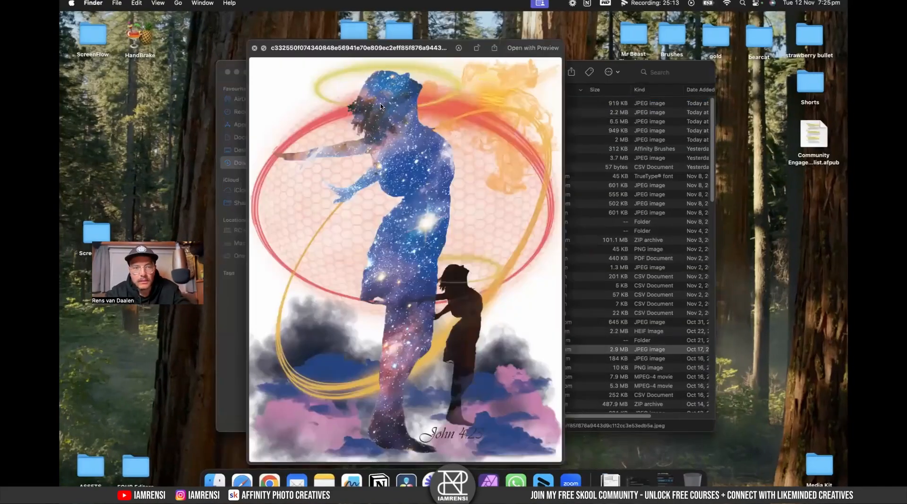
{"action": "key", "text": "Down"}
{"action": "left_click", "coordinate": [398, 104]}
{"action": "key", "text": "space"}
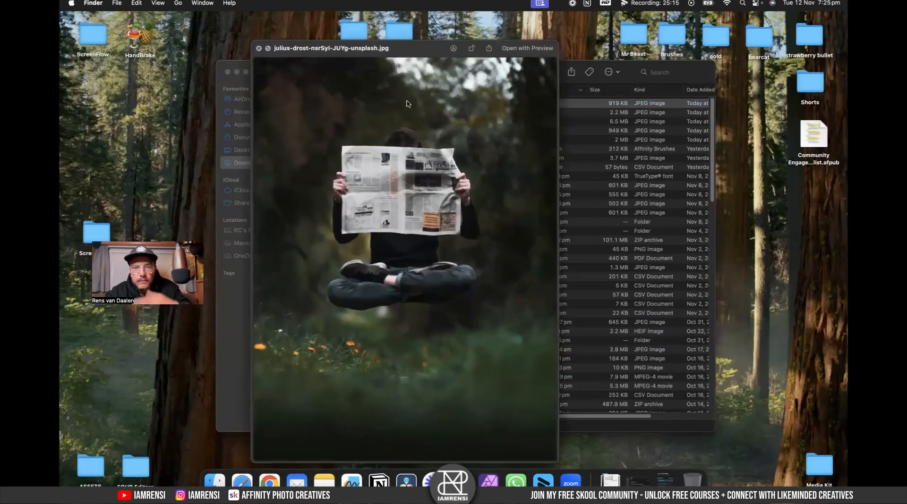
{"action": "key", "text": "Down"}
{"action": "key", "text": "Up"}
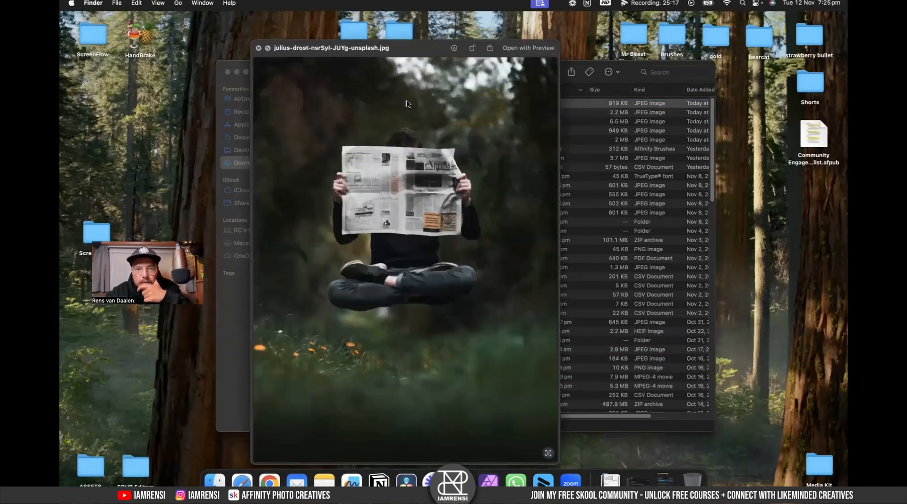
{"action": "key", "text": "Down"}
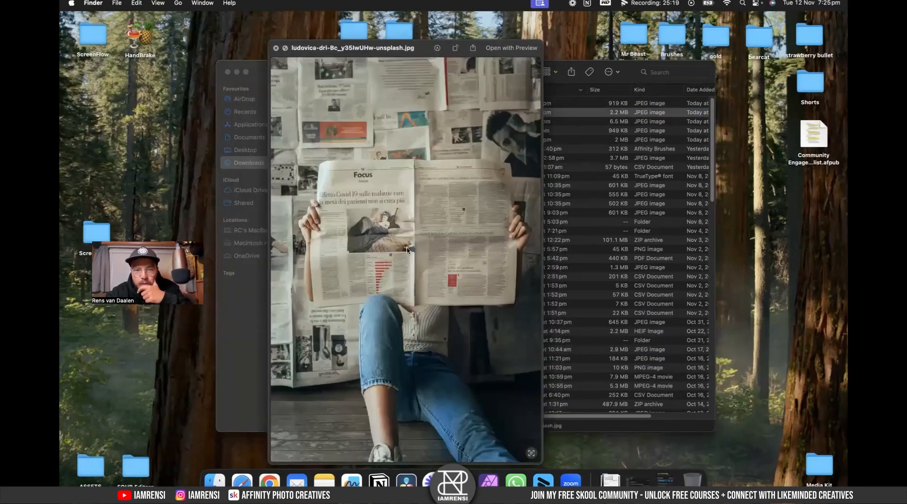
- Close the preview and open the downloaded newspaper-reading photo in Affinity Photo 2
{"action": "key", "text": "space"}
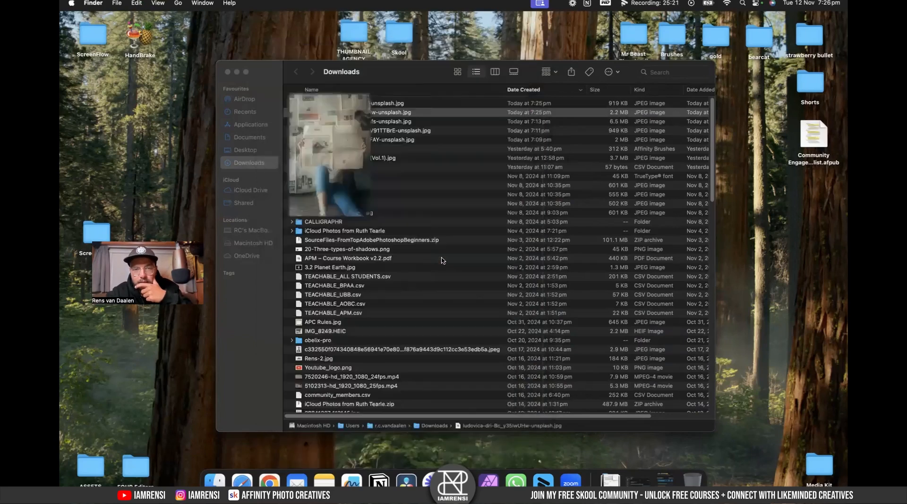
{"action": "right_click", "coordinate": [407, 114]}
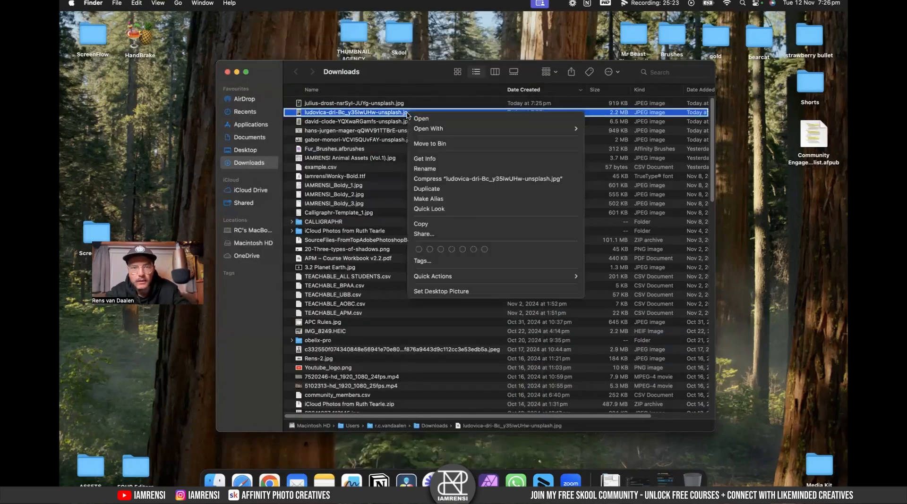
{"action": "mouse_move", "coordinate": [424, 128]}
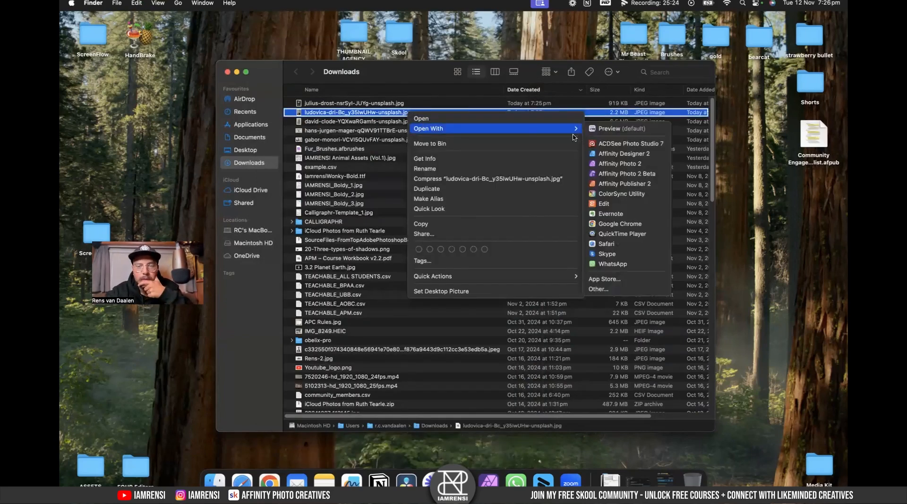
{"action": "left_click", "coordinate": [601, 164]}
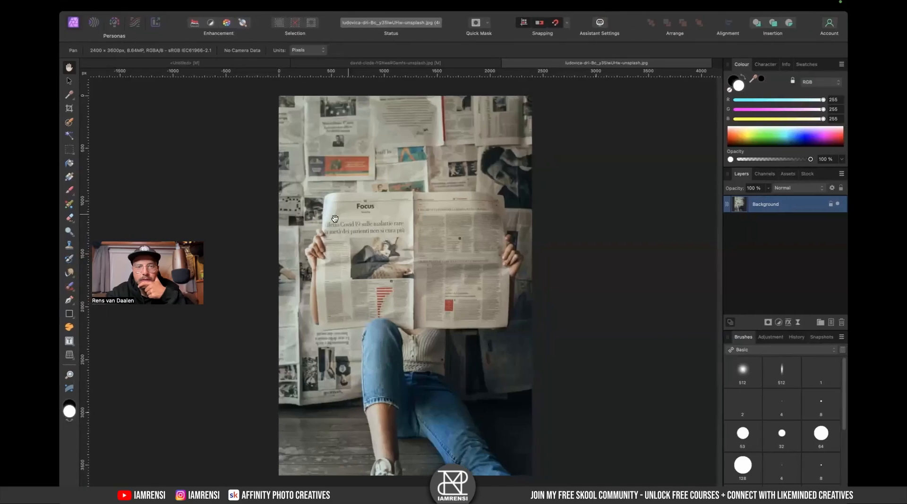
- Compare the composite document with the newspaper photo and zoom in to inspect the newspaper's edges
{"action": "left_click", "coordinate": [208, 64]}
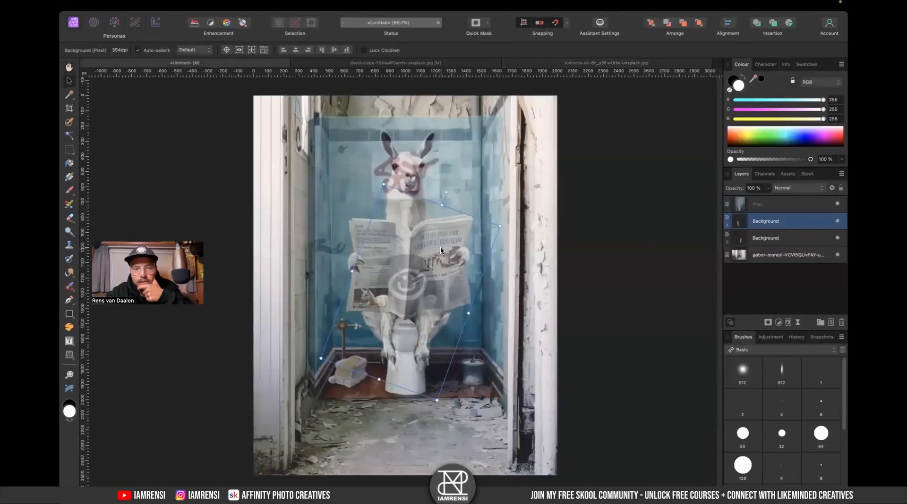
{"action": "left_click", "coordinate": [613, 64]}
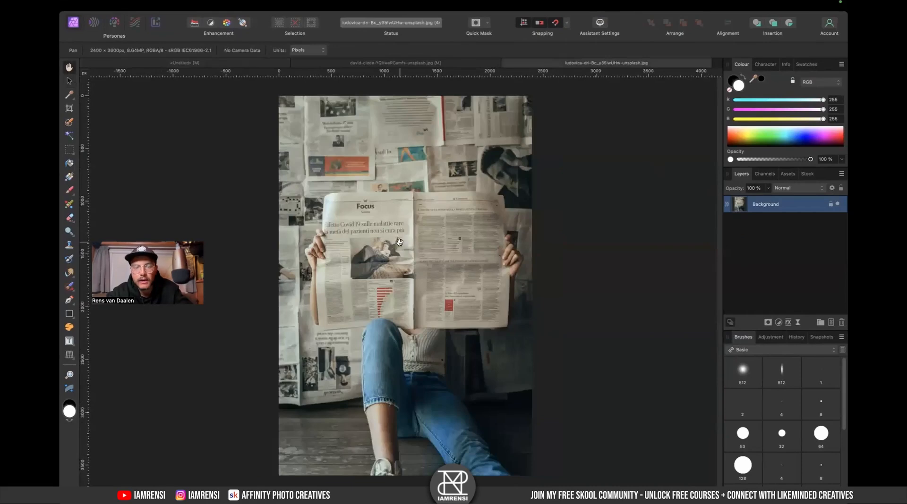
{"action": "scroll", "coordinate": [366, 245], "scroll_direction": "up", "scroll_amount": 10}
{"action": "scroll", "coordinate": [366, 245], "scroll_direction": "down", "scroll_amount": 3}
{"action": "scroll", "coordinate": [366, 244], "scroll_direction": "left", "scroll_amount": 3}
{"action": "scroll", "coordinate": [366, 245], "scroll_direction": "down", "scroll_amount": 5}
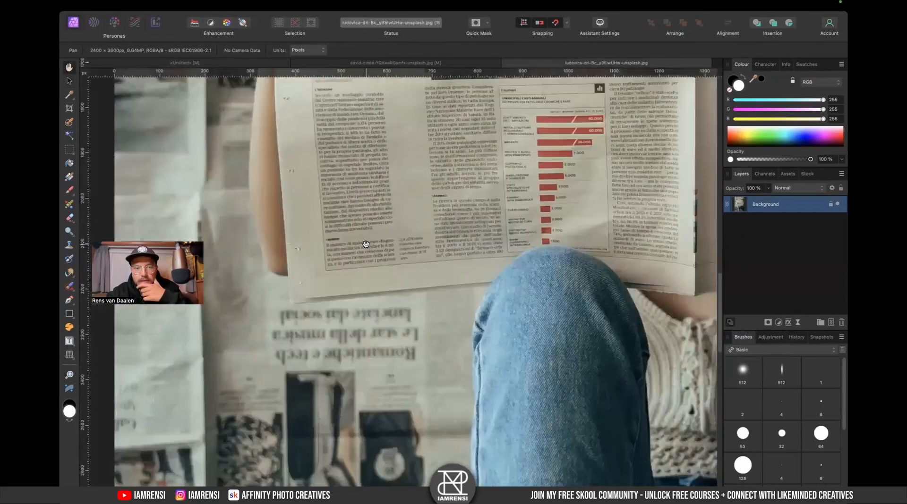
{"action": "scroll", "coordinate": [366, 245], "scroll_direction": "up", "scroll_amount": 10}
{"action": "scroll", "coordinate": [366, 244], "scroll_direction": "right", "scroll_amount": 3}
{"action": "scroll", "coordinate": [366, 245], "scroll_direction": "left", "scroll_amount": 7}
{"action": "scroll", "coordinate": [366, 245], "scroll_direction": "down", "scroll_amount": 5}
{"action": "scroll", "coordinate": [366, 245], "scroll_direction": "right", "scroll_amount": 1}
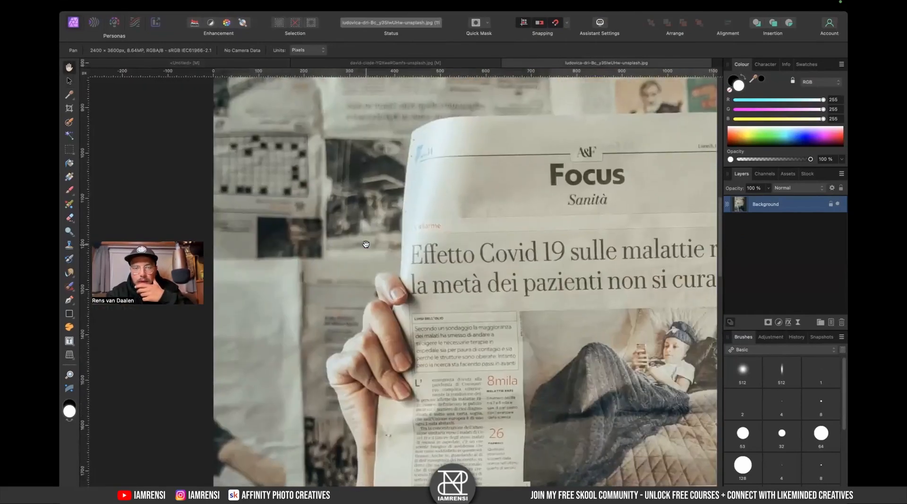
- With the Pen tool, start a path at the newspaper's upper-left corner, tracing along its top edge
{"action": "key", "text": "p"}
{"action": "scroll", "coordinate": [276, 152], "scroll_direction": "down", "scroll_amount": 4}
{"action": "scroll", "coordinate": [276, 153], "scroll_direction": "left", "scroll_amount": 3}
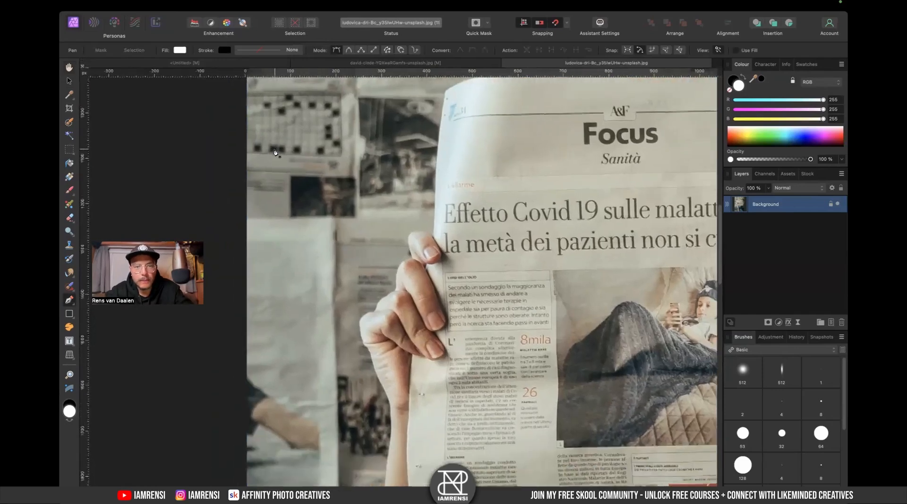
{"action": "scroll", "coordinate": [275, 153], "scroll_direction": "up", "scroll_amount": 2}
{"action": "scroll", "coordinate": [275, 153], "scroll_direction": "right", "scroll_amount": 2}
{"action": "left_click_drag", "start_coordinate": [545, 250], "coordinate": [478, 330]}
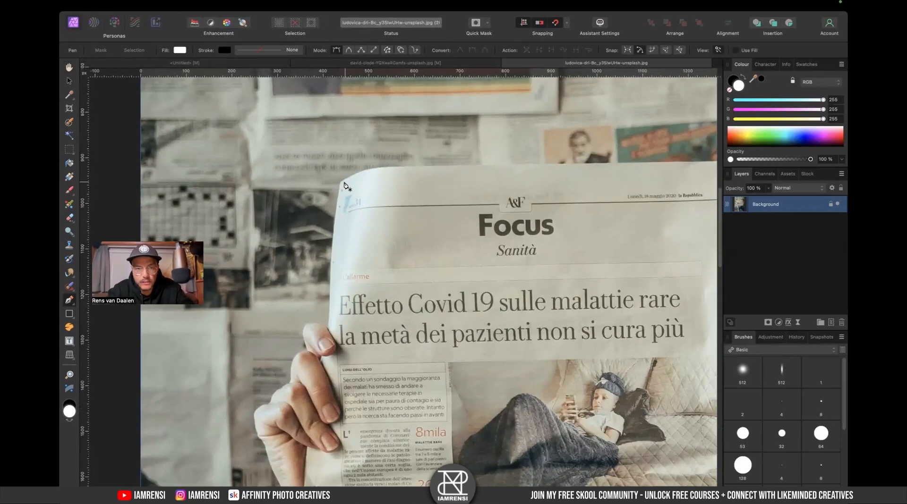
{"action": "scroll", "coordinate": [364, 172], "scroll_direction": "up", "scroll_amount": 3}
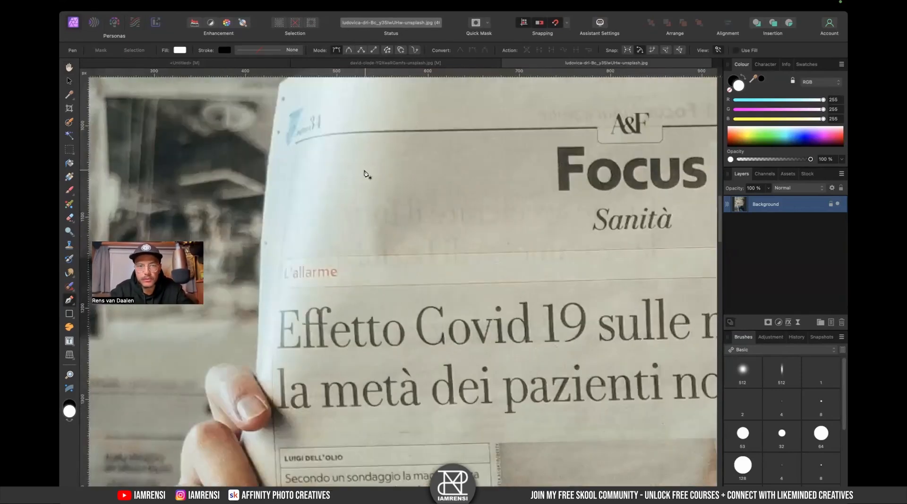
{"action": "left_click_drag", "start_coordinate": [366, 174], "coordinate": [393, 288]}
{"action": "left_click_drag", "start_coordinate": [381, 183], "coordinate": [430, 172]}
{"action": "left_click_drag", "start_coordinate": [505, 192], "coordinate": [372, 227]}
{"action": "left_click_drag", "start_coordinate": [450, 203], "coordinate": [502, 203]}
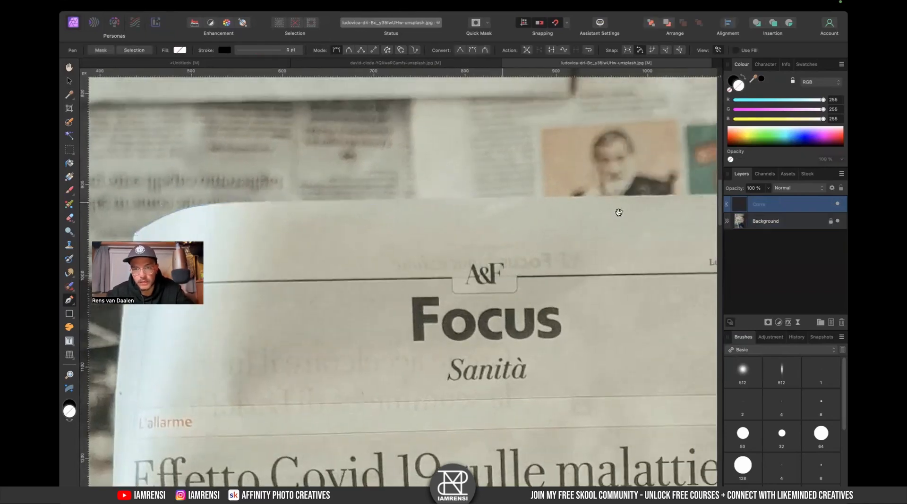
- Continue the pen path along the newspaper's top edge across the centre fold to the right page's upper corner
{"action": "left_click_drag", "start_coordinate": [618, 212], "coordinate": [481, 251]}
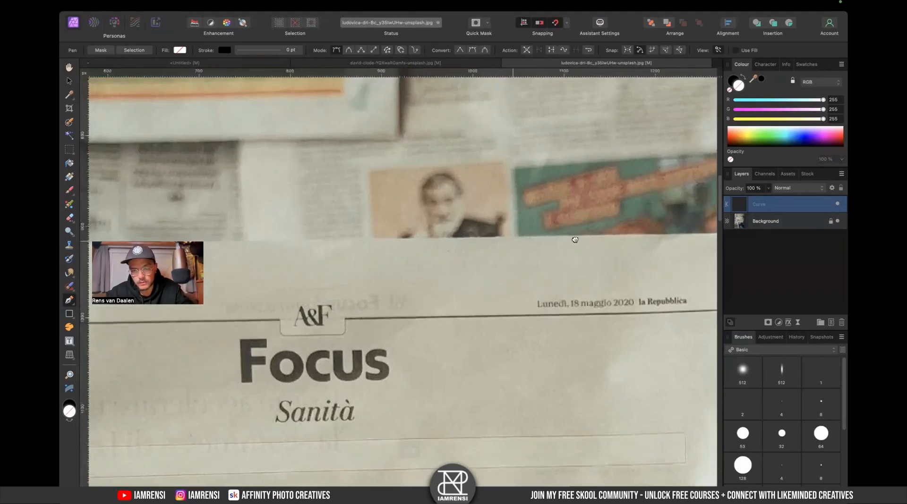
{"action": "left_click_drag", "start_coordinate": [575, 240], "coordinate": [356, 254]}
{"action": "left_click_drag", "start_coordinate": [465, 254], "coordinate": [486, 251]}
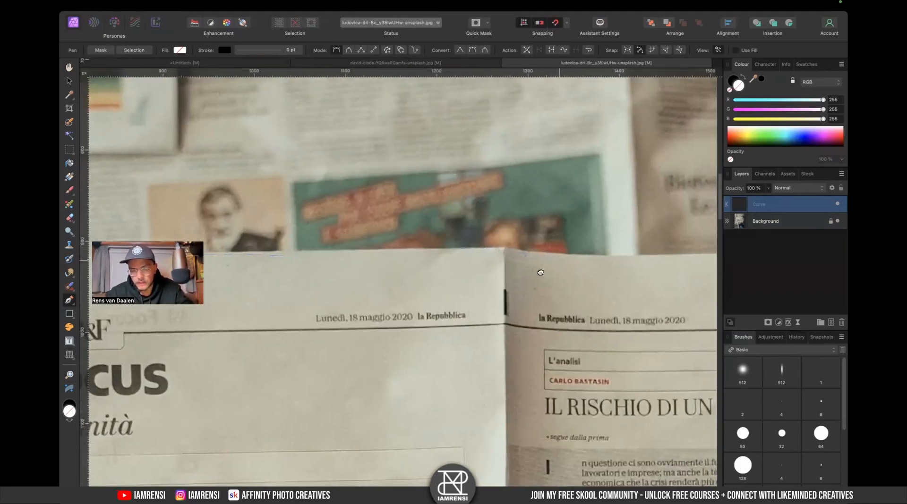
{"action": "scroll", "coordinate": [536, 269], "scroll_direction": "right", "scroll_amount": 5}
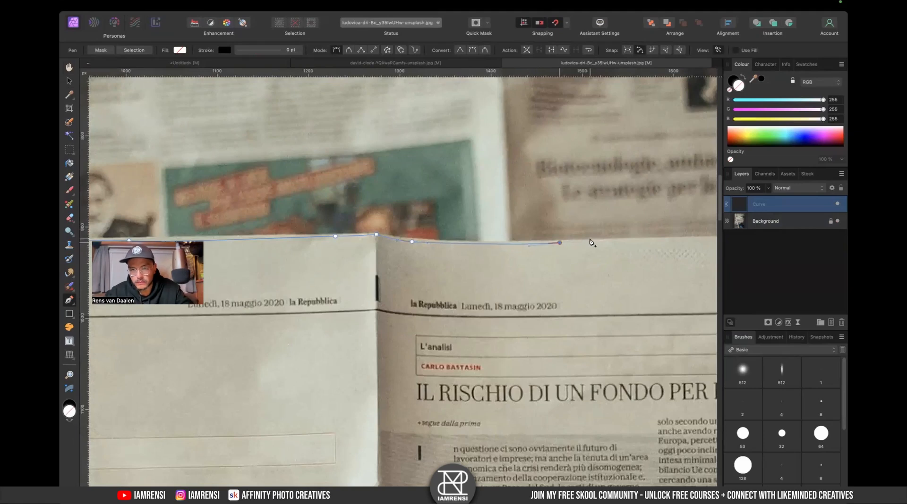
{"action": "left_click_drag", "start_coordinate": [593, 247], "coordinate": [346, 262]}
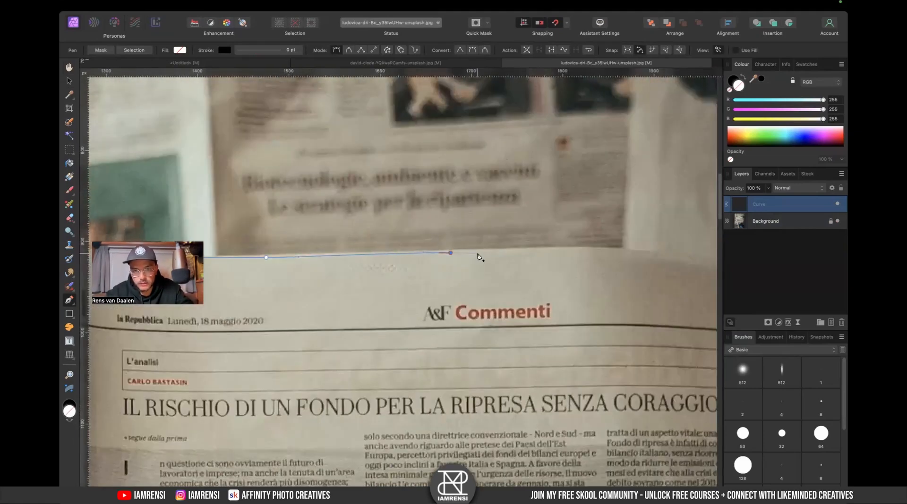
{"action": "scroll", "coordinate": [488, 241], "scroll_direction": "right", "scroll_amount": 4}
{"action": "scroll", "coordinate": [489, 241], "scroll_direction": "right", "scroll_amount": 2}
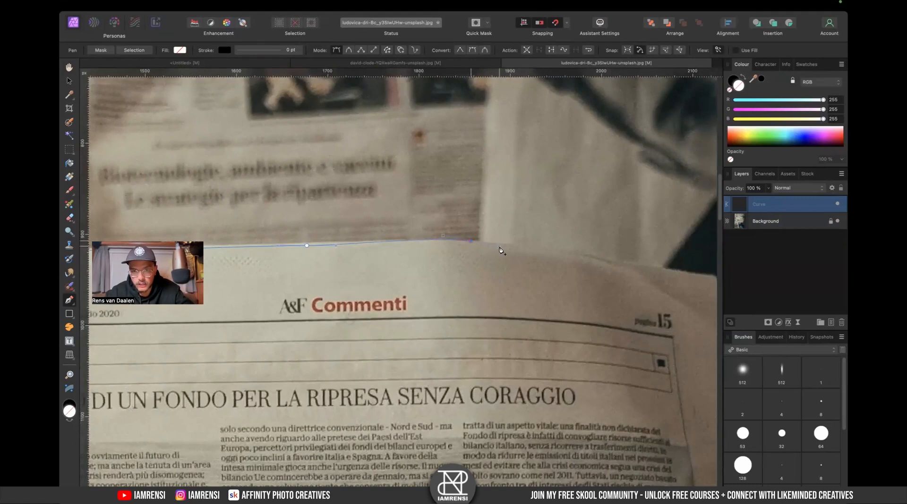
{"action": "left_click_drag", "start_coordinate": [562, 277], "coordinate": [435, 250]}
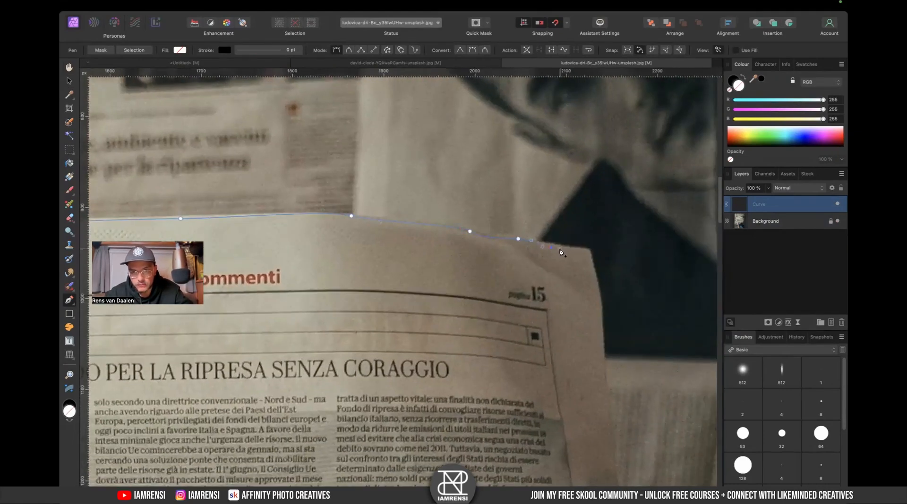
{"action": "left_click", "coordinate": [590, 252]}
- Trace the pen path down the newspaper's right edge, around the holding fingers, to the lower-right corner
{"action": "scroll", "coordinate": [586, 254], "scroll_direction": "down", "scroll_amount": 3}
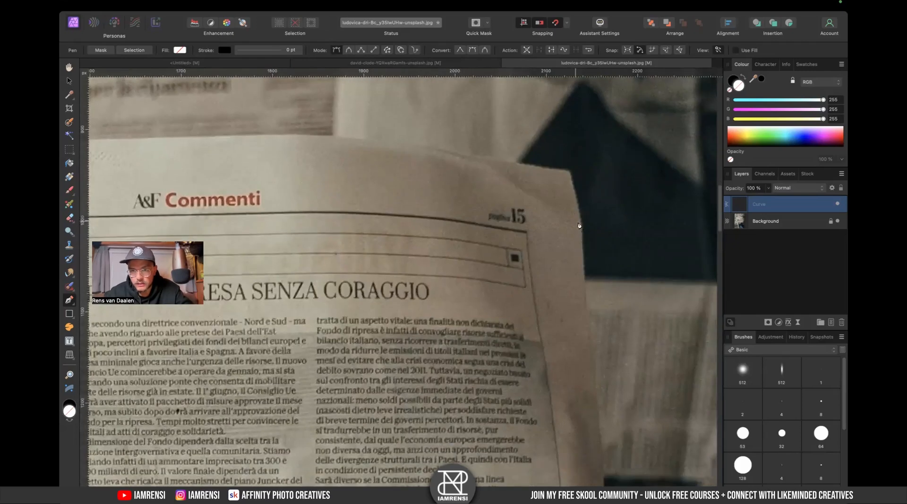
{"action": "scroll", "coordinate": [584, 267], "scroll_direction": "down", "scroll_amount": 4}
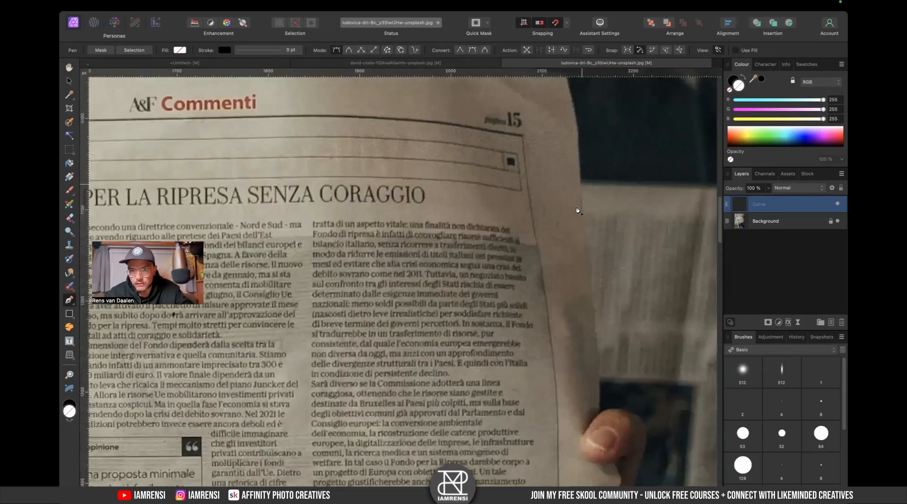
{"action": "scroll", "coordinate": [586, 295], "scroll_direction": "down", "scroll_amount": 4}
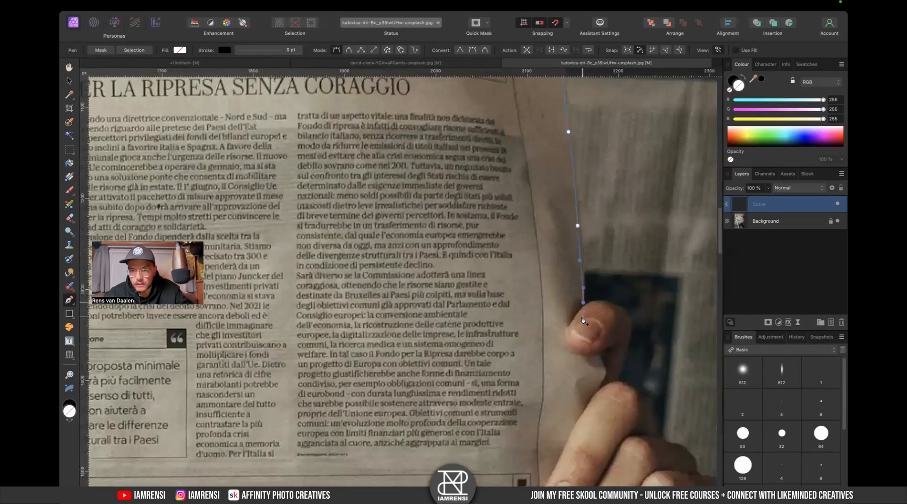
{"action": "left_click_drag", "start_coordinate": [582, 326], "coordinate": [569, 235]}
{"action": "left_click_drag", "start_coordinate": [362, 142], "coordinate": [351, 327]}
{"action": "scroll", "coordinate": [369, 244], "scroll_direction": "down", "scroll_amount": 4}
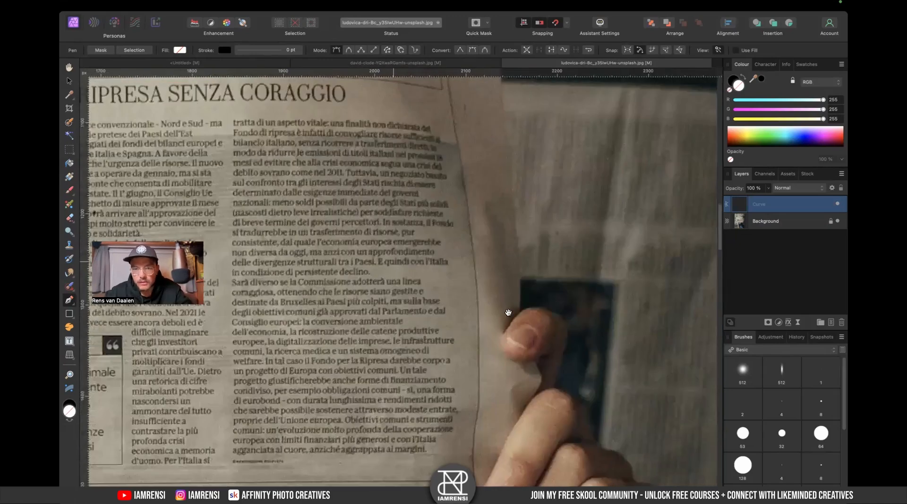
{"action": "scroll", "coordinate": [508, 313], "scroll_direction": "down", "scroll_amount": 4}
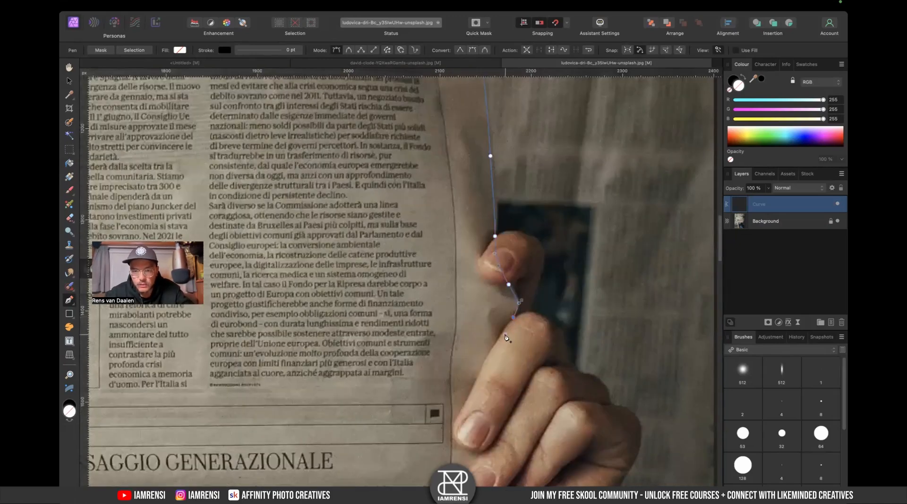
{"action": "scroll", "coordinate": [506, 338], "scroll_direction": "down", "scroll_amount": 4}
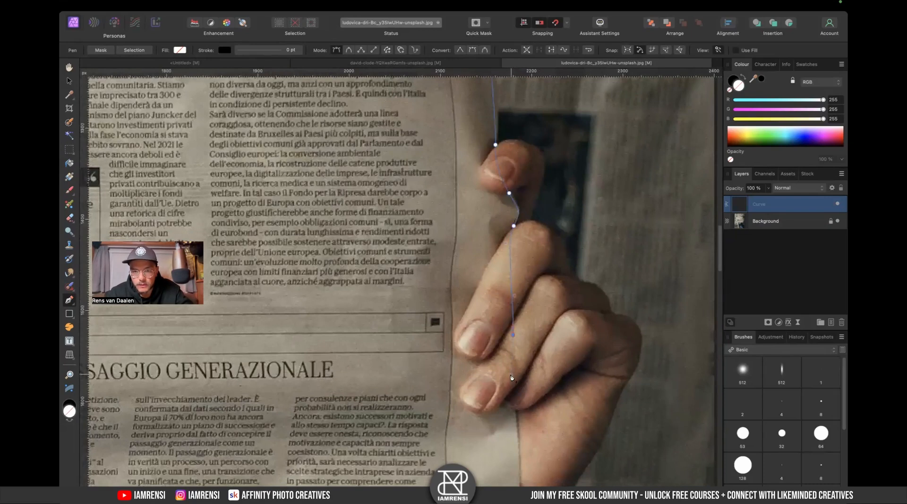
{"action": "scroll", "coordinate": [514, 387], "scroll_direction": "down", "scroll_amount": 7}
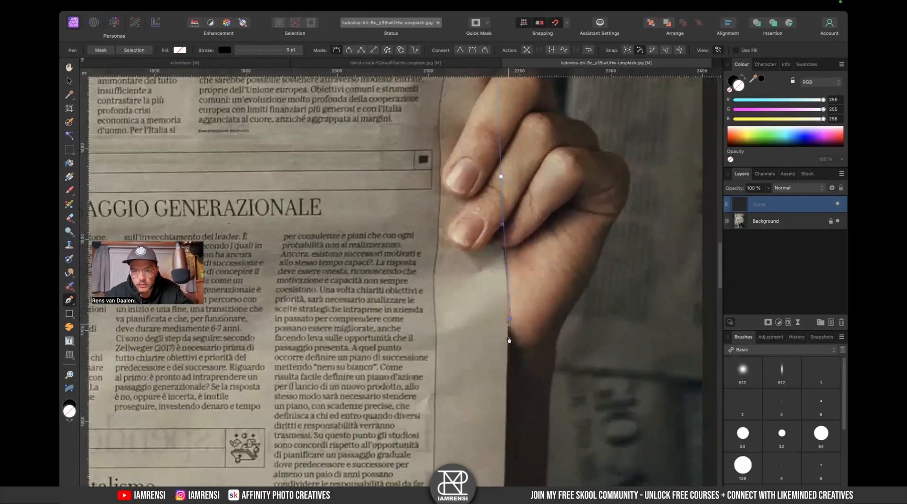
{"action": "scroll", "coordinate": [506, 353], "scroll_direction": "down", "scroll_amount": 7}
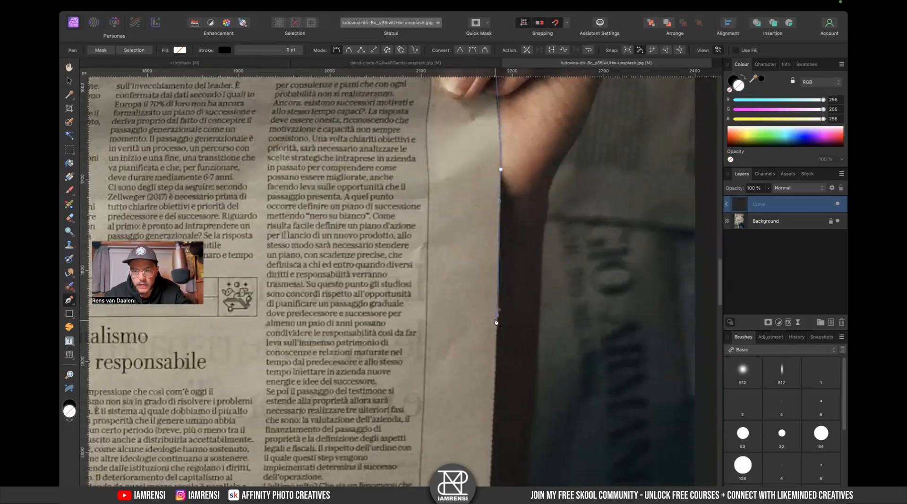
{"action": "scroll", "coordinate": [496, 374], "scroll_direction": "down", "scroll_amount": 10}
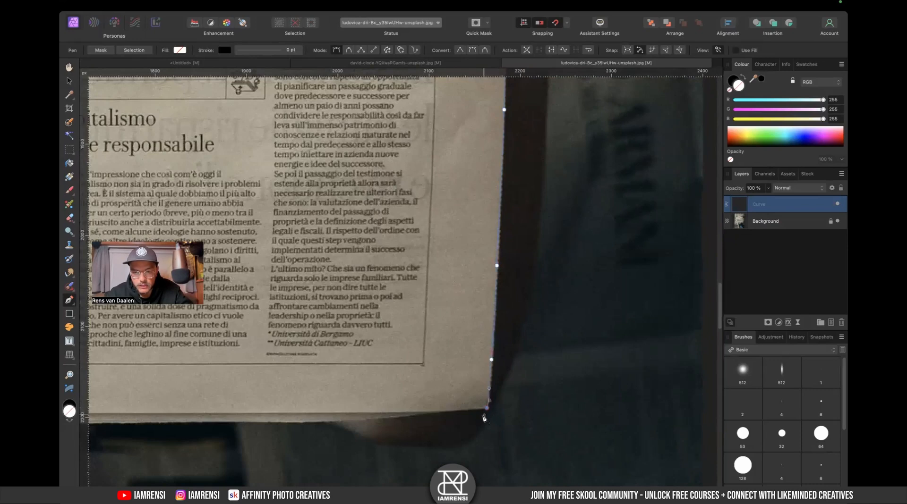
{"action": "left_click_drag", "start_coordinate": [492, 417], "coordinate": [493, 415]}
{"action": "left_click_drag", "start_coordinate": [550, 311], "coordinate": [569, 288]}
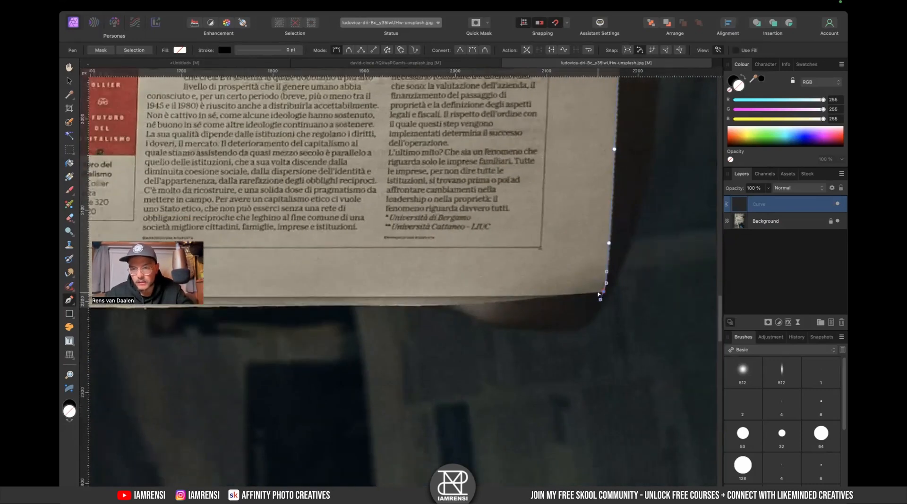
{"action": "left_click_drag", "start_coordinate": [501, 300], "coordinate": [505, 305]}
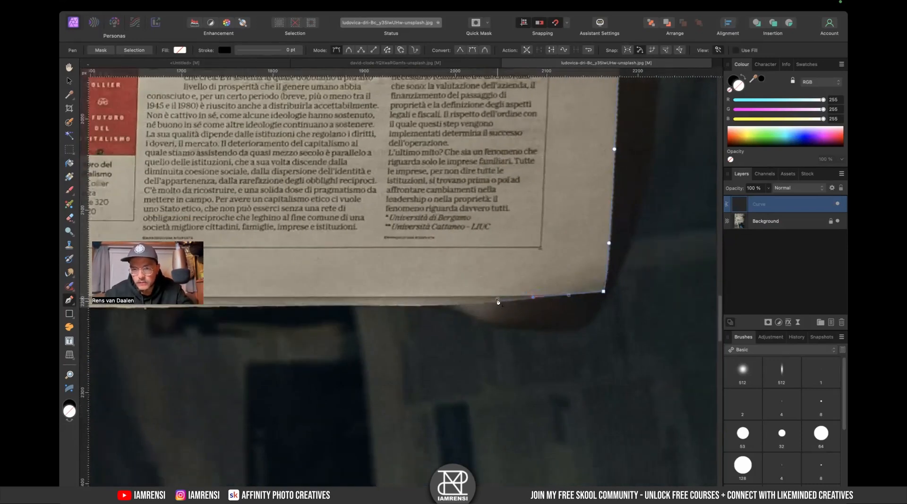
- Continue the pen path along the newspaper's bottom edge to its lower-left corner
{"action": "scroll", "coordinate": [497, 302], "scroll_direction": "left", "scroll_amount": 8}
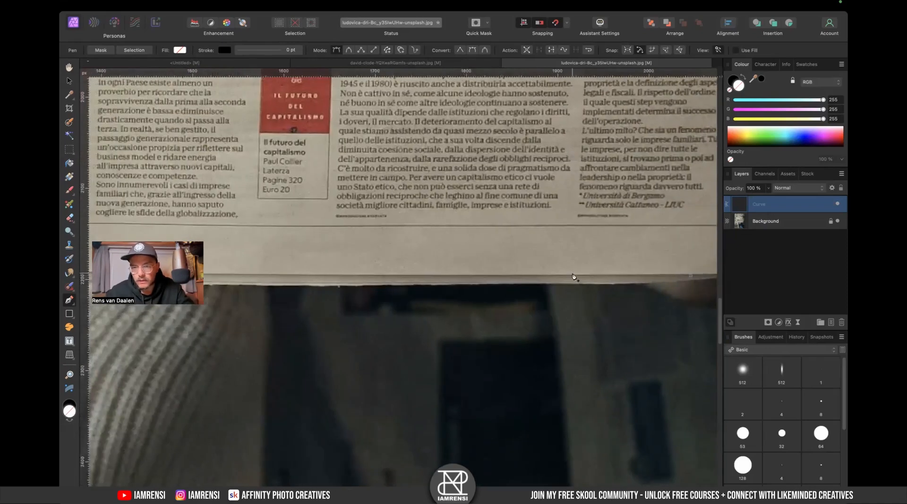
{"action": "scroll", "coordinate": [544, 293], "scroll_direction": "right", "scroll_amount": 7}
{"action": "scroll", "coordinate": [545, 293], "scroll_direction": "down", "scroll_amount": 3}
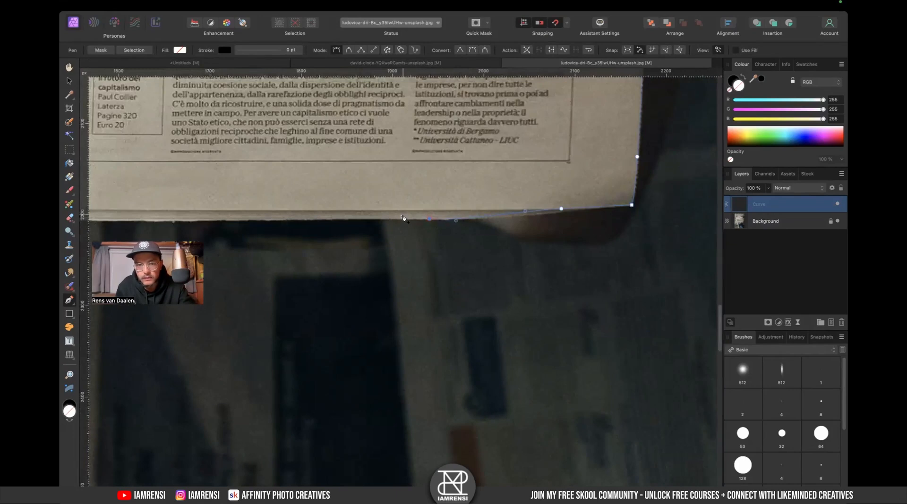
{"action": "scroll", "coordinate": [403, 218], "scroll_direction": "left", "scroll_amount": 7}
{"action": "scroll", "coordinate": [403, 218], "scroll_direction": "up", "scroll_amount": 2}
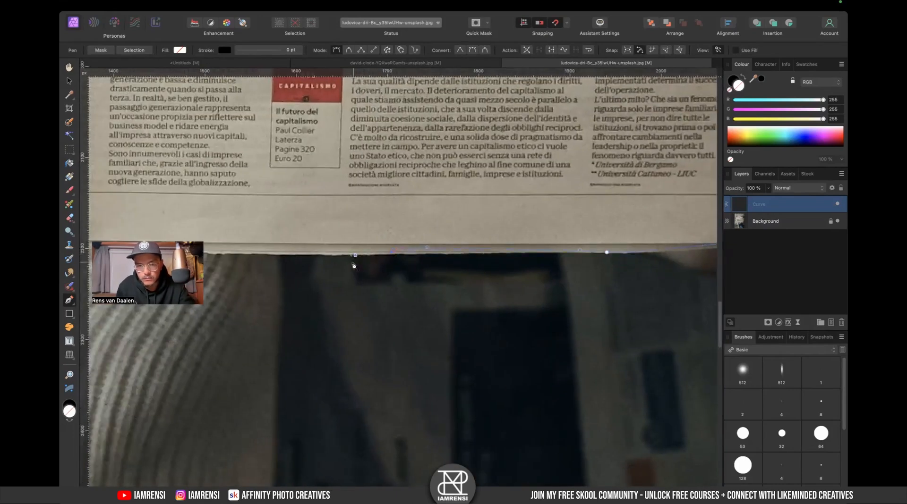
{"action": "scroll", "coordinate": [354, 265], "scroll_direction": "left", "scroll_amount": 10}
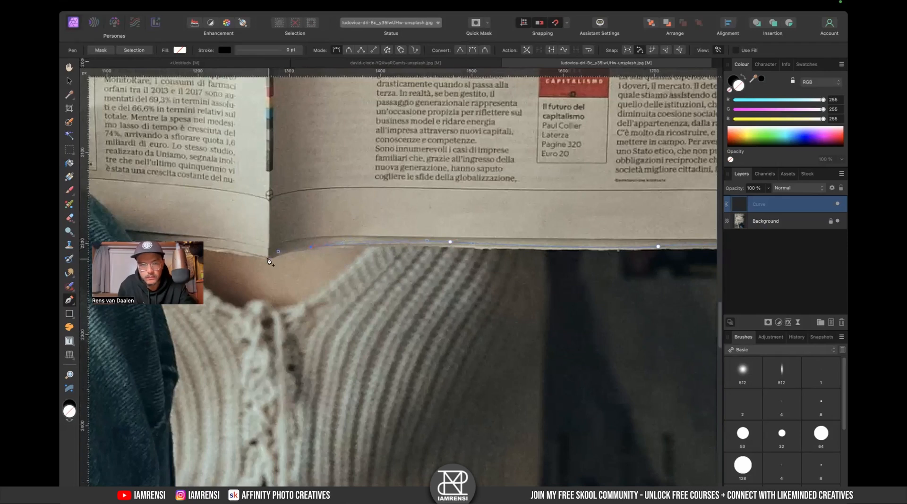
{"action": "scroll", "coordinate": [269, 261], "scroll_direction": "left", "scroll_amount": 7}
{"action": "scroll", "coordinate": [269, 261], "scroll_direction": "up", "scroll_amount": 2}
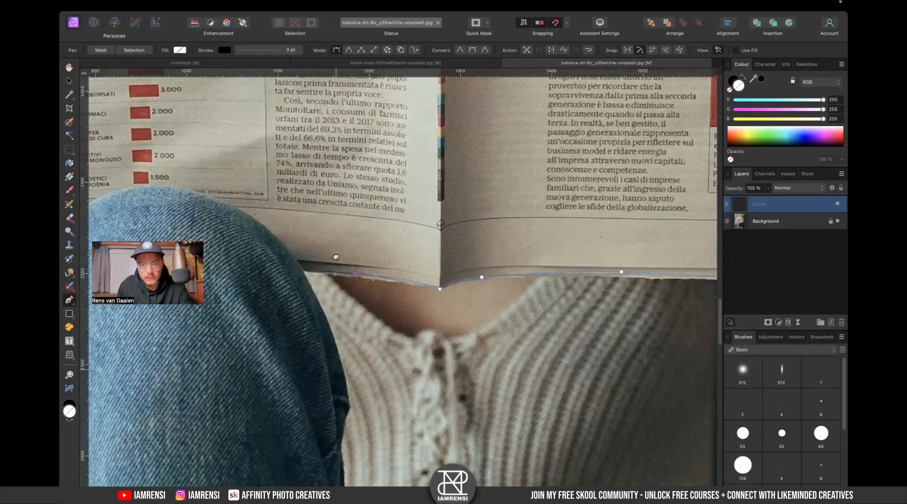
{"action": "scroll", "coordinate": [335, 257], "scroll_direction": "left", "scroll_amount": 8}
{"action": "scroll", "coordinate": [338, 286], "scroll_direction": "left", "scroll_amount": 6}
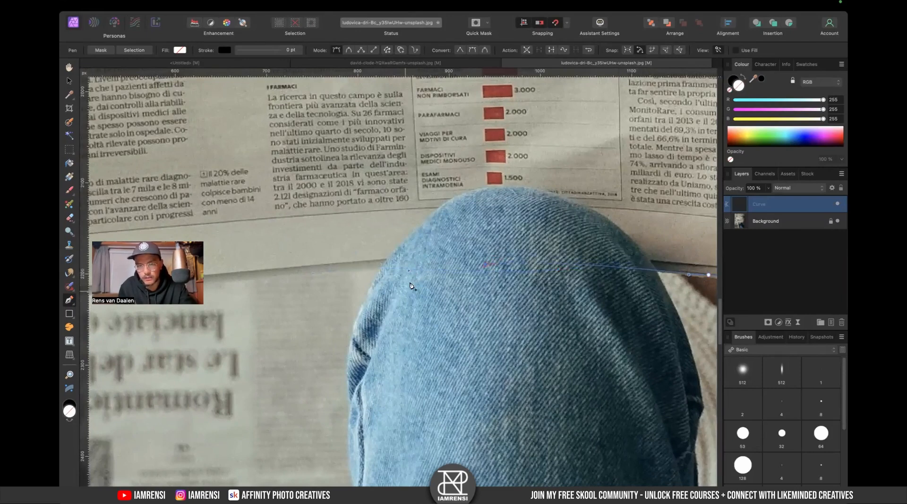
{"action": "scroll", "coordinate": [410, 286], "scroll_direction": "left", "scroll_amount": 6}
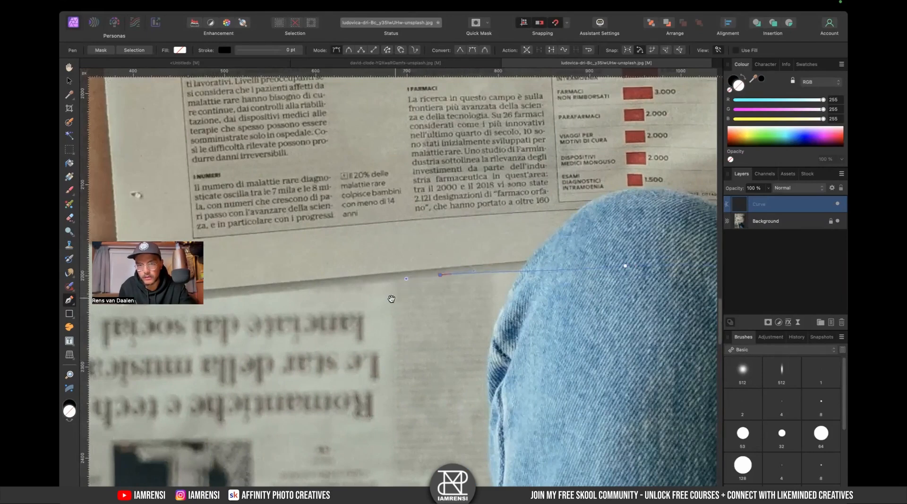
{"action": "scroll", "coordinate": [391, 298], "scroll_direction": "left", "scroll_amount": 8}
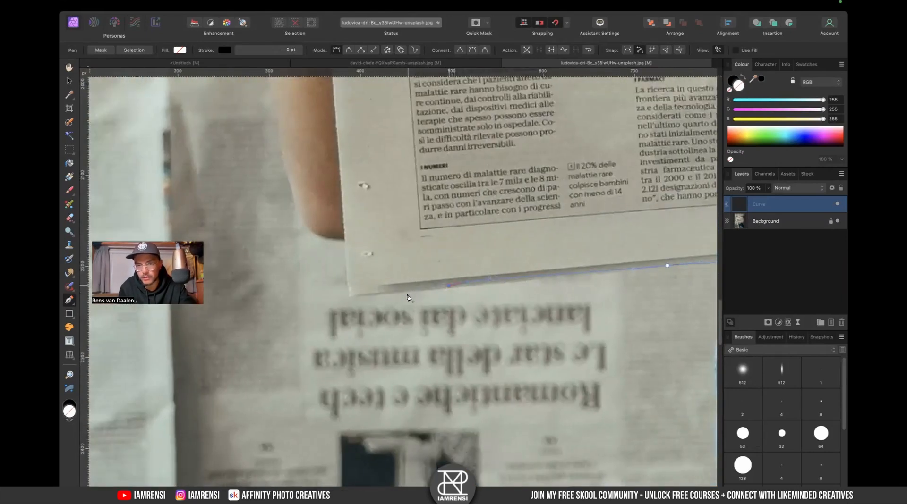
{"action": "left_click", "coordinate": [351, 294]}
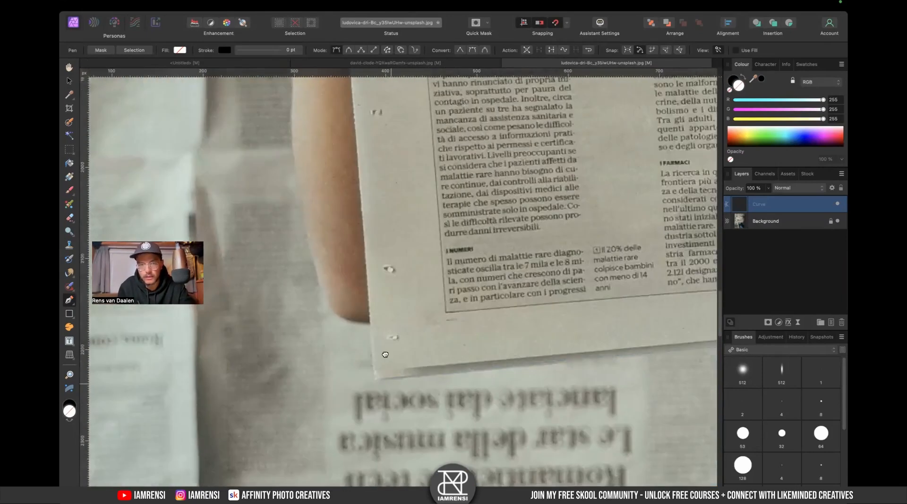
- Trace the pen path up the newspaper's left edge around the holding thumb and close it at the upper-left corner
{"action": "scroll", "coordinate": [370, 281], "scroll_direction": "up", "scroll_amount": 4}
{"action": "scroll", "coordinate": [369, 279], "scroll_direction": "up", "scroll_amount": 5}
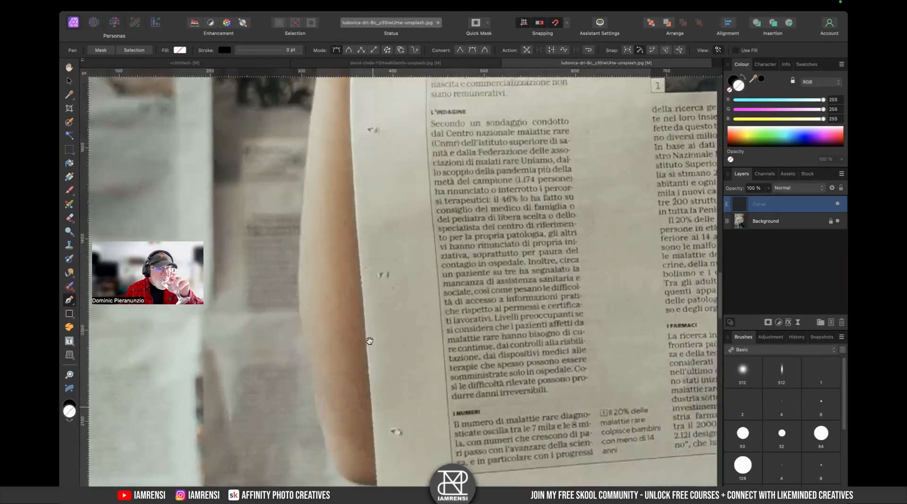
{"action": "left_click", "coordinate": [363, 280]}
{"action": "scroll", "coordinate": [363, 253], "scroll_direction": "up", "scroll_amount": 5}
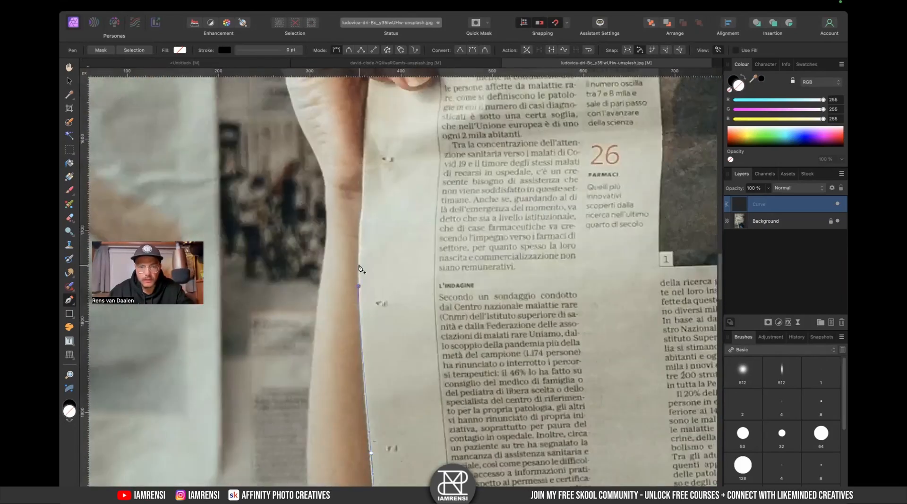
{"action": "scroll", "coordinate": [368, 241], "scroll_direction": "up", "scroll_amount": 1}
{"action": "left_click_drag", "start_coordinate": [373, 227], "coordinate": [354, 291]}
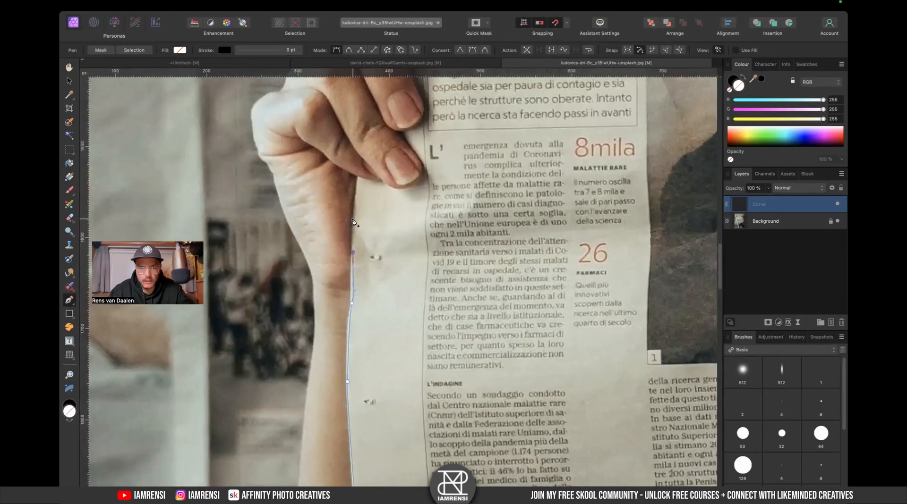
{"action": "scroll", "coordinate": [356, 237], "scroll_direction": "up", "scroll_amount": 2}
{"action": "left_click", "coordinate": [359, 257]}
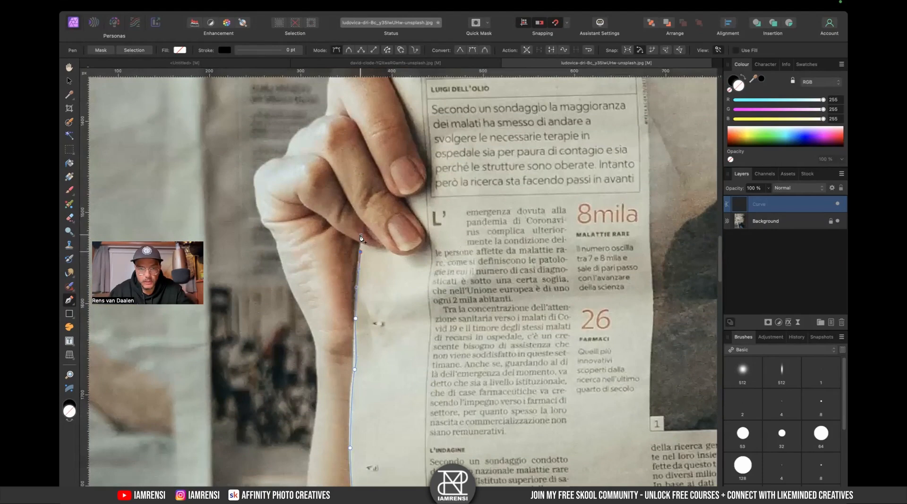
{"action": "scroll", "coordinate": [360, 238], "scroll_direction": "up", "scroll_amount": 3}
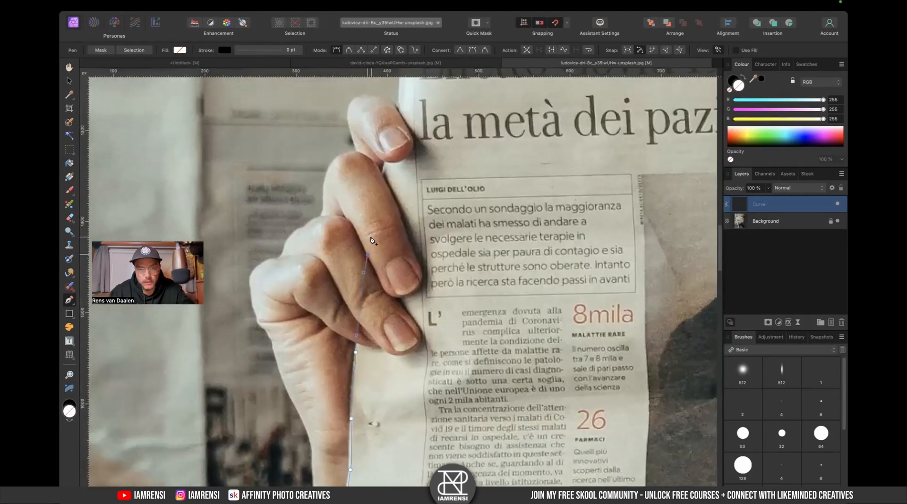
{"action": "left_click_drag", "start_coordinate": [386, 170], "coordinate": [368, 272]}
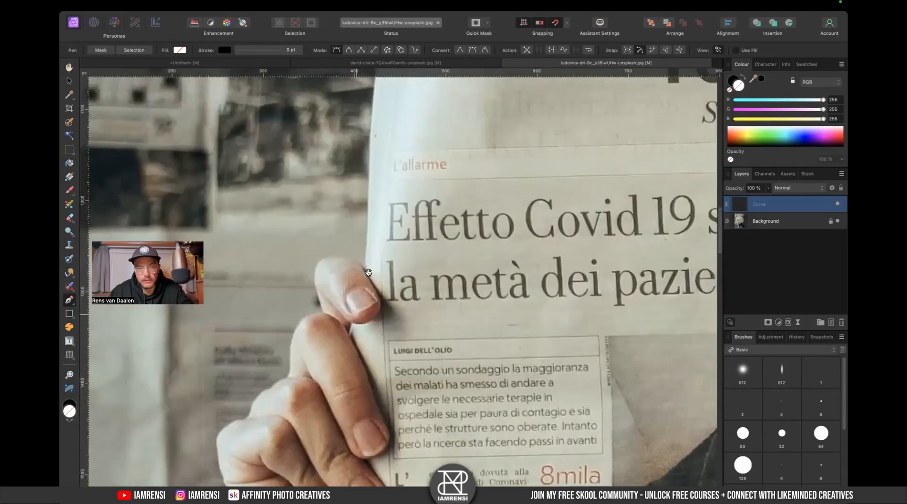
{"action": "scroll", "coordinate": [368, 253], "scroll_direction": "up", "scroll_amount": 3}
{"action": "left_click", "coordinate": [360, 293]}
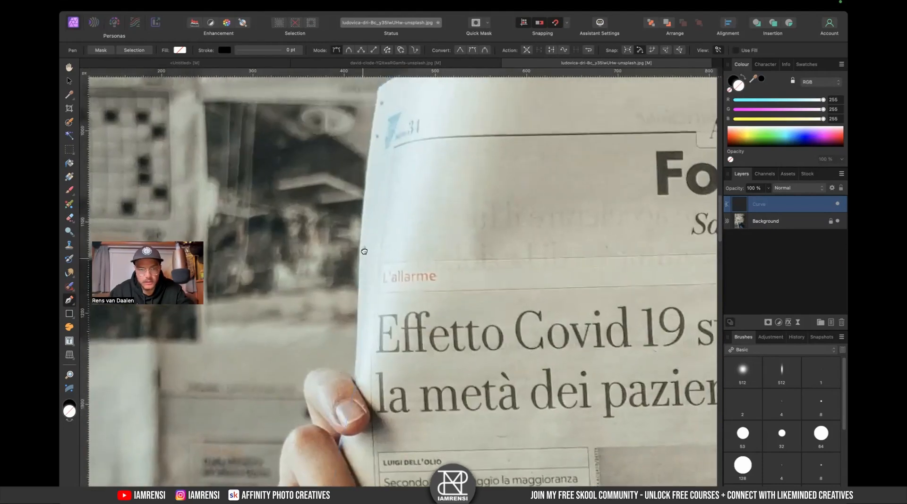
{"action": "scroll", "coordinate": [363, 272], "scroll_direction": "up", "scroll_amount": 1}
{"action": "left_click", "coordinate": [358, 273]}
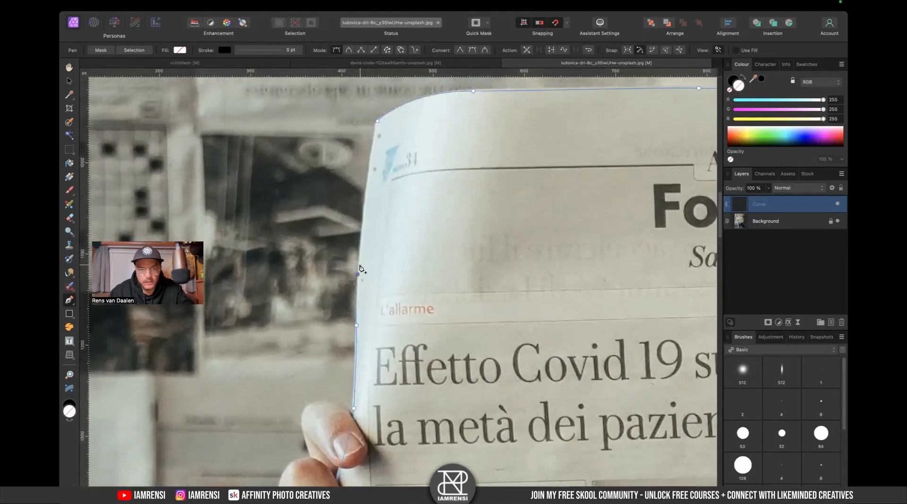
{"action": "scroll", "coordinate": [364, 230], "scroll_direction": "up", "scroll_amount": 1}
{"action": "left_click", "coordinate": [364, 238]}
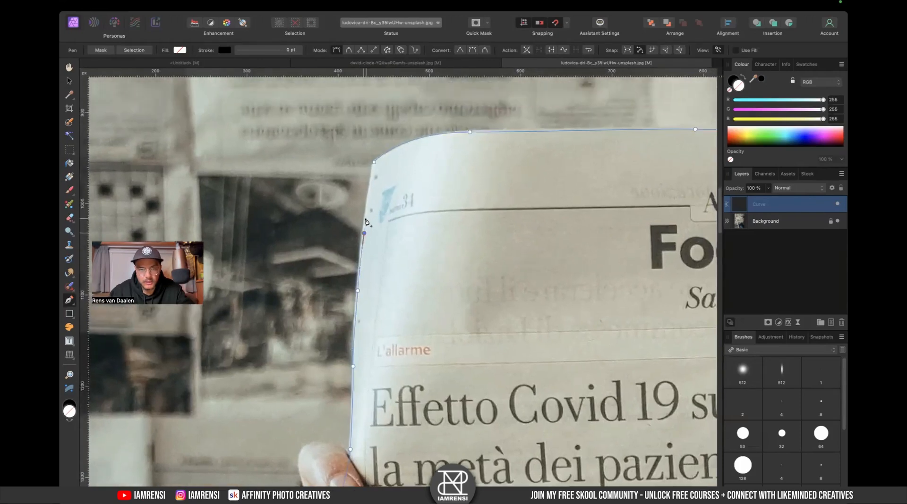
{"action": "left_click", "coordinate": [375, 163]}
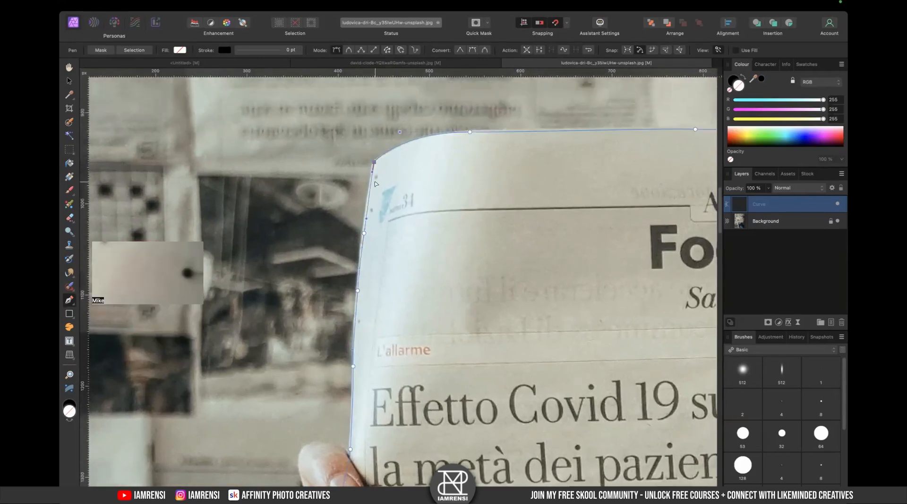
- Turn the closed path into a mask on the newspaper photo and bring the cut-out newspaper into the composite document
{"action": "key", "text": "super+0"}
{"action": "left_click", "coordinate": [101, 50]}
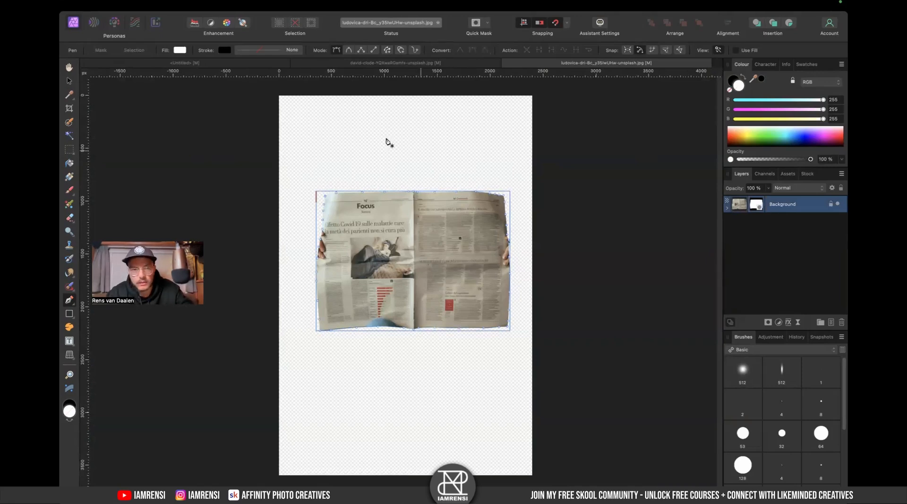
{"action": "left_click_drag", "start_coordinate": [168, 77], "coordinate": [601, 285]}
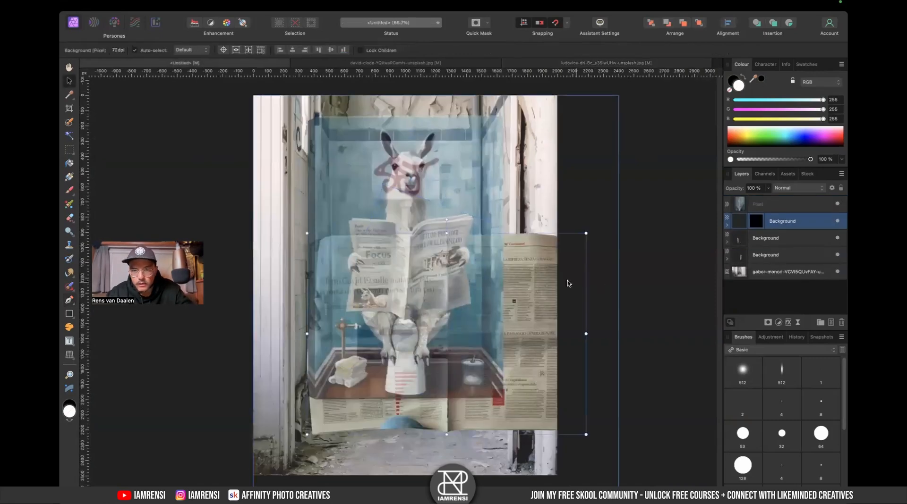
{"action": "left_click_drag", "start_coordinate": [588, 232], "coordinate": [531, 272]}
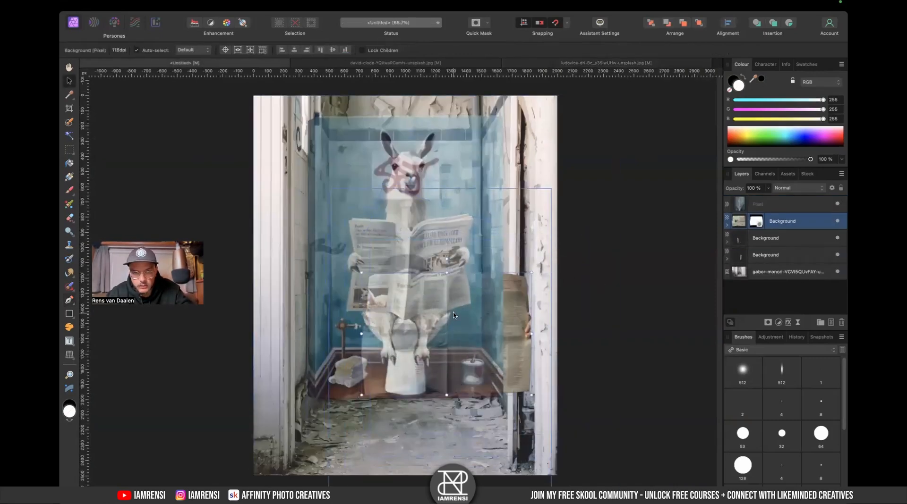
{"action": "key", "text": "b"}
{"action": "left_click_drag", "start_coordinate": [452, 354], "coordinate": [440, 294]}
{"action": "key", "text": "super+z"}
{"action": "key", "text": "super+z"}
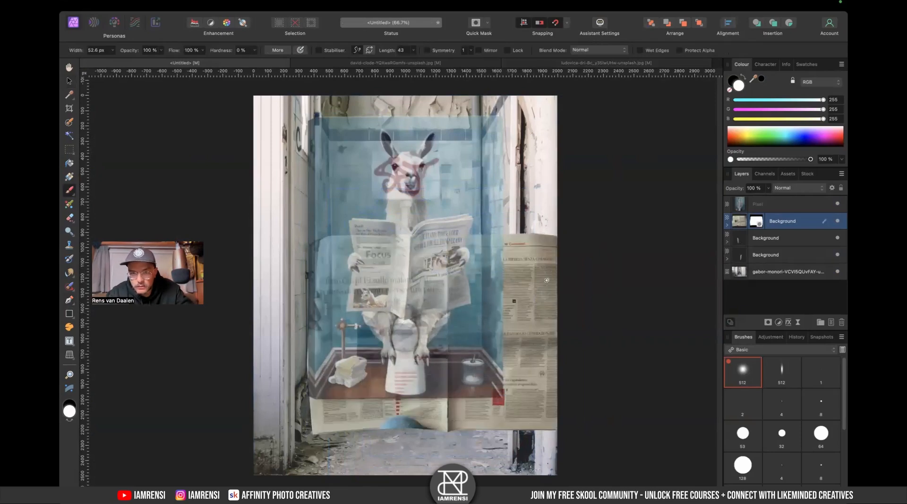
- Scale down the newspaper and move it over the llama's newspaper with the Move tool
{"action": "key", "text": "v"}
{"action": "left_click_drag", "start_coordinate": [518, 310], "coordinate": [528, 209]}
{"action": "left_click_drag", "start_coordinate": [564, 186], "coordinate": [492, 236]}
{"action": "left_click_drag", "start_coordinate": [434, 279], "coordinate": [416, 258]}
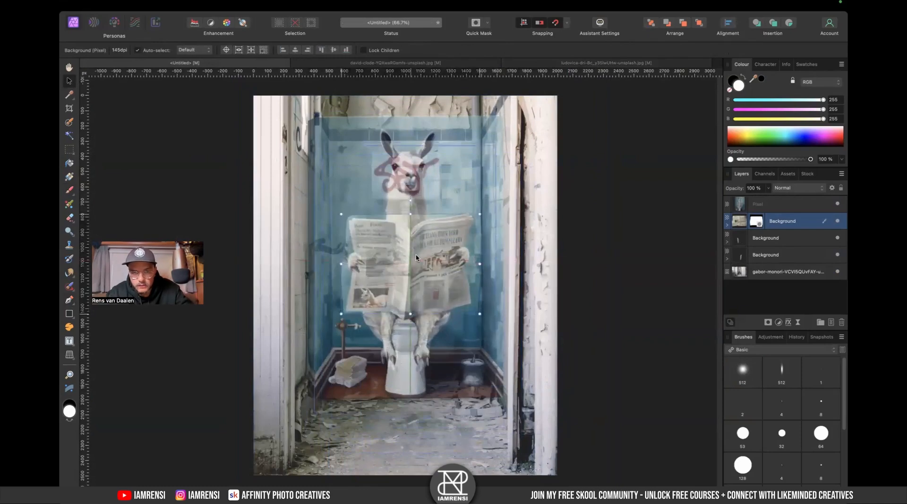
- Hide the top reference layer and refine the newspaper's size and position above the furry legs
{"action": "left_click", "coordinate": [837, 205]}
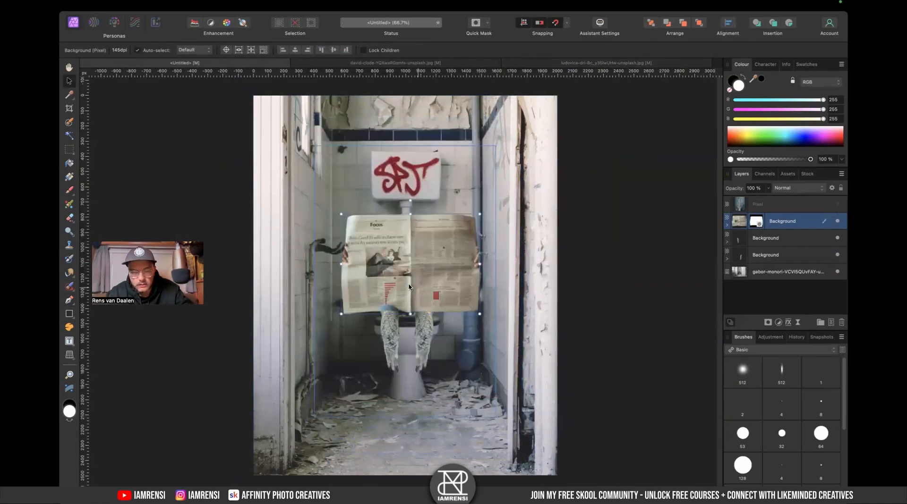
{"action": "scroll", "coordinate": [396, 282], "scroll_direction": "up", "scroll_amount": 5}
{"action": "mouse_move", "coordinate": [470, 240]}
{"action": "left_mouse_down"}
{"action": "mouse_move", "coordinate": [448, 261]}
{"action": "mouse_move", "coordinate": [467, 238]}
{"action": "left_mouse_up"}
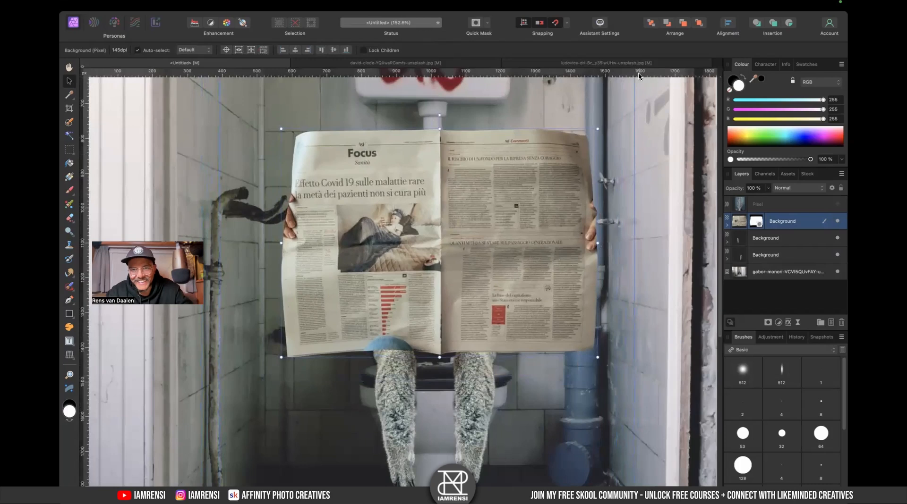
{"action": "left_click_drag", "start_coordinate": [598, 129], "coordinate": [573, 146]}
{"action": "left_click_drag", "start_coordinate": [514, 179], "coordinate": [512, 217]}
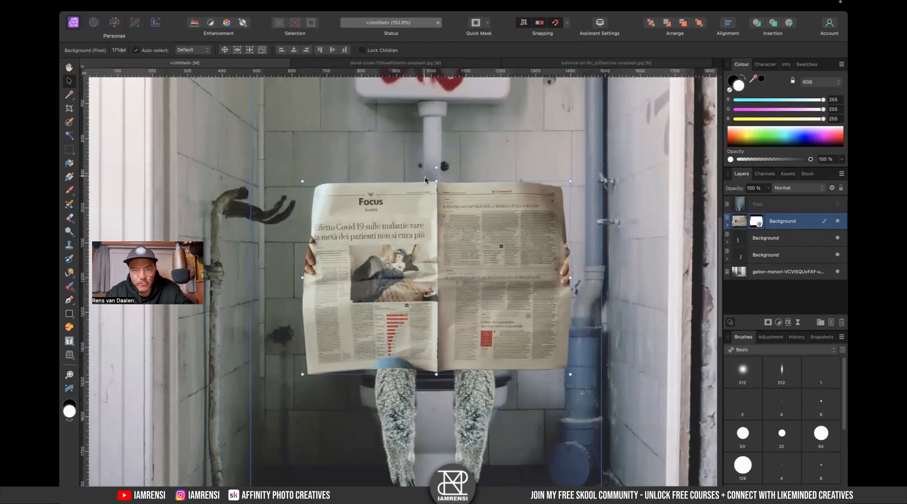
{"action": "left_click_drag", "start_coordinate": [434, 182], "coordinate": [438, 204]}
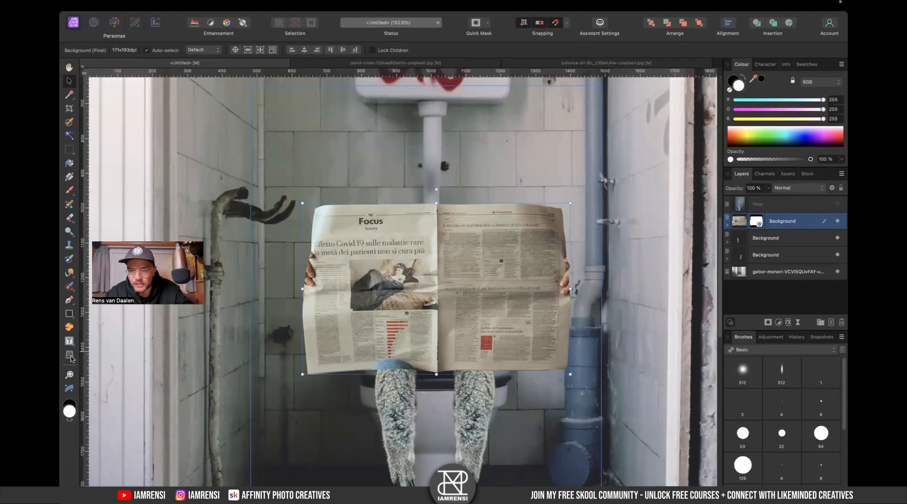
- Add a new pixel layer and brush along the fingers at the newspaper's left edge with a smaller brush
{"action": "scroll", "coordinate": [308, 257], "scroll_direction": "up", "scroll_amount": 10}
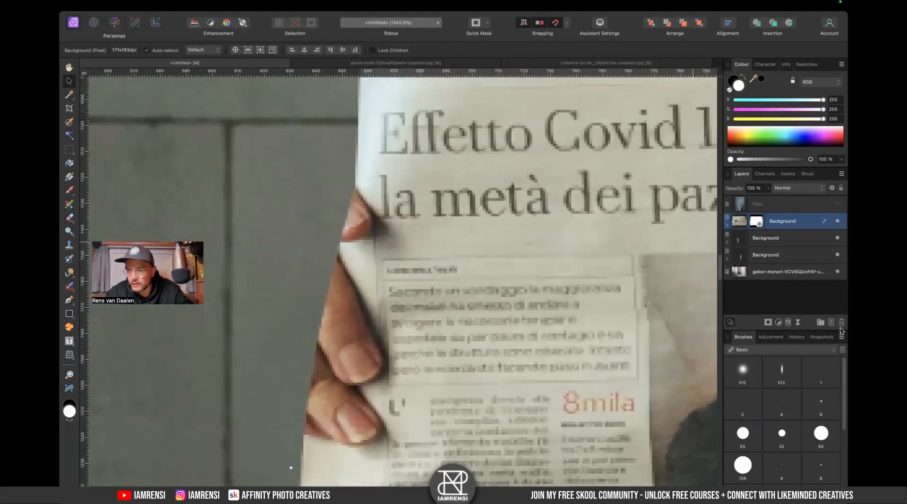
{"action": "left_click", "coordinate": [832, 322]}
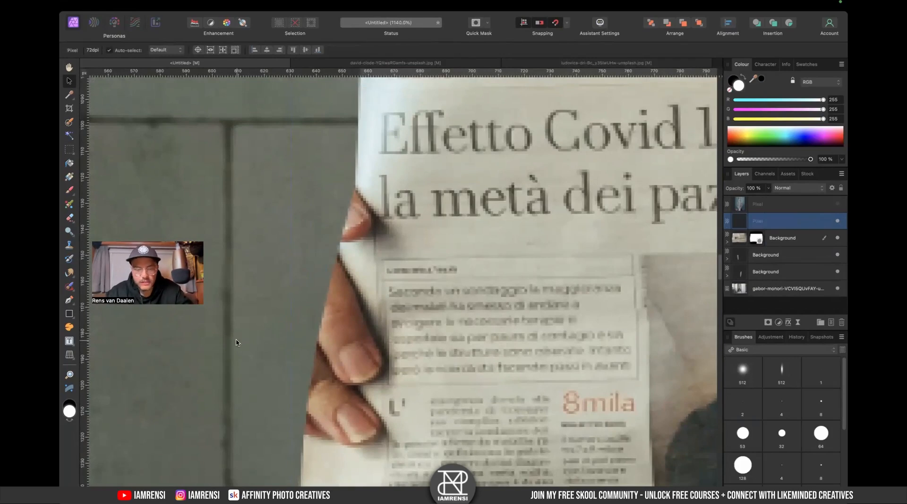
{"action": "key", "text": "b"}
{"action": "key", "text": "bracketleft"}
{"action": "key", "text": "bracketleft"}
{"action": "key", "text": "bracketleft"}
{"action": "key", "text": "bracketleft"}
{"action": "left_click_drag", "start_coordinate": [455, 350], "coordinate": [472, 202]}
{"action": "left_click_drag", "start_coordinate": [416, 219], "coordinate": [439, 204]}
{"action": "mouse_move", "coordinate": [425, 253]}
{"action": "left_mouse_down"}
{"action": "mouse_move", "coordinate": [363, 187]}
{"action": "mouse_move", "coordinate": [363, 231]}
{"action": "mouse_move", "coordinate": [378, 268]}
{"action": "mouse_move", "coordinate": [395, 266]}
{"action": "mouse_move", "coordinate": [378, 267]}
{"action": "mouse_move", "coordinate": [407, 199]}
{"action": "mouse_move", "coordinate": [391, 179]}
{"action": "mouse_move", "coordinate": [378, 185]}
{"action": "mouse_move", "coordinate": [377, 126]}
{"action": "mouse_move", "coordinate": [387, 116]}
{"action": "mouse_move", "coordinate": [417, 207]}
{"action": "left_mouse_up"}
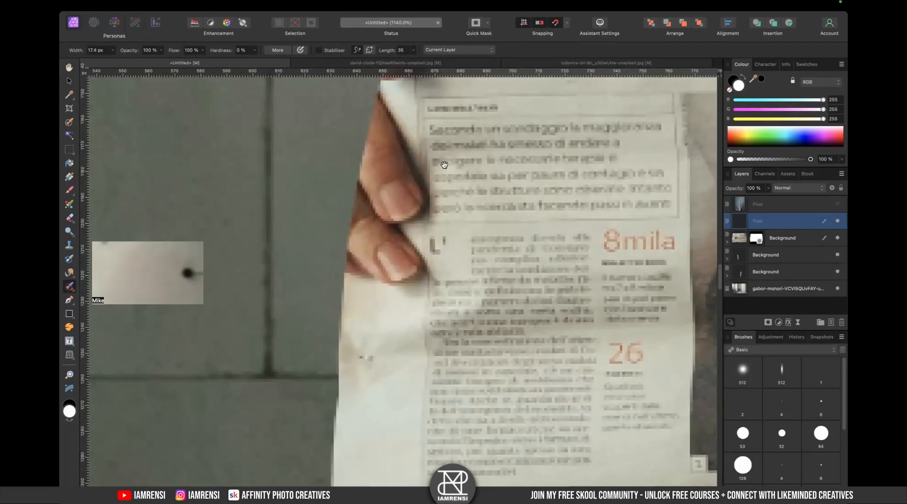
- Set the tool to sample Current Layer & Below and try a stroke over the fingers, undoing it
{"action": "left_click", "coordinate": [458, 50]}
{"action": "left_click", "coordinate": [456, 57]}
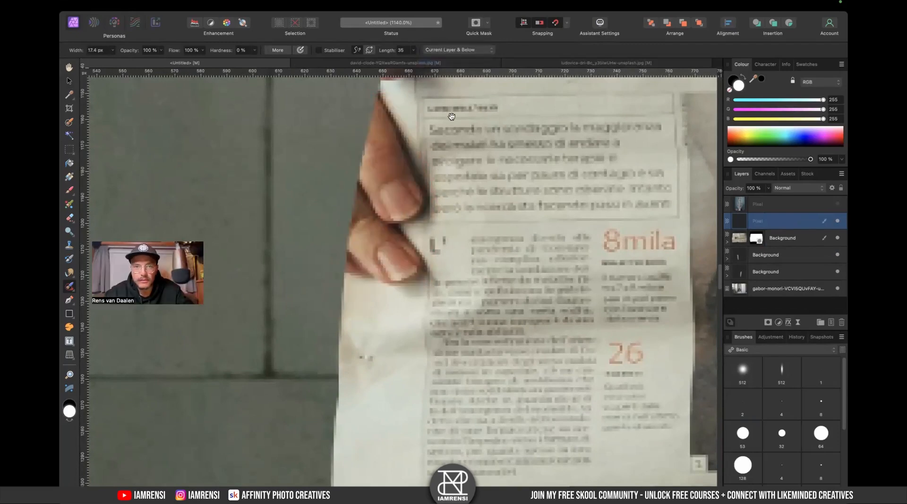
{"action": "scroll", "coordinate": [374, 155], "scroll_direction": "up", "scroll_amount": 3}
{"action": "mouse_move", "coordinate": [375, 155]}
{"action": "left_mouse_down"}
{"action": "mouse_move", "coordinate": [347, 312]}
{"action": "mouse_move", "coordinate": [385, 312]}
{"action": "mouse_move", "coordinate": [408, 297]}
{"action": "mouse_move", "coordinate": [385, 256]}
{"action": "mouse_move", "coordinate": [373, 259]}
{"action": "mouse_move", "coordinate": [410, 255]}
{"action": "mouse_move", "coordinate": [388, 151]}
{"action": "mouse_move", "coordinate": [392, 249]}
{"action": "left_mouse_up"}
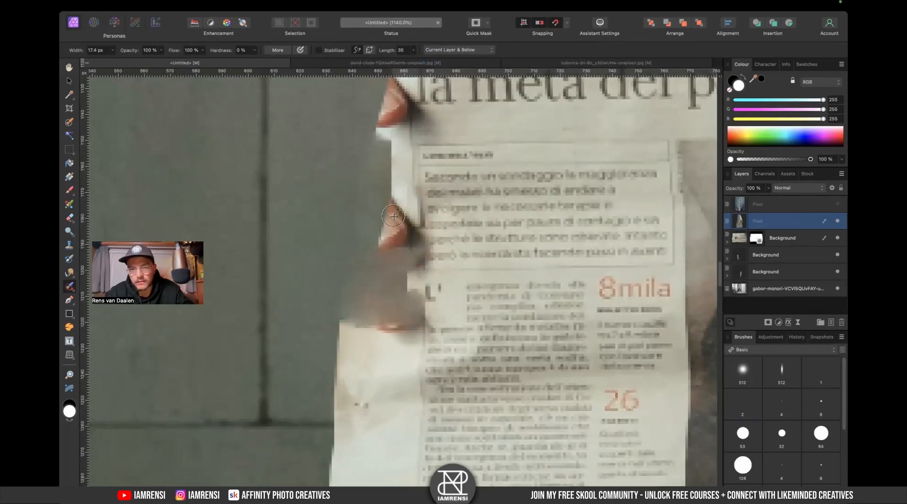
{"action": "key", "text": "ctrl+z"}
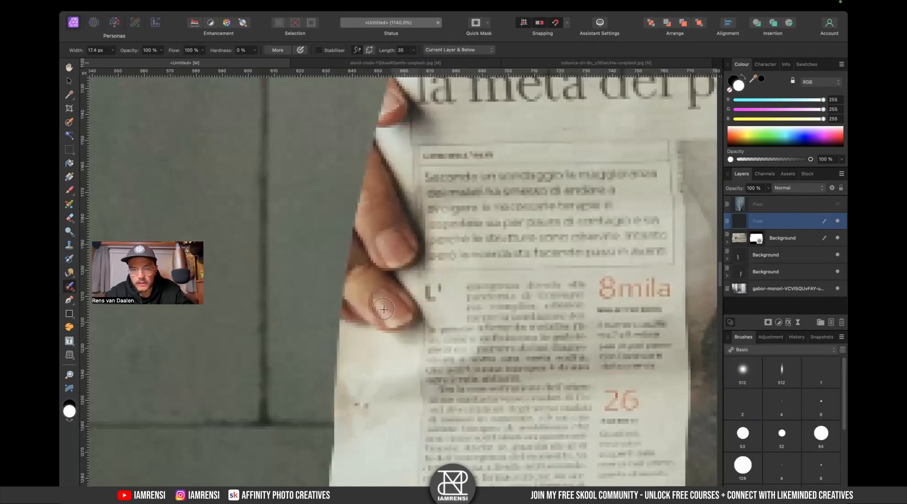
- Switch to the Clone tool and nest the new pixel layer inside the newspaper layer
{"action": "key", "text": "s"}
{"action": "left_click_drag", "start_coordinate": [737, 224], "coordinate": [800, 242]}
{"action": "left_click", "coordinate": [728, 226]}
{"action": "left_click", "coordinate": [728, 227]}
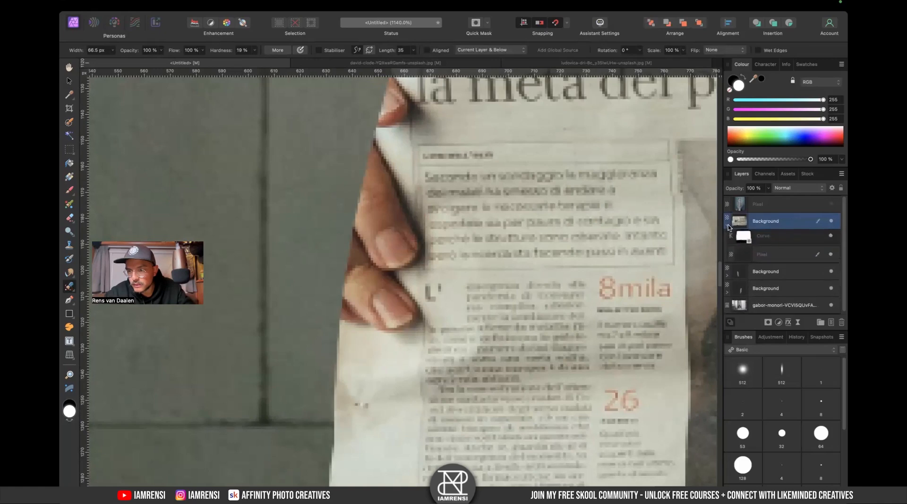
- Switch to the Clone Brush at about 29.5 px width and move the new pixel layer out above the newspaper layer
{"action": "left_click", "coordinate": [779, 255]}
{"action": "key", "text": "p"}
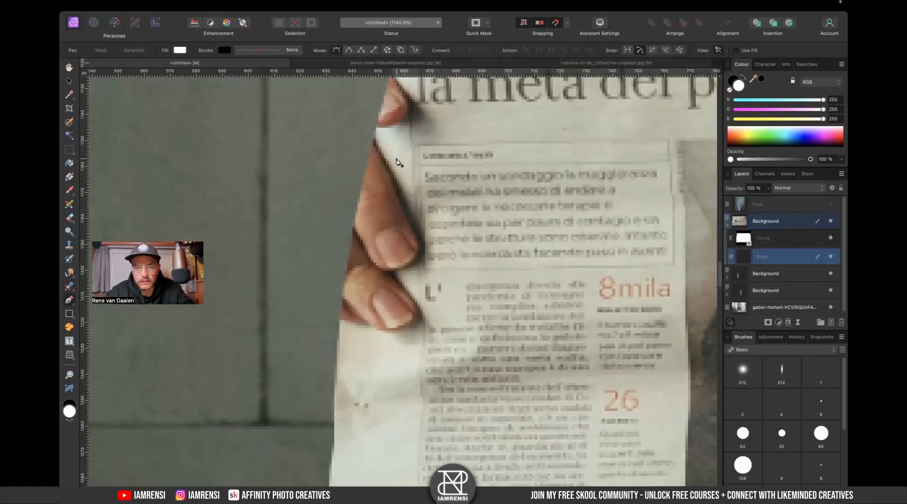
{"action": "key", "text": "s"}
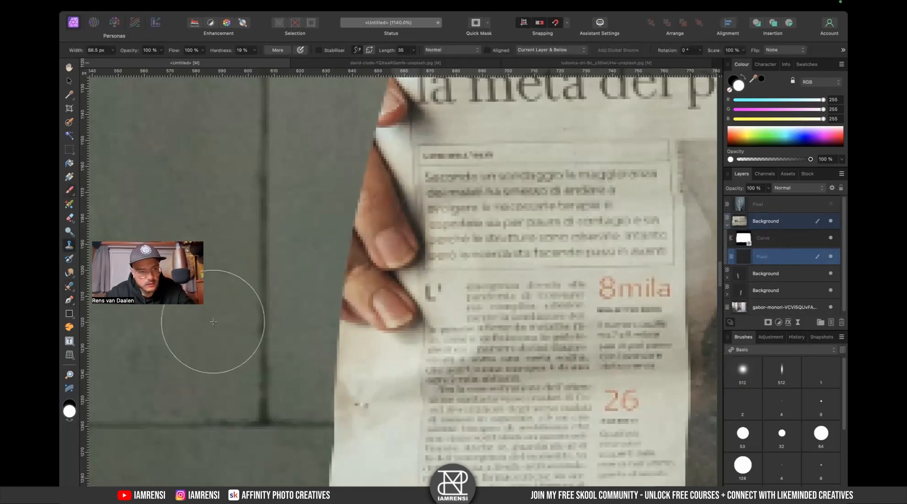
{"action": "scroll", "coordinate": [366, 345], "scroll_direction": "down", "scroll_amount": 2}
{"action": "key", "text": "bracketleft"}
{"action": "key", "text": "bracketleft"}
{"action": "key", "text": "bracketleft"}
{"action": "key", "text": "bracketleft"}
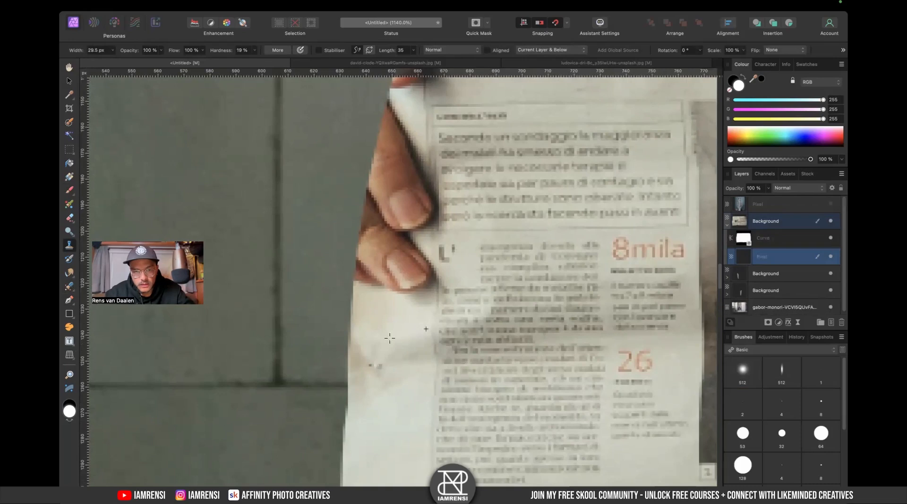
{"action": "left_click", "coordinate": [437, 346], "text": "alt"}
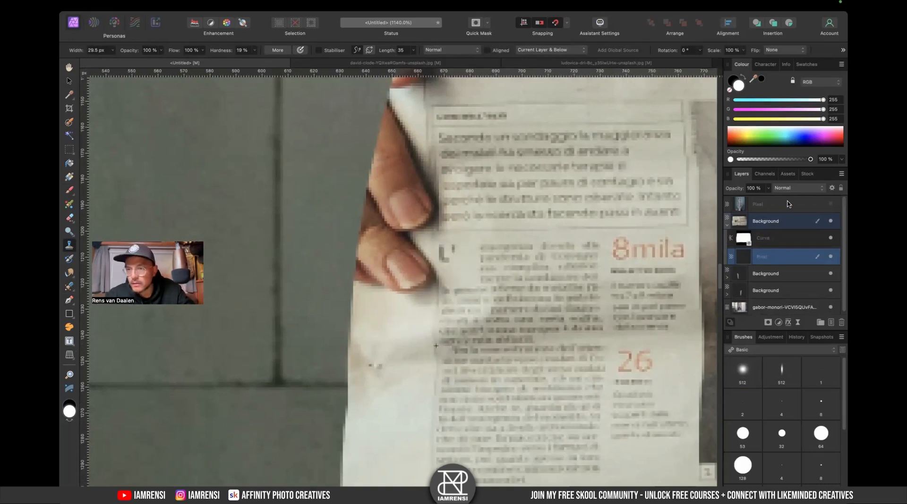
{"action": "left_click_drag", "start_coordinate": [766, 258], "coordinate": [777, 220]}
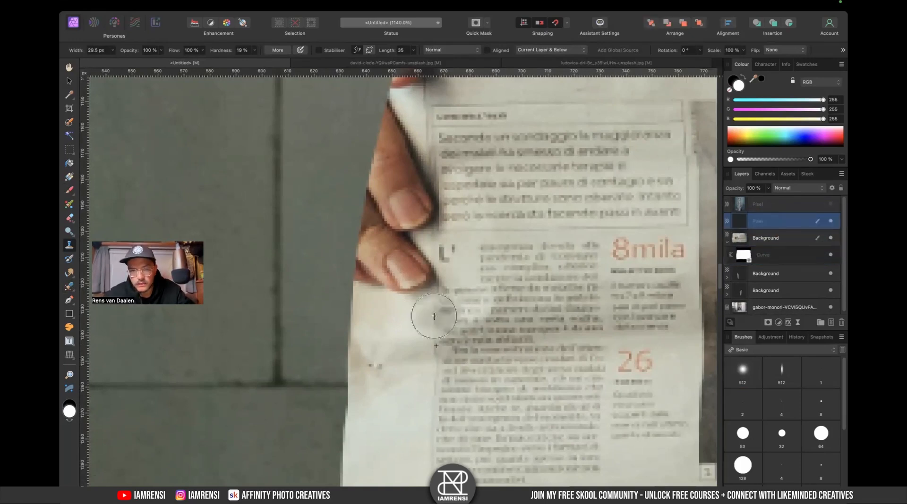
- Clone paper texture over the fingers along the newspaper's left edge
{"action": "left_click_drag", "start_coordinate": [436, 288], "coordinate": [378, 277]}
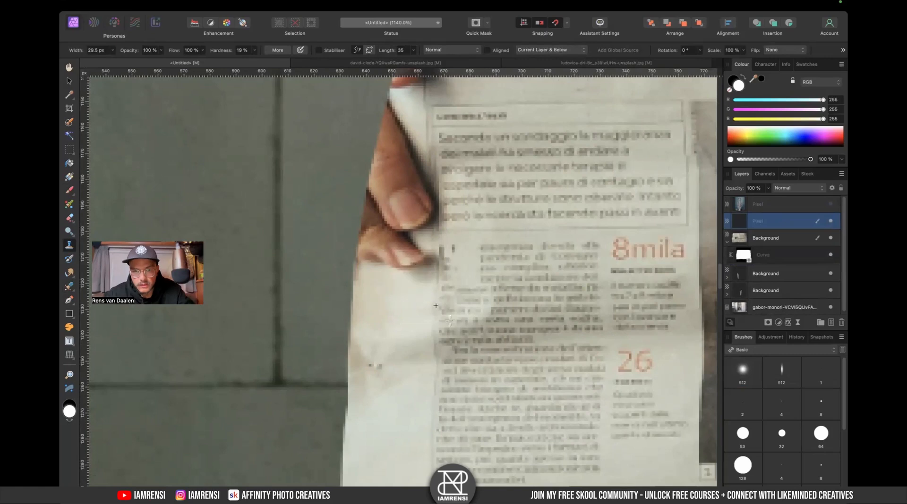
{"action": "mouse_move", "coordinate": [435, 250]}
{"action": "left_mouse_down"}
{"action": "mouse_move", "coordinate": [394, 240]}
{"action": "mouse_move", "coordinate": [378, 246]}
{"action": "mouse_move", "coordinate": [390, 187]}
{"action": "mouse_move", "coordinate": [419, 218]}
{"action": "mouse_move", "coordinate": [450, 182]}
{"action": "left_mouse_up"}
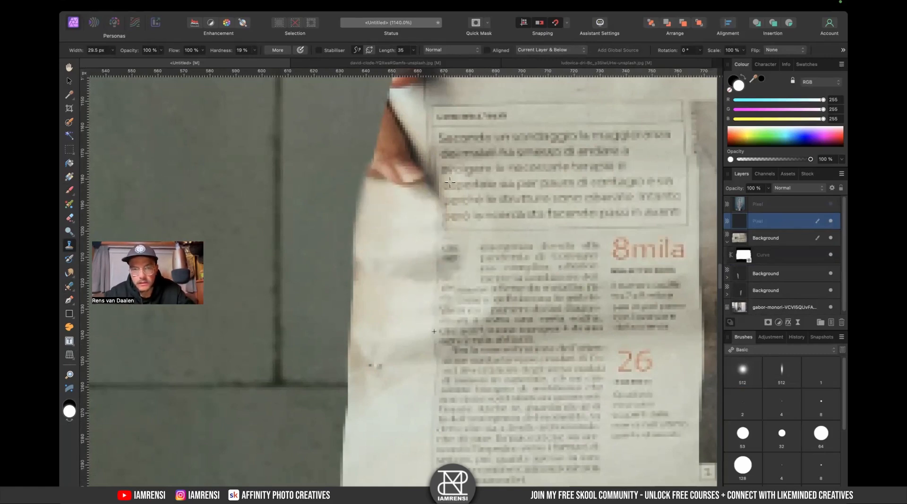
{"action": "mouse_move", "coordinate": [436, 241]}
{"action": "left_mouse_down"}
{"action": "mouse_move", "coordinate": [436, 187]}
{"action": "mouse_move", "coordinate": [410, 172]}
{"action": "mouse_move", "coordinate": [392, 176]}
{"action": "mouse_move", "coordinate": [403, 131]}
{"action": "left_mouse_up"}
{"action": "scroll", "coordinate": [428, 177], "scroll_direction": "up", "scroll_amount": 5}
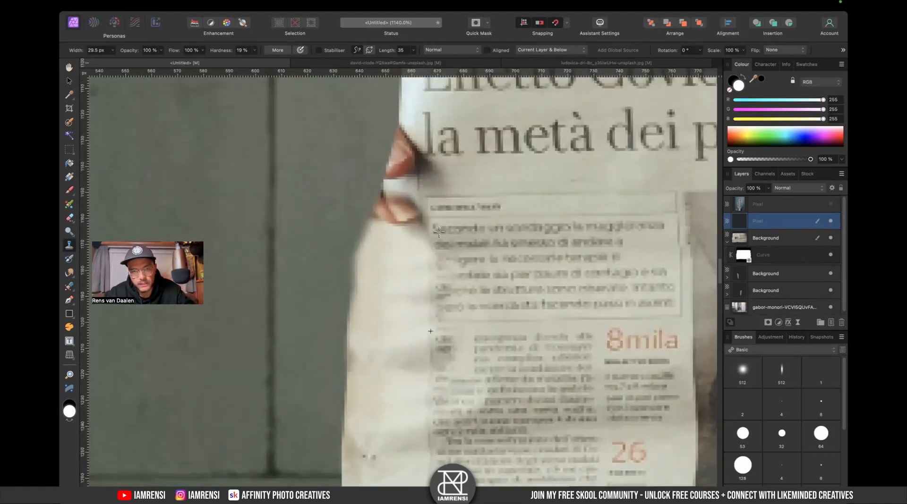
{"action": "scroll", "coordinate": [445, 297], "scroll_direction": "down", "scroll_amount": 7}
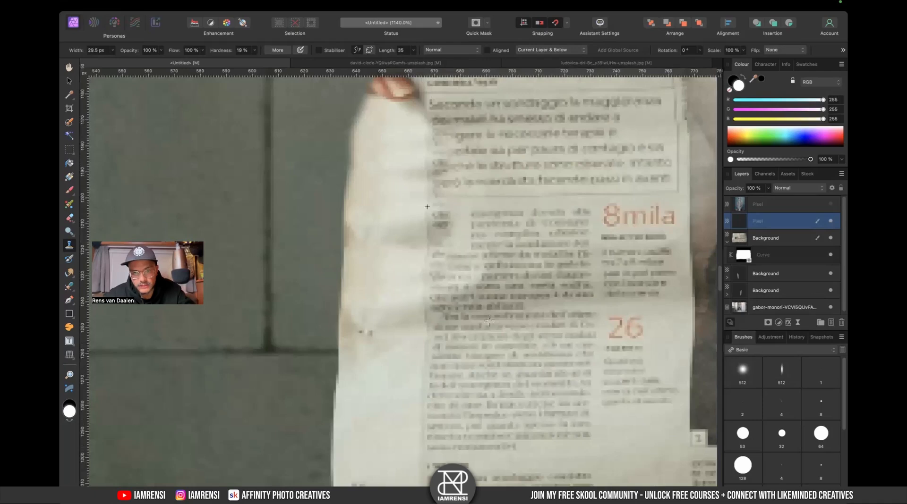
{"action": "left_click", "coordinate": [495, 343], "text": "alt"}
{"action": "left_click_drag", "start_coordinate": [475, 287], "coordinate": [460, 266]}
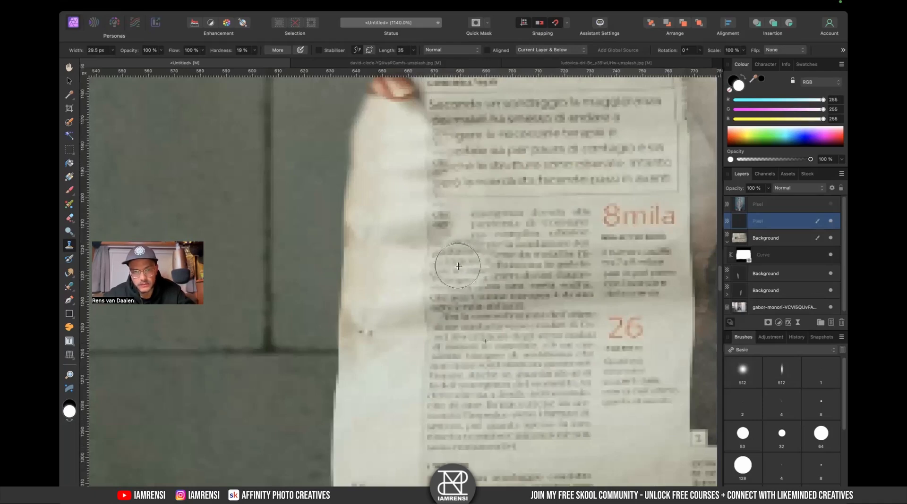
{"action": "mouse_move", "coordinate": [455, 217]}
{"action": "left_mouse_down"}
{"action": "mouse_move", "coordinate": [461, 222]}
{"action": "mouse_move", "coordinate": [449, 229]}
{"action": "left_mouse_up"}
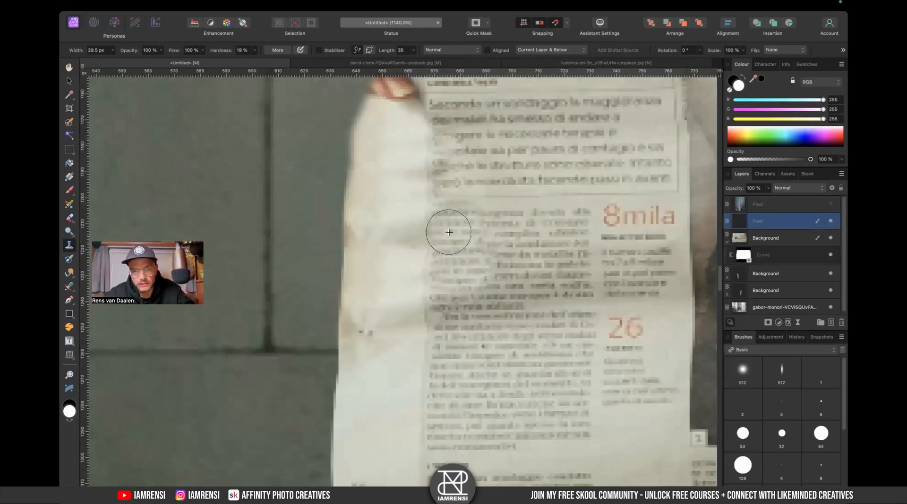
- Clone more paper over the remaining fingers below the newspaper headline
{"action": "left_click", "coordinate": [525, 196], "text": "alt"}
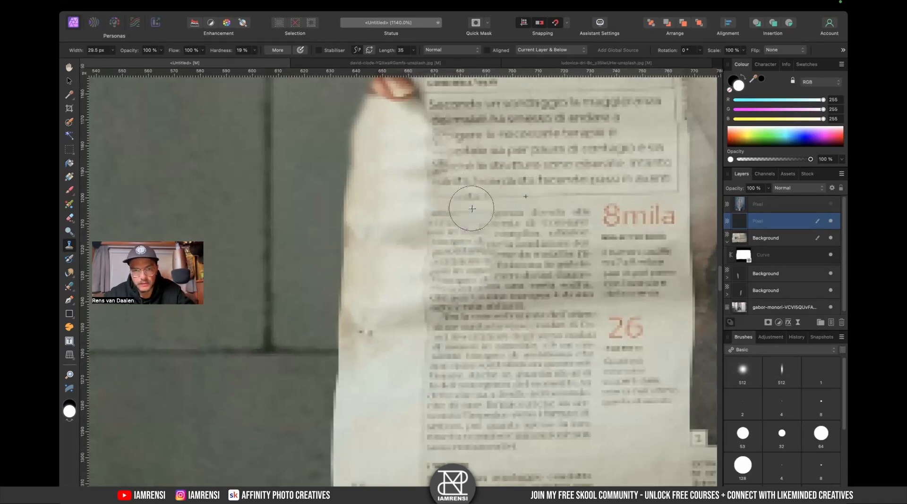
{"action": "left_click_drag", "start_coordinate": [488, 194], "coordinate": [509, 326]}
{"action": "mouse_move", "coordinate": [410, 213]}
{"action": "left_mouse_down"}
{"action": "mouse_move", "coordinate": [423, 205]}
{"action": "mouse_move", "coordinate": [437, 142]}
{"action": "left_mouse_up"}
- Set the source rotation to 10° and try a clone stroke beside the headline, undoing the last two strokes
{"action": "scroll", "coordinate": [420, 147], "scroll_direction": "up", "scroll_amount": 3}
{"action": "left_click", "coordinate": [412, 136], "text": "alt"}
{"action": "key", "text": "Right"}
{"action": "key", "text": "Right"}
{"action": "mouse_move", "coordinate": [409, 204]}
{"action": "left_mouse_down"}
{"action": "mouse_move", "coordinate": [419, 227]}
{"action": "mouse_move", "coordinate": [407, 240]}
{"action": "mouse_move", "coordinate": [464, 220]}
{"action": "mouse_move", "coordinate": [458, 190]}
{"action": "left_mouse_up"}
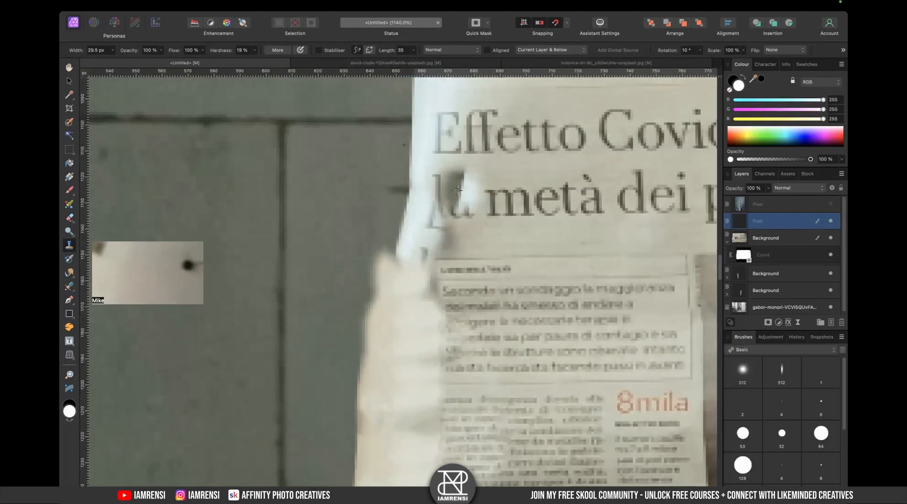
{"action": "key", "text": "super+z"}
{"action": "key", "text": "super+z"}
- Shrink the brush to about 18 px and clone over the leftover finger edges near the headline, resetting rotation to 0°
{"action": "mouse_move", "coordinate": [405, 294]}
{"action": "left_mouse_down"}
{"action": "mouse_move", "coordinate": [412, 243]}
{"action": "mouse_move", "coordinate": [397, 206]}
{"action": "mouse_move", "coordinate": [484, 245]}
{"action": "mouse_move", "coordinate": [441, 249]}
{"action": "mouse_move", "coordinate": [466, 242]}
{"action": "mouse_move", "coordinate": [437, 235]}
{"action": "mouse_move", "coordinate": [509, 238]}
{"action": "mouse_move", "coordinate": [425, 269]}
{"action": "left_mouse_up"}
{"action": "key", "text": "bracketleft"}
{"action": "key", "text": "bracketleft"}
{"action": "left_click", "coordinate": [472, 246], "text": "alt"}
{"action": "scroll", "coordinate": [455, 243], "scroll_direction": "down", "scroll_amount": 5}
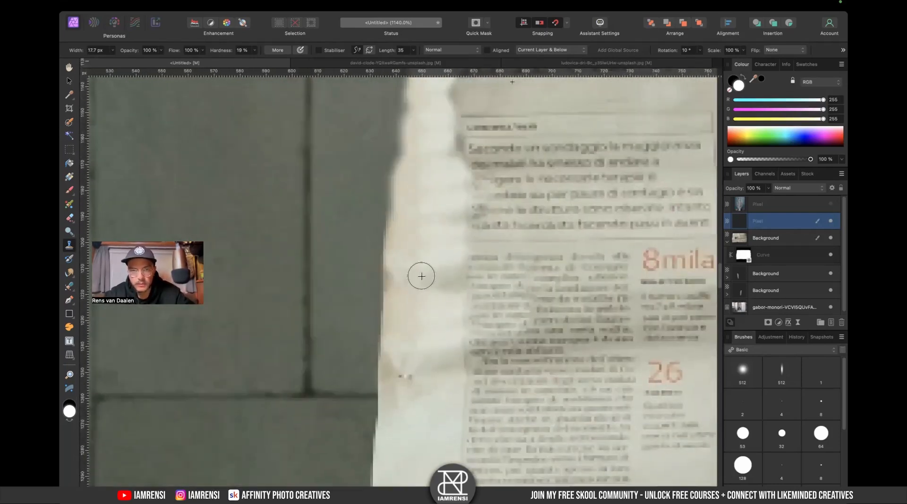
{"action": "scroll", "coordinate": [420, 274], "scroll_direction": "up", "scroll_amount": 5}
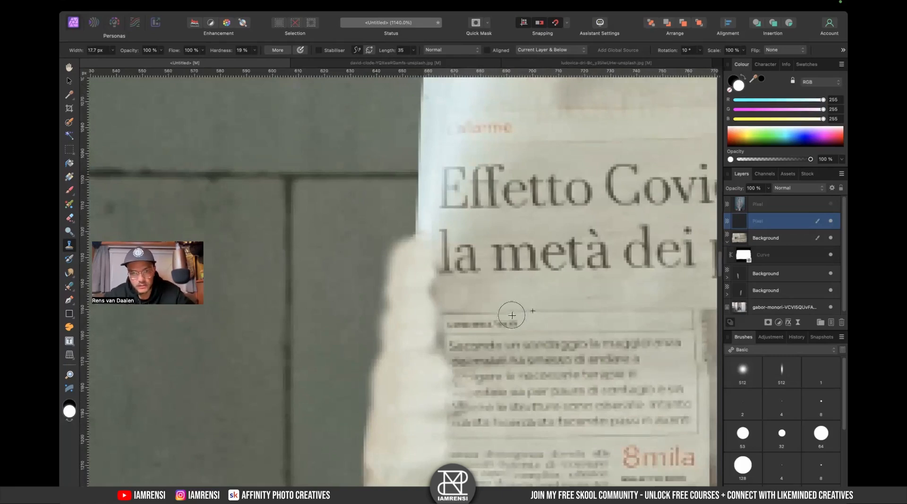
{"action": "left_click", "coordinate": [519, 288], "text": "alt"}
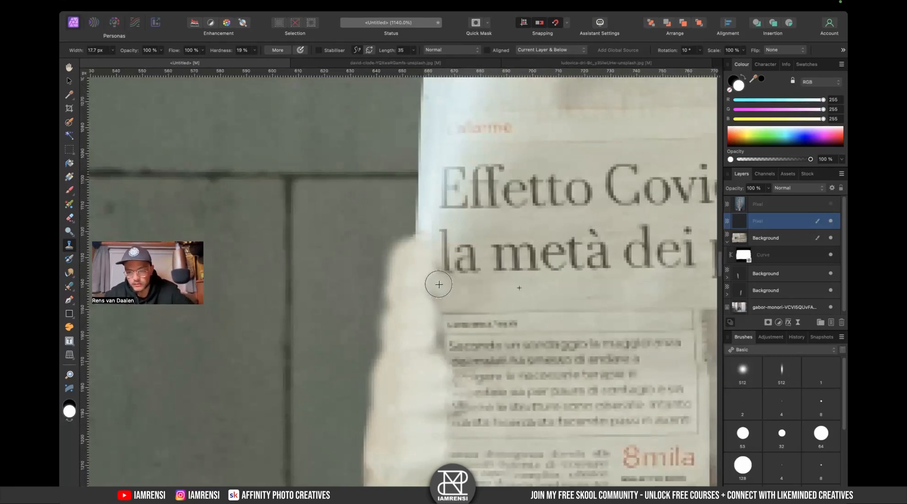
{"action": "key", "text": "]"}
{"action": "key", "text": "]"}
{"action": "key", "text": "]"}
{"action": "key", "text": "]"}
{"action": "key", "text": "]"}
{"action": "key", "text": "]"}
{"action": "key", "text": "]"}
{"action": "key", "text": "]"}
{"action": "key", "text": "["}
{"action": "key", "text": "["}
{"action": "key", "text": "["}
{"action": "key", "text": "["}
{"action": "key", "text": "["}
{"action": "key", "text": "["}
{"action": "left_click_drag", "start_coordinate": [435, 315], "coordinate": [431, 299]}
{"action": "key", "text": "Left"}
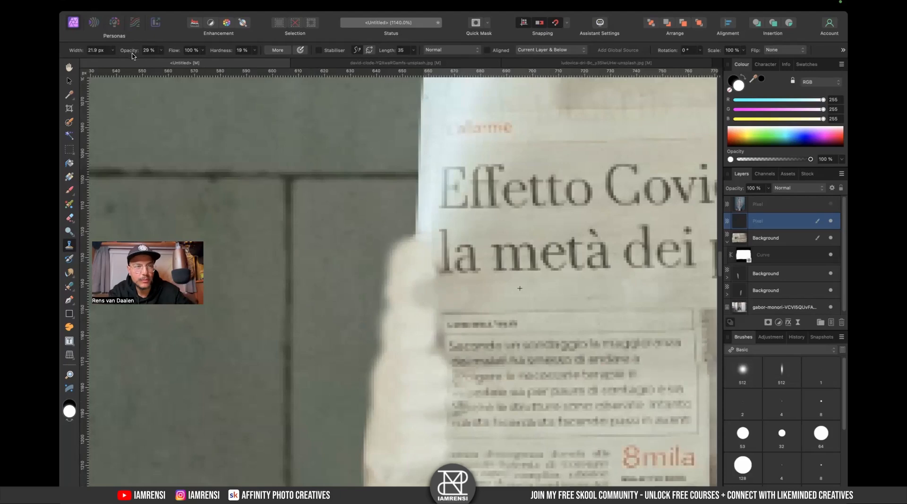
- Enlarge the brush to 28.9 px and clone along the newspaper's bottom edge where it meets the table line
{"action": "scroll", "coordinate": [453, 260], "scroll_direction": "down", "scroll_amount": 10}
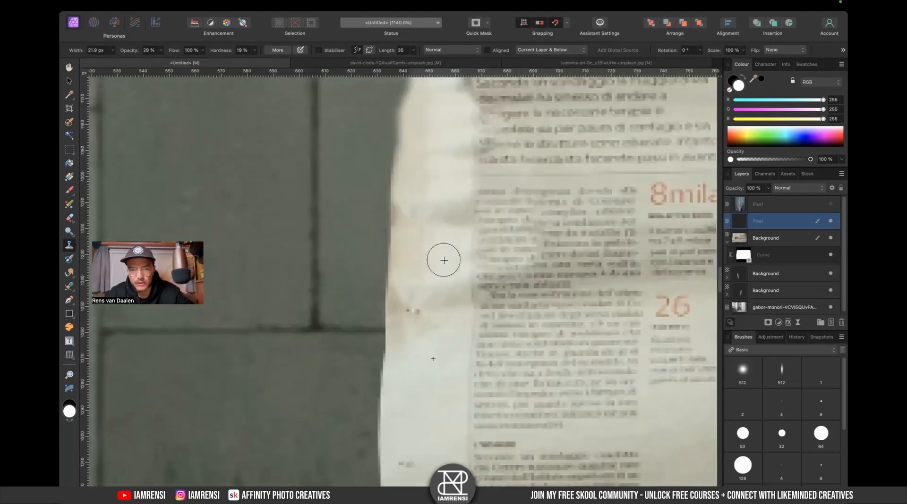
{"action": "key", "text": "]"}
{"action": "key", "text": "]"}
{"action": "key", "text": "]"}
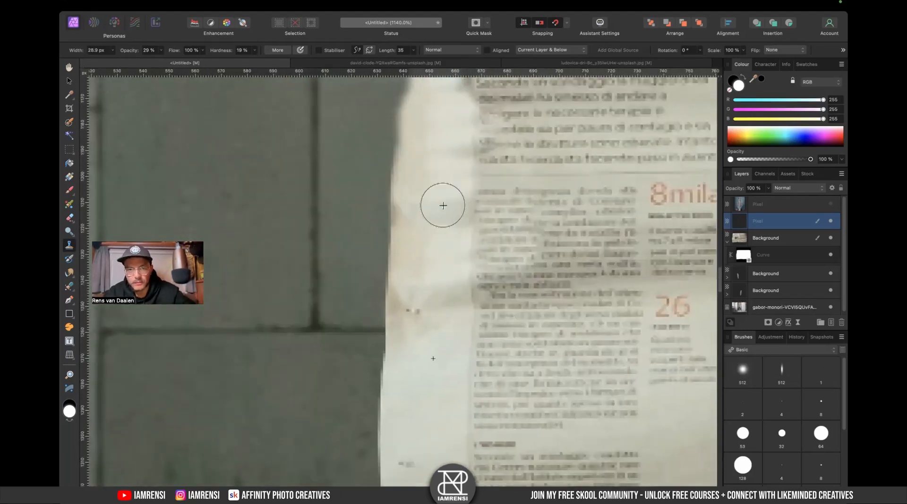
{"action": "scroll", "coordinate": [439, 198], "scroll_direction": "up", "scroll_amount": 3}
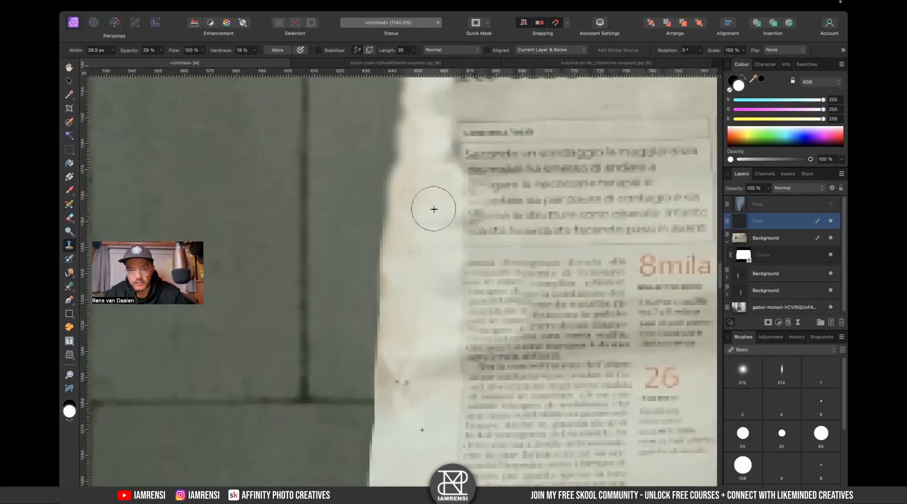
{"action": "scroll", "coordinate": [425, 203], "scroll_direction": "up", "scroll_amount": 2}
{"action": "scroll", "coordinate": [420, 208], "scroll_direction": "up", "scroll_amount": 2}
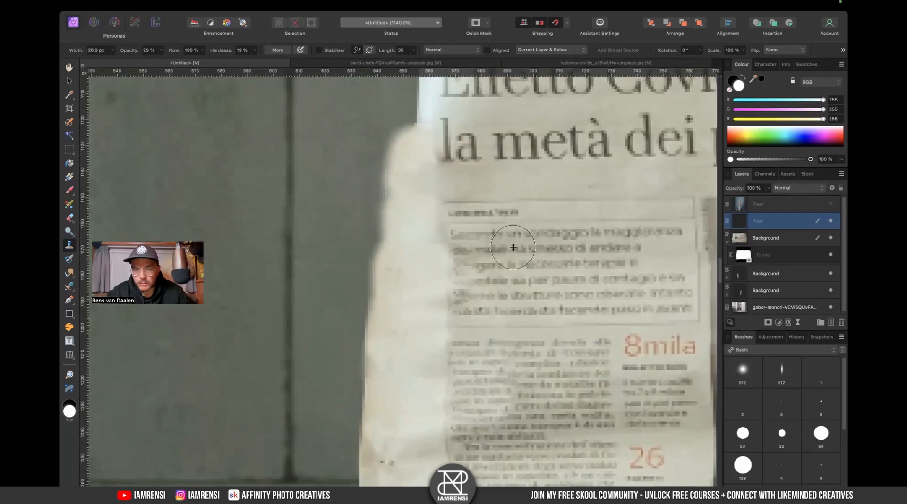
{"action": "key", "text": "v"}
{"action": "scroll", "coordinate": [332, 186], "scroll_direction": "down", "scroll_amount": 5}
{"action": "scroll", "coordinate": [331, 186], "scroll_direction": "down", "scroll_amount": 10}
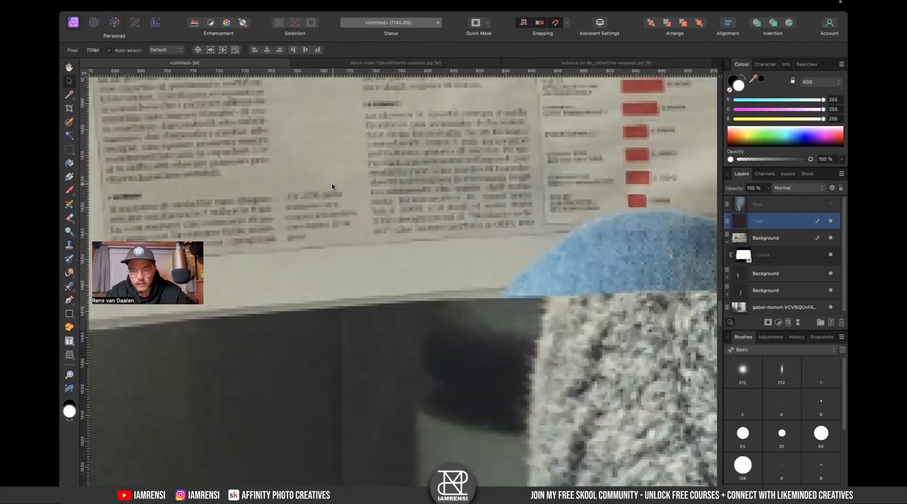
{"action": "scroll", "coordinate": [384, 246], "scroll_direction": "right", "scroll_amount": 3}
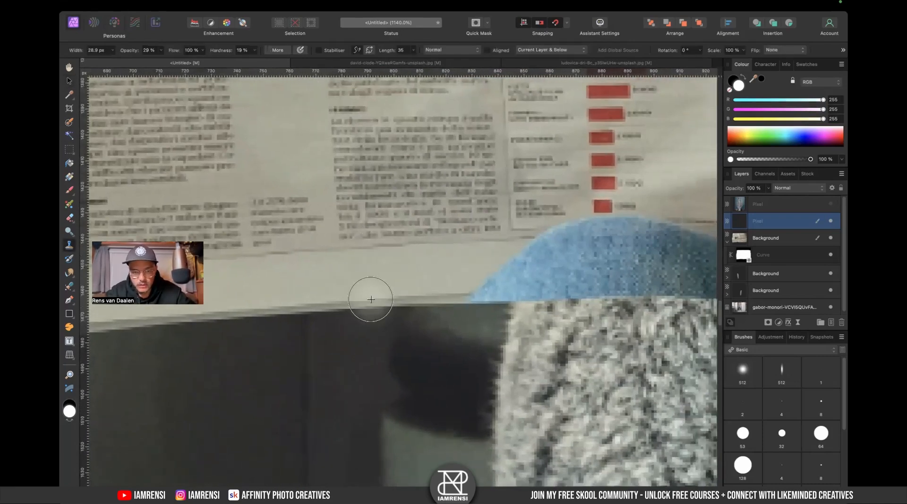
{"action": "key", "text": "s"}
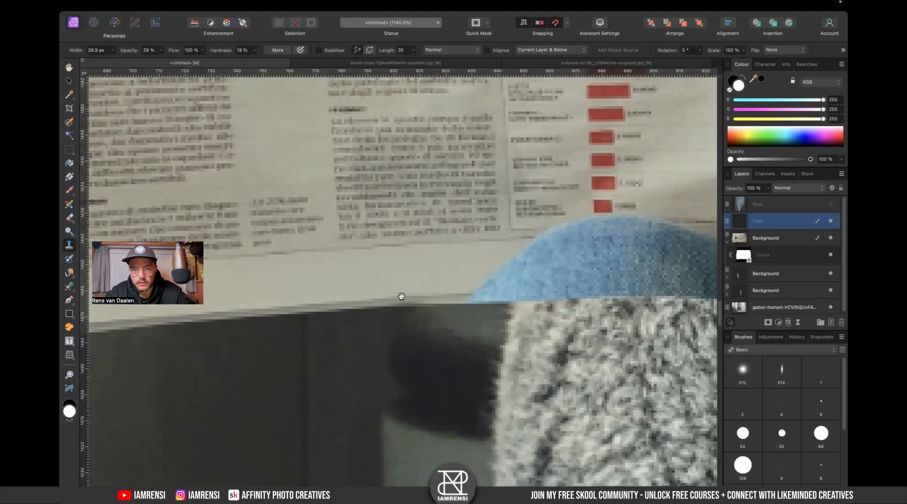
{"action": "scroll", "coordinate": [393, 309], "scroll_direction": "right", "scroll_amount": 6}
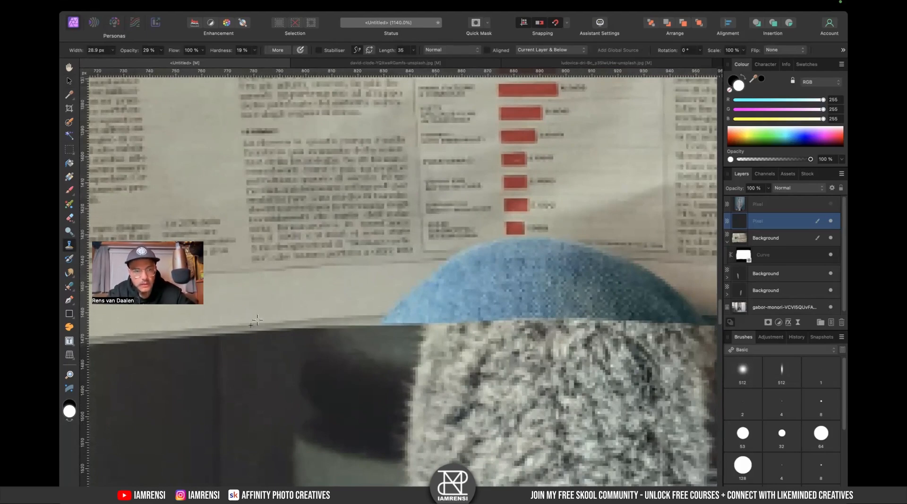
{"action": "left_click_drag", "start_coordinate": [269, 307], "coordinate": [405, 254]}
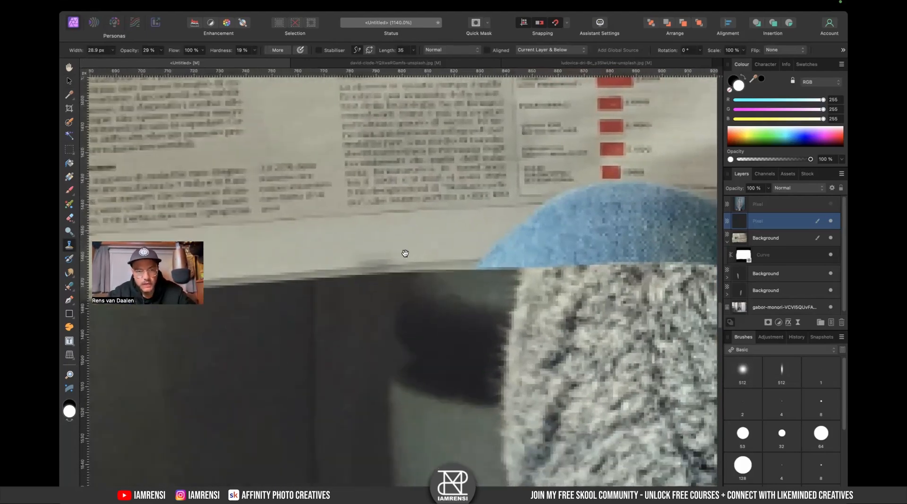
- Set the source rotation to 5° and opacity to 100%, and continue cloning along the table edge beside the furry leg
{"action": "left_click", "coordinate": [347, 270], "text": "alt"}
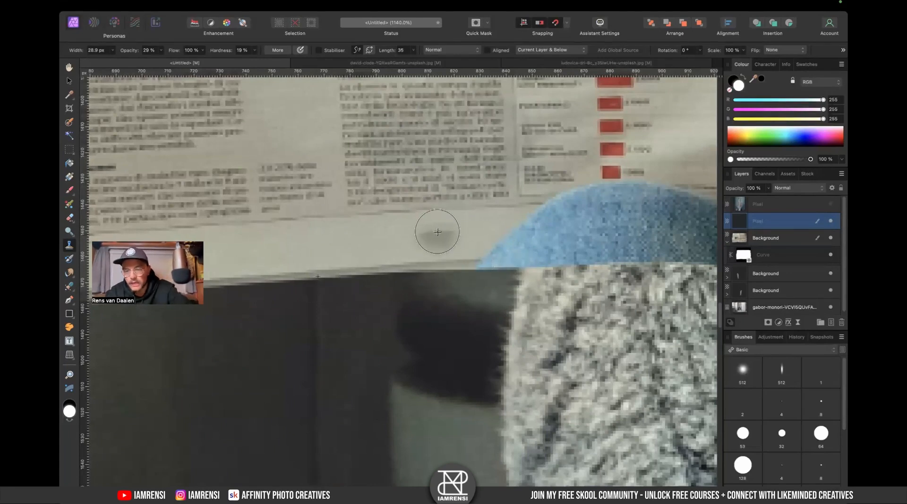
{"action": "key", "text": "Right"}
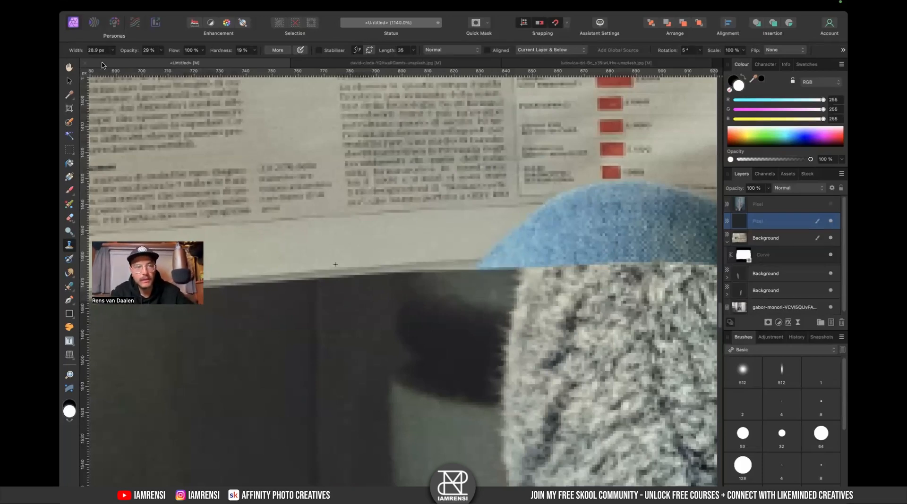
{"action": "key", "text": "0"}
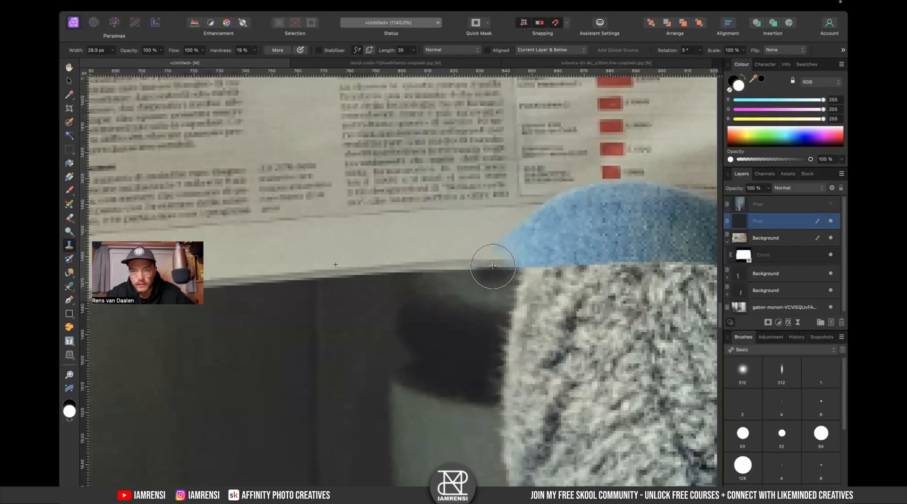
{"action": "mouse_move", "coordinate": [493, 267]}
{"action": "left_mouse_down"}
{"action": "mouse_move", "coordinate": [597, 261]}
{"action": "mouse_move", "coordinate": [572, 243]}
{"action": "mouse_move", "coordinate": [525, 241]}
{"action": "mouse_move", "coordinate": [539, 237]}
{"action": "mouse_move", "coordinate": [573, 240]}
{"action": "mouse_move", "coordinate": [427, 269]}
{"action": "mouse_move", "coordinate": [452, 265]}
{"action": "mouse_move", "coordinate": [434, 273]}
{"action": "mouse_move", "coordinate": [578, 273]}
{"action": "mouse_move", "coordinate": [429, 267]}
{"action": "mouse_move", "coordinate": [437, 257]}
{"action": "mouse_move", "coordinate": [419, 243]}
{"action": "mouse_move", "coordinate": [448, 235]}
{"action": "mouse_move", "coordinate": [531, 241]}
{"action": "mouse_move", "coordinate": [561, 257]}
{"action": "left_mouse_up"}
{"action": "scroll", "coordinate": [550, 257], "scroll_direction": "right", "scroll_amount": 4}
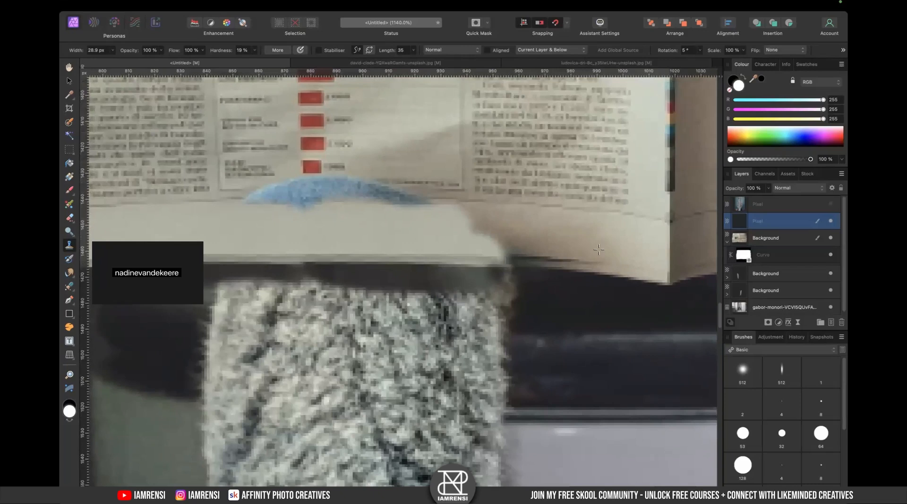
{"action": "mouse_move", "coordinate": [448, 238]}
{"action": "left_mouse_down"}
{"action": "mouse_move", "coordinate": [471, 227]}
{"action": "mouse_move", "coordinate": [466, 235]}
{"action": "mouse_move", "coordinate": [492, 263]}
{"action": "left_mouse_up"}
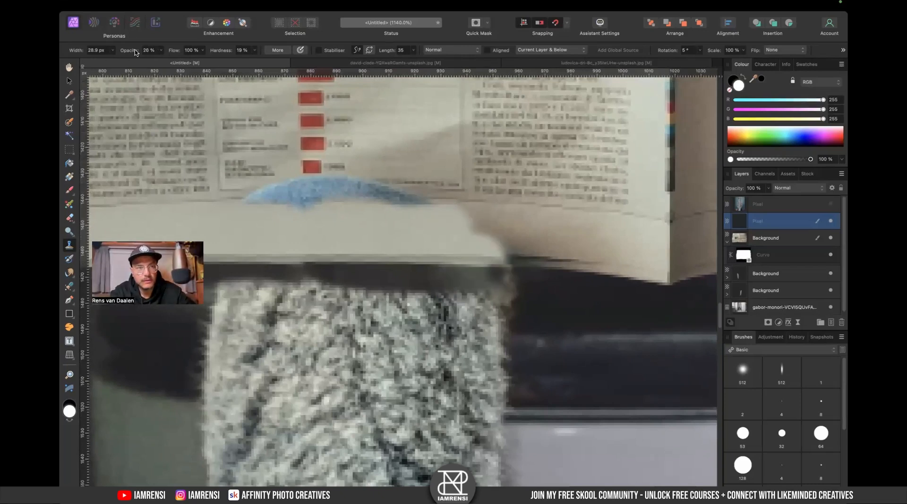
{"action": "mouse_move", "coordinate": [510, 253]}
{"action": "left_mouse_down"}
{"action": "mouse_move", "coordinate": [575, 243]}
{"action": "mouse_move", "coordinate": [506, 260]}
{"action": "mouse_move", "coordinate": [497, 238]}
{"action": "mouse_move", "coordinate": [484, 241]}
{"action": "mouse_move", "coordinate": [506, 255]}
{"action": "mouse_move", "coordinate": [502, 263]}
{"action": "mouse_move", "coordinate": [477, 233]}
{"action": "mouse_move", "coordinate": [502, 256]}
{"action": "left_mouse_up"}
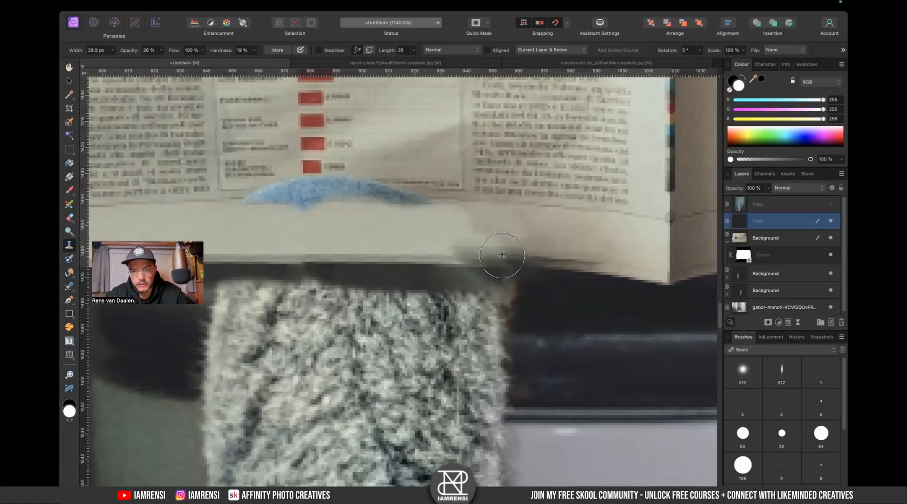
- Clone over the blue sock peeking above the table edge behind the furry leg
{"action": "scroll", "coordinate": [377, 235], "scroll_direction": "left", "scroll_amount": 6}
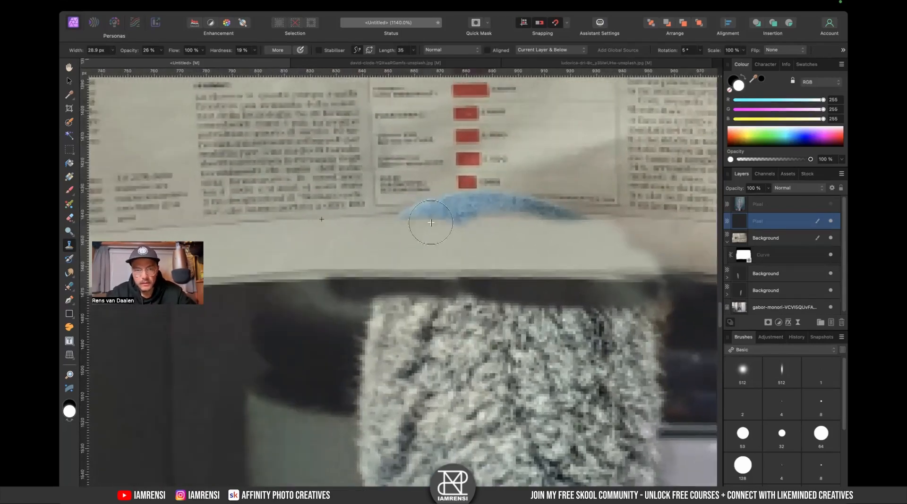
{"action": "left_click_drag", "start_coordinate": [131, 51], "coordinate": [196, 55]}
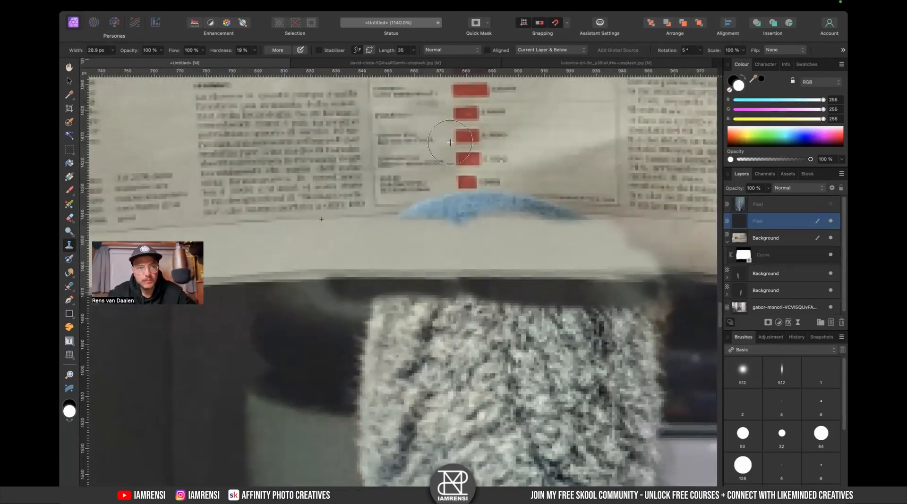
{"action": "left_click_drag", "start_coordinate": [408, 223], "coordinate": [504, 216]}
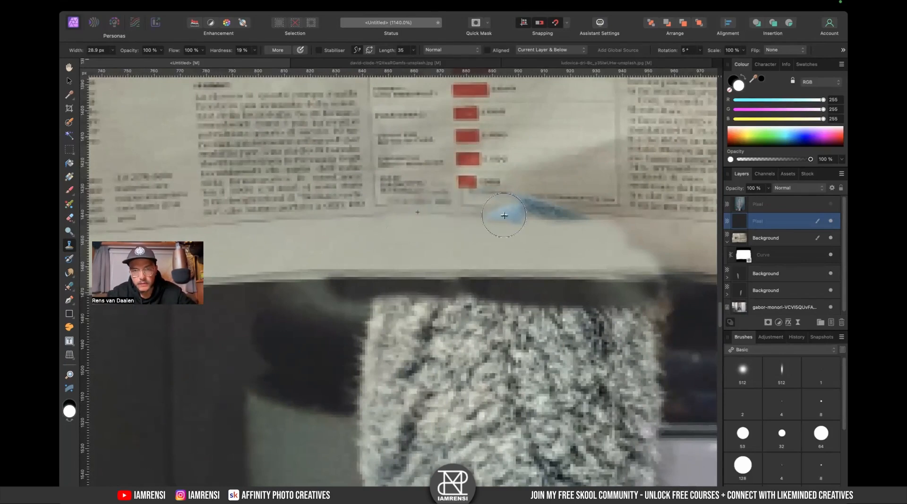
- Clone over the remaining blue sock spot along the newspaper's bottom edge at 5° source rotation
{"action": "left_click", "coordinate": [643, 218], "text": "alt"}
{"action": "mouse_move", "coordinate": [598, 219]}
{"action": "left_mouse_down"}
{"action": "mouse_move", "coordinate": [502, 228]}
{"action": "mouse_move", "coordinate": [560, 256]}
{"action": "left_mouse_up"}
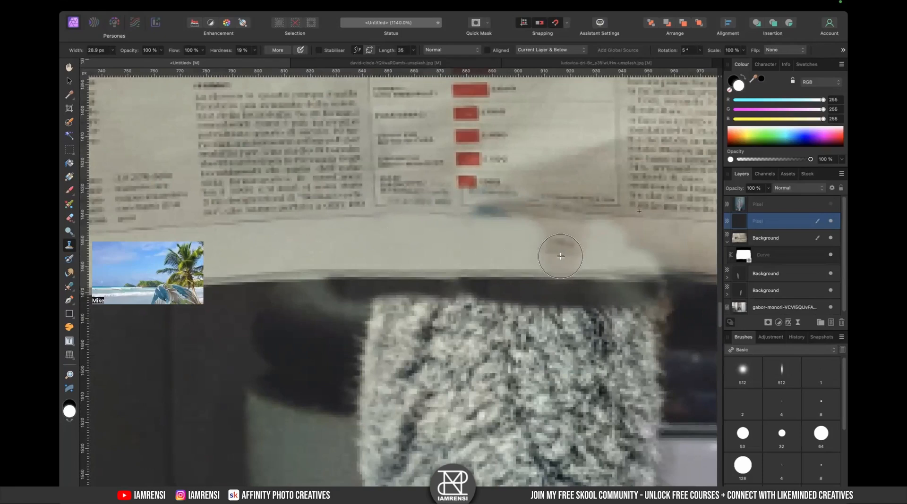
- Switch to the Inpainting Brush and paint over the leftover blue patch beneath the newspaper's bottom edge
{"action": "key", "text": "j"}
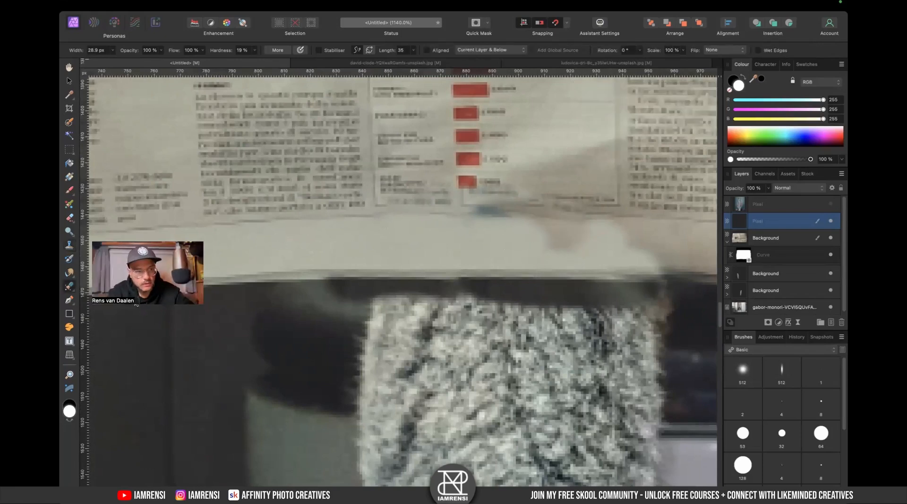
{"action": "left_click_drag", "start_coordinate": [67, 287], "coordinate": [98, 315]}
{"action": "mouse_move", "coordinate": [474, 215]}
{"action": "left_mouse_down"}
{"action": "mouse_move", "coordinate": [534, 213]}
{"action": "mouse_move", "coordinate": [499, 221]}
{"action": "mouse_move", "coordinate": [508, 246]}
{"action": "mouse_move", "coordinate": [538, 204]}
{"action": "left_mouse_up"}
{"action": "scroll", "coordinate": [564, 254], "scroll_direction": "right", "scroll_amount": 2}
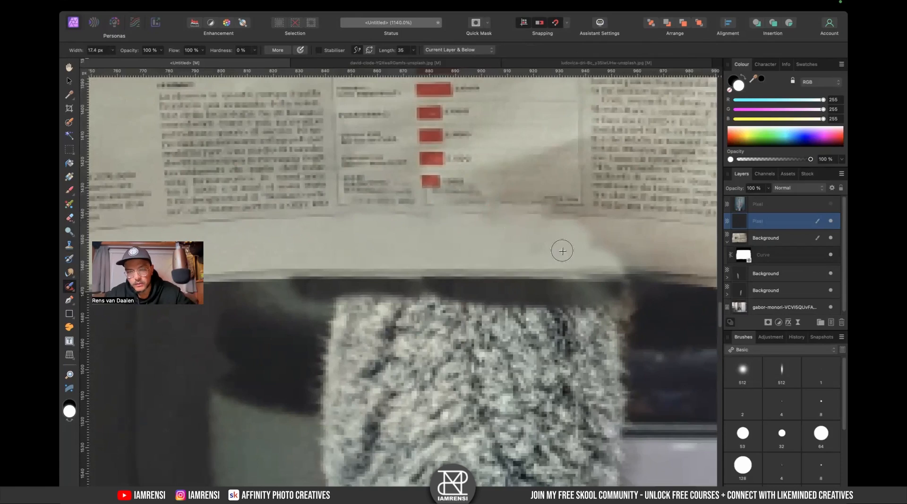
- Inpaint away the fingers gripping the newspaper's right edge beside the drainpipe
{"action": "key", "text": "super+0"}
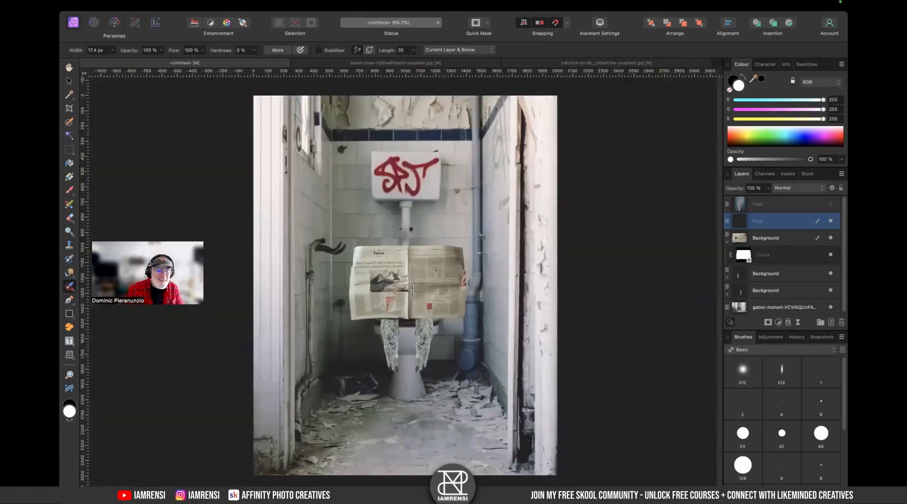
{"action": "scroll", "coordinate": [407, 317], "scroll_direction": "up", "scroll_amount": 8}
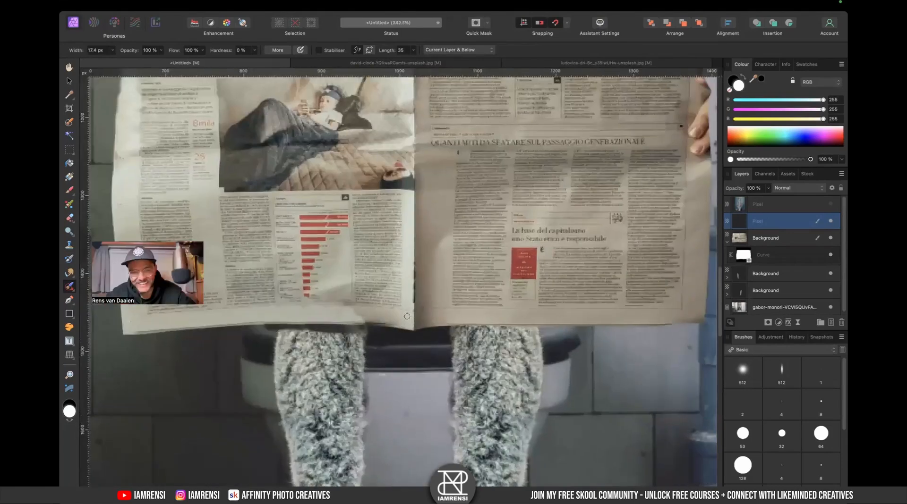
{"action": "scroll", "coordinate": [407, 317], "scroll_direction": "right", "scroll_amount": 8}
{"action": "scroll", "coordinate": [414, 231], "scroll_direction": "up", "scroll_amount": 1}
{"action": "scroll", "coordinate": [414, 232], "scroll_direction": "up", "scroll_amount": 4}
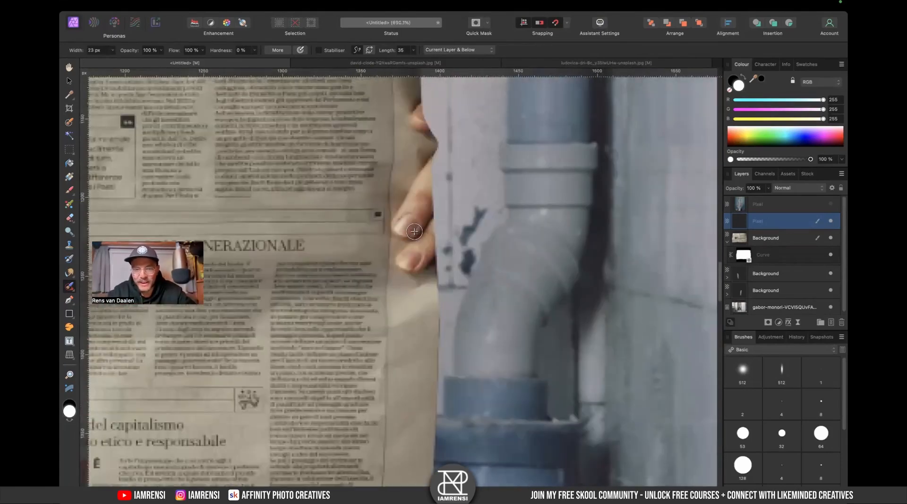
{"action": "scroll", "coordinate": [414, 232], "scroll_direction": "up", "scroll_amount": 5}
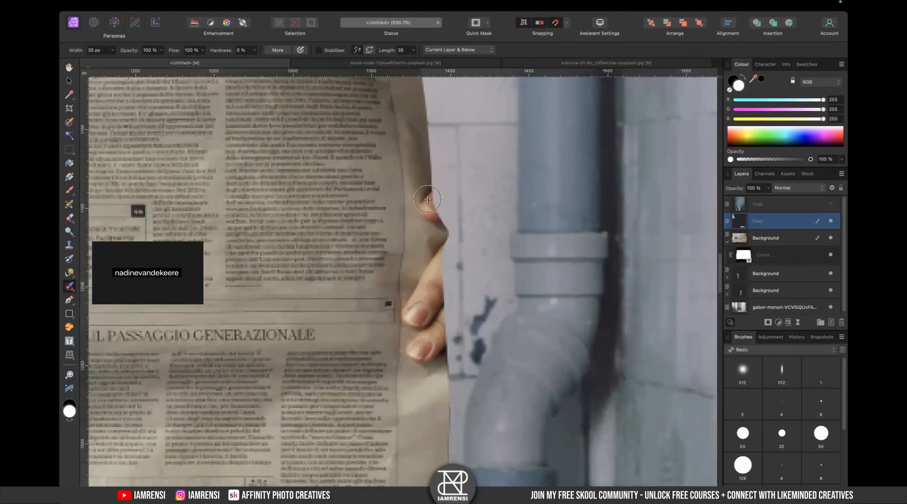
{"action": "mouse_move", "coordinate": [429, 199]}
{"action": "left_mouse_down"}
{"action": "mouse_move", "coordinate": [464, 247]}
{"action": "mouse_move", "coordinate": [449, 236]}
{"action": "mouse_move", "coordinate": [440, 204]}
{"action": "mouse_move", "coordinate": [437, 227]}
{"action": "left_mouse_up"}
{"action": "key", "text": "super+z"}
{"action": "key", "text": "super+z"}
{"action": "key", "text": "super+shift+z"}
{"action": "left_click_drag", "start_coordinate": [443, 258], "coordinate": [414, 327]}
{"action": "scroll", "coordinate": [448, 299], "scroll_direction": "down", "scroll_amount": 2}
{"action": "mouse_move", "coordinate": [448, 299]}
{"action": "left_mouse_down"}
{"action": "mouse_move", "coordinate": [462, 314]}
{"action": "mouse_move", "coordinate": [441, 314]}
{"action": "left_mouse_up"}
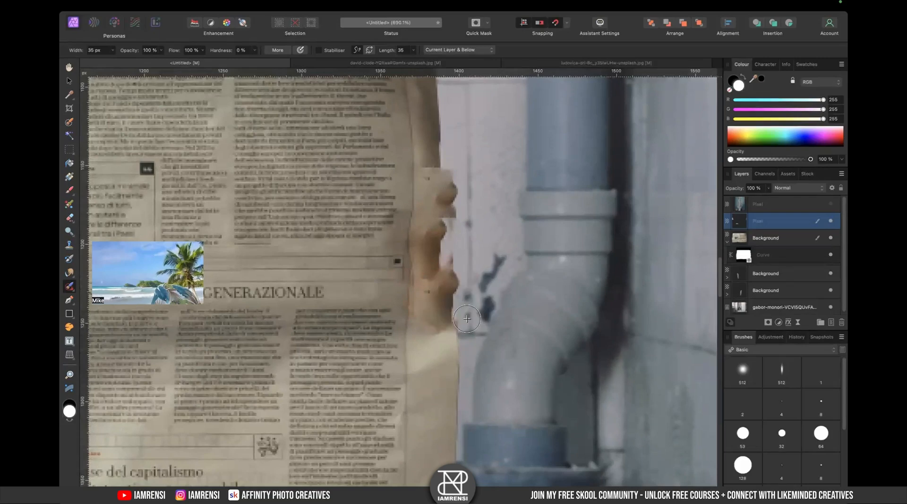
- Clone along the newspaper's right edge to rebuild the paper border, adjusting the source rotation to 355°
{"action": "key", "text": "c"}
{"action": "scroll", "coordinate": [455, 326], "scroll_direction": "down", "scroll_amount": 2}
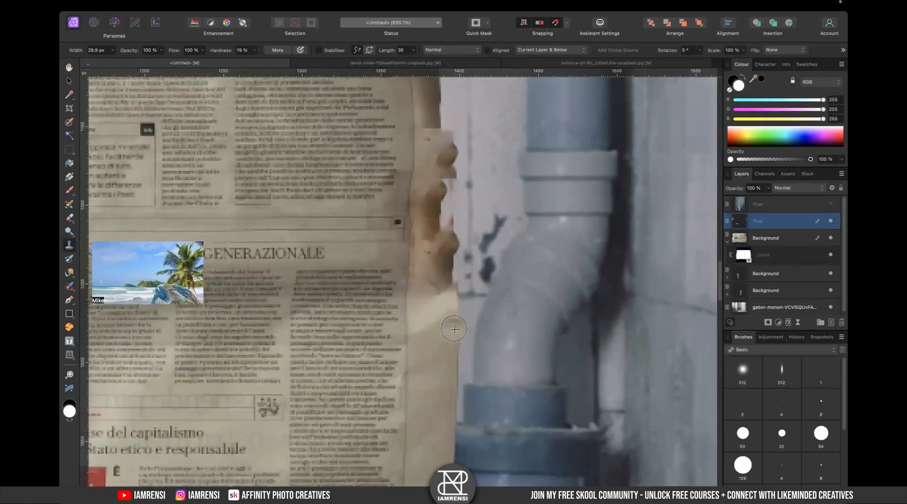
{"action": "left_click", "coordinate": [456, 338], "text": "alt"}
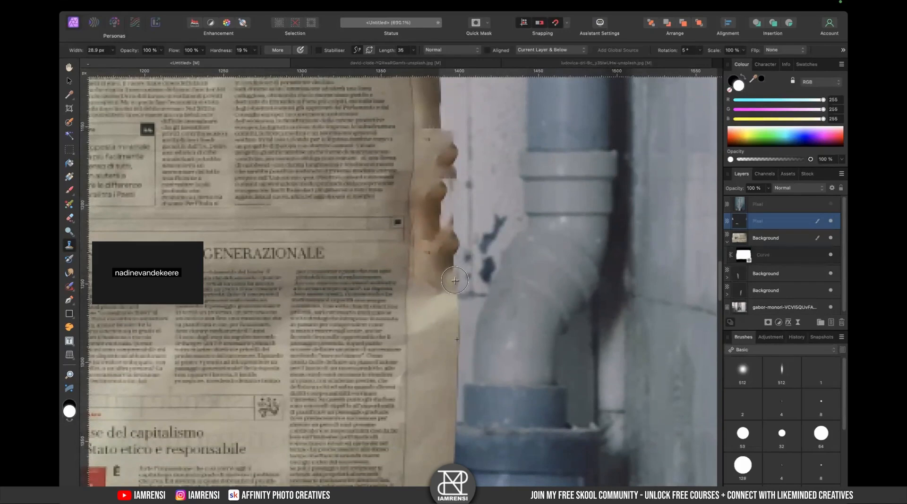
{"action": "key", "text": "Left"}
{"action": "mouse_move", "coordinate": [451, 278]}
{"action": "left_mouse_down"}
{"action": "mouse_move", "coordinate": [447, 230]}
{"action": "mouse_move", "coordinate": [440, 284]}
{"action": "mouse_move", "coordinate": [429, 255]}
{"action": "left_mouse_up"}
{"action": "left_click_drag", "start_coordinate": [440, 306], "coordinate": [436, 327]}
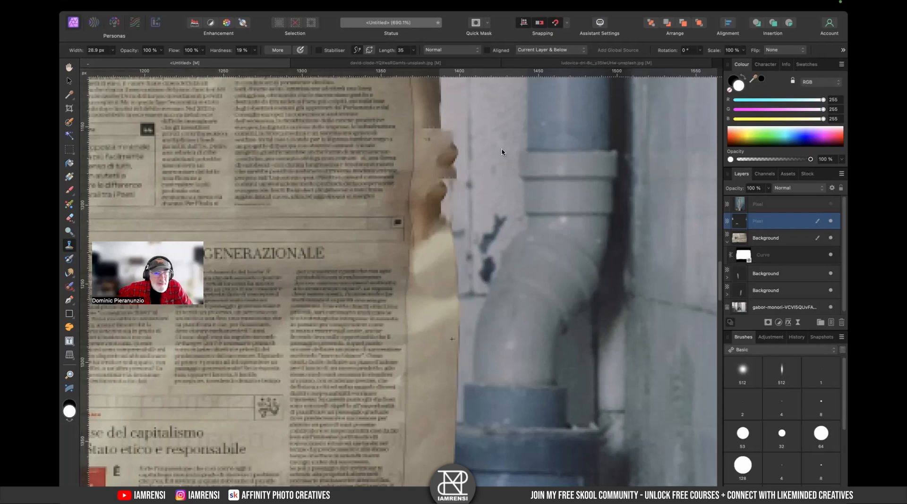
{"action": "mouse_move", "coordinate": [446, 188]}
{"action": "left_mouse_down"}
{"action": "mouse_move", "coordinate": [446, 217]}
{"action": "mouse_move", "coordinate": [441, 193]}
{"action": "mouse_move", "coordinate": [433, 209]}
{"action": "mouse_move", "coordinate": [427, 276]}
{"action": "mouse_move", "coordinate": [442, 266]}
{"action": "mouse_move", "coordinate": [443, 250]}
{"action": "mouse_move", "coordinate": [431, 191]}
{"action": "mouse_move", "coordinate": [423, 210]}
{"action": "mouse_move", "coordinate": [432, 244]}
{"action": "left_mouse_up"}
{"action": "scroll", "coordinate": [445, 189], "scroll_direction": "up", "scroll_amount": 3}
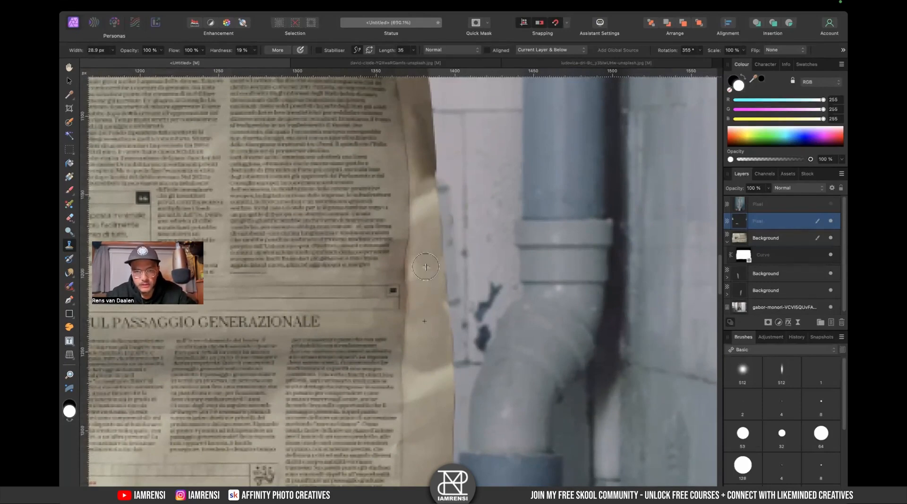
{"action": "left_click_drag", "start_coordinate": [424, 309], "coordinate": [426, 222]}
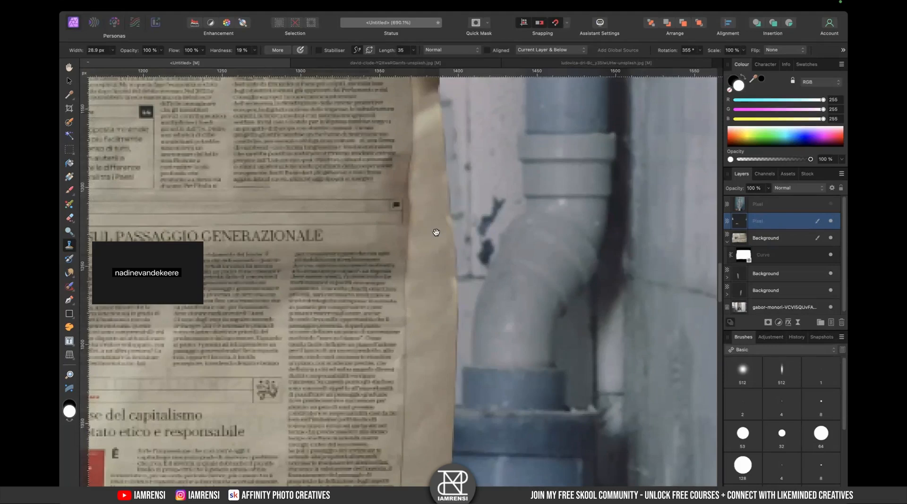
{"action": "left_click_drag", "start_coordinate": [436, 232], "coordinate": [432, 284]}
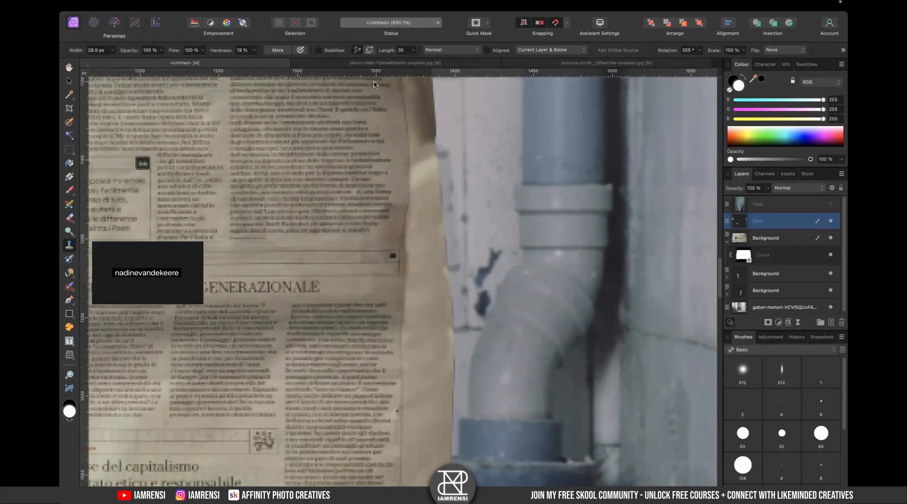
- Move the retouching pixel layer below the Curves adjustment in the layer stack
{"action": "scroll", "coordinate": [462, 251], "scroll_direction": "up", "scroll_amount": 5}
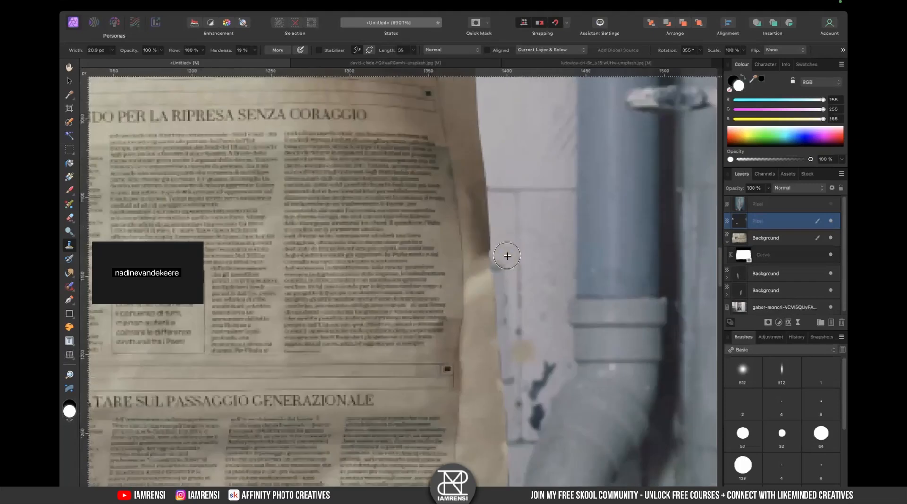
{"action": "key", "text": "super+0"}
{"action": "scroll", "coordinate": [365, 272], "scroll_direction": "up", "scroll_amount": 5}
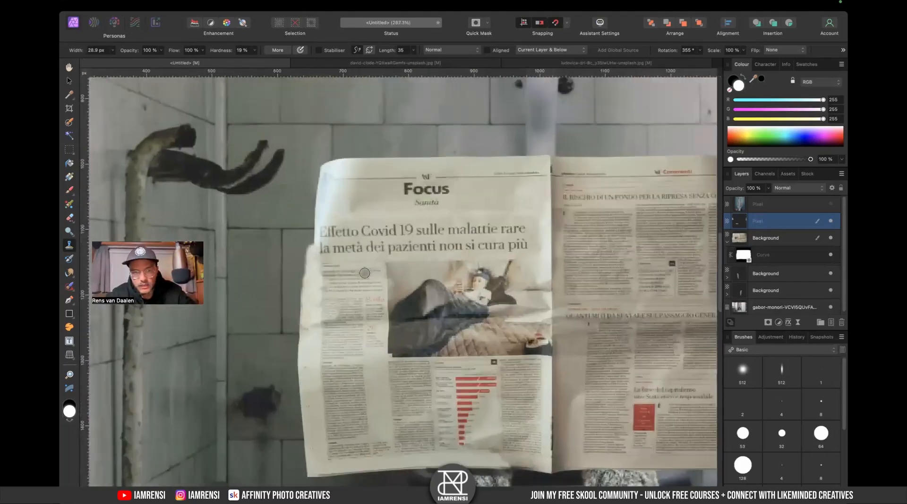
{"action": "scroll", "coordinate": [369, 229], "scroll_direction": "down", "scroll_amount": 3}
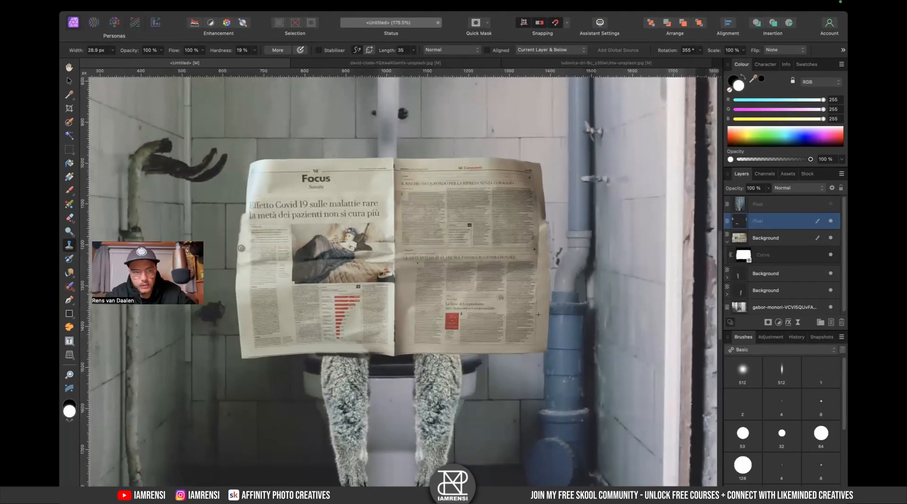
{"action": "scroll", "coordinate": [221, 231], "scroll_direction": "up", "scroll_amount": 4}
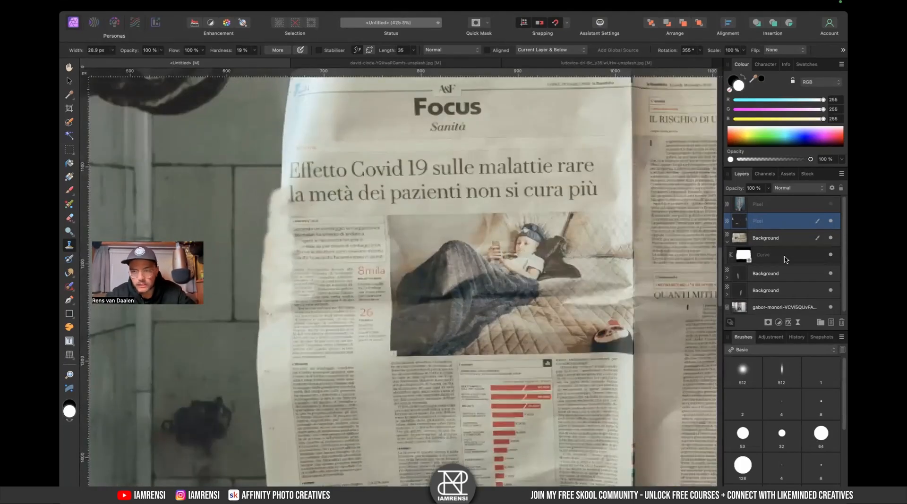
{"action": "left_click_drag", "start_coordinate": [743, 226], "coordinate": [752, 259]}
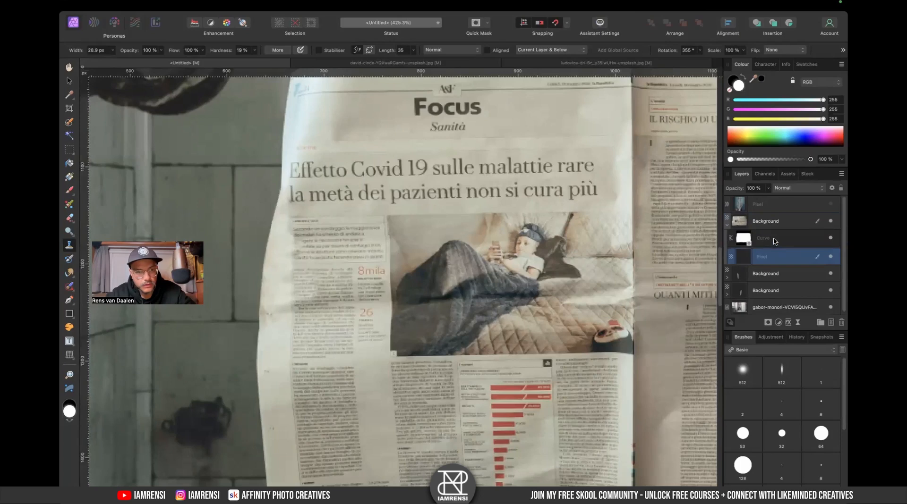
- Inpaint a blemish along the newspaper's bottom edge above the legs, then select the Background and pixel layers
{"action": "scroll", "coordinate": [270, 367], "scroll_direction": "down", "scroll_amount": 5}
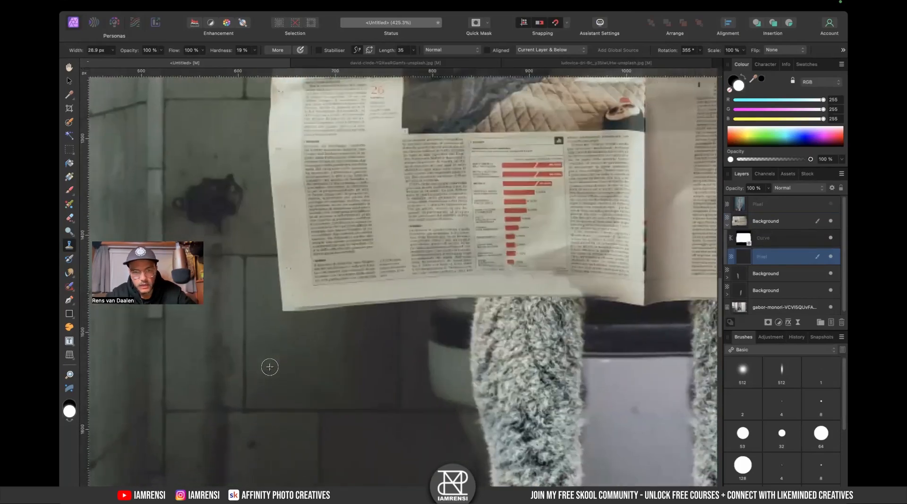
{"action": "scroll", "coordinate": [502, 303], "scroll_direction": "up", "scroll_amount": 5}
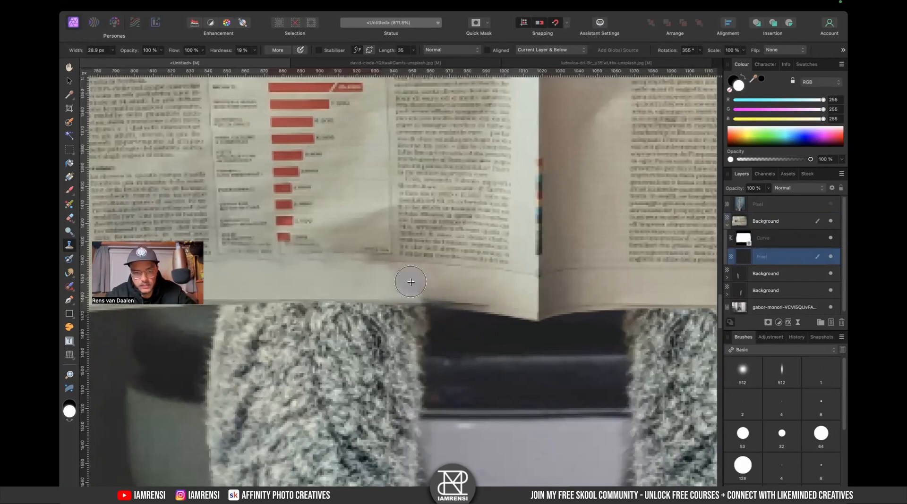
{"action": "key", "text": "j"}
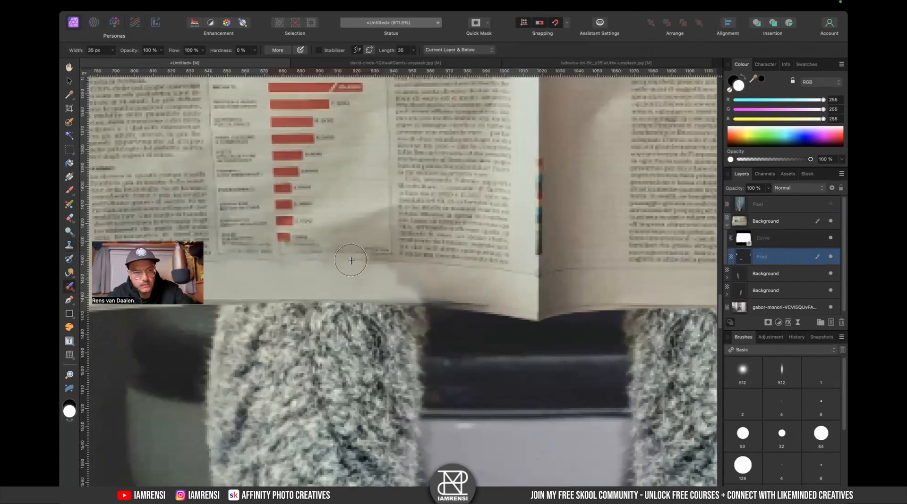
{"action": "mouse_move", "coordinate": [414, 289]}
{"action": "left_mouse_down"}
{"action": "mouse_move", "coordinate": [380, 298]}
{"action": "mouse_move", "coordinate": [443, 305]}
{"action": "left_mouse_up"}
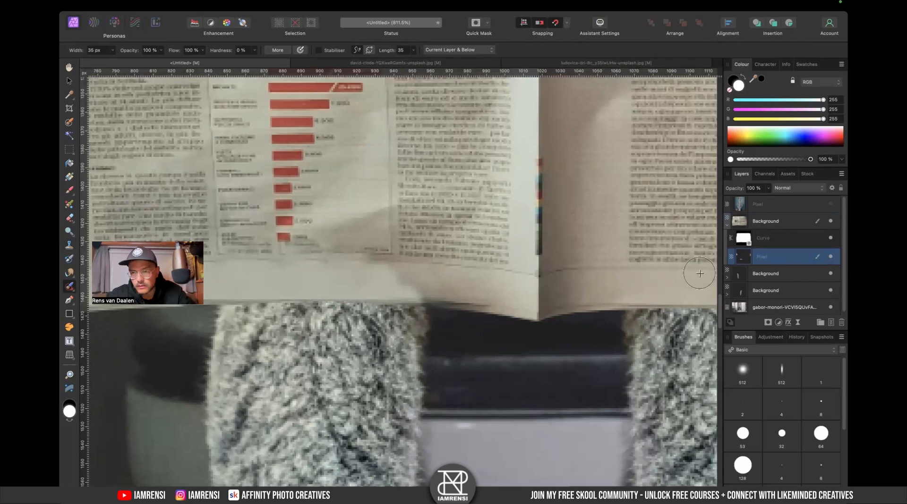
{"action": "left_click", "coordinate": [760, 227]}
{"action": "left_click", "coordinate": [761, 258]}
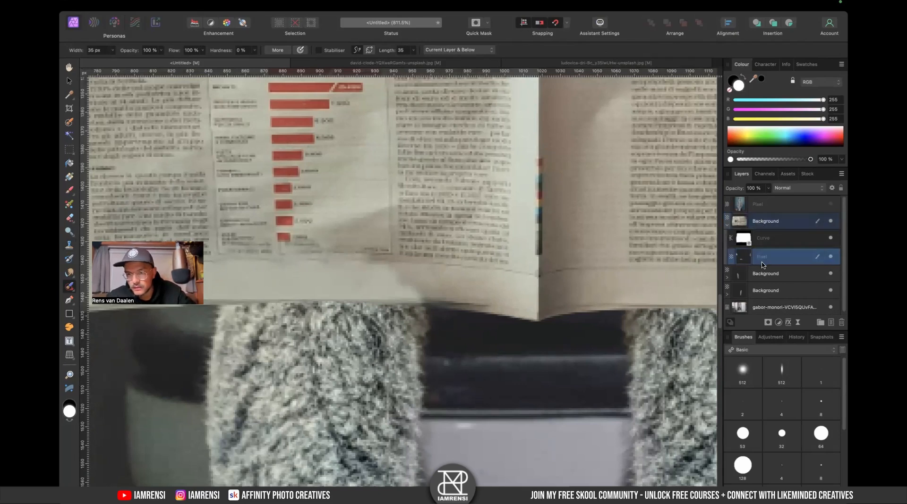
{"action": "key", "text": "super+0"}
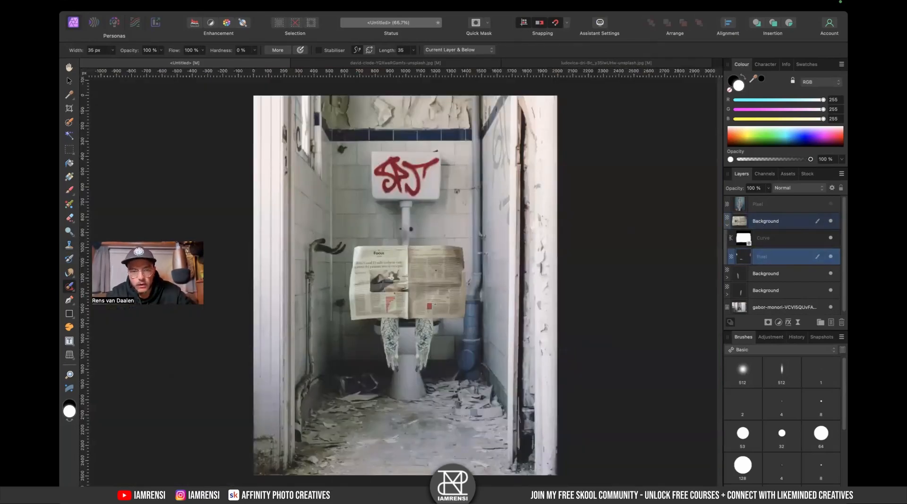
- Switch to Finder and preview the downloaded source images with Quick Look
{"action": "key", "text": "ctrl+Left"}
{"action": "left_click", "coordinate": [365, 124]}
{"action": "key", "text": "space"}
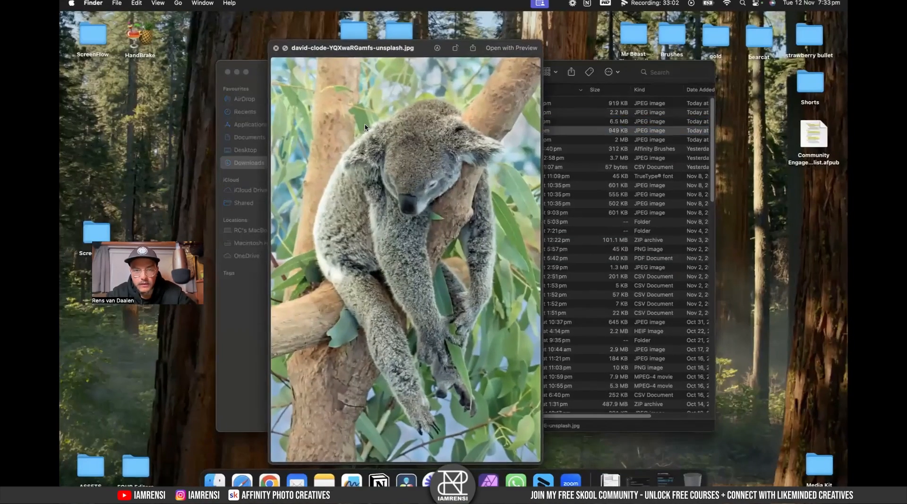
{"action": "key", "text": "Down"}
{"action": "key", "text": "Down"}
{"action": "key", "text": "Up"}
{"action": "key", "text": "Up"}
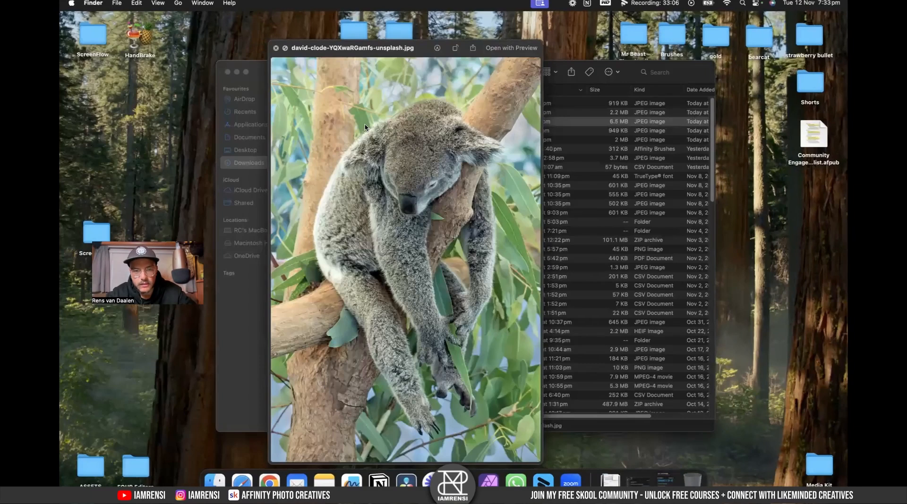
{"action": "key", "text": "Up"}
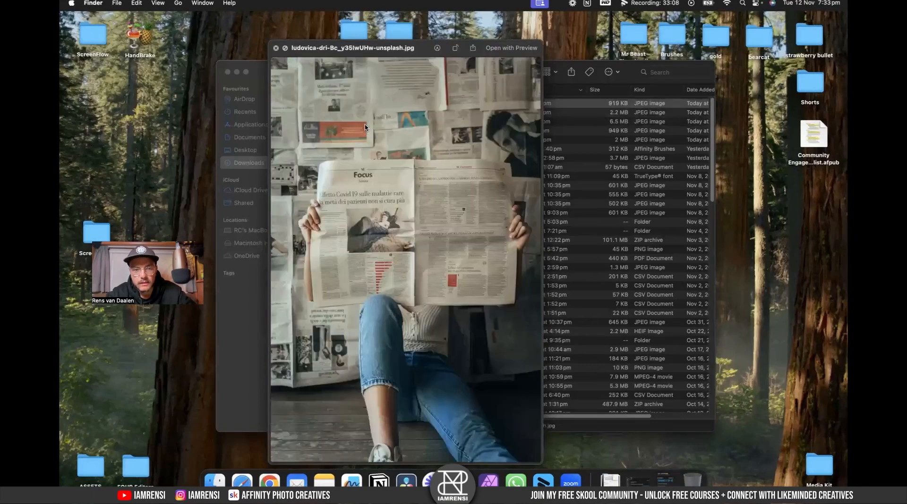
{"action": "key", "text": "space"}
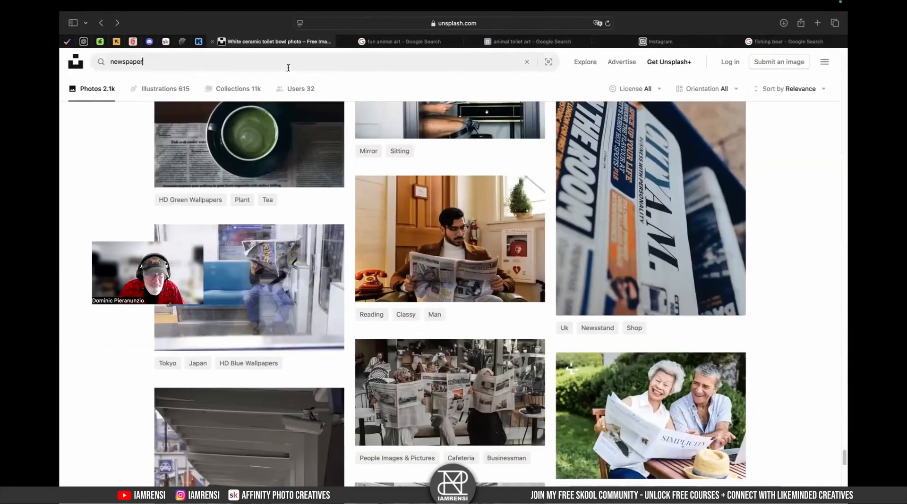
- Search Unsplash for koala photos
{"action": "triple_click", "coordinate": [288, 67]}
{"action": "type", "text": "kaola"}
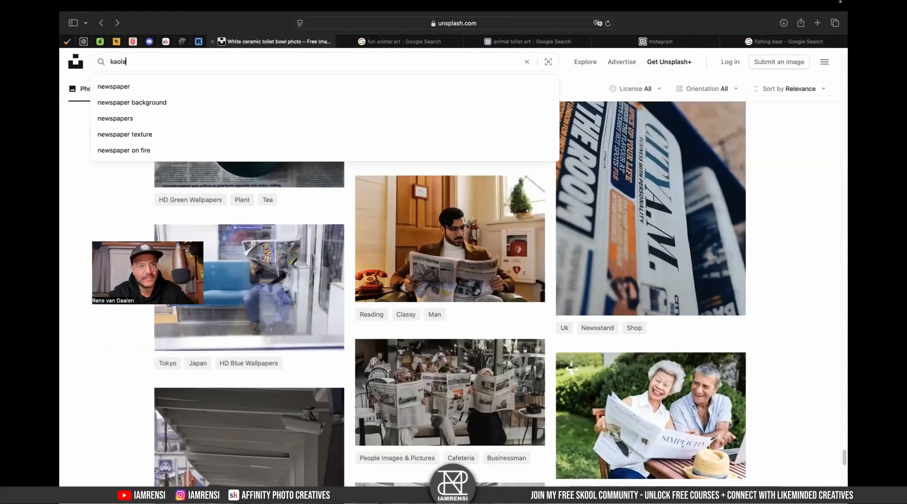
{"action": "key", "text": "BackSpace"}
{"action": "key", "text": "BackSpace"}
{"action": "key", "text": "BackSpace"}
{"action": "key", "text": "BackSpace"}
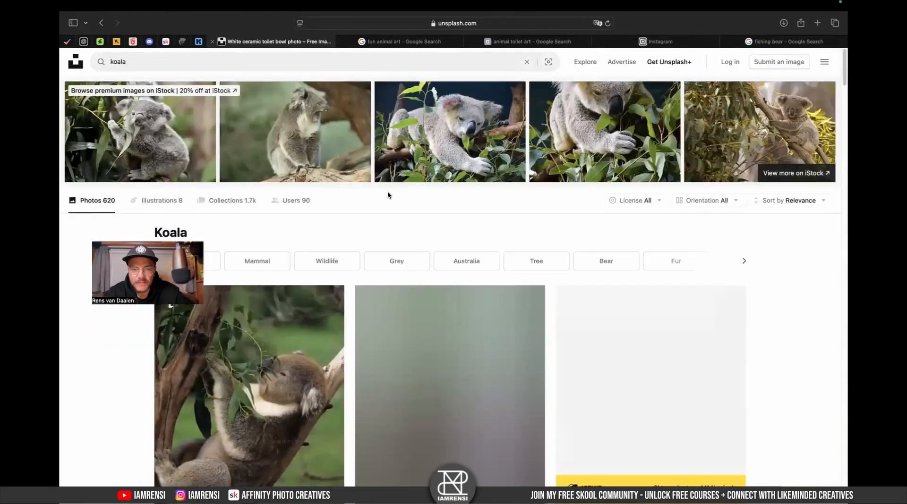
- Download the photo of a sleeping koala hugging a tree trunk from the results
{"action": "scroll", "coordinate": [293, 299], "scroll_direction": "down", "scroll_amount": 5}
{"action": "scroll", "coordinate": [296, 304], "scroll_direction": "down", "scroll_amount": 4}
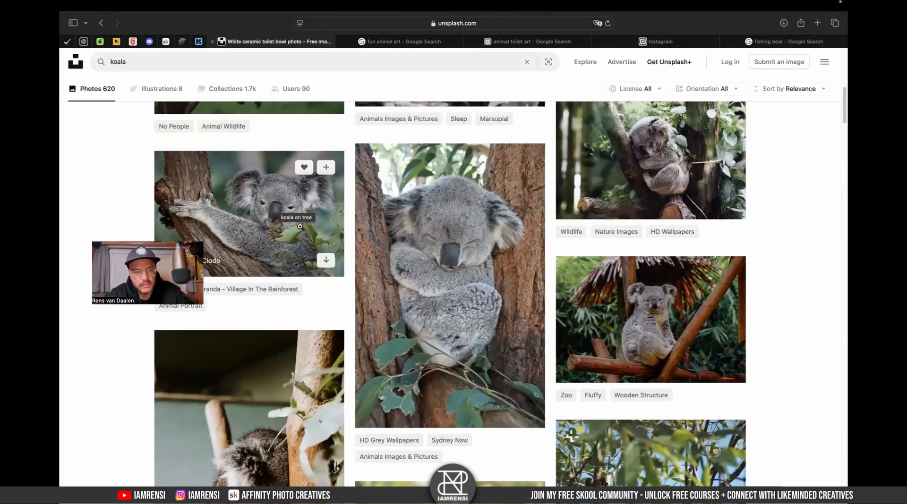
{"action": "scroll", "coordinate": [284, 217], "scroll_direction": "up", "scroll_amount": 5}
{"action": "scroll", "coordinate": [396, 223], "scroll_direction": "down", "scroll_amount": 5}
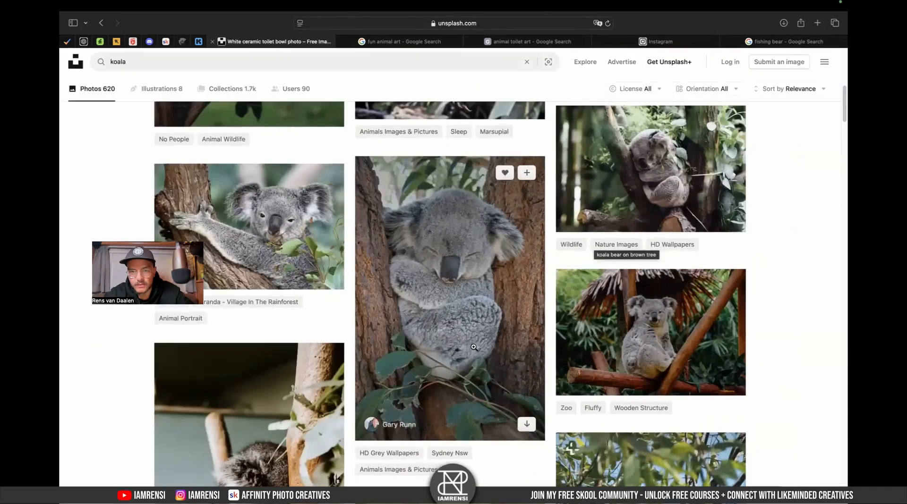
{"action": "left_click", "coordinate": [529, 427]}
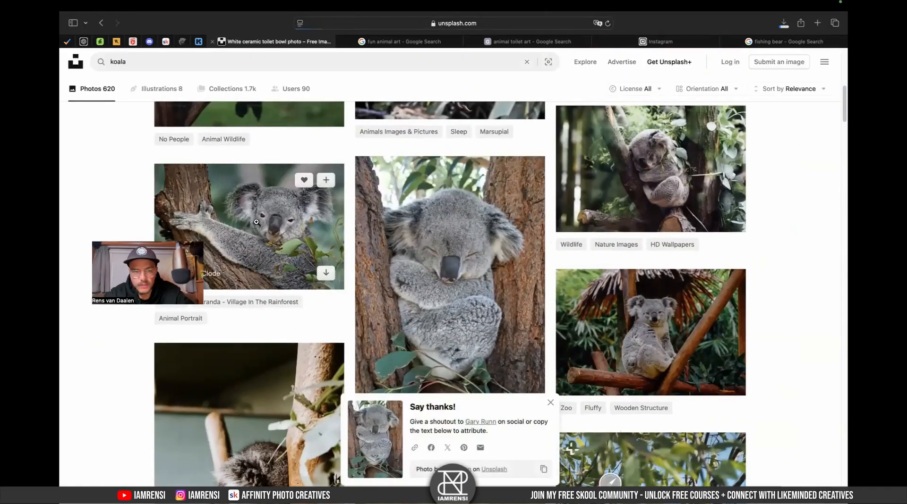
{"action": "scroll", "coordinate": [277, 248], "scroll_direction": "up", "scroll_amount": 5}
{"action": "scroll", "coordinate": [251, 211], "scroll_direction": "up", "scroll_amount": 5}
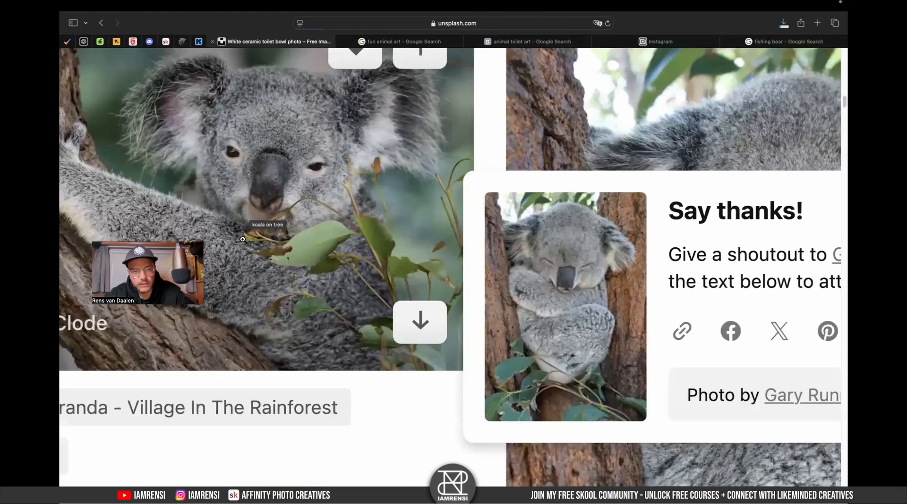
- Browse further koala results and download the photo of a koala climbing between two tree trunks
{"action": "scroll", "coordinate": [361, 196], "scroll_direction": "down", "scroll_amount": 5}
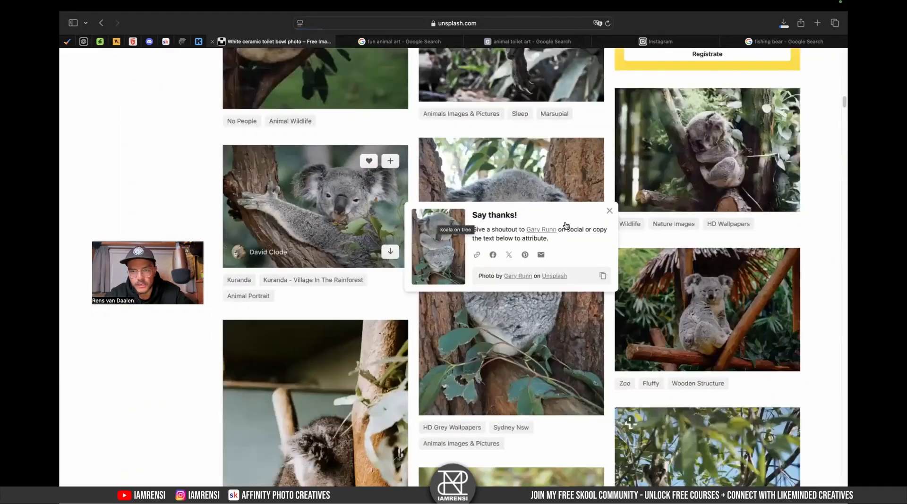
{"action": "scroll", "coordinate": [453, 264], "scroll_direction": "down", "scroll_amount": 3}
{"action": "scroll", "coordinate": [510, 381], "scroll_direction": "down", "scroll_amount": 5}
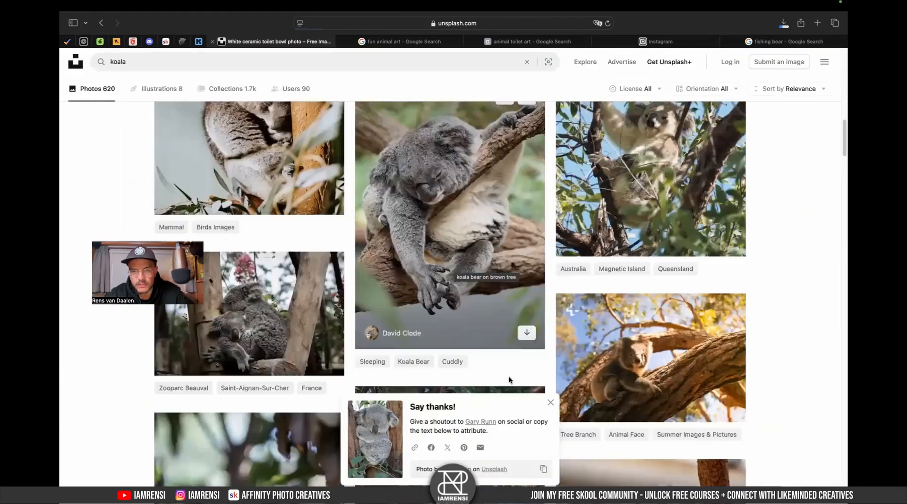
{"action": "scroll", "coordinate": [525, 387], "scroll_direction": "down", "scroll_amount": 10}
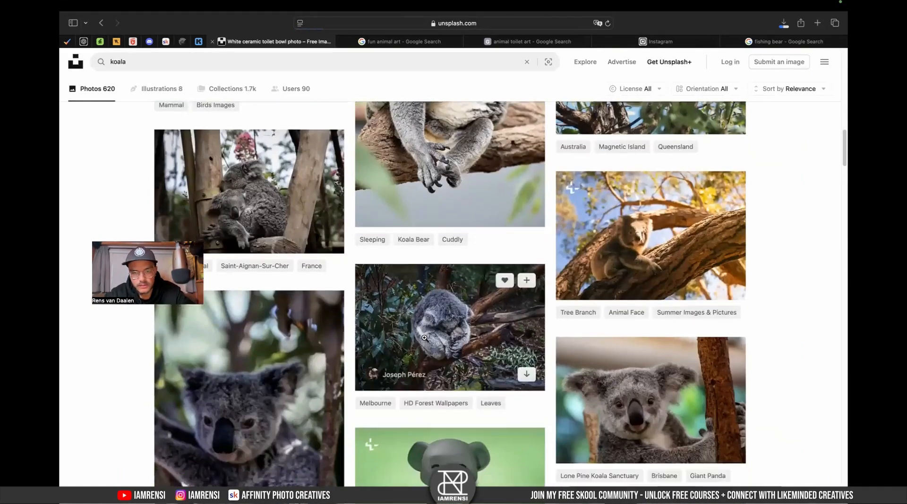
{"action": "mouse_move", "coordinate": [610, 198]}
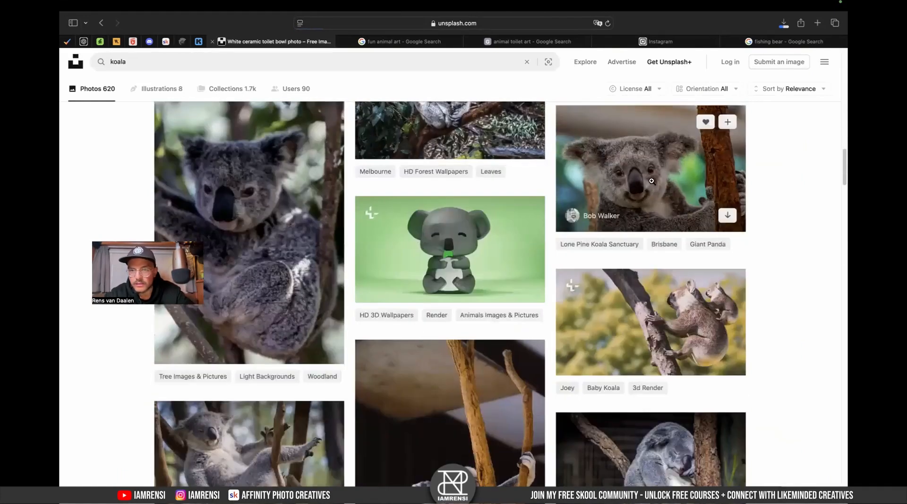
{"action": "scroll", "coordinate": [652, 181], "scroll_direction": "down", "scroll_amount": 4}
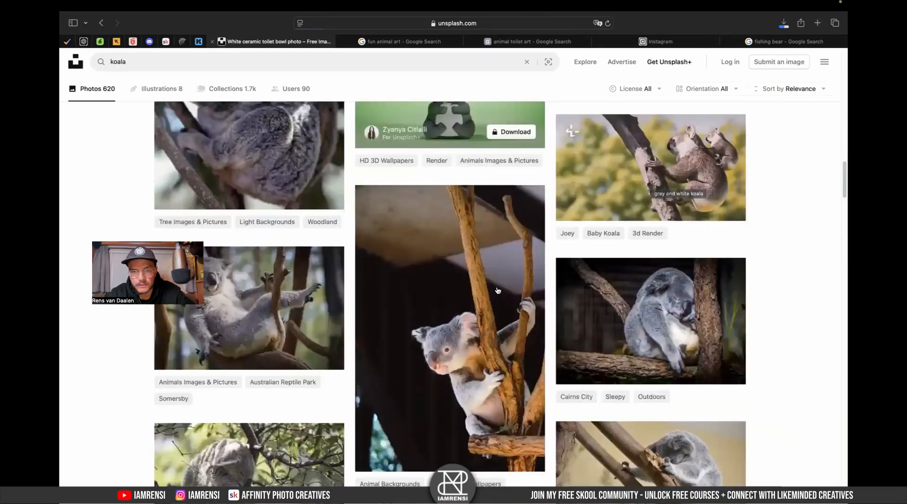
{"action": "scroll", "coordinate": [497, 290], "scroll_direction": "down", "scroll_amount": 10}
{"action": "scroll", "coordinate": [495, 287], "scroll_direction": "down", "scroll_amount": 4}
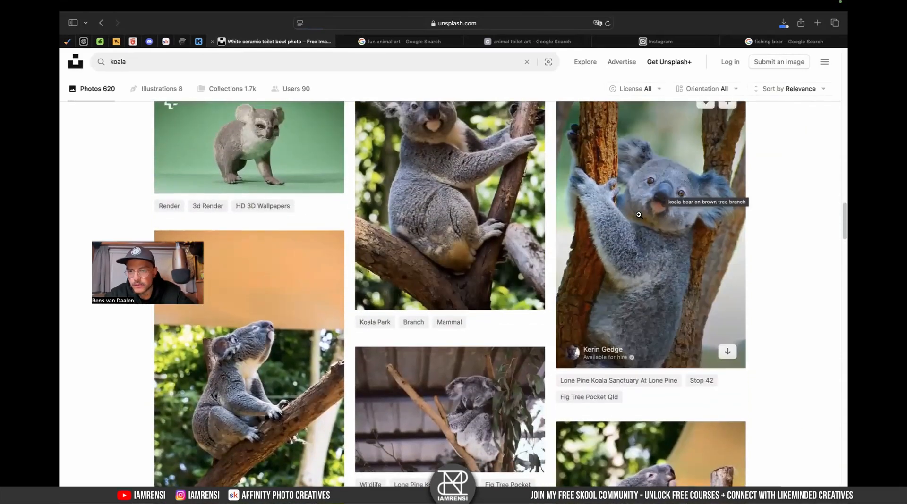
{"action": "left_click", "coordinate": [728, 351]}
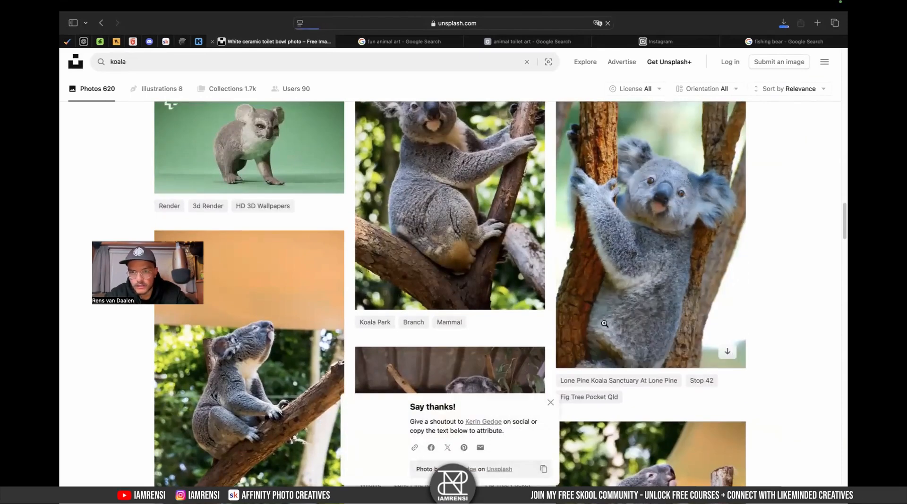
- Switch to Finder and preview the downloaded koala images with Quick Look
{"action": "scroll", "coordinate": [603, 325], "scroll_direction": "down", "scroll_amount": 6}
{"action": "scroll", "coordinate": [604, 326], "scroll_direction": "down", "scroll_amount": 12}
{"action": "scroll", "coordinate": [604, 325], "scroll_direction": "up", "scroll_amount": 14}
{"action": "scroll", "coordinate": [604, 324], "scroll_direction": "left", "scroll_amount": 10}
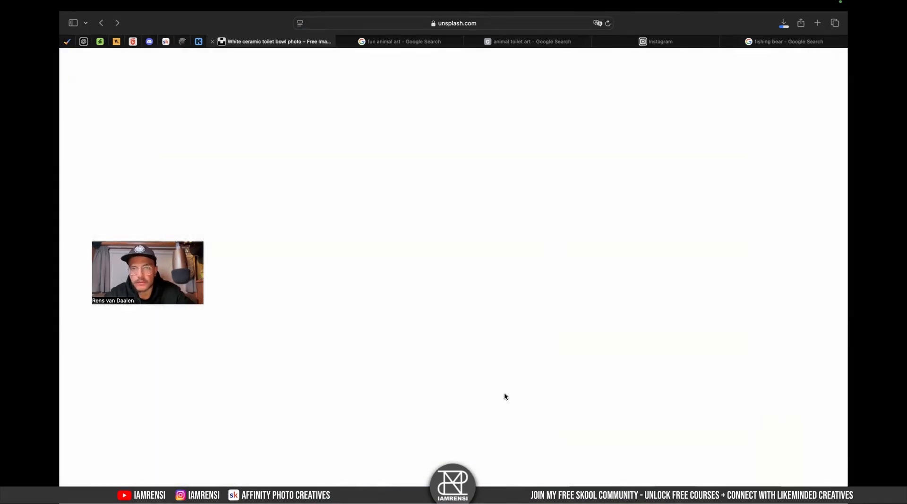
{"action": "key", "text": "ctrl+Left"}
{"action": "key", "text": "ctrl+Left"}
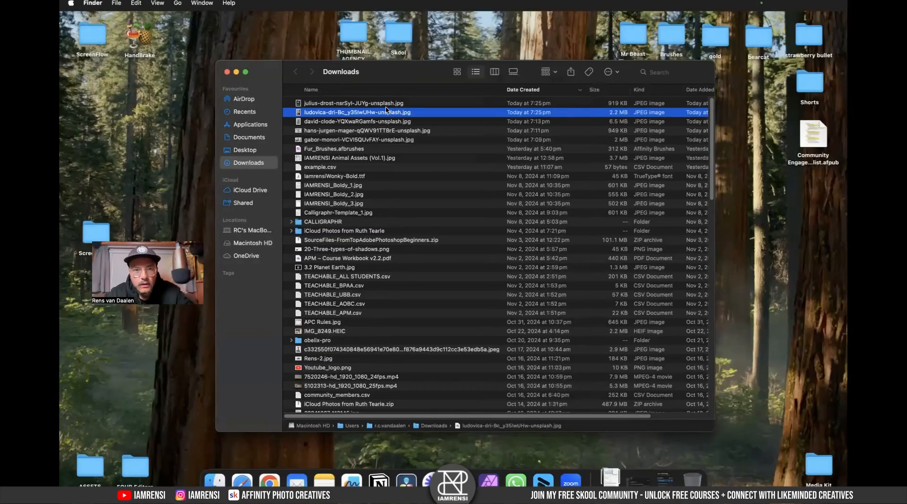
{"action": "left_click", "coordinate": [386, 105]}
{"action": "key", "text": "space"}
{"action": "key", "text": "Down"}
{"action": "key", "text": "space"}
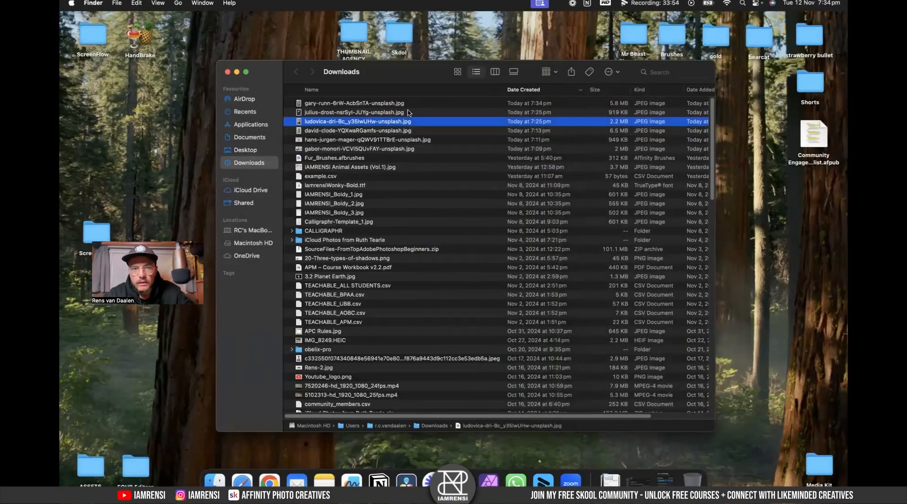
{"action": "left_click", "coordinate": [404, 105]}
{"action": "key", "text": "space"}
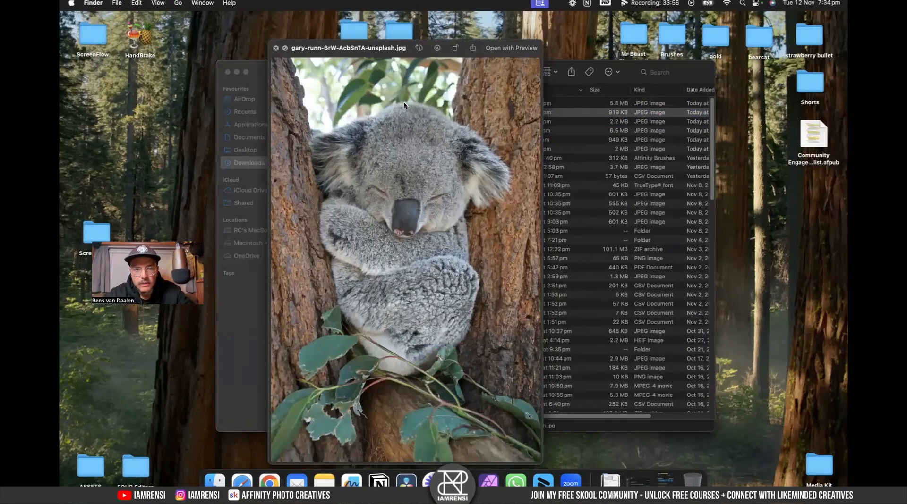
{"action": "key", "text": "space"}
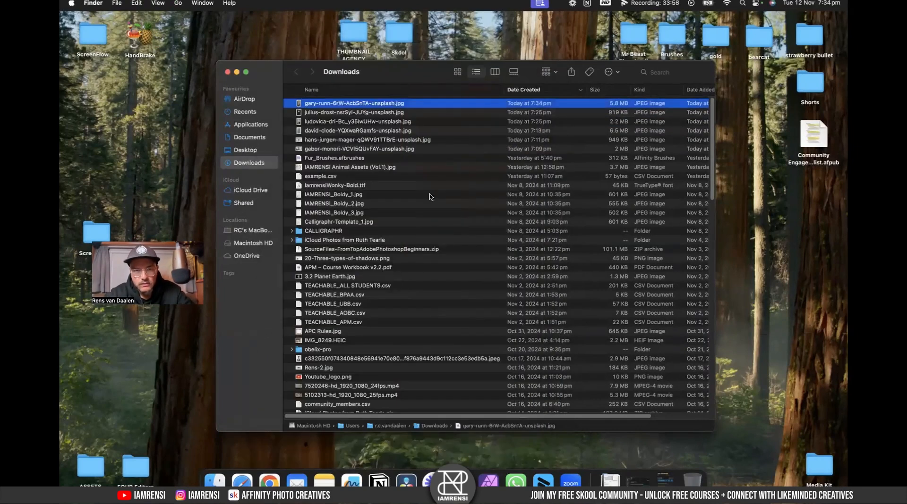
- Open the sleeping koala photo gary-runn-6rW-AcbSnTA-unsplash.jpg in Affinity Photo 2
{"action": "right_click", "coordinate": [414, 107]}
{"action": "mouse_move", "coordinate": [454, 122]}
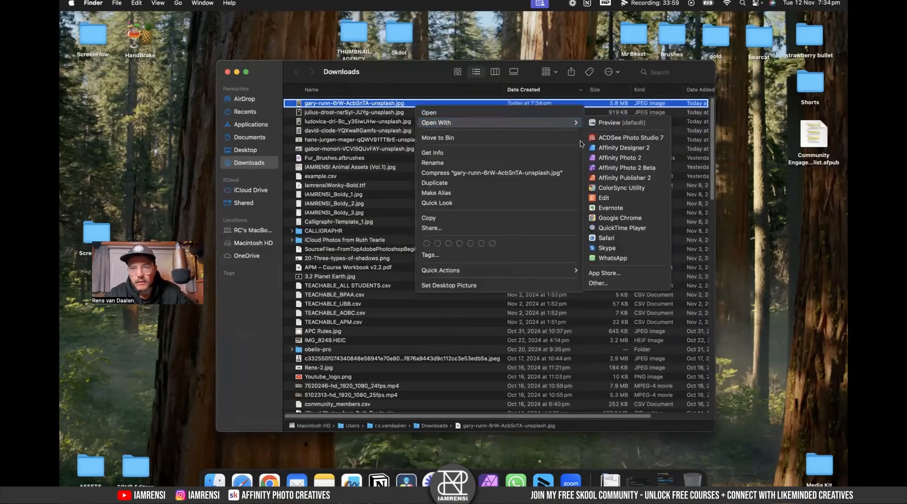
{"action": "left_click", "coordinate": [614, 160]}
{"action": "scroll", "coordinate": [374, 236], "scroll_direction": "up", "scroll_amount": 5}
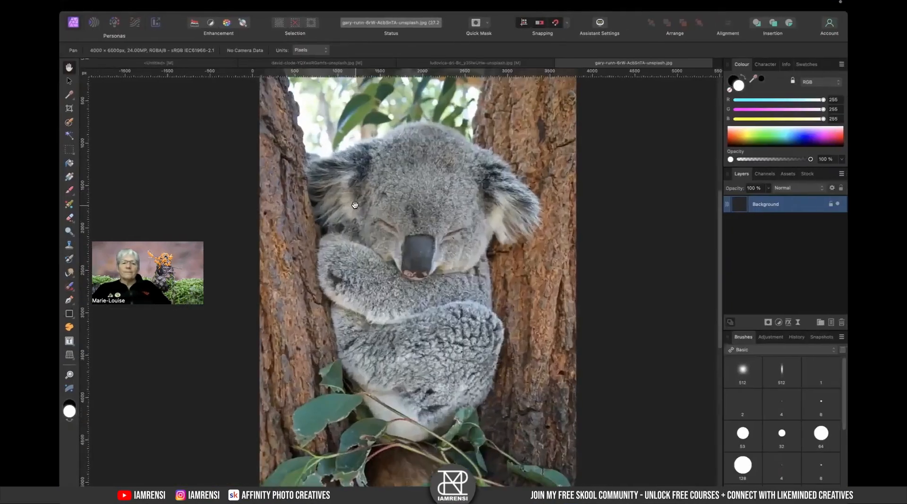
- Paint a selection around the koala's head, ears and arms with the Selection Brush
{"action": "key", "text": "w"}
{"action": "scroll", "coordinate": [373, 236], "scroll_direction": "up", "scroll_amount": 4}
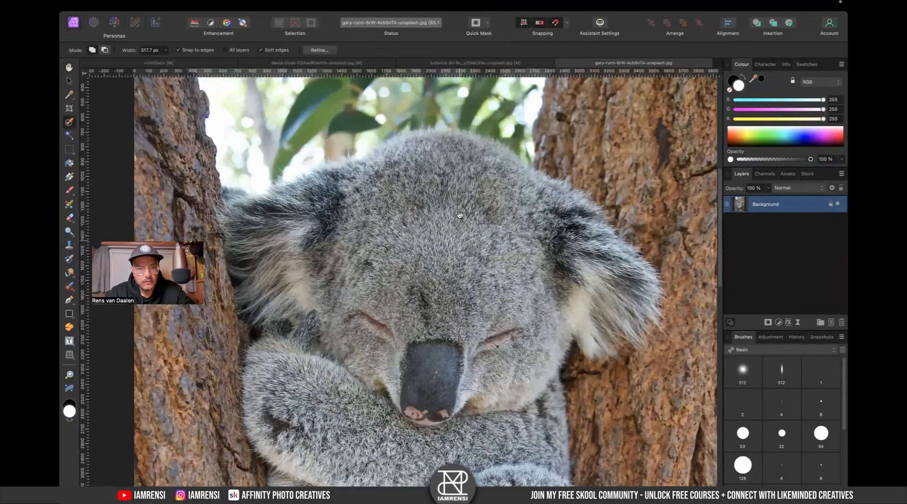
{"action": "scroll", "coordinate": [460, 215], "scroll_direction": "down", "scroll_amount": 3}
{"action": "scroll", "coordinate": [419, 131], "scroll_direction": "up", "scroll_amount": 3}
{"action": "scroll", "coordinate": [418, 132], "scroll_direction": "right", "scroll_amount": 3}
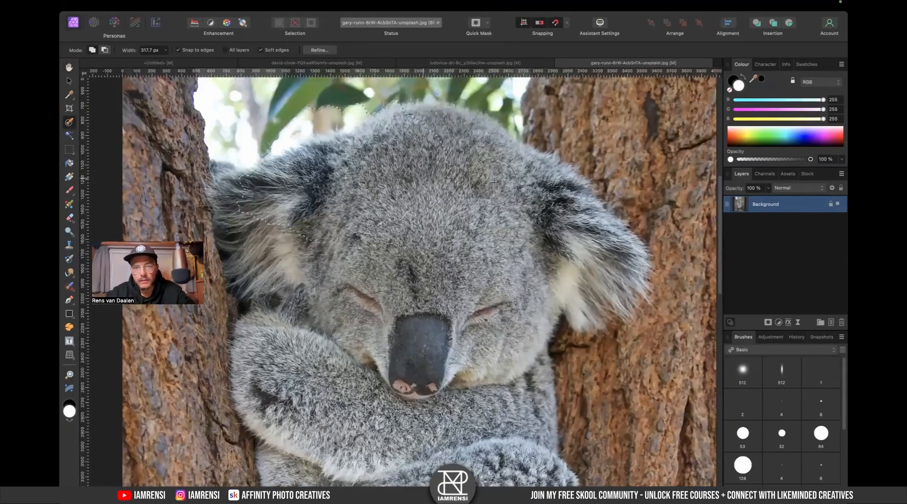
{"action": "scroll", "coordinate": [359, 212], "scroll_direction": "down", "scroll_amount": 3}
{"action": "scroll", "coordinate": [359, 212], "scroll_direction": "left", "scroll_amount": 3}
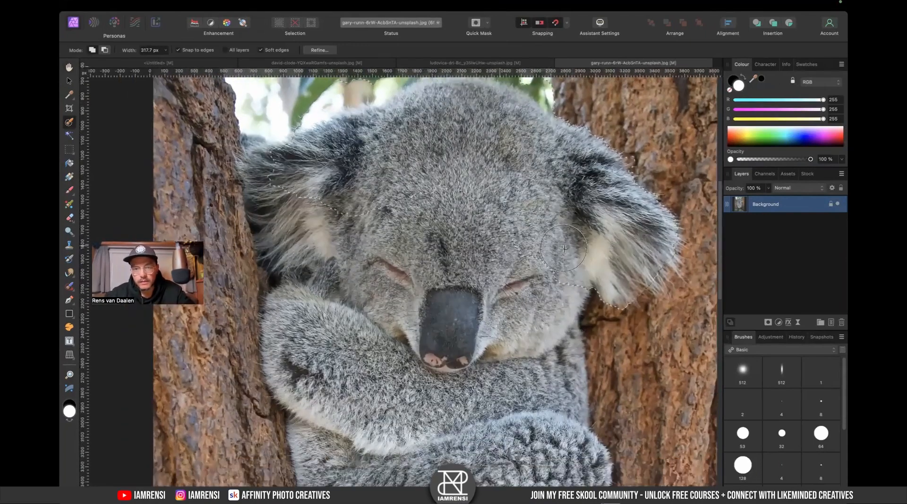
{"action": "mouse_move", "coordinate": [359, 212]}
{"action": "left_mouse_down"}
{"action": "mouse_move", "coordinate": [347, 197]}
{"action": "mouse_move", "coordinate": [323, 199]}
{"action": "mouse_move", "coordinate": [305, 166]}
{"action": "left_mouse_up"}
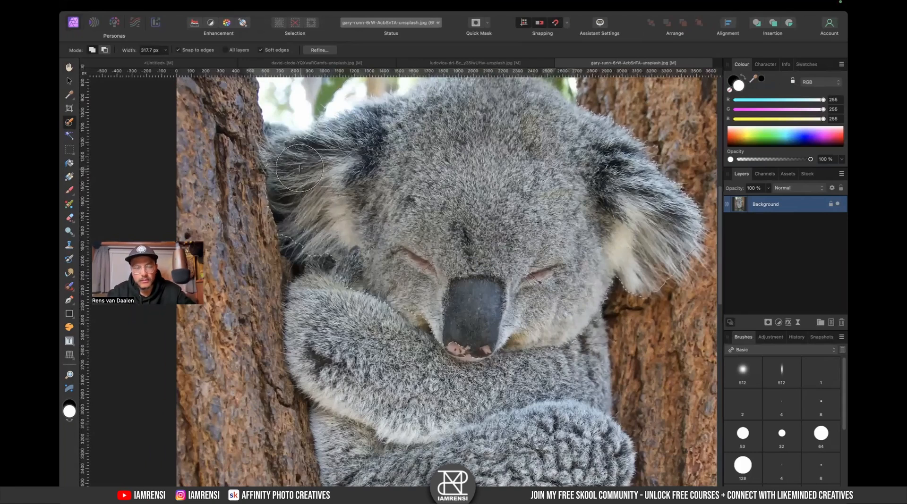
{"action": "left_click_drag", "start_coordinate": [376, 200], "coordinate": [403, 249]}
{"action": "mouse_move", "coordinate": [324, 209]}
{"action": "left_mouse_down"}
{"action": "mouse_move", "coordinate": [304, 193]}
{"action": "mouse_move", "coordinate": [243, 219]}
{"action": "left_mouse_up"}
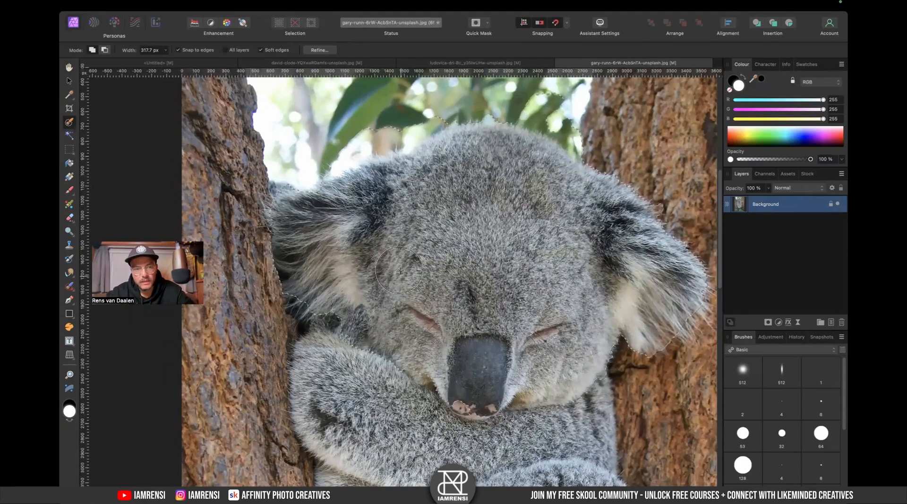
{"action": "scroll", "coordinate": [429, 131], "scroll_direction": "up", "scroll_amount": 2}
{"action": "mouse_move", "coordinate": [464, 124]}
{"action": "left_mouse_down"}
{"action": "mouse_move", "coordinate": [517, 126]}
{"action": "mouse_move", "coordinate": [591, 168]}
{"action": "mouse_move", "coordinate": [548, 183]}
{"action": "mouse_move", "coordinate": [525, 228]}
{"action": "mouse_move", "coordinate": [504, 187]}
{"action": "mouse_move", "coordinate": [465, 212]}
{"action": "mouse_move", "coordinate": [444, 193]}
{"action": "mouse_move", "coordinate": [430, 210]}
{"action": "mouse_move", "coordinate": [479, 180]}
{"action": "mouse_move", "coordinate": [475, 194]}
{"action": "mouse_move", "coordinate": [495, 190]}
{"action": "left_mouse_up"}
{"action": "scroll", "coordinate": [496, 190], "scroll_direction": "right", "scroll_amount": 5}
{"action": "scroll", "coordinate": [496, 190], "scroll_direction": "down", "scroll_amount": 2}
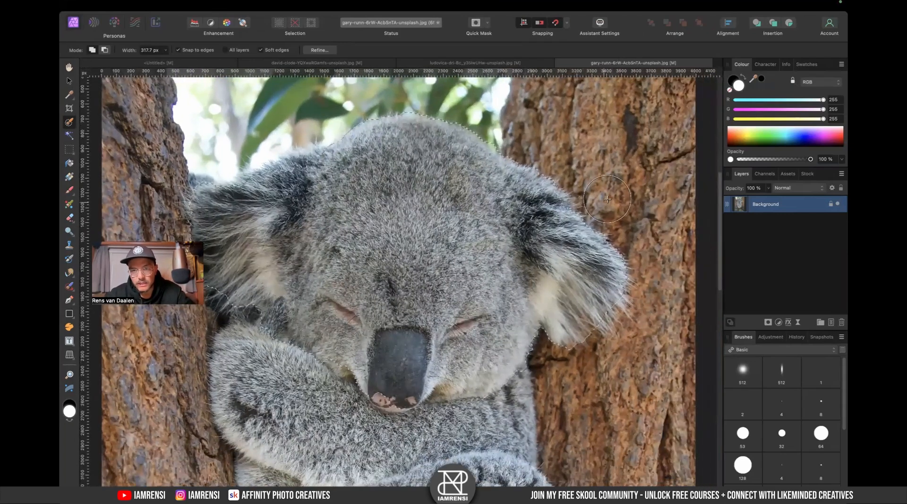
{"action": "scroll", "coordinate": [283, 245], "scroll_direction": "left", "scroll_amount": 6}
{"action": "scroll", "coordinate": [284, 246], "scroll_direction": "down", "scroll_amount": 1}
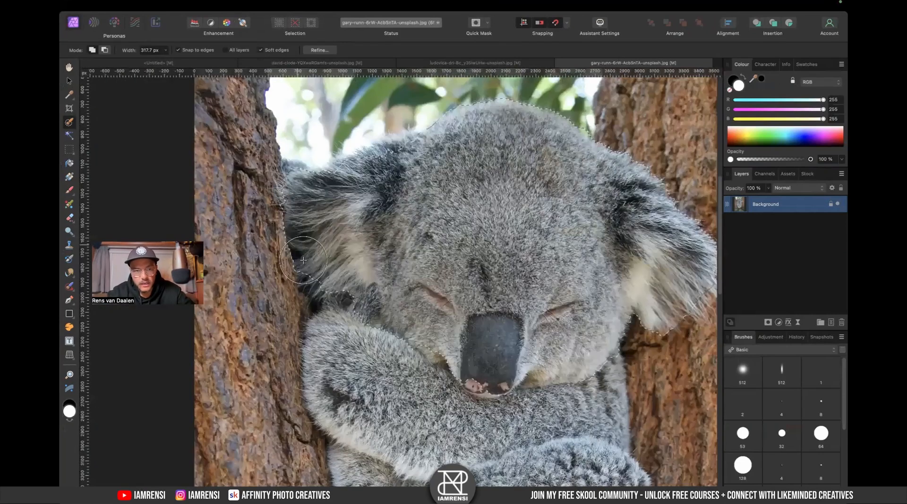
{"action": "scroll", "coordinate": [561, 189], "scroll_direction": "right", "scroll_amount": 9}
{"action": "scroll", "coordinate": [561, 189], "scroll_direction": "down", "scroll_amount": 5}
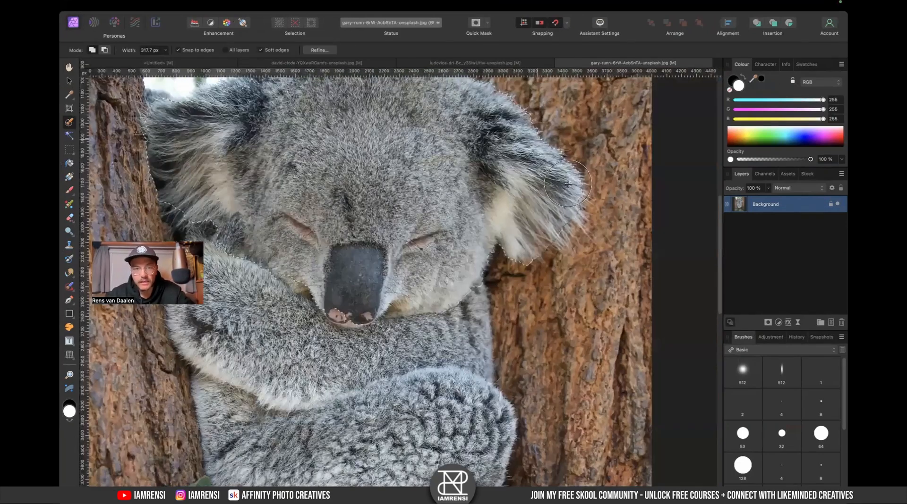
{"action": "left_click_drag", "start_coordinate": [342, 196], "coordinate": [404, 239]}
{"action": "scroll", "coordinate": [318, 169], "scroll_direction": "up", "scroll_amount": 4}
{"action": "scroll", "coordinate": [318, 169], "scroll_direction": "left", "scroll_amount": 2}
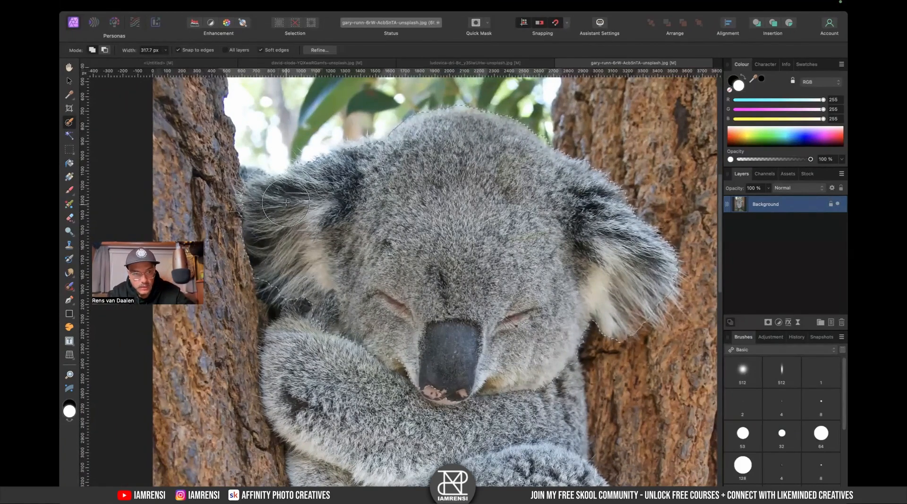
{"action": "scroll", "coordinate": [315, 256], "scroll_direction": "down", "scroll_amount": 5}
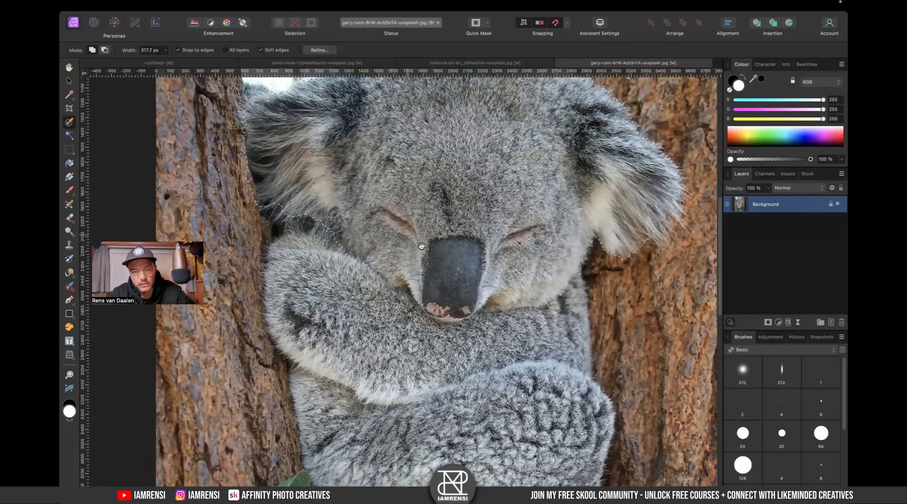
{"action": "scroll", "coordinate": [386, 228], "scroll_direction": "down", "scroll_amount": 2}
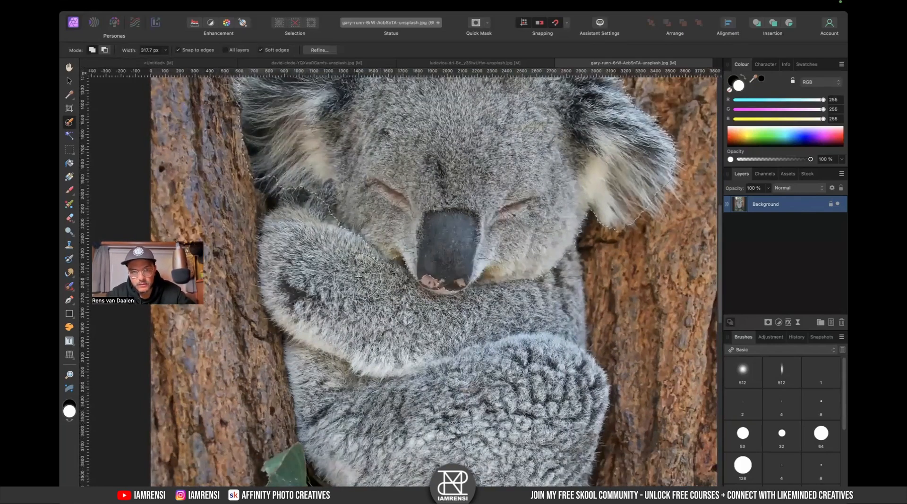
{"action": "left_click_drag", "start_coordinate": [474, 277], "coordinate": [461, 260]}
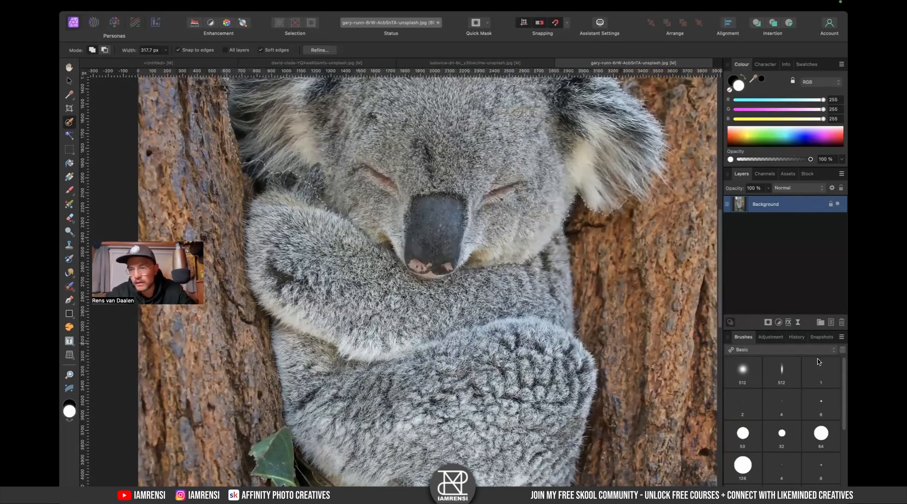
- Rasterise the Background layer and copy the selected koala onto its own new layer
{"action": "right_click", "coordinate": [777, 204]}
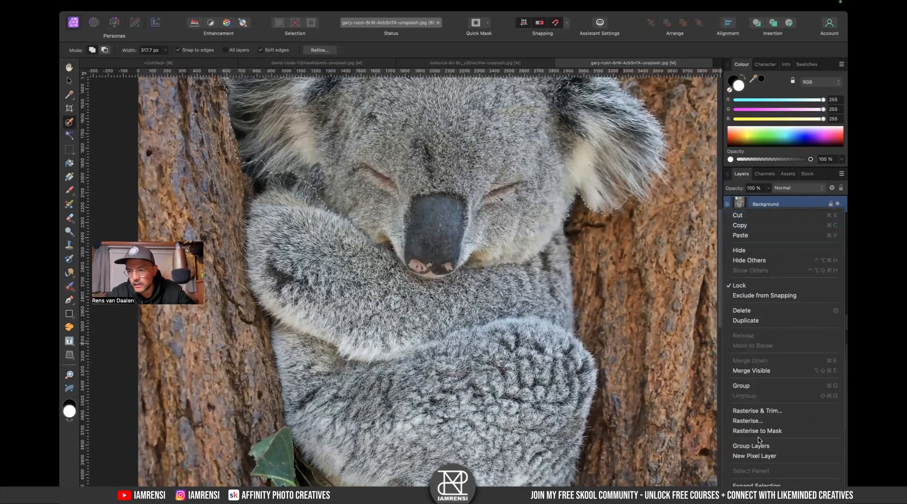
{"action": "left_click", "coordinate": [764, 422]}
{"action": "key", "text": "super+j"}
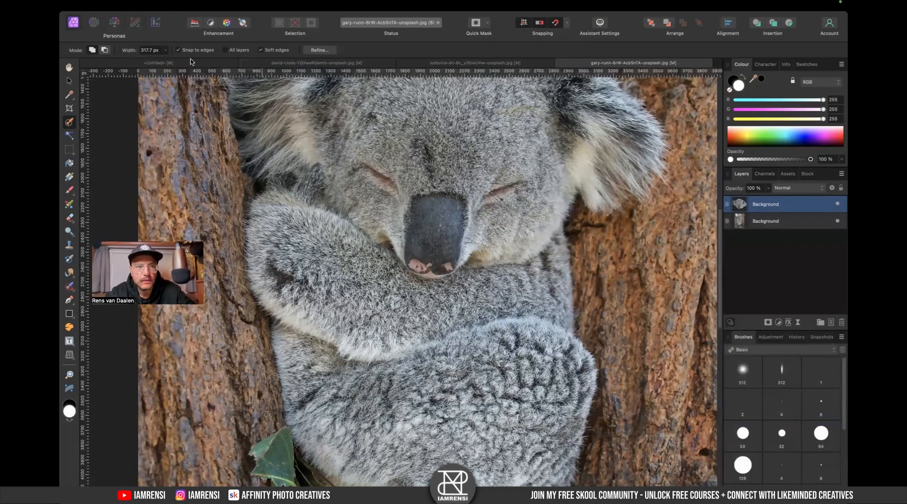
- Bring the cut-out koala layer into the untitled toilet composite document
{"action": "left_click", "coordinate": [191, 62]}
{"action": "key", "text": "j"}
{"action": "left_click_drag", "start_coordinate": [740, 263], "coordinate": [746, 215]}
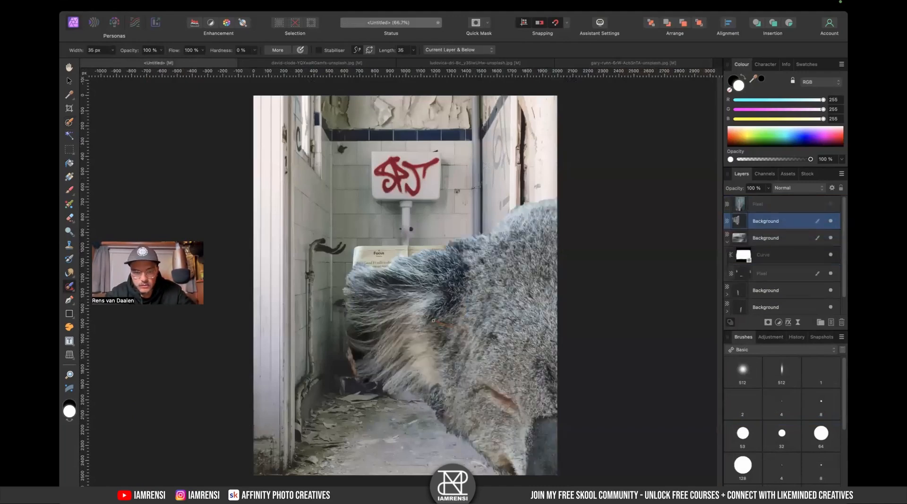
- Move the koala onto the toilet and scale it down to fit behind the newspaper
{"action": "key", "text": "v"}
{"action": "left_click_drag", "start_coordinate": [491, 316], "coordinate": [330, 183]}
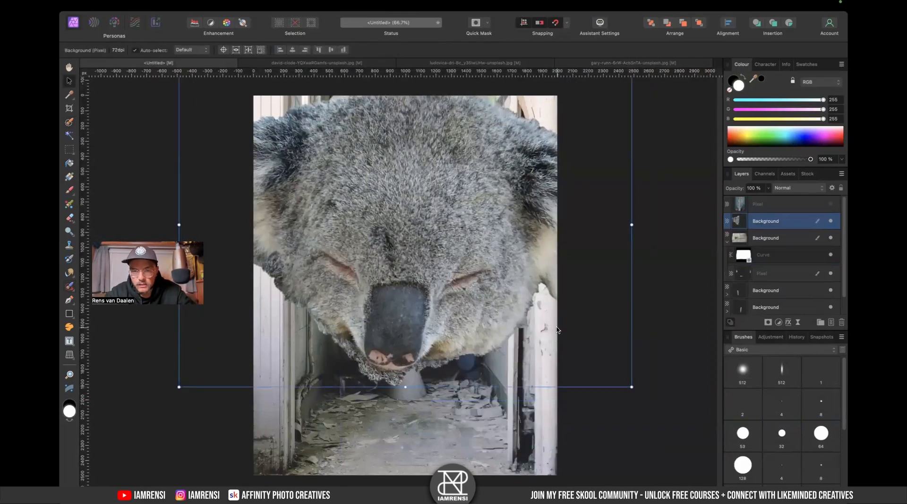
{"action": "left_click_drag", "start_coordinate": [627, 390], "coordinate": [468, 246]}
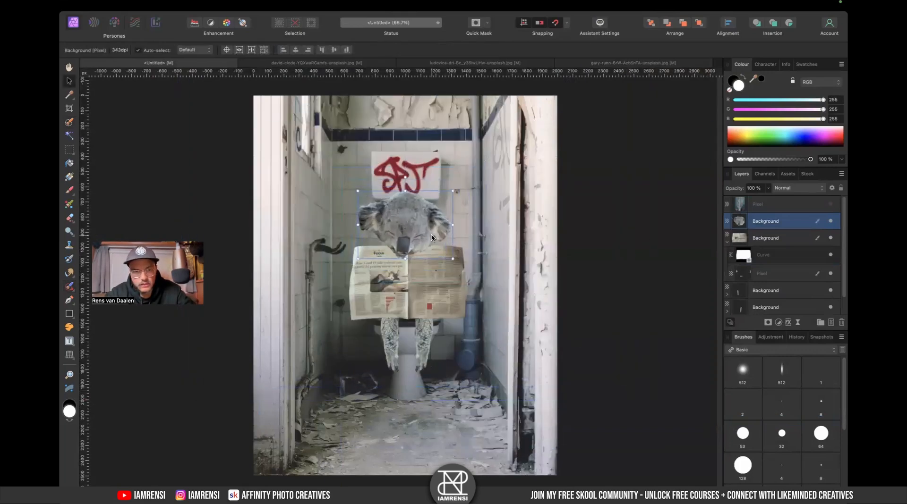
- Place the koala layer beneath the newspaper layer and lower the koala so its chin sits behind the paper
{"action": "scroll", "coordinate": [416, 235], "scroll_direction": "up", "scroll_amount": 3}
{"action": "left_click_drag", "start_coordinate": [417, 235], "coordinate": [435, 234]}
{"action": "left_click_drag", "start_coordinate": [744, 226], "coordinate": [746, 247]}
{"action": "key", "text": "super+z"}
{"action": "left_click", "coordinate": [726, 243]}
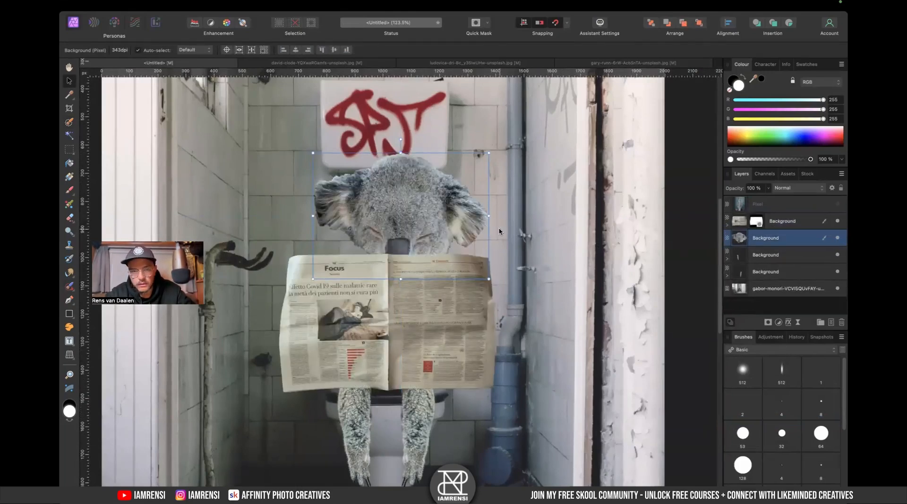
{"action": "left_click_drag", "start_coordinate": [400, 142], "coordinate": [406, 198]}
- Apply a Live Perspective filter to the newspaper layer, widening its top corners and pulling its bottom corners inward
{"action": "left_click", "coordinate": [401, 305]}
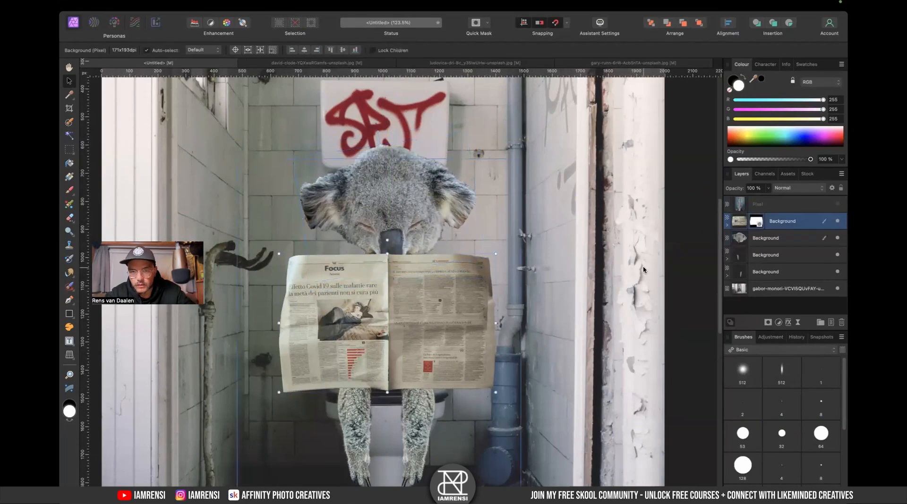
{"action": "left_click", "coordinate": [798, 324]}
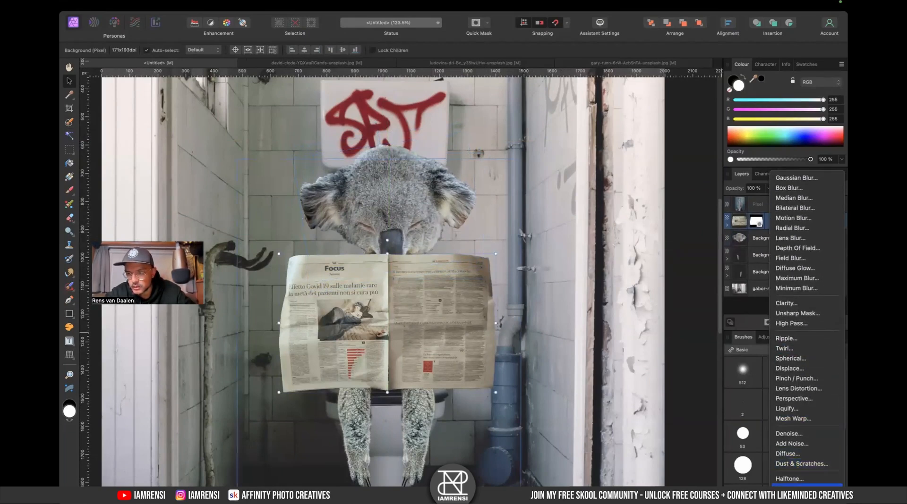
{"action": "left_click", "coordinate": [809, 368]}
{"action": "left_click_drag", "start_coordinate": [494, 256], "coordinate": [511, 259]}
{"action": "left_click_drag", "start_coordinate": [278, 255], "coordinate": [263, 257]}
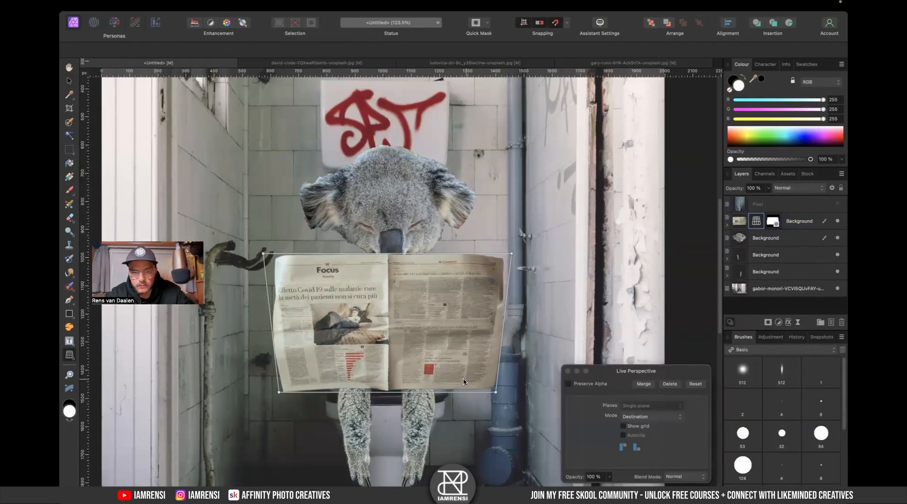
{"action": "left_click_drag", "start_coordinate": [495, 394], "coordinate": [486, 388]}
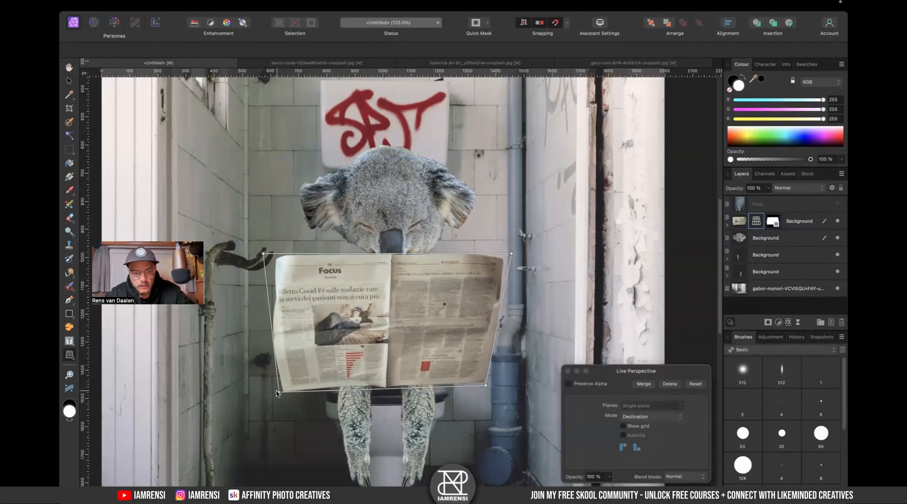
{"action": "left_click_drag", "start_coordinate": [277, 394], "coordinate": [284, 388]}
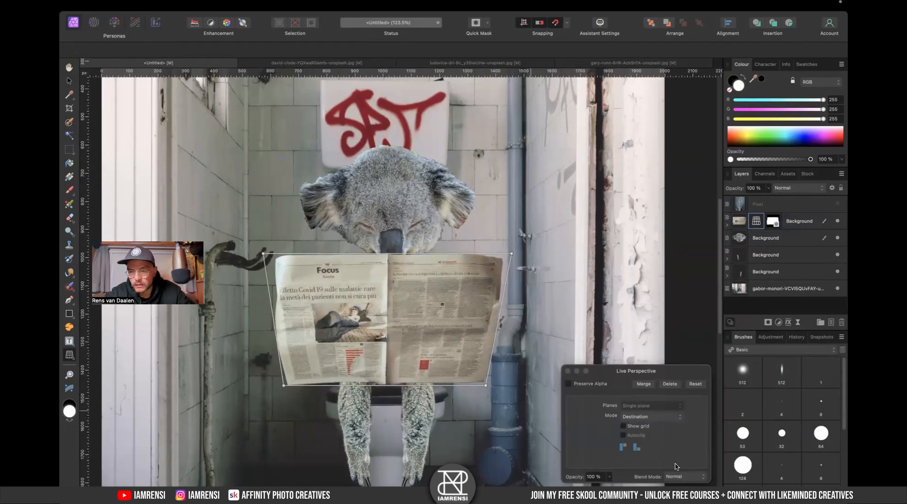
{"action": "left_click", "coordinate": [568, 371]}
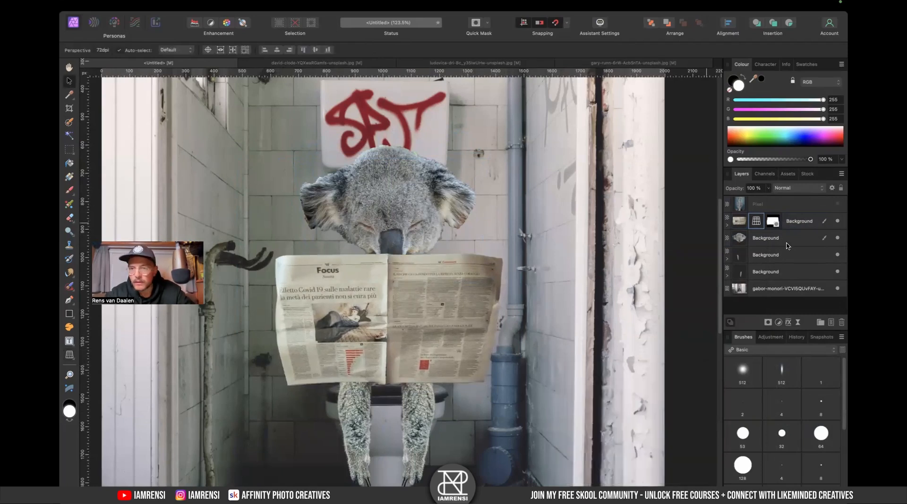
- Select the koala layer, nudge it slightly downward, and delete it from the composite
{"action": "left_click", "coordinate": [791, 217]}
{"action": "left_click", "coordinate": [788, 237]}
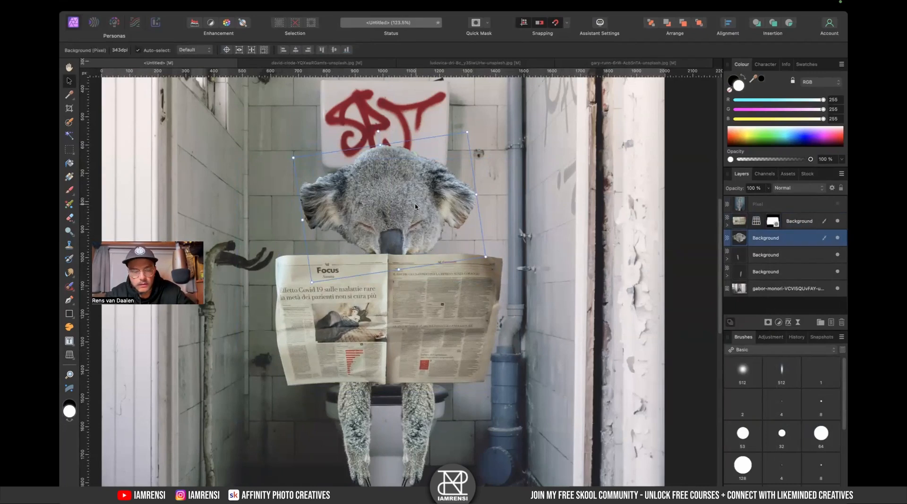
{"action": "left_click_drag", "start_coordinate": [415, 207], "coordinate": [412, 221]}
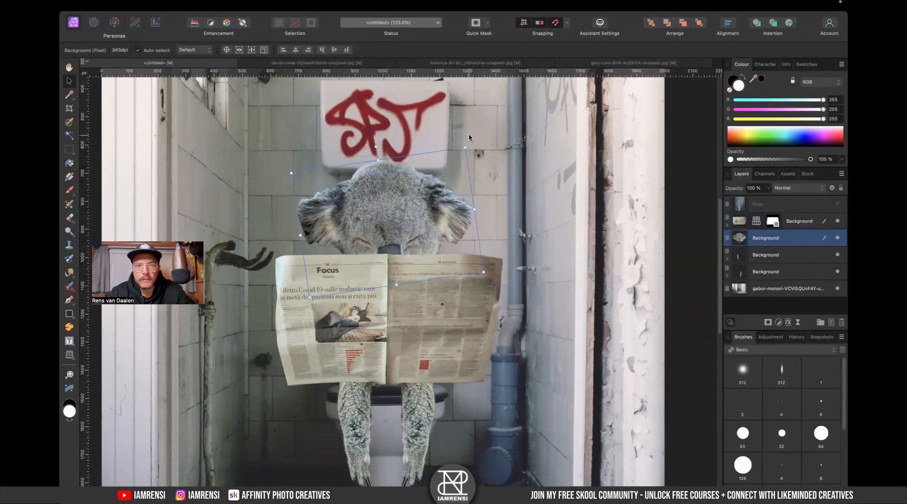
{"action": "key", "text": "Delete"}
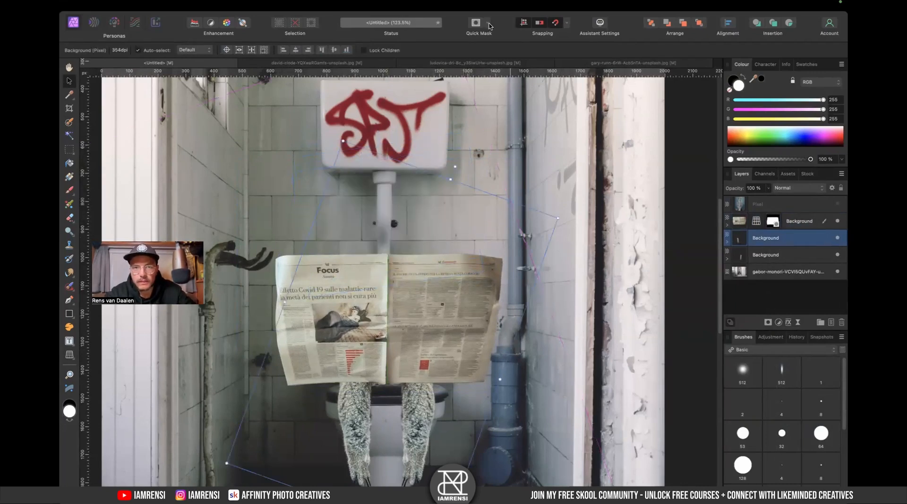
- Open the kerin-gedge koala photo from the Downloads folder in Affinity Photo
{"action": "key", "text": "ctrl+Left"}
{"action": "key", "text": "space"}
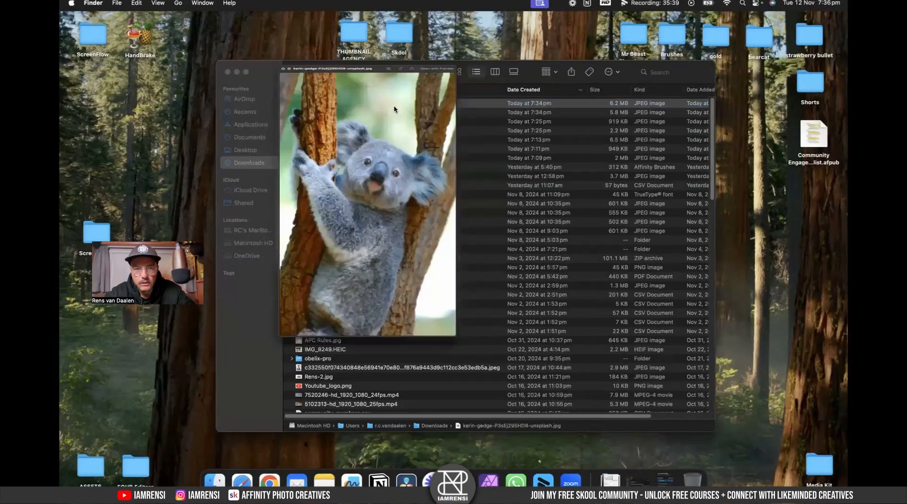
{"action": "key", "text": "space"}
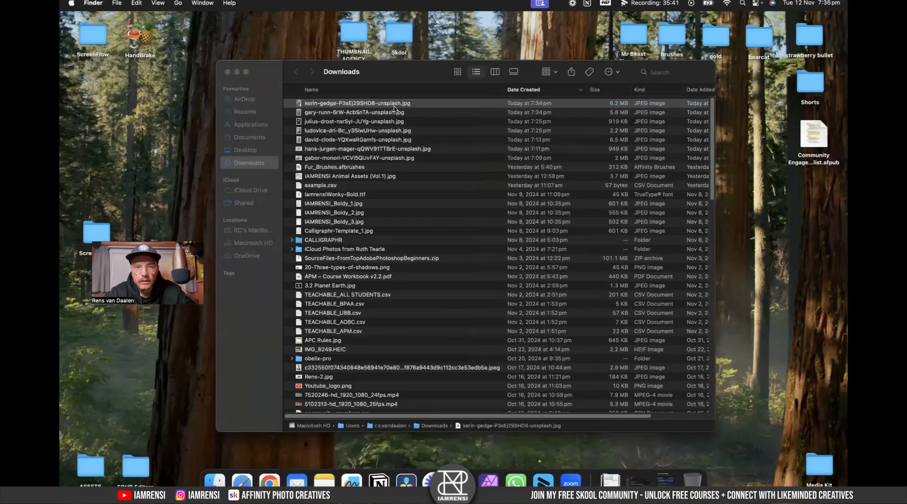
{"action": "right_click", "coordinate": [394, 107]}
{"action": "mouse_move", "coordinate": [446, 122]}
{"action": "left_click", "coordinate": [609, 166]}
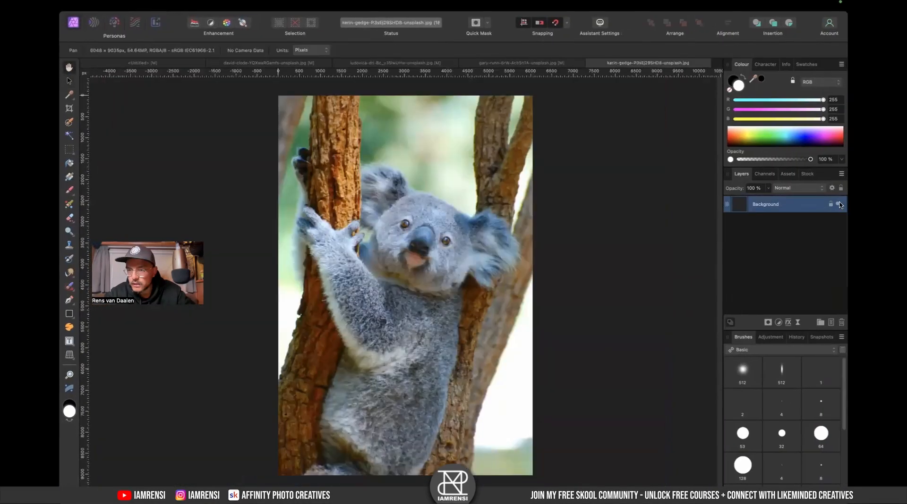
- Switch to the untitled composite and make the hidden reference layer at the top of the stack visible
{"action": "left_click", "coordinate": [151, 63]}
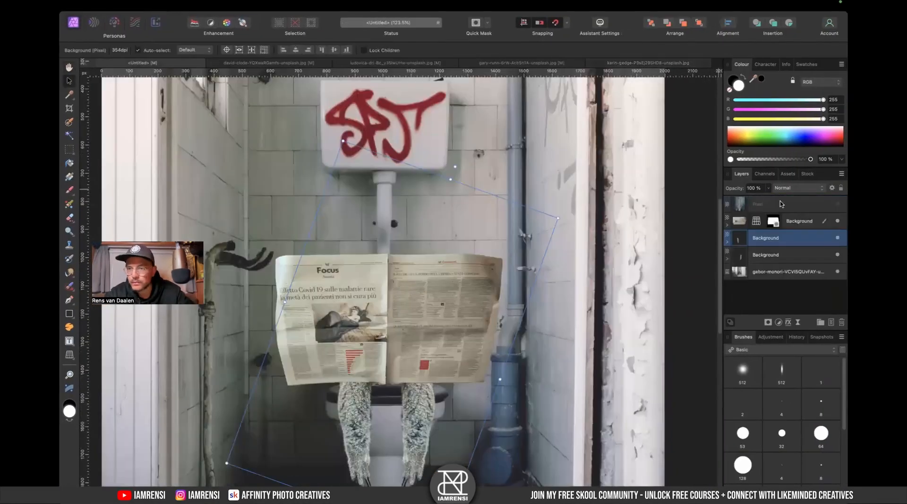
{"action": "left_click", "coordinate": [838, 204]}
{"action": "scroll", "coordinate": [367, 216], "scroll_direction": "up", "scroll_amount": 3}
{"action": "scroll", "coordinate": [367, 217], "scroll_direction": "left", "scroll_amount": 1}
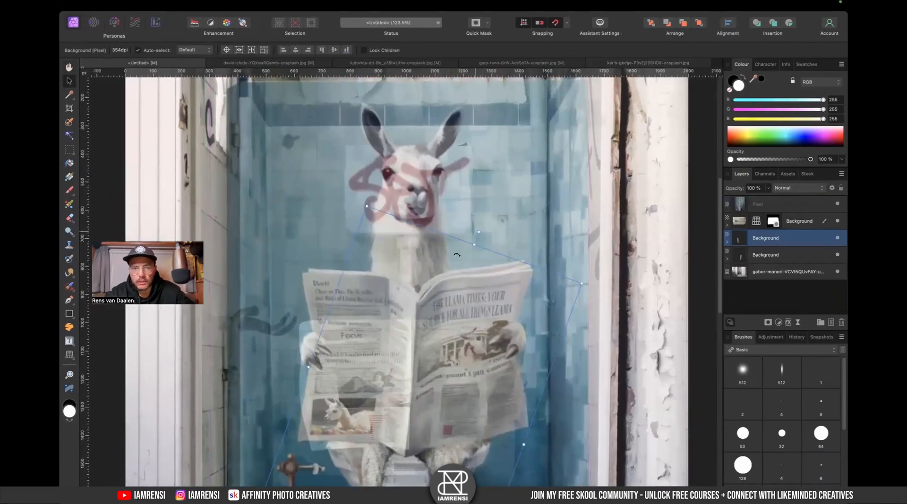
- Return to the new koala photo and paint a selection over the koala's head and ears with the Selection Brush
{"action": "left_click", "coordinate": [640, 63]}
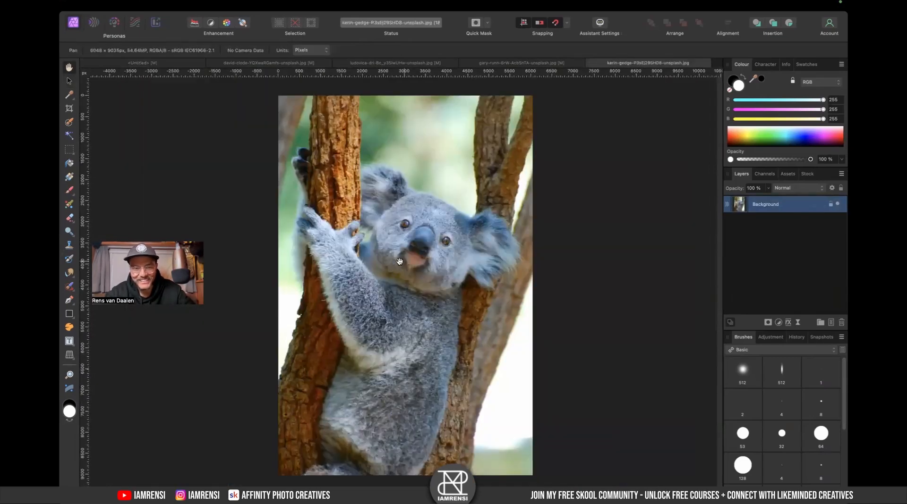
{"action": "key", "text": "w"}
{"action": "scroll", "coordinate": [377, 195], "scroll_direction": "up", "scroll_amount": 3}
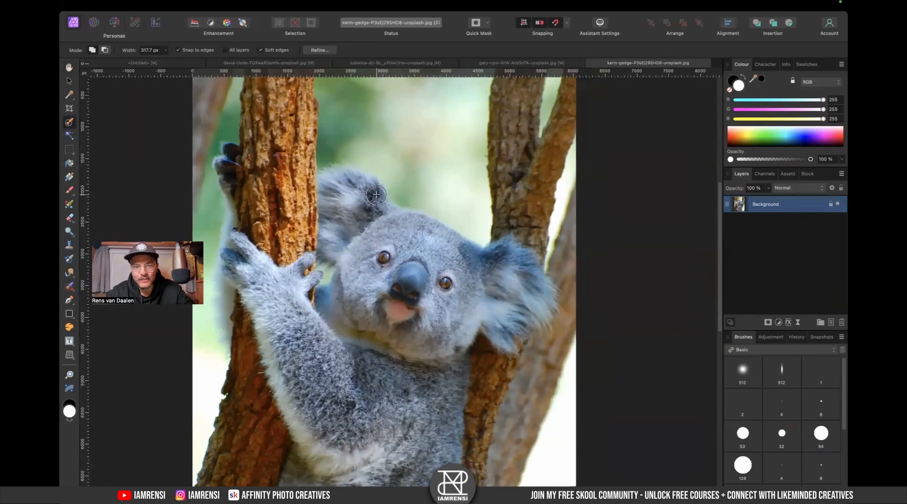
{"action": "scroll", "coordinate": [376, 195], "scroll_direction": "down", "scroll_amount": 3}
{"action": "scroll", "coordinate": [377, 194], "scroll_direction": "right", "scroll_amount": 3}
{"action": "mouse_move", "coordinate": [415, 245]}
{"action": "left_mouse_down"}
{"action": "mouse_move", "coordinate": [387, 210]}
{"action": "mouse_move", "coordinate": [425, 212]}
{"action": "mouse_move", "coordinate": [411, 201]}
{"action": "mouse_move", "coordinate": [476, 243]}
{"action": "left_mouse_up"}
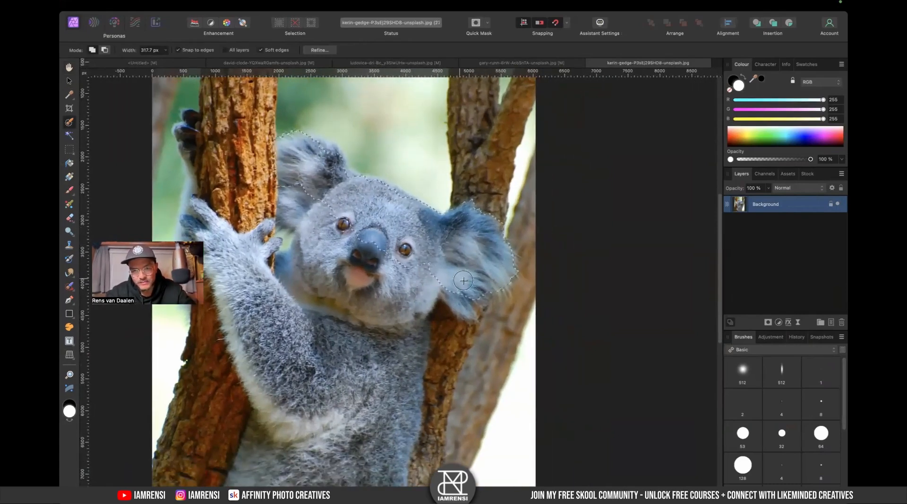
{"action": "mouse_move", "coordinate": [415, 262]}
{"action": "left_mouse_down"}
{"action": "mouse_move", "coordinate": [359, 291]}
{"action": "mouse_move", "coordinate": [357, 315]}
{"action": "mouse_move", "coordinate": [289, 242]}
{"action": "left_mouse_up"}
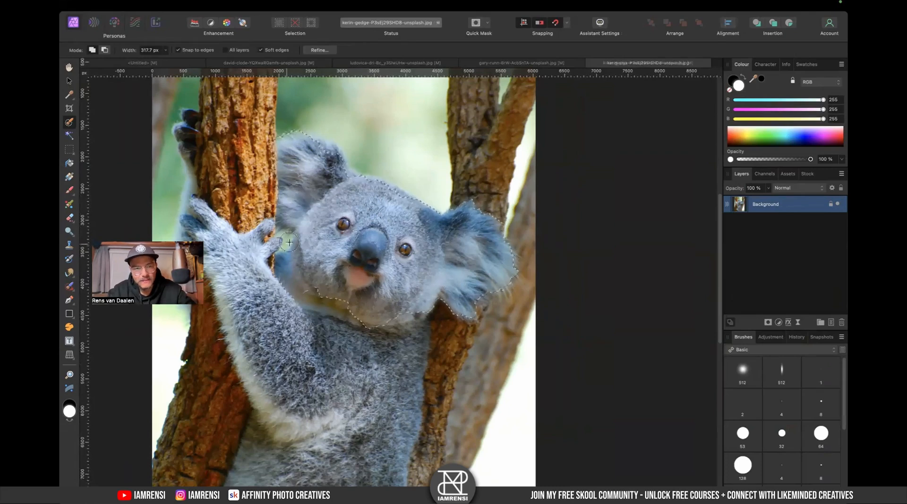
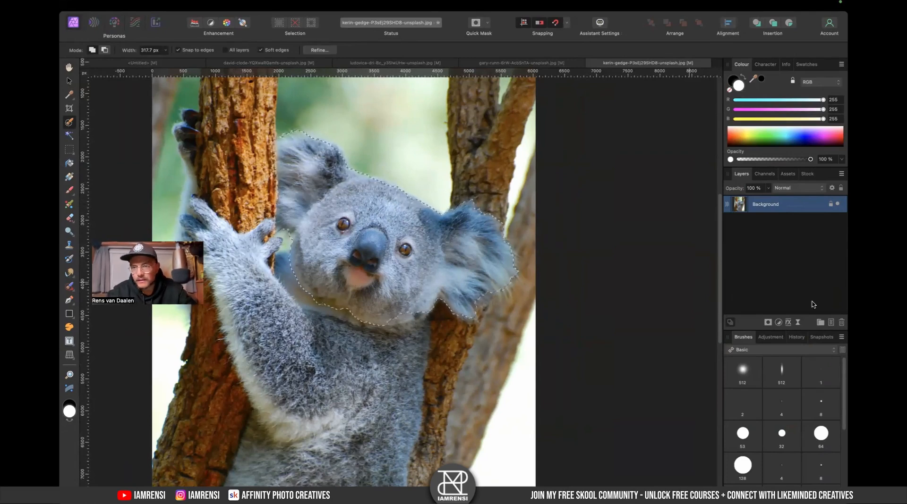
- Copy the selected koala head onto a new layer of its own
{"action": "right_click", "coordinate": [807, 203]}
{"action": "left_click", "coordinate": [763, 412]}
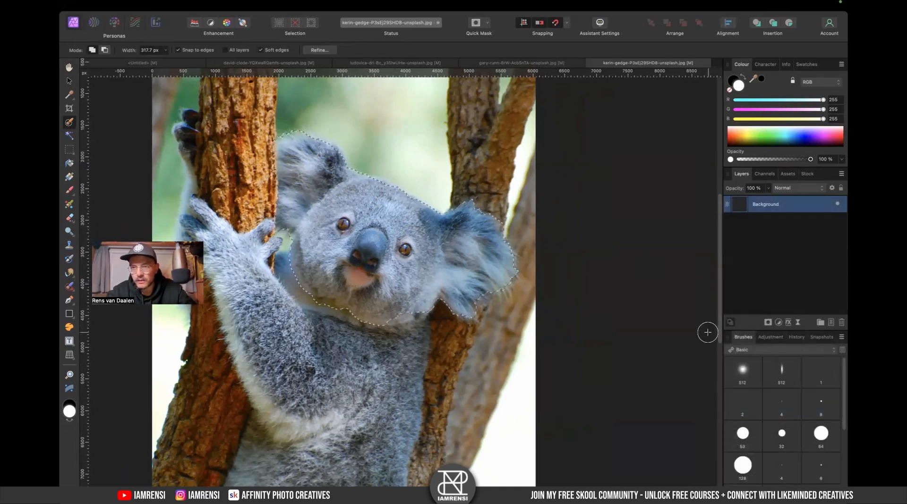
{"action": "key", "text": "super+j"}
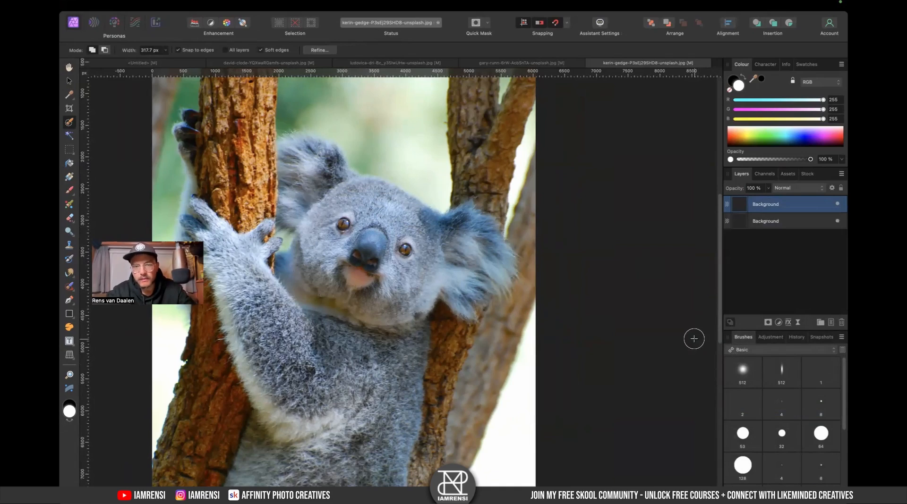
- Bring the koala head into the untitled composite and position and scale it over the llama's head
{"action": "left_click", "coordinate": [162, 68]}
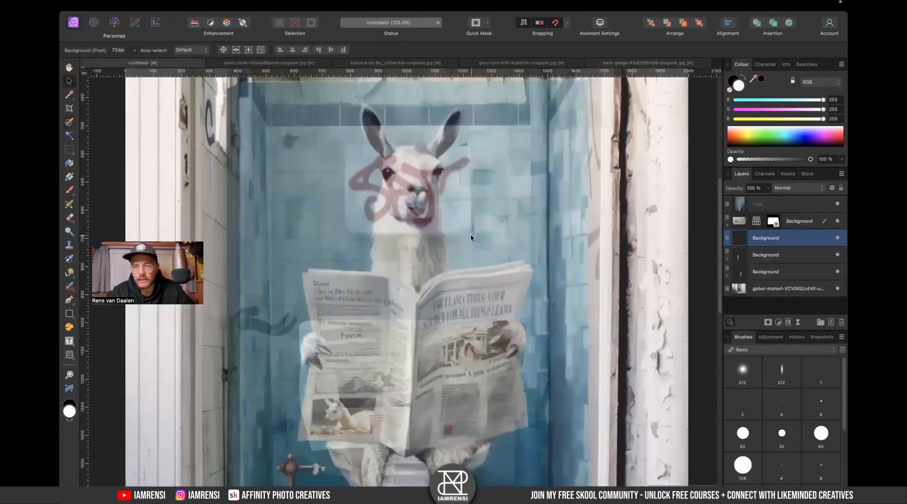
{"action": "key", "text": "super+minus"}
{"action": "key", "text": "super+minus"}
{"action": "key", "text": "super+minus"}
{"action": "left_click_drag", "start_coordinate": [584, 402], "coordinate": [232, 117]}
{"action": "left_click_drag", "start_coordinate": [597, 426], "coordinate": [436, 299]}
{"action": "left_click_drag", "start_coordinate": [367, 190], "coordinate": [397, 215]}
{"action": "left_click_drag", "start_coordinate": [474, 185], "coordinate": [461, 189]}
{"action": "left_click_drag", "start_coordinate": [740, 233], "coordinate": [742, 217]}
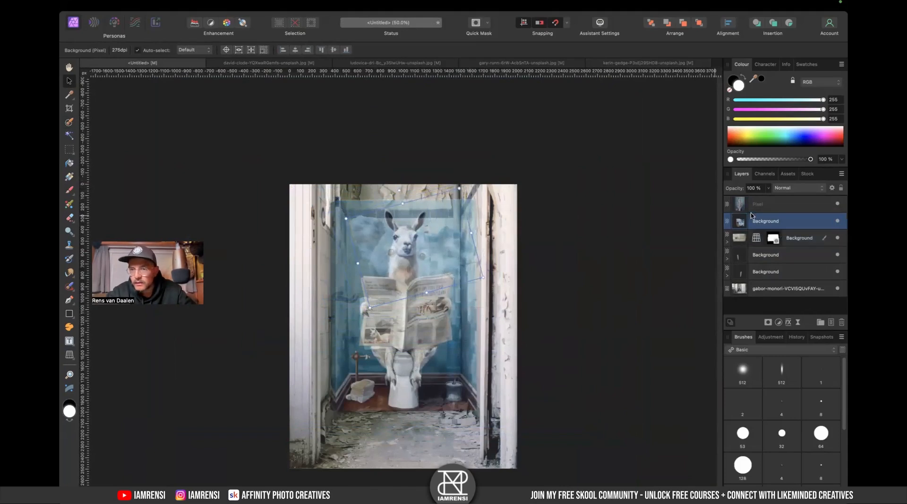
- Rotate and resize the koala head, then move its layer beneath the masked bathroom layer
{"action": "left_click_drag", "start_coordinate": [396, 191], "coordinate": [387, 195]}
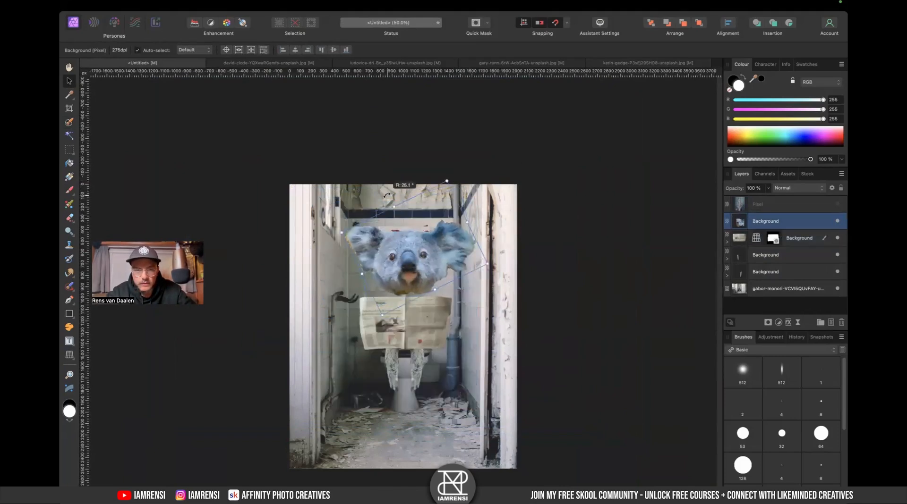
{"action": "left_click_drag", "start_coordinate": [446, 181], "coordinate": [435, 206]}
{"action": "left_click_drag", "start_coordinate": [412, 255], "coordinate": [405, 277]}
{"action": "left_click_drag", "start_coordinate": [743, 225], "coordinate": [741, 249]}
{"action": "scroll", "coordinate": [432, 281], "scroll_direction": "up", "scroll_amount": 3}
{"action": "left_click_drag", "start_coordinate": [393, 269], "coordinate": [393, 273]}
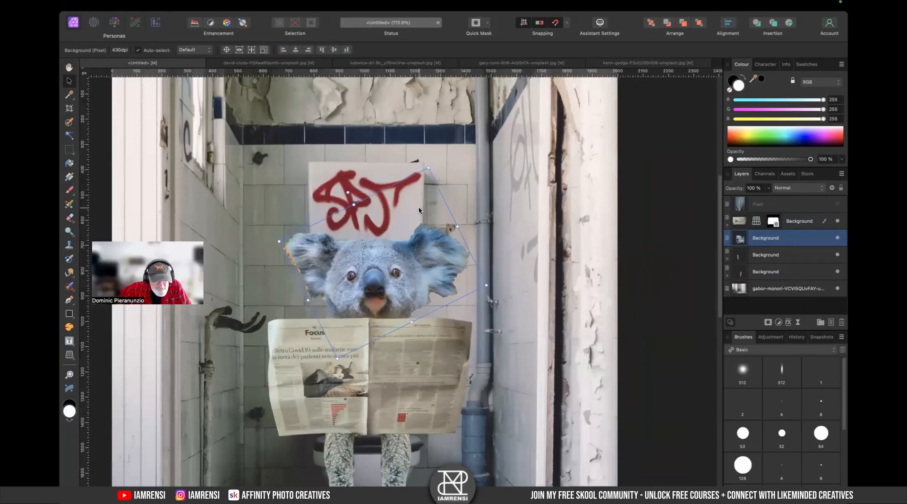
- Delete the koala head layer from the composite and the duplicated head layer from the koala photo
{"action": "key", "text": "Delete"}
{"action": "left_click", "coordinate": [675, 63]}
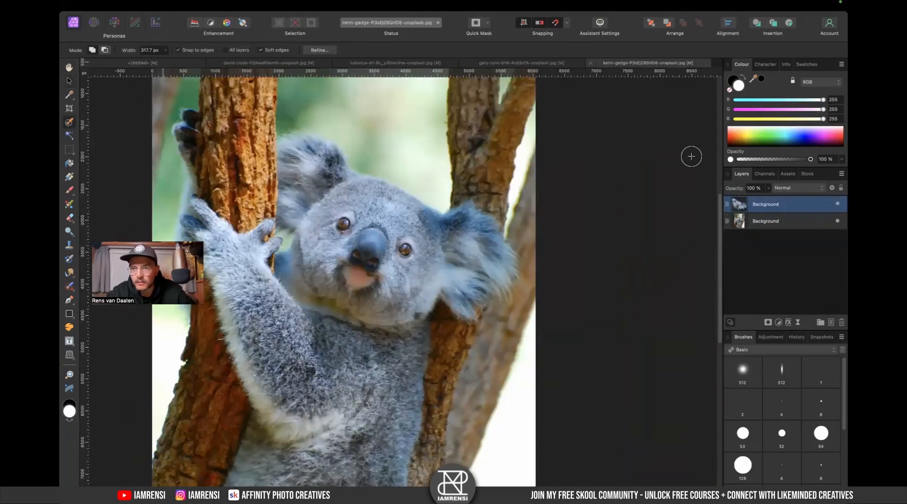
{"action": "left_click", "coordinate": [739, 204], "text": "super"}
{"action": "key", "text": "Delete"}
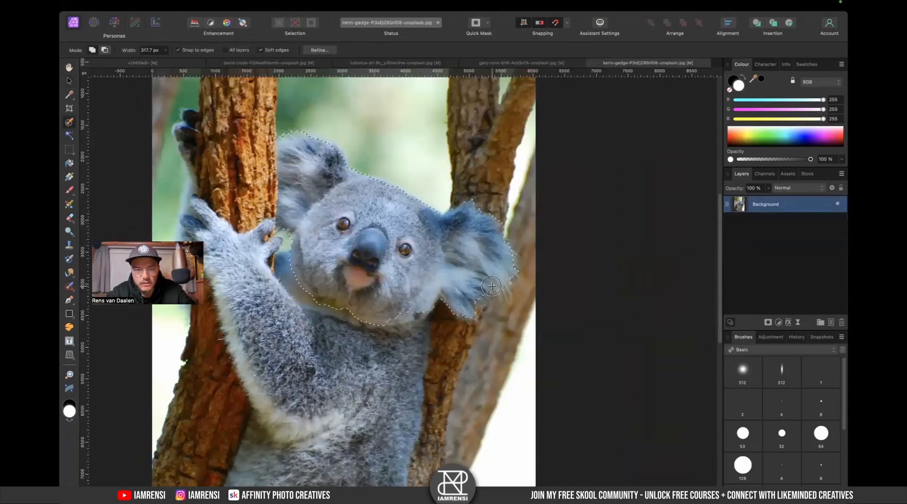
- Shrink the Selection Brush to 141 px and switch the koala photo to Quick Mask view
{"action": "scroll", "coordinate": [330, 244], "scroll_direction": "up", "scroll_amount": 5}
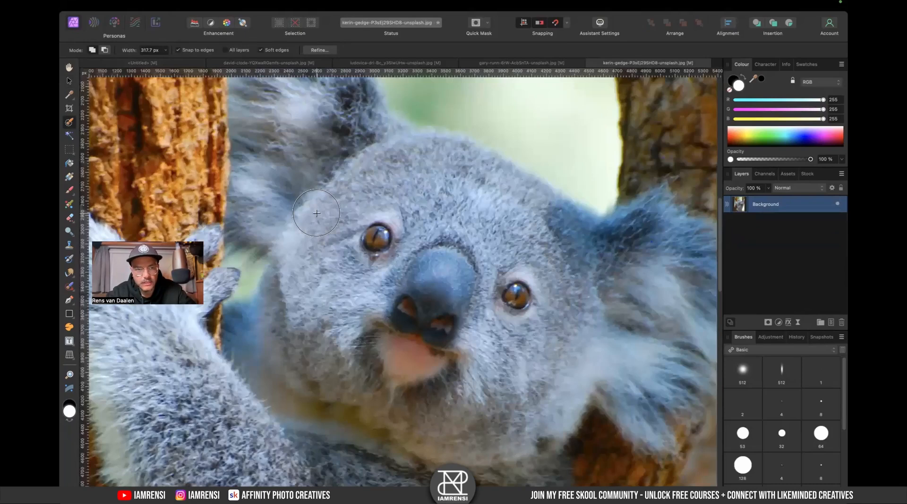
{"action": "key", "text": "bracketleft"}
{"action": "key", "text": "bracketleft"}
{"action": "key", "text": "bracketleft"}
{"action": "key", "text": "bracketleft"}
{"action": "key", "text": "bracketleft"}
{"action": "scroll", "coordinate": [315, 213], "scroll_direction": "down", "scroll_amount": 3}
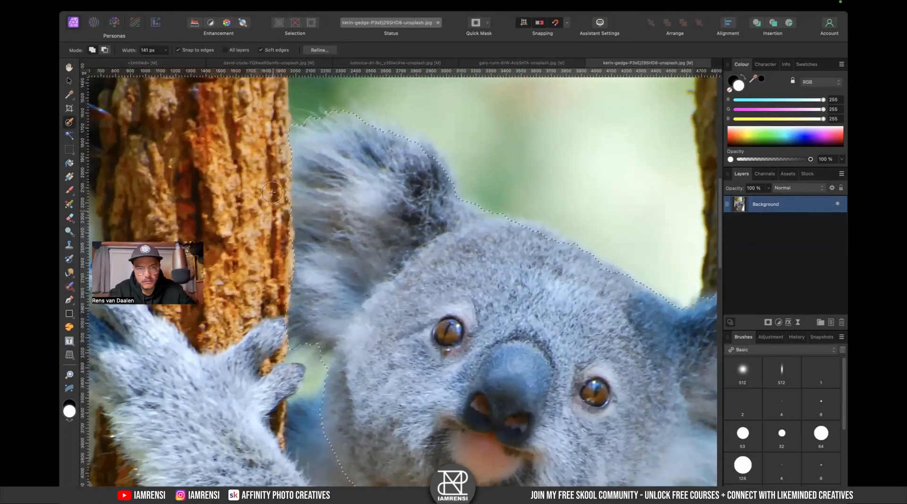
{"action": "key", "text": "q"}
{"action": "scroll", "coordinate": [308, 255], "scroll_direction": "down", "scroll_amount": 2}
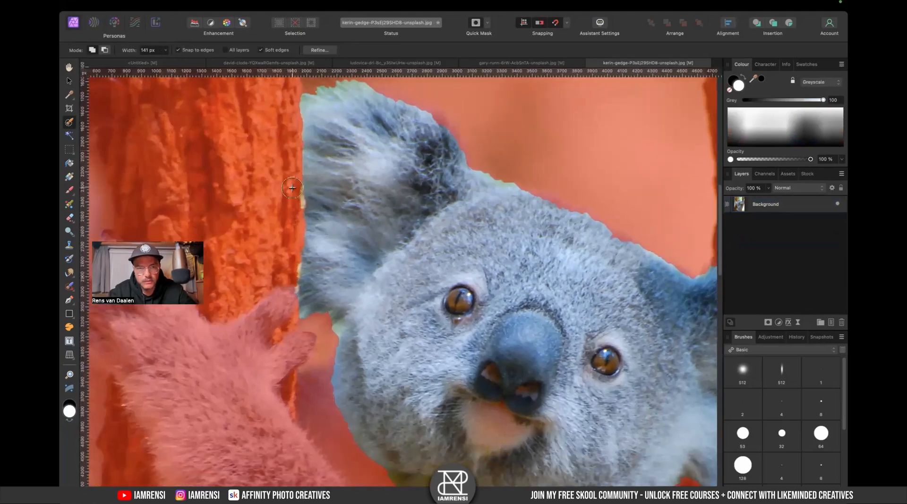
- Paint in the Quick Mask to tidy the selection edges around the left and right ears
{"action": "left_click_drag", "start_coordinate": [306, 182], "coordinate": [289, 290]}
{"action": "left_click_drag", "start_coordinate": [323, 220], "coordinate": [319, 275]}
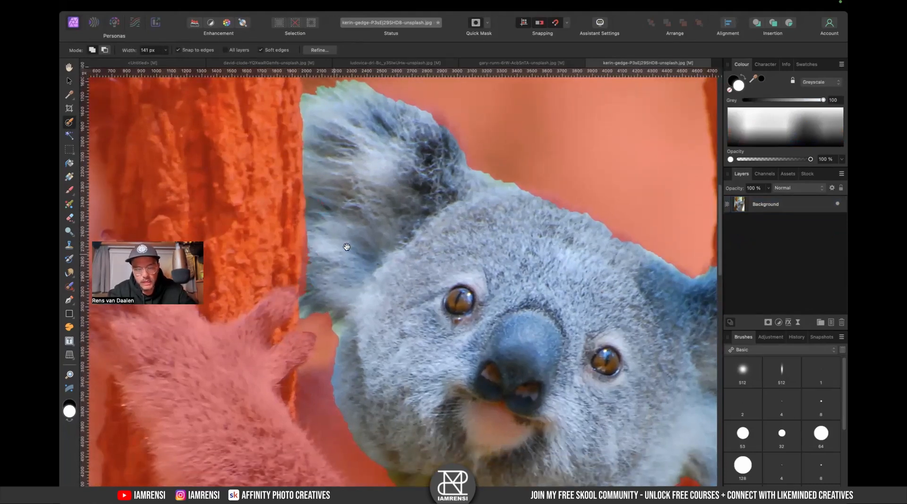
{"action": "scroll", "coordinate": [346, 247], "scroll_direction": "right", "scroll_amount": 5}
{"action": "scroll", "coordinate": [378, 236], "scroll_direction": "down", "scroll_amount": 3}
{"action": "left_click_drag", "start_coordinate": [521, 347], "coordinate": [503, 348]}
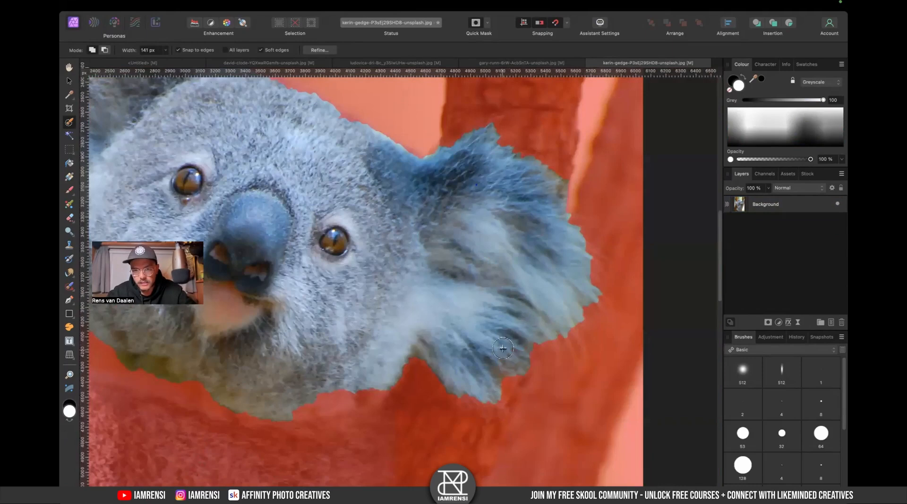
{"action": "scroll", "coordinate": [377, 226], "scroll_direction": "up", "scroll_amount": 3}
{"action": "scroll", "coordinate": [255, 176], "scroll_direction": "left", "scroll_amount": 4}
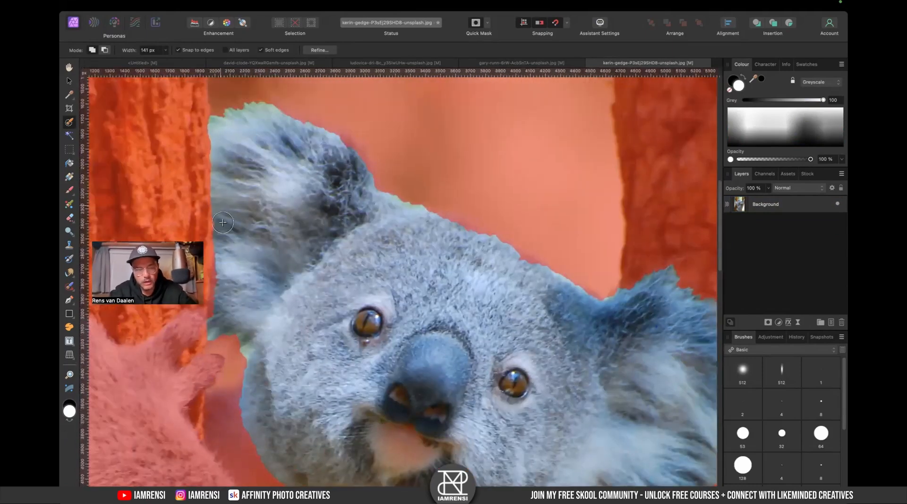
{"action": "scroll", "coordinate": [222, 223], "scroll_direction": "down", "scroll_amount": 5}
{"action": "scroll", "coordinate": [223, 222], "scroll_direction": "right", "scroll_amount": 3}
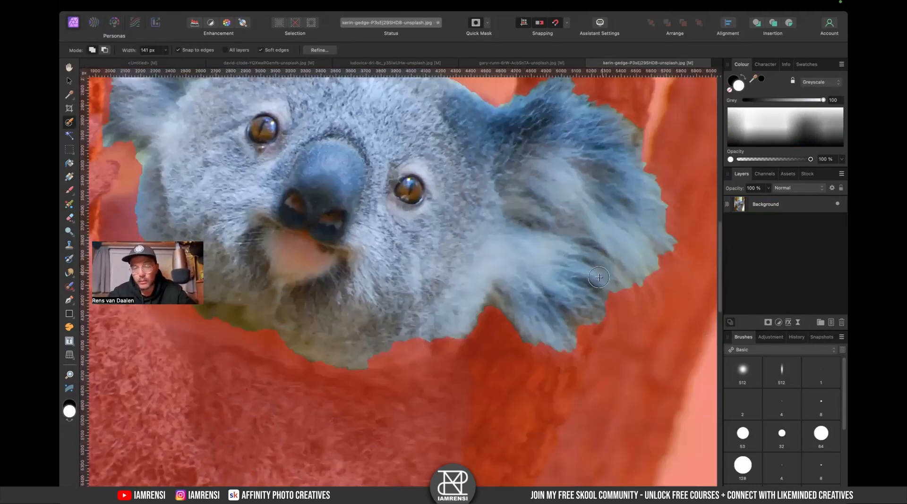
- Paint the Quick Mask along the koala's chin to extend the selection there
{"action": "key", "text": "super+0"}
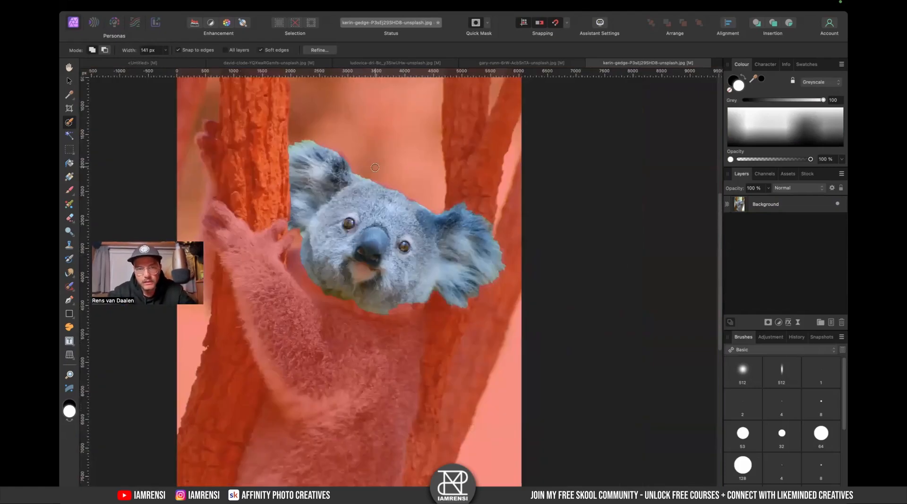
{"action": "key", "text": "super+plus"}
{"action": "key", "text": "super+plus"}
{"action": "scroll", "coordinate": [486, 276], "scroll_direction": "left", "scroll_amount": 2}
{"action": "scroll", "coordinate": [486, 276], "scroll_direction": "down", "scroll_amount": 1}
{"action": "mouse_move", "coordinate": [458, 330]}
{"action": "left_mouse_down"}
{"action": "mouse_move", "coordinate": [478, 311]}
{"action": "mouse_move", "coordinate": [541, 301]}
{"action": "left_mouse_up"}
{"action": "scroll", "coordinate": [431, 330], "scroll_direction": "left", "scroll_amount": 3}
{"action": "scroll", "coordinate": [431, 330], "scroll_direction": "up", "scroll_amount": 1}
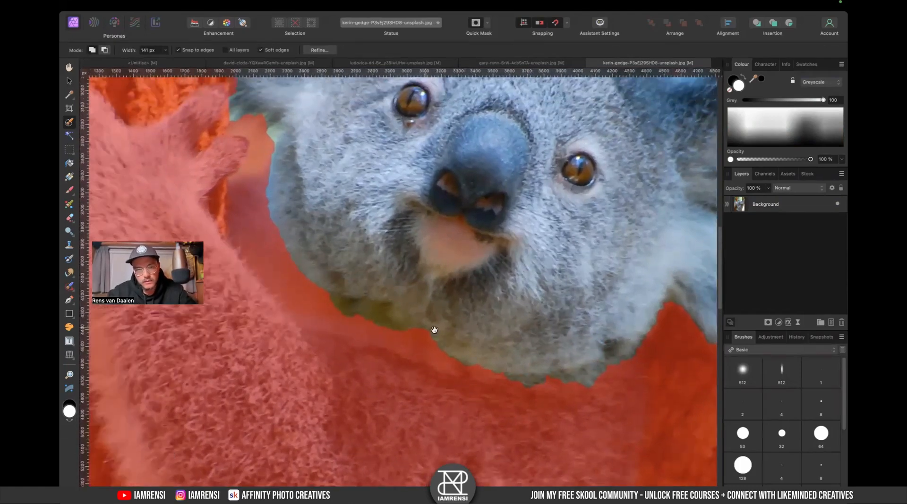
{"action": "scroll", "coordinate": [428, 344], "scroll_direction": "left", "scroll_amount": 2}
{"action": "scroll", "coordinate": [427, 344], "scroll_direction": "up", "scroll_amount": 2}
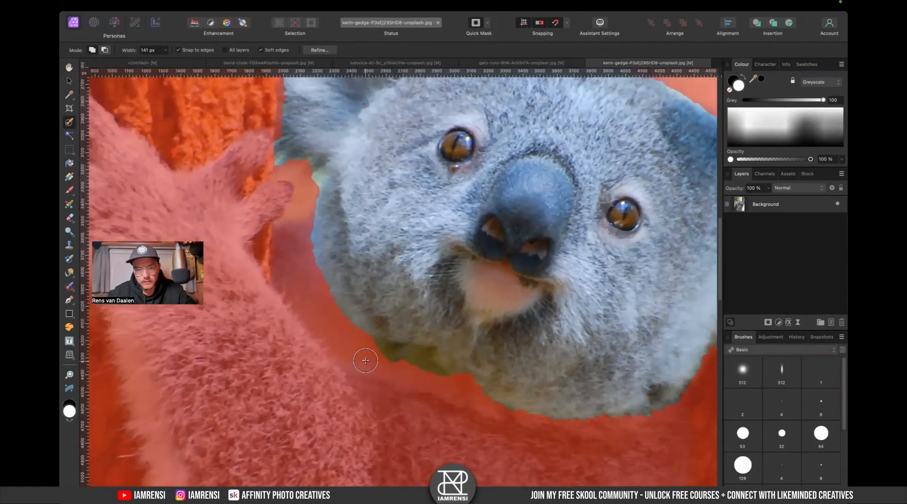
{"action": "scroll", "coordinate": [385, 309], "scroll_direction": "up", "scroll_amount": 4}
{"action": "scroll", "coordinate": [385, 310], "scroll_direction": "left", "scroll_amount": 2}
- Continue painting the mask along the left cheek, the top of the head and the right ear
{"action": "mouse_move", "coordinate": [338, 281]}
{"action": "left_mouse_down"}
{"action": "mouse_move", "coordinate": [343, 354]}
{"action": "mouse_move", "coordinate": [365, 402]}
{"action": "mouse_move", "coordinate": [360, 277]}
{"action": "mouse_move", "coordinate": [362, 316]}
{"action": "left_mouse_up"}
{"action": "scroll", "coordinate": [381, 359], "scroll_direction": "up", "scroll_amount": 3}
{"action": "scroll", "coordinate": [382, 359], "scroll_direction": "left", "scroll_amount": 1}
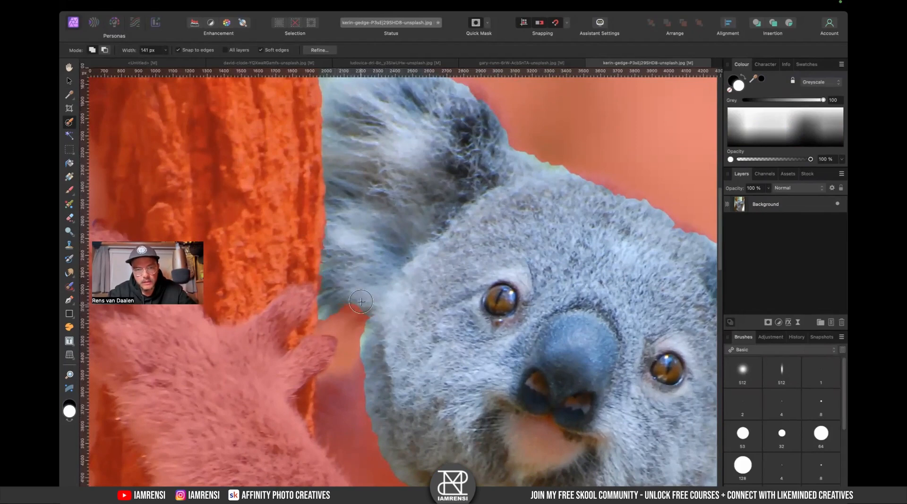
{"action": "scroll", "coordinate": [385, 255], "scroll_direction": "up", "scroll_amount": 4}
{"action": "scroll", "coordinate": [385, 255], "scroll_direction": "right", "scroll_amount": 3}
{"action": "left_click_drag", "start_coordinate": [352, 199], "coordinate": [401, 252]}
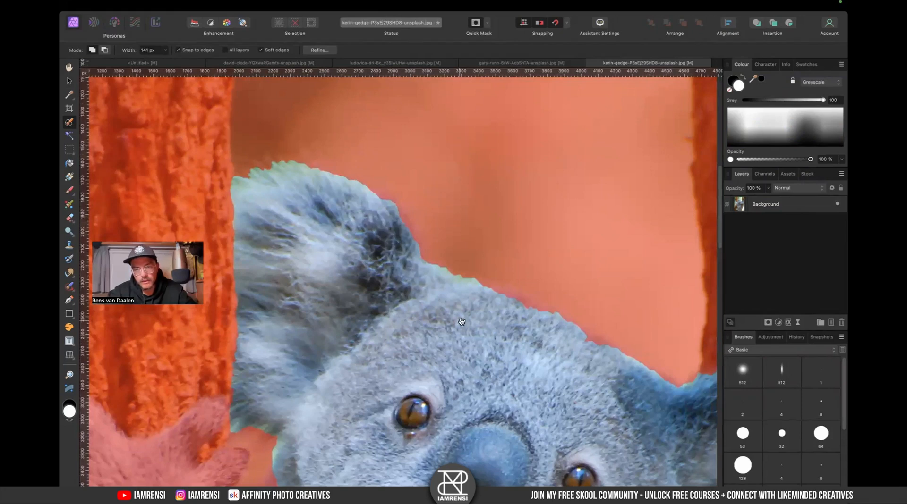
{"action": "scroll", "coordinate": [357, 200], "scroll_direction": "down", "scroll_amount": 5}
{"action": "scroll", "coordinate": [357, 200], "scroll_direction": "right", "scroll_amount": 7}
{"action": "left_click_drag", "start_coordinate": [321, 149], "coordinate": [345, 181]}
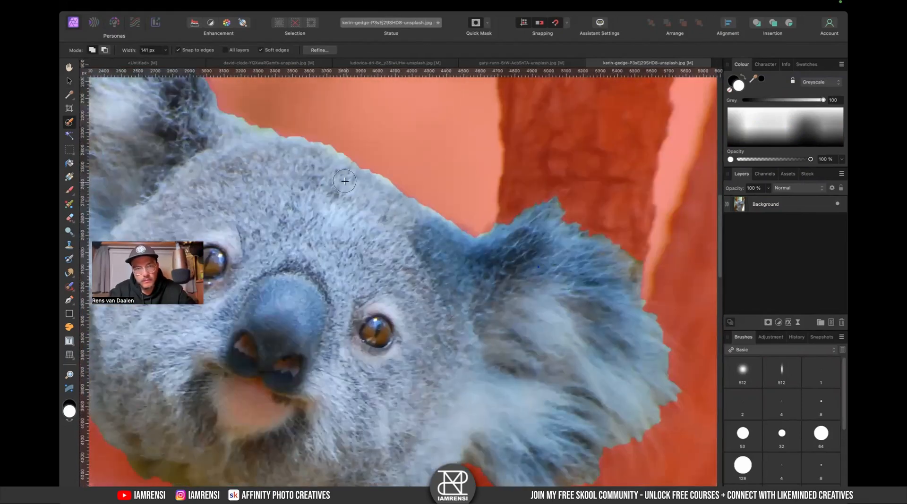
{"action": "left_click_drag", "start_coordinate": [458, 271], "coordinate": [379, 210]}
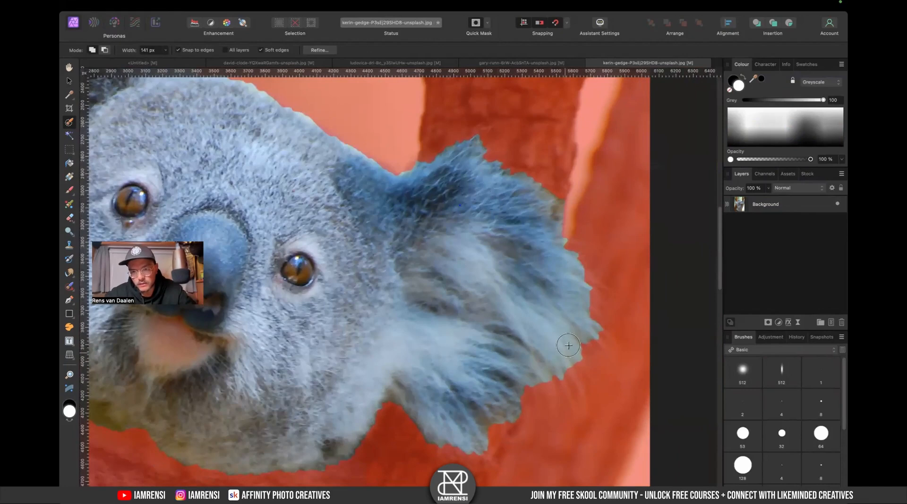
{"action": "left_click_drag", "start_coordinate": [522, 384], "coordinate": [517, 300]}
{"action": "mouse_move", "coordinate": [480, 344]}
{"action": "left_mouse_down"}
{"action": "mouse_move", "coordinate": [485, 315]}
{"action": "mouse_move", "coordinate": [498, 345]}
{"action": "left_mouse_up"}
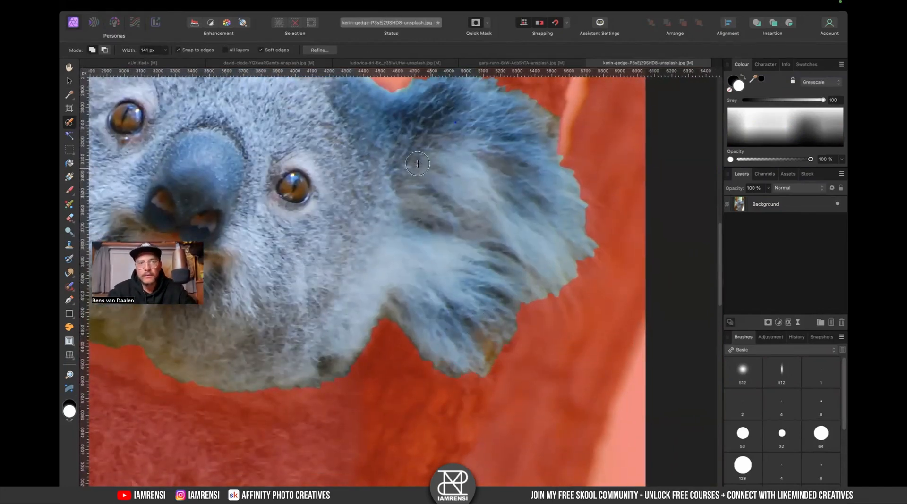
- Leave Quick Mask to review the selection outline, then switch Quick Mask back on
{"action": "scroll", "coordinate": [413, 163], "scroll_direction": "up", "scroll_amount": 5}
{"action": "scroll", "coordinate": [412, 162], "scroll_direction": "left", "scroll_amount": 3}
{"action": "key", "text": "super+minus"}
{"action": "key", "text": "super+minus"}
{"action": "scroll", "coordinate": [412, 163], "scroll_direction": "left", "scroll_amount": 1}
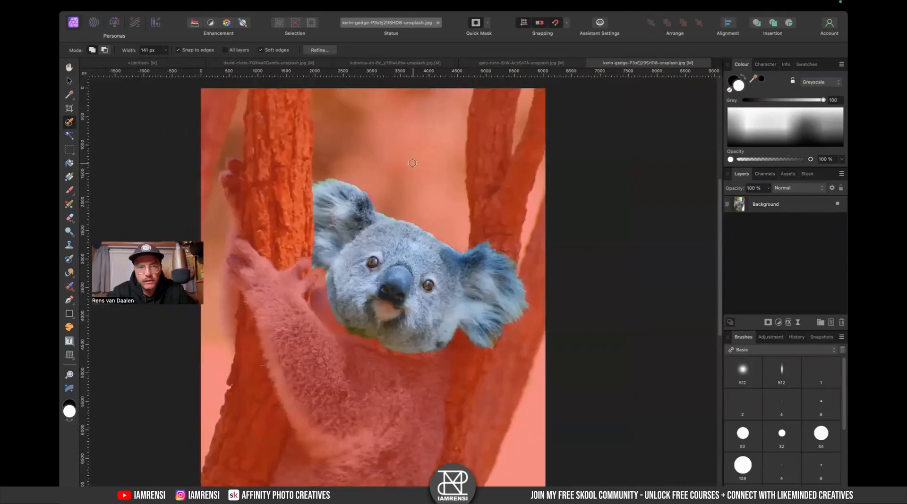
{"action": "key", "text": "q"}
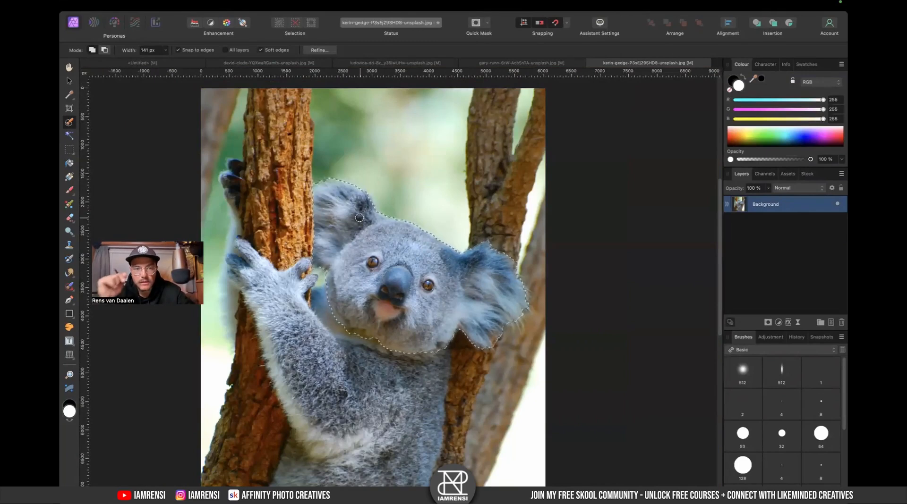
{"action": "scroll", "coordinate": [377, 255], "scroll_direction": "up", "scroll_amount": 3}
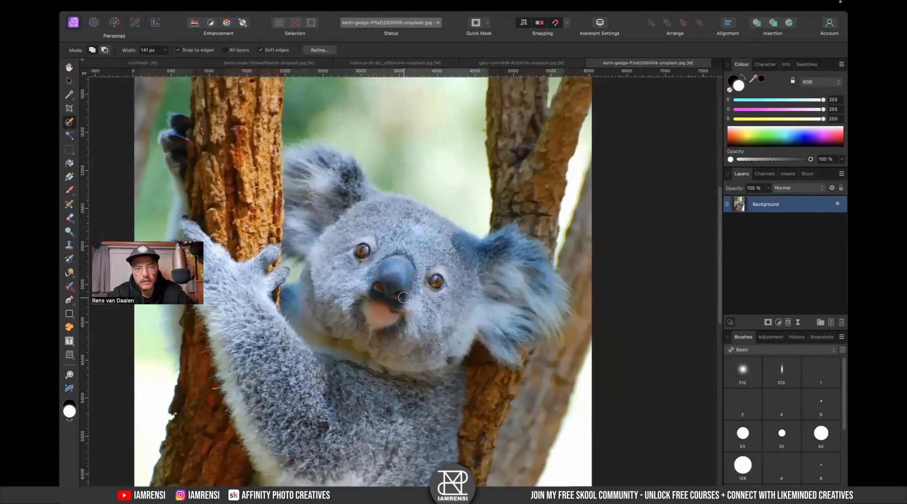
{"action": "key", "text": "q"}
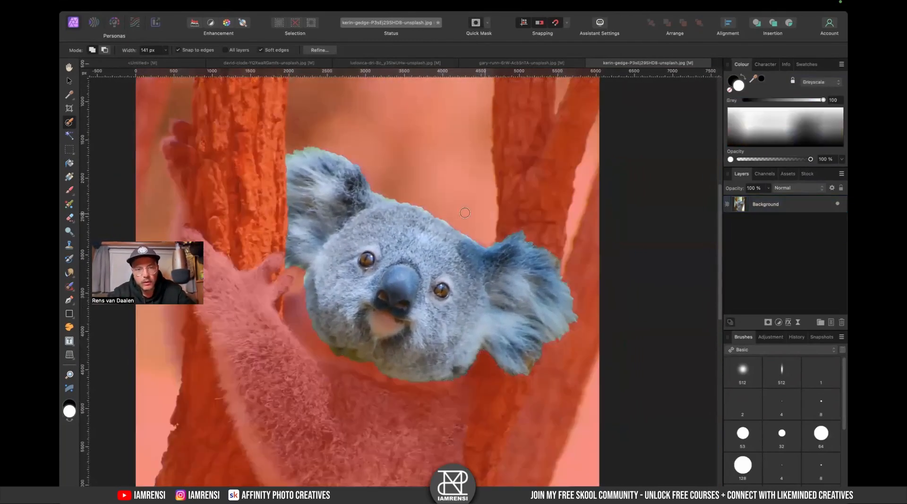
- Try Refine Selection with a border width of 11% and close the dialog
{"action": "left_click", "coordinate": [319, 50]}
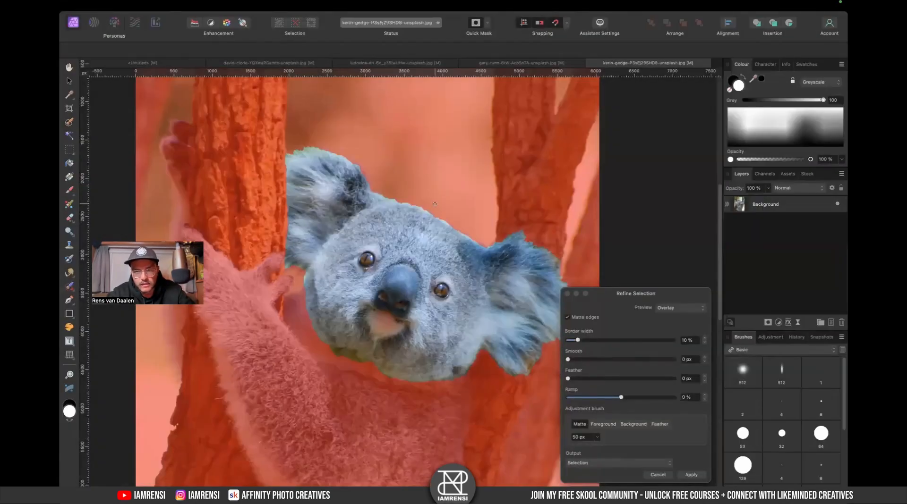
{"action": "mouse_move", "coordinate": [577, 340]}
{"action": "left_mouse_down"}
{"action": "mouse_move", "coordinate": [663, 340]}
{"action": "mouse_move", "coordinate": [579, 340]}
{"action": "left_mouse_up"}
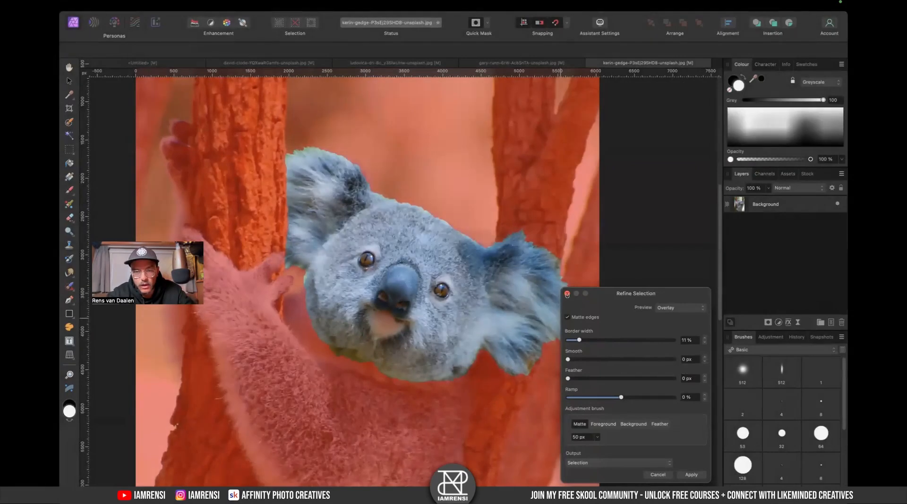
{"action": "left_click", "coordinate": [567, 294]}
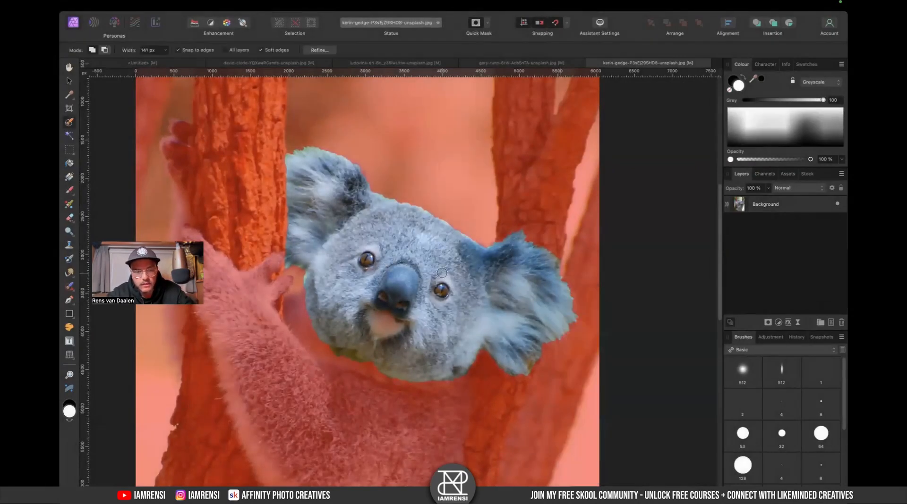
- Reopen Refine Selection and brush the matte edge along the top of the koala's head
{"action": "left_click", "coordinate": [318, 49]}
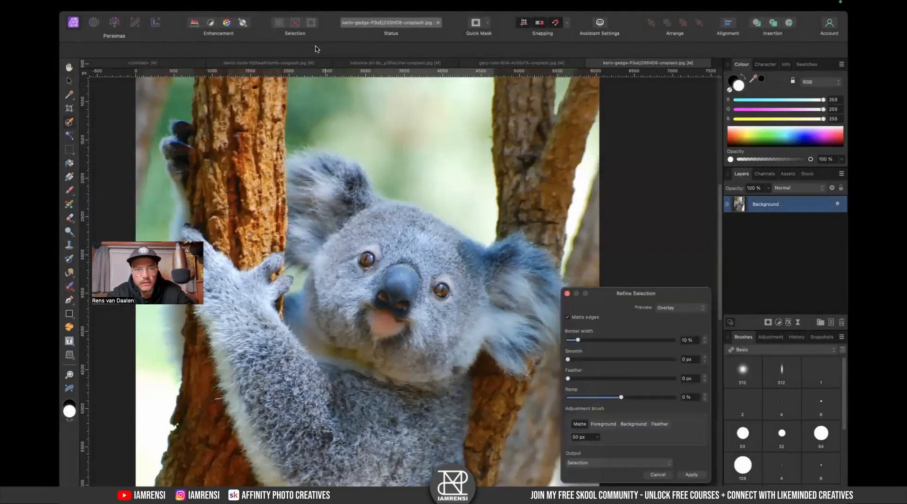
{"action": "scroll", "coordinate": [384, 194], "scroll_direction": "up", "scroll_amount": 3}
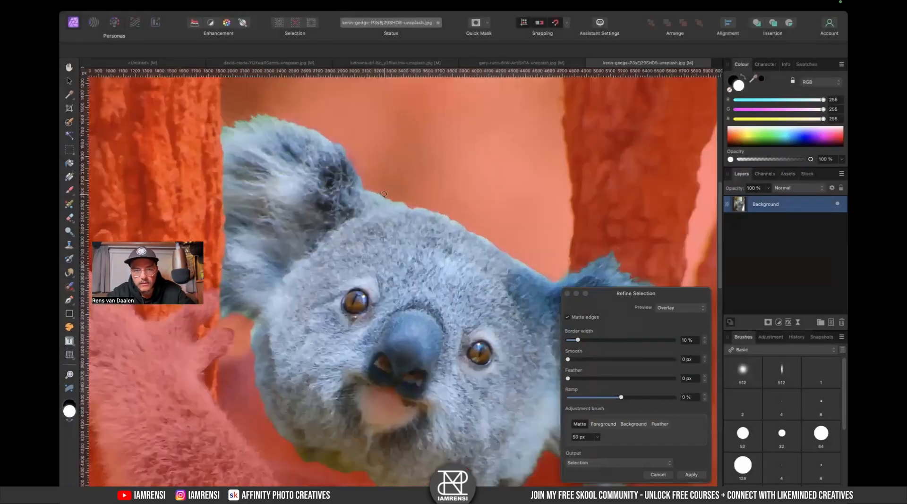
{"action": "scroll", "coordinate": [383, 194], "scroll_direction": "up", "scroll_amount": 2}
{"action": "mouse_move", "coordinate": [368, 191]}
{"action": "left_mouse_down"}
{"action": "mouse_move", "coordinate": [429, 210]}
{"action": "mouse_move", "coordinate": [456, 231]}
{"action": "mouse_move", "coordinate": [403, 197]}
{"action": "left_mouse_up"}
- Enlarge the adjustment brush and brush the matte edge along the top of the head and the right ear
{"action": "key", "text": "bracketright"}
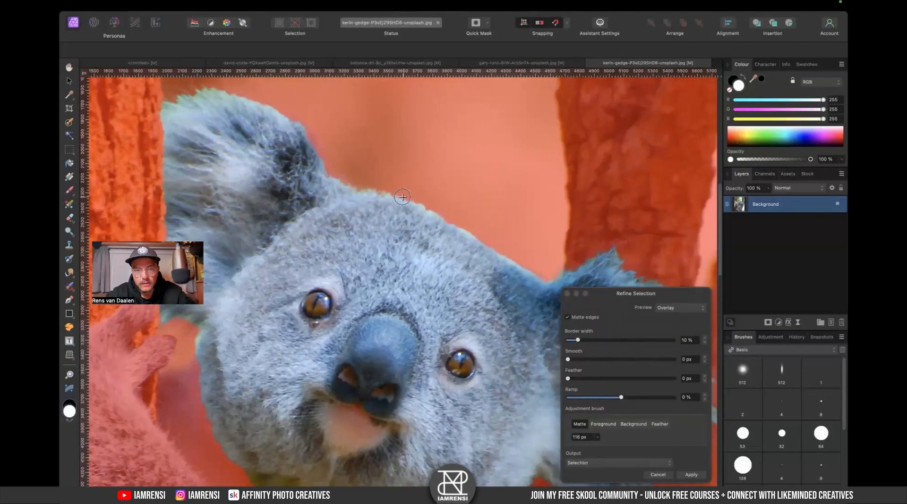
{"action": "mouse_move", "coordinate": [487, 253]}
{"action": "left_mouse_down"}
{"action": "mouse_move", "coordinate": [498, 253]}
{"action": "mouse_move", "coordinate": [449, 213]}
{"action": "left_mouse_up"}
{"action": "mouse_move", "coordinate": [494, 239]}
{"action": "left_mouse_down"}
{"action": "mouse_move", "coordinate": [500, 250]}
{"action": "mouse_move", "coordinate": [446, 226]}
{"action": "left_mouse_up"}
{"action": "left_click_drag", "start_coordinate": [511, 221], "coordinate": [479, 205]}
{"action": "left_click_drag", "start_coordinate": [539, 275], "coordinate": [506, 228]}
{"action": "left_click_drag", "start_coordinate": [526, 287], "coordinate": [480, 255]}
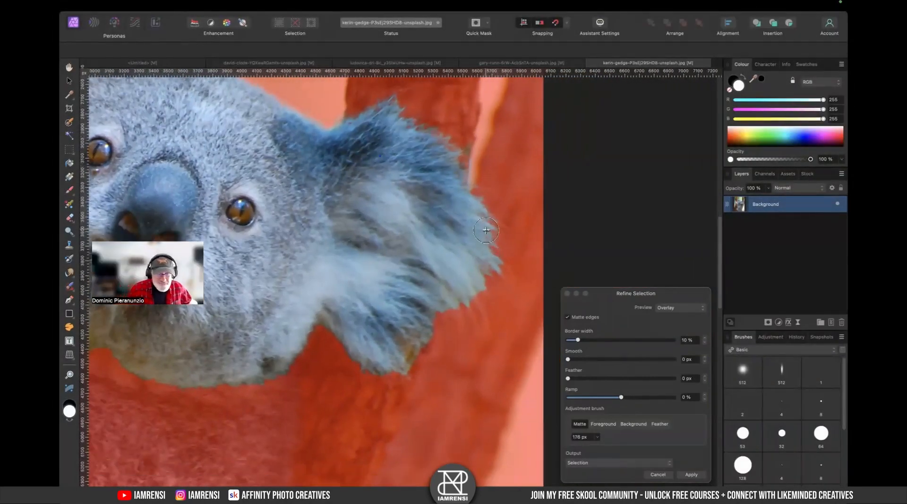
{"action": "mouse_move", "coordinate": [450, 310]}
{"action": "left_mouse_down"}
{"action": "mouse_move", "coordinate": [466, 283]}
{"action": "mouse_move", "coordinate": [480, 316]}
{"action": "mouse_move", "coordinate": [439, 307]}
{"action": "mouse_move", "coordinate": [415, 330]}
{"action": "mouse_move", "coordinate": [418, 354]}
{"action": "mouse_move", "coordinate": [417, 312]}
{"action": "mouse_move", "coordinate": [416, 348]}
{"action": "left_mouse_up"}
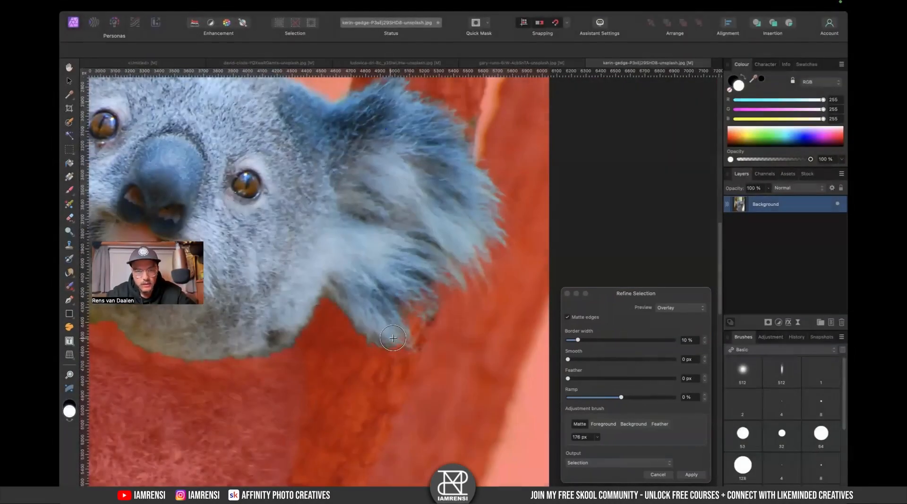
- Brush the matte edge along the lower edge of the right ear and the chin
{"action": "left_click_drag", "start_coordinate": [332, 302], "coordinate": [407, 350]}
{"action": "left_click_drag", "start_coordinate": [336, 309], "coordinate": [428, 340]}
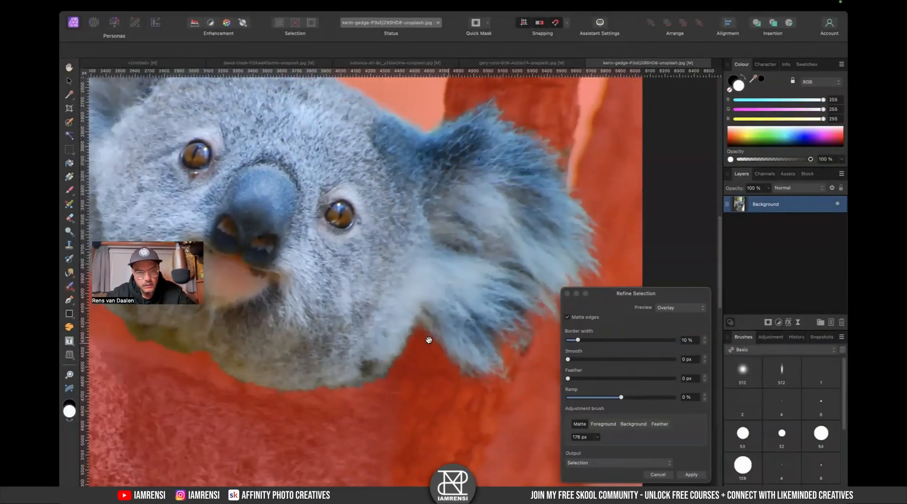
{"action": "mouse_move", "coordinate": [376, 364]}
{"action": "left_mouse_down"}
{"action": "mouse_move", "coordinate": [417, 335]}
{"action": "mouse_move", "coordinate": [420, 366]}
{"action": "left_mouse_up"}
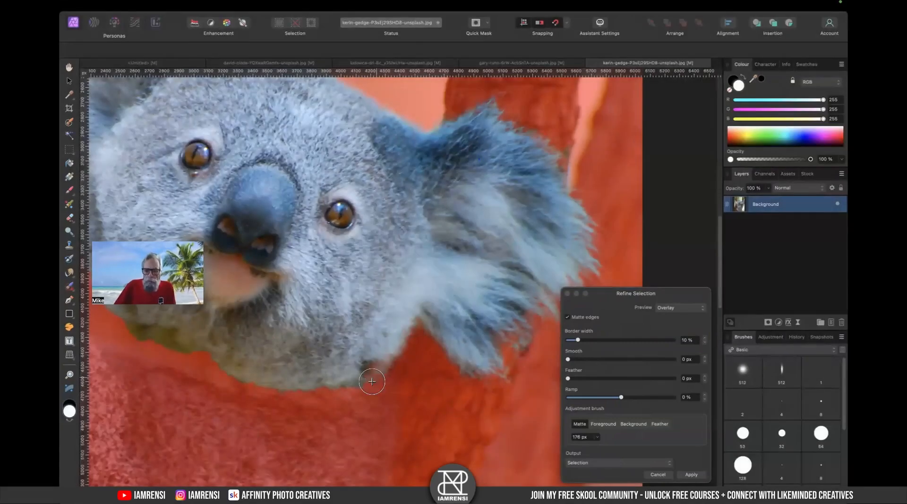
{"action": "left_click_drag", "start_coordinate": [372, 381], "coordinate": [315, 392]}
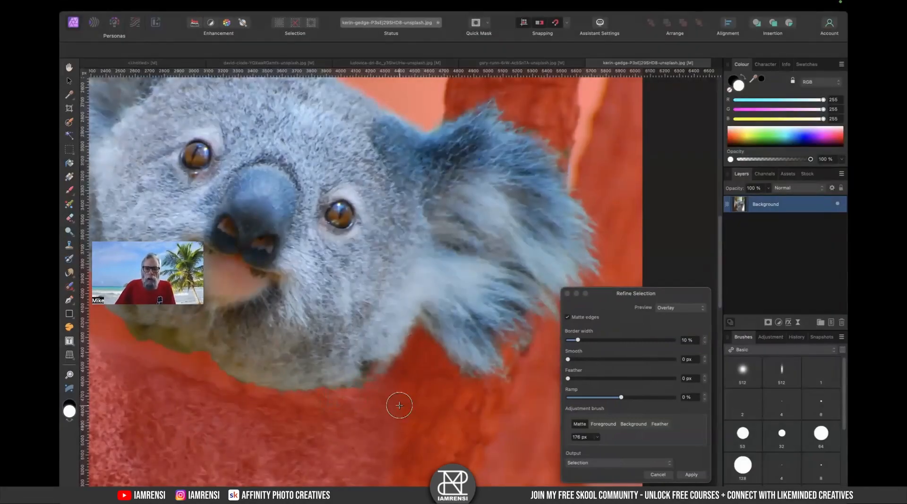
- Brush the matte edge along the koala's left cheek and lower left side of the head
{"action": "scroll", "coordinate": [399, 405], "scroll_direction": "left", "scroll_amount": 10}
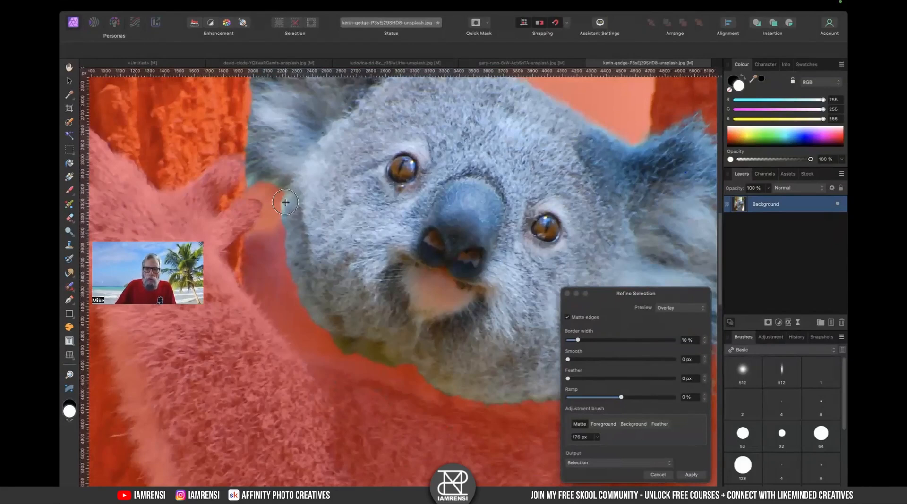
{"action": "left_click_drag", "start_coordinate": [285, 202], "coordinate": [281, 269]}
{"action": "mouse_move", "coordinate": [329, 306]}
{"action": "left_mouse_down"}
{"action": "mouse_move", "coordinate": [313, 322]}
{"action": "mouse_move", "coordinate": [378, 362]}
{"action": "left_mouse_up"}
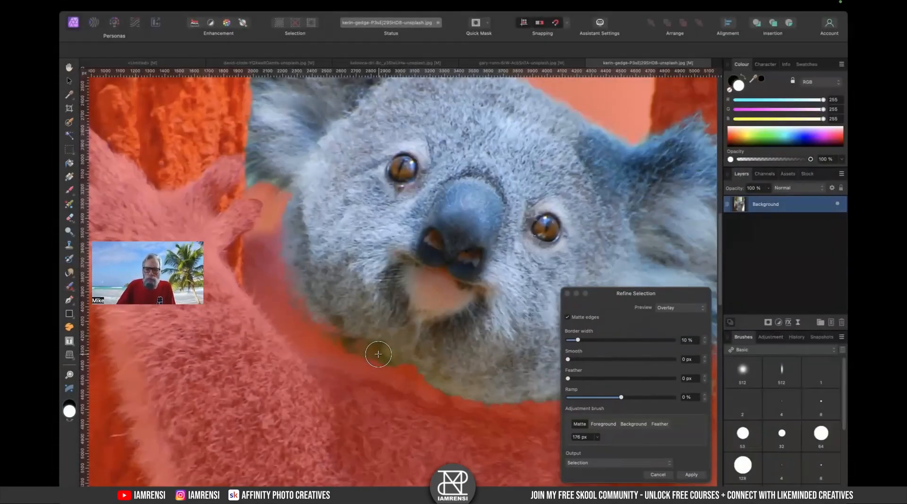
{"action": "scroll", "coordinate": [332, 277], "scroll_direction": "up", "scroll_amount": 5}
{"action": "left_click_drag", "start_coordinate": [297, 263], "coordinate": [320, 277]}
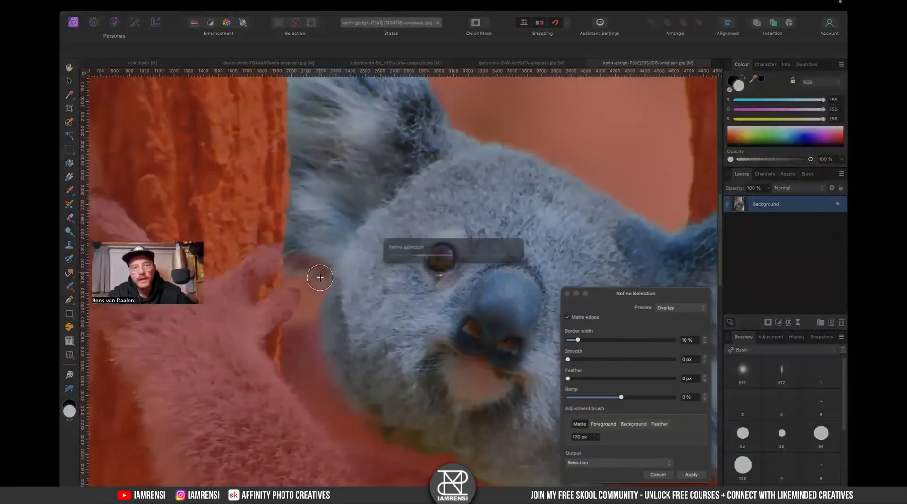
{"action": "left_click_drag", "start_coordinate": [350, 230], "coordinate": [347, 336]}
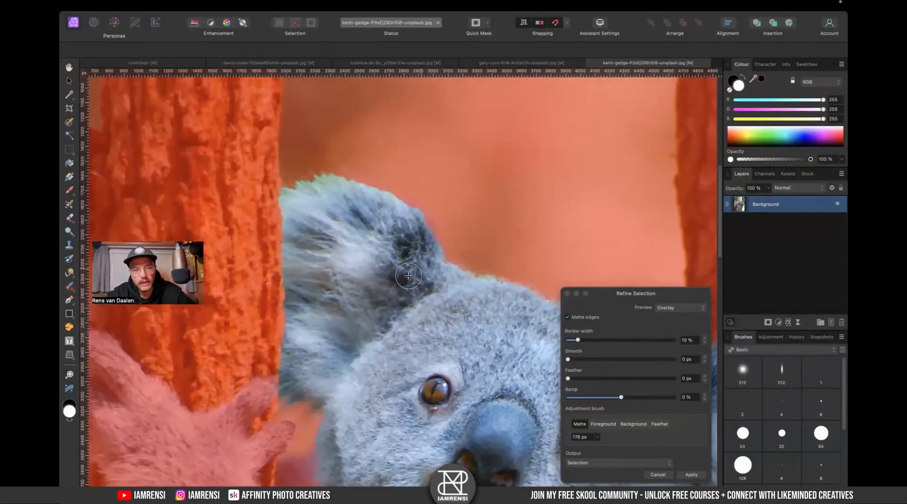
- Brush the matte edge around the left ear and across the top of the head
{"action": "key", "text": "super+minus"}
{"action": "key", "text": "super+minus"}
{"action": "left_click_drag", "start_coordinate": [471, 234], "coordinate": [432, 168]}
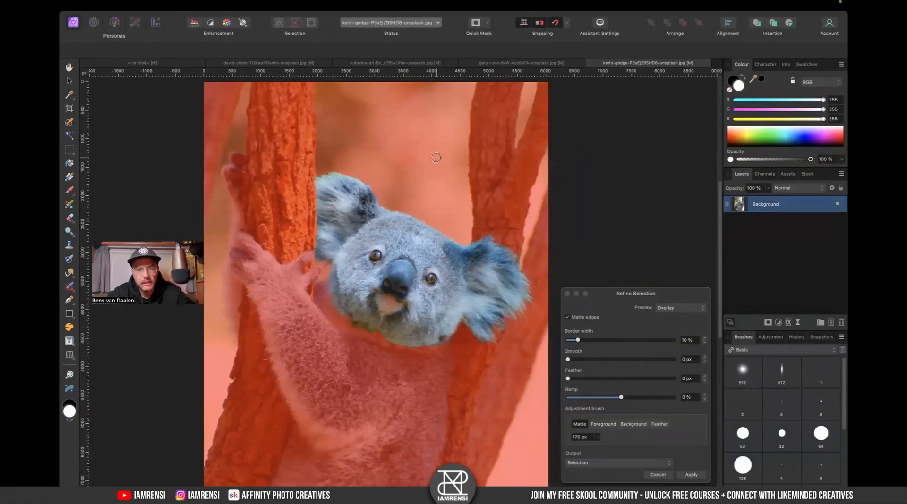
{"action": "scroll", "coordinate": [405, 221], "scroll_direction": "up", "scroll_amount": 4}
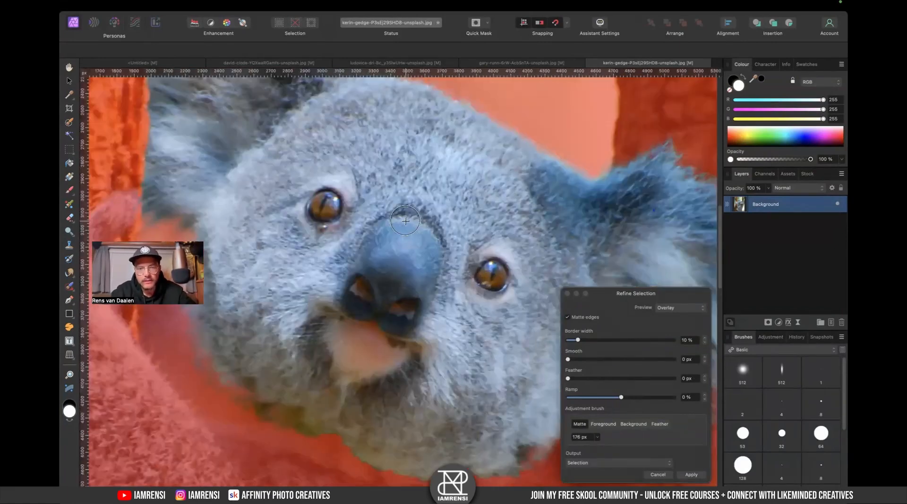
{"action": "left_click_drag", "start_coordinate": [361, 188], "coordinate": [425, 296]}
{"action": "mouse_move", "coordinate": [255, 127]}
{"action": "left_mouse_down"}
{"action": "mouse_move", "coordinate": [290, 125]}
{"action": "mouse_move", "coordinate": [362, 150]}
{"action": "mouse_move", "coordinate": [422, 212]}
{"action": "left_mouse_up"}
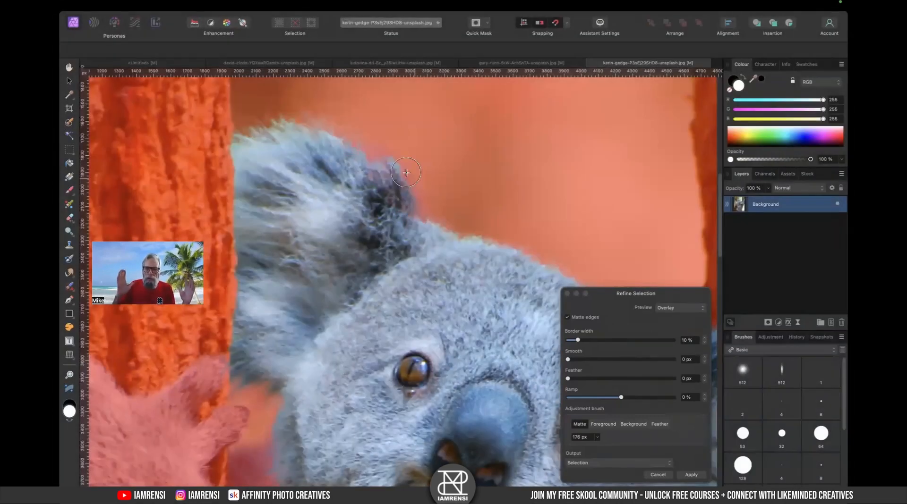
{"action": "mouse_move", "coordinate": [240, 140]}
{"action": "left_mouse_down"}
{"action": "mouse_move", "coordinate": [287, 113]}
{"action": "mouse_move", "coordinate": [335, 121]}
{"action": "mouse_move", "coordinate": [383, 160]}
{"action": "mouse_move", "coordinate": [449, 244]}
{"action": "mouse_move", "coordinate": [493, 243]}
{"action": "mouse_move", "coordinate": [492, 274]}
{"action": "mouse_move", "coordinate": [364, 195]}
{"action": "left_mouse_up"}
- Switch the refinement preview to Black matte and inspect the cut-out edges all around the koala's head
{"action": "scroll", "coordinate": [374, 200], "scroll_direction": "down", "scroll_amount": 5}
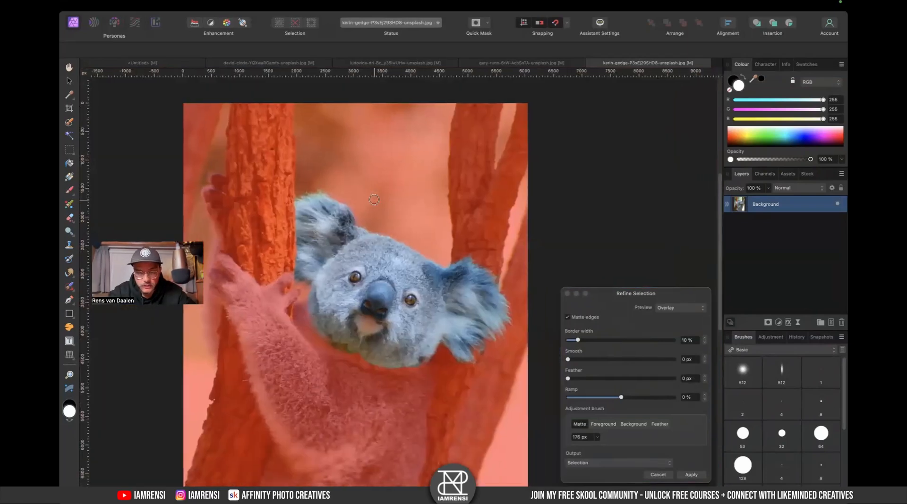
{"action": "scroll", "coordinate": [313, 231], "scroll_direction": "up", "scroll_amount": 5}
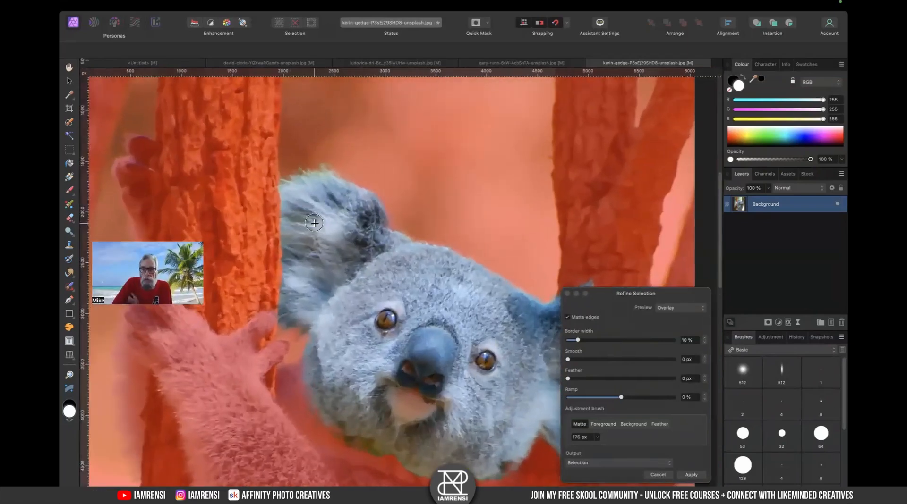
{"action": "scroll", "coordinate": [314, 223], "scroll_direction": "down", "scroll_amount": 1}
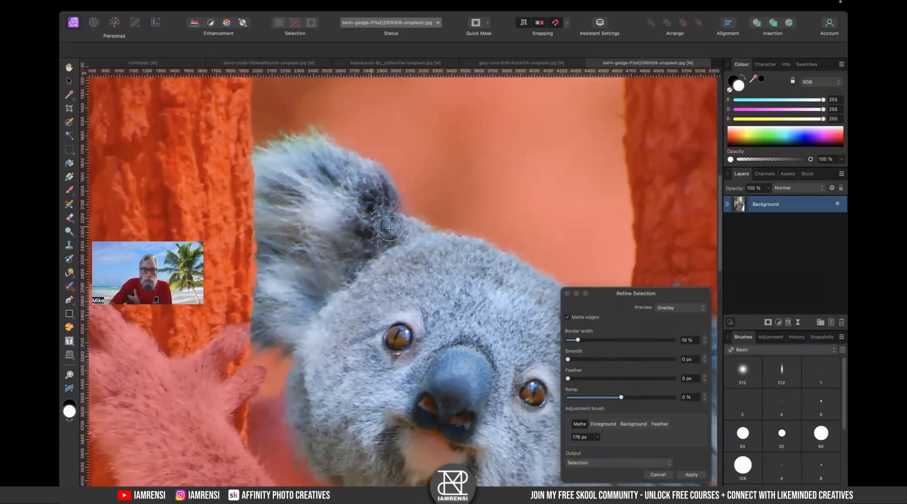
{"action": "scroll", "coordinate": [421, 359], "scroll_direction": "down", "scroll_amount": 5}
{"action": "scroll", "coordinate": [420, 360], "scroll_direction": "down", "scroll_amount": 3}
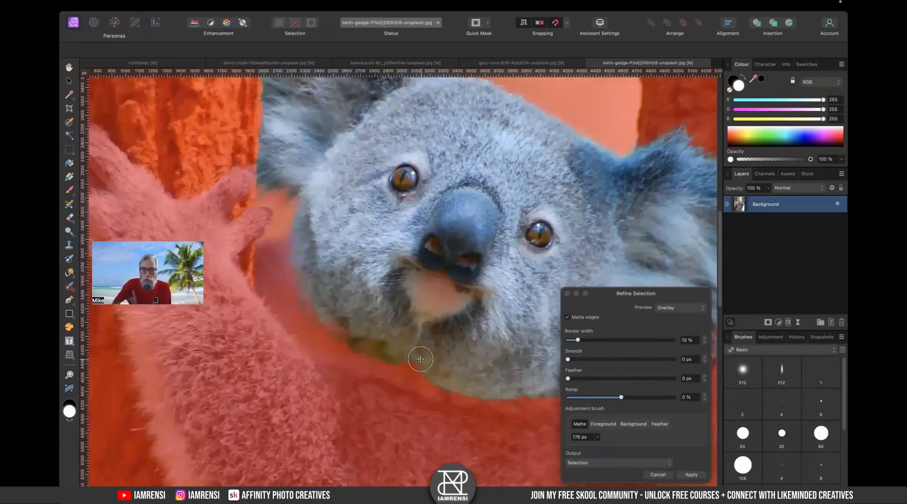
{"action": "scroll", "coordinate": [420, 359], "scroll_direction": "down", "scroll_amount": 1}
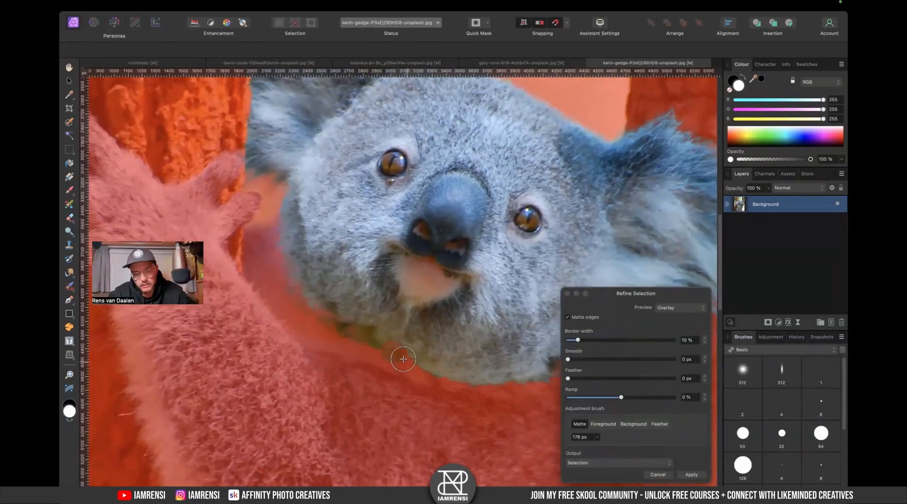
{"action": "scroll", "coordinate": [469, 362], "scroll_direction": "right", "scroll_amount": 5}
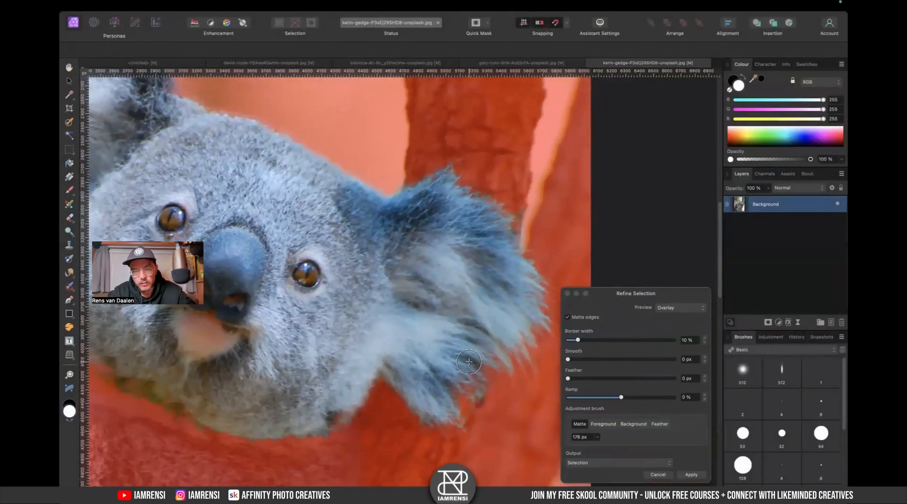
{"action": "left_click", "coordinate": [679, 307]}
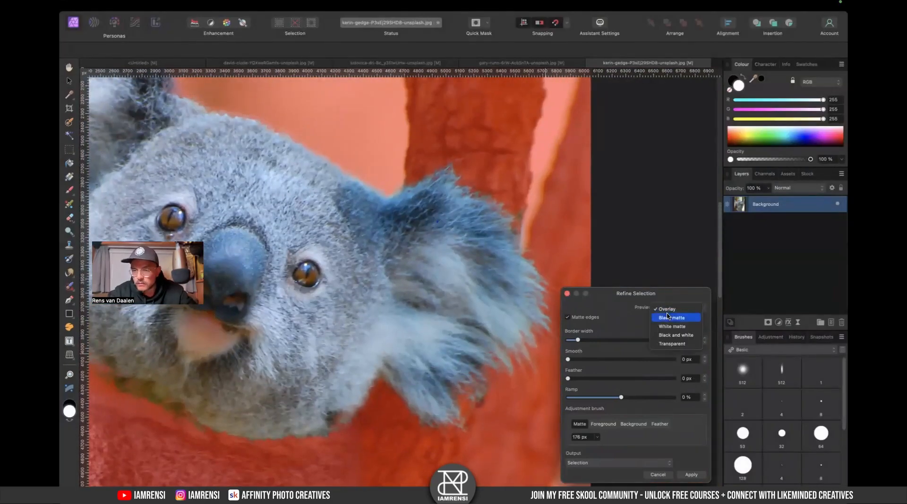
{"action": "left_click", "coordinate": [669, 318]}
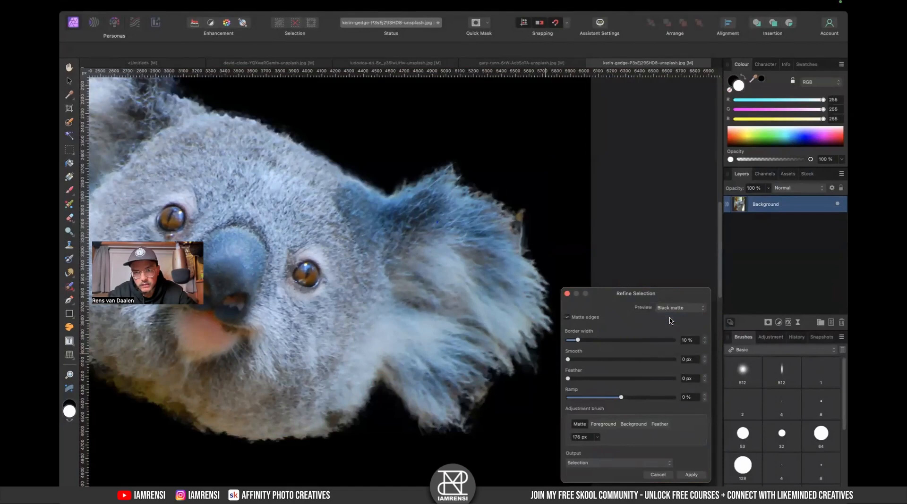
{"action": "scroll", "coordinate": [491, 323], "scroll_direction": "left", "scroll_amount": 3}
{"action": "scroll", "coordinate": [490, 323], "scroll_direction": "right", "scroll_amount": 6}
{"action": "scroll", "coordinate": [491, 323], "scroll_direction": "down", "scroll_amount": 3}
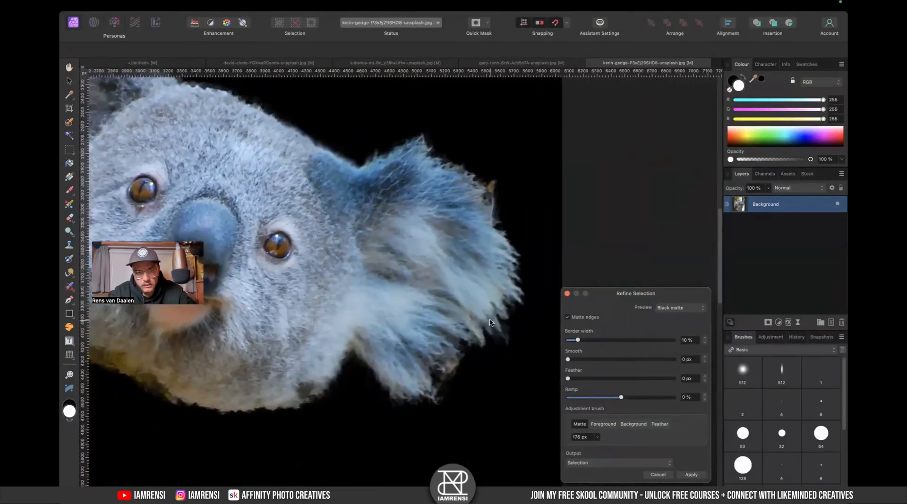
{"action": "scroll", "coordinate": [489, 323], "scroll_direction": "left", "scroll_amount": 5}
{"action": "scroll", "coordinate": [490, 323], "scroll_direction": "right", "scroll_amount": 2}
{"action": "scroll", "coordinate": [490, 323], "scroll_direction": "up", "scroll_amount": 3}
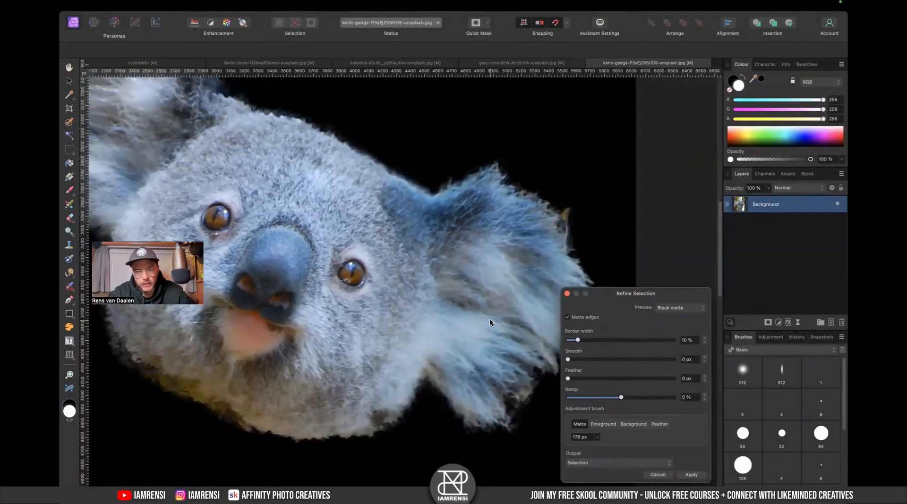
{"action": "scroll", "coordinate": [490, 322], "scroll_direction": "left", "scroll_amount": 4}
{"action": "scroll", "coordinate": [490, 322], "scroll_direction": "up", "scroll_amount": 4}
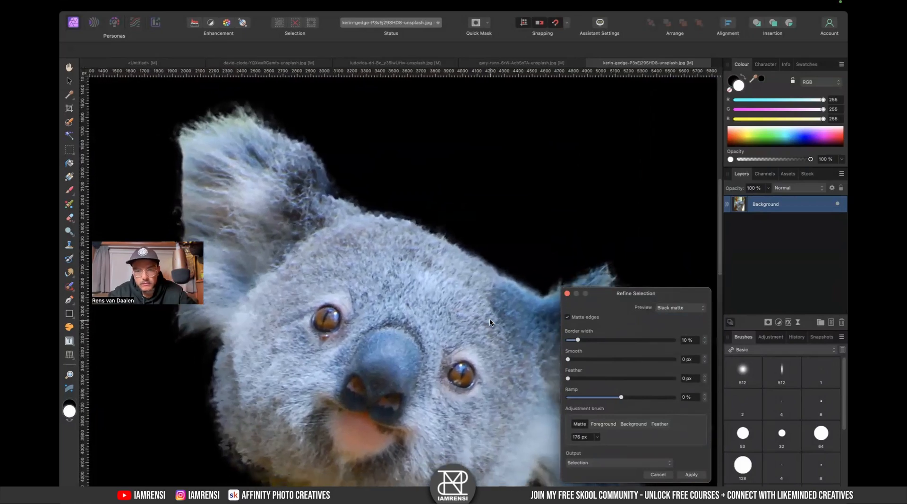
{"action": "scroll", "coordinate": [490, 323], "scroll_direction": "right", "scroll_amount": 7}
{"action": "scroll", "coordinate": [490, 323], "scroll_direction": "down", "scroll_amount": 5}
- Switch the preview to White matte, set the output to Mask and apply the refinement
{"action": "left_click", "coordinate": [664, 309]}
{"action": "left_click", "coordinate": [673, 315]}
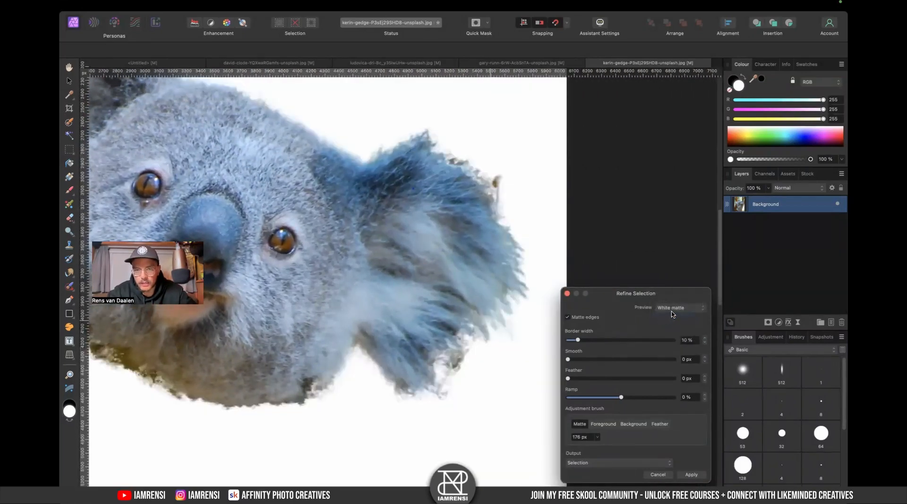
{"action": "left_click", "coordinate": [656, 463]}
{"action": "left_click", "coordinate": [656, 481]}
{"action": "left_click", "coordinate": [588, 466]}
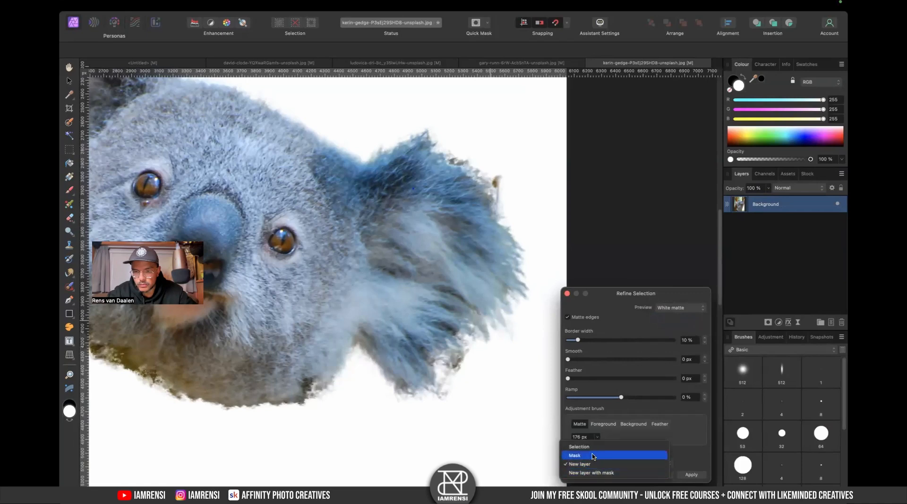
{"action": "left_click", "coordinate": [595, 454]}
{"action": "left_click", "coordinate": [628, 462]}
{"action": "left_click", "coordinate": [622, 469]}
{"action": "left_click", "coordinate": [691, 476]}
- Inspect the masked koala cut-out's edges around the ears and head
{"action": "scroll", "coordinate": [431, 275], "scroll_direction": "left", "scroll_amount": 5}
{"action": "scroll", "coordinate": [419, 283], "scroll_direction": "up", "scroll_amount": 2}
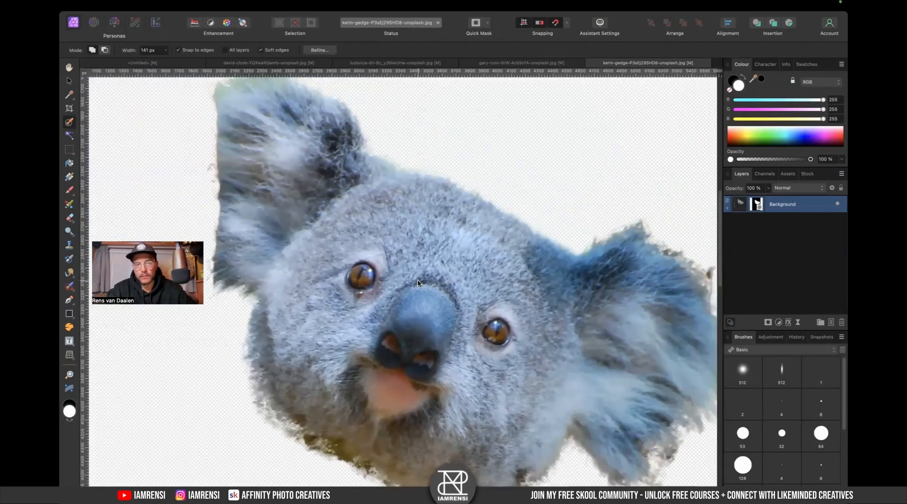
{"action": "scroll", "coordinate": [418, 284], "scroll_direction": "right", "scroll_amount": 8}
{"action": "scroll", "coordinate": [418, 284], "scroll_direction": "down", "scroll_amount": 2}
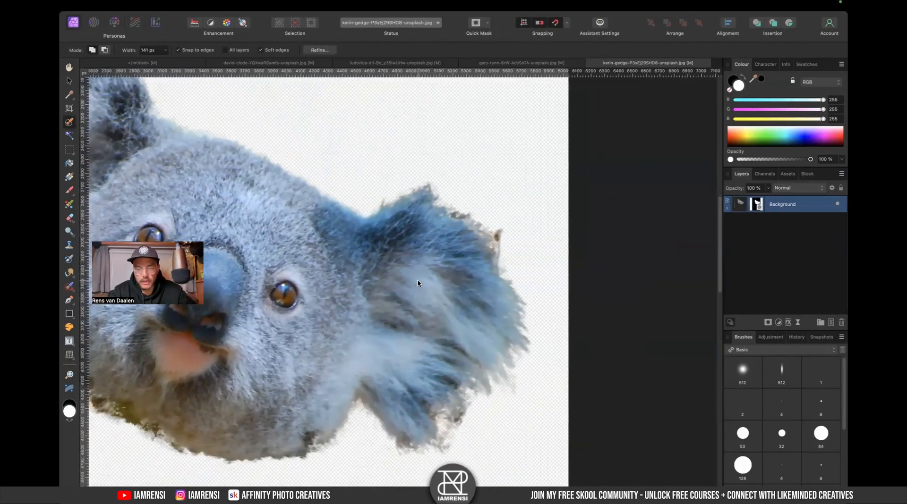
{"action": "scroll", "coordinate": [418, 284], "scroll_direction": "left", "scroll_amount": 3}
{"action": "scroll", "coordinate": [418, 284], "scroll_direction": "down", "scroll_amount": 2}
{"action": "scroll", "coordinate": [513, 282], "scroll_direction": "left", "scroll_amount": 7}
{"action": "scroll", "coordinate": [514, 282], "scroll_direction": "up", "scroll_amount": 4}
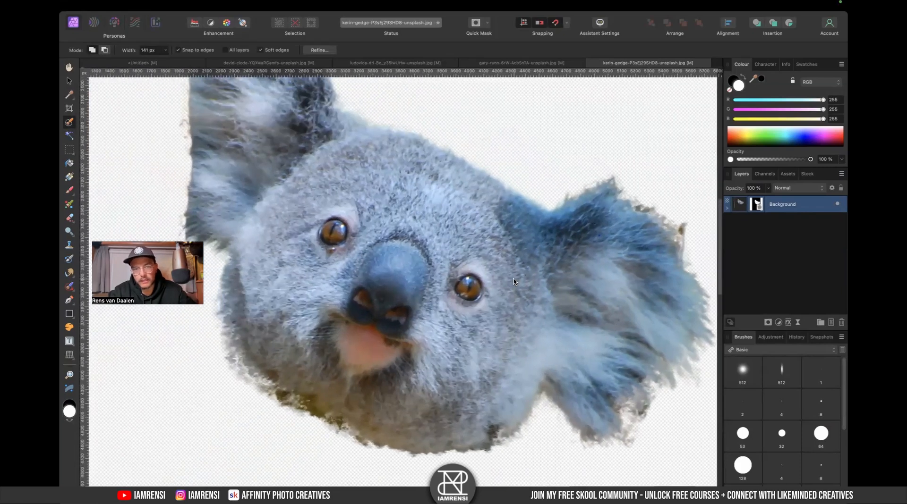
{"action": "scroll", "coordinate": [329, 199], "scroll_direction": "up", "scroll_amount": 2}
{"action": "scroll", "coordinate": [329, 200], "scroll_direction": "left", "scroll_amount": 1}
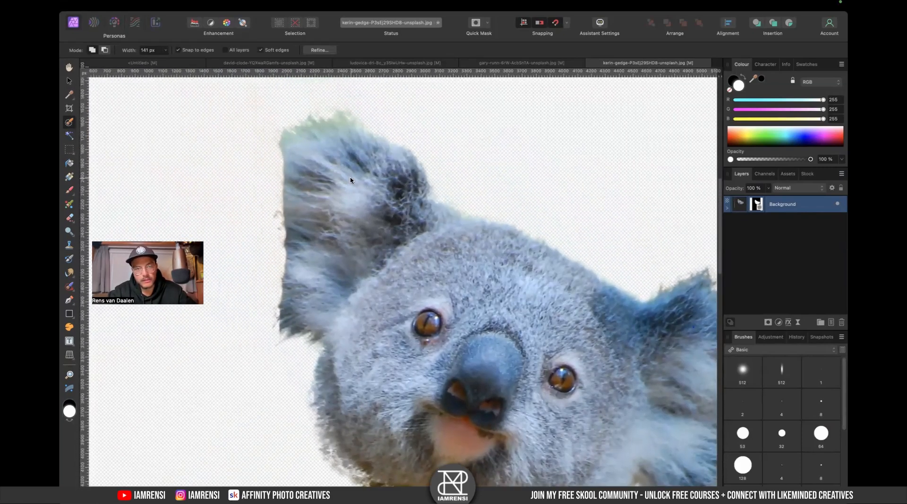
{"action": "scroll", "coordinate": [367, 284], "scroll_direction": "down", "scroll_amount": 1}
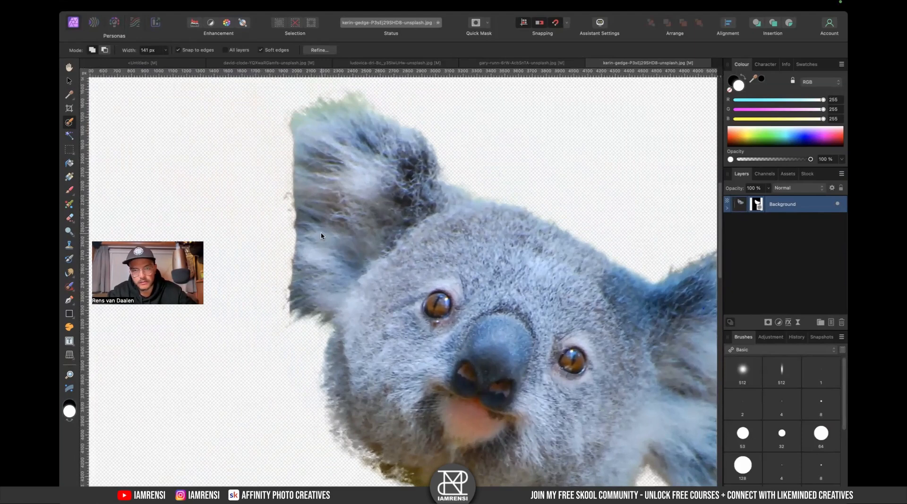
{"action": "scroll", "coordinate": [321, 236], "scroll_direction": "down", "scroll_amount": 3}
{"action": "scroll", "coordinate": [321, 236], "scroll_direction": "right", "scroll_amount": 3}
{"action": "scroll", "coordinate": [385, 209], "scroll_direction": "right", "scroll_amount": 3}
{"action": "scroll", "coordinate": [384, 209], "scroll_direction": "up", "scroll_amount": 2}
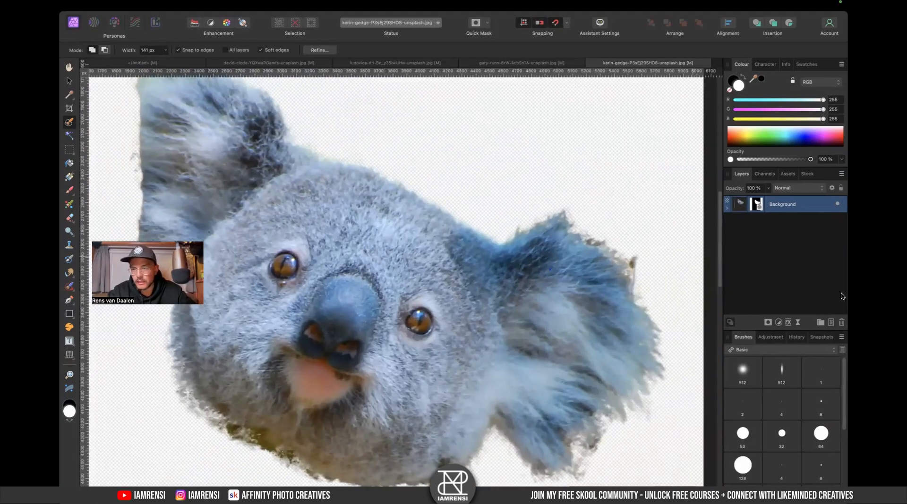
- Select the koala layer's mask, load the IAMRENSI Fur Brushes category and set black as the foreground colour
{"action": "left_click", "coordinate": [758, 207]}
{"action": "left_click", "coordinate": [758, 350]}
{"action": "scroll", "coordinate": [760, 391], "scroll_direction": "down", "scroll_amount": 5}
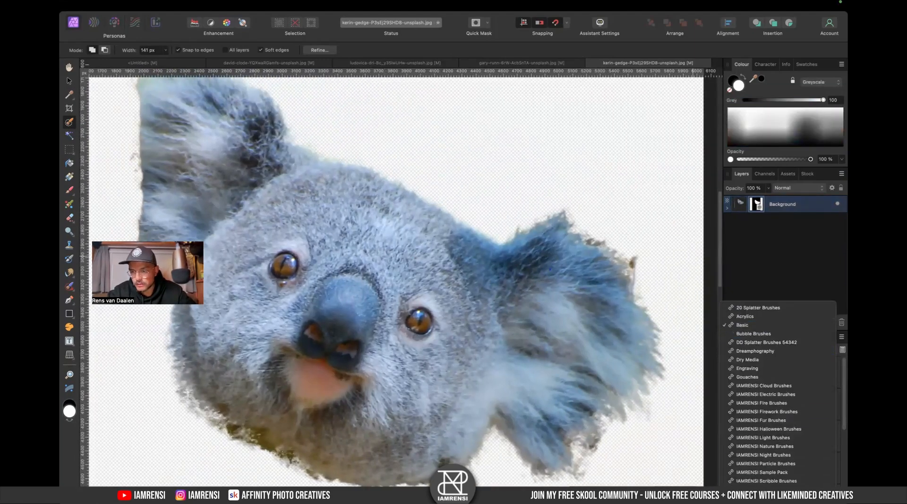
{"action": "left_click", "coordinate": [761, 395]}
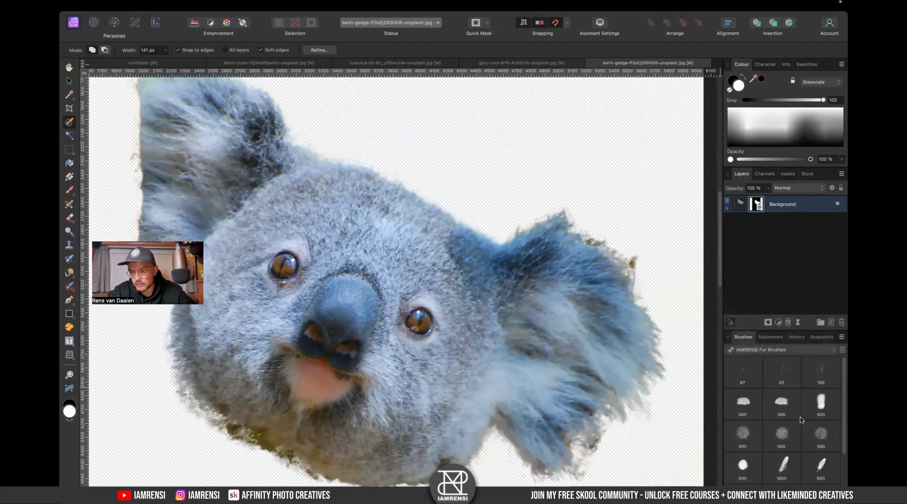
{"action": "scroll", "coordinate": [358, 230], "scroll_direction": "up", "scroll_amount": 5}
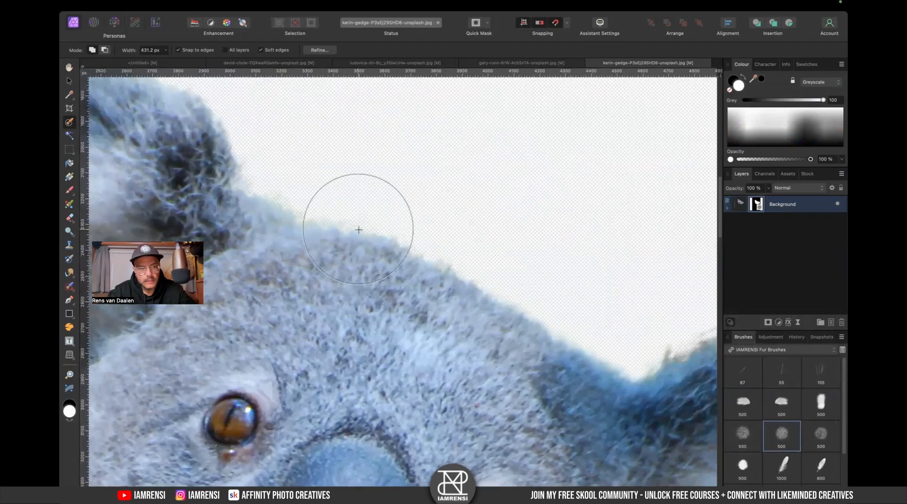
{"action": "scroll", "coordinate": [359, 230], "scroll_direction": "left", "scroll_amount": 3}
{"action": "scroll", "coordinate": [359, 230], "scroll_direction": "down", "scroll_amount": 1}
{"action": "key", "text": "x"}
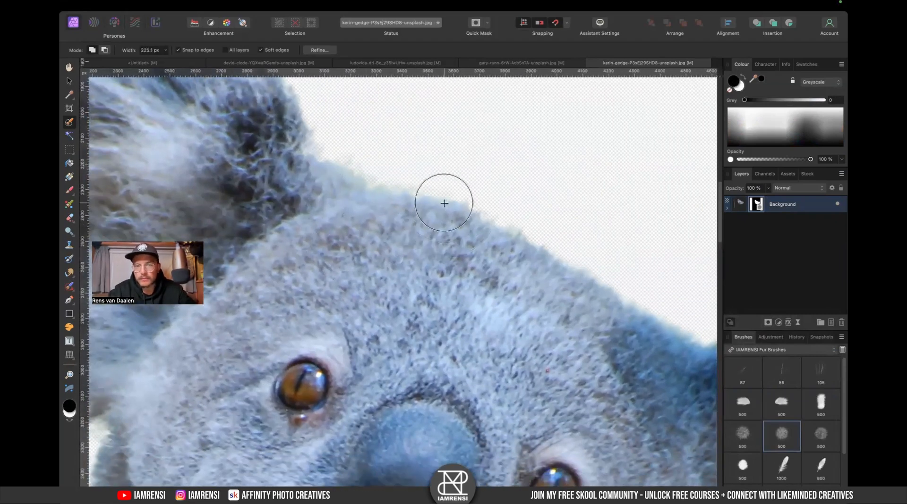
- Add a black fill layer and move it beneath the koala layer as a backdrop
{"action": "left_click", "coordinate": [261, 3]}
{"action": "mouse_move", "coordinate": [236, 3]}
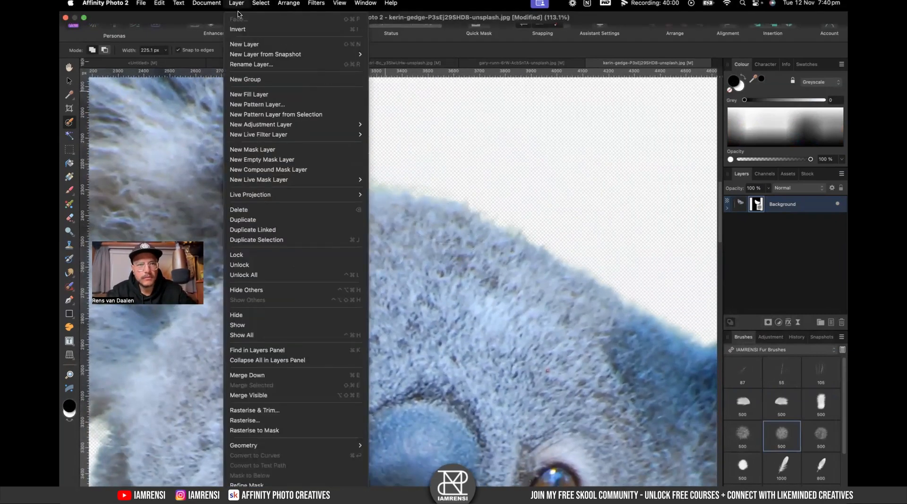
{"action": "left_click", "coordinate": [265, 94]}
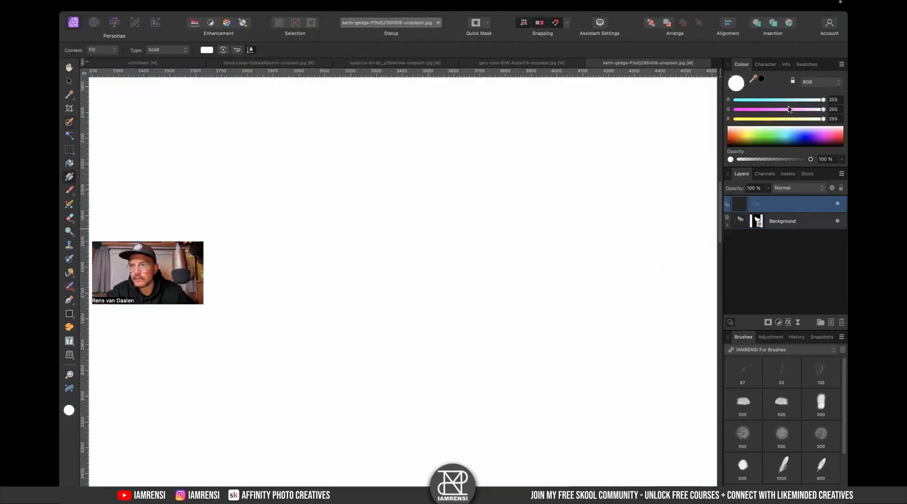
{"action": "left_click", "coordinate": [812, 103]}
{"action": "left_click_drag", "start_coordinate": [797, 119], "coordinate": [654, 124]}
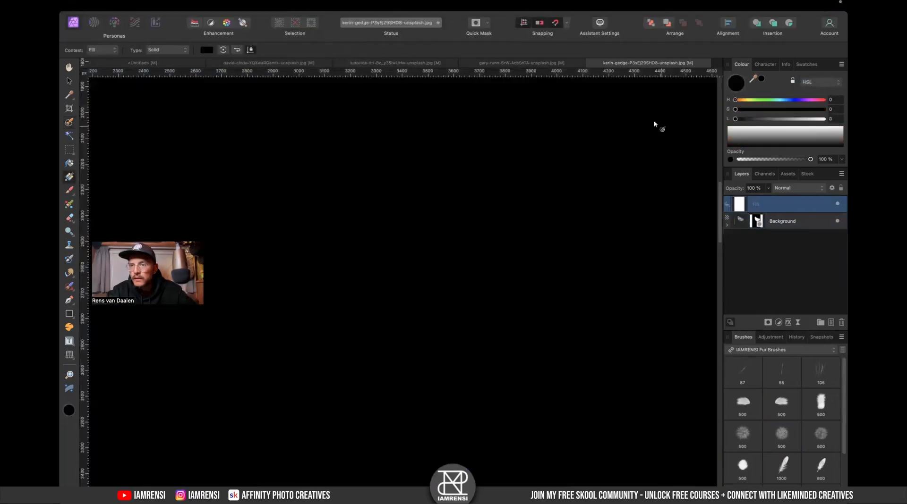
{"action": "left_click_drag", "start_coordinate": [745, 207], "coordinate": [743, 265]}
{"action": "scroll", "coordinate": [597, 245], "scroll_direction": "right", "scroll_amount": 2}
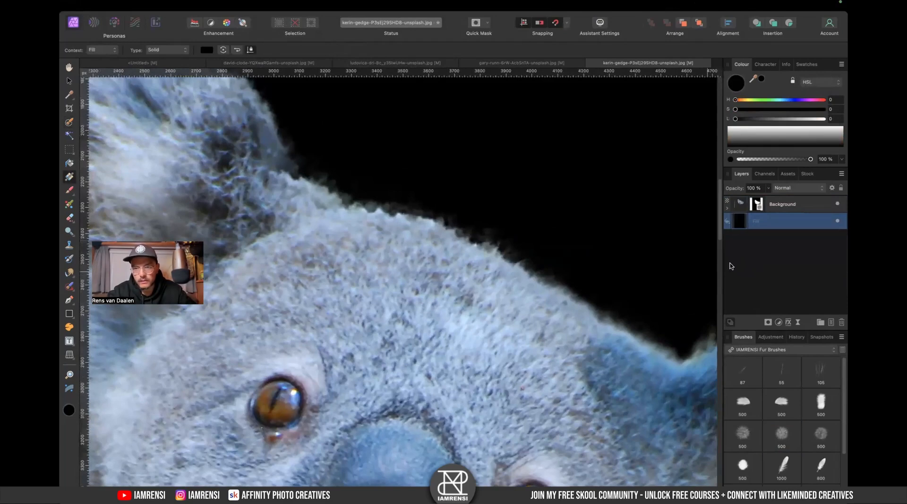
- Try stamping the fur-center brush in black on the koala's mask at the top of the head
{"action": "left_click", "coordinate": [759, 209]}
{"action": "key", "text": "b"}
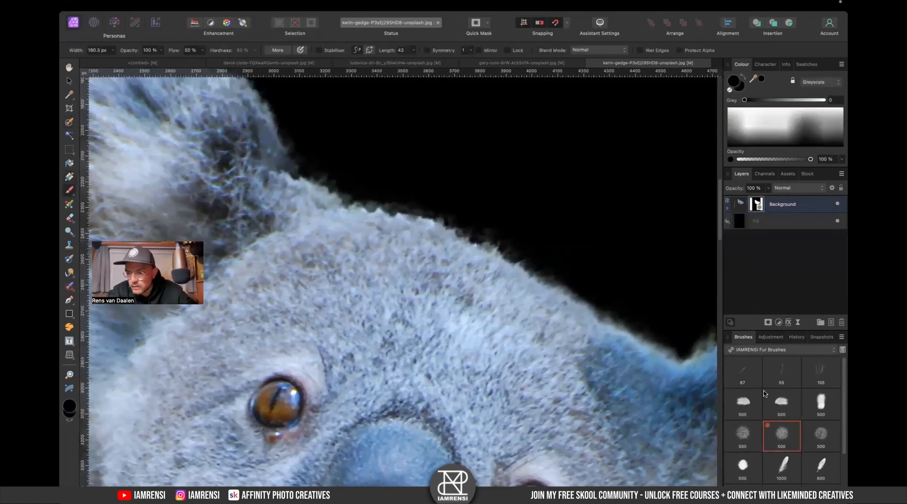
{"action": "left_click", "coordinate": [820, 402]}
{"action": "left_click", "coordinate": [386, 257]}
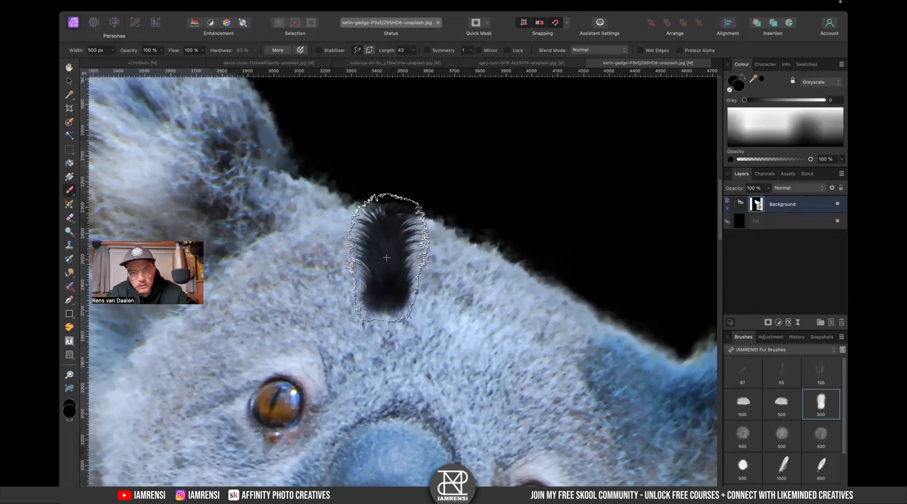
{"action": "key", "text": "super+z"}
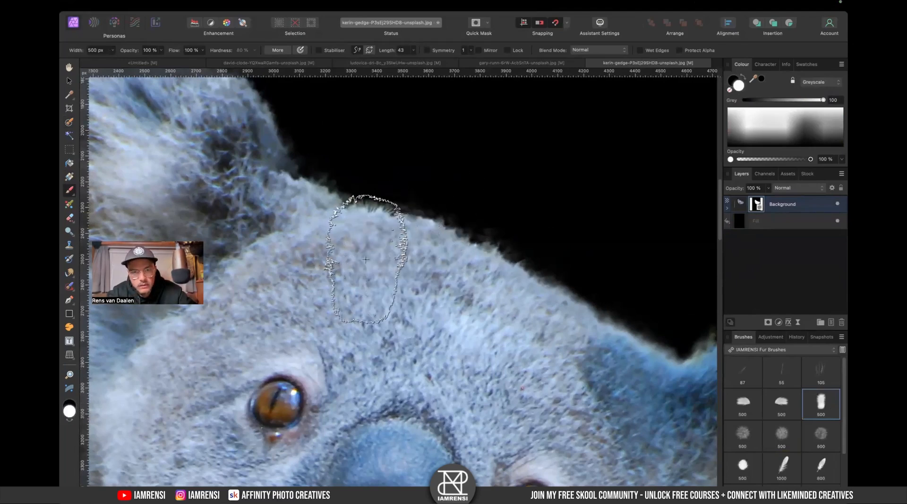
- Brush fur strokes on the mask along the top edge of the koala's head
{"action": "mouse_move", "coordinate": [365, 259]}
{"action": "left_mouse_down"}
{"action": "mouse_move", "coordinate": [401, 259]}
{"action": "mouse_move", "coordinate": [360, 259]}
{"action": "left_mouse_up"}
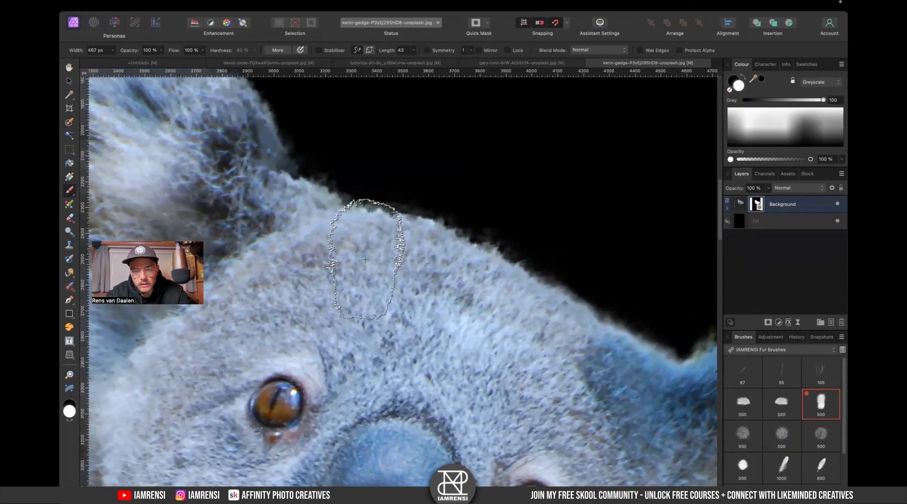
{"action": "left_click_drag", "start_coordinate": [404, 236], "coordinate": [369, 253]}
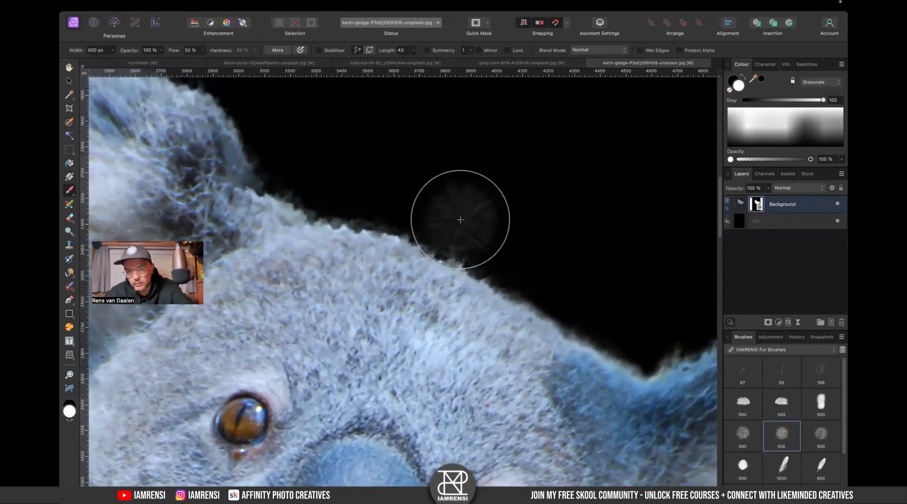
{"action": "left_click_drag", "start_coordinate": [460, 220], "coordinate": [451, 220]}
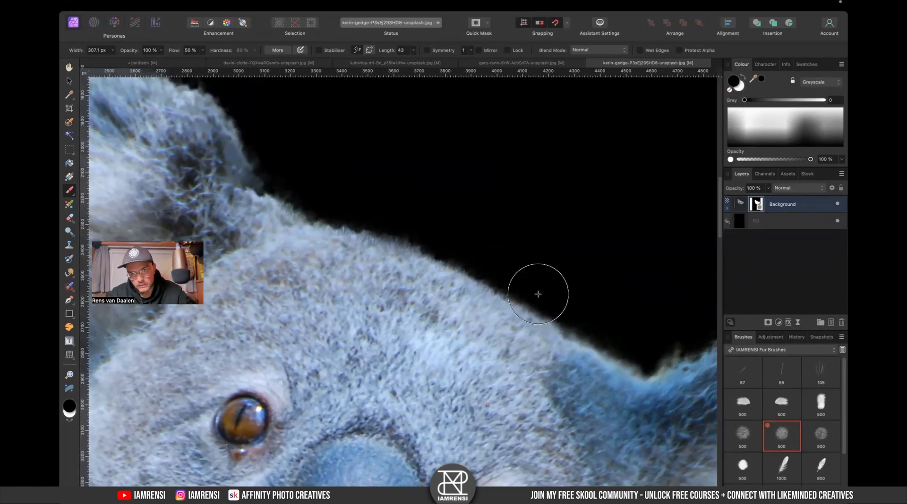
{"action": "left_click_drag", "start_coordinate": [581, 293], "coordinate": [472, 202]}
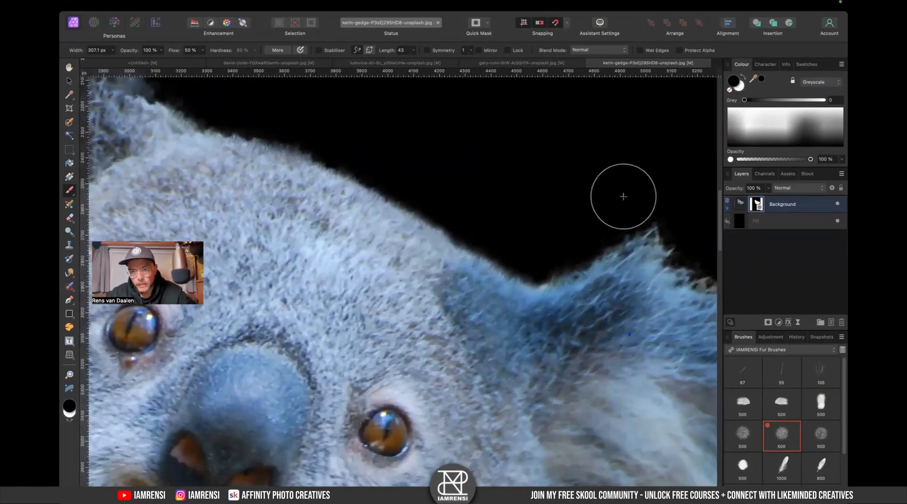
- Open the fur-center brush's settings and close them
{"action": "double_click", "coordinate": [830, 409]}
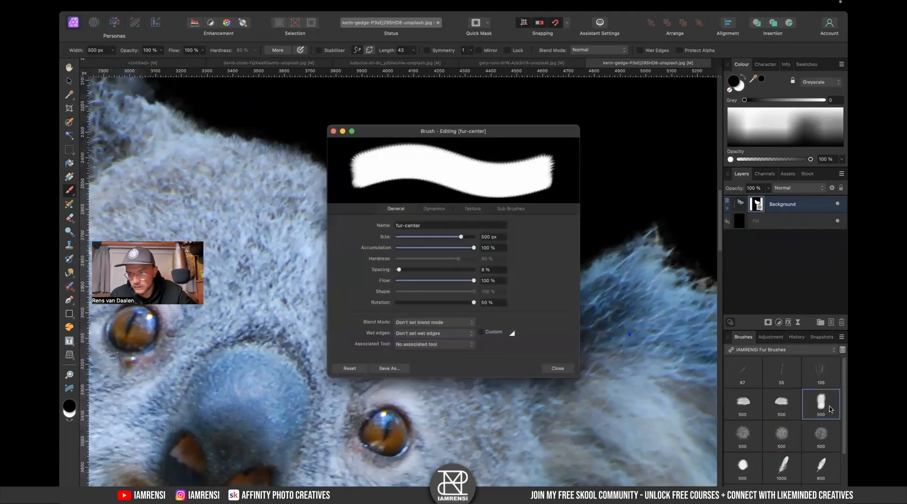
{"action": "left_click", "coordinate": [566, 371]}
{"action": "left_click_drag", "start_coordinate": [522, 360], "coordinate": [645, 397]}
- Stamp white fur onto the mask at the top of the head with the fur-center brush at about 780 px
{"action": "key", "text": "x"}
{"action": "key", "text": "bracketright"}
{"action": "key", "text": "bracketright"}
{"action": "key", "text": "bracketright"}
{"action": "key", "text": "bracketright"}
{"action": "key", "text": "bracketright"}
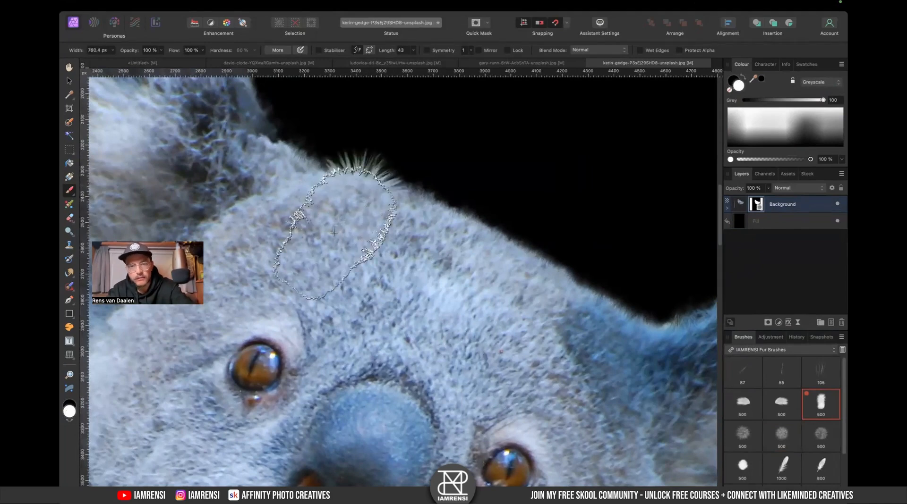
{"action": "left_click", "coordinate": [340, 252]}
{"action": "key", "text": "super+z"}
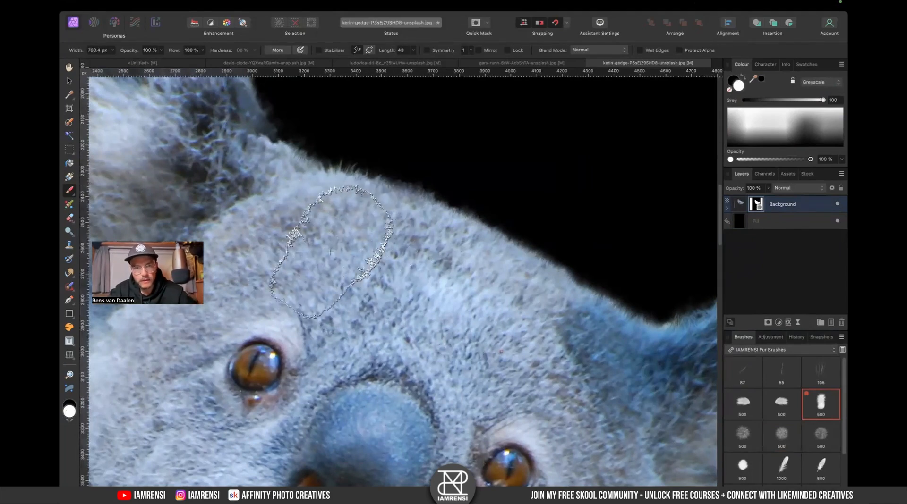
{"action": "left_click", "coordinate": [341, 261]}
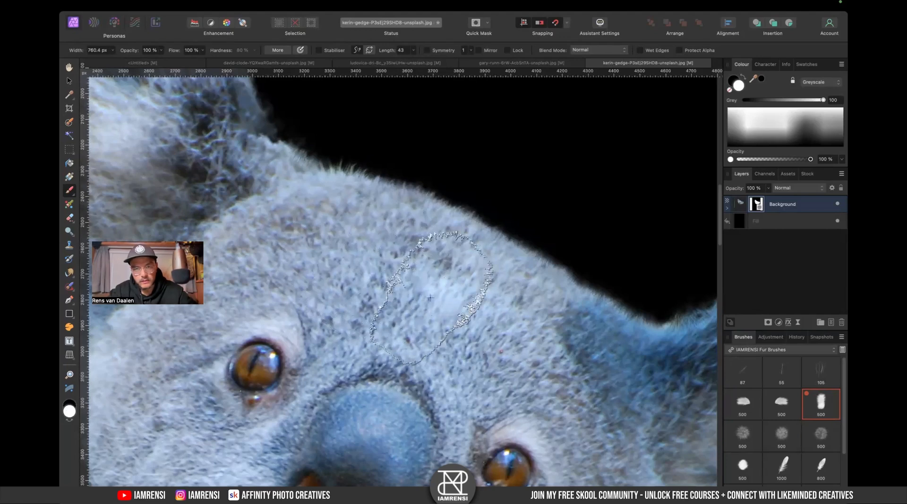
- Paint black with a round fur brush, enlarged to about 874 px, along the right ear's upper edge
{"action": "scroll", "coordinate": [498, 331], "scroll_direction": "right", "scroll_amount": 5}
{"action": "scroll", "coordinate": [498, 332], "scroll_direction": "down", "scroll_amount": 3}
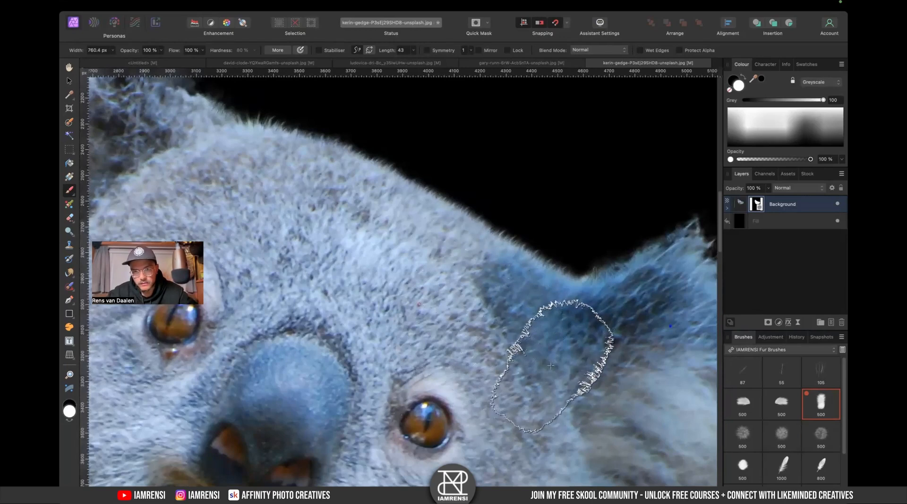
{"action": "scroll", "coordinate": [543, 343], "scroll_direction": "right", "scroll_amount": 3}
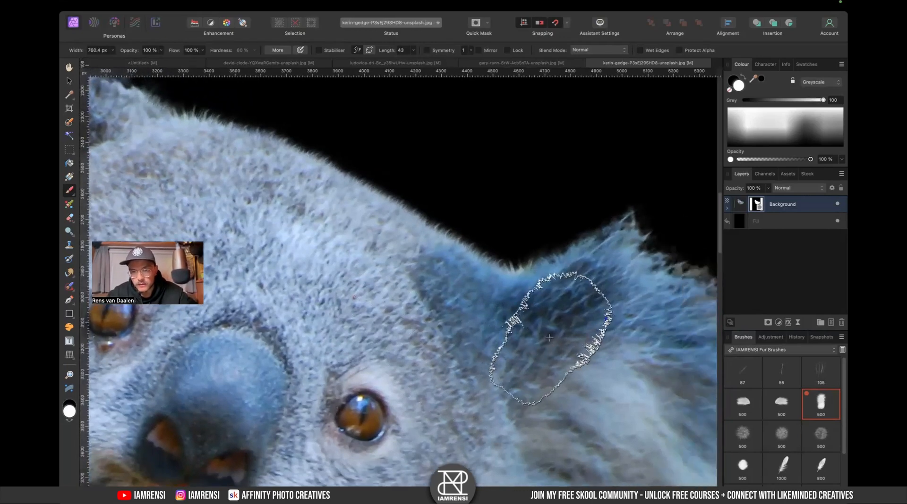
{"action": "scroll", "coordinate": [546, 342], "scroll_direction": "right", "scroll_amount": 8}
{"action": "scroll", "coordinate": [498, 325], "scroll_direction": "down", "scroll_amount": 2}
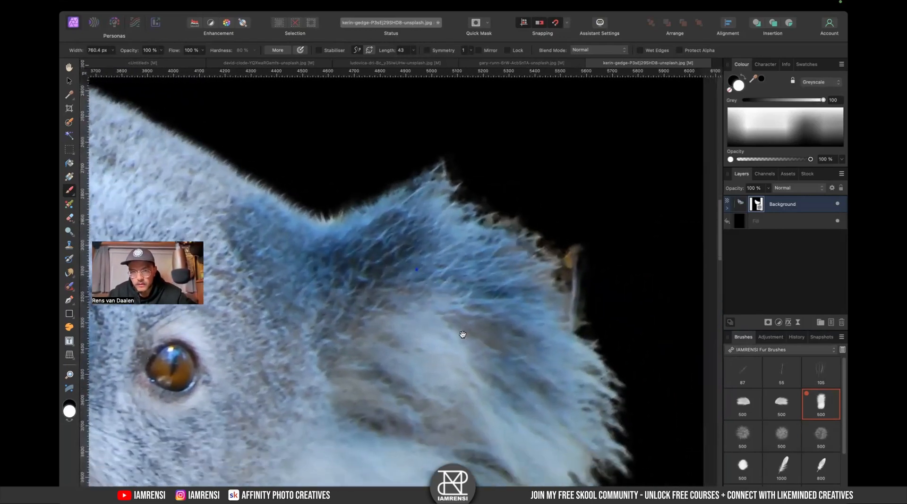
{"action": "left_click", "coordinate": [782, 435]}
{"action": "scroll", "coordinate": [597, 369], "scroll_direction": "down", "scroll_amount": 2}
{"action": "scroll", "coordinate": [597, 368], "scroll_direction": "up", "scroll_amount": 1}
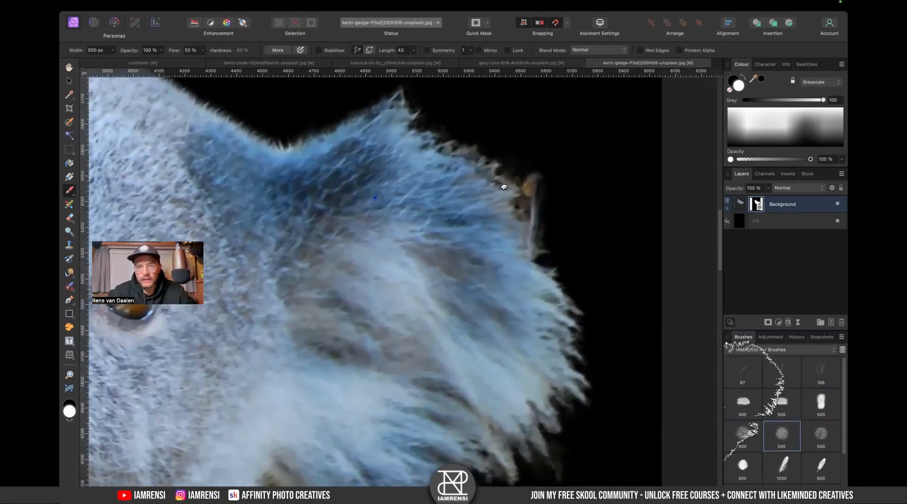
{"action": "scroll", "coordinate": [520, 284], "scroll_direction": "right", "scroll_amount": 2}
{"action": "key", "text": "x"}
{"action": "left_click_drag", "start_coordinate": [404, 158], "coordinate": [401, 163]}
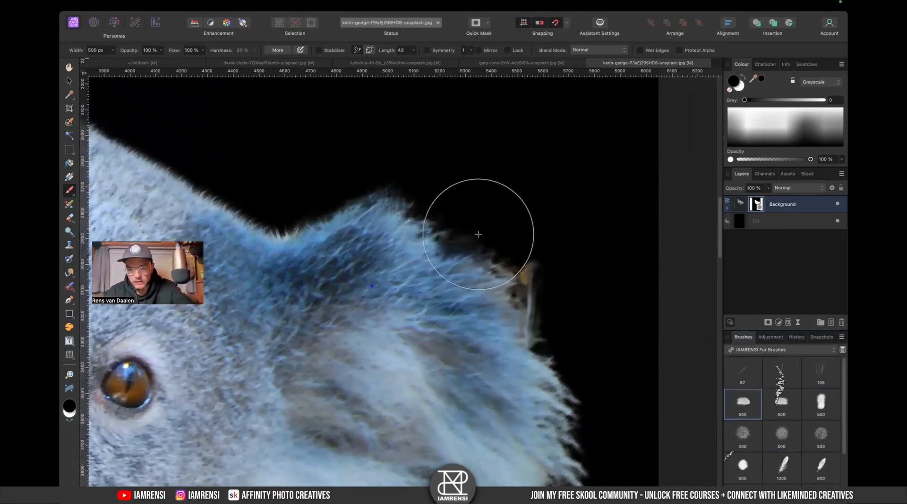
{"action": "key", "text": "bracketright"}
{"action": "key", "text": "bracketright"}
{"action": "key", "text": "bracketright"}
{"action": "key", "text": "bracketright"}
{"action": "left_click_drag", "start_coordinate": [446, 165], "coordinate": [441, 160]}
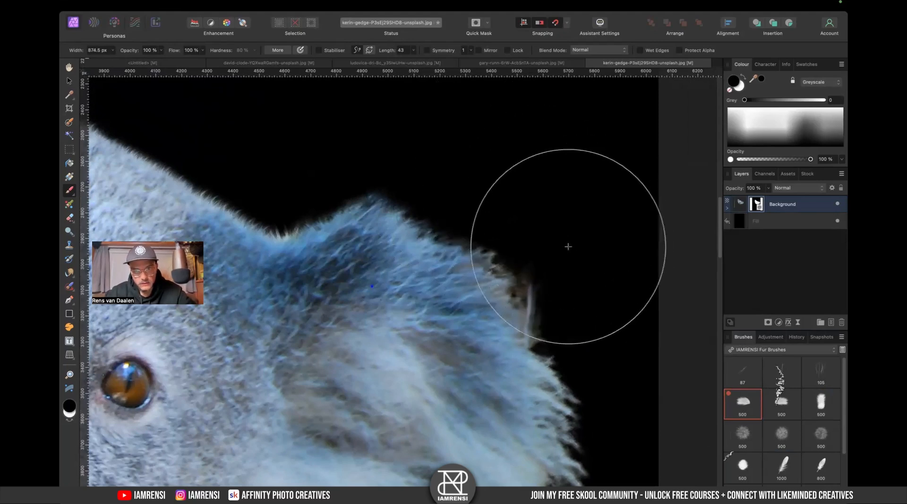
- Stamp black fur onto the mask below the right cheek fur with the brush at about 798 px
{"action": "scroll", "coordinate": [595, 255], "scroll_direction": "down", "scroll_amount": 5}
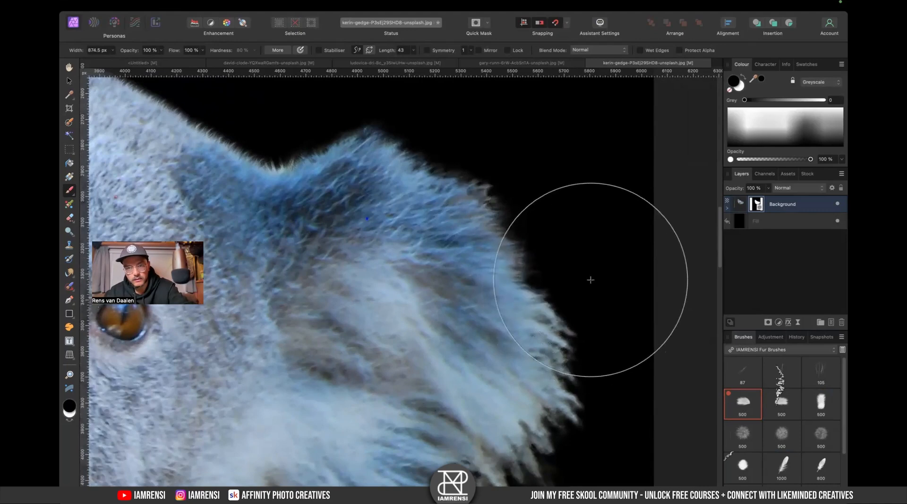
{"action": "key", "text": "bracketright"}
{"action": "key", "text": "bracketright"}
{"action": "key", "text": "bracketright"}
{"action": "key", "text": "bracketright"}
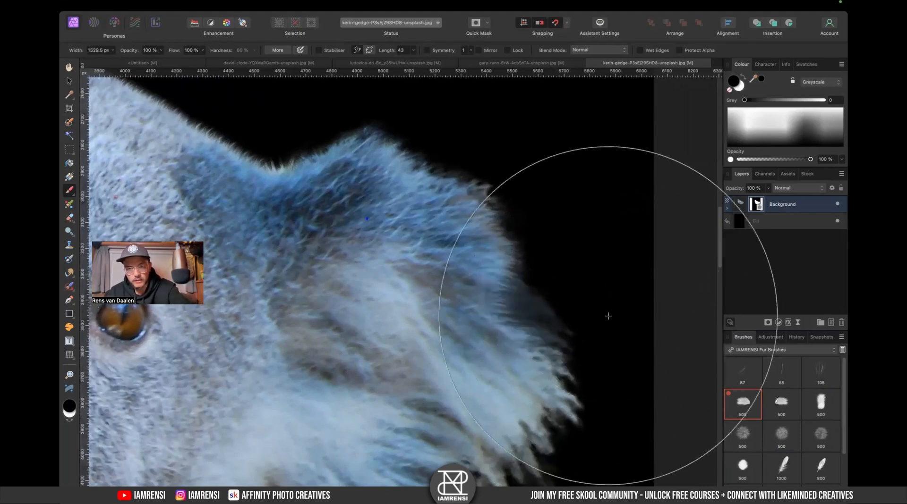
{"action": "scroll", "coordinate": [649, 326], "scroll_direction": "down", "scroll_amount": 8}
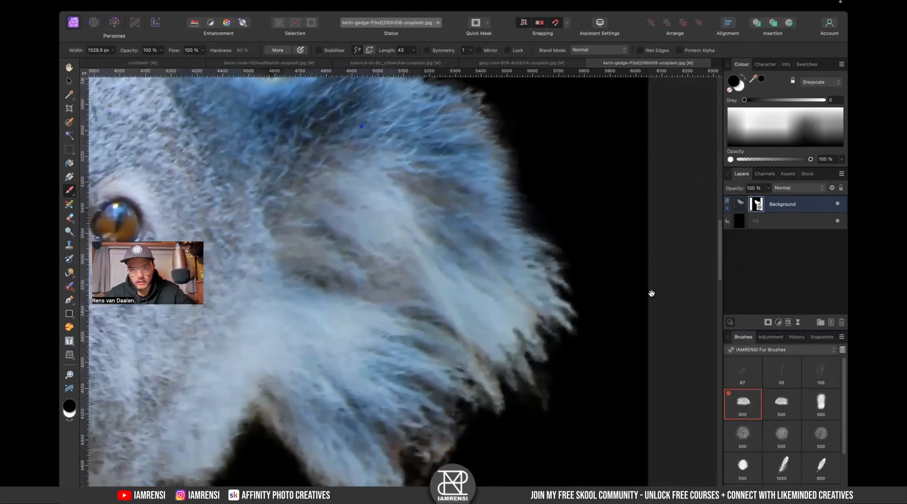
{"action": "scroll", "coordinate": [682, 320], "scroll_direction": "down", "scroll_amount": 8}
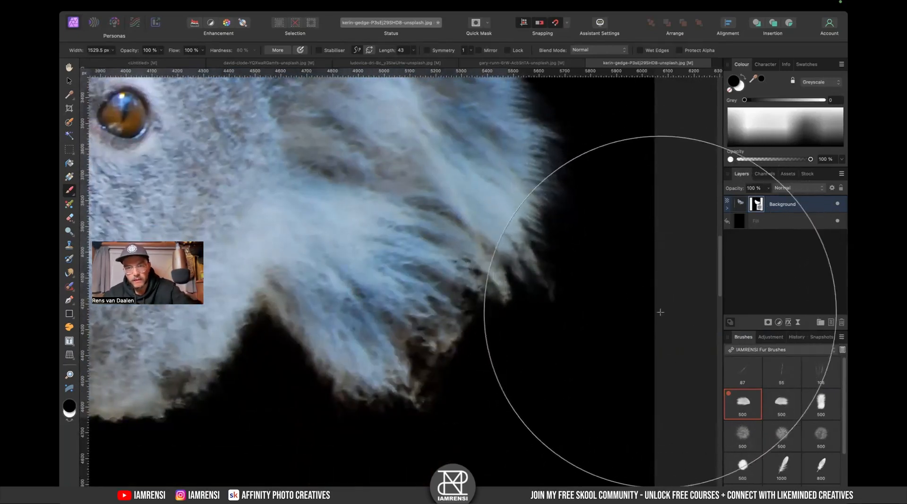
{"action": "scroll", "coordinate": [647, 373], "scroll_direction": "left", "scroll_amount": 3}
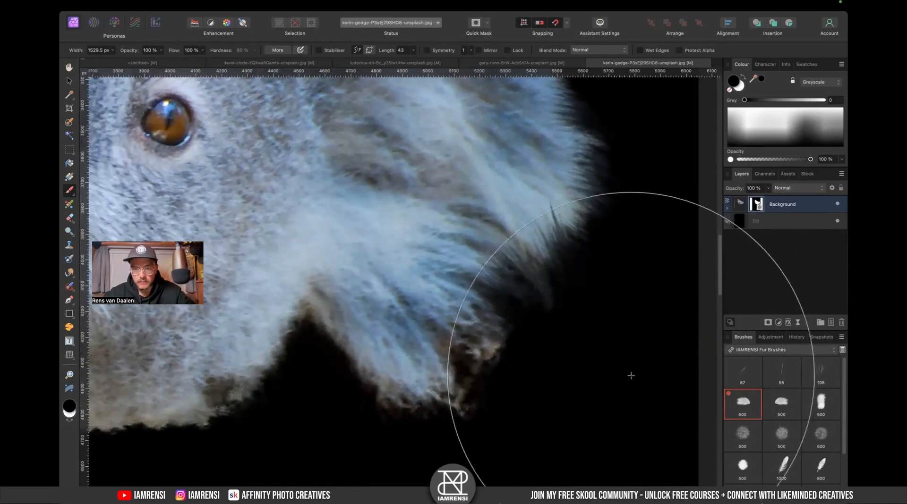
{"action": "scroll", "coordinate": [614, 373], "scroll_direction": "left", "scroll_amount": 3}
{"action": "scroll", "coordinate": [607, 373], "scroll_direction": "down", "scroll_amount": 5}
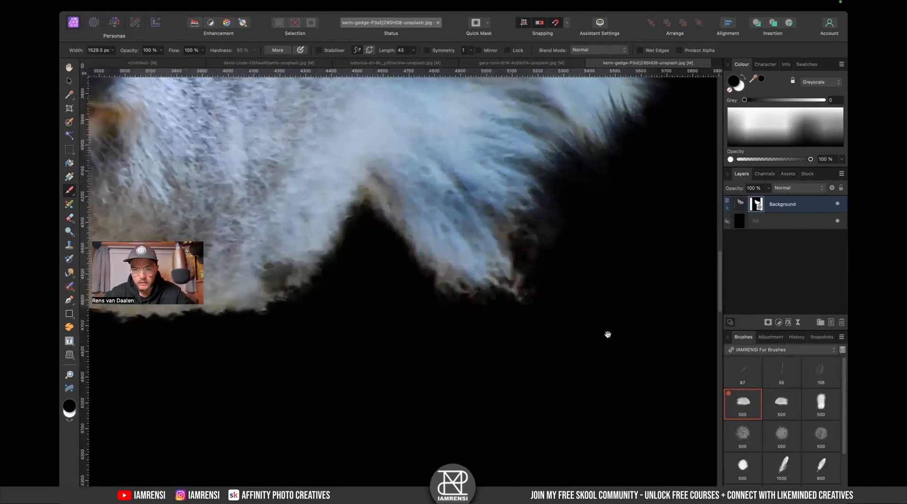
{"action": "scroll", "coordinate": [581, 375], "scroll_direction": "left", "scroll_amount": 2}
{"action": "key", "text": "["}
{"action": "key", "text": "["}
{"action": "key", "text": "["}
{"action": "key", "text": "["}
{"action": "left_click", "coordinate": [453, 273]}
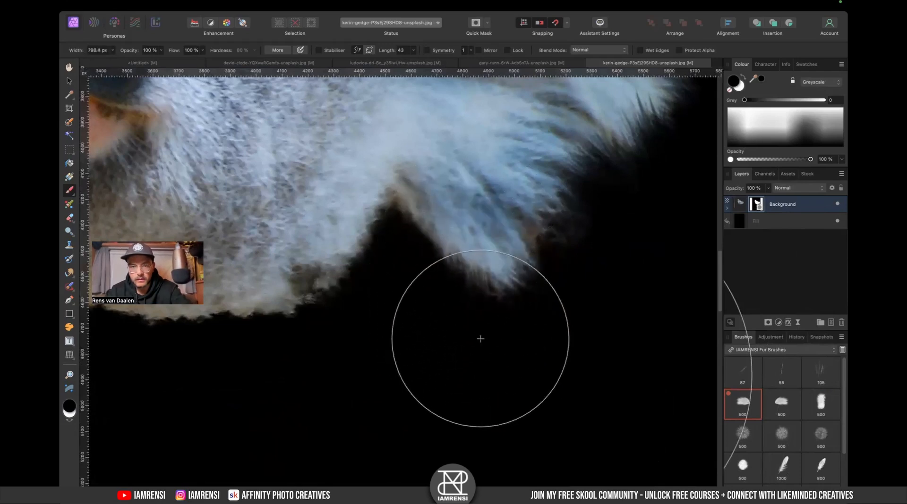
- Enlarge the brush to about 1214 px, stamp black fur below the cheek twice and undo the last stamp
{"action": "key", "text": "]"}
{"action": "key", "text": "]"}
{"action": "key", "text": "]"}
{"action": "left_click", "coordinate": [432, 291]}
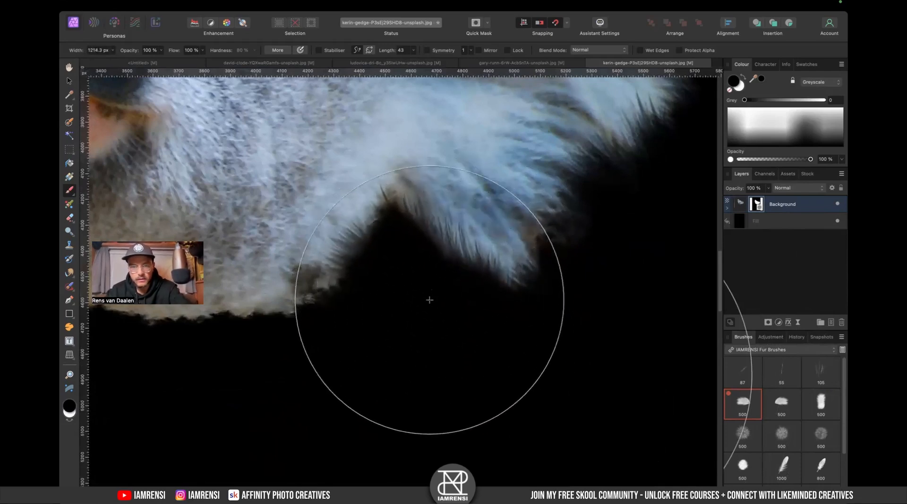
{"action": "left_click", "coordinate": [430, 301]}
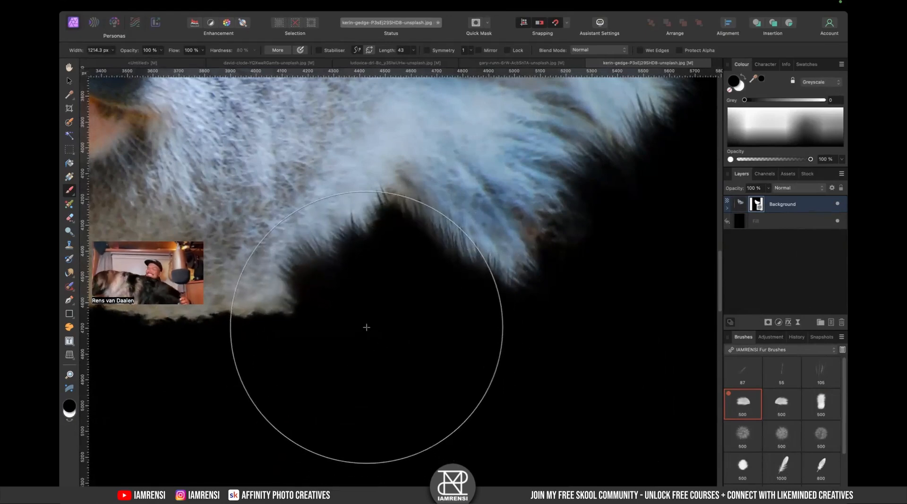
{"action": "key", "text": "super+z"}
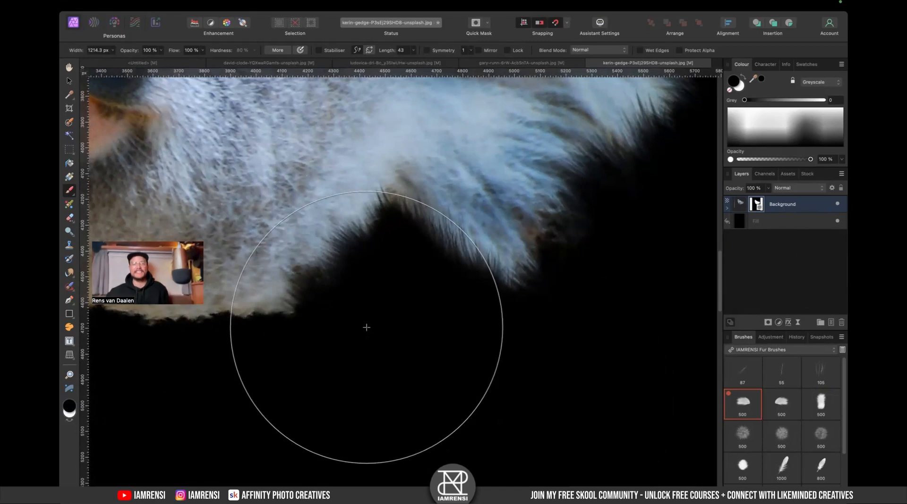
- Paint black fur onto the mask below the cheek with the brush at about 1214 px
{"action": "left_click_drag", "start_coordinate": [443, 261], "coordinate": [504, 334]}
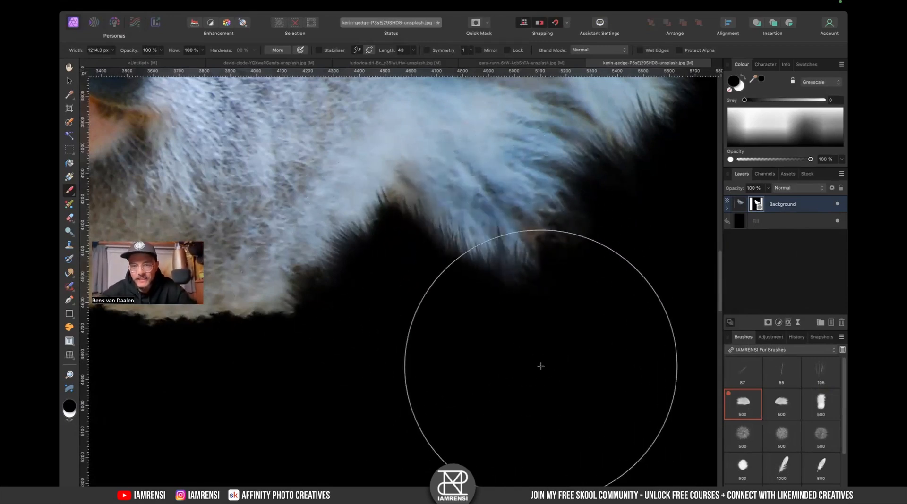
{"action": "left_click_drag", "start_coordinate": [609, 357], "coordinate": [447, 335]}
{"action": "left_click_drag", "start_coordinate": [456, 225], "coordinate": [504, 429]}
{"action": "mouse_move", "coordinate": [593, 361]}
{"action": "left_mouse_down"}
{"action": "mouse_move", "coordinate": [652, 335]}
{"action": "mouse_move", "coordinate": [657, 364]}
{"action": "left_mouse_up"}
{"action": "mouse_move", "coordinate": [672, 290]}
{"action": "left_mouse_down"}
{"action": "mouse_move", "coordinate": [667, 304]}
{"action": "mouse_move", "coordinate": [677, 316]}
{"action": "left_mouse_up"}
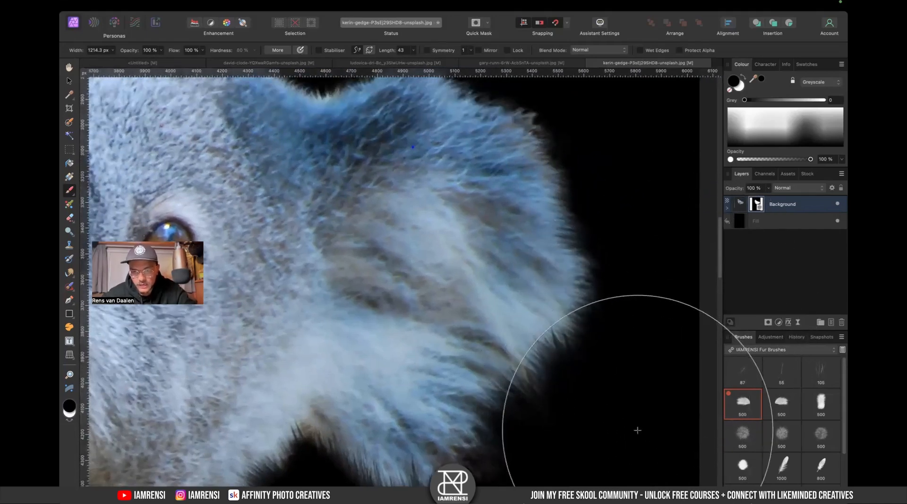
- Examine the right ear's mask edge with the second fur brush in white at about 1271 px
{"action": "left_click_drag", "start_coordinate": [612, 355], "coordinate": [619, 396]}
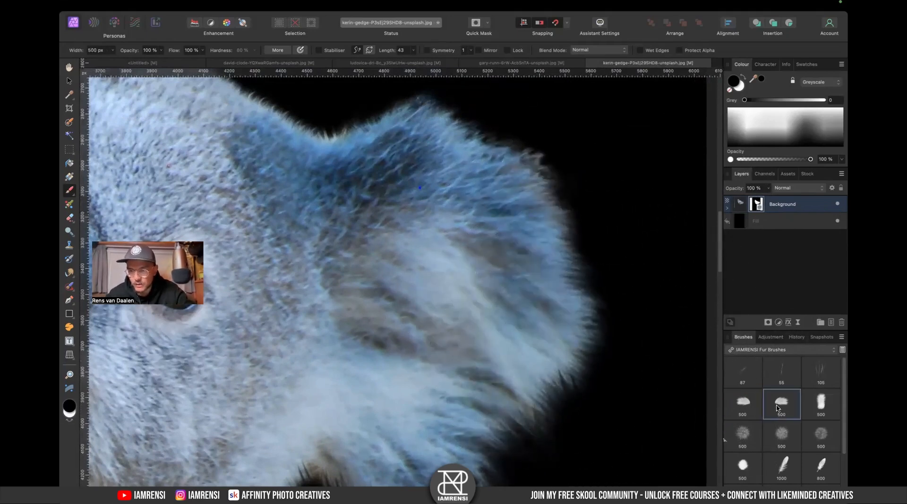
{"action": "key", "text": "bracketright"}
{"action": "key", "text": "bracketright"}
{"action": "key", "text": "bracketright"}
{"action": "key", "text": "bracketright"}
{"action": "key", "text": "bracketright"}
{"action": "key", "text": "bracketright"}
{"action": "key", "text": "bracketright"}
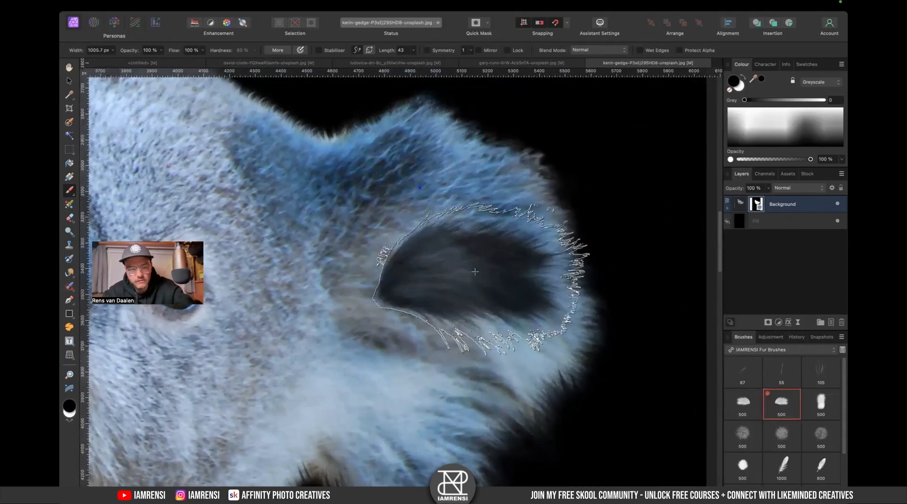
{"action": "key", "text": "x"}
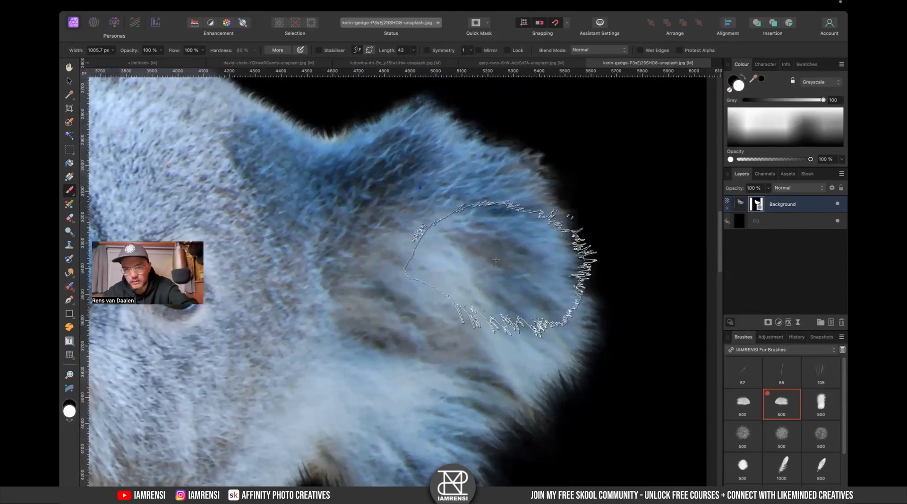
{"action": "key", "text": "bracketright"}
{"action": "key", "text": "bracketright"}
{"action": "key", "text": "bracketright"}
{"action": "key", "text": "bracketright"}
{"action": "key", "text": "bracketright"}
{"action": "key", "text": "bracketright"}
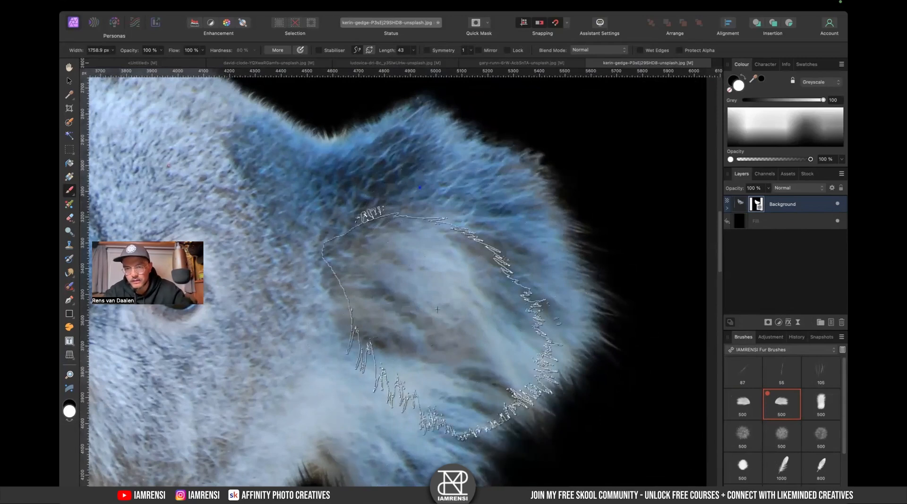
{"action": "scroll", "coordinate": [468, 236], "scroll_direction": "down", "scroll_amount": 6}
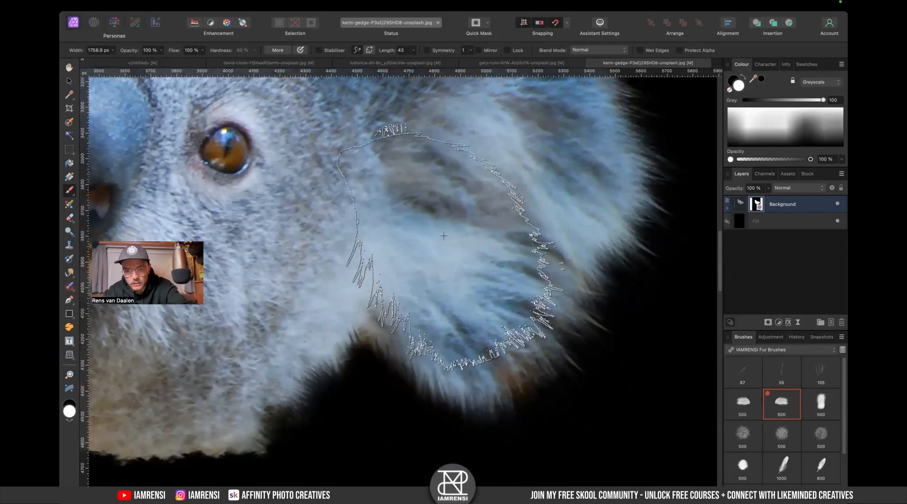
{"action": "key", "text": "["}
{"action": "key", "text": "["}
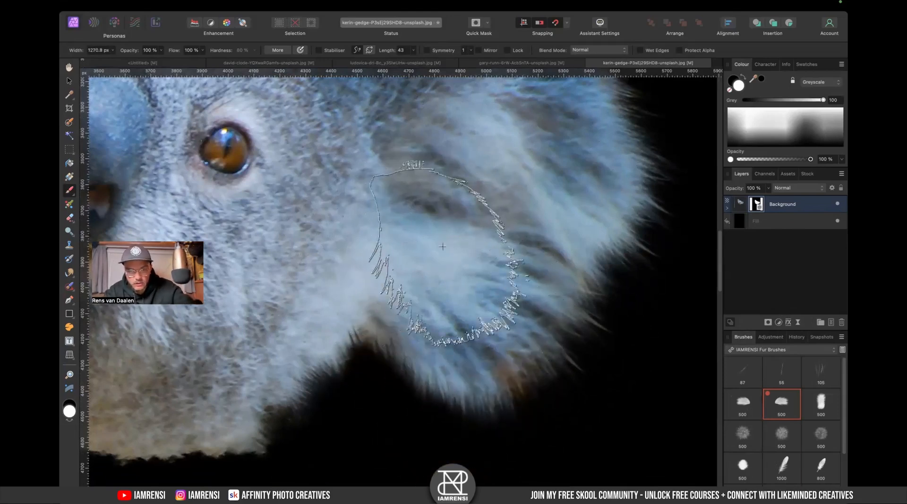
{"action": "scroll", "coordinate": [473, 257], "scroll_direction": "left", "scroll_amount": 5}
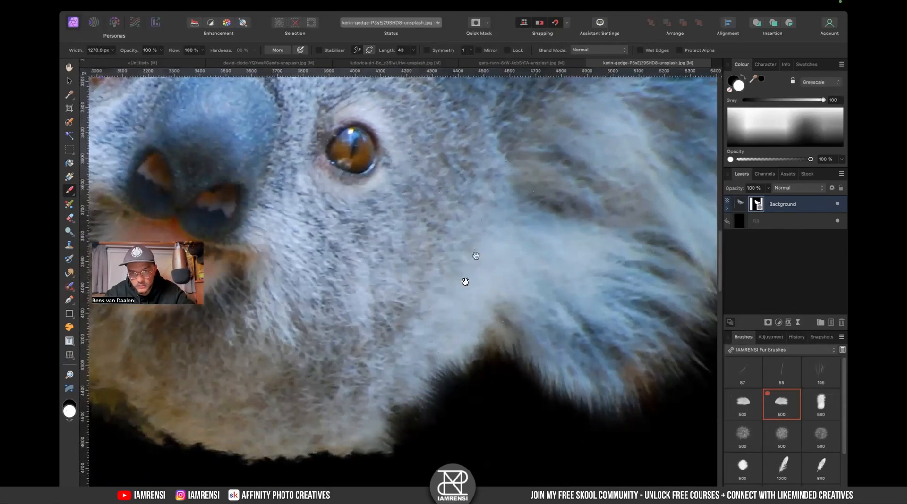
{"action": "scroll", "coordinate": [466, 278], "scroll_direction": "down", "scroll_amount": 3}
{"action": "scroll", "coordinate": [465, 278], "scroll_direction": "left", "scroll_amount": 2}
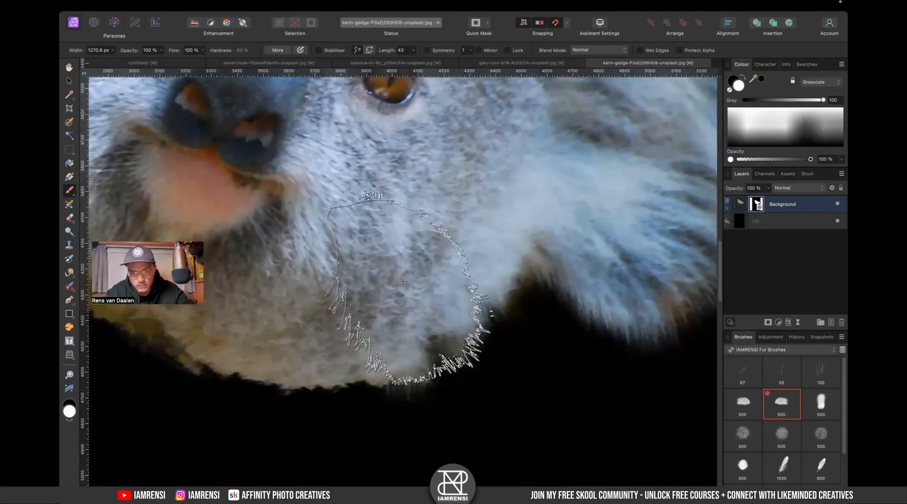
- Pan and zoom out to review the whole masked koala head
{"action": "left_click_drag", "start_coordinate": [347, 236], "coordinate": [587, 327]}
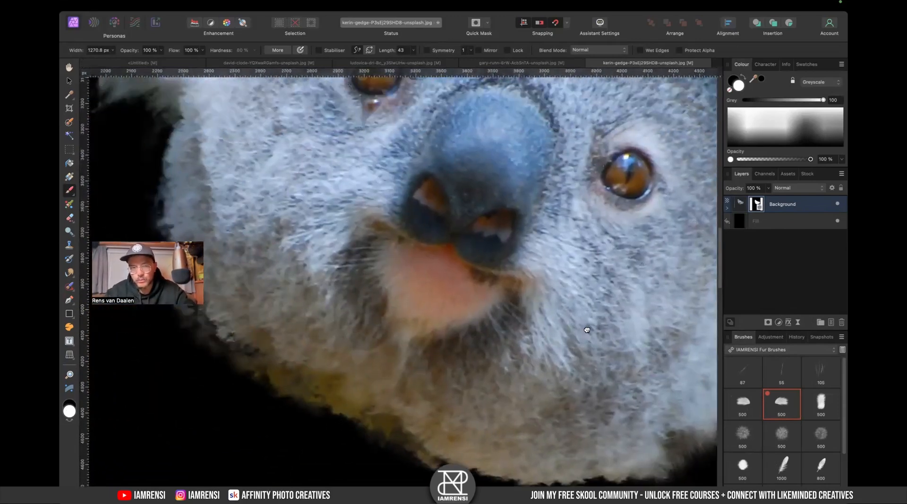
{"action": "left_click_drag", "start_coordinate": [281, 175], "coordinate": [524, 232]}
{"action": "left_click_drag", "start_coordinate": [483, 85], "coordinate": [383, 239]}
{"action": "key", "text": "super+minus"}
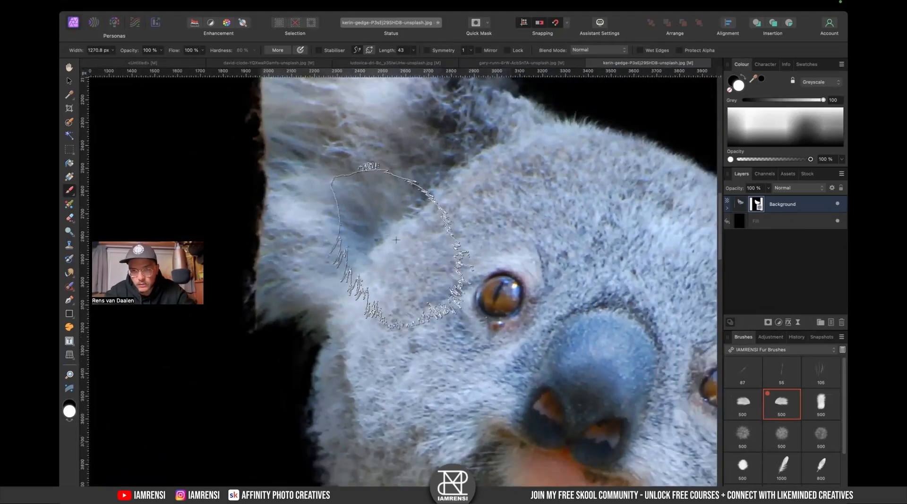
{"action": "key", "text": "super+0"}
{"action": "scroll", "coordinate": [485, 203], "scroll_direction": "up", "scroll_amount": 3}
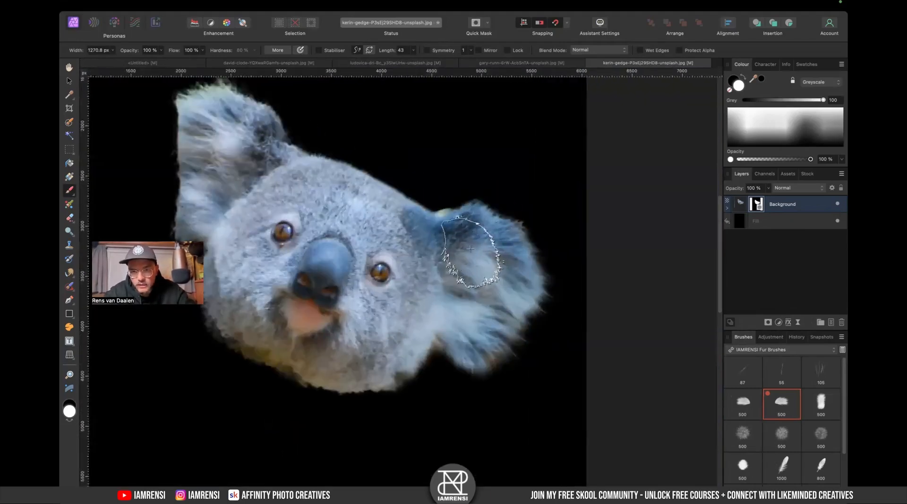
{"action": "scroll", "coordinate": [497, 263], "scroll_direction": "up", "scroll_amount": 3}
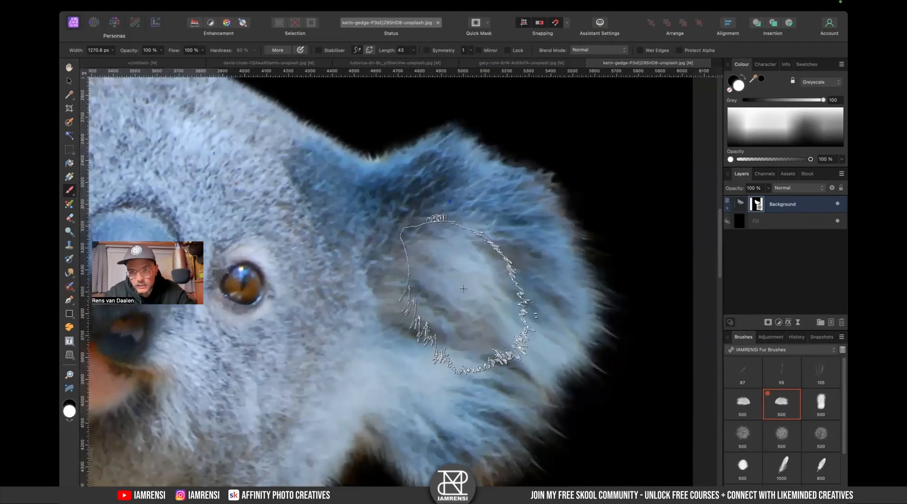
{"action": "left_click_drag", "start_coordinate": [468, 293], "coordinate": [444, 320]}
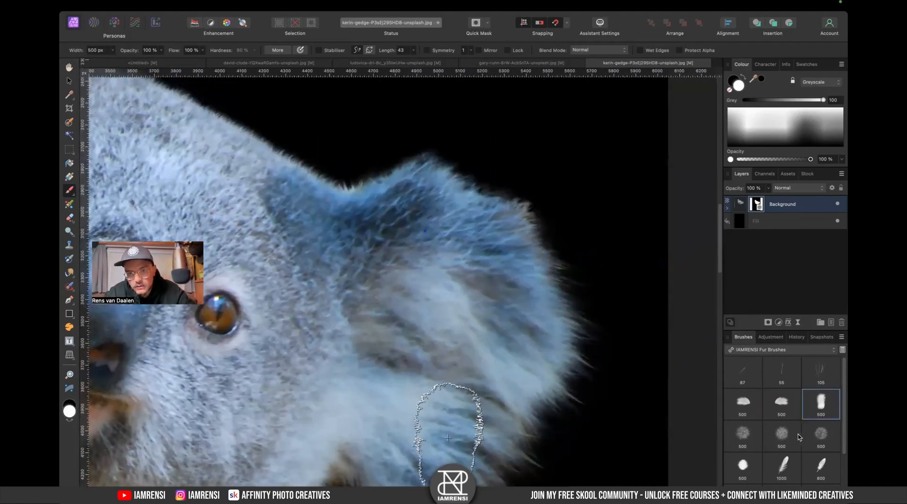
{"action": "scroll", "coordinate": [447, 438], "scroll_direction": "down", "scroll_amount": 1}
{"action": "left_click", "coordinate": [770, 403]}
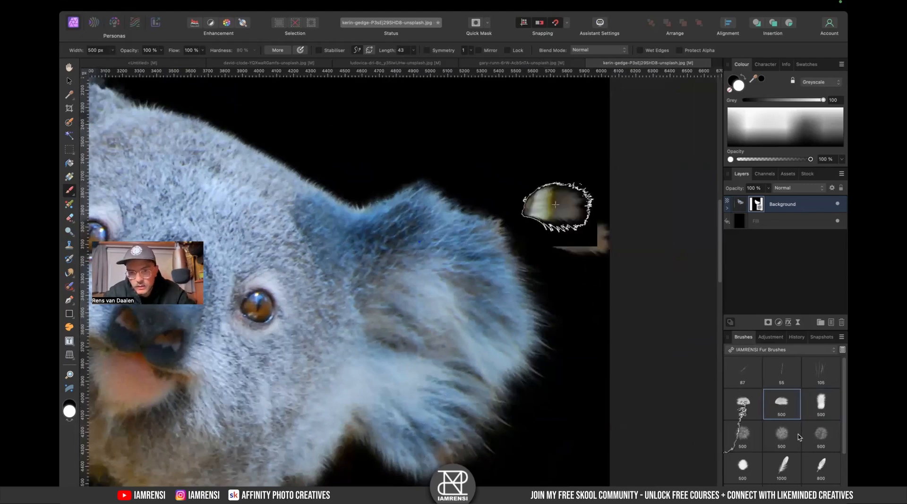
{"action": "left_click", "coordinate": [755, 407]}
{"action": "key", "text": "x"}
{"action": "key", "text": "bracketright"}
{"action": "key", "text": "bracketright"}
{"action": "key", "text": "bracketright"}
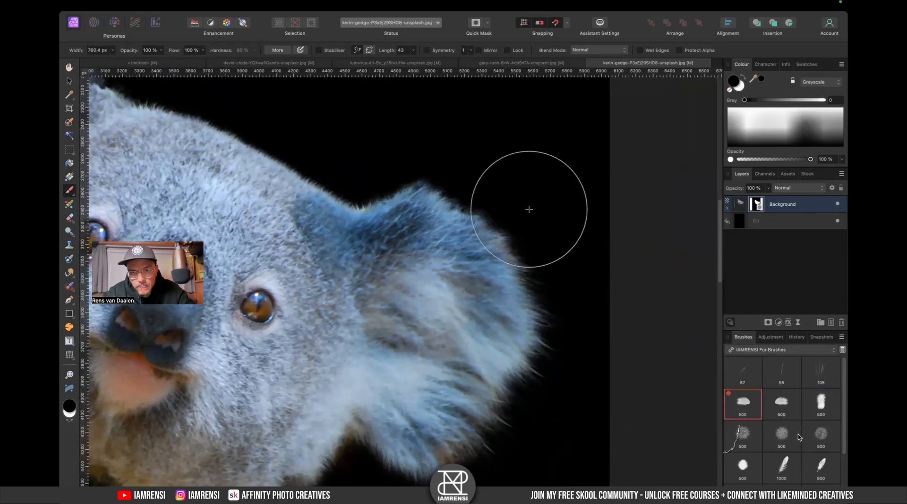
{"action": "key", "text": "super+0"}
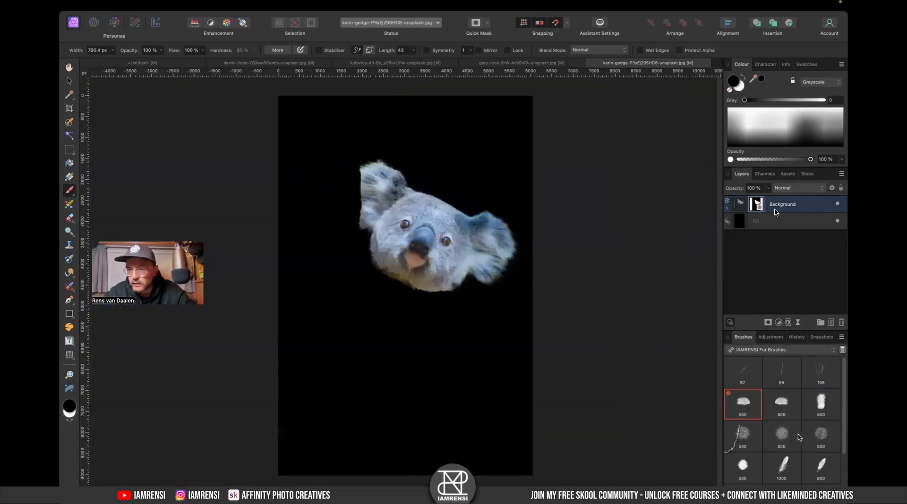
- Duplicate the masked koala layer and rasterise the copy
{"action": "left_click", "coordinate": [728, 211]}
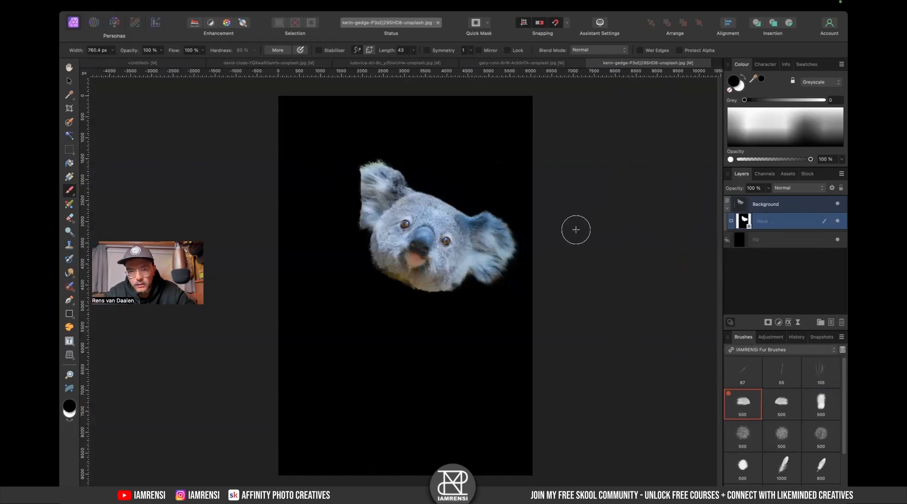
{"action": "left_click", "coordinate": [766, 205]}
{"action": "key", "text": "super+j"}
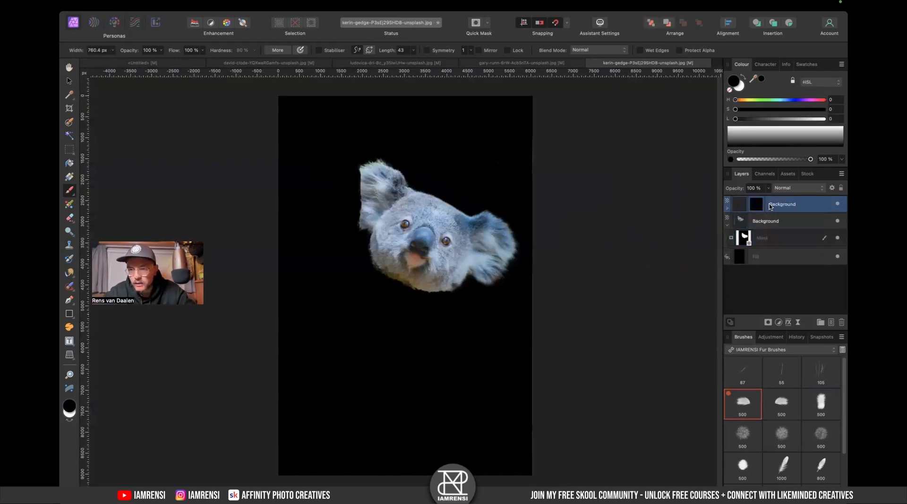
{"action": "right_click", "coordinate": [794, 208]}
{"action": "left_click", "coordinate": [775, 418]}
- Lasso around the koala's right ear and copy it onto a new layer
{"action": "scroll", "coordinate": [492, 222], "scroll_direction": "up", "scroll_amount": 5}
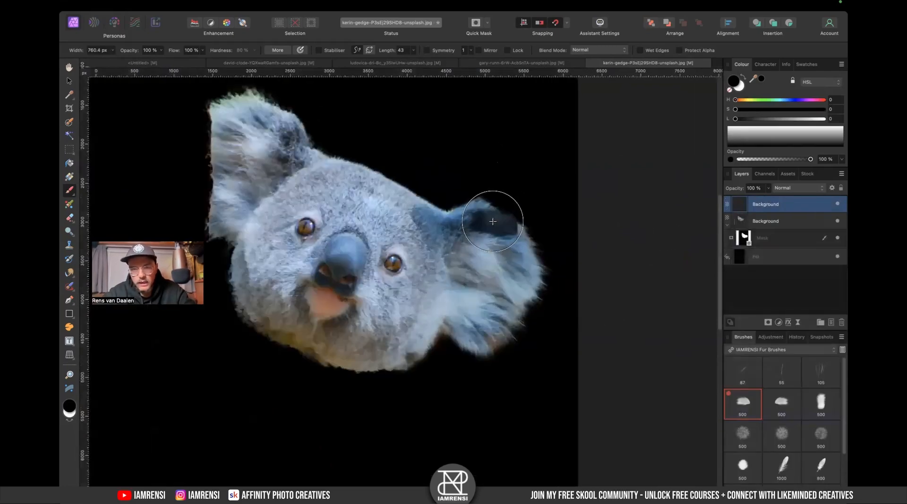
{"action": "key", "text": "l"}
{"action": "left_click_drag", "start_coordinate": [556, 393], "coordinate": [556, 377]}
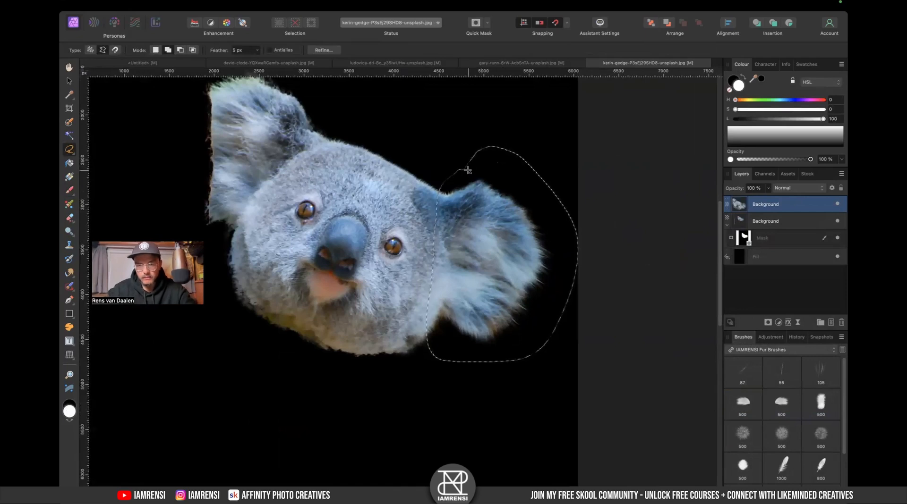
{"action": "key", "text": "super+j"}
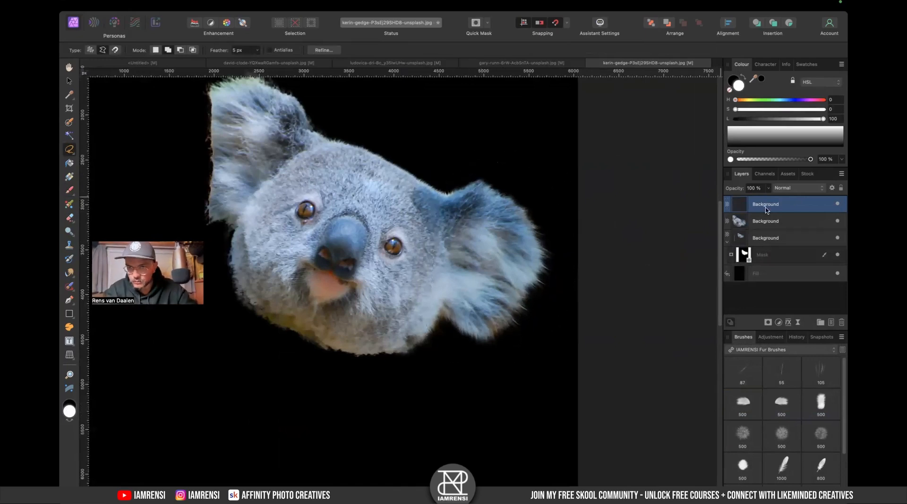
- Flip the ear copy horizontally and move it over to the koala's left side
{"action": "key", "text": "v"}
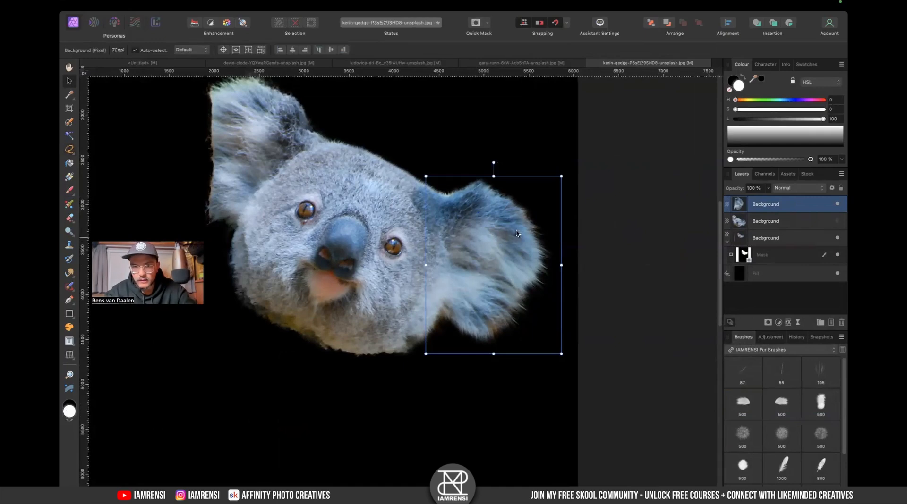
{"action": "right_click", "coordinate": [478, 239]}
{"action": "mouse_move", "coordinate": [551, 407]}
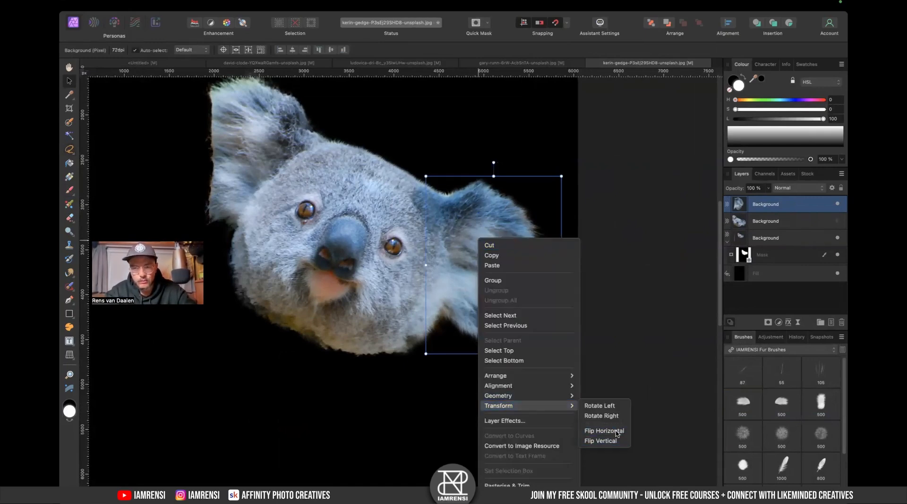
{"action": "left_click", "coordinate": [616, 432]}
{"action": "left_click_drag", "start_coordinate": [460, 278], "coordinate": [140, 182]}
- Rotate and position the flipped ear to sit over the original left ear
{"action": "scroll", "coordinate": [140, 184], "scroll_direction": "left", "scroll_amount": 3}
{"action": "scroll", "coordinate": [141, 183], "scroll_direction": "up", "scroll_amount": 3}
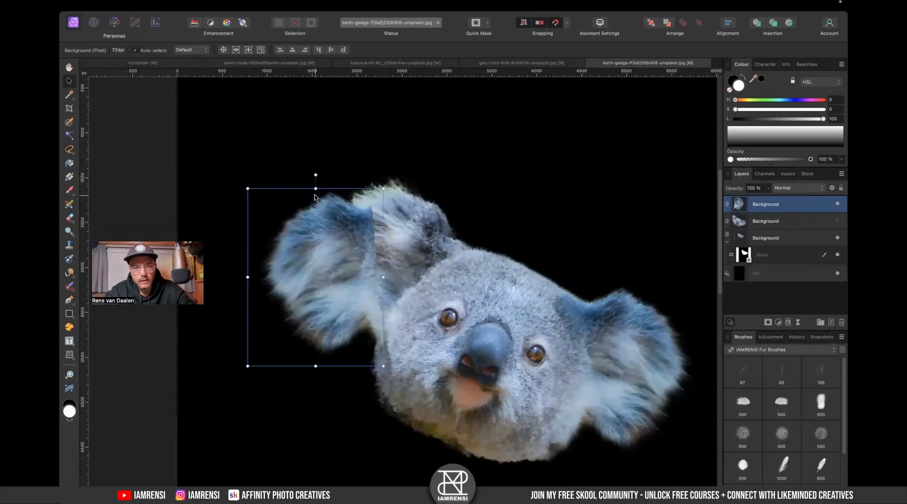
{"action": "left_click_drag", "start_coordinate": [316, 177], "coordinate": [388, 206]}
{"action": "left_click_drag", "start_coordinate": [369, 293], "coordinate": [429, 273]}
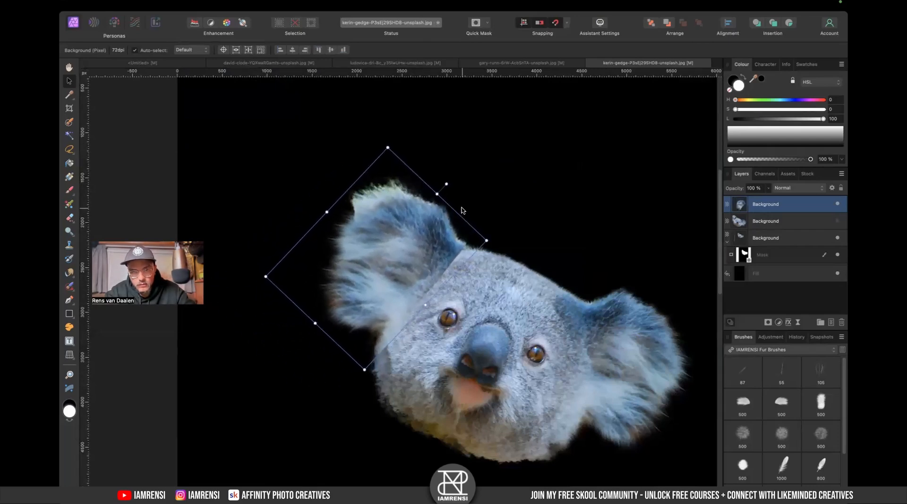
{"action": "left_click", "coordinate": [446, 189]}
{"action": "left_click", "coordinate": [425, 225]}
{"action": "left_click_drag", "start_coordinate": [448, 183], "coordinate": [457, 189]}
{"action": "left_click_drag", "start_coordinate": [420, 245], "coordinate": [423, 242]}
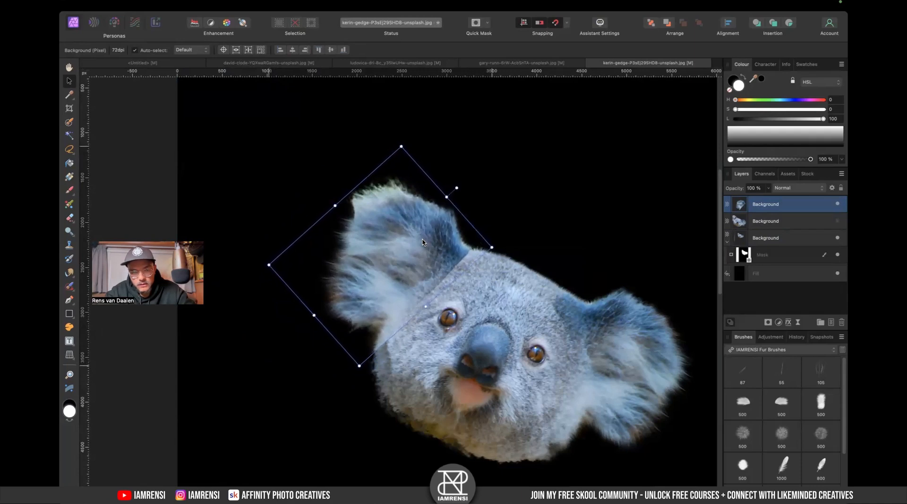
{"action": "mouse_move", "coordinate": [423, 242]}
{"action": "left_mouse_down"}
{"action": "mouse_move", "coordinate": [394, 208]}
{"action": "mouse_move", "coordinate": [419, 243]}
{"action": "left_mouse_up"}
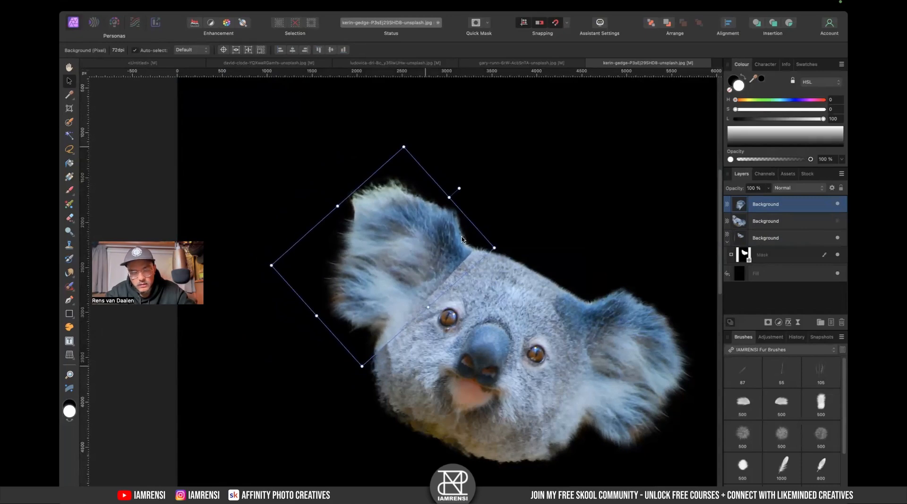
- Paint black on the original layer's mask with a soft 512 px Basic brush to hide leftover ear edges
{"action": "left_click", "coordinate": [779, 255]}
{"action": "left_click", "coordinate": [779, 349]}
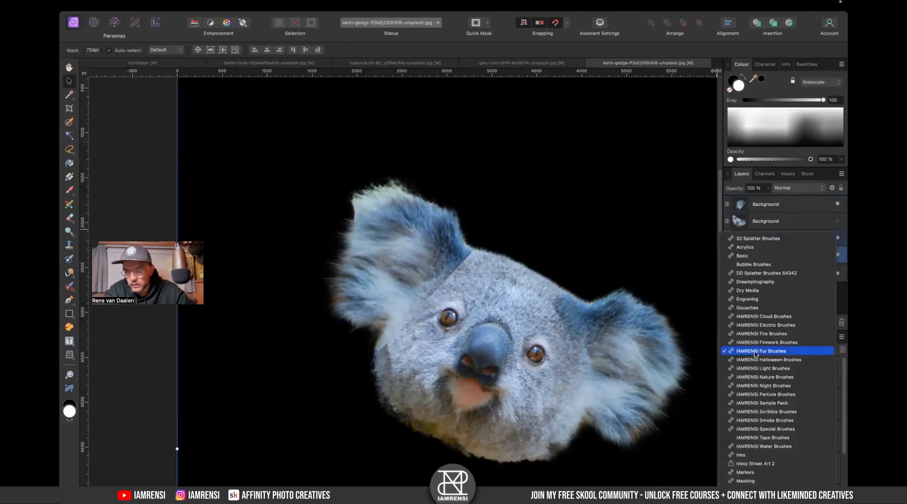
{"action": "left_click", "coordinate": [756, 255]}
{"action": "left_click", "coordinate": [751, 369]}
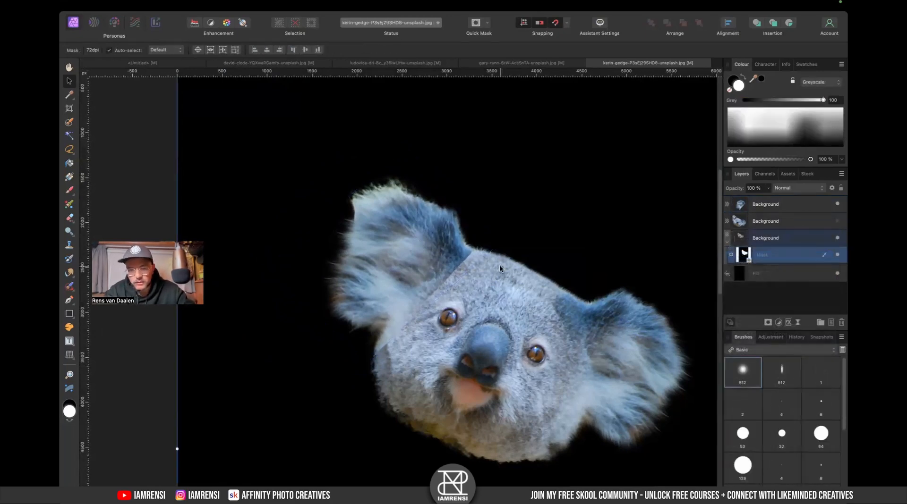
{"action": "left_click_drag", "start_coordinate": [410, 166], "coordinate": [435, 188]}
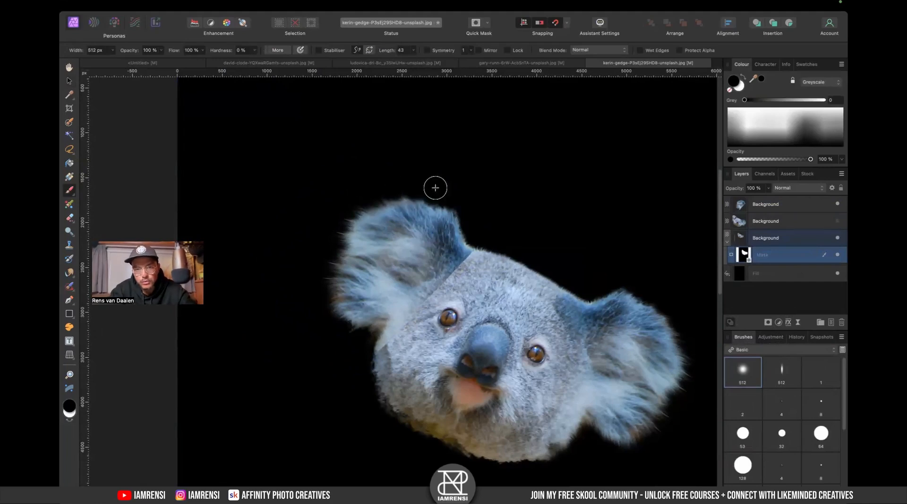
{"action": "left_click_drag", "start_coordinate": [330, 340], "coordinate": [369, 350]}
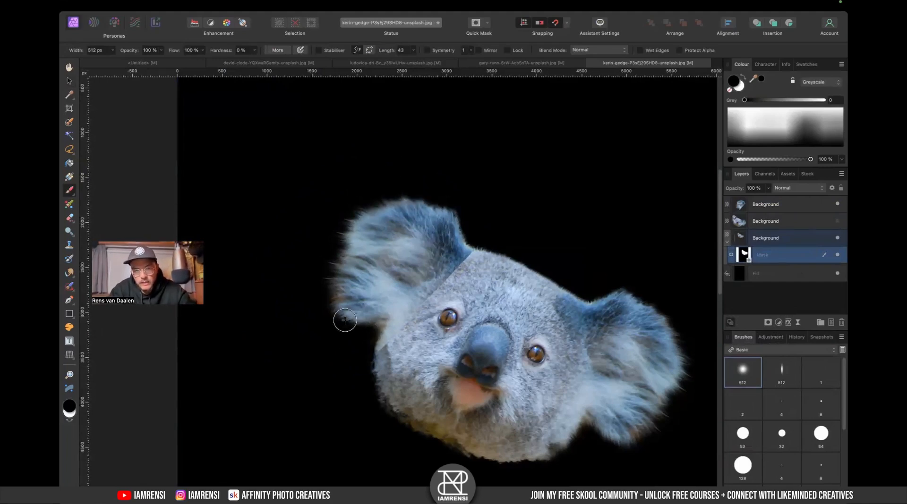
- Add a mask to the ear copy layer and choose a fur brush from the IAMRENSI Fur Brushes set
{"action": "left_click", "coordinate": [751, 208]}
{"action": "left_click", "coordinate": [771, 323]}
{"action": "scroll", "coordinate": [448, 340], "scroll_direction": "up", "scroll_amount": 5}
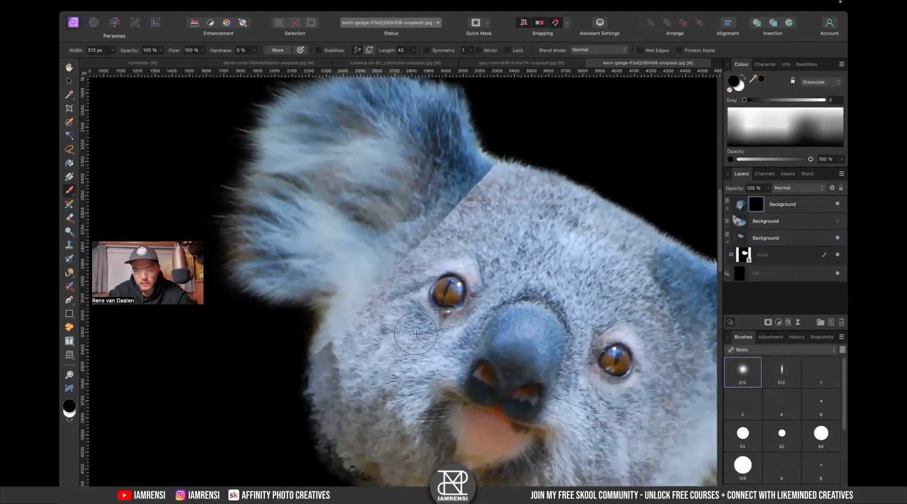
{"action": "left_click", "coordinate": [778, 354]}
{"action": "scroll", "coordinate": [777, 383], "scroll_direction": "down", "scroll_amount": 5}
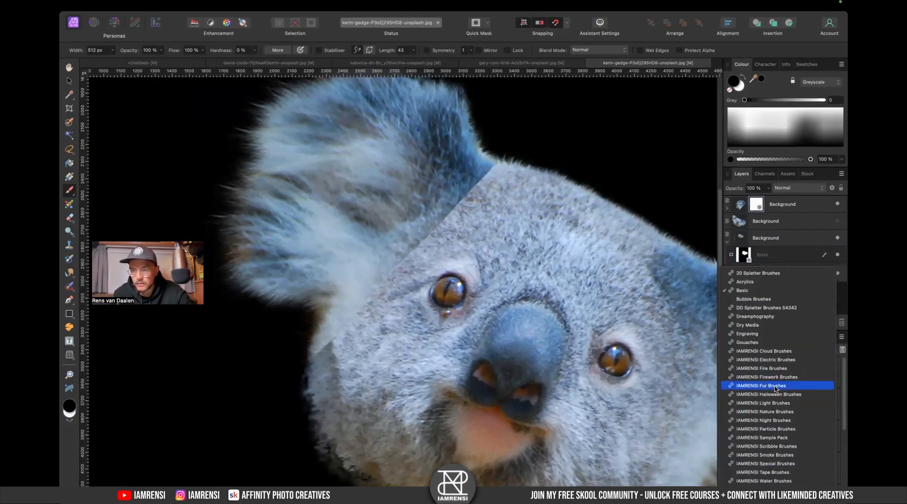
{"action": "left_click", "coordinate": [776, 387]}
{"action": "left_click", "coordinate": [781, 434]}
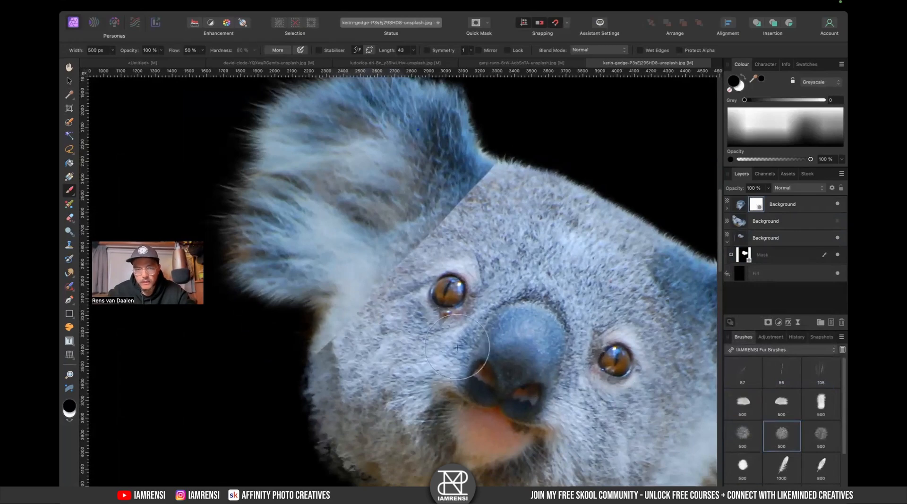
- Paint over the ear copy's seam on its mask with the fur brush, enlarged to about 1006 px
{"action": "mouse_move", "coordinate": [353, 346]}
{"action": "left_mouse_down"}
{"action": "mouse_move", "coordinate": [337, 361]}
{"action": "mouse_move", "coordinate": [348, 350]}
{"action": "mouse_move", "coordinate": [322, 354]}
{"action": "mouse_move", "coordinate": [344, 352]}
{"action": "left_mouse_up"}
{"action": "key", "text": "bracketright"}
{"action": "key", "text": "bracketright"}
{"action": "key", "text": "bracketright"}
{"action": "key", "text": "bracketright"}
{"action": "key", "text": "bracketright"}
{"action": "mouse_move", "coordinate": [433, 283]}
{"action": "left_mouse_down"}
{"action": "mouse_move", "coordinate": [430, 266]}
{"action": "mouse_move", "coordinate": [443, 258]}
{"action": "mouse_move", "coordinate": [437, 222]}
{"action": "mouse_move", "coordinate": [453, 200]}
{"action": "mouse_move", "coordinate": [474, 187]}
{"action": "mouse_move", "coordinate": [500, 205]}
{"action": "mouse_move", "coordinate": [460, 201]}
{"action": "mouse_move", "coordinate": [418, 241]}
{"action": "left_mouse_up"}
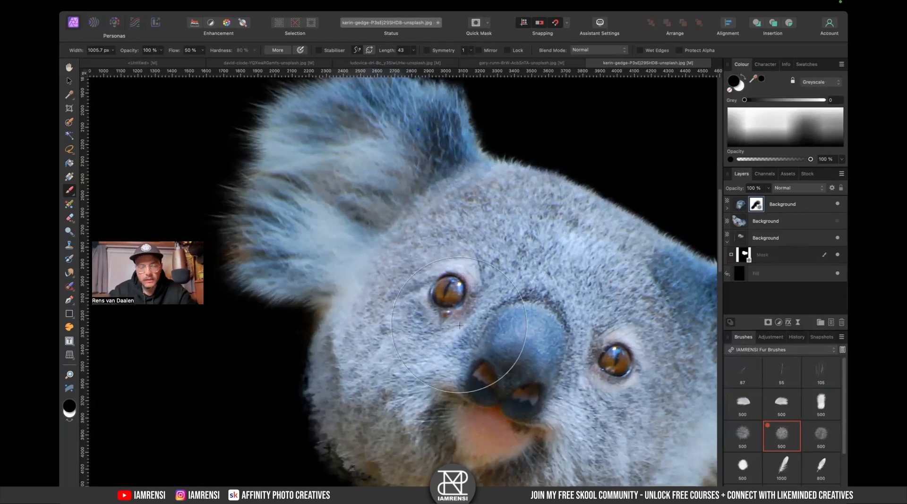
- Move the ear copy below the hidden koala photo layer and group it with the masked head layer
{"action": "key", "text": "super+0"}
{"action": "key", "text": "x"}
{"action": "key", "text": "v"}
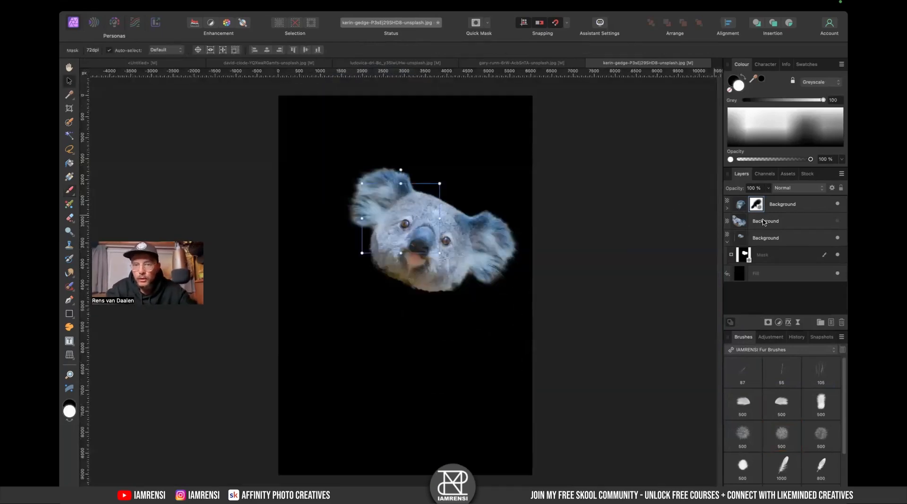
{"action": "left_click", "coordinate": [791, 206]}
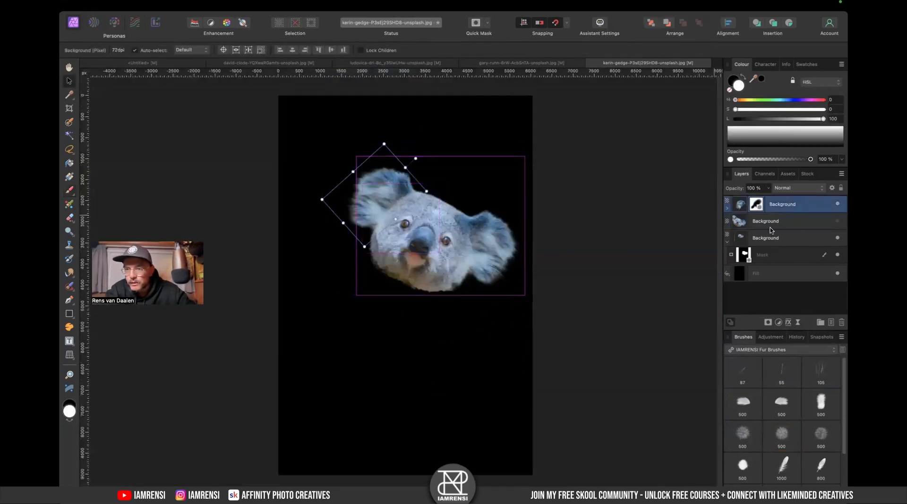
{"action": "left_click_drag", "start_coordinate": [792, 205], "coordinate": [785, 231]}
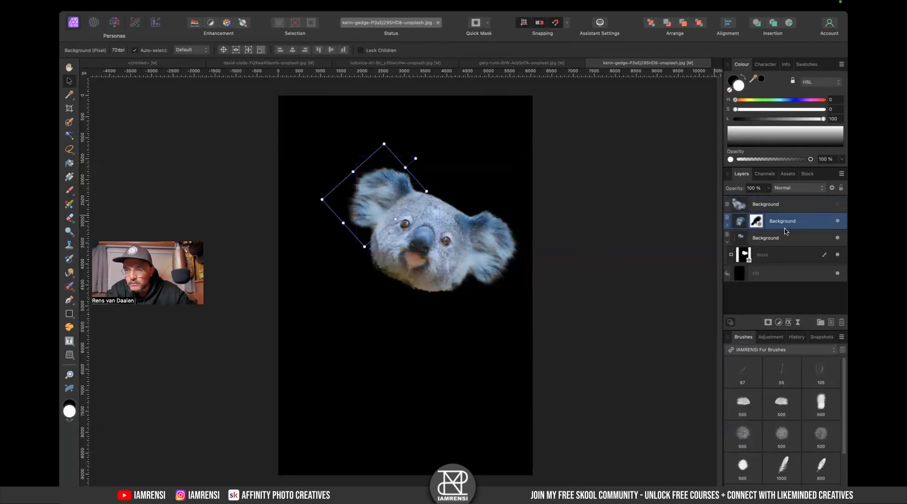
{"action": "left_click", "coordinate": [780, 239], "text": "shift"}
{"action": "key", "text": "super+g"}
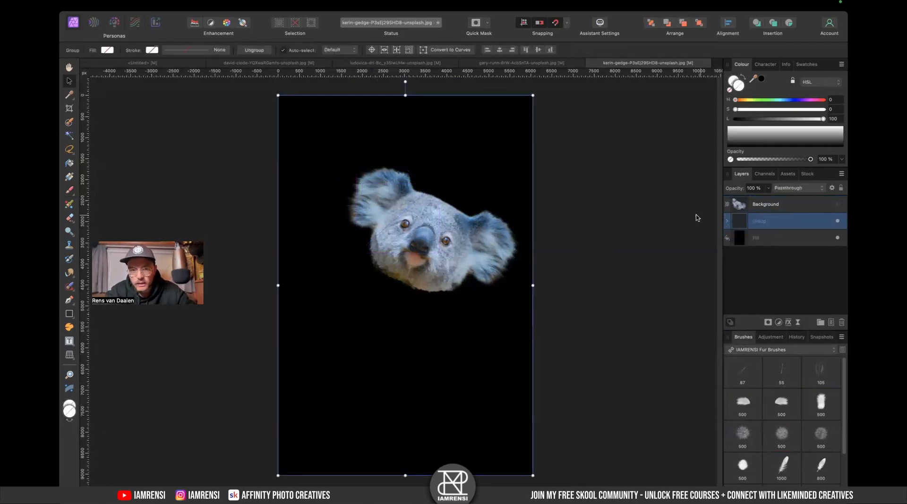
- Scale the grouped koala head down and shift it within the canvas
{"action": "left_click_drag", "start_coordinate": [518, 233], "coordinate": [574, 233]}
{"action": "left_click_drag", "start_coordinate": [585, 101], "coordinate": [478, 166]}
{"action": "left_click_drag", "start_coordinate": [430, 246], "coordinate": [398, 213]}
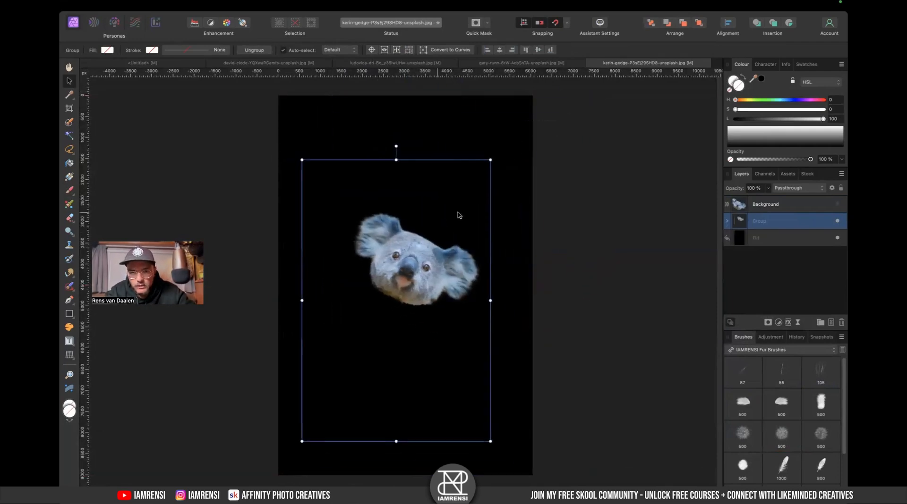
- Expand the group and examine the head layer's mask and the surrounding canvas areas
{"action": "left_click", "coordinate": [726, 221]}
{"action": "left_click", "coordinate": [743, 255], "text": "alt"}
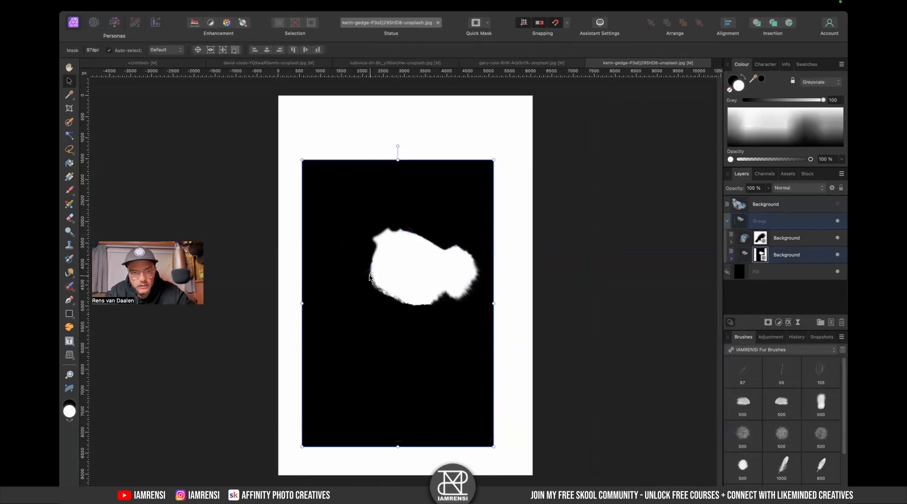
{"action": "scroll", "coordinate": [371, 275], "scroll_direction": "up", "scroll_amount": 5}
{"action": "left_click", "coordinate": [772, 238]}
{"action": "scroll", "coordinate": [320, 288], "scroll_direction": "left", "scroll_amount": 5}
{"action": "scroll", "coordinate": [319, 288], "scroll_direction": "down", "scroll_amount": 3}
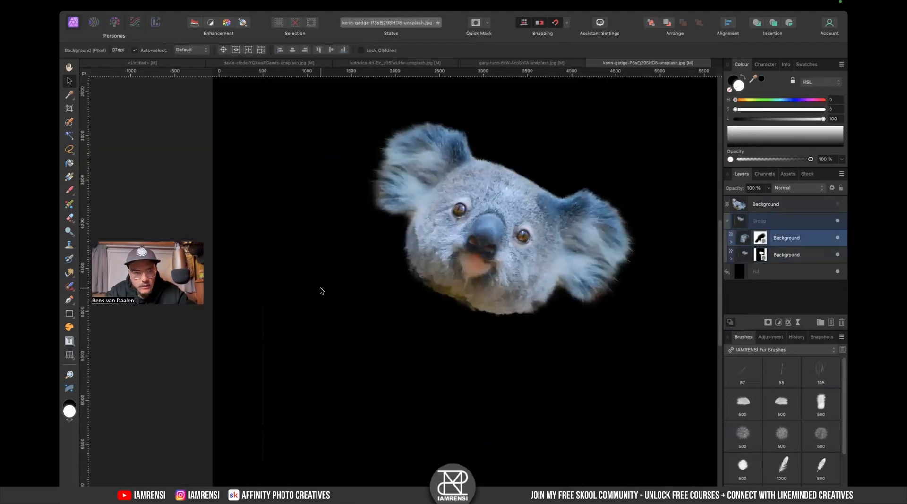
{"action": "scroll", "coordinate": [344, 264], "scroll_direction": "up", "scroll_amount": 8}
{"action": "scroll", "coordinate": [434, 251], "scroll_direction": "up", "scroll_amount": 2}
{"action": "scroll", "coordinate": [434, 251], "scroll_direction": "right", "scroll_amount": 1}
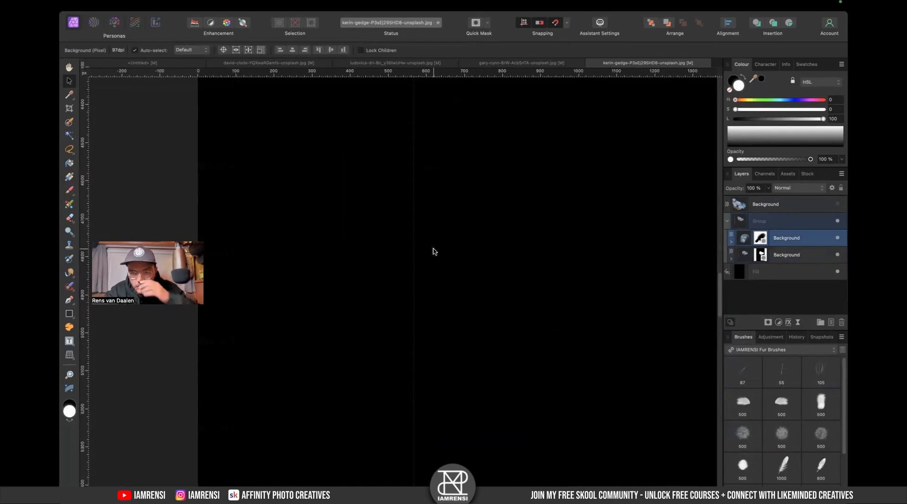
{"action": "scroll", "coordinate": [415, 257], "scroll_direction": "down", "scroll_amount": 20}
{"action": "scroll", "coordinate": [415, 257], "scroll_direction": "left", "scroll_amount": 3}
{"action": "scroll", "coordinate": [416, 257], "scroll_direction": "right", "scroll_amount": 10}
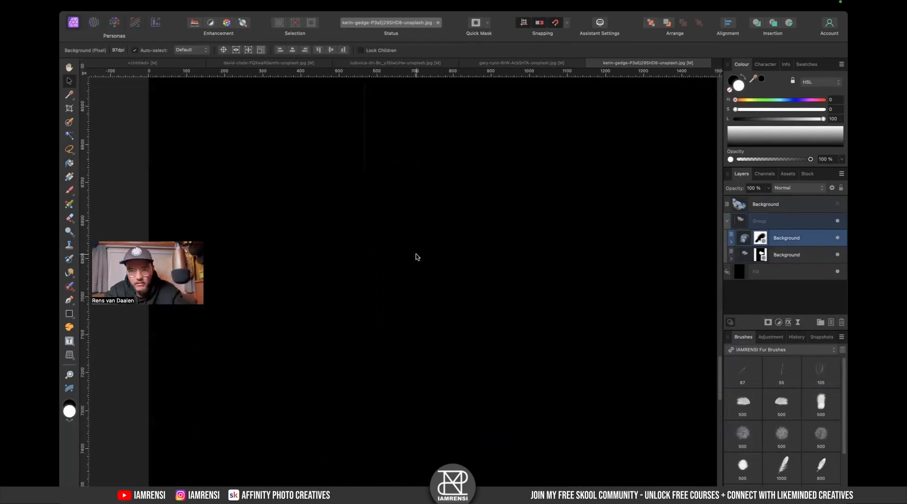
{"action": "key", "text": "super+0"}
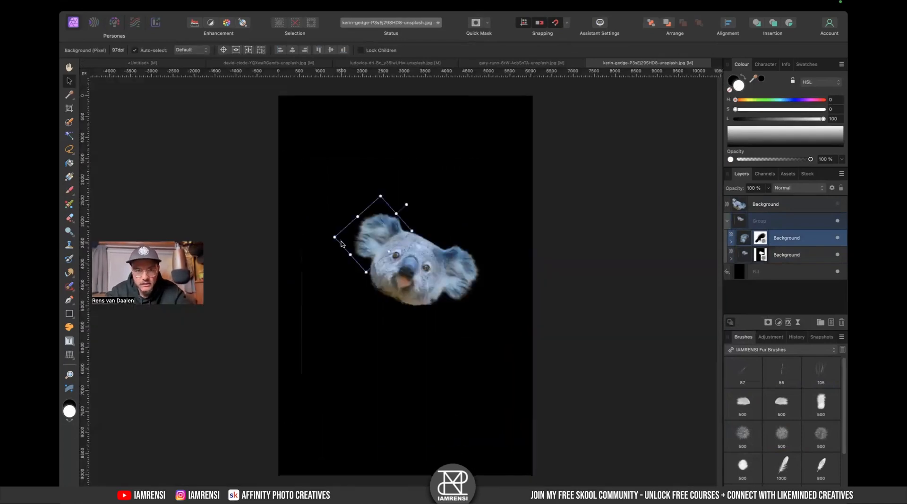
- Clear the head layer's mask outside a rectangle around the koala head using the Rectangular Marquee
{"action": "left_click", "coordinate": [738, 256]}
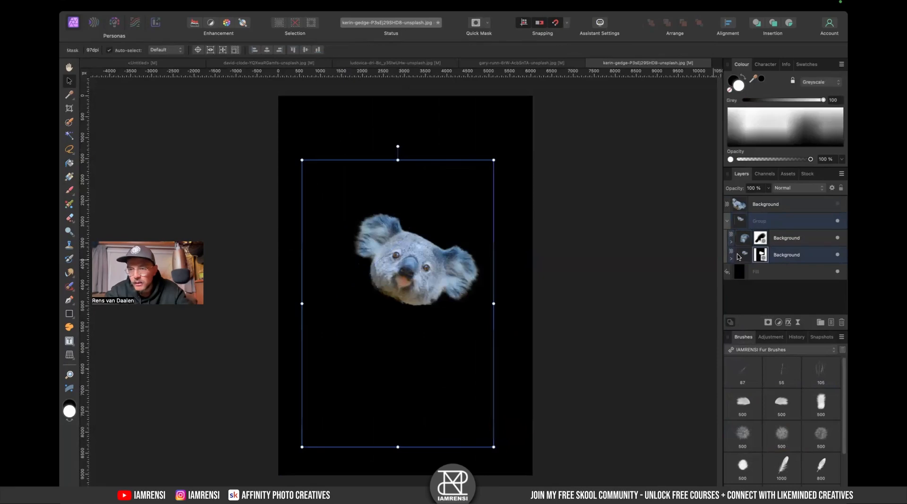
{"action": "left_click", "coordinate": [754, 351]}
{"action": "left_click", "coordinate": [313, 209]}
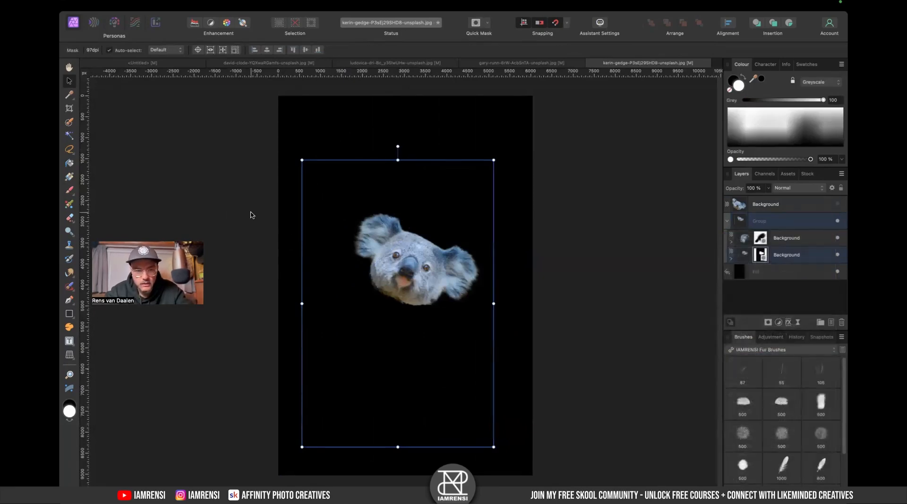
{"action": "key", "text": "m"}
{"action": "left_click_drag", "start_coordinate": [477, 379], "coordinate": [488, 263]}
{"action": "left_click_drag", "start_coordinate": [398, 209], "coordinate": [413, 235]}
{"action": "left_click_drag", "start_coordinate": [340, 119], "coordinate": [391, 401]}
{"action": "left_click_drag", "start_coordinate": [338, 354], "coordinate": [594, 456]}
{"action": "left_click_drag", "start_coordinate": [351, 104], "coordinate": [605, 156]}
{"action": "left_click_drag", "start_coordinate": [551, 163], "coordinate": [617, 449]}
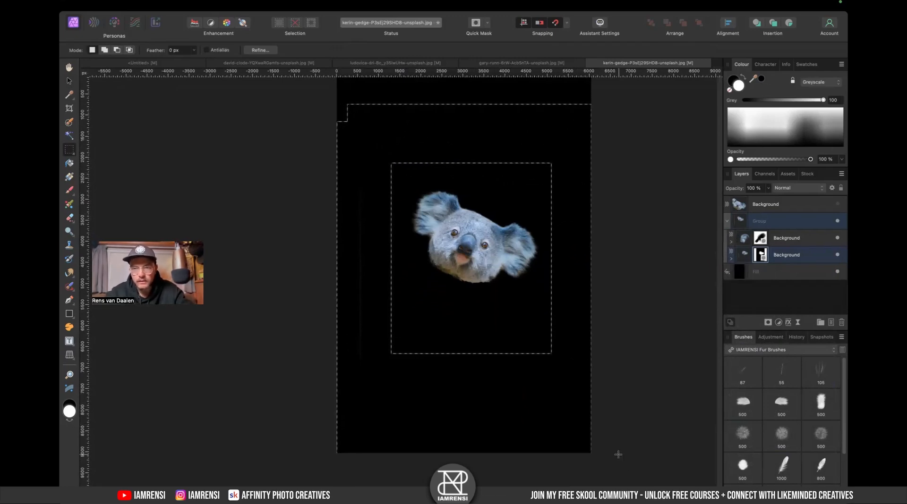
{"action": "key", "text": "Delete"}
{"action": "key", "text": "super+d"}
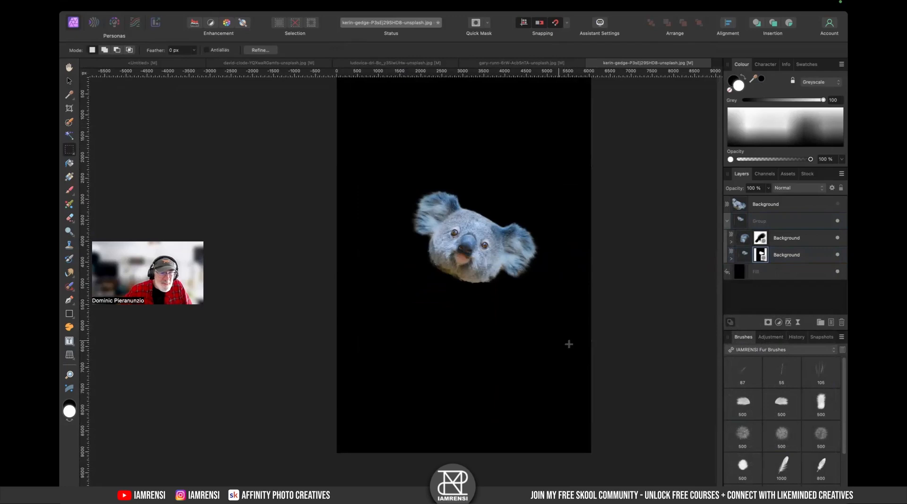
{"action": "key", "text": "v"}
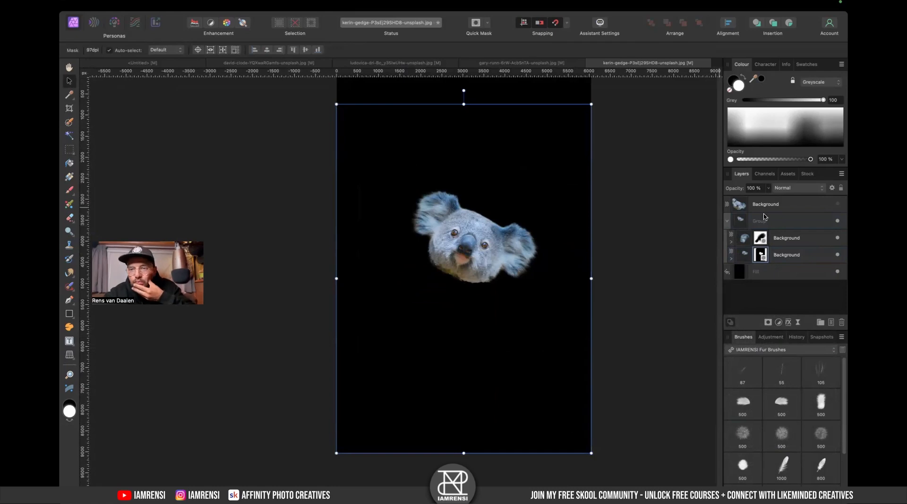
{"action": "left_click", "coordinate": [782, 208]}
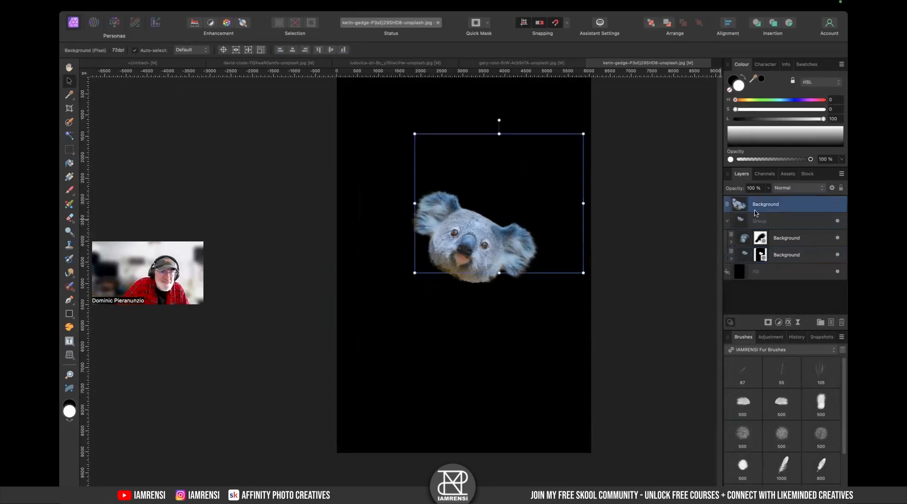
{"action": "left_click", "coordinate": [770, 220]}
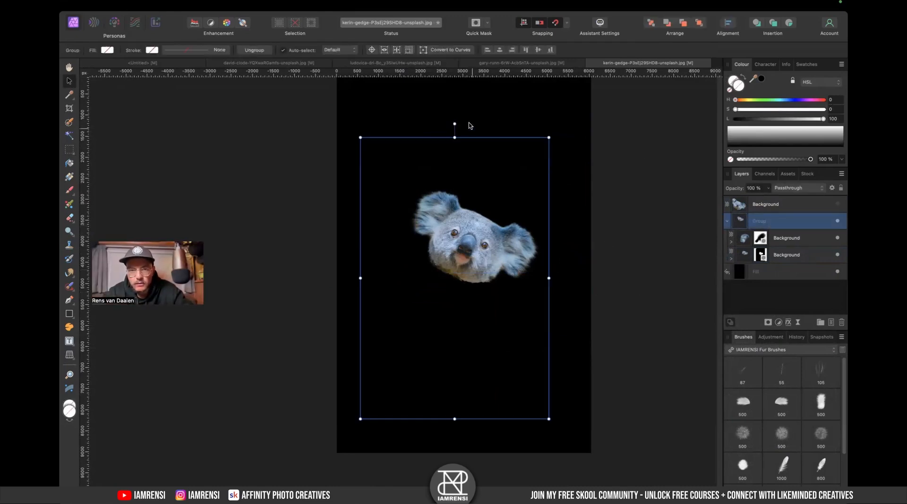
{"action": "left_click", "coordinate": [763, 257]}
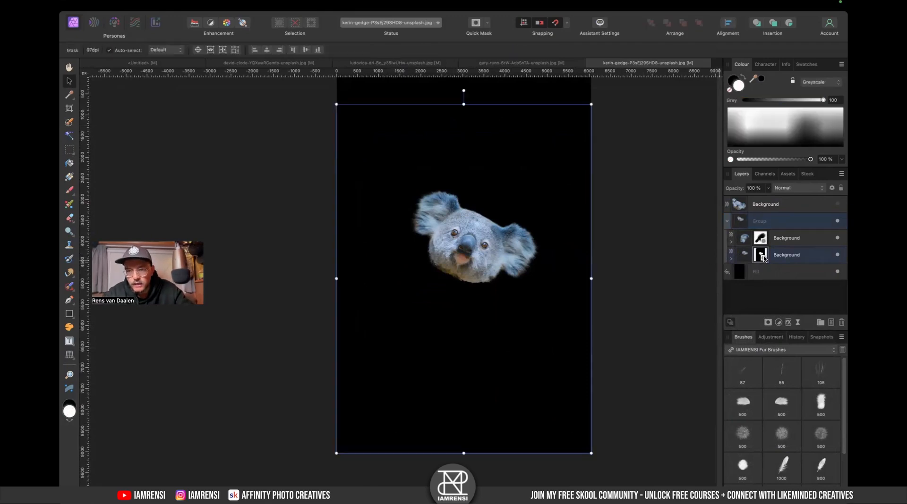
{"action": "left_click", "coordinate": [801, 227]}
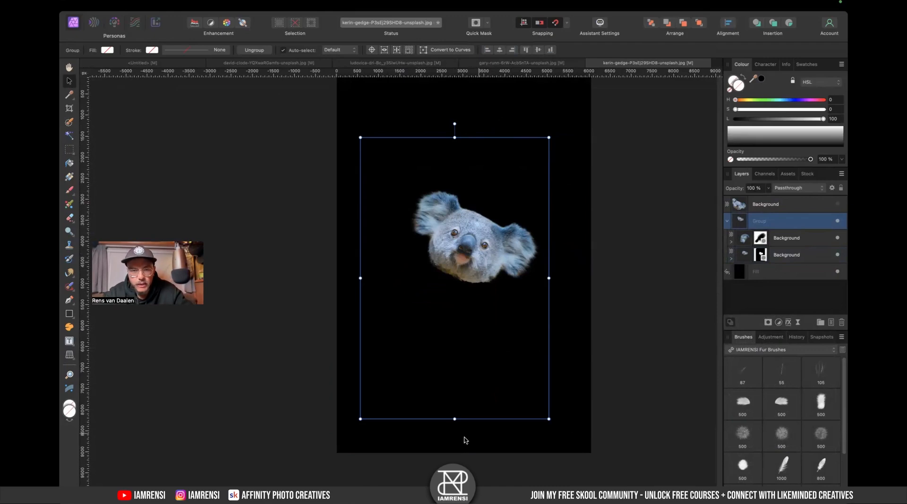
{"action": "left_click", "coordinate": [763, 241]}
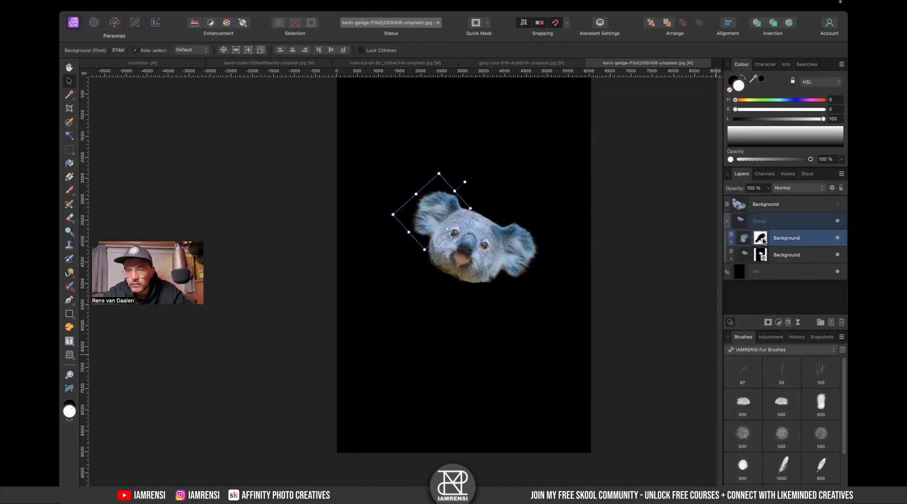
{"action": "left_click", "coordinate": [802, 259]}
{"action": "left_click", "coordinate": [805, 221]}
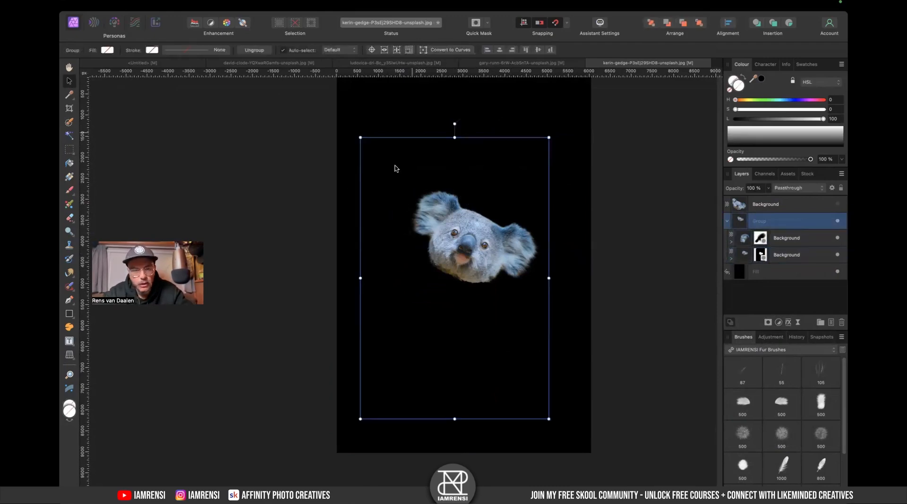
{"action": "scroll", "coordinate": [454, 201], "scroll_direction": "up", "scroll_amount": 3}
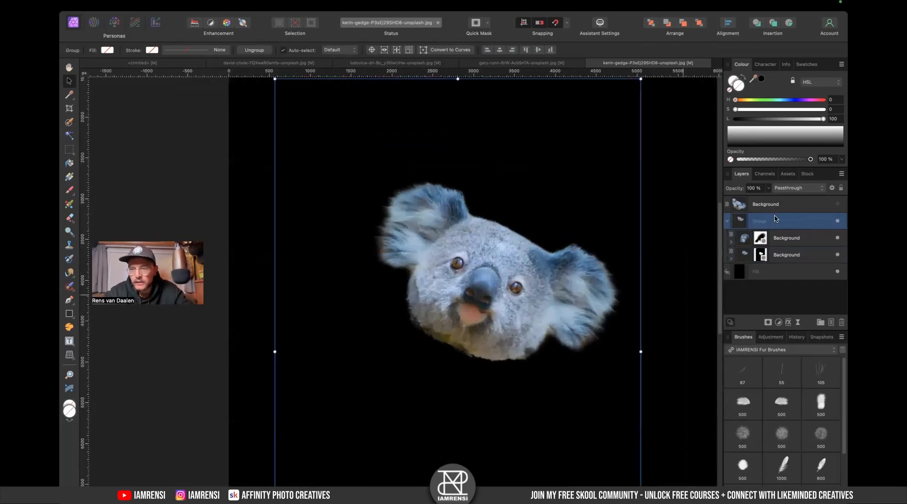
{"action": "right_click", "coordinate": [775, 219]}
{"action": "left_click", "coordinate": [734, 431]}
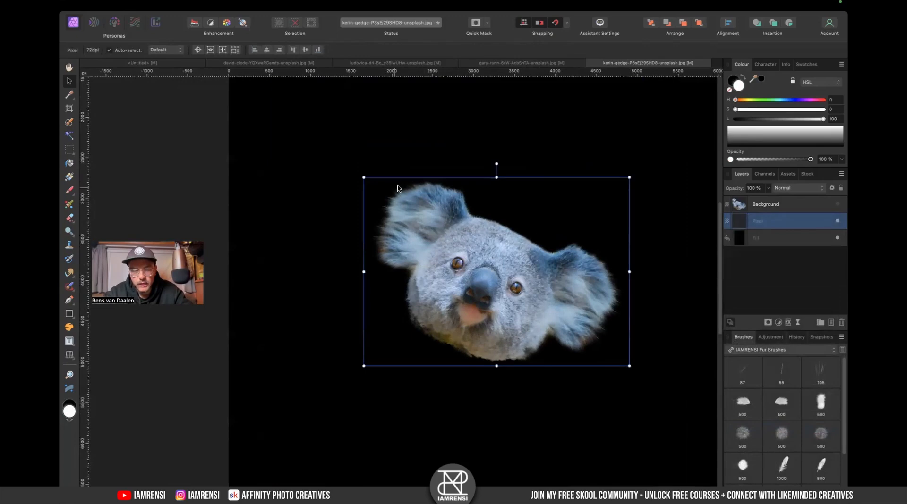
{"action": "key", "text": "super+z"}
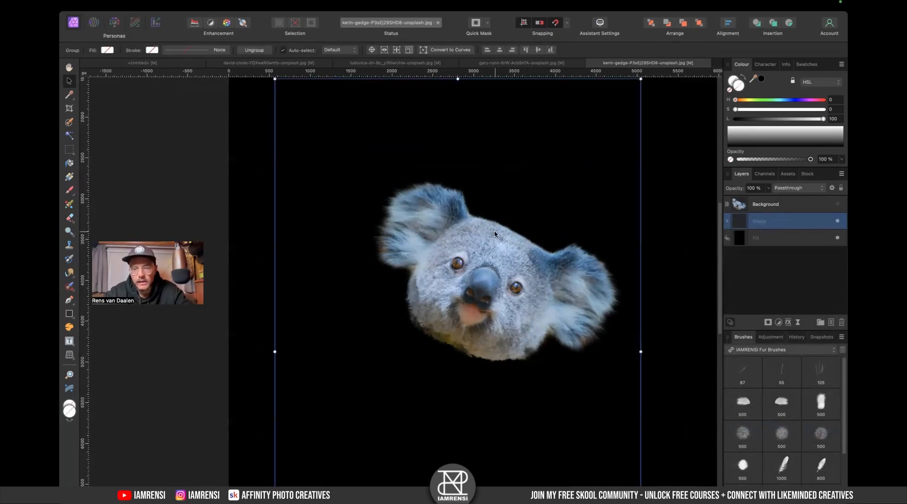
- Rotate the group so the koala head sits upright
{"action": "key", "text": "super+minus"}
{"action": "left_click_drag", "start_coordinate": [433, 157], "coordinate": [372, 180]}
{"action": "left_click", "coordinate": [727, 221]}
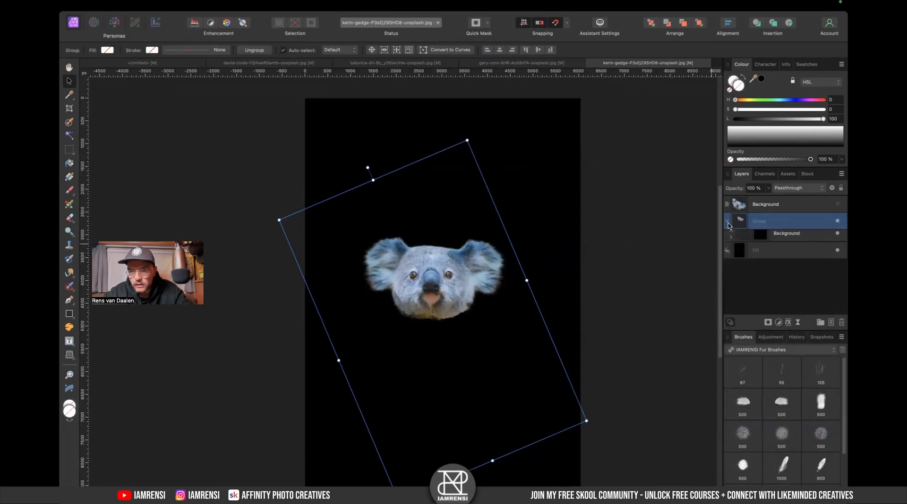
{"action": "right_click", "coordinate": [787, 226]}
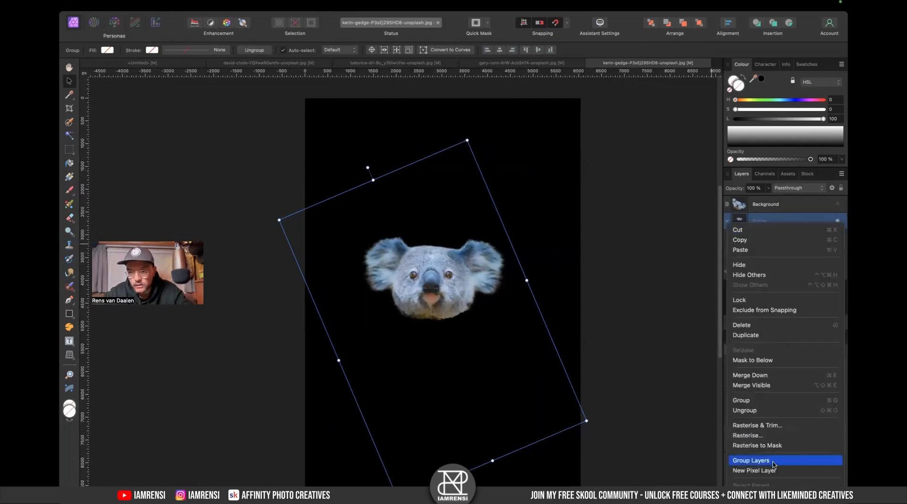
{"action": "left_click", "coordinate": [756, 436]}
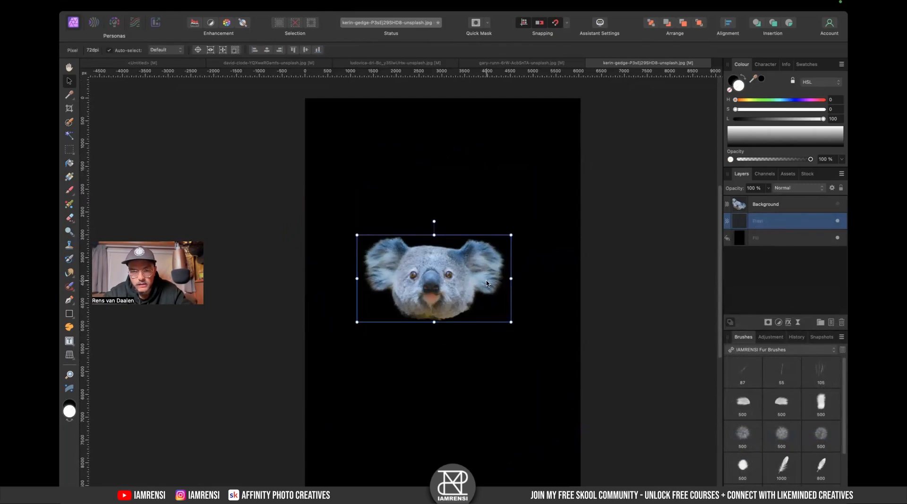
{"action": "scroll", "coordinate": [428, 261], "scroll_direction": "up", "scroll_amount": 5}
{"action": "scroll", "coordinate": [428, 260], "scroll_direction": "down", "scroll_amount": 3}
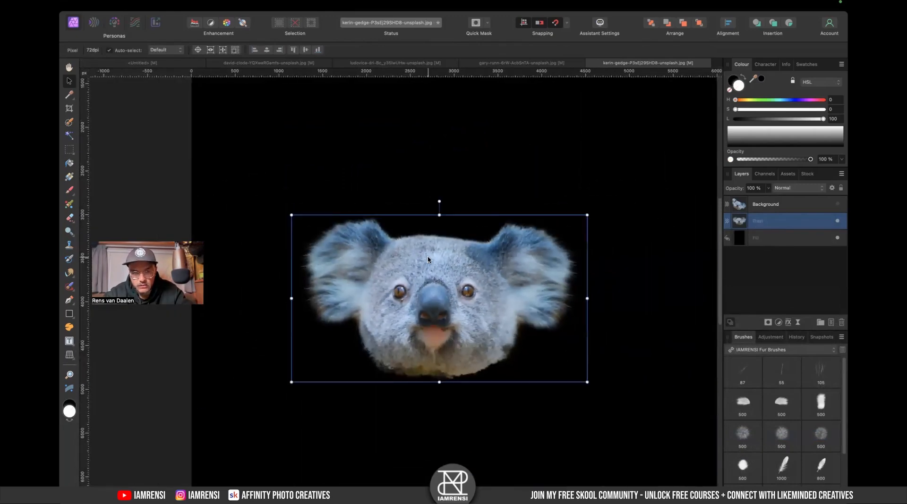
{"action": "scroll", "coordinate": [428, 267], "scroll_direction": "down", "scroll_amount": 1}
{"action": "key", "text": "super+z"}
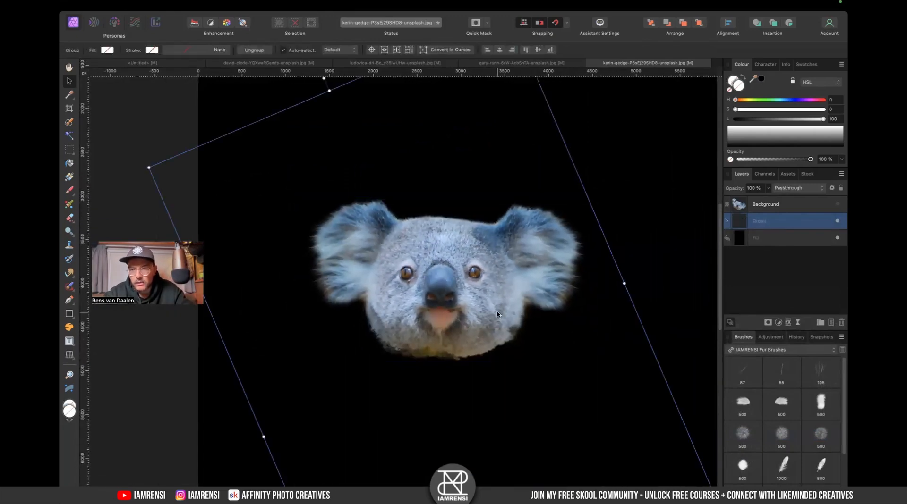
- Switch to the Untitled composite document
{"action": "key", "text": "super+minus"}
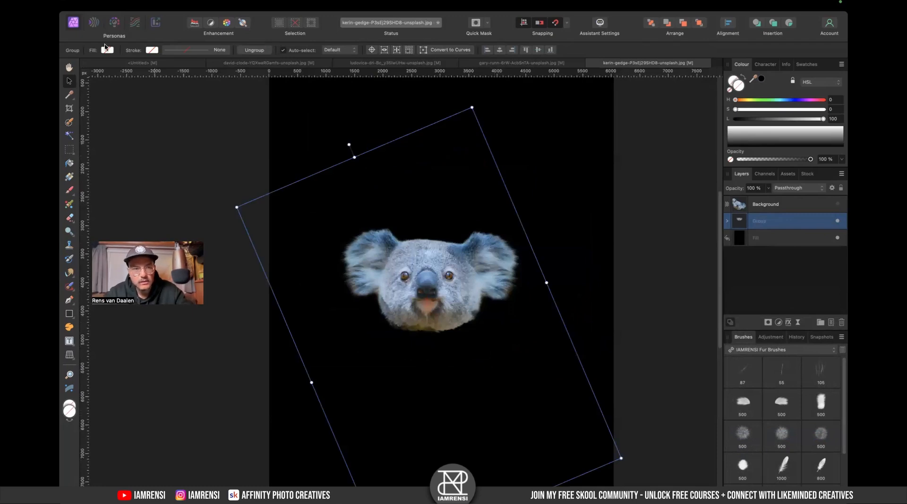
{"action": "left_click", "coordinate": [126, 65]}
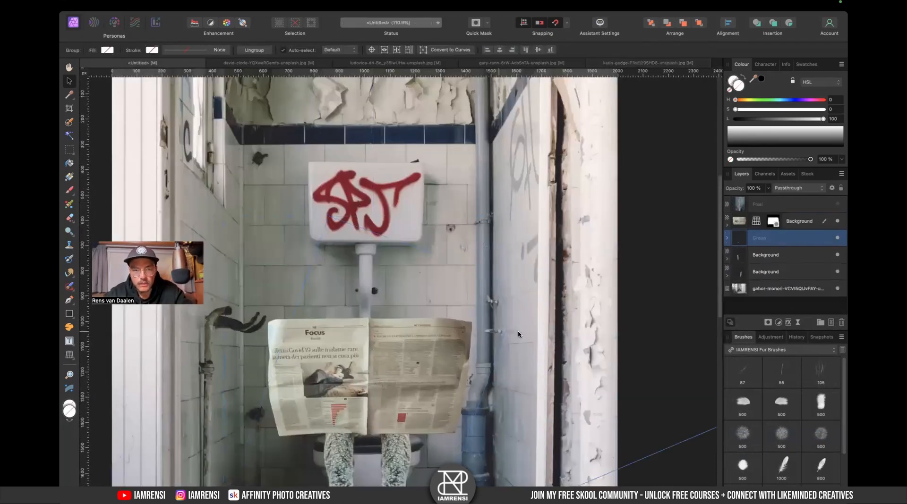
- Scale the koala head group down and position it above the newspaper in the composite
{"action": "left_click_drag", "start_coordinate": [742, 237], "coordinate": [750, 211]}
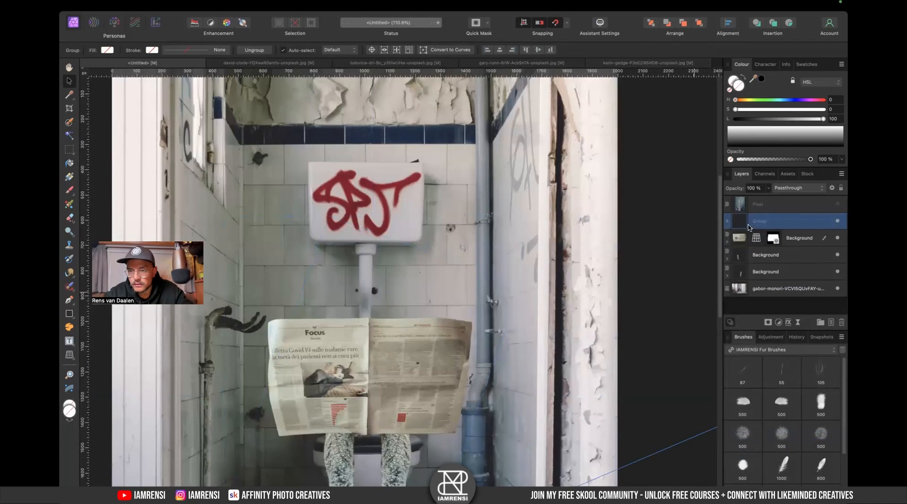
{"action": "double_click", "coordinate": [741, 219]}
{"action": "left_click_drag", "start_coordinate": [337, 126], "coordinate": [339, 79]}
{"action": "left_click_drag", "start_coordinate": [394, 237], "coordinate": [463, 355]}
{"action": "left_click_drag", "start_coordinate": [531, 331], "coordinate": [433, 241]}
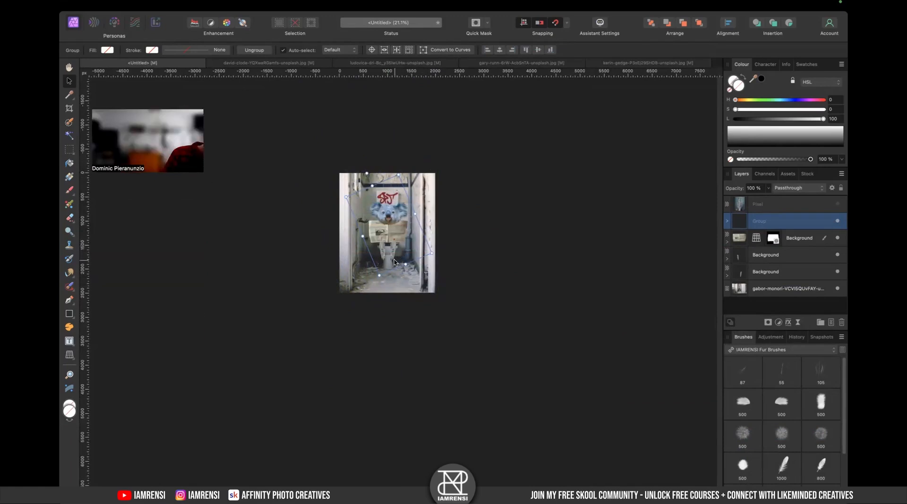
{"action": "scroll", "coordinate": [385, 221], "scroll_direction": "up", "scroll_amount": 5}
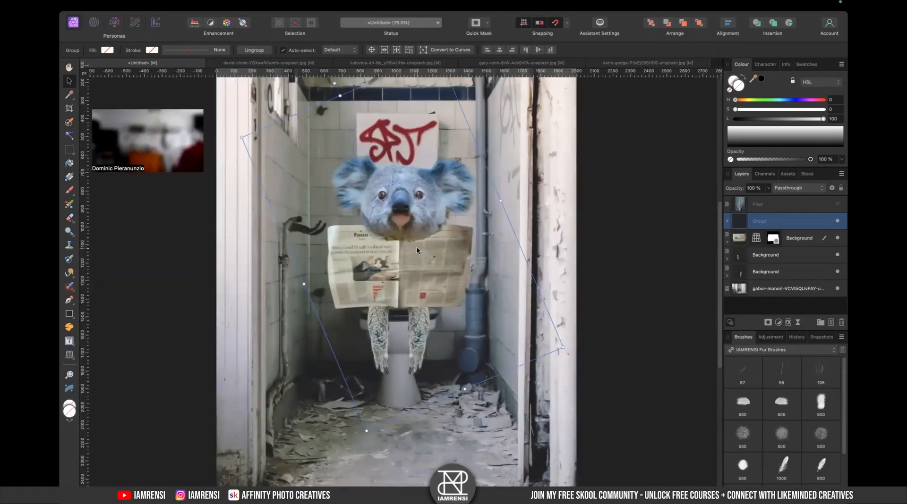
{"action": "left_click_drag", "start_coordinate": [562, 349], "coordinate": [531, 327]}
- Move the head group beneath the newspaper layer and nudge the head so it peeks over the paper
{"action": "left_click_drag", "start_coordinate": [742, 225], "coordinate": [742, 246]}
{"action": "scroll", "coordinate": [399, 288], "scroll_direction": "up", "scroll_amount": 3}
{"action": "scroll", "coordinate": [399, 288], "scroll_direction": "left", "scroll_amount": 2}
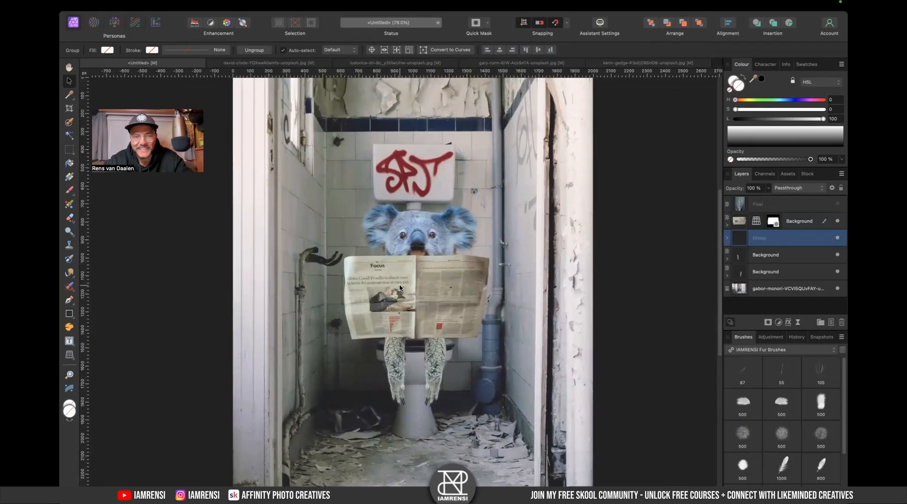
{"action": "mouse_move", "coordinate": [426, 241]}
{"action": "left_mouse_down"}
{"action": "mouse_move", "coordinate": [426, 225]}
{"action": "mouse_move", "coordinate": [427, 237]}
{"action": "left_mouse_up"}
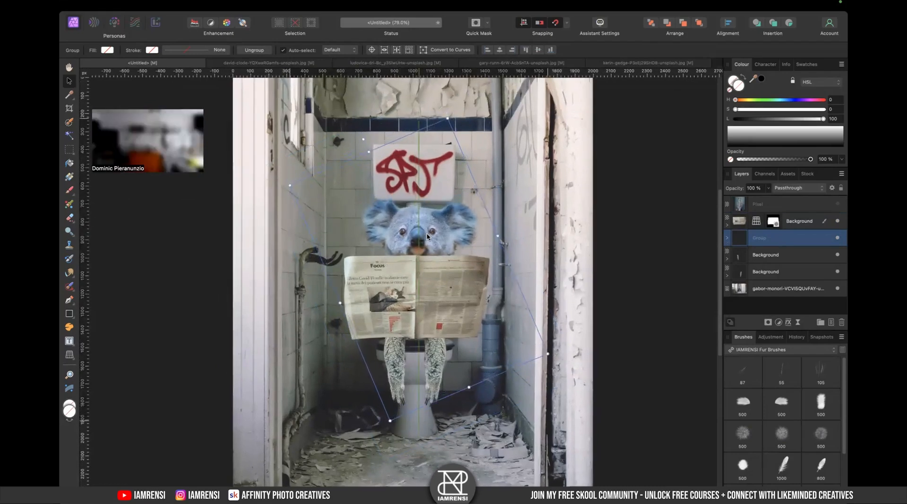
{"action": "left_click_drag", "start_coordinate": [364, 139], "coordinate": [358, 141]}
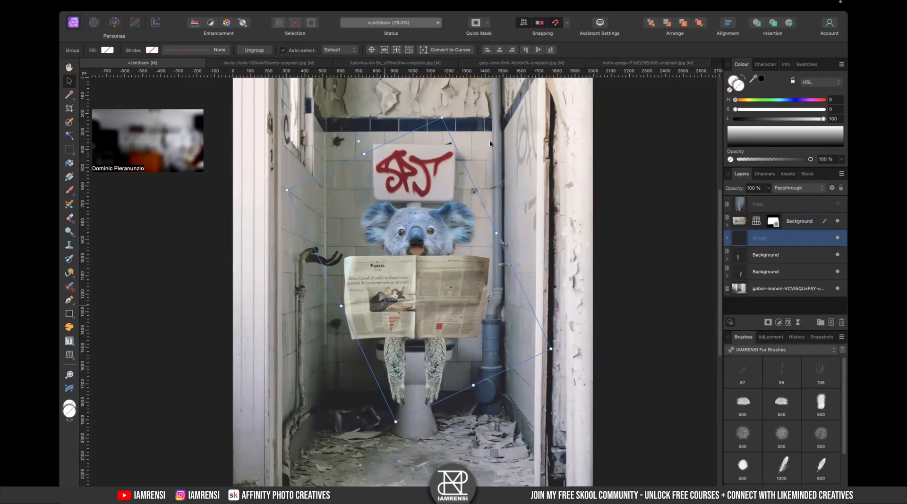
{"action": "left_click", "coordinate": [443, 131]}
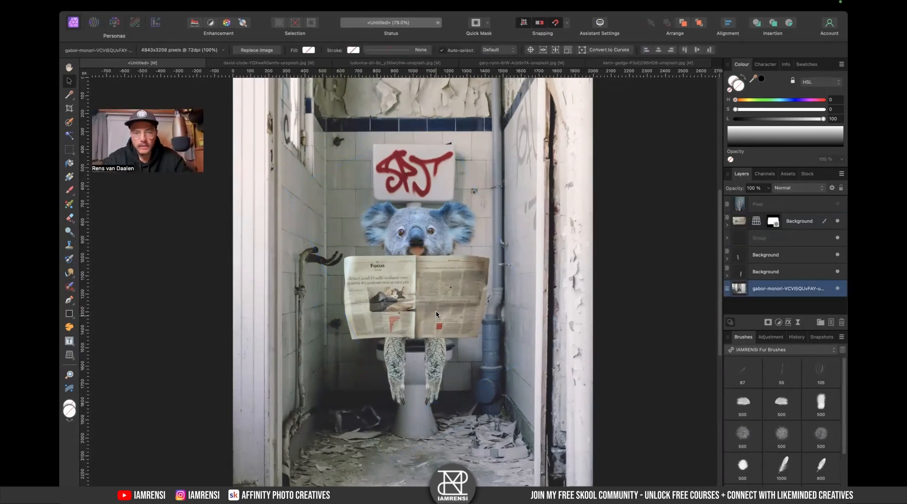
{"action": "left_click", "coordinate": [438, 230]}
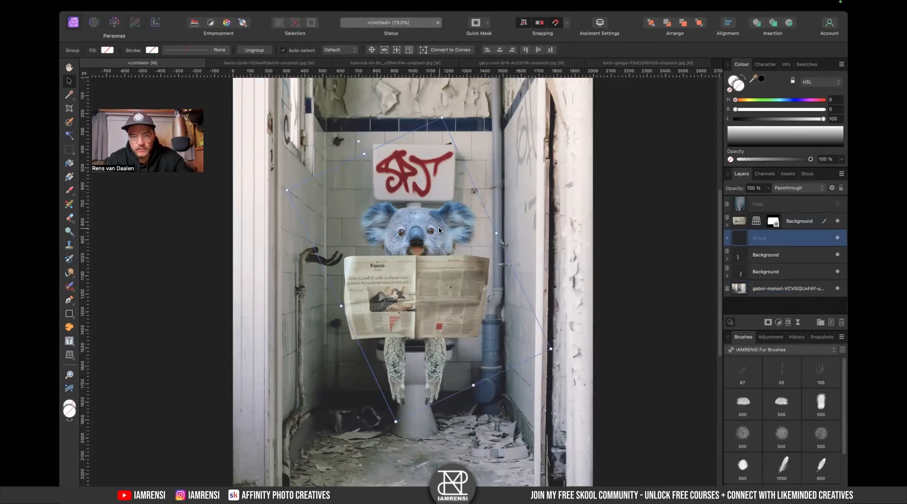
{"action": "left_click_drag", "start_coordinate": [429, 230], "coordinate": [429, 228]}
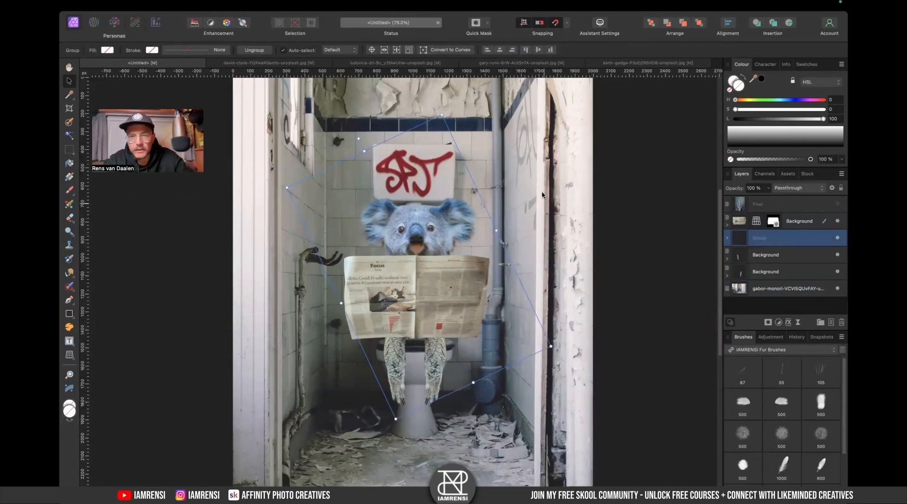
- Close the gary-rumn koala source document without saving
{"action": "left_click", "coordinate": [503, 63]}
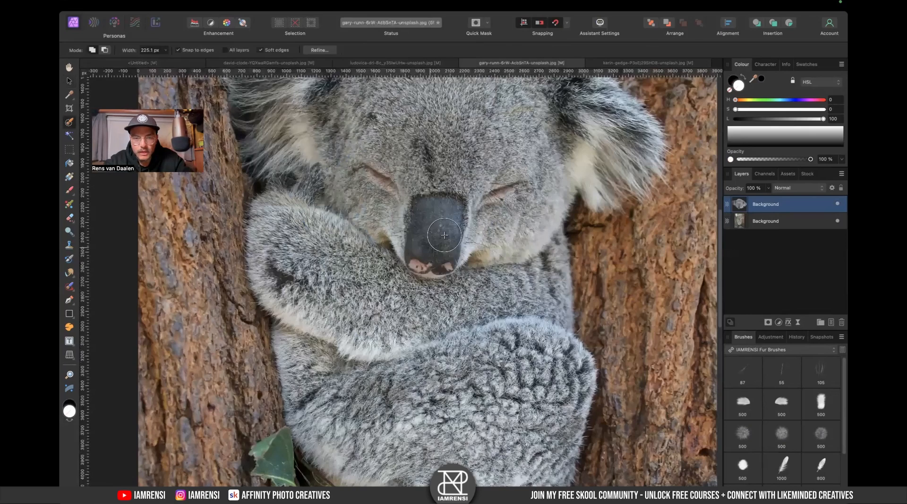
{"action": "scroll", "coordinate": [444, 235], "scroll_direction": "down", "scroll_amount": 6}
{"action": "left_click", "coordinate": [462, 63]}
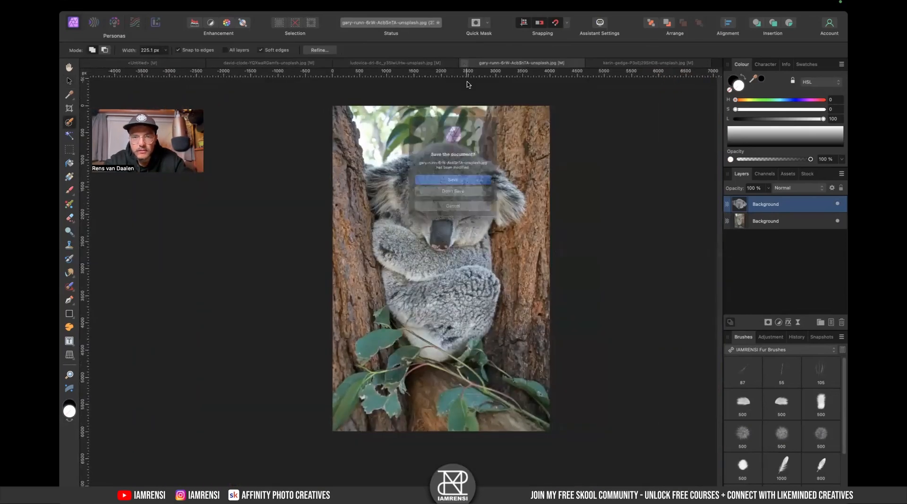
{"action": "left_click", "coordinate": [486, 199]}
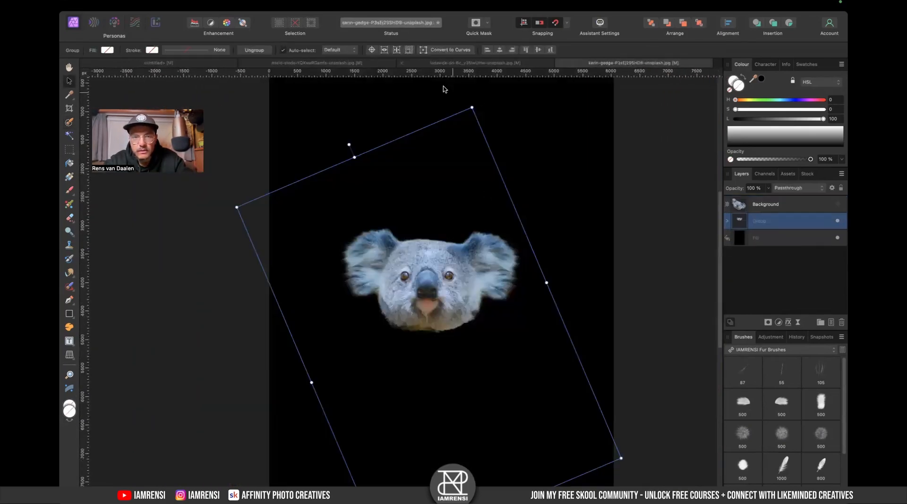
- Switch to the david-clode arm document and disable the layer's mask to show the full koala photo
{"action": "left_click", "coordinate": [434, 65]}
{"action": "left_click", "coordinate": [370, 61]}
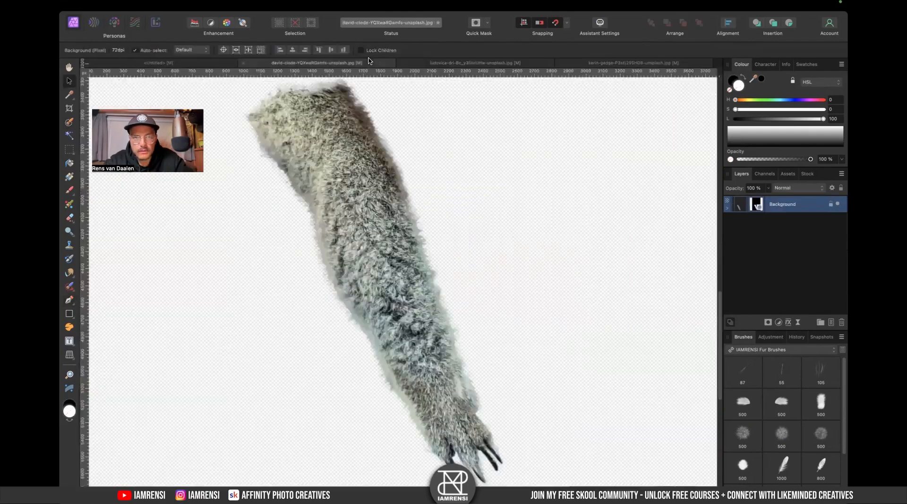
{"action": "left_click", "coordinate": [756, 208]}
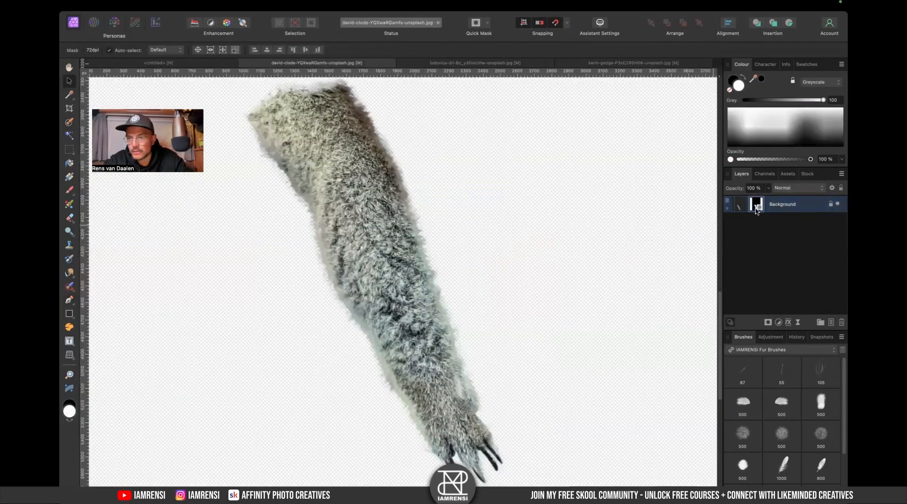
{"action": "left_click", "coordinate": [728, 208]}
{"action": "left_click", "coordinate": [837, 221]}
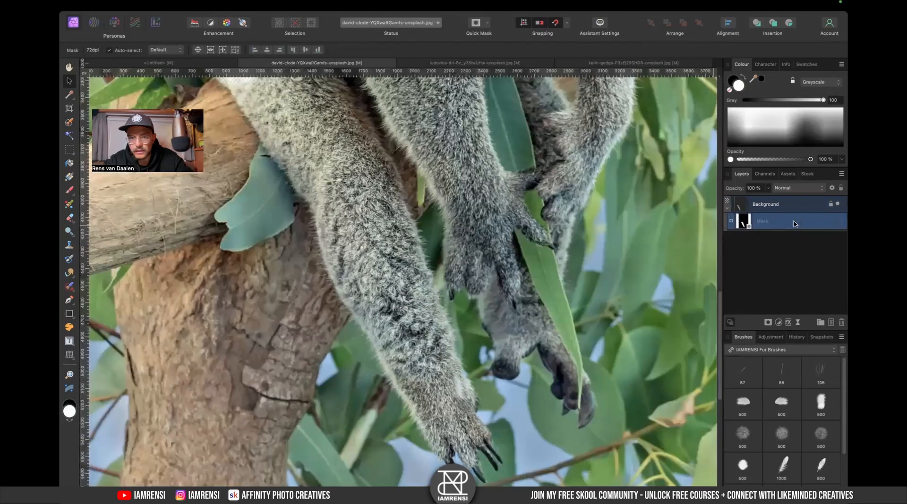
- Examine the koala's arms and paws in the unmasked photo
{"action": "scroll", "coordinate": [585, 261], "scroll_direction": "right", "scroll_amount": 1}
{"action": "scroll", "coordinate": [586, 261], "scroll_direction": "up", "scroll_amount": 1}
{"action": "scroll", "coordinate": [585, 260], "scroll_direction": "down", "scroll_amount": 3}
{"action": "scroll", "coordinate": [489, 282], "scroll_direction": "up", "scroll_amount": 6}
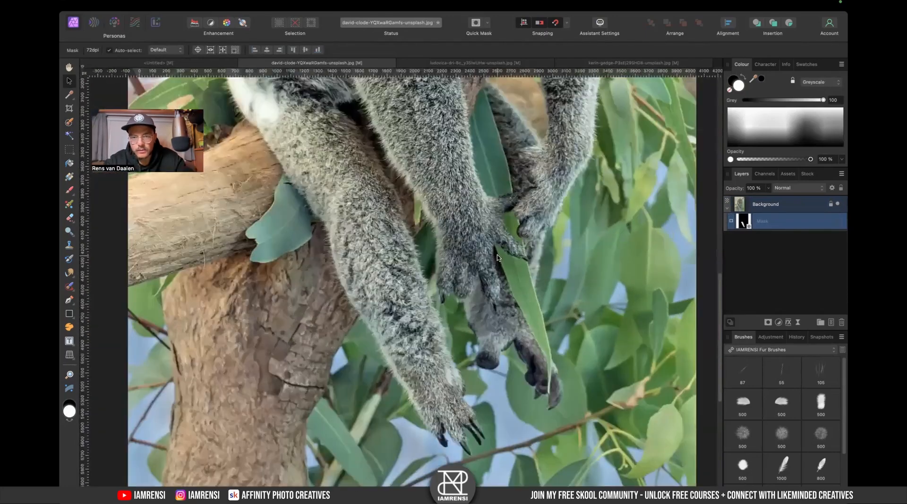
{"action": "scroll", "coordinate": [487, 282], "scroll_direction": "down", "scroll_amount": 5}
{"action": "scroll", "coordinate": [489, 263], "scroll_direction": "up", "scroll_amount": 2}
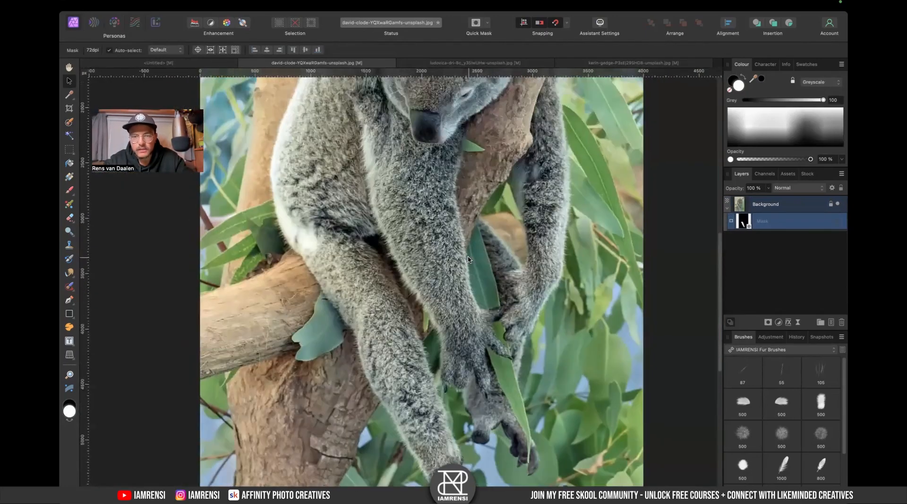
{"action": "scroll", "coordinate": [468, 259], "scroll_direction": "down", "scroll_amount": 1}
{"action": "scroll", "coordinate": [468, 259], "scroll_direction": "down", "scroll_amount": 1}
- Switch to the browser and search Unsplash for koala
{"action": "key", "text": "ctrl+Right"}
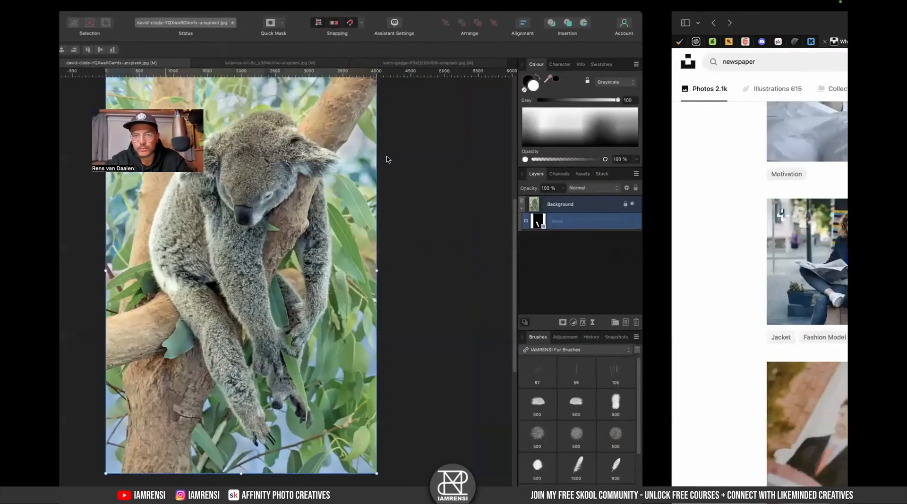
{"action": "left_click", "coordinate": [330, 60]}
{"action": "type", "text": "k"}
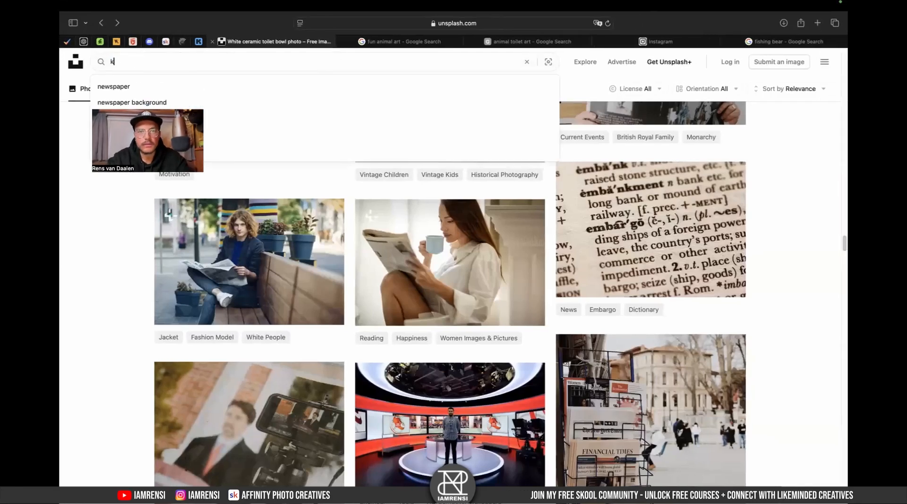
{"action": "type", "text": "oala"}
{"action": "key", "text": "Return"}
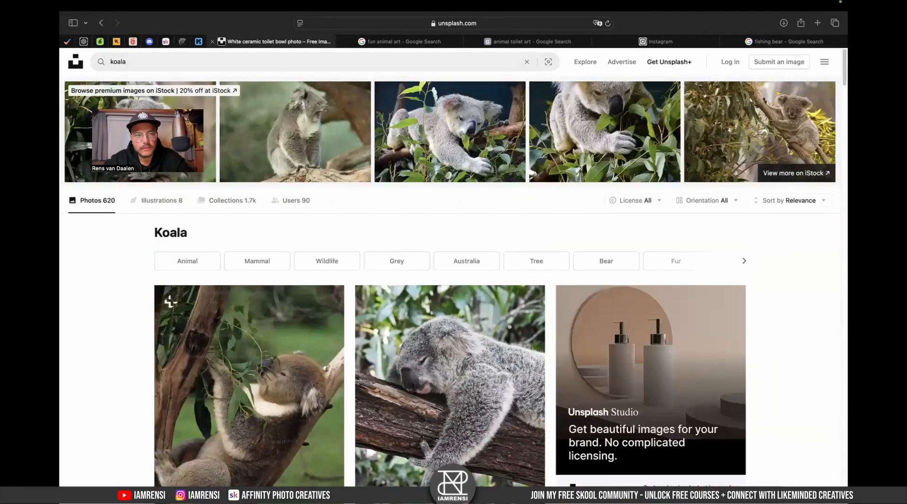
- Download the 'koala on tree' photo from the search results
{"action": "scroll", "coordinate": [236, 240], "scroll_direction": "down", "scroll_amount": 5}
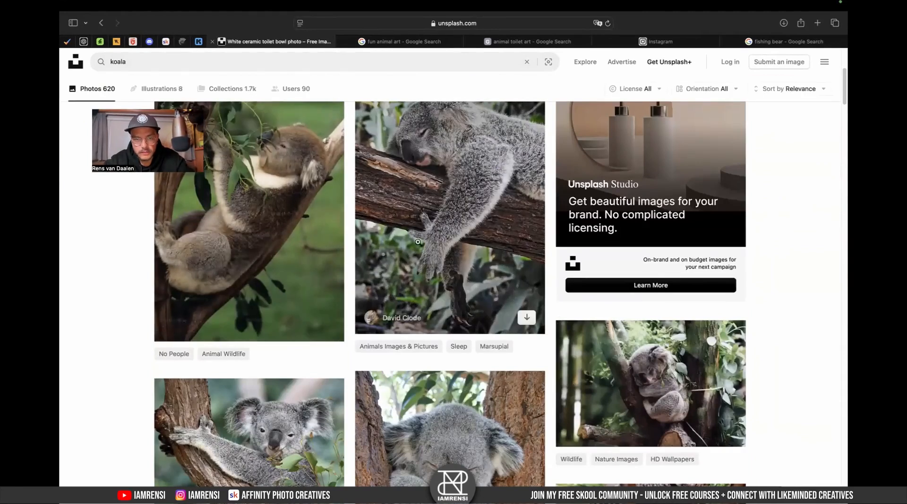
{"action": "scroll", "coordinate": [417, 242], "scroll_direction": "down", "scroll_amount": 2}
{"action": "scroll", "coordinate": [200, 411], "scroll_direction": "down", "scroll_amount": 2}
{"action": "scroll", "coordinate": [201, 412], "scroll_direction": "down", "scroll_amount": 2}
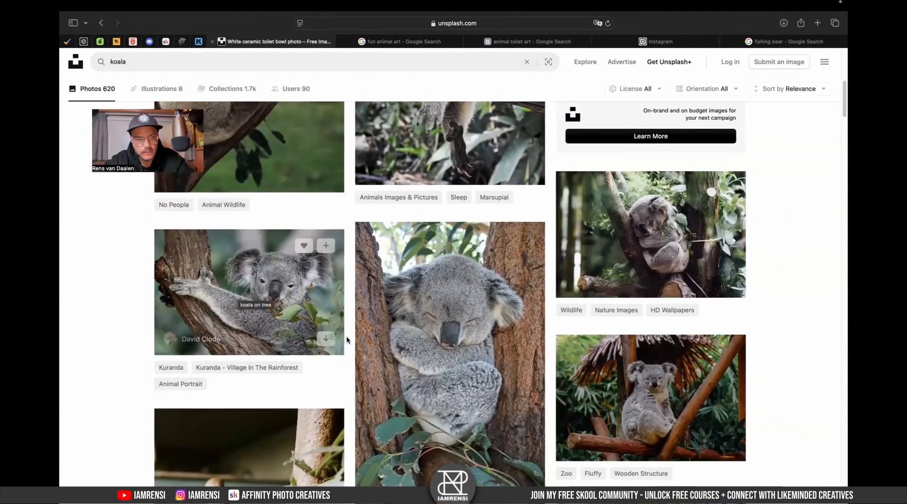
{"action": "left_click", "coordinate": [326, 338]}
- Browse further koala photos in the search results
{"action": "scroll", "coordinate": [322, 340], "scroll_direction": "down", "scroll_amount": 10}
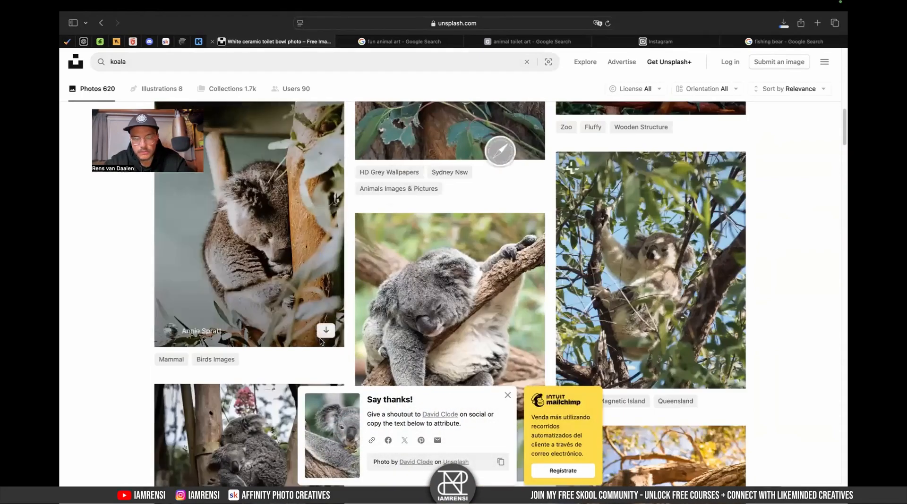
{"action": "scroll", "coordinate": [321, 340], "scroll_direction": "down", "scroll_amount": 9}
{"action": "scroll", "coordinate": [320, 338], "scroll_direction": "down", "scroll_amount": 12}
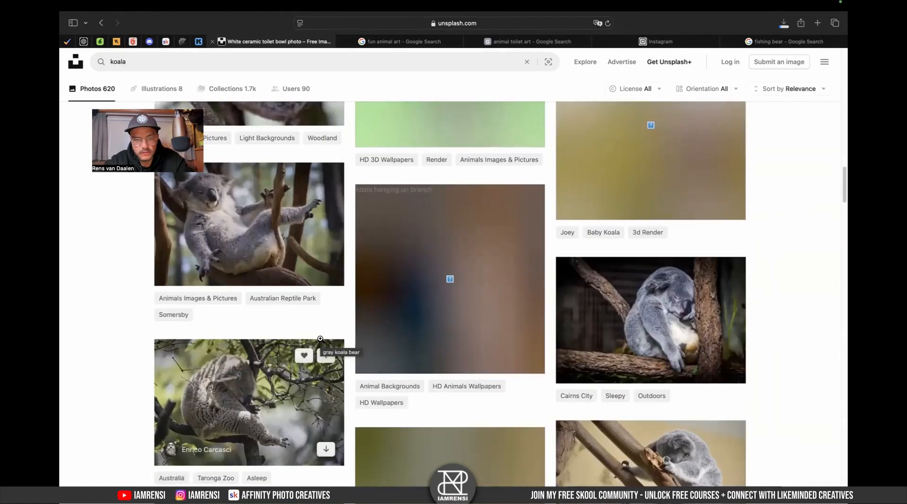
{"action": "scroll", "coordinate": [245, 263], "scroll_direction": "down", "scroll_amount": 4}
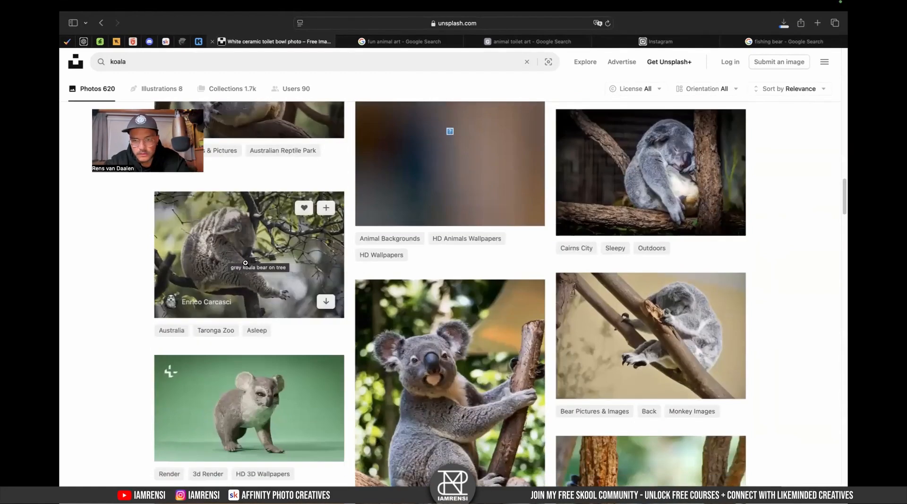
{"action": "scroll", "coordinate": [439, 331], "scroll_direction": "down", "scroll_amount": 2}
{"action": "scroll", "coordinate": [527, 311], "scroll_direction": "up", "scroll_amount": 5}
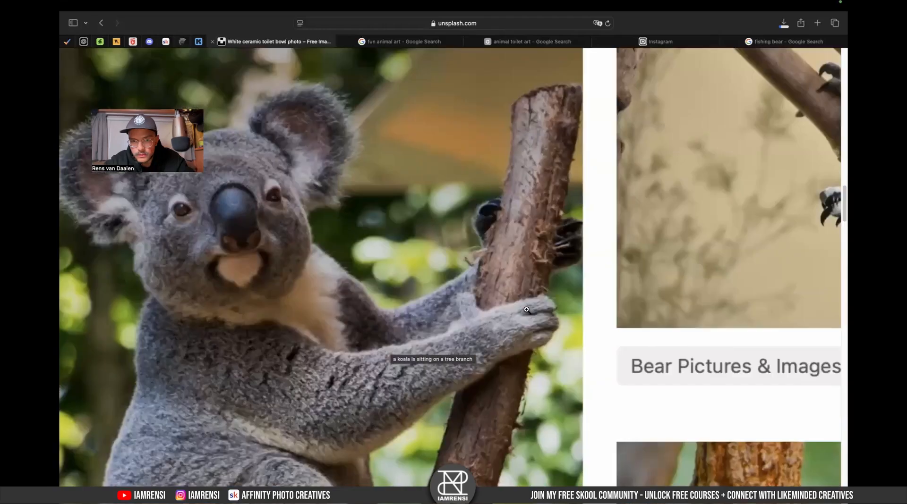
{"action": "scroll", "coordinate": [526, 310], "scroll_direction": "down", "scroll_amount": 5}
{"action": "scroll", "coordinate": [525, 349], "scroll_direction": "down", "scroll_amount": 5}
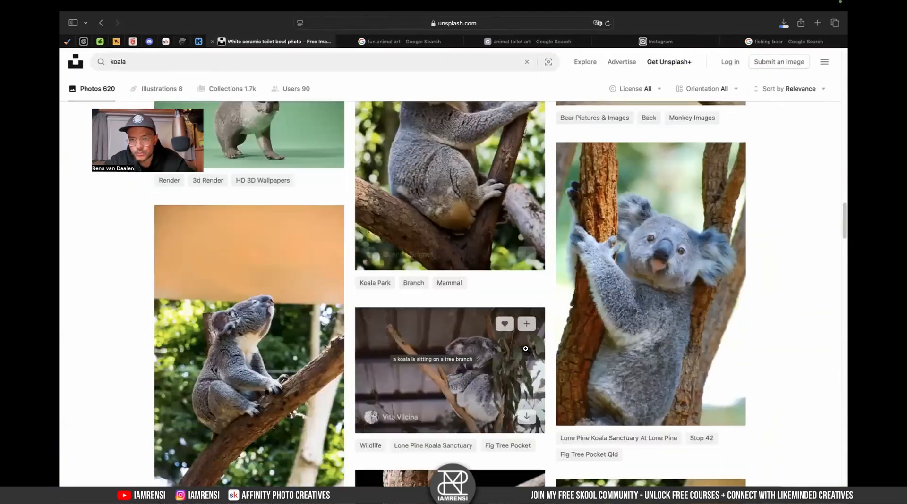
{"action": "scroll", "coordinate": [525, 349], "scroll_direction": "up", "scroll_amount": 2}
- Open the photo of a koala sitting on a tree branch and zoom in on it
{"action": "key", "text": "ctrl+Left"}
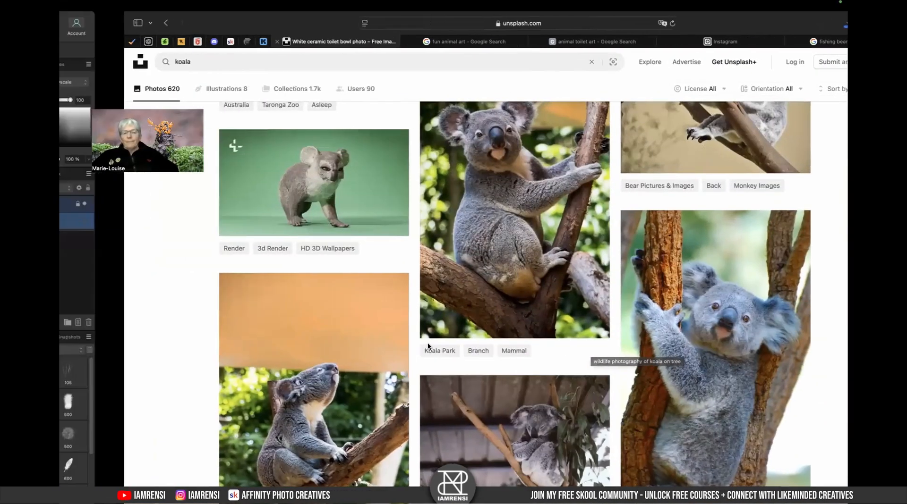
{"action": "key", "text": "ctrl+Right"}
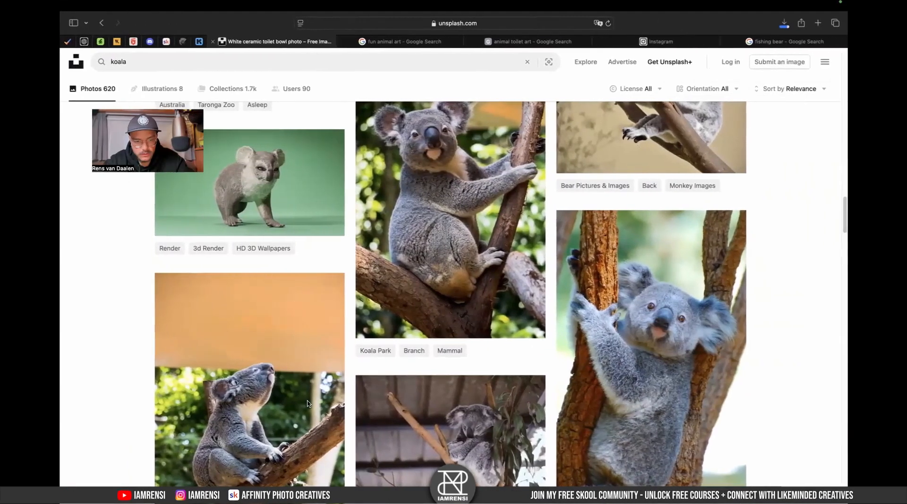
{"action": "scroll", "coordinate": [284, 395], "scroll_direction": "down", "scroll_amount": 3}
{"action": "left_click", "coordinate": [284, 395]}
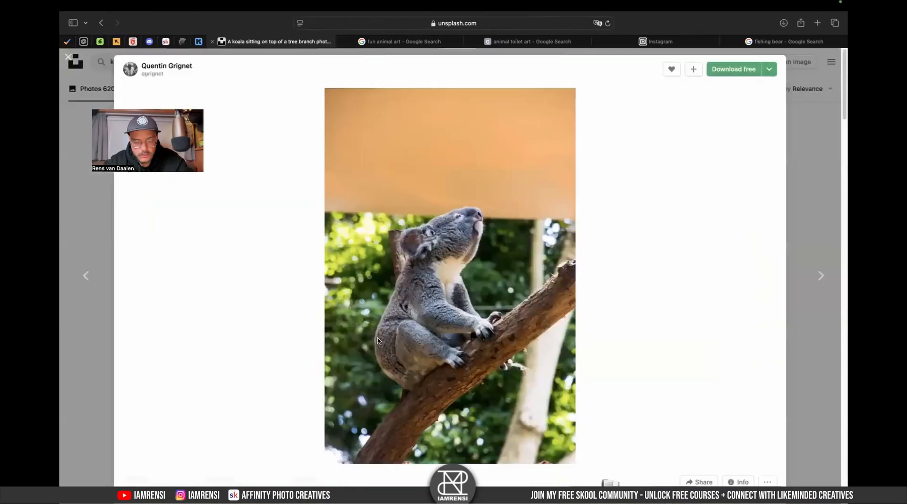
{"action": "left_click", "coordinate": [467, 329]}
{"action": "left_click", "coordinate": [476, 338]}
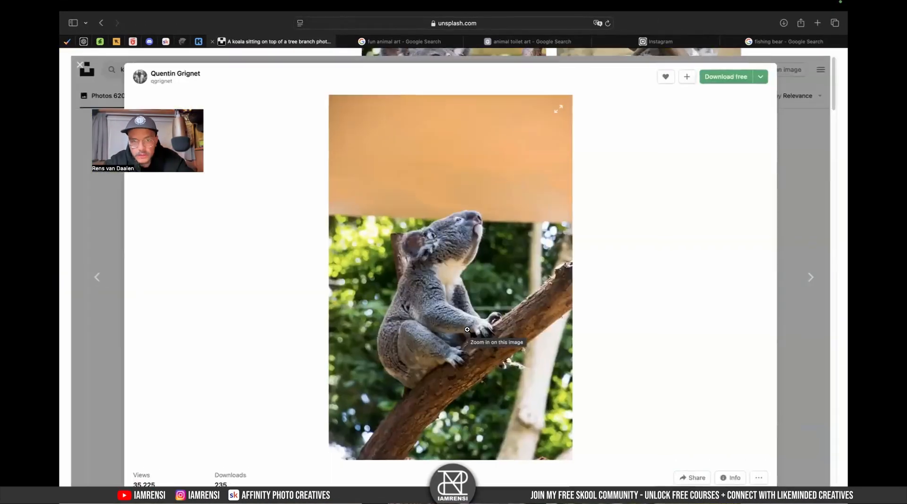
{"action": "left_click", "coordinate": [817, 234]}
- Preview the downloaded koala photo david-clode-CIMk0FSOrAE-unsplash.jpg
{"action": "key", "text": "ctrl+Left"}
{"action": "key", "text": "ctrl+Left"}
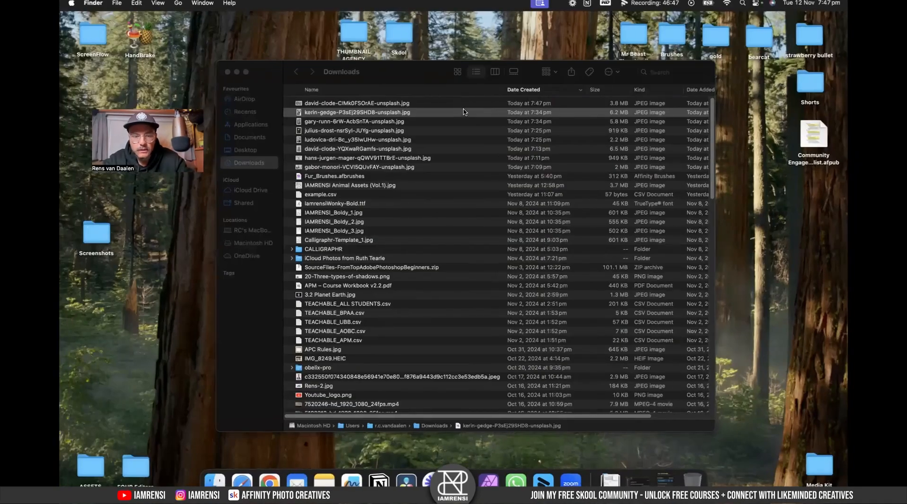
{"action": "left_click", "coordinate": [461, 104]}
{"action": "key", "text": "space"}
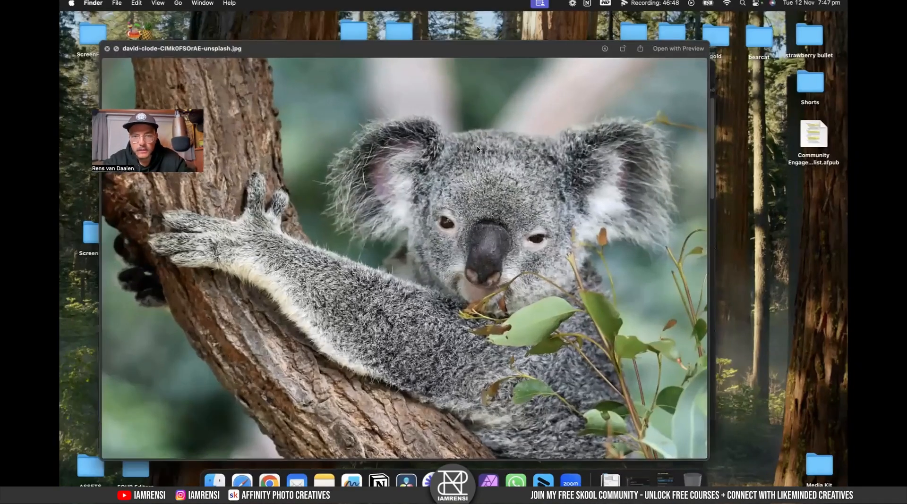
{"action": "key", "text": "space"}
- Open the downloaded koala photo david-clode-CIMk0FSOrAE-unsplash.jpg in Affinity Photo
{"action": "key", "text": "ctrl+Right"}
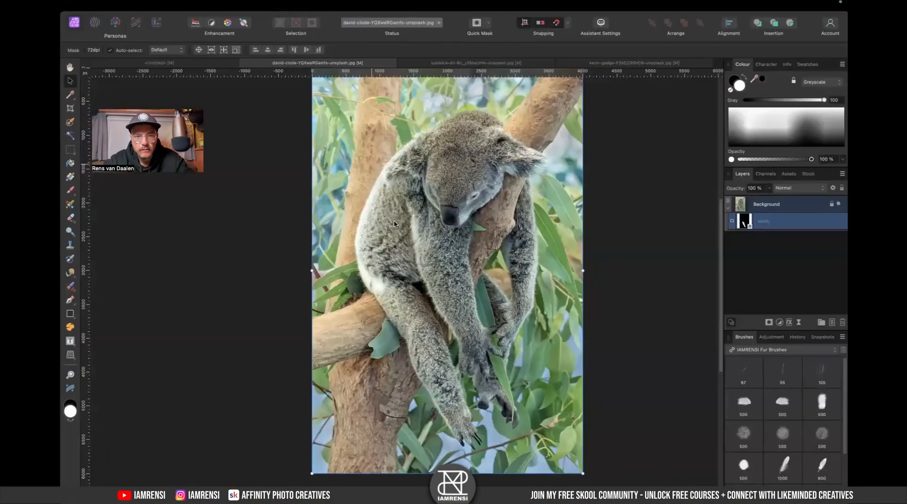
{"action": "key", "text": "ctrl+Left"}
{"action": "right_click", "coordinate": [364, 106]}
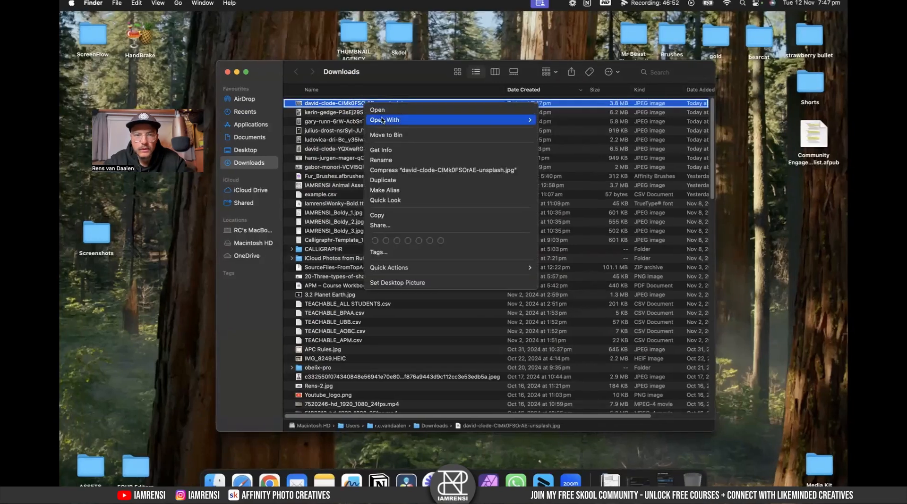
{"action": "mouse_move", "coordinate": [397, 120]}
{"action": "left_click", "coordinate": [585, 156]}
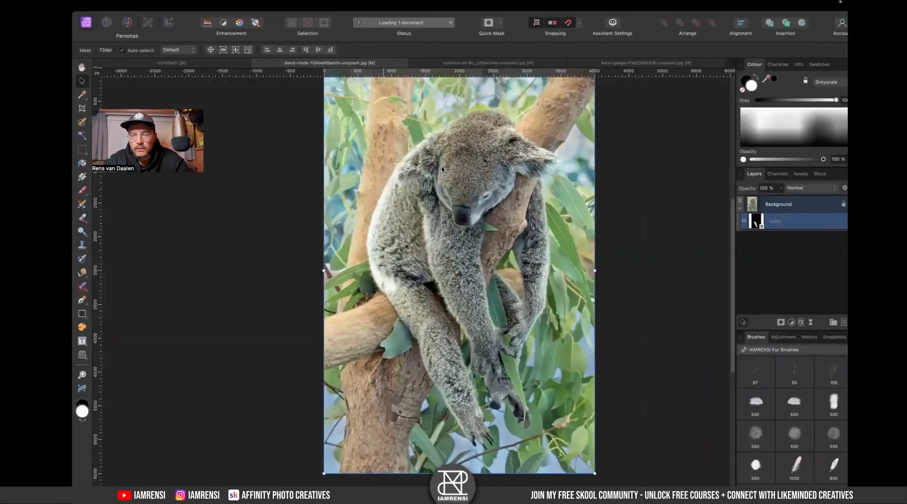
- Paint a selection over the koala's paw with the Selection Brush
{"action": "scroll", "coordinate": [235, 288], "scroll_direction": "up", "scroll_amount": 6}
{"action": "scroll", "coordinate": [229, 284], "scroll_direction": "left", "scroll_amount": 5}
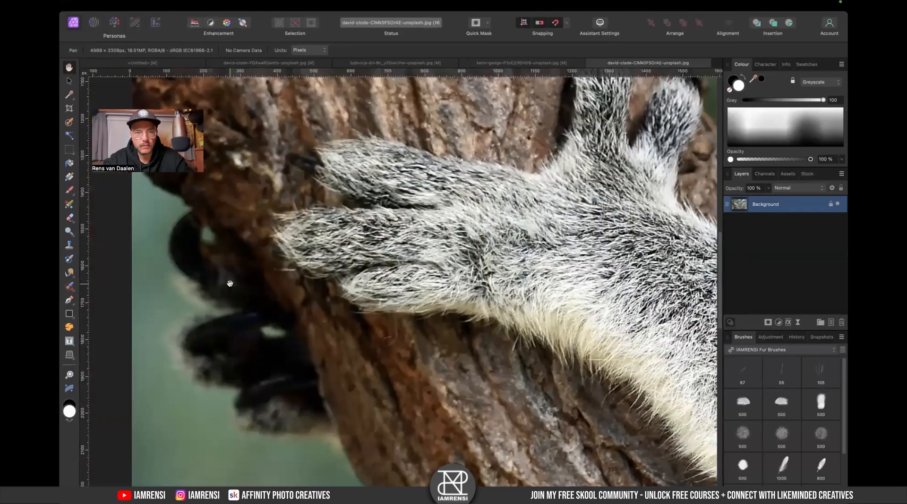
{"action": "scroll", "coordinate": [229, 284], "scroll_direction": "right", "scroll_amount": 2}
{"action": "key", "text": "w"}
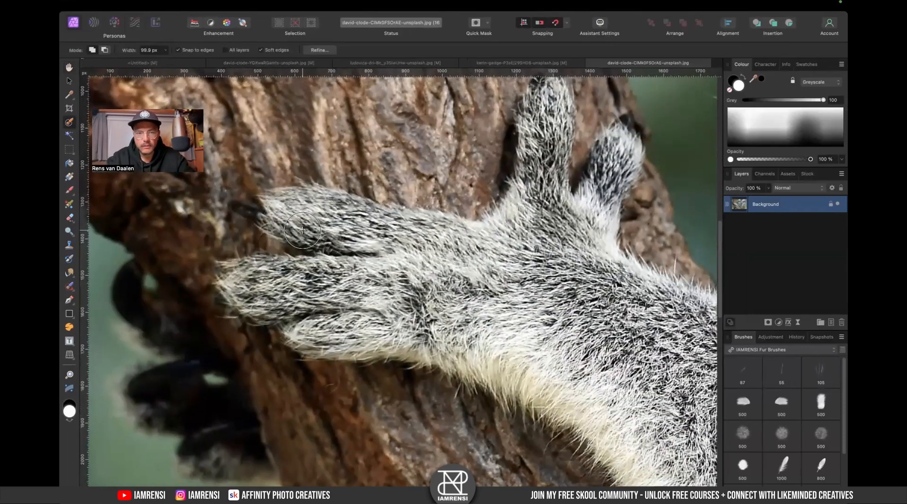
{"action": "scroll", "coordinate": [302, 231], "scroll_direction": "right", "scroll_amount": 2}
{"action": "scroll", "coordinate": [302, 230], "scroll_direction": "down", "scroll_amount": 1}
{"action": "mouse_move", "coordinate": [270, 198]}
{"action": "left_mouse_down"}
{"action": "mouse_move", "coordinate": [393, 226]}
{"action": "mouse_move", "coordinate": [397, 260]}
{"action": "mouse_move", "coordinate": [258, 265]}
{"action": "mouse_move", "coordinate": [377, 259]}
{"action": "mouse_move", "coordinate": [339, 293]}
{"action": "mouse_move", "coordinate": [343, 311]}
{"action": "mouse_move", "coordinate": [488, 303]}
{"action": "mouse_move", "coordinate": [567, 257]}
{"action": "mouse_move", "coordinate": [575, 321]}
{"action": "mouse_move", "coordinate": [509, 328]}
{"action": "mouse_move", "coordinate": [509, 344]}
{"action": "mouse_move", "coordinate": [489, 171]}
{"action": "mouse_move", "coordinate": [492, 224]}
{"action": "mouse_move", "coordinate": [525, 246]}
{"action": "mouse_move", "coordinate": [559, 205]}
{"action": "mouse_move", "coordinate": [550, 249]}
{"action": "left_mouse_up"}
{"action": "scroll", "coordinate": [502, 296], "scroll_direction": "up", "scroll_amount": 3}
{"action": "scroll", "coordinate": [503, 296], "scroll_direction": "right", "scroll_amount": 1}
{"action": "left_click_drag", "start_coordinate": [532, 165], "coordinate": [529, 231]}
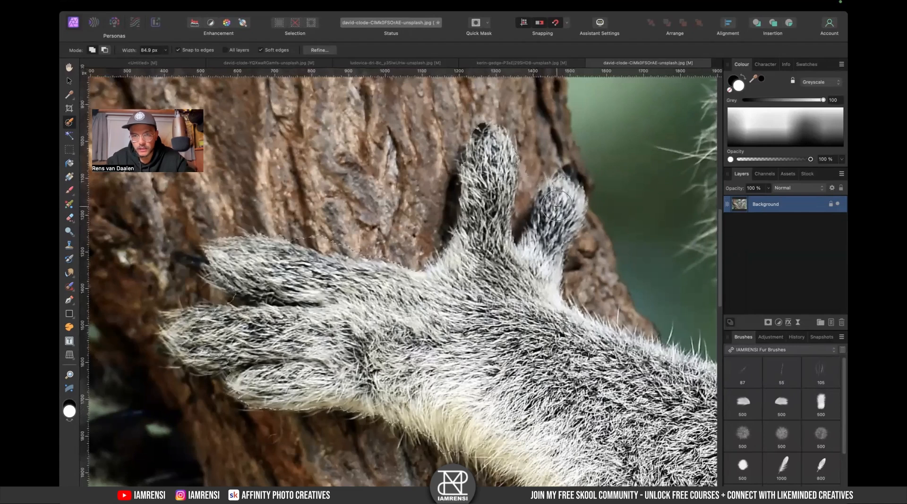
{"action": "scroll", "coordinate": [468, 308], "scroll_direction": "down", "scroll_amount": 3}
{"action": "scroll", "coordinate": [469, 307], "scroll_direction": "right", "scroll_amount": 2}
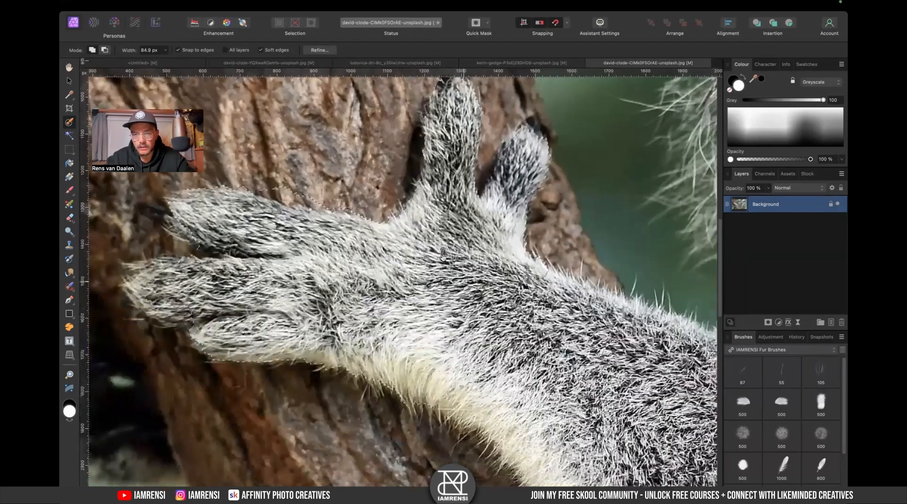
- Check the paw selection in Quick Mask and extend it near the wrist
{"action": "key", "text": "q"}
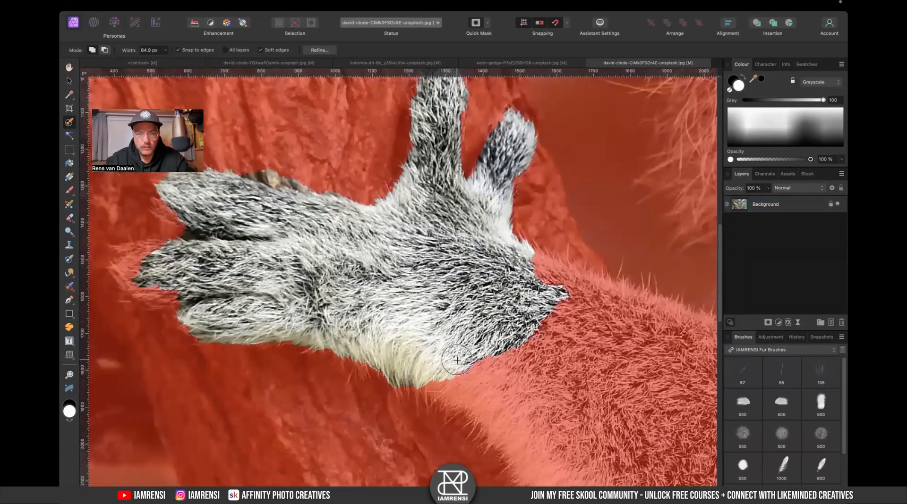
{"action": "scroll", "coordinate": [429, 313], "scroll_direction": "up", "scroll_amount": 2}
{"action": "scroll", "coordinate": [429, 314], "scroll_direction": "left", "scroll_amount": 2}
{"action": "scroll", "coordinate": [429, 314], "scroll_direction": "up", "scroll_amount": 2}
{"action": "scroll", "coordinate": [429, 313], "scroll_direction": "left", "scroll_amount": 2}
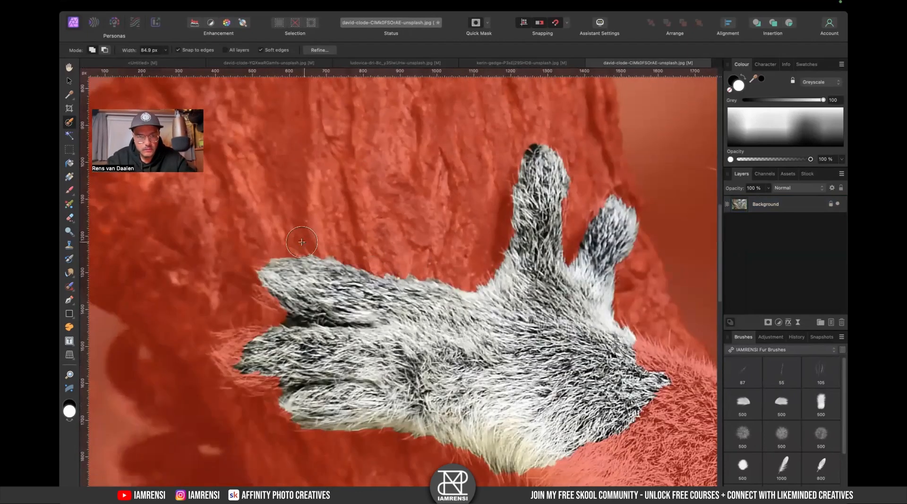
{"action": "scroll", "coordinate": [302, 242], "scroll_direction": "down", "scroll_amount": 2}
{"action": "scroll", "coordinate": [301, 241], "scroll_direction": "left", "scroll_amount": 3}
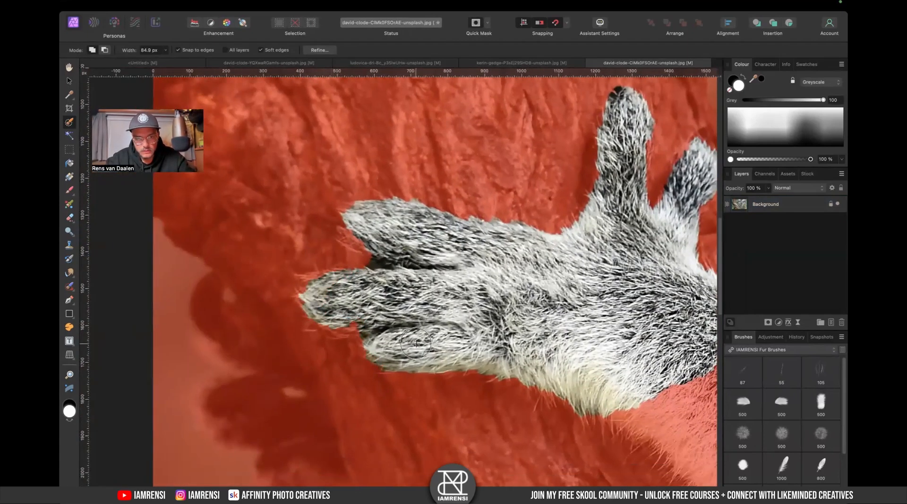
{"action": "key", "text": "super+0"}
{"action": "key", "text": "super+equal"}
{"action": "key", "text": "super+equal"}
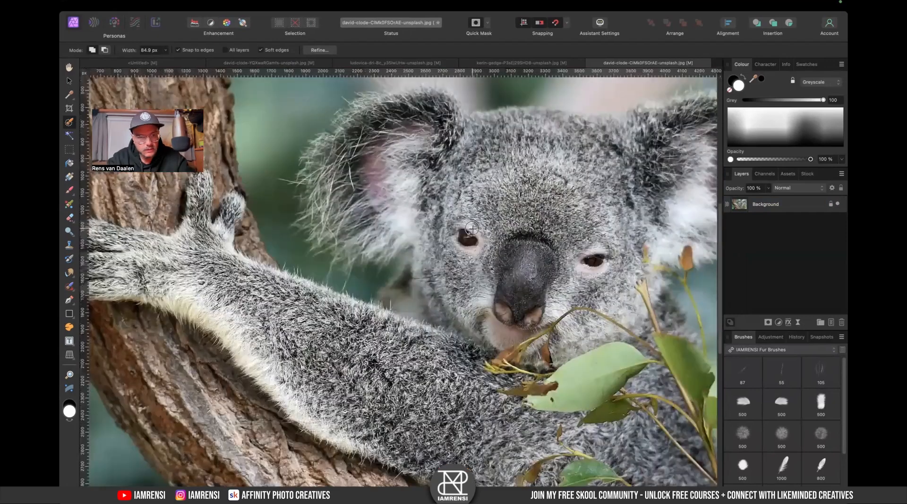
{"action": "scroll", "coordinate": [471, 228], "scroll_direction": "left", "scroll_amount": 6}
{"action": "scroll", "coordinate": [471, 228], "scroll_direction": "up", "scroll_amount": 2}
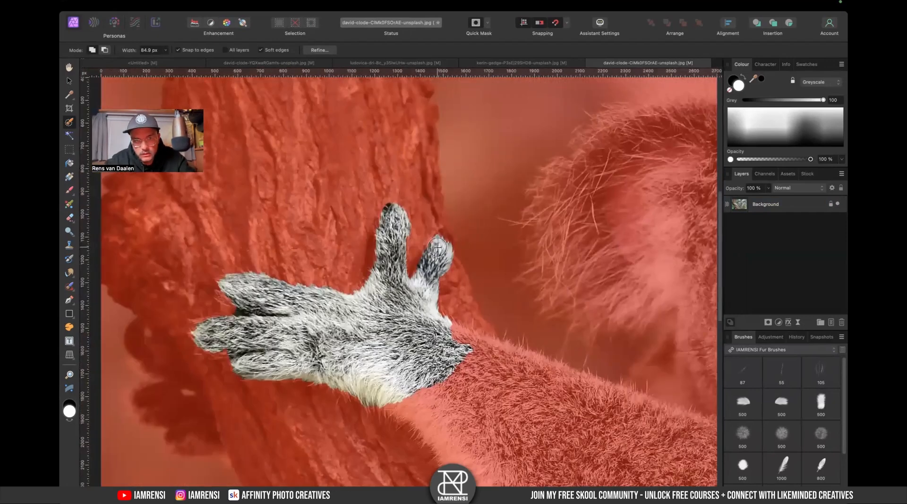
{"action": "scroll", "coordinate": [441, 322], "scroll_direction": "down", "scroll_amount": 1}
{"action": "scroll", "coordinate": [440, 322], "scroll_direction": "left", "scroll_amount": 1}
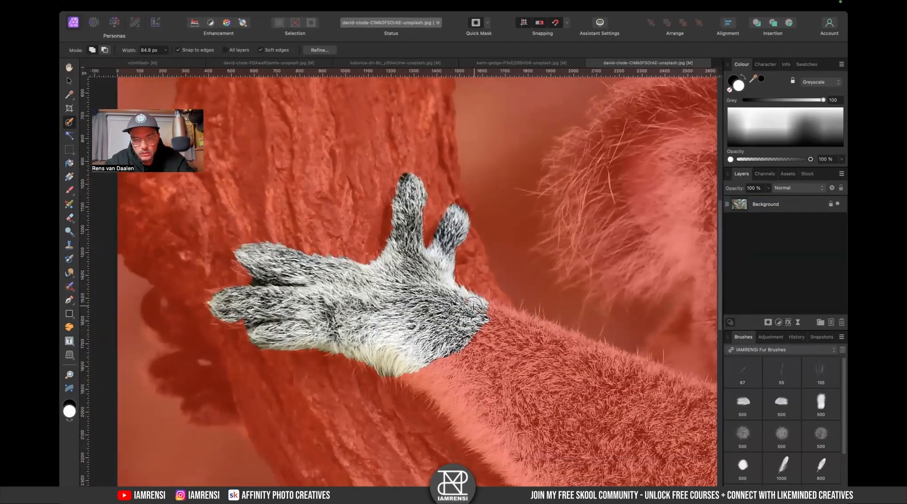
{"action": "left_click_drag", "start_coordinate": [413, 371], "coordinate": [427, 371]}
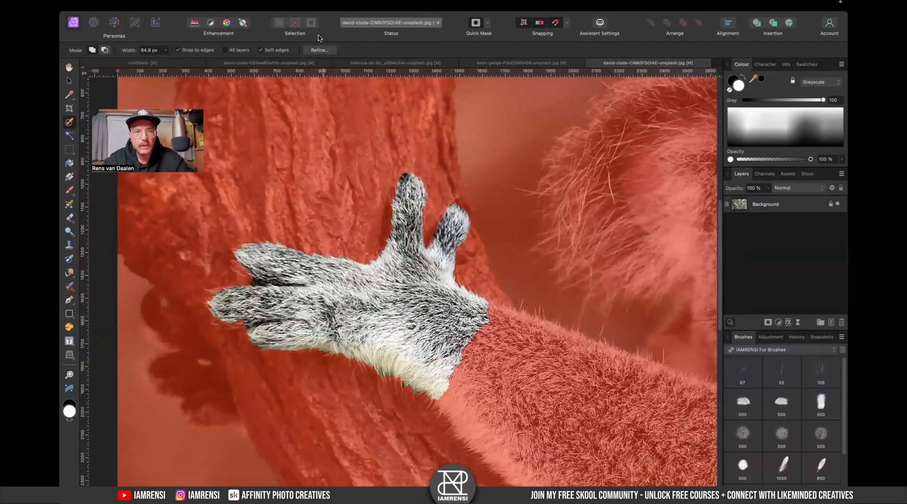
- Open Refine Selection and brush over the paw's fur edges to refine them
{"action": "left_click", "coordinate": [319, 50]}
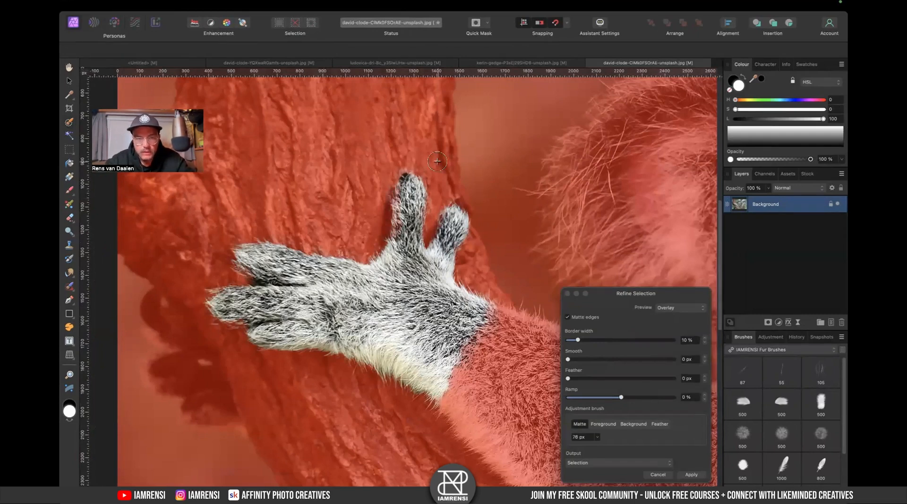
{"action": "mouse_move", "coordinate": [409, 175]}
{"action": "left_mouse_down"}
{"action": "mouse_move", "coordinate": [428, 212]}
{"action": "mouse_move", "coordinate": [465, 237]}
{"action": "left_mouse_up"}
{"action": "mouse_move", "coordinate": [472, 289]}
{"action": "left_mouse_down"}
{"action": "mouse_move", "coordinate": [451, 243]}
{"action": "mouse_move", "coordinate": [472, 261]}
{"action": "left_mouse_up"}
{"action": "left_click_drag", "start_coordinate": [413, 381], "coordinate": [445, 333]}
{"action": "left_click_drag", "start_coordinate": [444, 310], "coordinate": [347, 258]}
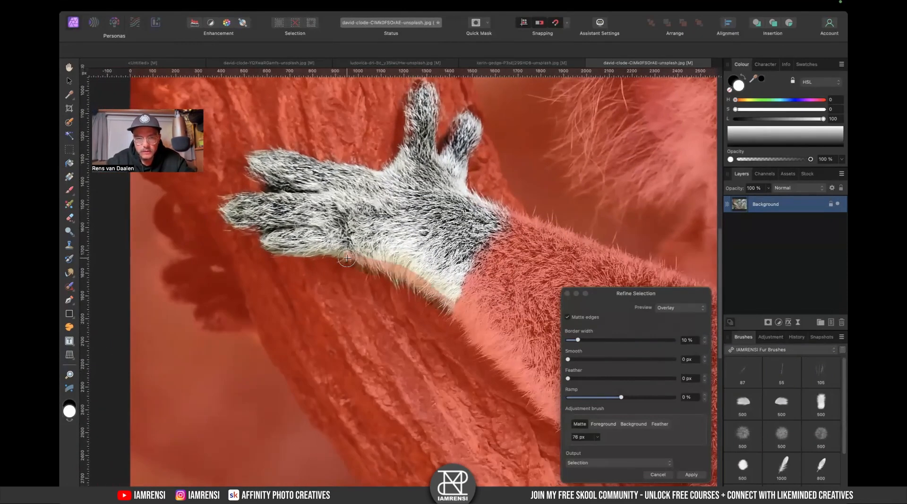
{"action": "left_click_drag", "start_coordinate": [417, 340], "coordinate": [480, 357]}
{"action": "mouse_move", "coordinate": [415, 269]}
{"action": "left_mouse_down"}
{"action": "mouse_move", "coordinate": [349, 272]}
{"action": "mouse_move", "coordinate": [322, 254]}
{"action": "mouse_move", "coordinate": [334, 246]}
{"action": "mouse_move", "coordinate": [318, 232]}
{"action": "mouse_move", "coordinate": [322, 244]}
{"action": "mouse_move", "coordinate": [286, 239]}
{"action": "mouse_move", "coordinate": [287, 221]}
{"action": "mouse_move", "coordinate": [351, 221]}
{"action": "left_mouse_up"}
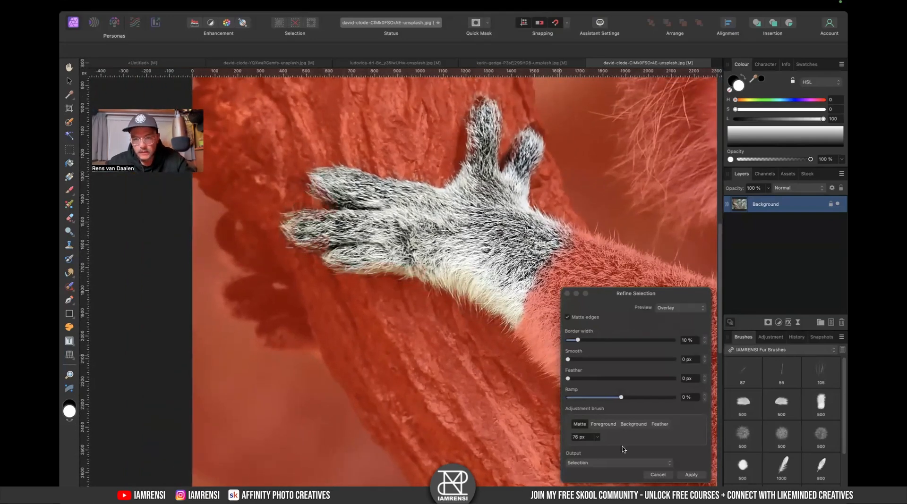
- Preview the refinement in Black and white and apply it as a mask on the paw layer
{"action": "left_click", "coordinate": [679, 308]}
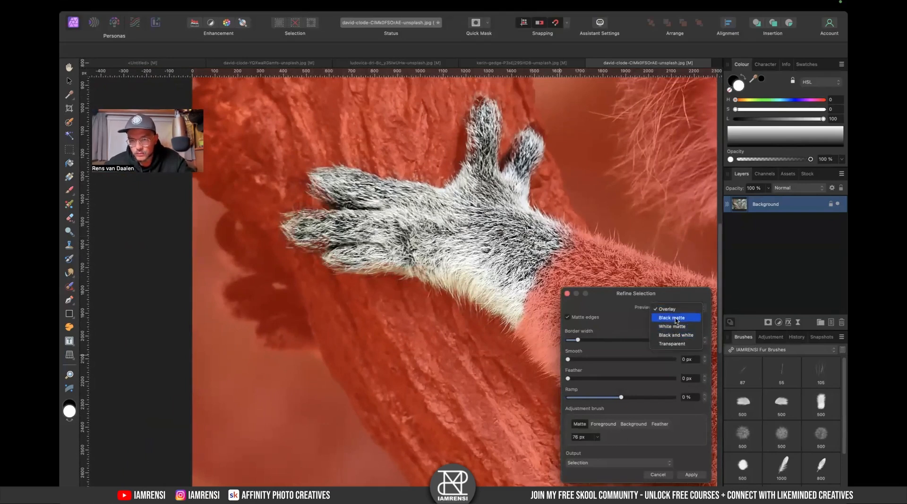
{"action": "left_click", "coordinate": [676, 336]}
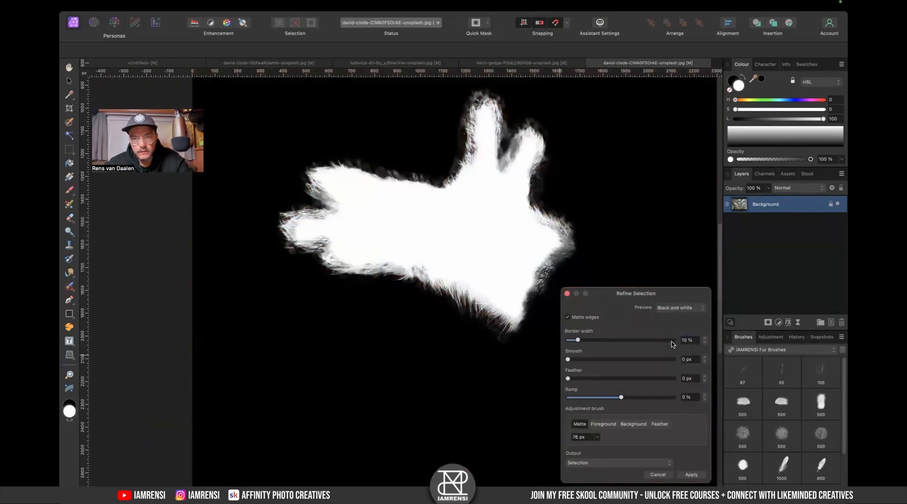
{"action": "left_click", "coordinate": [647, 463]}
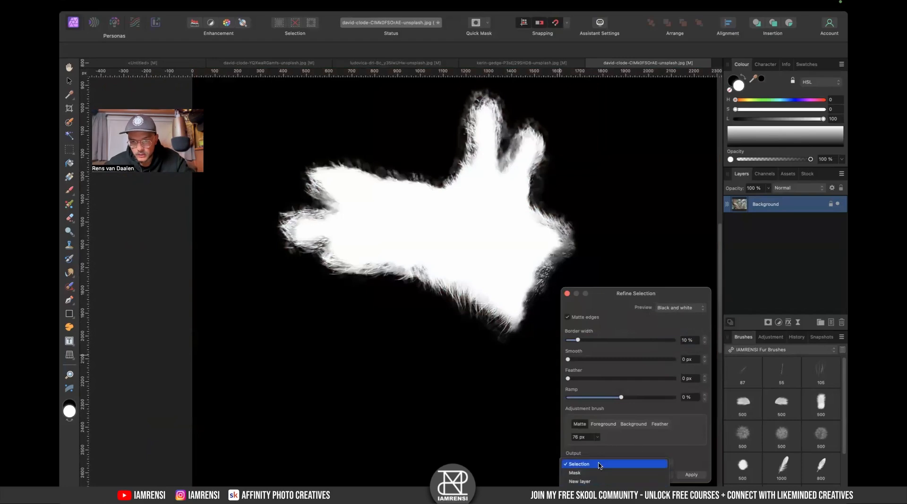
{"action": "left_click", "coordinate": [690, 475]}
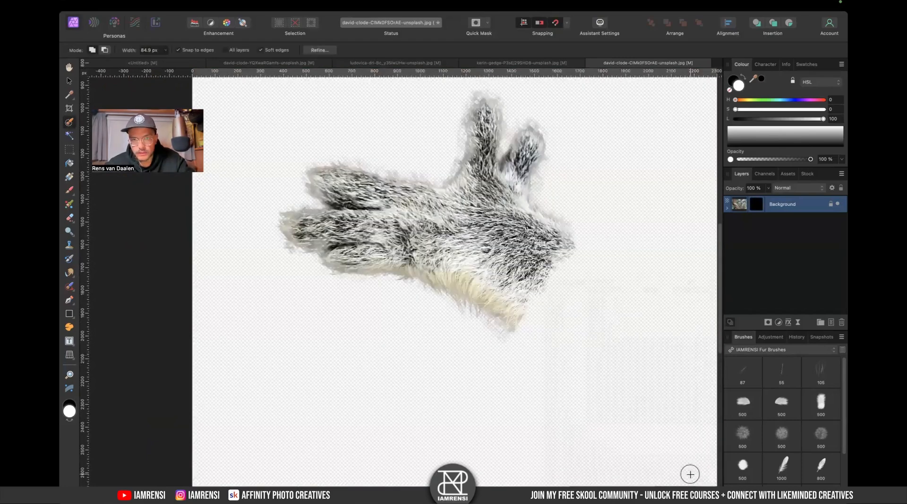
- Add a black fill layer and move it beneath the paw layer
{"action": "mouse_move", "coordinate": [250, 2]}
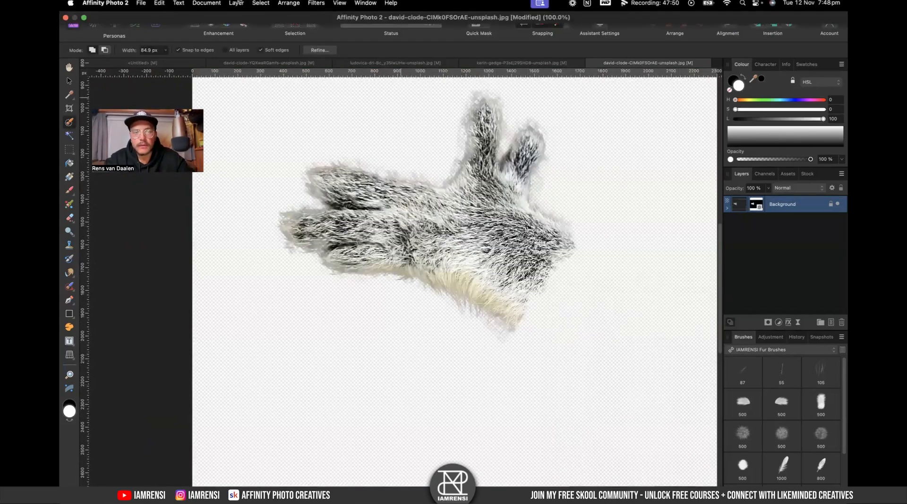
{"action": "left_click", "coordinate": [237, 3]}
{"action": "left_click", "coordinate": [260, 94]}
{"action": "left_click_drag", "start_coordinate": [772, 118], "coordinate": [699, 120]}
{"action": "left_click_drag", "start_coordinate": [740, 206], "coordinate": [740, 236]}
- Select the paw layer's mask and display the mask on its own
{"action": "scroll", "coordinate": [416, 214], "scroll_direction": "up", "scroll_amount": 5}
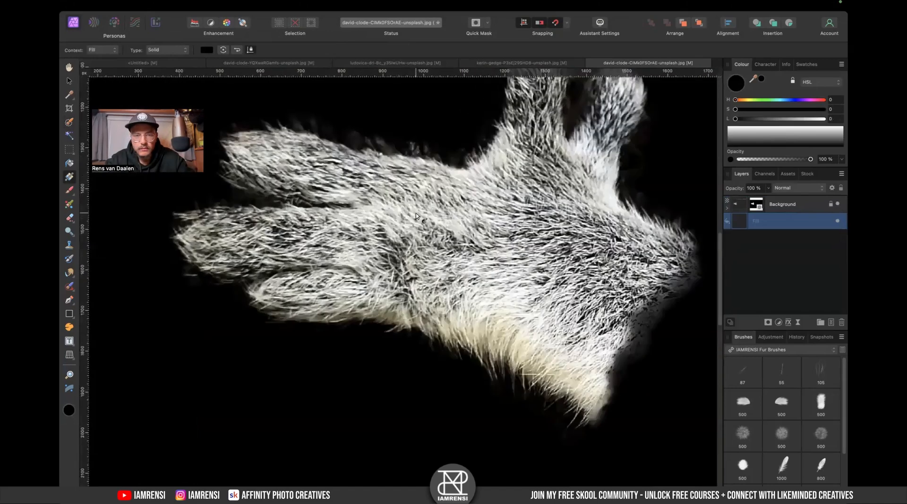
{"action": "scroll", "coordinate": [416, 214], "scroll_direction": "up", "scroll_amount": 4}
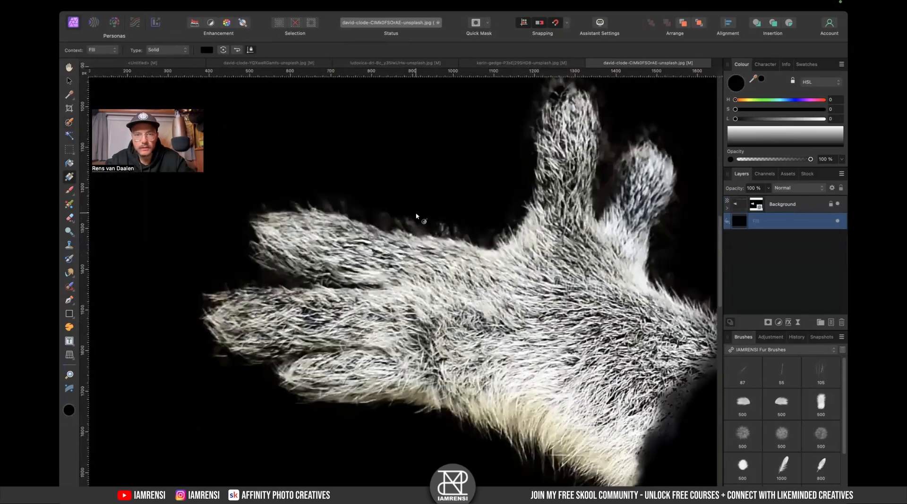
{"action": "left_click", "coordinate": [764, 212]}
{"action": "right_click", "coordinate": [751, 207]}
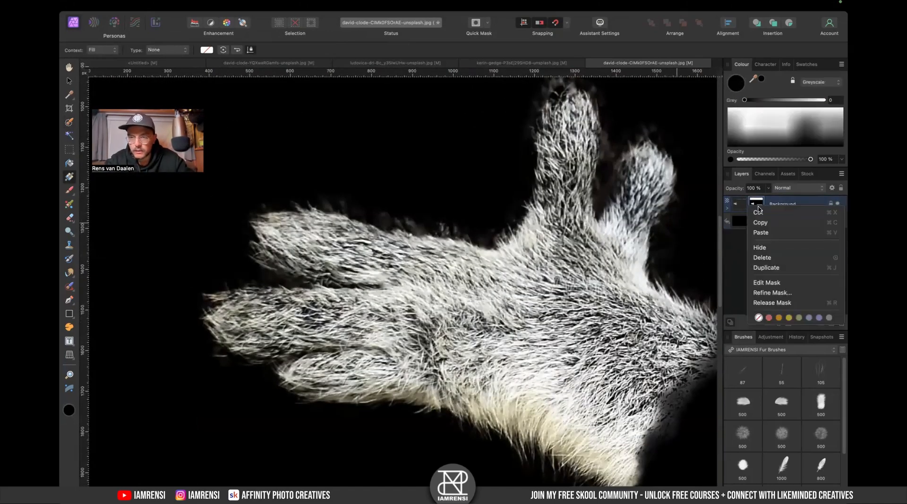
{"action": "left_click", "coordinate": [741, 245]}
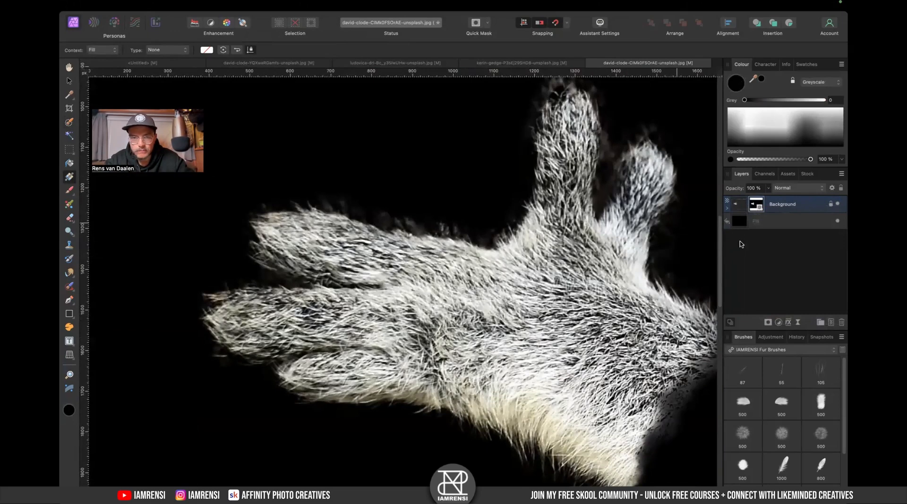
{"action": "left_click", "coordinate": [755, 207], "text": "alt"}
- Paint along the mask's fur edge with a soft Basic brush in Overlay blend mode at a smaller size
{"action": "left_click", "coordinate": [760, 350]}
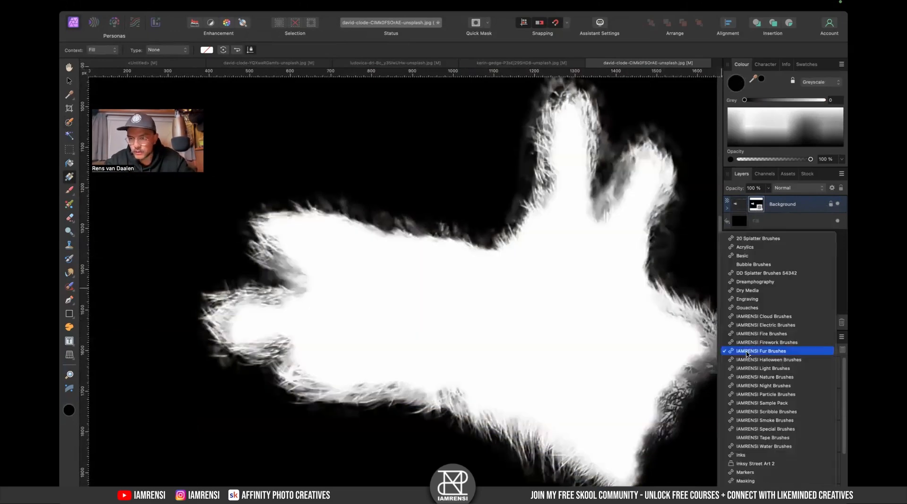
{"action": "left_click", "coordinate": [763, 255]}
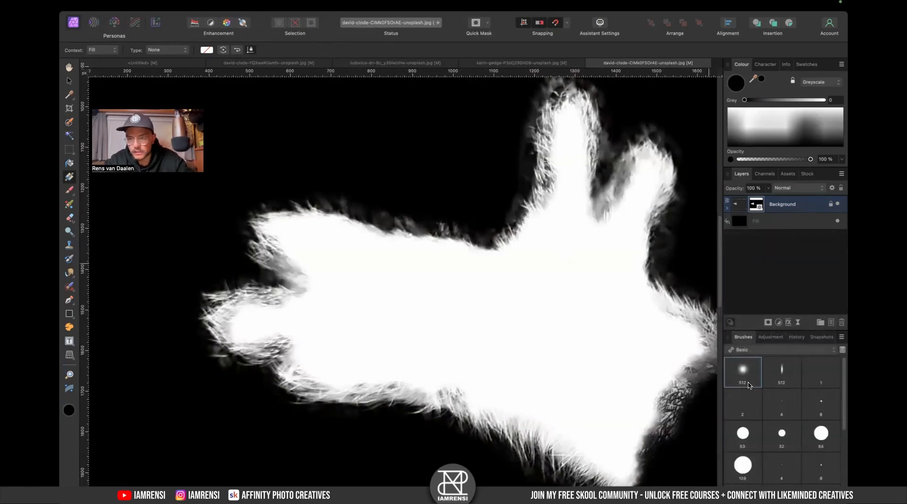
{"action": "key", "text": "b"}
{"action": "left_click", "coordinate": [591, 50]}
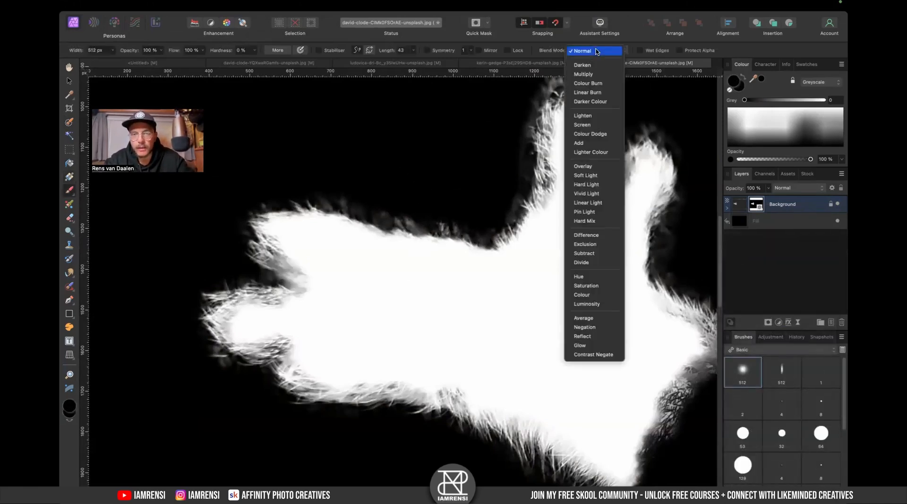
{"action": "left_click", "coordinate": [583, 166]}
{"action": "key", "text": "bracketleft"}
{"action": "key", "text": "bracketleft"}
{"action": "left_click_drag", "start_coordinate": [468, 307], "coordinate": [506, 322]}
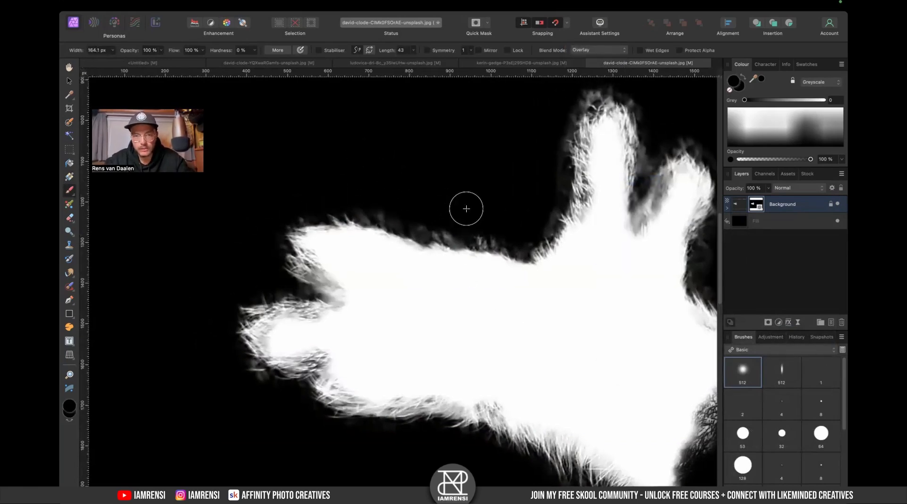
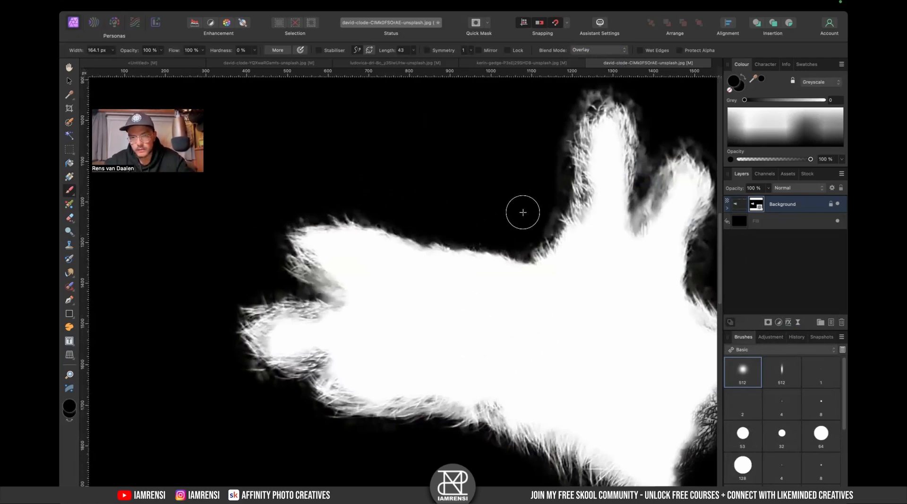
- Keep painting the paw mask's fur edge in Overlay mode, reducing the brush size for the gap between the fingers
{"action": "left_click_drag", "start_coordinate": [536, 158], "coordinate": [486, 197]}
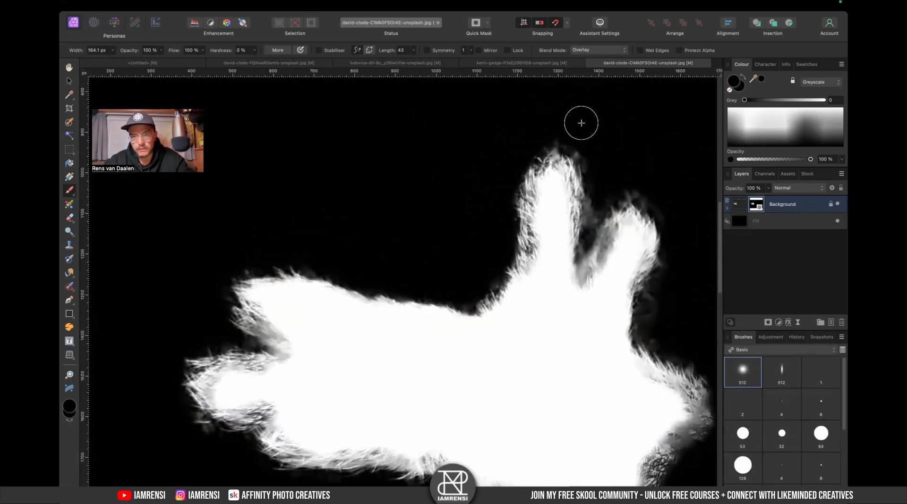
{"action": "left_click_drag", "start_coordinate": [604, 198], "coordinate": [587, 168]}
{"action": "key", "text": "bracketleft"}
{"action": "key", "text": "bracketleft"}
{"action": "key", "text": "bracketleft"}
{"action": "key", "text": "bracketleft"}
{"action": "key", "text": "bracketleft"}
{"action": "key", "text": "bracketleft"}
{"action": "key", "text": "bracketleft"}
{"action": "key", "text": "bracketleft"}
{"action": "key", "text": "bracketleft"}
{"action": "key", "text": "bracketleft"}
{"action": "key", "text": "bracketleft"}
{"action": "key", "text": "bracketleft"}
{"action": "key", "text": "bracketleft"}
{"action": "key", "text": "bracketleft"}
{"action": "key", "text": "bracketleft"}
{"action": "key", "text": "bracketleft"}
{"action": "key", "text": "bracketleft"}
{"action": "key", "text": "bracketleft"}
{"action": "key", "text": "bracketleft"}
{"action": "left_click_drag", "start_coordinate": [567, 200], "coordinate": [571, 215]}
{"action": "left_click", "coordinate": [743, 209]}
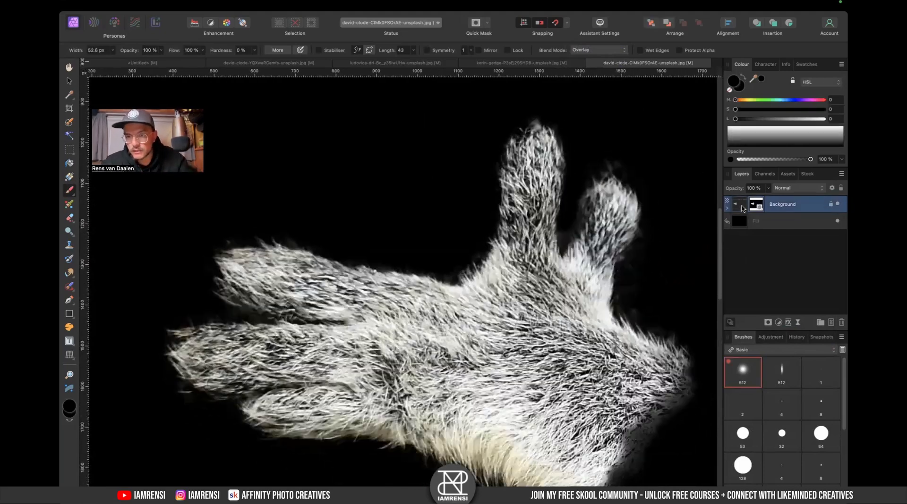
{"action": "mouse_move", "coordinate": [593, 208]}
{"action": "left_mouse_down"}
{"action": "mouse_move", "coordinate": [580, 230]}
{"action": "mouse_move", "coordinate": [588, 210]}
{"action": "mouse_move", "coordinate": [594, 230]}
{"action": "mouse_move", "coordinate": [617, 231]}
{"action": "left_mouse_up"}
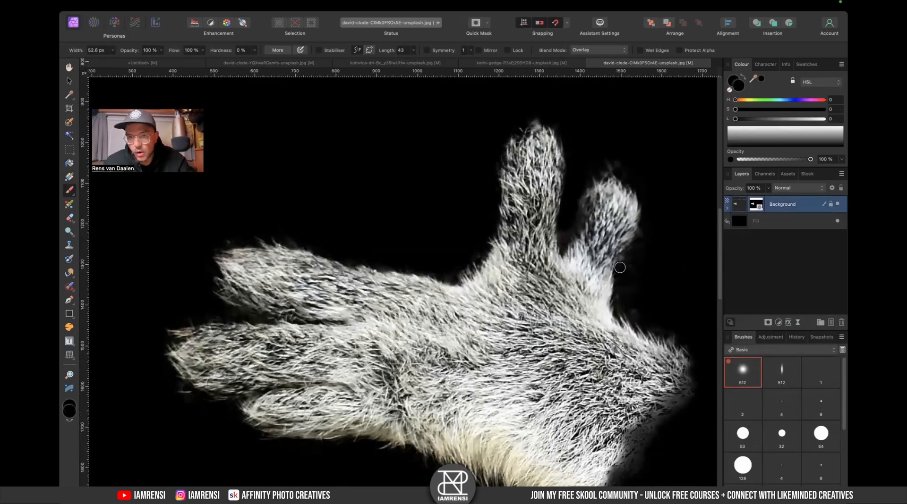
{"action": "key", "text": "x"}
{"action": "mouse_move", "coordinate": [592, 212]}
{"action": "left_mouse_down"}
{"action": "mouse_move", "coordinate": [570, 265]}
{"action": "mouse_move", "coordinate": [590, 249]}
{"action": "left_mouse_up"}
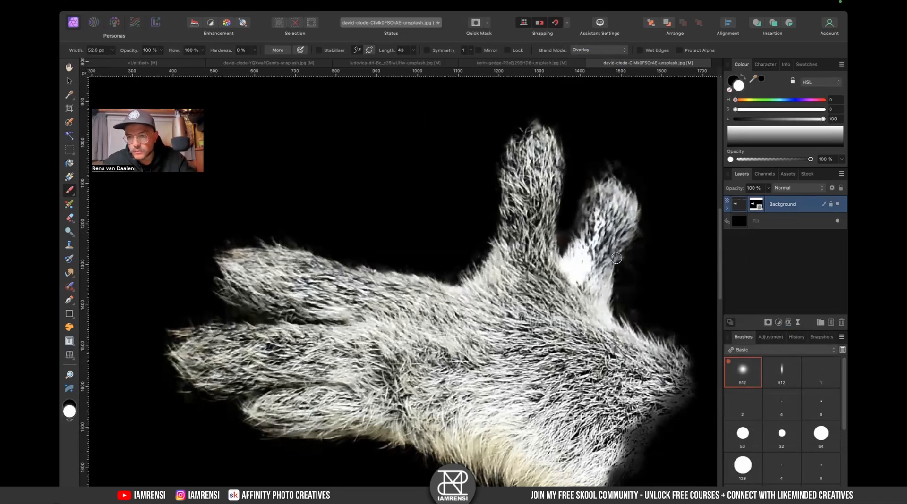
{"action": "key", "text": "super+z"}
{"action": "key", "text": "super+z"}
- Show the paw's mask on its own again and paint along the thumb's fur edge, switching between black and white
{"action": "left_click", "coordinate": [733, 205]}
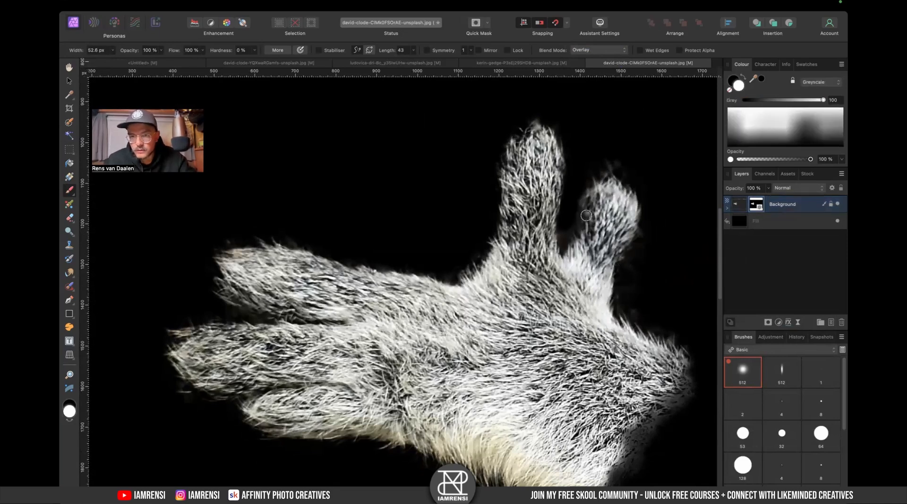
{"action": "left_click", "coordinate": [757, 208], "text": "alt"}
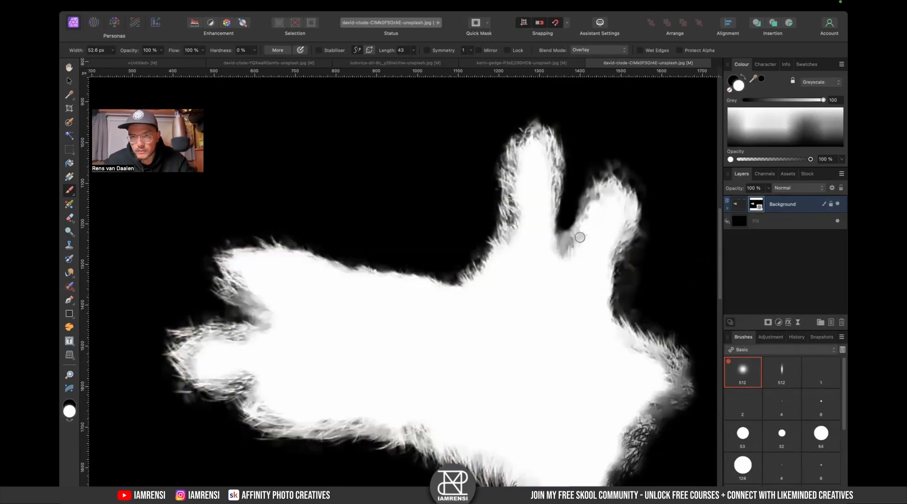
{"action": "key", "text": "x"}
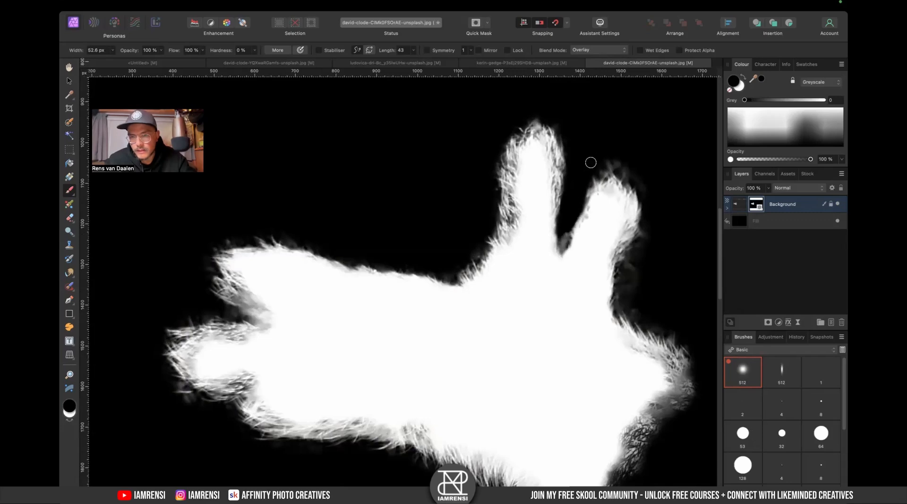
{"action": "key", "text": "x"}
{"action": "scroll", "coordinate": [609, 245], "scroll_direction": "down", "scroll_amount": 3}
{"action": "scroll", "coordinate": [609, 245], "scroll_direction": "right", "scroll_amount": 2}
{"action": "key", "text": "x"}
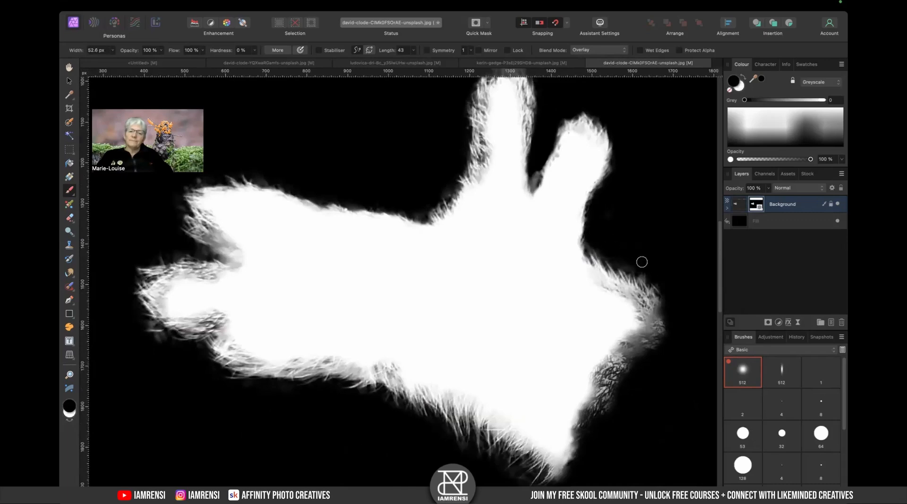
{"action": "scroll", "coordinate": [641, 261], "scroll_direction": "down", "scroll_amount": 3}
{"action": "scroll", "coordinate": [641, 262], "scroll_direction": "left", "scroll_amount": 1}
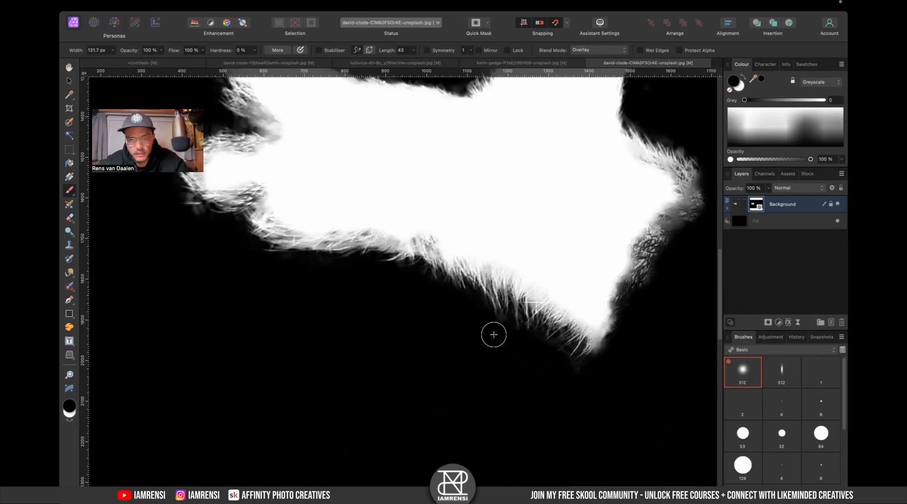
{"action": "scroll", "coordinate": [460, 343], "scroll_direction": "up", "scroll_amount": 1}
{"action": "scroll", "coordinate": [459, 343], "scroll_direction": "left", "scroll_amount": 2}
{"action": "key", "text": "x"}
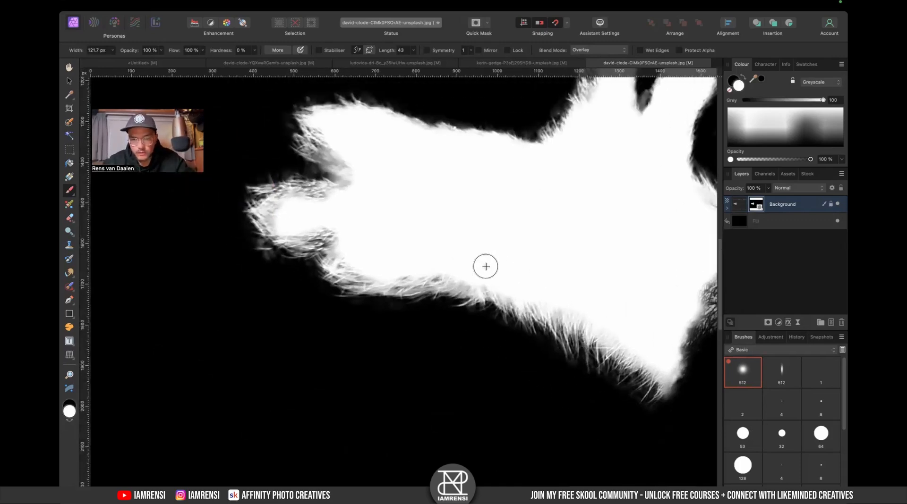
{"action": "scroll", "coordinate": [420, 256], "scroll_direction": "left", "scroll_amount": 3}
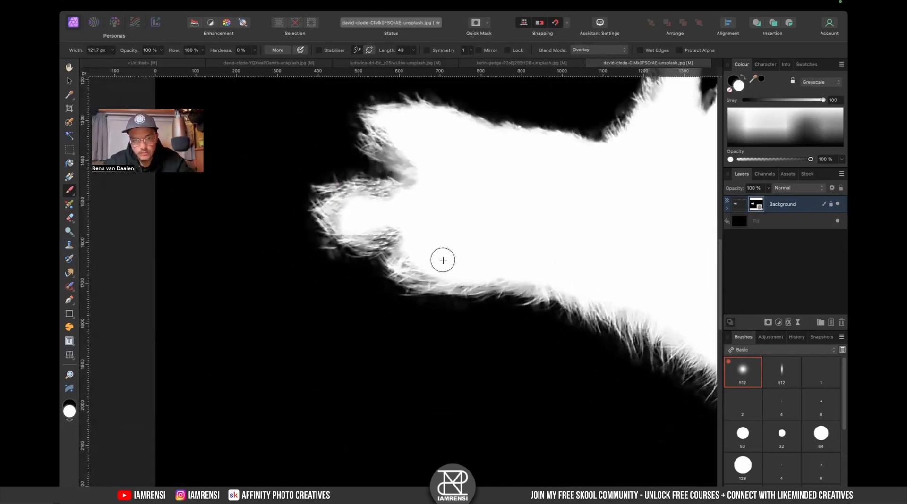
{"action": "key", "text": "x"}
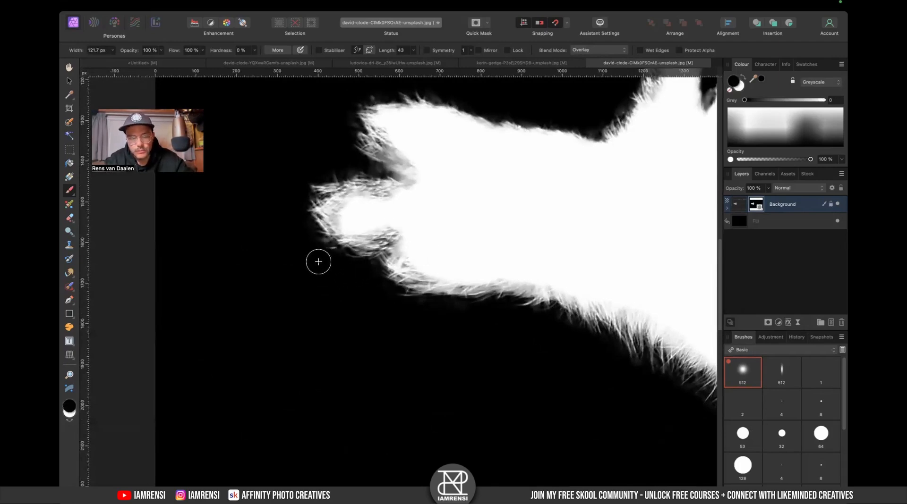
{"action": "mouse_move", "coordinate": [366, 171]}
{"action": "left_mouse_down"}
{"action": "mouse_move", "coordinate": [342, 151]}
{"action": "mouse_move", "coordinate": [394, 171]}
{"action": "mouse_move", "coordinate": [358, 161]}
{"action": "mouse_move", "coordinate": [395, 137]}
{"action": "mouse_move", "coordinate": [436, 179]}
{"action": "mouse_move", "coordinate": [417, 201]}
{"action": "mouse_move", "coordinate": [345, 216]}
{"action": "mouse_move", "coordinate": [403, 224]}
{"action": "mouse_move", "coordinate": [397, 232]}
{"action": "mouse_move", "coordinate": [385, 221]}
{"action": "mouse_move", "coordinate": [361, 227]}
{"action": "mouse_move", "coordinate": [357, 218]}
{"action": "mouse_move", "coordinate": [438, 243]}
{"action": "mouse_move", "coordinate": [413, 257]}
{"action": "mouse_move", "coordinate": [442, 266]}
{"action": "mouse_move", "coordinate": [495, 256]}
{"action": "mouse_move", "coordinate": [455, 270]}
{"action": "mouse_move", "coordinate": [510, 261]}
{"action": "left_mouse_up"}
{"action": "key", "text": "x"}
- Touch up the mask's fur edge near the fingers with black and white strokes, then enlarge the brush
{"action": "scroll", "coordinate": [509, 261], "scroll_direction": "right", "scroll_amount": 2}
{"action": "scroll", "coordinate": [509, 262], "scroll_direction": "down", "scroll_amount": 1}
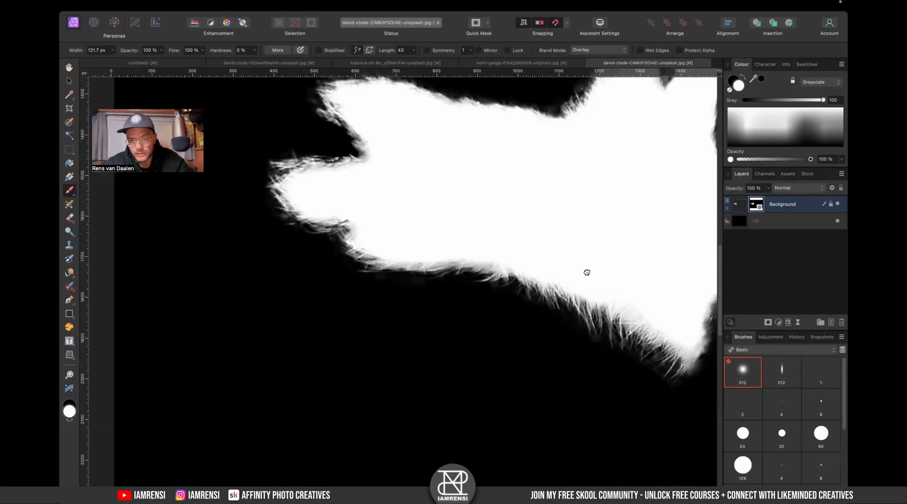
{"action": "scroll", "coordinate": [587, 269], "scroll_direction": "right", "scroll_amount": 3}
{"action": "scroll", "coordinate": [587, 269], "scroll_direction": "down", "scroll_amount": 2}
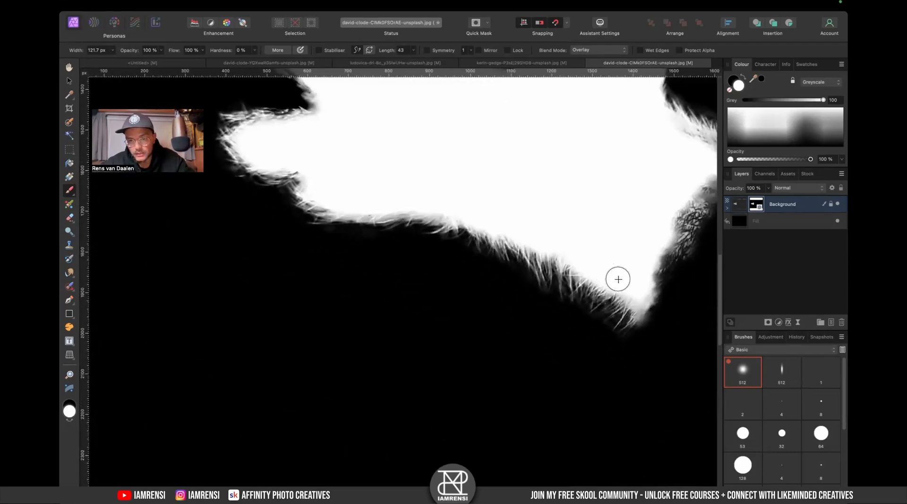
{"action": "scroll", "coordinate": [596, 265], "scroll_direction": "right", "scroll_amount": 4}
{"action": "scroll", "coordinate": [596, 265], "scroll_direction": "up", "scroll_amount": 5}
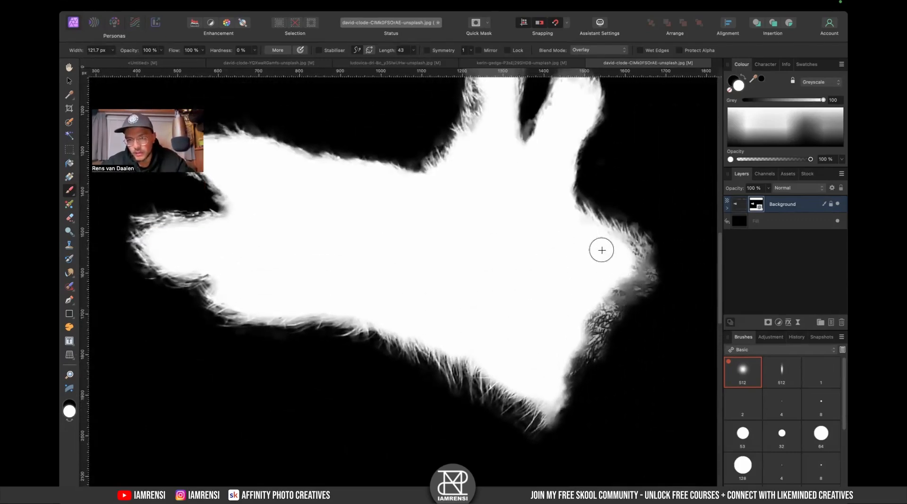
{"action": "scroll", "coordinate": [543, 241], "scroll_direction": "up", "scroll_amount": 2}
{"action": "key", "text": "x"}
{"action": "left_click_drag", "start_coordinate": [599, 233], "coordinate": [594, 239]}
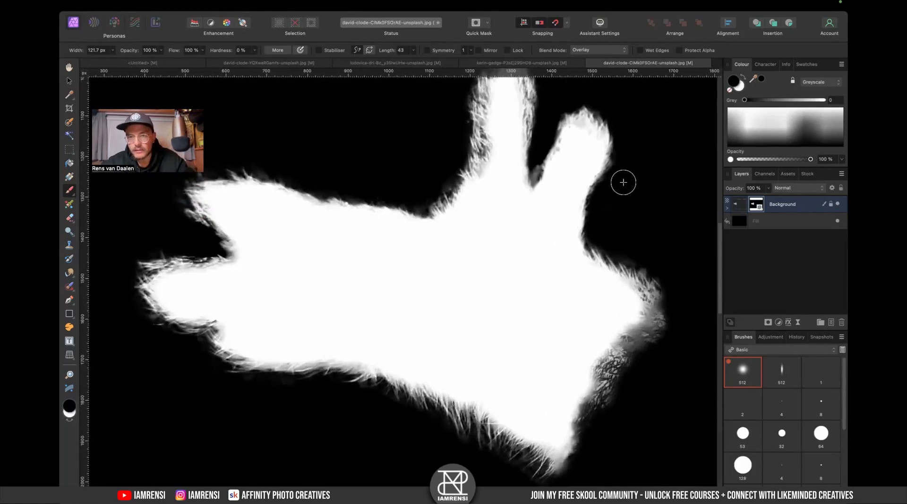
{"action": "left_click_drag", "start_coordinate": [539, 164], "coordinate": [538, 153]}
{"action": "key", "text": "x"}
{"action": "scroll", "coordinate": [485, 240], "scroll_direction": "up", "scroll_amount": 3}
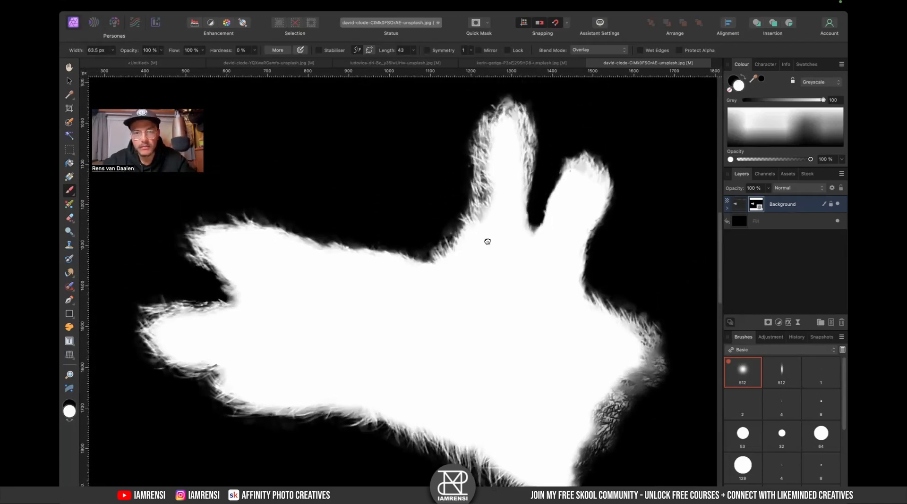
{"action": "key", "text": "bracketright"}
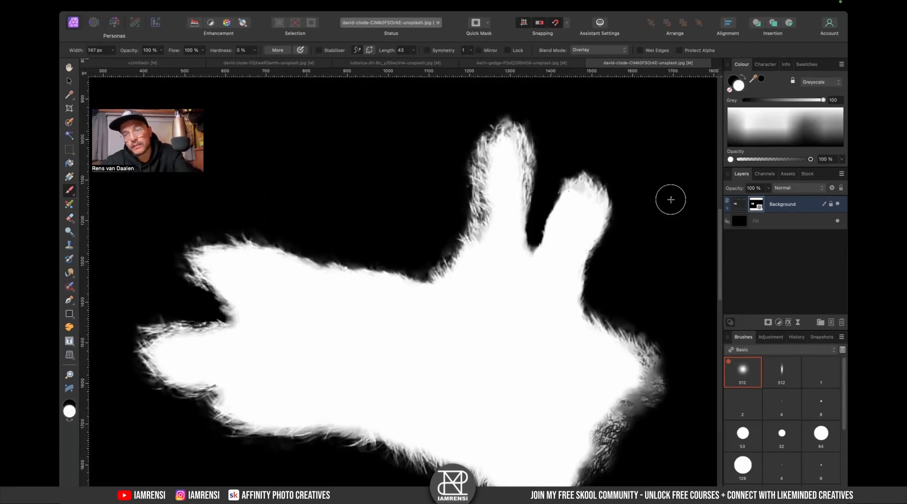
- Leave the isolated mask view and inspect the cut-out paw, ending with the whole document in view
{"action": "left_click", "coordinate": [744, 204], "text": "alt"}
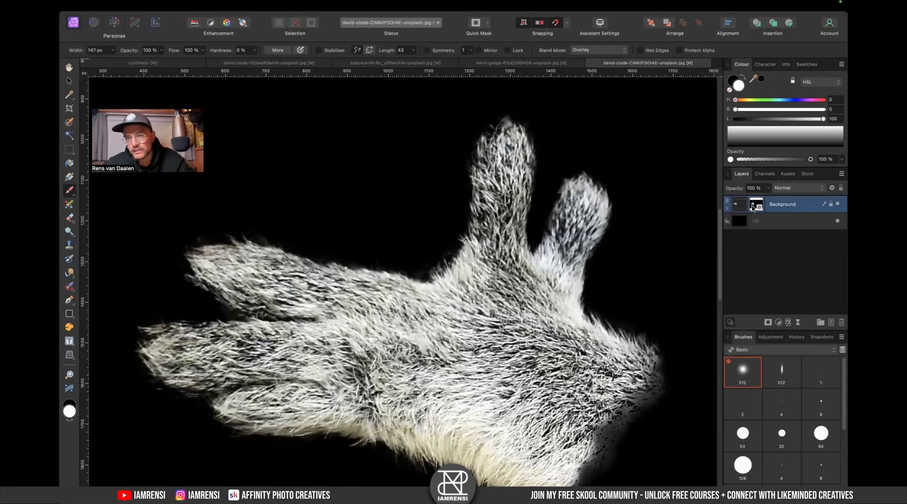
{"action": "left_click", "coordinate": [751, 210]}
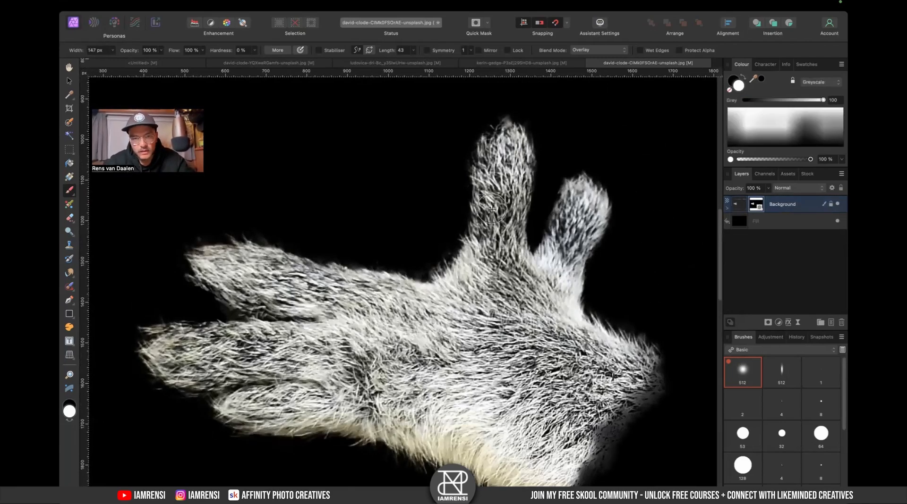
{"action": "left_click_drag", "start_coordinate": [373, 327], "coordinate": [468, 335]}
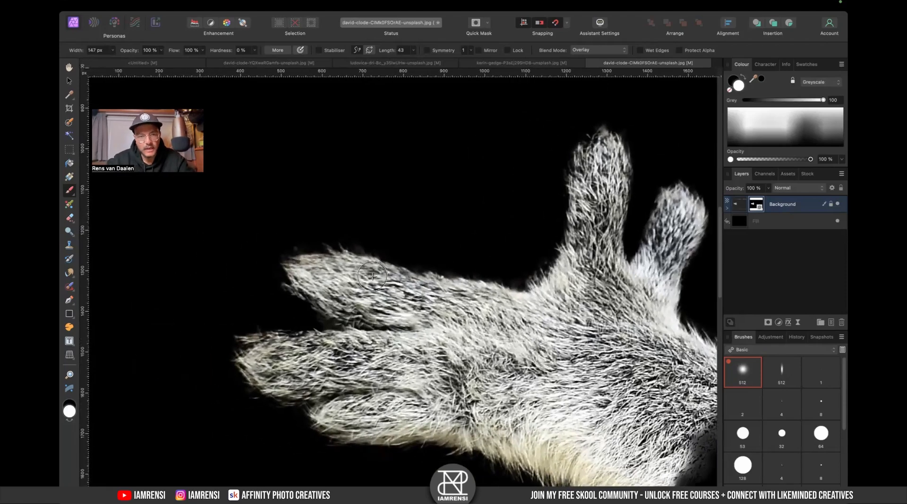
{"action": "key", "text": "x"}
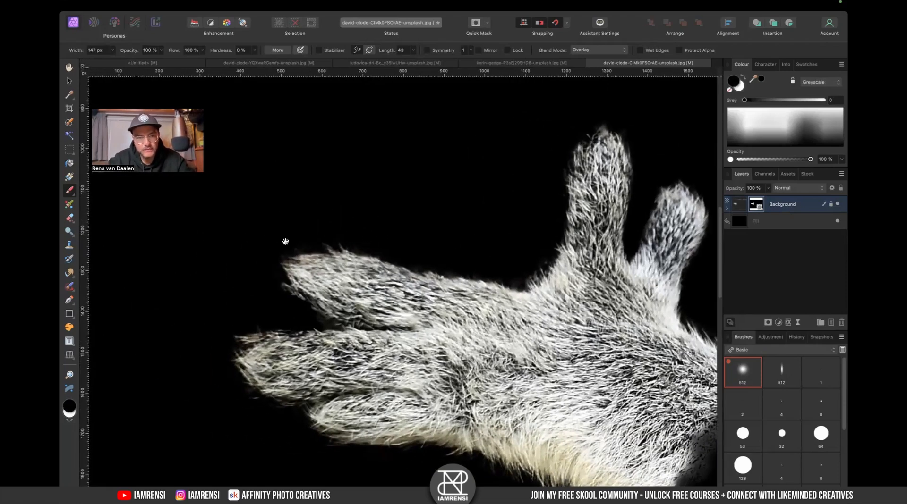
{"action": "scroll", "coordinate": [283, 243], "scroll_direction": "down", "scroll_amount": 3}
{"action": "scroll", "coordinate": [284, 243], "scroll_direction": "left", "scroll_amount": 3}
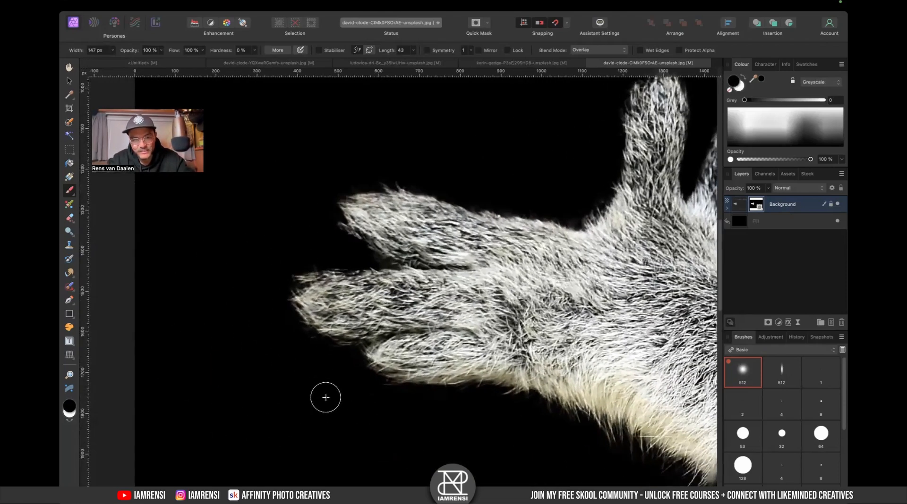
{"action": "key", "text": "super+0"}
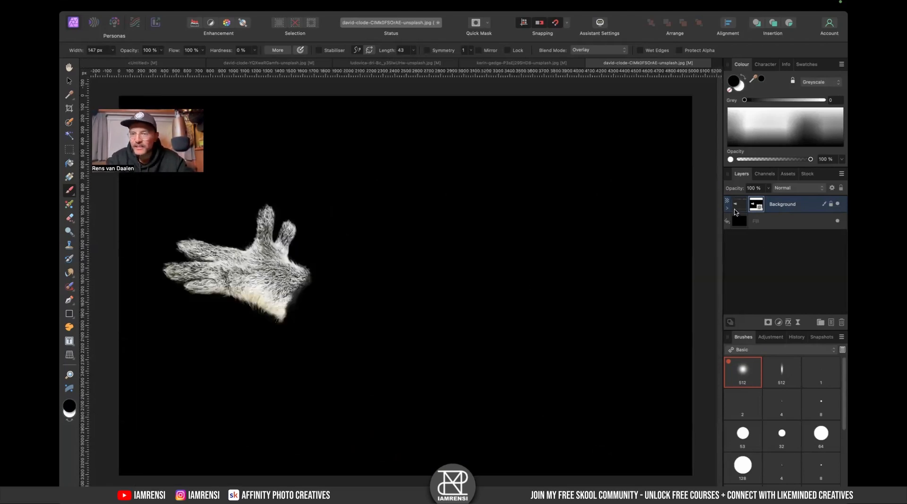
- Bring the masked paw into the koala composite and move its layer to the top of the stack
{"action": "left_click", "coordinate": [779, 222]}
{"action": "left_click", "coordinate": [776, 206]}
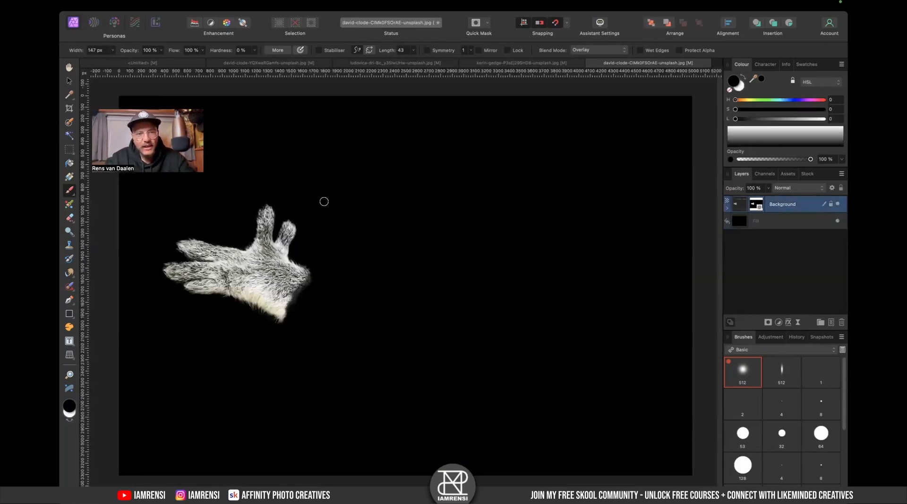
{"action": "left_click", "coordinate": [166, 64]}
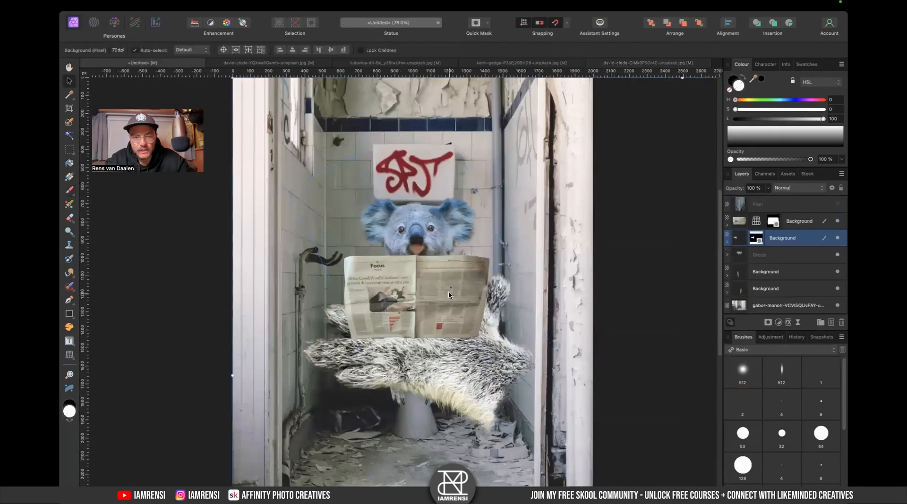
{"action": "left_click_drag", "start_coordinate": [749, 222], "coordinate": [753, 217]}
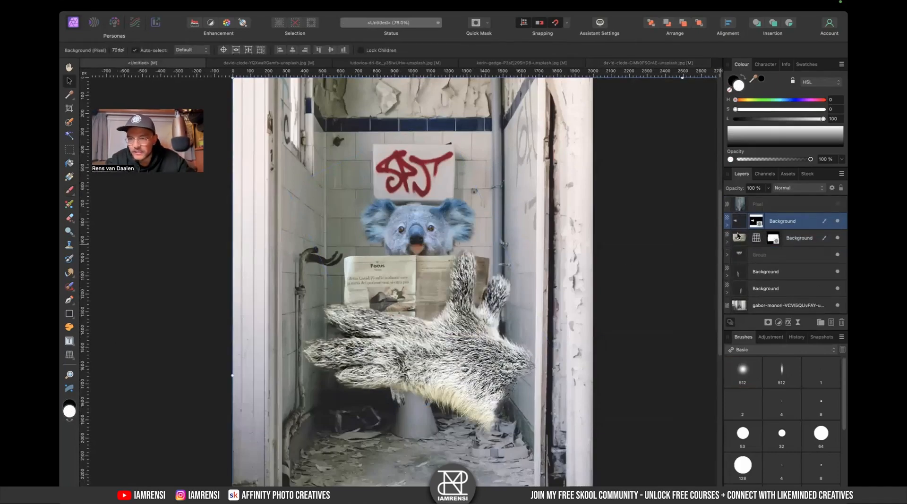
- Scale the paw down, rotate it and move it over the newspaper
{"action": "scroll", "coordinate": [508, 313], "scroll_direction": "right", "scroll_amount": 5}
{"action": "scroll", "coordinate": [508, 313], "scroll_direction": "down", "scroll_amount": 1}
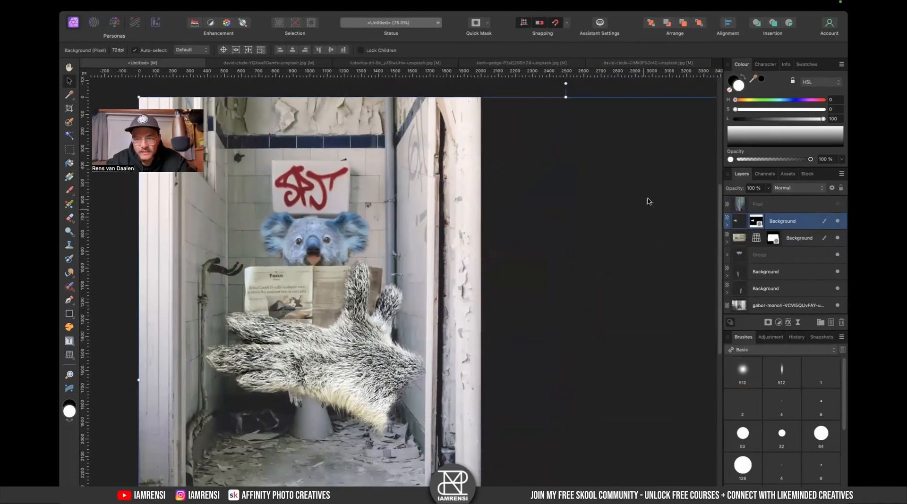
{"action": "left_click", "coordinate": [399, 242]}
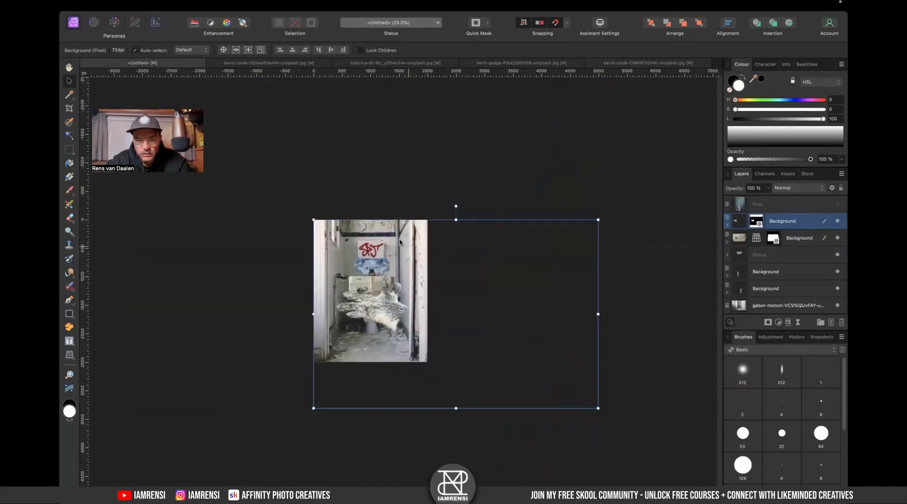
{"action": "left_click_drag", "start_coordinate": [597, 409], "coordinate": [374, 304]}
{"action": "left_click_drag", "start_coordinate": [351, 206], "coordinate": [331, 213]}
{"action": "left_click_drag", "start_coordinate": [350, 251], "coordinate": [404, 279]}
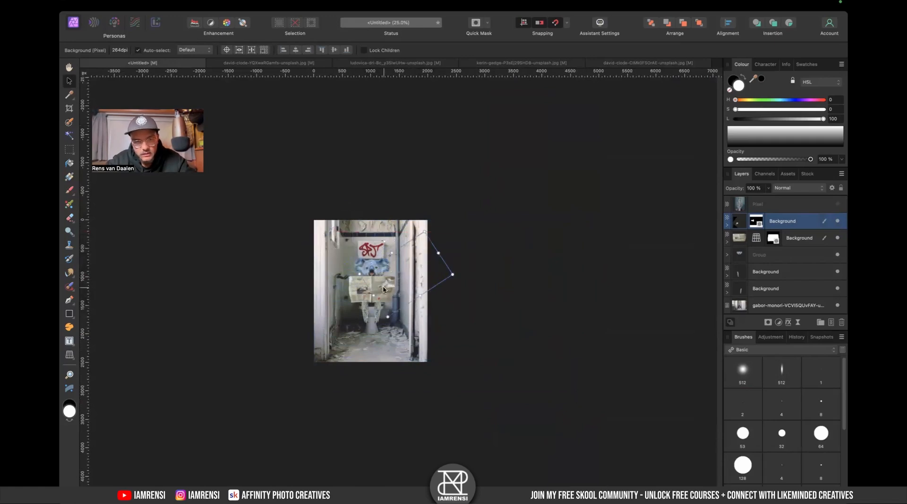
- Refine the paw's size, rotation and position so it grips the newspaper's right edge
{"action": "scroll", "coordinate": [384, 288], "scroll_direction": "up", "scroll_amount": 5}
{"action": "left_click_drag", "start_coordinate": [399, 410], "coordinate": [458, 297]}
{"action": "mouse_move", "coordinate": [423, 210]}
{"action": "left_mouse_down"}
{"action": "mouse_move", "coordinate": [399, 234]}
{"action": "mouse_move", "coordinate": [412, 221]}
{"action": "left_mouse_up"}
{"action": "left_click_drag", "start_coordinate": [423, 289], "coordinate": [396, 304]}
{"action": "scroll", "coordinate": [421, 288], "scroll_direction": "up", "scroll_amount": 5}
{"action": "scroll", "coordinate": [395, 302], "scroll_direction": "down", "scroll_amount": 4}
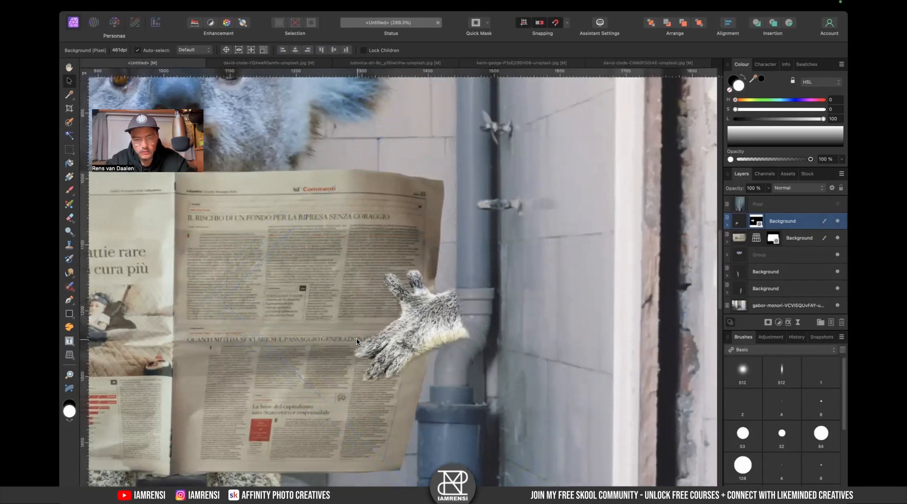
{"action": "left_click_drag", "start_coordinate": [435, 417], "coordinate": [431, 392]}
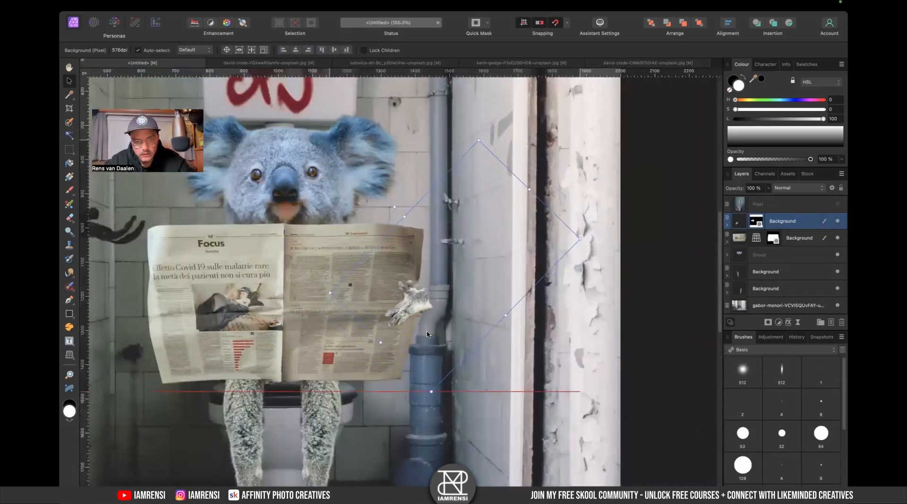
- Duplicate the paw, flip the copy horizontally and place it on the newspaper's left edge
{"action": "scroll", "coordinate": [465, 246], "scroll_direction": "left", "scroll_amount": 3}
{"action": "scroll", "coordinate": [465, 245], "scroll_direction": "up", "scroll_amount": 1}
{"action": "left_click_drag", "start_coordinate": [468, 313], "coordinate": [250, 291]}
{"action": "right_click", "coordinate": [249, 302]}
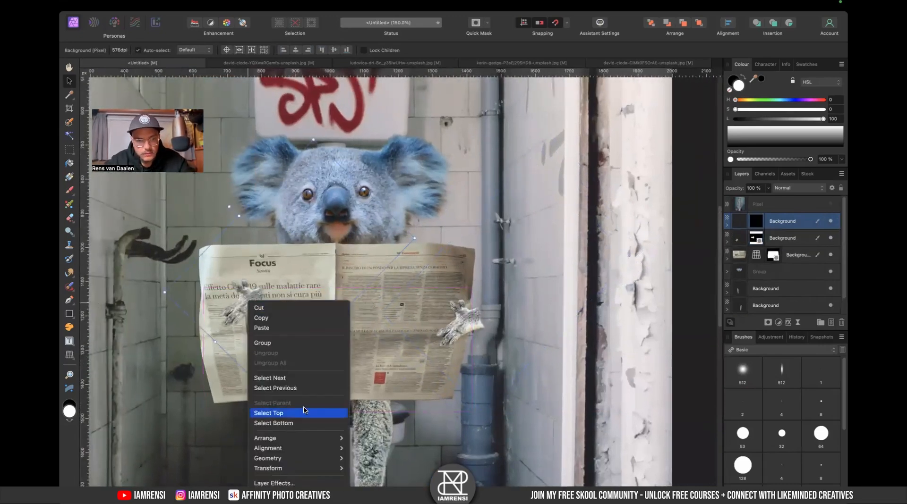
{"action": "mouse_move", "coordinate": [320, 469]}
{"action": "left_click", "coordinate": [373, 483]}
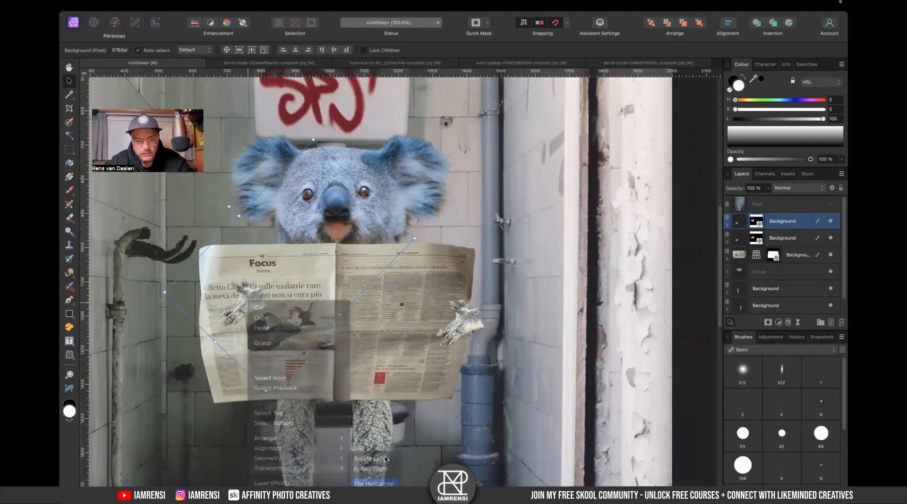
{"action": "left_click_drag", "start_coordinate": [239, 303], "coordinate": [190, 321]}
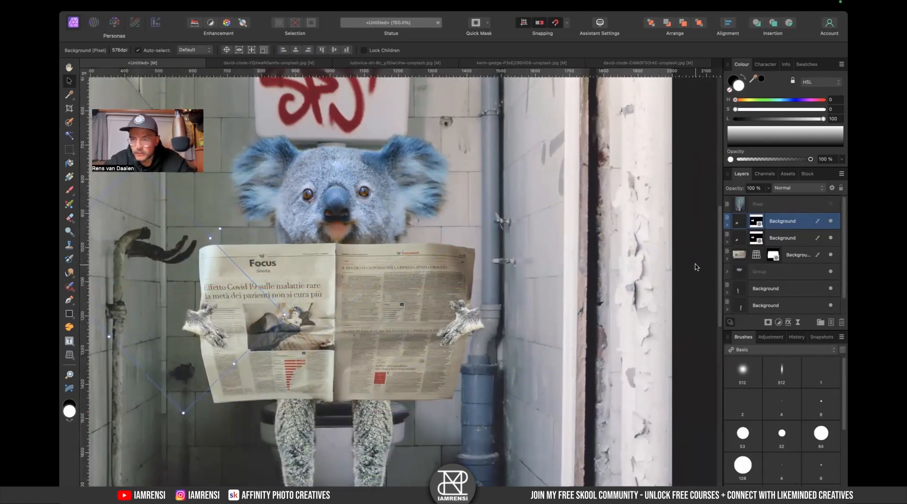
- Mask away the right paw's wrist edge by painting black on its mask with a soft 61.8 px brush in Normal blend mode
{"action": "left_click", "coordinate": [784, 238]}
{"action": "scroll", "coordinate": [501, 278], "scroll_direction": "up", "scroll_amount": 6}
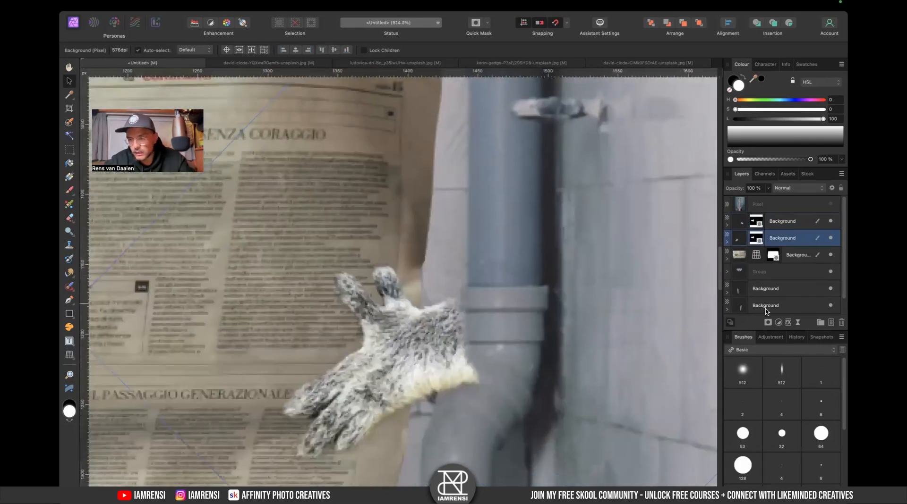
{"action": "left_click", "coordinate": [761, 244]}
{"action": "left_click", "coordinate": [743, 375]}
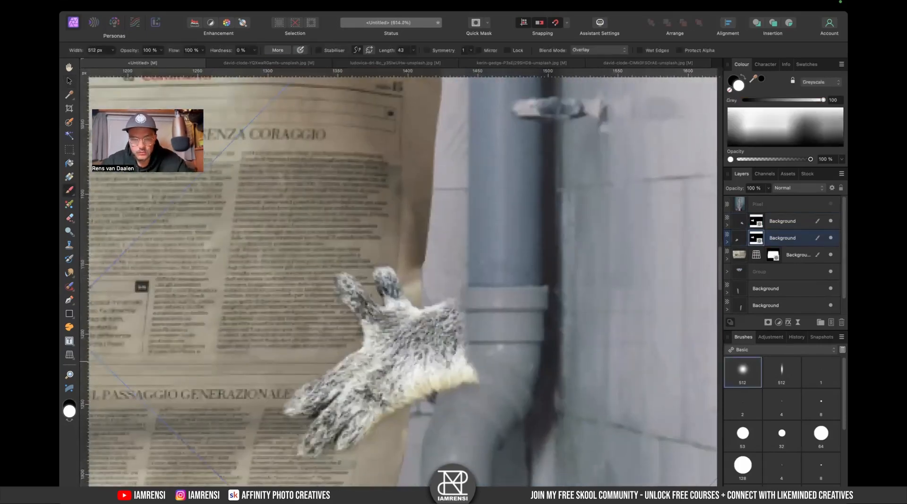
{"action": "key", "text": "v"}
{"action": "key", "text": "b"}
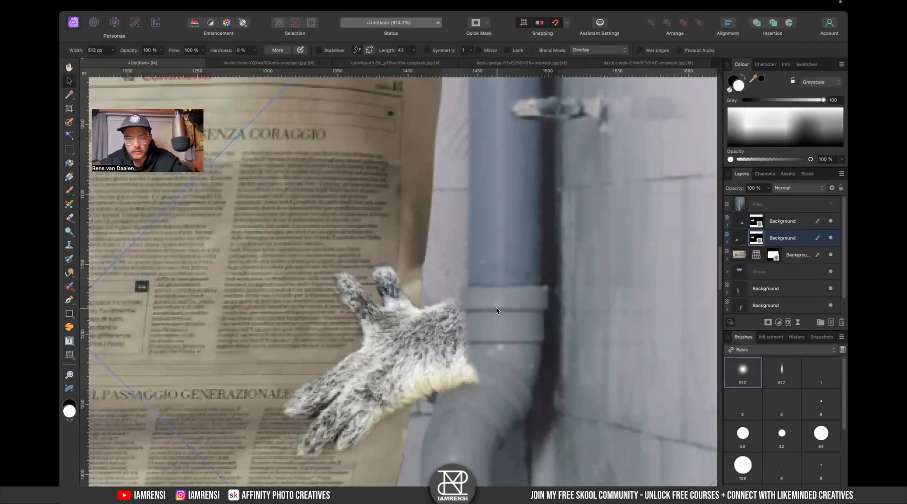
{"action": "key", "text": "bracketleft"}
{"action": "key", "text": "bracketleft"}
{"action": "key", "text": "bracketleft"}
{"action": "key", "text": "bracketleft"}
{"action": "key", "text": "bracketleft"}
{"action": "key", "text": "bracketleft"}
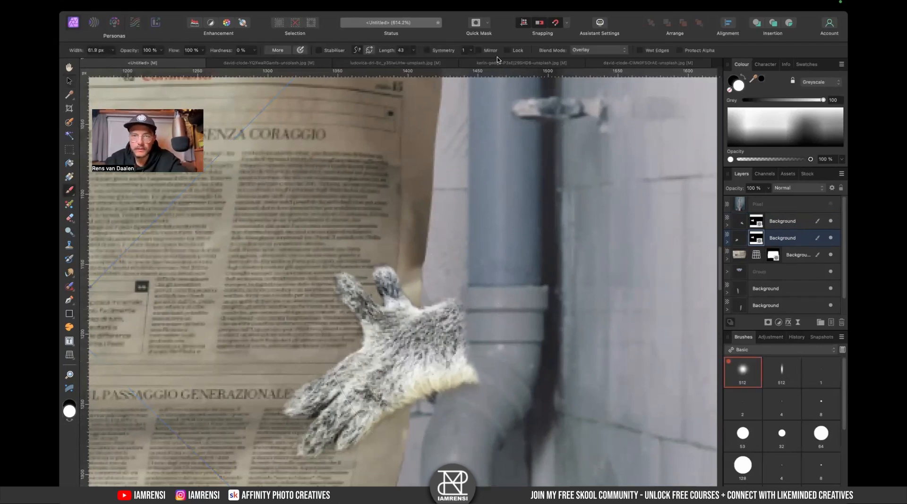
{"action": "left_click", "coordinate": [579, 50]}
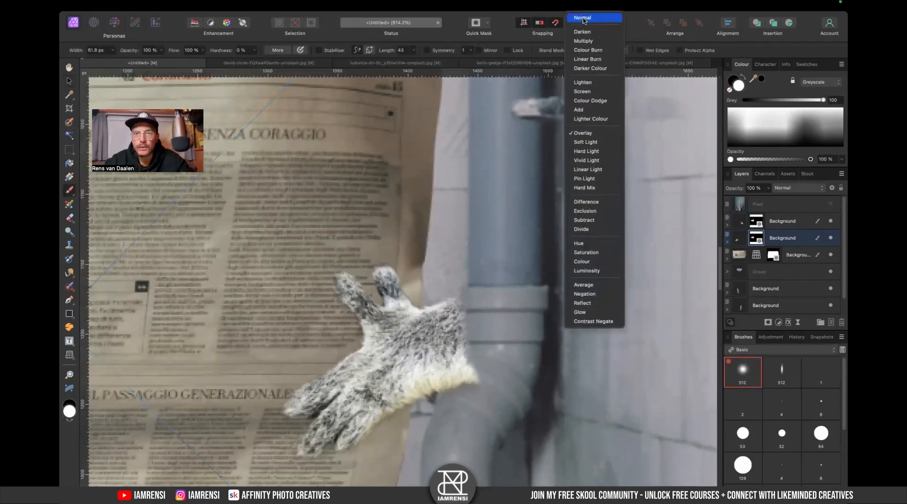
{"action": "left_click", "coordinate": [588, 19]}
{"action": "mouse_move", "coordinate": [484, 377]}
{"action": "left_mouse_down"}
{"action": "mouse_move", "coordinate": [475, 408]}
{"action": "mouse_move", "coordinate": [482, 391]}
{"action": "mouse_move", "coordinate": [500, 383]}
{"action": "mouse_move", "coordinate": [475, 405]}
{"action": "mouse_move", "coordinate": [497, 388]}
{"action": "mouse_move", "coordinate": [497, 331]}
{"action": "left_mouse_up"}
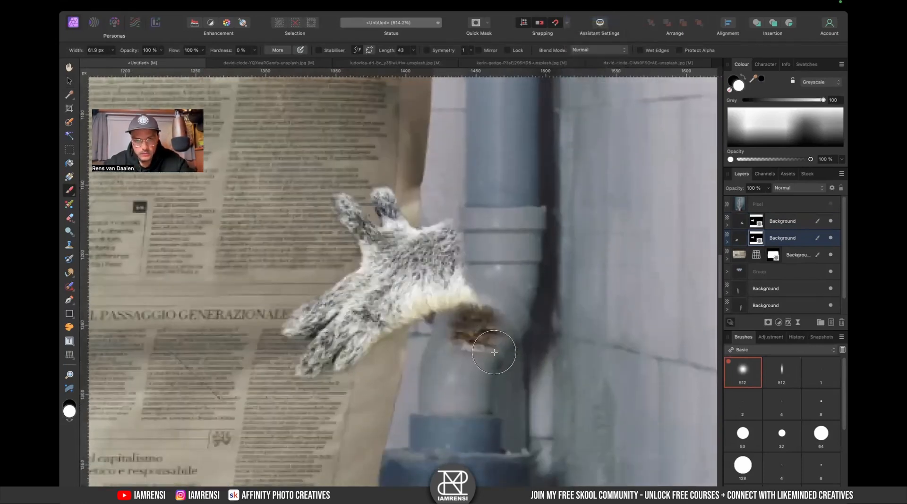
{"action": "key", "text": "super+z"}
{"action": "key", "text": "x"}
{"action": "mouse_move", "coordinate": [470, 297]}
{"action": "left_mouse_down"}
{"action": "mouse_move", "coordinate": [462, 313]}
{"action": "mouse_move", "coordinate": [487, 285]}
{"action": "left_mouse_up"}
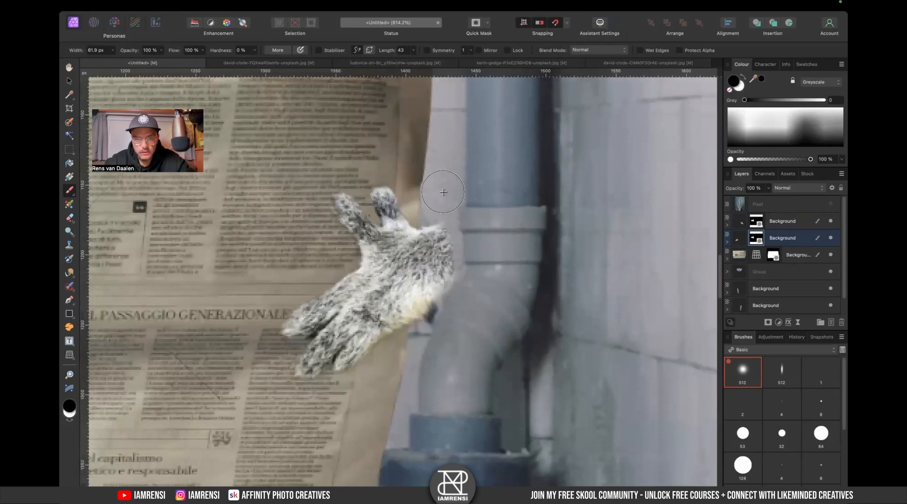
{"action": "mouse_move", "coordinate": [268, 386]}
{"action": "left_mouse_down"}
{"action": "mouse_move", "coordinate": [394, 418]}
{"action": "mouse_move", "coordinate": [421, 390]}
{"action": "left_mouse_up"}
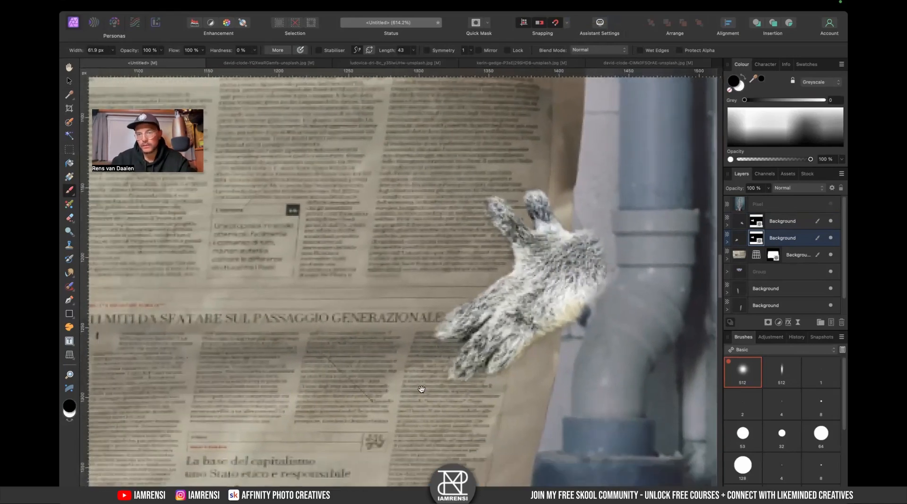
- Paint the paw's mask with brushes from the IAMRENSI Fur Brushes set to give its wrist a furry edge
{"action": "left_click", "coordinate": [780, 222]}
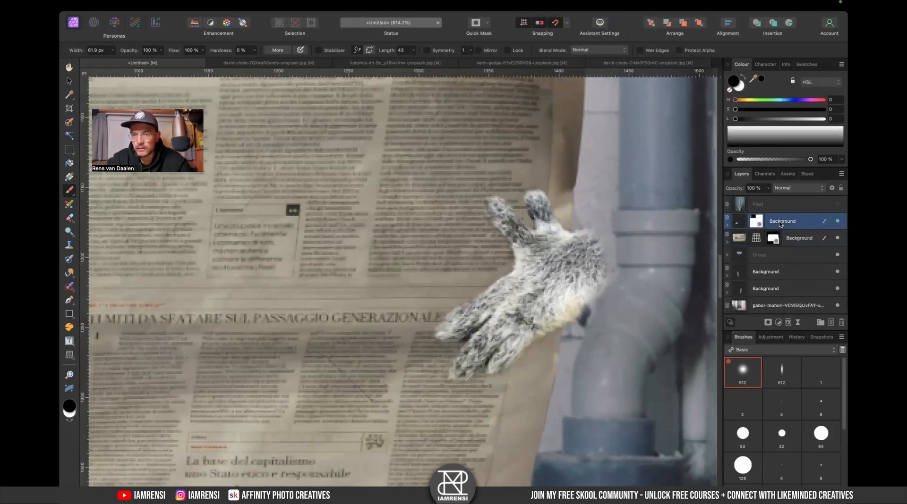
{"action": "right_click", "coordinate": [782, 226]}
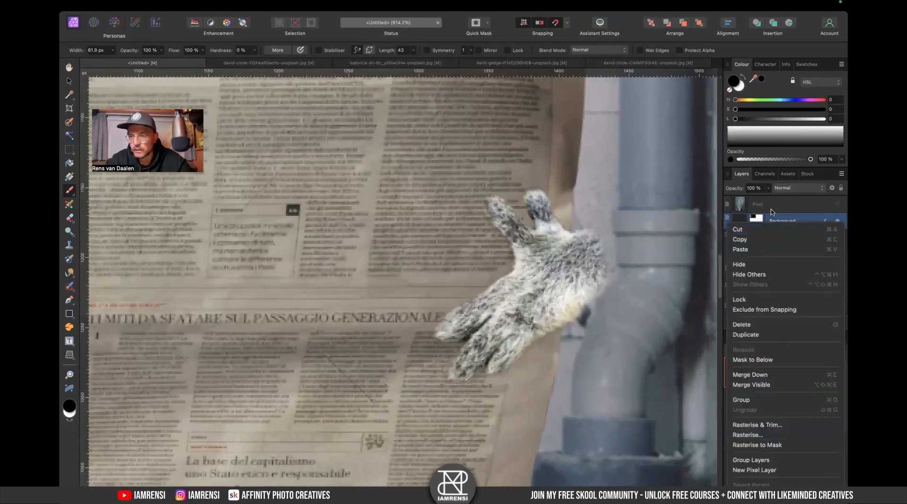
{"action": "left_click", "coordinate": [770, 210]}
{"action": "left_click", "coordinate": [756, 222], "text": "alt"}
{"action": "left_click", "coordinate": [779, 350]}
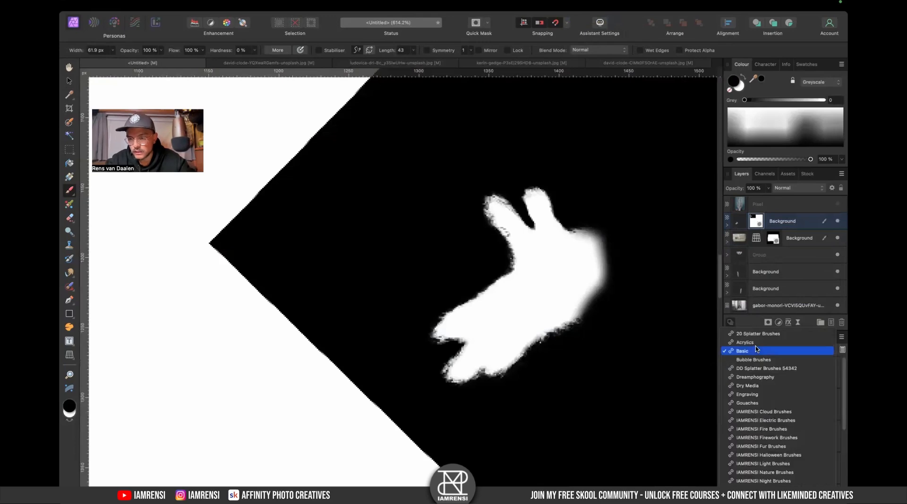
{"action": "scroll", "coordinate": [772, 378], "scroll_direction": "down", "scroll_amount": 5}
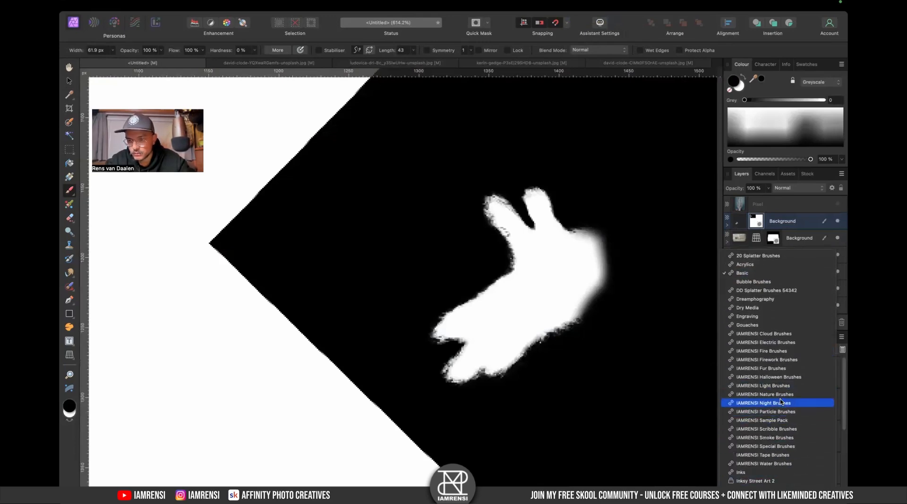
{"action": "left_click", "coordinate": [767, 369]}
{"action": "left_click", "coordinate": [782, 405]}
{"action": "scroll", "coordinate": [536, 283], "scroll_direction": "up", "scroll_amount": 5}
{"action": "key", "text": "bracketleft"}
{"action": "key", "text": "bracketleft"}
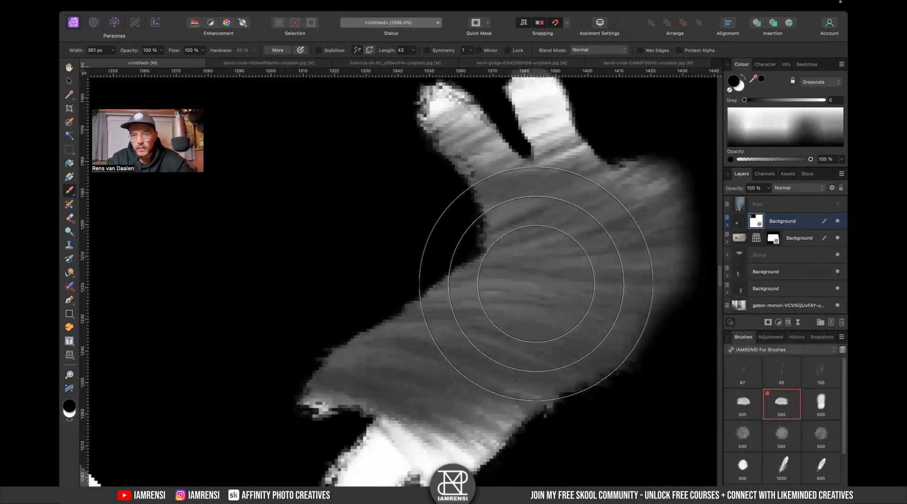
{"action": "key", "text": "bracketleft"}
{"action": "key", "text": "bracketleft"}
{"action": "key", "text": "bracketleft"}
{"action": "key", "text": "bracketleft"}
{"action": "key", "text": "bracketleft"}
{"action": "key", "text": "bracketleft"}
{"action": "key", "text": "bracketleft"}
{"action": "key", "text": "bracketleft"}
{"action": "key", "text": "bracketleft"}
{"action": "key", "text": "x"}
{"action": "scroll", "coordinate": [536, 284], "scroll_direction": "right", "scroll_amount": 3}
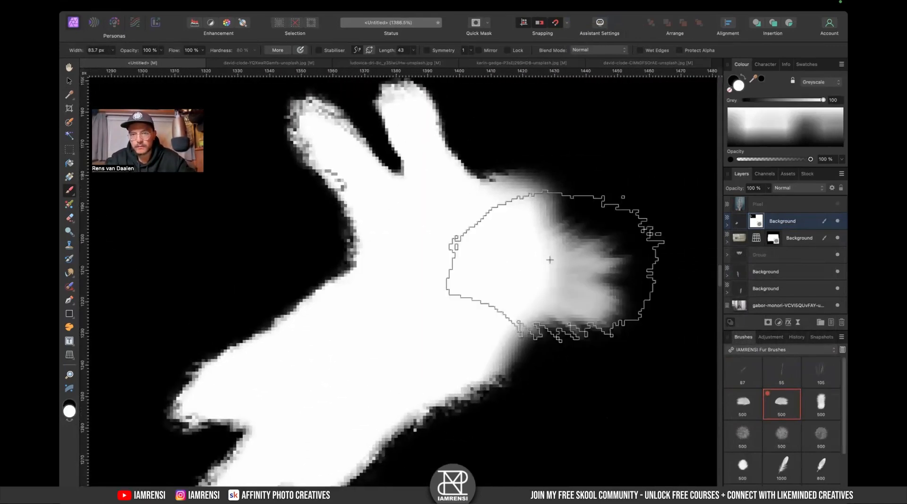
{"action": "key", "text": "bracketright"}
{"action": "key", "text": "bracketright"}
{"action": "key", "text": "bracketright"}
{"action": "key", "text": "bracketright"}
{"action": "key", "text": "bracketleft"}
{"action": "key", "text": "bracketleft"}
{"action": "key", "text": "bracketleft"}
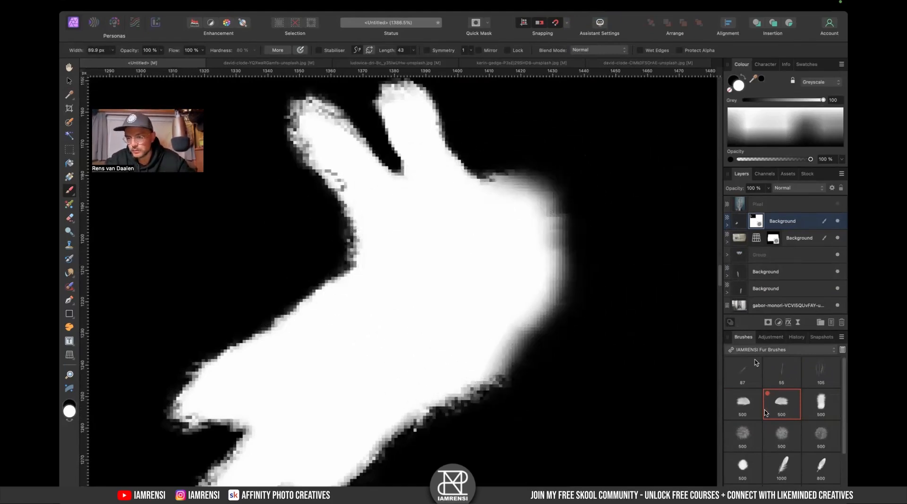
{"action": "left_click", "coordinate": [782, 433]}
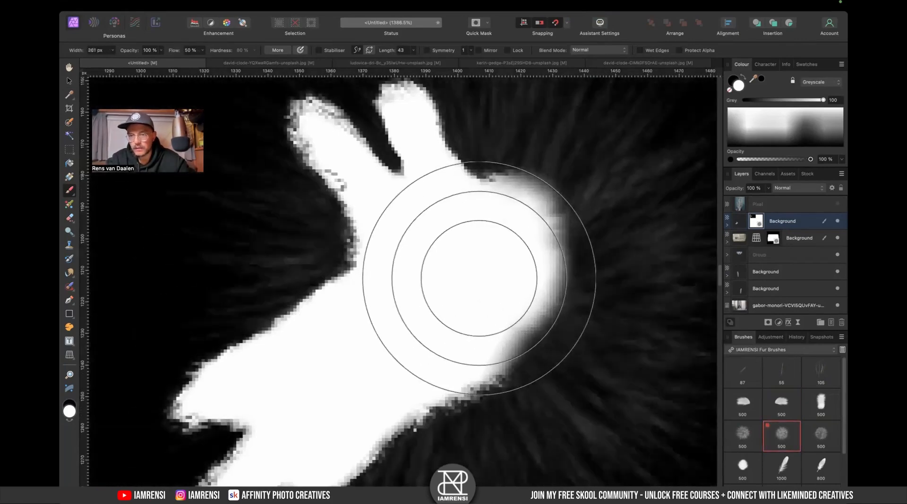
{"action": "key", "text": "bracketleft"}
{"action": "key", "text": "bracketleft"}
{"action": "key", "text": "bracketleft"}
{"action": "key", "text": "bracketleft"}
{"action": "key", "text": "bracketleft"}
{"action": "key", "text": "bracketleft"}
{"action": "key", "text": "bracketleft"}
{"action": "key", "text": "bracketleft"}
{"action": "scroll", "coordinate": [477, 276], "scroll_direction": "right", "scroll_amount": 5}
{"action": "mouse_move", "coordinate": [456, 261]}
{"action": "left_mouse_down"}
{"action": "mouse_move", "coordinate": [453, 285]}
{"action": "mouse_move", "coordinate": [425, 299]}
{"action": "mouse_move", "coordinate": [431, 290]}
{"action": "left_mouse_up"}
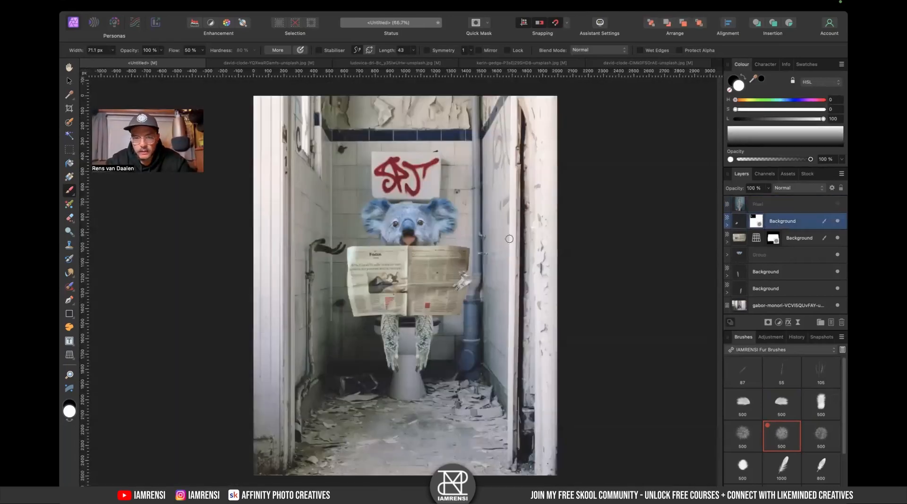
- Flip the edited paw horizontally so it grips the newspaper's right edge
{"action": "key", "text": "v"}
{"action": "right_click", "coordinate": [466, 281]}
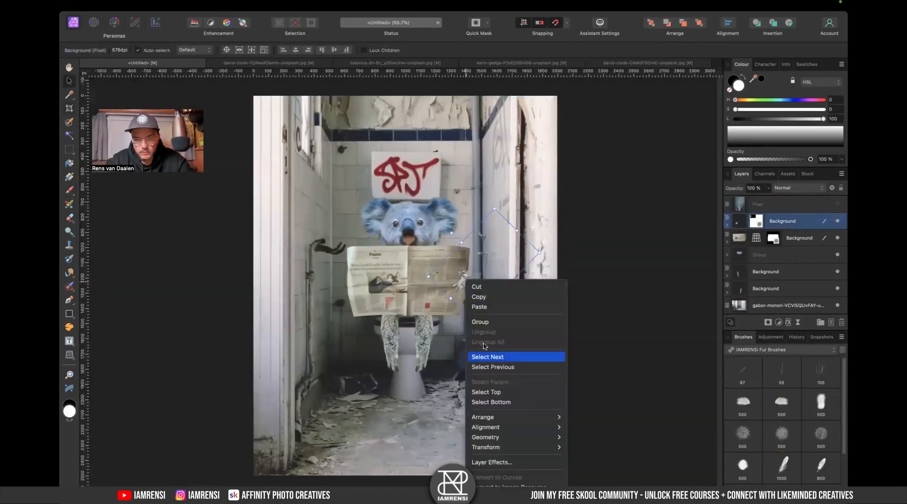
{"action": "mouse_move", "coordinate": [504, 453]}
{"action": "left_click", "coordinate": [586, 474]}
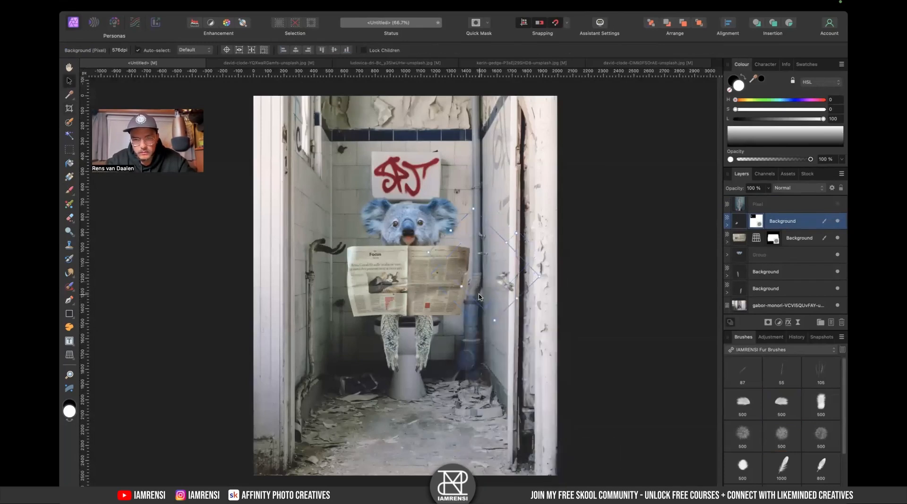
{"action": "left_click_drag", "start_coordinate": [312, 302], "coordinate": [325, 308]}
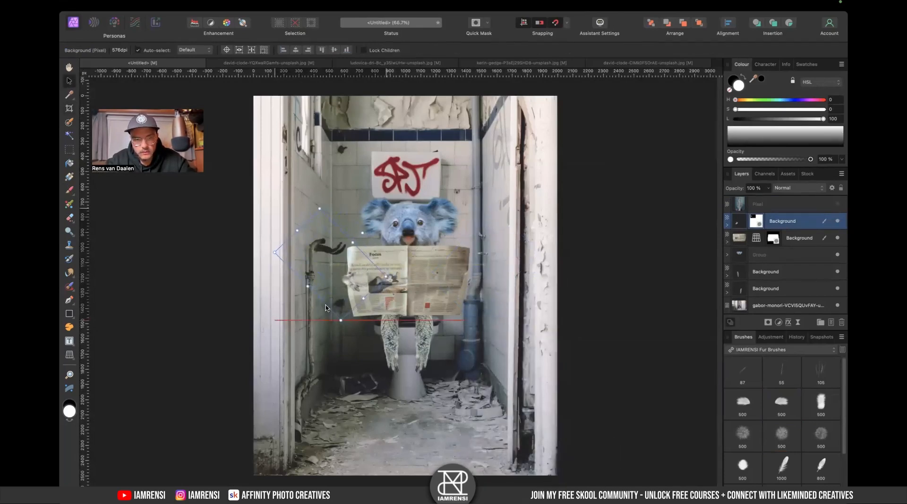
{"action": "key", "text": "super+minus"}
{"action": "key", "text": "super+equal"}
{"action": "key", "text": "super+equal"}
{"action": "key", "text": "super+equal"}
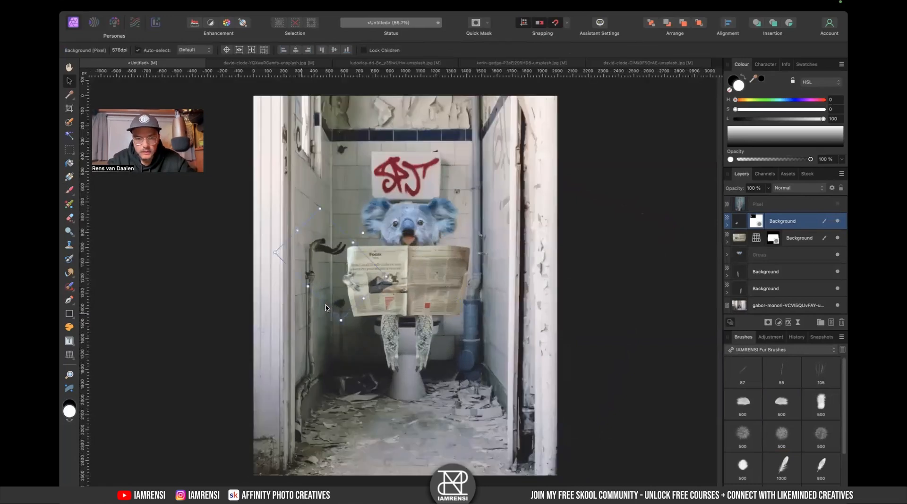
{"action": "left_click", "coordinate": [364, 280]}
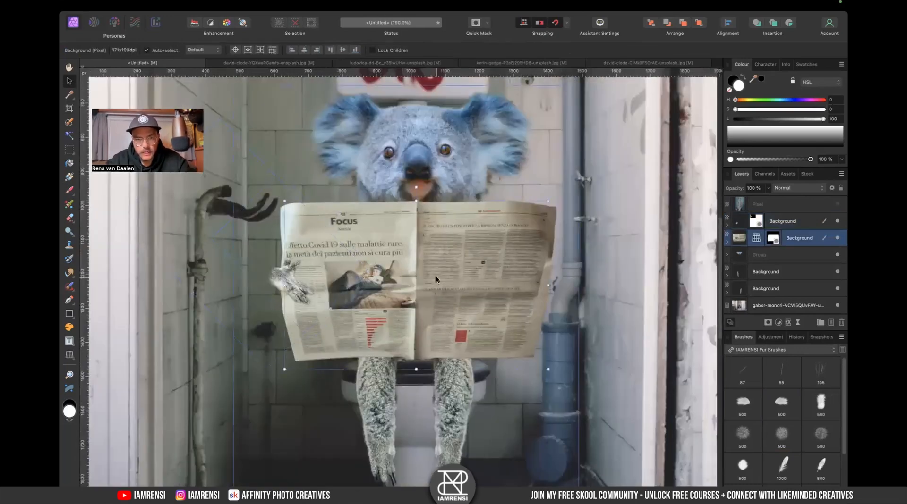
{"action": "mouse_move", "coordinate": [550, 285]}
{"action": "left_mouse_down"}
{"action": "mouse_move", "coordinate": [539, 286]}
{"action": "mouse_move", "coordinate": [548, 285]}
{"action": "left_mouse_up"}
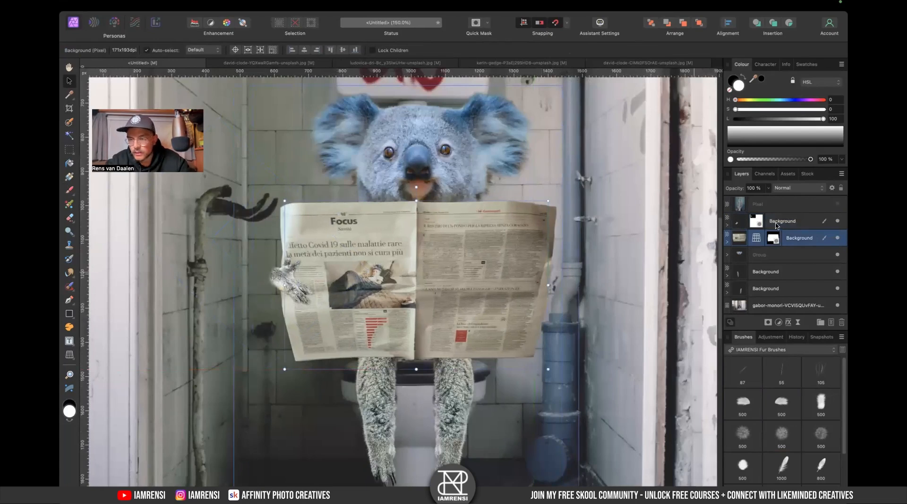
{"action": "left_click", "coordinate": [777, 225]}
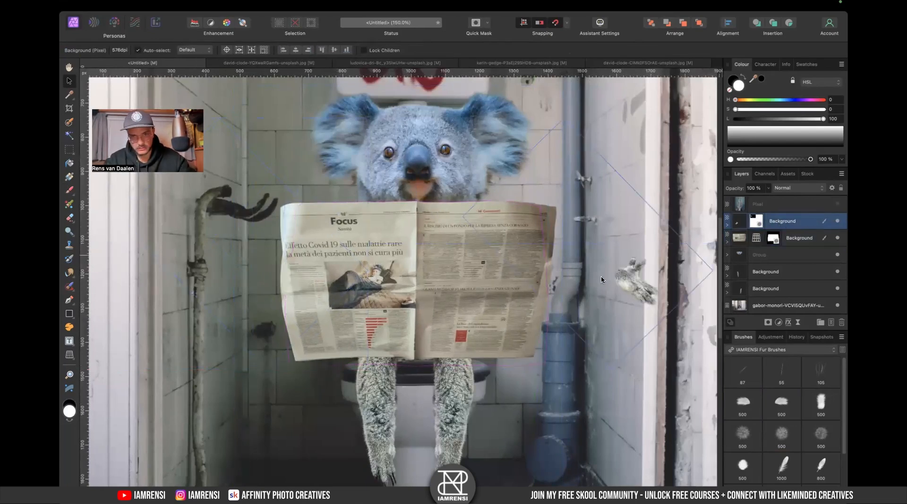
{"action": "key", "text": "shift+h"}
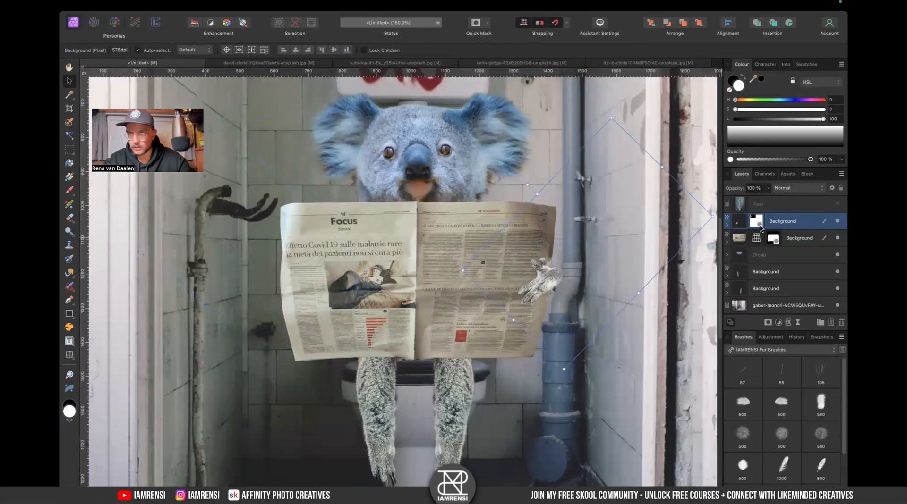
- Duplicate the edited paw, flip the copy horizontally and move it onto the newspaper's left edge
{"action": "key", "text": "ctrl+j"}
{"action": "right_click", "coordinate": [575, 244]}
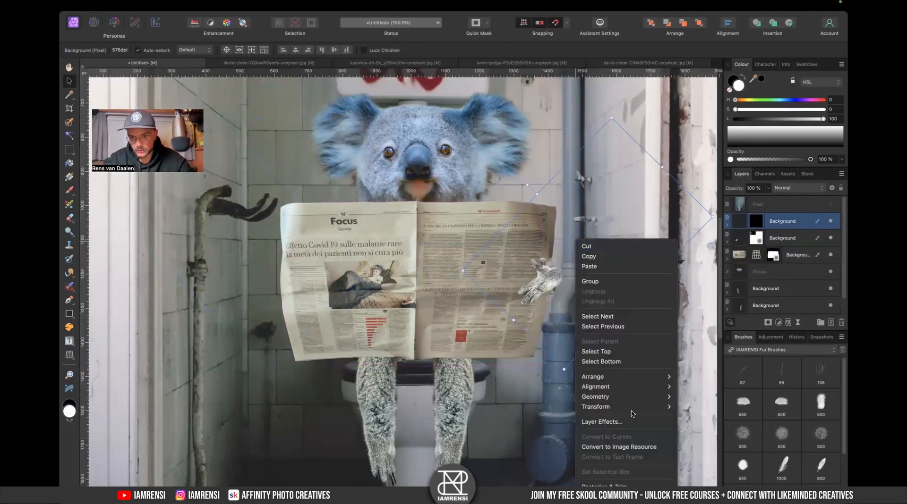
{"action": "mouse_move", "coordinate": [632, 409]}
{"action": "left_click", "coordinate": [698, 432]}
{"action": "left_click_drag", "start_coordinate": [561, 266], "coordinate": [227, 263]}
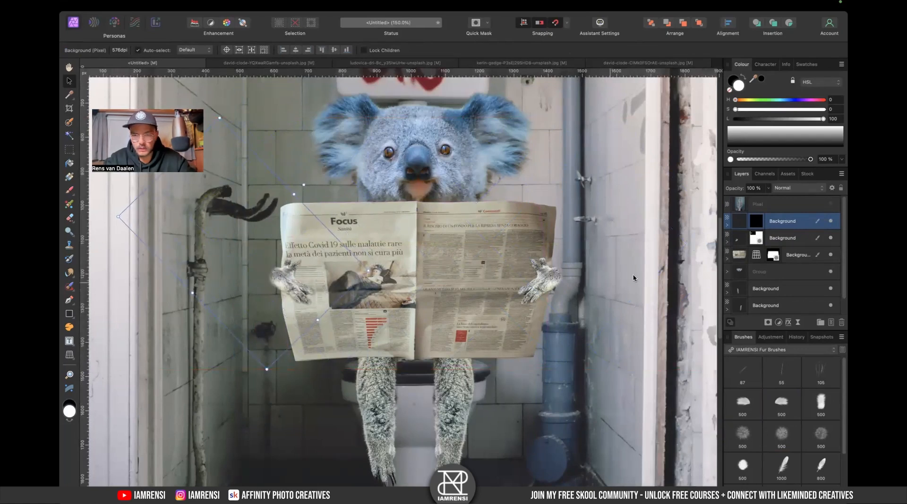
- Nudge the newspaper slightly and move the koala head group down a little behind the paper
{"action": "left_click", "coordinate": [782, 258]}
{"action": "mouse_move", "coordinate": [549, 197]}
{"action": "left_mouse_down"}
{"action": "mouse_move", "coordinate": [543, 203]}
{"action": "mouse_move", "coordinate": [552, 200]}
{"action": "left_mouse_up"}
{"action": "left_click", "coordinate": [427, 161]}
{"action": "left_click_drag", "start_coordinate": [430, 143], "coordinate": [429, 157]}
{"action": "scroll", "coordinate": [429, 307], "scroll_direction": "down", "scroll_amount": 2}
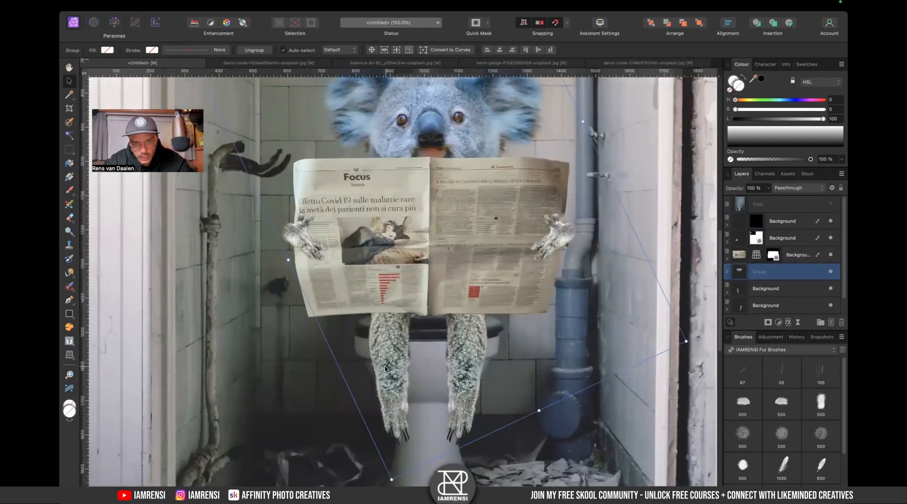
- Move the newspaper slightly down so it overlaps the top of the koala's legs
{"action": "scroll", "coordinate": [415, 340], "scroll_direction": "up", "scroll_amount": 5}
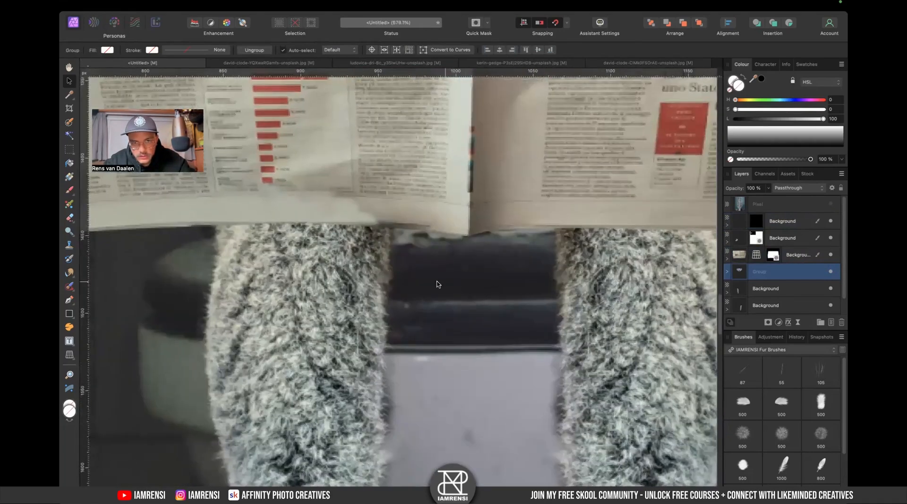
{"action": "scroll", "coordinate": [504, 259], "scroll_direction": "down", "scroll_amount": 5}
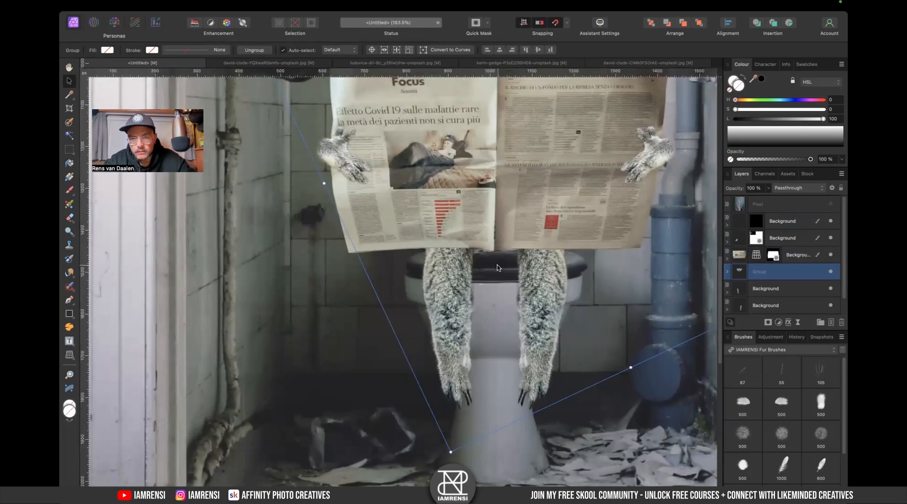
{"action": "scroll", "coordinate": [435, 286], "scroll_direction": "down", "scroll_amount": 3}
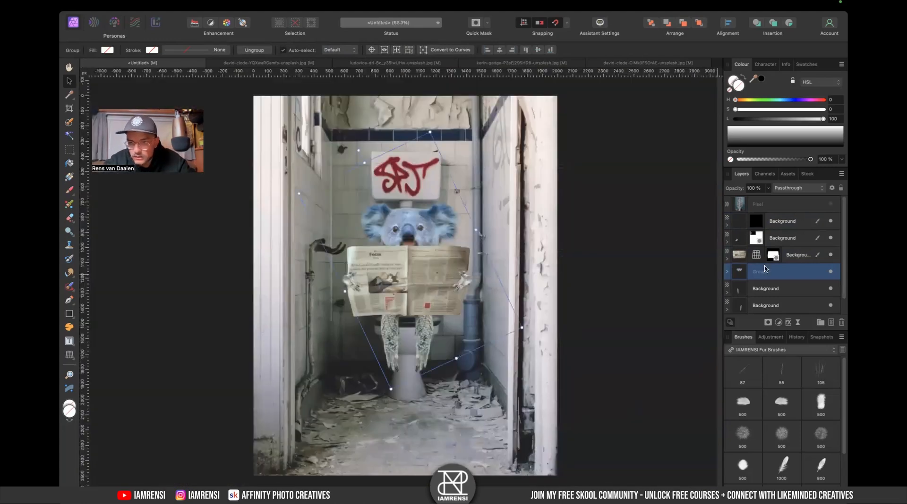
{"action": "left_click", "coordinate": [769, 290]}
{"action": "left_click", "coordinate": [769, 306], "text": "shift"}
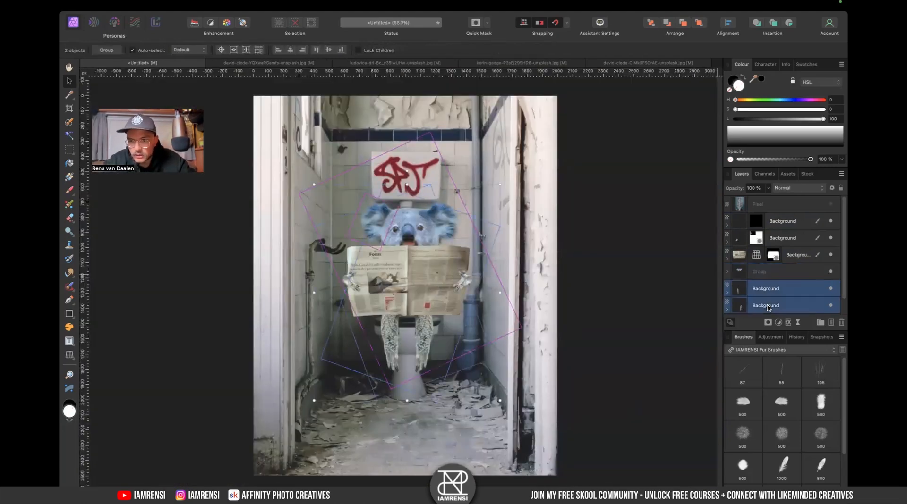
{"action": "scroll", "coordinate": [384, 313], "scroll_direction": "up", "scroll_amount": 3}
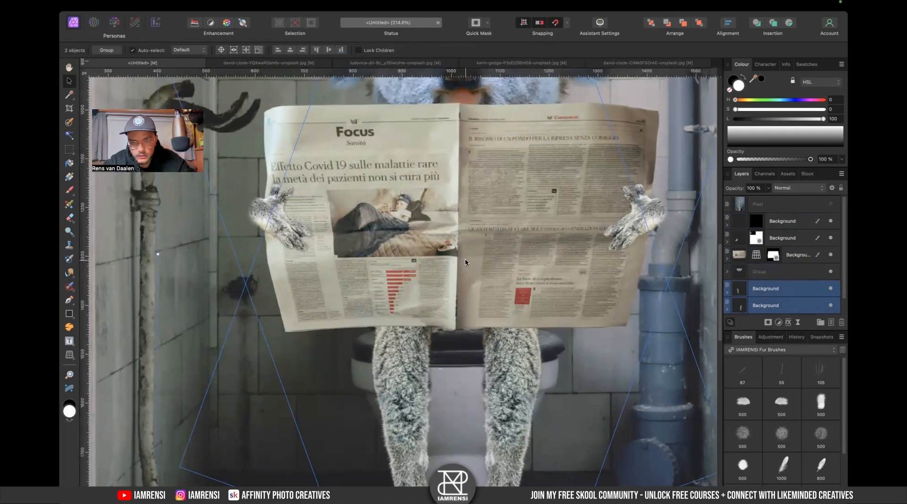
{"action": "left_click", "coordinate": [802, 254]}
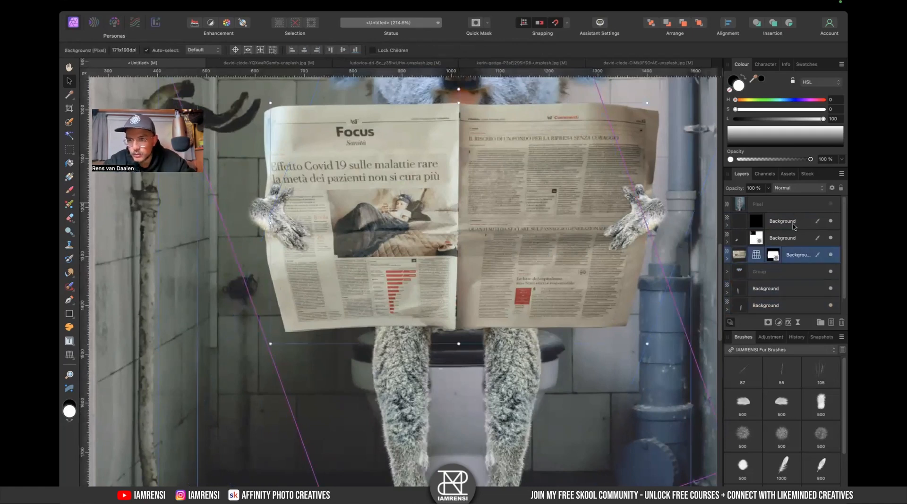
{"action": "left_click_drag", "start_coordinate": [467, 236], "coordinate": [468, 251]}
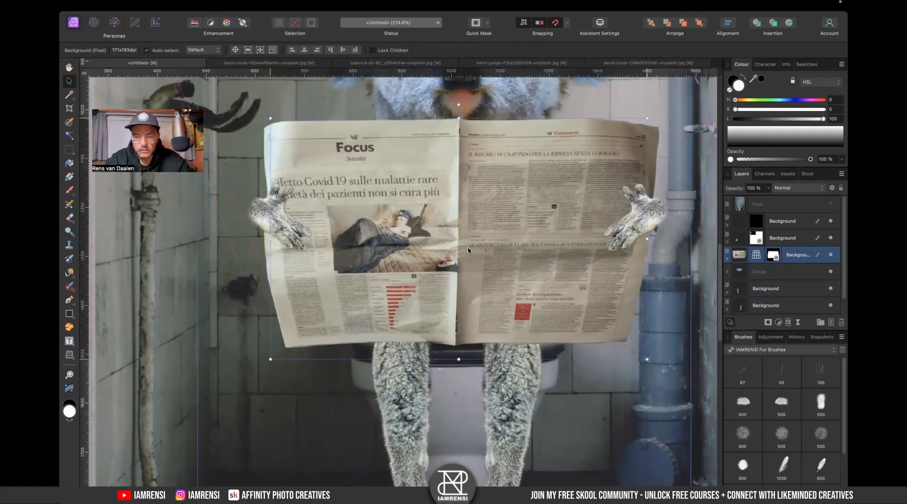
- Zoom in on the koala's legs and shift one leg layer slightly to the right beneath the newspaper
{"action": "key", "text": "super+0"}
{"action": "scroll", "coordinate": [378, 311], "scroll_direction": "up", "scroll_amount": 4}
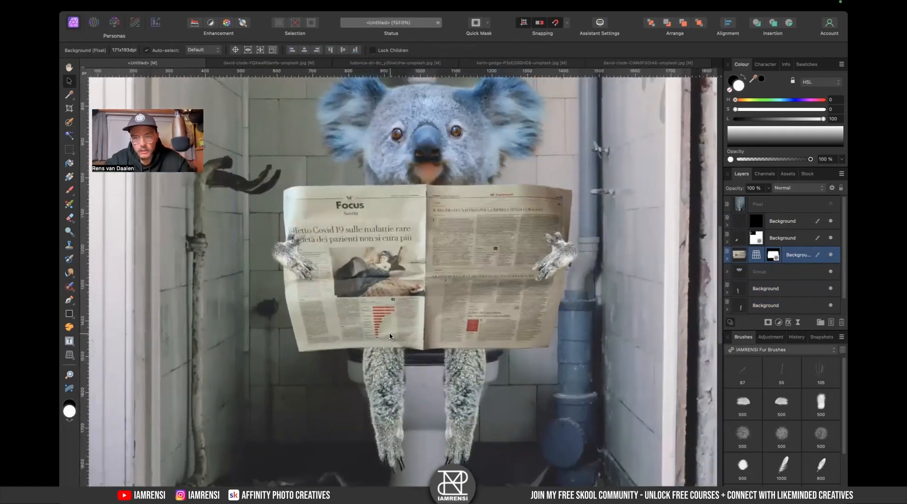
{"action": "left_click", "coordinate": [494, 367]}
{"action": "scroll", "coordinate": [543, 349], "scroll_direction": "down", "scroll_amount": 2}
{"action": "left_click", "coordinate": [775, 289]}
{"action": "scroll", "coordinate": [428, 326], "scroll_direction": "down", "scroll_amount": 2}
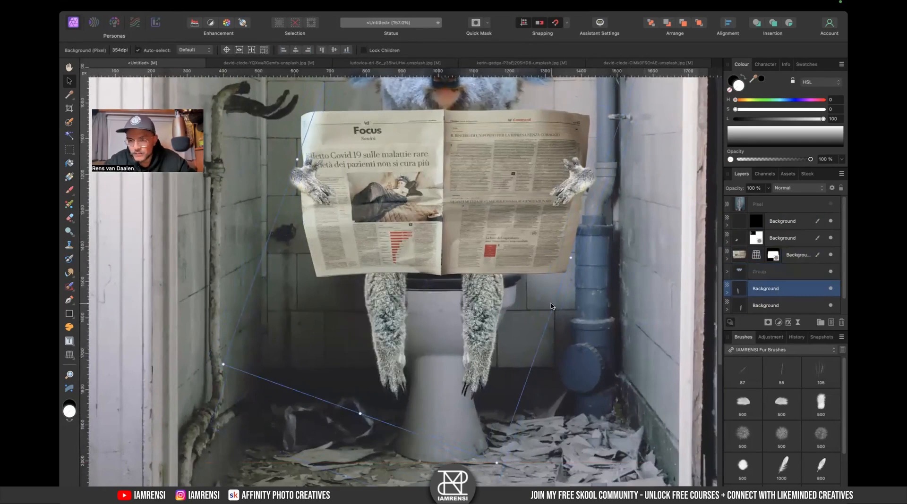
{"action": "mouse_move", "coordinate": [447, 319]}
{"action": "left_mouse_down"}
{"action": "mouse_move", "coordinate": [474, 322]}
{"action": "mouse_move", "coordinate": [462, 322]}
{"action": "left_mouse_up"}
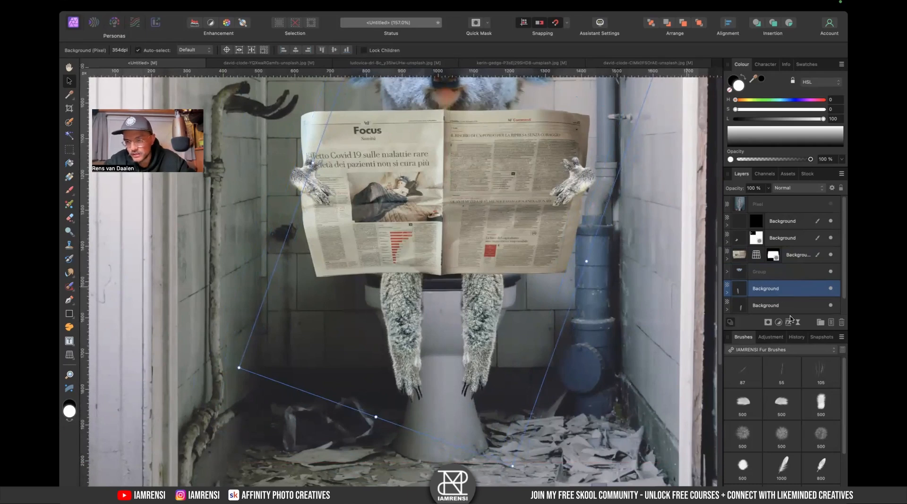
- Apply a Mesh Warp filter to the leg, adding nodes and bending its top inward under the newspaper
{"action": "left_click", "coordinate": [798, 323]}
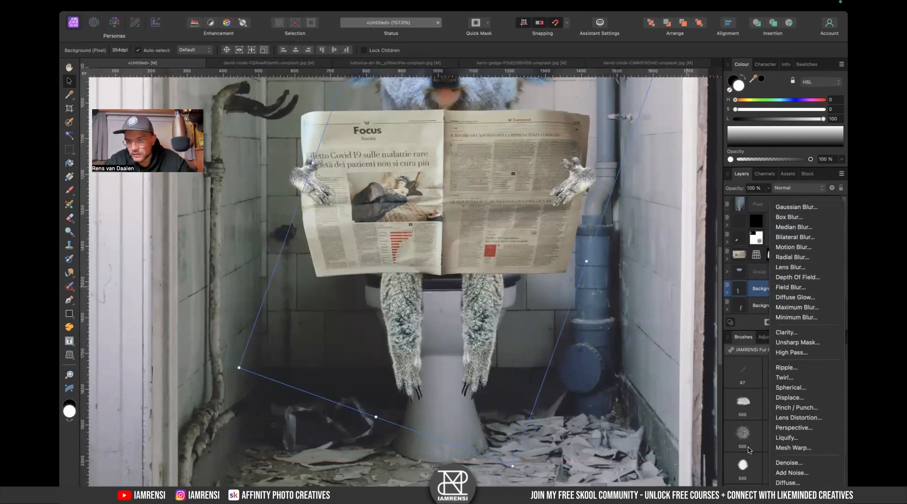
{"action": "scroll", "coordinate": [802, 378], "scroll_direction": "down", "scroll_amount": 3}
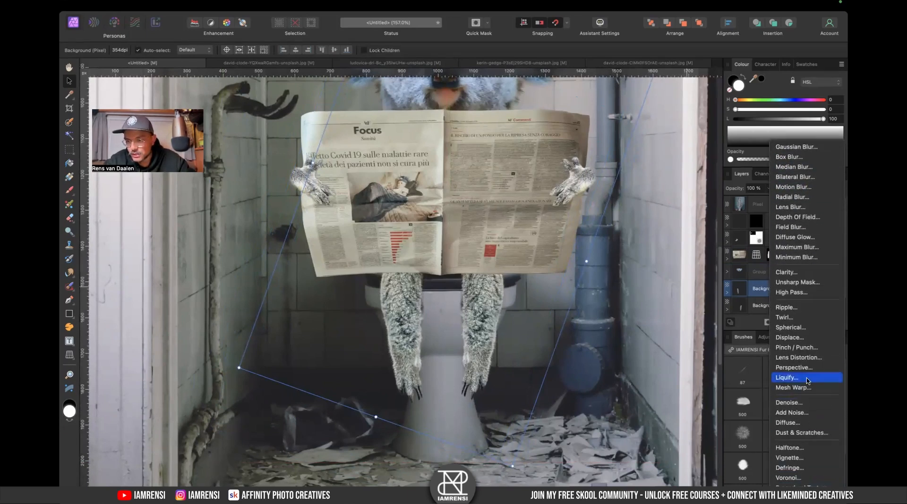
{"action": "left_click", "coordinate": [805, 387]}
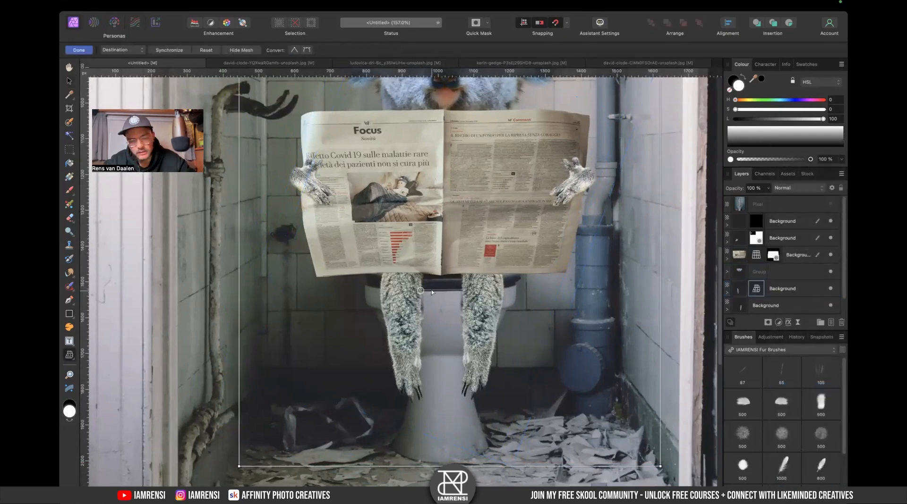
{"action": "left_click", "coordinate": [776, 289]}
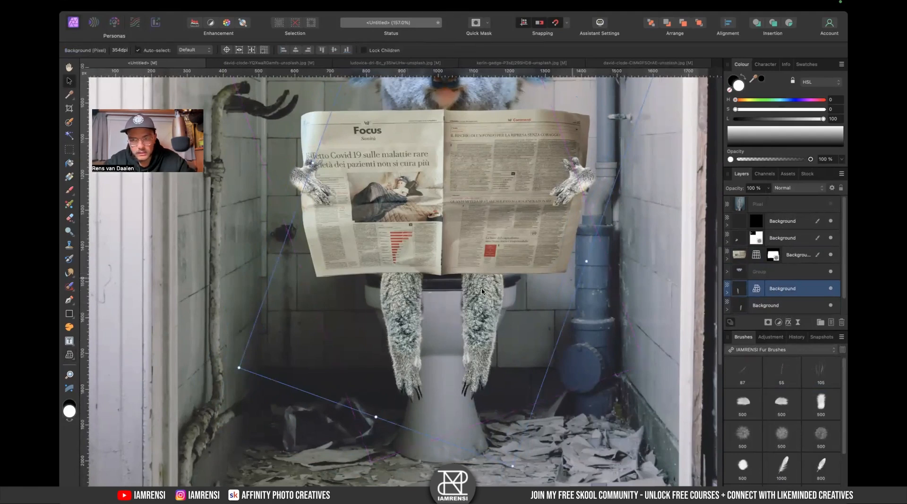
{"action": "left_click", "coordinate": [759, 290]}
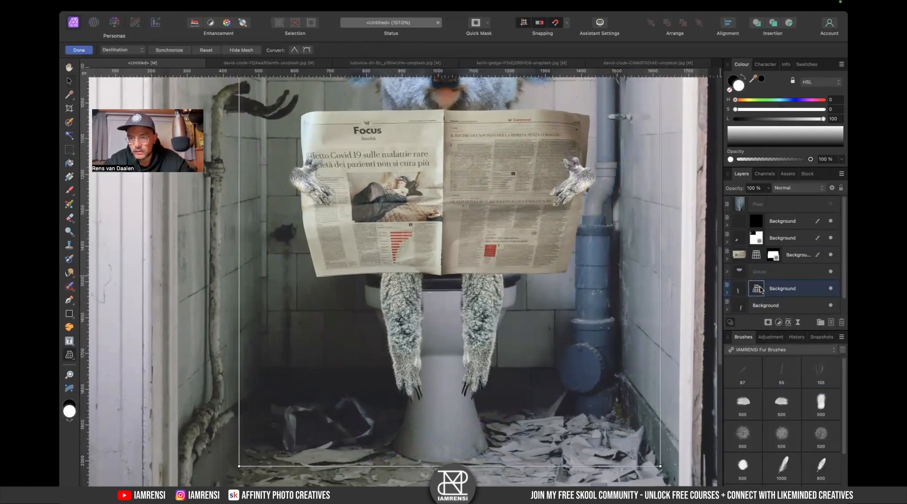
{"action": "double_click", "coordinate": [423, 300]}
{"action": "left_click_drag", "start_coordinate": [423, 300], "coordinate": [416, 300]}
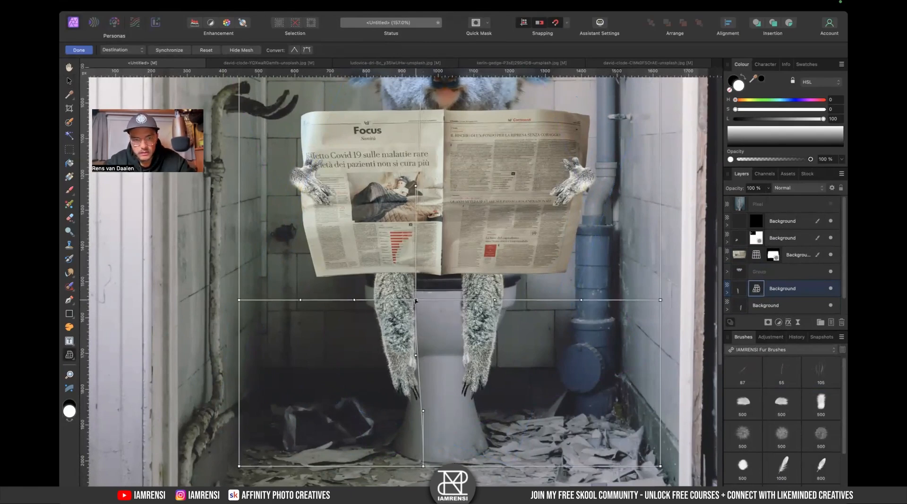
{"action": "key", "text": "super+z"}
{"action": "double_click", "coordinate": [376, 262]}
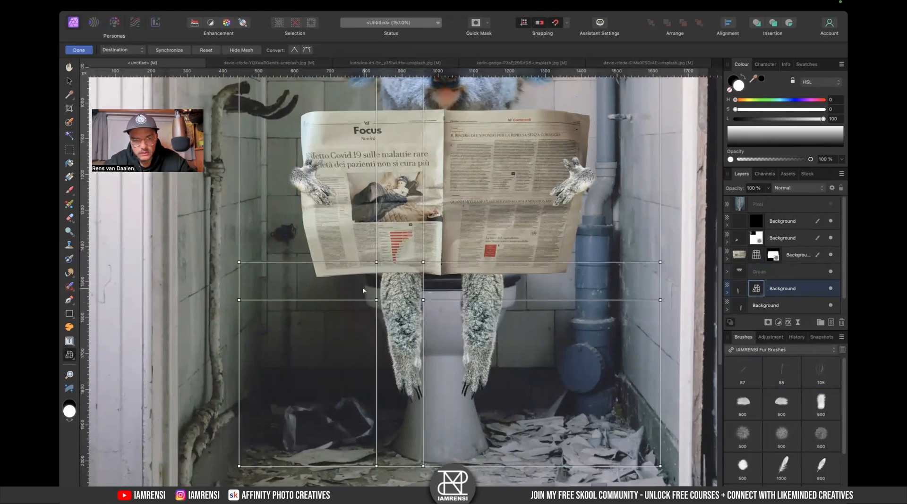
{"action": "left_click_drag", "start_coordinate": [422, 301], "coordinate": [411, 298]}
{"action": "left_click_drag", "start_coordinate": [367, 258], "coordinate": [431, 255]}
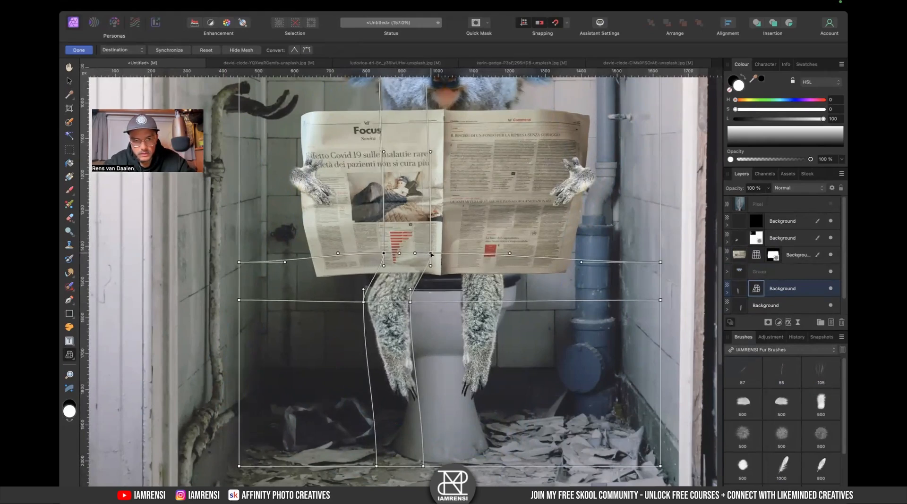
{"action": "key", "text": "BackSpace"}
{"action": "key", "text": "super+z"}
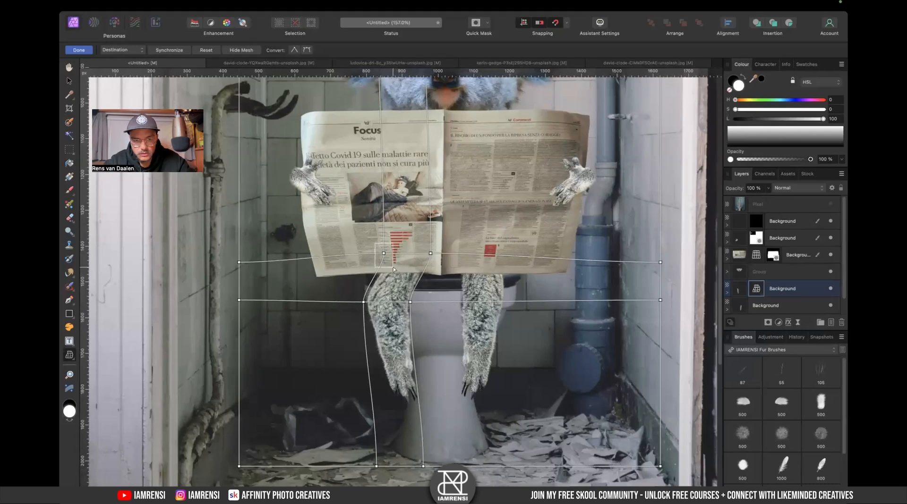
{"action": "left_click_drag", "start_coordinate": [383, 255], "coordinate": [439, 256]}
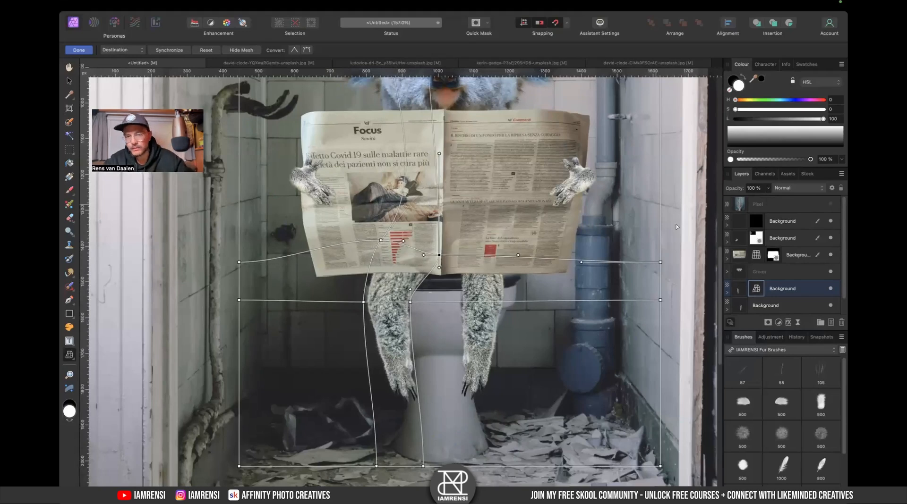
{"action": "left_click", "coordinate": [78, 50]}
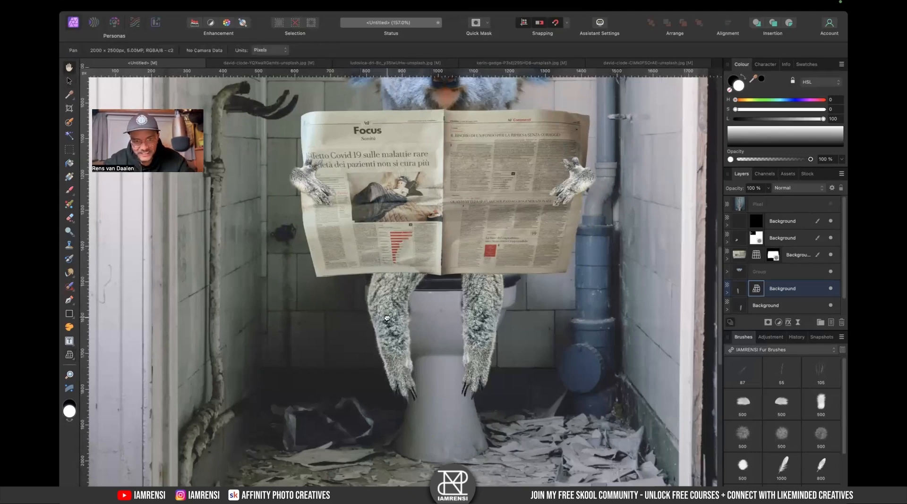
- Nudge the warped leg slightly into place under the newspaper with the Move tool
{"action": "double_click", "coordinate": [784, 305]}
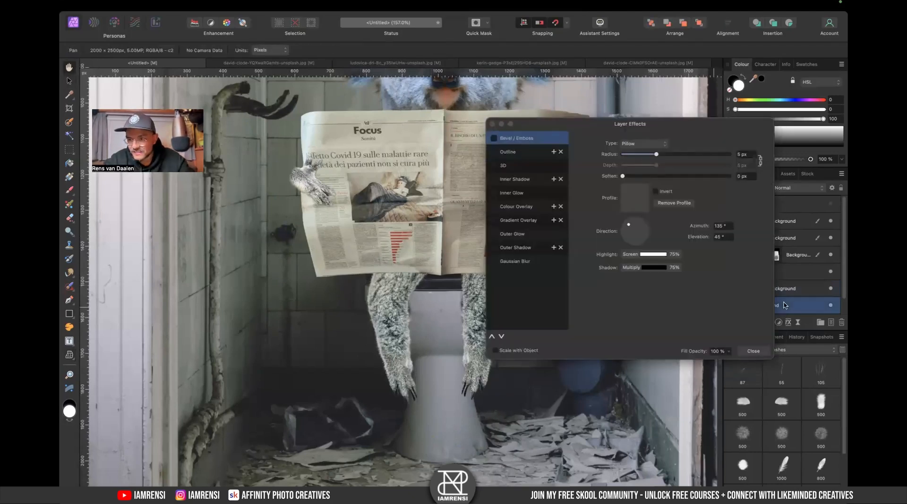
{"action": "left_click", "coordinate": [754, 350]}
{"action": "key", "text": "v"}
{"action": "left_click_drag", "start_coordinate": [455, 289], "coordinate": [452, 293]}
{"action": "left_click_drag", "start_coordinate": [412, 273], "coordinate": [416, 270]}
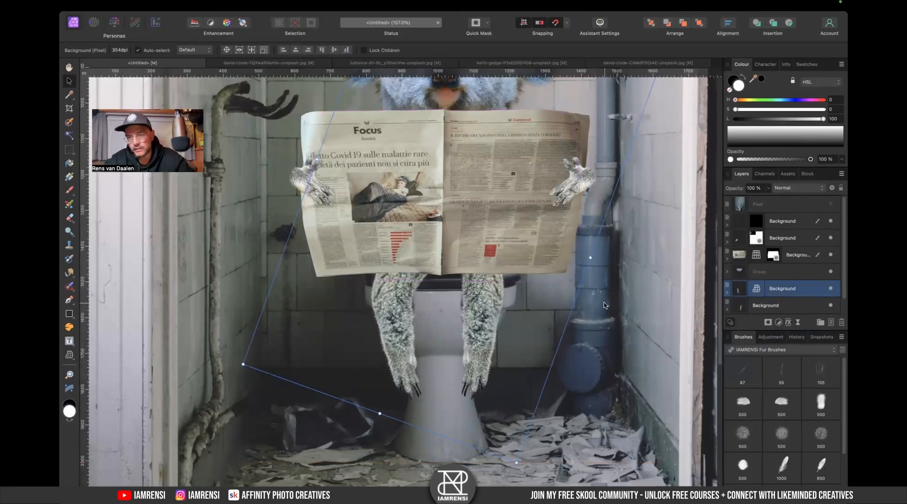
- Delete the other leg layer, then duplicate the warped leg and flip the copy horizontally
{"action": "left_click", "coordinate": [779, 304]}
{"action": "key", "text": "Delete"}
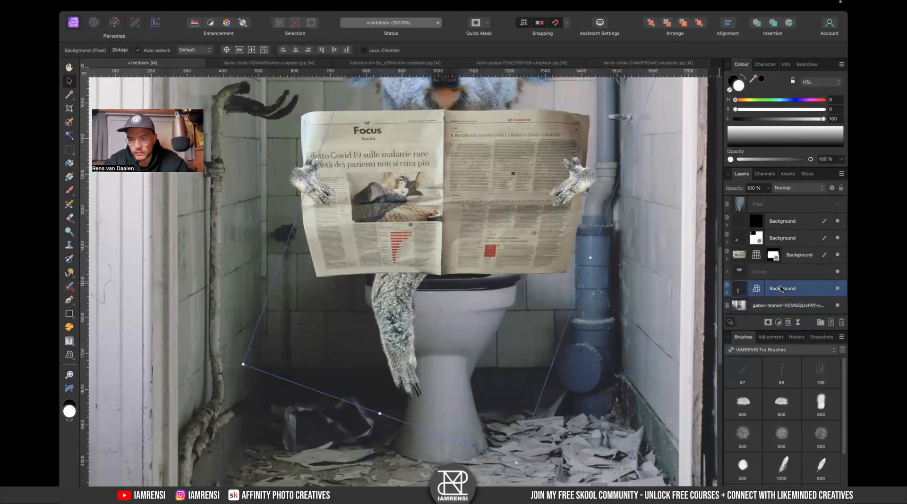
{"action": "key", "text": "super+j"}
{"action": "right_click", "coordinate": [398, 296]}
{"action": "mouse_move", "coordinate": [472, 462]}
{"action": "left_click", "coordinate": [524, 484]}
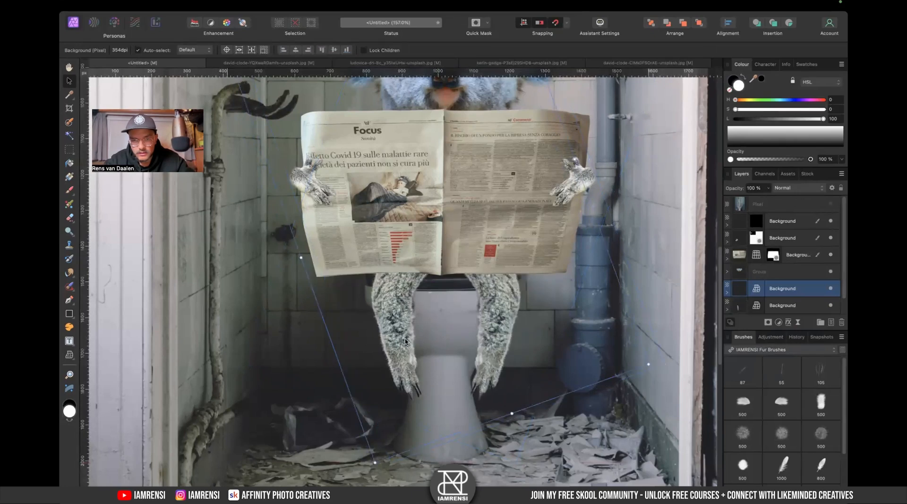
- Rename the upper warped leg layer to right leg
{"action": "left_click", "coordinate": [363, 345]}
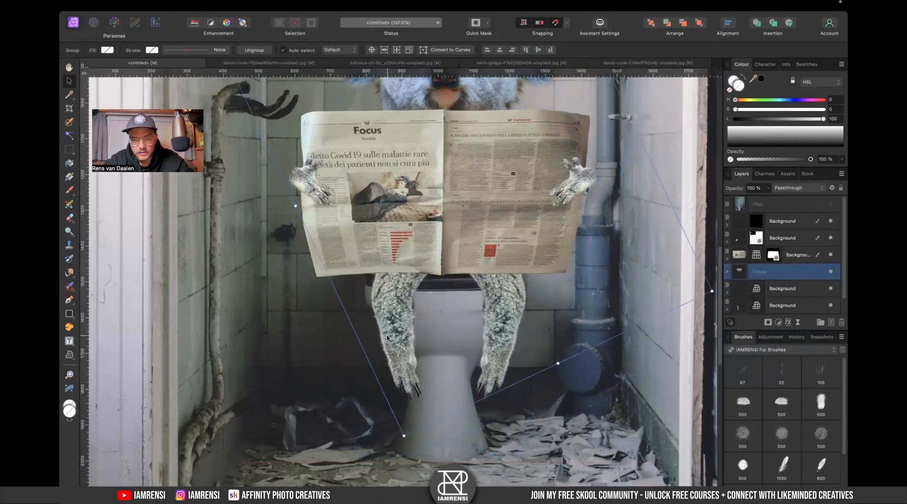
{"action": "left_click", "coordinate": [447, 301]}
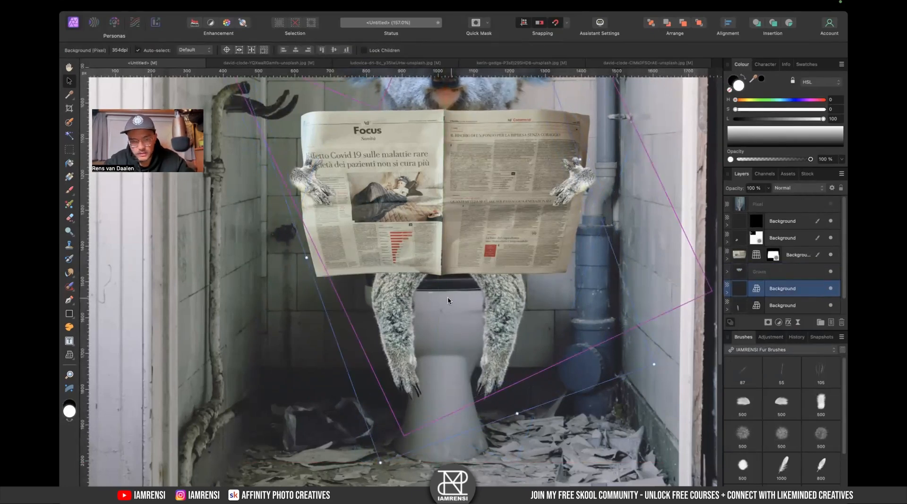
{"action": "left_click", "coordinate": [784, 307]}
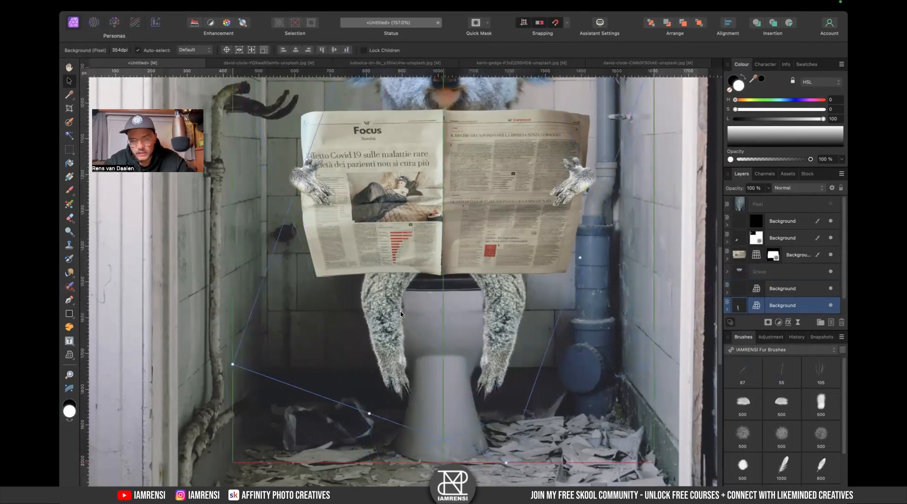
{"action": "key", "text": "super+0"}
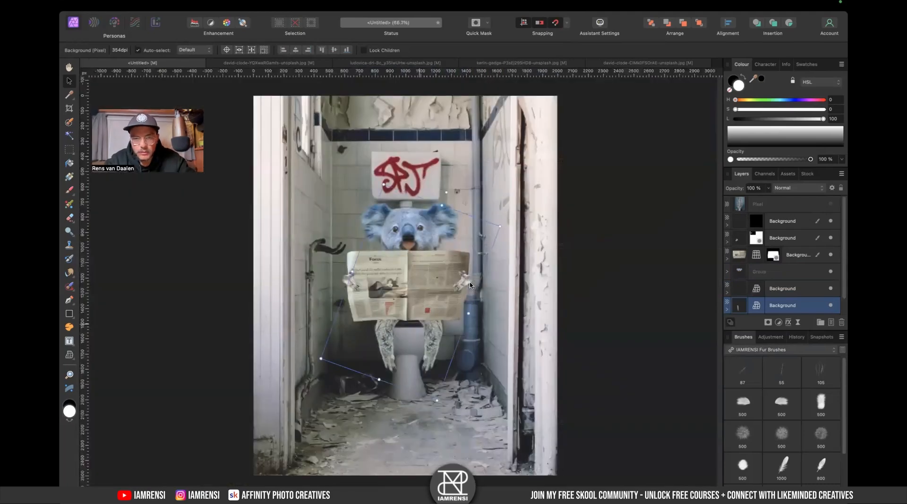
{"action": "scroll", "coordinate": [470, 285], "scroll_direction": "up", "scroll_amount": 5}
{"action": "scroll", "coordinate": [745, 277], "scroll_direction": "down", "scroll_amount": 1}
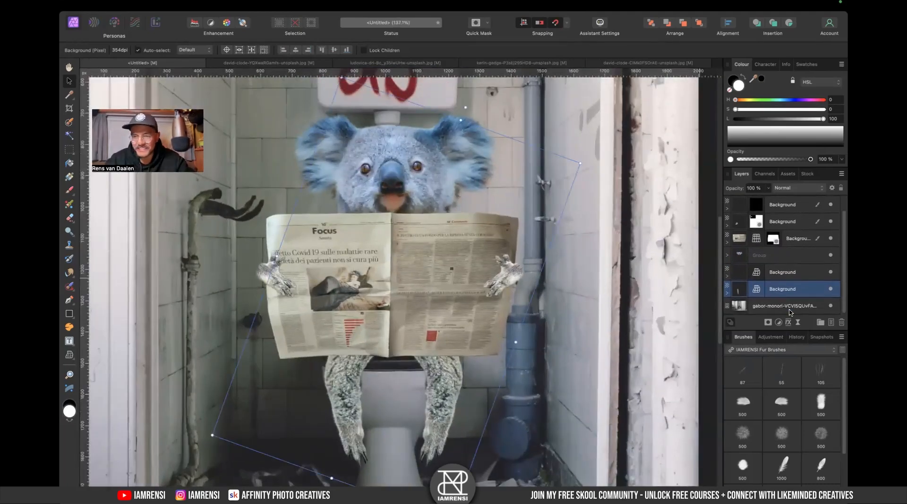
{"action": "double_click", "coordinate": [787, 275]}
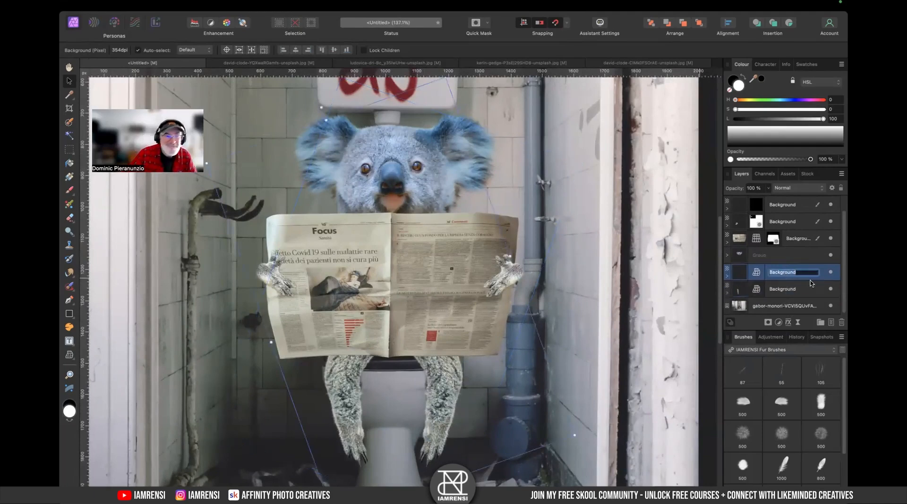
{"action": "type", "text": "rech"}
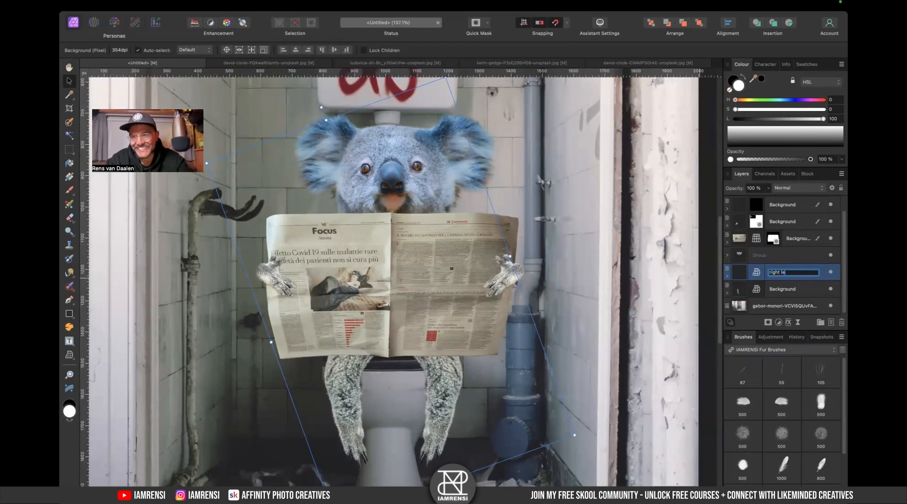
{"action": "type", "text": "g"}
{"action": "key", "text": "Tab"}
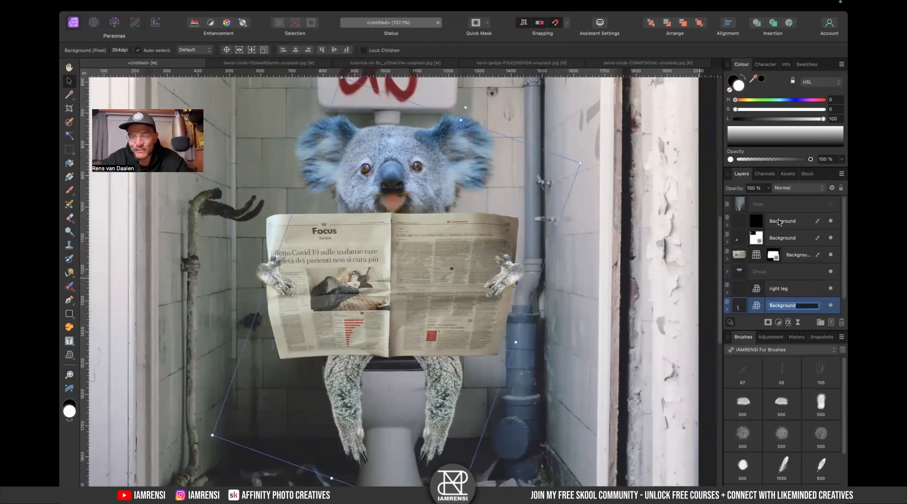
- Rename the remaining layers left hand, right hand, newspaper, head and left leg
{"action": "left_click", "coordinate": [779, 222]}
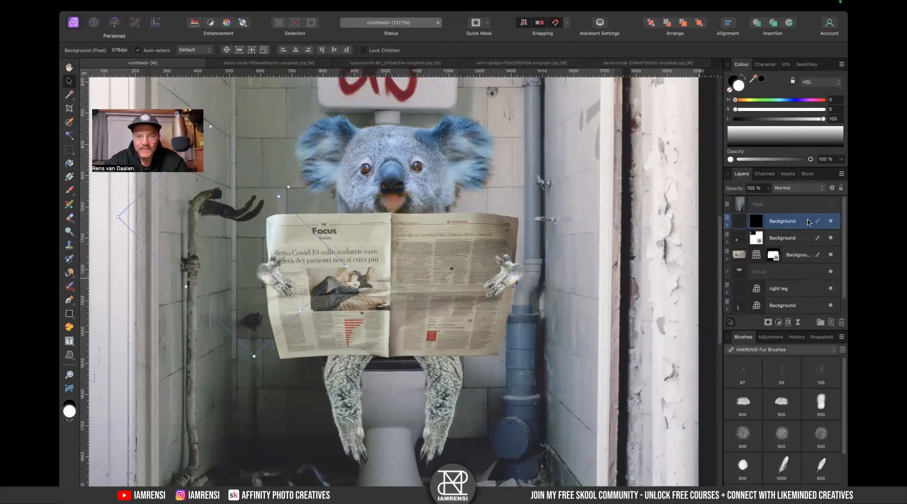
{"action": "double_click", "coordinate": [789, 223]}
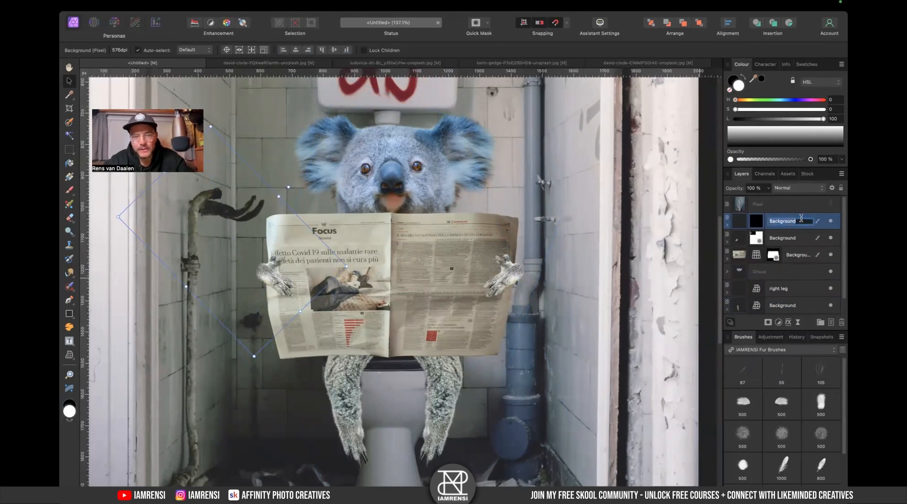
{"action": "type", "text": "left"}
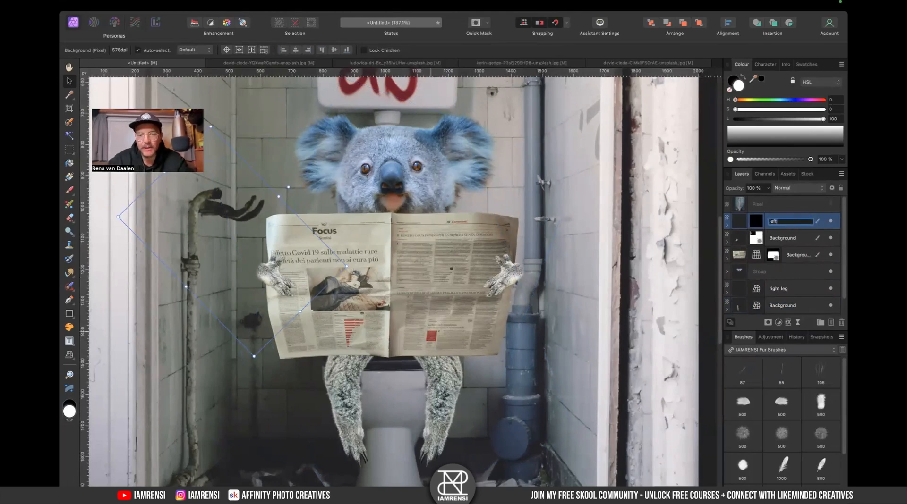
{"action": "type", "text": " hand"}
{"action": "double_click", "coordinate": [782, 240]}
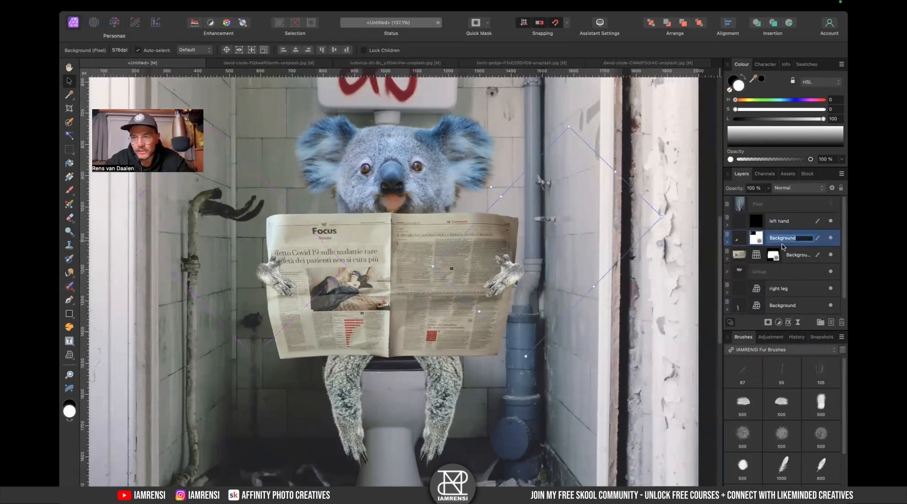
{"action": "type", "text": "right hand"}
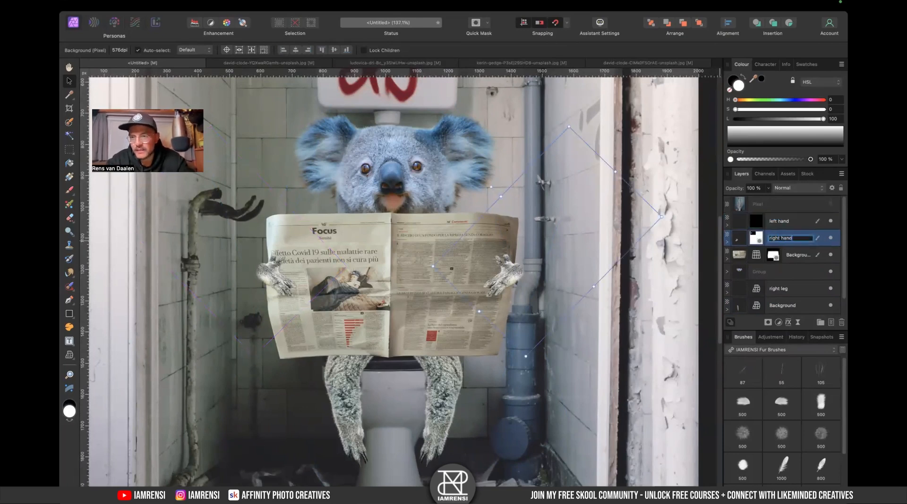
{"action": "key", "text": "Tab"}
{"action": "type", "text": "p"}
{"action": "type", "text": "ewspa"}
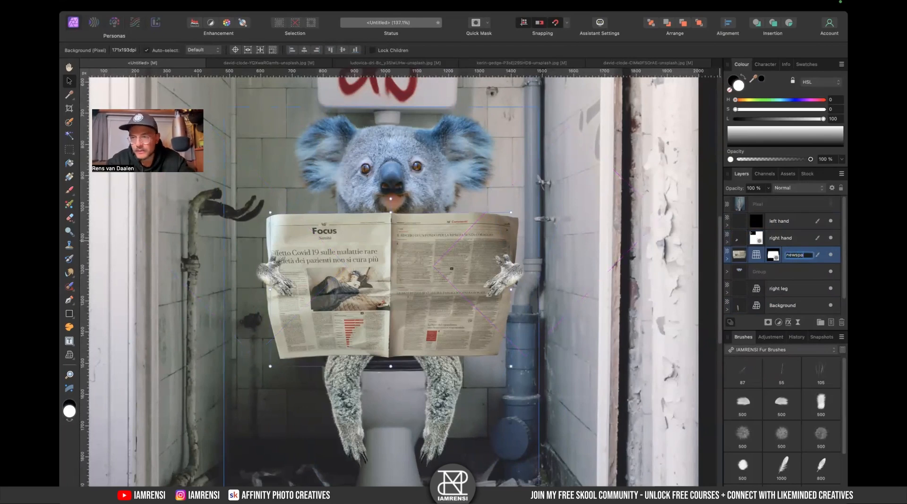
{"action": "type", "text": "per"}
{"action": "key", "text": "Tab"}
{"action": "type", "text": "head"}
{"action": "key", "text": "Tab"}
{"action": "key", "text": "Tab"}
{"action": "type", "text": "left lefg"}
{"action": "key", "text": "Return"}
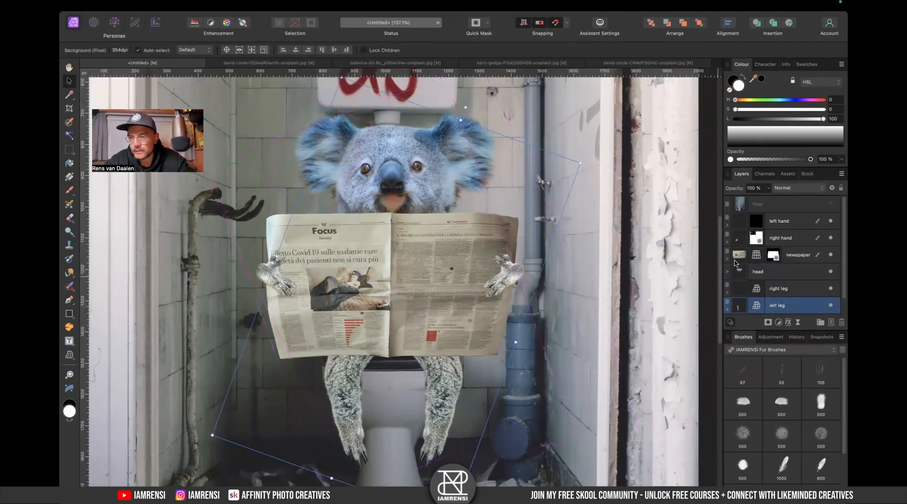
- Rename the bottom photo layer Background, fit the canvas to the window and select the left hand layer
{"action": "scroll", "coordinate": [782, 266], "scroll_direction": "down", "scroll_amount": 2}
{"action": "double_click", "coordinate": [782, 306]}
{"action": "type", "text": "Bak"}
{"action": "type", "text": "kground"}
{"action": "key", "text": "Return"}
{"action": "key", "text": "super+0"}
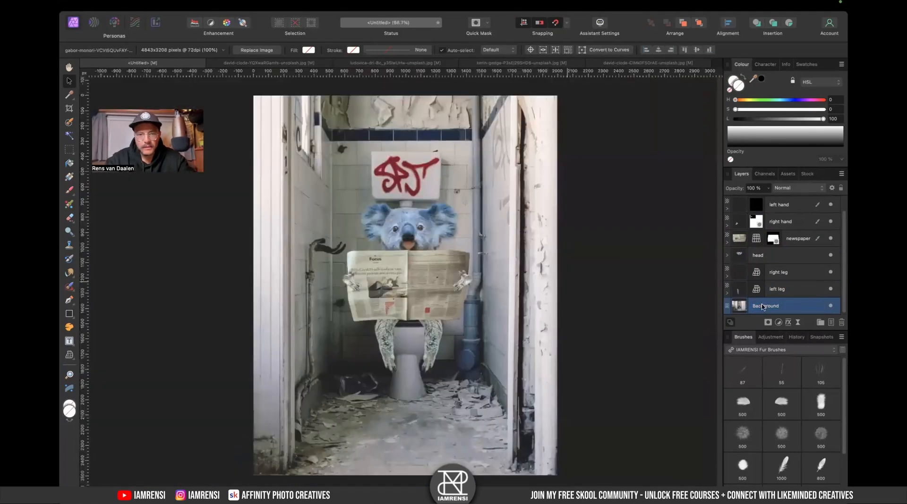
{"action": "left_click", "coordinate": [781, 209]}
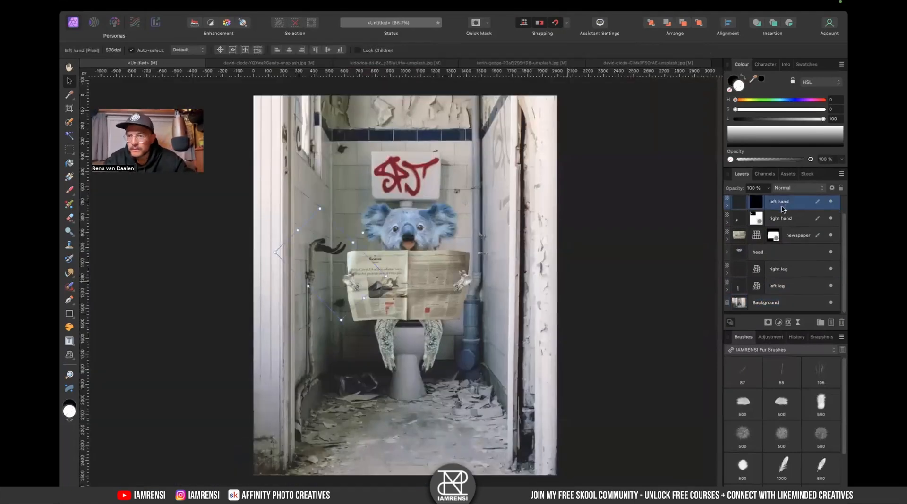
{"action": "left_click", "coordinate": [771, 306], "text": "super"}
{"action": "key", "text": "super+minus"}
{"action": "key", "text": "super+minus"}
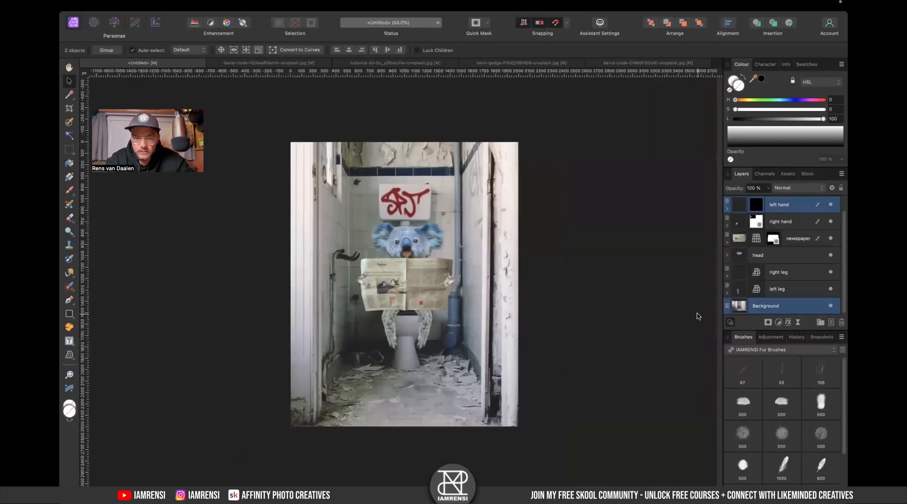
{"action": "left_click_drag", "start_coordinate": [541, 181], "coordinate": [564, 165]}
{"action": "key", "text": "super+z"}
{"action": "left_click", "coordinate": [785, 226]}
{"action": "left_click", "coordinate": [786, 211]}
{"action": "left_click", "coordinate": [781, 310], "text": "shift"}
{"action": "left_click_drag", "start_coordinate": [540, 182], "coordinate": [567, 167]}
{"action": "left_click_drag", "start_coordinate": [434, 269], "coordinate": [434, 270]}
{"action": "key", "text": "c"}
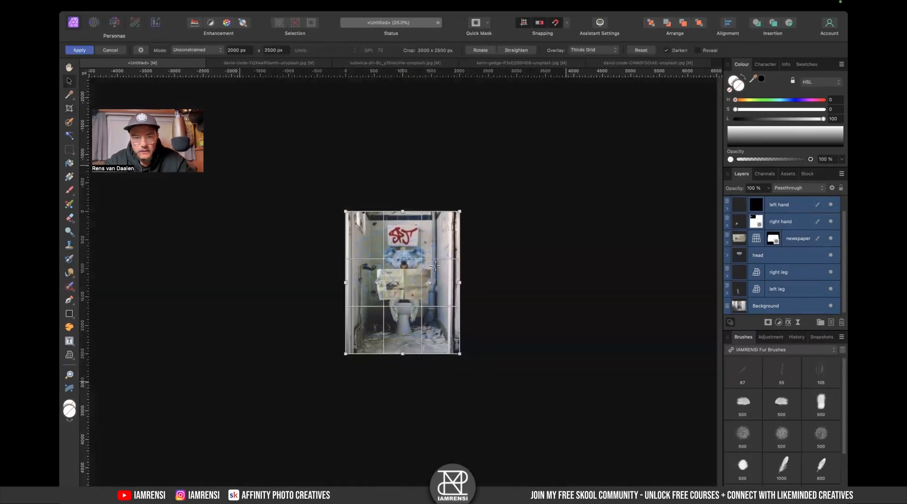
{"action": "key", "text": "super+0"}
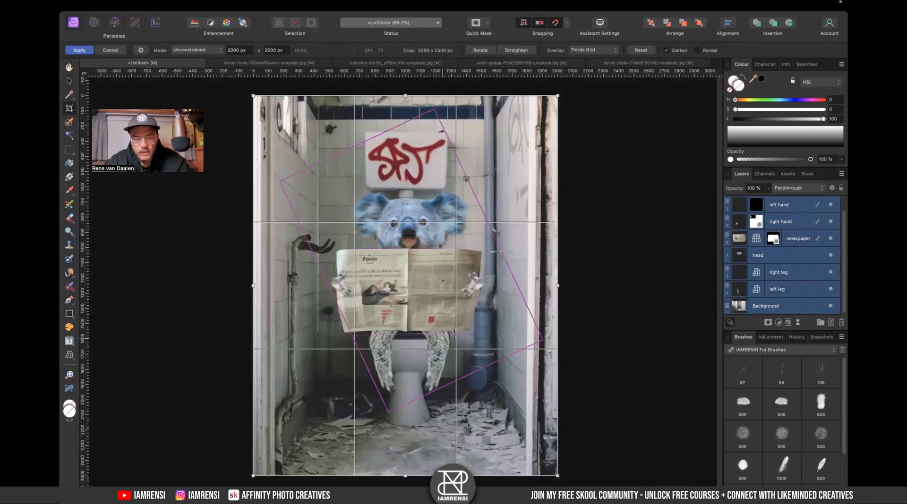
{"action": "key", "text": "v"}
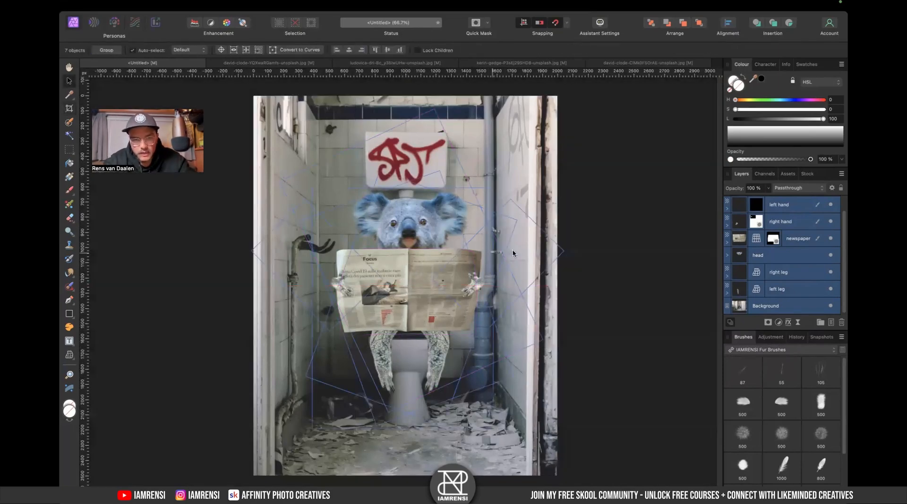
- Nudge the head group upward so the koala's head sits just above the newspaper
{"action": "left_click", "coordinate": [613, 266]}
{"action": "scroll", "coordinate": [399, 272], "scroll_direction": "up", "scroll_amount": 5}
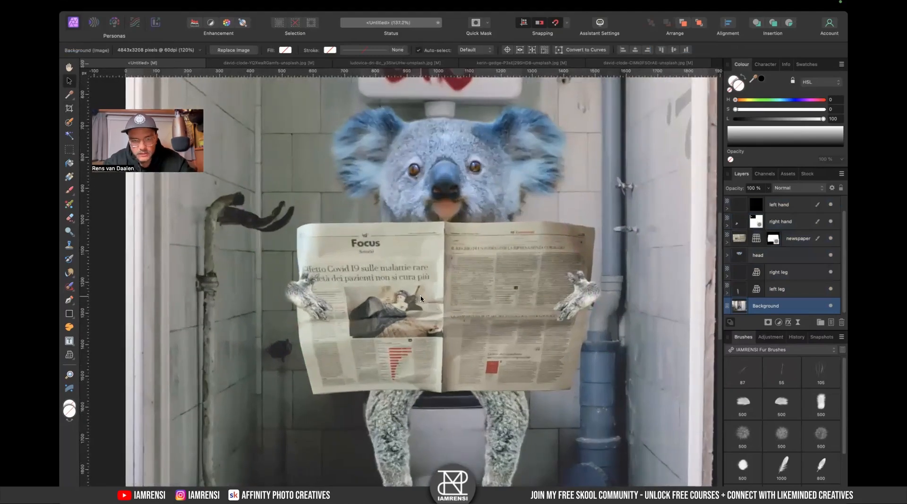
{"action": "left_click", "coordinate": [467, 361]}
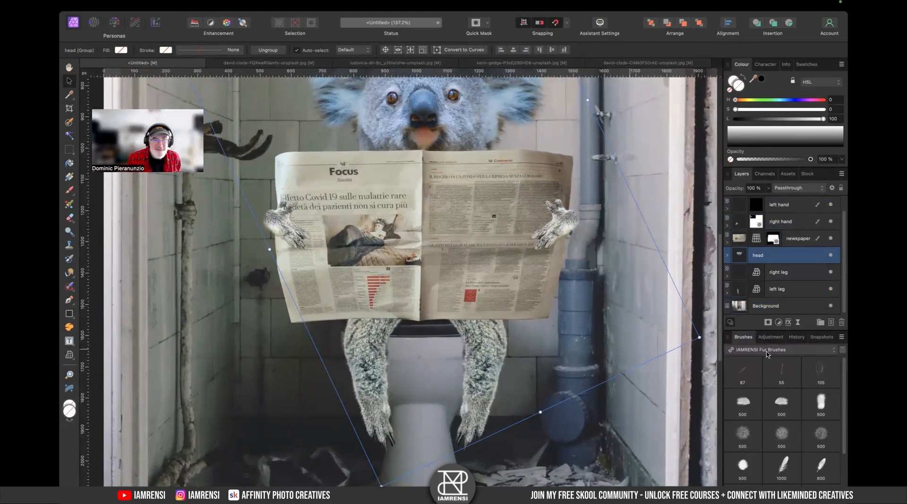
{"action": "left_click", "coordinate": [797, 272]}
{"action": "scroll", "coordinate": [474, 347], "scroll_direction": "up", "scroll_amount": 3}
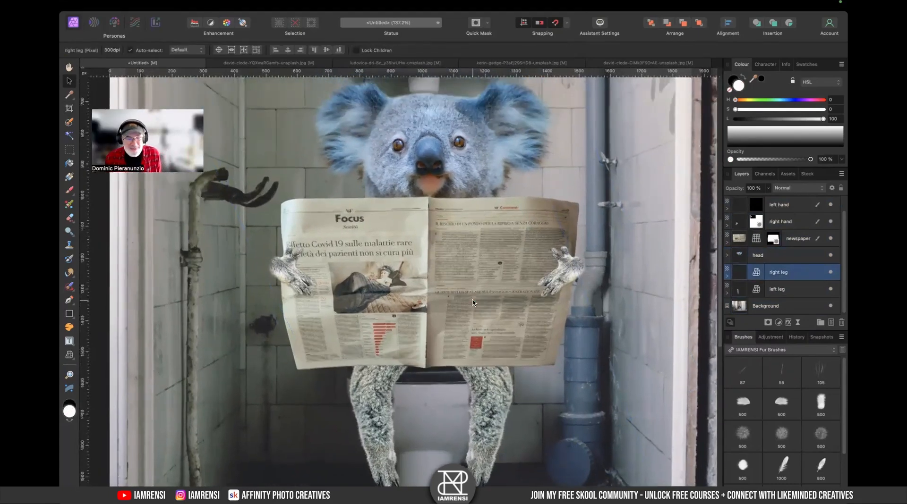
{"action": "left_click", "coordinate": [485, 206]}
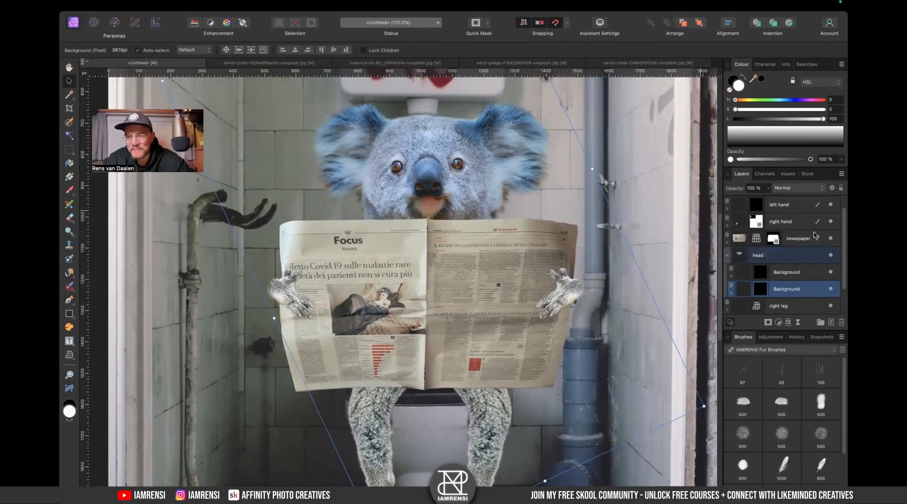
{"action": "left_click", "coordinate": [782, 258]}
{"action": "key", "text": "super+1"}
{"action": "left_click_drag", "start_coordinate": [623, 373], "coordinate": [591, 361]}
{"action": "key", "text": "shift+Up"}
{"action": "key", "text": "shift+Up"}
{"action": "key", "text": "shift+Up"}
{"action": "left_click_drag", "start_coordinate": [590, 354], "coordinate": [585, 356]}
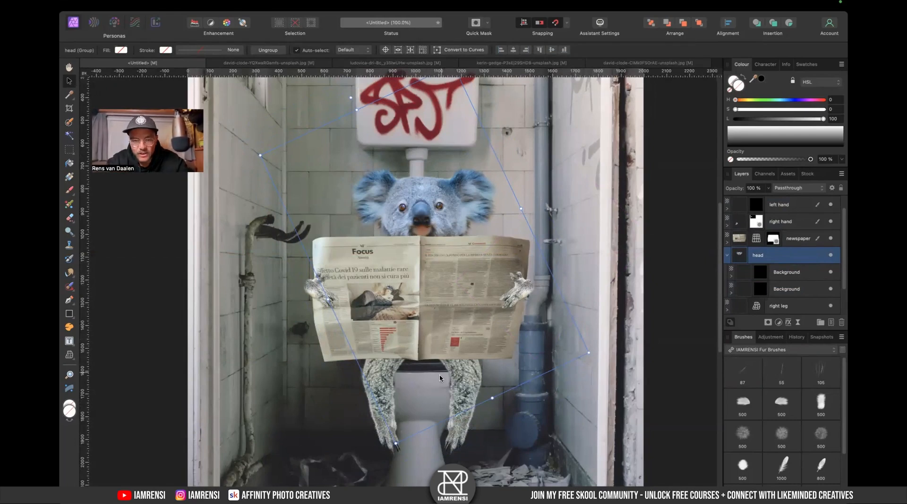
- Shift the head group slightly down on the canvas
{"action": "left_click", "coordinate": [681, 318]}
{"action": "scroll", "coordinate": [470, 340], "scroll_direction": "down", "scroll_amount": 2}
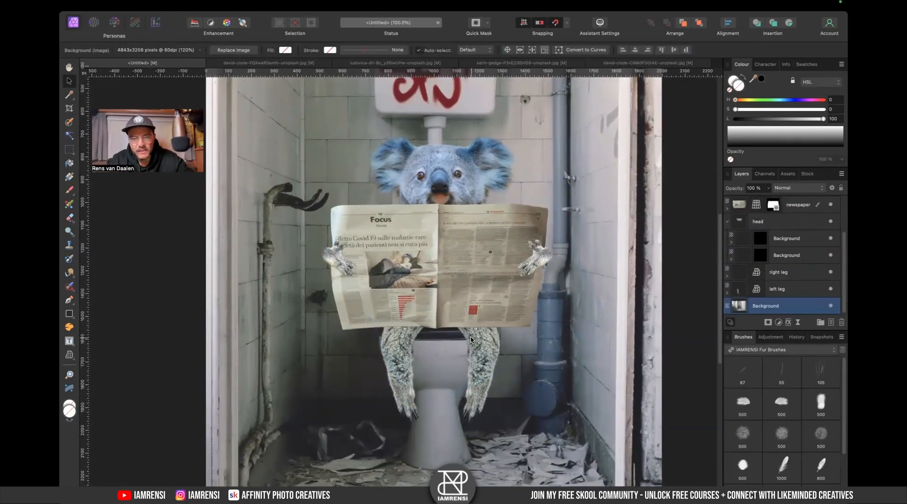
{"action": "left_click", "coordinate": [450, 188]}
{"action": "left_click_drag", "start_coordinate": [465, 173], "coordinate": [464, 176]}
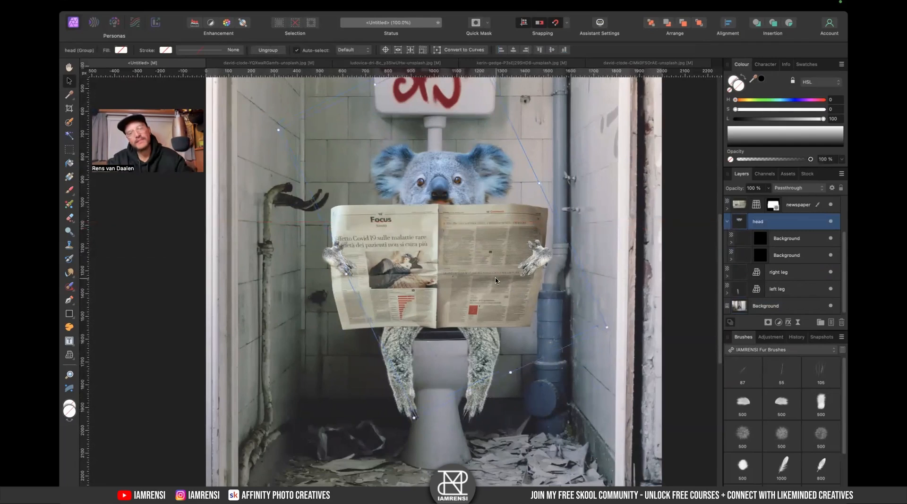
- Nudge the left hand slightly and narrow the newspaper from its right side
{"action": "left_click", "coordinate": [323, 264]}
{"action": "left_click_drag", "start_coordinate": [338, 267], "coordinate": [333, 265]}
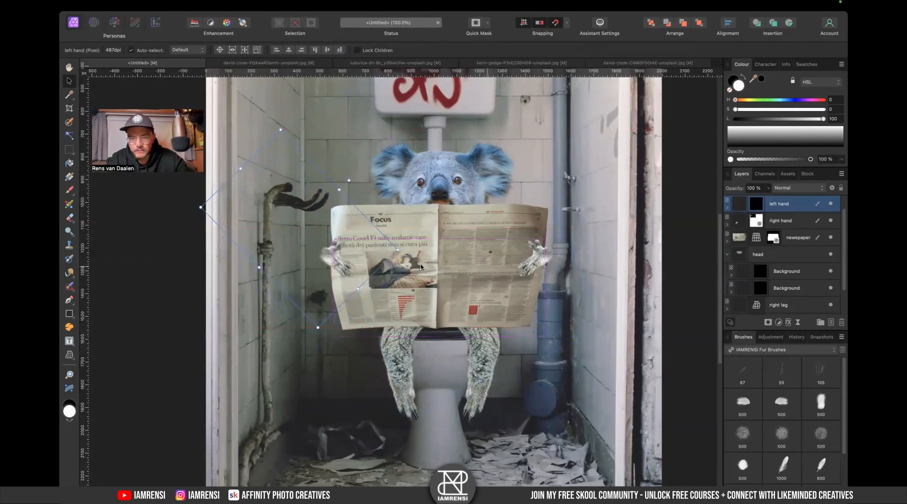
{"action": "left_click", "coordinate": [459, 276]}
{"action": "left_click_drag", "start_coordinate": [547, 266], "coordinate": [533, 264]}
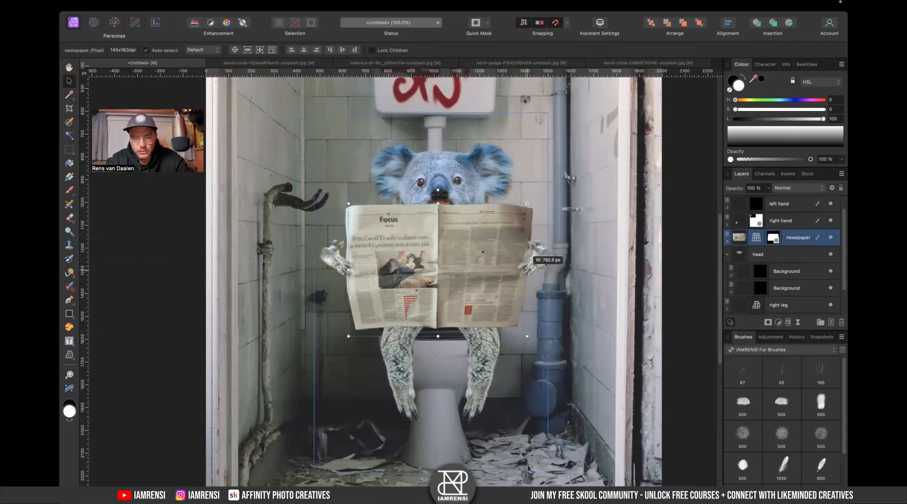
- Move the right hand inward so its paw grips the newspaper's right edge
{"action": "left_click", "coordinate": [309, 263]}
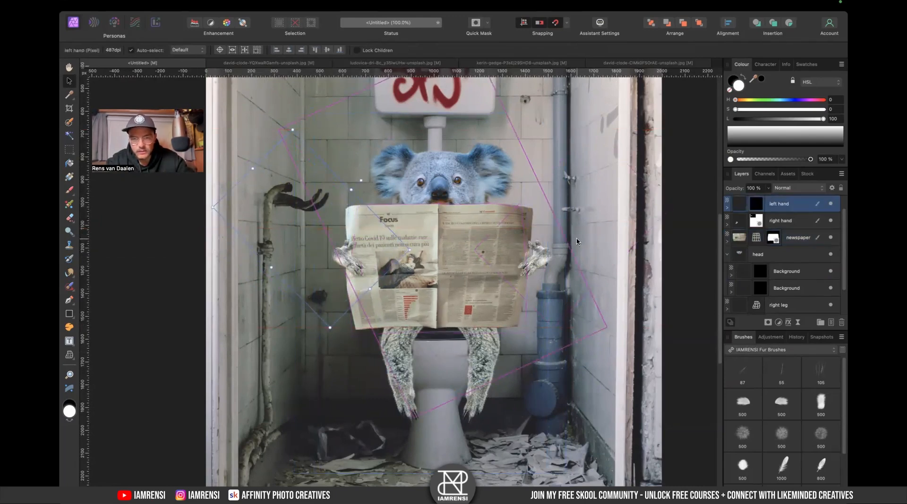
{"action": "left_click", "coordinate": [547, 255]}
{"action": "left_click_drag", "start_coordinate": [546, 255], "coordinate": [531, 263]}
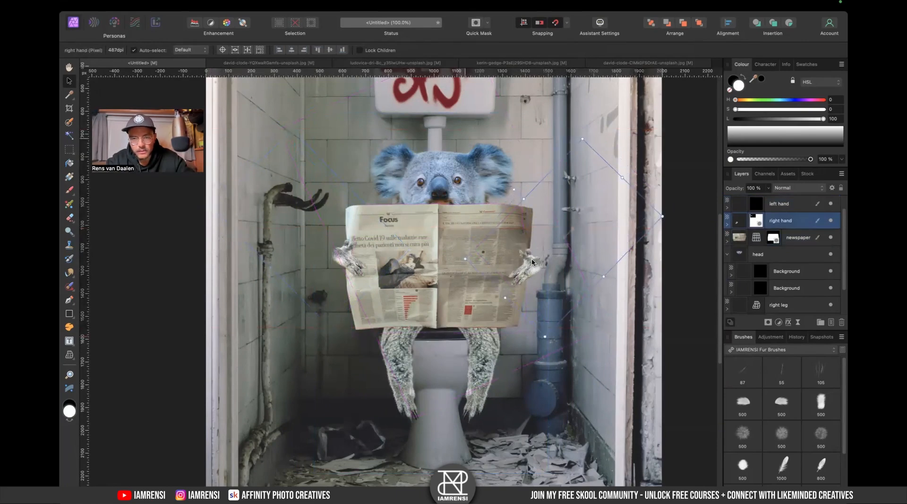
- Shrink the newspaper slightly from its top-left corner and move the left hand onto its left edge
{"action": "left_click", "coordinate": [515, 225]}
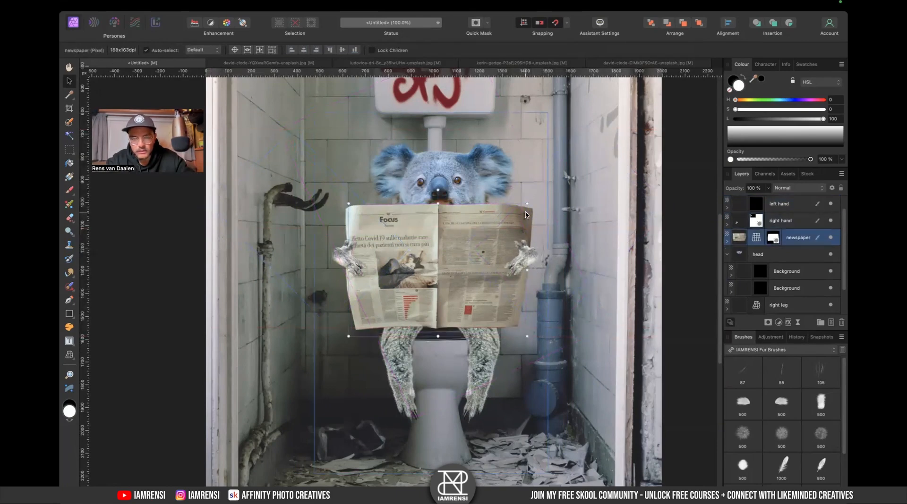
{"action": "left_click_drag", "start_coordinate": [346, 203], "coordinate": [349, 206]}
{"action": "left_click", "coordinate": [339, 252]}
{"action": "left_click_drag", "start_coordinate": [339, 253], "coordinate": [344, 256]}
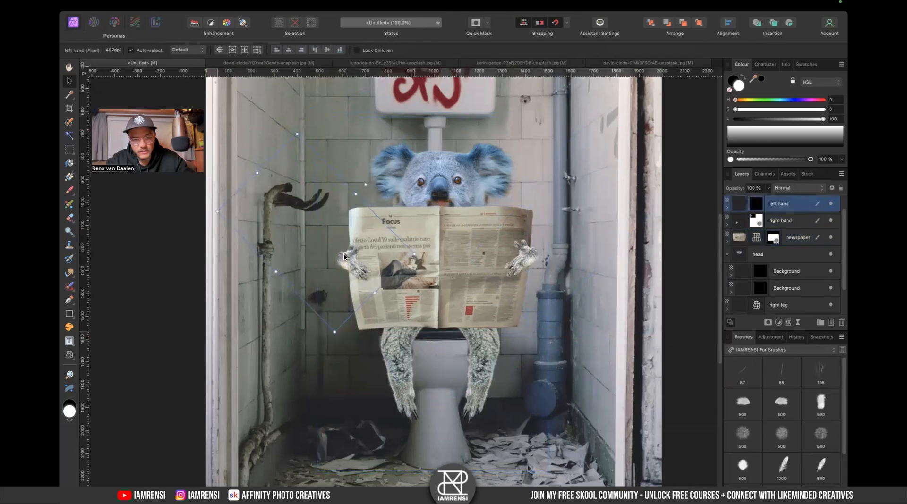
- Zoom in to examine how the paws overlap the newspaper's edges
{"action": "scroll", "coordinate": [344, 256], "scroll_direction": "up", "scroll_amount": 5}
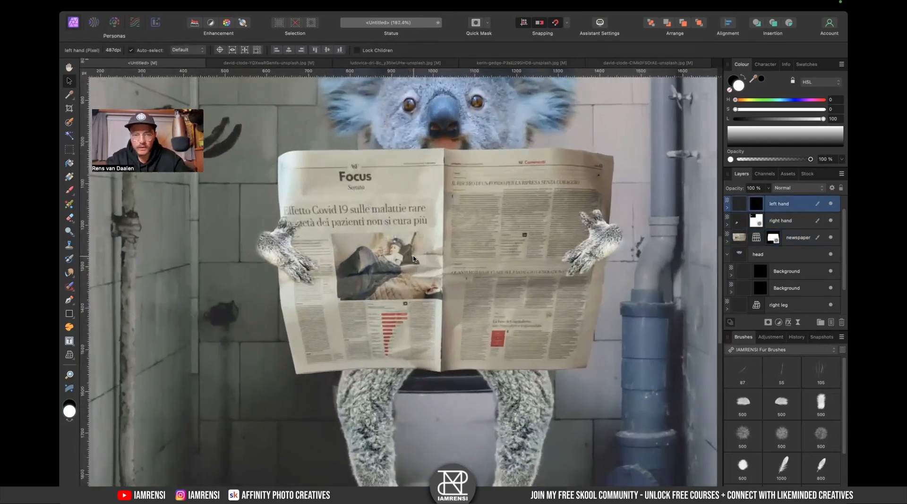
{"action": "scroll", "coordinate": [348, 223], "scroll_direction": "up", "scroll_amount": 5}
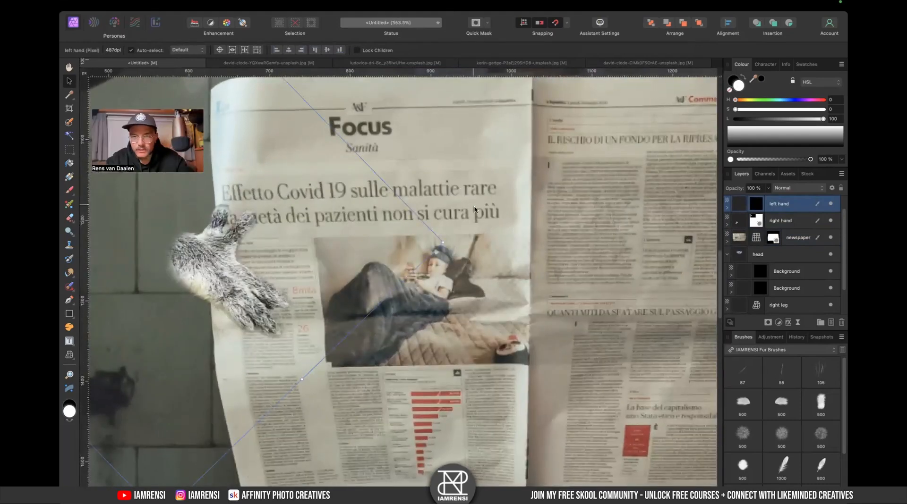
{"action": "scroll", "coordinate": [480, 214], "scroll_direction": "down", "scroll_amount": 1}
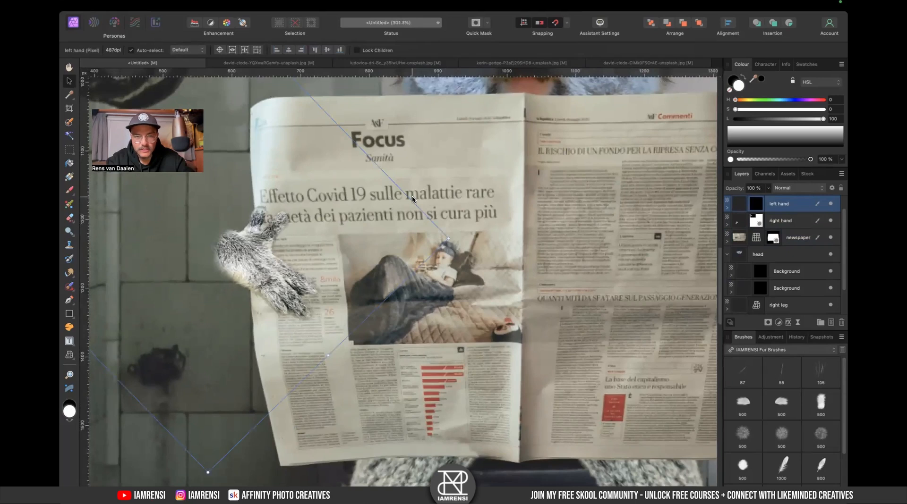
{"action": "scroll", "coordinate": [448, 231], "scroll_direction": "down", "scroll_amount": 2}
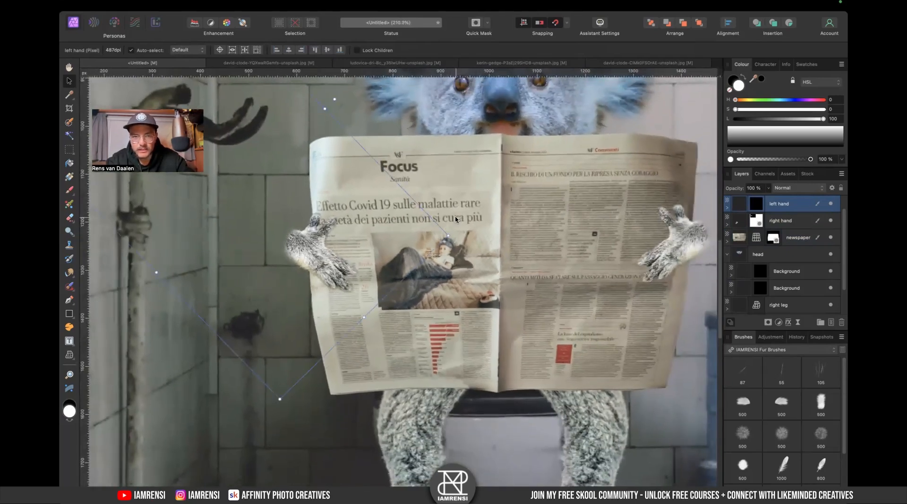
{"action": "scroll", "coordinate": [456, 220], "scroll_direction": "down", "scroll_amount": 2}
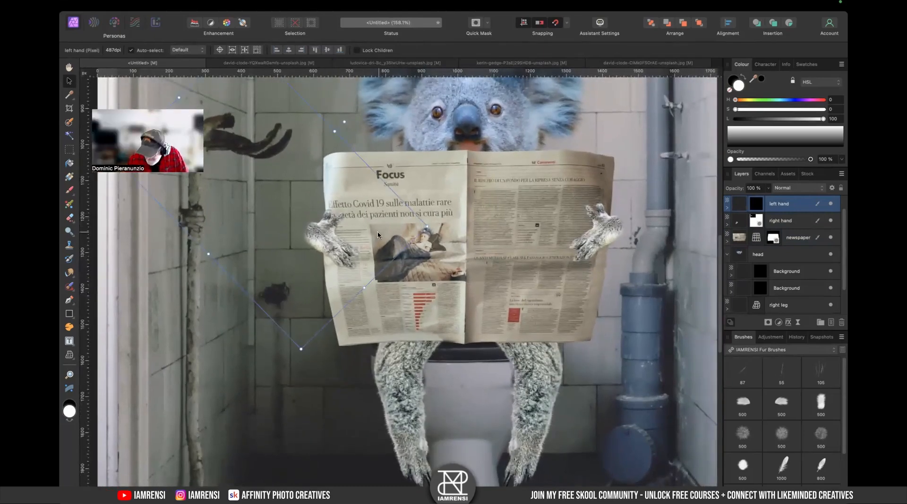
{"action": "scroll", "coordinate": [378, 235], "scroll_direction": "up", "scroll_amount": 4}
{"action": "left_click", "coordinate": [778, 243]}
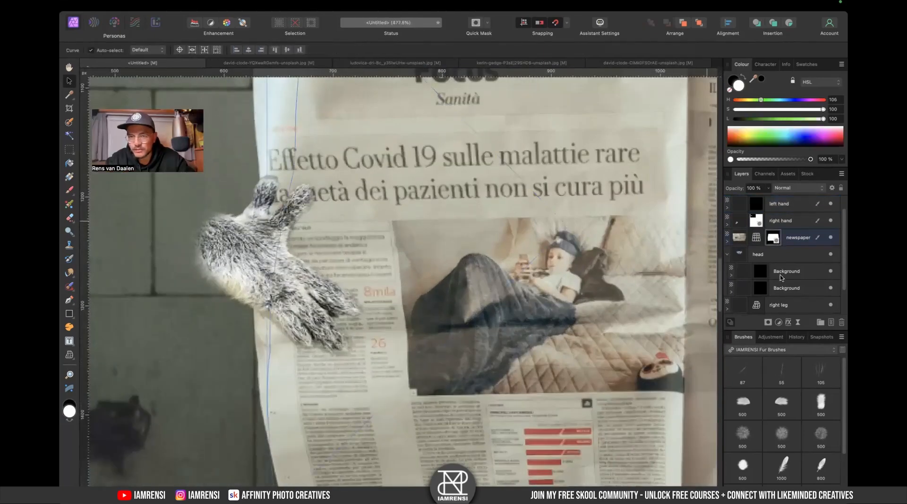
{"action": "scroll", "coordinate": [537, 238], "scroll_direction": "down", "scroll_amount": 3}
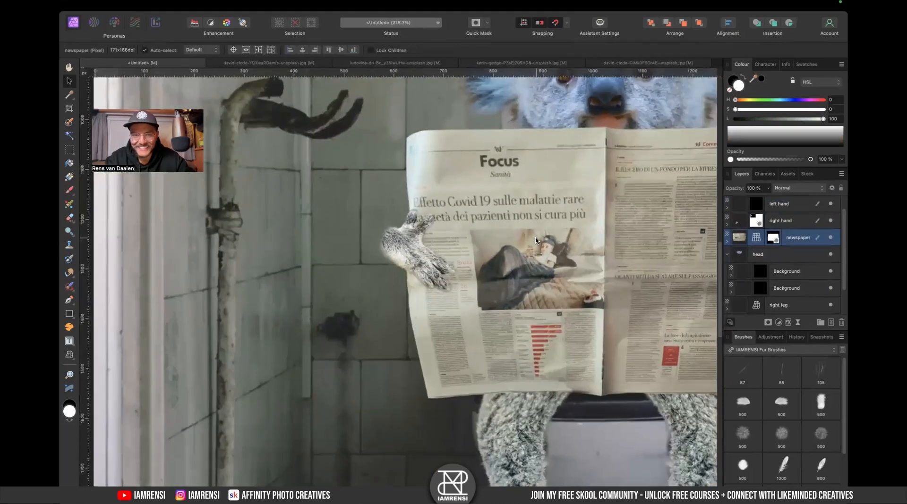
{"action": "scroll", "coordinate": [377, 299], "scroll_direction": "down", "scroll_amount": 1}
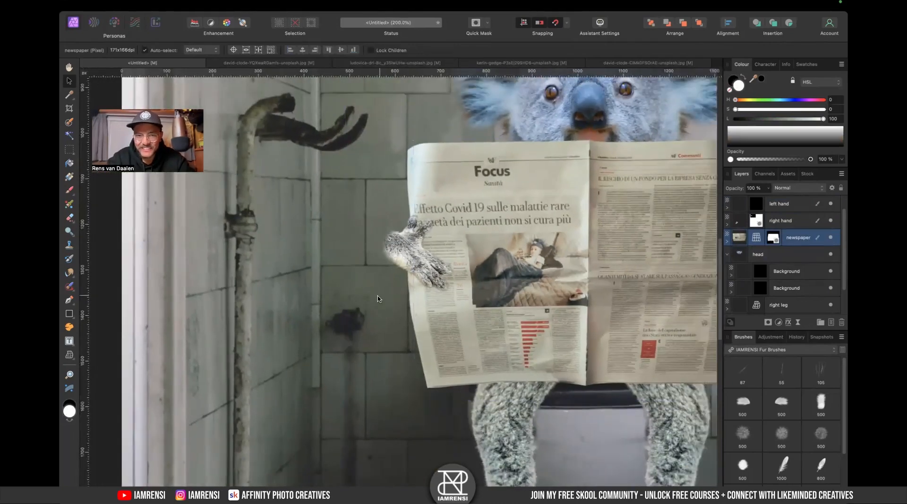
{"action": "key", "text": "super+0"}
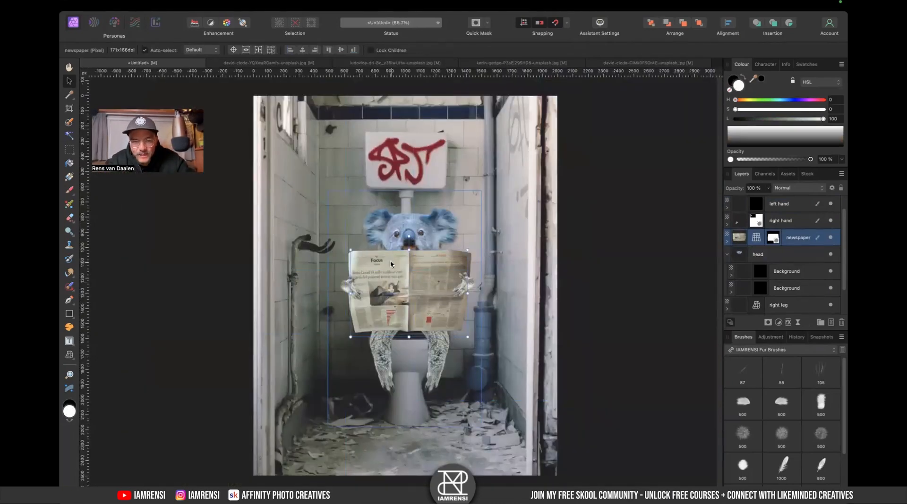
- Zoom and pan around the head and legs to check the overall composition
{"action": "scroll", "coordinate": [405, 250], "scroll_direction": "up", "scroll_amount": 4}
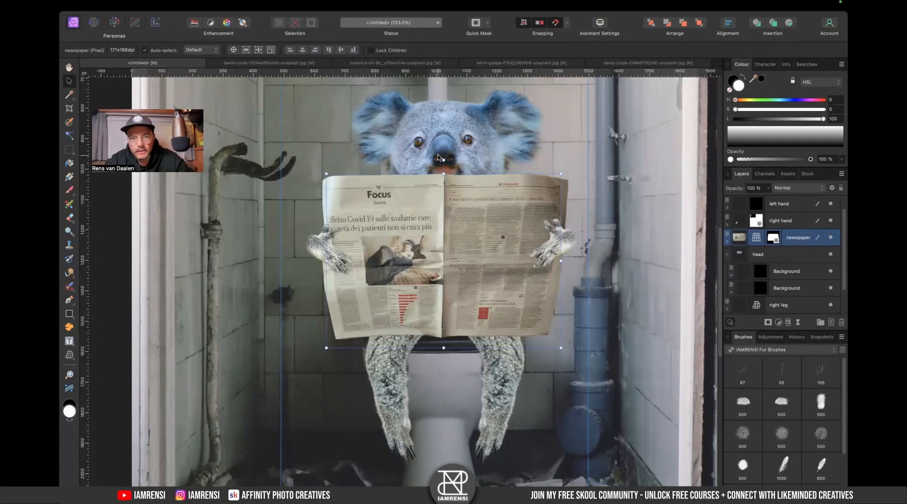
{"action": "left_click", "coordinate": [445, 138]}
{"action": "scroll", "coordinate": [452, 135], "scroll_direction": "up", "scroll_amount": 2}
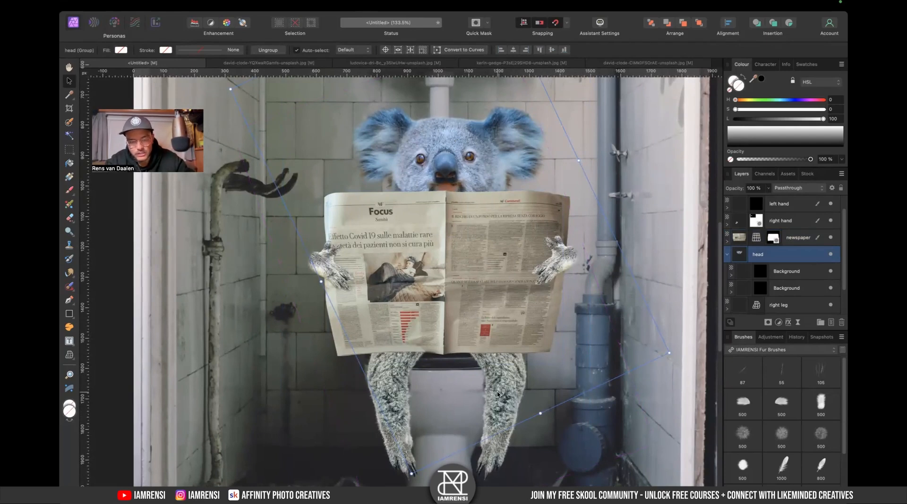
{"action": "scroll", "coordinate": [509, 373], "scroll_direction": "down", "scroll_amount": 3}
{"action": "scroll", "coordinate": [510, 373], "scroll_direction": "left", "scroll_amount": 2}
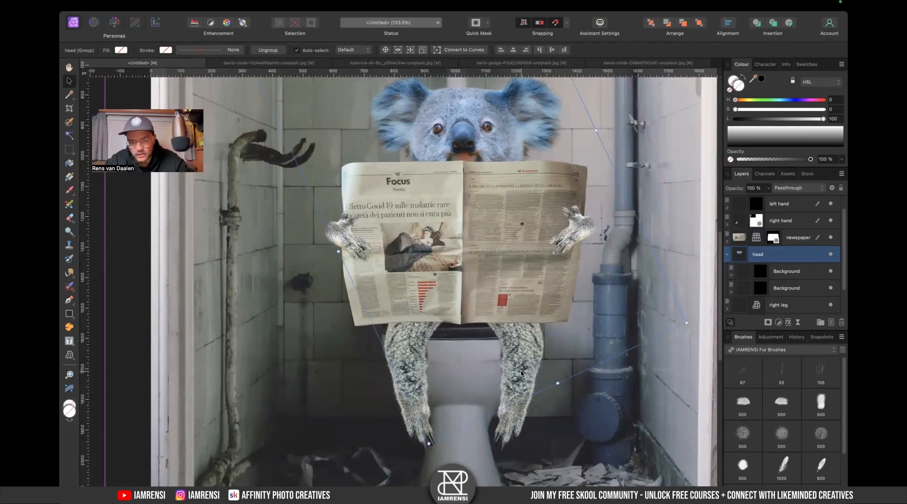
{"action": "scroll", "coordinate": [517, 380], "scroll_direction": "up", "scroll_amount": 5}
{"action": "scroll", "coordinate": [517, 380], "scroll_direction": "right", "scroll_amount": 1}
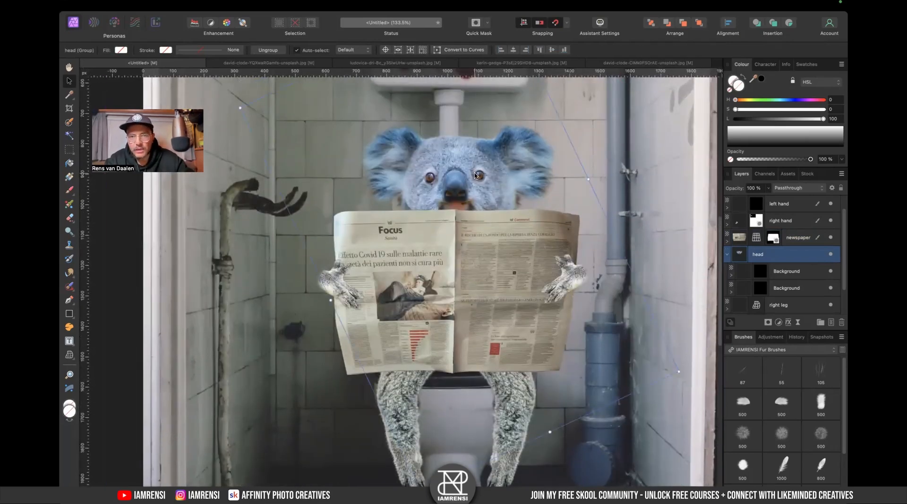
{"action": "scroll", "coordinate": [354, 274], "scroll_direction": "down", "scroll_amount": 5}
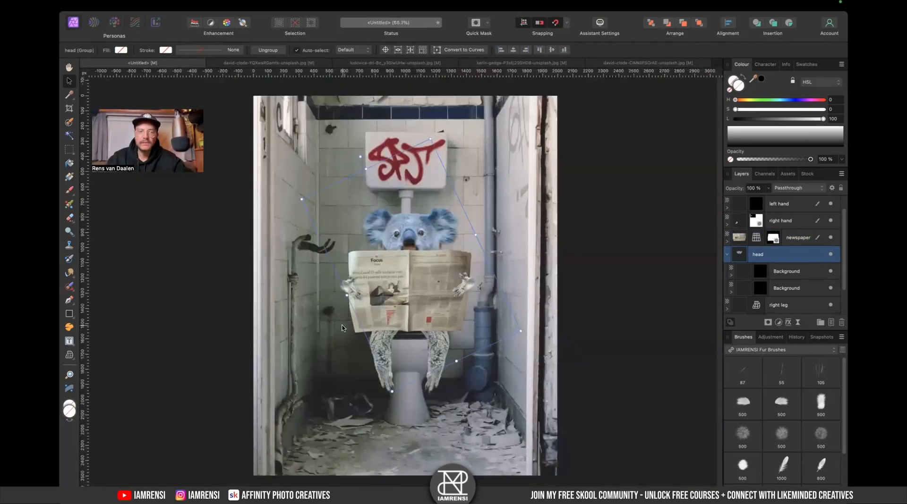
- Add a White Balance adjustment inside the head group and set its white balance to 12%
{"action": "left_click", "coordinate": [620, 257]}
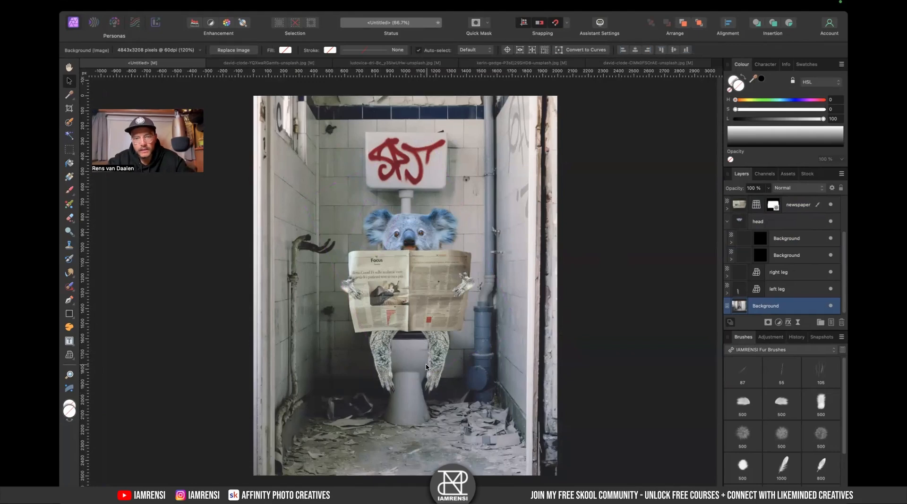
{"action": "left_click", "coordinate": [432, 241]}
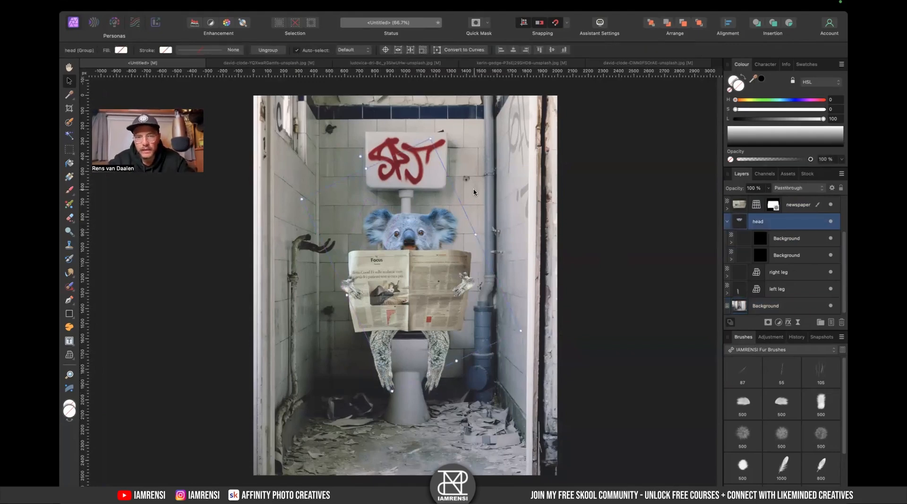
{"action": "key", "text": "super+equal"}
{"action": "scroll", "coordinate": [455, 260], "scroll_direction": "left", "scroll_amount": 10}
{"action": "scroll", "coordinate": [428, 254], "scroll_direction": "right", "scroll_amount": 10}
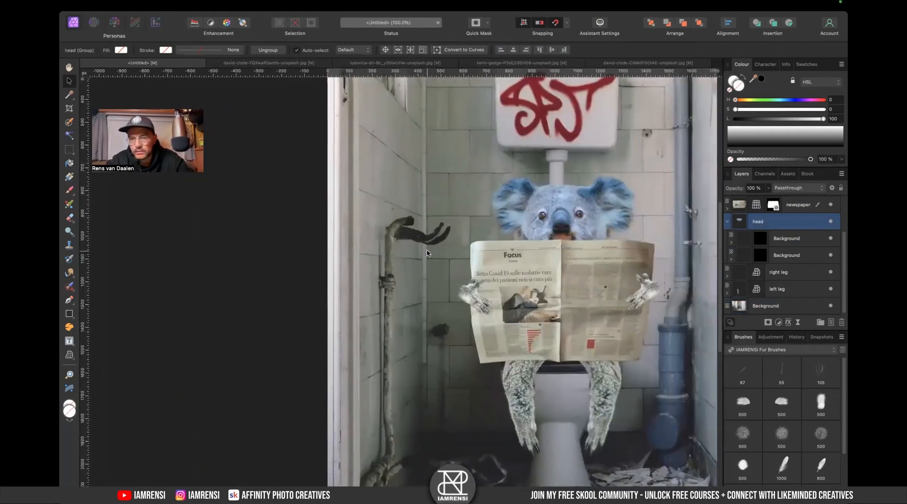
{"action": "left_click", "coordinate": [779, 322]}
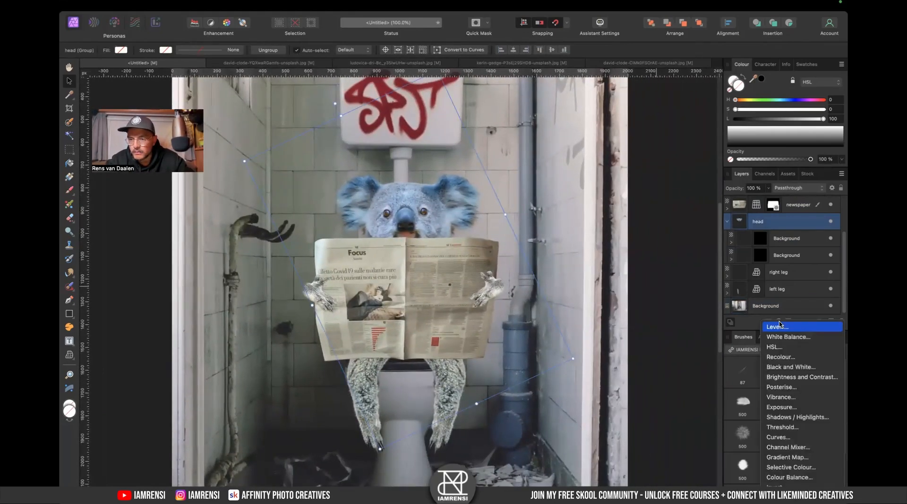
{"action": "left_click", "coordinate": [785, 337]}
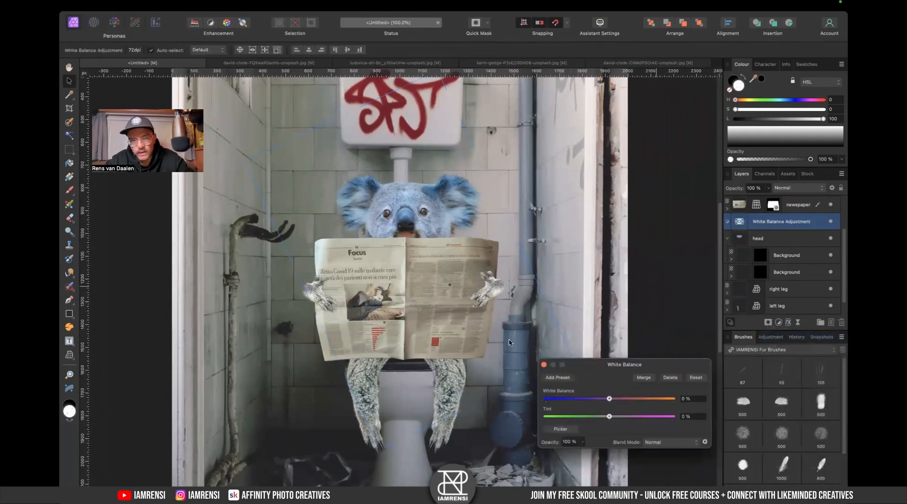
{"action": "left_click_drag", "start_coordinate": [610, 417], "coordinate": [623, 417]}
{"action": "left_click_drag", "start_coordinate": [741, 222], "coordinate": [758, 239]}
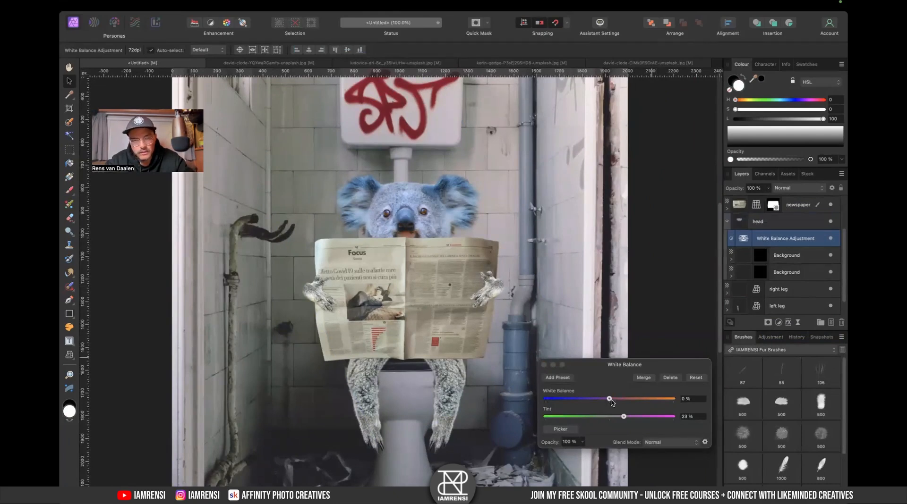
{"action": "left_click_drag", "start_coordinate": [624, 417], "coordinate": [604, 417]}
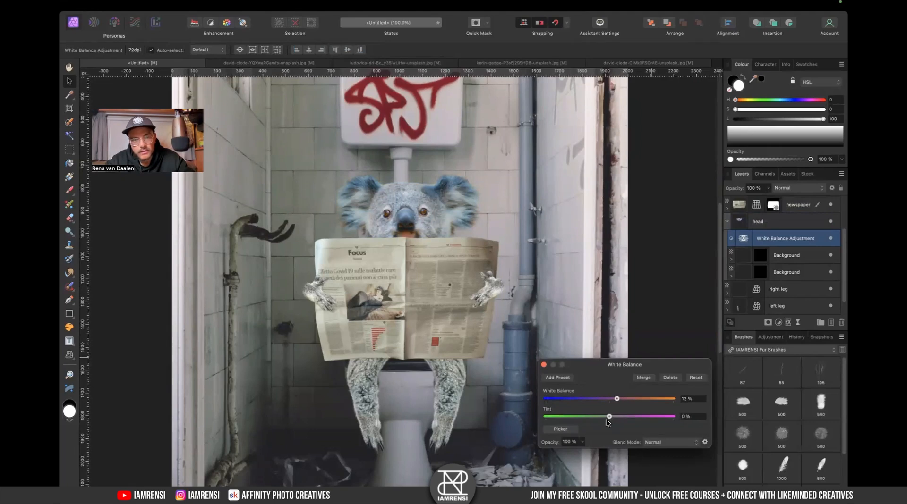
{"action": "left_click", "coordinate": [544, 365]}
- Nudge the right hand slightly inward and down on the newspaper's edge
{"action": "scroll", "coordinate": [424, 345], "scroll_direction": "down", "scroll_amount": 3}
{"action": "scroll", "coordinate": [423, 346], "scroll_direction": "up", "scroll_amount": 2}
{"action": "scroll", "coordinate": [424, 345], "scroll_direction": "up", "scroll_amount": 3}
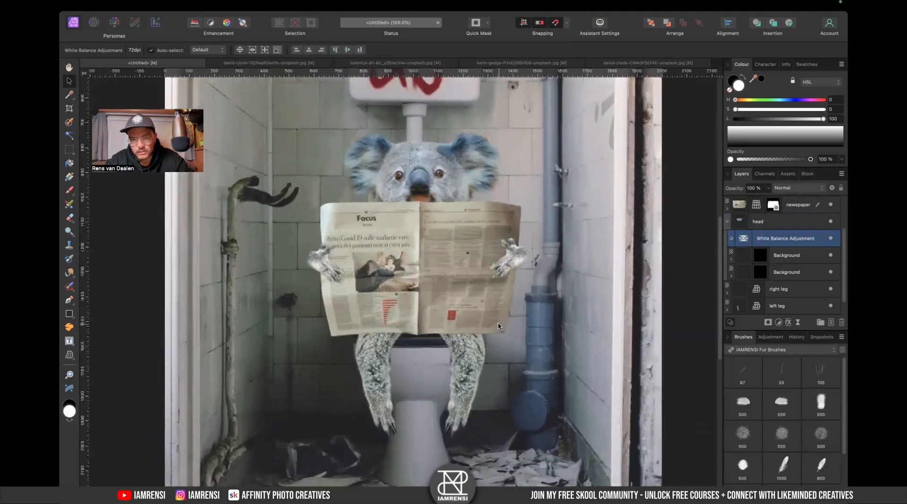
{"action": "left_click", "coordinate": [521, 260]}
{"action": "left_click_drag", "start_coordinate": [521, 260], "coordinate": [511, 264]}
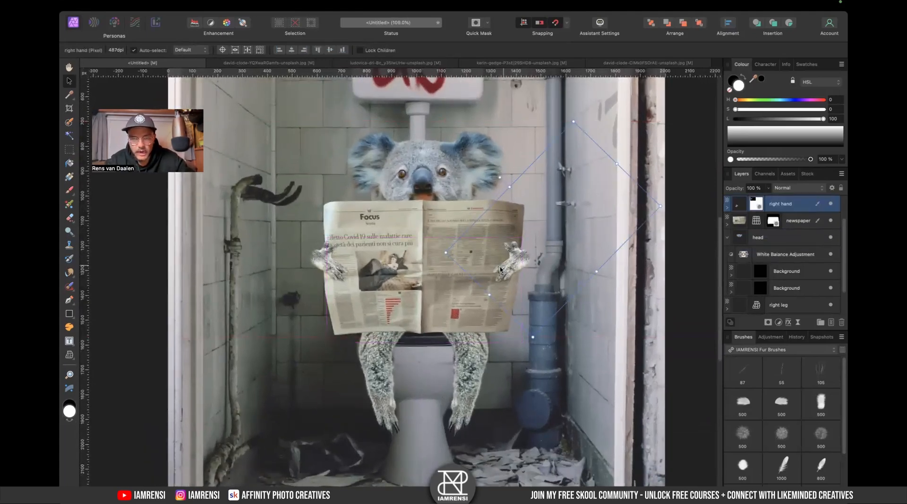
- Paint white with a fur brush on the left hand's mask to extend the fur along the paw's outer edge
{"action": "scroll", "coordinate": [532, 265], "scroll_direction": "up", "scroll_amount": 5}
{"action": "scroll", "coordinate": [491, 269], "scroll_direction": "down", "scroll_amount": 5}
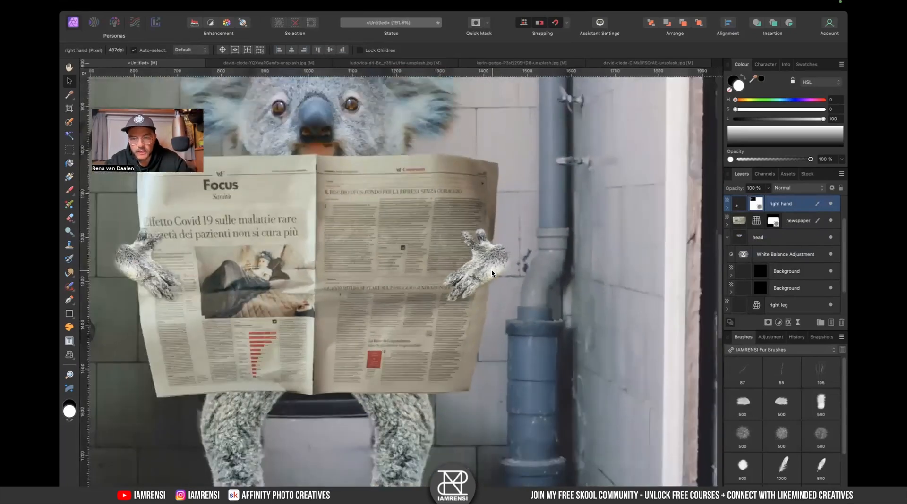
{"action": "scroll", "coordinate": [423, 286], "scroll_direction": "left", "scroll_amount": 2}
{"action": "scroll", "coordinate": [260, 254], "scroll_direction": "up", "scroll_amount": 5}
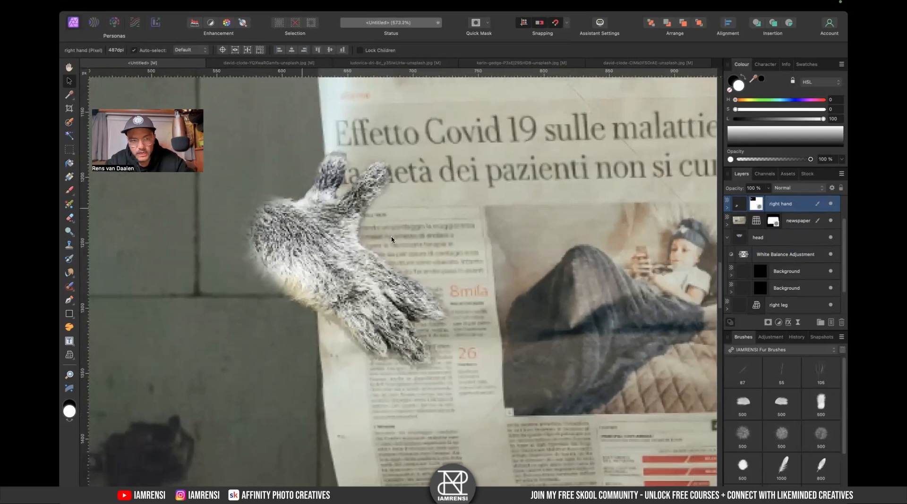
{"action": "scroll", "coordinate": [746, 214], "scroll_direction": "up", "scroll_amount": 2}
{"action": "left_click", "coordinate": [754, 240], "text": "alt"}
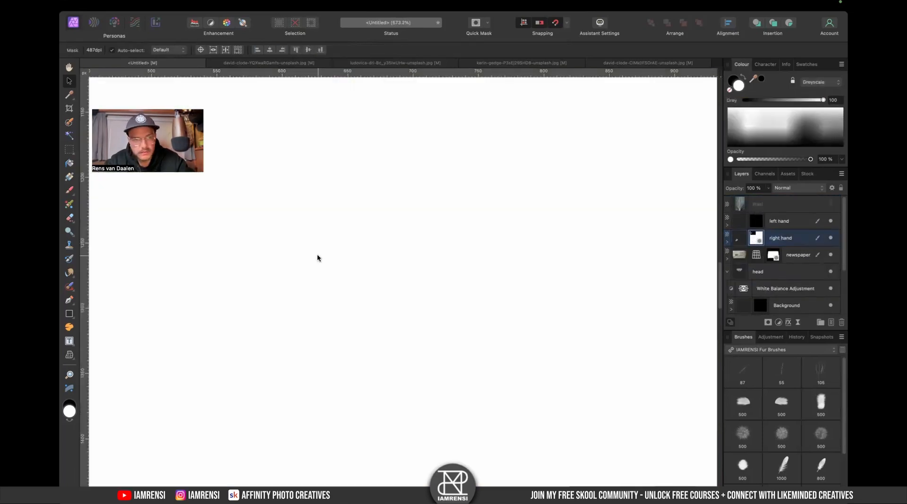
{"action": "left_click", "coordinate": [757, 239], "text": "alt"}
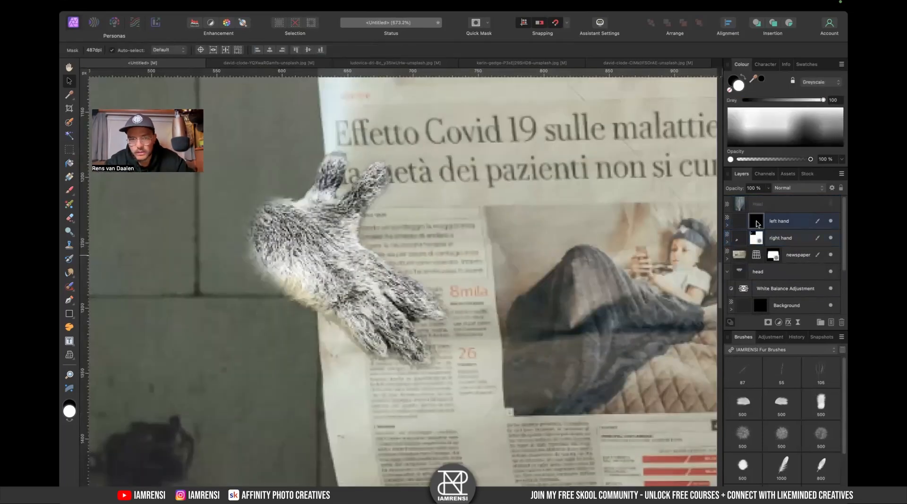
{"action": "left_click", "coordinate": [751, 223], "text": "alt"}
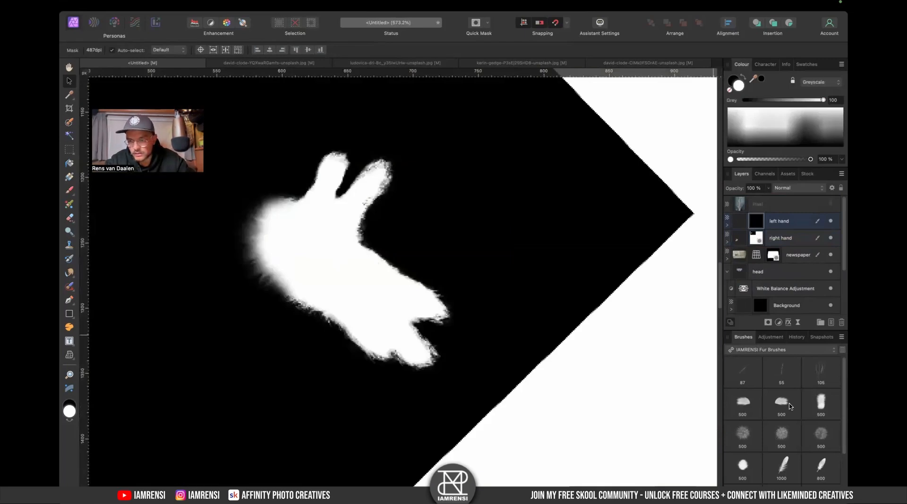
{"action": "left_click", "coordinate": [826, 372]}
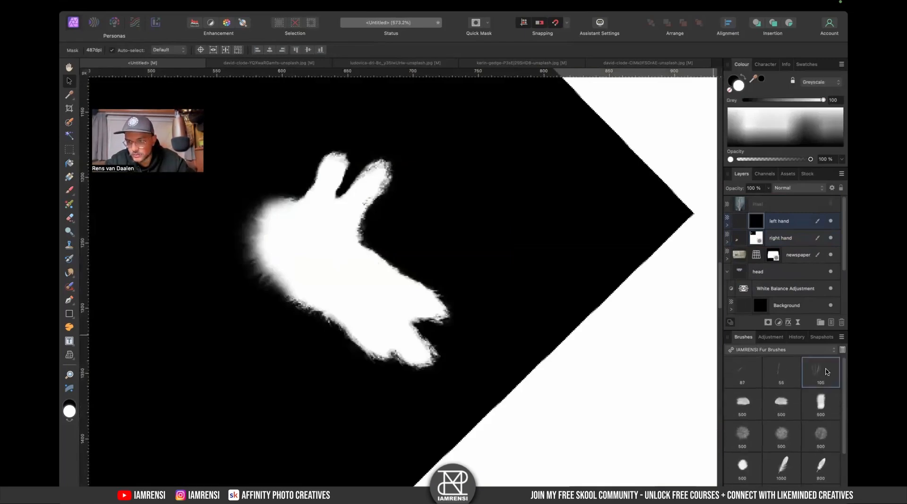
{"action": "key", "text": "b"}
{"action": "mouse_move", "coordinate": [263, 259]}
{"action": "left_mouse_down"}
{"action": "mouse_move", "coordinate": [270, 262]}
{"action": "mouse_move", "coordinate": [243, 263]}
{"action": "mouse_move", "coordinate": [268, 240]}
{"action": "mouse_move", "coordinate": [293, 263]}
{"action": "mouse_move", "coordinate": [277, 227]}
{"action": "left_mouse_up"}
{"action": "key", "text": "Left"}
{"action": "key", "text": "Left"}
{"action": "key", "text": "Left"}
{"action": "key", "text": "Left"}
{"action": "key", "text": "Left"}
{"action": "key", "text": "Left"}
{"action": "key", "text": "Left"}
{"action": "key", "text": "Left"}
{"action": "key", "text": "Left"}
{"action": "key", "text": "Left"}
{"action": "key", "text": "Left"}
{"action": "key", "text": "Left"}
{"action": "key", "text": "bracketright"}
{"action": "key", "text": "bracketright"}
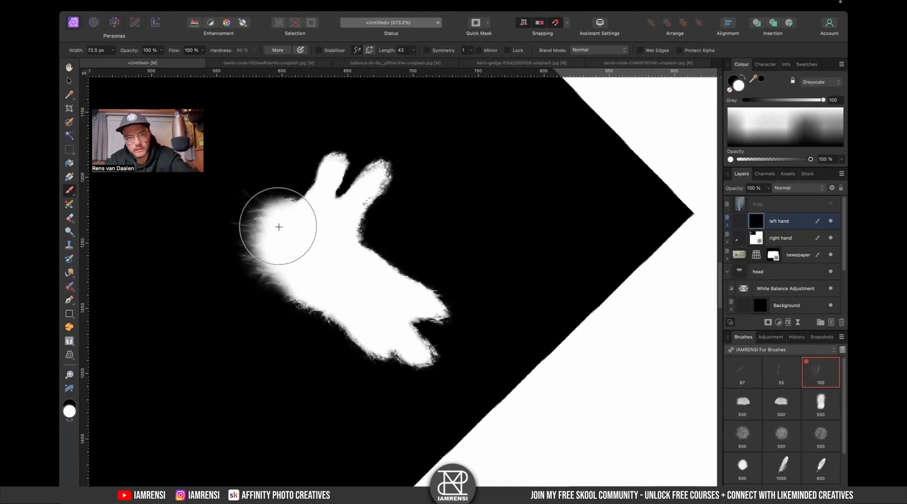
{"action": "key", "text": "bracketleft"}
{"action": "key", "text": "bracketleft"}
{"action": "key", "text": "bracketleft"}
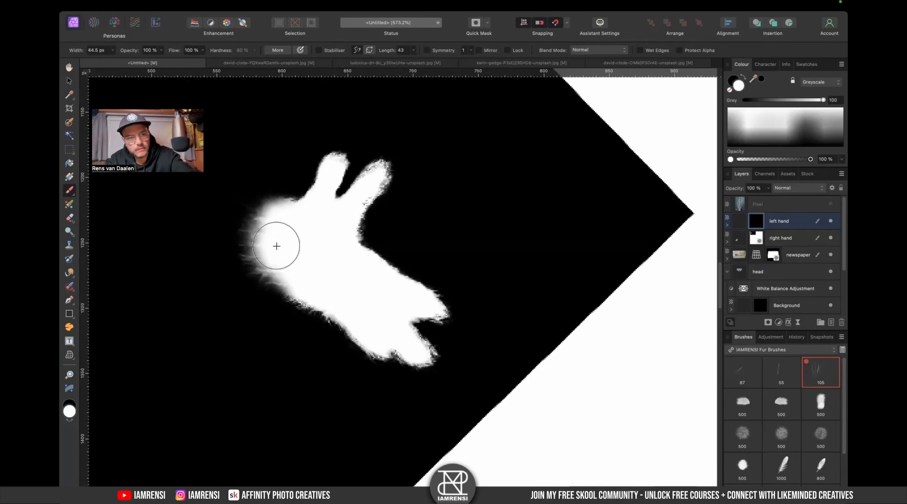
{"action": "mouse_move", "coordinate": [278, 214]}
{"action": "left_mouse_down"}
{"action": "mouse_move", "coordinate": [270, 221]}
{"action": "mouse_move", "coordinate": [287, 209]}
{"action": "mouse_move", "coordinate": [279, 222]}
{"action": "left_mouse_up"}
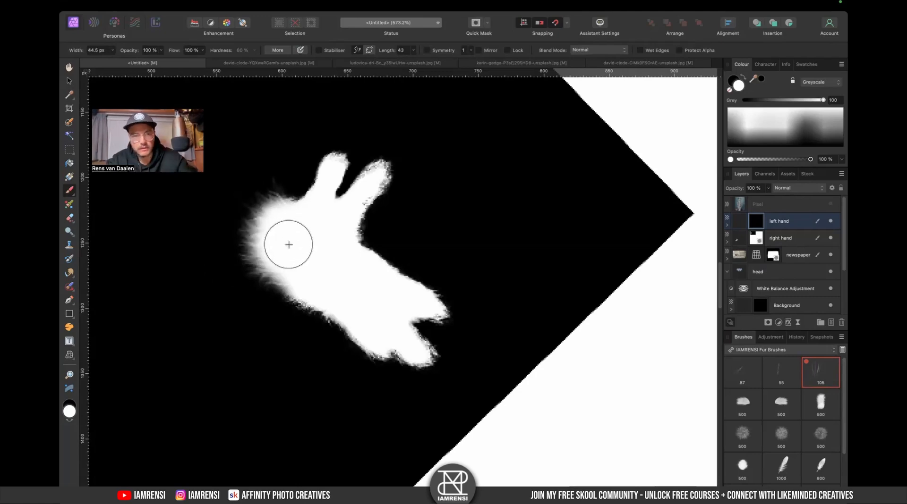
{"action": "left_click", "coordinate": [794, 230]}
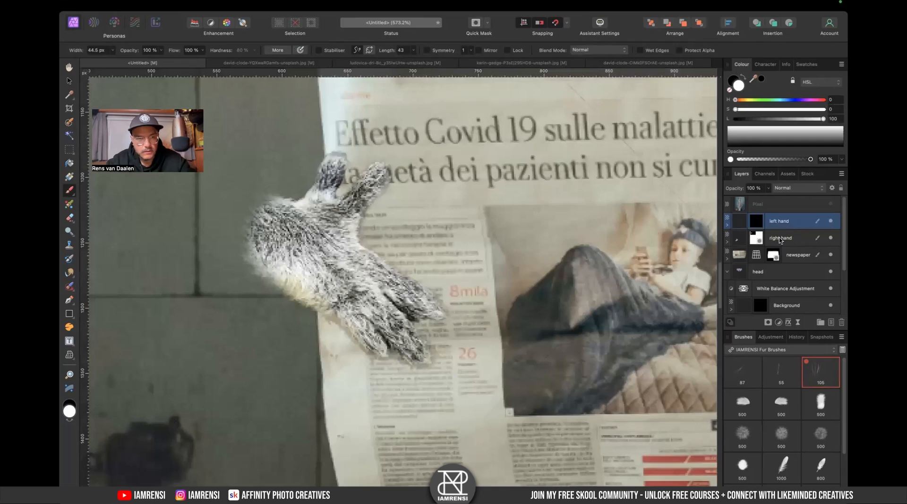
{"action": "key", "text": "v"}
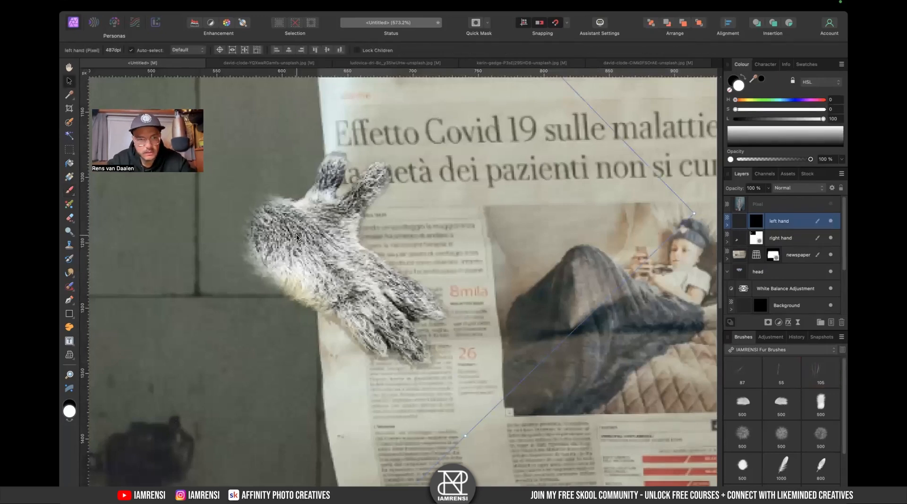
- Pick a black fur brush from the fur brush set for the left hand's mask and adjust its size
{"action": "key", "text": "super+0"}
{"action": "scroll", "coordinate": [375, 287], "scroll_direction": "up", "scroll_amount": 5}
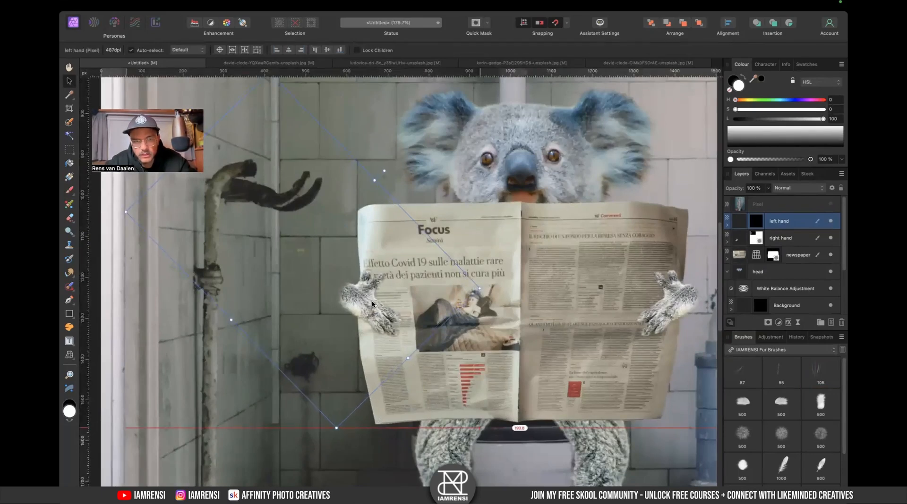
{"action": "scroll", "coordinate": [332, 295], "scroll_direction": "up", "scroll_amount": 5}
{"action": "left_click", "coordinate": [751, 226]}
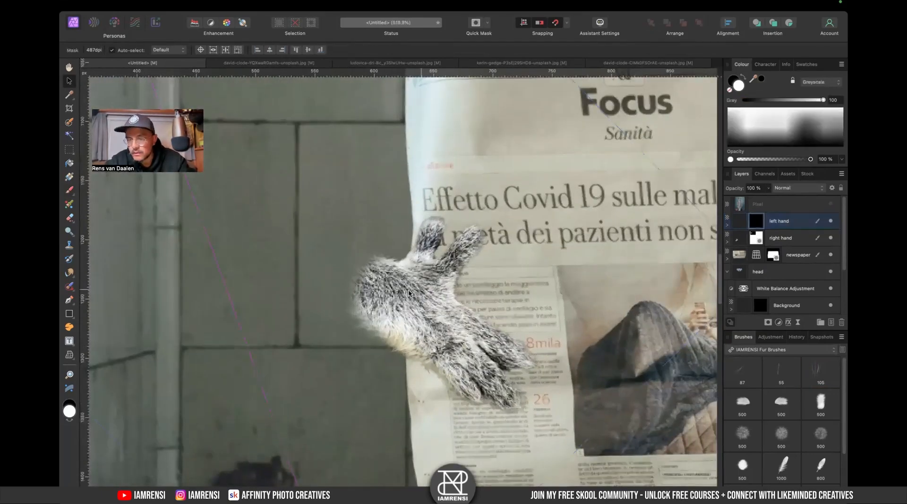
{"action": "key", "text": "b"}
{"action": "left_click", "coordinate": [767, 352]}
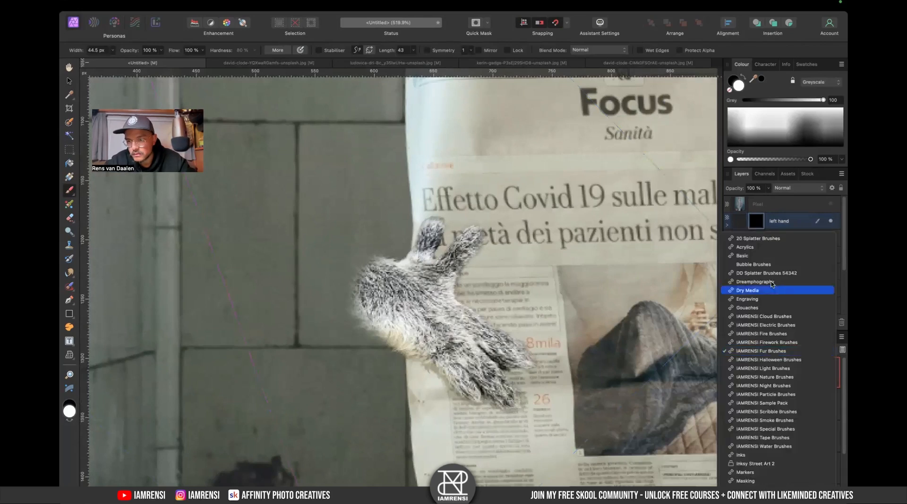
{"action": "left_click", "coordinate": [766, 252]}
{"action": "left_click", "coordinate": [788, 351]}
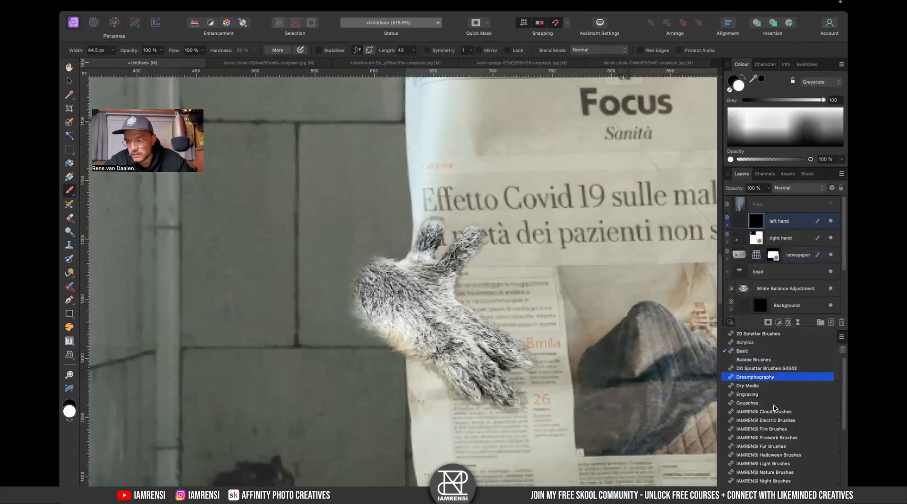
{"action": "scroll", "coordinate": [777, 420], "scroll_direction": "down", "scroll_amount": 2}
{"action": "left_click", "coordinate": [776, 403]}
{"action": "left_click", "coordinate": [821, 409]}
{"action": "key", "text": "bracketleft"}
{"action": "key", "text": "bracketleft"}
{"action": "key", "text": "bracketleft"}
{"action": "key", "text": "bracketleft"}
{"action": "key", "text": "bracketleft"}
{"action": "key", "text": "bracketleft"}
{"action": "key", "text": "bracketleft"}
{"action": "key", "text": "bracketleft"}
{"action": "key", "text": "bracketleft"}
{"action": "key", "text": "x"}
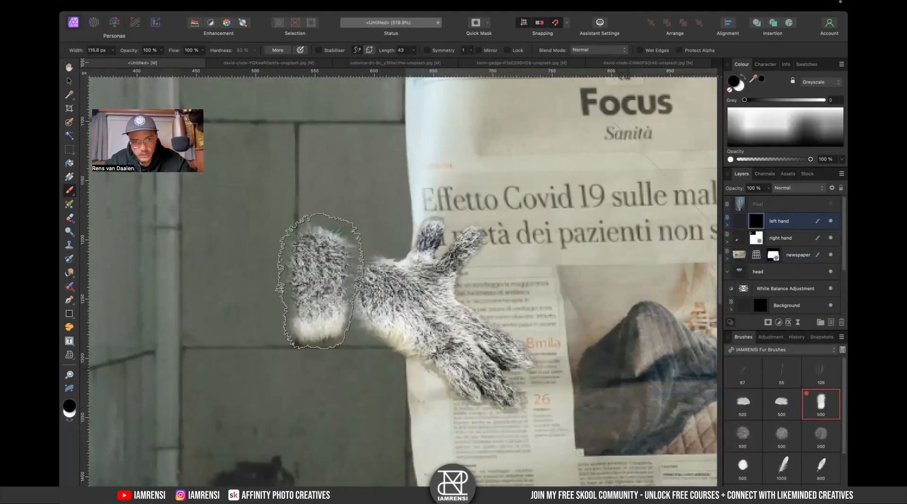
{"action": "key", "text": "bracketleft"}
{"action": "key", "text": "bracketright"}
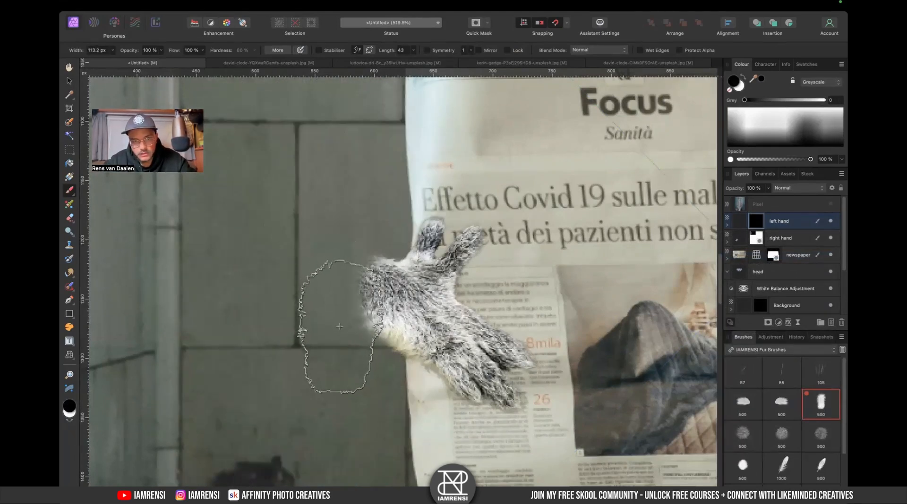
{"action": "key", "text": "bracketright"}
{"action": "key", "text": "Right"}
{"action": "key", "text": "Right"}
{"action": "key", "text": "Right"}
{"action": "key", "text": "Right"}
{"action": "key", "text": "Right"}
{"action": "key", "text": "Right"}
{"action": "key", "text": "Right"}
{"action": "key", "text": "Right"}
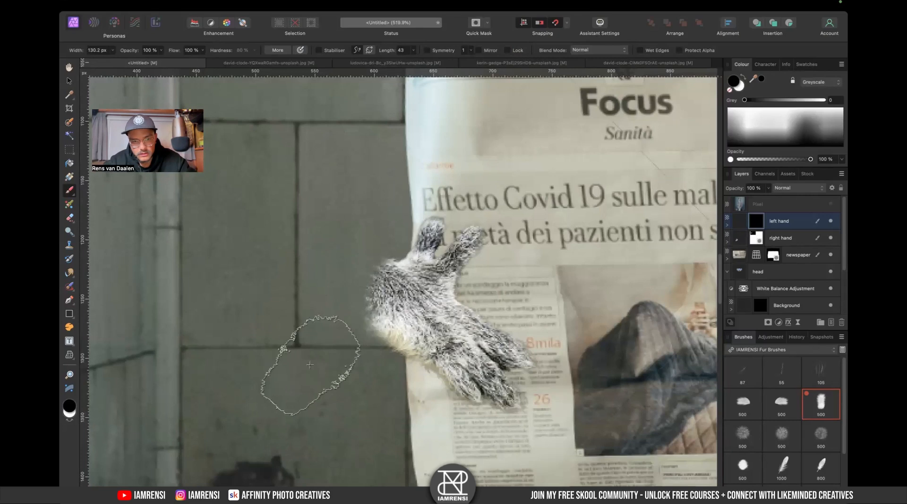
{"action": "scroll", "coordinate": [318, 337], "scroll_direction": "right", "scroll_amount": 5}
{"action": "scroll", "coordinate": [154, 279], "scroll_direction": "left", "scroll_amount": 6}
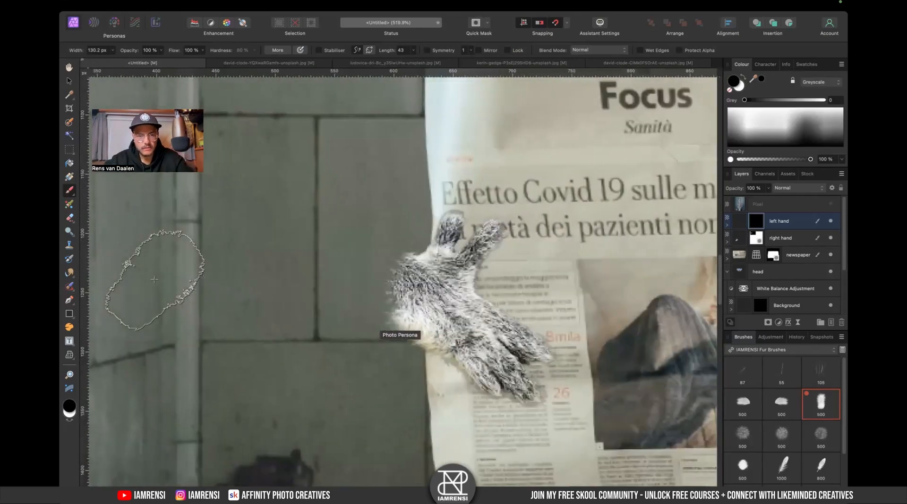
{"action": "key", "text": "super+0"}
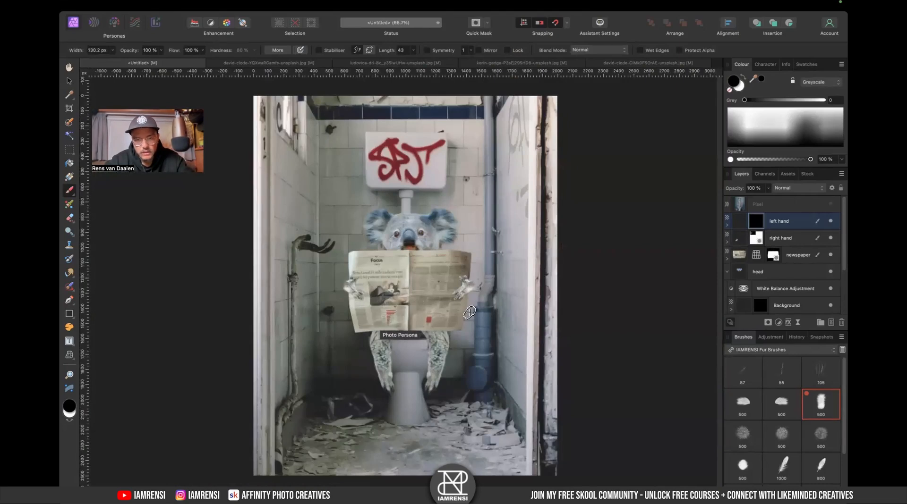
- Add an HSL Shift adjustment and nest it inside the newspaper layer
{"action": "key", "text": "v"}
{"action": "scroll", "coordinate": [441, 255], "scroll_direction": "down", "scroll_amount": 2}
{"action": "scroll", "coordinate": [441, 258], "scroll_direction": "up", "scroll_amount": 2}
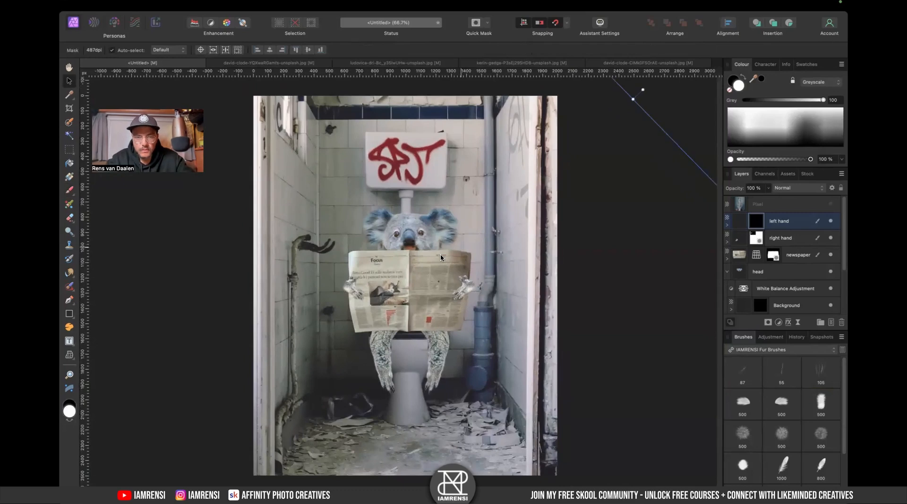
{"action": "left_click", "coordinate": [409, 284]}
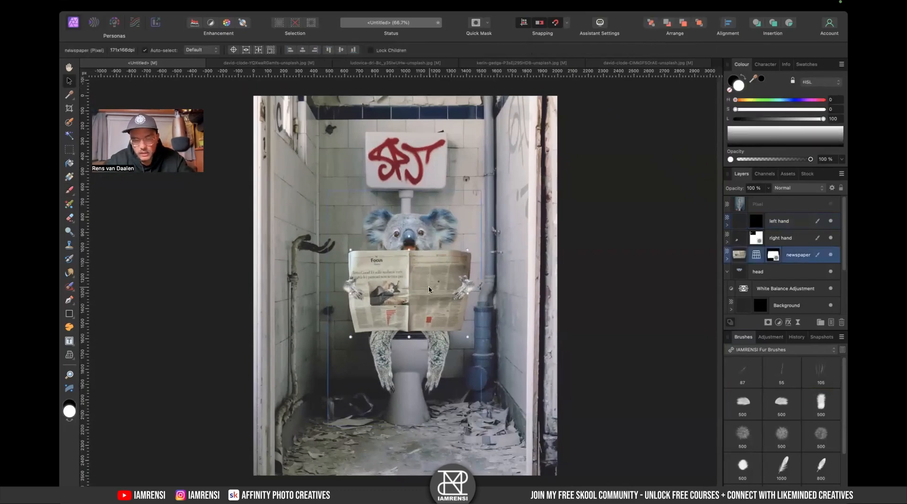
{"action": "scroll", "coordinate": [409, 293], "scroll_direction": "up", "scroll_amount": 3}
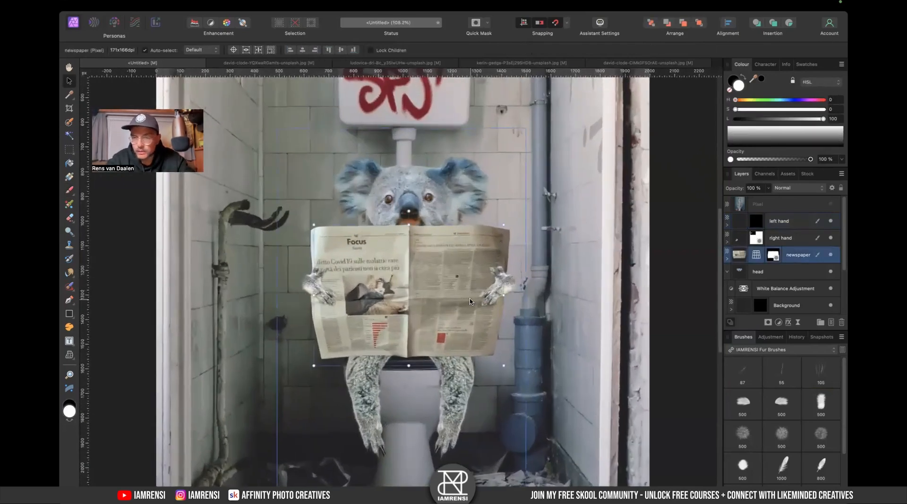
{"action": "key", "text": "super+u"}
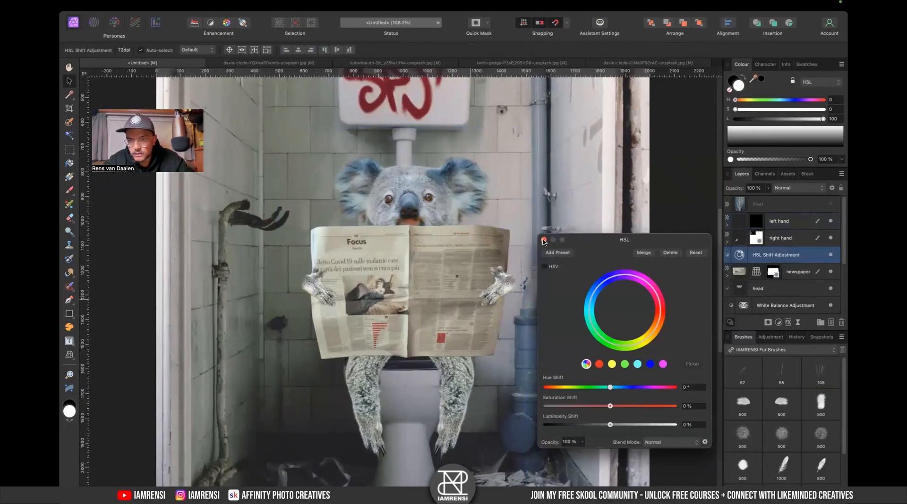
{"action": "mouse_move", "coordinate": [741, 261]}
{"action": "left_mouse_down"}
{"action": "mouse_move", "coordinate": [740, 285]}
{"action": "mouse_move", "coordinate": [739, 273]}
{"action": "left_mouse_up"}
- In the HSL Shift adjustment, target the yellows and set saturation shift to -53% and luminosity shift to 46%
{"action": "key", "text": "ctrl+Left"}
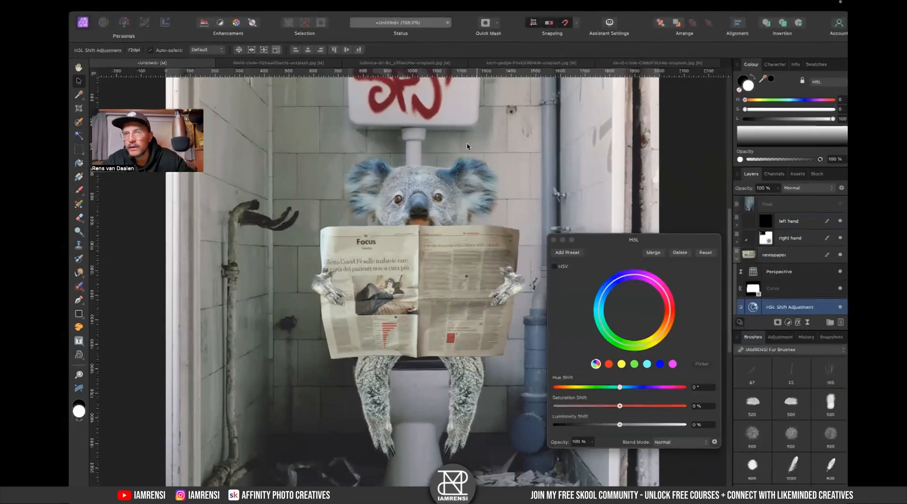
{"action": "key", "text": "ctrl+Right"}
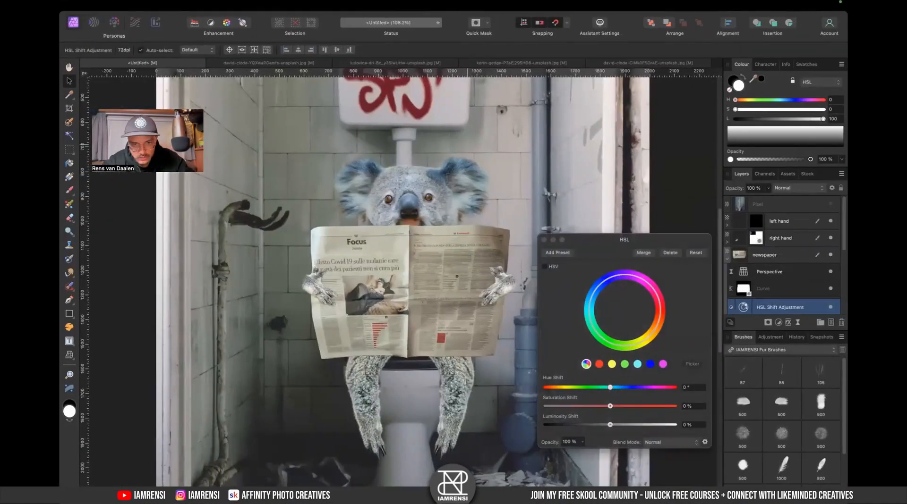
{"action": "left_click", "coordinate": [610, 388]}
{"action": "left_click", "coordinate": [609, 365]}
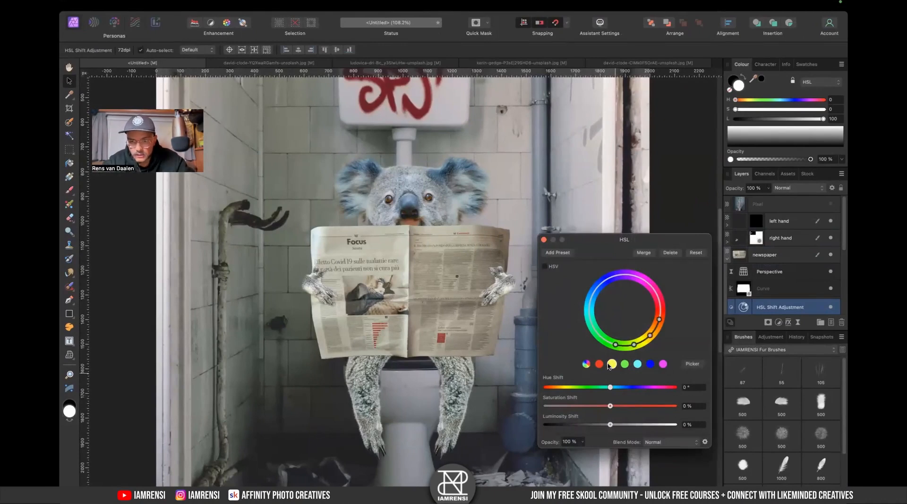
{"action": "left_click_drag", "start_coordinate": [609, 408], "coordinate": [578, 408]}
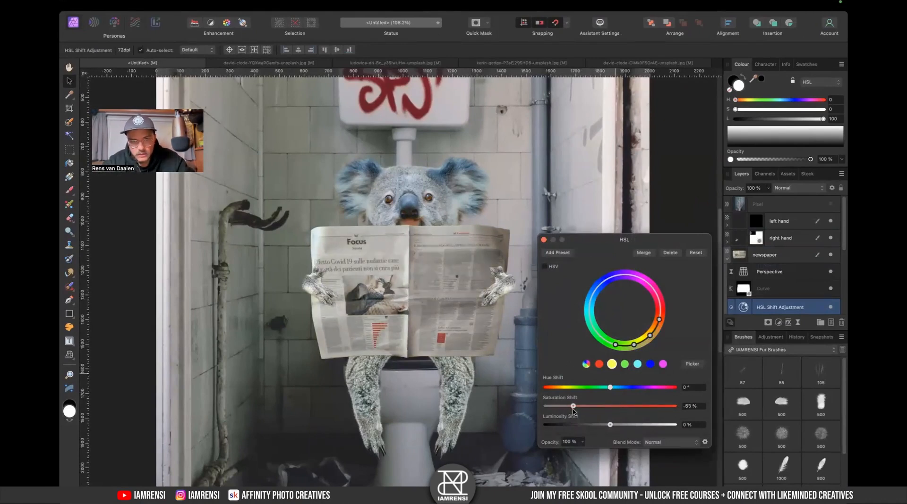
{"action": "left_click_drag", "start_coordinate": [618, 426], "coordinate": [645, 427]}
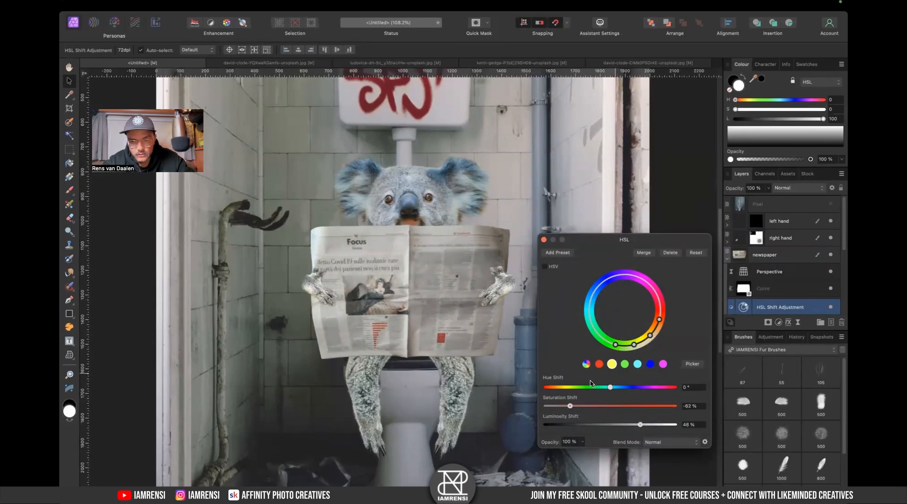
- Set the master saturation shift to -35%, keep luminosity at 0%, and close the HSL dialog
{"action": "left_click", "coordinate": [586, 364]}
{"action": "left_click_drag", "start_coordinate": [631, 408], "coordinate": [561, 418]}
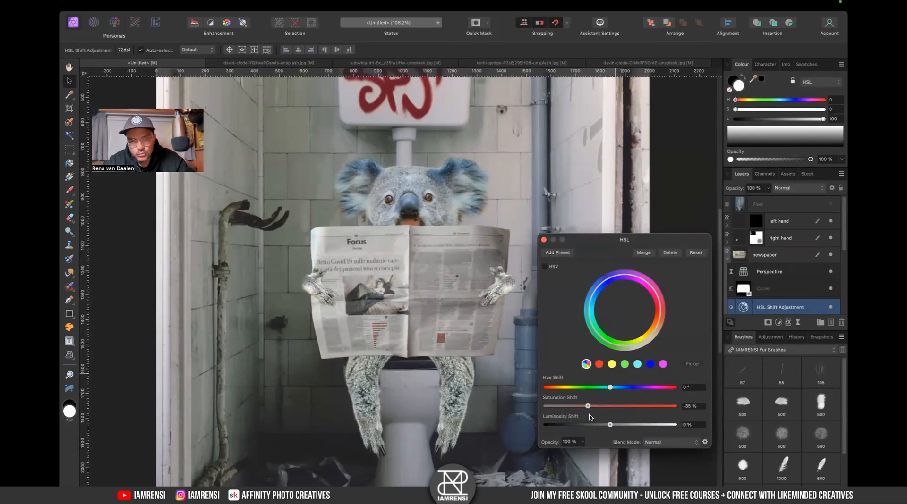
{"action": "mouse_move", "coordinate": [612, 426]}
{"action": "left_mouse_down"}
{"action": "mouse_move", "coordinate": [652, 426]}
{"action": "mouse_move", "coordinate": [619, 427]}
{"action": "left_mouse_up"}
{"action": "double_click", "coordinate": [619, 426]}
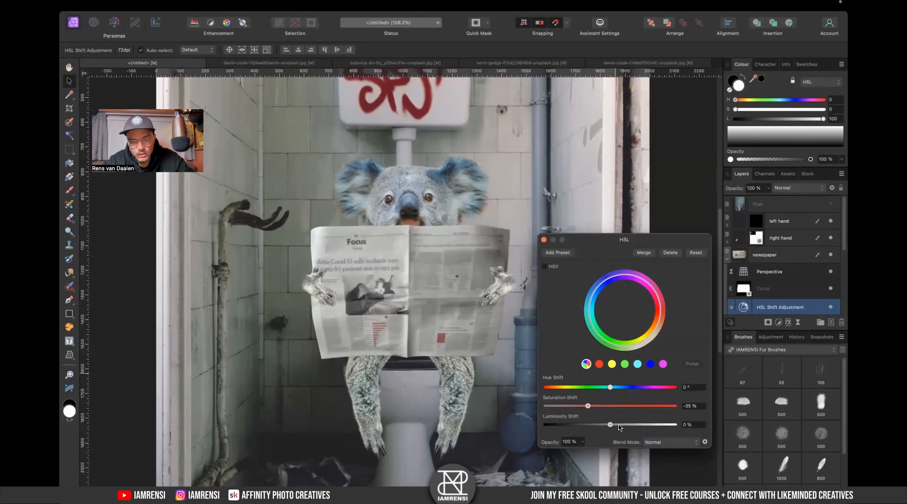
{"action": "left_click", "coordinate": [544, 240]}
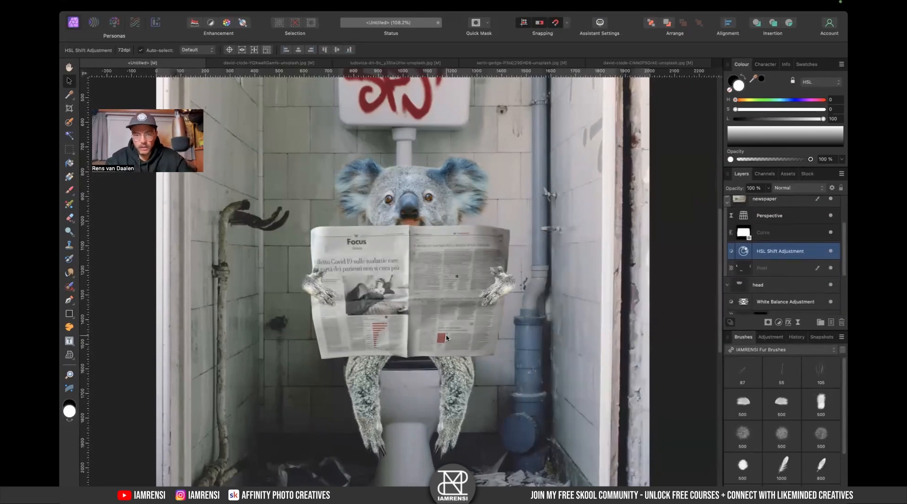
- Switch to the Basic brush set and add a new pixel layer at the top of the layer stack
{"action": "scroll", "coordinate": [444, 372], "scroll_direction": "down", "scroll_amount": 5}
{"action": "scroll", "coordinate": [446, 337], "scroll_direction": "up", "scroll_amount": 5}
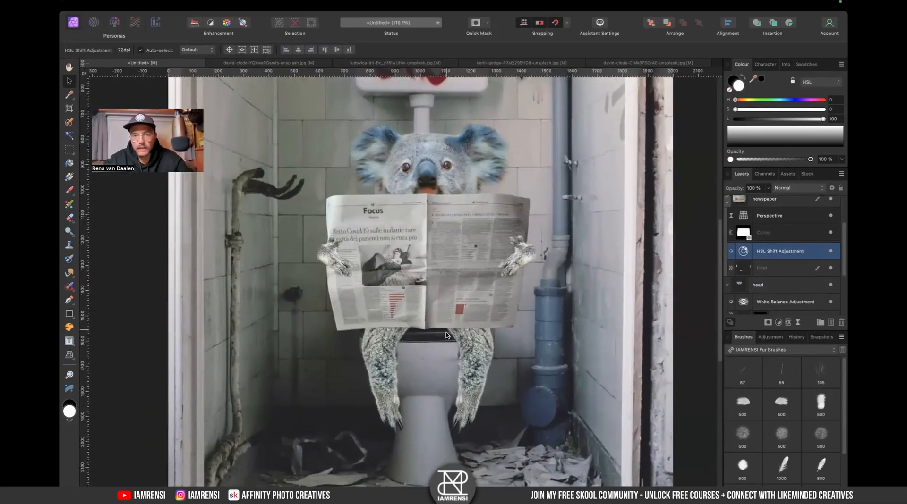
{"action": "scroll", "coordinate": [359, 298], "scroll_direction": "up", "scroll_amount": 3}
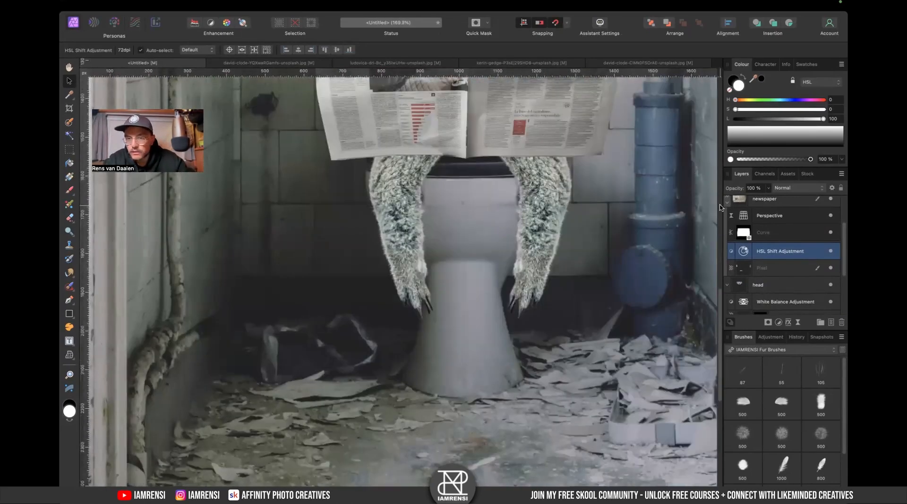
{"action": "scroll", "coordinate": [418, 332], "scroll_direction": "down", "scroll_amount": 5}
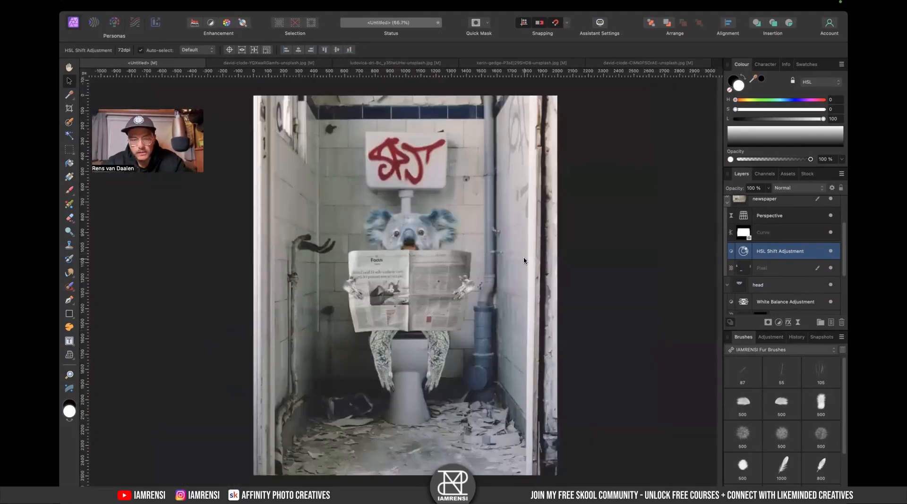
{"action": "scroll", "coordinate": [779, 263], "scroll_direction": "up", "scroll_amount": 3}
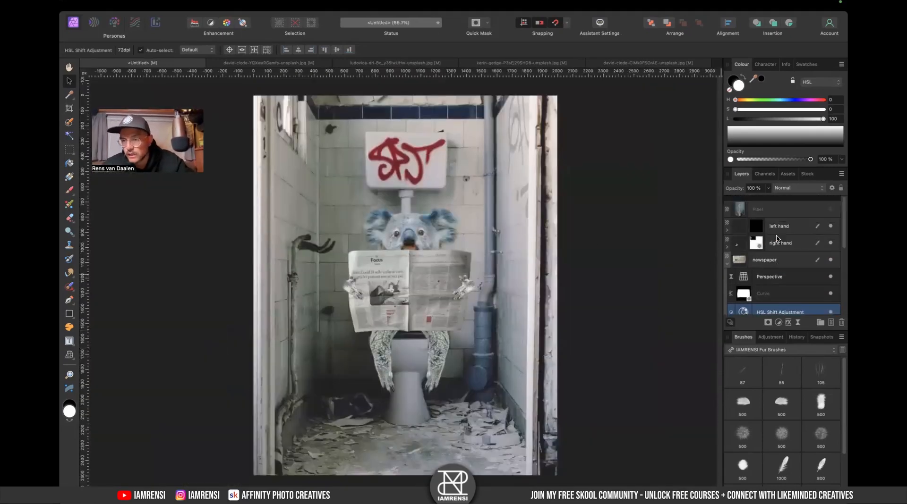
{"action": "left_click", "coordinate": [727, 258]}
{"action": "left_click", "coordinate": [779, 204]}
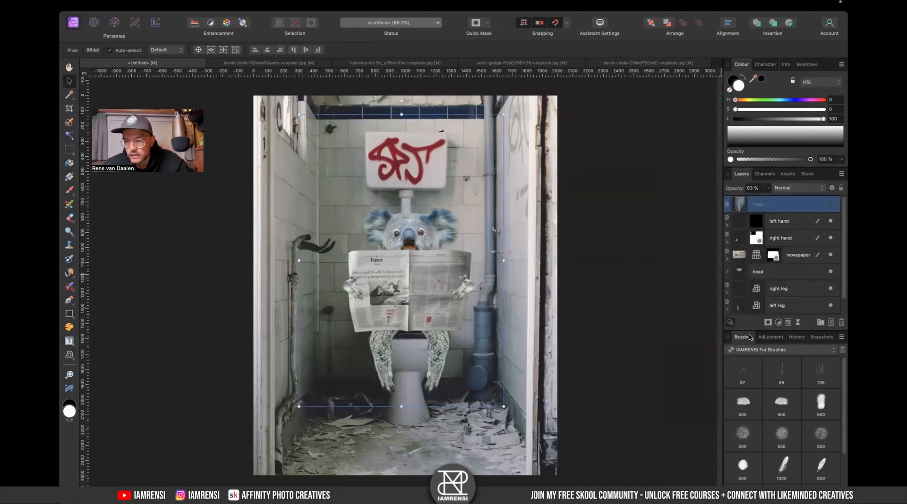
{"action": "left_click", "coordinate": [752, 350]}
{"action": "left_click", "coordinate": [756, 263]}
{"action": "left_click", "coordinate": [756, 380]}
{"action": "left_click", "coordinate": [491, 284]}
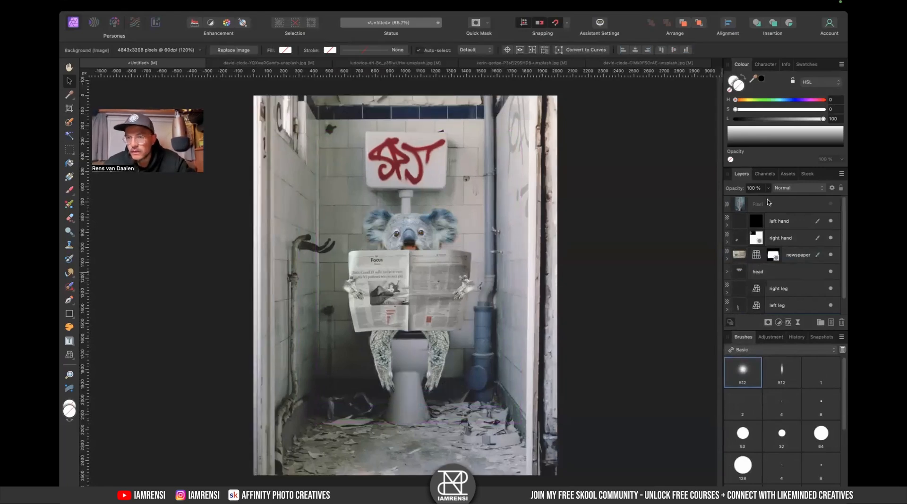
{"action": "left_click", "coordinate": [777, 212]}
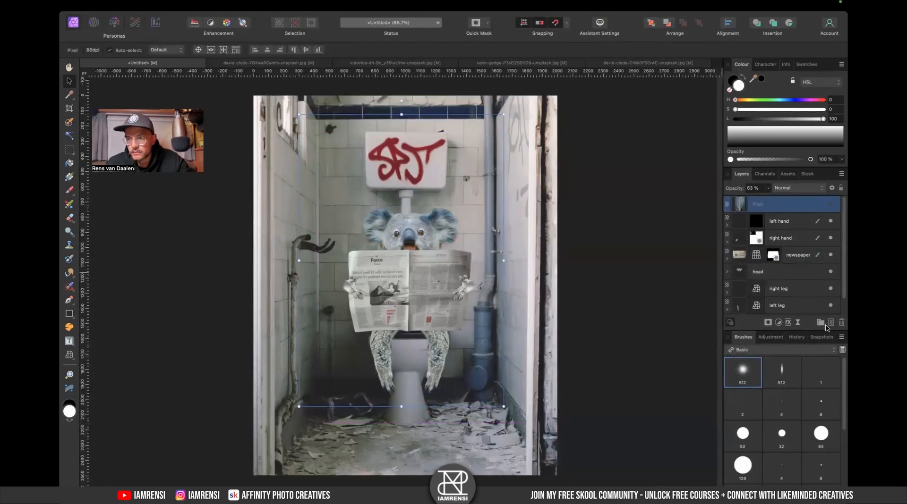
{"action": "left_click", "coordinate": [832, 322]}
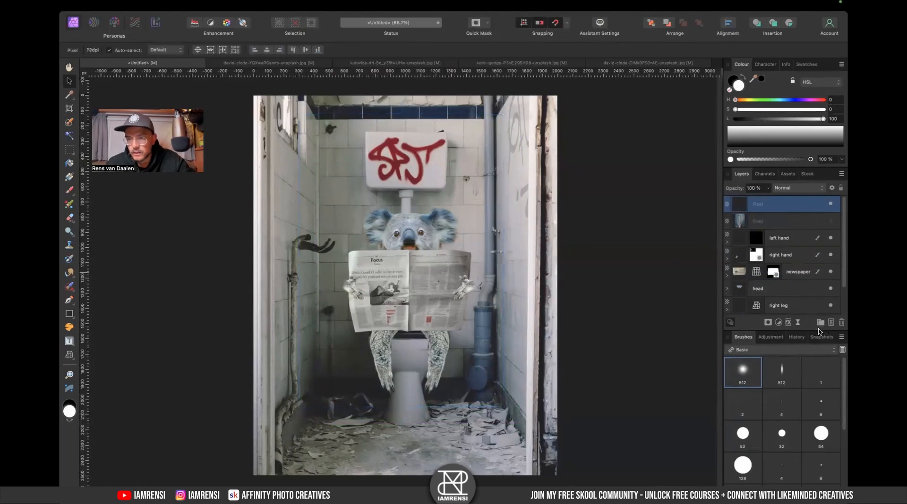
- Try painting black strokes with a 38 px soft brush on the new layer, undoing each one
{"action": "key", "text": "b"}
{"action": "key", "text": "x"}
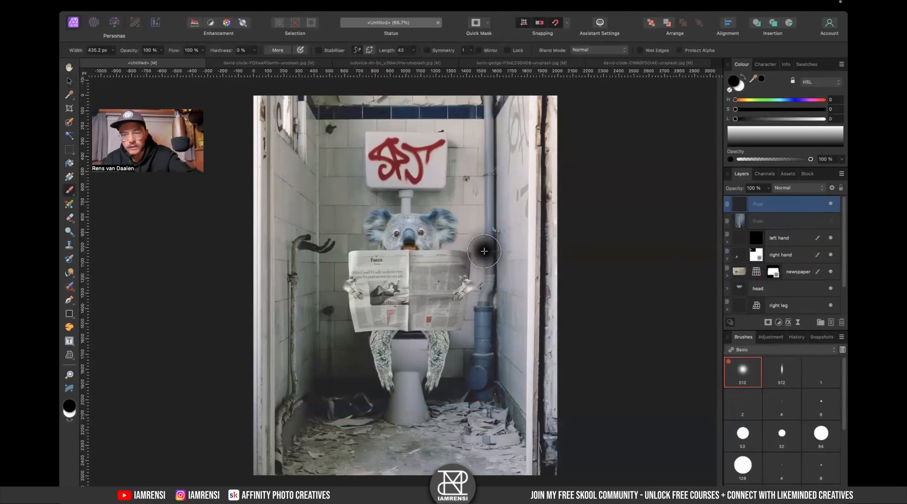
{"action": "key", "text": "bracketleft"}
{"action": "key", "text": "bracketleft"}
{"action": "key", "text": "bracketleft"}
{"action": "key", "text": "bracketleft"}
{"action": "key", "text": "bracketleft"}
{"action": "key", "text": "bracketleft"}
{"action": "key", "text": "bracketleft"}
{"action": "key", "text": "bracketleft"}
{"action": "key", "text": "bracketleft"}
{"action": "key", "text": "bracketleft"}
{"action": "mouse_move", "coordinate": [490, 138]}
{"action": "left_mouse_down"}
{"action": "mouse_move", "coordinate": [490, 477]}
{"action": "mouse_move", "coordinate": [507, 132]}
{"action": "left_mouse_up"}
{"action": "mouse_move", "coordinate": [285, 149]}
{"action": "left_mouse_down"}
{"action": "mouse_move", "coordinate": [371, 352]}
{"action": "mouse_move", "coordinate": [283, 119]}
{"action": "left_mouse_up"}
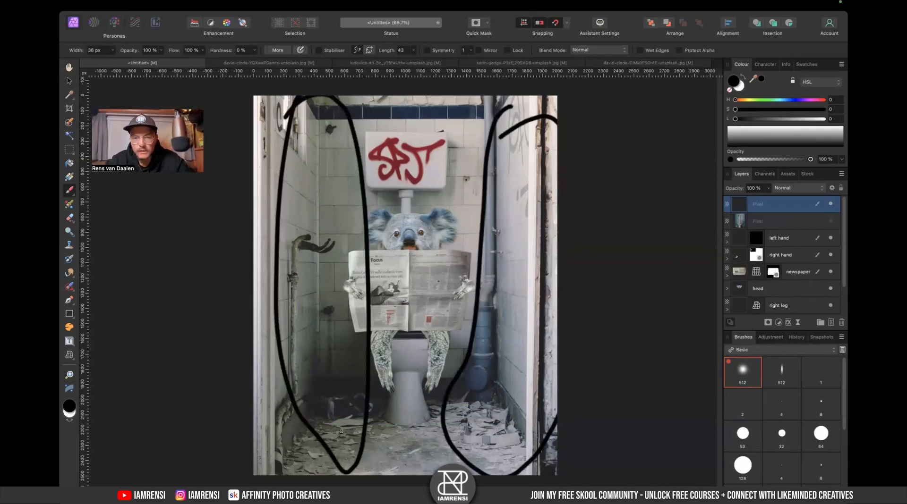
{"action": "key", "text": "super+z"}
{"action": "mouse_move", "coordinate": [414, 195]}
{"action": "left_mouse_down"}
{"action": "mouse_move", "coordinate": [412, 292]}
{"action": "mouse_move", "coordinate": [389, 430]}
{"action": "mouse_move", "coordinate": [339, 309]}
{"action": "mouse_move", "coordinate": [389, 189]}
{"action": "mouse_move", "coordinate": [408, 211]}
{"action": "left_mouse_up"}
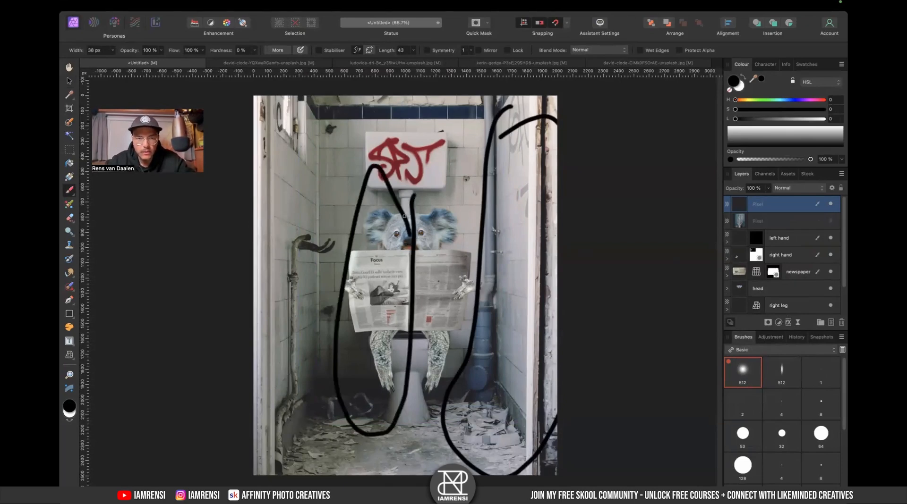
{"action": "key", "text": "super+z"}
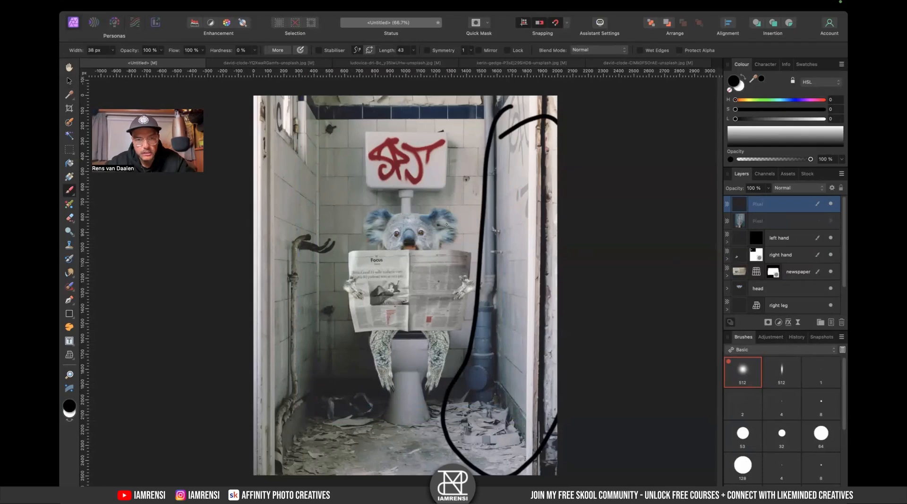
{"action": "key", "text": "super+z"}
{"action": "mouse_move", "coordinate": [417, 200]}
{"action": "left_mouse_down"}
{"action": "mouse_move", "coordinate": [409, 412]}
{"action": "mouse_move", "coordinate": [412, 212]}
{"action": "left_mouse_up"}
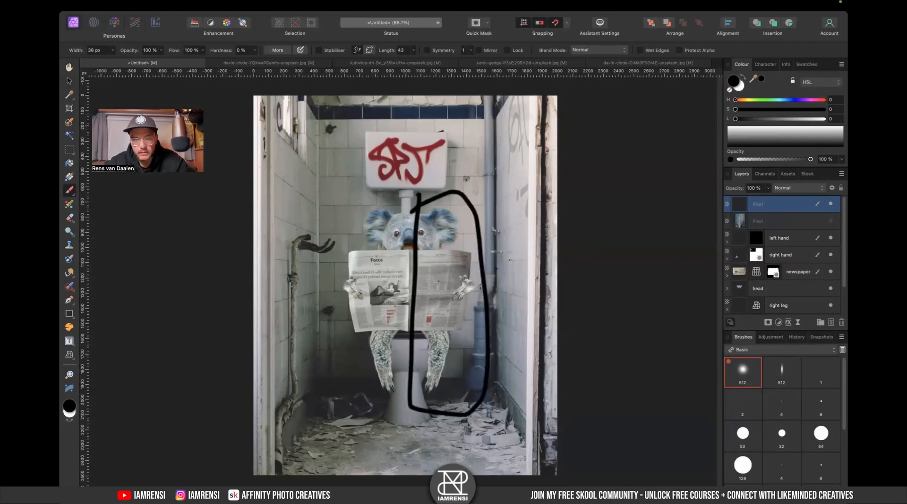
{"action": "key", "text": "super+z"}
- Enlarge the soft black brush to about 86 px and paint shadows on the toilet beside both legs
{"action": "scroll", "coordinate": [397, 345], "scroll_direction": "up", "scroll_amount": 10}
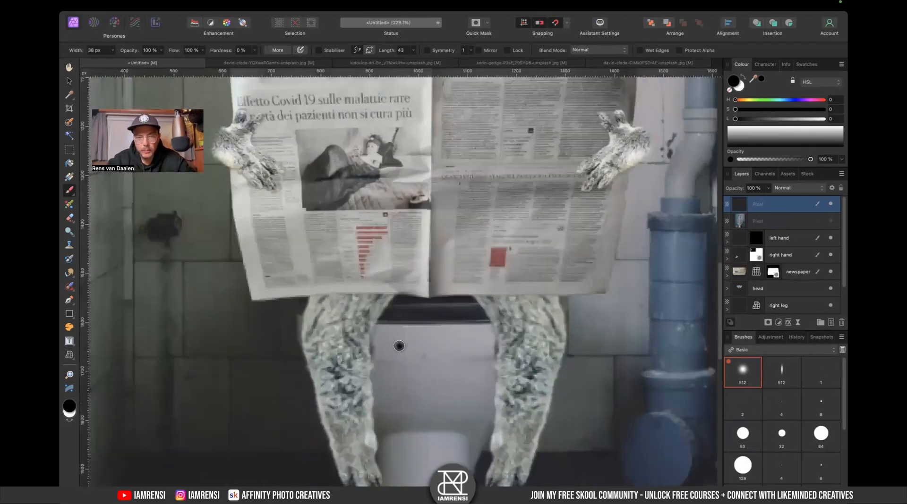
{"action": "key", "text": "bracketright"}
{"action": "key", "text": "bracketright"}
{"action": "key", "text": "bracketright"}
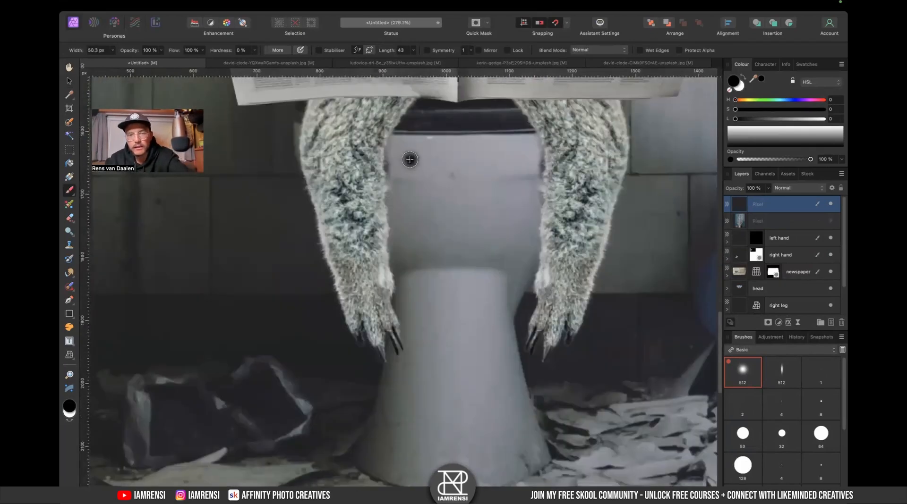
{"action": "left_click_drag", "start_coordinate": [407, 134], "coordinate": [387, 296]}
{"action": "left_click_drag", "start_coordinate": [517, 126], "coordinate": [519, 336]}
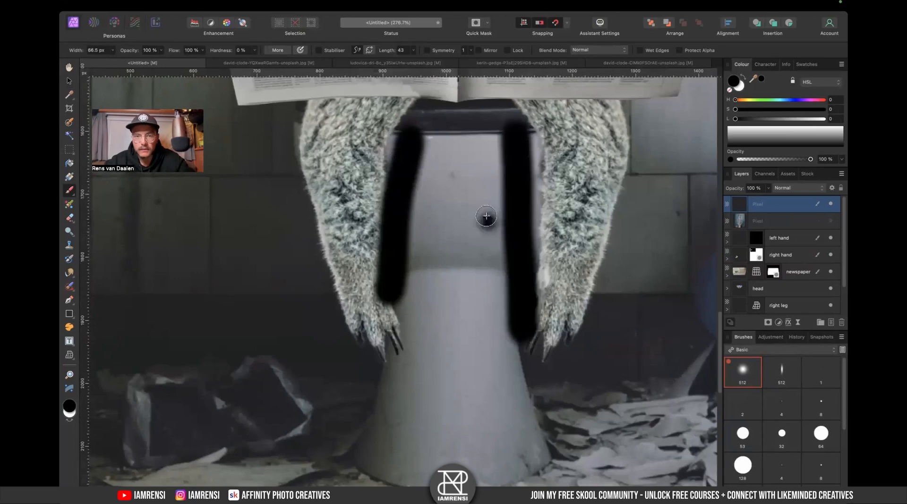
- Paint black shadow strokes on the newspaper under both hands' fingers
{"action": "scroll", "coordinate": [457, 187], "scroll_direction": "up", "scroll_amount": 10}
{"action": "scroll", "coordinate": [457, 187], "scroll_direction": "left", "scroll_amount": 2}
{"action": "left_click_drag", "start_coordinate": [305, 243], "coordinate": [336, 268]}
{"action": "left_click_drag", "start_coordinate": [320, 200], "coordinate": [317, 212]}
{"action": "left_click_drag", "start_coordinate": [447, 281], "coordinate": [307, 291]}
{"action": "left_click_drag", "start_coordinate": [594, 235], "coordinate": [615, 218]}
{"action": "left_click_drag", "start_coordinate": [633, 237], "coordinate": [631, 235]}
{"action": "left_click_drag", "start_coordinate": [623, 276], "coordinate": [638, 261]}
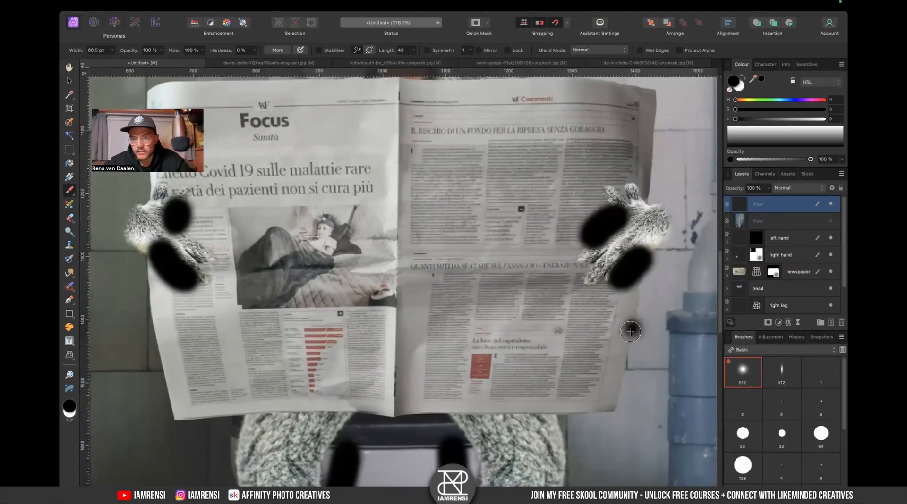
- Try painting shadows under the newspaper's bottom edge above both legs, then undo them
{"action": "left_click_drag", "start_coordinate": [371, 430], "coordinate": [423, 314]}
{"action": "left_click_drag", "start_coordinate": [306, 303], "coordinate": [376, 309]}
{"action": "key", "text": "super+z"}
{"action": "left_click_drag", "start_coordinate": [318, 297], "coordinate": [368, 299]}
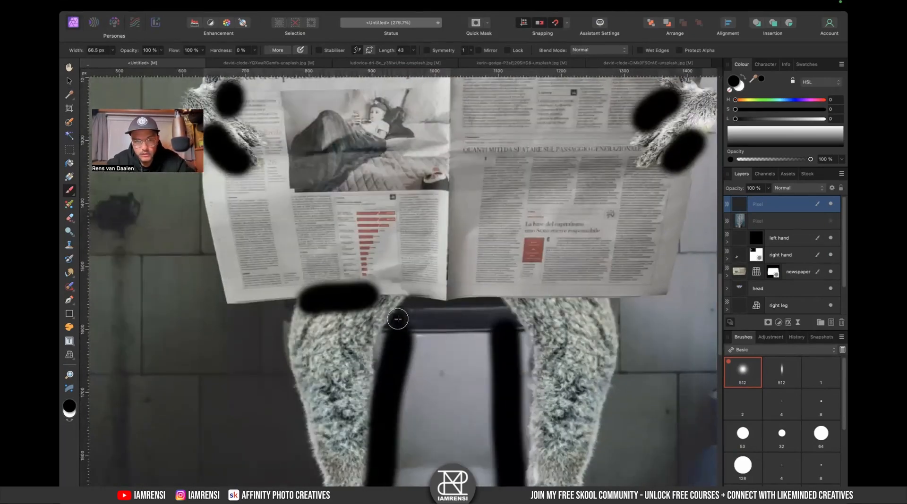
{"action": "mouse_move", "coordinate": [555, 290]}
{"action": "left_mouse_down"}
{"action": "mouse_move", "coordinate": [536, 295]}
{"action": "mouse_move", "coordinate": [592, 300]}
{"action": "left_mouse_up"}
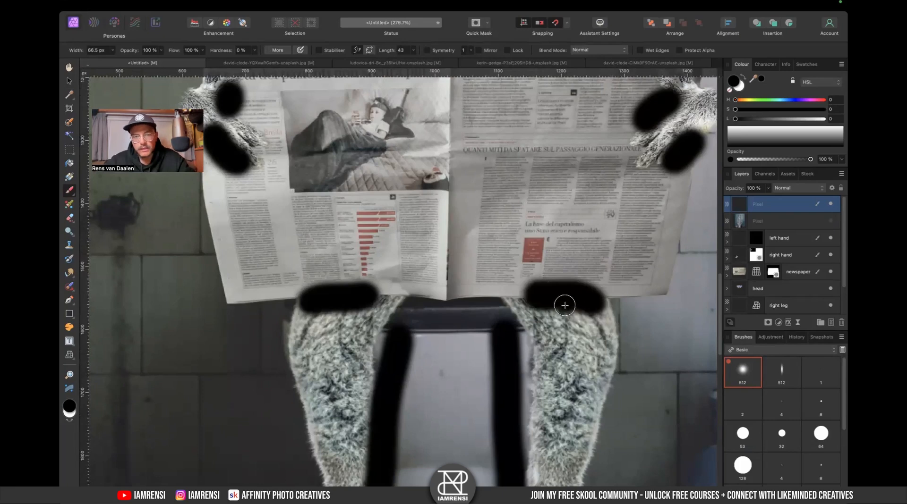
{"action": "key", "text": "super+z"}
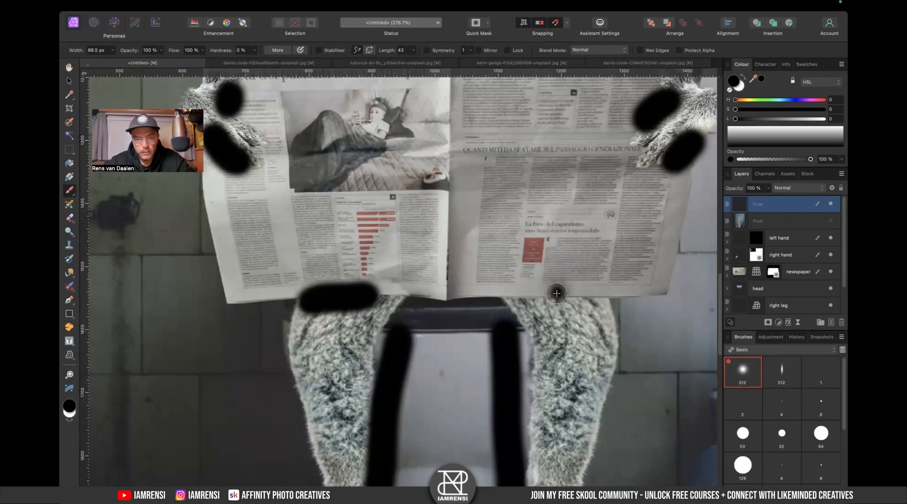
{"action": "key", "text": "super+z"}
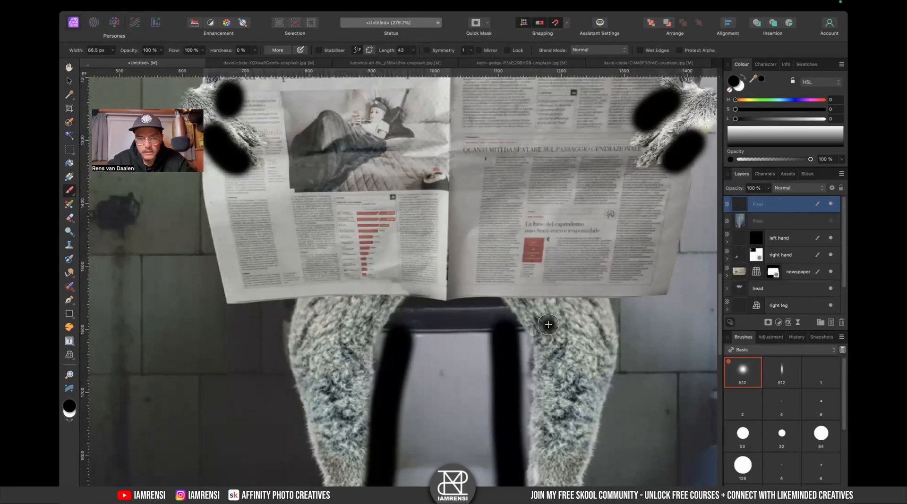
{"action": "key", "text": "x"}
{"action": "key", "text": "v"}
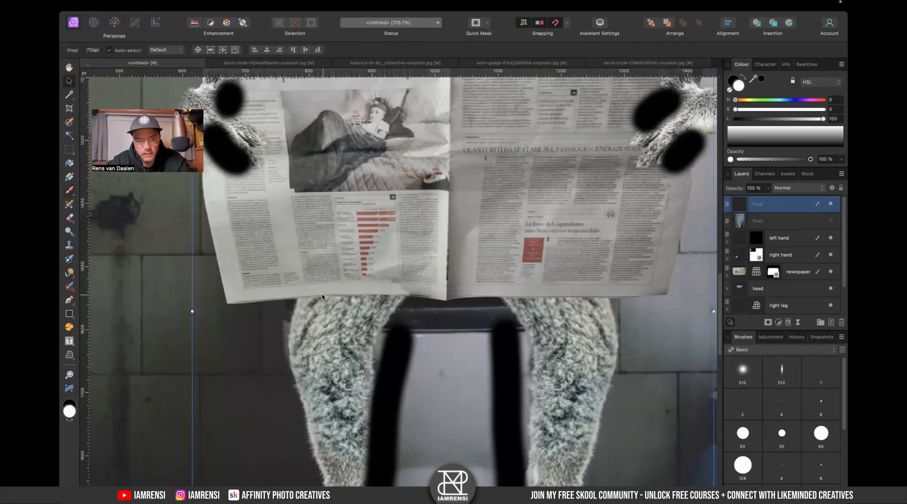
{"action": "key", "text": "x"}
{"action": "key", "text": "b"}
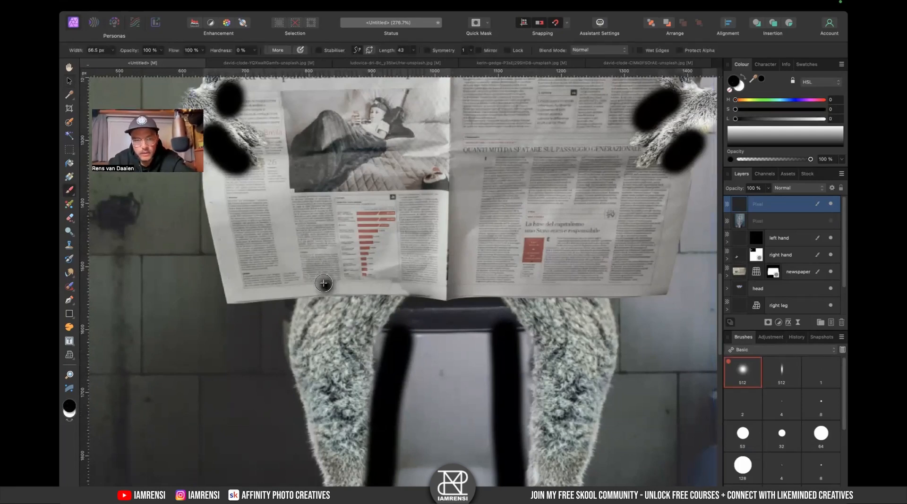
- Try painting thin black shadow strokes along the newspaper's lower edge, then undo them
{"action": "mouse_move", "coordinate": [294, 298]}
{"action": "left_mouse_down"}
{"action": "mouse_move", "coordinate": [348, 280]}
{"action": "mouse_move", "coordinate": [423, 293]}
{"action": "left_mouse_up"}
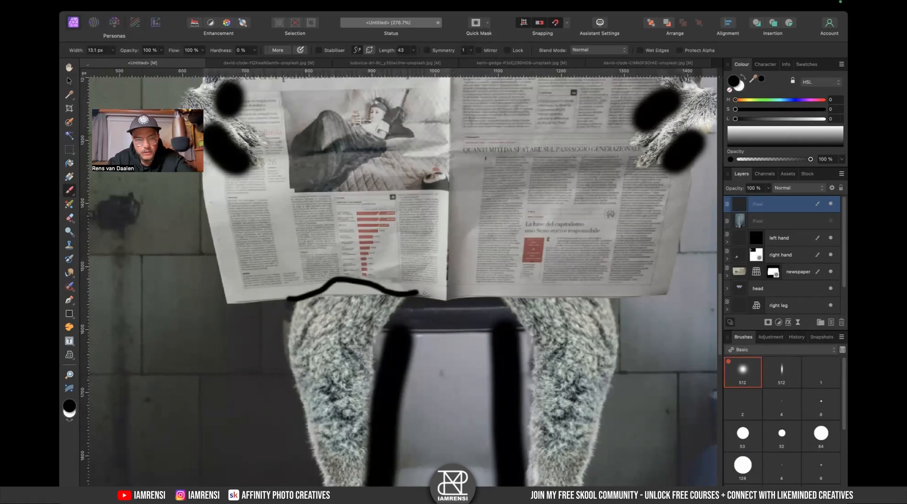
{"action": "mouse_move", "coordinate": [520, 291]}
{"action": "left_mouse_down"}
{"action": "mouse_move", "coordinate": [556, 278]}
{"action": "mouse_move", "coordinate": [611, 292]}
{"action": "left_mouse_up"}
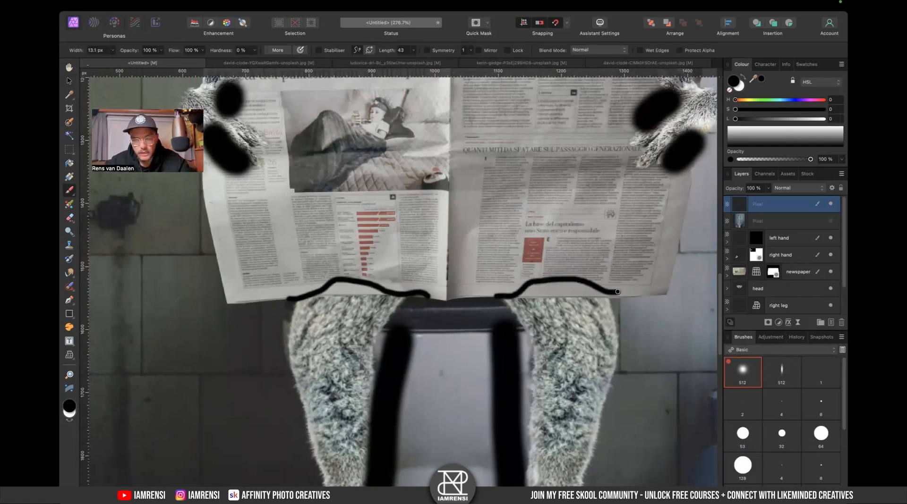
{"action": "key", "text": "super+z"}
- Undo the earlier black shadow strokes around the hands and legs
{"action": "key", "text": "super+z"}
{"action": "key", "text": "super+z"}
{"action": "scroll", "coordinate": [499, 262], "scroll_direction": "up", "scroll_amount": 3}
{"action": "scroll", "coordinate": [499, 261], "scroll_direction": "down", "scroll_amount": 3}
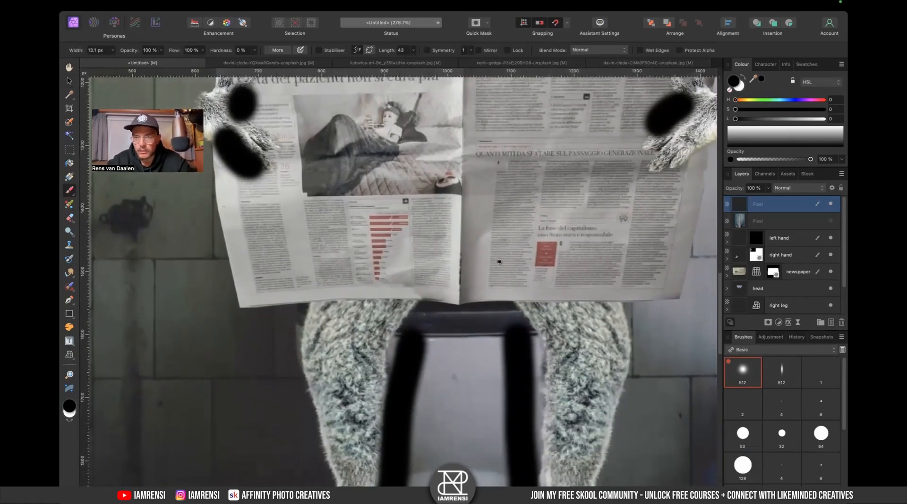
{"action": "key", "text": "super+z"}
{"action": "scroll", "coordinate": [500, 262], "scroll_direction": "up", "scroll_amount": 2}
{"action": "scroll", "coordinate": [499, 262], "scroll_direction": "right", "scroll_amount": 1}
{"action": "key", "text": "super+z"}
{"action": "scroll", "coordinate": [303, 270], "scroll_direction": "down", "scroll_amount": 10}
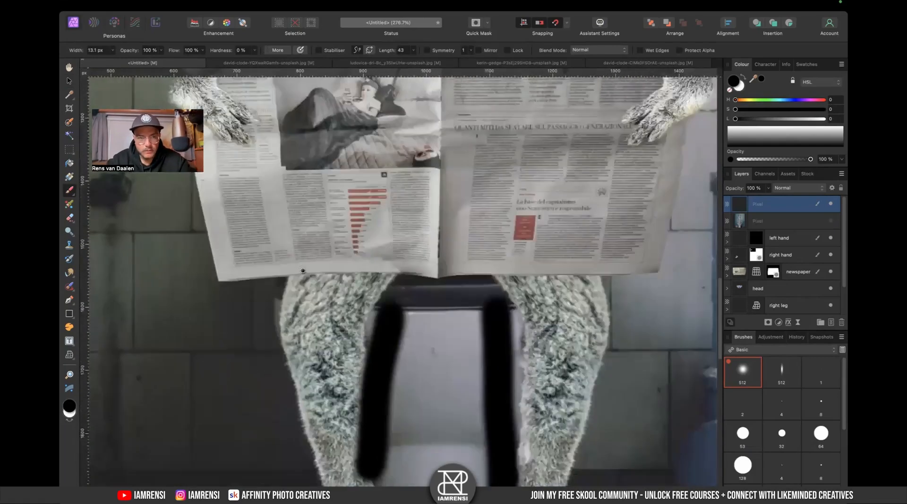
{"action": "key", "text": "super+z"}
{"action": "key", "text": "super+0"}
{"action": "key", "text": "super+z"}
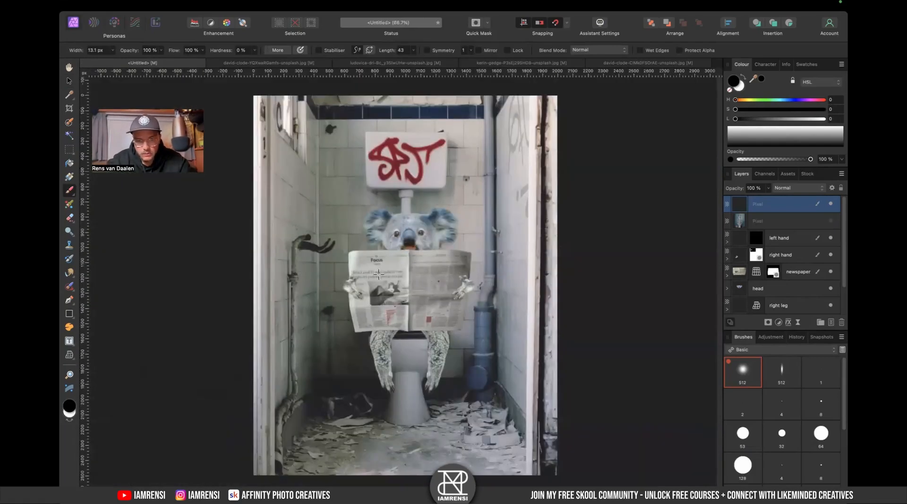
- Add a Levels adjustment inside the right hand layer, raising the output black level to 6% and lowering the output white level
{"action": "scroll", "coordinate": [381, 301], "scroll_direction": "up", "scroll_amount": 5}
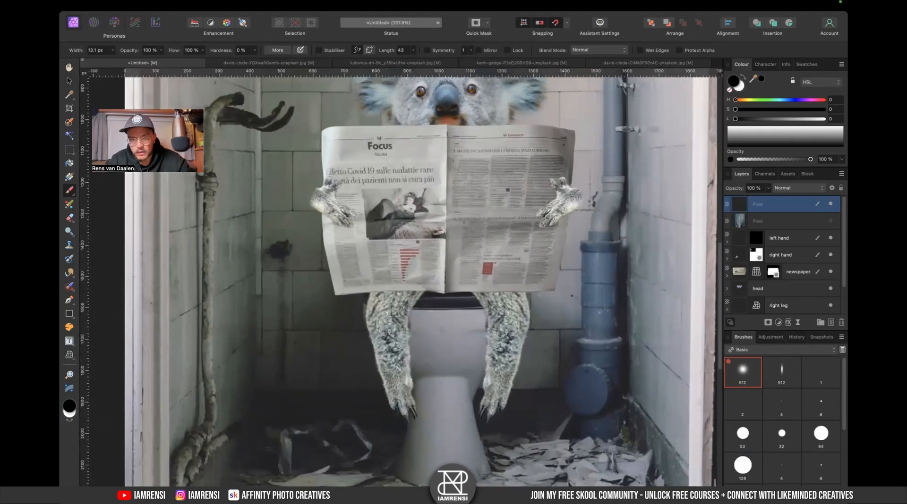
{"action": "key", "text": "v"}
{"action": "left_click", "coordinate": [391, 336]}
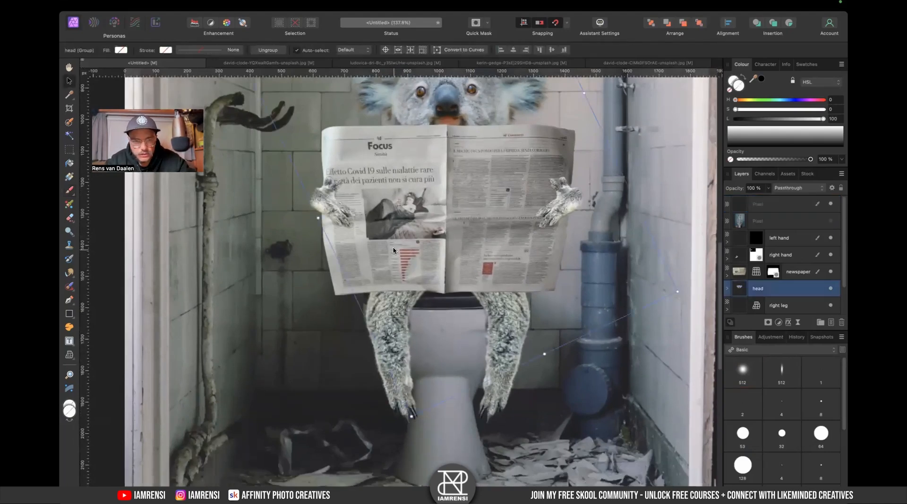
{"action": "scroll", "coordinate": [404, 239], "scroll_direction": "up", "scroll_amount": 3}
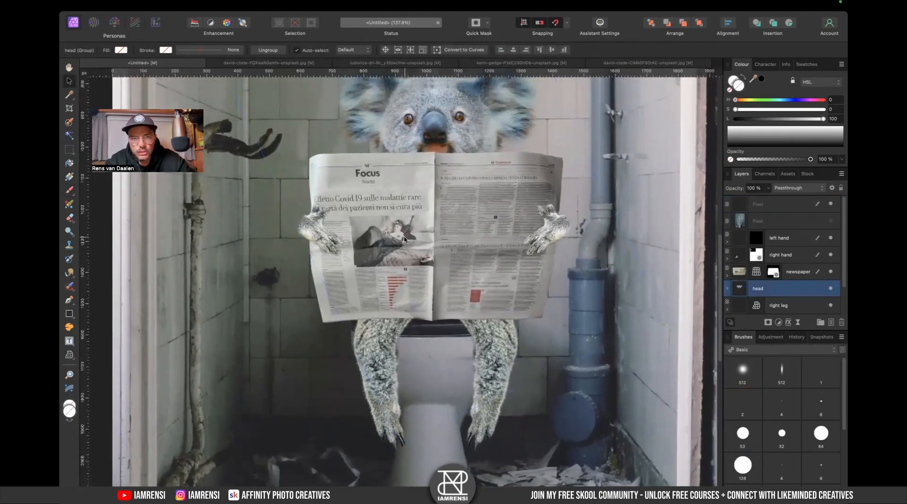
{"action": "left_click", "coordinate": [735, 261]}
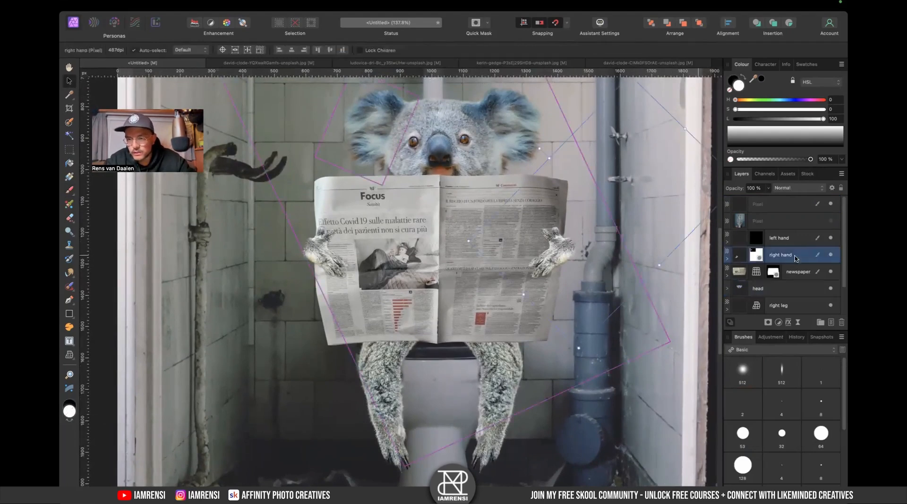
{"action": "scroll", "coordinate": [555, 260], "scroll_direction": "up", "scroll_amount": 7}
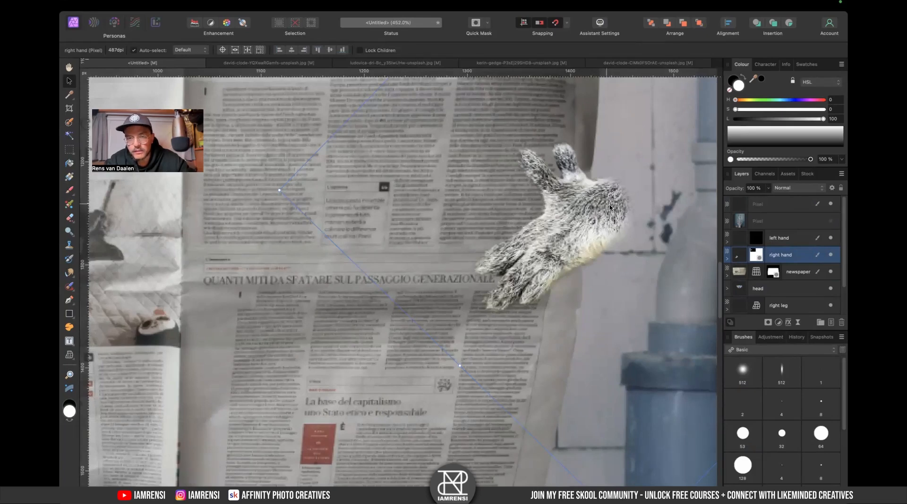
{"action": "left_click", "coordinate": [830, 256]}
{"action": "left_click", "coordinate": [830, 256]}
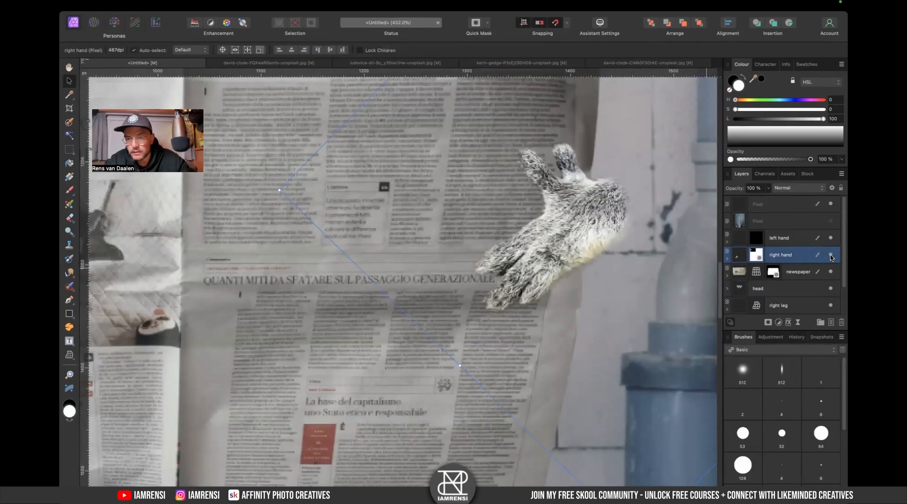
{"action": "key", "text": "super+l"}
{"action": "left_click_drag", "start_coordinate": [740, 258], "coordinate": [773, 275]}
{"action": "mouse_move", "coordinate": [543, 414]}
{"action": "left_mouse_down"}
{"action": "mouse_move", "coordinate": [567, 414]}
{"action": "mouse_move", "coordinate": [541, 414]}
{"action": "mouse_move", "coordinate": [557, 416]}
{"action": "left_mouse_up"}
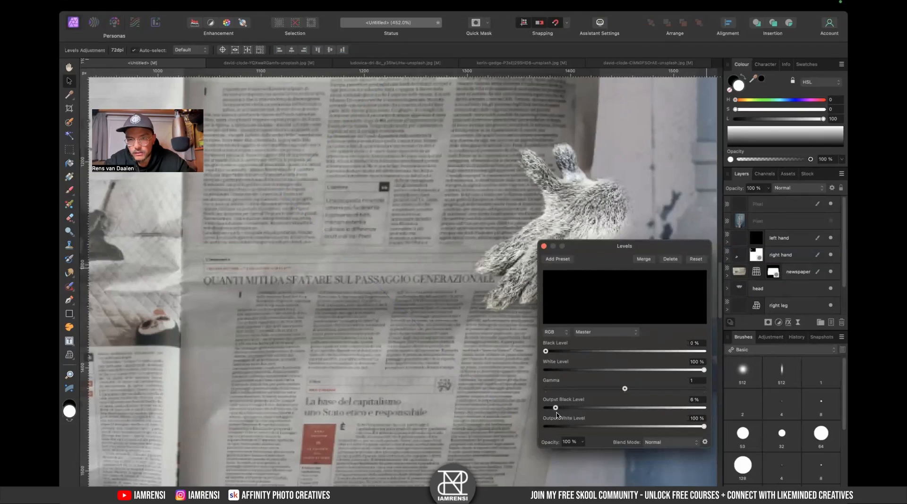
{"action": "left_click_drag", "start_coordinate": [703, 426], "coordinate": [684, 427]}
{"action": "left_click", "coordinate": [543, 246]}
- Duplicate the right hand's Levels adjustment and move the copy into the left hand layer
{"action": "key", "text": "super+0"}
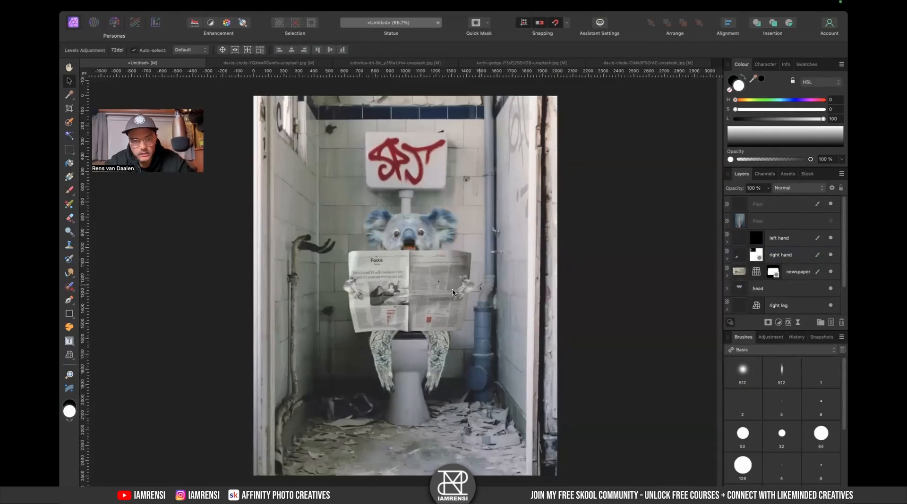
{"action": "scroll", "coordinate": [451, 290], "scroll_direction": "up", "scroll_amount": 5}
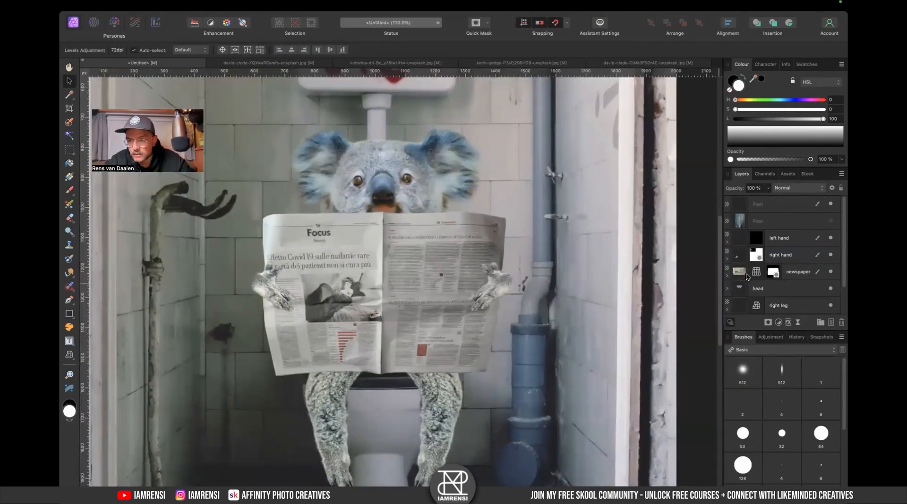
{"action": "left_click", "coordinate": [727, 259]}
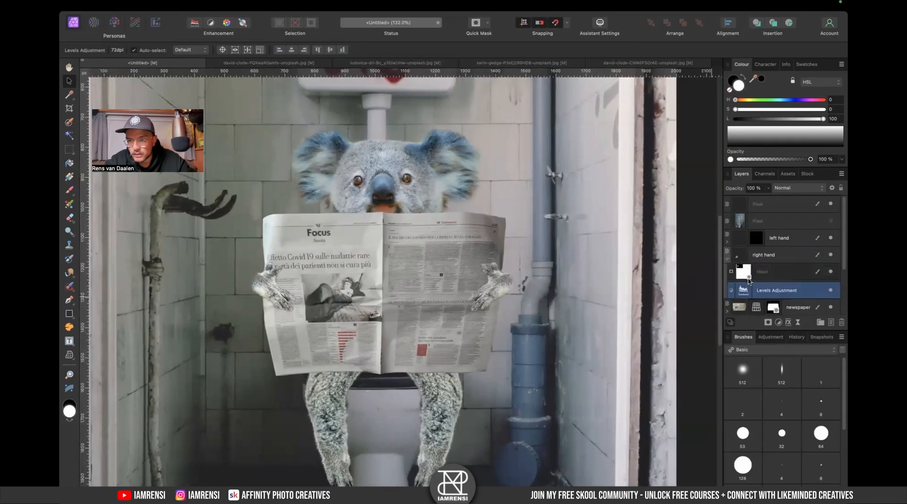
{"action": "key", "text": "super+j"}
{"action": "left_click_drag", "start_coordinate": [743, 292], "coordinate": [781, 236]}
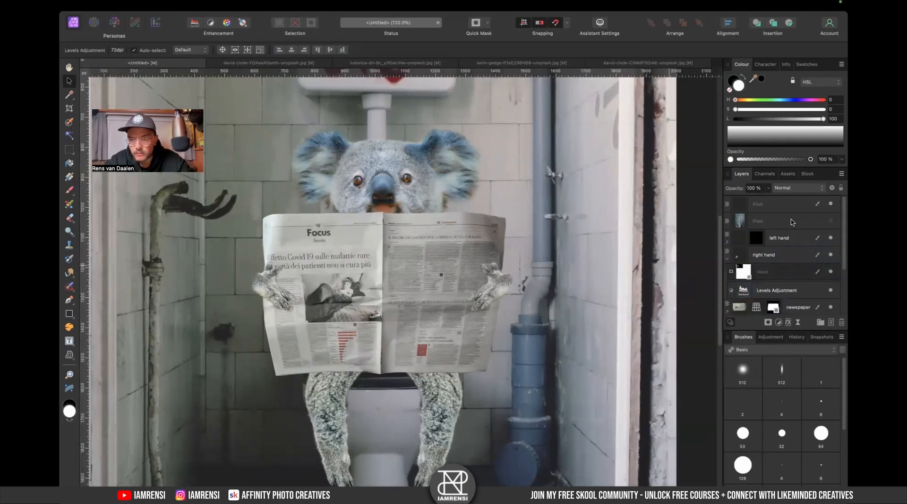
- Set the left hand's Levels adjustment output black level to 8% and output white level to 79%
{"action": "left_click", "coordinate": [727, 241]}
{"action": "double_click", "coordinate": [743, 274]}
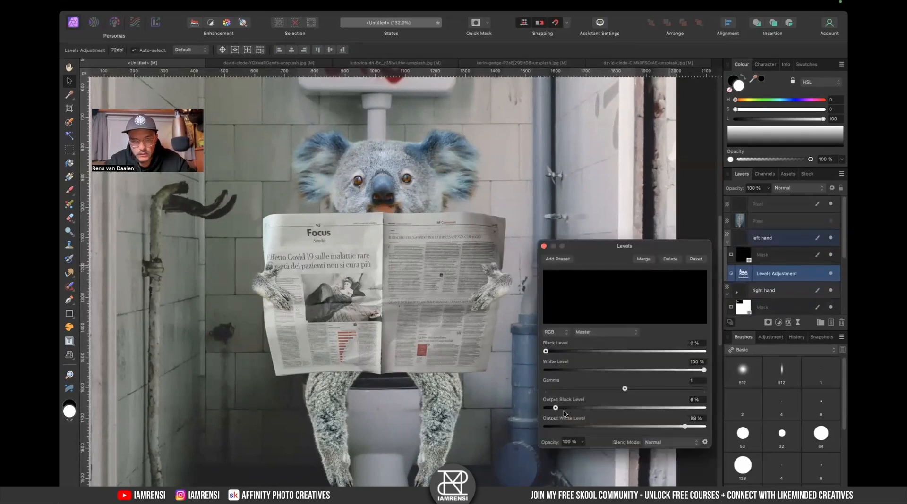
{"action": "left_click_drag", "start_coordinate": [556, 411], "coordinate": [560, 411]}
{"action": "left_click_drag", "start_coordinate": [685, 428], "coordinate": [670, 430]}
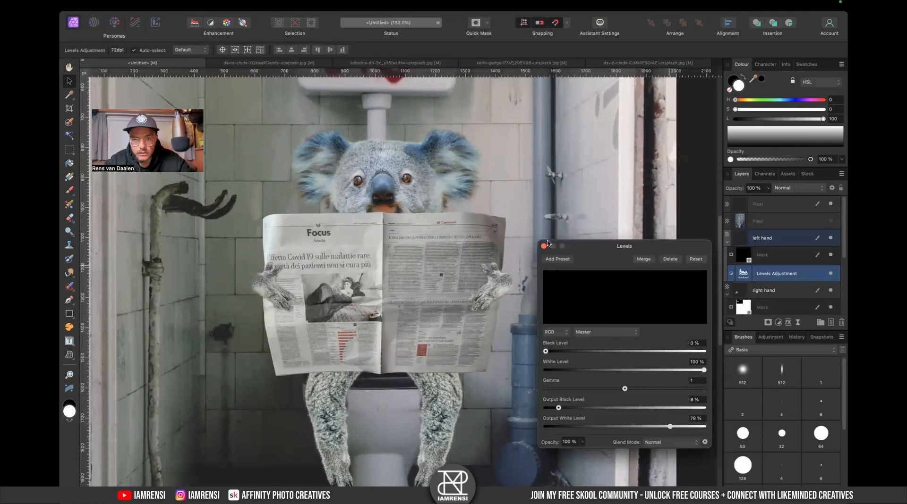
{"action": "left_click", "coordinate": [543, 246]}
- Try painting black strokes on the top pixel layer near the koala's head and hand, then undo them
{"action": "scroll", "coordinate": [401, 298], "scroll_direction": "left", "scroll_amount": 3}
{"action": "scroll", "coordinate": [401, 297], "scroll_direction": "down", "scroll_amount": 1}
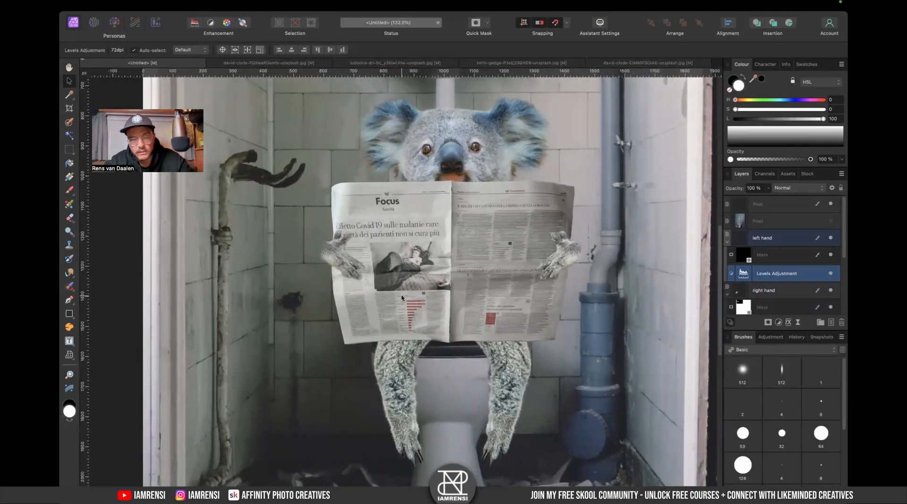
{"action": "key", "text": "b"}
{"action": "key", "text": "x"}
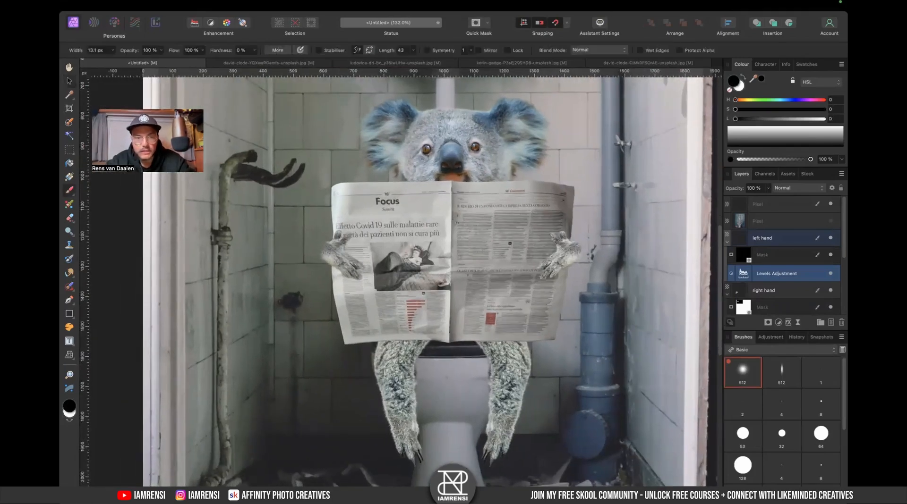
{"action": "scroll", "coordinate": [762, 305], "scroll_direction": "down", "scroll_amount": 1}
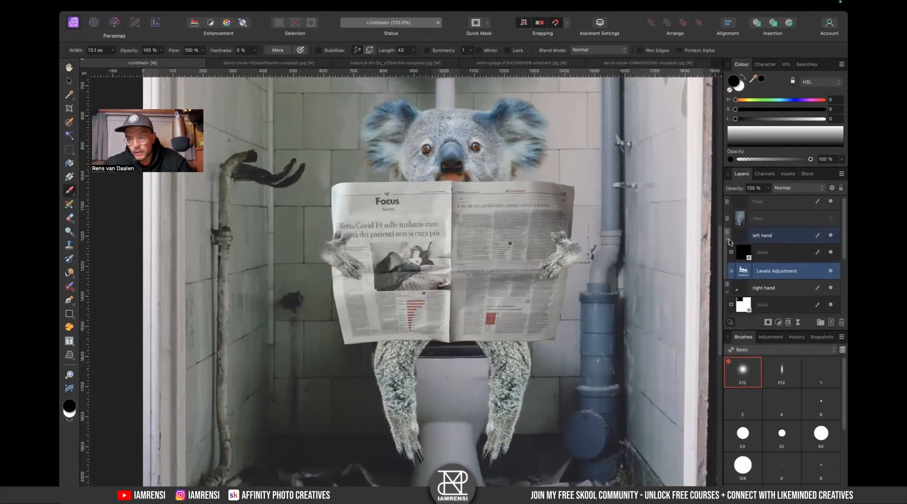
{"action": "left_click", "coordinate": [727, 239]}
{"action": "scroll", "coordinate": [747, 264], "scroll_direction": "down", "scroll_amount": 2}
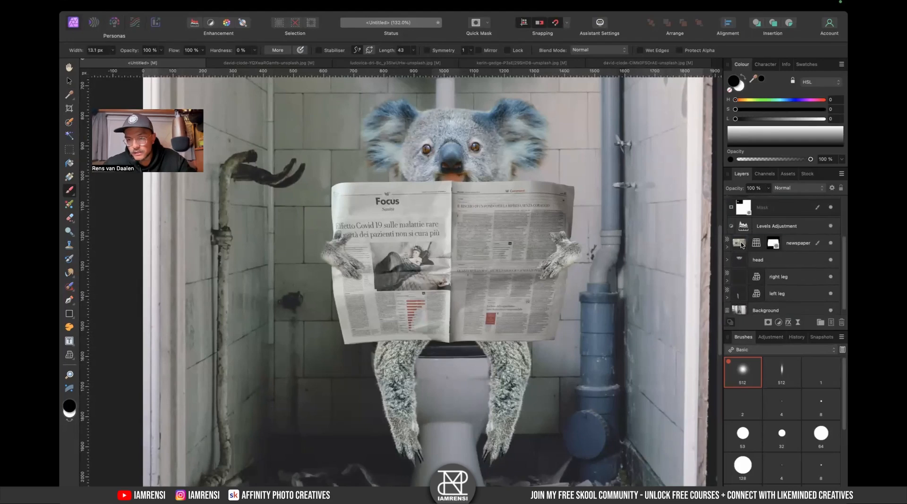
{"action": "left_click", "coordinate": [744, 245]}
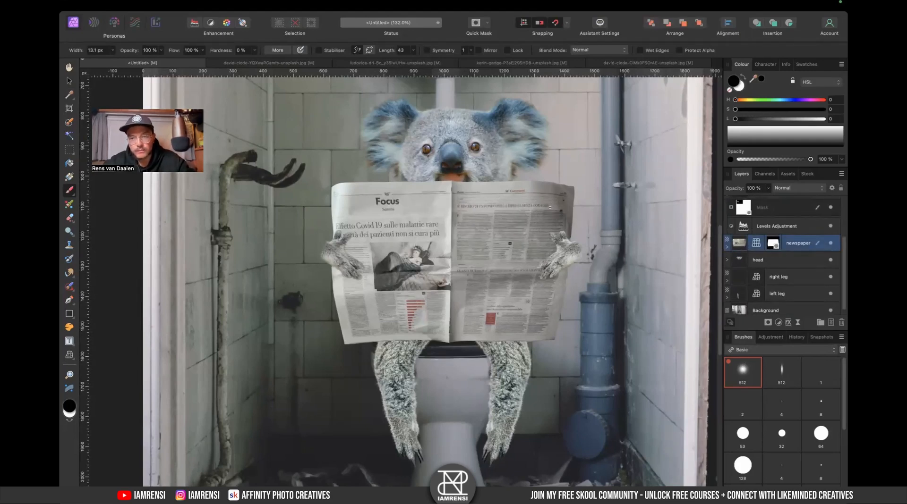
{"action": "scroll", "coordinate": [787, 233], "scroll_direction": "up", "scroll_amount": 3}
{"action": "left_click", "coordinate": [766, 207]}
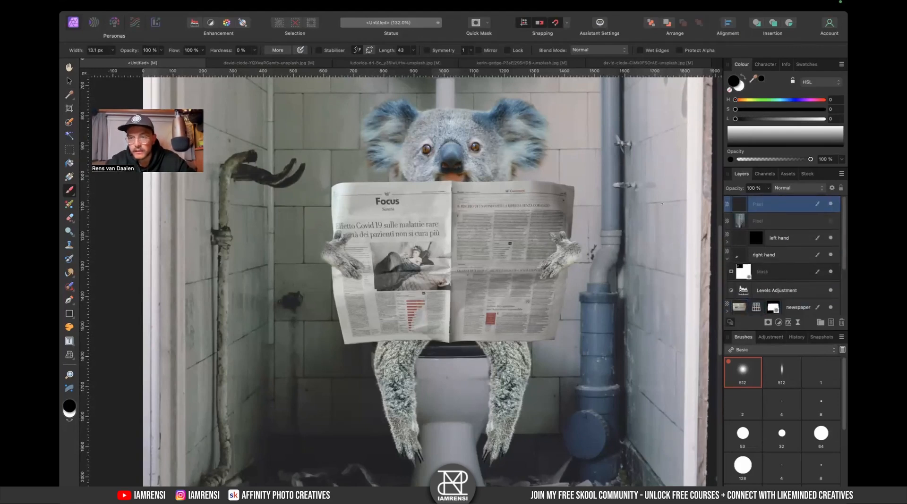
{"action": "scroll", "coordinate": [506, 258], "scroll_direction": "down", "scroll_amount": 5}
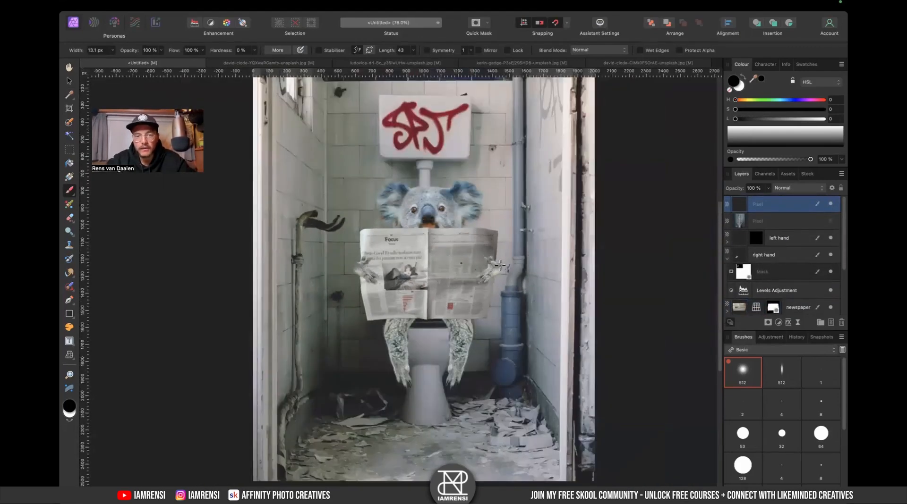
{"action": "key", "text": "super+z"}
{"action": "key", "text": "shift+super+z"}
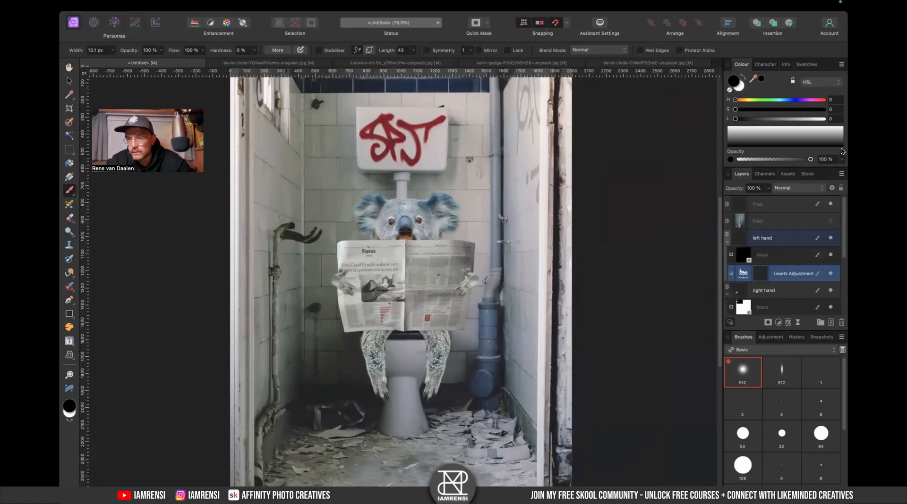
{"action": "left_click", "coordinate": [743, 207]}
{"action": "mouse_move", "coordinate": [434, 231]}
{"action": "left_mouse_down"}
{"action": "mouse_move", "coordinate": [413, 269]}
{"action": "mouse_move", "coordinate": [437, 257]}
{"action": "left_mouse_up"}
{"action": "left_click_drag", "start_coordinate": [350, 228], "coordinate": [340, 285]}
{"action": "key", "text": "super+z"}
{"action": "key", "text": "super+z"}
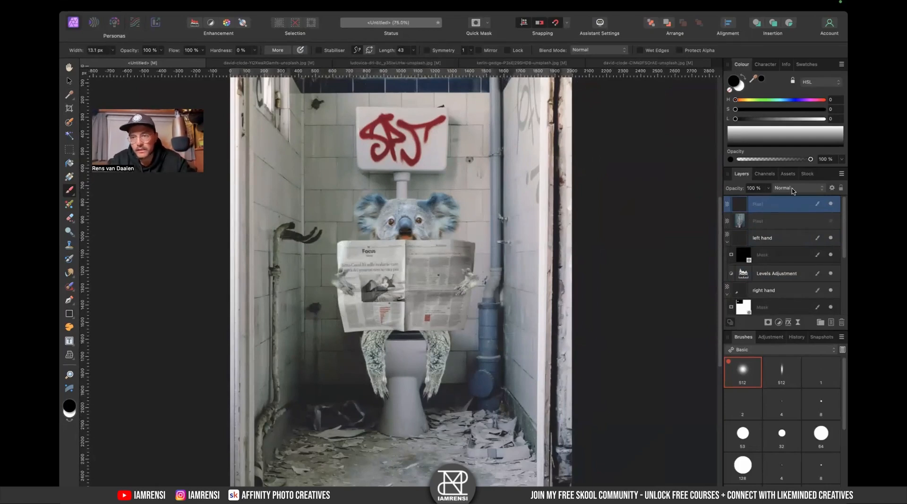
- Flip the newspaper layer horizontally
{"action": "key", "text": "v"}
{"action": "scroll", "coordinate": [784, 265], "scroll_direction": "down", "scroll_amount": 3}
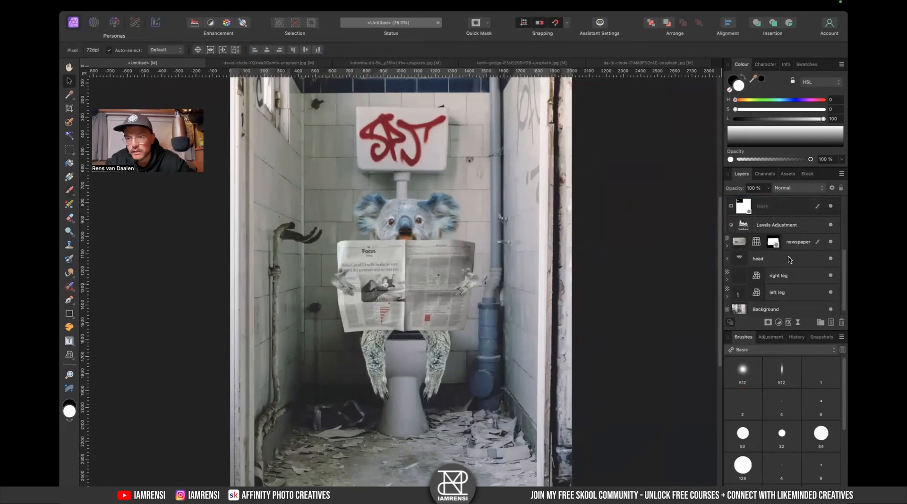
{"action": "left_click", "coordinate": [793, 242]}
{"action": "right_click", "coordinate": [409, 273]}
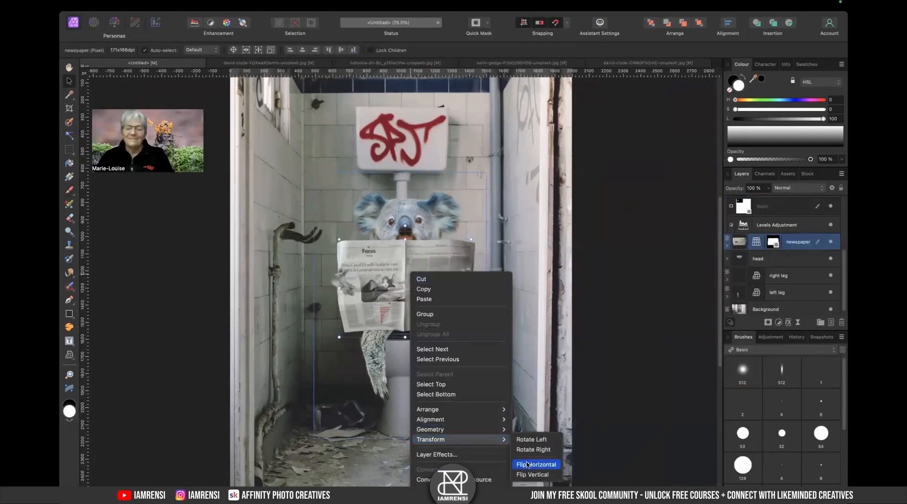
{"action": "left_click", "coordinate": [533, 464]}
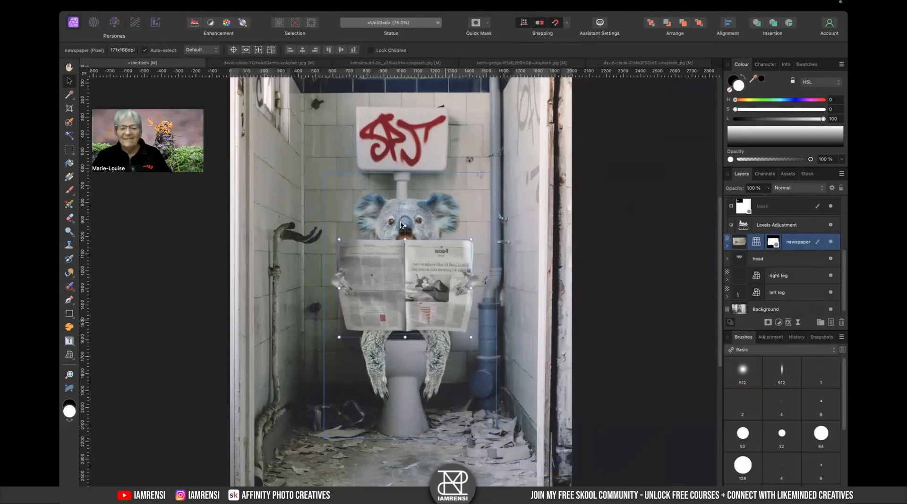
- Flip the whole document horizontally
{"action": "scroll", "coordinate": [410, 247], "scroll_direction": "up", "scroll_amount": 4}
{"action": "scroll", "coordinate": [414, 257], "scroll_direction": "down", "scroll_amount": 5}
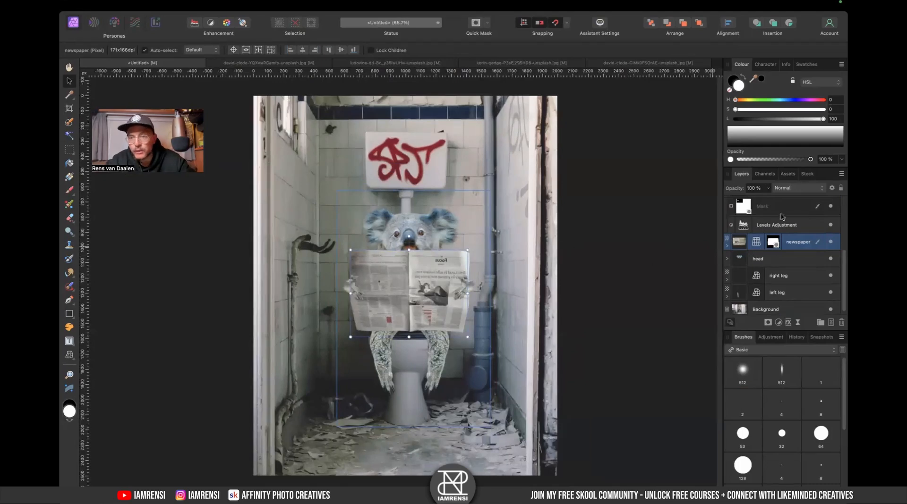
{"action": "scroll", "coordinate": [783, 217], "scroll_direction": "up", "scroll_amount": 4}
{"action": "left_click", "coordinate": [206, 3]}
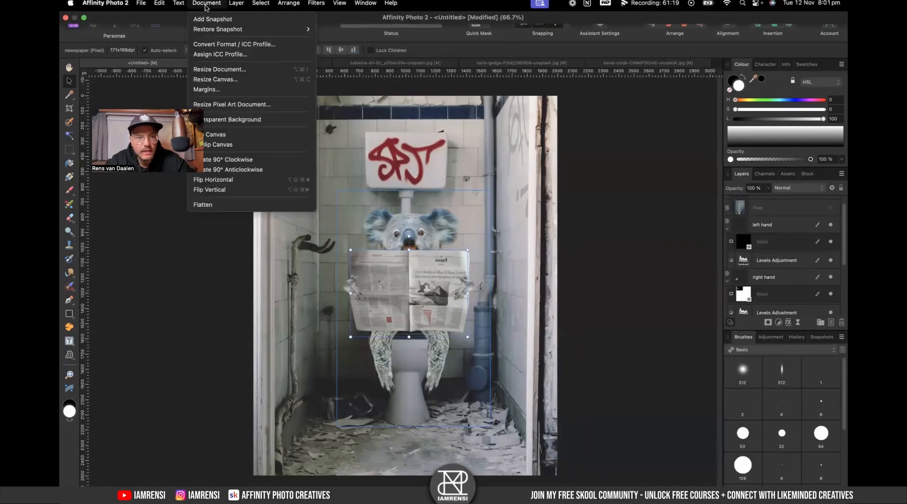
{"action": "left_click", "coordinate": [241, 180]}
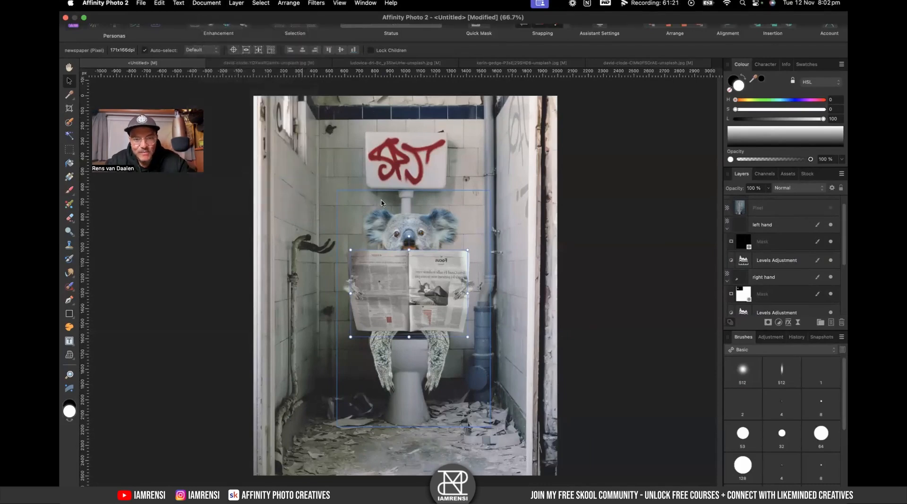
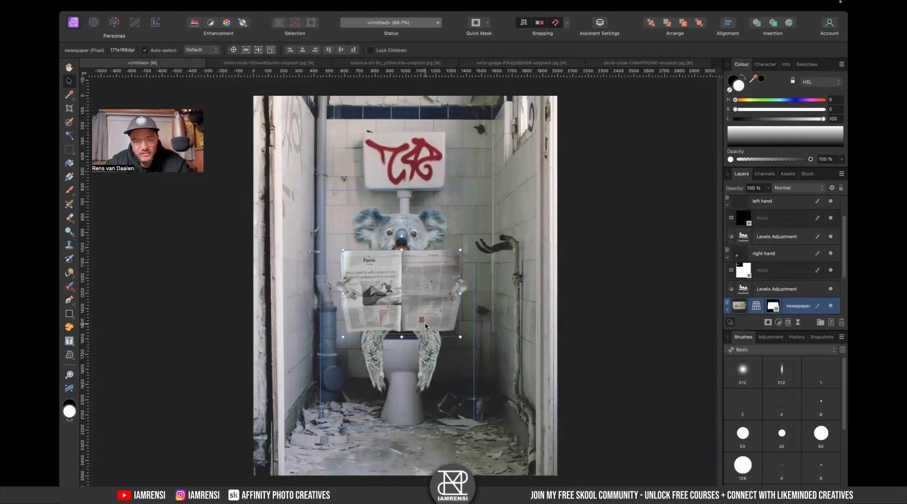
- Inspect the koala composite at different zoom levels and with the canvas view flipped horizontally
{"action": "scroll", "coordinate": [426, 326], "scroll_direction": "up", "scroll_amount": 6}
{"action": "scroll", "coordinate": [427, 327], "scroll_direction": "up", "scroll_amount": 4}
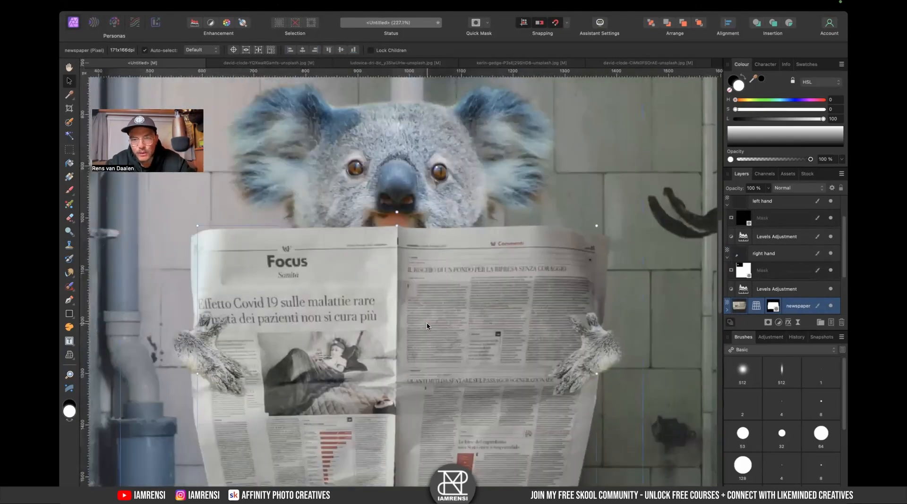
{"action": "scroll", "coordinate": [427, 326], "scroll_direction": "down", "scroll_amount": 5}
{"action": "scroll", "coordinate": [427, 326], "scroll_direction": "up", "scroll_amount": 5}
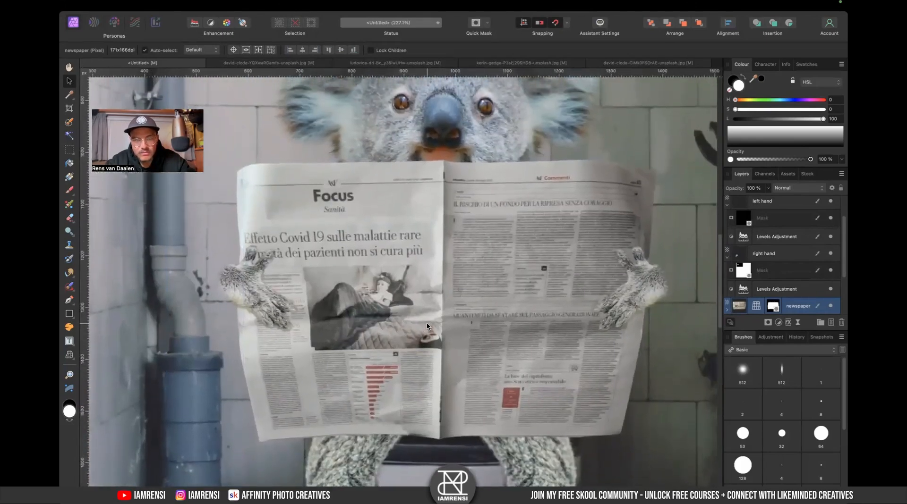
{"action": "key", "text": "super+0"}
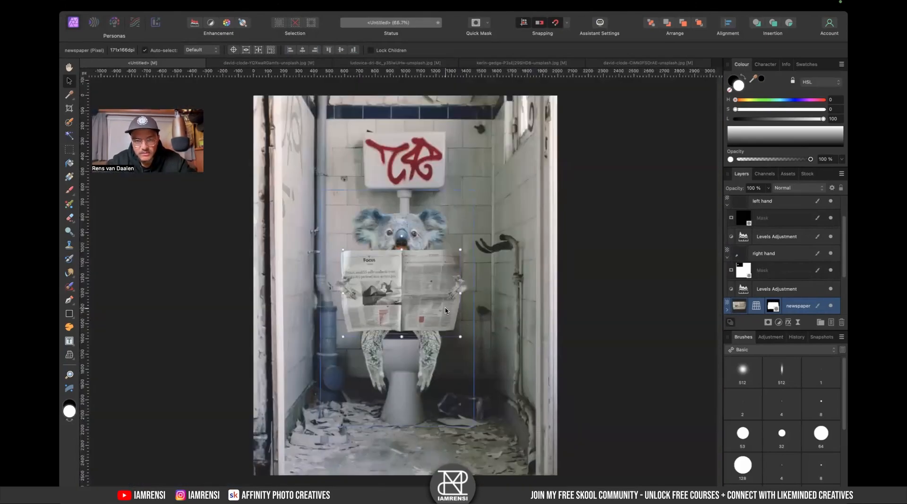
{"action": "scroll", "coordinate": [413, 308], "scroll_direction": "up", "scroll_amount": 3}
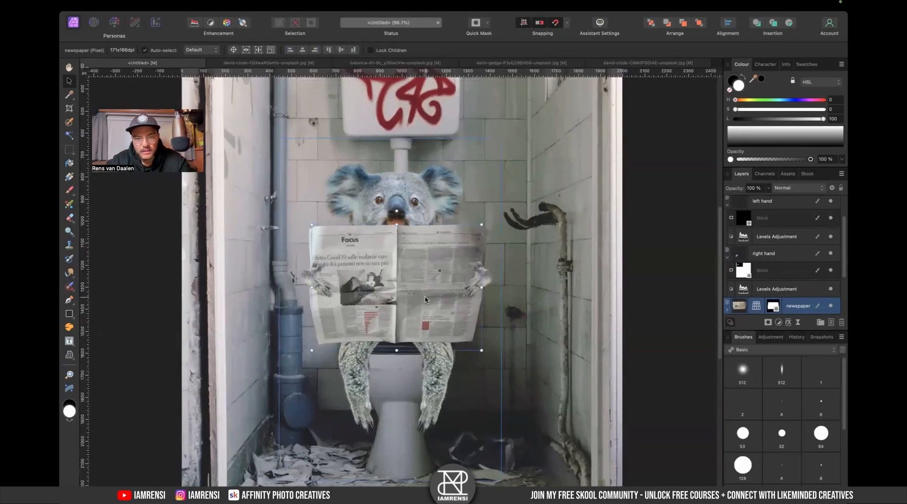
{"action": "key", "text": "shift+h"}
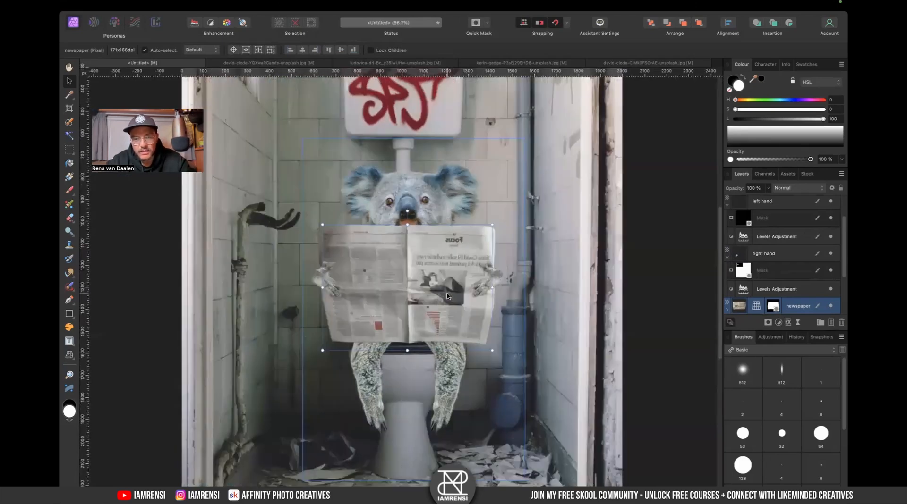
{"action": "scroll", "coordinate": [447, 297], "scroll_direction": "down", "scroll_amount": 3}
{"action": "scroll", "coordinate": [447, 296], "scroll_direction": "up", "scroll_amount": 2}
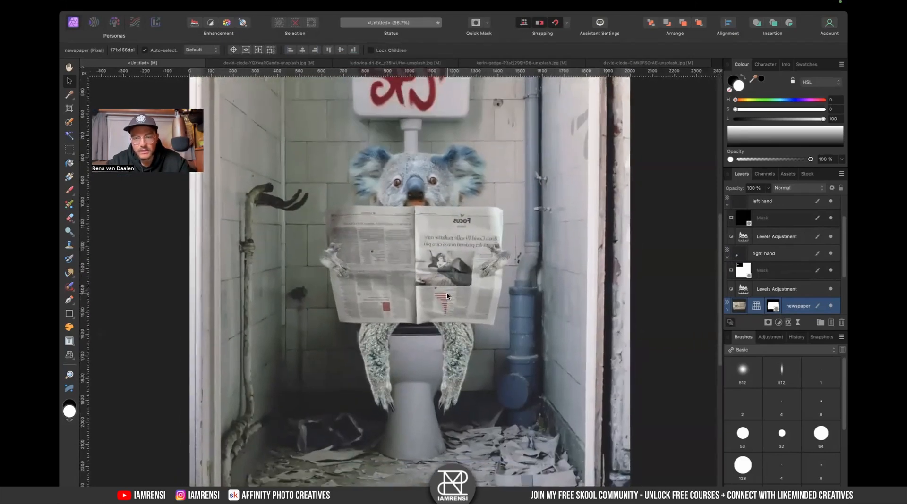
{"action": "key", "text": "super+0"}
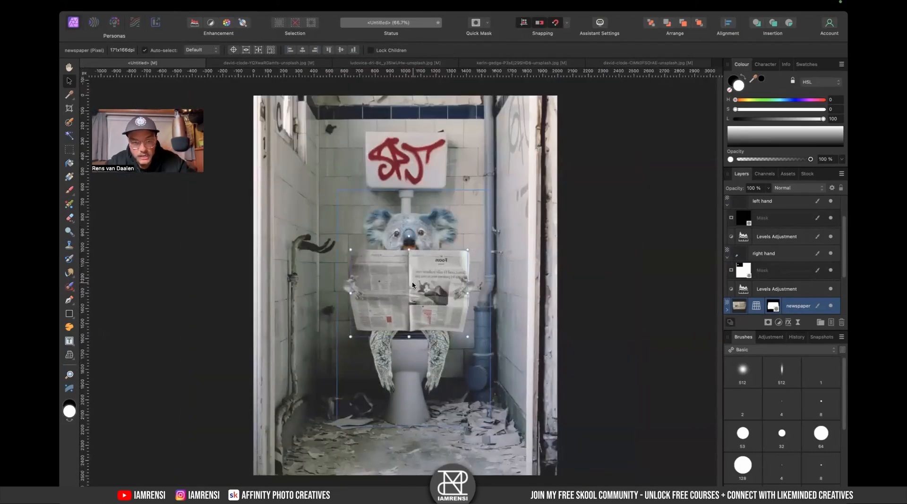
- Flip the newspaper layer horizontally so its text reads correctly
{"action": "left_click_drag", "start_coordinate": [473, 294], "coordinate": [474, 292]}
{"action": "scroll", "coordinate": [474, 292], "scroll_direction": "up", "scroll_amount": 5}
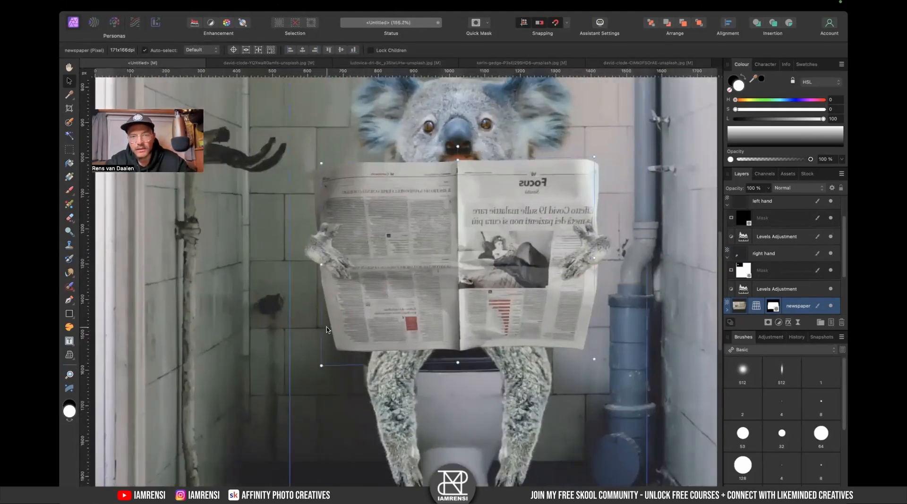
{"action": "scroll", "coordinate": [474, 302], "scroll_direction": "up", "scroll_amount": 2}
{"action": "right_click", "coordinate": [451, 269]}
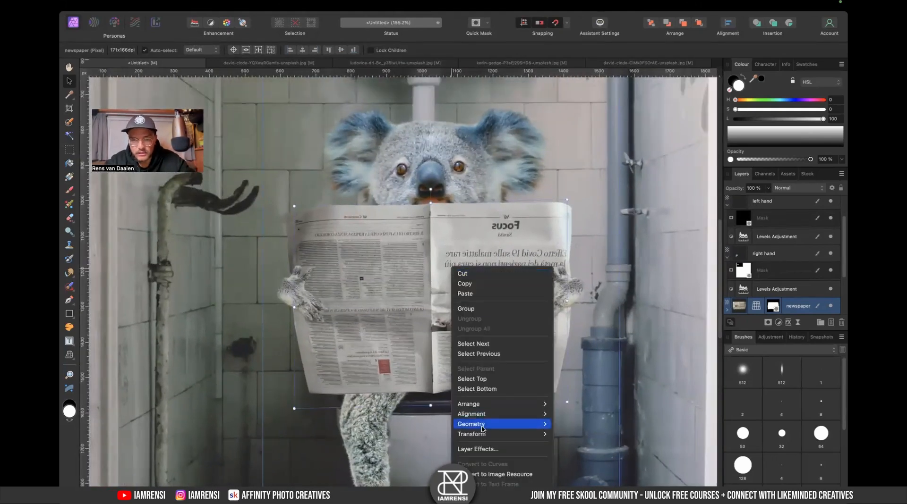
{"action": "mouse_move", "coordinate": [539, 434]}
{"action": "left_click", "coordinate": [566, 459]}
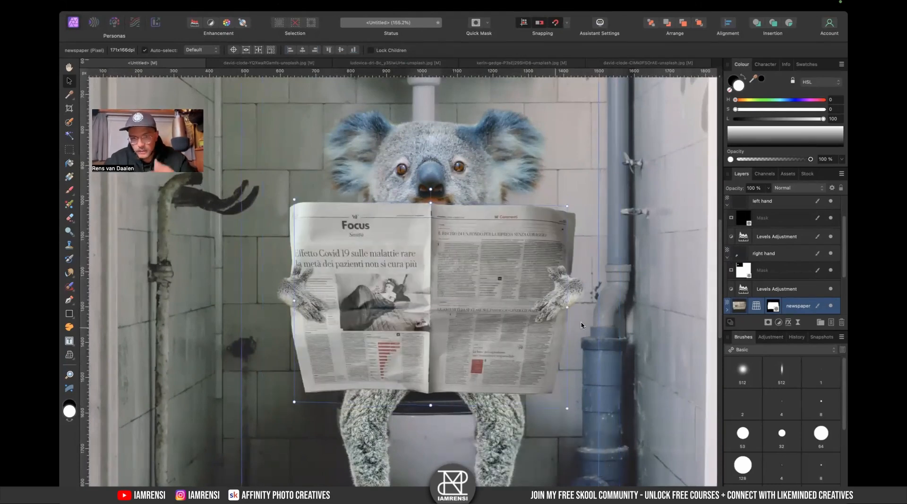
- Pick the 512 soft round brush and swap the foreground and background colours
{"action": "scroll", "coordinate": [580, 326], "scroll_direction": "down", "scroll_amount": 1}
{"action": "scroll", "coordinate": [581, 329], "scroll_direction": "down", "scroll_amount": 5}
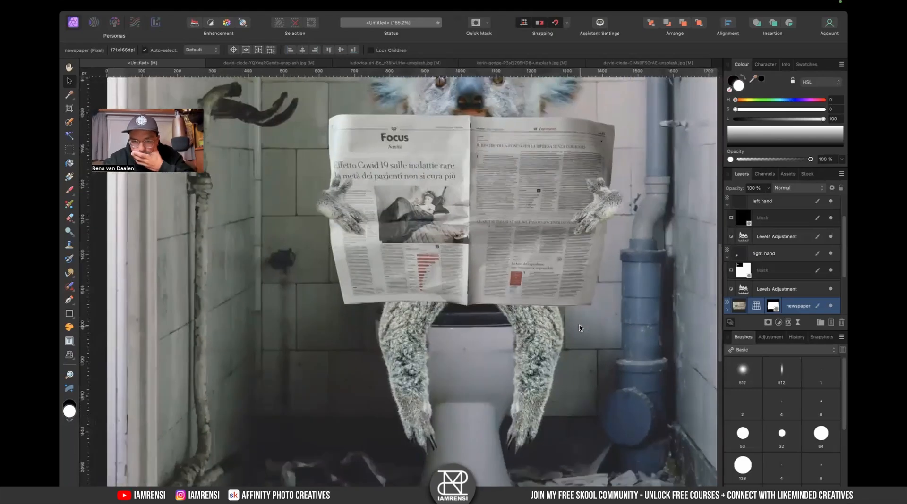
{"action": "left_click", "coordinate": [742, 371]}
{"action": "key", "text": "x"}
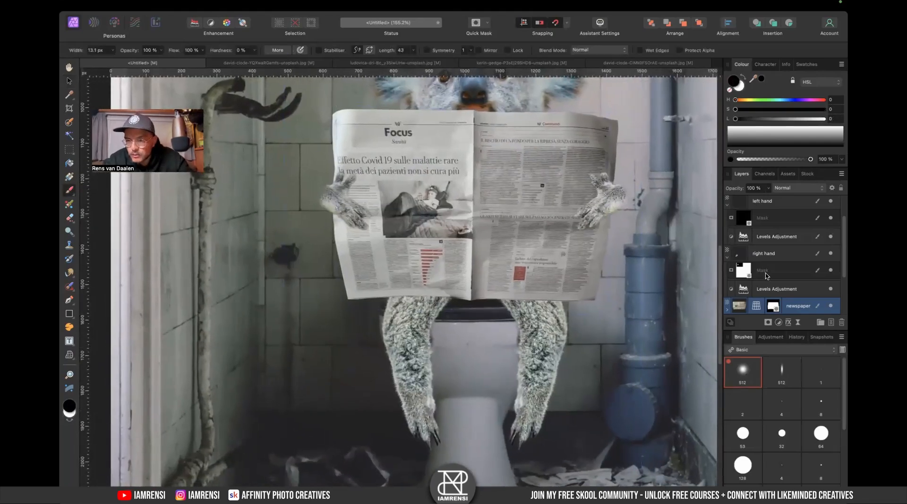
- Collapse the left hand and right hand layer groups in the layer stack
{"action": "scroll", "coordinate": [766, 277], "scroll_direction": "down", "scroll_amount": 3}
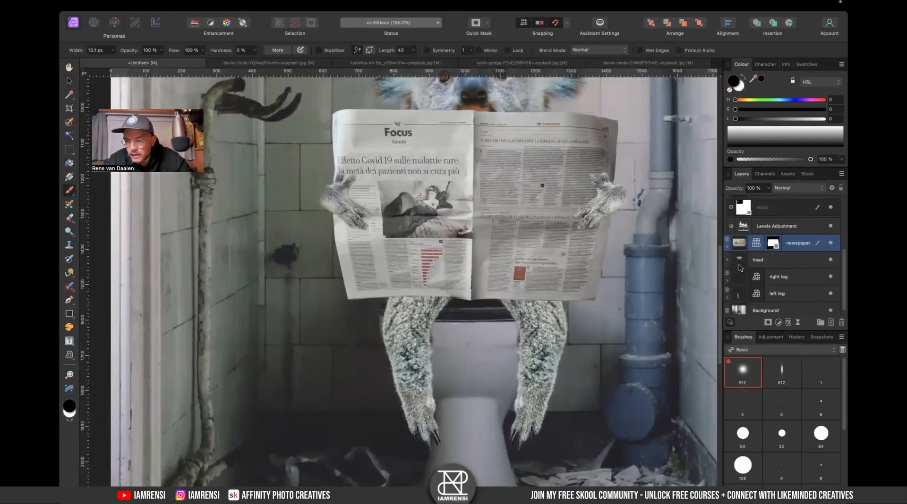
{"action": "scroll", "coordinate": [736, 279], "scroll_direction": "up", "scroll_amount": 3}
{"action": "left_click", "coordinate": [727, 267]}
{"action": "left_click", "coordinate": [728, 217]}
{"action": "scroll", "coordinate": [742, 287], "scroll_direction": "down", "scroll_amount": 1}
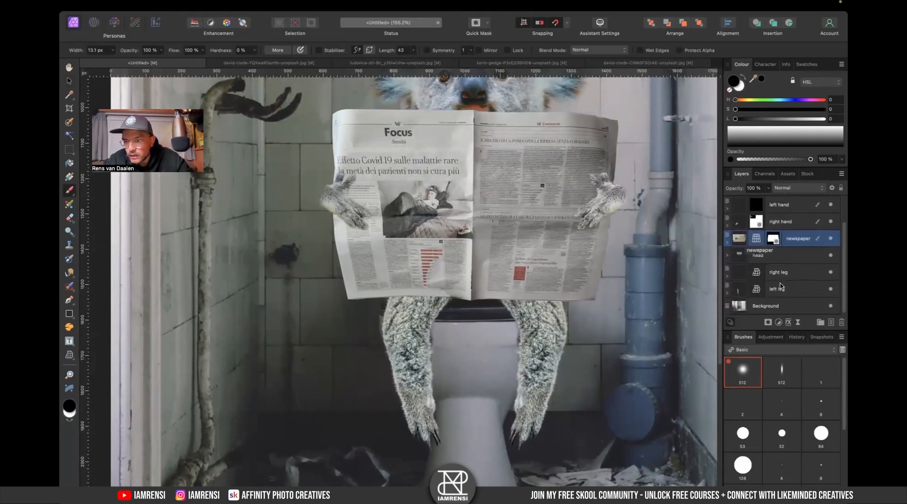
- Select the left leg layer and add a Colour Balance adjustment
{"action": "left_click", "coordinate": [773, 296]}
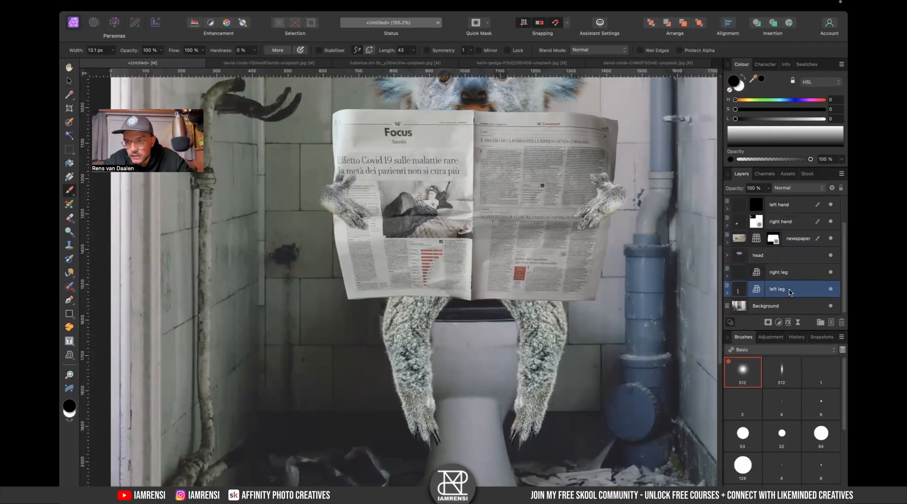
{"action": "left_click", "coordinate": [778, 323]}
{"action": "scroll", "coordinate": [794, 402], "scroll_direction": "down", "scroll_amount": 3}
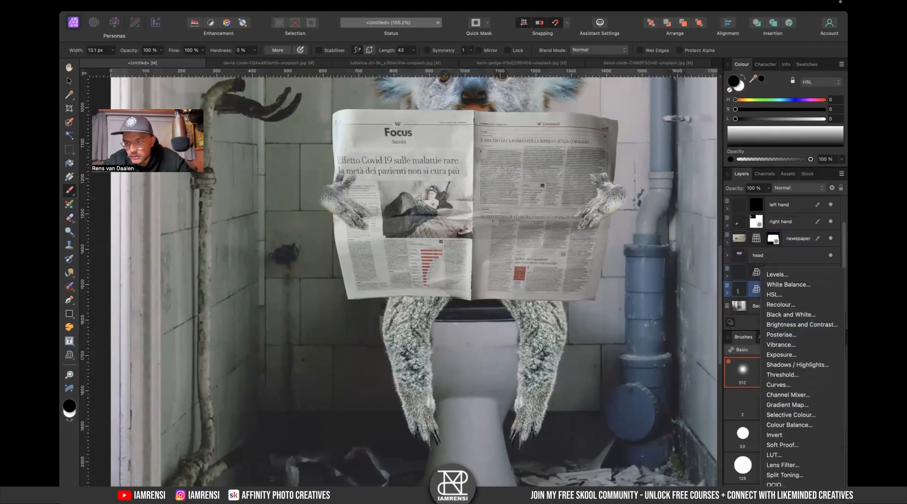
{"action": "left_click", "coordinate": [793, 424]}
- Switch the Colour Balance tonal range to Shadows
{"action": "scroll", "coordinate": [478, 415], "scroll_direction": "right", "scroll_amount": 5}
{"action": "scroll", "coordinate": [477, 415], "scroll_direction": "down", "scroll_amount": 1}
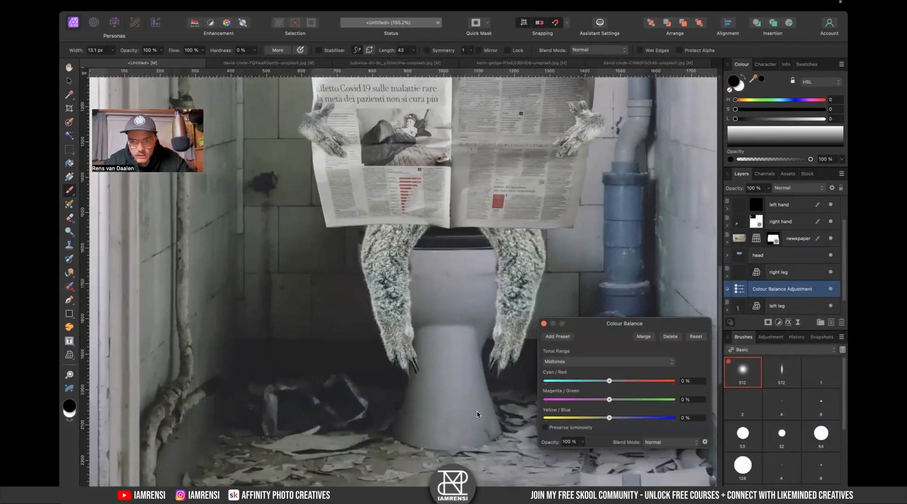
{"action": "scroll", "coordinate": [478, 415], "scroll_direction": "down", "scroll_amount": 2}
{"action": "scroll", "coordinate": [478, 415], "scroll_direction": "left", "scroll_amount": 1}
{"action": "left_click", "coordinate": [615, 359]}
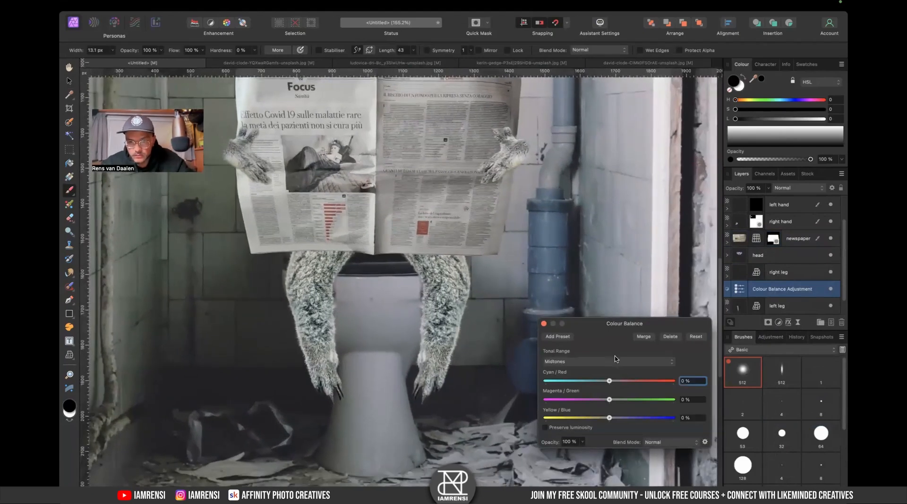
{"action": "left_click", "coordinate": [592, 363]}
{"action": "left_click", "coordinate": [595, 355]}
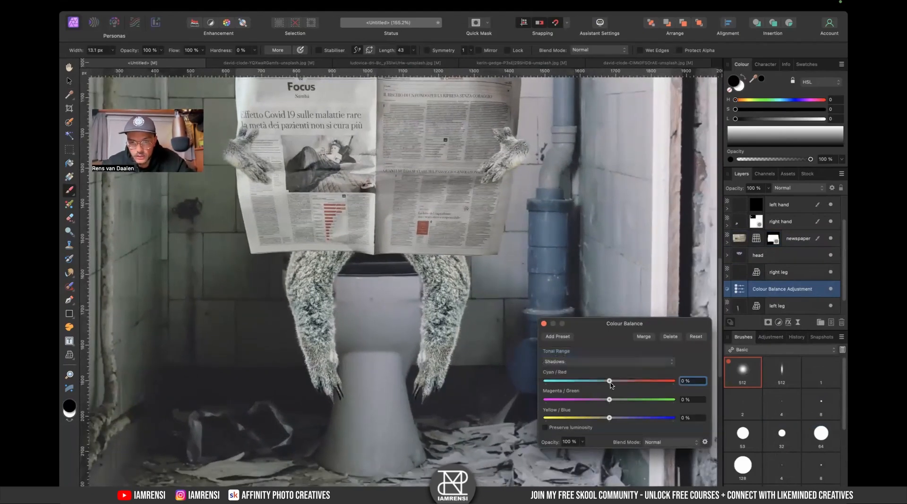
{"action": "mouse_move", "coordinate": [609, 380]}
{"action": "left_mouse_down"}
{"action": "mouse_move", "coordinate": [585, 382]}
{"action": "mouse_move", "coordinate": [611, 385]}
{"action": "left_mouse_up"}
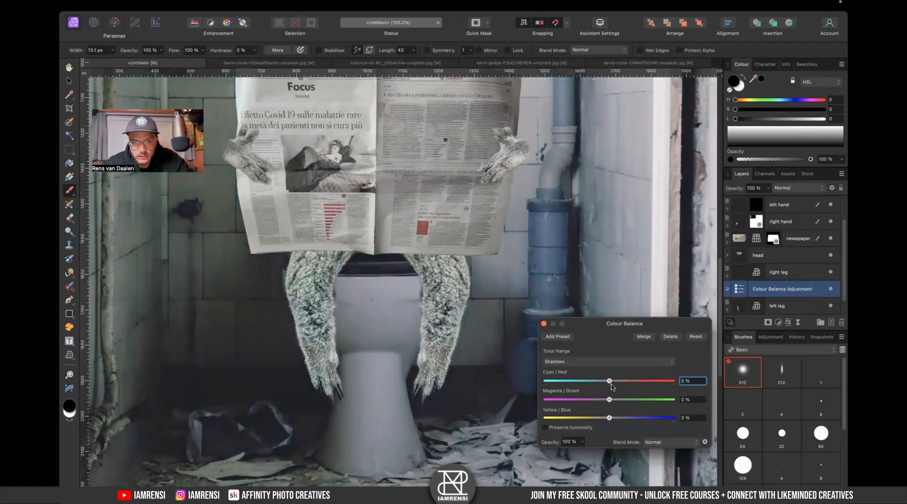
- Nest the Colour Balance adjustment inside the left leg layer
{"action": "key", "text": "super+plus"}
{"action": "key", "text": "super+minus"}
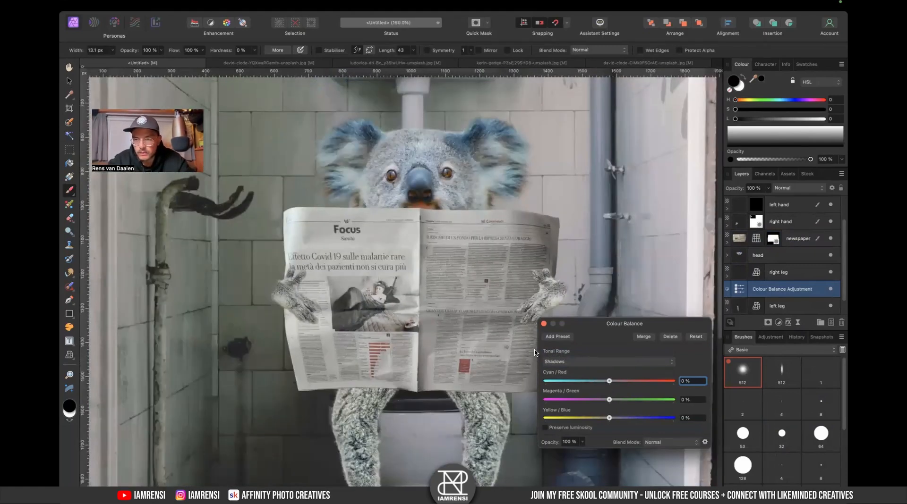
{"action": "scroll", "coordinate": [336, 320], "scroll_direction": "down", "scroll_amount": 10}
{"action": "scroll", "coordinate": [740, 276], "scroll_direction": "down", "scroll_amount": 2}
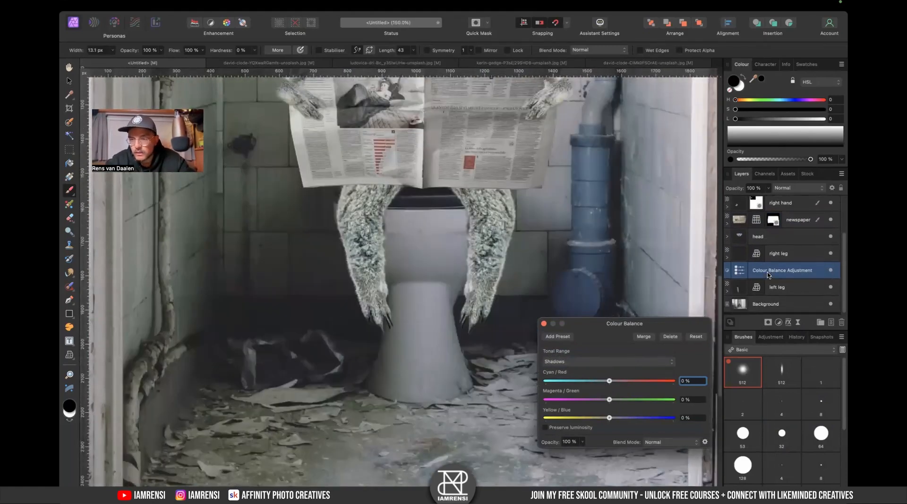
{"action": "left_click_drag", "start_coordinate": [738, 275], "coordinate": [788, 290]}
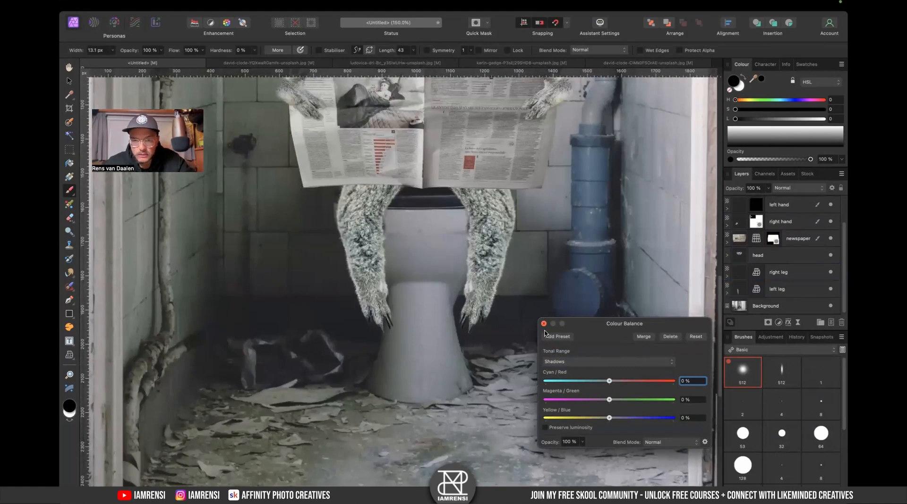
- Set the Midtones colour balance to Cyan/Red -20%, Magenta/Green -13% and Yellow/Blue -8%
{"action": "left_click_drag", "start_coordinate": [610, 380], "coordinate": [610, 421]}
{"action": "left_click", "coordinate": [599, 361]}
{"action": "left_click", "coordinate": [598, 370]}
{"action": "left_click_drag", "start_coordinate": [608, 380], "coordinate": [607, 418]}
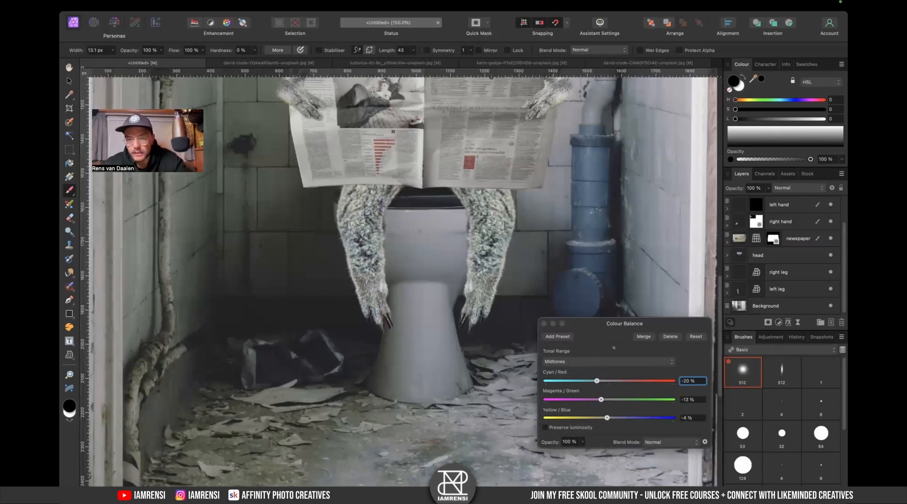
- Switch to Highlights and shift Cyan/Red to about -25% with a slight Magenta shift
{"action": "left_click", "coordinate": [609, 362]}
{"action": "left_click", "coordinate": [609, 371]}
{"action": "left_click_drag", "start_coordinate": [608, 380], "coordinate": [611, 420]}
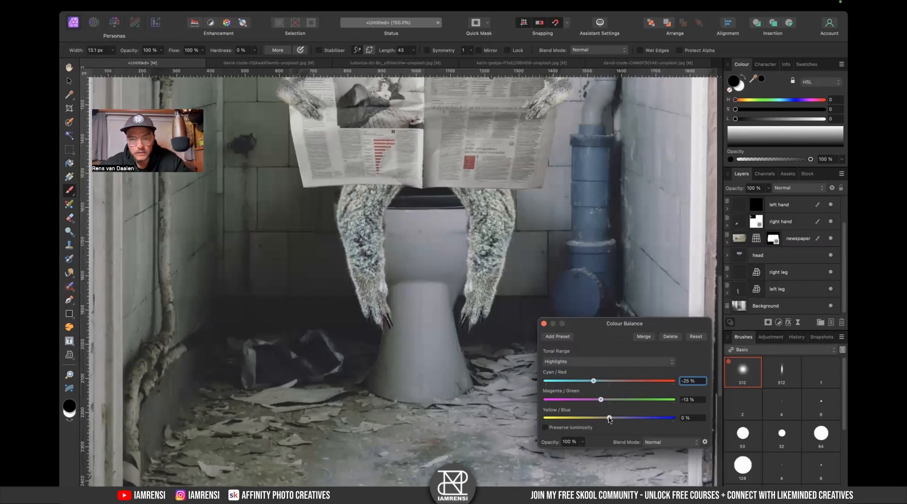
- Close the Colour Balance dialog, then duplicate the left leg's Colour Balance adjustment and move the copy to the right leg
{"action": "key", "text": "super+0"}
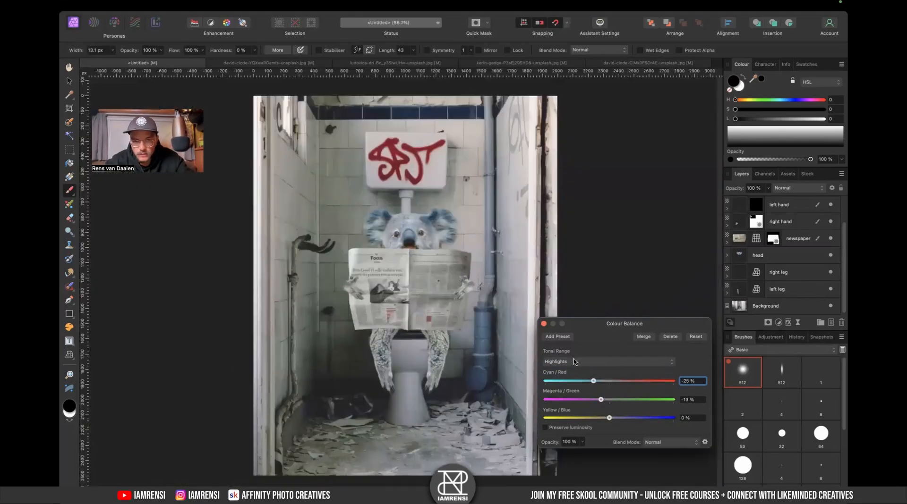
{"action": "left_click", "coordinate": [544, 324]}
{"action": "left_click", "coordinate": [728, 295]}
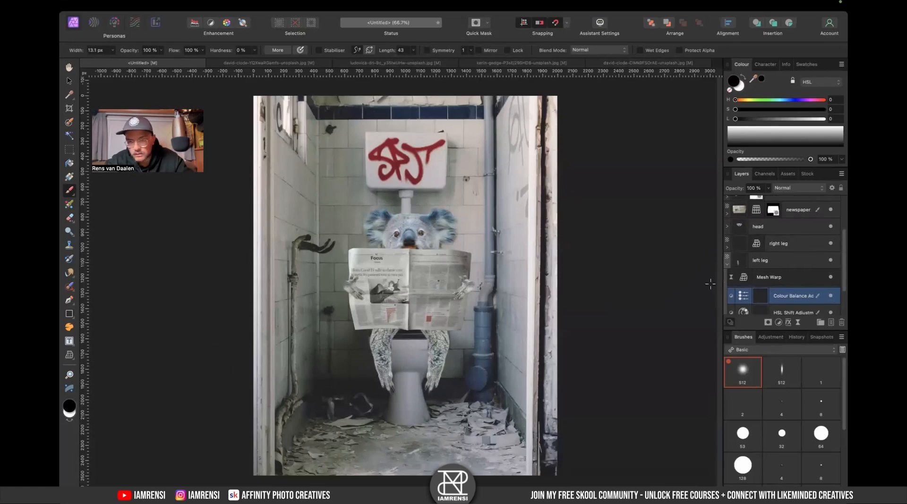
{"action": "key", "text": "super+j"}
{"action": "left_click_drag", "start_coordinate": [756, 295], "coordinate": [788, 259]}
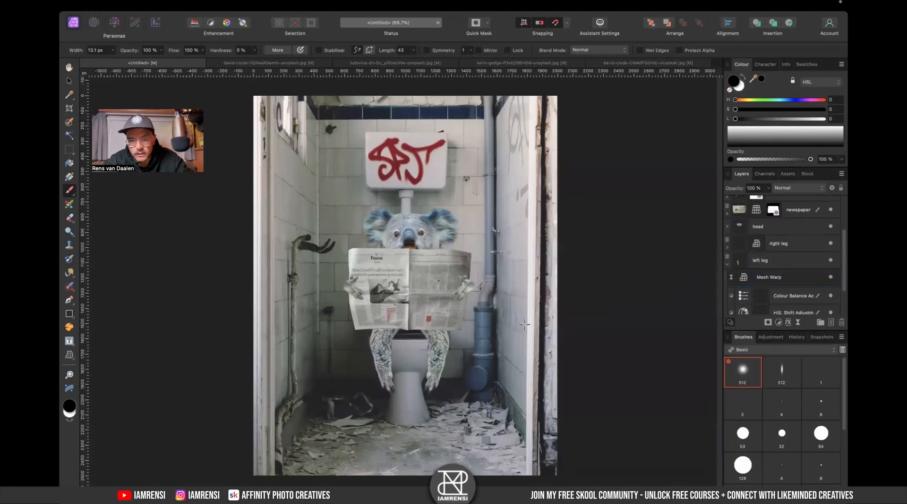
- Collapse the left leg layer group and review the recoloured legs up close
{"action": "scroll", "coordinate": [464, 339], "scroll_direction": "up", "scroll_amount": 5}
{"action": "scroll", "coordinate": [463, 340], "scroll_direction": "up", "scroll_amount": 2}
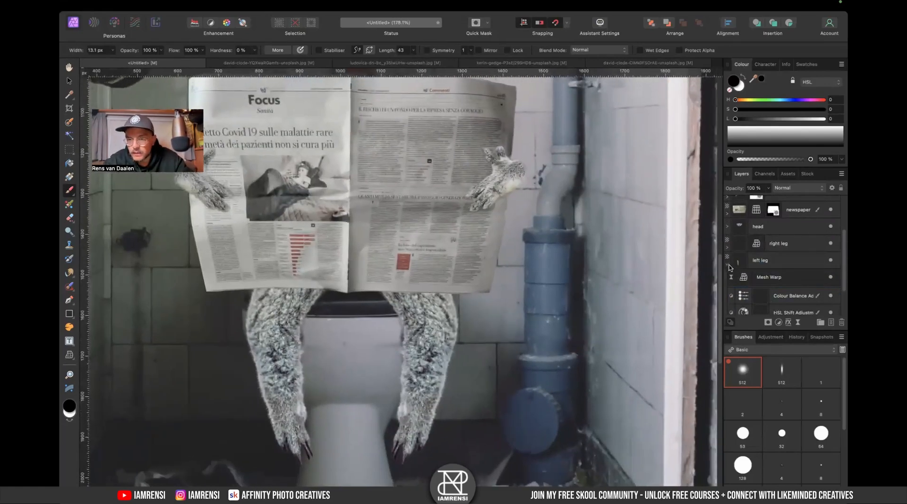
{"action": "left_click", "coordinate": [728, 266]}
{"action": "key", "text": "super+0"}
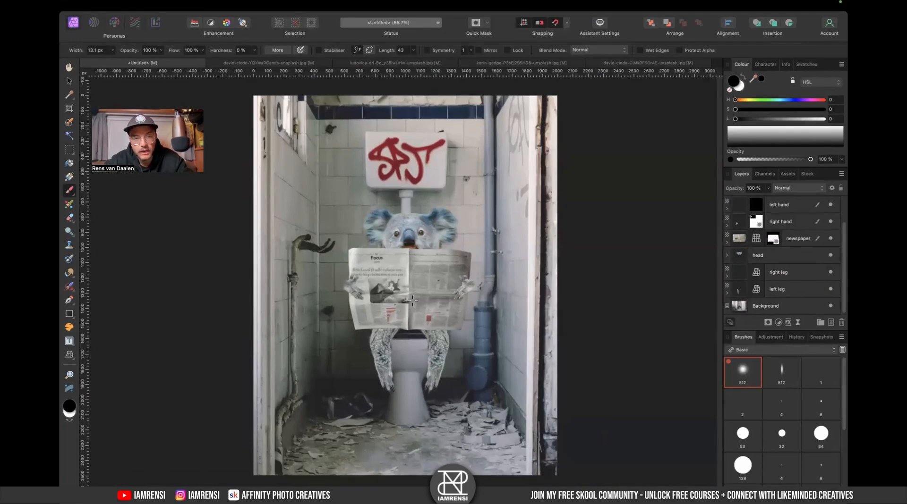
{"action": "scroll", "coordinate": [407, 306], "scroll_direction": "up", "scroll_amount": 5}
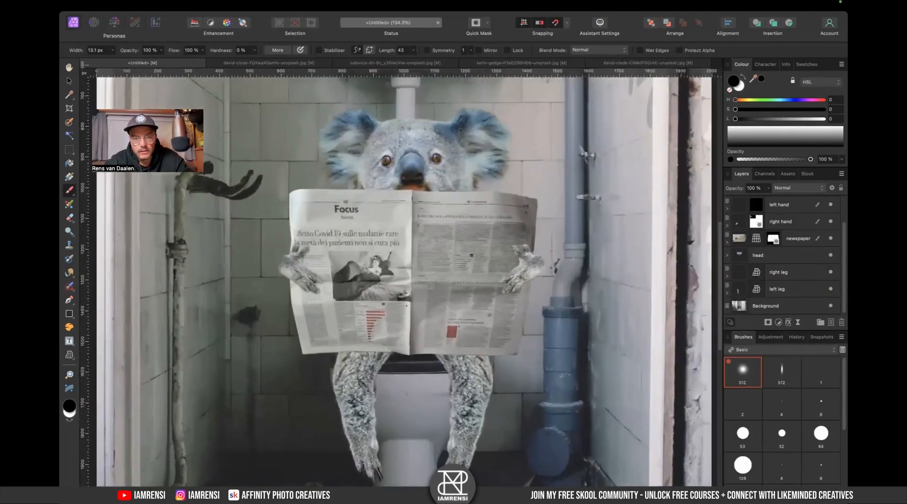
{"action": "scroll", "coordinate": [406, 306], "scroll_direction": "down", "scroll_amount": 2}
- Add a Colour Balance adjustment layer for the koala's head
{"action": "key", "text": "v"}
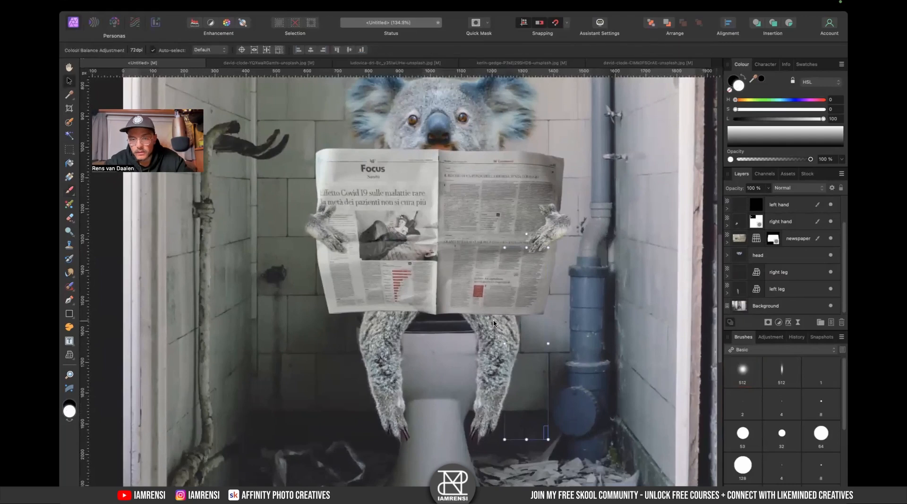
{"action": "left_click", "coordinate": [470, 339]}
{"action": "left_click", "coordinate": [756, 286]}
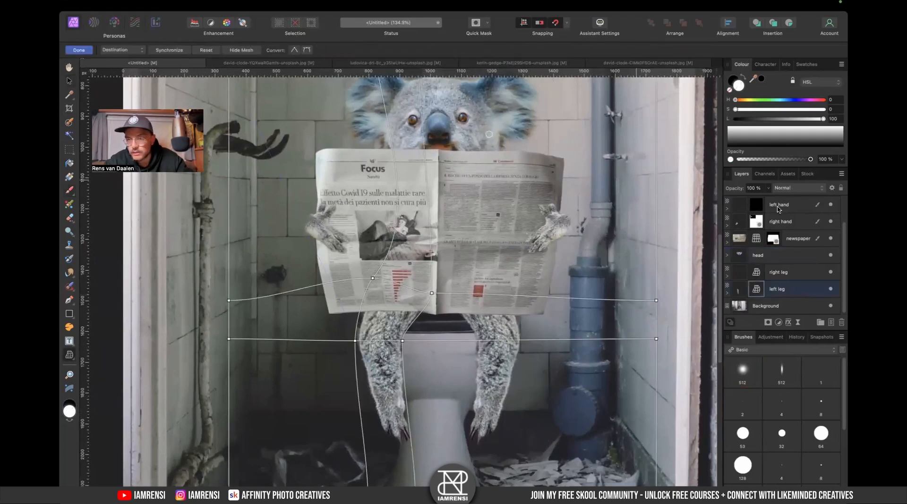
{"action": "scroll", "coordinate": [778, 209], "scroll_direction": "up", "scroll_amount": 2}
{"action": "left_click", "coordinate": [773, 288]}
{"action": "left_click", "coordinate": [777, 322]}
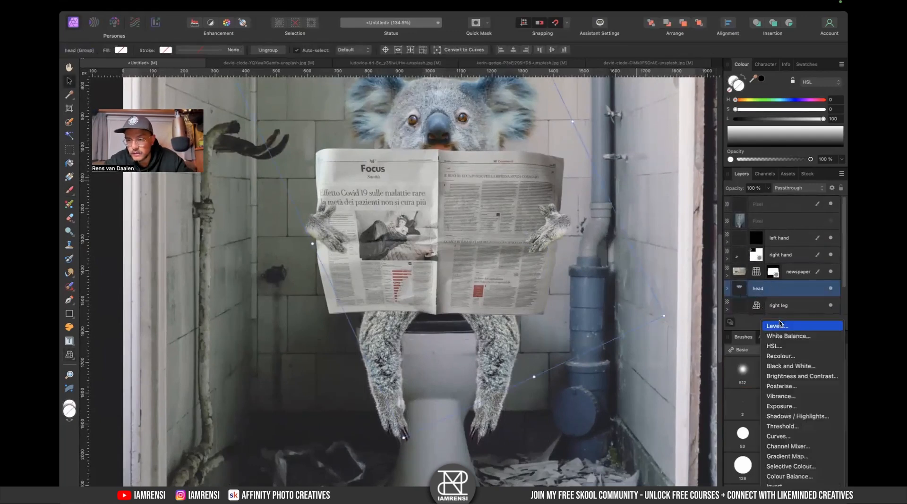
{"action": "scroll", "coordinate": [798, 378], "scroll_direction": "down", "scroll_amount": 3}
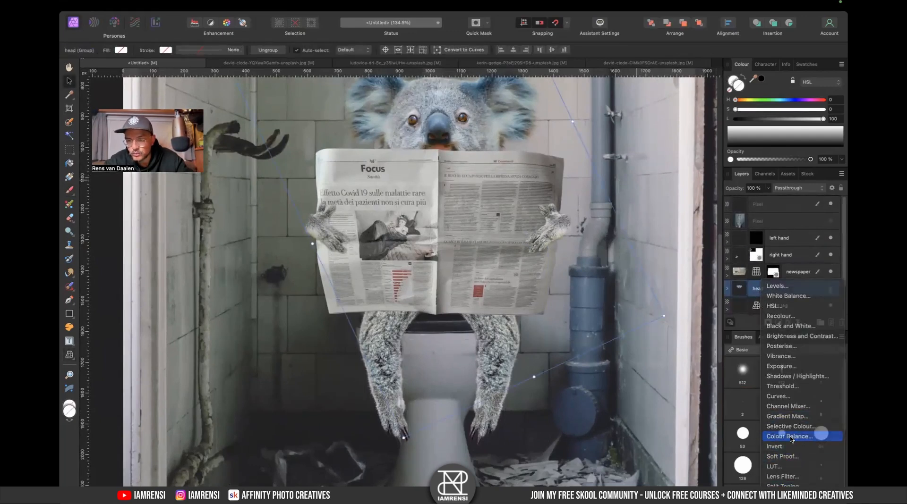
{"action": "left_click", "coordinate": [791, 438]}
{"action": "left_click", "coordinate": [606, 363]}
{"action": "left_click", "coordinate": [556, 346]}
{"action": "scroll", "coordinate": [621, 274], "scroll_direction": "up", "scroll_amount": 2}
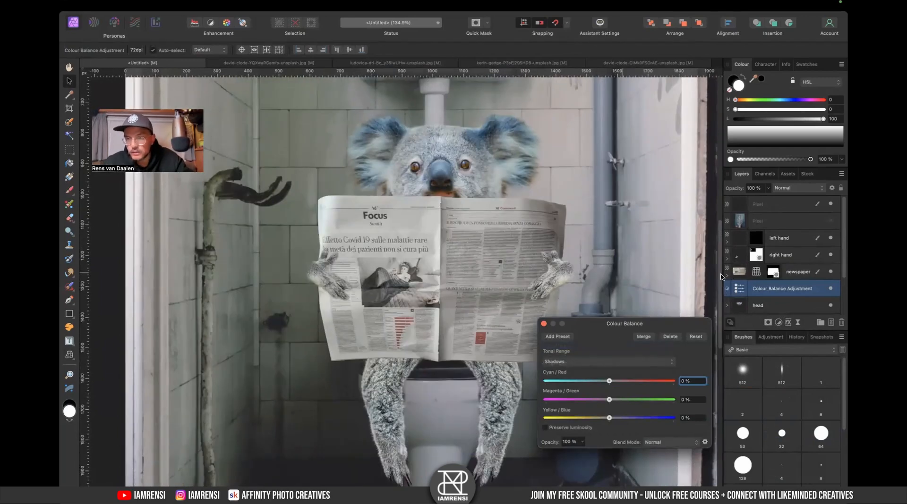
- Expand the head group and move the Colour Balance adjustment inside it, above the White Balance adjustment
{"action": "scroll", "coordinate": [755, 287], "scroll_direction": "down", "scroll_amount": 3}
{"action": "left_click", "coordinate": [728, 255]}
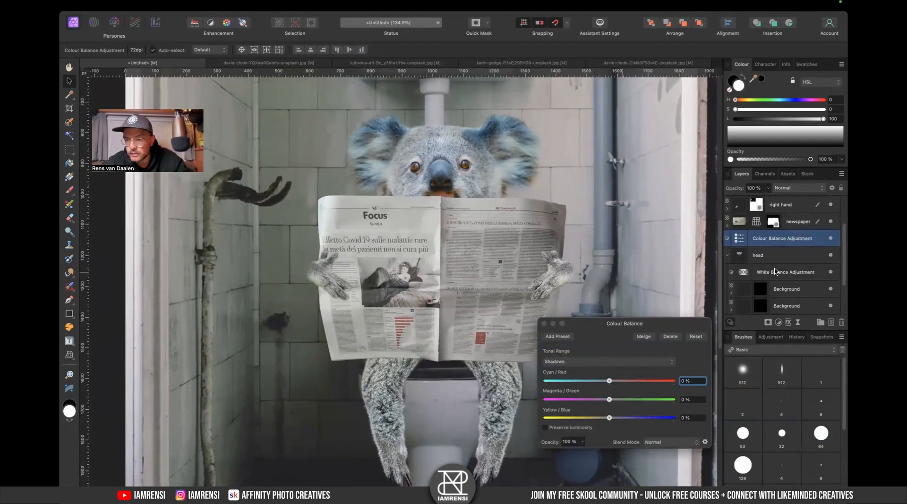
{"action": "left_click", "coordinate": [774, 272]}
{"action": "left_click_drag", "start_coordinate": [764, 238], "coordinate": [758, 267]}
{"action": "left_click", "coordinate": [821, 254]}
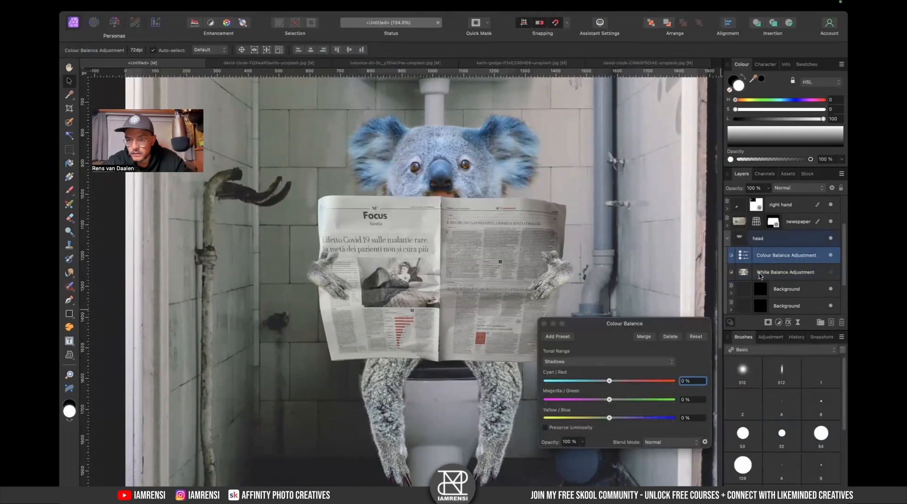
- Switch the Colour Balance to Midtones and set Cyan/Red to 41%
{"action": "left_click_drag", "start_coordinate": [604, 383], "coordinate": [601, 420]}
{"action": "left_click", "coordinate": [607, 362]}
{"action": "left_click", "coordinate": [607, 371]}
{"action": "left_click_drag", "start_coordinate": [630, 385], "coordinate": [634, 387]}
{"action": "key", "text": "super+0"}
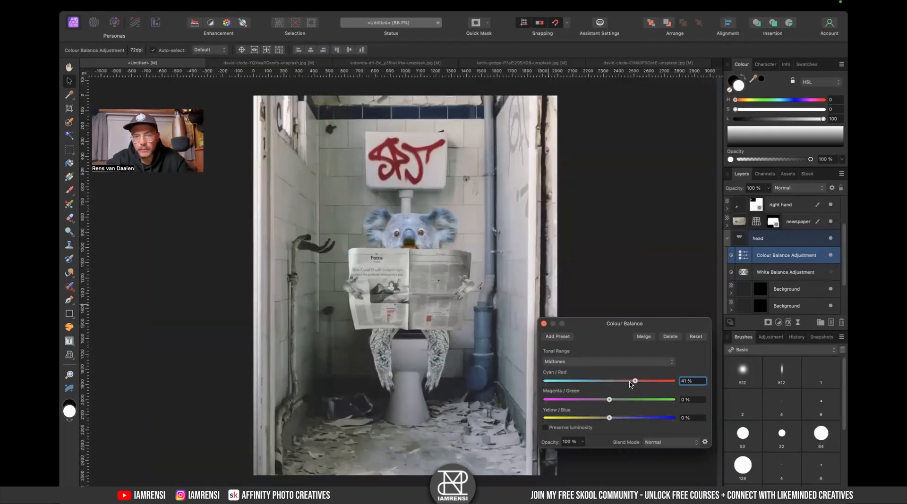
- Reopen the head's Colour Balance and set Midtones Magenta/Green to 11% and Yellow/Blue to -25%
{"action": "scroll", "coordinate": [365, 331], "scroll_direction": "up", "scroll_amount": 5}
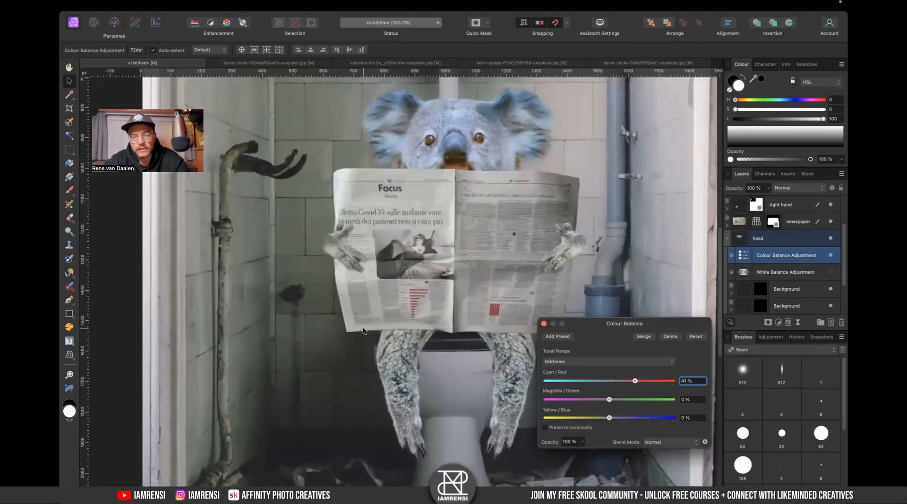
{"action": "scroll", "coordinate": [348, 321], "scroll_direction": "down", "scroll_amount": 5}
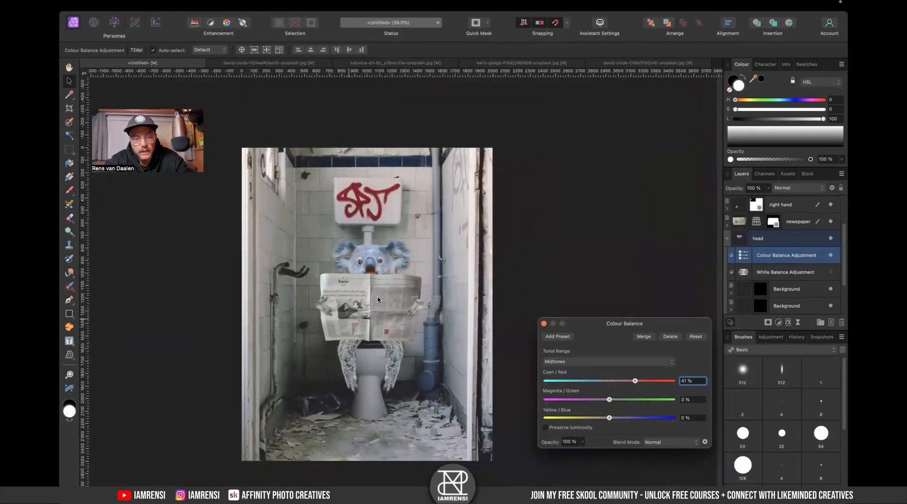
{"action": "scroll", "coordinate": [362, 245], "scroll_direction": "up", "scroll_amount": 3}
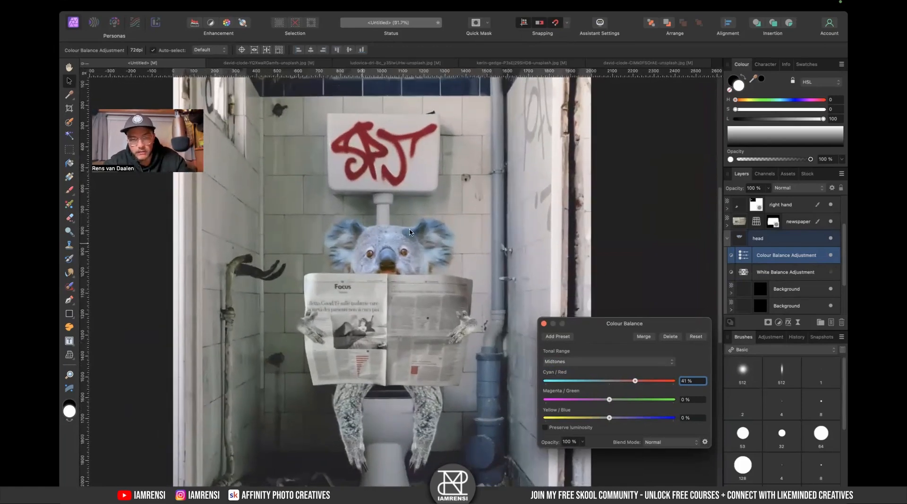
{"action": "scroll", "coordinate": [409, 232], "scroll_direction": "up", "scroll_amount": 2}
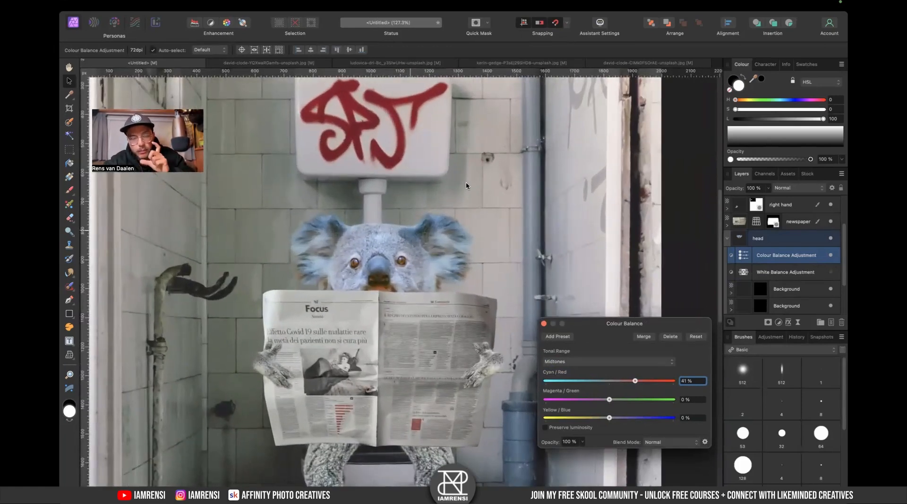
{"action": "scroll", "coordinate": [465, 185], "scroll_direction": "down", "scroll_amount": 2}
{"action": "scroll", "coordinate": [465, 185], "scroll_direction": "left", "scroll_amount": 2}
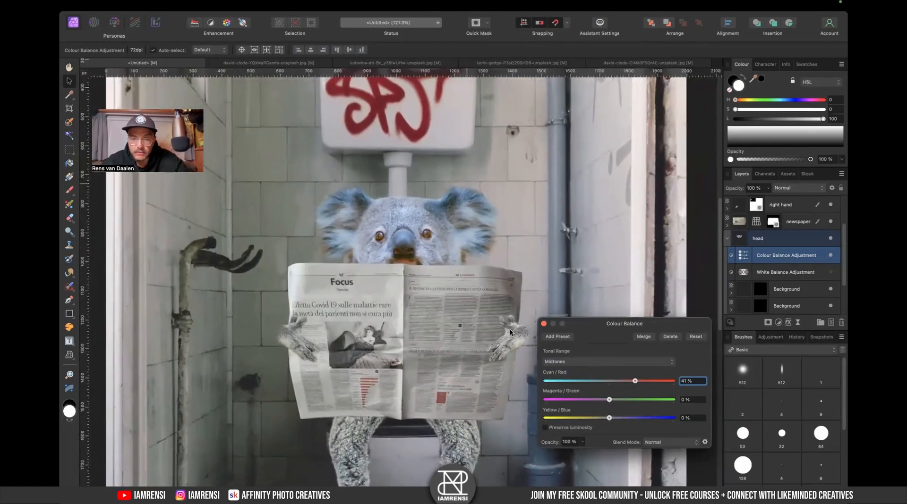
{"action": "left_click", "coordinate": [510, 333]}
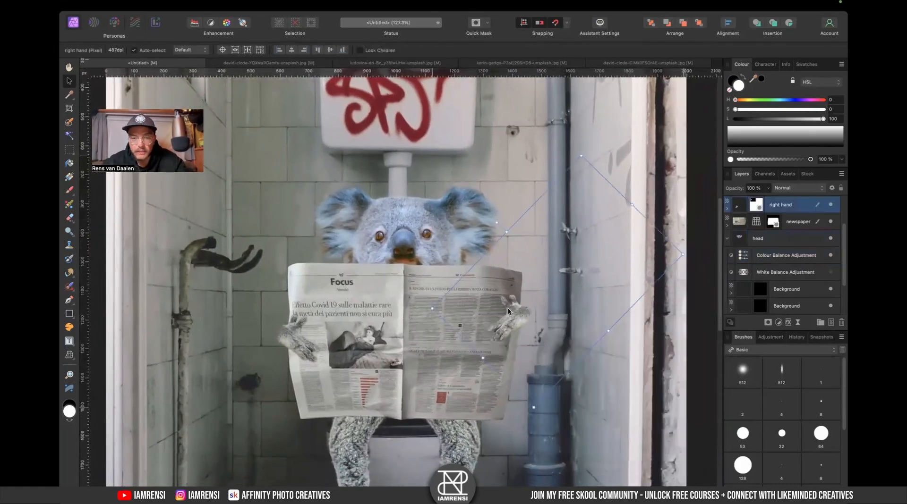
{"action": "left_click", "coordinate": [761, 255]}
{"action": "scroll", "coordinate": [520, 307], "scroll_direction": "down", "scroll_amount": 2}
{"action": "scroll", "coordinate": [520, 306], "scroll_direction": "left", "scroll_amount": 2}
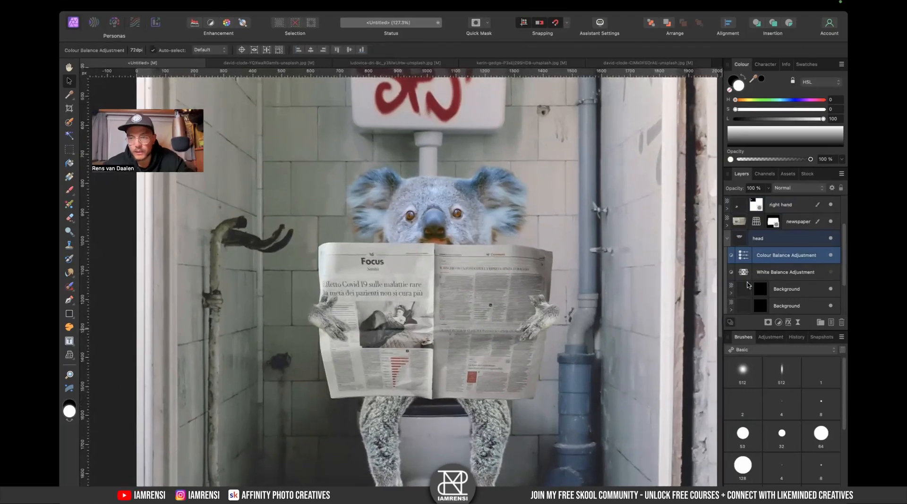
{"action": "double_click", "coordinate": [744, 258]}
{"action": "left_click_drag", "start_coordinate": [609, 404], "coordinate": [590, 422]}
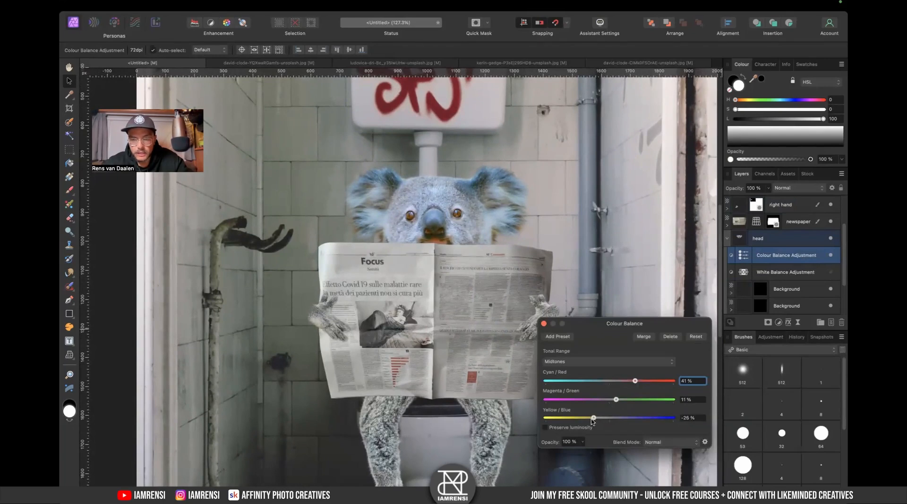
- Switch to Highlights and set Cyan/Red to 5%
{"action": "left_click", "coordinate": [602, 361]}
{"action": "left_click", "coordinate": [610, 373]}
{"action": "left_click_drag", "start_coordinate": [623, 384], "coordinate": [608, 401]}
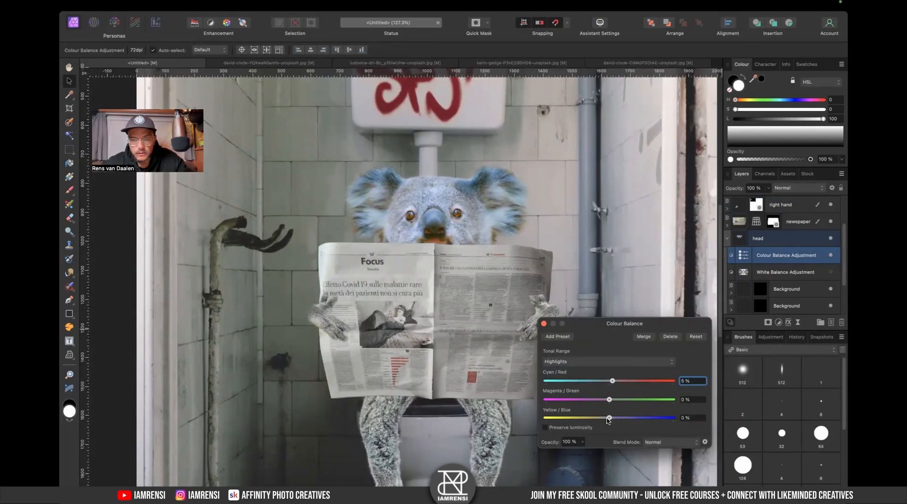
{"action": "key", "text": "super+0"}
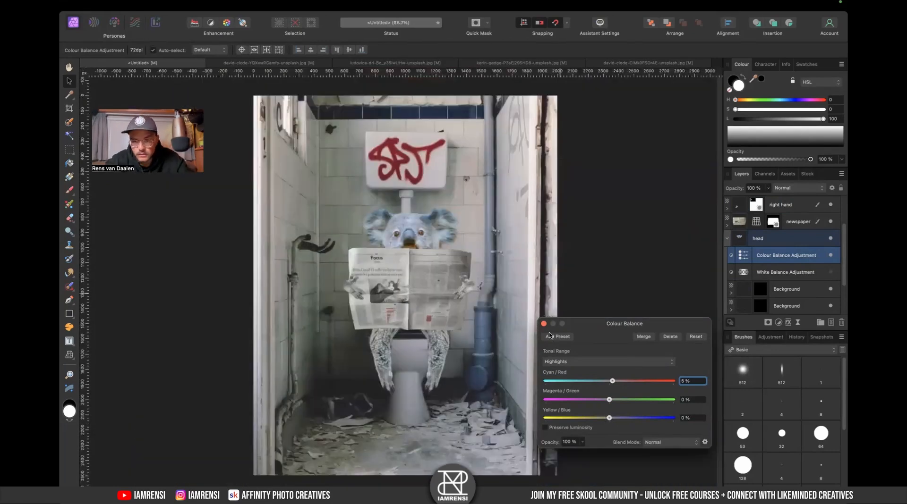
- Switch to Shadows and set Cyan/Red to 5%, Magenta/Green to 4% and Yellow/Blue to -6%
{"action": "left_click", "coordinate": [562, 361]}
{"action": "left_click", "coordinate": [564, 344]}
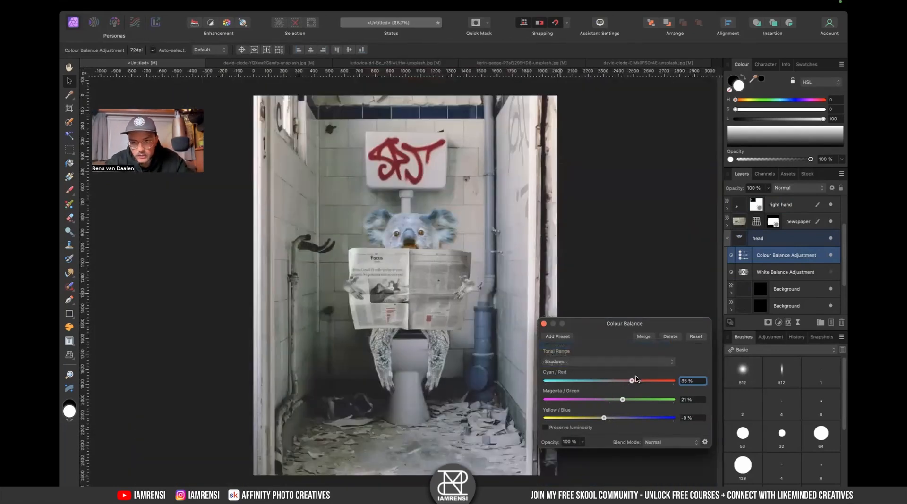
{"action": "left_click_drag", "start_coordinate": [622, 381], "coordinate": [606, 421]}
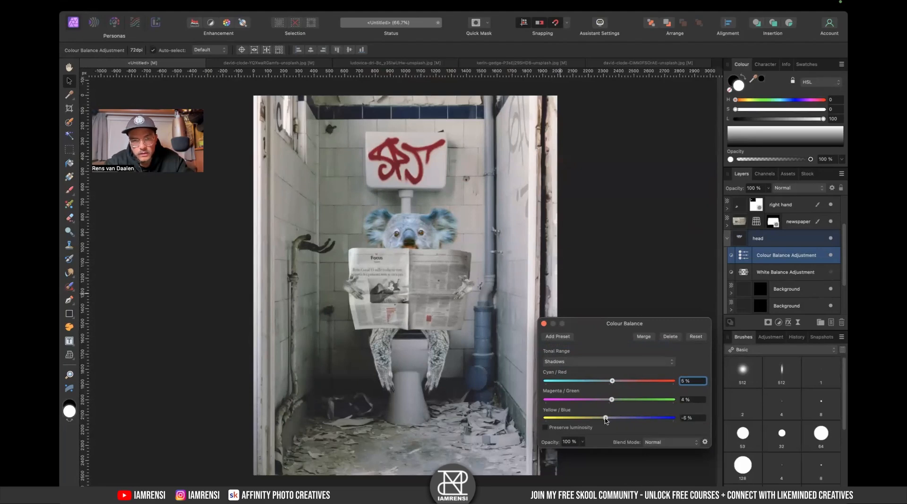
- Return to Midtones, set Cyan/Red 30%, Magenta/Green 15%, Yellow/Blue -26%, and close the Colour Balance dialog
{"action": "left_click", "coordinate": [559, 361]}
{"action": "left_click", "coordinate": [560, 372]}
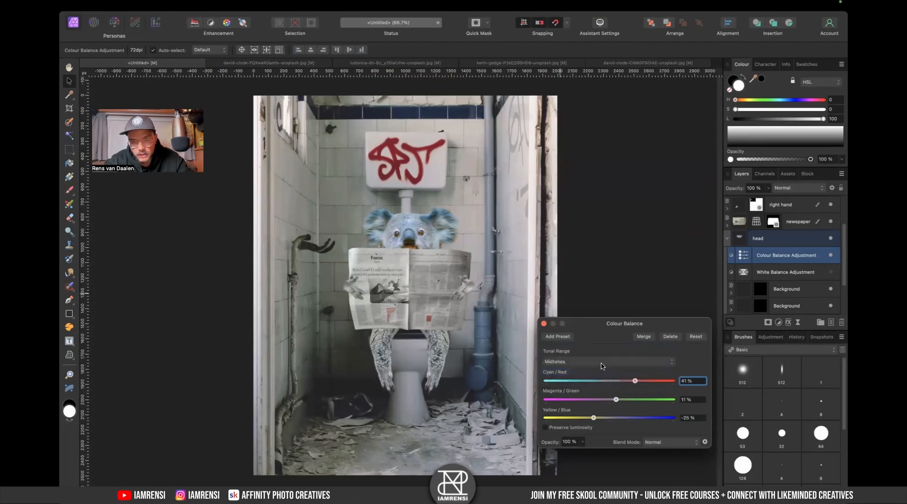
{"action": "left_click_drag", "start_coordinate": [628, 382], "coordinate": [631, 382]}
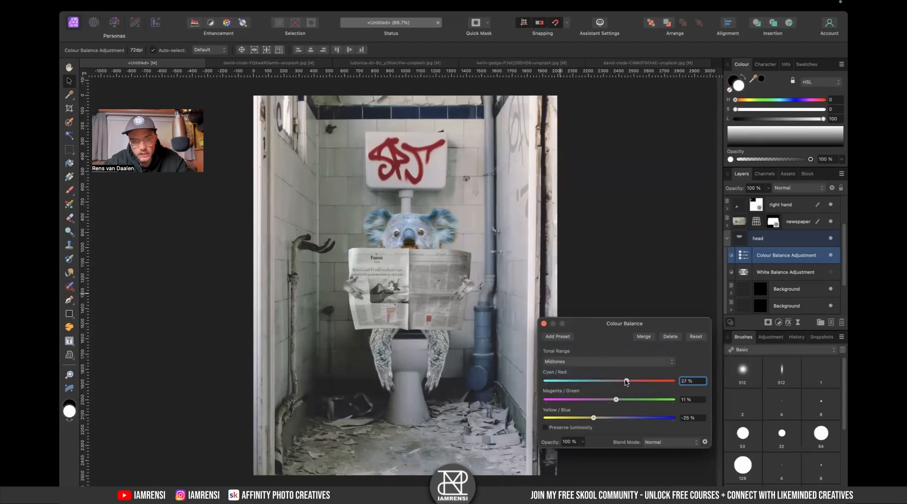
{"action": "left_click_drag", "start_coordinate": [615, 401], "coordinate": [618, 403]}
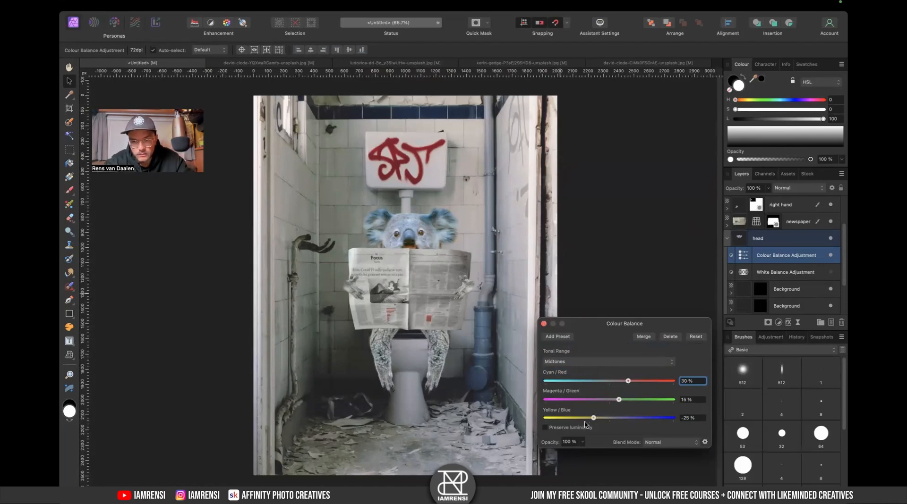
{"action": "left_click_drag", "start_coordinate": [591, 420], "coordinate": [592, 421]}
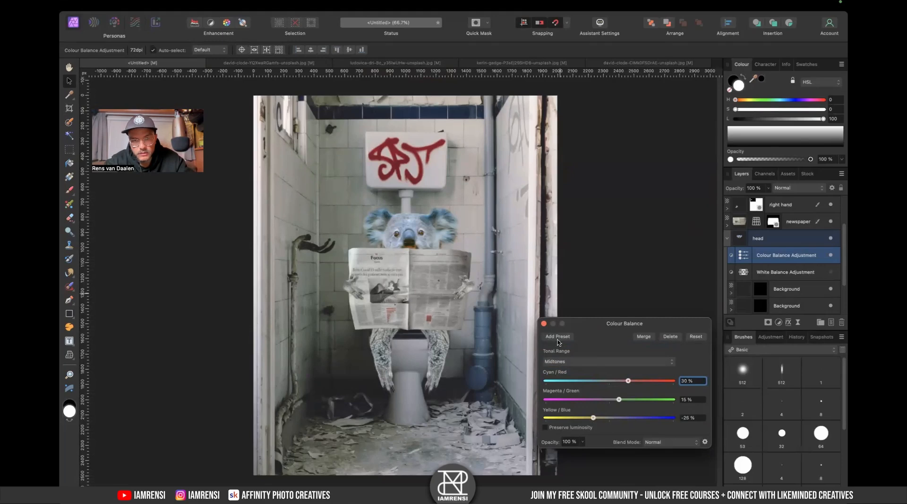
{"action": "left_click", "coordinate": [544, 323]}
- Collapse the head layer group
{"action": "scroll", "coordinate": [443, 281], "scroll_direction": "up", "scroll_amount": 5}
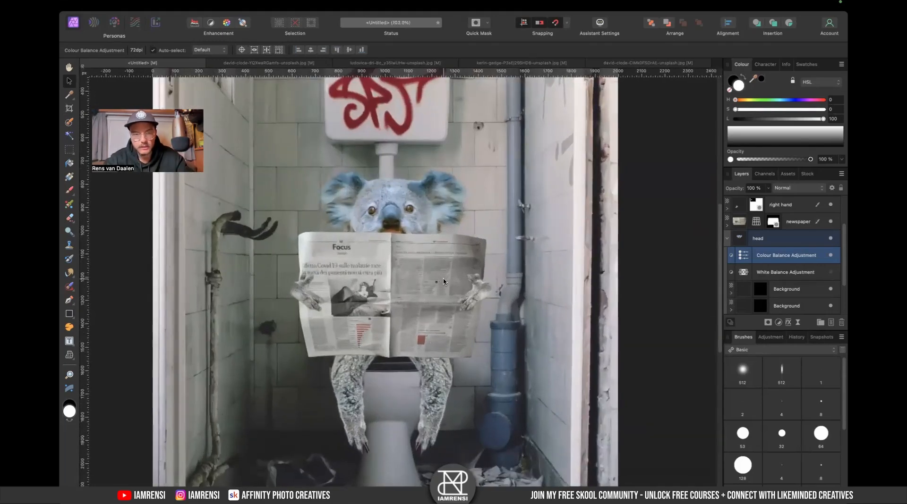
{"action": "scroll", "coordinate": [443, 282], "scroll_direction": "right", "scroll_amount": 6}
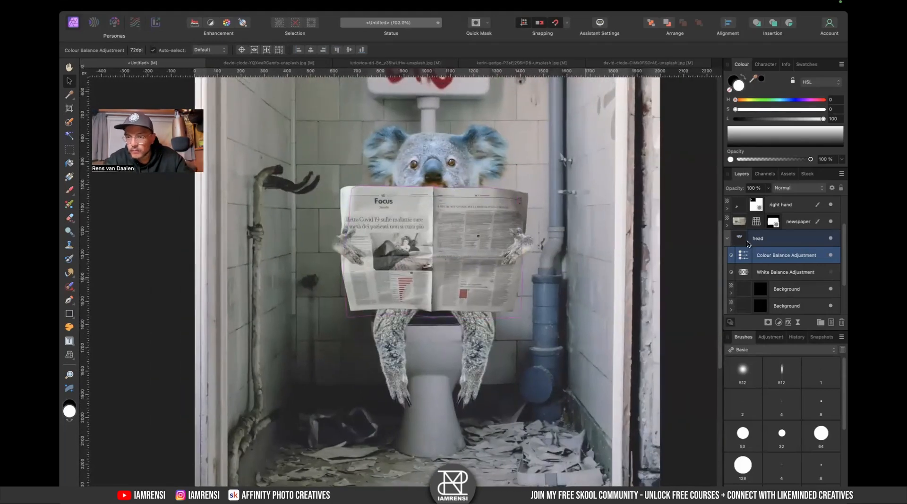
{"action": "left_click", "coordinate": [728, 240]}
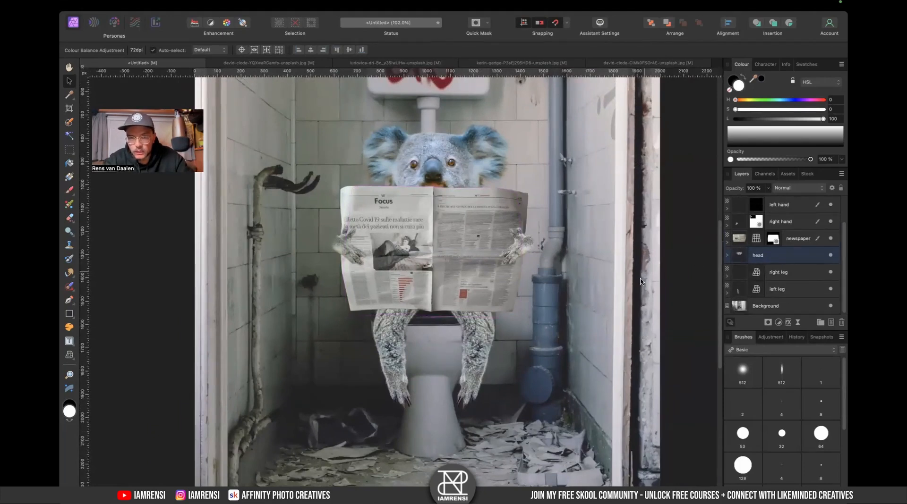
- Add a new pixel layer above the left leg group
{"action": "scroll", "coordinate": [436, 348], "scroll_direction": "up", "scroll_amount": 6}
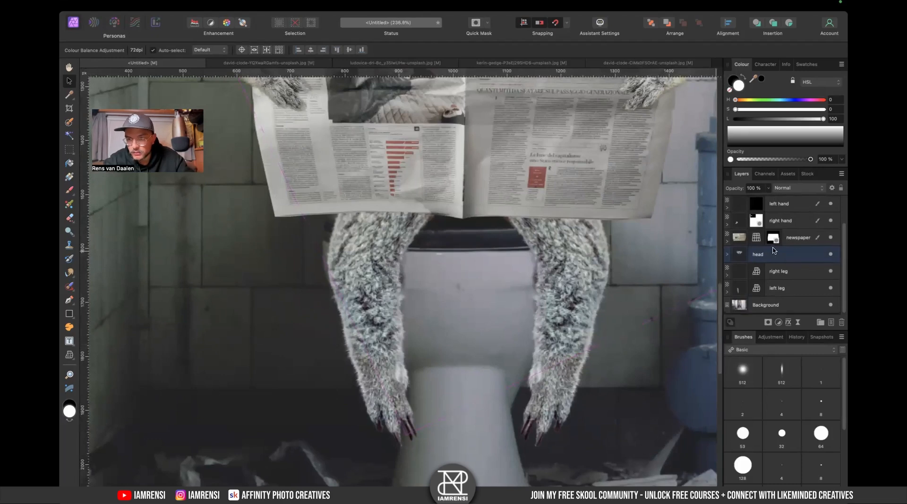
{"action": "left_click", "coordinate": [780, 292]}
{"action": "scroll", "coordinate": [543, 324], "scroll_direction": "down", "scroll_amount": 2}
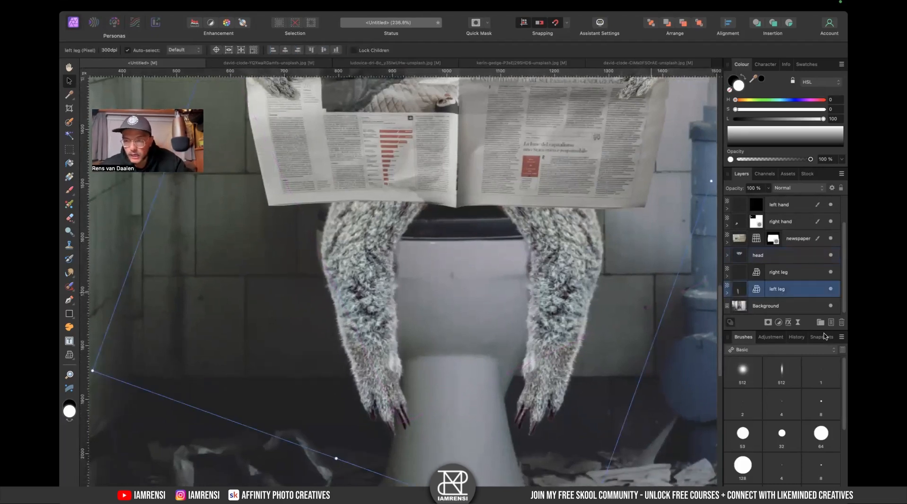
{"action": "left_click", "coordinate": [831, 323]}
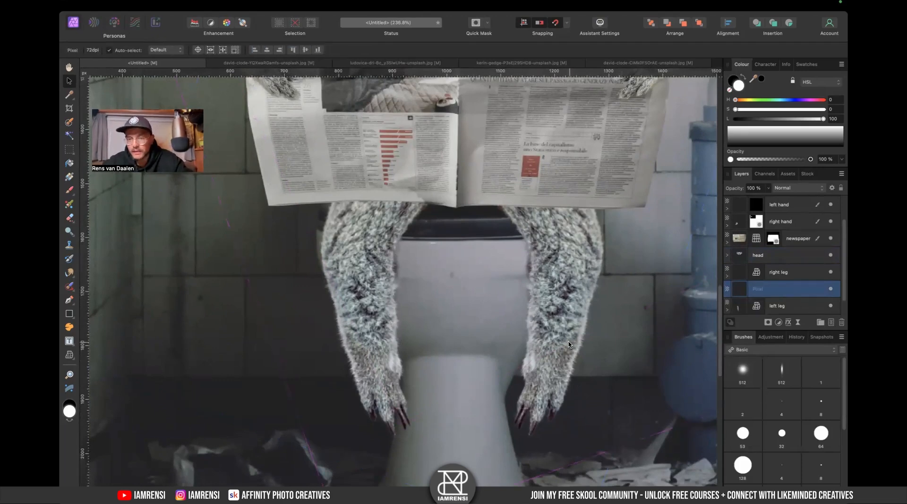
- Pick the Brush with black, enlarge it to about 141 px, and try a shadow stroke below the left leg, undoing it
{"action": "key", "text": "b"}
{"action": "key", "text": "x"}
{"action": "scroll", "coordinate": [477, 317], "scroll_direction": "down", "scroll_amount": 3}
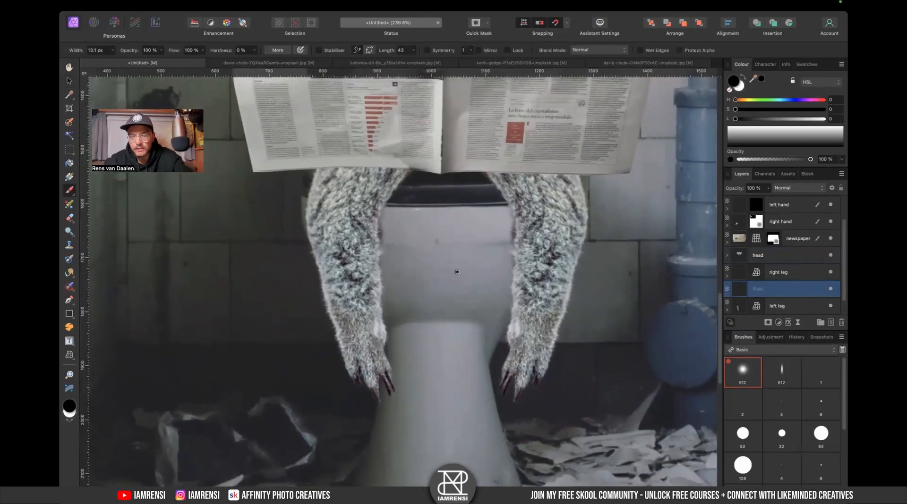
{"action": "key", "text": "bracketright"}
{"action": "key", "text": "bracketright"}
{"action": "key", "text": "bracketright"}
{"action": "key", "text": "bracketright"}
{"action": "key", "text": "bracketright"}
{"action": "key", "text": "bracketright"}
{"action": "key", "text": "bracketright"}
{"action": "key", "text": "bracketright"}
{"action": "key", "text": "bracketright"}
{"action": "key", "text": "bracketright"}
{"action": "key", "text": "bracketright"}
{"action": "key", "text": "bracketright"}
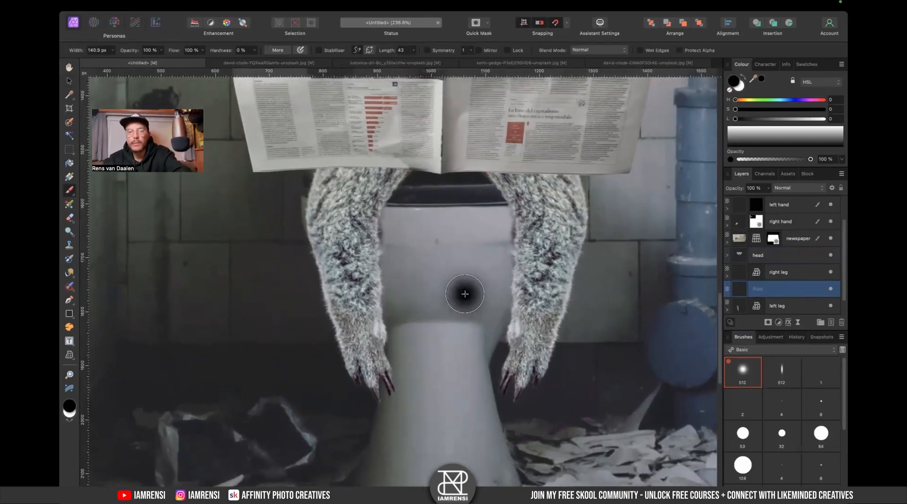
{"action": "key", "text": "super+minus"}
{"action": "key", "text": "super+minus"}
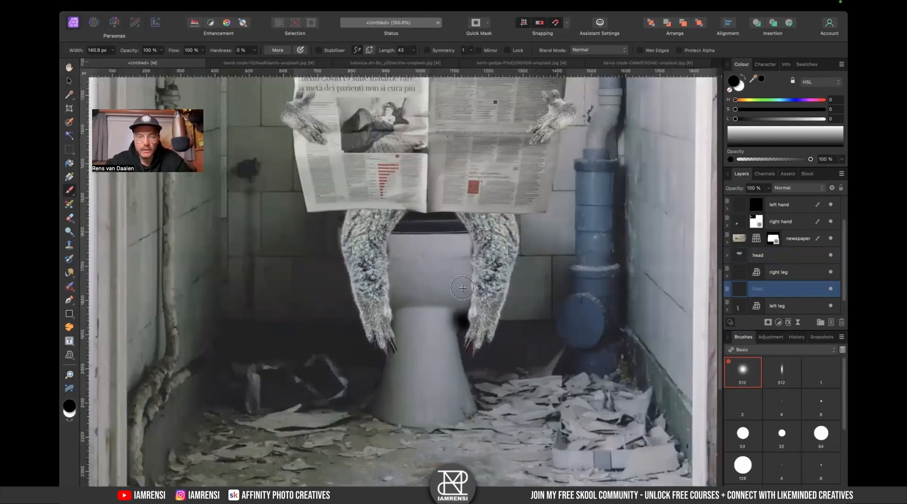
{"action": "left_click_drag", "start_coordinate": [388, 245], "coordinate": [380, 338]}
{"action": "key", "text": "super+z"}
- Move the pixel layer beneath the left leg group and try several shadow strokes under the leg, undoing each
{"action": "scroll", "coordinate": [741, 279], "scroll_direction": "down", "scroll_amount": 1}
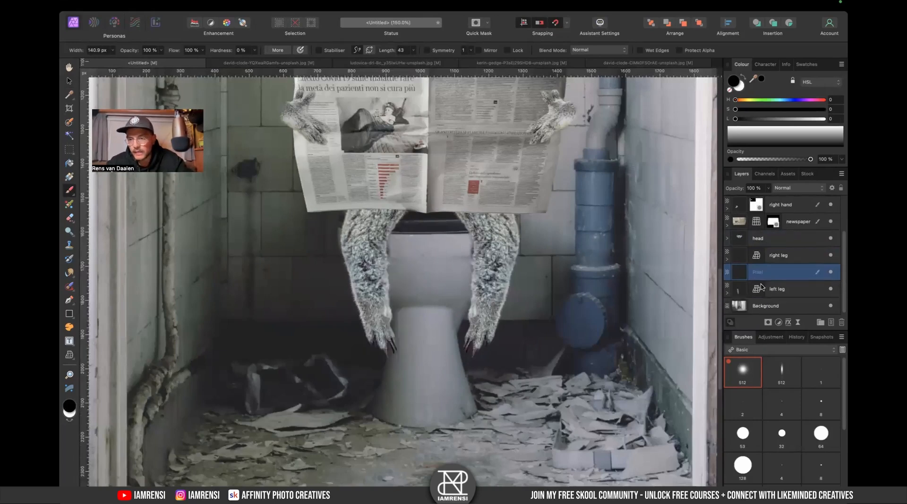
{"action": "left_click_drag", "start_coordinate": [742, 278], "coordinate": [740, 298]}
{"action": "left_click_drag", "start_coordinate": [402, 234], "coordinate": [401, 361]}
{"action": "key", "text": "super+z"}
{"action": "mouse_move", "coordinate": [394, 237]}
{"action": "left_mouse_down"}
{"action": "mouse_move", "coordinate": [383, 319]}
{"action": "mouse_move", "coordinate": [394, 348]}
{"action": "left_mouse_up"}
{"action": "key", "text": "super+z"}
{"action": "left_click_drag", "start_coordinate": [397, 238], "coordinate": [388, 343]}
{"action": "key", "text": "super+z"}
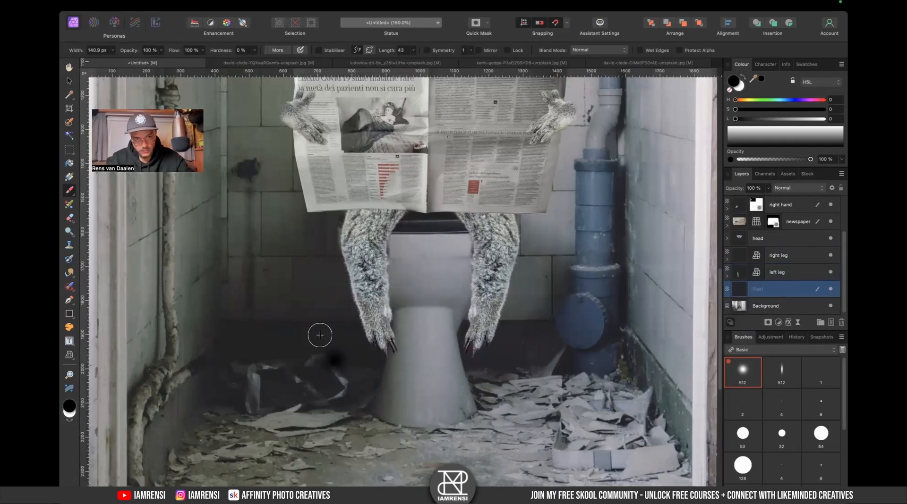
- Try more shadow strokes along the toilet beside the left leg, undoing each, and delete the shadow pixel layer
{"action": "left_click", "coordinate": [318, 336], "text": "alt"}
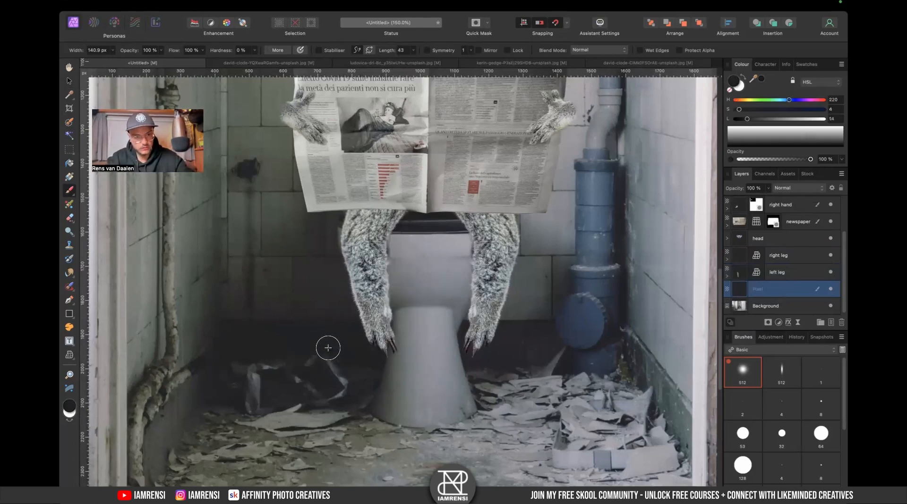
{"action": "left_click_drag", "start_coordinate": [394, 244], "coordinate": [402, 323]}
{"action": "left_click", "coordinate": [417, 264]}
{"action": "left_click_drag", "start_coordinate": [426, 246], "coordinate": [420, 338]}
{"action": "key", "text": "super+z"}
{"action": "key", "text": "super+z"}
{"action": "key", "text": "super+z"}
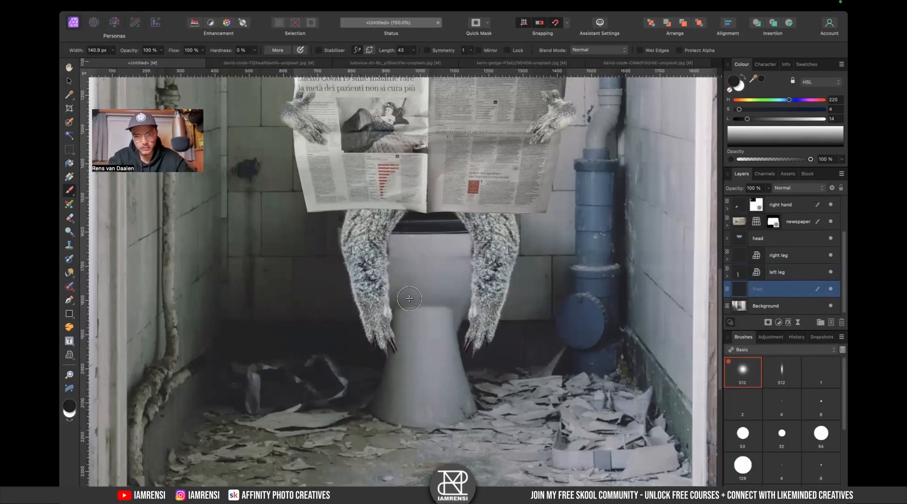
{"action": "key", "text": "super+equal"}
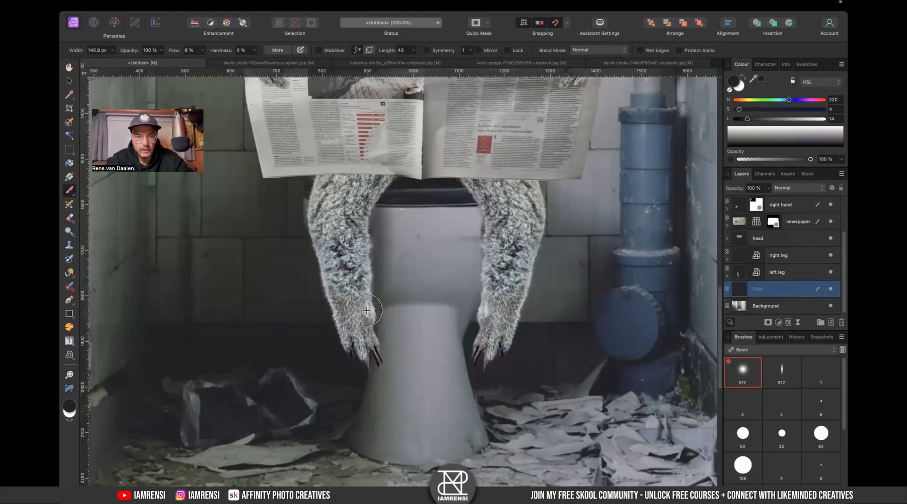
{"action": "left_click_drag", "start_coordinate": [385, 212], "coordinate": [418, 318]}
{"action": "key", "text": "super+z"}
{"action": "key", "text": "super+z"}
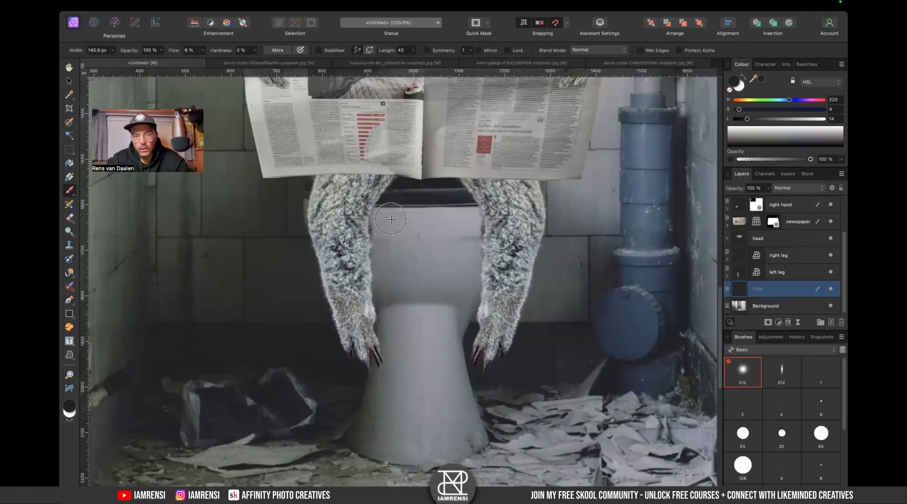
{"action": "key", "text": "Delete"}
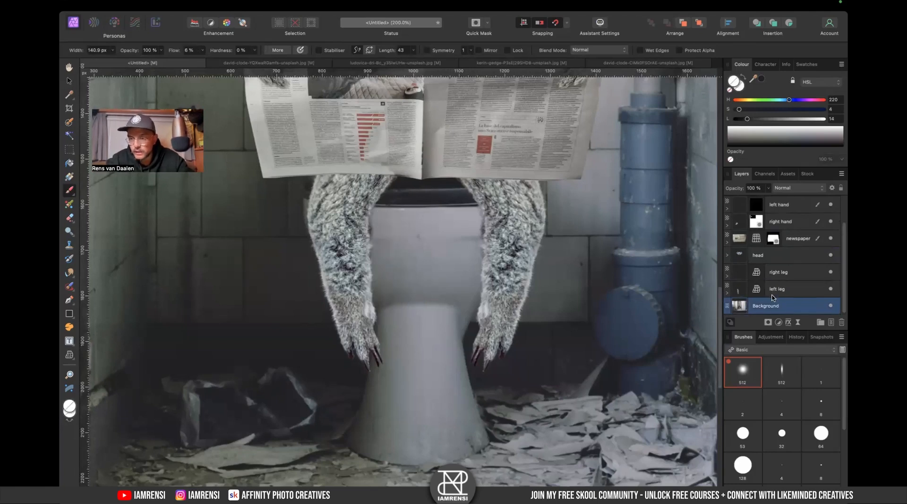
- Add an Exposure adjustment set to -2.065 and place it directly above the Background layer
{"action": "left_click", "coordinate": [779, 322]}
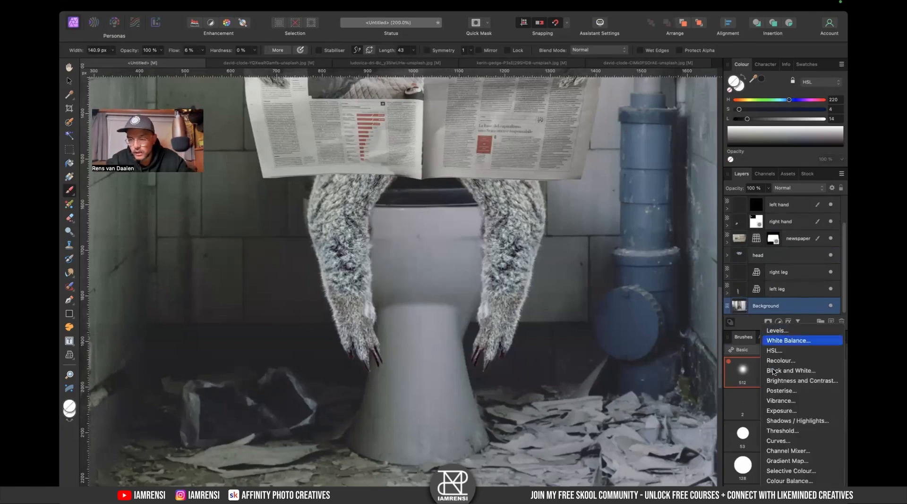
{"action": "left_click", "coordinate": [784, 410]}
{"action": "left_click_drag", "start_coordinate": [609, 426], "coordinate": [589, 427]}
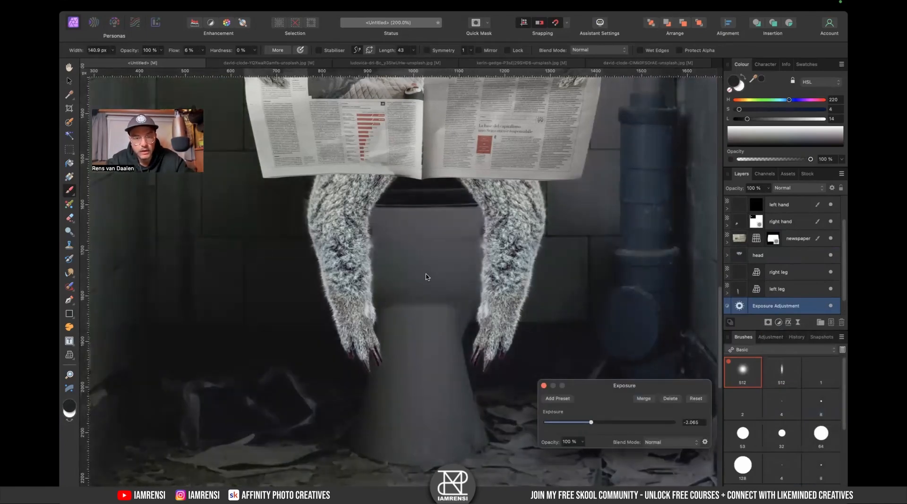
{"action": "left_click", "coordinate": [544, 386]}
{"action": "left_click", "coordinate": [739, 306]}
{"action": "scroll", "coordinate": [756, 303], "scroll_direction": "down", "scroll_amount": 1}
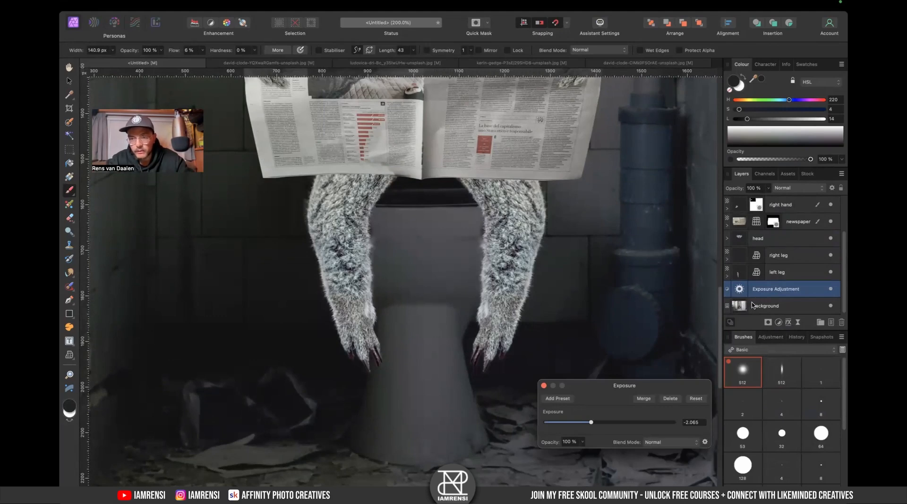
{"action": "key", "text": "Delete"}
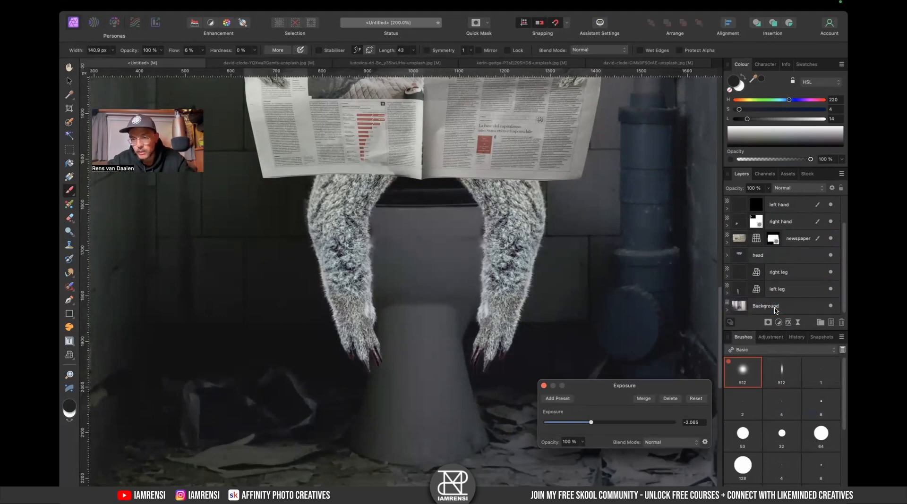
{"action": "key", "text": "ctrl+z"}
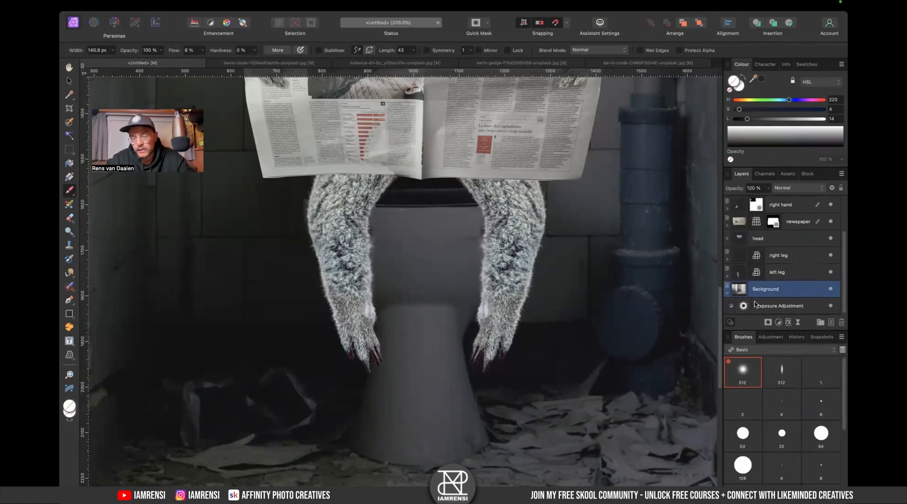
{"action": "left_click_drag", "start_coordinate": [746, 308], "coordinate": [745, 285]}
{"action": "scroll", "coordinate": [742, 290], "scroll_direction": "down", "scroll_amount": 1}
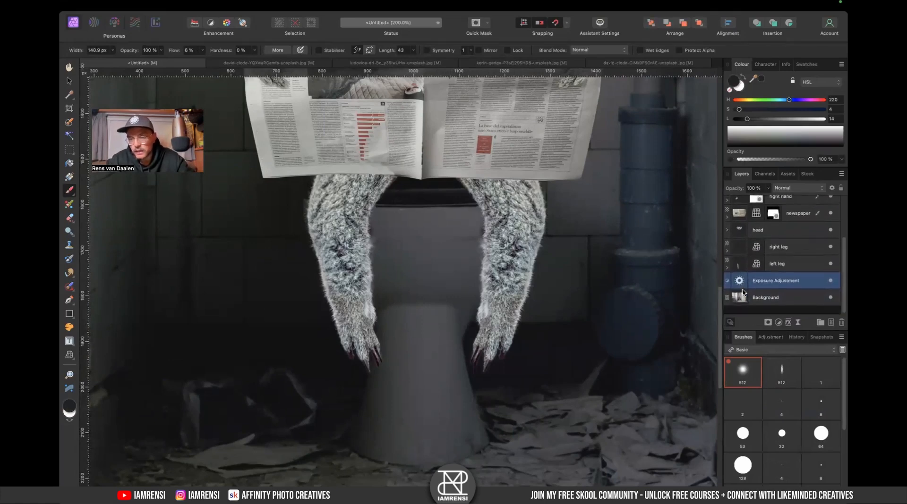
- Invert the Exposure adjustment's mask and paint white strokes on it along the toilet beside the left leg
{"action": "double_click", "coordinate": [739, 290]}
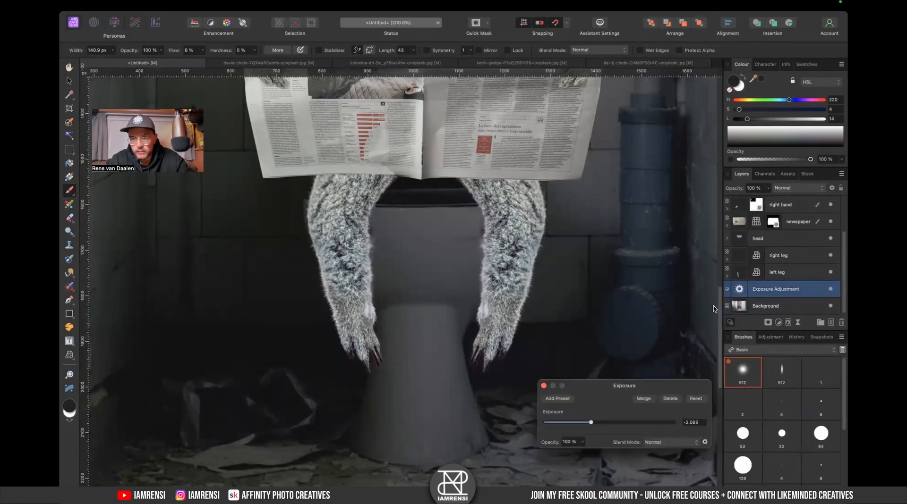
{"action": "key", "text": "super+i"}
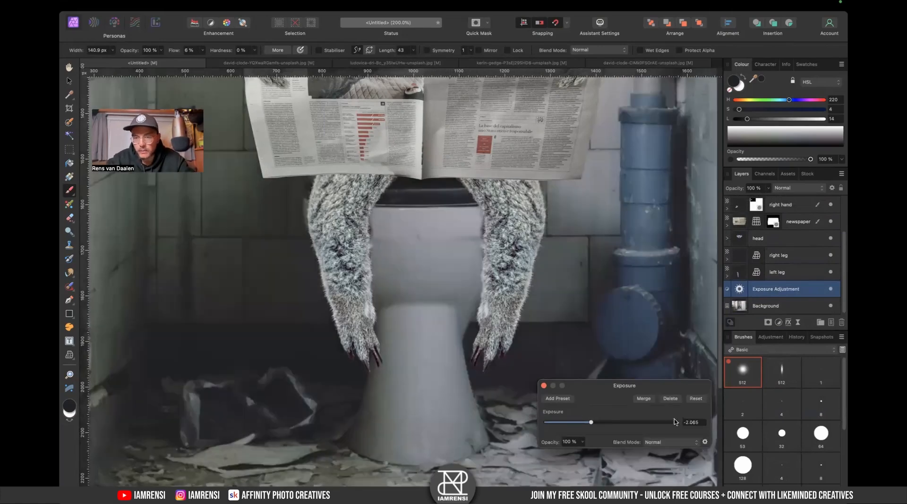
{"action": "left_click", "coordinate": [544, 386]}
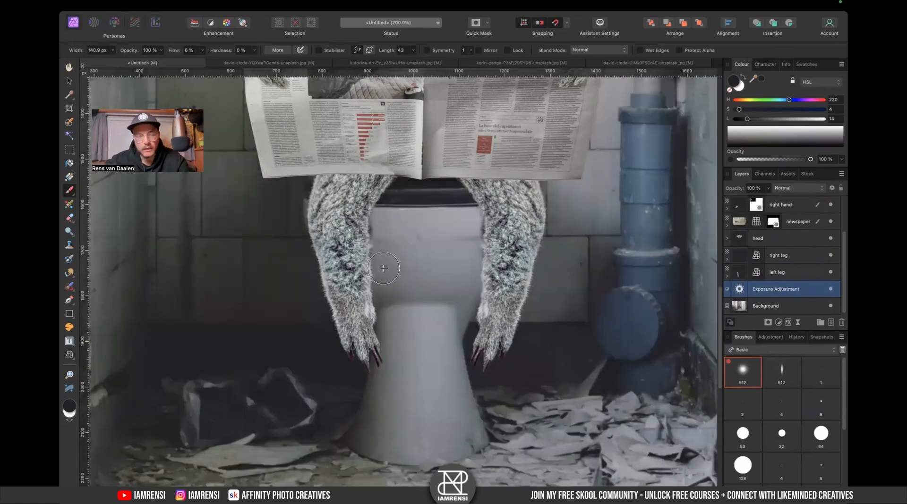
{"action": "key", "text": "x"}
{"action": "left_click_drag", "start_coordinate": [380, 207], "coordinate": [376, 263]}
{"action": "mouse_move", "coordinate": [388, 204]}
{"action": "left_mouse_down"}
{"action": "mouse_move", "coordinate": [369, 232]}
{"action": "mouse_move", "coordinate": [395, 188]}
{"action": "mouse_move", "coordinate": [376, 239]}
{"action": "mouse_move", "coordinate": [380, 193]}
{"action": "mouse_move", "coordinate": [356, 266]}
{"action": "mouse_move", "coordinate": [368, 238]}
{"action": "mouse_move", "coordinate": [395, 321]}
{"action": "mouse_move", "coordinate": [379, 228]}
{"action": "mouse_move", "coordinate": [420, 267]}
{"action": "mouse_move", "coordinate": [379, 256]}
{"action": "mouse_move", "coordinate": [373, 237]}
{"action": "mouse_move", "coordinate": [403, 338]}
{"action": "mouse_move", "coordinate": [376, 382]}
{"action": "mouse_move", "coordinate": [400, 328]}
{"action": "mouse_move", "coordinate": [380, 365]}
{"action": "left_mouse_up"}
- Switch to the elongated 512 brush at about 295 px and 3% flow, and paint a shadow stroke on the toilet near the left leg
{"action": "key", "text": "["}
{"action": "key", "text": "["}
{"action": "key", "text": "["}
{"action": "key", "text": "["}
{"action": "key", "text": "["}
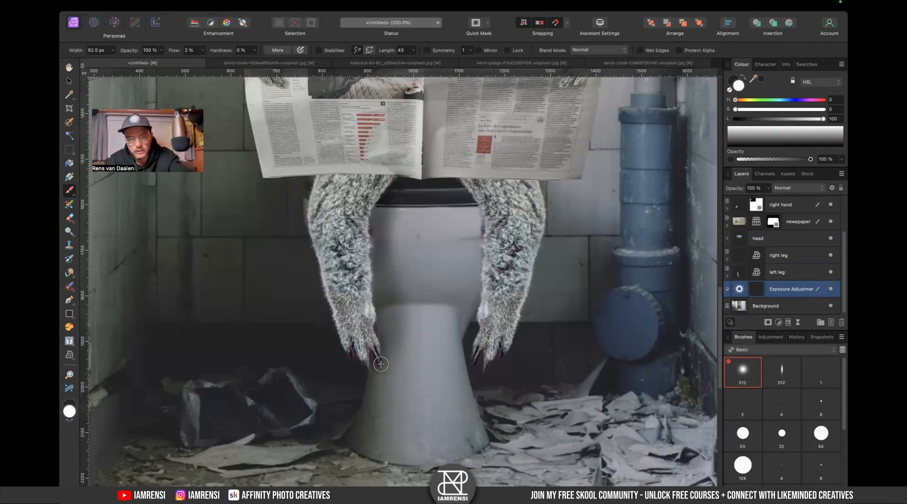
{"action": "key", "text": "]"}
{"action": "key", "text": "]"}
{"action": "key", "text": "]"}
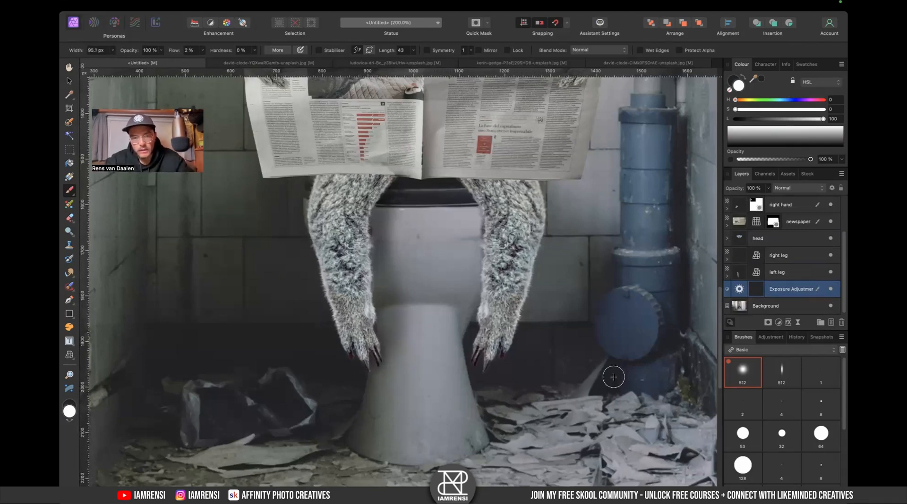
{"action": "left_click", "coordinate": [782, 372]}
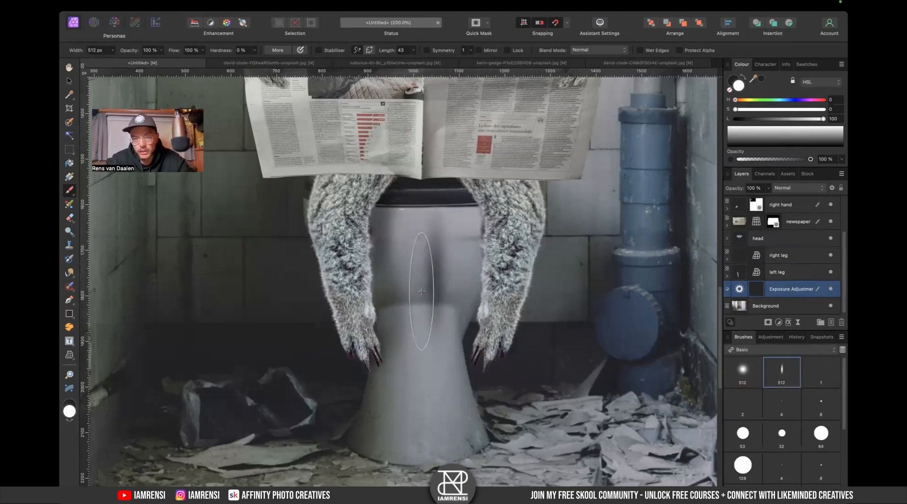
{"action": "key", "text": "]"}
{"action": "key", "text": "]"}
{"action": "key", "text": "["}
{"action": "key", "text": "["}
{"action": "key", "text": "["}
{"action": "key", "text": "["}
{"action": "key", "text": "["}
{"action": "key", "text": "["}
{"action": "key", "text": "["}
{"action": "key", "text": "["}
{"action": "key", "text": "["}
{"action": "key", "text": "["}
{"action": "key", "text": "["}
{"action": "key", "text": "["}
{"action": "key", "text": "["}
{"action": "key", "text": "["}
{"action": "key", "text": "["}
{"action": "key", "text": "["}
{"action": "key", "text": "["}
{"action": "key", "text": "["}
{"action": "key", "text": "["}
{"action": "key", "text": "["}
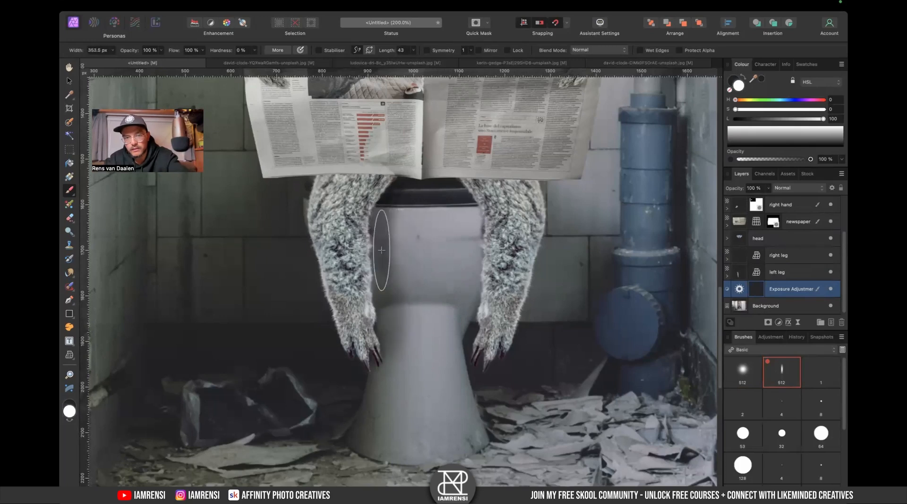
{"action": "key", "text": "x"}
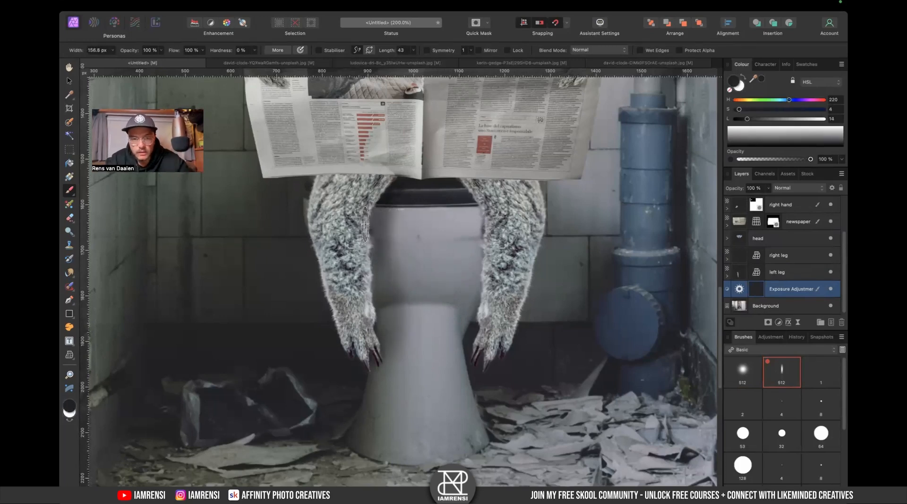
{"action": "key", "text": "]"}
{"action": "key", "text": "]"}
{"action": "key", "text": "]"}
{"action": "key", "text": "]"}
{"action": "key", "text": "]"}
{"action": "key", "text": "]"}
{"action": "key", "text": "]"}
{"action": "key", "text": "]"}
{"action": "key", "text": "]"}
{"action": "key", "text": "]"}
{"action": "key", "text": "]"}
{"action": "key", "text": "]"}
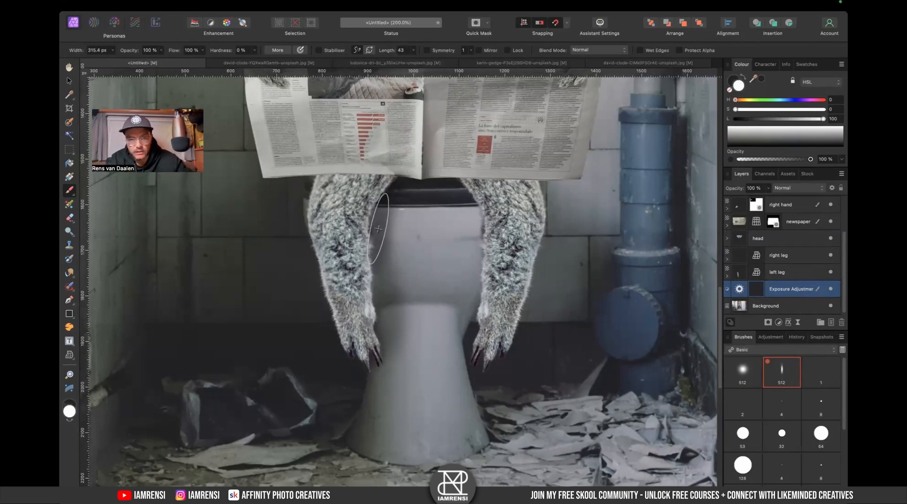
{"action": "key", "text": "["}
{"action": "key", "text": "["}
{"action": "key", "text": "shift+9"}
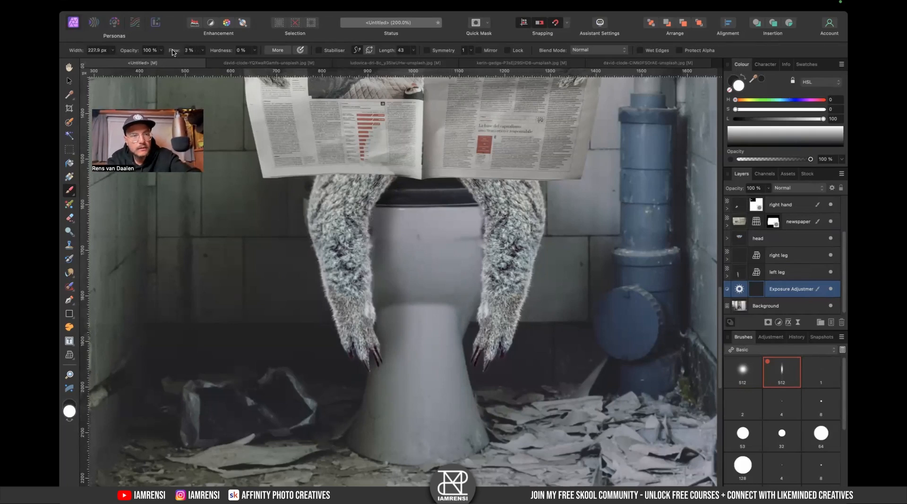
{"action": "key", "text": "bracketleft"}
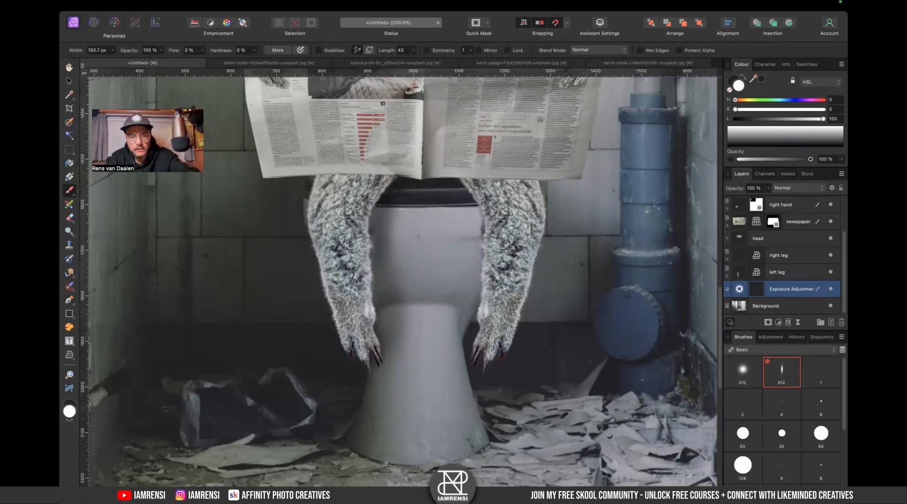
{"action": "scroll", "coordinate": [361, 381], "scroll_direction": "right", "scroll_amount": 5}
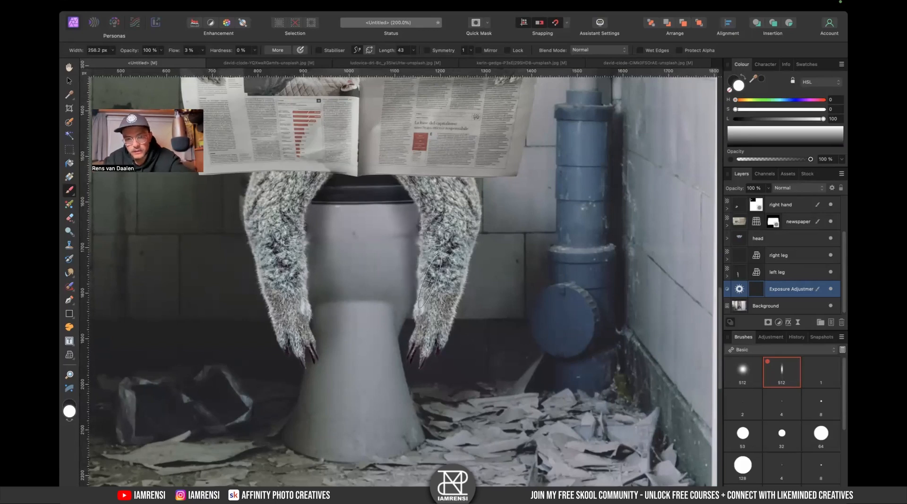
{"action": "scroll", "coordinate": [418, 296], "scroll_direction": "down", "scroll_amount": 2}
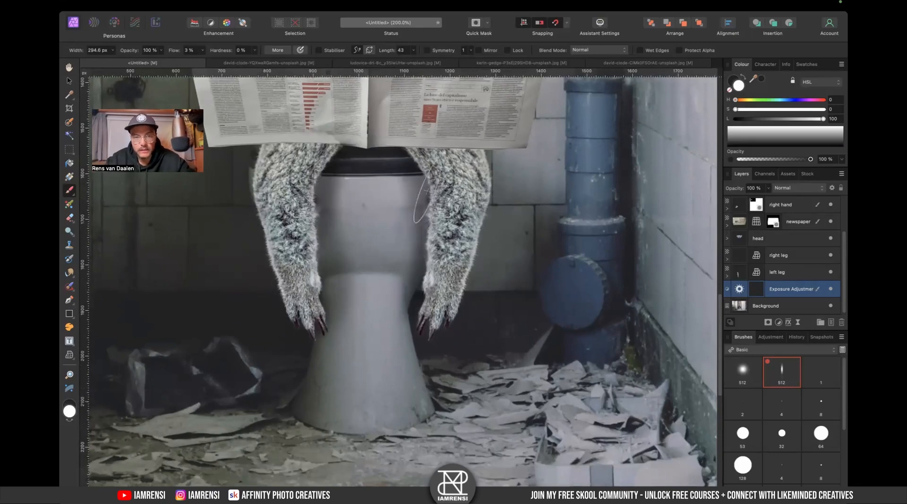
{"action": "left_click_drag", "start_coordinate": [420, 205], "coordinate": [439, 237]}
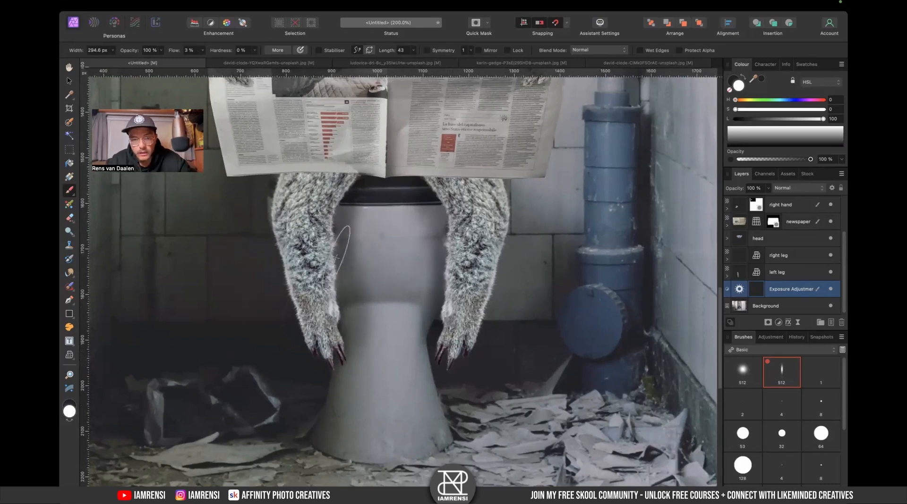
- Review the whole composition and the Exposure adjustment's settings
{"action": "key", "text": "x"}
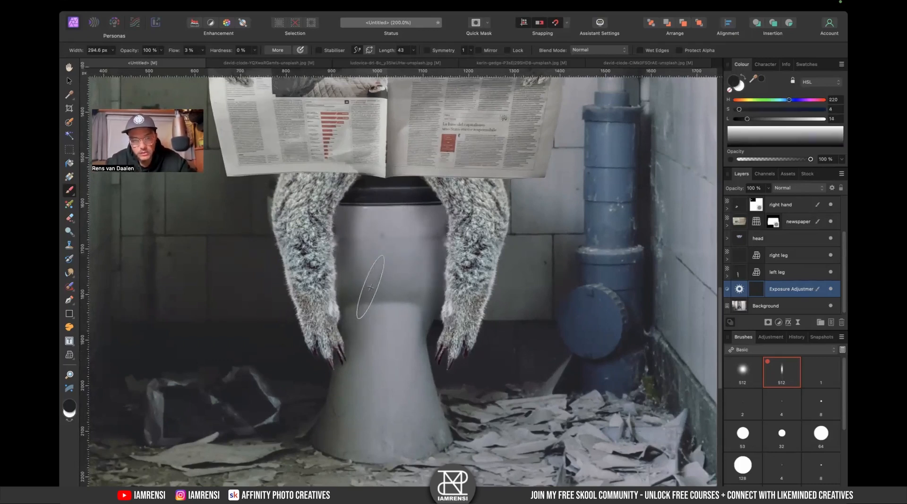
{"action": "key", "text": "super+0"}
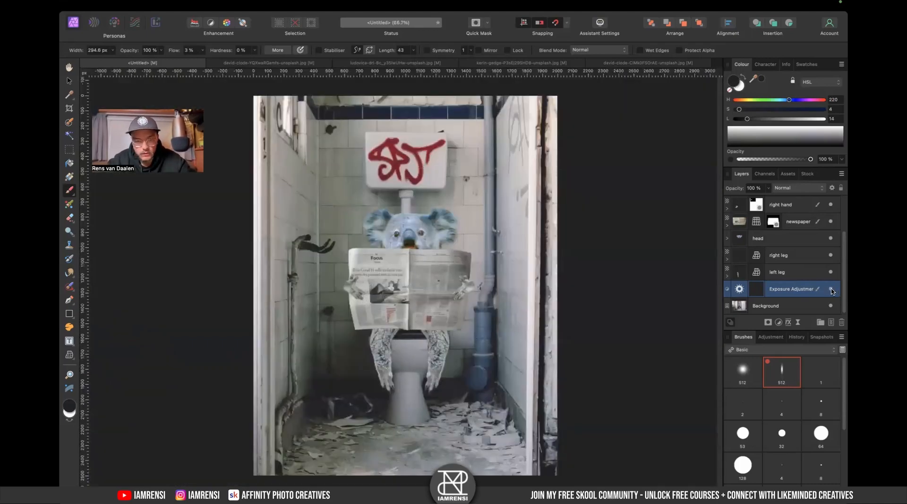
{"action": "scroll", "coordinate": [535, 289], "scroll_direction": "up", "scroll_amount": 5}
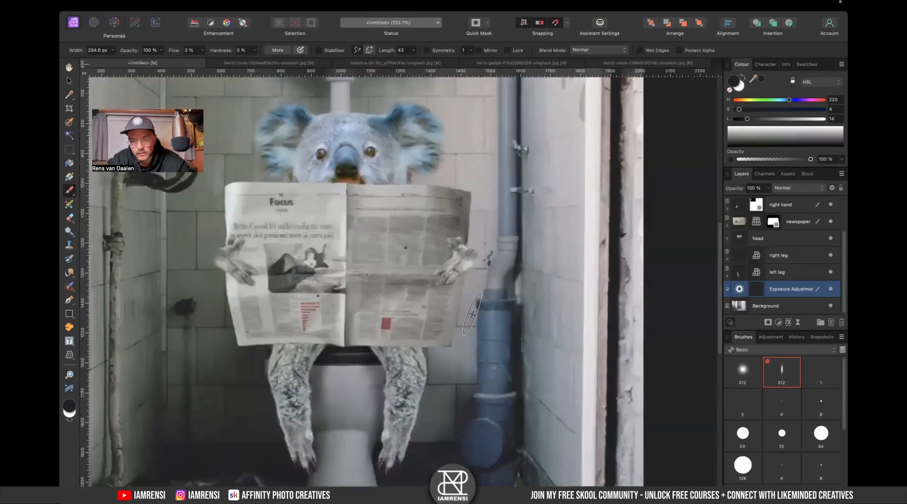
{"action": "double_click", "coordinate": [750, 286]}
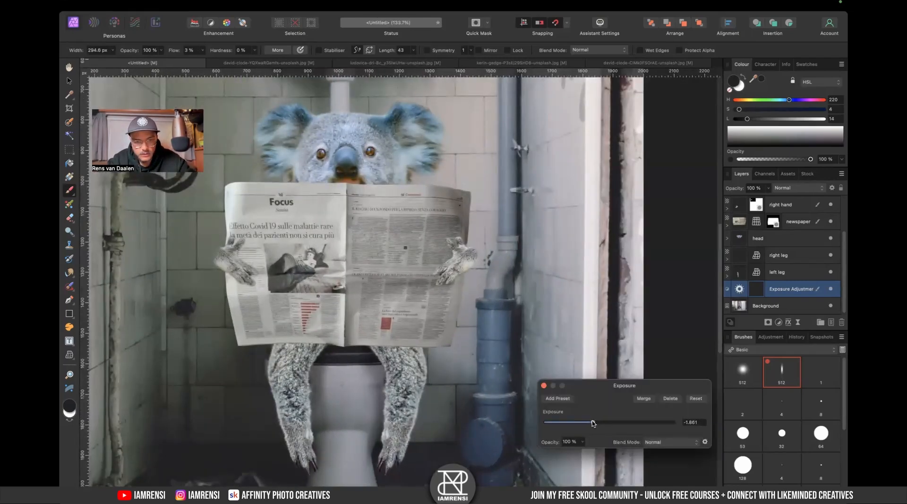
{"action": "left_click", "coordinate": [543, 386]}
- Add a second Exposure adjustment directly above the left leg group and lower its exposure
{"action": "scroll", "coordinate": [424, 391], "scroll_direction": "down", "scroll_amount": 2}
{"action": "scroll", "coordinate": [423, 391], "scroll_direction": "left", "scroll_amount": 2}
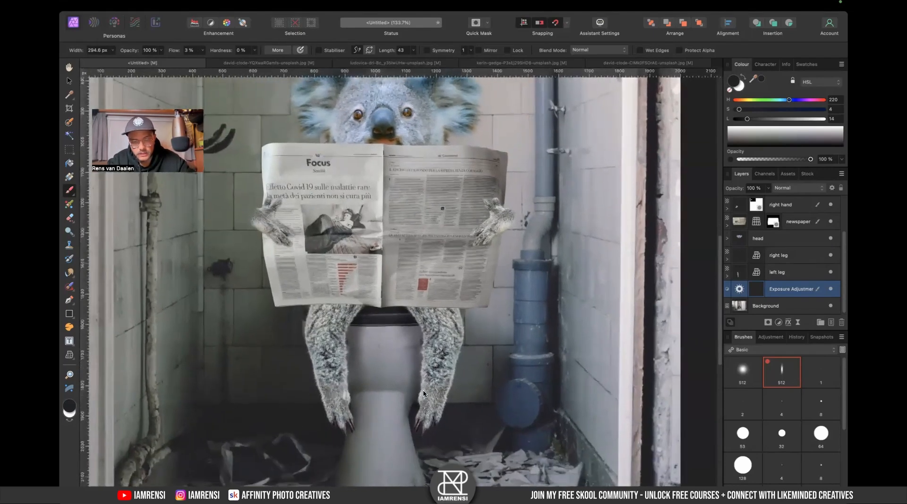
{"action": "key", "text": "v"}
{"action": "left_click", "coordinate": [781, 271]}
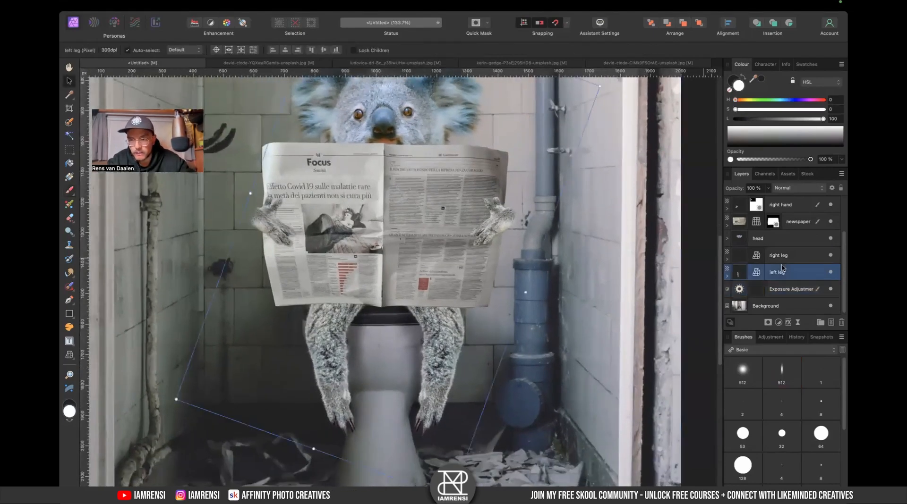
{"action": "left_click", "coordinate": [778, 323]}
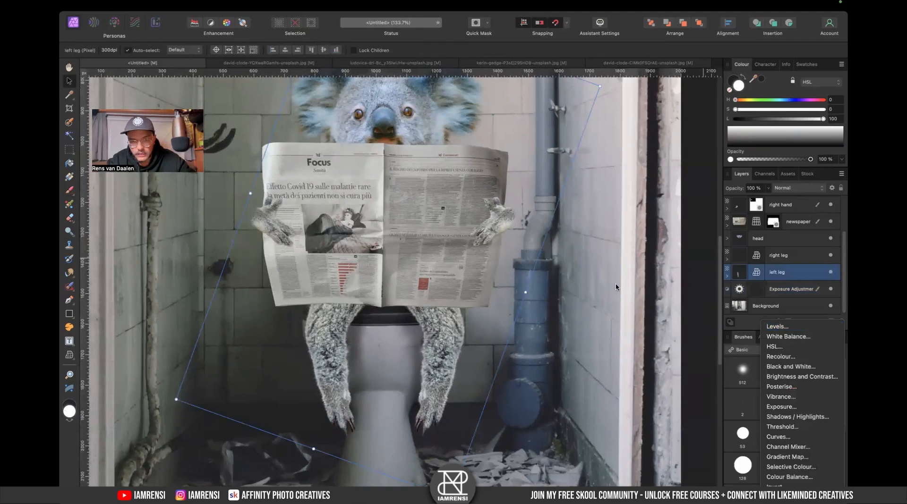
{"action": "left_click", "coordinate": [781, 407]}
{"action": "left_click_drag", "start_coordinate": [609, 423], "coordinate": [590, 426]}
{"action": "left_click", "coordinate": [543, 386]}
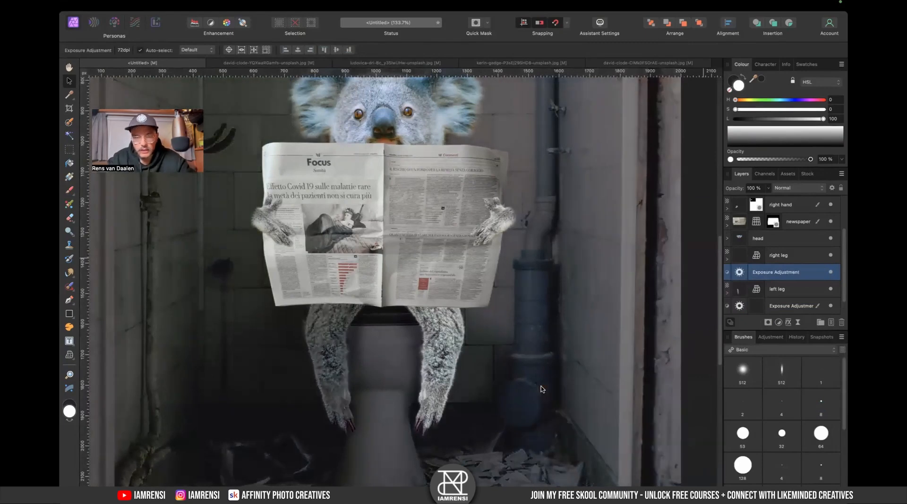
- Pick the soft 512 brush at about 193 px and move the Exposure adjustment into the left leg group
{"action": "scroll", "coordinate": [542, 389], "scroll_direction": "up", "scroll_amount": 5}
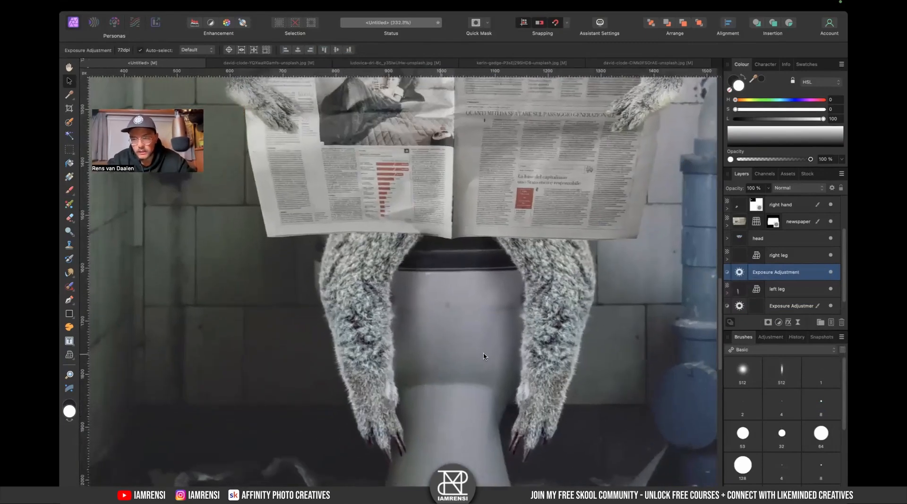
{"action": "left_click", "coordinate": [743, 370]}
{"action": "key", "text": "x"}
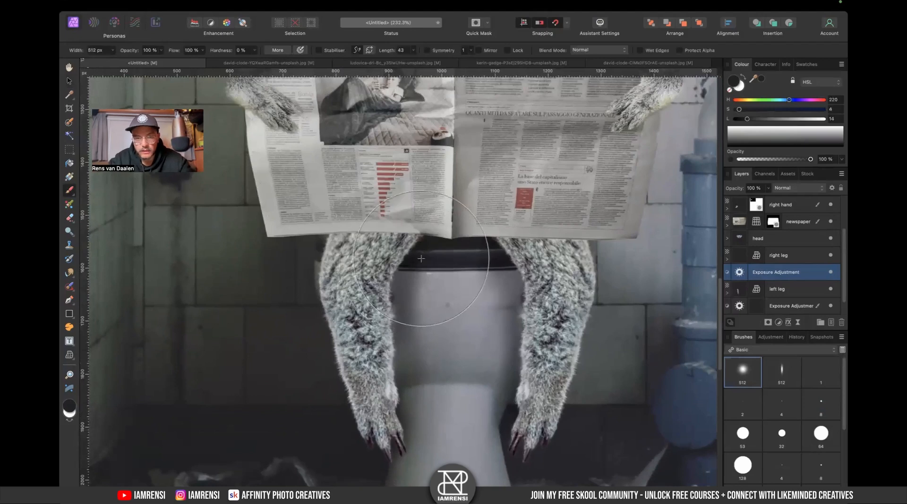
{"action": "key", "text": "bracketleft"}
{"action": "key", "text": "bracketleft"}
{"action": "key", "text": "bracketleft"}
{"action": "key", "text": "bracketleft"}
{"action": "key", "text": "bracketleft"}
{"action": "key", "text": "bracketleft"}
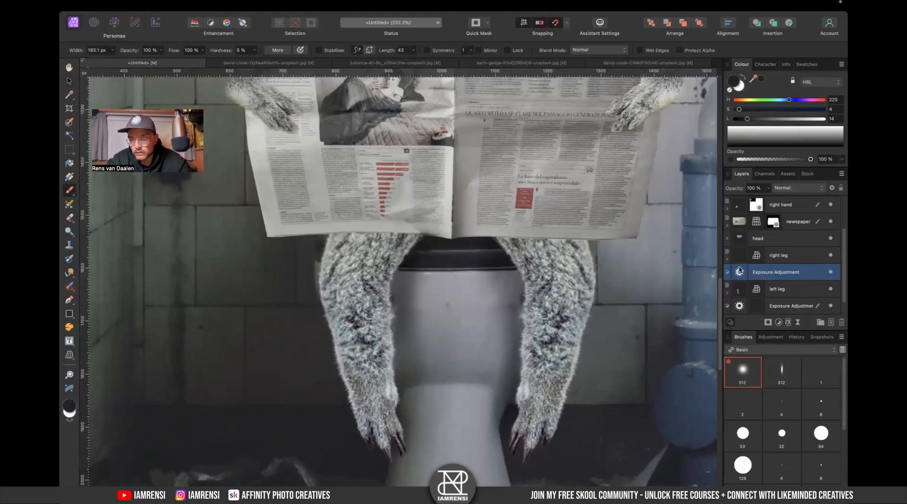
{"action": "left_click_drag", "start_coordinate": [750, 276], "coordinate": [765, 308]}
{"action": "left_click", "coordinate": [727, 293]}
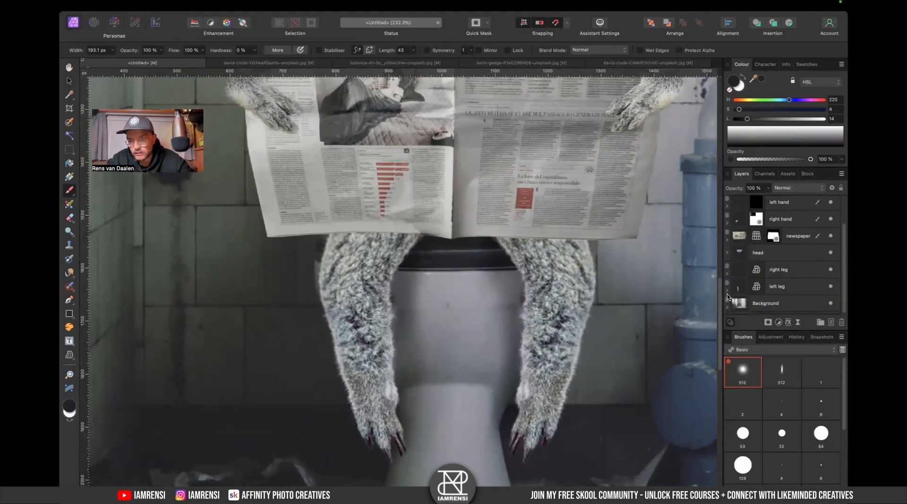
{"action": "left_click", "coordinate": [728, 293]}
{"action": "scroll", "coordinate": [727, 293], "scroll_direction": "down", "scroll_amount": 3}
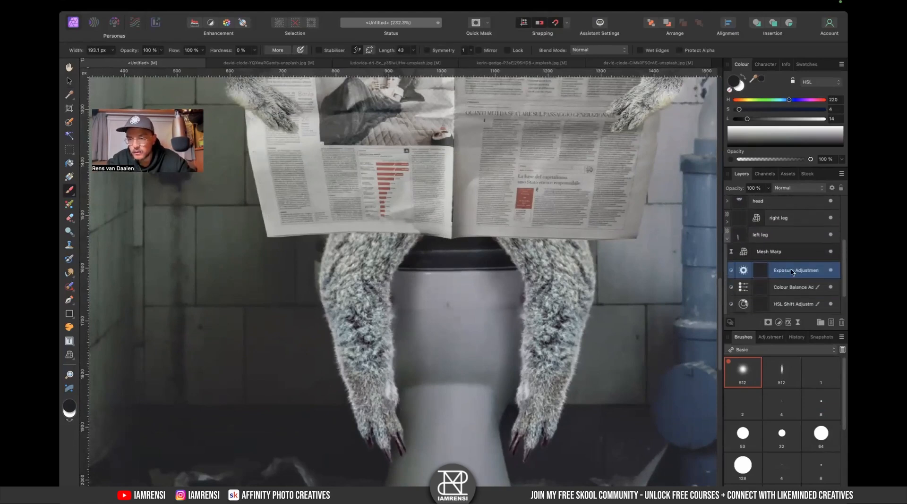
- Shrink the brush to about 169 px and paint a white stroke on the Exposure mask where the left leg meets the seat
{"action": "key", "text": "bracketleft"}
{"action": "key", "text": "bracketleft"}
{"action": "key", "text": "bracketleft"}
{"action": "key", "text": "bracketleft"}
{"action": "key", "text": "bracketleft"}
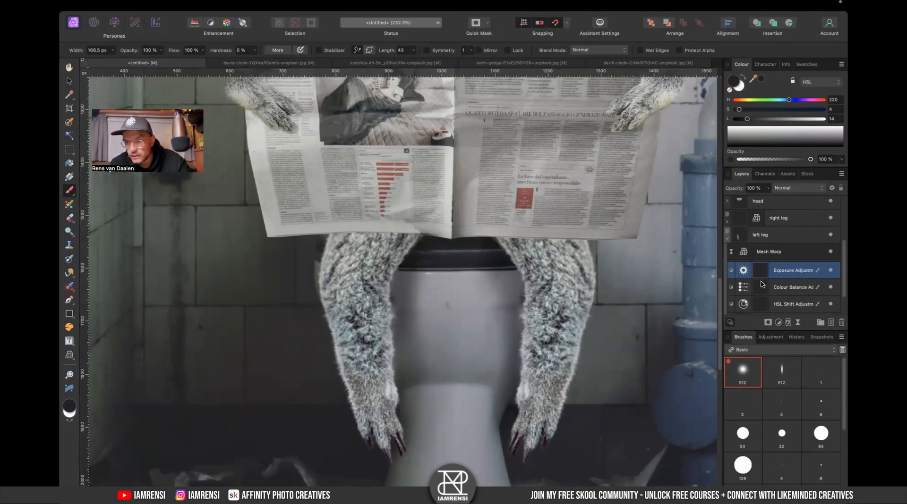
{"action": "key", "text": "x"}
{"action": "left_click_drag", "start_coordinate": [395, 264], "coordinate": [366, 297]}
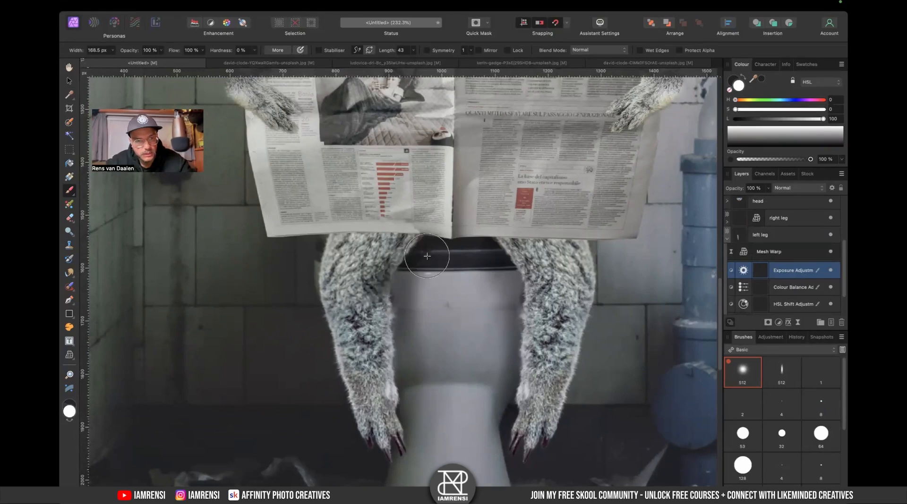
{"action": "key", "text": "super+z"}
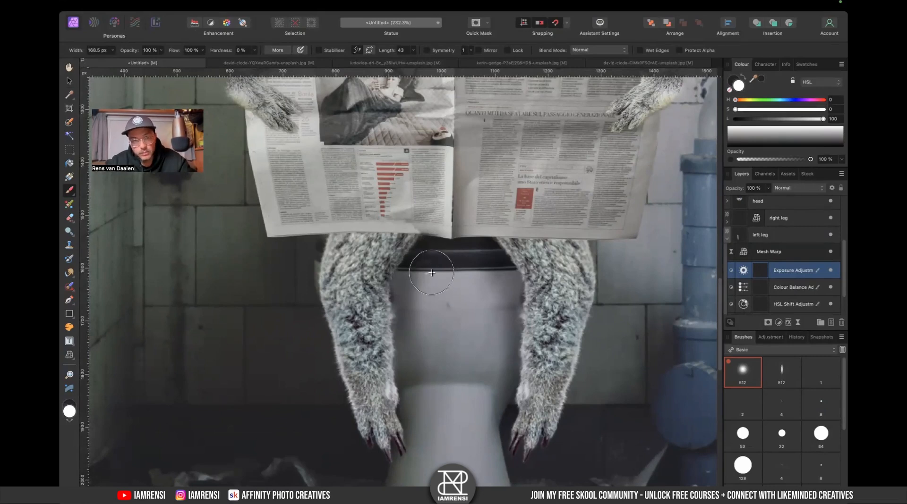
{"action": "key", "text": "super+shift+z"}
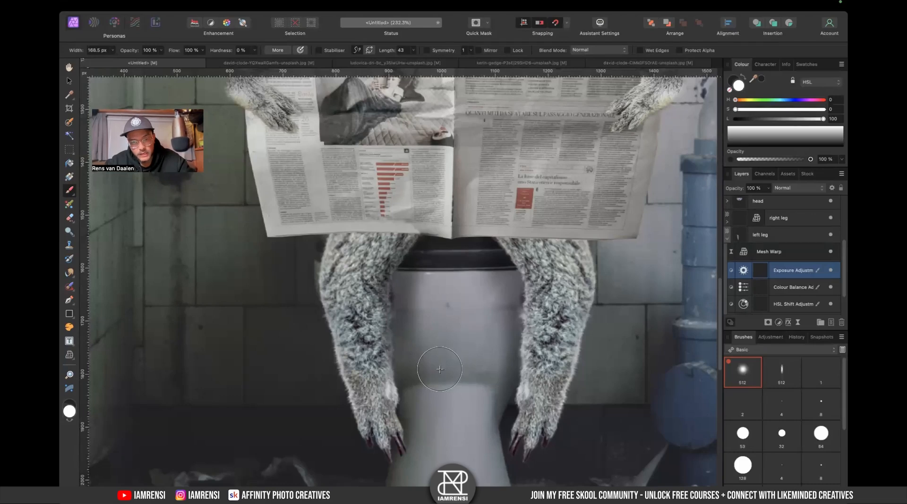
- Try inverting the Mesh Warp filter's mask and painting strokes on the left leg, undoing the strokes
{"action": "left_click", "coordinate": [769, 252]}
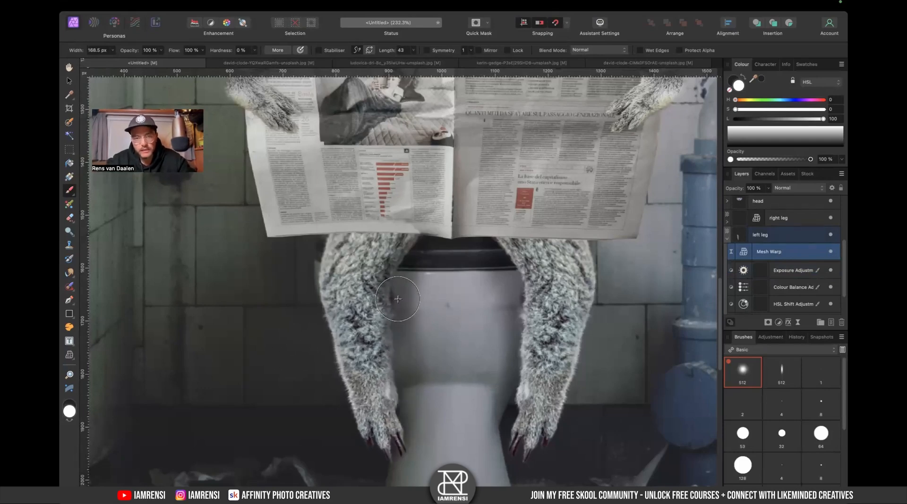
{"action": "key", "text": "super+i"}
{"action": "key", "text": "x"}
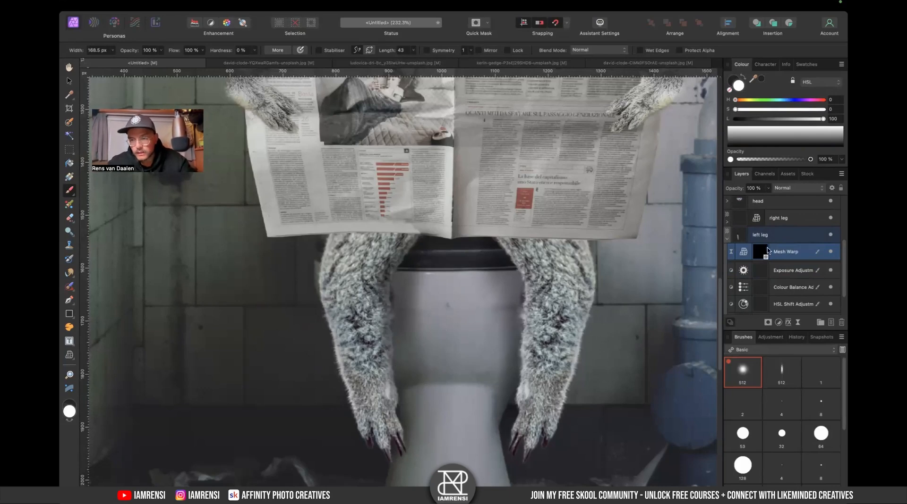
{"action": "key", "text": "Delete"}
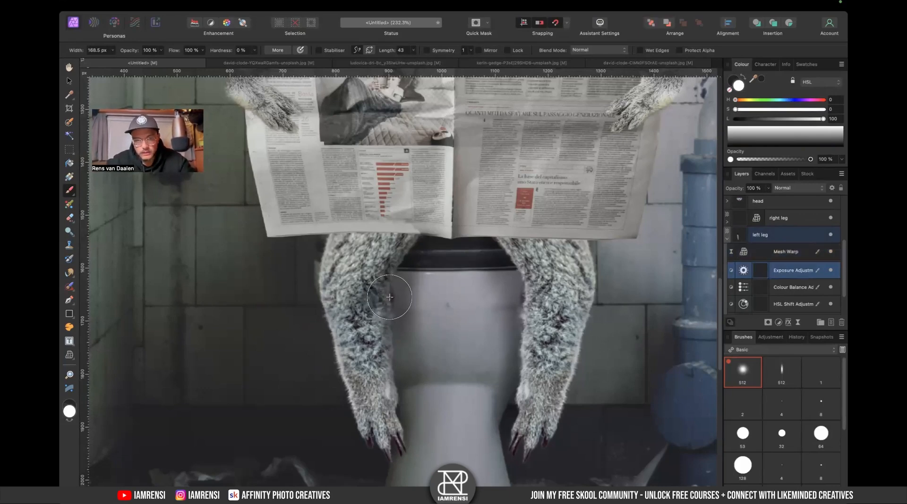
{"action": "mouse_move", "coordinate": [402, 303]}
{"action": "left_mouse_down"}
{"action": "mouse_move", "coordinate": [409, 367]}
{"action": "mouse_move", "coordinate": [410, 336]}
{"action": "left_mouse_up"}
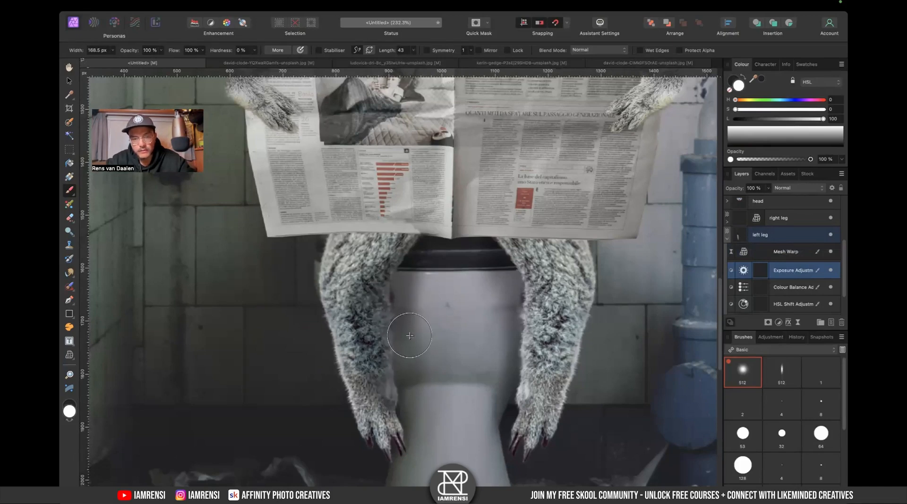
{"action": "key", "text": "super+z"}
{"action": "mouse_move", "coordinate": [406, 286]}
{"action": "left_mouse_down"}
{"action": "mouse_move", "coordinate": [411, 382]}
{"action": "mouse_move", "coordinate": [409, 286]}
{"action": "mouse_move", "coordinate": [410, 330]}
{"action": "left_mouse_up"}
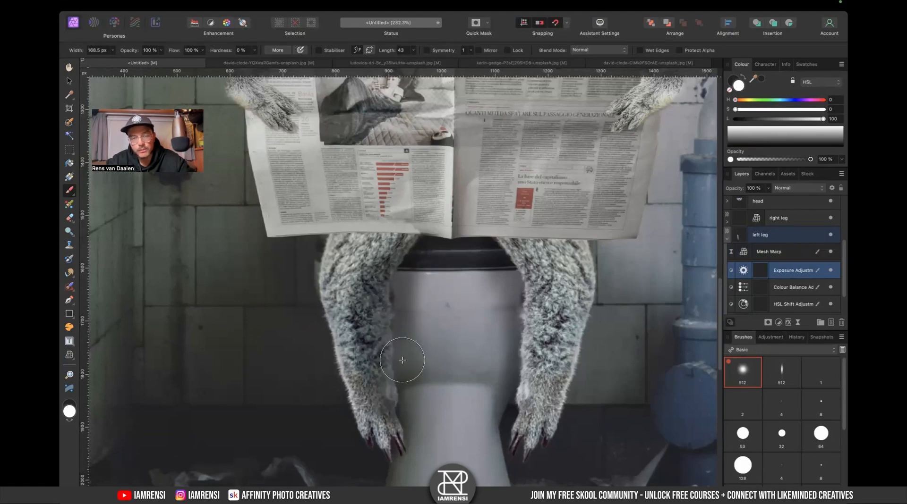
{"action": "key", "text": "super+z"}
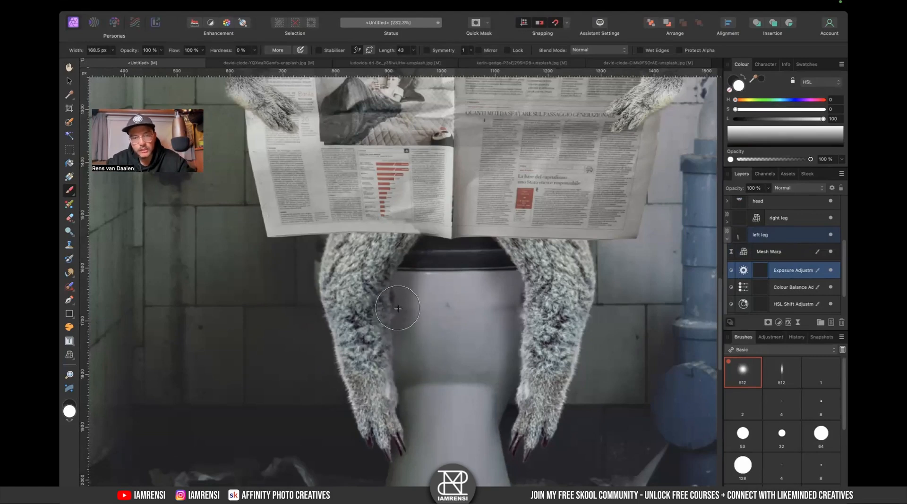
- Hide the Mesh Warp filter and paint two white shadow strokes on the Exposure mask down the toilet beside the left leg
{"action": "left_click", "coordinate": [830, 253]}
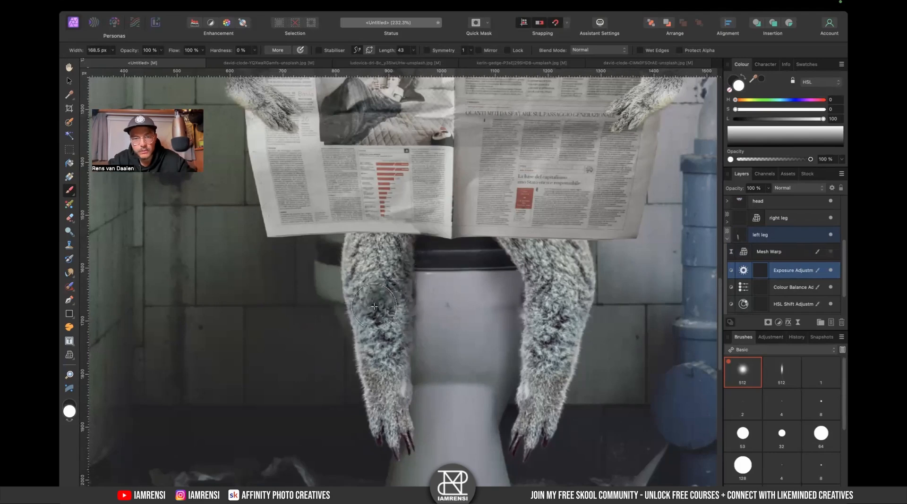
{"action": "left_click_drag", "start_coordinate": [429, 286], "coordinate": [416, 400]}
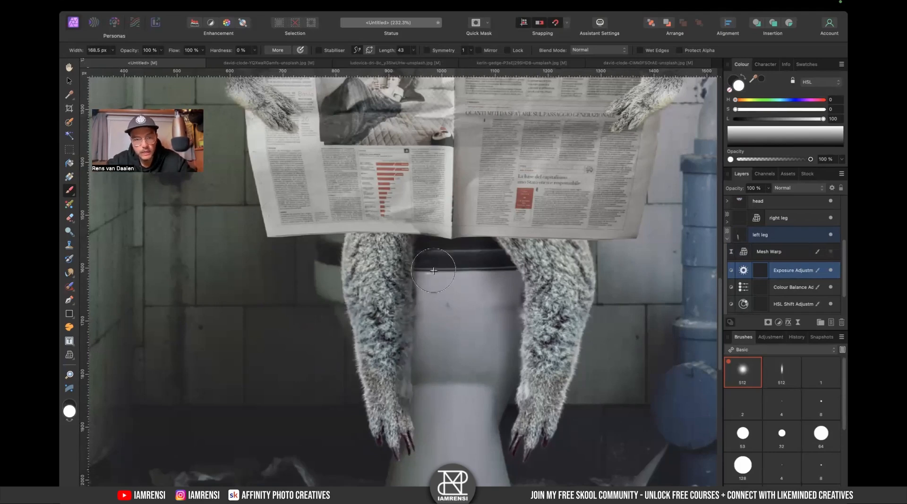
{"action": "left_click_drag", "start_coordinate": [433, 267], "coordinate": [425, 435]}
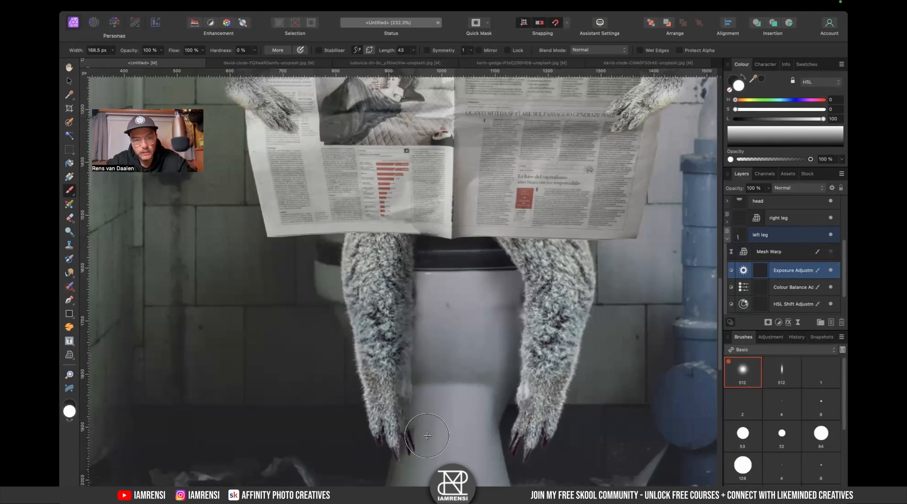
{"action": "left_click", "coordinate": [831, 253]}
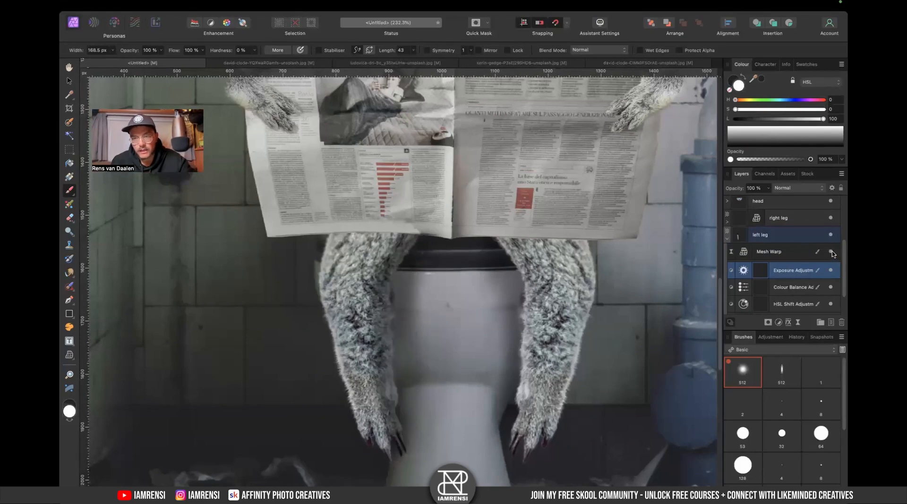
{"action": "left_click", "coordinate": [830, 253]}
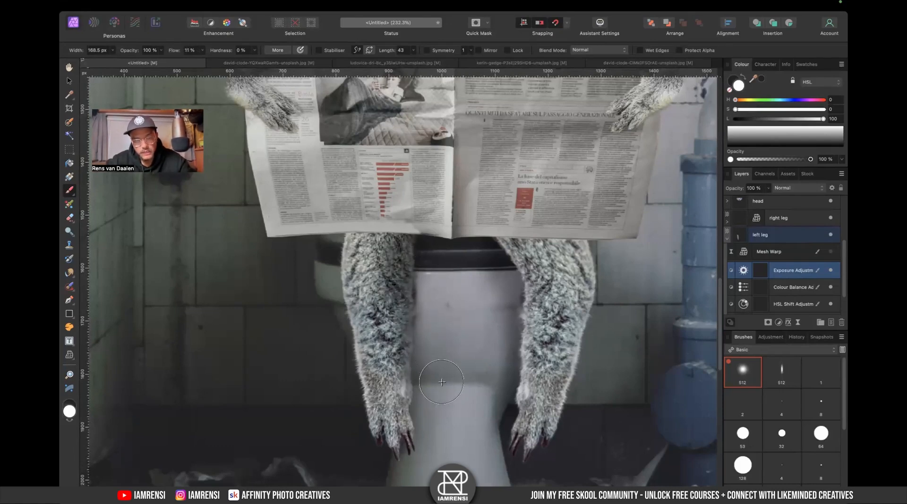
- Paint more white strokes on the Exposure mask along the toilet bowl and beneath the left leg
{"action": "key", "text": "x"}
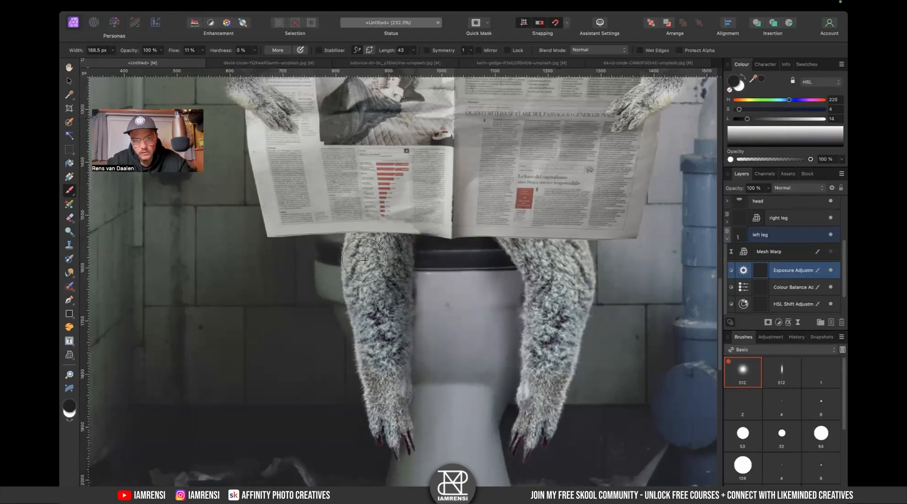
{"action": "key", "text": "x"}
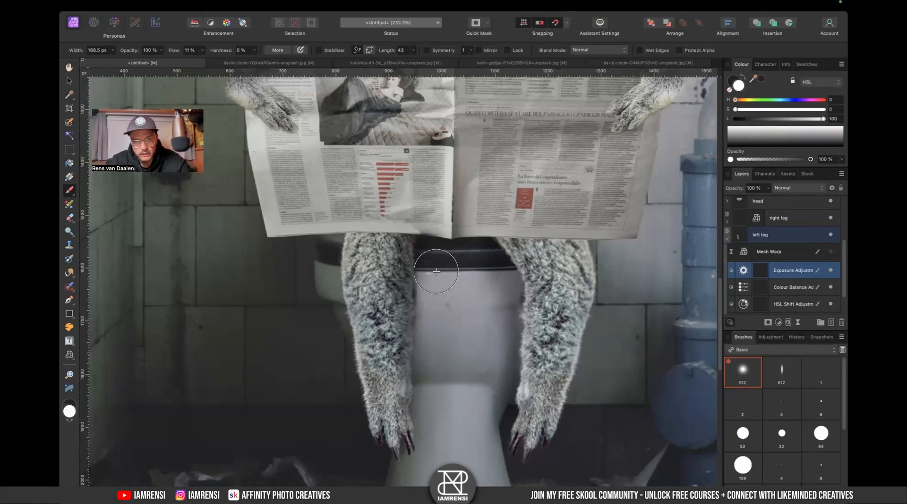
{"action": "mouse_move", "coordinate": [429, 417]}
{"action": "left_mouse_down"}
{"action": "mouse_move", "coordinate": [397, 429]}
{"action": "mouse_move", "coordinate": [438, 392]}
{"action": "left_mouse_up"}
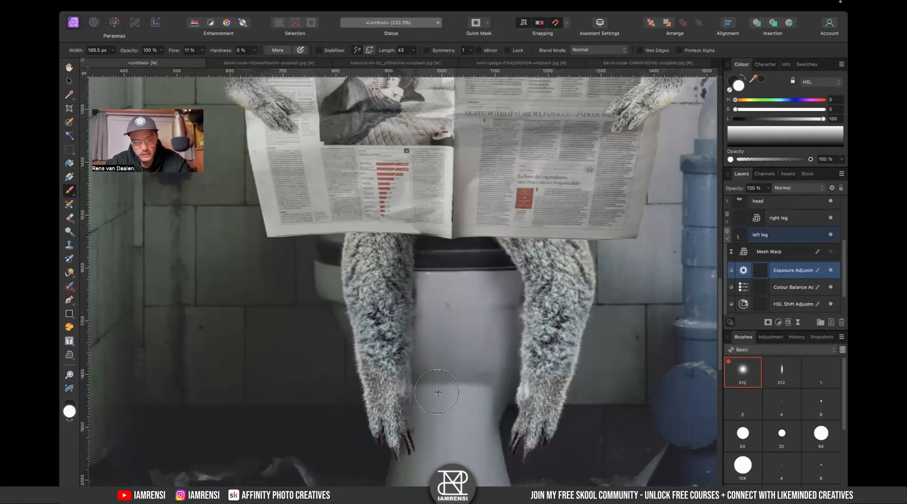
{"action": "scroll", "coordinate": [430, 283], "scroll_direction": "down", "scroll_amount": 2}
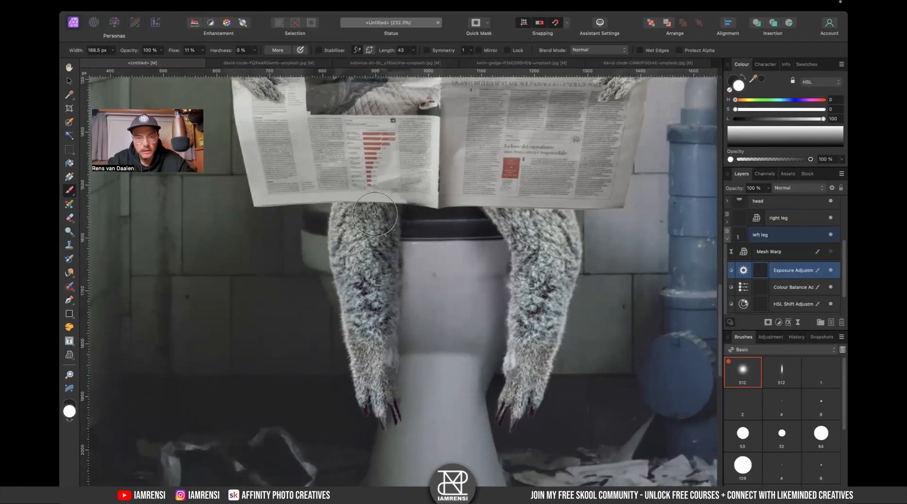
{"action": "left_click_drag", "start_coordinate": [392, 241], "coordinate": [390, 296]}
{"action": "mouse_move", "coordinate": [298, 211]}
{"action": "left_mouse_down"}
{"action": "mouse_move", "coordinate": [315, 269]}
{"action": "mouse_move", "coordinate": [314, 330]}
{"action": "mouse_move", "coordinate": [337, 274]}
{"action": "left_mouse_up"}
{"action": "scroll", "coordinate": [336, 274], "scroll_direction": "down", "scroll_amount": 5}
{"action": "scroll", "coordinate": [337, 274], "scroll_direction": "left", "scroll_amount": 4}
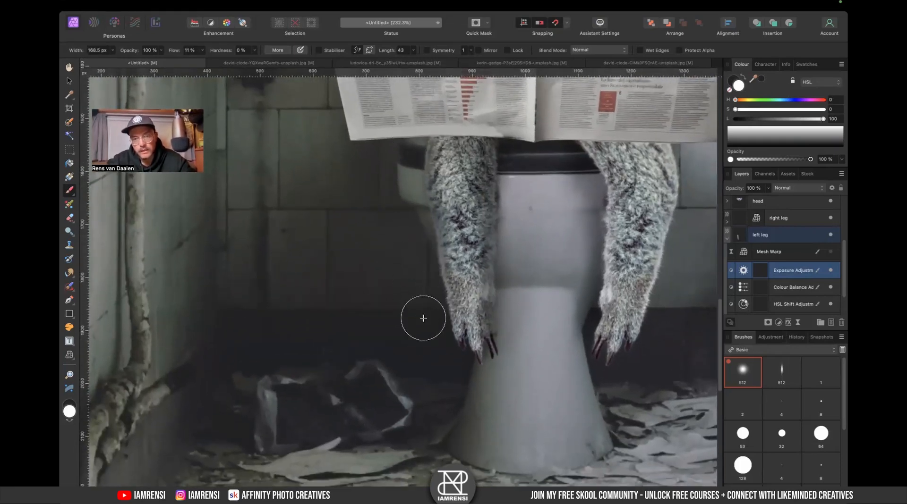
{"action": "left_click", "coordinate": [410, 240], "text": "alt"}
{"action": "key", "text": "x"}
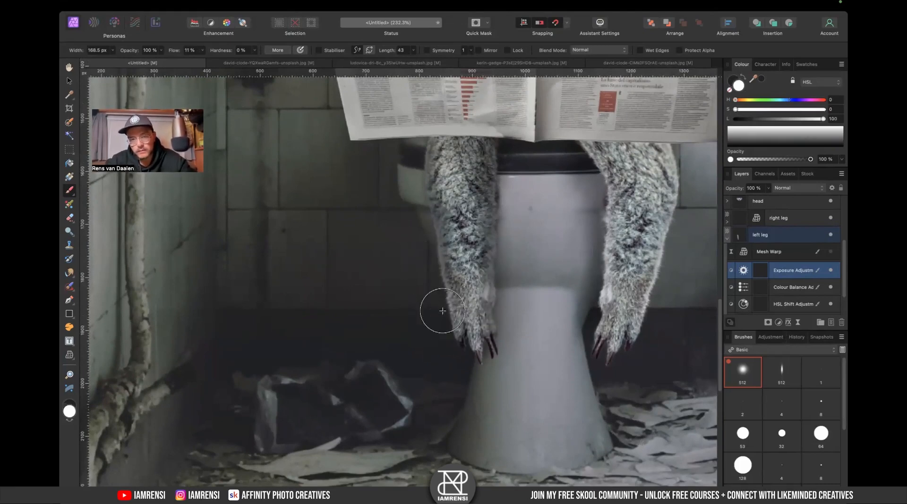
- Show the Mesh Warp filter again and set the leg group's Exposure adjustment to -3.568
{"action": "left_click", "coordinate": [830, 252]}
{"action": "key", "text": "x"}
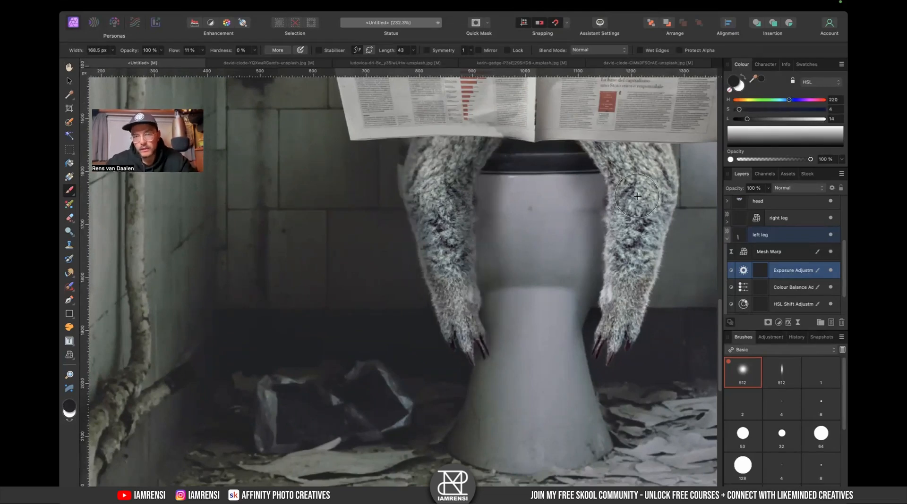
{"action": "double_click", "coordinate": [741, 269]}
{"action": "left_click", "coordinate": [579, 425]}
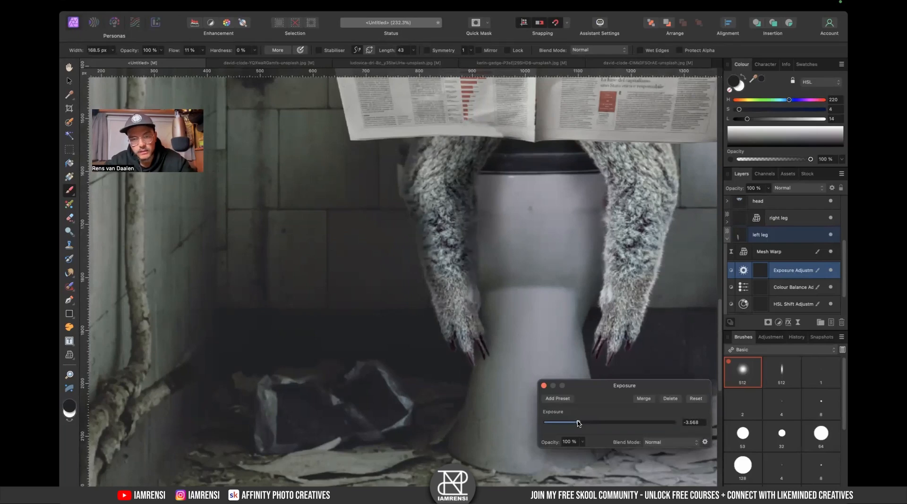
{"action": "left_click", "coordinate": [544, 386]}
- Paint soft strokes at 5% flow on the Exposure mask around the toilet rim under the newspaper
{"action": "key", "text": "x"}
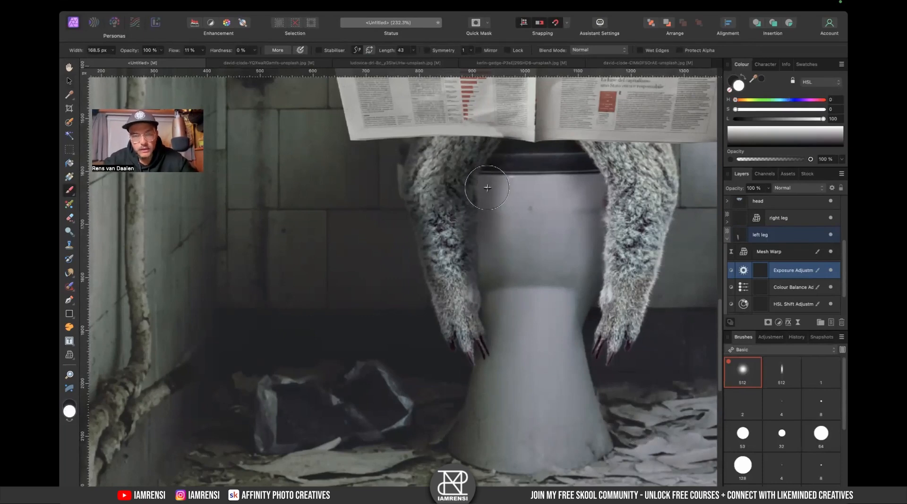
{"action": "left_click", "coordinate": [488, 141], "text": "alt"}
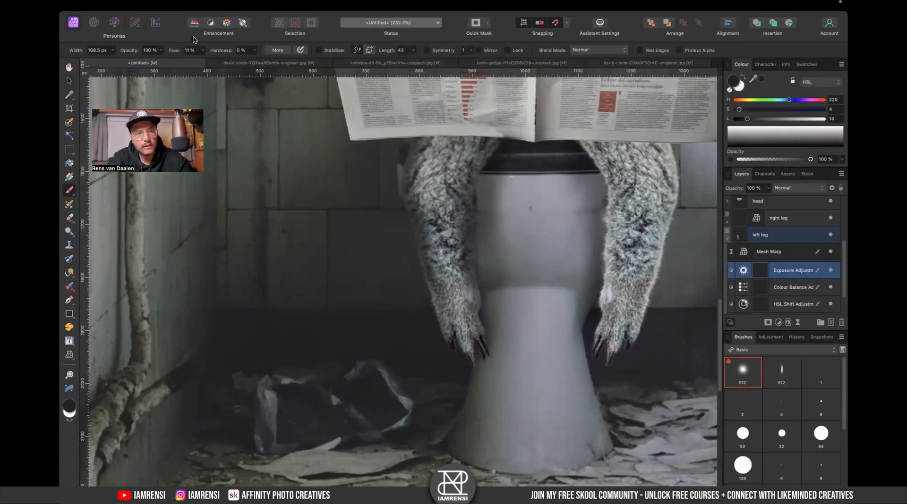
{"action": "key", "text": "x"}
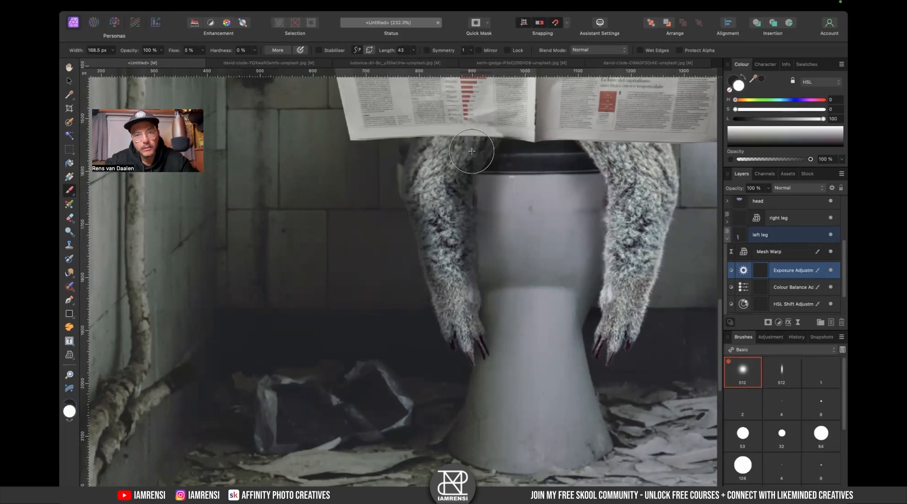
{"action": "key", "text": "d"}
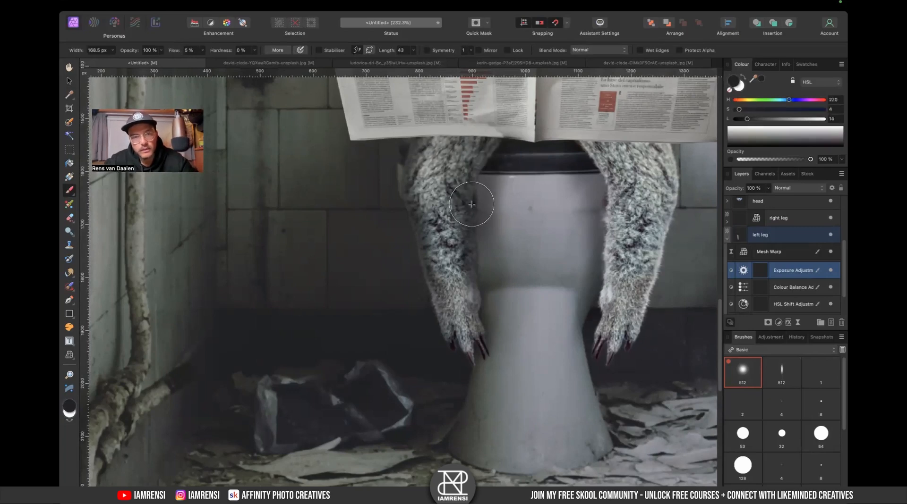
{"action": "key", "text": "x"}
{"action": "key", "text": "x"}
{"action": "mouse_move", "coordinate": [463, 208]}
{"action": "left_mouse_down"}
{"action": "mouse_move", "coordinate": [475, 289]}
{"action": "mouse_move", "coordinate": [474, 229]}
{"action": "left_mouse_up"}
{"action": "key", "text": "x"}
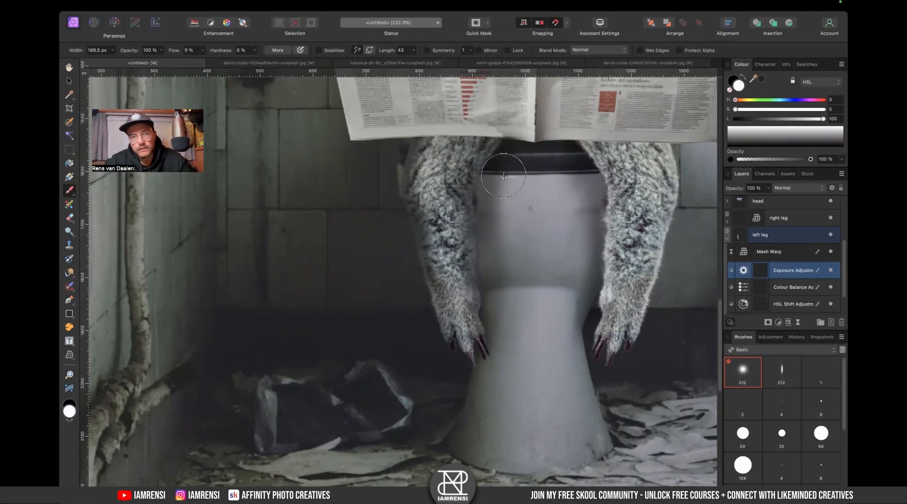
{"action": "left_click_drag", "start_coordinate": [507, 145], "coordinate": [493, 151]}
{"action": "key", "text": "x"}
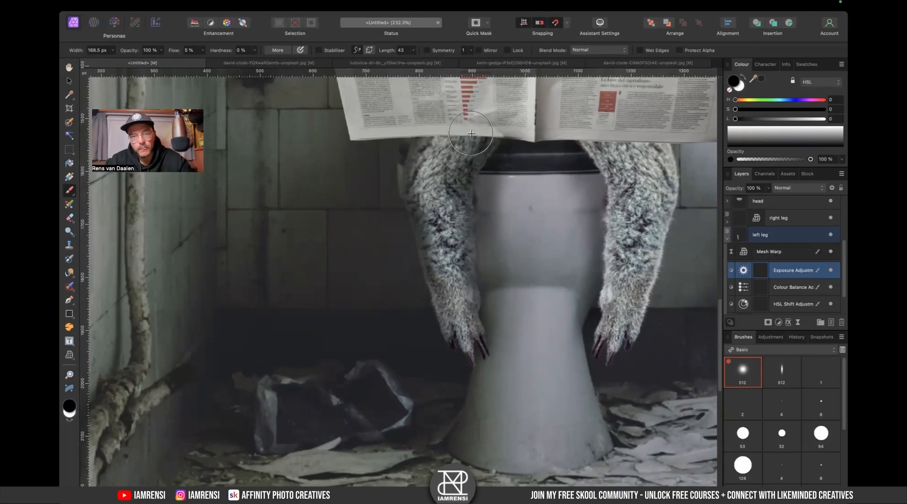
{"action": "key", "text": "super+0"}
{"action": "scroll", "coordinate": [388, 347], "scroll_direction": "up", "scroll_amount": 3}
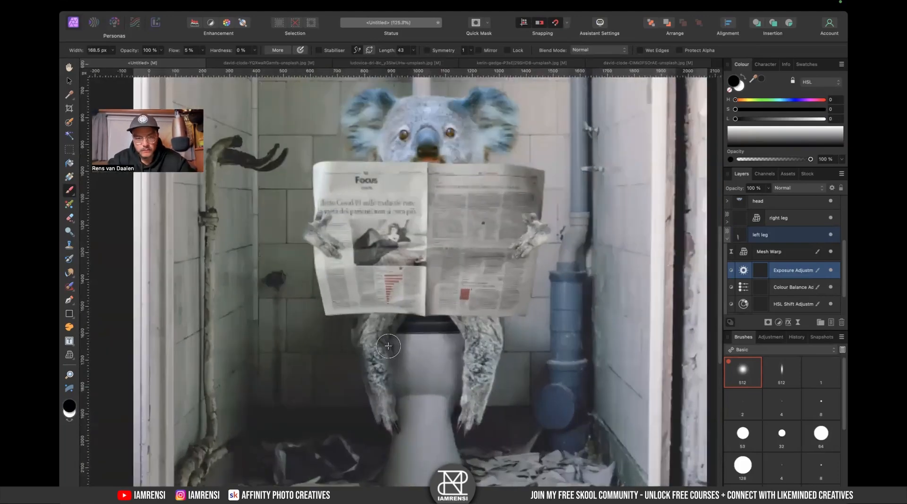
- Paint a full-flow stroke on the Exposure mask at the top of the left leg just beneath the newspaper
{"action": "scroll", "coordinate": [354, 371], "scroll_direction": "up", "scroll_amount": 3}
{"action": "key", "text": "x"}
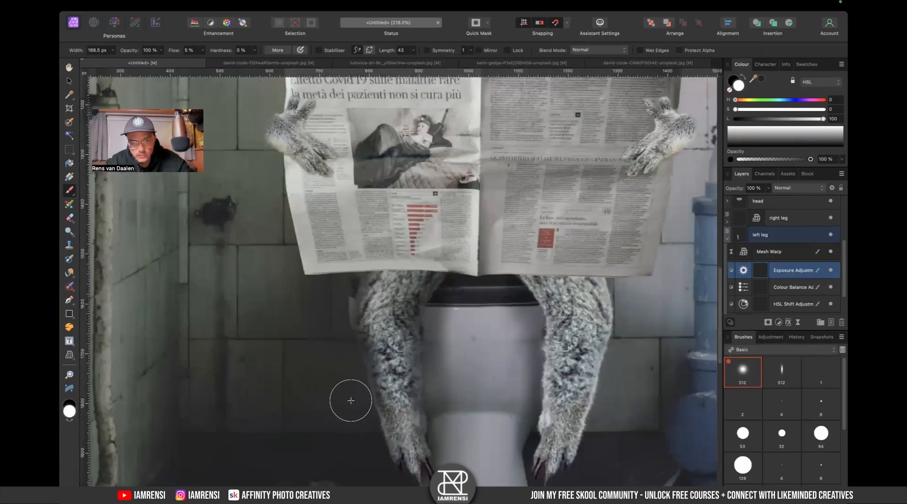
{"action": "key", "text": "x"}
{"action": "scroll", "coordinate": [350, 373], "scroll_direction": "down", "scroll_amount": 2}
{"action": "key", "text": "x"}
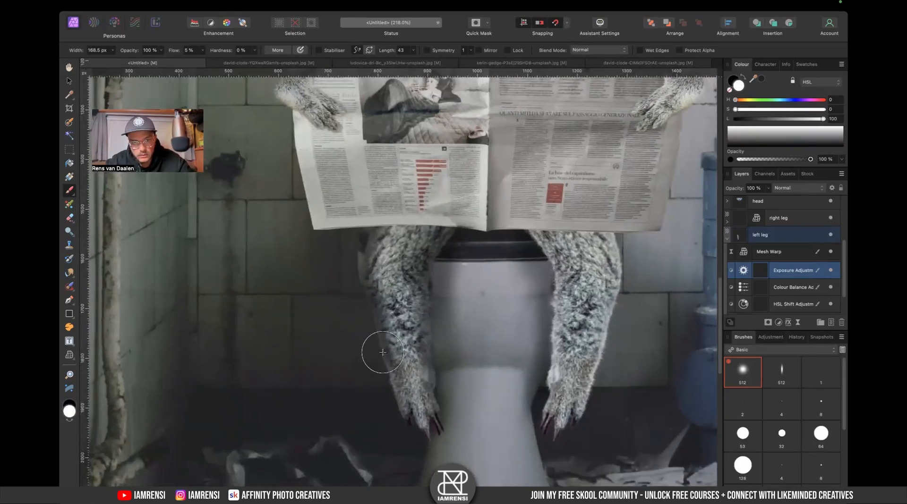
{"action": "key", "text": "x"}
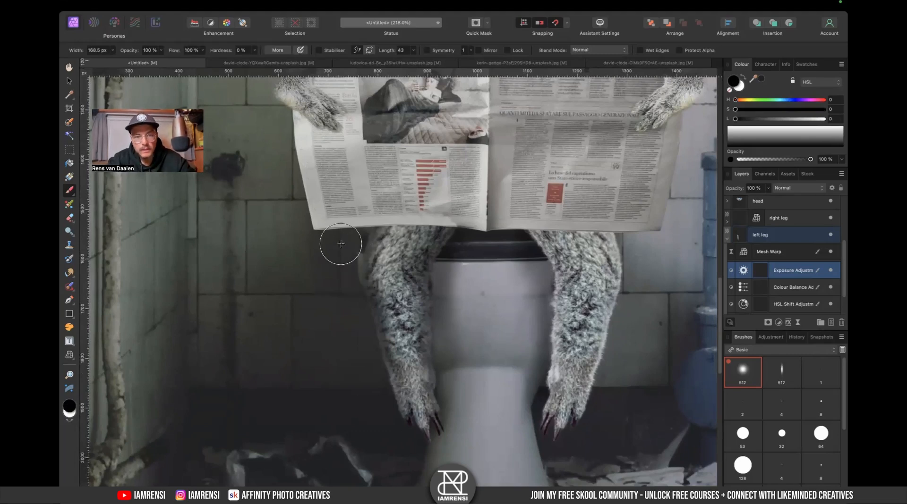
{"action": "key", "text": "x"}
{"action": "left_click_drag", "start_coordinate": [380, 250], "coordinate": [391, 256]}
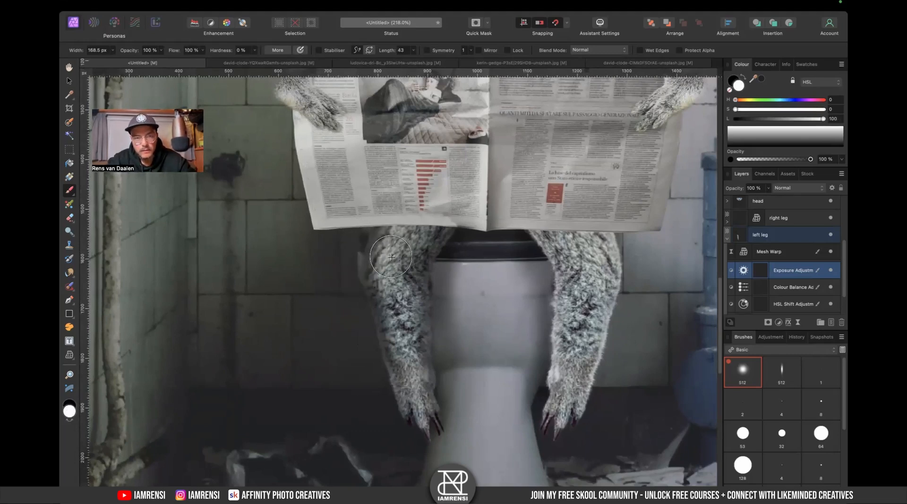
- Toggle the left leg's Mesh Warp filter off and back on, and enlarge the brush
{"action": "left_click", "coordinate": [831, 251]}
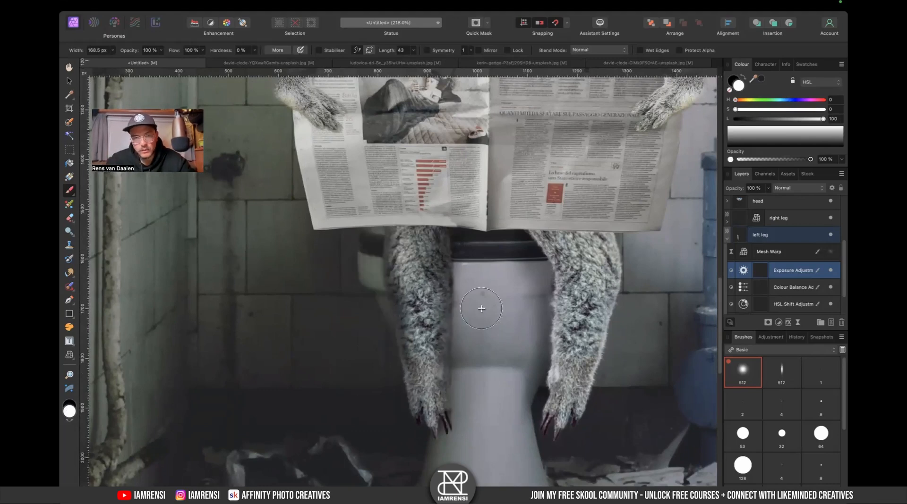
{"action": "key", "text": "x"}
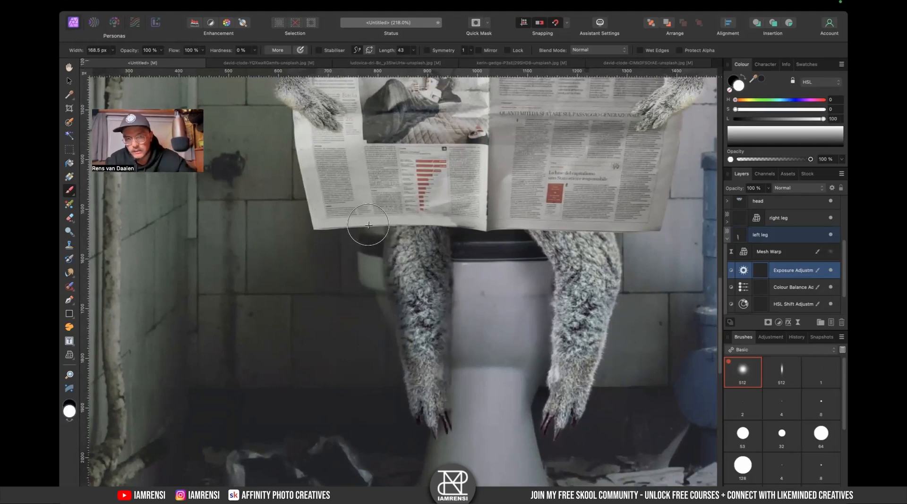
{"action": "key", "text": "bracketright"}
{"action": "key", "text": "bracketright"}
{"action": "key", "text": "bracketright"}
{"action": "key", "text": "bracketright"}
{"action": "key", "text": "bracketright"}
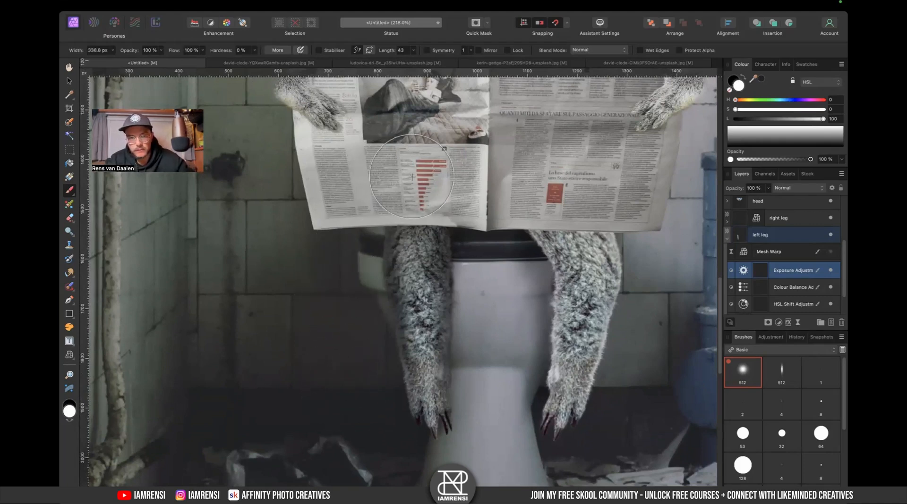
{"action": "left_click", "coordinate": [831, 253]}
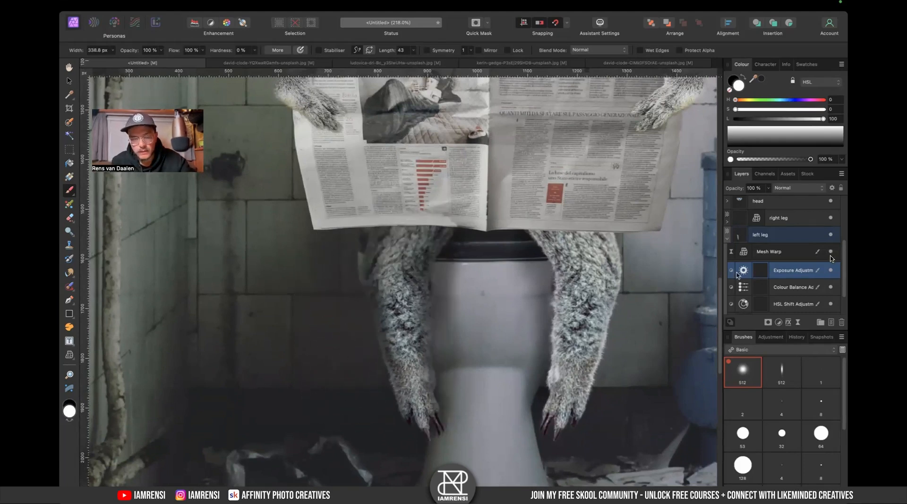
- Select the Mesh Warp layer and collapse the left leg group in the layer stack
{"action": "left_click", "coordinate": [829, 257]}
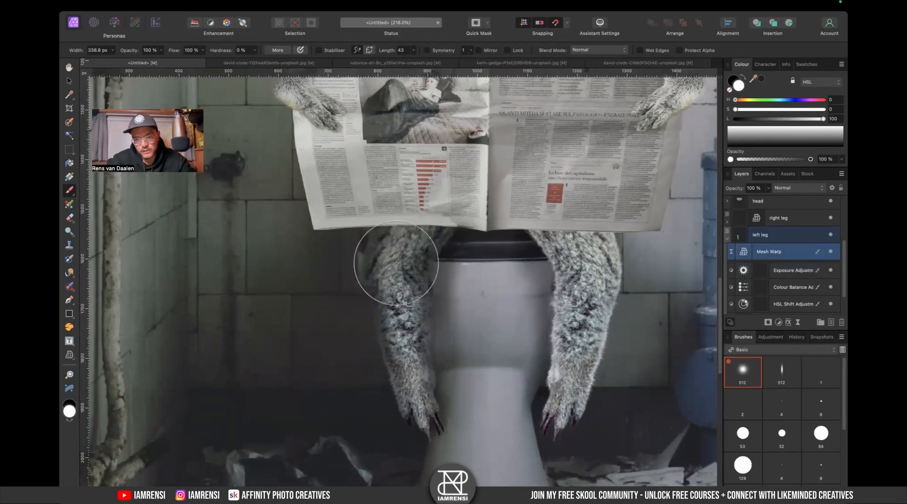
{"action": "left_click_drag", "start_coordinate": [555, 281], "coordinate": [482, 285]}
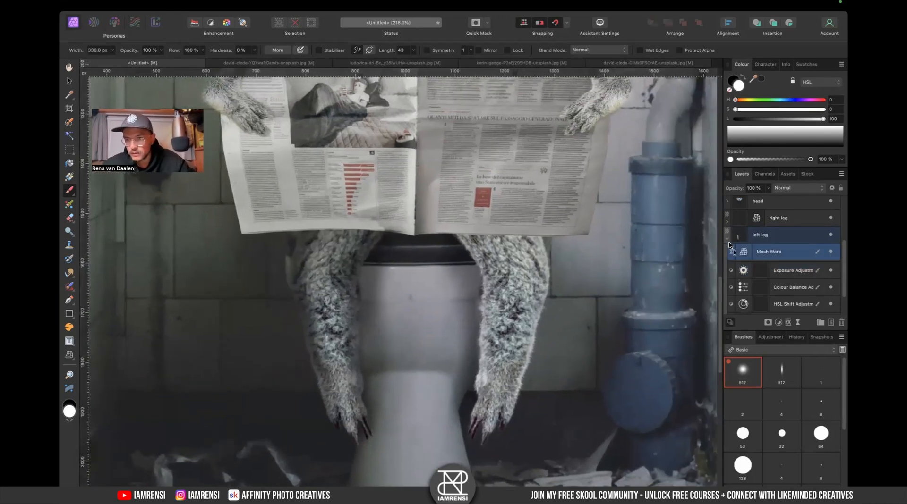
{"action": "left_click", "coordinate": [727, 242]}
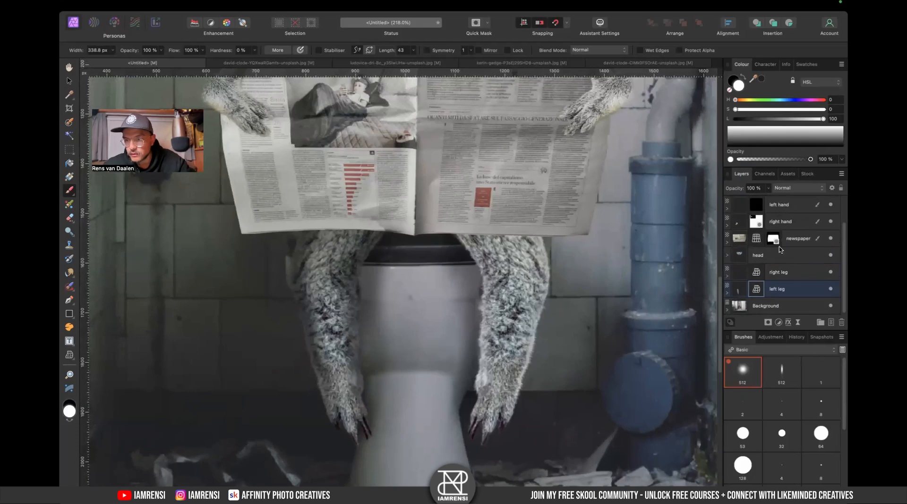
- Add an Exposure adjustment at -2.552 and nest it inside the right leg group
{"action": "left_click", "coordinate": [782, 275]}
{"action": "left_click", "coordinate": [778, 323]}
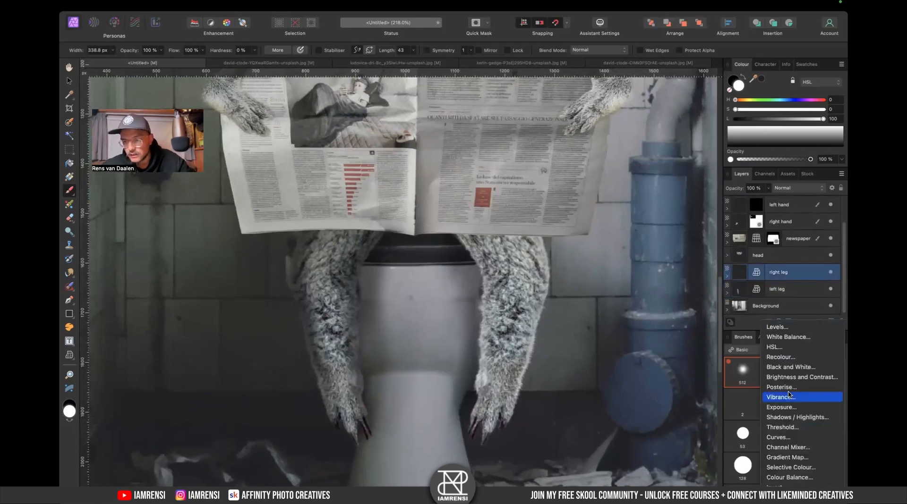
{"action": "left_click", "coordinate": [789, 416]}
{"action": "left_click_drag", "start_coordinate": [609, 422], "coordinate": [587, 423]}
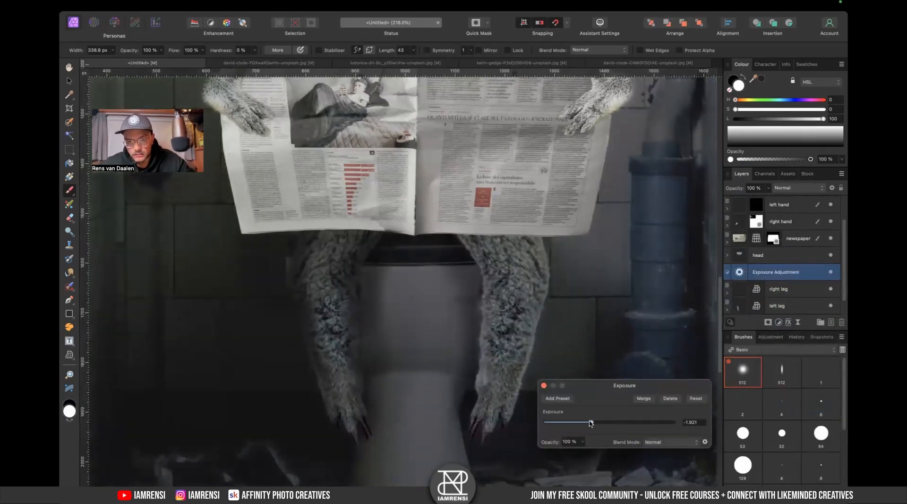
{"action": "mouse_move", "coordinate": [739, 279]}
{"action": "left_mouse_down"}
{"action": "mouse_move", "coordinate": [780, 296]}
{"action": "mouse_move", "coordinate": [756, 272]}
{"action": "left_mouse_up"}
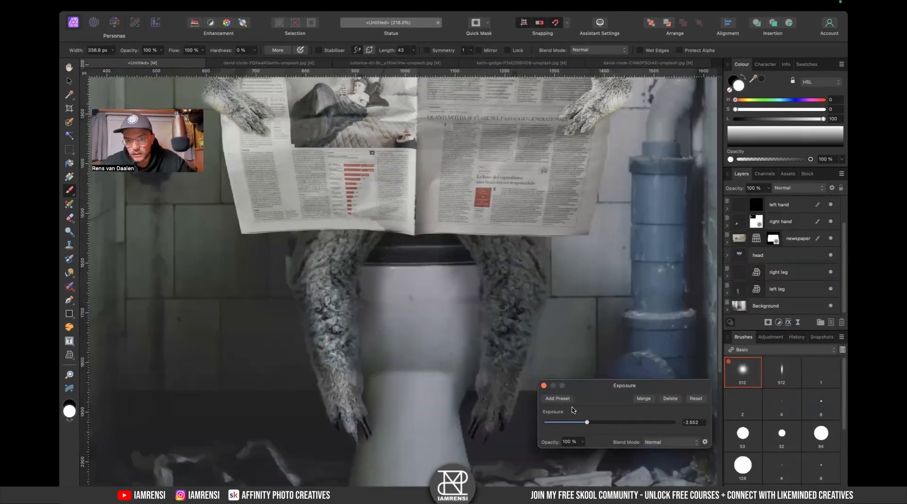
{"action": "left_click", "coordinate": [545, 385]}
- Hide the right leg's Mesh Warp and paint a shadow stroke on its Exposure mask down the leg's inner edge
{"action": "left_click_drag", "start_coordinate": [497, 332], "coordinate": [456, 281]}
{"action": "key", "text": "x"}
{"action": "key", "text": "x"}
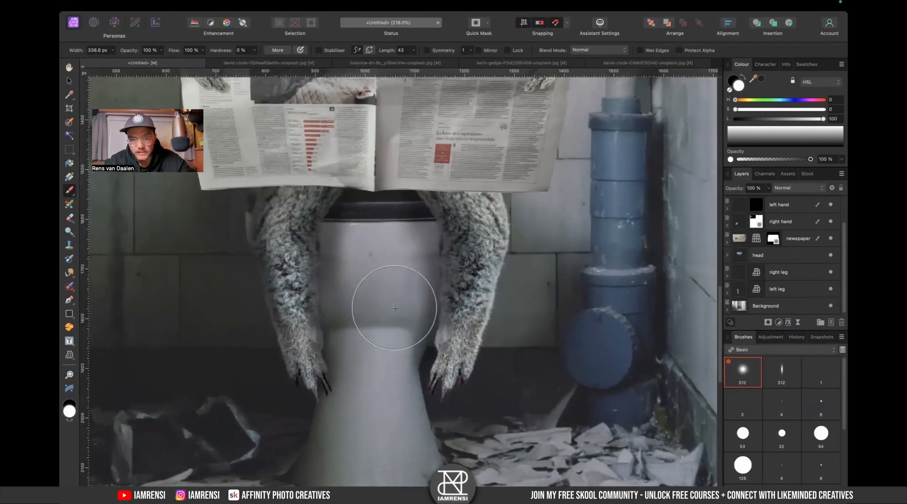
{"action": "left_click", "coordinate": [727, 277]}
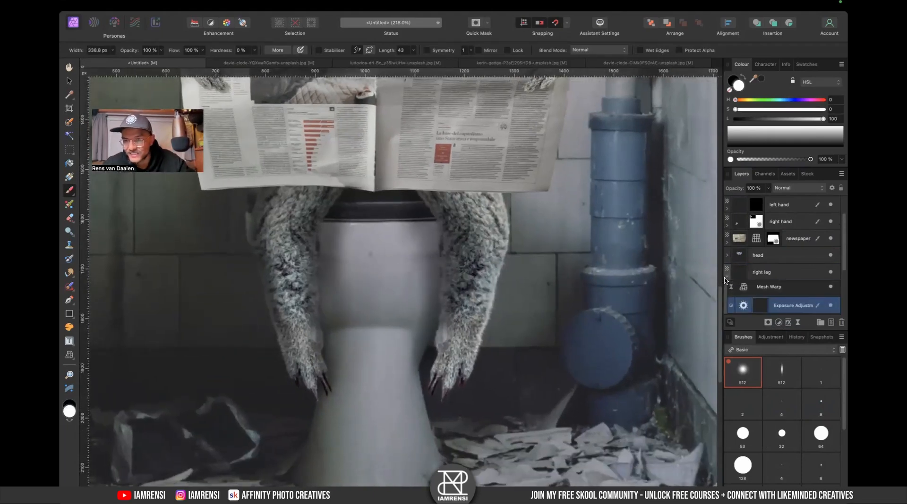
{"action": "left_click", "coordinate": [831, 289]}
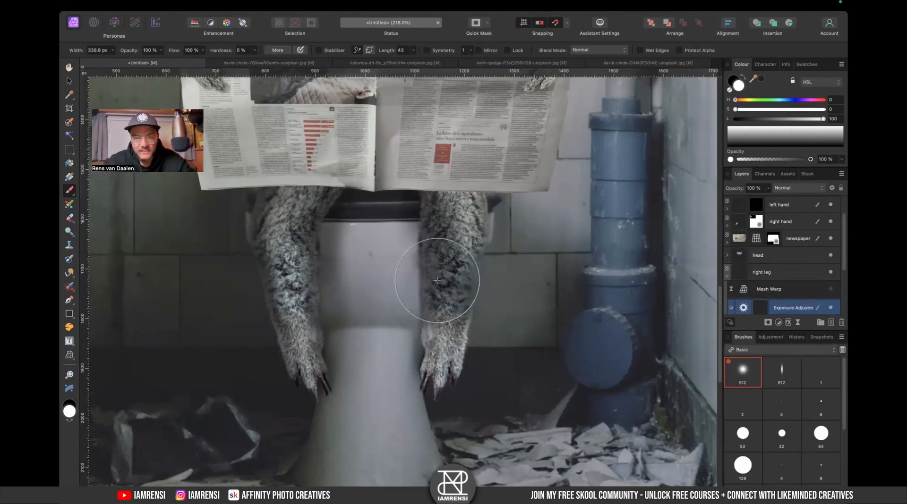
{"action": "key", "text": "x"}
{"action": "left_click_drag", "start_coordinate": [401, 238], "coordinate": [439, 331]}
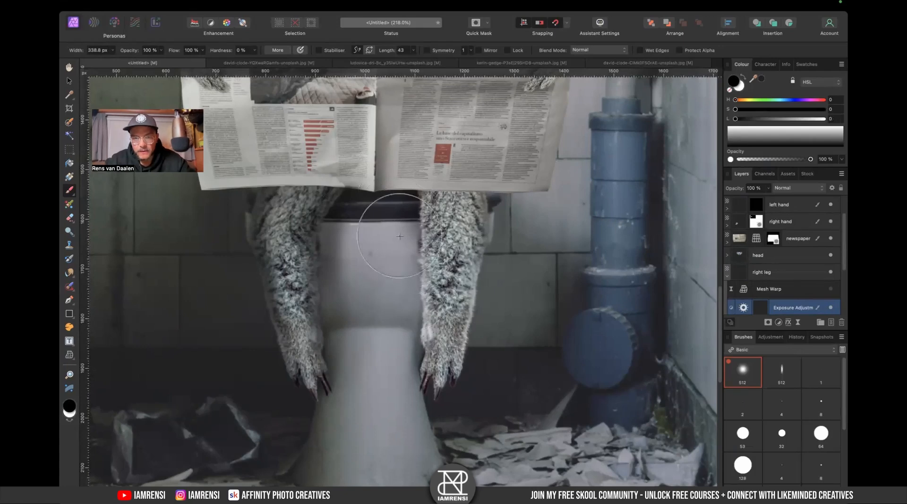
{"action": "key", "text": "x"}
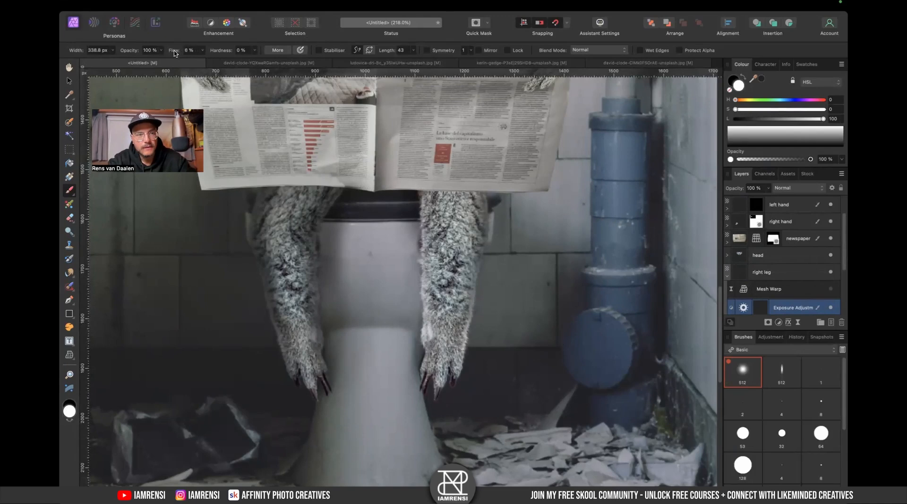
{"action": "key", "text": "x"}
- Shrink the brush and paint a shadow stroke on the Exposure mask along the right leg's outer edge
{"action": "key", "text": "["}
{"action": "key", "text": "["}
{"action": "key", "text": "["}
{"action": "key", "text": "["}
{"action": "key", "text": "["}
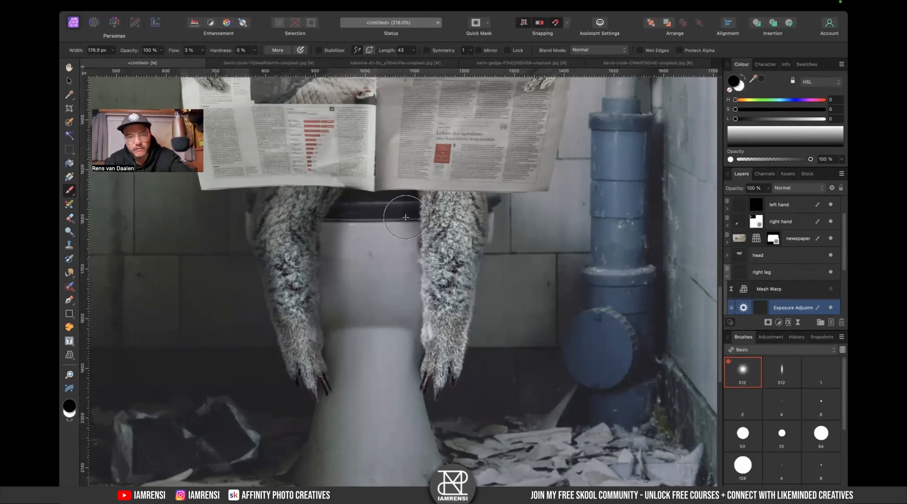
{"action": "key", "text": "x"}
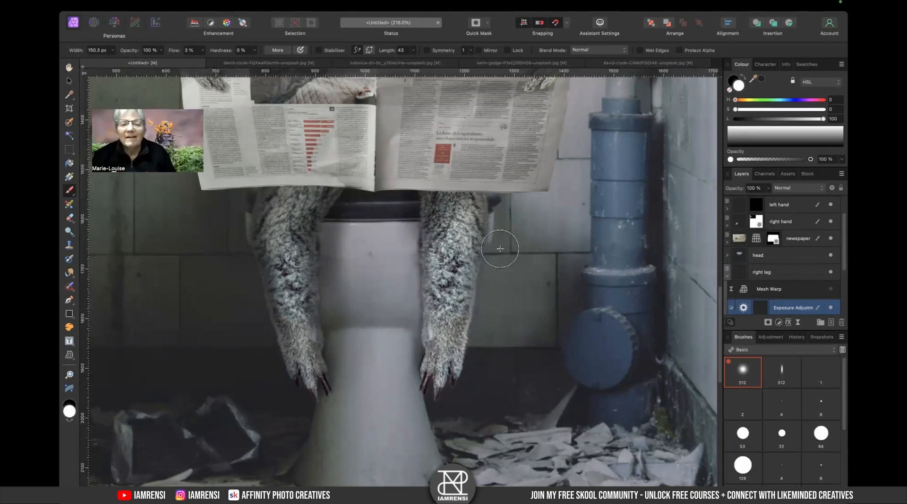
{"action": "mouse_move", "coordinate": [497, 246]}
{"action": "left_mouse_down"}
{"action": "mouse_move", "coordinate": [502, 280]}
{"action": "mouse_move", "coordinate": [529, 197]}
{"action": "left_mouse_up"}
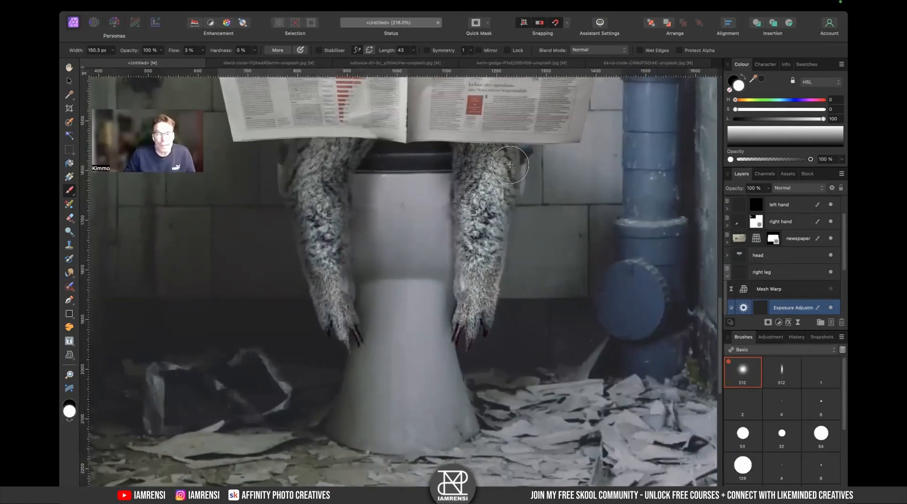
- Show the right leg's Mesh Warp filter again and invert its mask
{"action": "key", "text": "super+0"}
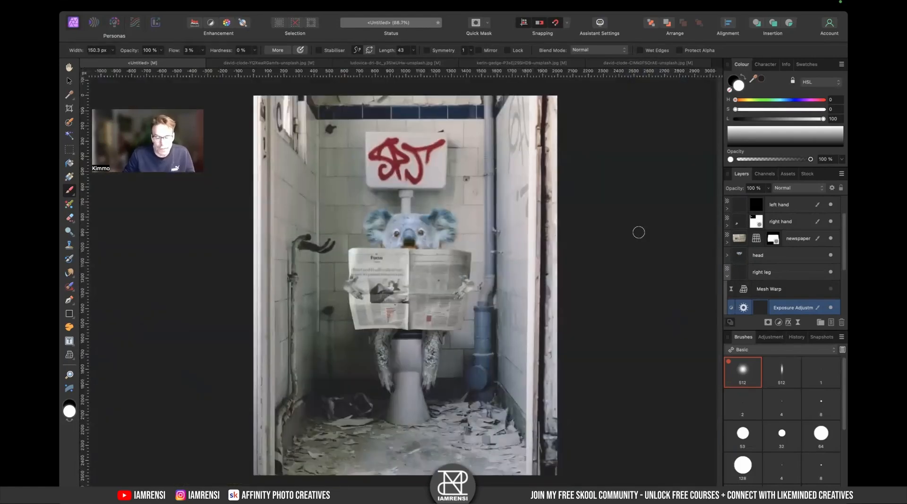
{"action": "left_click", "coordinate": [830, 293]}
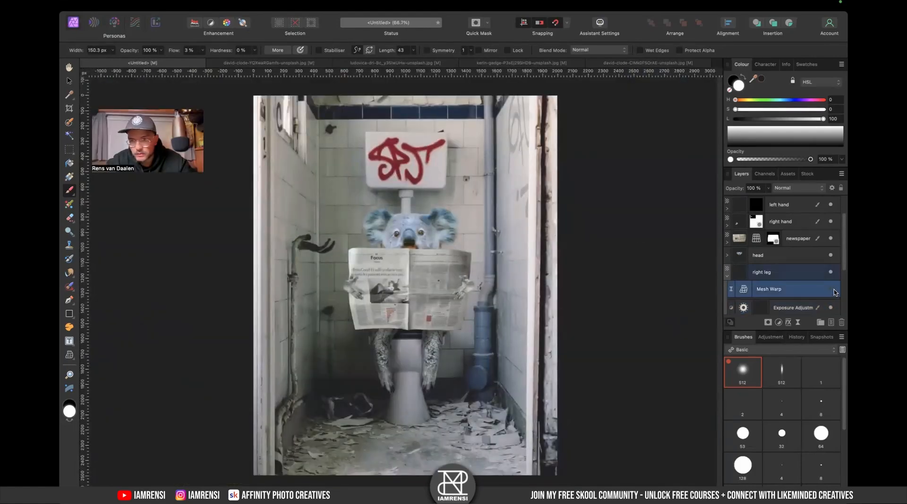
{"action": "left_click", "coordinate": [831, 290]}
{"action": "scroll", "coordinate": [436, 338], "scroll_direction": "up", "scroll_amount": 3}
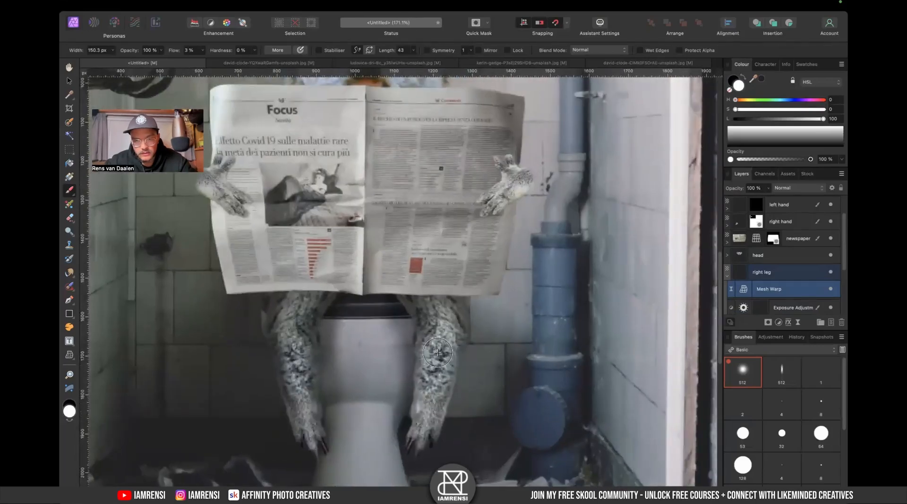
{"action": "key", "text": "super+i"}
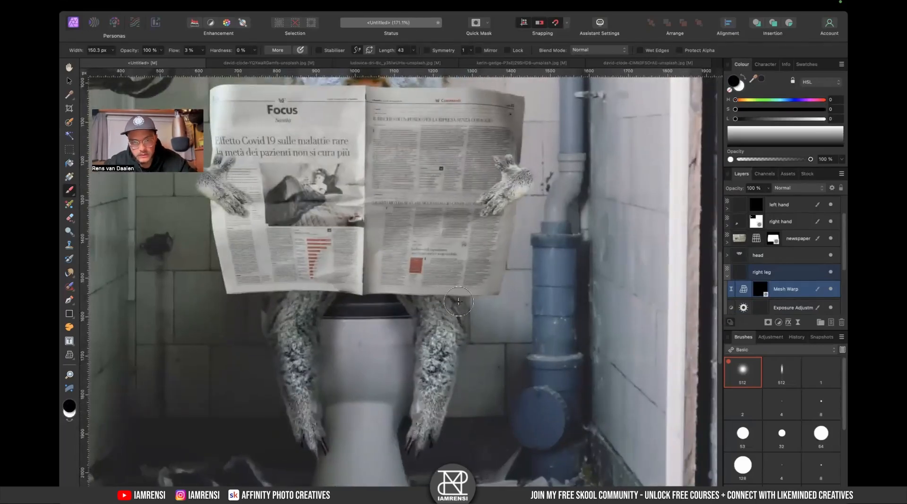
{"action": "key", "text": "x"}
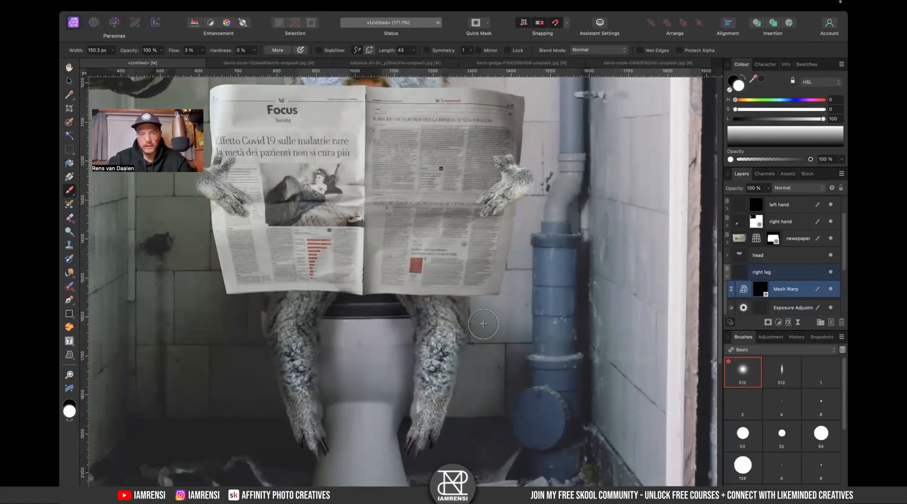
- Collapse the right leg group, select both leg layers, and group them together
{"action": "key", "text": "super+0"}
{"action": "scroll", "coordinate": [424, 342], "scroll_direction": "up", "scroll_amount": 5}
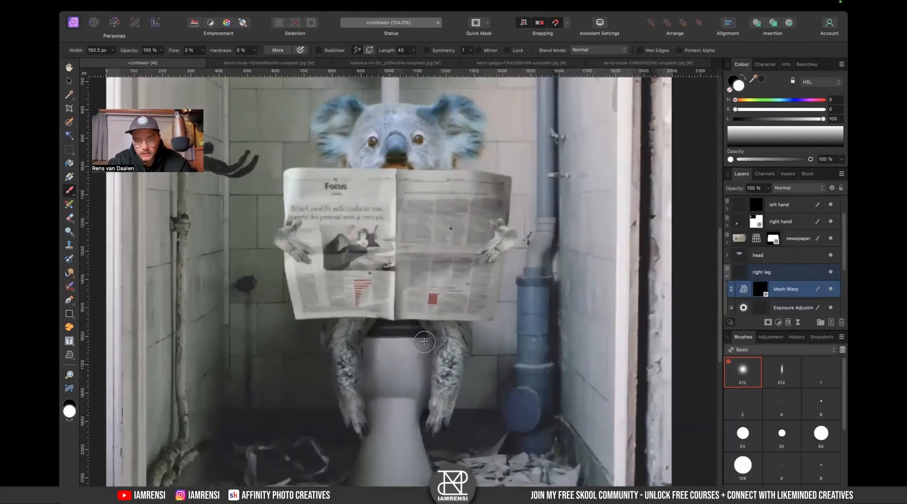
{"action": "left_click", "coordinate": [728, 277]}
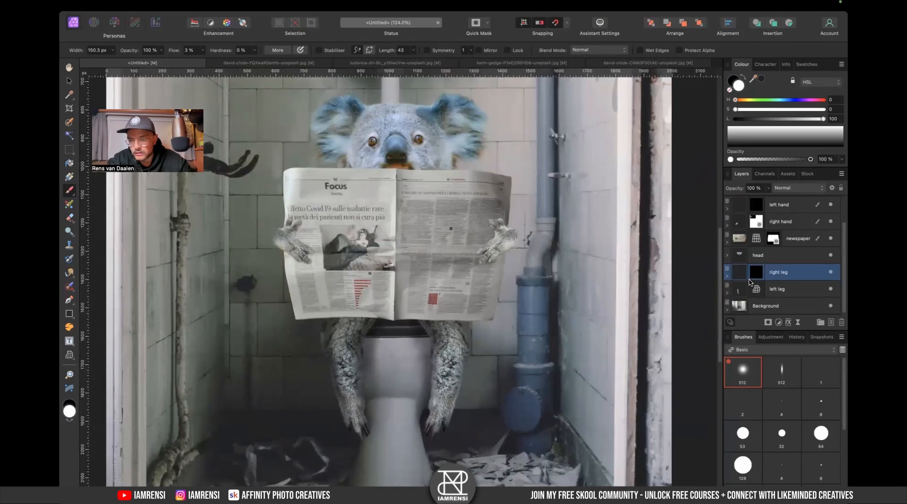
{"action": "left_click", "coordinate": [775, 290], "text": "shift"}
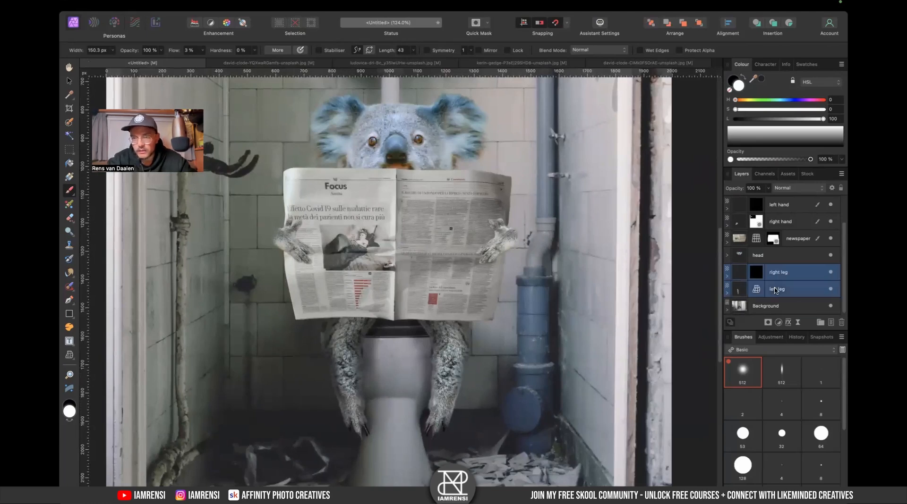
{"action": "key", "text": "super+g"}
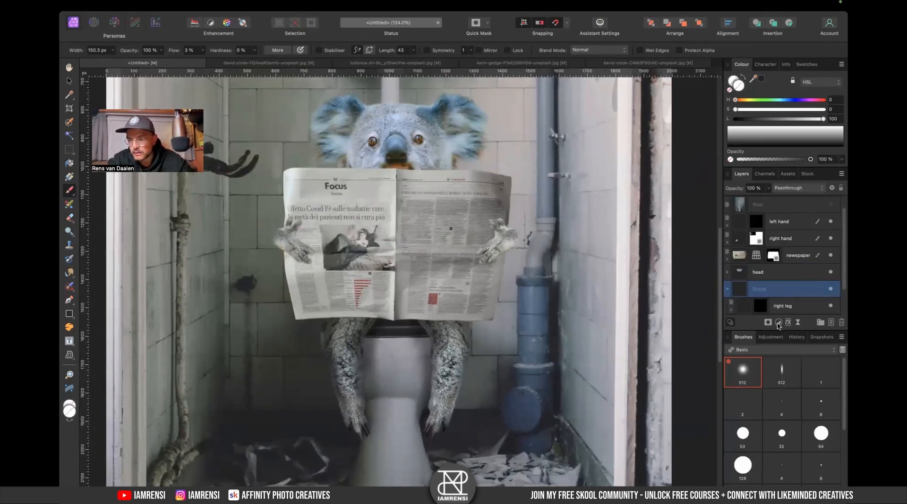
- Add an HSL adjustment to the legs group and set its Saturation Shift to -46%
{"action": "left_click", "coordinate": [778, 323]}
{"action": "left_click", "coordinate": [774, 348]}
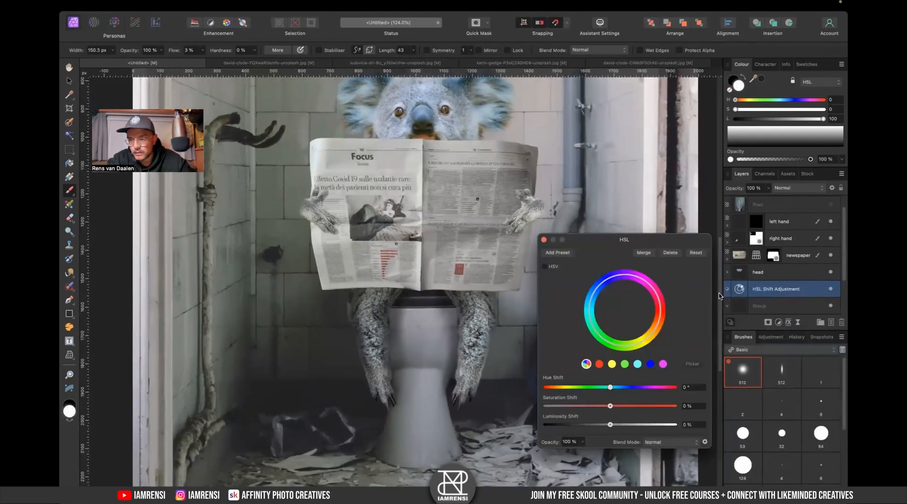
{"action": "left_click_drag", "start_coordinate": [739, 294], "coordinate": [728, 318]}
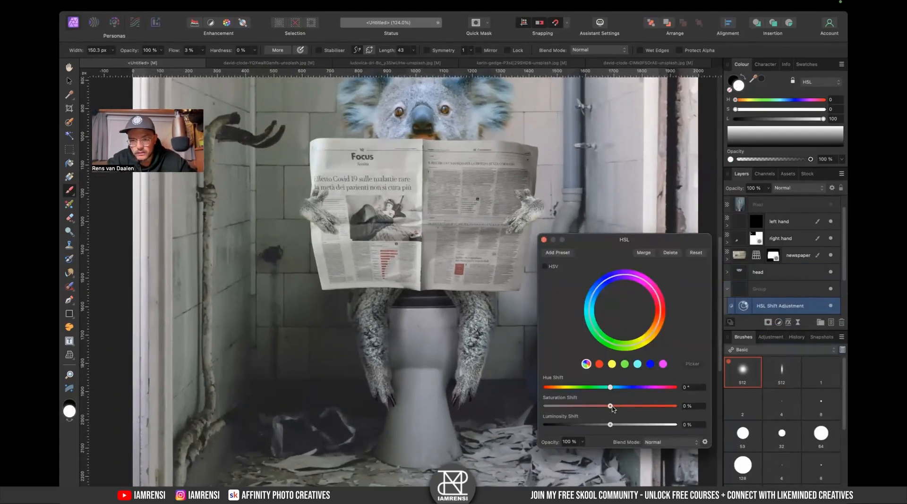
{"action": "mouse_move", "coordinate": [597, 409]}
{"action": "left_mouse_down"}
{"action": "mouse_move", "coordinate": [562, 408]}
{"action": "mouse_move", "coordinate": [583, 410]}
{"action": "left_mouse_up"}
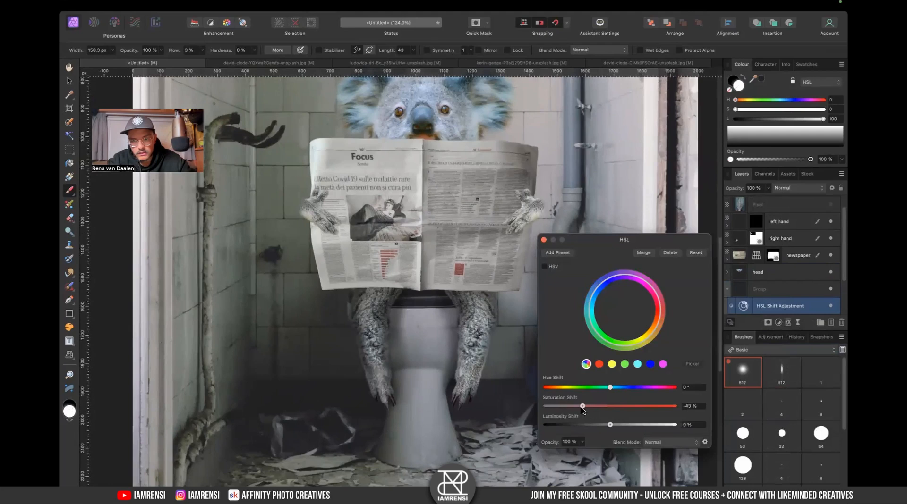
{"action": "left_click", "coordinate": [544, 240]}
- Add an Exposure adjustment nested into the newspaper layer and set its exposure to -1.469
{"action": "key", "text": "v"}
{"action": "left_click", "coordinate": [527, 219]}
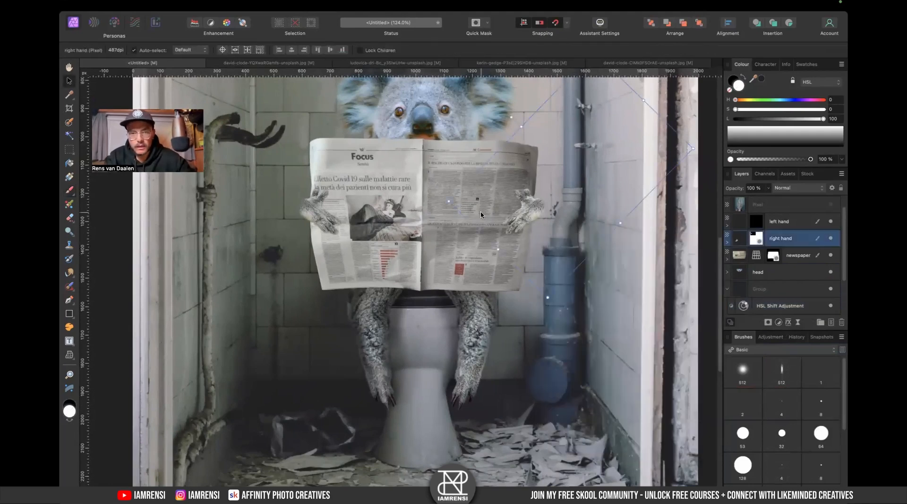
{"action": "scroll", "coordinate": [469, 206], "scroll_direction": "up", "scroll_amount": 5}
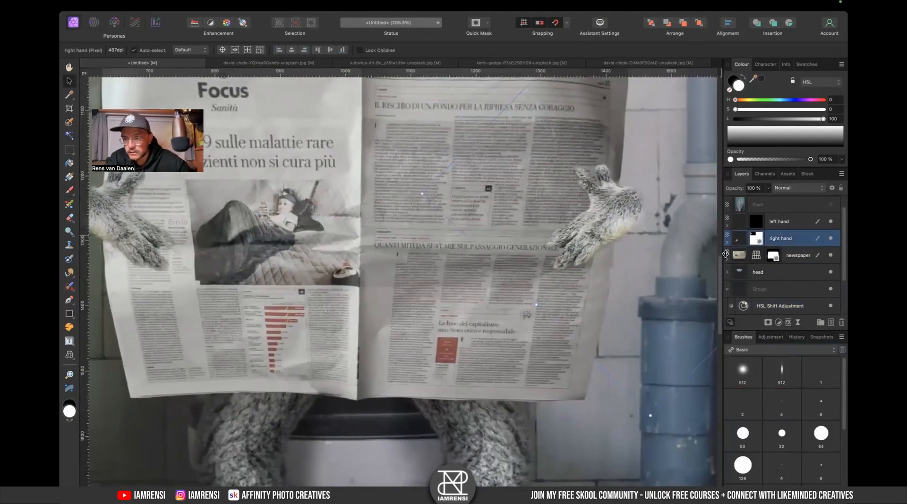
{"action": "left_click", "coordinate": [739, 259]}
{"action": "left_click", "coordinate": [778, 323]}
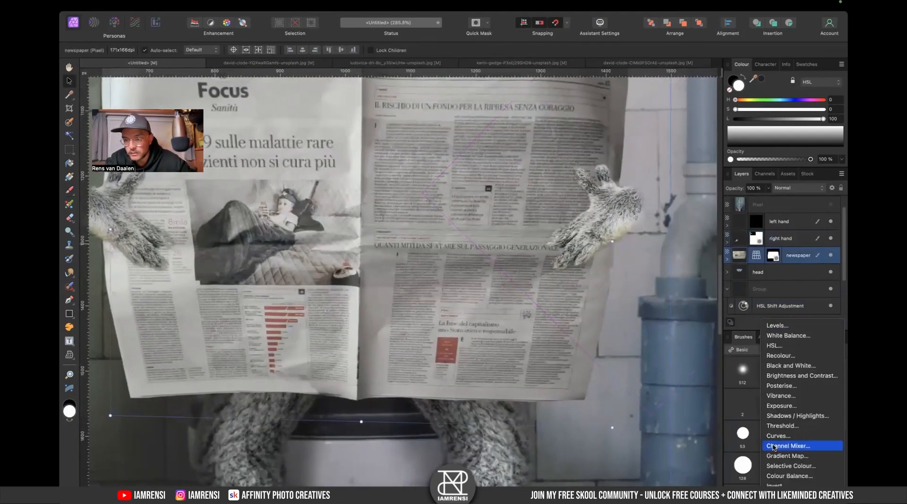
{"action": "left_click", "coordinate": [787, 407]}
{"action": "left_click_drag", "start_coordinate": [742, 262], "coordinate": [819, 273]}
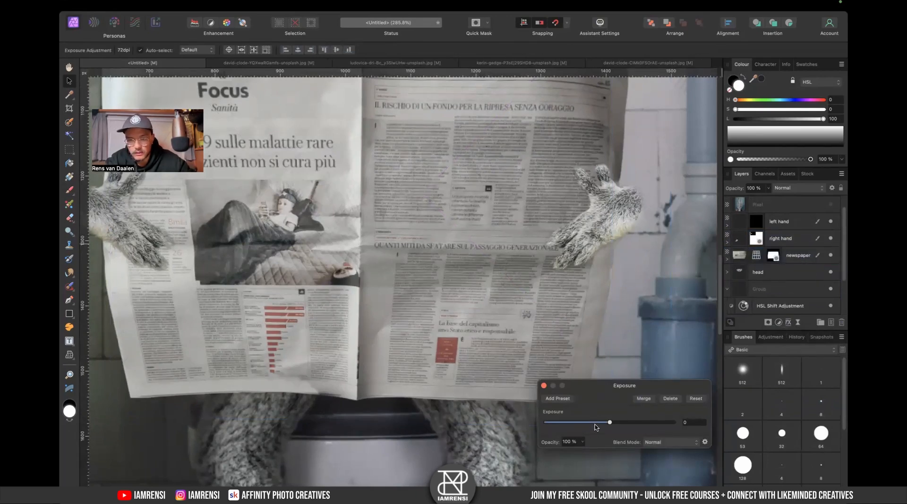
{"action": "left_click_drag", "start_coordinate": [595, 427], "coordinate": [596, 424]}
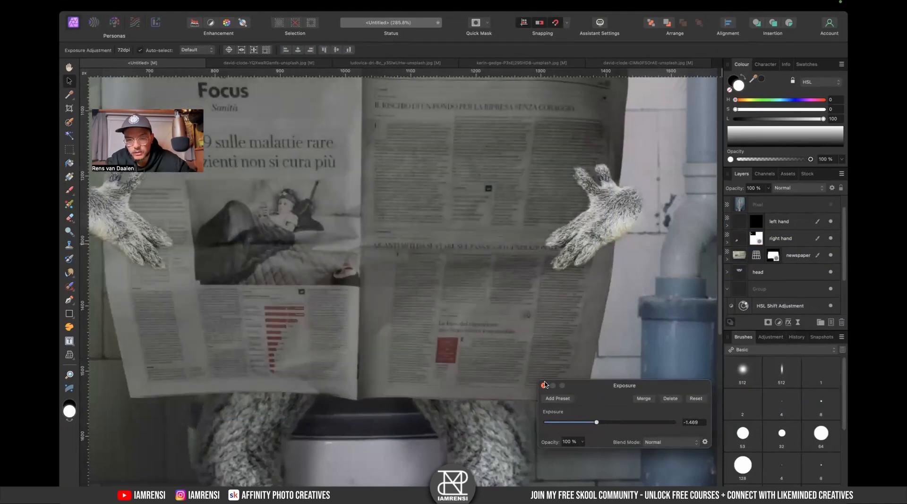
{"action": "left_click", "coordinate": [544, 386]}
- Expand the newspaper layer and toggle visibility of its Perspective, Curve and Exposure child layers to inspect the effect
{"action": "key", "text": "super+0"}
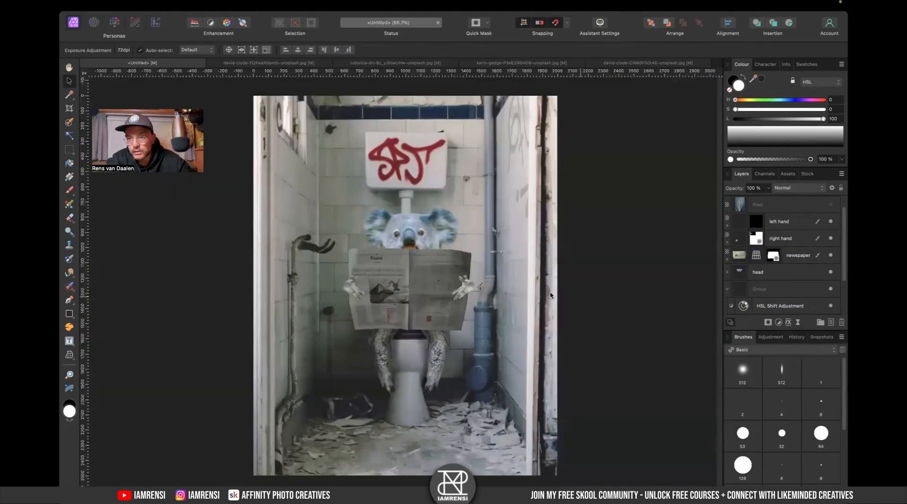
{"action": "scroll", "coordinate": [550, 295], "scroll_direction": "up", "scroll_amount": 3}
{"action": "left_click", "coordinate": [726, 259]}
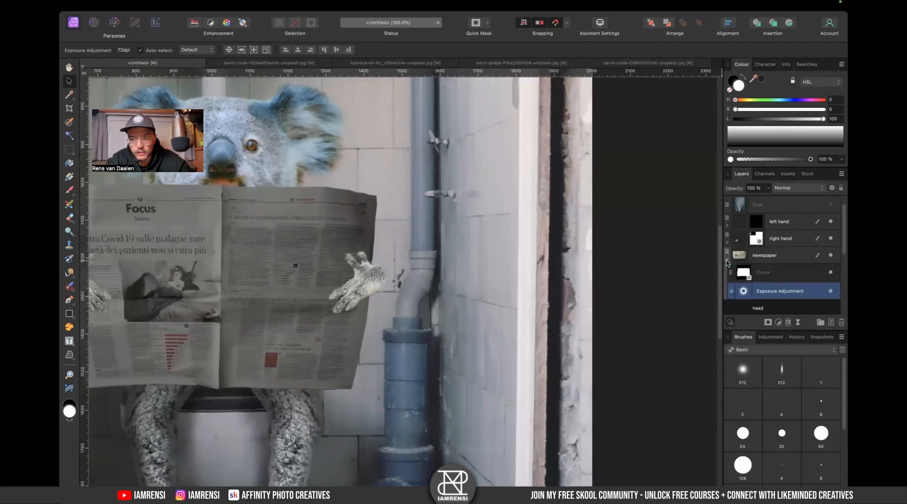
{"action": "left_click", "coordinate": [831, 289]}
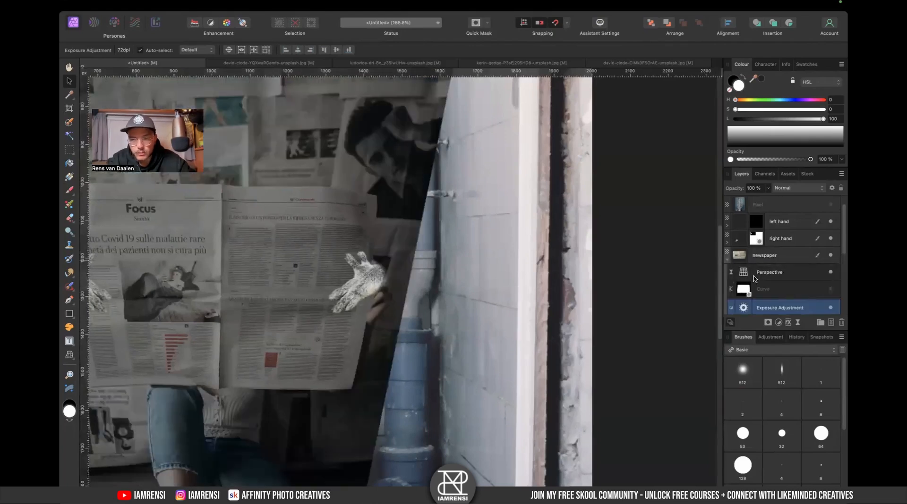
{"action": "scroll", "coordinate": [754, 278], "scroll_direction": "down", "scroll_amount": 5}
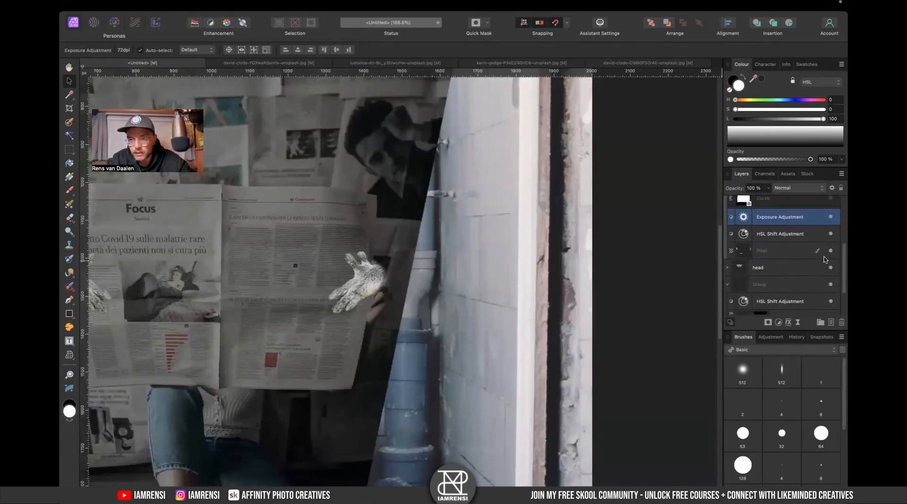
{"action": "left_click", "coordinate": [831, 251]}
{"action": "scroll", "coordinate": [801, 225], "scroll_direction": "up", "scroll_amount": 5}
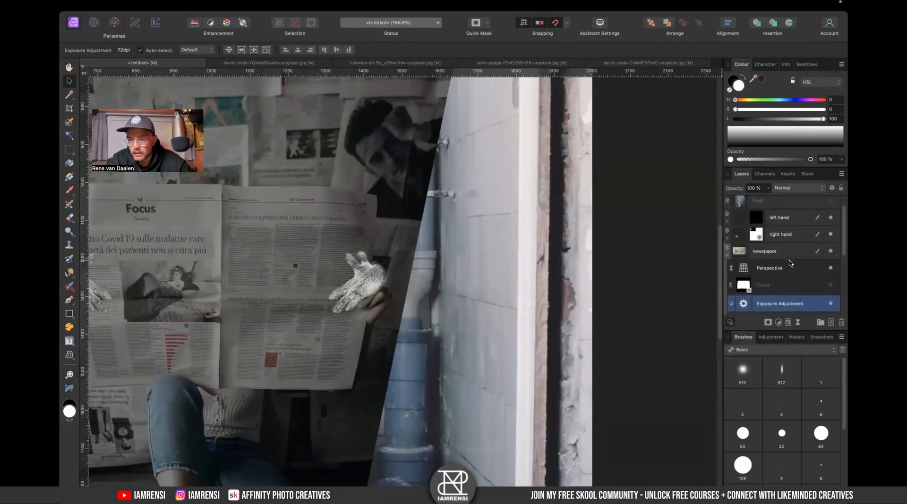
{"action": "left_click", "coordinate": [831, 219]}
{"action": "left_click", "coordinate": [830, 203]}
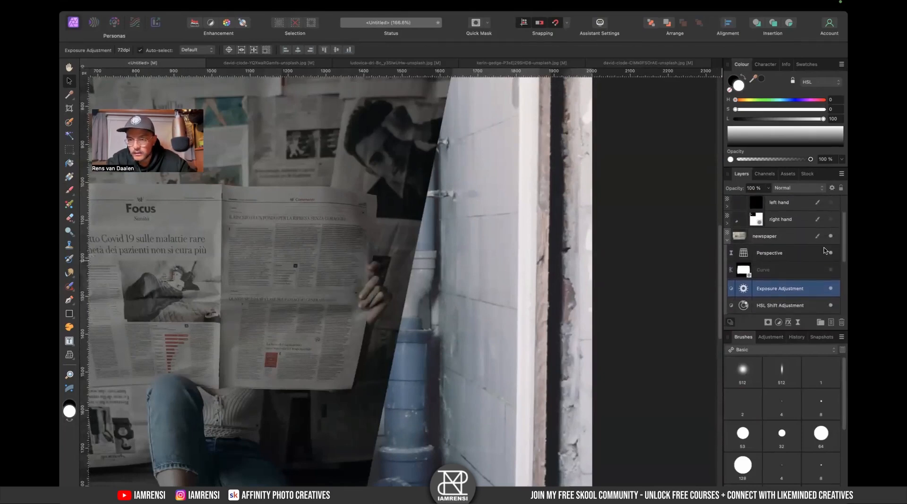
{"action": "left_click", "coordinate": [831, 289]}
{"action": "scroll", "coordinate": [319, 308], "scroll_direction": "up", "scroll_amount": 5}
{"action": "scroll", "coordinate": [507, 251], "scroll_direction": "up", "scroll_amount": 1}
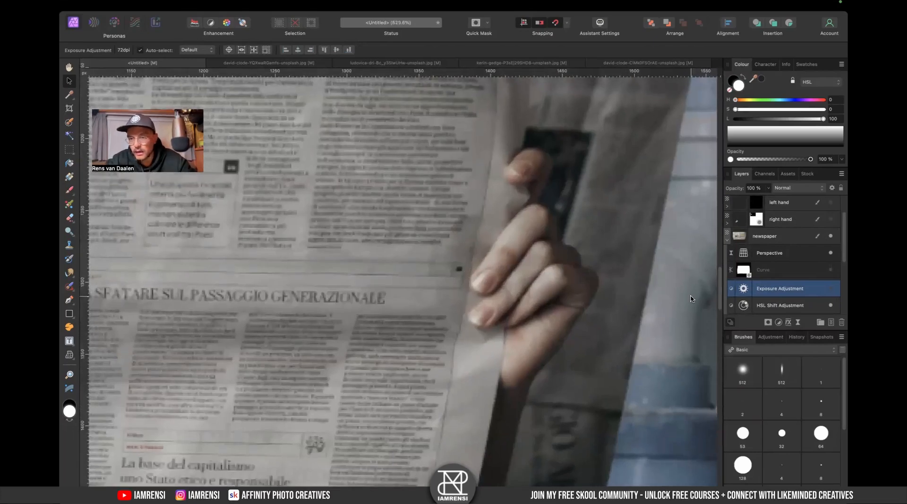
{"action": "scroll", "coordinate": [467, 312], "scroll_direction": "left", "scroll_amount": 15}
{"action": "scroll", "coordinate": [467, 313], "scroll_direction": "left", "scroll_amount": 1}
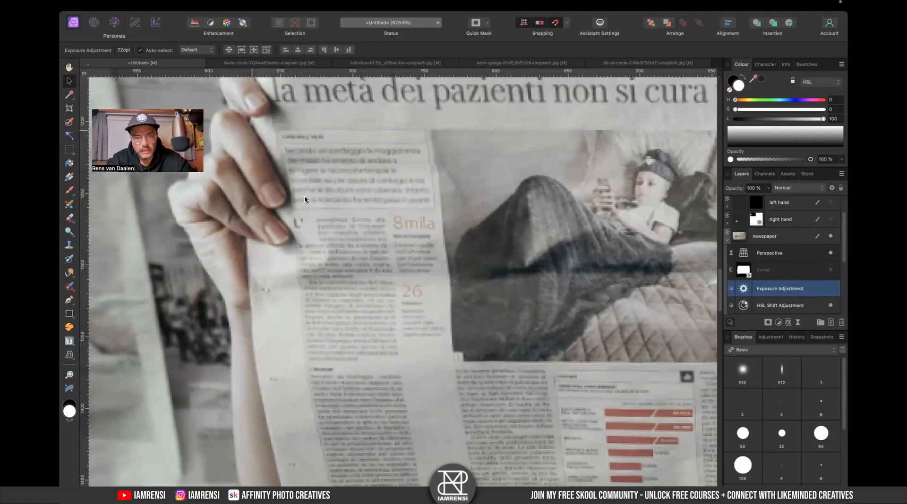
{"action": "left_click", "coordinate": [830, 272]}
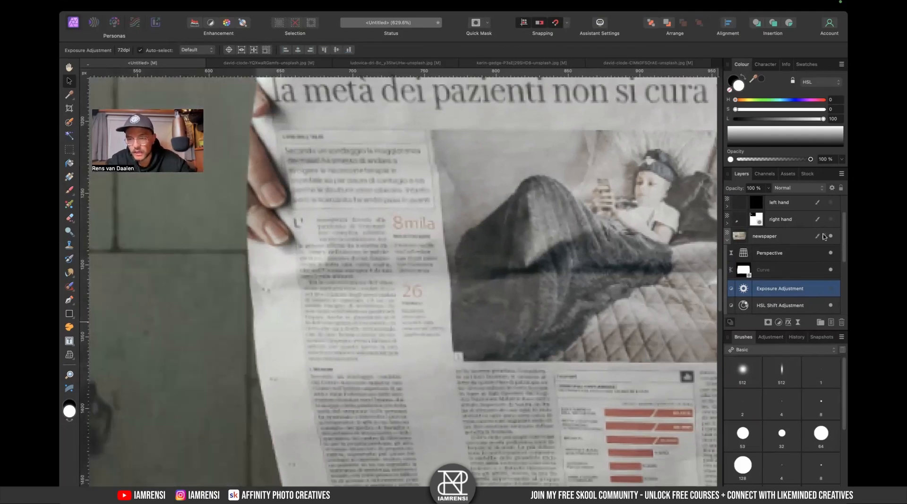
{"action": "scroll", "coordinate": [802, 284], "scroll_direction": "down", "scroll_amount": 3}
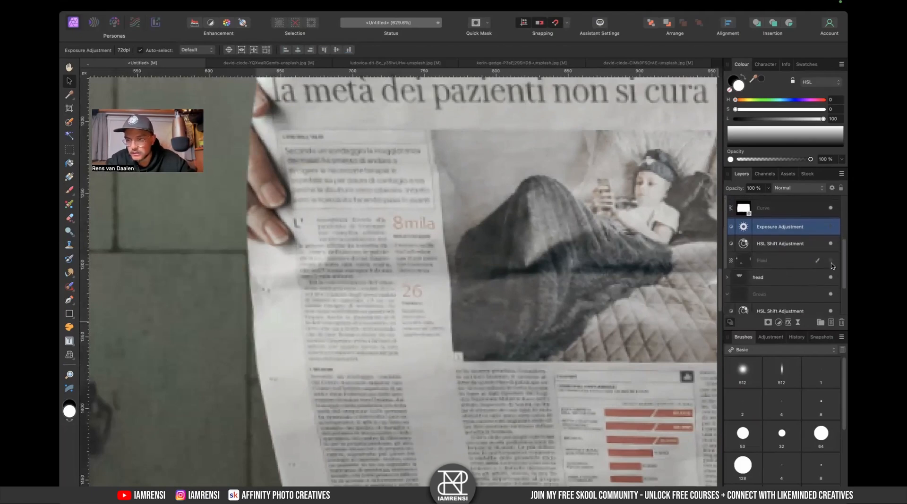
{"action": "left_click", "coordinate": [831, 227]}
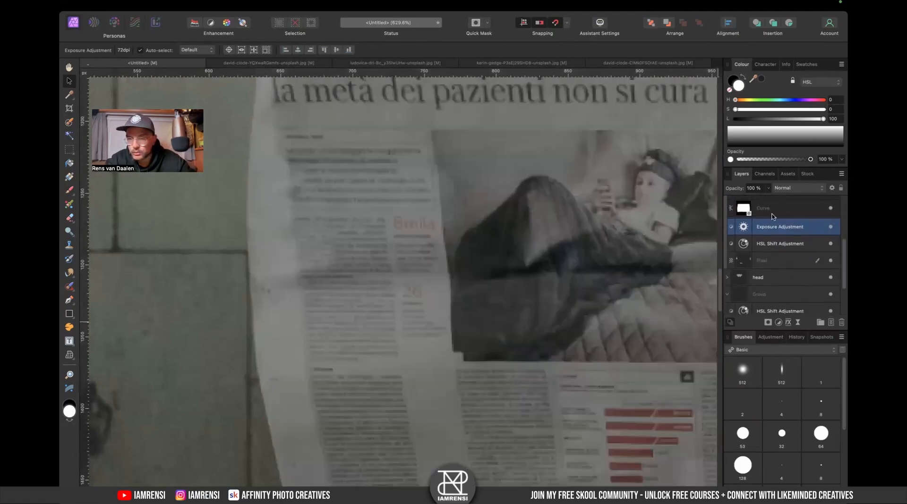
{"action": "scroll", "coordinate": [772, 216], "scroll_direction": "up", "scroll_amount": 3}
{"action": "left_click", "coordinate": [831, 209]}
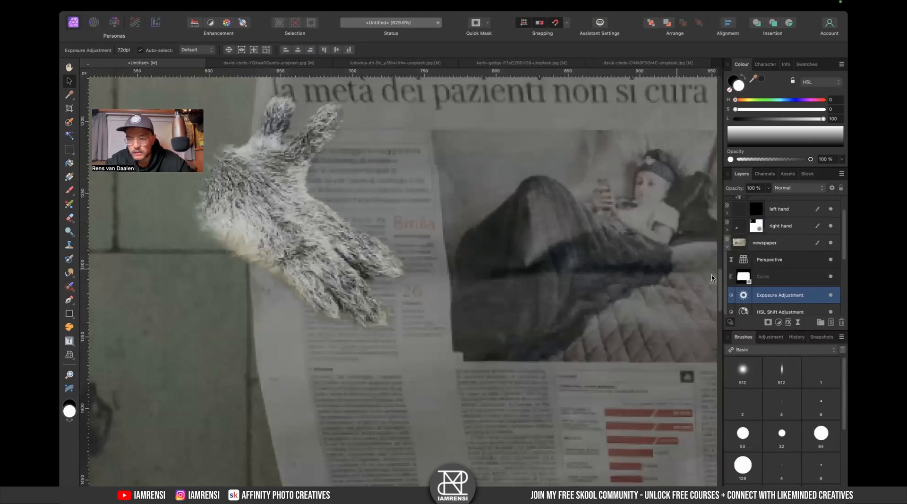
- Shrink the brush and paint strokes on the Exposure adjustment's mask along the right hand's lower edge
{"action": "scroll", "coordinate": [471, 297], "scroll_direction": "right", "scroll_amount": 15}
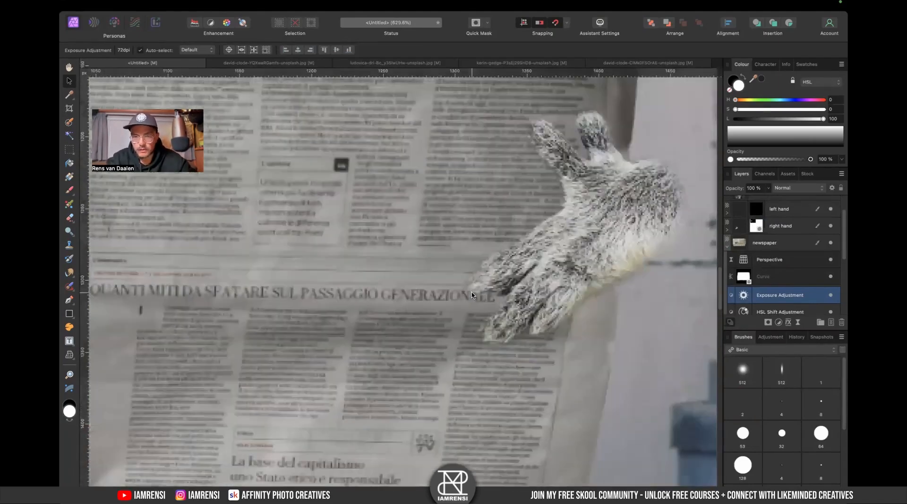
{"action": "scroll", "coordinate": [472, 296], "scroll_direction": "right", "scroll_amount": 2}
{"action": "key", "text": "b"}
{"action": "key", "text": "x"}
{"action": "key", "text": "bracketleft"}
{"action": "key", "text": "bracketleft"}
{"action": "key", "text": "x"}
{"action": "mouse_move", "coordinate": [381, 282]}
{"action": "left_mouse_down"}
{"action": "mouse_move", "coordinate": [371, 300]}
{"action": "mouse_move", "coordinate": [378, 285]}
{"action": "mouse_move", "coordinate": [396, 285]}
{"action": "mouse_move", "coordinate": [378, 255]}
{"action": "left_mouse_up"}
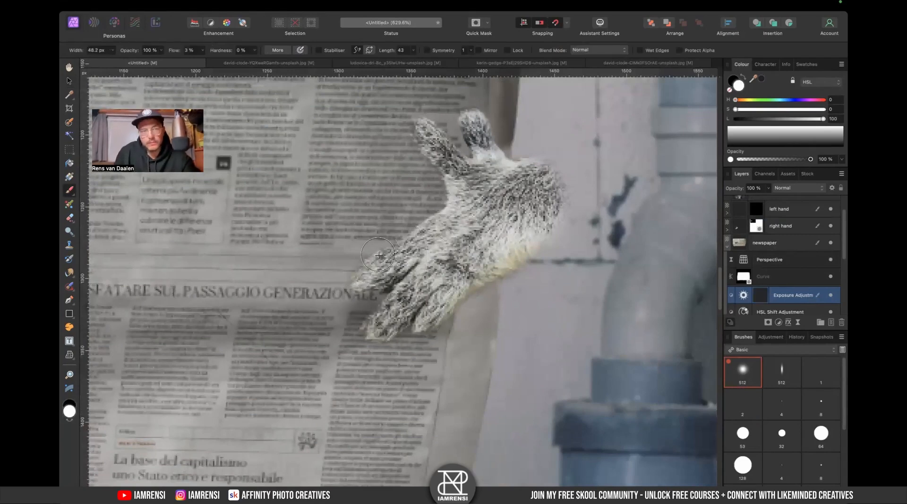
{"action": "mouse_move", "coordinate": [380, 311]}
{"action": "left_mouse_down"}
{"action": "mouse_move", "coordinate": [382, 342]}
{"action": "mouse_move", "coordinate": [409, 314]}
{"action": "left_mouse_up"}
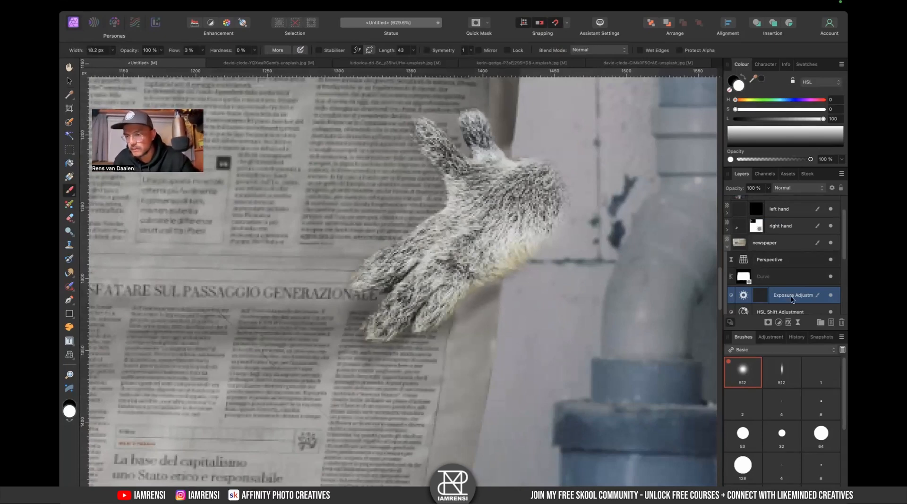
- Toggle the newspaper's Perspective filter on and off repeatedly to compare the result
{"action": "left_click", "coordinate": [833, 260]}
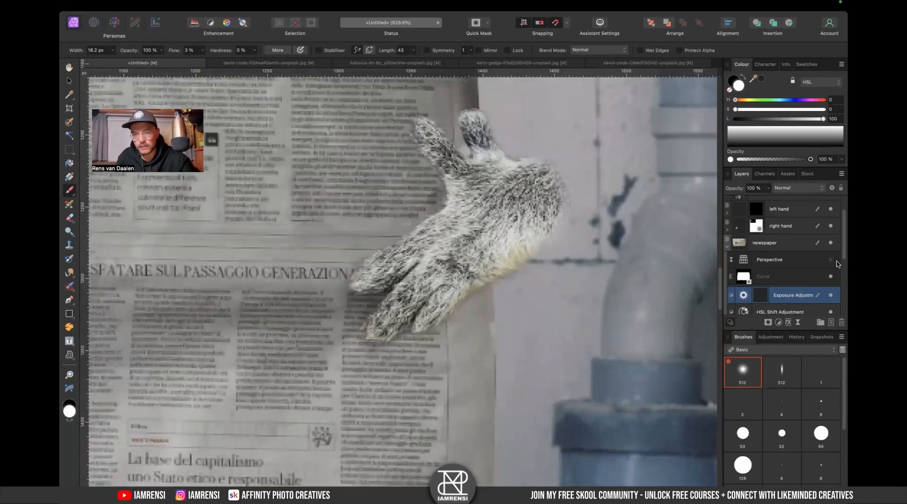
{"action": "left_click", "coordinate": [833, 260]}
{"action": "left_click", "coordinate": [833, 260]}
{"action": "left_click", "coordinate": [833, 260]}
{"action": "left_click", "coordinate": [831, 260]}
{"action": "left_click", "coordinate": [831, 260]}
{"action": "left_click", "coordinate": [831, 261]}
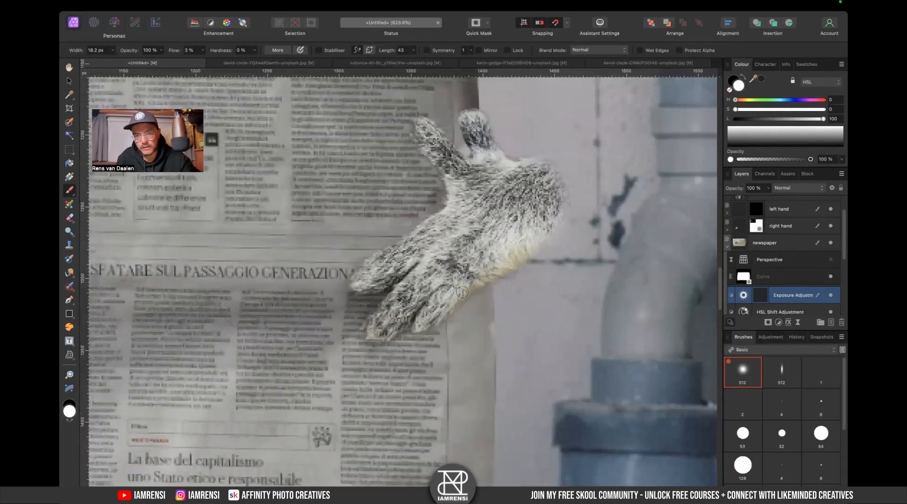
{"action": "left_click", "coordinate": [831, 261]}
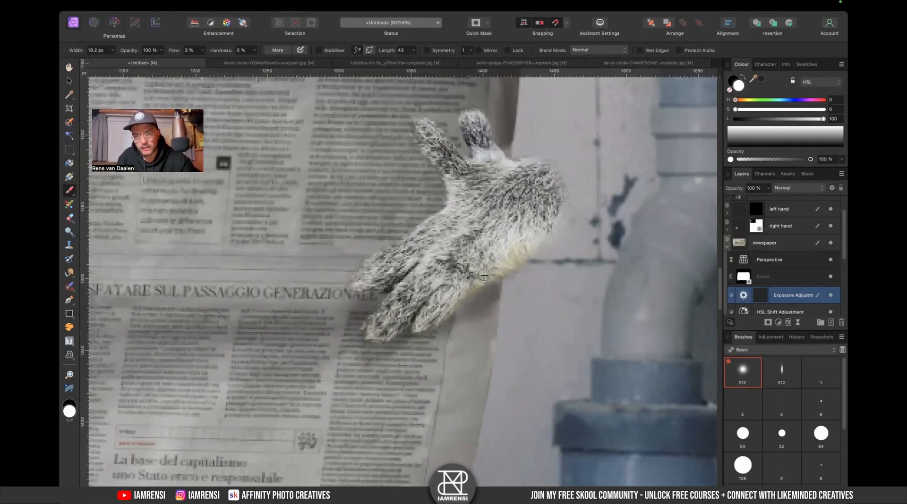
- Enlarge the brush and paint shadow strokes on the Exposure mask beneath the right hand
{"action": "key", "text": "bracketright"}
{"action": "key", "text": "x"}
{"action": "left_click_drag", "start_coordinate": [486, 292], "coordinate": [510, 296]}
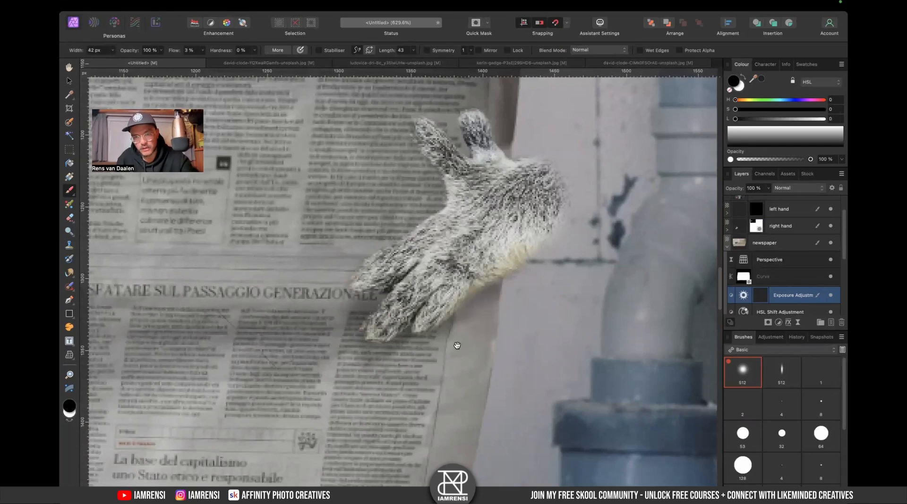
{"action": "left_click_drag", "start_coordinate": [457, 345], "coordinate": [534, 283]}
{"action": "key", "text": "x"}
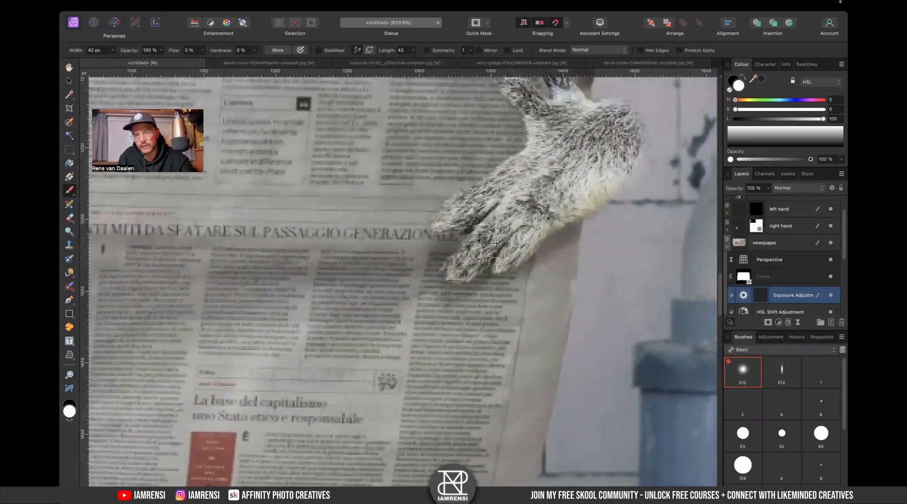
- Paint further strokes on the Exposure mask around the right hand's thumb and fingers, swapping colours to refine
{"action": "scroll", "coordinate": [480, 229], "scroll_direction": "up", "scroll_amount": 5}
{"action": "scroll", "coordinate": [480, 229], "scroll_direction": "right", "scroll_amount": 4}
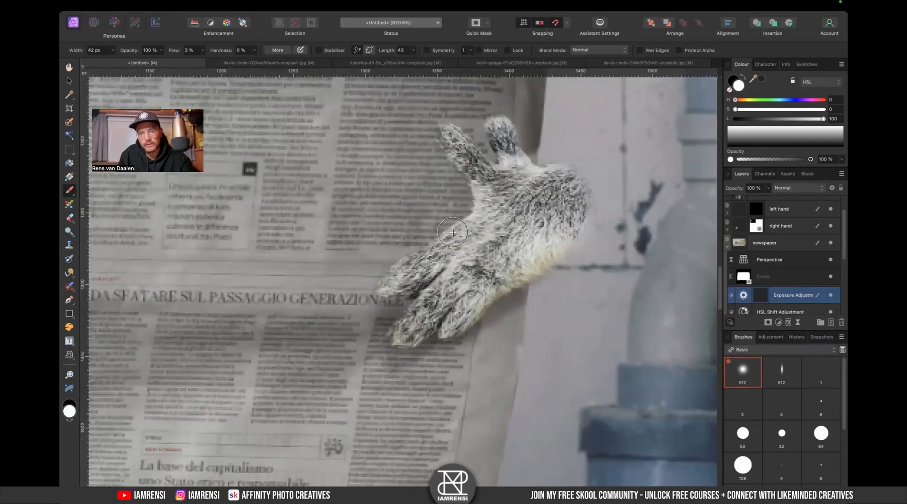
{"action": "scroll", "coordinate": [456, 216], "scroll_direction": "up", "scroll_amount": 2}
{"action": "scroll", "coordinate": [456, 215], "scroll_direction": "left", "scroll_amount": 1}
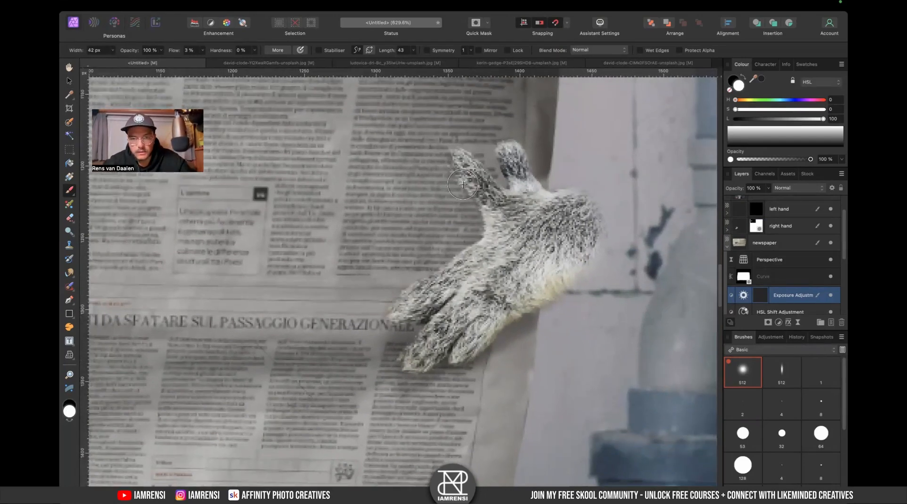
{"action": "mouse_move", "coordinate": [454, 176]}
{"action": "left_mouse_down"}
{"action": "mouse_move", "coordinate": [488, 243]}
{"action": "mouse_move", "coordinate": [482, 224]}
{"action": "mouse_move", "coordinate": [466, 284]}
{"action": "left_mouse_up"}
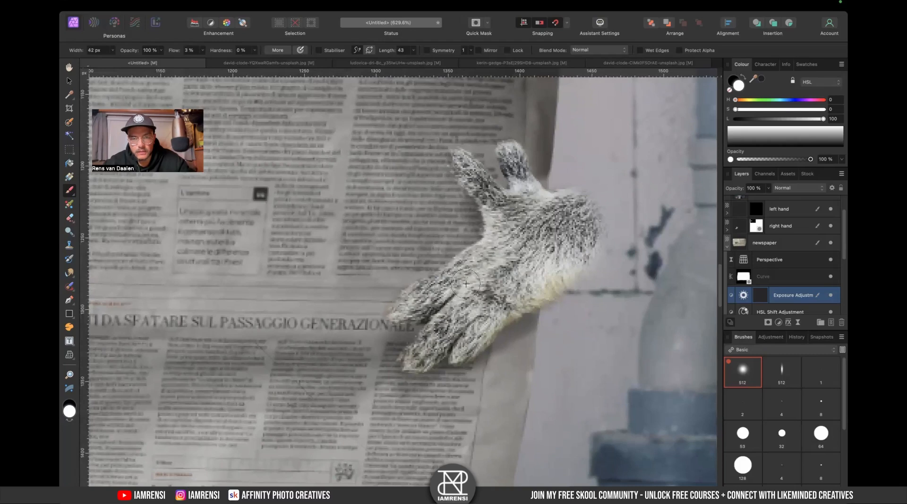
{"action": "mouse_move", "coordinate": [454, 172]}
{"action": "left_mouse_down"}
{"action": "mouse_move", "coordinate": [470, 213]}
{"action": "mouse_move", "coordinate": [439, 187]}
{"action": "mouse_move", "coordinate": [460, 222]}
{"action": "mouse_move", "coordinate": [465, 260]}
{"action": "left_mouse_up"}
{"action": "key", "text": "x"}
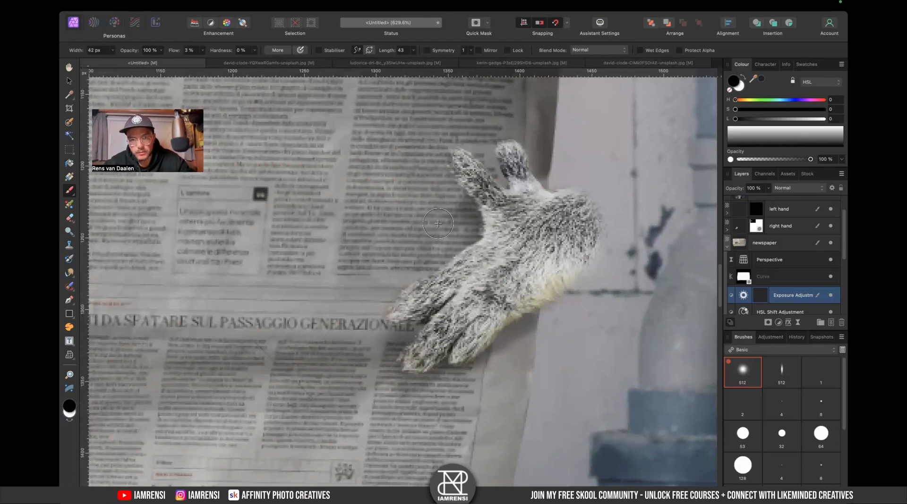
{"action": "left_click_drag", "start_coordinate": [472, 193], "coordinate": [469, 218]}
- Add a new pixel layer, move it above the newspaper layer, and collapse the newspaper group
{"action": "scroll", "coordinate": [475, 231], "scroll_direction": "down", "scroll_amount": 3}
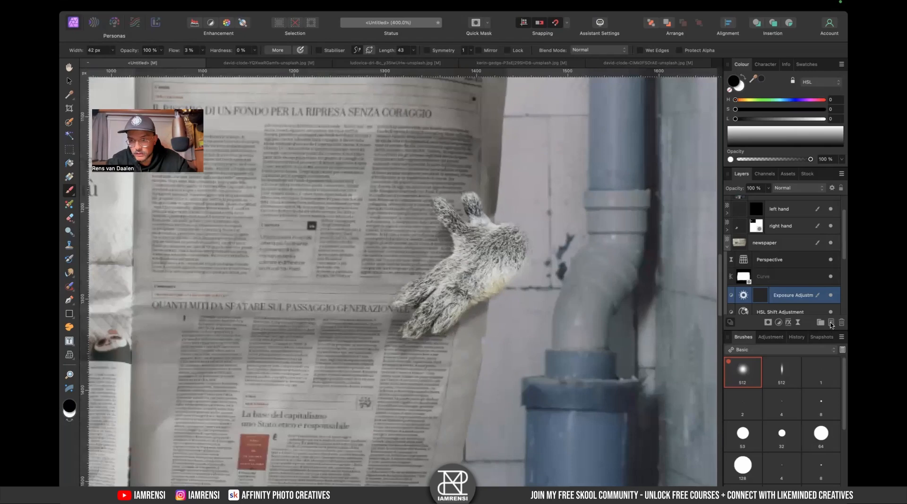
{"action": "left_click", "coordinate": [831, 324]}
{"action": "left_click_drag", "start_coordinate": [740, 300], "coordinate": [781, 242]}
{"action": "left_click", "coordinate": [726, 265]}
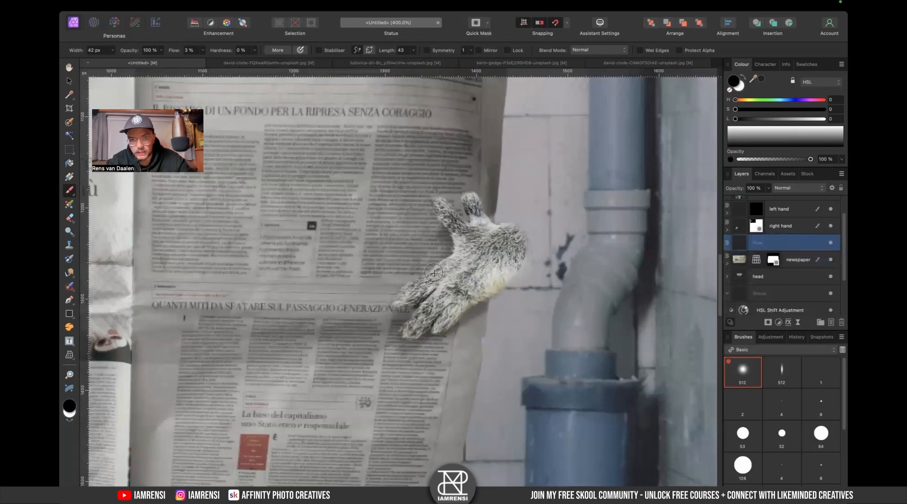
{"action": "scroll", "coordinate": [434, 272], "scroll_direction": "up", "scroll_amount": 3}
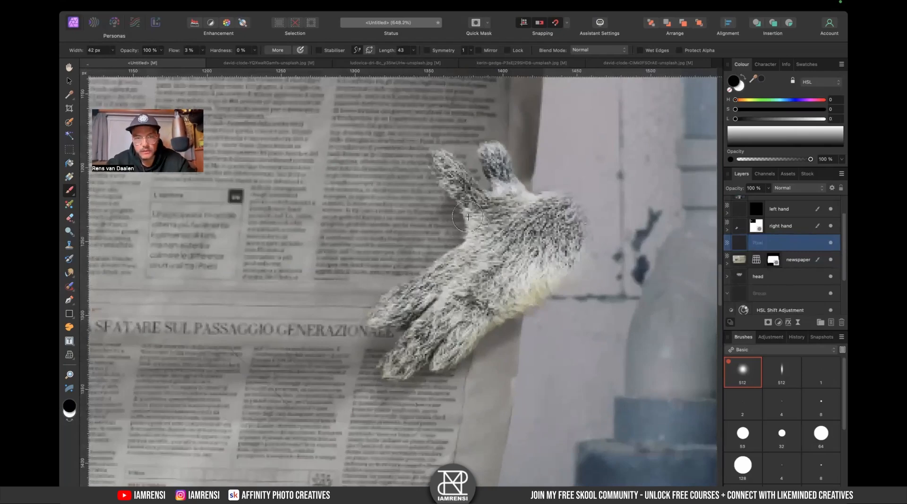
{"action": "scroll", "coordinate": [477, 246], "scroll_direction": "right", "scroll_amount": 5}
{"action": "scroll", "coordinate": [477, 245], "scroll_direction": "up", "scroll_amount": 2}
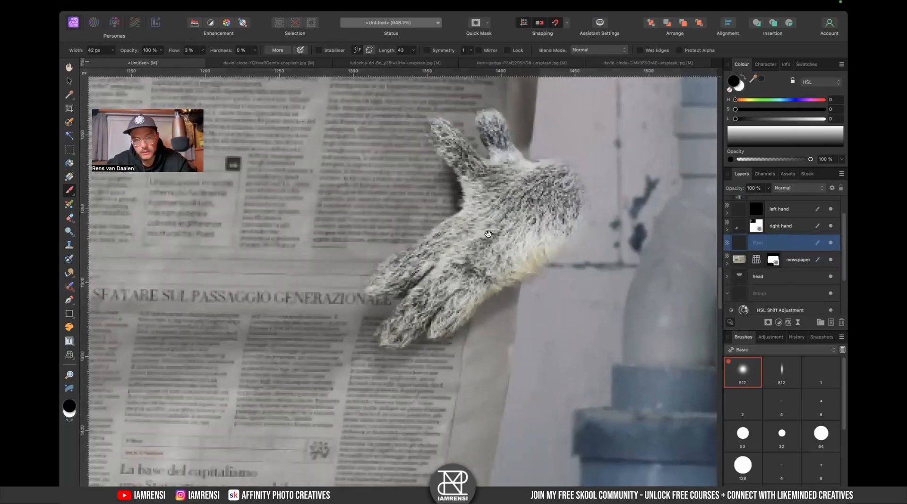
{"action": "left_click_drag", "start_coordinate": [496, 216], "coordinate": [500, 213]}
{"action": "key", "text": "super+z"}
- Resize the brush to a width of about 42 px
{"action": "scroll", "coordinate": [458, 269], "scroll_direction": "up", "scroll_amount": 2}
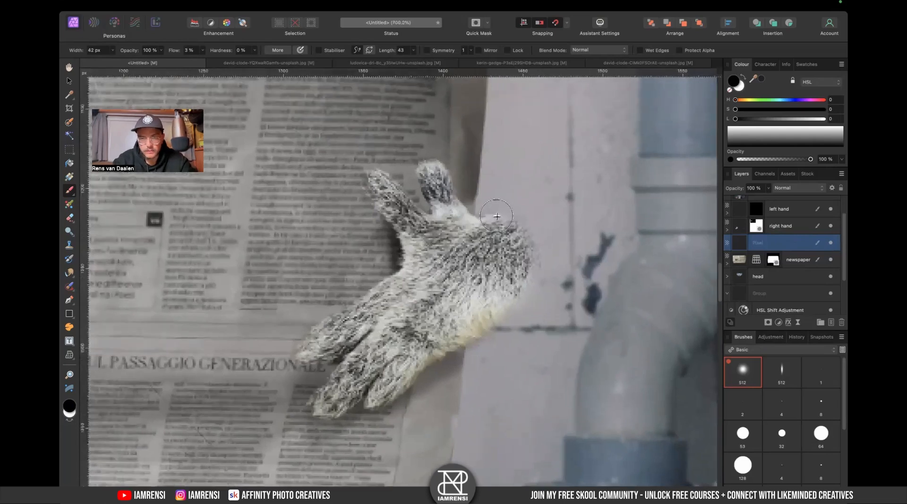
{"action": "scroll", "coordinate": [473, 259], "scroll_direction": "left", "scroll_amount": 3}
{"action": "scroll", "coordinate": [472, 260], "scroll_direction": "down", "scroll_amount": 3}
{"action": "key", "text": "bracketleft"}
{"action": "key", "text": "bracketleft"}
{"action": "key", "text": "bracketleft"}
{"action": "key", "text": "bracketleft"}
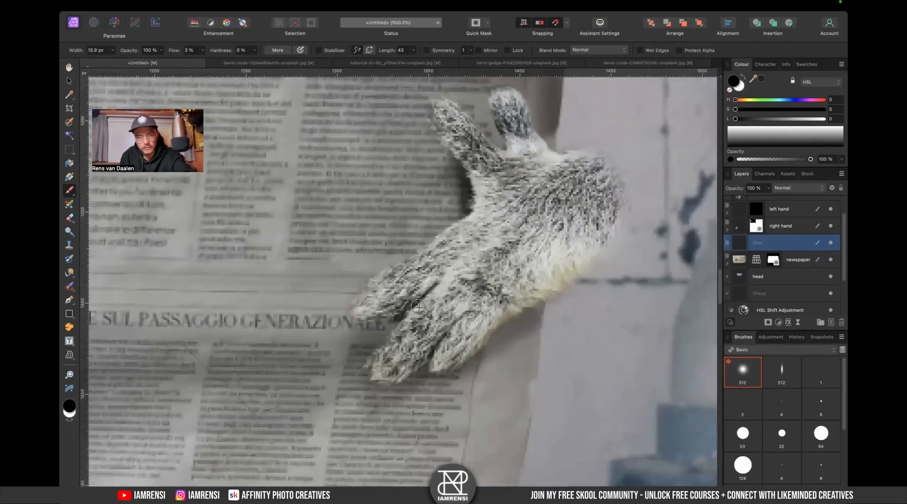
{"action": "key", "text": "bracketright"}
{"action": "key", "text": "bracketright"}
{"action": "key", "text": "bracketright"}
{"action": "key", "text": "bracketright"}
{"action": "key", "text": "bracketright"}
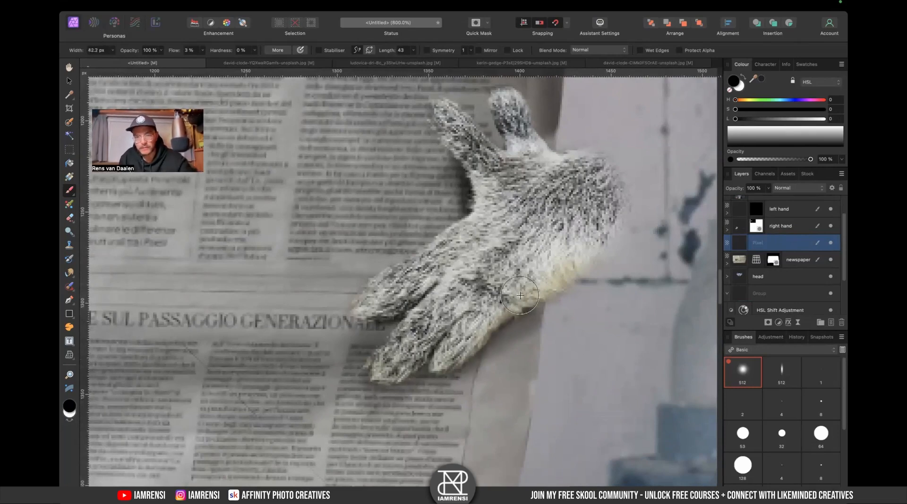
- Set the pixel layer's opacity to 50%
{"action": "key", "text": "super+0"}
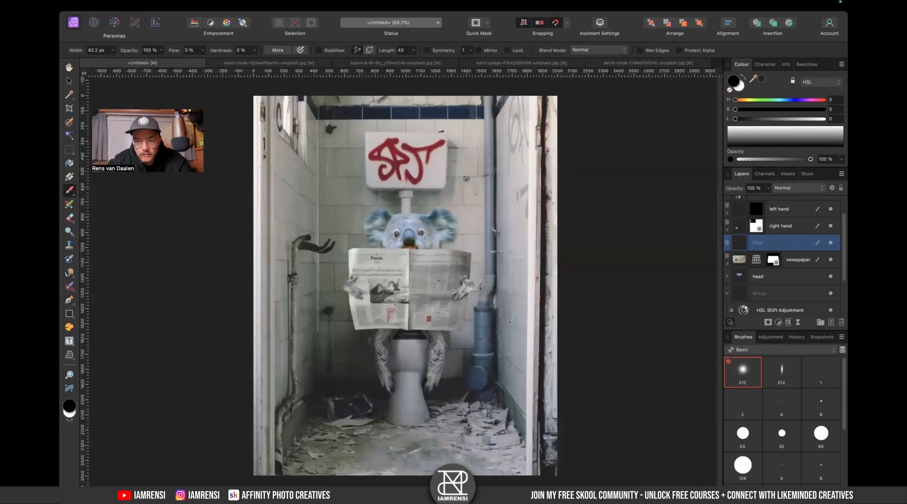
{"action": "scroll", "coordinate": [463, 289], "scroll_direction": "up", "scroll_amount": 5}
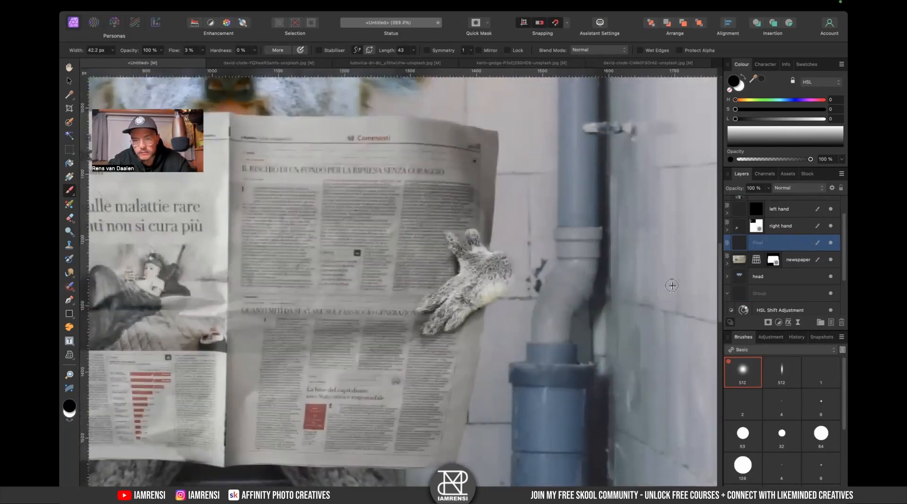
{"action": "left_click_drag", "start_coordinate": [727, 191], "coordinate": [697, 202]}
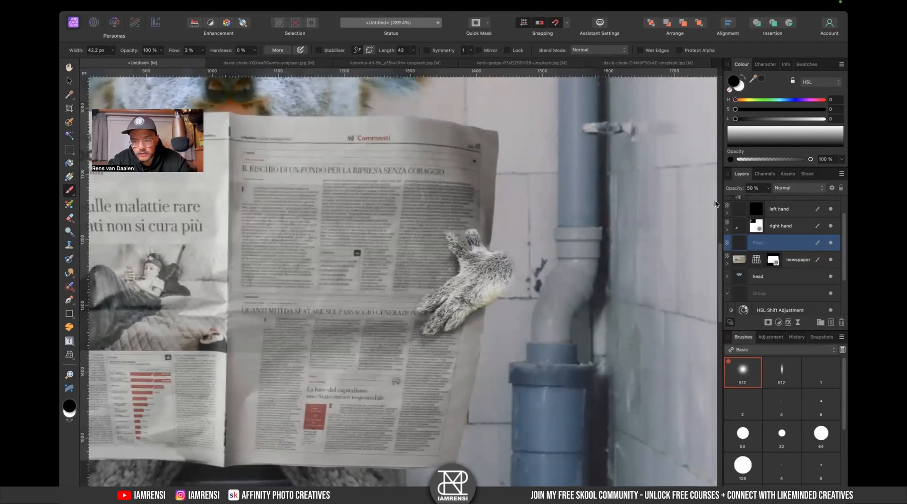
- Select the newspaper's Exposure adjustment and paint a black shadow stroke on its mask beneath the right hand
{"action": "left_click", "coordinate": [788, 257]}
{"action": "left_click", "coordinate": [727, 263]}
{"action": "scroll", "coordinate": [803, 264], "scroll_direction": "down", "scroll_amount": 2}
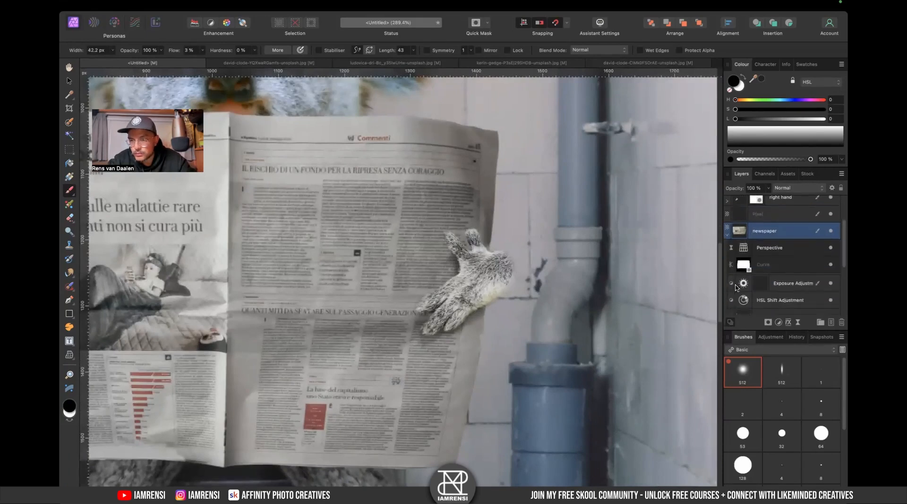
{"action": "left_click", "coordinate": [798, 279]}
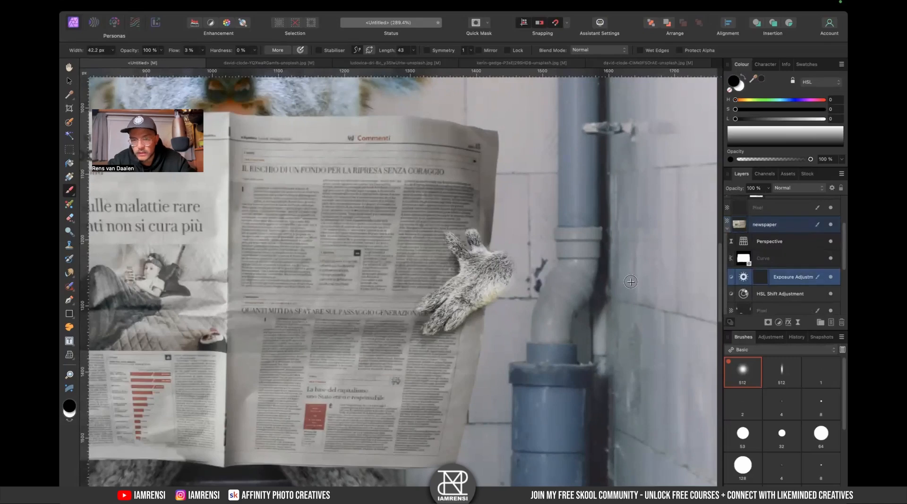
{"action": "scroll", "coordinate": [509, 316], "scroll_direction": "up", "scroll_amount": 2}
{"action": "scroll", "coordinate": [509, 315], "scroll_direction": "left", "scroll_amount": 3}
{"action": "scroll", "coordinate": [509, 315], "scroll_direction": "down", "scroll_amount": 1}
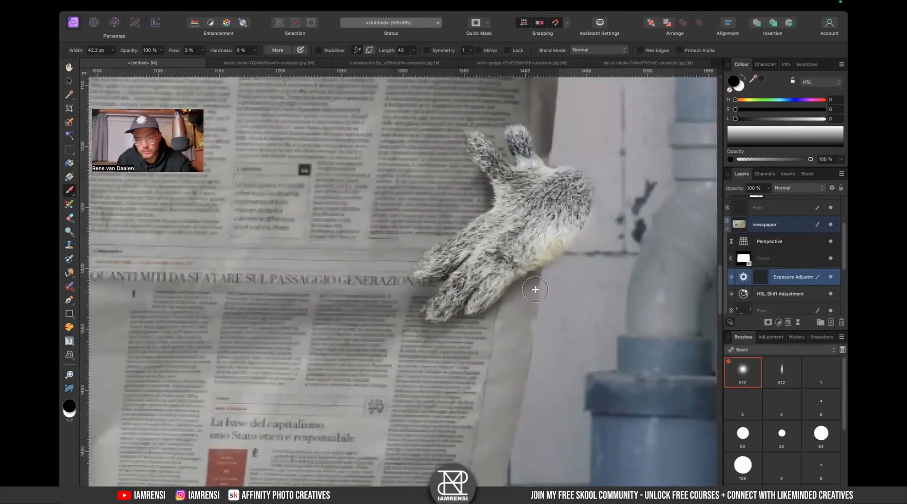
{"action": "key", "text": "x"}
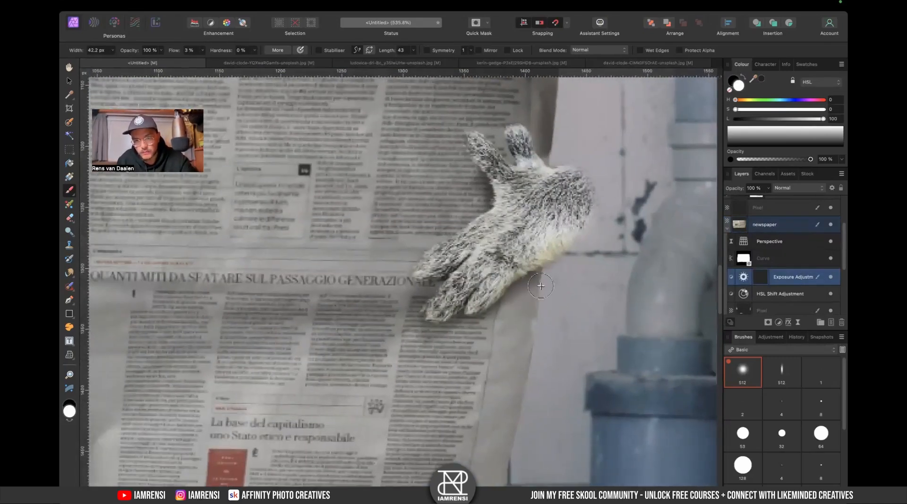
{"action": "key", "text": "x"}
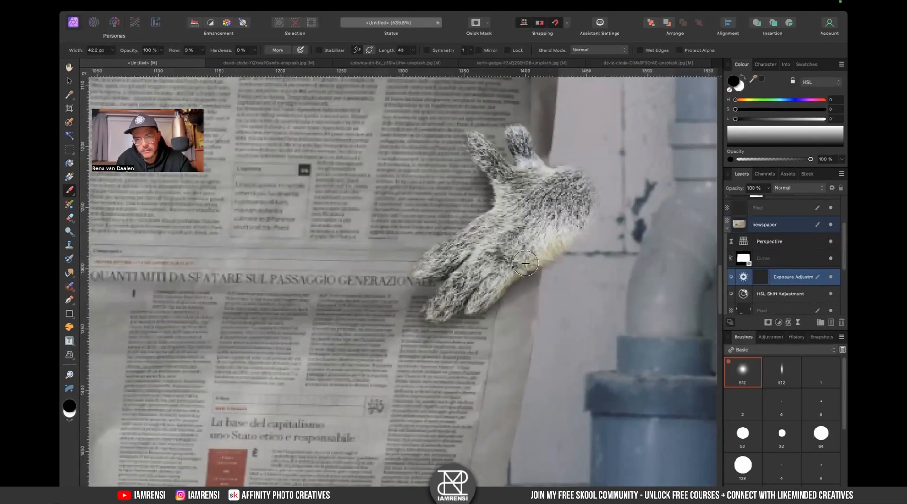
{"action": "key", "text": "x"}
{"action": "key", "text": "x"}
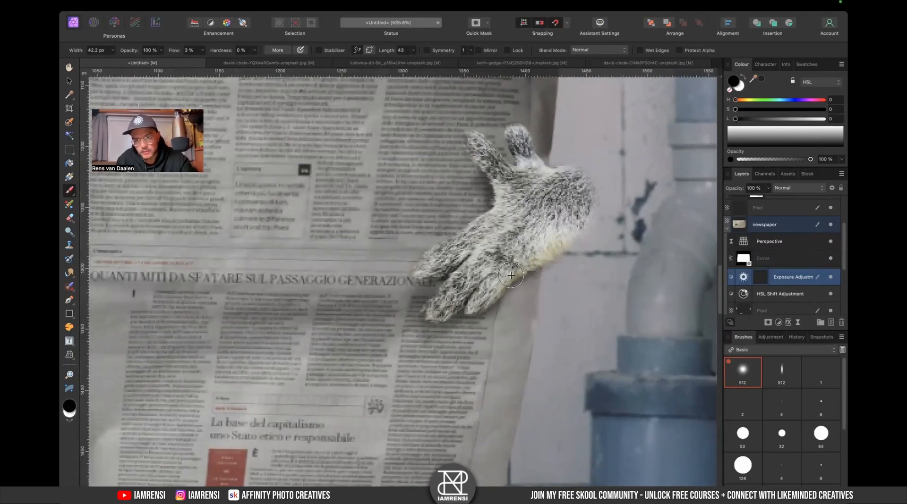
{"action": "mouse_move", "coordinate": [541, 282]}
{"action": "left_mouse_down"}
{"action": "mouse_move", "coordinate": [525, 308]}
{"action": "mouse_move", "coordinate": [550, 281]}
{"action": "mouse_move", "coordinate": [529, 293]}
{"action": "mouse_move", "coordinate": [529, 262]}
{"action": "mouse_move", "coordinate": [521, 270]}
{"action": "mouse_move", "coordinate": [547, 272]}
{"action": "mouse_move", "coordinate": [505, 303]}
{"action": "mouse_move", "coordinate": [542, 279]}
{"action": "mouse_move", "coordinate": [520, 292]}
{"action": "mouse_move", "coordinate": [545, 264]}
{"action": "mouse_move", "coordinate": [445, 339]}
{"action": "mouse_move", "coordinate": [447, 327]}
{"action": "mouse_move", "coordinate": [412, 350]}
{"action": "mouse_move", "coordinate": [412, 325]}
{"action": "mouse_move", "coordinate": [434, 343]}
{"action": "mouse_move", "coordinate": [453, 307]}
{"action": "mouse_move", "coordinate": [422, 306]}
{"action": "mouse_move", "coordinate": [428, 268]}
{"action": "mouse_move", "coordinate": [405, 274]}
{"action": "mouse_move", "coordinate": [392, 314]}
{"action": "left_mouse_up"}
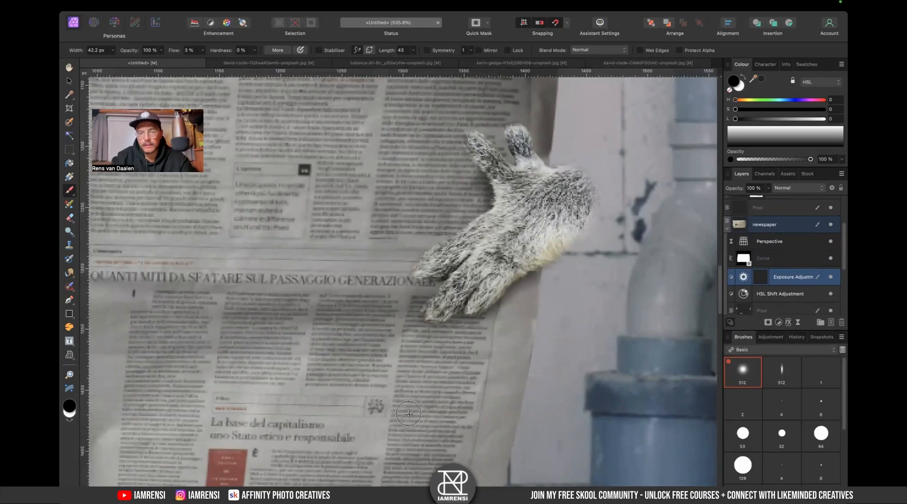
- Select the pixel layer above the newspaper and toggle the right hand layer's visibility to compare
{"action": "key", "text": "super+0"}
{"action": "scroll", "coordinate": [351, 286], "scroll_direction": "up", "scroll_amount": 5}
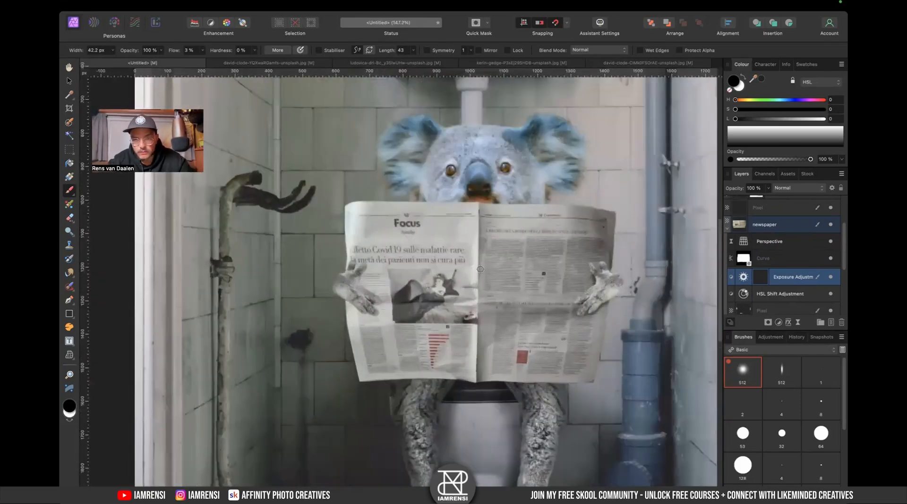
{"action": "left_click", "coordinate": [727, 229]}
{"action": "scroll", "coordinate": [752, 264], "scroll_direction": "up", "scroll_amount": 2}
{"action": "left_click", "coordinate": [780, 238]}
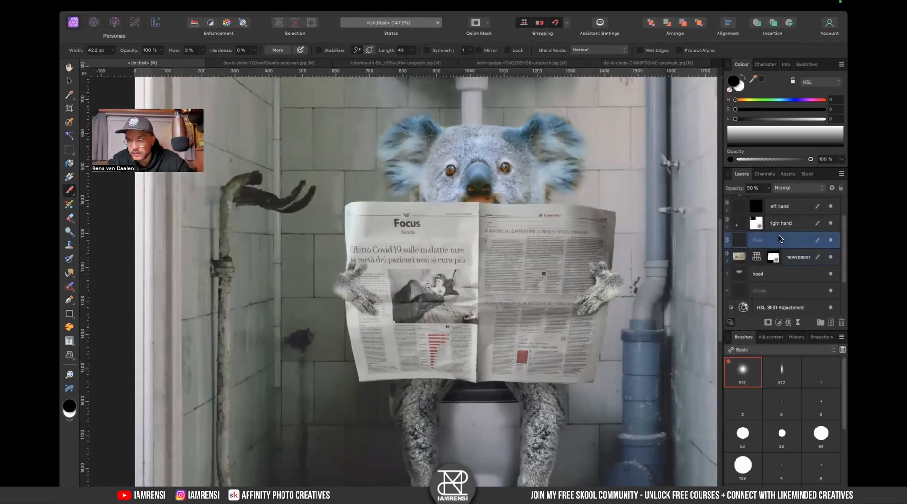
{"action": "left_click", "coordinate": [831, 224]}
{"action": "left_click", "coordinate": [831, 224]}
{"action": "left_click", "coordinate": [831, 224]}
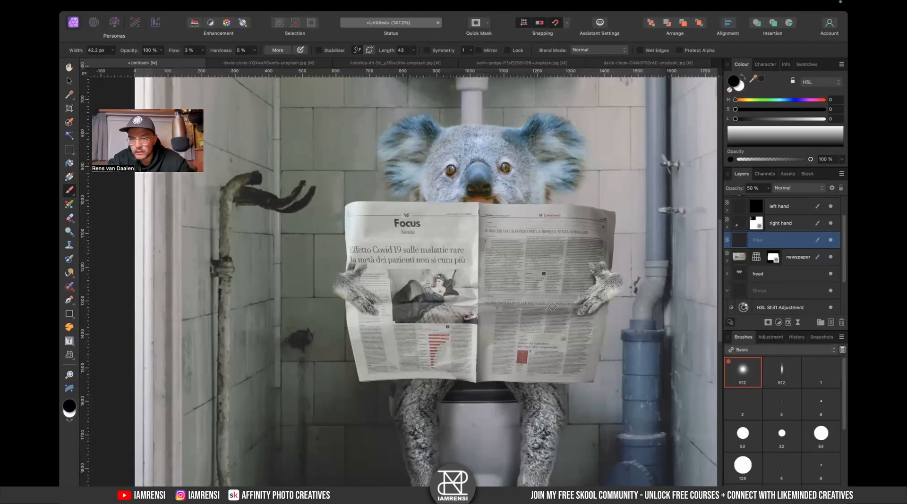
- Try painting a small stroke with a 16 px brush on the pixel layer near the right hand's index finger
{"action": "scroll", "coordinate": [552, 306], "scroll_direction": "up", "scroll_amount": 6}
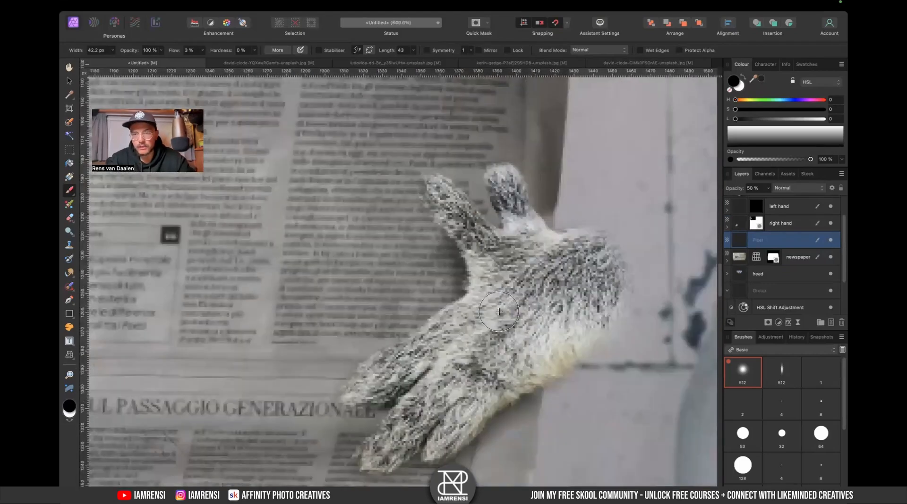
{"action": "key", "text": "["}
{"action": "key", "text": "["}
{"action": "key", "text": "["}
{"action": "mouse_move", "coordinate": [435, 210]}
{"action": "left_mouse_down"}
{"action": "mouse_move", "coordinate": [434, 228]}
{"action": "mouse_move", "coordinate": [428, 204]}
{"action": "left_mouse_up"}
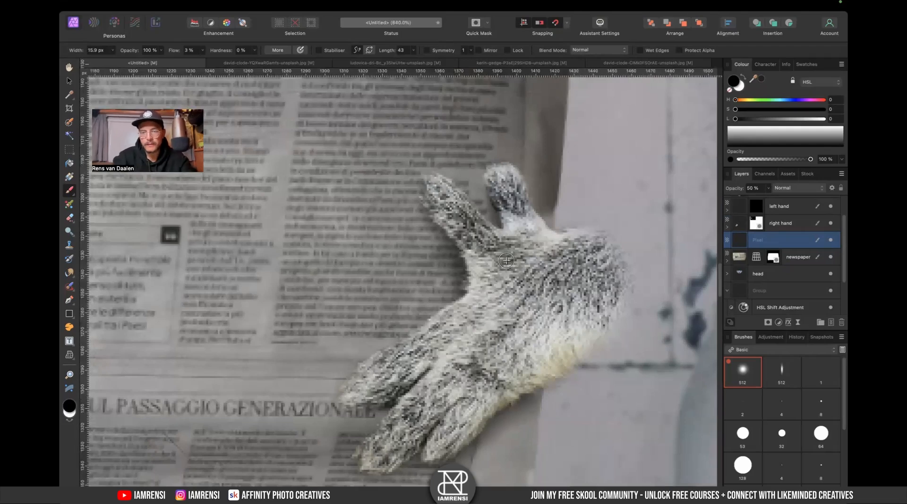
- Reselect the newspaper's Exposure adjustment layer and undo the last brush stroke
{"action": "key", "text": "super+0"}
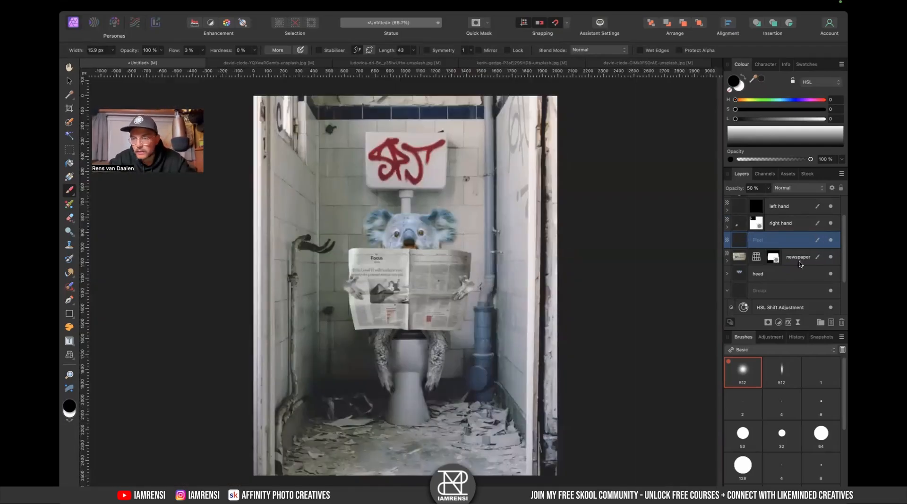
{"action": "left_click", "coordinate": [726, 259]}
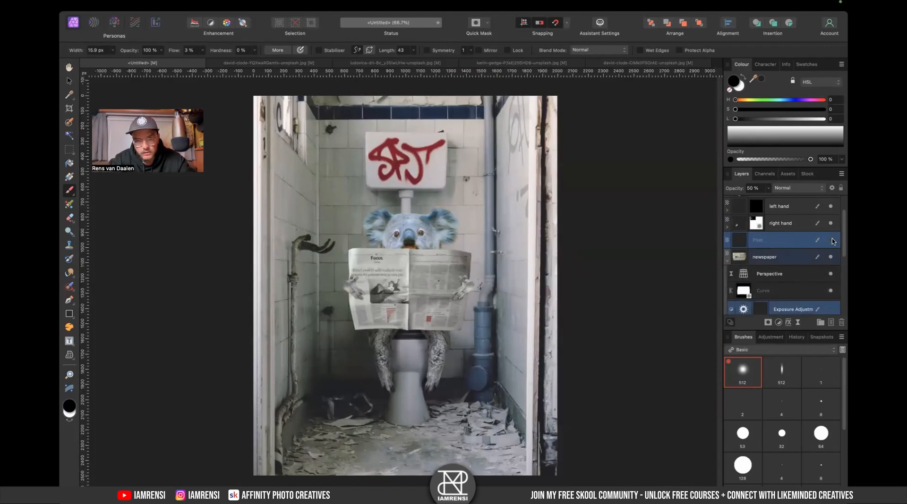
{"action": "scroll", "coordinate": [472, 298], "scroll_direction": "up", "scroll_amount": 6}
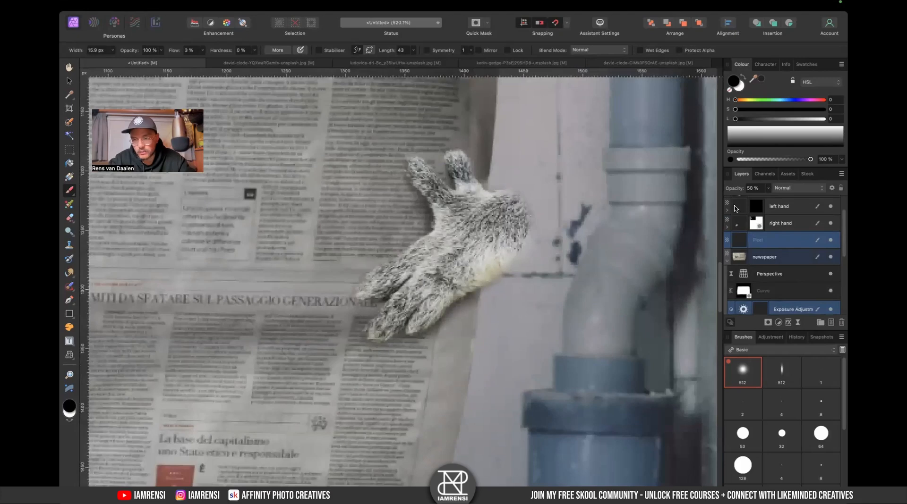
{"action": "scroll", "coordinate": [755, 278], "scroll_direction": "down", "scroll_amount": 2}
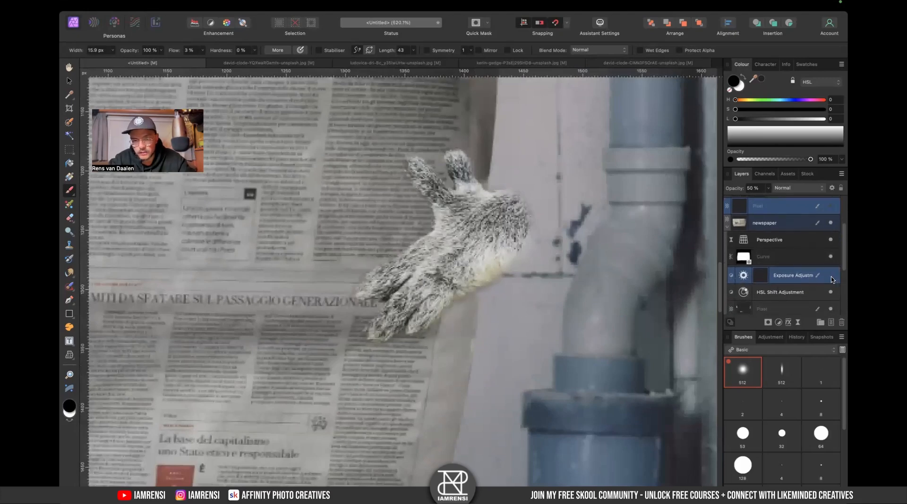
{"action": "left_click", "coordinate": [766, 278]}
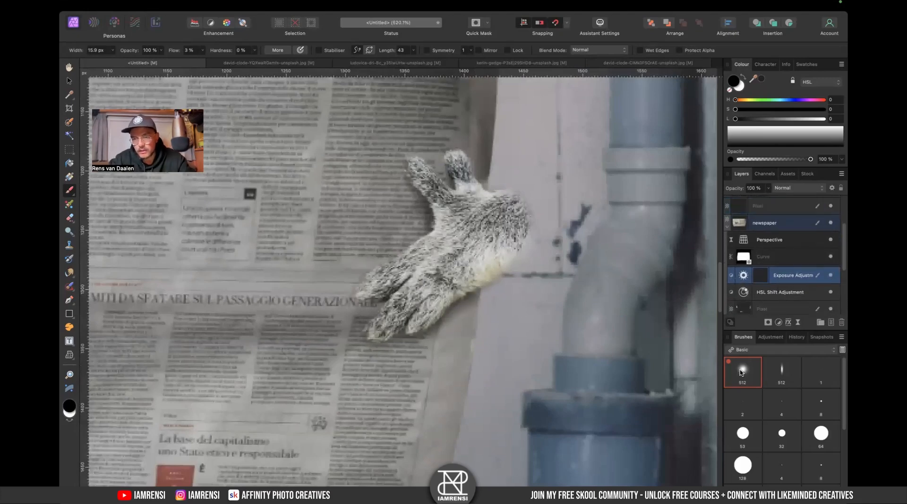
{"action": "key", "text": "super+z"}
- Enlarge the brush to about 49 px and paint white strokes on the Exposure mask around the left hand
{"action": "key", "text": "bracketright"}
{"action": "key", "text": "bracketright"}
{"action": "key", "text": "bracketright"}
{"action": "key", "text": "bracketright"}
{"action": "key", "text": "bracketright"}
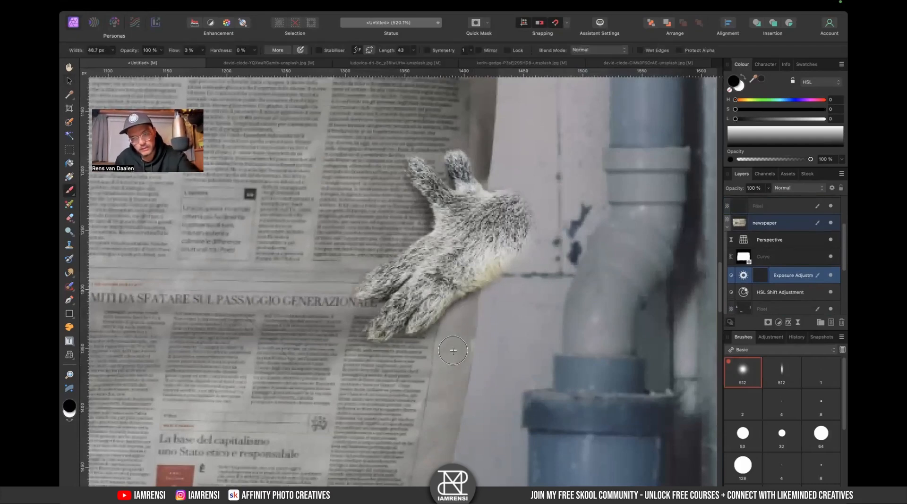
{"action": "scroll", "coordinate": [469, 379], "scroll_direction": "left", "scroll_amount": 15}
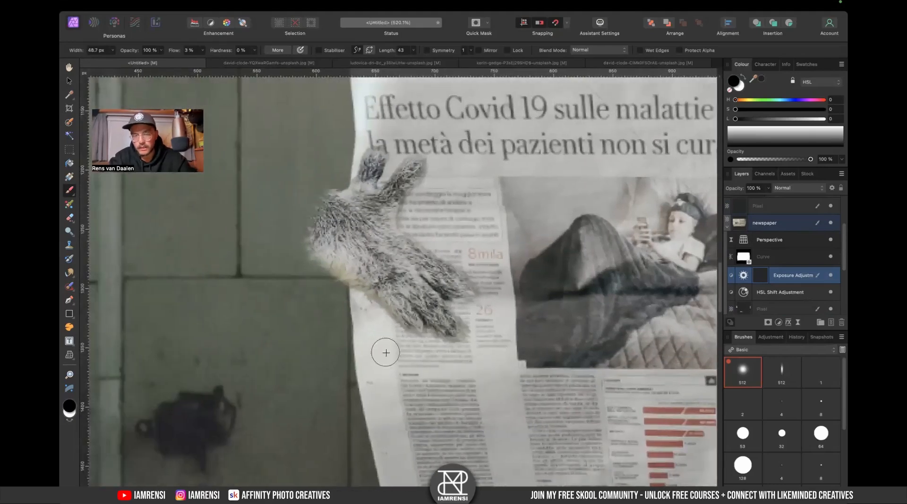
{"action": "key", "text": "x"}
{"action": "mouse_move", "coordinate": [391, 326]}
{"action": "left_mouse_down"}
{"action": "mouse_move", "coordinate": [374, 301]}
{"action": "mouse_move", "coordinate": [413, 291]}
{"action": "mouse_move", "coordinate": [360, 278]}
{"action": "left_mouse_up"}
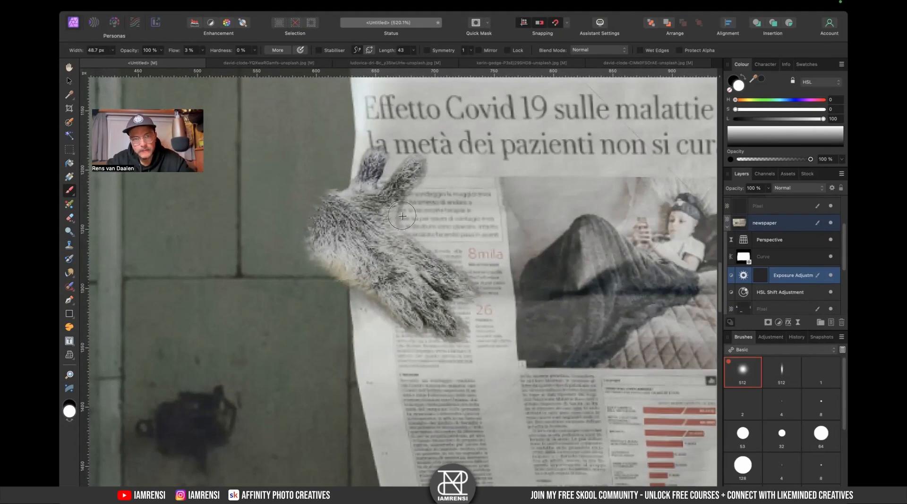
{"action": "mouse_move", "coordinate": [407, 195]}
{"action": "left_mouse_down"}
{"action": "mouse_move", "coordinate": [408, 218]}
{"action": "mouse_move", "coordinate": [413, 192]}
{"action": "mouse_move", "coordinate": [404, 199]}
{"action": "mouse_move", "coordinate": [416, 193]}
{"action": "left_mouse_up"}
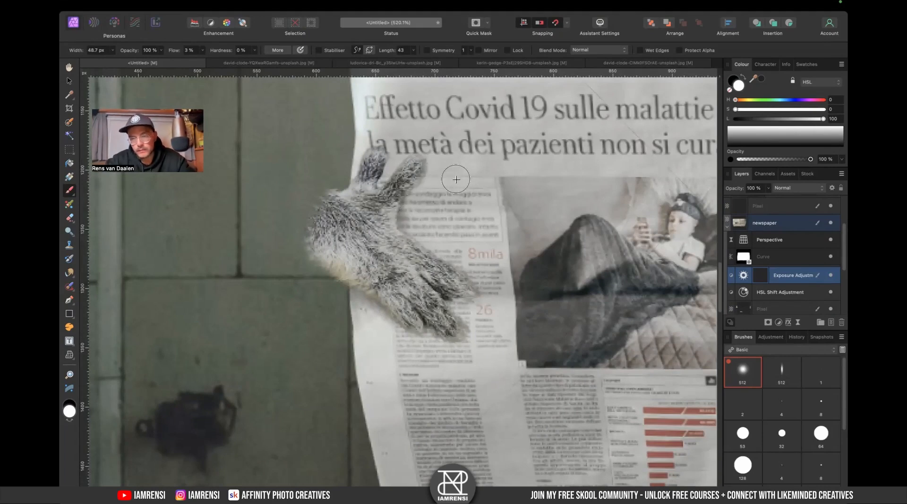
- Add a new pixel layer above the right hand layer and paint a black stroke along the left hand's edge
{"action": "left_click", "coordinate": [728, 230]}
{"action": "scroll", "coordinate": [765, 250], "scroll_direction": "up", "scroll_amount": 3}
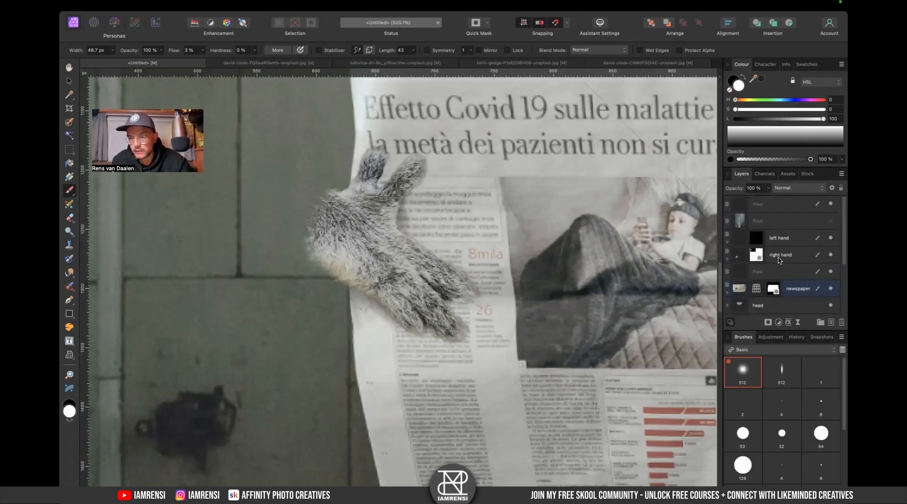
{"action": "left_click", "coordinate": [790, 263]}
{"action": "left_click", "coordinate": [827, 325]}
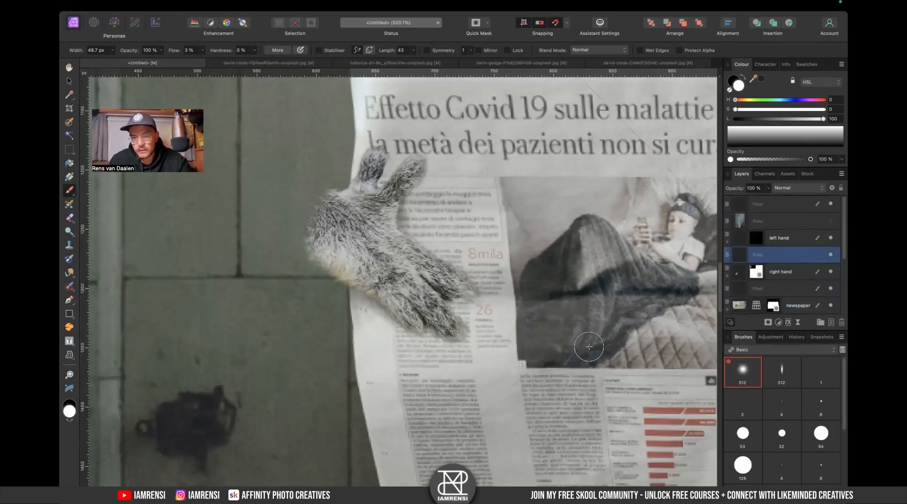
{"action": "key", "text": "x"}
{"action": "mouse_move", "coordinate": [371, 279]}
{"action": "left_mouse_down"}
{"action": "mouse_move", "coordinate": [398, 281]}
{"action": "mouse_move", "coordinate": [411, 305]}
{"action": "mouse_move", "coordinate": [429, 305]}
{"action": "mouse_move", "coordinate": [431, 280]}
{"action": "mouse_move", "coordinate": [444, 280]}
{"action": "mouse_move", "coordinate": [433, 275]}
{"action": "mouse_move", "coordinate": [437, 297]}
{"action": "mouse_move", "coordinate": [449, 296]}
{"action": "mouse_move", "coordinate": [431, 284]}
{"action": "mouse_move", "coordinate": [437, 321]}
{"action": "mouse_move", "coordinate": [420, 312]}
{"action": "mouse_move", "coordinate": [426, 316]}
{"action": "mouse_move", "coordinate": [384, 216]}
{"action": "mouse_move", "coordinate": [406, 248]}
{"action": "mouse_move", "coordinate": [384, 221]}
{"action": "mouse_move", "coordinate": [395, 184]}
{"action": "mouse_move", "coordinate": [376, 205]}
{"action": "mouse_move", "coordinate": [381, 217]}
{"action": "mouse_move", "coordinate": [401, 204]}
{"action": "mouse_move", "coordinate": [374, 177]}
{"action": "mouse_move", "coordinate": [374, 193]}
{"action": "mouse_move", "coordinate": [381, 160]}
{"action": "mouse_move", "coordinate": [372, 189]}
{"action": "mouse_move", "coordinate": [402, 164]}
{"action": "mouse_move", "coordinate": [397, 184]}
{"action": "left_mouse_up"}
- Shrink the brush to about 28 px and paint a black stroke on the new layer around the left hand's thumb
{"action": "key", "text": "bracketleft"}
{"action": "key", "text": "bracketleft"}
{"action": "key", "text": "bracketleft"}
{"action": "key", "text": "bracketleft"}
{"action": "key", "text": "bracketleft"}
{"action": "key", "text": "bracketleft"}
{"action": "key", "text": "bracketleft"}
{"action": "key", "text": "bracketleft"}
{"action": "key", "text": "bracketleft"}
{"action": "key", "text": "x"}
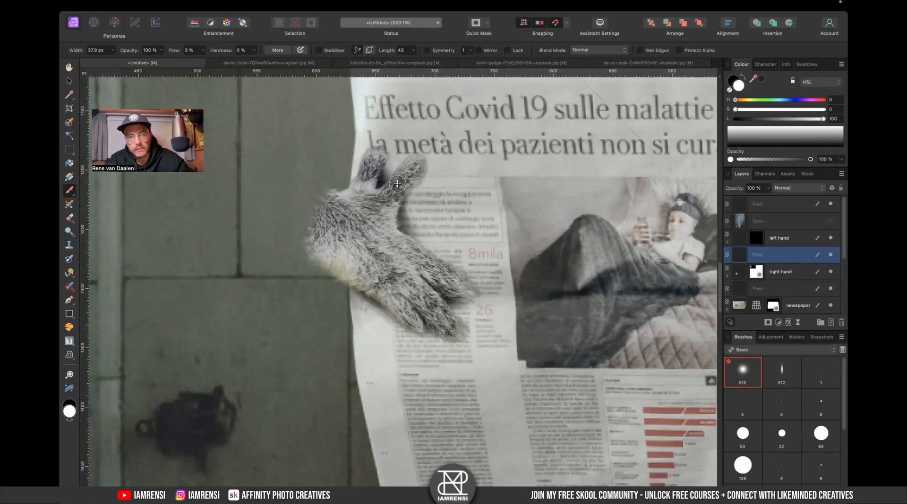
{"action": "key", "text": "e"}
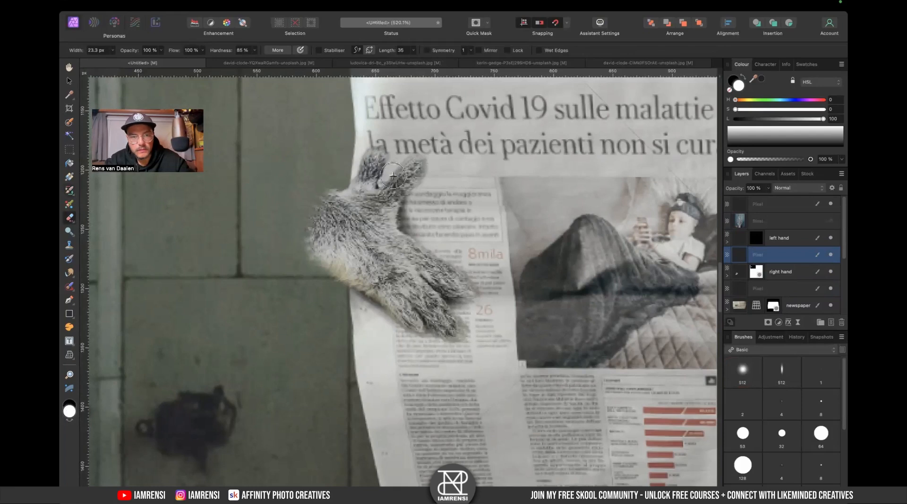
{"action": "key", "text": "b"}
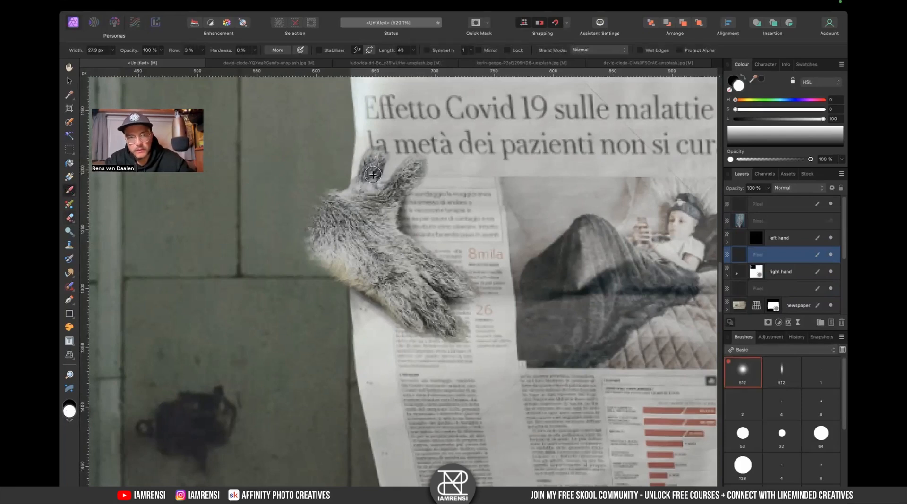
{"action": "key", "text": "x"}
{"action": "mouse_move", "coordinate": [373, 168]}
{"action": "left_mouse_down"}
{"action": "mouse_move", "coordinate": [372, 187]}
{"action": "mouse_move", "coordinate": [418, 179]}
{"action": "mouse_move", "coordinate": [396, 203]}
{"action": "mouse_move", "coordinate": [414, 177]}
{"action": "mouse_move", "coordinate": [411, 213]}
{"action": "left_mouse_up"}
{"action": "key", "text": "super+0"}
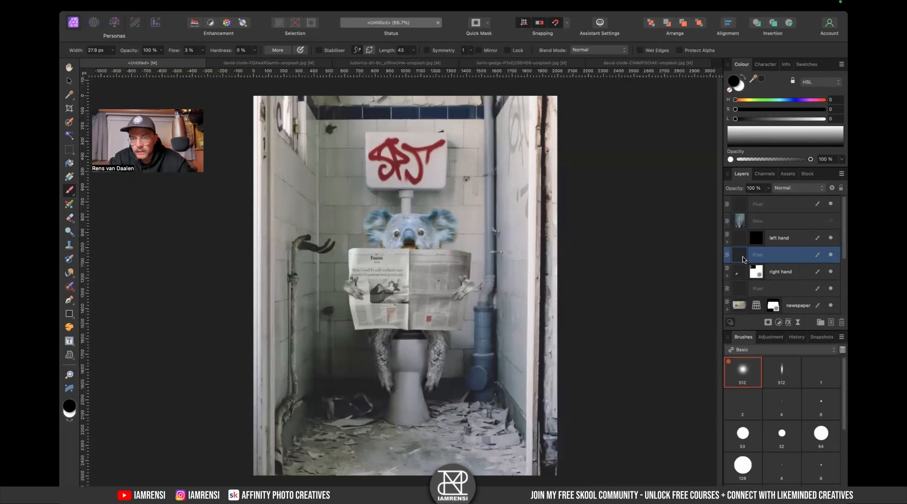
- Add an Exposure adjustment to the newspaper layer, nest it inside the newspaper, and set its exposure to about -1.08
{"action": "scroll", "coordinate": [761, 287], "scroll_direction": "down", "scroll_amount": 2}
{"action": "left_click", "coordinate": [798, 278]}
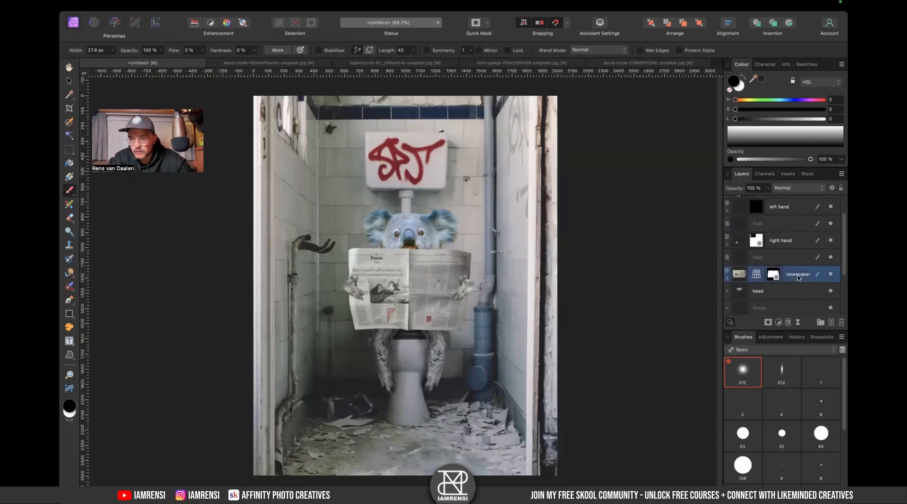
{"action": "left_click", "coordinate": [777, 323]}
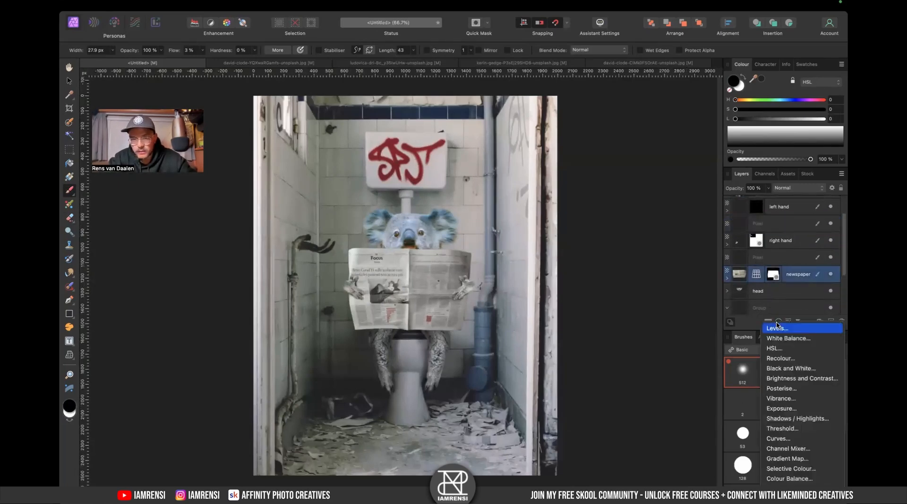
{"action": "left_click", "coordinate": [783, 412]}
{"action": "left_click_drag", "start_coordinate": [609, 422], "coordinate": [604, 423]}
{"action": "left_click_drag", "start_coordinate": [740, 280], "coordinate": [802, 296]}
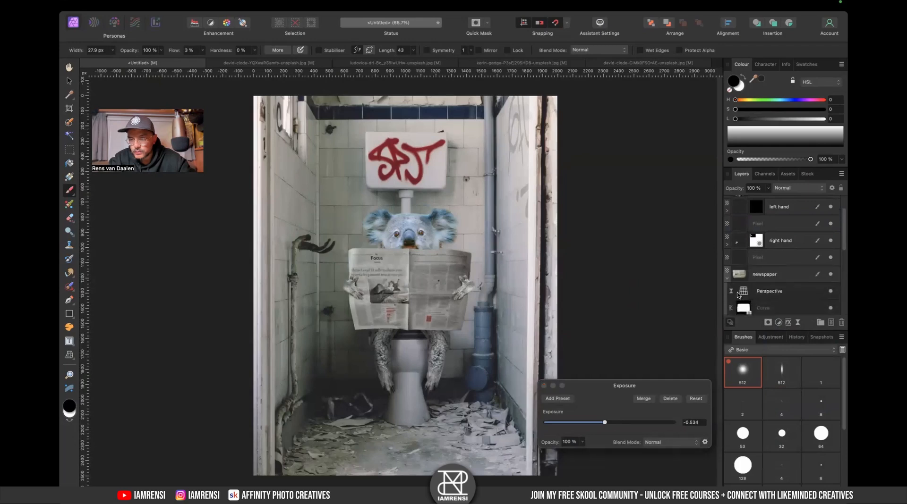
{"action": "left_click", "coordinate": [728, 278]}
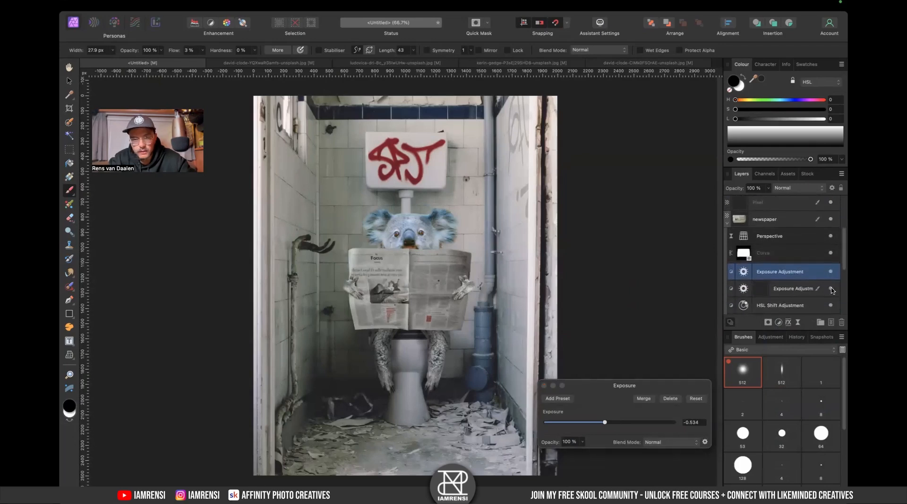
{"action": "left_click_drag", "start_coordinate": [604, 422], "coordinate": [599, 423]}
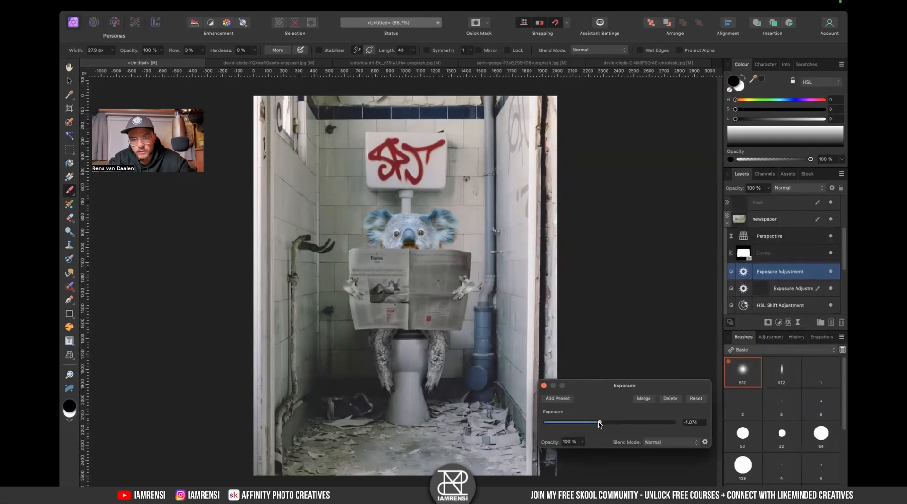
{"action": "left_click", "coordinate": [543, 385]}
- Draw a linear gradient across the newspaper's middle on the Exposure adjustment, running from the left hand towards the centre
{"action": "key", "text": "g"}
{"action": "mouse_move", "coordinate": [365, 291]}
{"action": "left_mouse_down"}
{"action": "mouse_move", "coordinate": [448, 296]}
{"action": "mouse_move", "coordinate": [423, 299]}
{"action": "left_mouse_up"}
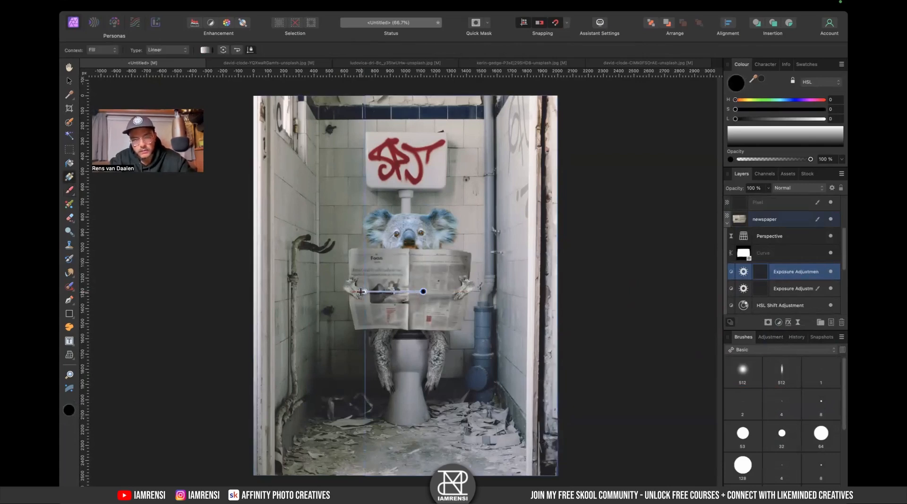
{"action": "left_click", "coordinate": [361, 292]}
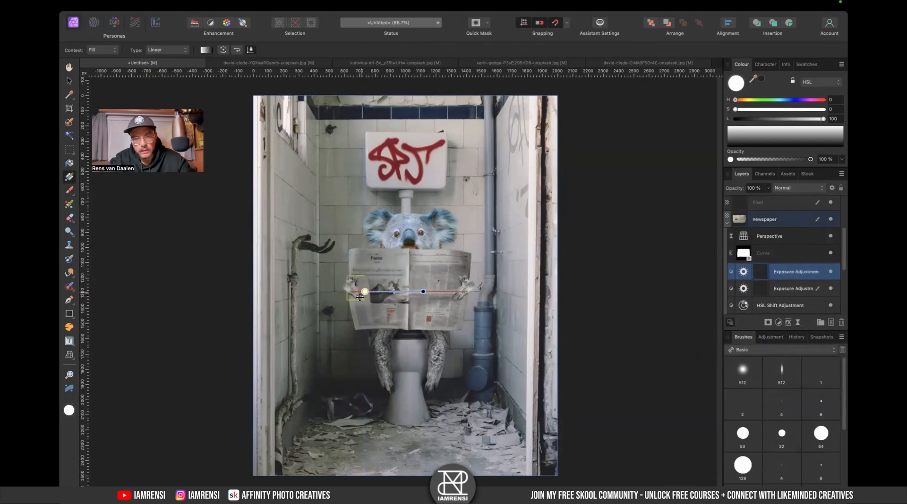
{"action": "left_click_drag", "start_coordinate": [422, 292], "coordinate": [364, 291]}
- Toggle the newspaper's Exposure adjustment on and off to compare, then set its exposure to about -1.47
{"action": "left_click", "coordinate": [831, 273]}
{"action": "left_click", "coordinate": [832, 273]}
{"action": "left_click", "coordinate": [832, 273]}
{"action": "left_click", "coordinate": [833, 274]}
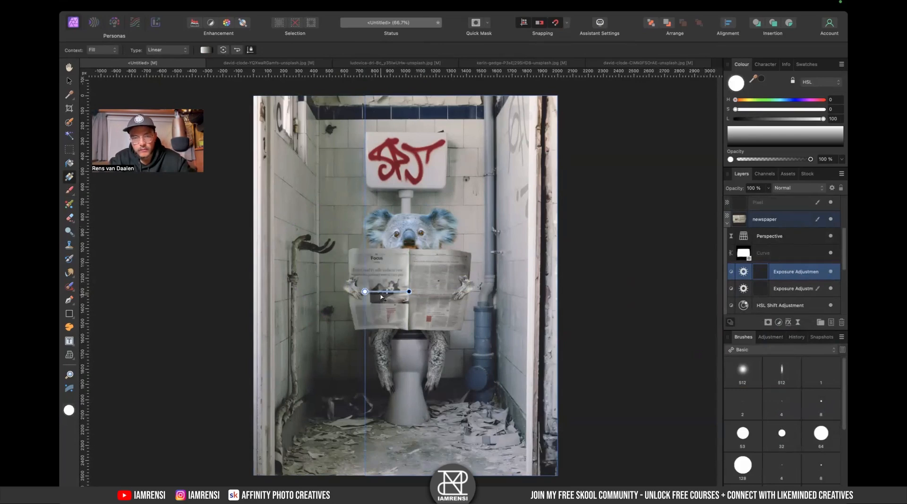
{"action": "scroll", "coordinate": [380, 295], "scroll_direction": "up", "scroll_amount": 5}
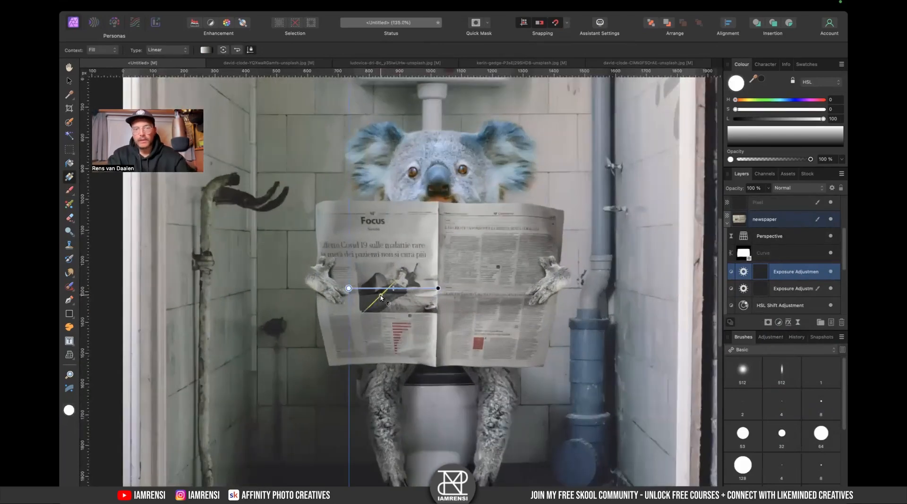
{"action": "double_click", "coordinate": [744, 272]}
{"action": "left_click_drag", "start_coordinate": [597, 424], "coordinate": [595, 424]}
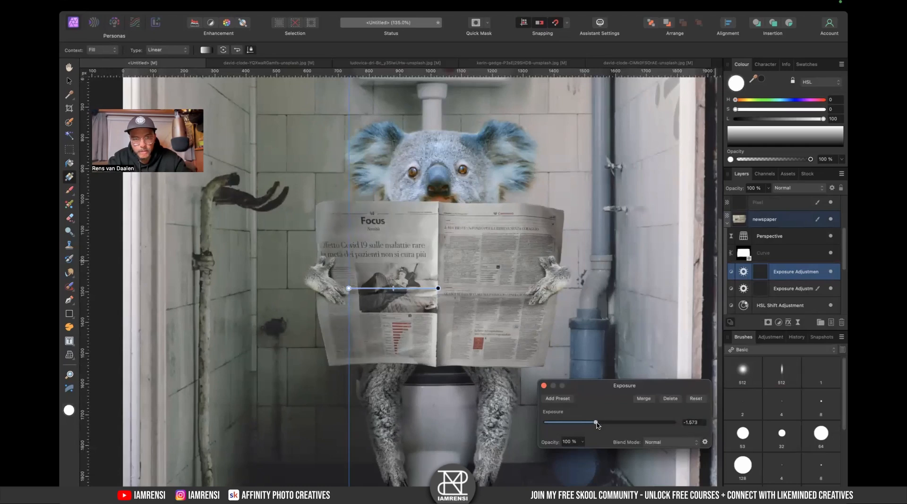
{"action": "key", "text": "super+0"}
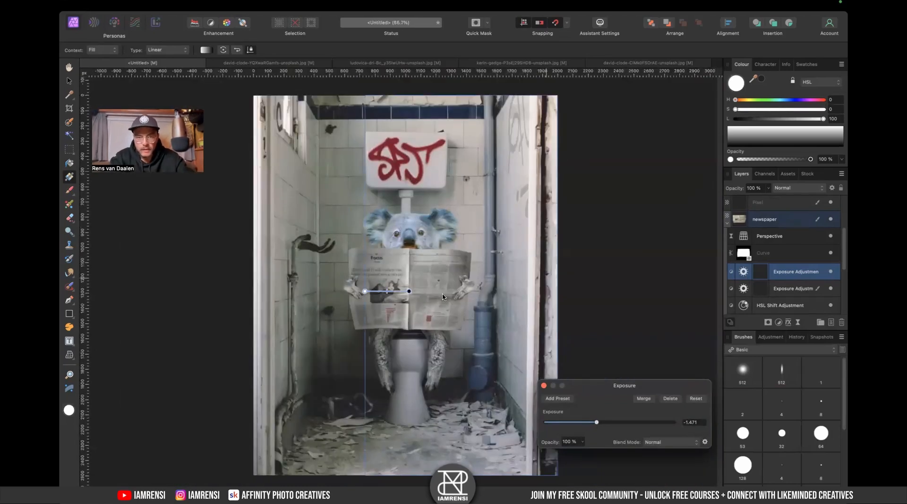
{"action": "left_click", "coordinate": [543, 386]}
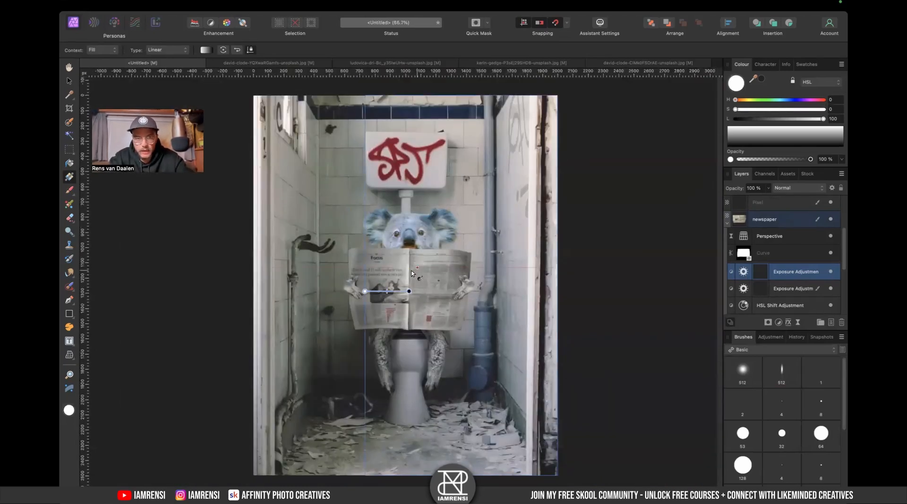
- Add an Exposure adjustment inside the right hand layer and set its exposure to about -1.75
{"action": "scroll", "coordinate": [335, 306], "scroll_direction": "up", "scroll_amount": 5}
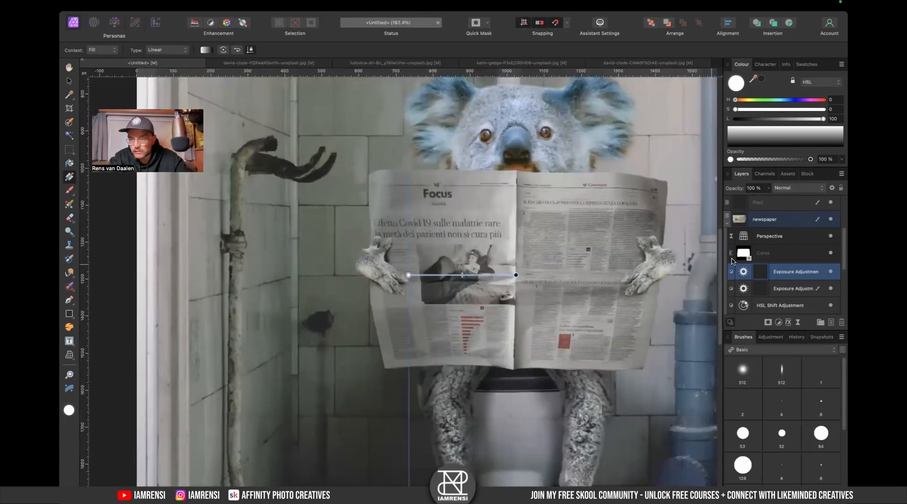
{"action": "left_click", "coordinate": [728, 224]}
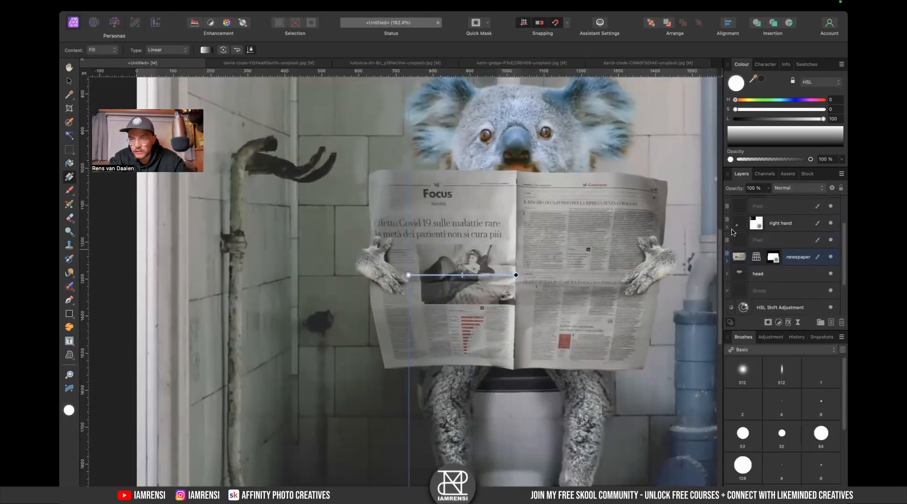
{"action": "left_click", "coordinate": [727, 228]}
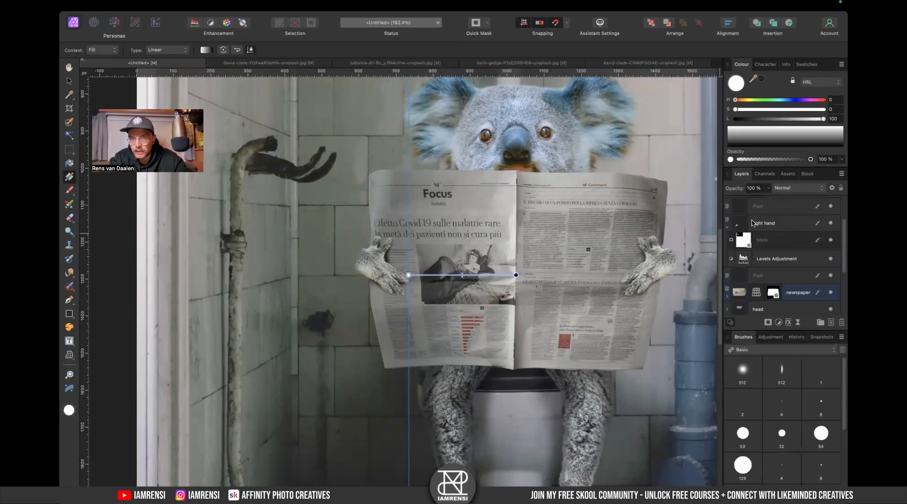
{"action": "left_click", "coordinate": [792, 229]}
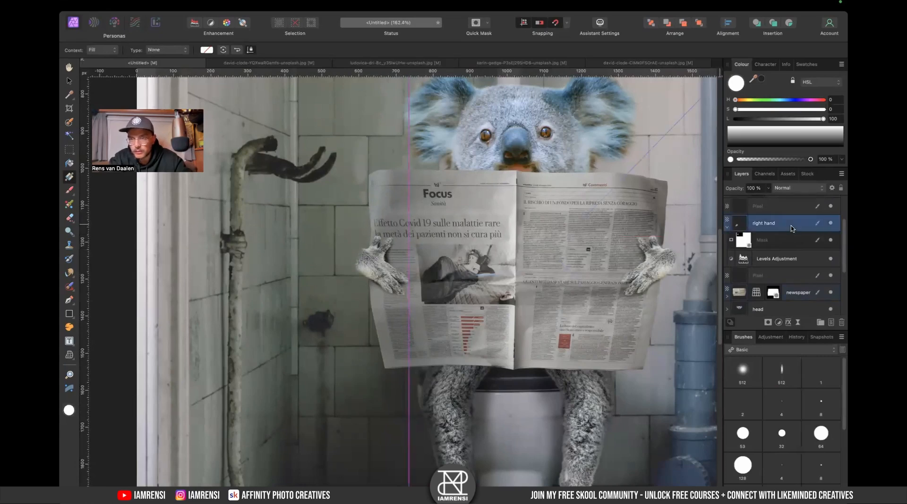
{"action": "left_click", "coordinate": [780, 325]}
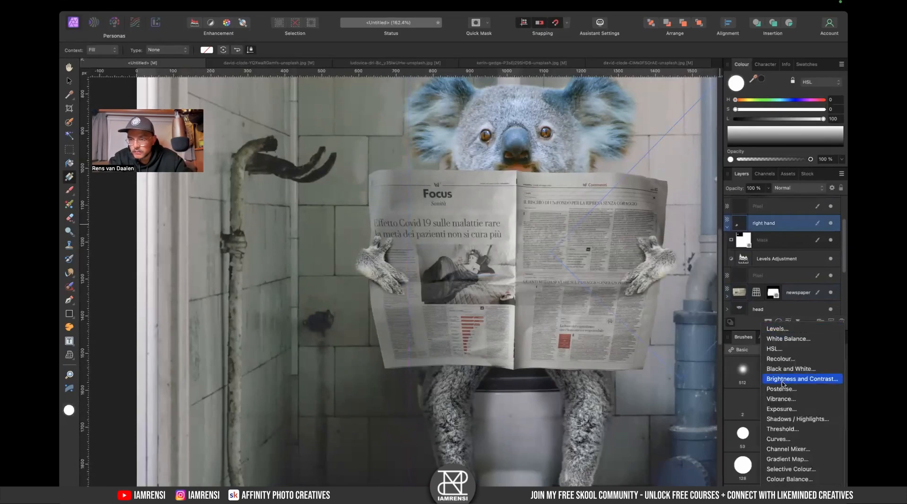
{"action": "left_click", "coordinate": [786, 410]}
{"action": "scroll", "coordinate": [587, 458], "scroll_direction": "up", "scroll_amount": 5}
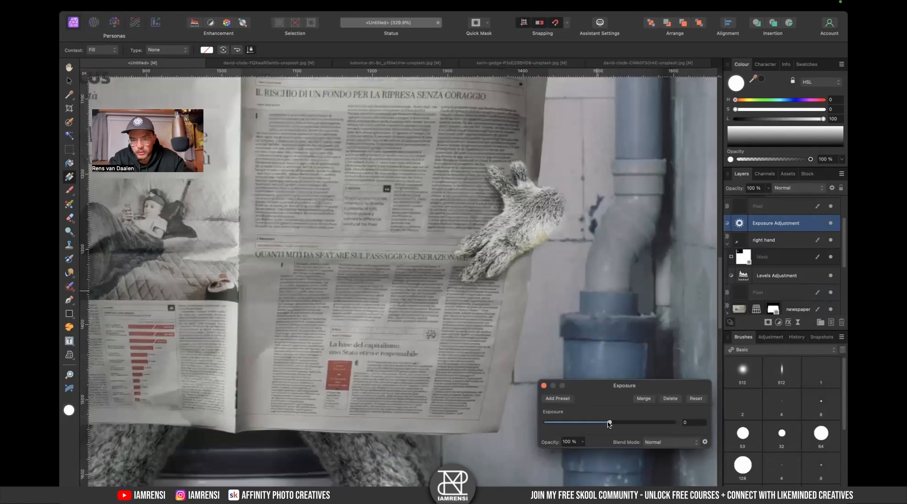
{"action": "left_click_drag", "start_coordinate": [609, 423], "coordinate": [594, 424]}
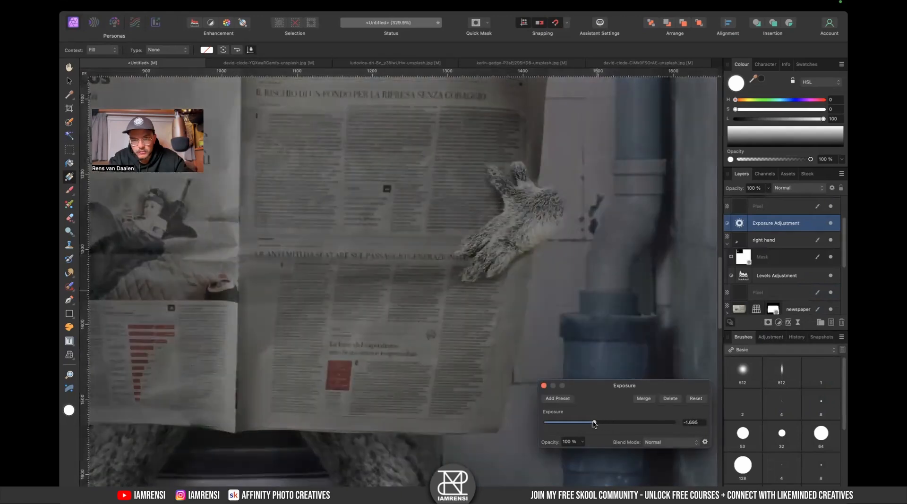
{"action": "left_click_drag", "start_coordinate": [743, 219], "coordinate": [748, 265]}
{"action": "double_click", "coordinate": [747, 229]}
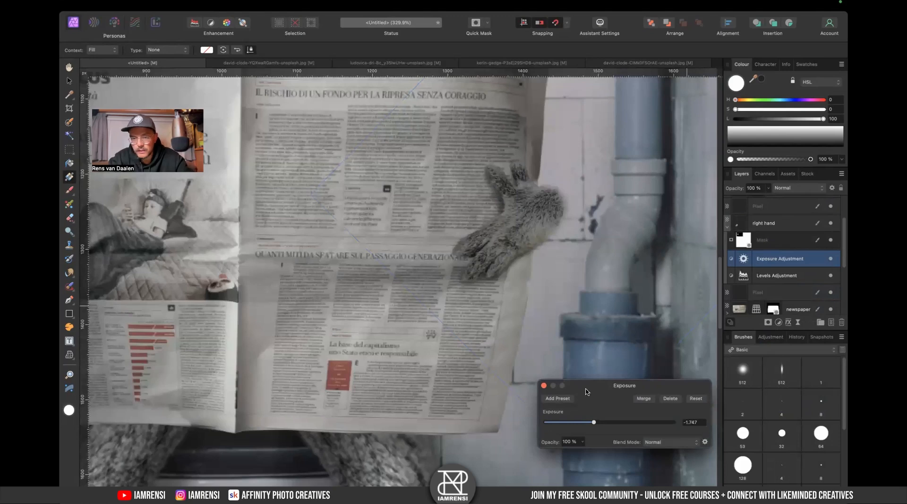
{"action": "left_click", "coordinate": [543, 386]}
- Enlarge the brush to about 56 px and paint white strokes on the right hand's Exposure mask along the hand's lower edge
{"action": "scroll", "coordinate": [503, 333], "scroll_direction": "up", "scroll_amount": 5}
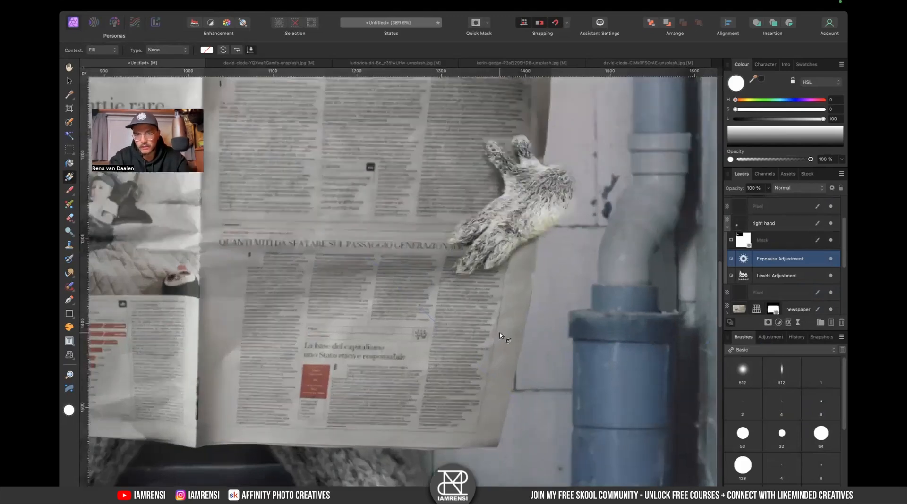
{"action": "key", "text": "b"}
{"action": "key", "text": "bracketright"}
{"action": "key", "text": "bracketright"}
{"action": "key", "text": "bracketright"}
{"action": "key", "text": "bracketright"}
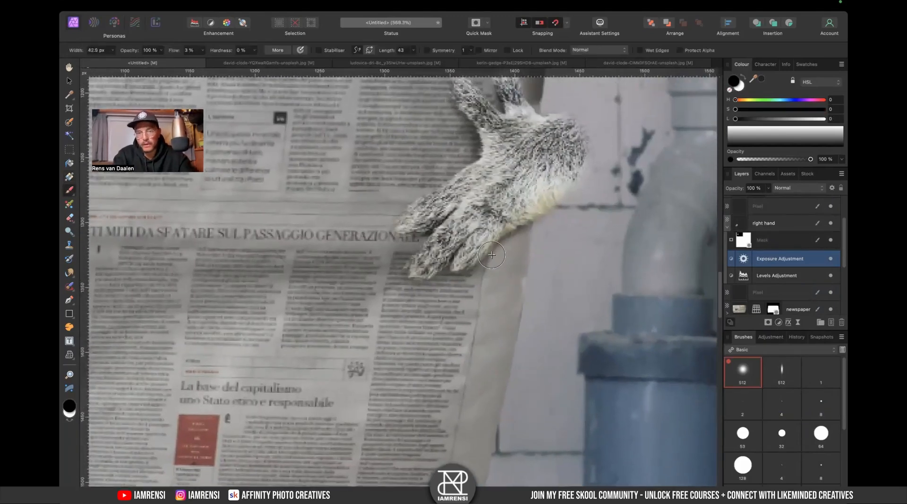
{"action": "key", "text": "x"}
{"action": "mouse_move", "coordinate": [534, 216]}
{"action": "left_mouse_down"}
{"action": "mouse_move", "coordinate": [468, 271]}
{"action": "mouse_move", "coordinate": [568, 199]}
{"action": "mouse_move", "coordinate": [457, 299]}
{"action": "mouse_move", "coordinate": [457, 278]}
{"action": "mouse_move", "coordinate": [440, 282]}
{"action": "mouse_move", "coordinate": [438, 274]}
{"action": "mouse_move", "coordinate": [425, 285]}
{"action": "mouse_move", "coordinate": [431, 272]}
{"action": "mouse_move", "coordinate": [400, 242]}
{"action": "mouse_move", "coordinate": [424, 230]}
{"action": "mouse_move", "coordinate": [408, 243]}
{"action": "left_mouse_up"}
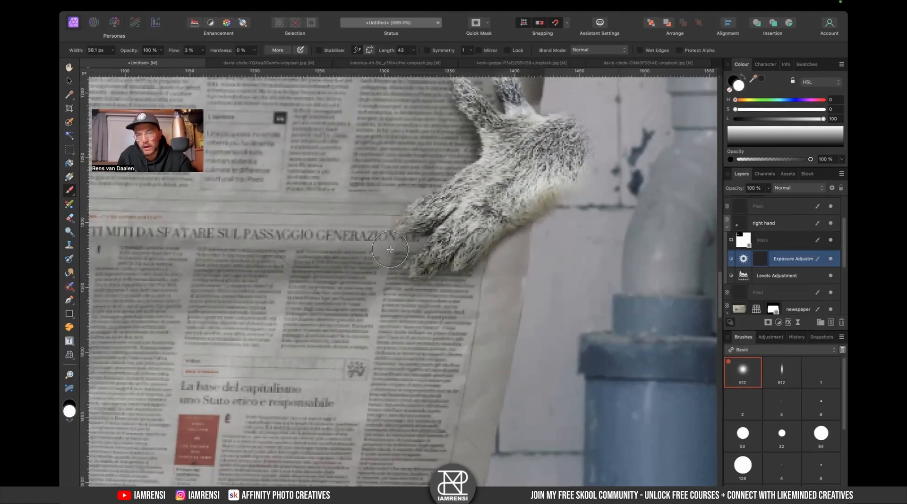
{"action": "scroll", "coordinate": [407, 244], "scroll_direction": "up", "scroll_amount": 5}
{"action": "scroll", "coordinate": [408, 243], "scroll_direction": "right", "scroll_amount": 2}
{"action": "left_click_drag", "start_coordinate": [454, 221], "coordinate": [424, 260]}
- Shrink the brush to about 29 px and paint more white strokes around the right hand's fingers
{"action": "key", "text": "bracketleft"}
{"action": "key", "text": "bracketleft"}
{"action": "key", "text": "bracketleft"}
{"action": "key", "text": "bracketleft"}
{"action": "key", "text": "bracketleft"}
{"action": "mouse_move", "coordinate": [447, 213]}
{"action": "left_mouse_down"}
{"action": "mouse_move", "coordinate": [454, 237]}
{"action": "mouse_move", "coordinate": [424, 254]}
{"action": "left_mouse_up"}
{"action": "left_click_drag", "start_coordinate": [471, 176], "coordinate": [475, 190]}
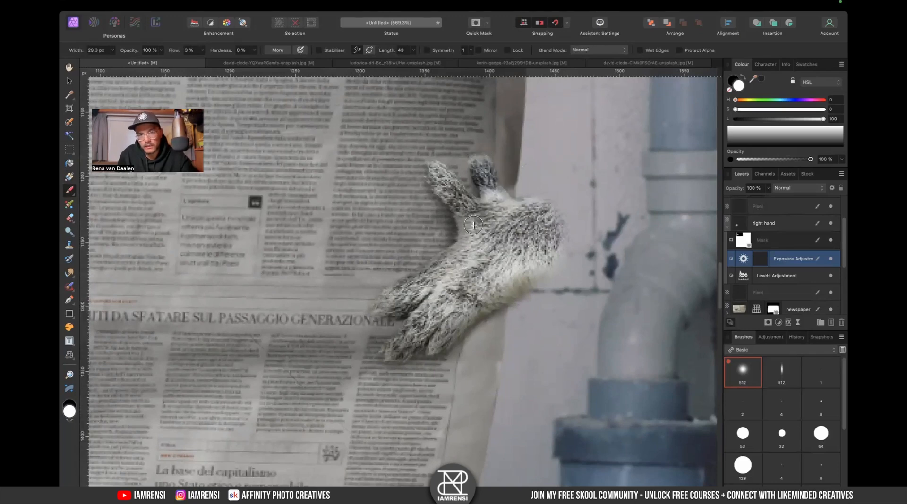
- Adjust the right hand's Exposure adjustment, settling its exposure at about -2.13
{"action": "double_click", "coordinate": [744, 259]}
{"action": "left_click_drag", "start_coordinate": [594, 424], "coordinate": [585, 424]}
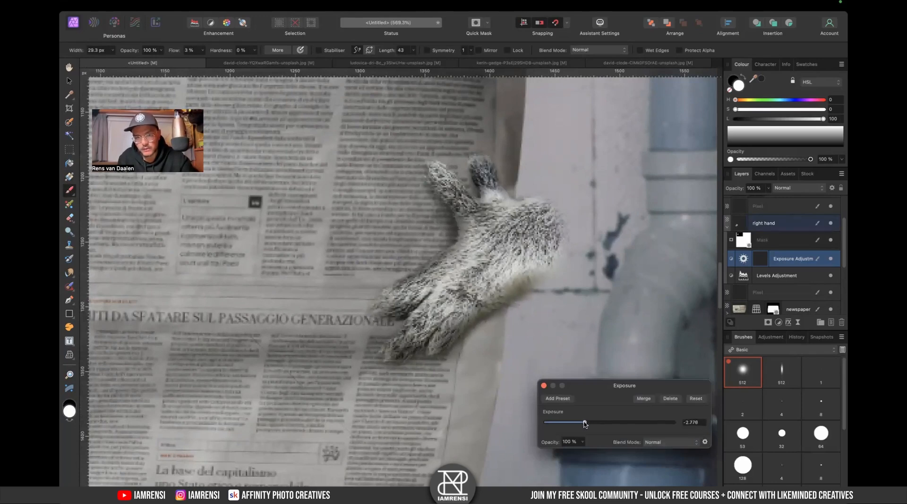
{"action": "key", "text": "super+0"}
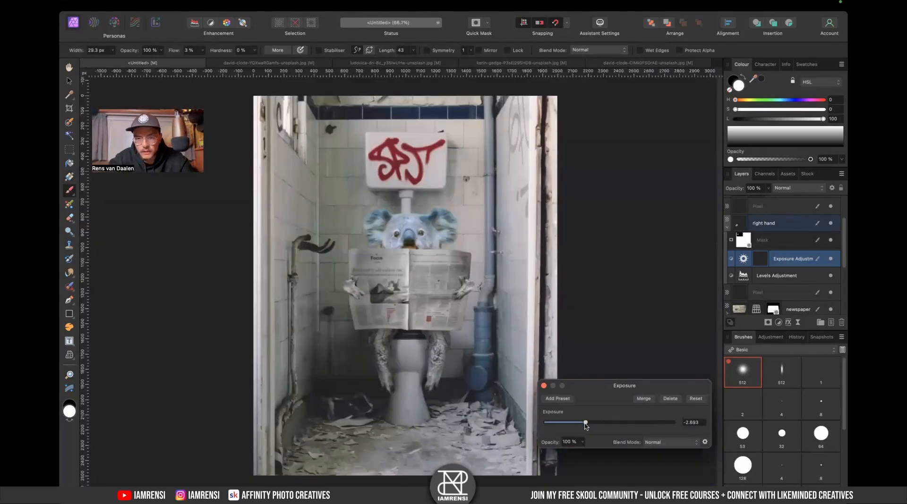
{"action": "left_click", "coordinate": [833, 258]}
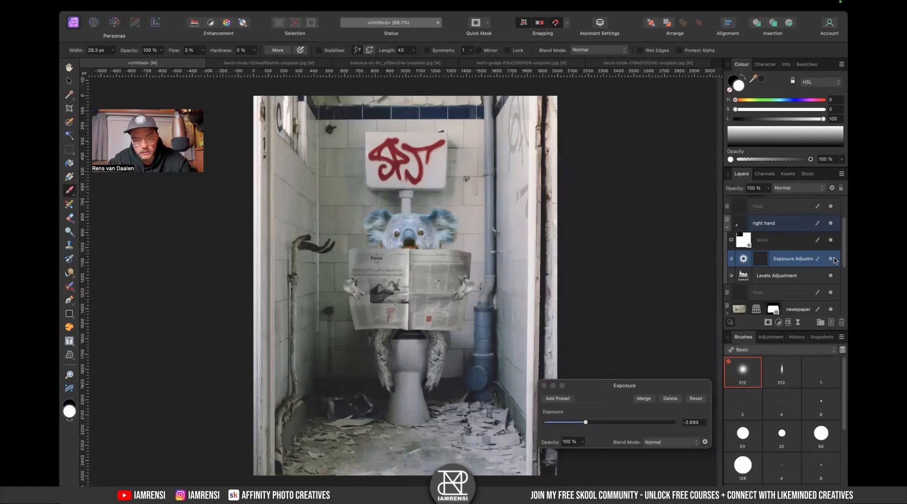
{"action": "scroll", "coordinate": [416, 329], "scroll_direction": "up", "scroll_amount": 5}
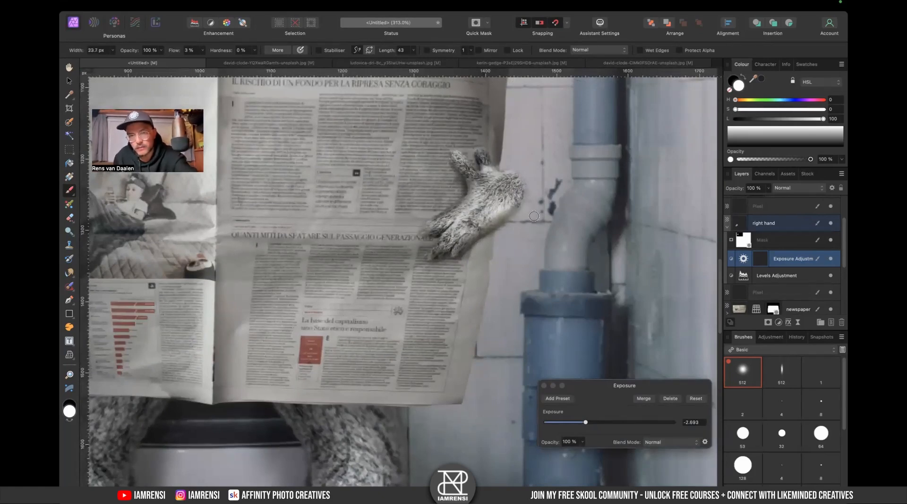
{"action": "mouse_move", "coordinate": [531, 205]}
{"action": "left_mouse_down"}
{"action": "mouse_move", "coordinate": [531, 239]}
{"action": "mouse_move", "coordinate": [529, 214]}
{"action": "mouse_move", "coordinate": [526, 231]}
{"action": "mouse_move", "coordinate": [515, 218]}
{"action": "mouse_move", "coordinate": [486, 250]}
{"action": "mouse_move", "coordinate": [513, 235]}
{"action": "mouse_move", "coordinate": [484, 238]}
{"action": "left_mouse_up"}
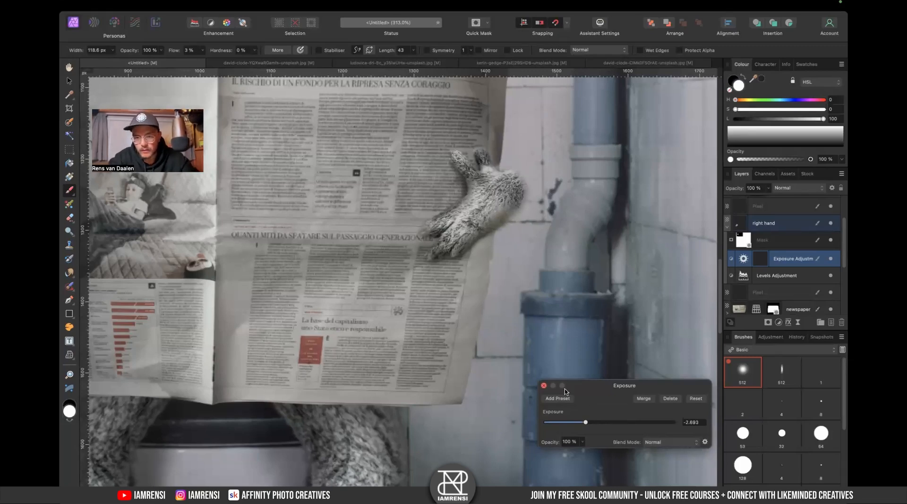
{"action": "left_click", "coordinate": [586, 430]}
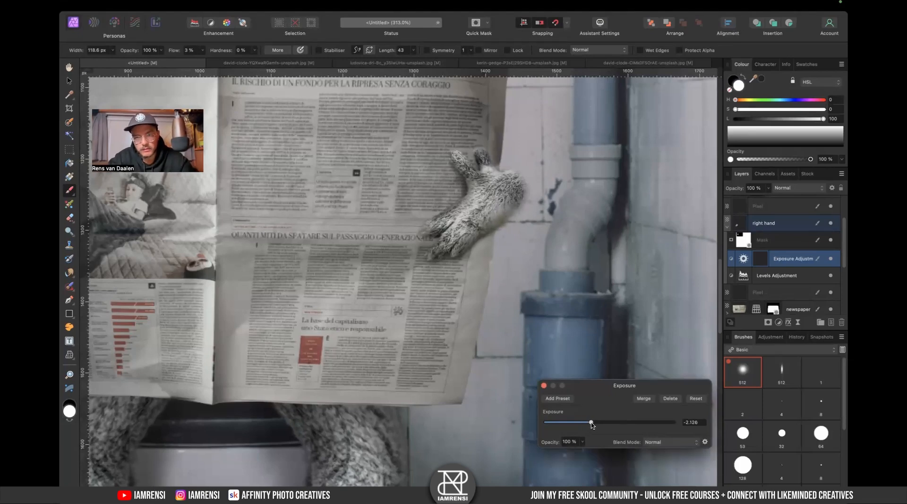
{"action": "left_click", "coordinate": [544, 387]}
- Add an Exposure adjustment at about -2.17 exposure and nest it inside the left hand layer
{"action": "scroll", "coordinate": [401, 374], "scroll_direction": "left", "scroll_amount": 10}
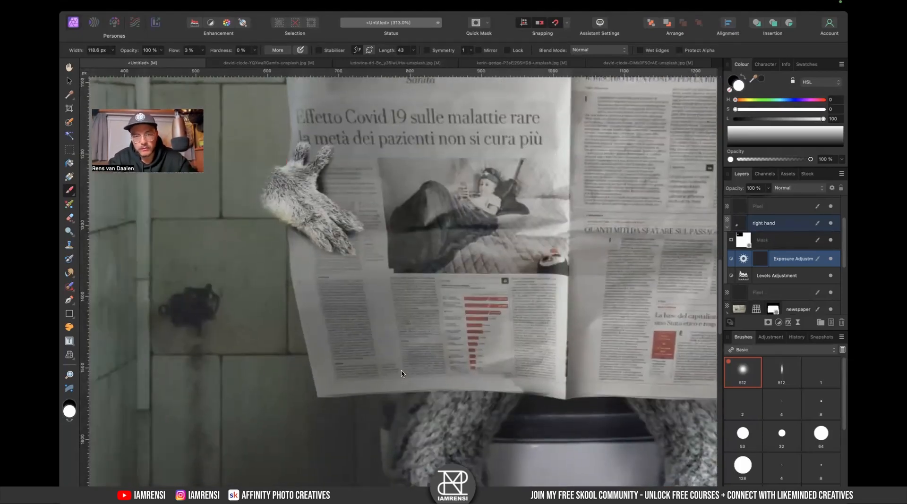
{"action": "left_click", "coordinate": [727, 227]}
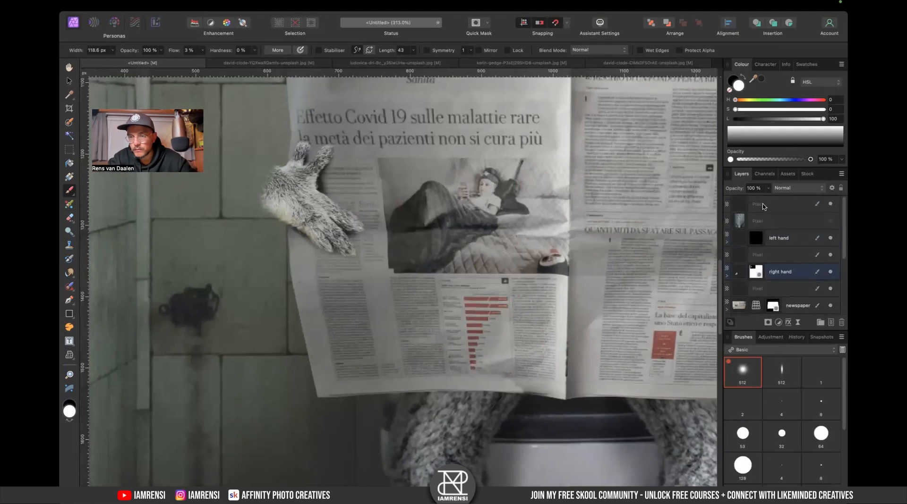
{"action": "left_click", "coordinate": [777, 244]}
{"action": "left_click", "coordinate": [778, 322]}
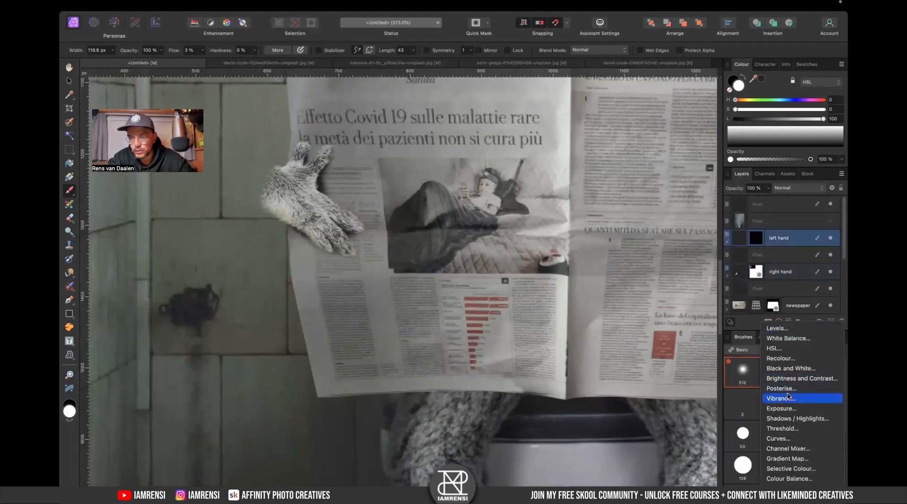
{"action": "left_click", "coordinate": [786, 410]}
{"action": "left_click_drag", "start_coordinate": [601, 425], "coordinate": [589, 424]}
{"action": "left_click_drag", "start_coordinate": [735, 242], "coordinate": [777, 256]}
{"action": "key", "text": "super+0"}
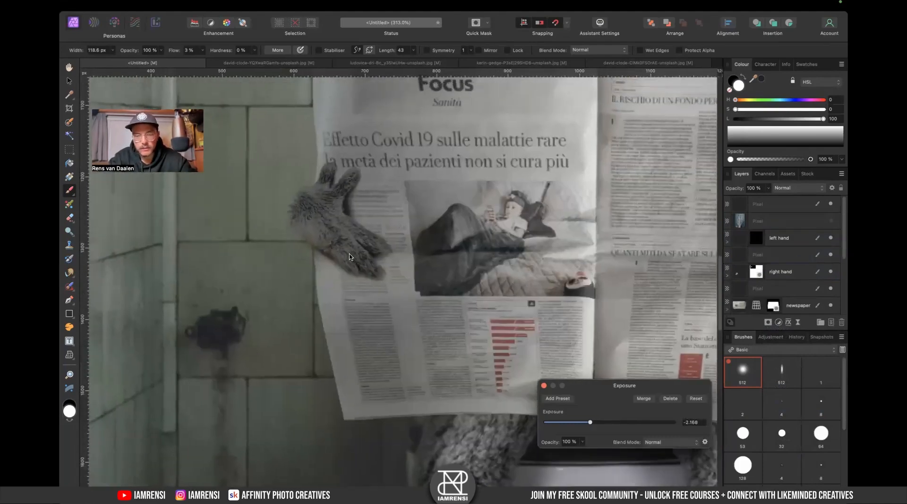
{"action": "scroll", "coordinate": [319, 270], "scroll_direction": "up", "scroll_amount": 10}
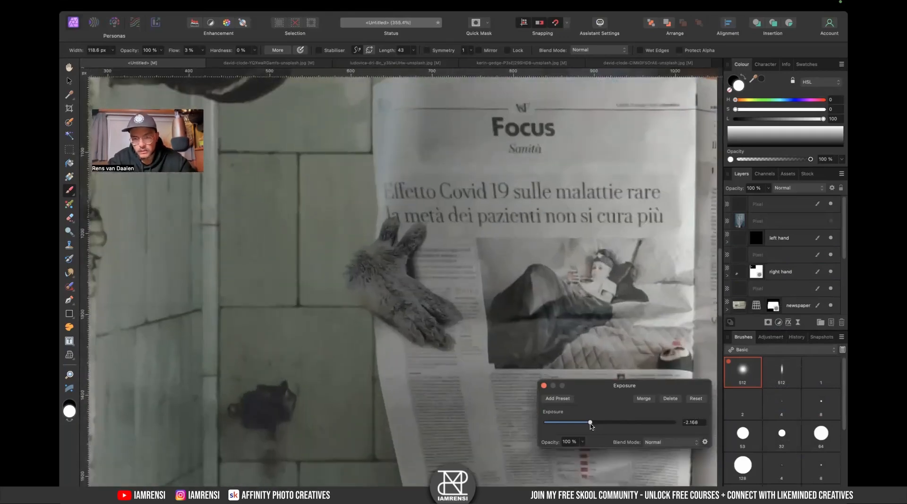
- Lower the left hand's first Exposure adjustment to about -0.98 exposure
{"action": "left_click_drag", "start_coordinate": [590, 423], "coordinate": [597, 423]}
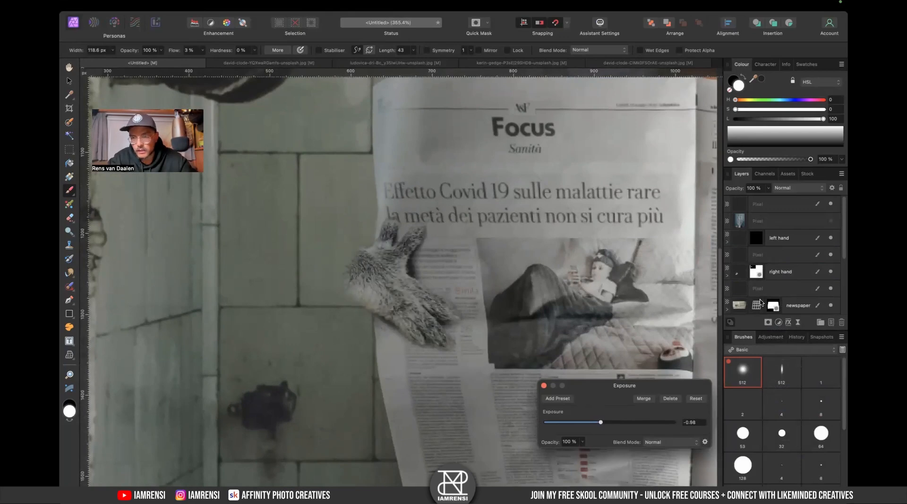
{"action": "scroll", "coordinate": [735, 262], "scroll_direction": "down", "scroll_amount": 2}
{"action": "right_click", "coordinate": [727, 241]}
{"action": "left_click", "coordinate": [797, 218]}
{"action": "left_click", "coordinate": [830, 204]}
{"action": "left_click", "coordinate": [830, 204]}
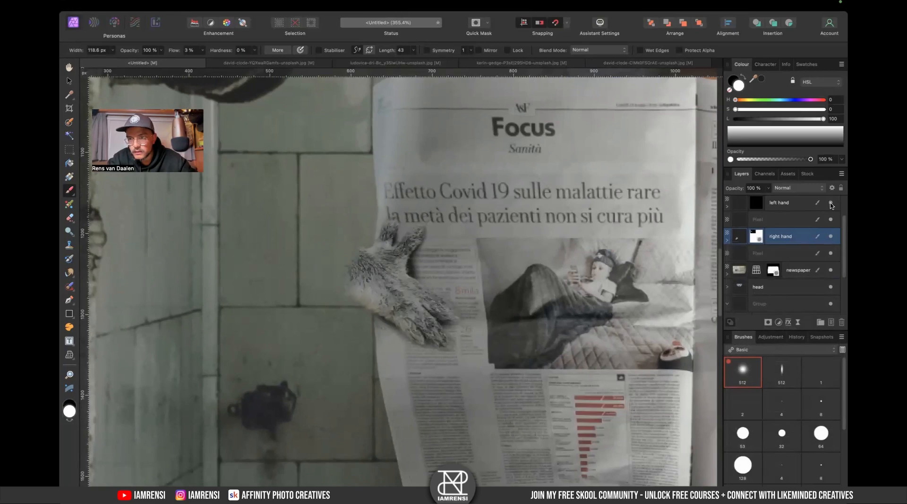
- Add a second Exposure adjustment at about -1.48 exposure and nest it inside the left hand layer
{"action": "left_click", "coordinate": [727, 206]}
{"action": "left_click", "coordinate": [777, 206]}
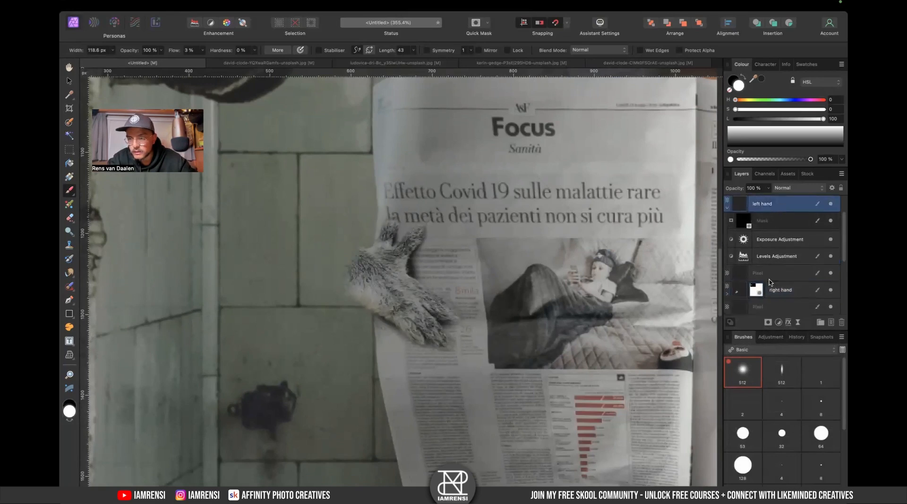
{"action": "left_click", "coordinate": [778, 322]}
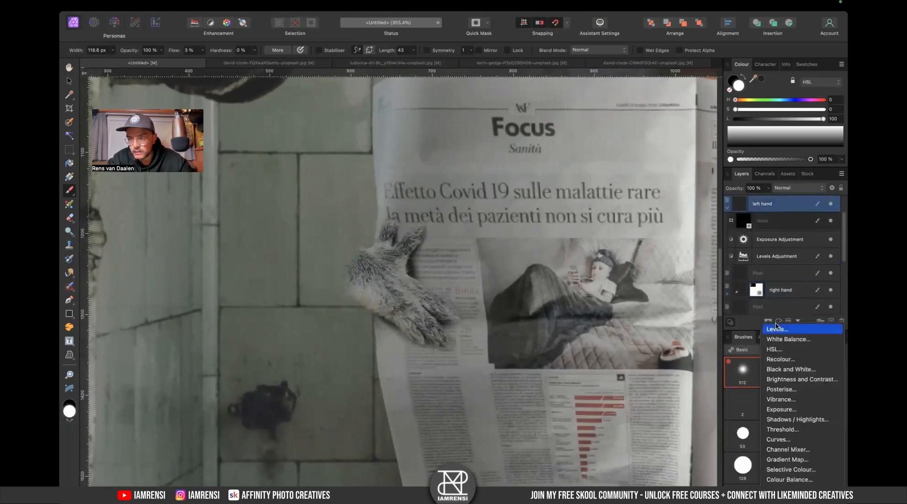
{"action": "left_click", "coordinate": [788, 410]}
{"action": "left_click_drag", "start_coordinate": [613, 423], "coordinate": [596, 423]}
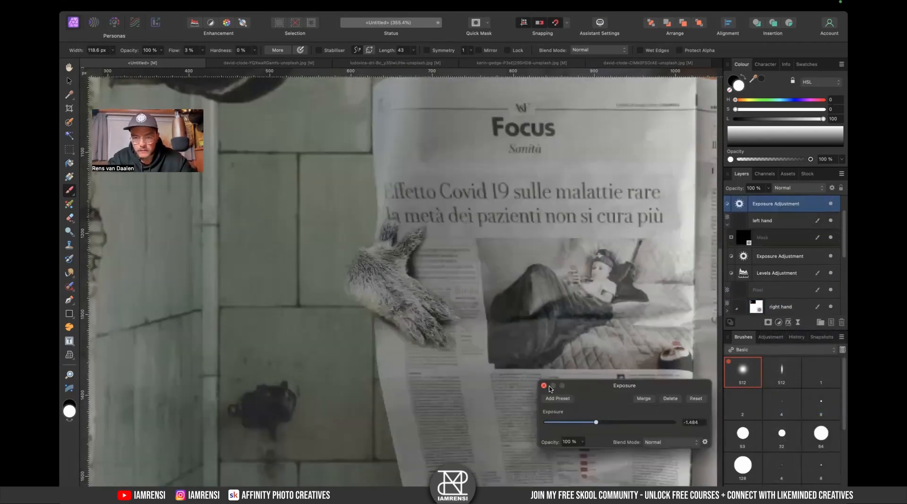
{"action": "left_click", "coordinate": [544, 387]}
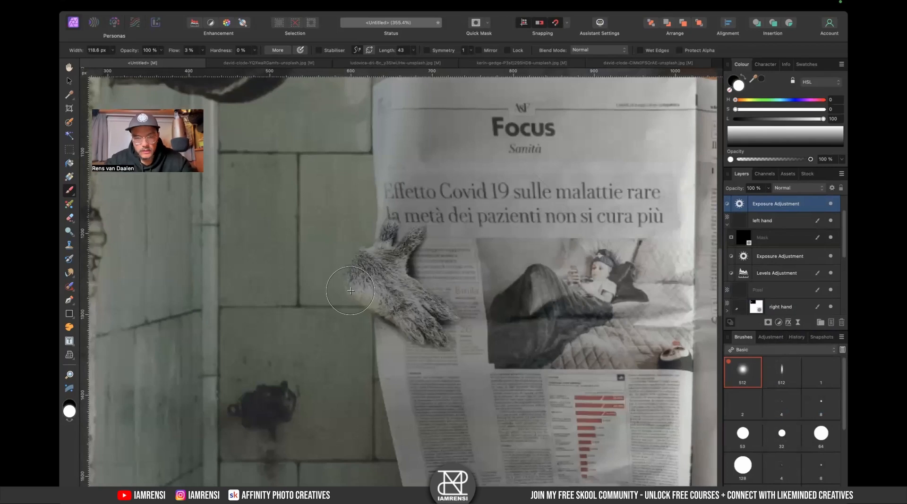
{"action": "left_click_drag", "start_coordinate": [501, 265], "coordinate": [459, 225]}
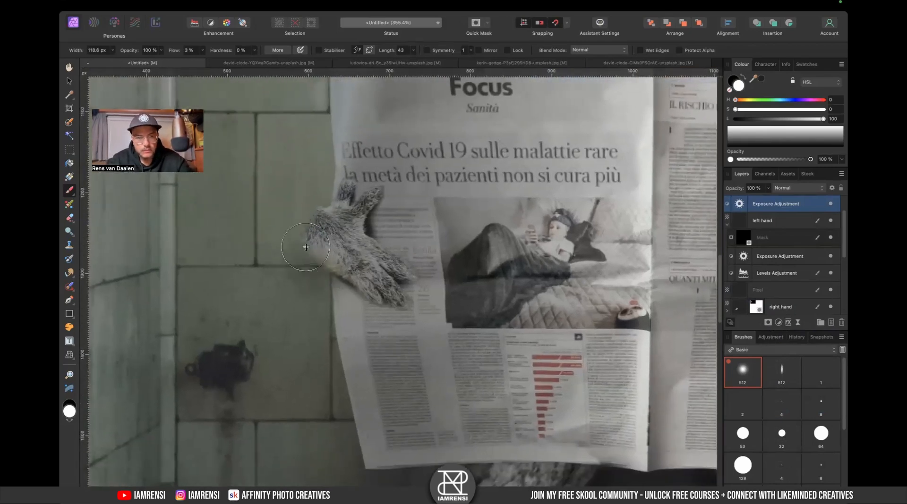
{"action": "left_click_drag", "start_coordinate": [756, 204], "coordinate": [745, 231]}
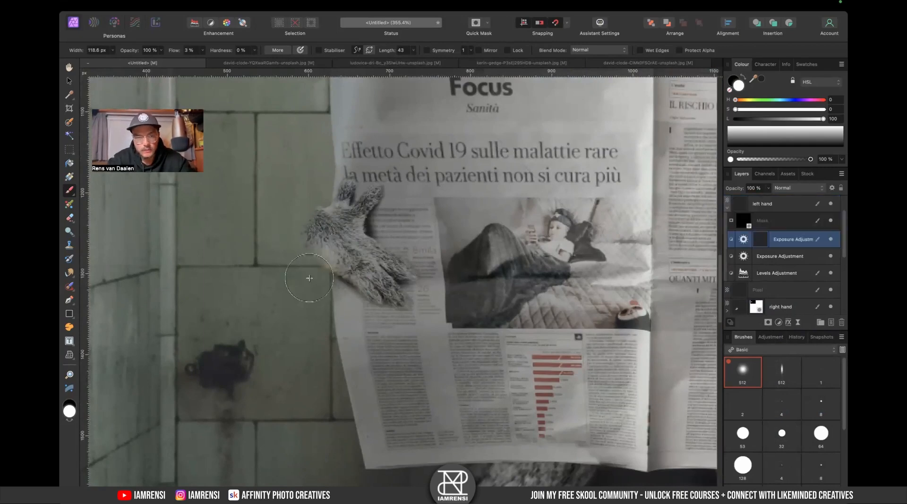
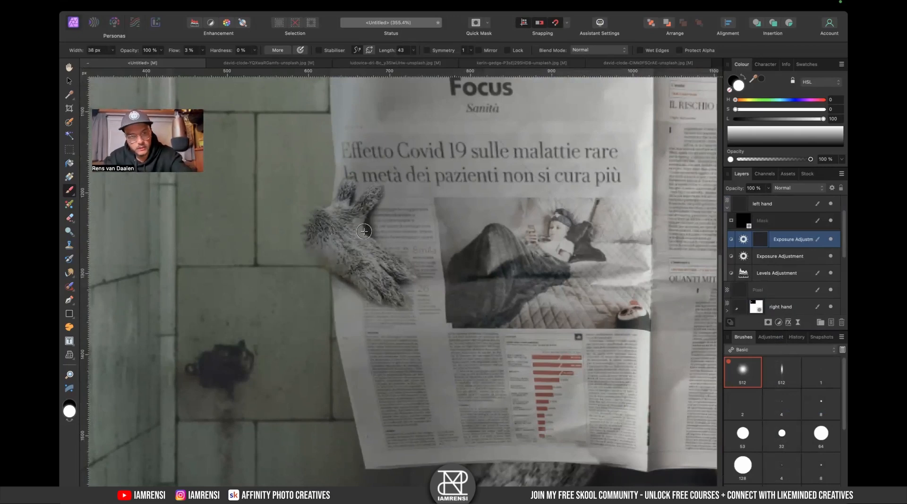
- Set the brush flow to 16% and paint the left hand's second Exposure adjustment onto the paper beneath the hand
{"action": "left_click_drag", "start_coordinate": [182, 56], "coordinate": [182, 55]}
{"action": "key", "text": "super+plus"}
{"action": "key", "text": "super+plus"}
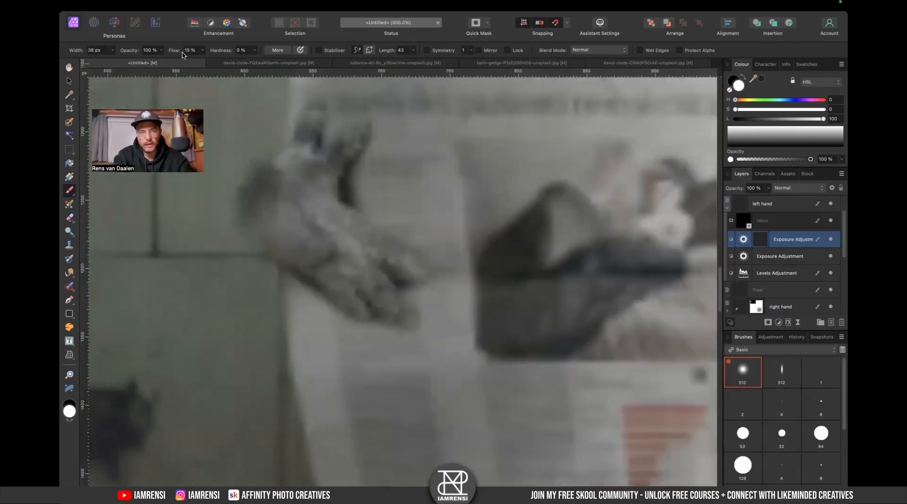
{"action": "left_click_drag", "start_coordinate": [384, 255], "coordinate": [427, 294]}
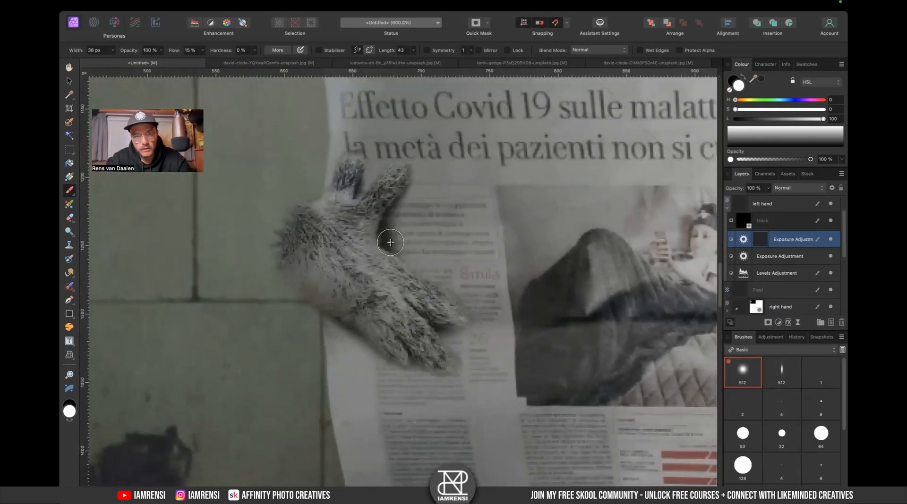
{"action": "scroll", "coordinate": [473, 297], "scroll_direction": "down", "scroll_amount": 3}
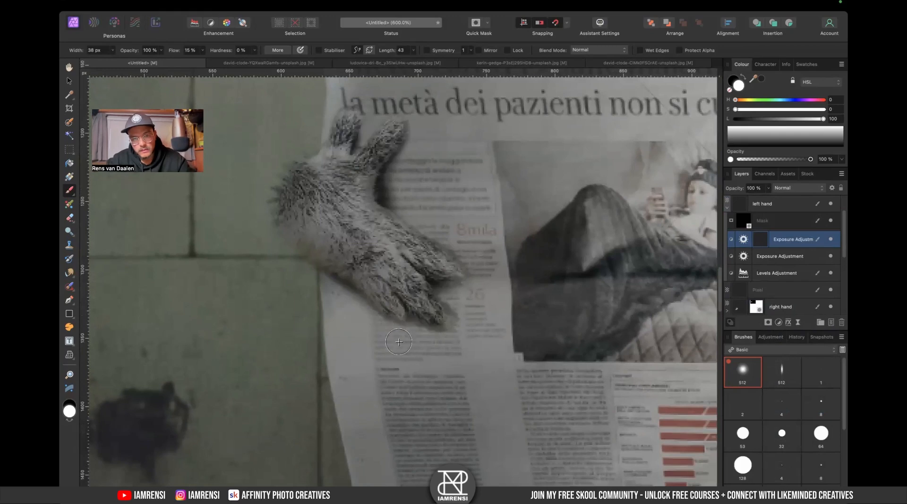
{"action": "key", "text": "bracketright"}
{"action": "key", "text": "bracketright"}
{"action": "key", "text": "super+0"}
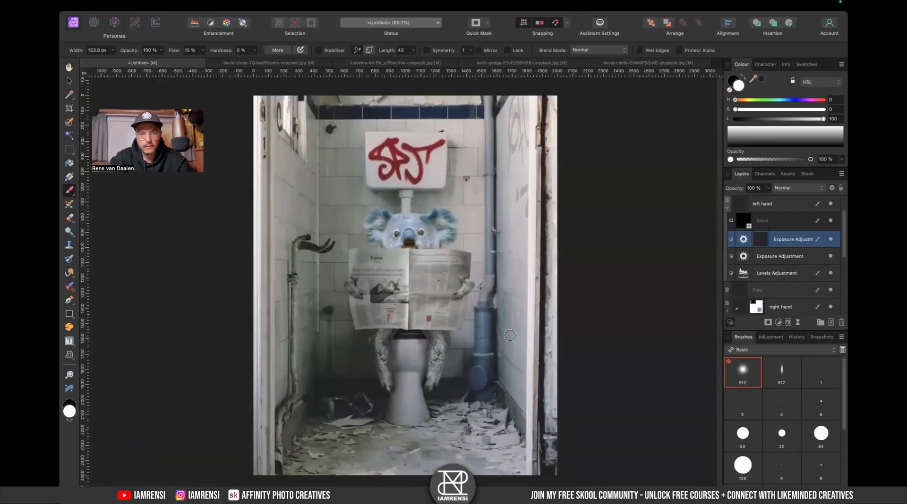
{"action": "double_click", "coordinate": [748, 261]}
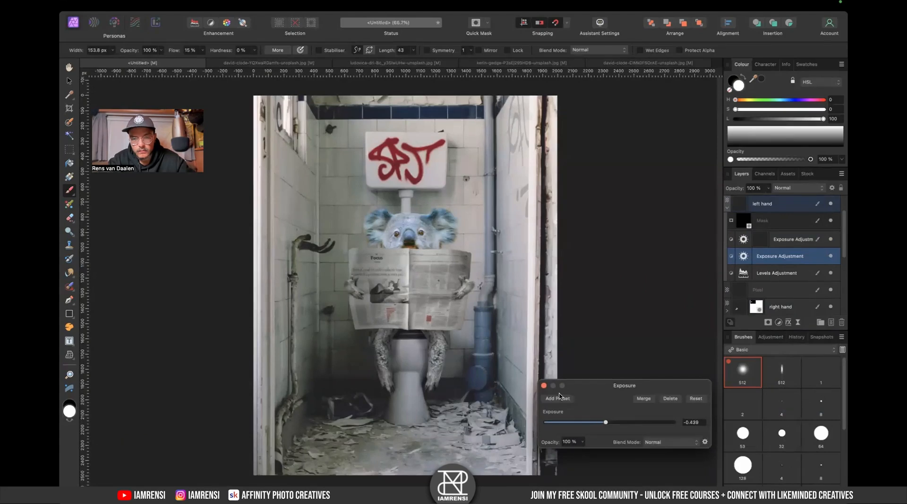
{"action": "left_click", "coordinate": [544, 386]}
{"action": "scroll", "coordinate": [489, 253], "scroll_direction": "up", "scroll_amount": 2}
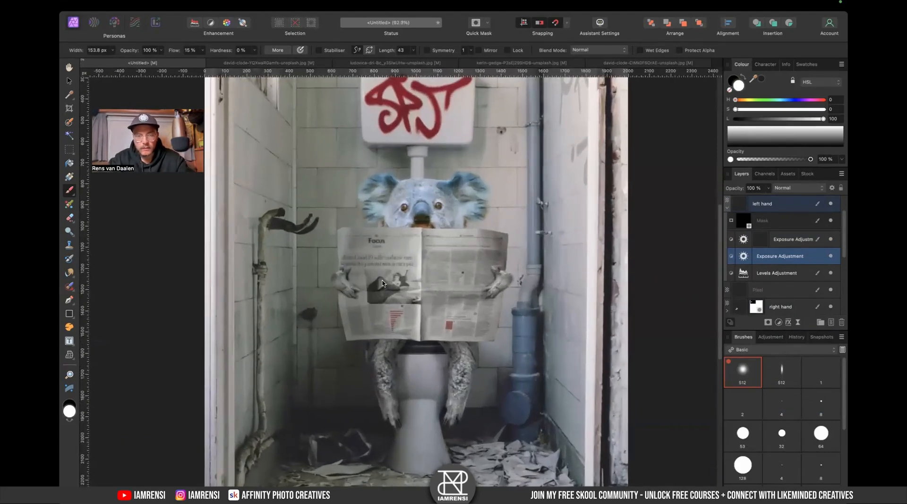
- Try nudging the right hand layer slightly to the right, undoing each move
{"action": "key", "text": "v"}
{"action": "scroll", "coordinate": [504, 273], "scroll_direction": "up", "scroll_amount": 2}
{"action": "left_click", "coordinate": [508, 283]}
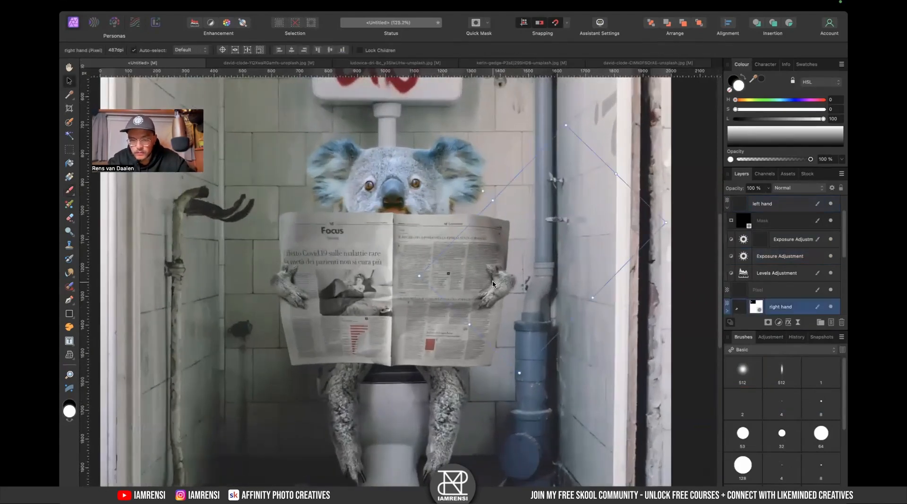
{"action": "left_click_drag", "start_coordinate": [502, 287], "coordinate": [507, 287]}
{"action": "key", "text": "super+z"}
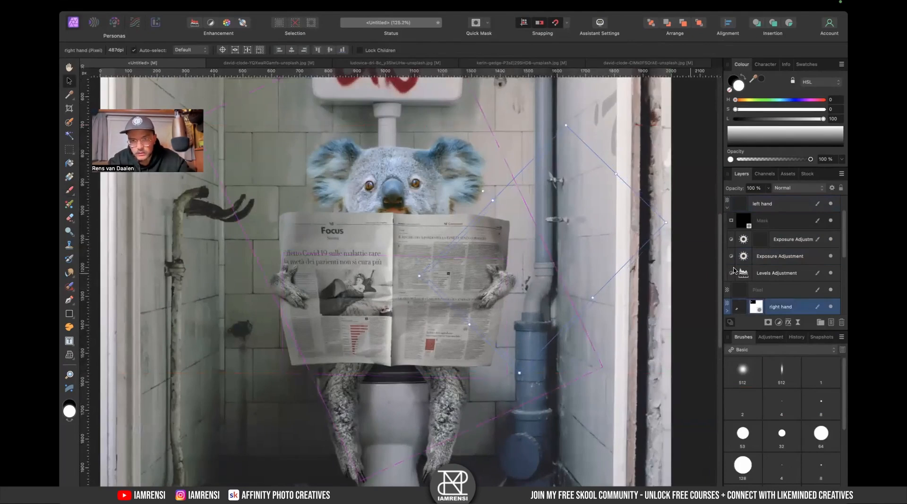
{"action": "scroll", "coordinate": [735, 270], "scroll_direction": "down", "scroll_amount": 2}
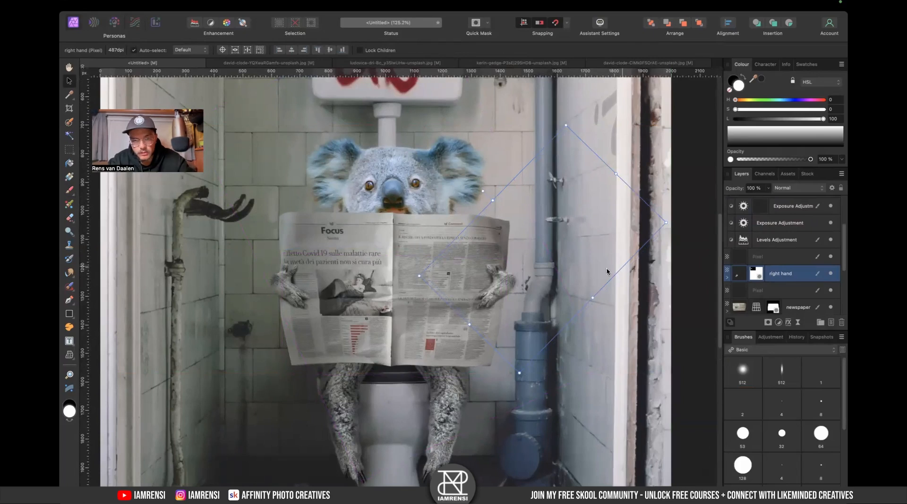
{"action": "left_click_drag", "start_coordinate": [498, 286], "coordinate": [515, 286]}
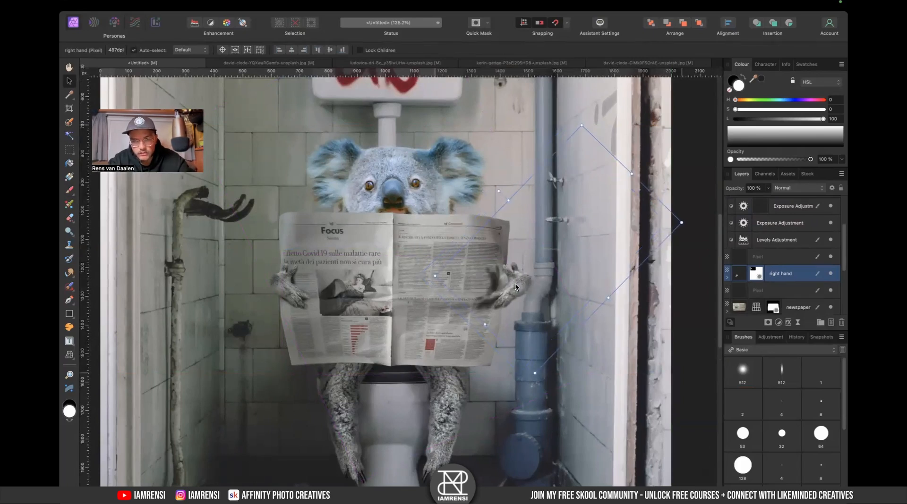
{"action": "key", "text": "super+z"}
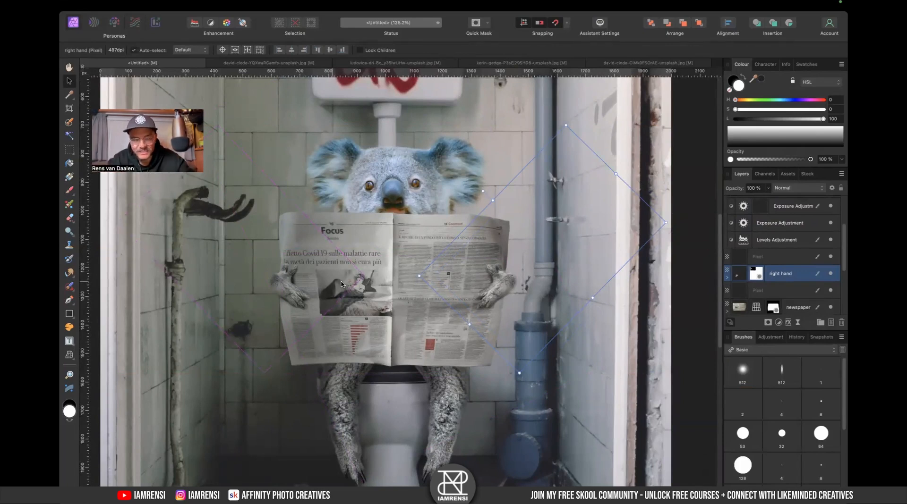
- Add a live Liquify filter to the newspaper layer
{"action": "left_click", "coordinate": [744, 310]}
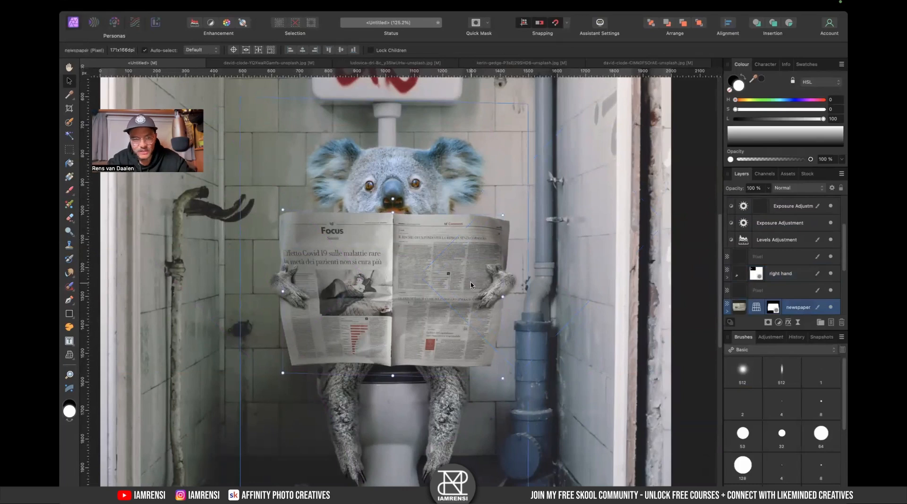
{"action": "scroll", "coordinate": [784, 302], "scroll_direction": "down", "scroll_amount": 3}
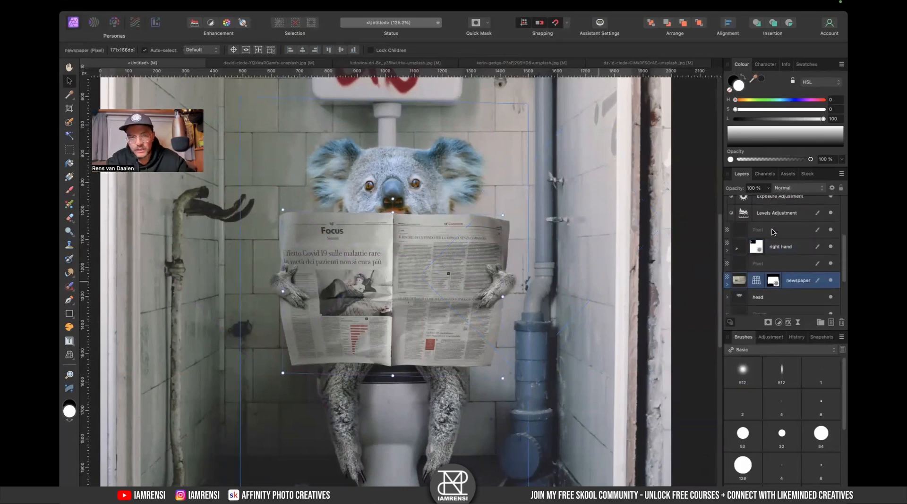
{"action": "left_click", "coordinate": [797, 324]}
{"action": "scroll", "coordinate": [807, 396], "scroll_direction": "down", "scroll_amount": 5}
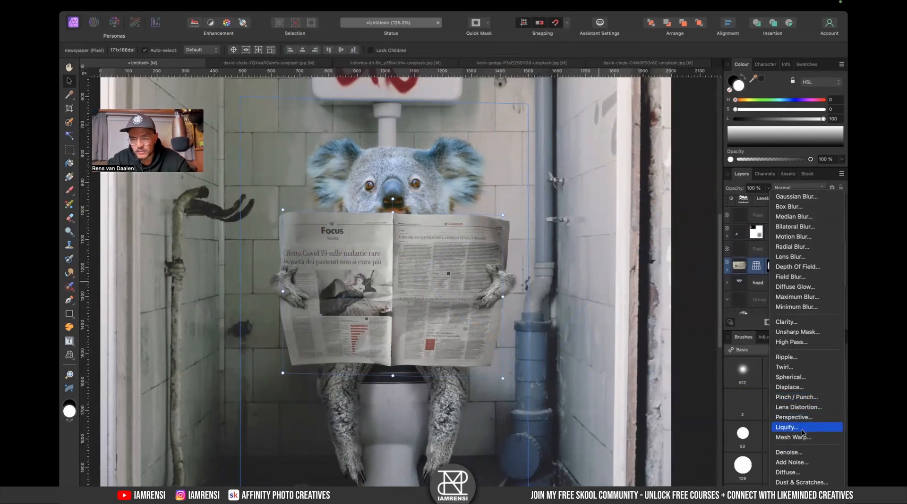
{"action": "left_click", "coordinate": [801, 428]}
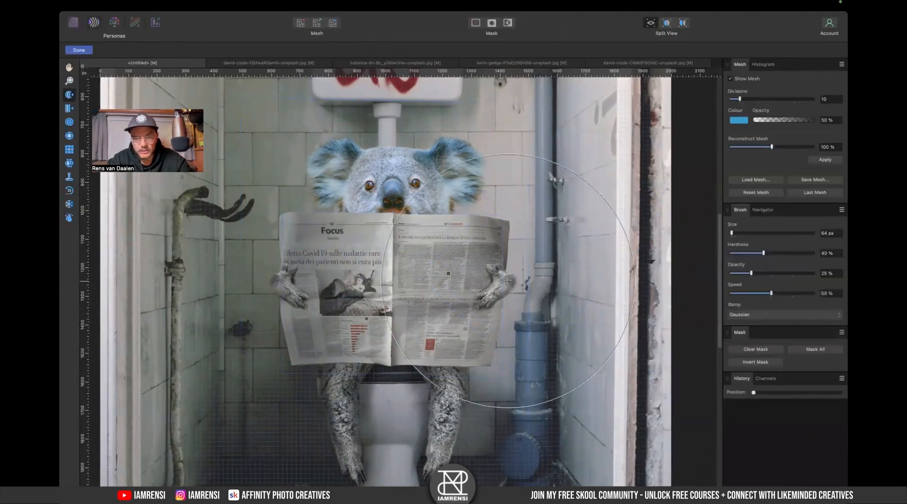
- Set the Liquify brush to about 82 px and push the newspaper's left edge in around the left hand
{"action": "key", "text": "bracketright"}
{"action": "key", "text": "bracketright"}
{"action": "key", "text": "bracketright"}
{"action": "key", "text": "bracketleft"}
{"action": "key", "text": "bracketleft"}
{"action": "key", "text": "bracketleft"}
{"action": "key", "text": "bracketleft"}
{"action": "key", "text": "bracketright"}
{"action": "key", "text": "bracketright"}
{"action": "key", "text": "bracketright"}
{"action": "key", "text": "bracketright"}
{"action": "key", "text": "bracketright"}
{"action": "key", "text": "bracketright"}
{"action": "key", "text": "bracketleft"}
{"action": "key", "text": "bracketleft"}
{"action": "key", "text": "bracketleft"}
{"action": "key", "text": "bracketleft"}
{"action": "key", "text": "bracketleft"}
{"action": "key", "text": "bracketleft"}
{"action": "key", "text": "bracketleft"}
{"action": "key", "text": "bracketleft"}
{"action": "key", "text": "bracketleft"}
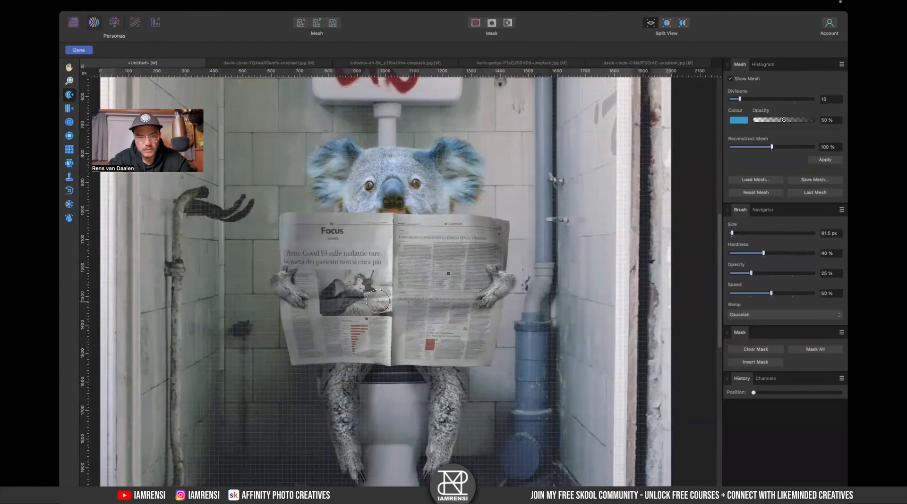
{"action": "scroll", "coordinate": [237, 297], "scroll_direction": "up", "scroll_amount": 3}
{"action": "mouse_move", "coordinate": [332, 266]}
{"action": "left_mouse_down"}
{"action": "mouse_move", "coordinate": [309, 247]}
{"action": "mouse_move", "coordinate": [333, 256]}
{"action": "mouse_move", "coordinate": [317, 253]}
{"action": "mouse_move", "coordinate": [331, 257]}
{"action": "mouse_move", "coordinate": [314, 240]}
{"action": "mouse_move", "coordinate": [323, 241]}
{"action": "mouse_move", "coordinate": [296, 261]}
{"action": "mouse_move", "coordinate": [323, 271]}
{"action": "mouse_move", "coordinate": [303, 274]}
{"action": "mouse_move", "coordinate": [303, 243]}
{"action": "left_mouse_up"}
- Enlarge the brush to about 143 px and push the newspaper's right edge toward the right hand
{"action": "key", "text": "bracketright"}
{"action": "key", "text": "bracketright"}
{"action": "key", "text": "bracketright"}
{"action": "key", "text": "bracketright"}
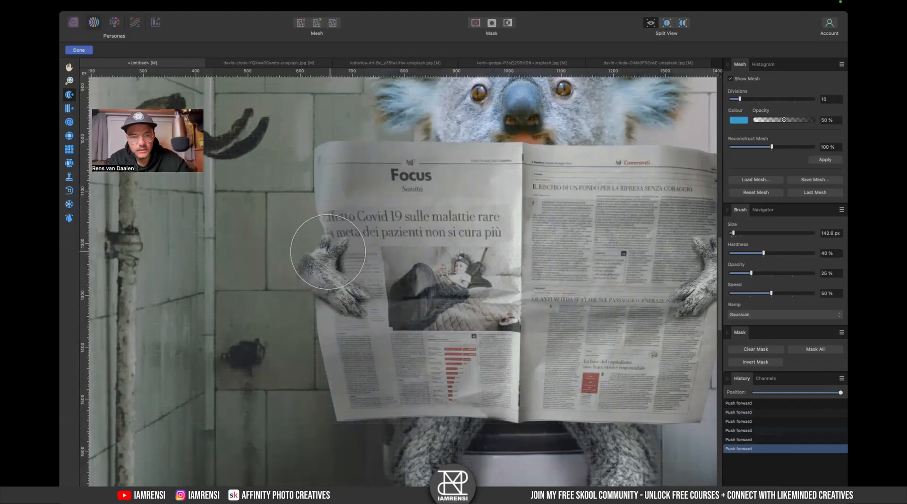
{"action": "scroll", "coordinate": [331, 250], "scroll_direction": "right", "scroll_amount": 10}
{"action": "left_click_drag", "start_coordinate": [536, 245], "coordinate": [581, 234]}
- Enlarge the brush to about 217 px and push the newspaper's lower right side upward
{"action": "key", "text": "bracketright"}
{"action": "key", "text": "bracketright"}
{"action": "key", "text": "bracketright"}
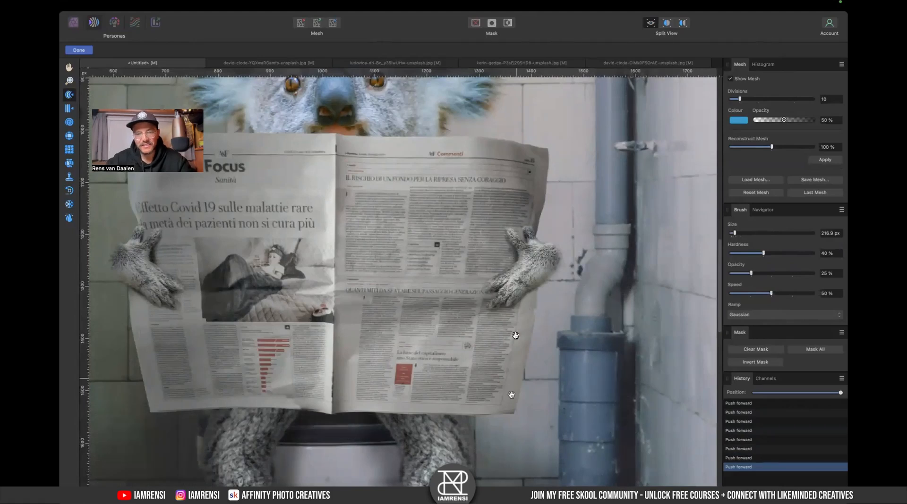
{"action": "left_click_drag", "start_coordinate": [515, 336], "coordinate": [525, 268]}
- Resize the brush to about 176 px, push the newspaper's bottom edge above the legs, and commit the Liquify
{"action": "key", "text": "bracketleft"}
{"action": "key", "text": "bracketleft"}
{"action": "key", "text": "bracketright"}
{"action": "mouse_move", "coordinate": [433, 356]}
{"action": "left_mouse_down"}
{"action": "mouse_move", "coordinate": [438, 333]}
{"action": "mouse_move", "coordinate": [454, 349]}
{"action": "left_mouse_up"}
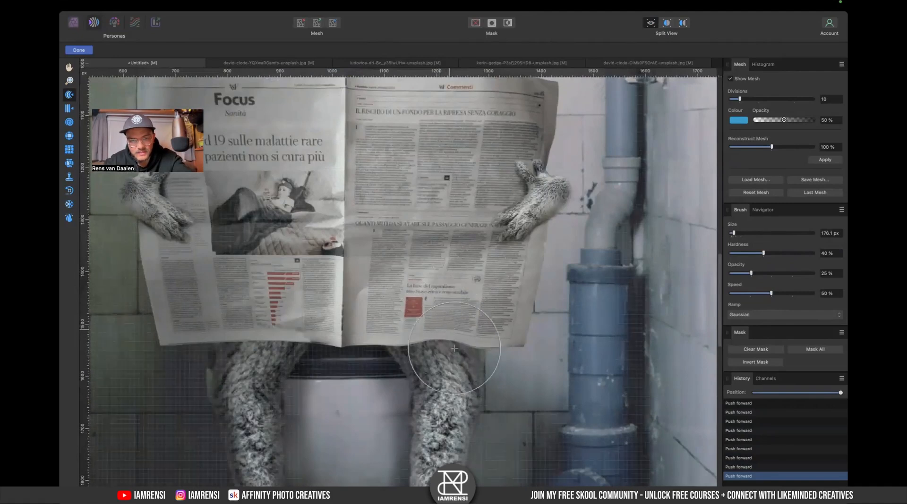
{"action": "mouse_move", "coordinate": [257, 354]}
{"action": "left_mouse_down"}
{"action": "mouse_move", "coordinate": [304, 340]}
{"action": "mouse_move", "coordinate": [303, 313]}
{"action": "mouse_move", "coordinate": [302, 328]}
{"action": "mouse_move", "coordinate": [277, 318]}
{"action": "left_mouse_up"}
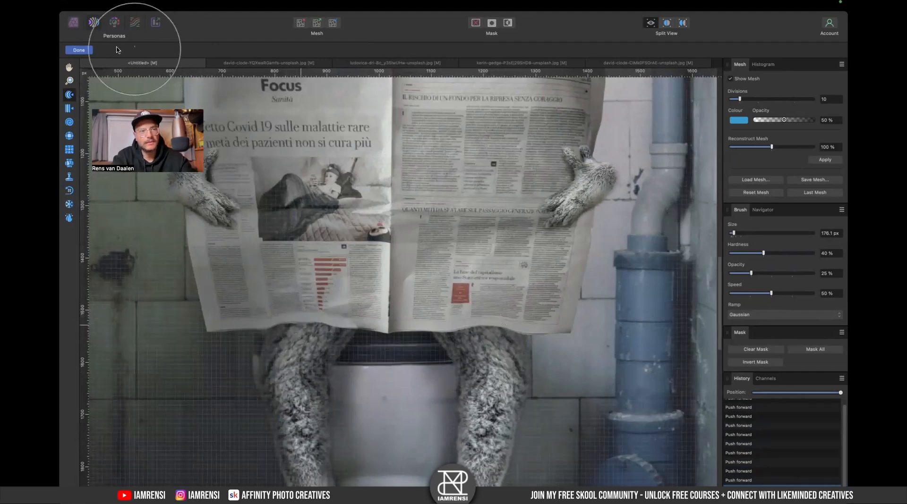
{"action": "left_click", "coordinate": [80, 50]}
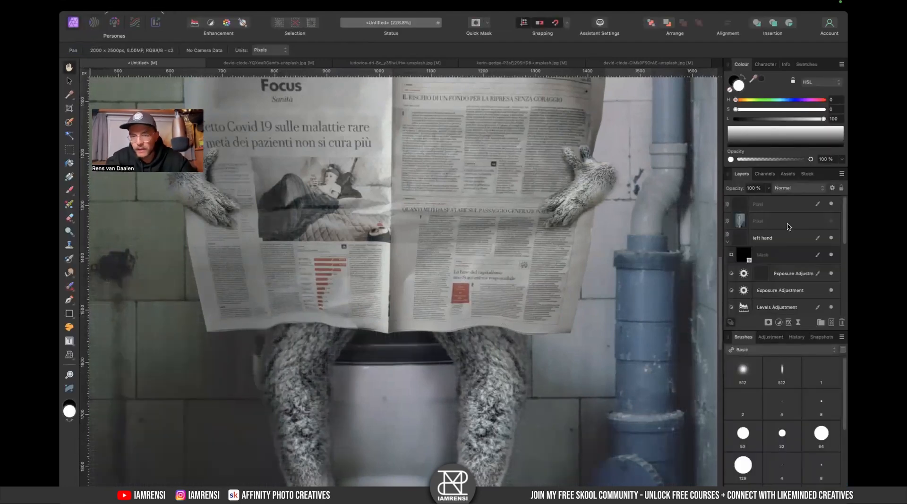
- Add a mask to the newspaper layer
{"action": "scroll", "coordinate": [788, 227], "scroll_direction": "down", "scroll_amount": 5}
{"action": "scroll", "coordinate": [761, 274], "scroll_direction": "up", "scroll_amount": 4}
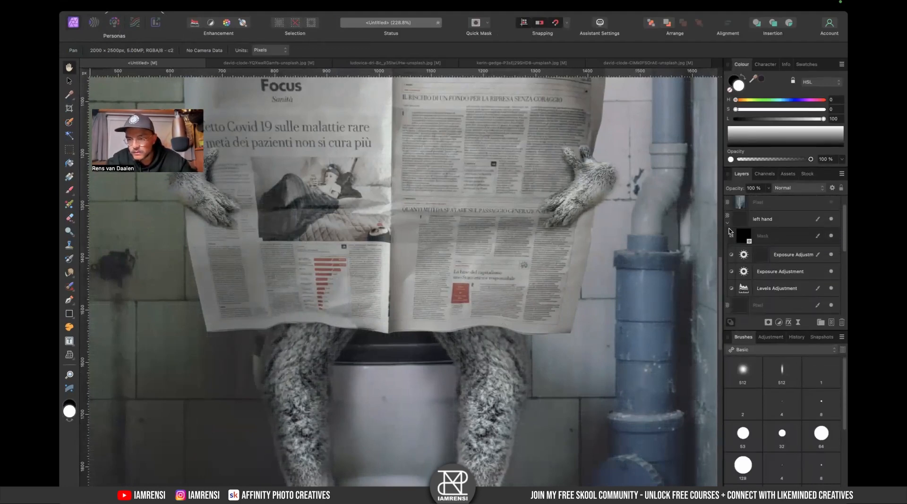
{"action": "scroll", "coordinate": [728, 236], "scroll_direction": "down", "scroll_amount": 7}
{"action": "left_click", "coordinate": [727, 255]}
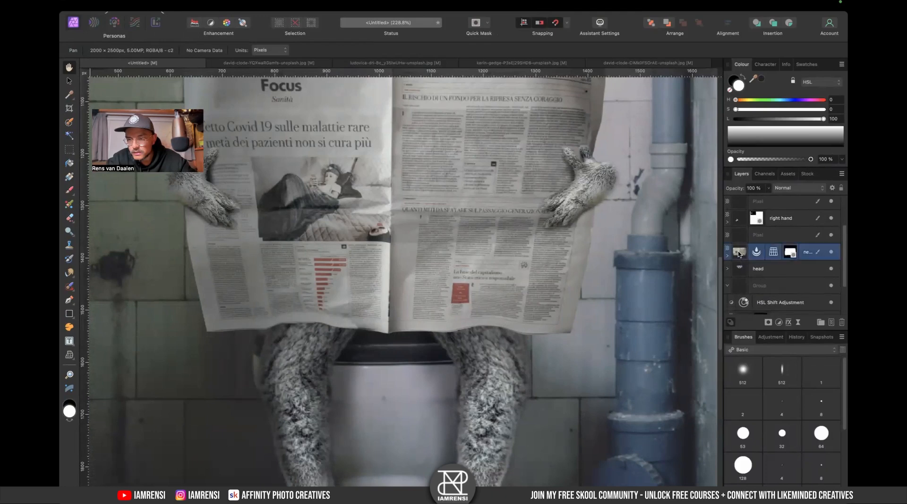
{"action": "left_click", "coordinate": [728, 257]}
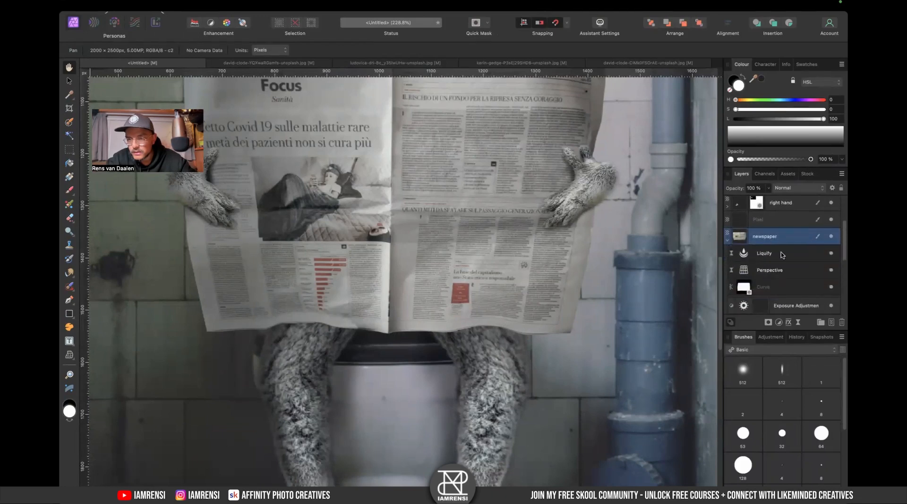
{"action": "left_click", "coordinate": [768, 323]}
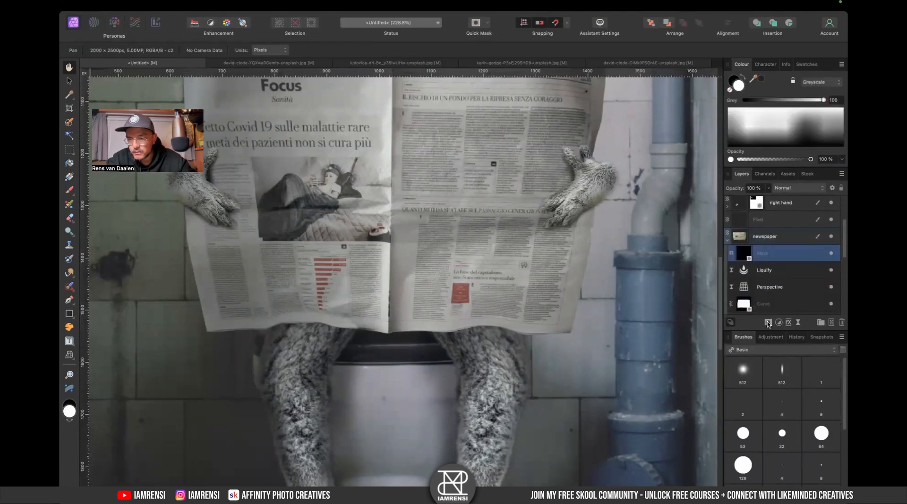
- Paint black with an IAMRENSI Fur Brushes brush about 98 px on the newspaper mask where the right leg meets the paper
{"action": "left_click", "coordinate": [751, 351]}
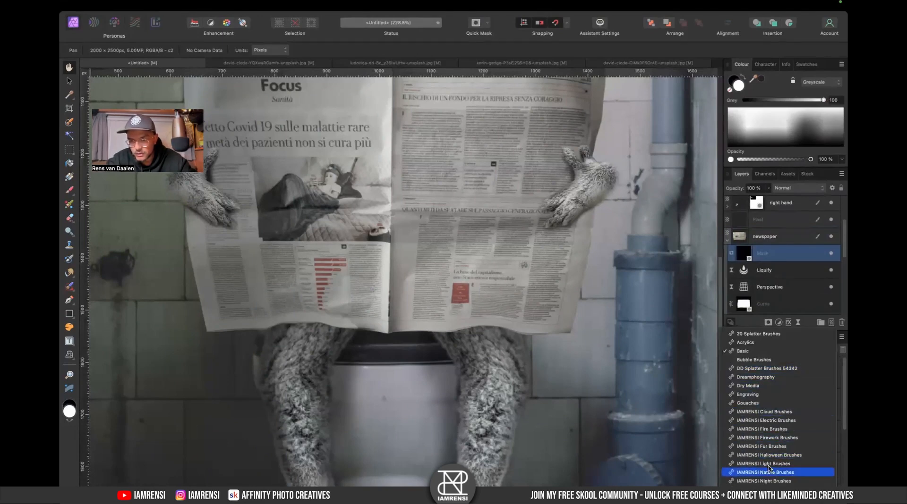
{"action": "left_click", "coordinate": [767, 447]}
{"action": "left_click", "coordinate": [819, 402]}
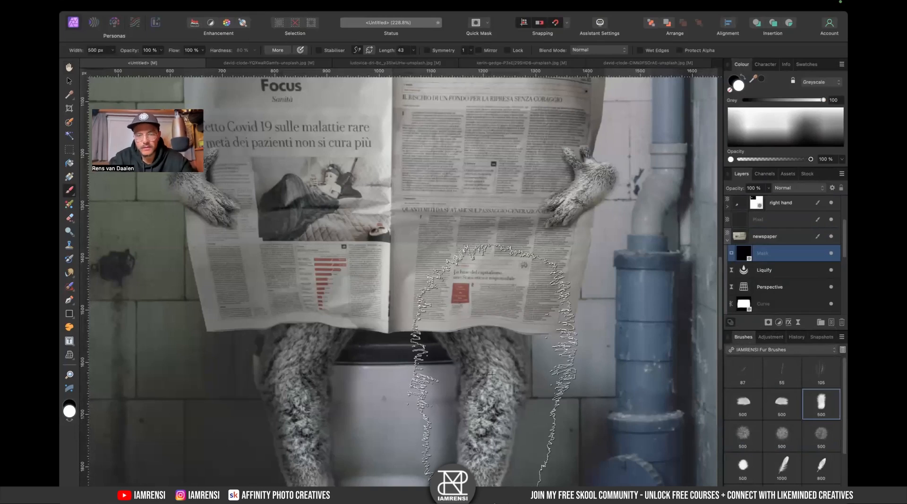
{"action": "key", "text": "bracketleft"}
{"action": "key", "text": "bracketleft"}
{"action": "key", "text": "bracketleft"}
{"action": "key", "text": "bracketleft"}
{"action": "key", "text": "bracketleft"}
{"action": "key", "text": "bracketleft"}
{"action": "key", "text": "bracketleft"}
{"action": "key", "text": "bracketleft"}
{"action": "scroll", "coordinate": [487, 363], "scroll_direction": "up", "scroll_amount": 5}
{"action": "scroll", "coordinate": [486, 356], "scroll_direction": "up", "scroll_amount": 1}
{"action": "key", "text": "x"}
{"action": "key", "text": "bracketleft"}
{"action": "key", "text": "bracketleft"}
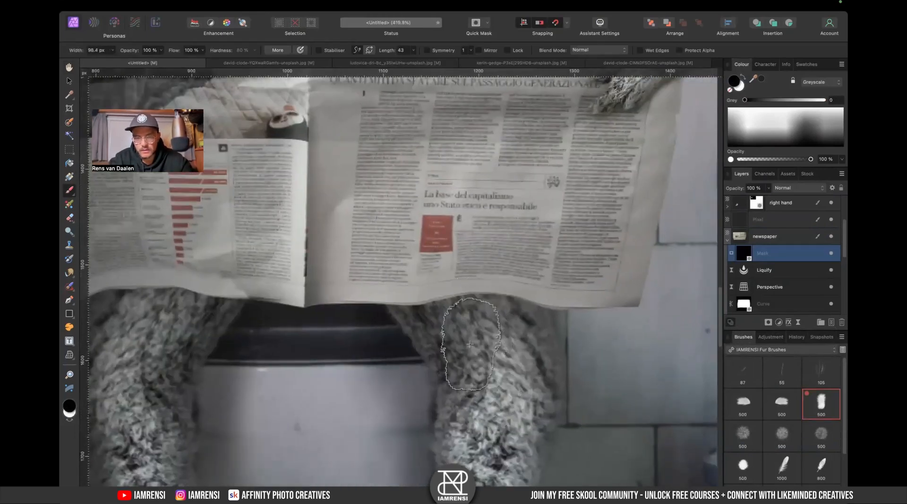
{"action": "left_click", "coordinate": [457, 307]}
{"action": "key", "text": "super+z"}
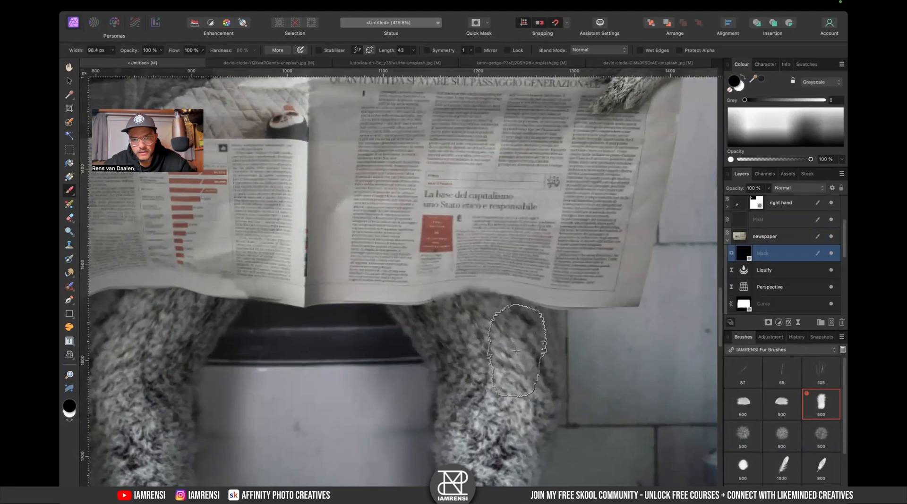
{"action": "left_click_drag", "start_coordinate": [526, 354], "coordinate": [510, 325]}
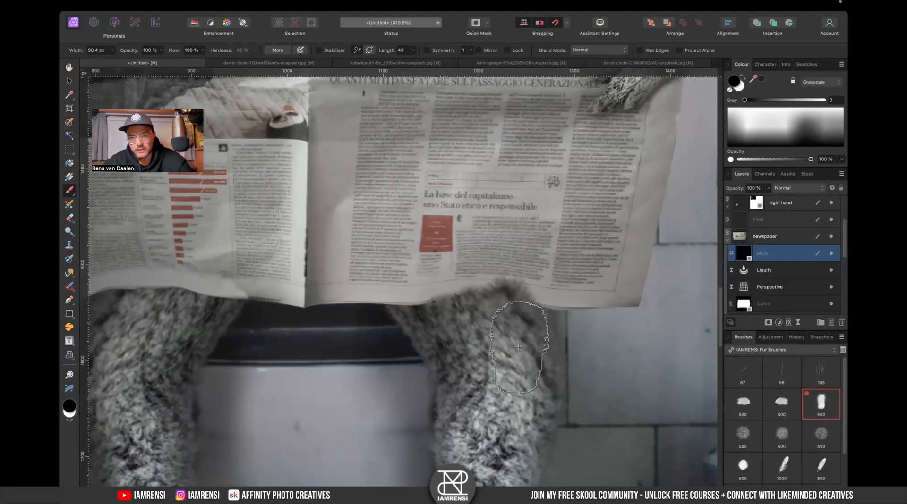
- Enlarge the fur brush to about 130 px and paint the newspaper mask where the left leg meets the paper
{"action": "key", "text": "bracketright"}
{"action": "key", "text": "bracketright"}
{"action": "key", "text": "bracketright"}
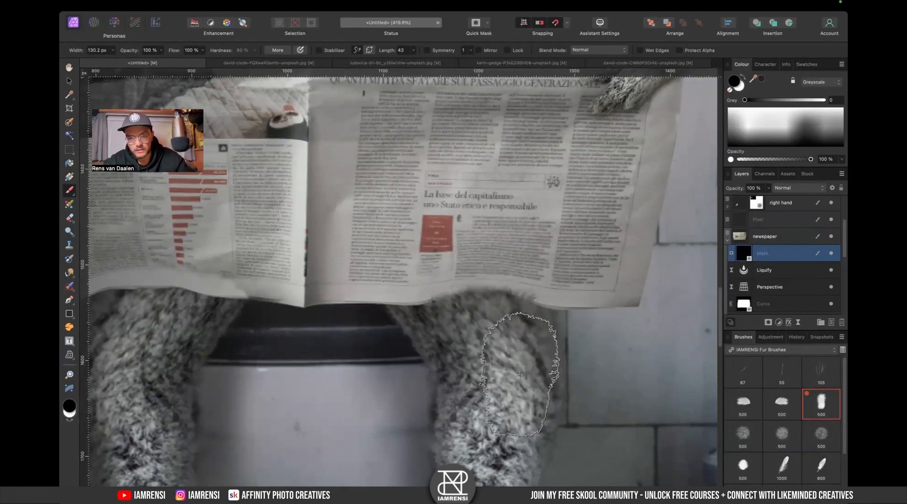
{"action": "left_click_drag", "start_coordinate": [240, 331], "coordinate": [395, 362]}
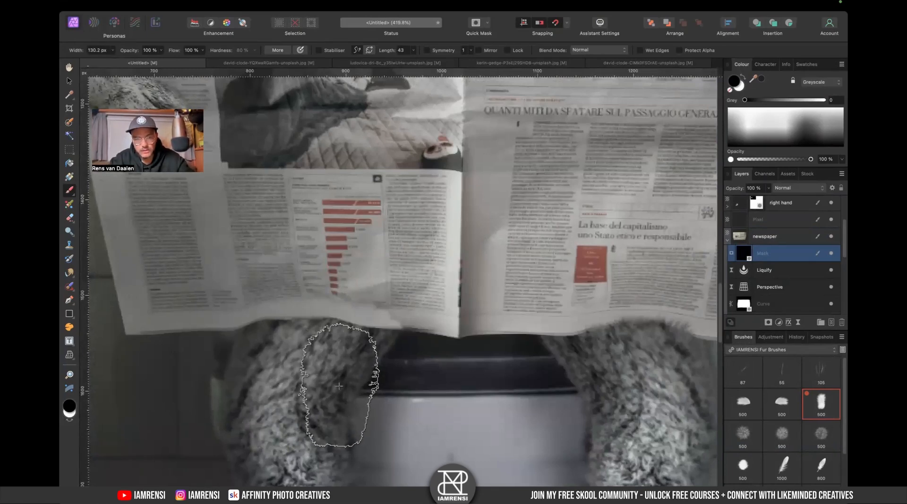
{"action": "left_click_drag", "start_coordinate": [341, 378], "coordinate": [298, 348]}
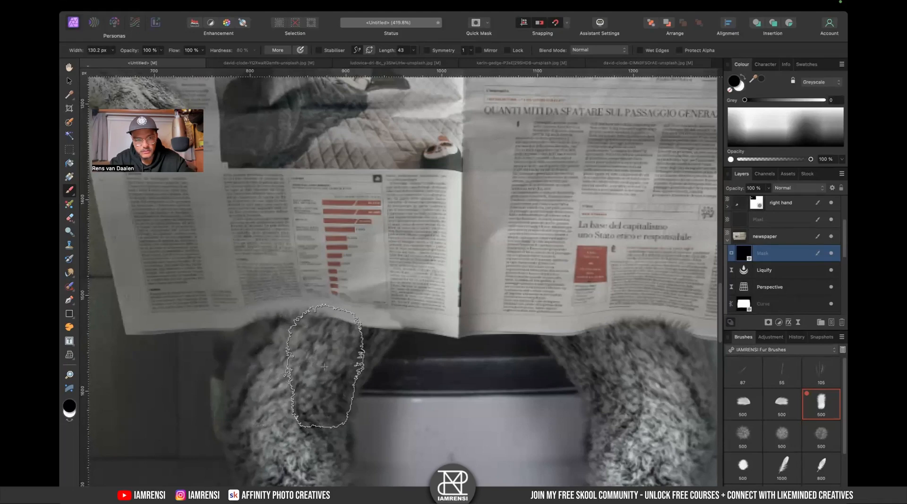
- Collapse the newspaper layer's stack of Liquify and Perspective adjustments
{"action": "key", "text": "super+0"}
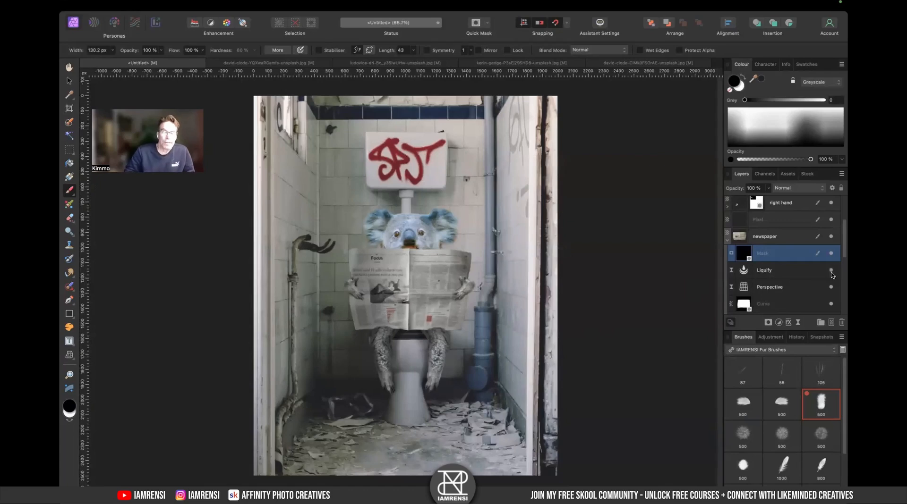
{"action": "left_click", "coordinate": [794, 273]}
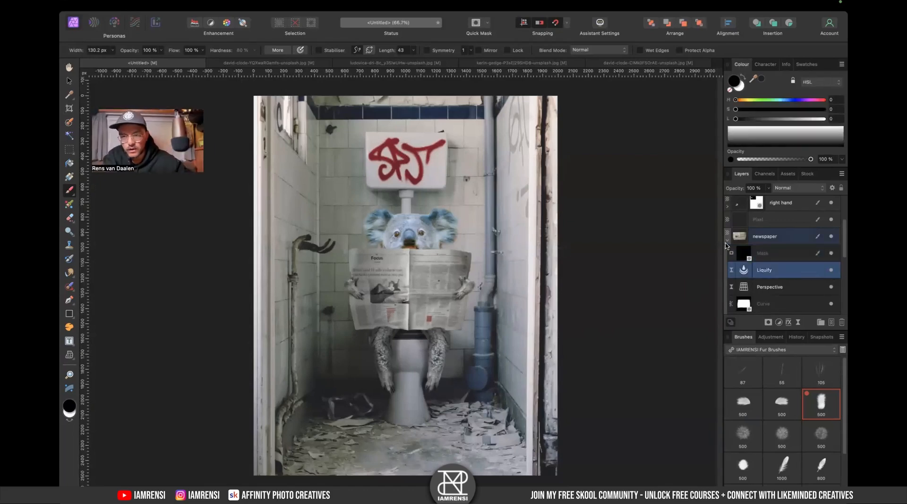
{"action": "left_click", "coordinate": [727, 243]}
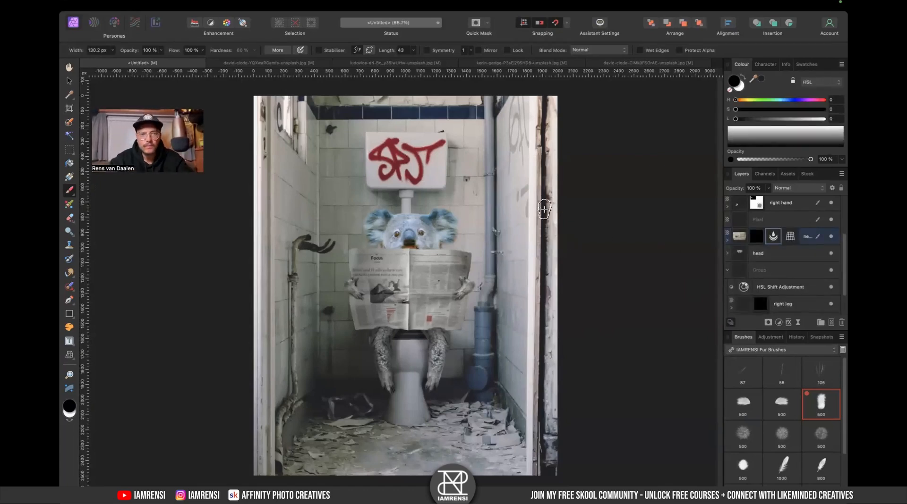
- Flip the koala head group horizontally and nudge it slightly to the left
{"action": "key", "text": "v"}
{"action": "left_click", "coordinate": [417, 231]}
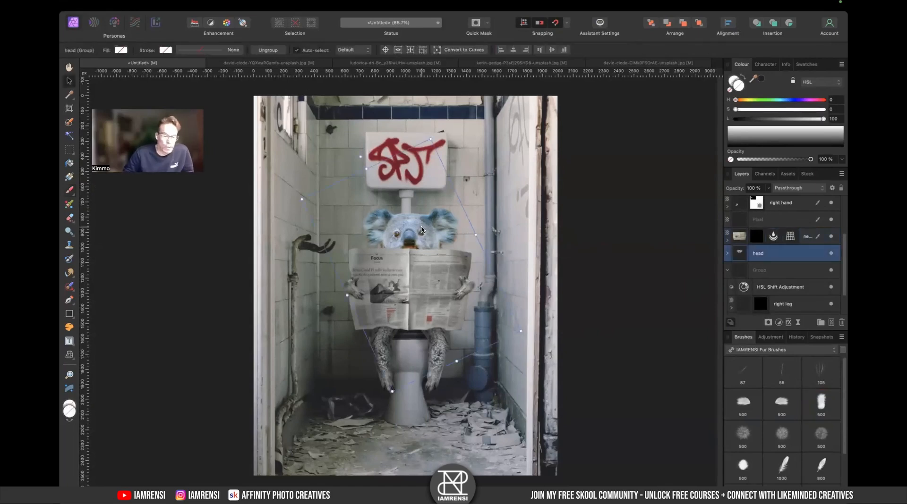
{"action": "scroll", "coordinate": [421, 231], "scroll_direction": "up", "scroll_amount": 3}
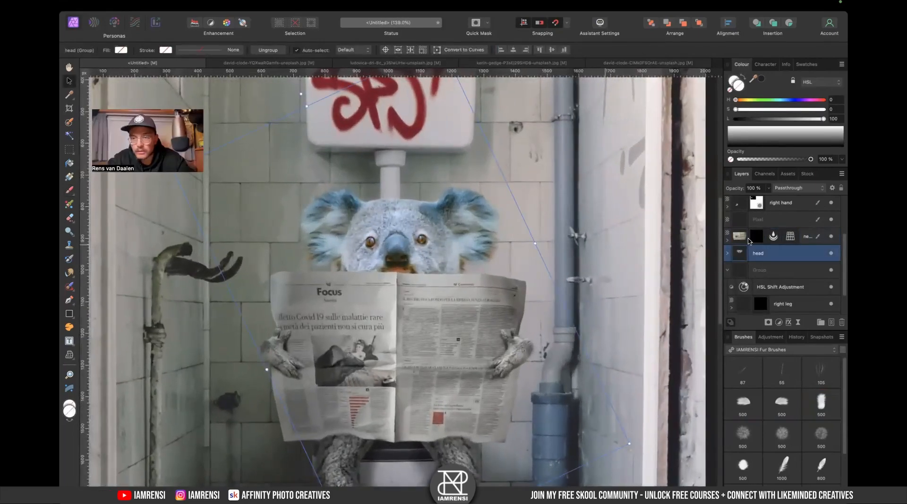
{"action": "right_click", "coordinate": [447, 238]}
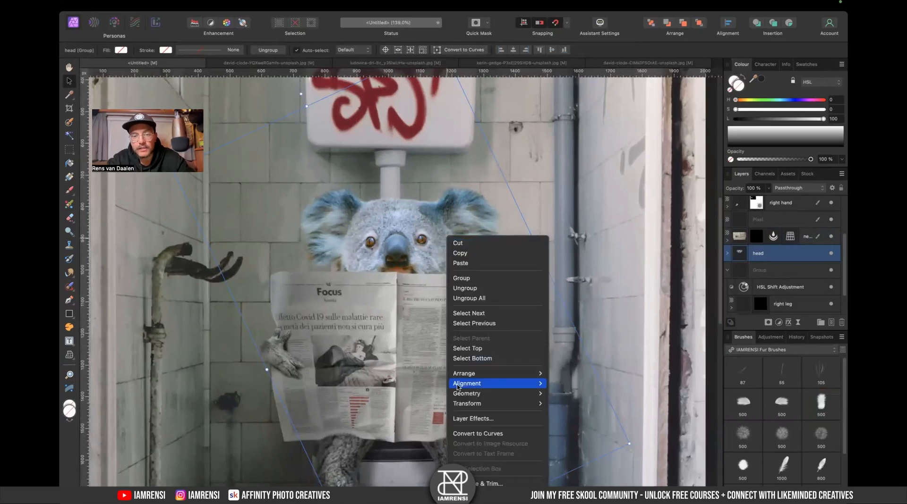
{"action": "mouse_move", "coordinate": [531, 403]}
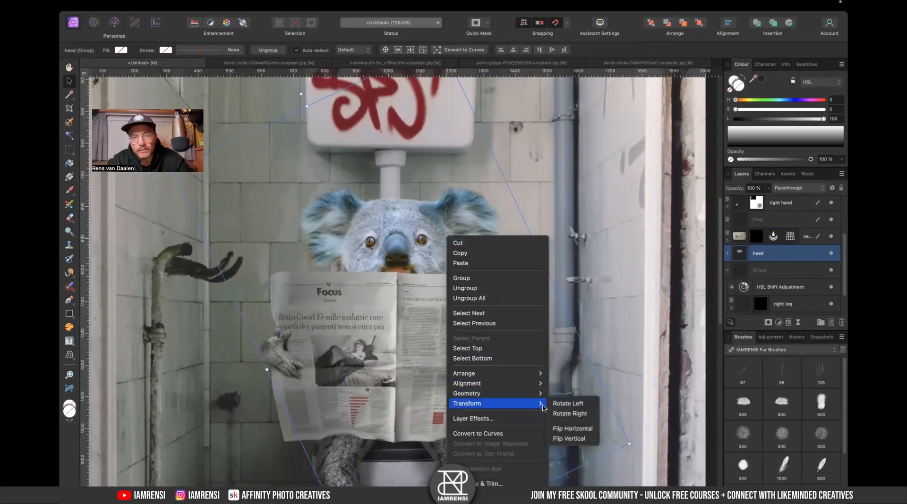
{"action": "left_click", "coordinate": [567, 427]}
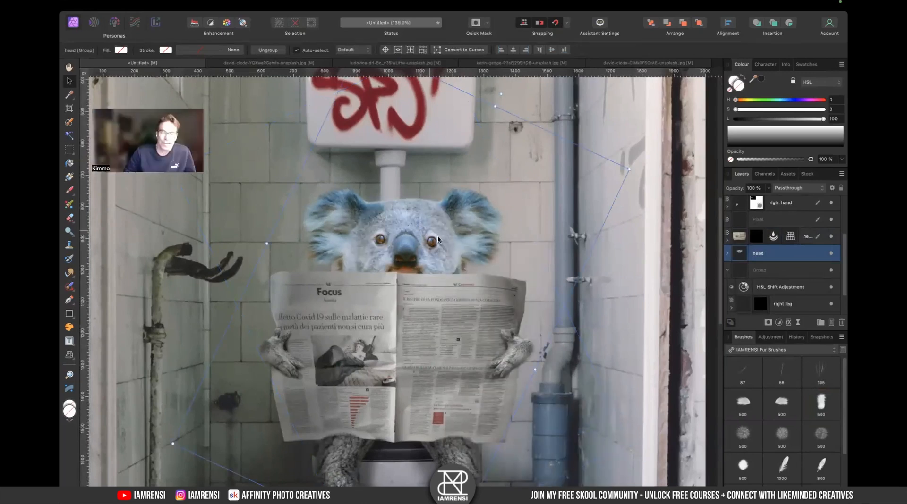
{"action": "left_click_drag", "start_coordinate": [420, 226], "coordinate": [418, 226]}
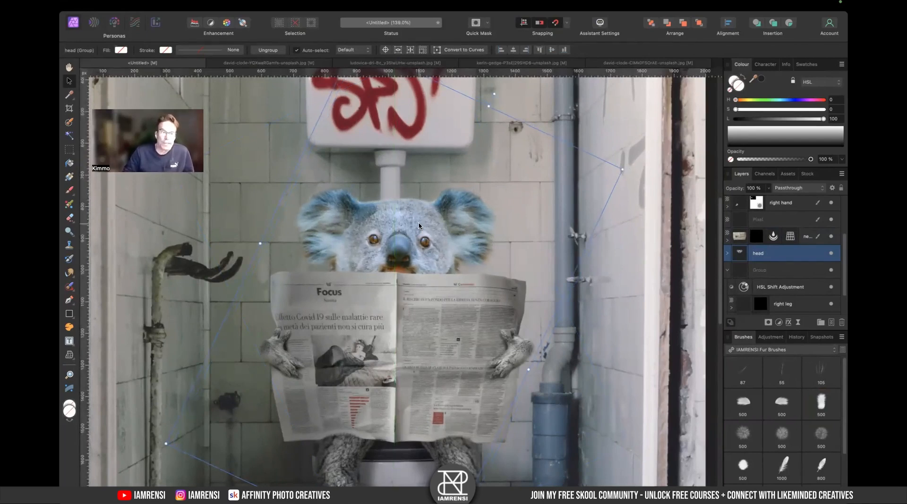
- Add a Curves adjustment pulling the midtones down and nest it inside the head group
{"action": "left_click", "coordinate": [778, 323]}
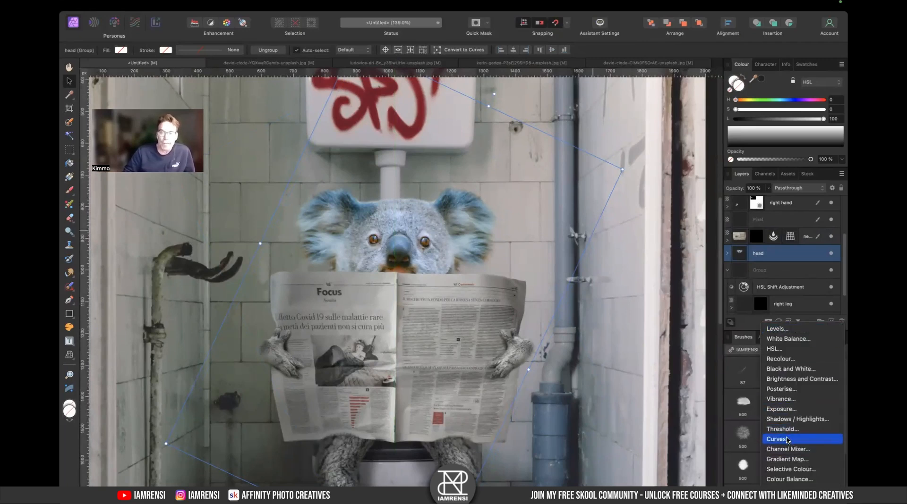
{"action": "left_click", "coordinate": [788, 440]}
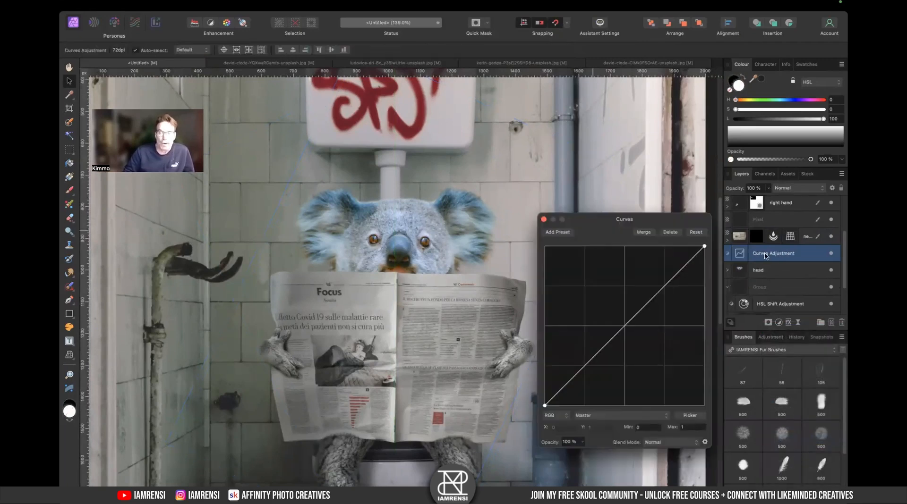
{"action": "left_click", "coordinate": [727, 287]}
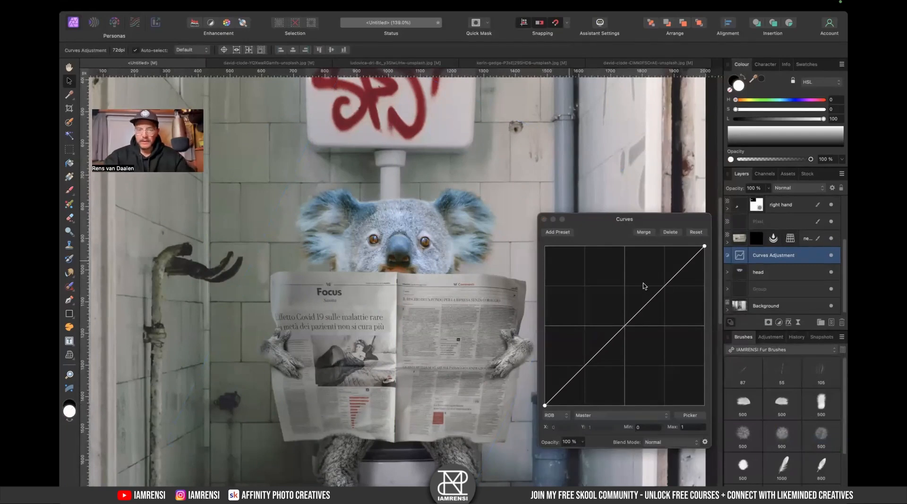
{"action": "left_click", "coordinate": [648, 310]}
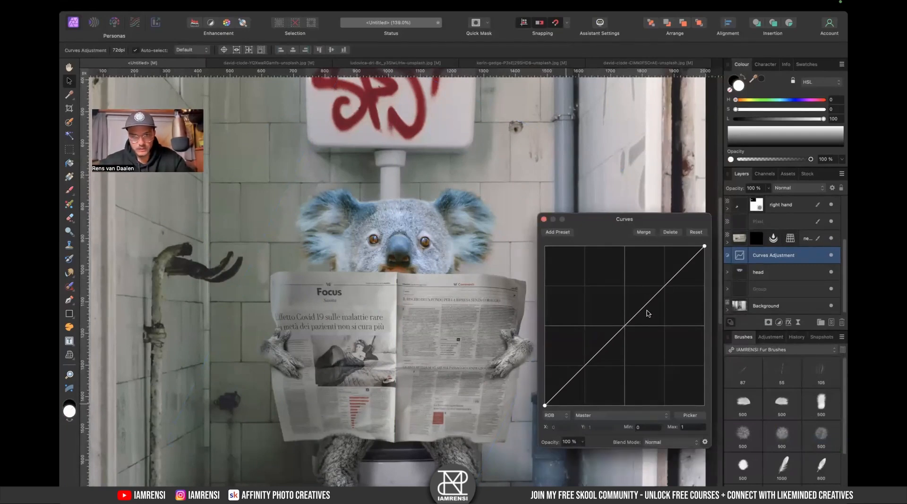
{"action": "left_click_drag", "start_coordinate": [647, 306], "coordinate": [646, 326]}
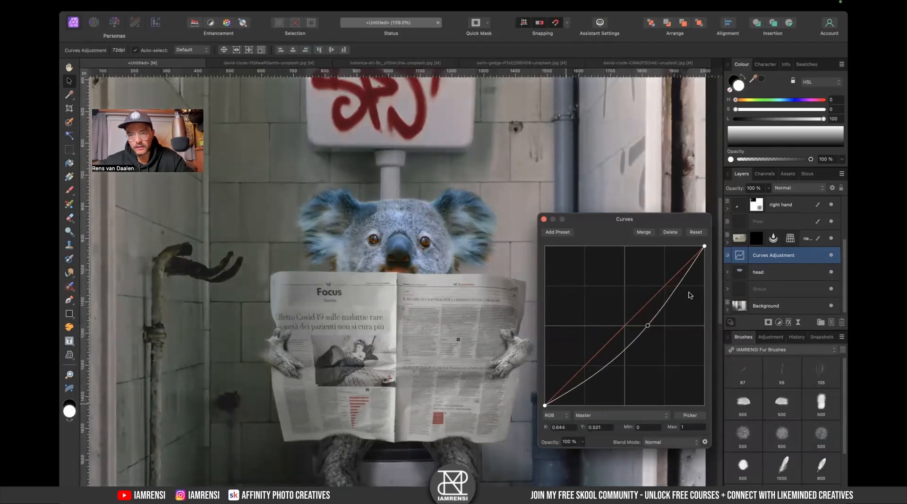
{"action": "mouse_move", "coordinate": [741, 260]}
{"action": "left_mouse_down"}
{"action": "mouse_move", "coordinate": [754, 276]}
{"action": "mouse_move", "coordinate": [754, 266]}
{"action": "left_mouse_up"}
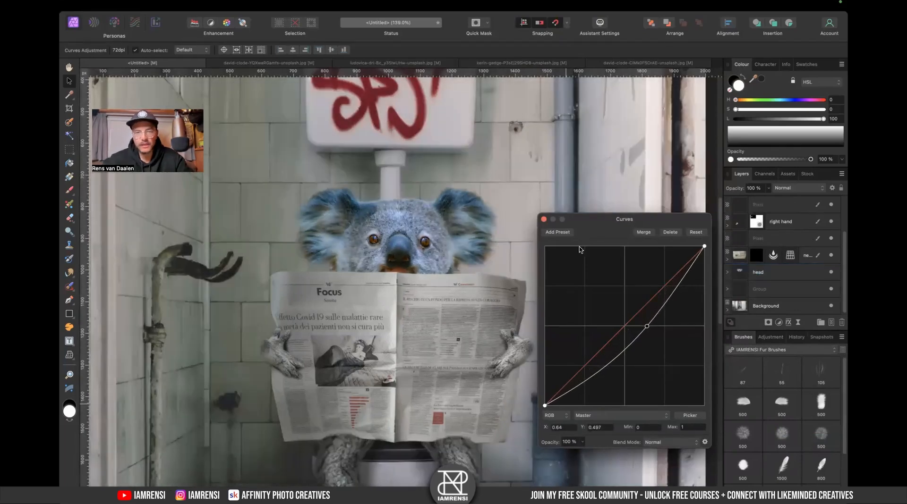
{"action": "left_click", "coordinate": [544, 219]}
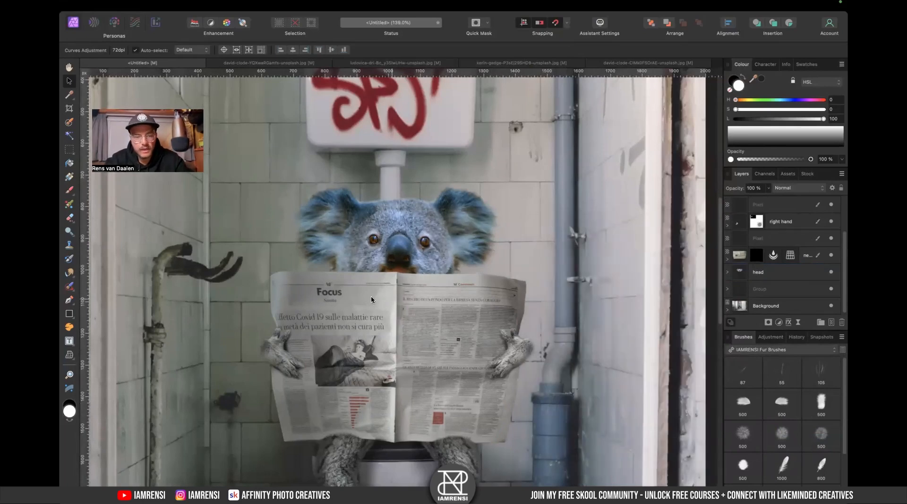
- Switch to the Basic soft round 512 px brush and enlarge it to about 744 px
{"action": "left_click", "coordinate": [821, 403]}
{"action": "key", "text": "x"}
{"action": "left_click", "coordinate": [756, 350]}
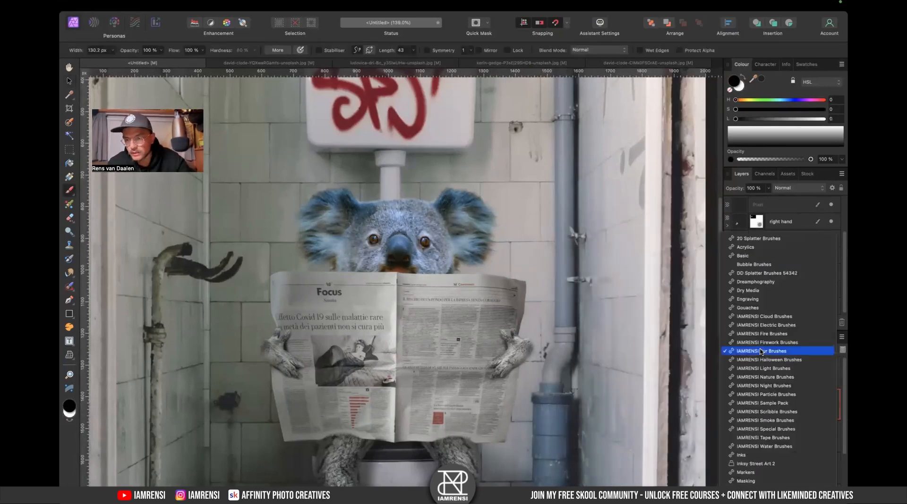
{"action": "left_click", "coordinate": [753, 258]}
{"action": "left_click", "coordinate": [753, 375]}
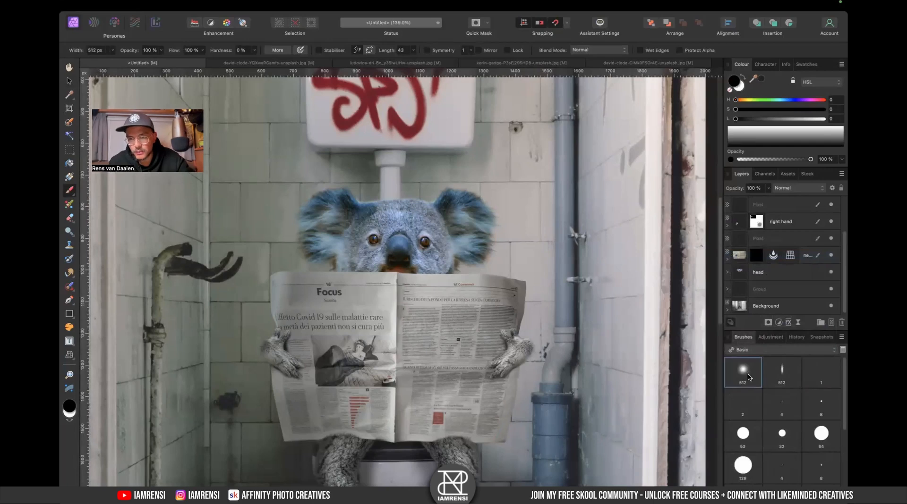
{"action": "key", "text": "]"}
{"action": "key", "text": "]"}
{"action": "key", "text": "]"}
{"action": "key", "text": "]"}
{"action": "key", "text": "]"}
{"action": "key", "text": "]"}
{"action": "key", "text": "]"}
{"action": "key", "text": "]"}
{"action": "key", "text": "]"}
{"action": "key", "text": "]"}
{"action": "key", "text": "]"}
{"action": "key", "text": "["}
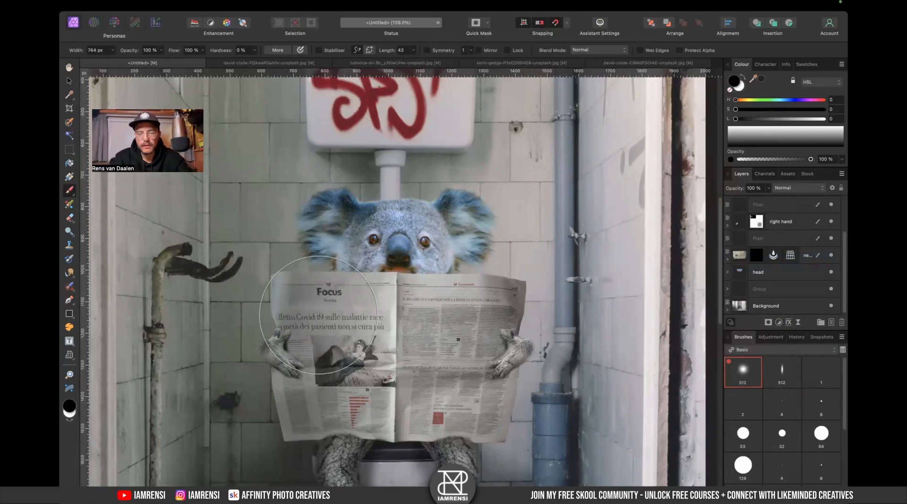
- Expand the head group and delete its White Balance adjustment
{"action": "left_click", "coordinate": [765, 272]}
{"action": "left_click", "coordinate": [726, 272]}
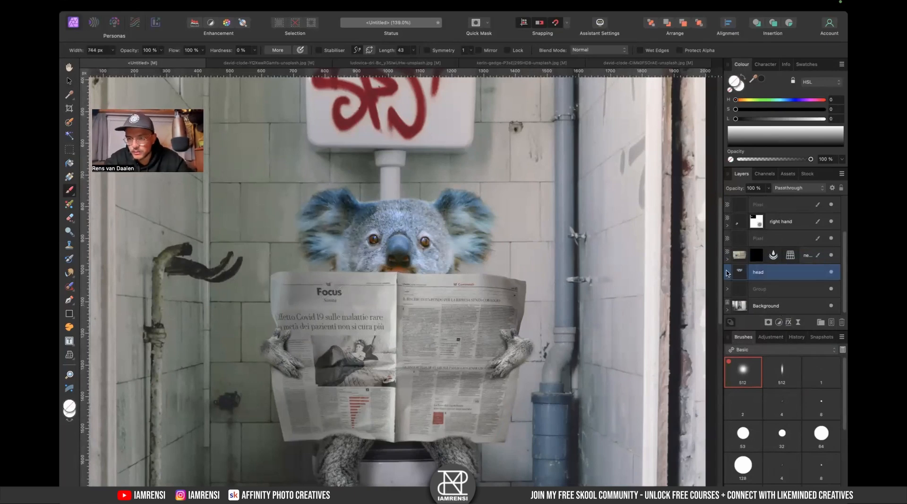
{"action": "scroll", "coordinate": [779, 297], "scroll_direction": "down", "scroll_amount": 4}
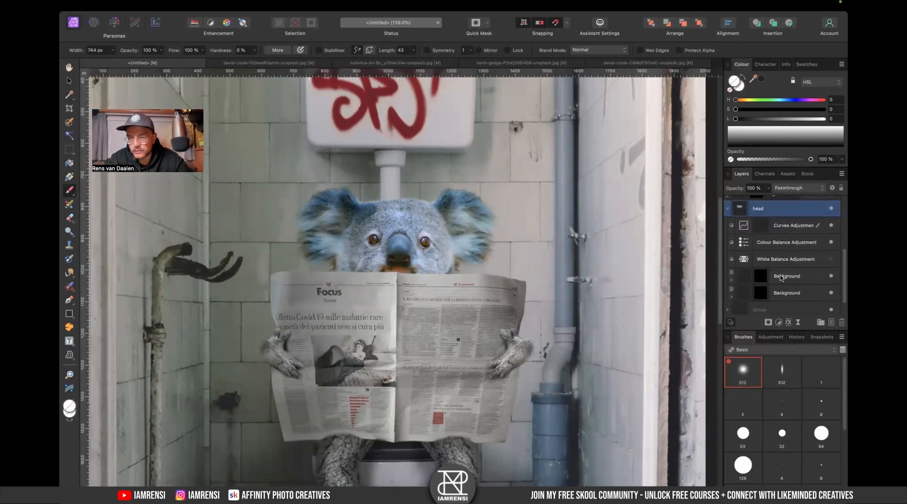
{"action": "left_click", "coordinate": [803, 252]}
{"action": "key", "text": "Delete"}
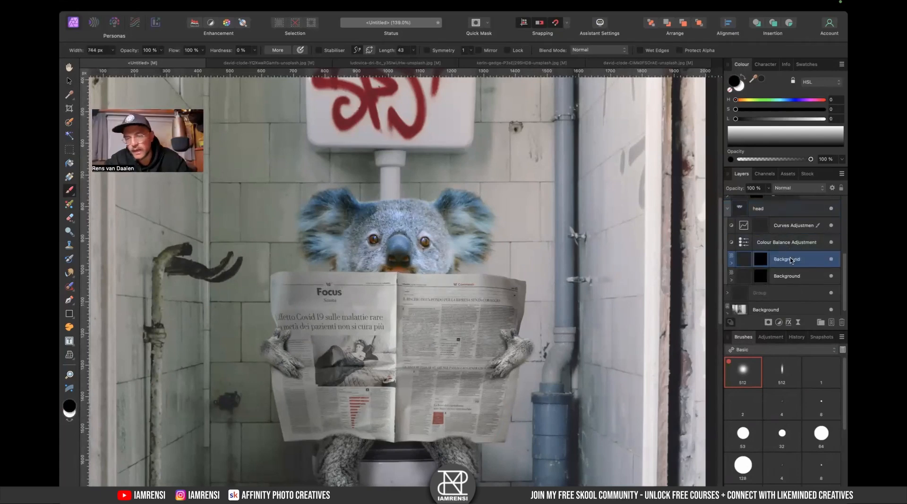
- Add an HSL adjustment above the head's Colour Balance and set Saturation Shift to -34%
{"action": "left_click", "coordinate": [788, 239]}
{"action": "left_click", "coordinate": [777, 322]}
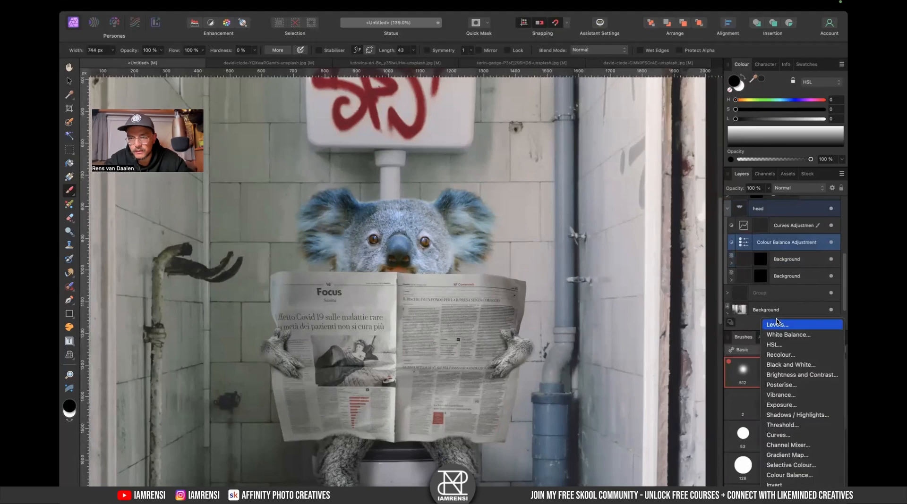
{"action": "left_click", "coordinate": [784, 345]}
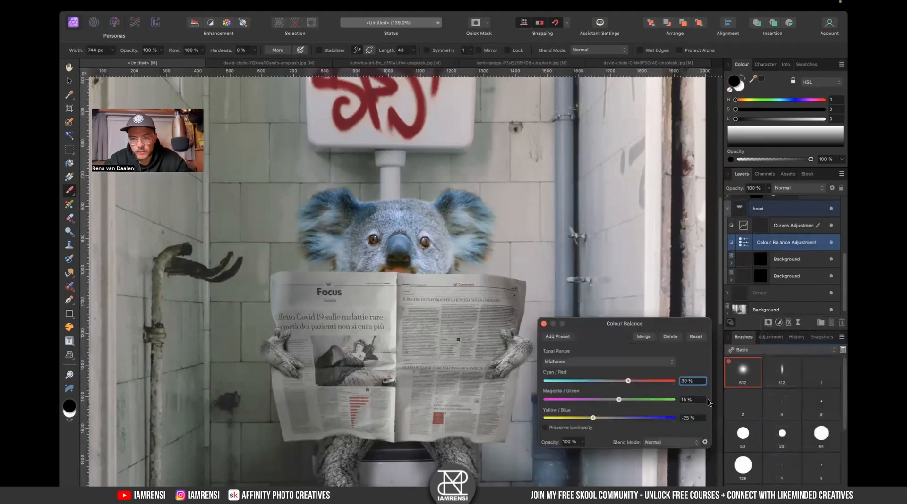
{"action": "left_click_drag", "start_coordinate": [608, 409], "coordinate": [585, 410]}
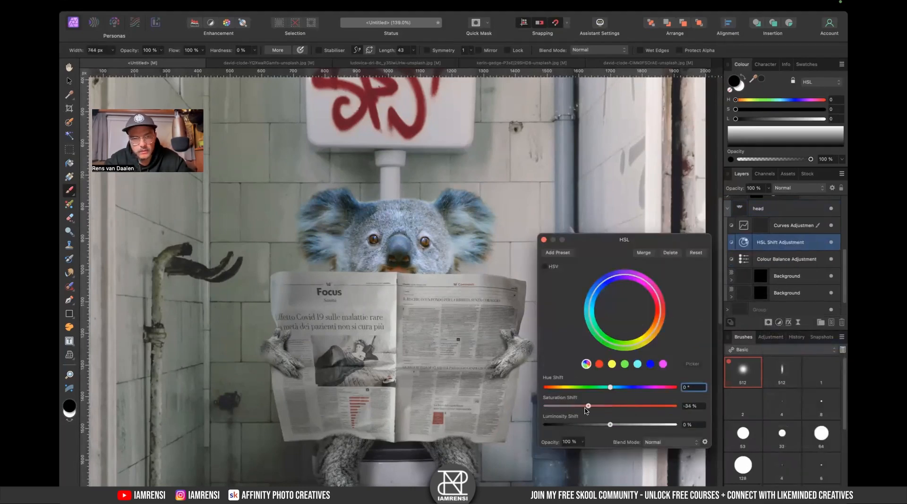
{"action": "left_click", "coordinate": [543, 243]}
- Inspect the whole composite at several zoom levels, selecting the head background and legs group
{"action": "key", "text": "super+0"}
{"action": "key", "text": "v"}
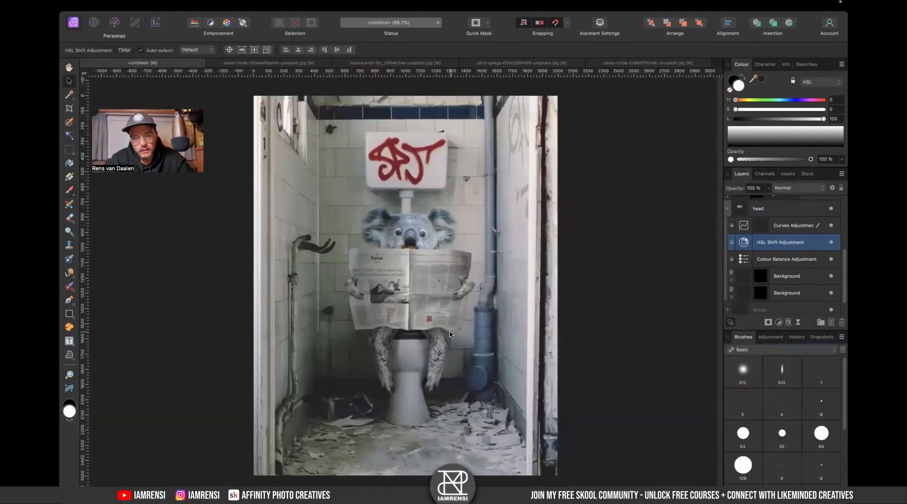
{"action": "left_click", "coordinate": [386, 354]}
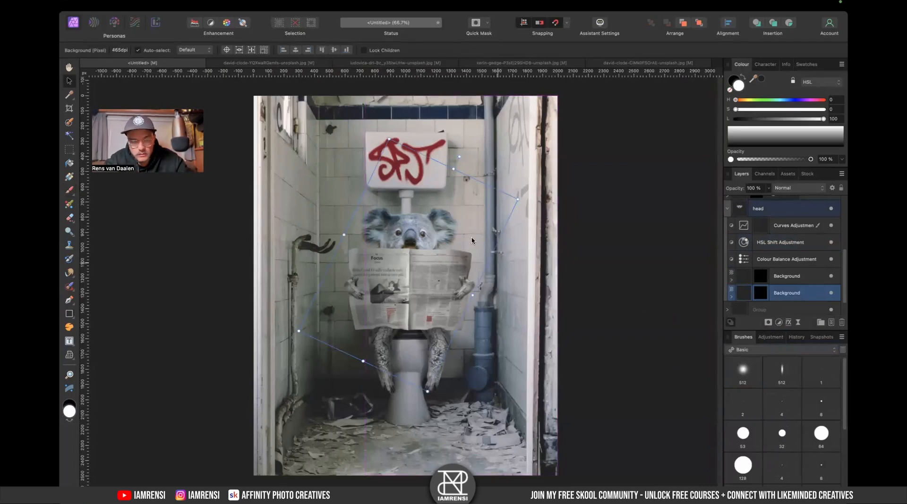
{"action": "left_click", "coordinate": [439, 381]}
{"action": "scroll", "coordinate": [416, 385], "scroll_direction": "up", "scroll_amount": 3}
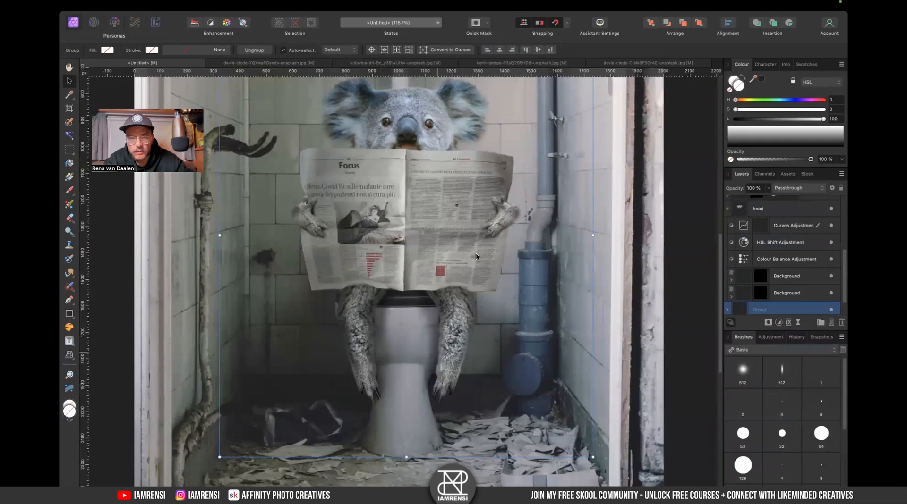
{"action": "scroll", "coordinate": [476, 257], "scroll_direction": "up", "scroll_amount": 2}
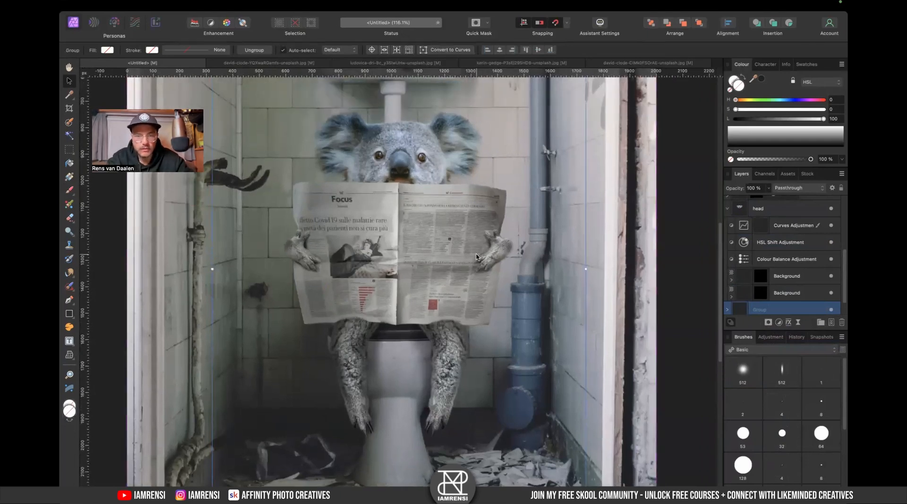
{"action": "key", "text": "super+0"}
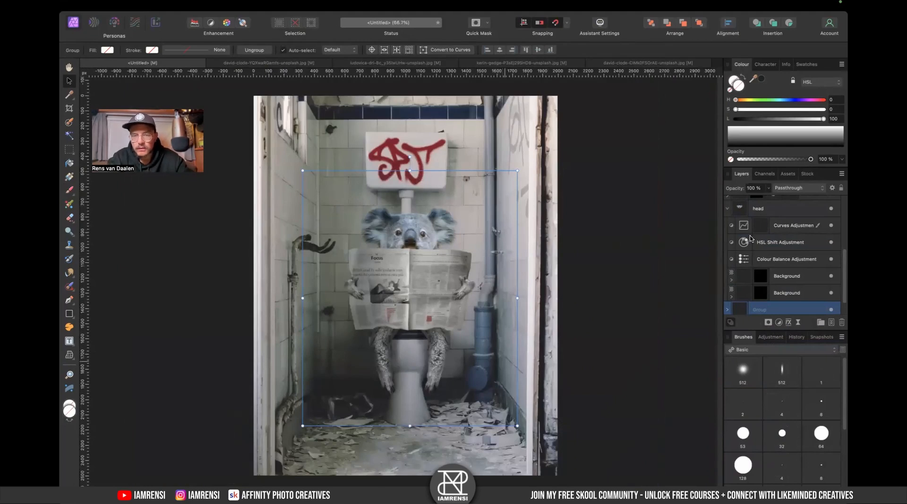
{"action": "key", "text": "super+minus"}
{"action": "key", "text": "super+minus"}
{"action": "key", "text": "super+minus"}
{"action": "scroll", "coordinate": [761, 232], "scroll_direction": "up", "scroll_amount": 2}
{"action": "scroll", "coordinate": [764, 231], "scroll_direction": "down", "scroll_amount": 2}
{"action": "scroll", "coordinate": [763, 230], "scroll_direction": "up", "scroll_amount": 2}
{"action": "left_click", "coordinate": [728, 225]}
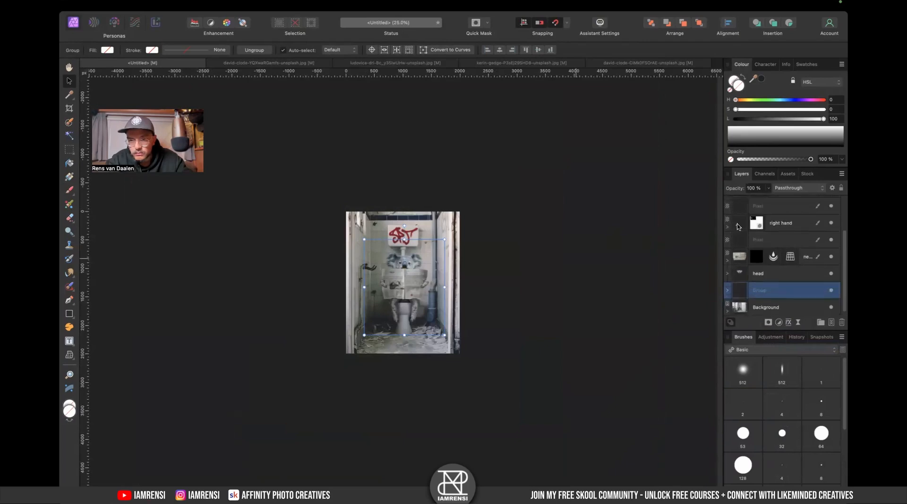
{"action": "scroll", "coordinate": [738, 227], "scroll_direction": "up", "scroll_amount": 3}
- Turn on the reference llama image layer and set its opacity to 100%
{"action": "left_click", "coordinate": [836, 224]}
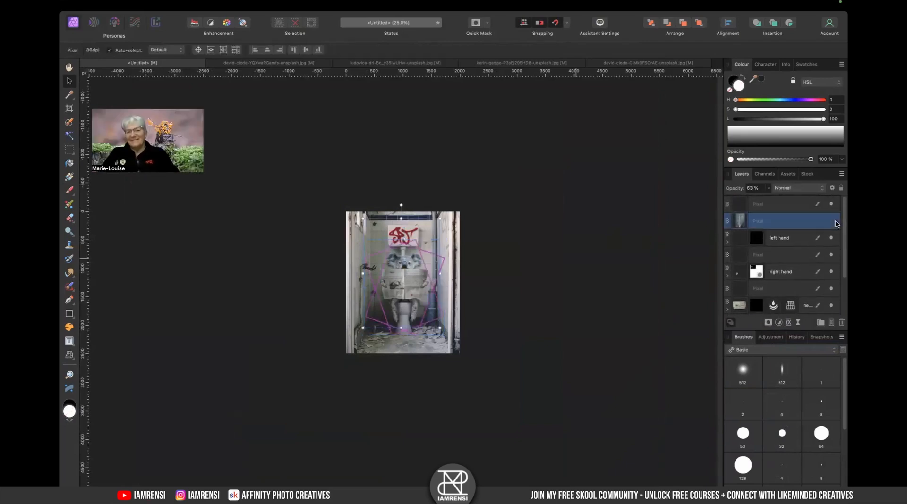
{"action": "left_click", "coordinate": [831, 222]}
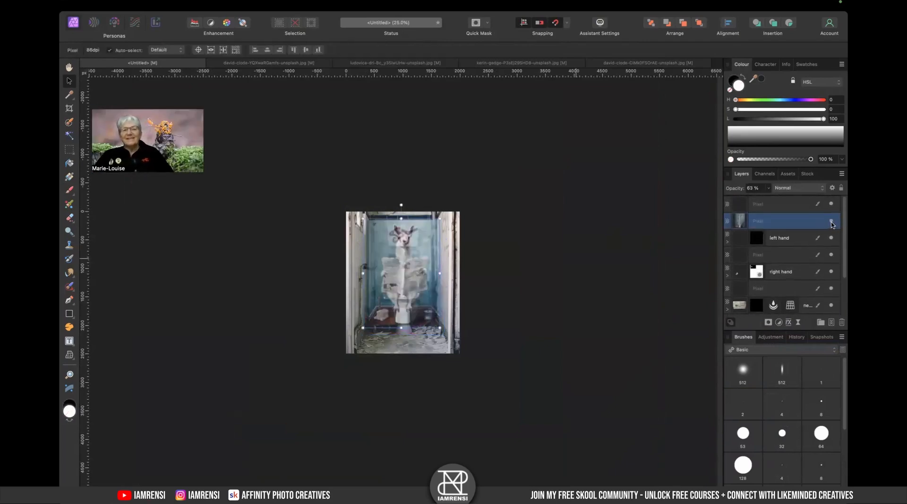
{"action": "key", "text": "super+0"}
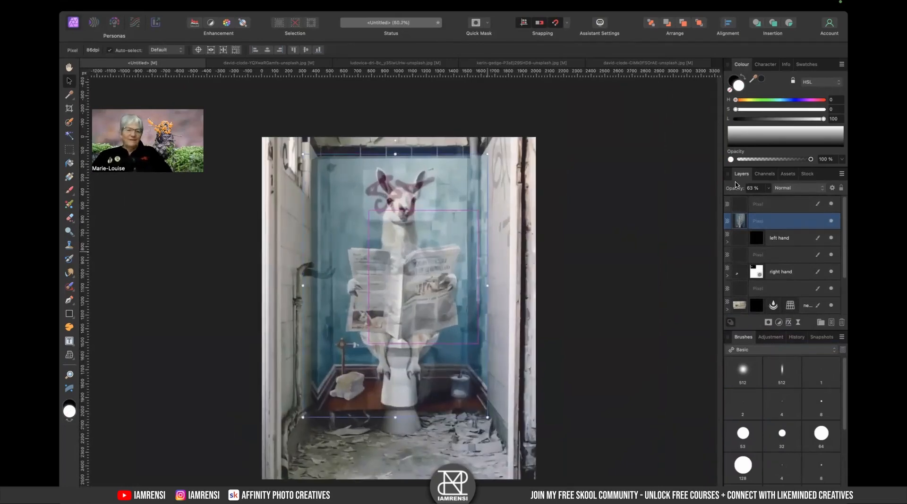
{"action": "key", "text": "0"}
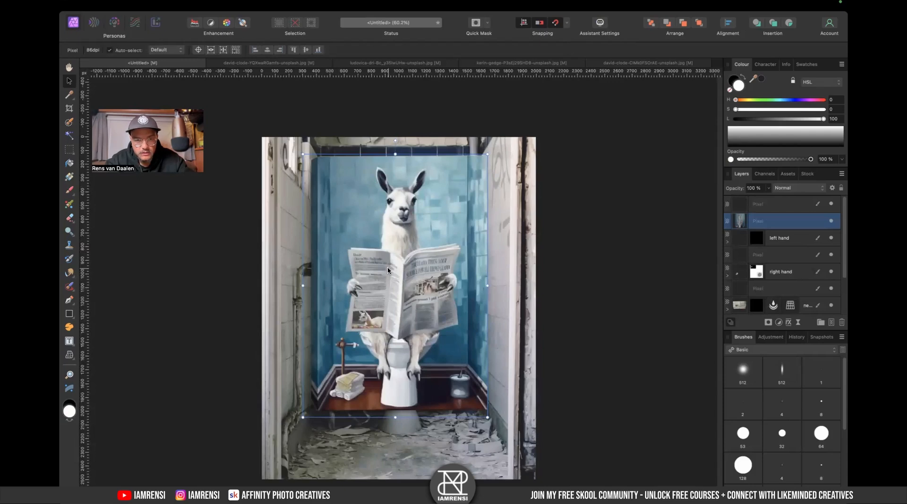
- Set the reference llama image layer's opacity to 0%
{"action": "scroll", "coordinate": [391, 271], "scroll_direction": "down", "scroll_amount": 3}
{"action": "left_click", "coordinate": [830, 222]}
{"action": "left_click", "coordinate": [831, 223]}
{"action": "left_click_drag", "start_coordinate": [394, 288], "coordinate": [394, 311]}
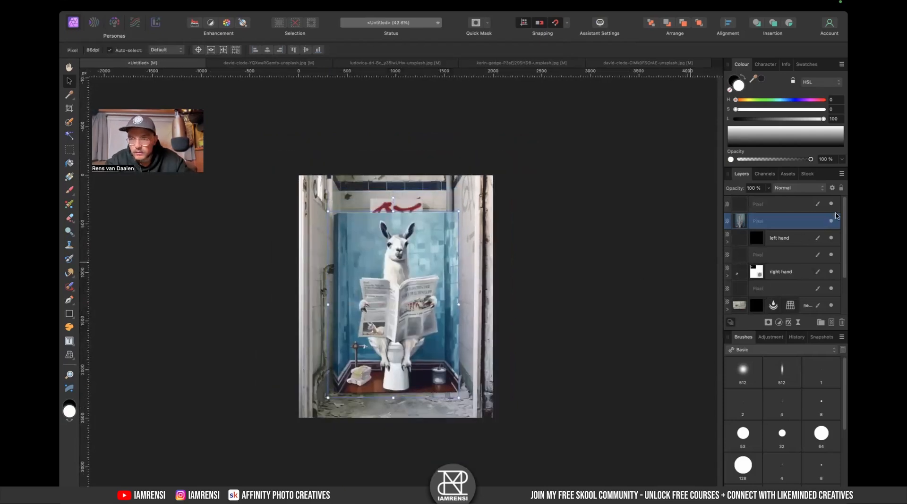
{"action": "left_click_drag", "start_coordinate": [735, 191], "coordinate": [618, 234]}
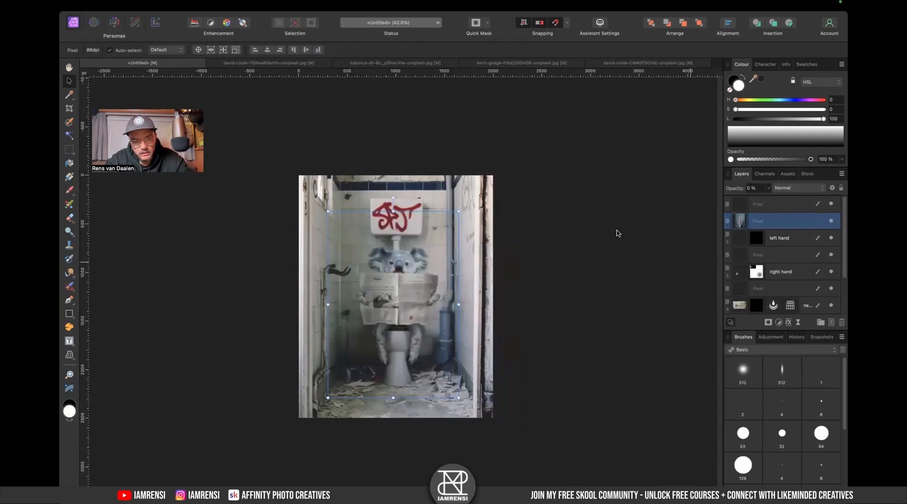
{"action": "scroll", "coordinate": [372, 326], "scroll_direction": "up", "scroll_amount": 3}
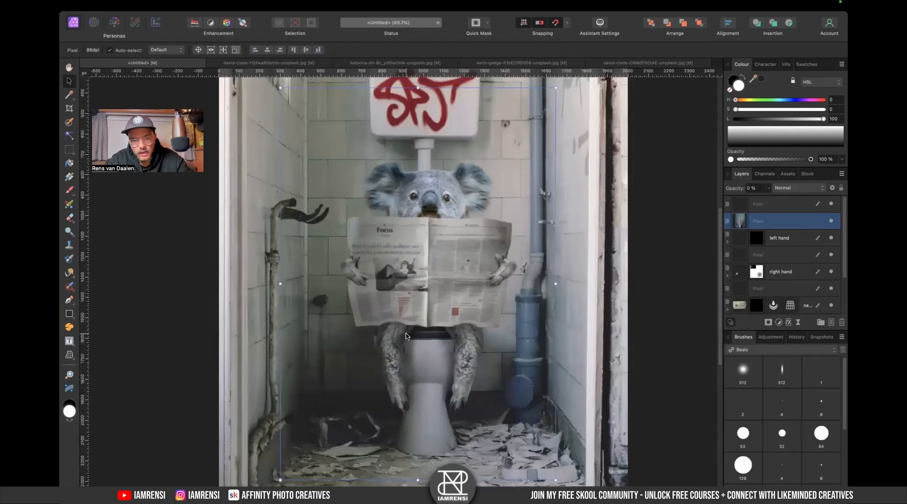
- Rename the pixel layer beneath the right hand as "shadow right hand"
{"action": "key", "text": "b"}
{"action": "key", "text": "x"}
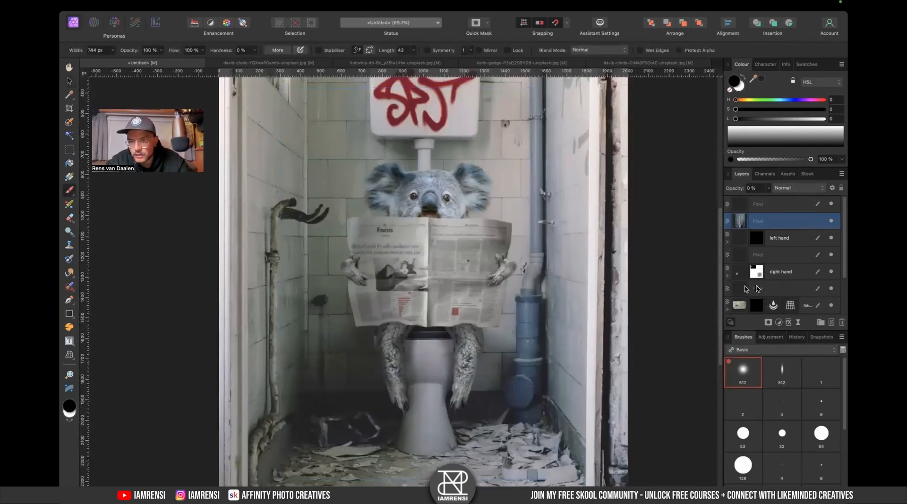
{"action": "scroll", "coordinate": [756, 287], "scroll_direction": "down", "scroll_amount": 3}
{"action": "scroll", "coordinate": [739, 264], "scroll_direction": "up", "scroll_amount": 3}
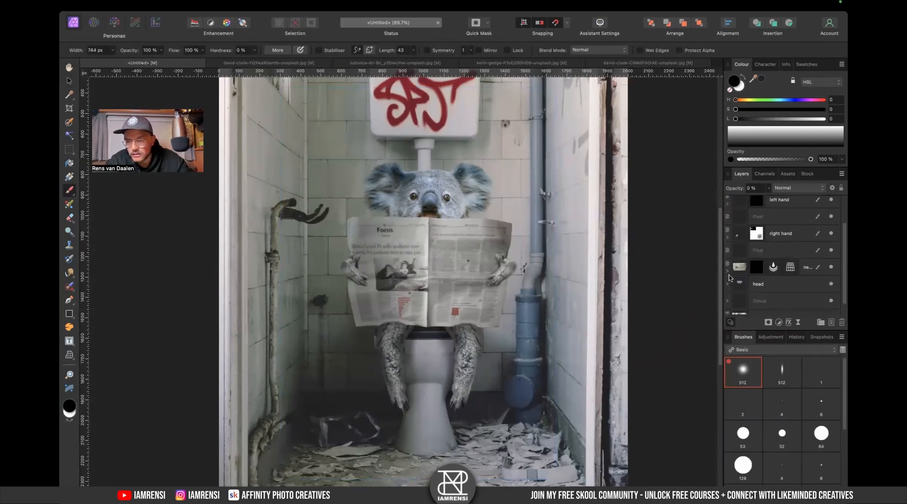
{"action": "left_click", "coordinate": [792, 265]}
{"action": "scroll", "coordinate": [777, 251], "scroll_direction": "down", "scroll_amount": 3}
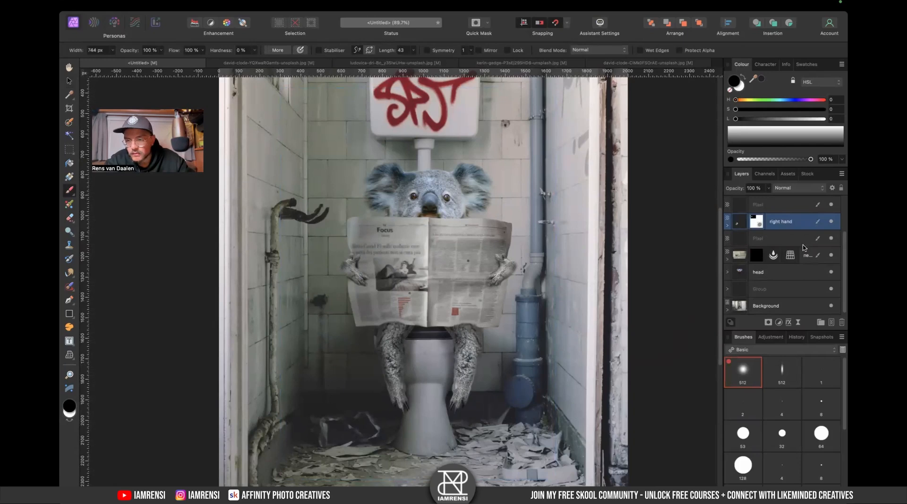
{"action": "double_click", "coordinate": [760, 238]}
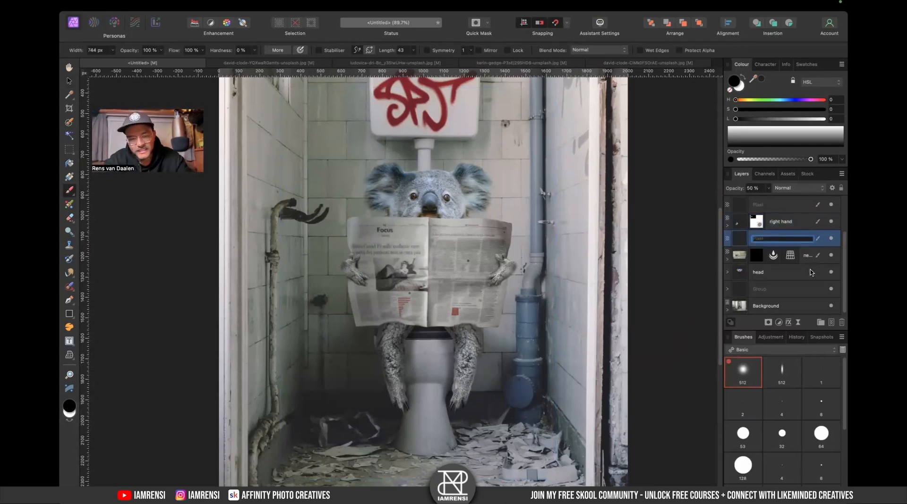
{"action": "type", "text": "shadow right hand"}
{"action": "key", "text": "Return"}
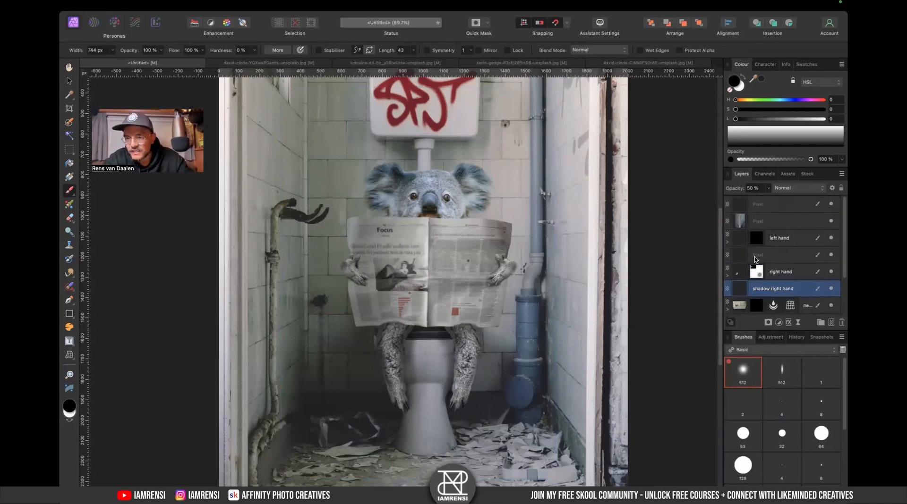
- Rename the pixel layer beneath the left hand as "shadow left hand"
{"action": "type", "text": "shadow left hand"}
{"action": "key", "text": "Return"}
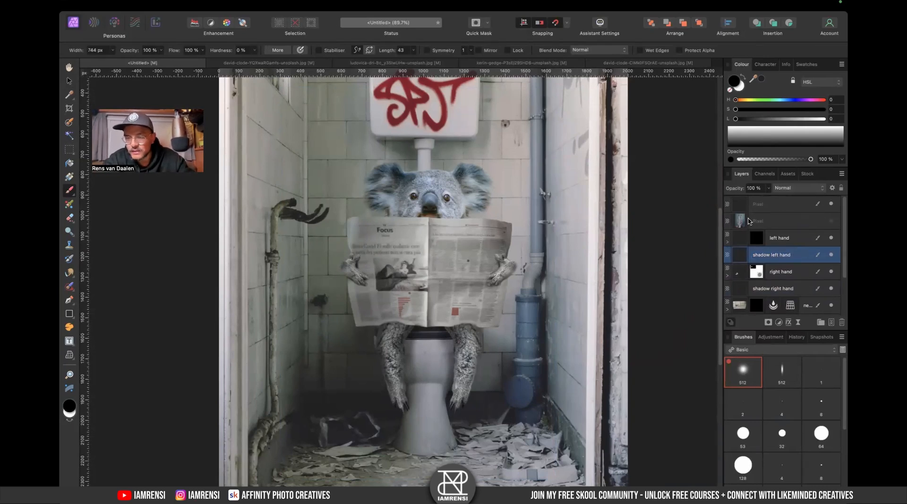
- Rename the unnamed group below the head group as "legs"
{"action": "scroll", "coordinate": [755, 236], "scroll_direction": "down", "scroll_amount": 3}
{"action": "left_click", "coordinate": [833, 288]}
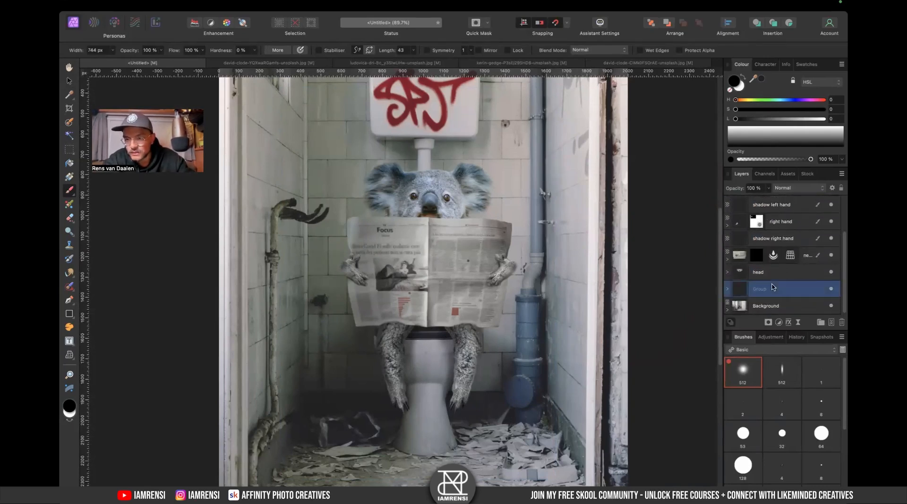
{"action": "left_click", "coordinate": [832, 288]}
{"action": "type", "text": "legs"}
{"action": "key", "text": "Return"}
{"action": "left_click", "coordinate": [832, 289]}
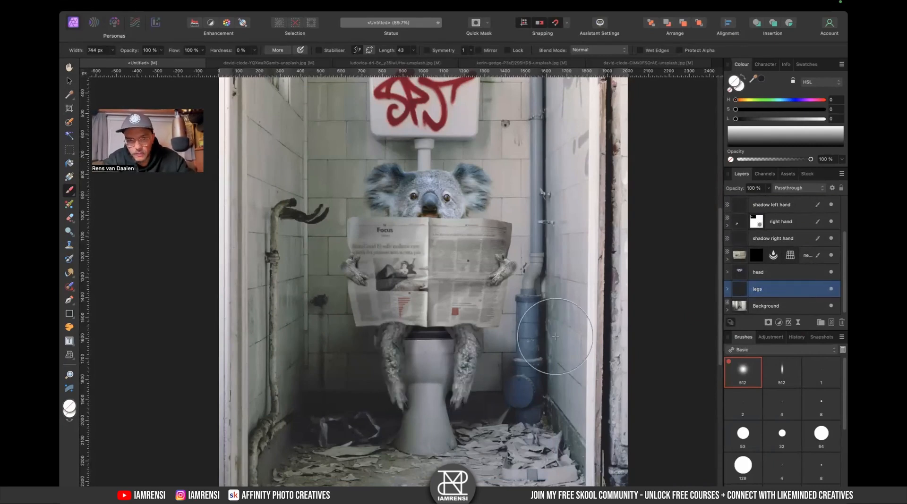
- Expand the legs group and the right leg layer to inspect their adjustment layers
{"action": "scroll", "coordinate": [453, 370], "scroll_direction": "up", "scroll_amount": 3}
{"action": "left_click", "coordinate": [729, 290]}
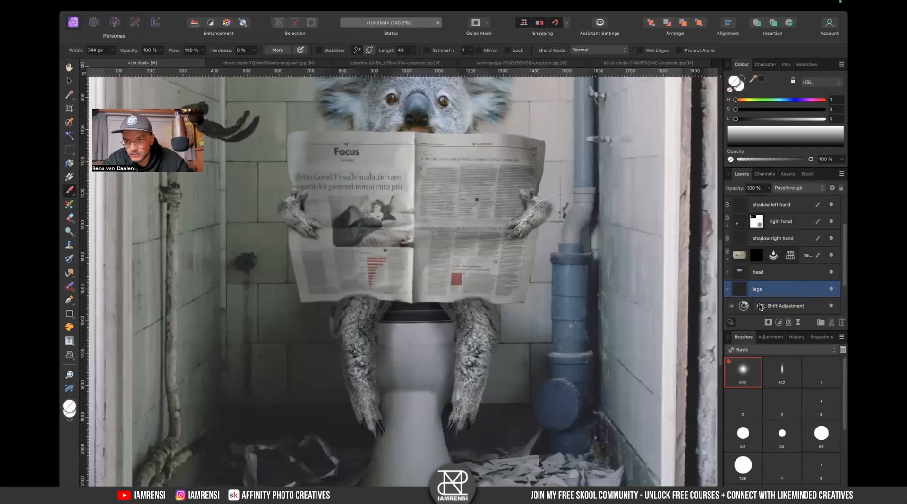
{"action": "scroll", "coordinate": [765, 293], "scroll_direction": "down", "scroll_amount": 2}
{"action": "left_click", "coordinate": [775, 278]}
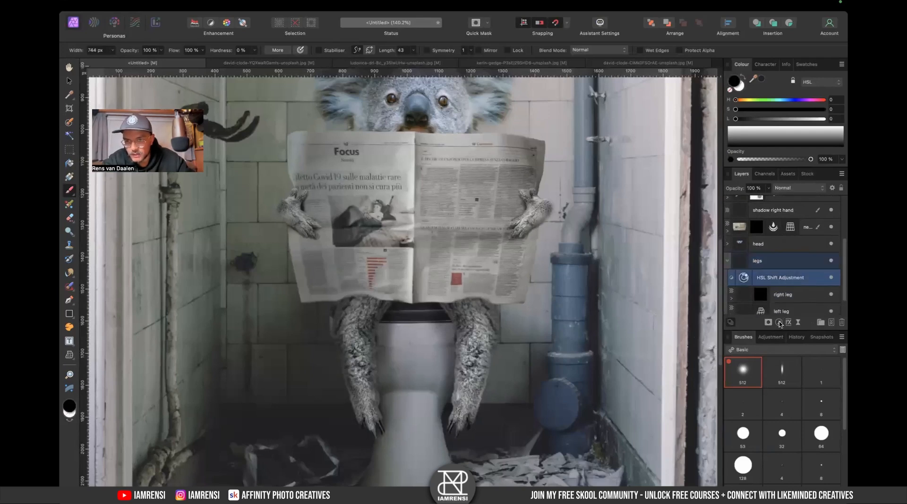
{"action": "left_click", "coordinate": [778, 267]}
{"action": "left_click", "coordinate": [778, 283]}
{"action": "left_click", "coordinate": [778, 322]}
{"action": "left_click", "coordinate": [778, 302]}
{"action": "scroll", "coordinate": [735, 300], "scroll_direction": "down", "scroll_amount": 1}
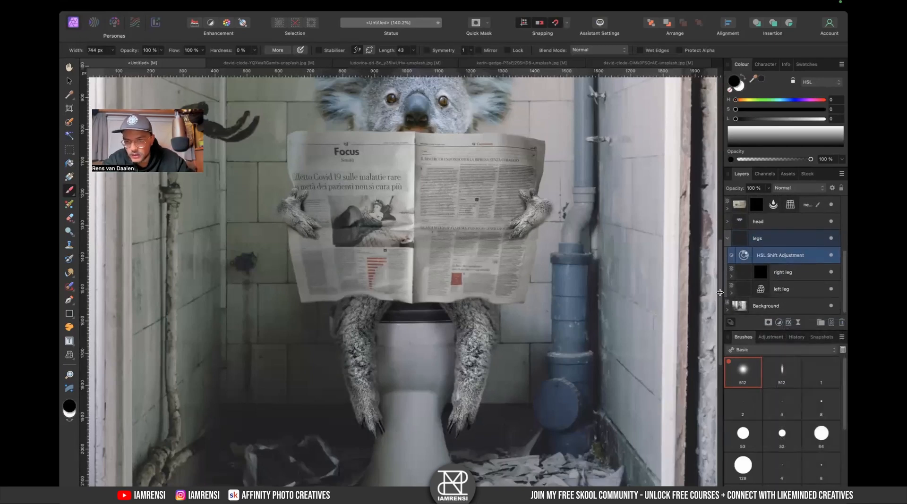
{"action": "left_click", "coordinate": [783, 284]}
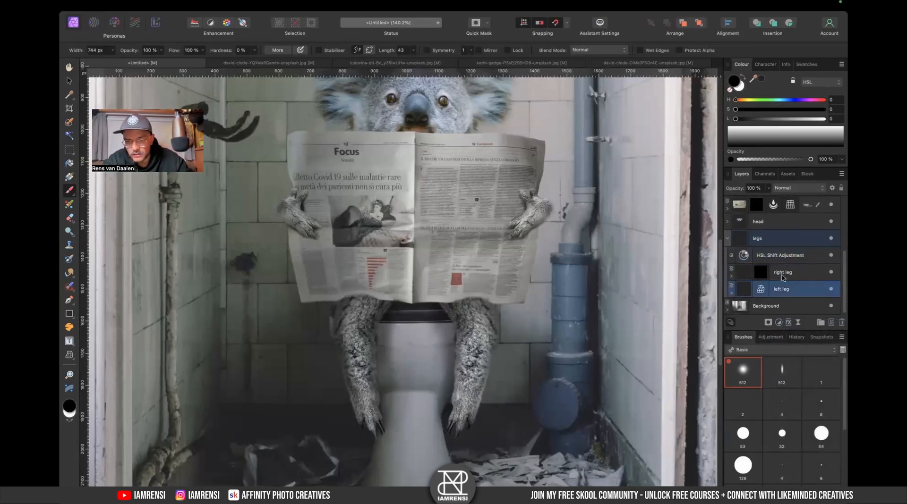
{"action": "left_click", "coordinate": [784, 277]}
{"action": "left_click", "coordinate": [731, 277]}
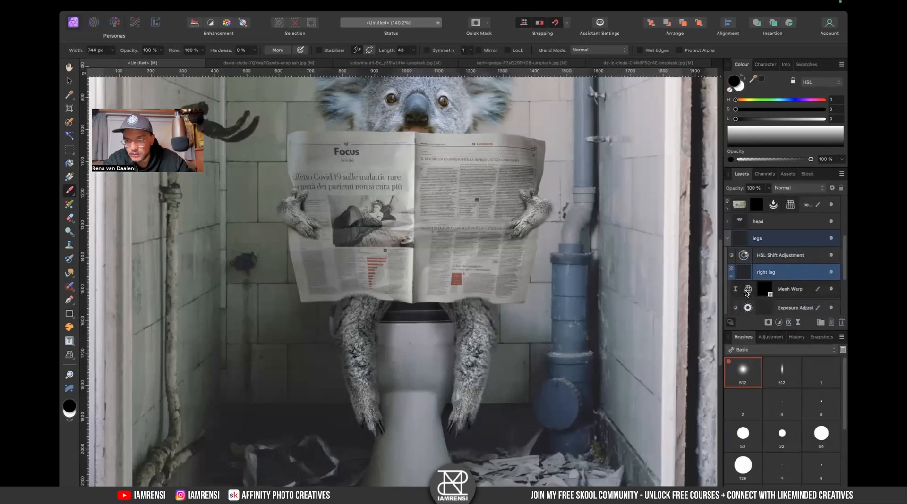
{"action": "scroll", "coordinate": [747, 293], "scroll_direction": "down", "scroll_amount": 3}
{"action": "double_click", "coordinate": [751, 240]}
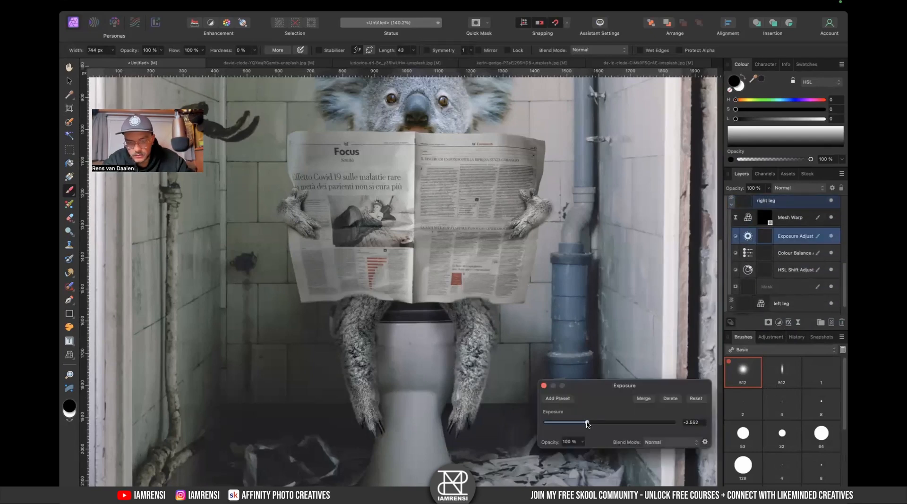
{"action": "mouse_move", "coordinate": [587, 424]}
{"action": "left_mouse_down"}
{"action": "mouse_move", "coordinate": [577, 424]}
{"action": "mouse_move", "coordinate": [590, 424]}
{"action": "left_mouse_up"}
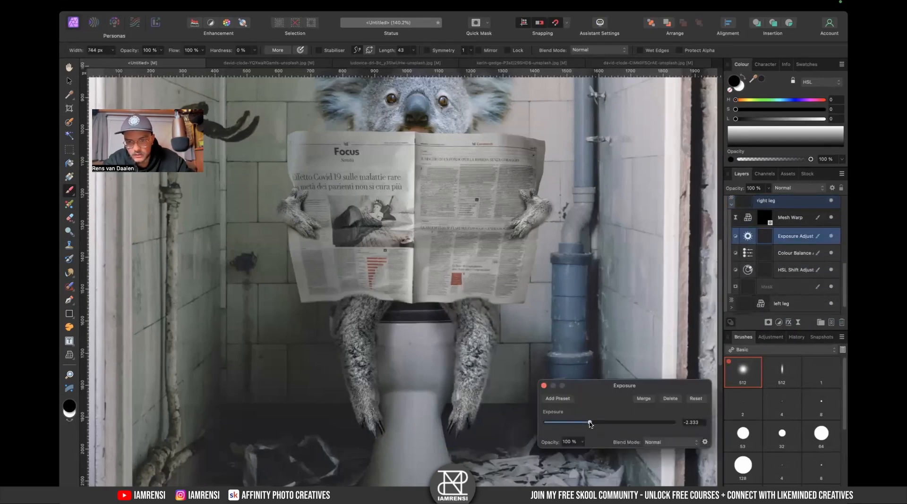
{"action": "left_click", "coordinate": [542, 386]}
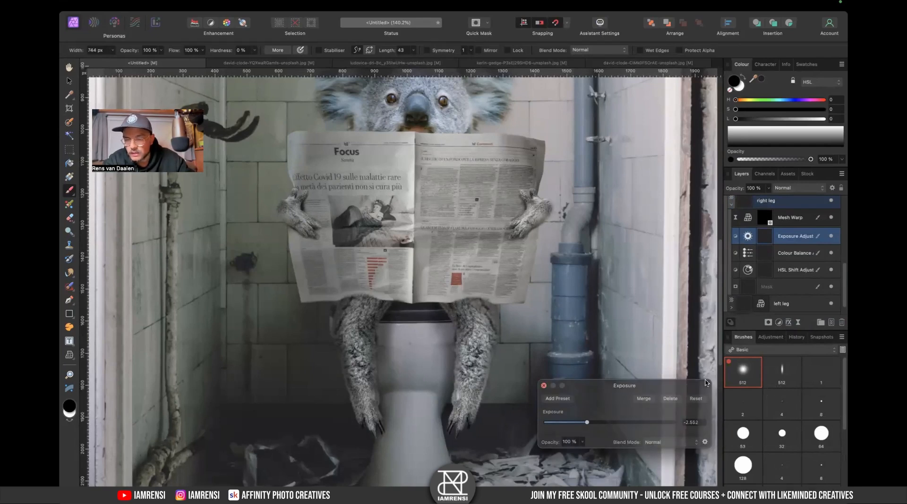
- Add a Curves adjustment to the right leg and lift the curve slightly to brighten it
{"action": "key", "text": "super+m"}
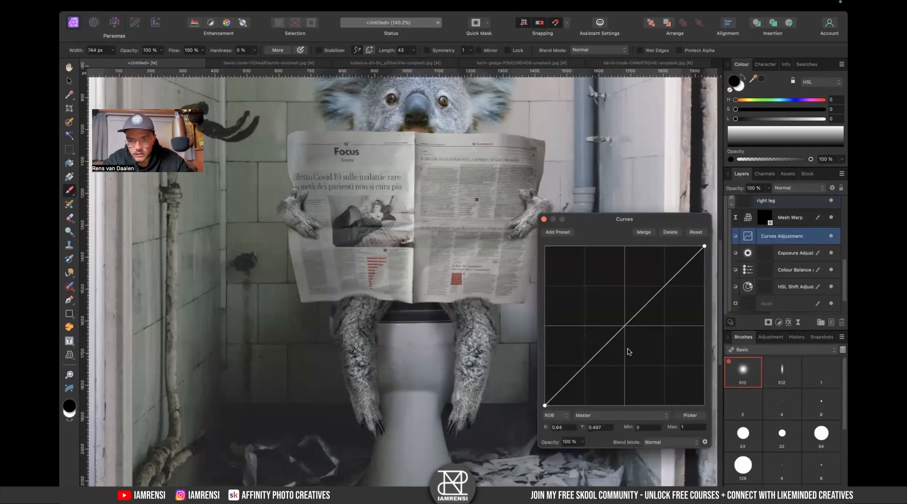
{"action": "left_click_drag", "start_coordinate": [665, 295], "coordinate": [646, 291]}
{"action": "left_click", "coordinate": [544, 220]}
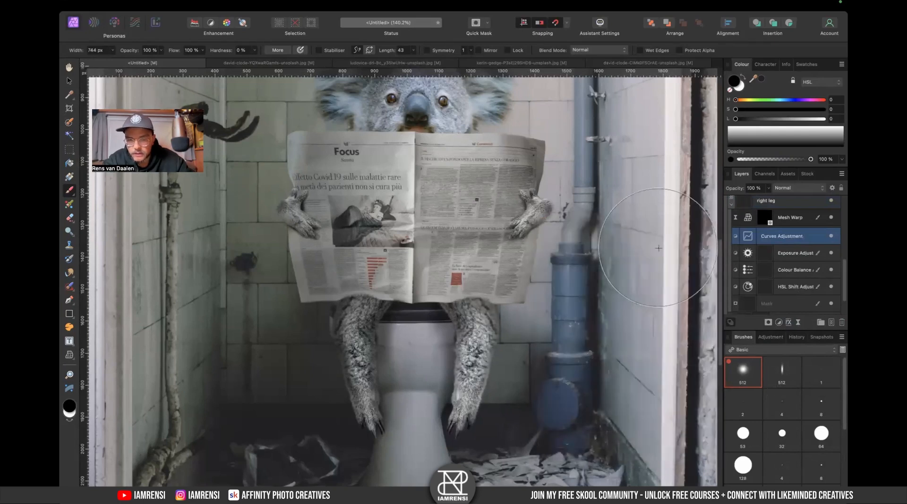
- Browse the open source images of the koala head, newspaper, hand and legs
{"action": "key", "text": "x"}
{"action": "key", "text": "v"}
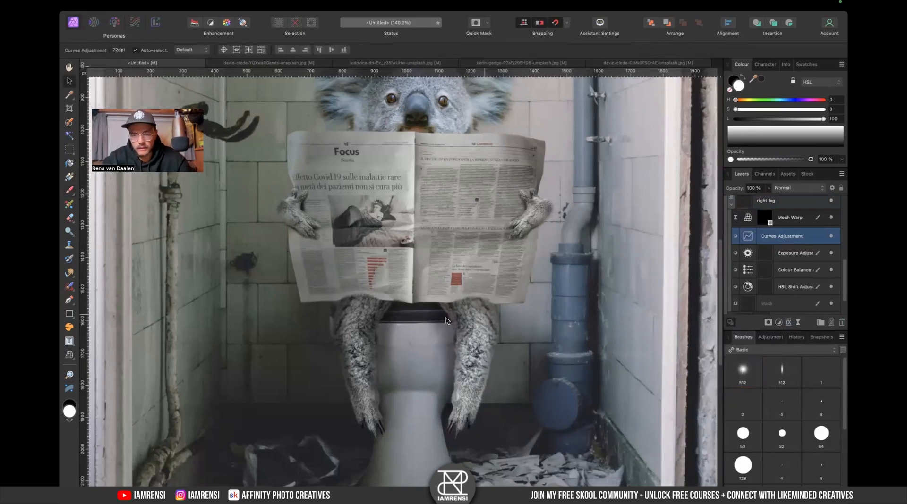
{"action": "left_click", "coordinate": [498, 65]}
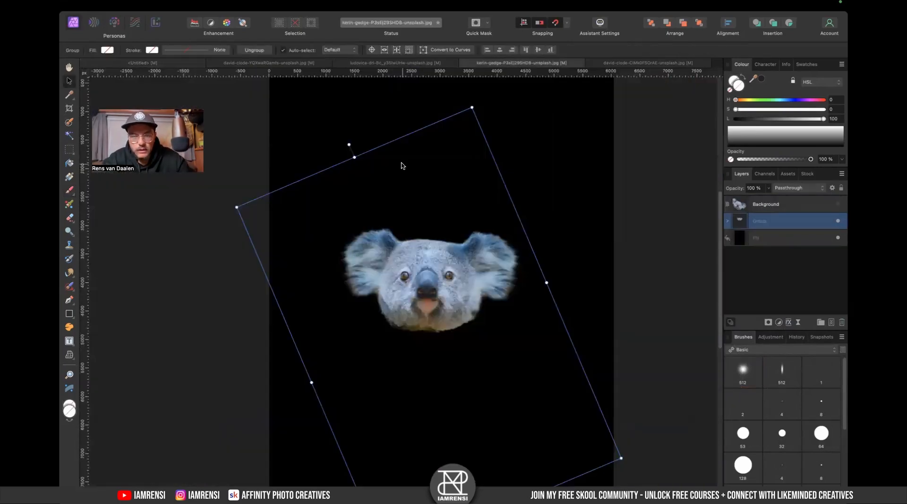
{"action": "left_click", "coordinate": [409, 65]}
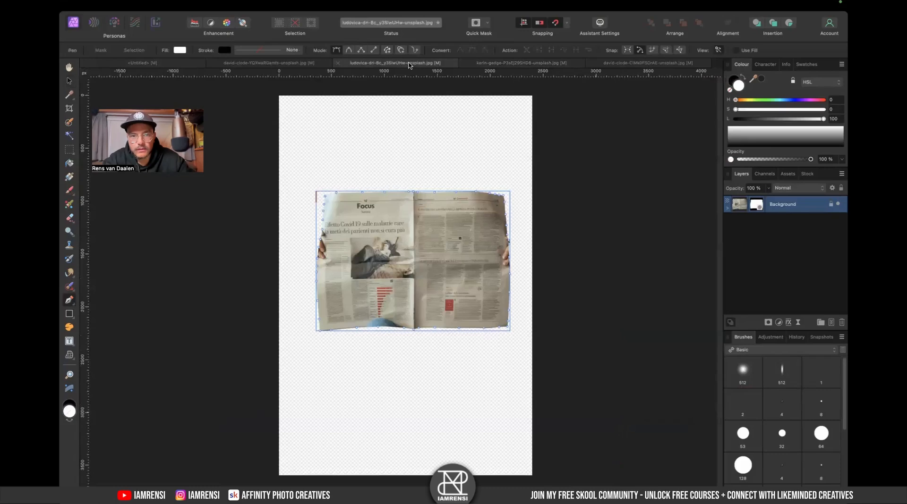
{"action": "left_click", "coordinate": [622, 65]}
{"action": "key", "text": "b"}
{"action": "key", "text": "x"}
{"action": "left_click", "coordinate": [808, 211]}
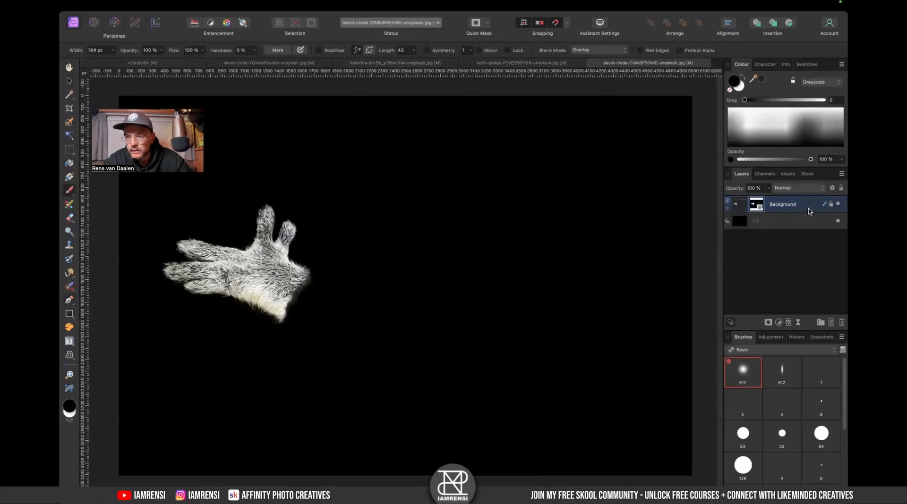
{"action": "left_click", "coordinate": [727, 208]}
{"action": "left_click", "coordinate": [793, 220]}
{"action": "left_click", "coordinate": [837, 222]}
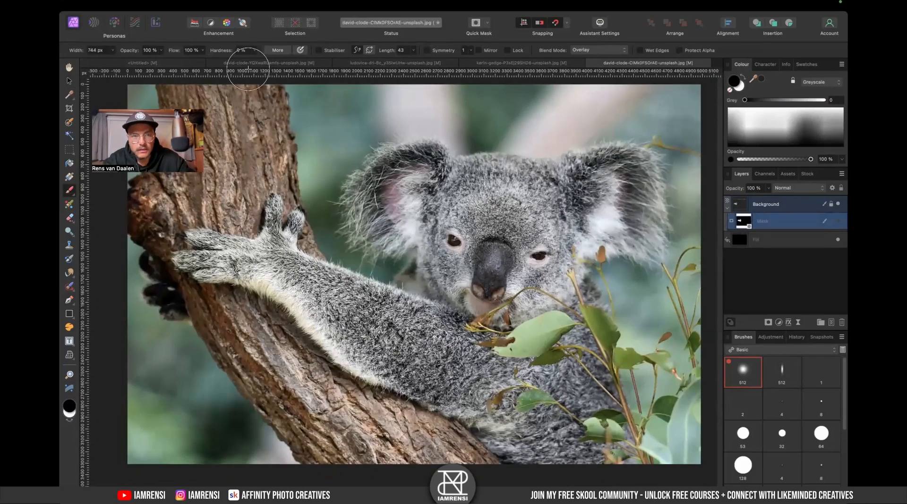
{"action": "left_click", "coordinate": [234, 62]}
{"action": "left_click", "coordinate": [175, 63]}
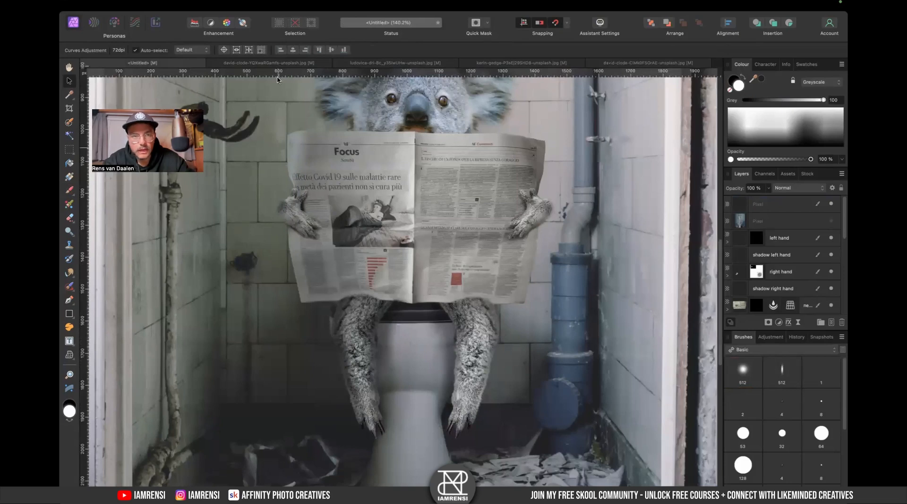
{"action": "left_click", "coordinate": [254, 64]}
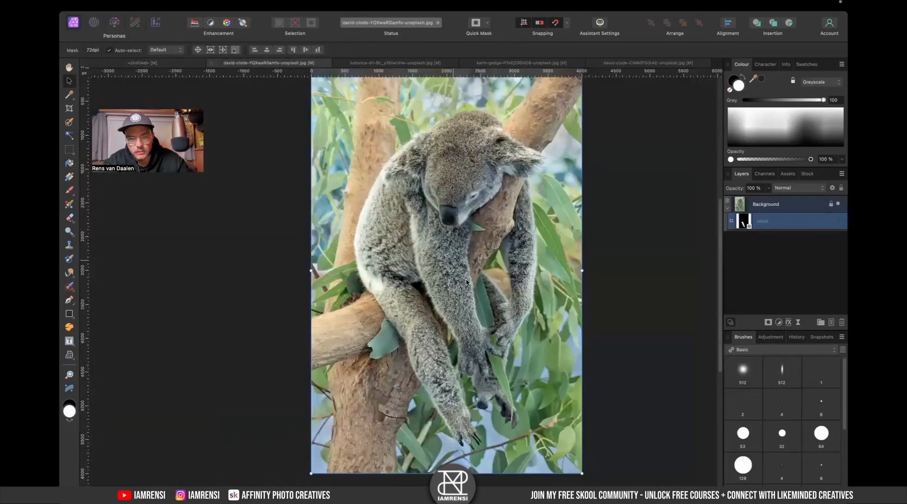
- Copy the masked koala legs from the legs source image and paste them into the composite above the legs group
{"action": "scroll", "coordinate": [433, 281], "scroll_direction": "up", "scroll_amount": 5}
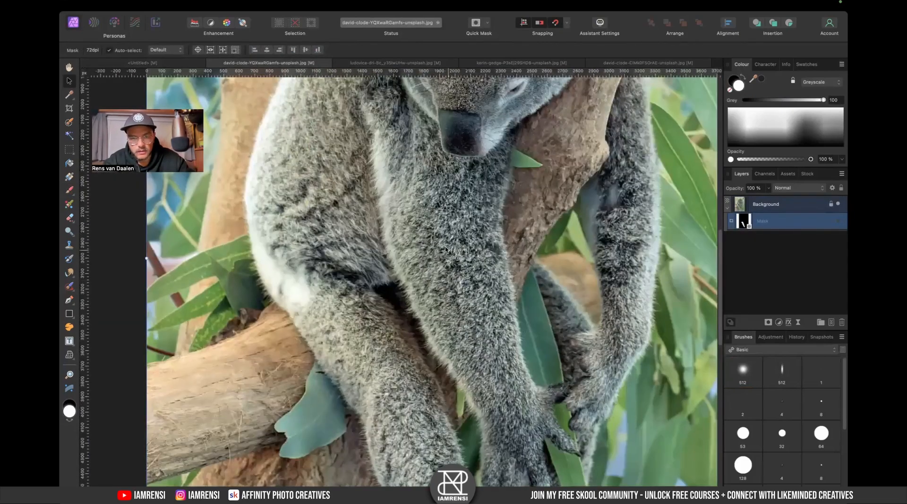
{"action": "key", "text": "w"}
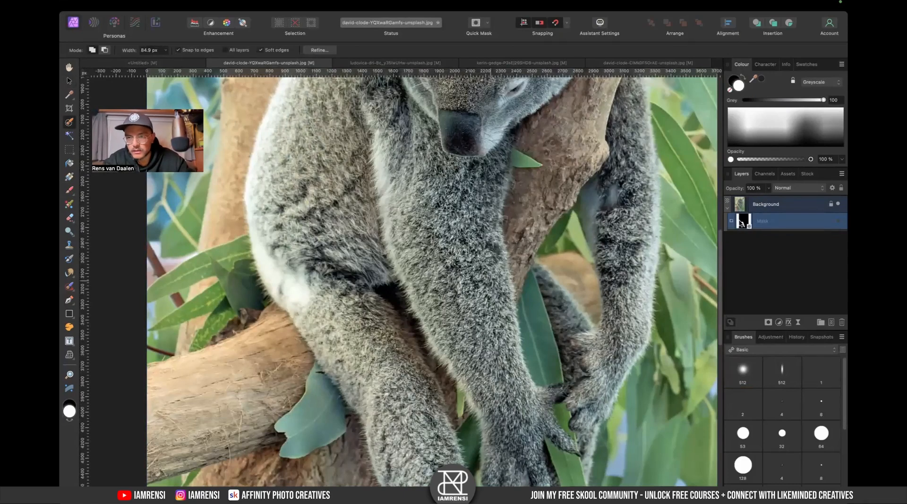
{"action": "left_click", "coordinate": [763, 204]}
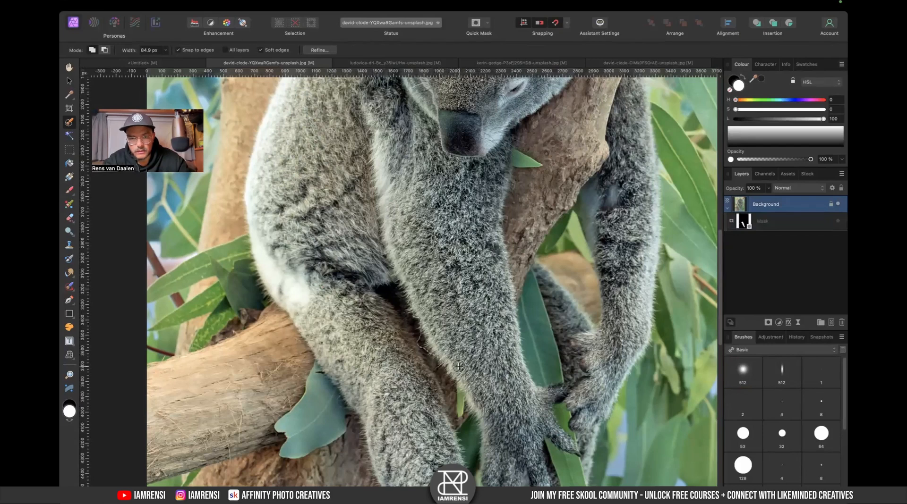
{"action": "left_click", "coordinate": [767, 322]}
{"action": "left_click", "coordinate": [778, 209]}
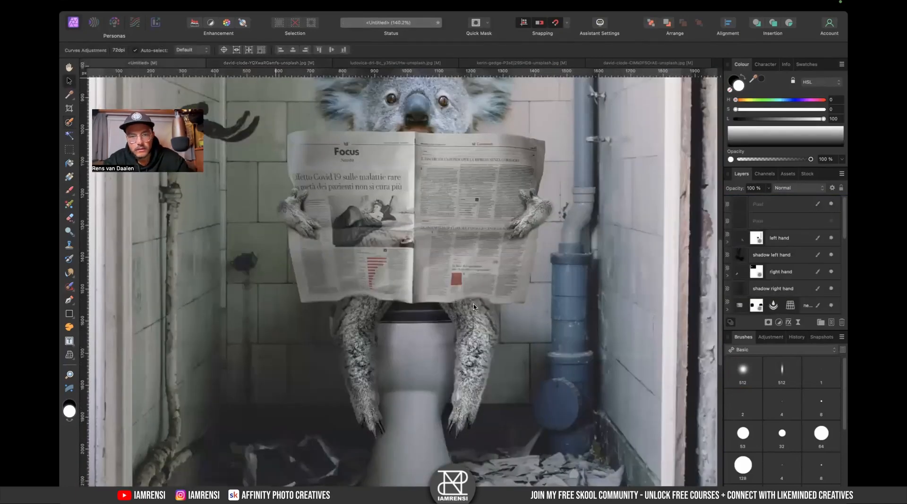
{"action": "key", "text": "super+v"}
{"action": "left_click_drag", "start_coordinate": [745, 305], "coordinate": [762, 227]}
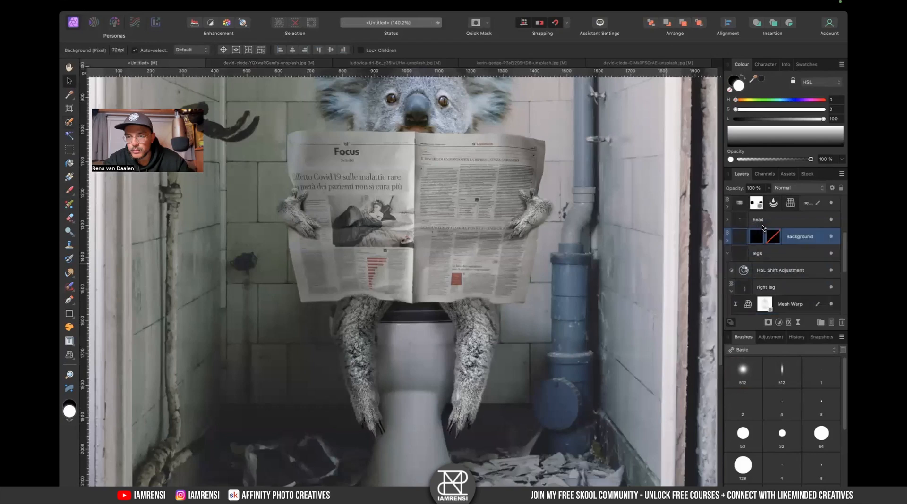
- Scale, rotate 90° and position the pasted legs image so it sits over the koala's legs on the toilet
{"action": "left_click", "coordinate": [729, 255]}
{"action": "double_click", "coordinate": [739, 270]}
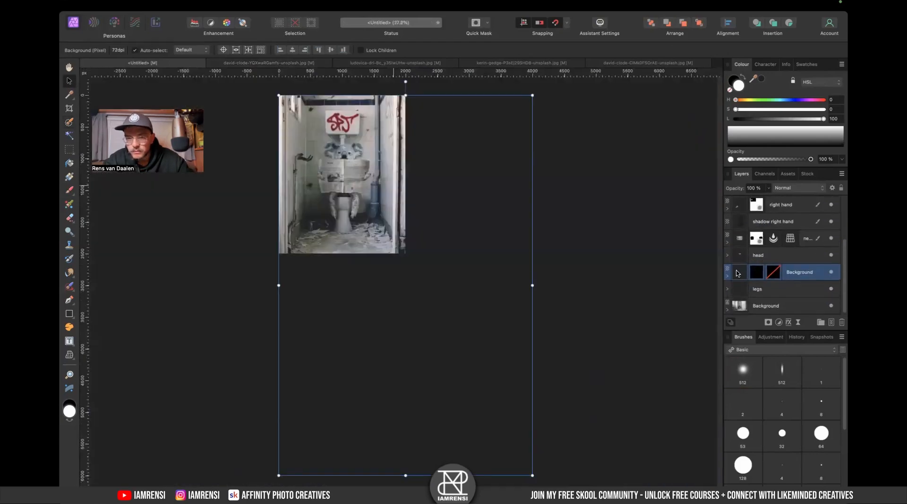
{"action": "left_click_drag", "start_coordinate": [431, 214], "coordinate": [385, 120]}
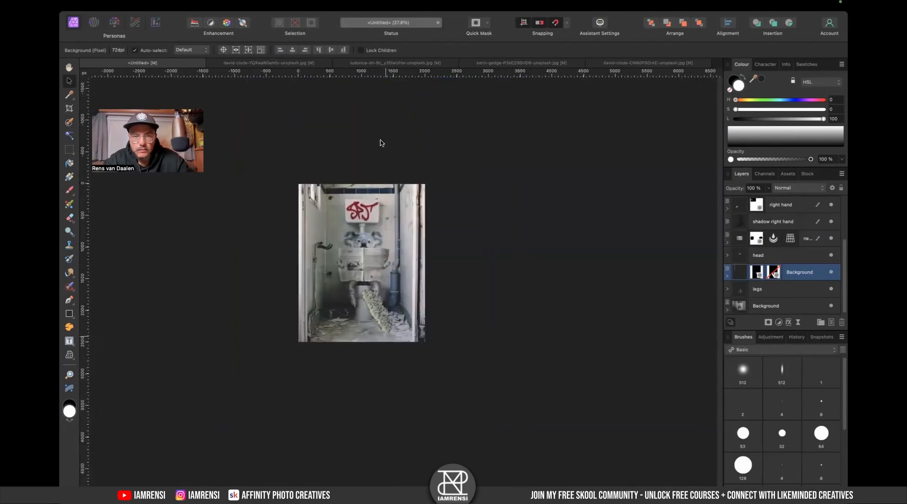
{"action": "scroll", "coordinate": [401, 303], "scroll_direction": "up", "scroll_amount": 1}
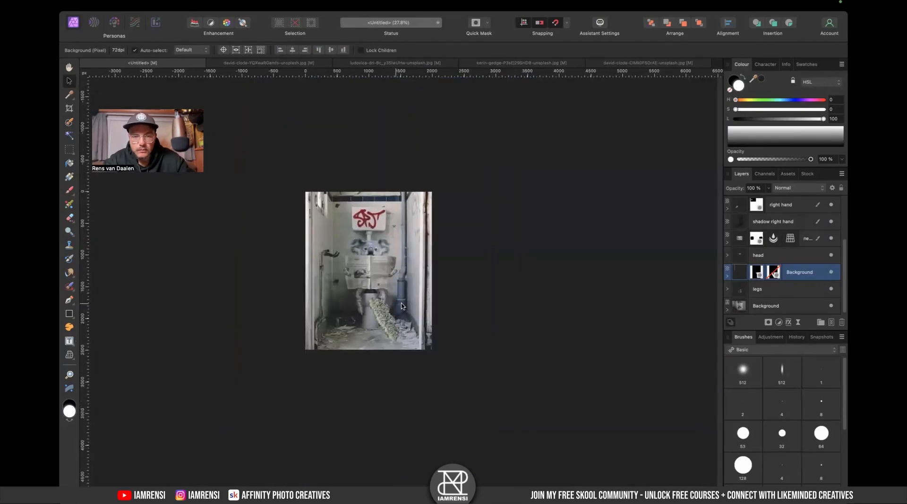
{"action": "left_click_drag", "start_coordinate": [387, 79], "coordinate": [264, 203]}
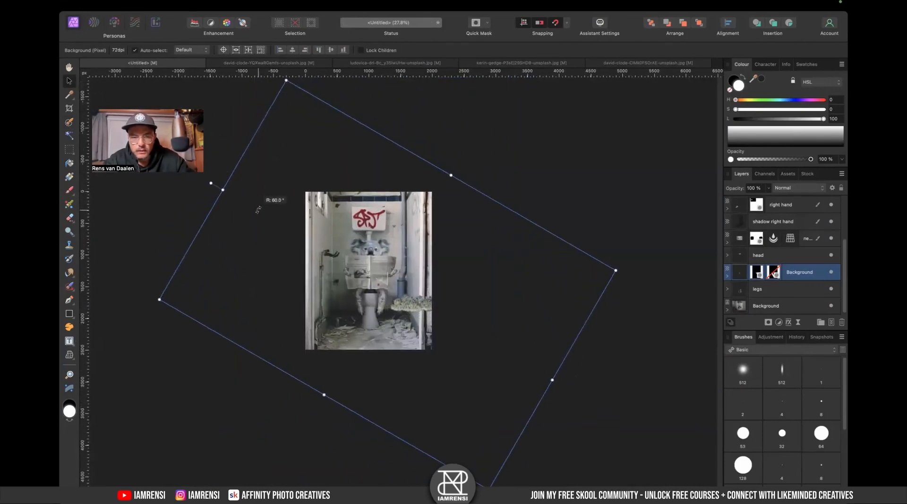
{"action": "left_click_drag", "start_coordinate": [613, 279], "coordinate": [483, 310]}
{"action": "left_click_drag", "start_coordinate": [424, 308], "coordinate": [393, 302]}
{"action": "scroll", "coordinate": [381, 305], "scroll_direction": "up", "scroll_amount": 5}
{"action": "mouse_move", "coordinate": [364, 276]}
{"action": "left_mouse_down"}
{"action": "mouse_move", "coordinate": [367, 287]}
{"action": "mouse_move", "coordinate": [366, 269]}
{"action": "left_mouse_up"}
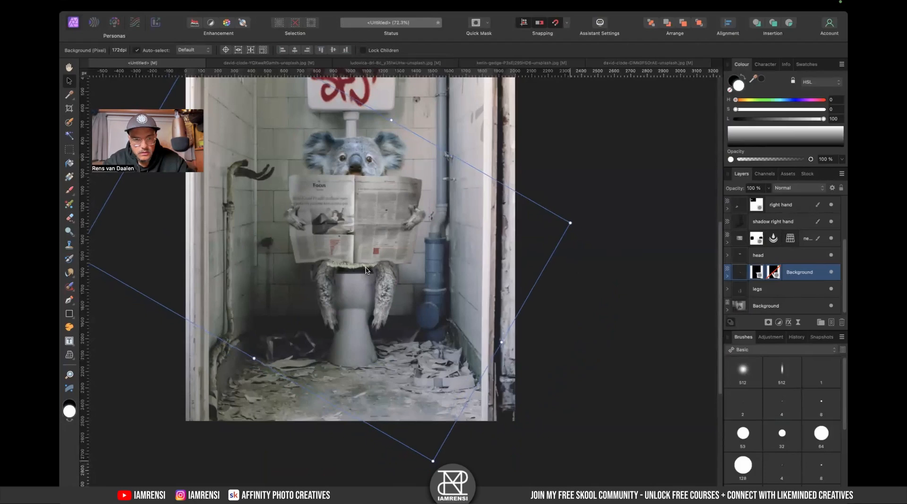
{"action": "scroll", "coordinate": [366, 270], "scroll_direction": "up", "scroll_amount": 3}
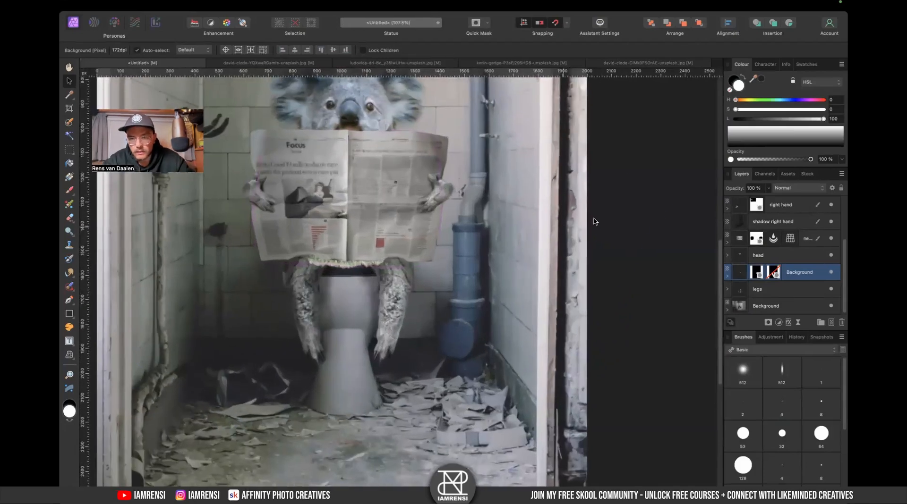
{"action": "left_click_drag", "start_coordinate": [668, 200], "coordinate": [603, 217]}
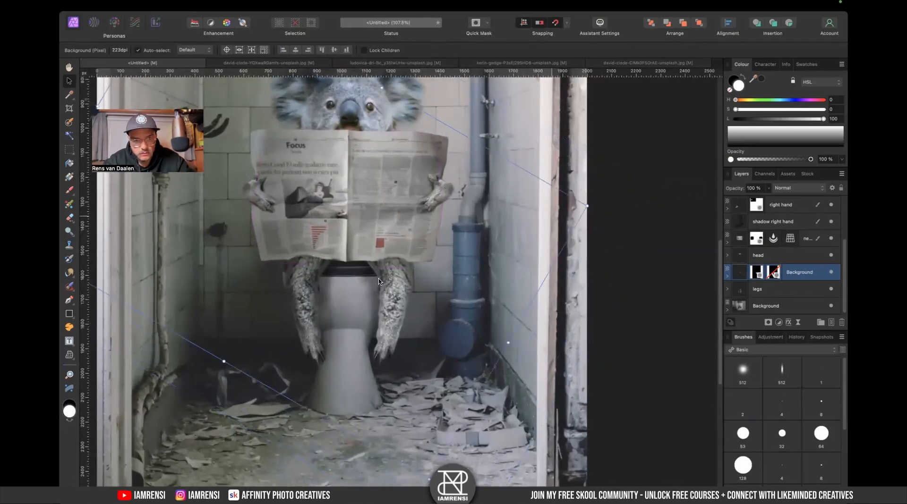
{"action": "left_click_drag", "start_coordinate": [395, 292], "coordinate": [388, 289]}
{"action": "left_click_drag", "start_coordinate": [596, 213], "coordinate": [542, 227]}
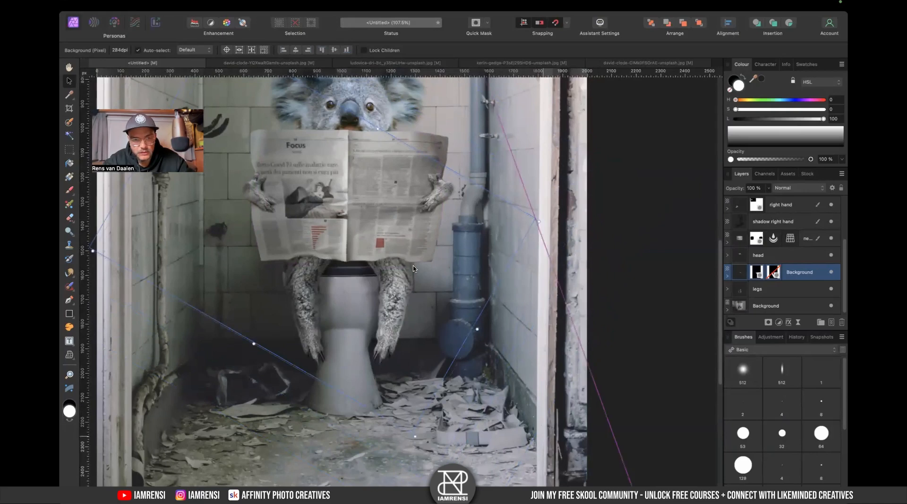
{"action": "key", "text": "shift+Up"}
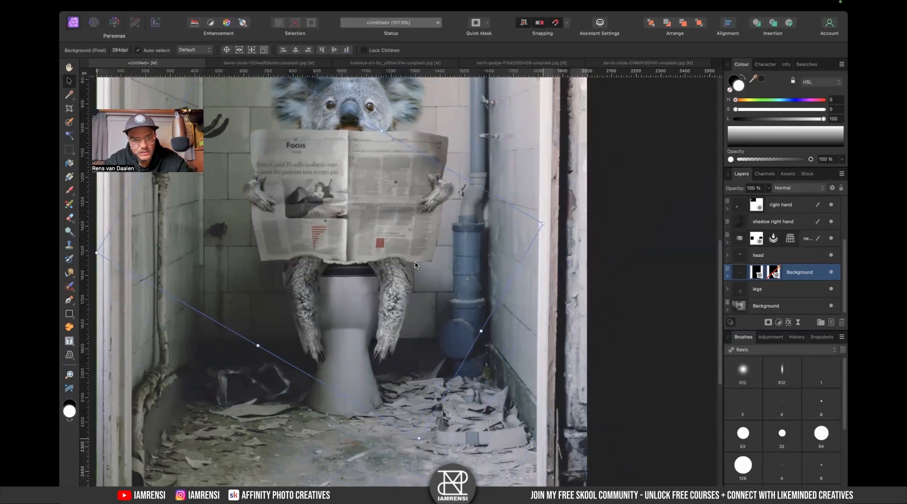
- Nudge the newspaper layer slightly downward over the koala
{"action": "left_click", "coordinate": [416, 266]}
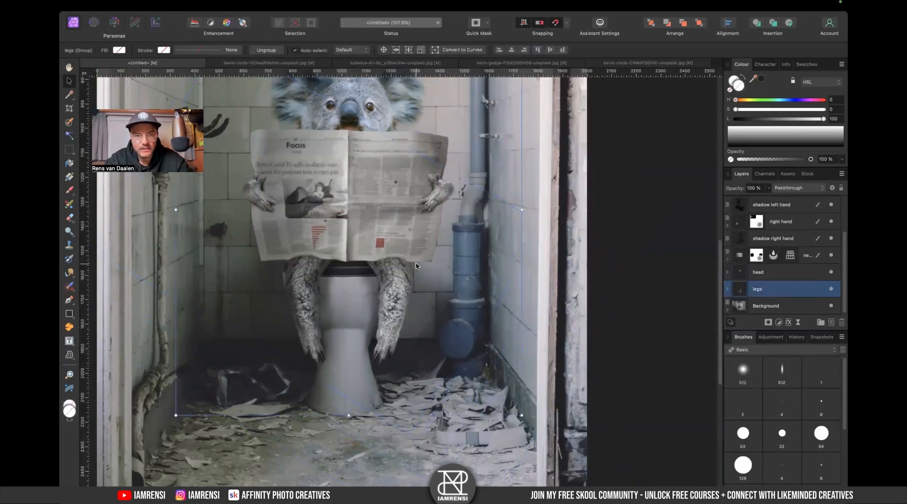
{"action": "left_click", "coordinate": [368, 214]}
{"action": "left_click_drag", "start_coordinate": [368, 215], "coordinate": [367, 218]}
{"action": "key", "text": "shift+Down"}
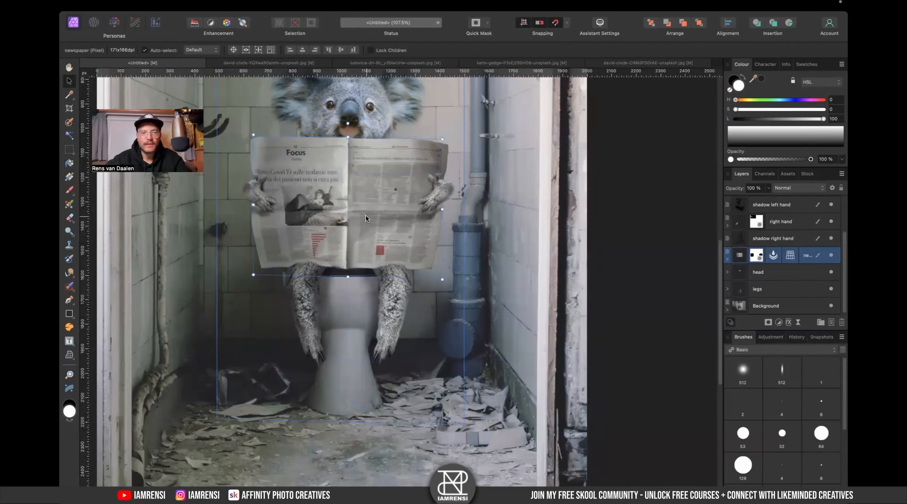
- Group the left hand layer with its shadow layer and name the group left hand
{"action": "key", "text": "super+0"}
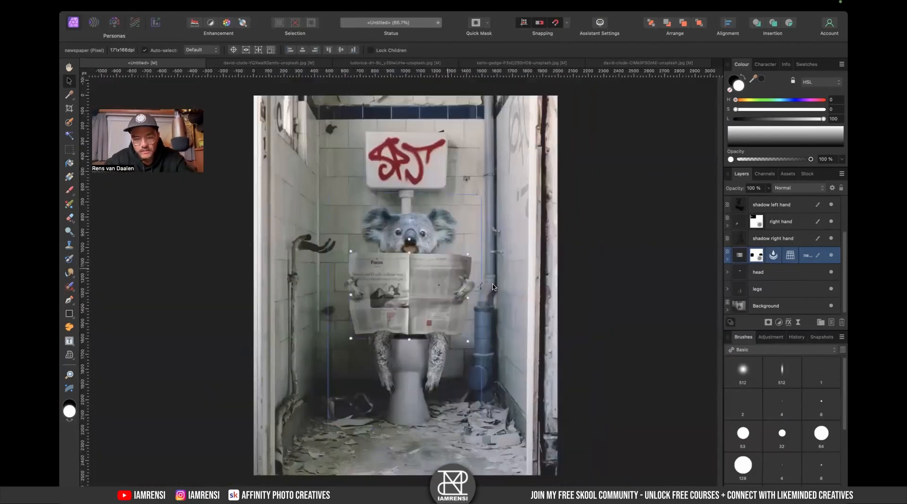
{"action": "key", "text": "space"}
{"action": "scroll", "coordinate": [781, 242], "scroll_direction": "up", "scroll_amount": 3}
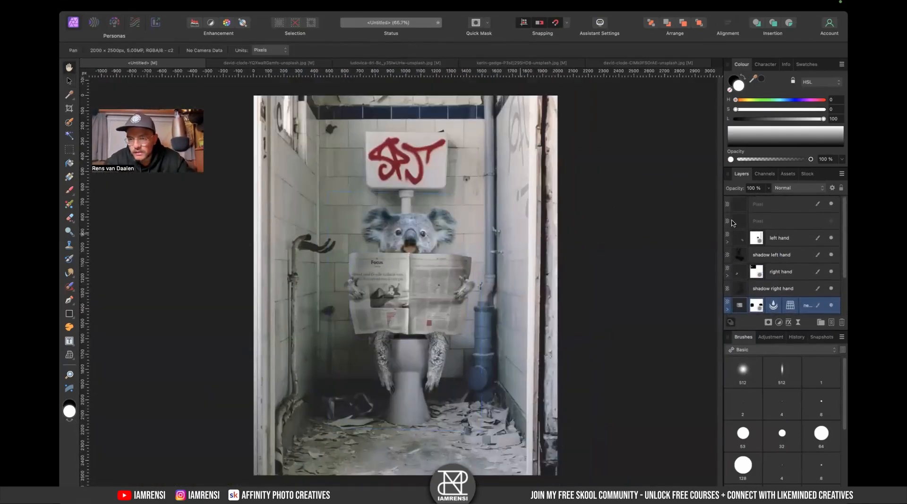
{"action": "left_click", "coordinate": [821, 221]}
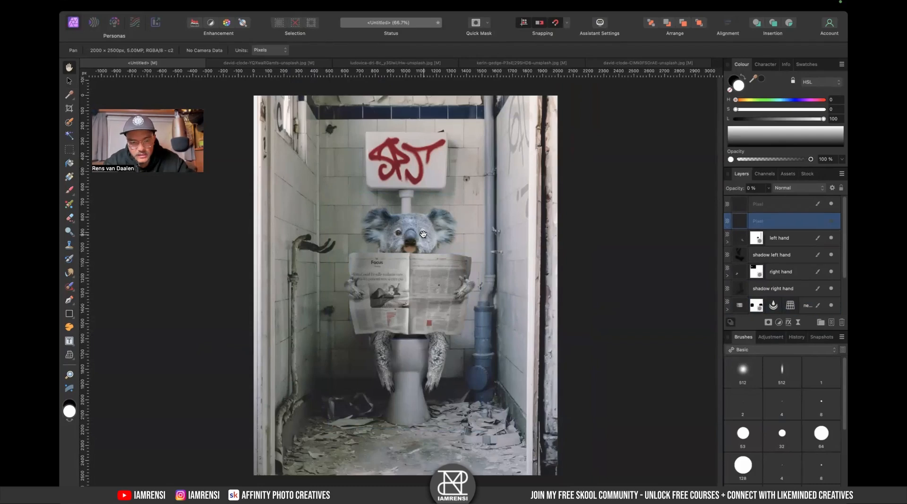
{"action": "scroll", "coordinate": [423, 235], "scroll_direction": "up", "scroll_amount": 5}
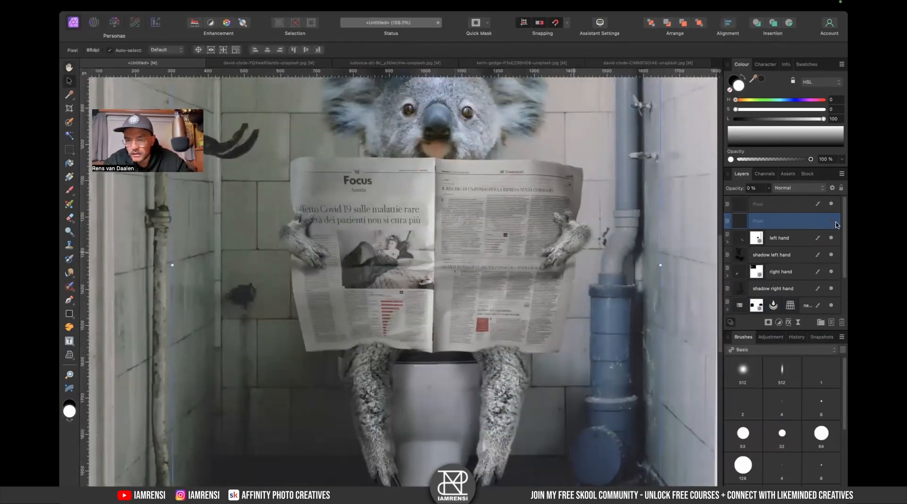
{"action": "left_click", "coordinate": [789, 238]}
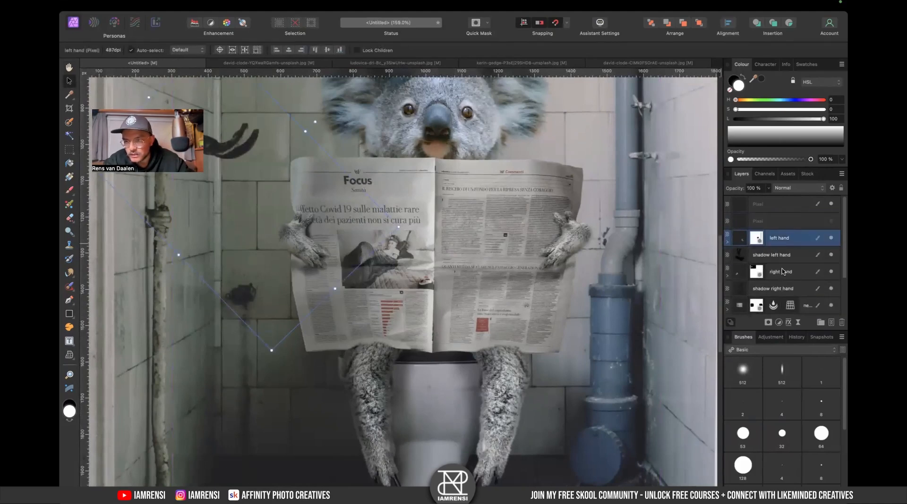
{"action": "scroll", "coordinate": [769, 237], "scroll_direction": "down", "scroll_amount": 3}
{"action": "scroll", "coordinate": [770, 237], "scroll_direction": "up", "scroll_amount": 1}
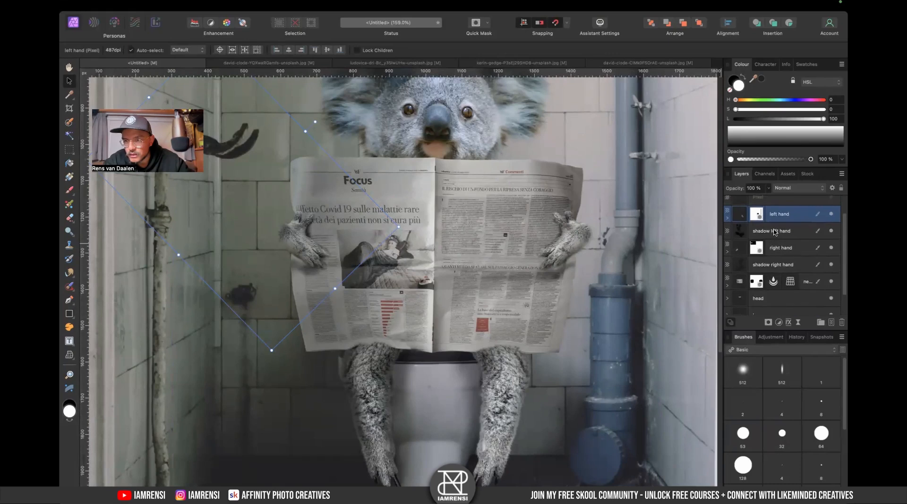
{"action": "left_click", "coordinate": [775, 231], "text": "shift"}
{"action": "key", "text": "super+g"}
{"action": "double_click", "coordinate": [765, 216]}
{"action": "key", "text": "Return"}
- Group the right hand layer with its shadow layer and name the group right hand
{"action": "left_click", "coordinate": [787, 231]}
{"action": "left_click", "coordinate": [783, 250], "text": "shift"}
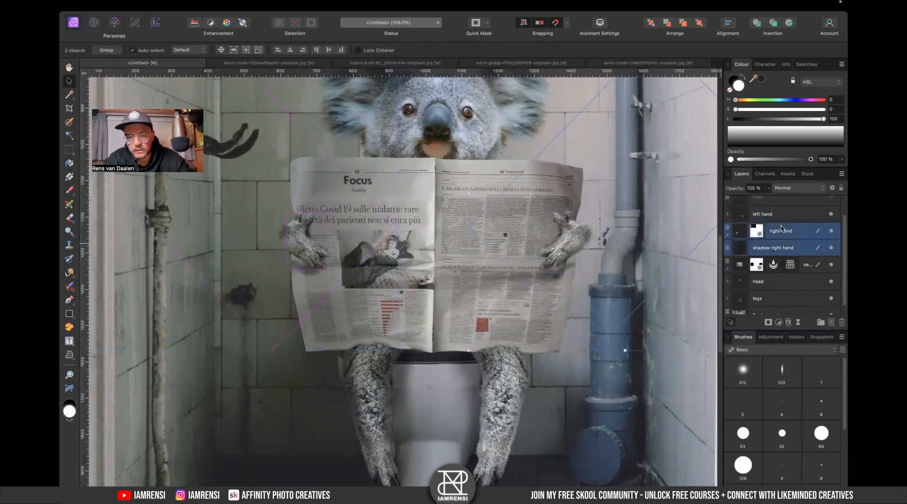
{"action": "key", "text": "super+g"}
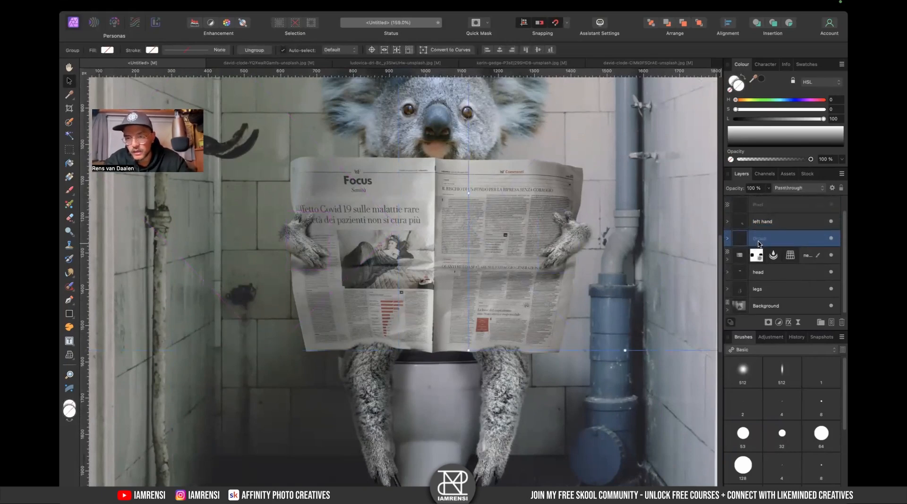
{"action": "type", "text": "right hand"}
{"action": "key", "text": "Return"}
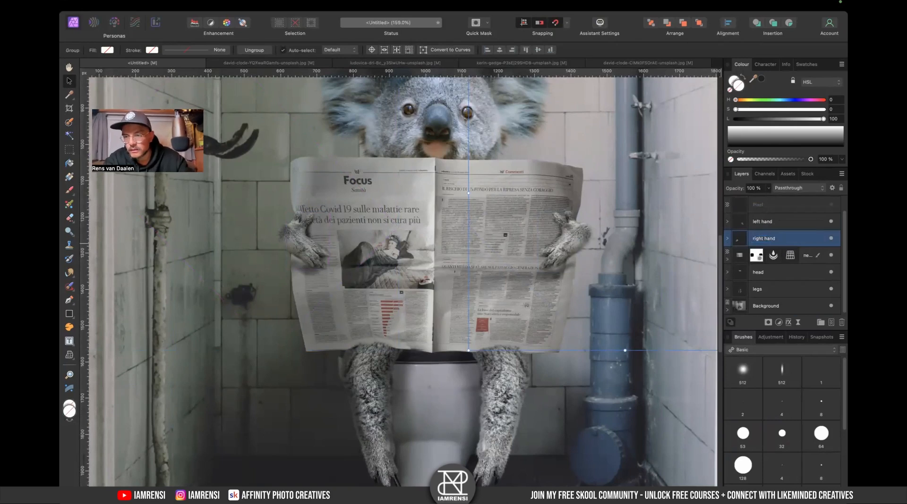
- Toggle the newspaper and head layers' visibility on and off to compare the composite
{"action": "left_click", "coordinate": [830, 255]}
{"action": "left_click", "coordinate": [830, 255]}
{"action": "scroll", "coordinate": [786, 278], "scroll_direction": "down", "scroll_amount": 1}
{"action": "scroll", "coordinate": [786, 278], "scroll_direction": "up", "scroll_amount": 1}
{"action": "left_click", "coordinate": [831, 256]}
{"action": "left_click", "coordinate": [831, 256]}
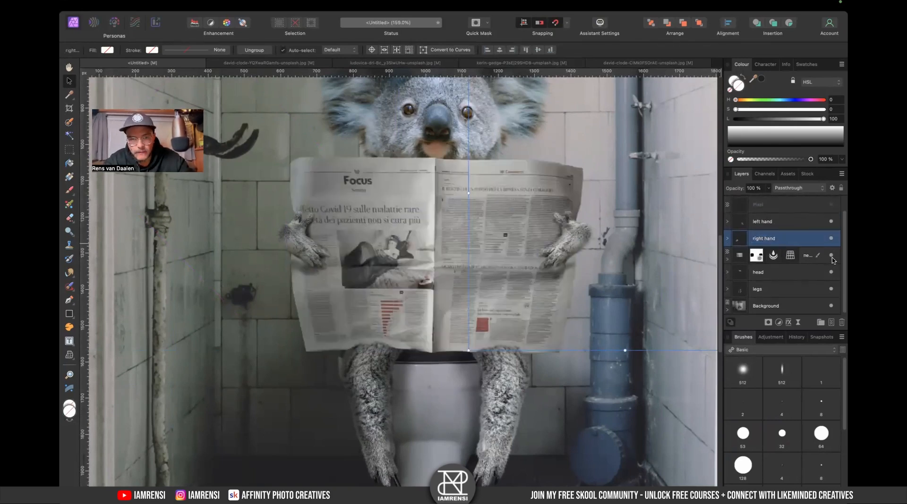
{"action": "left_click", "coordinate": [831, 273]}
{"action": "left_click", "coordinate": [831, 273]}
- Open the legs group's HSL Shift adjustment and set Hue Shift to 52.2° and Saturation Shift to -23%
{"action": "left_click", "coordinate": [776, 289]}
{"action": "left_click", "coordinate": [779, 272]}
{"action": "left_click", "coordinate": [773, 288]}
{"action": "left_click", "coordinate": [727, 289]}
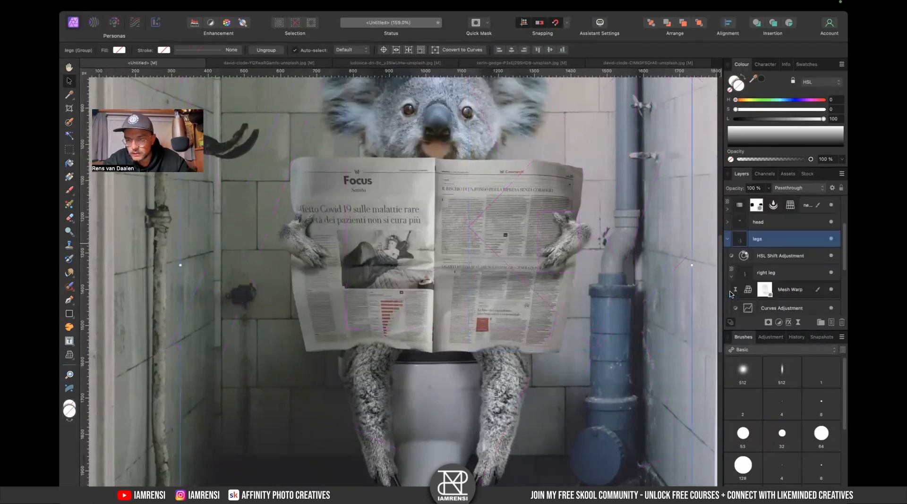
{"action": "scroll", "coordinate": [778, 256], "scroll_direction": "down", "scroll_amount": 3}
{"action": "left_click", "coordinate": [770, 250]}
{"action": "left_click", "coordinate": [743, 246]}
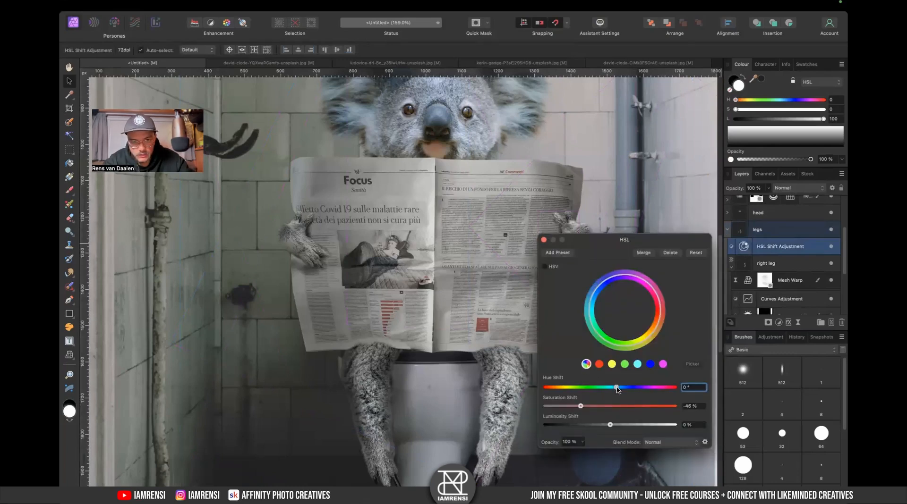
{"action": "key", "text": "super+0"}
{"action": "left_click_drag", "start_coordinate": [617, 388], "coordinate": [629, 404]}
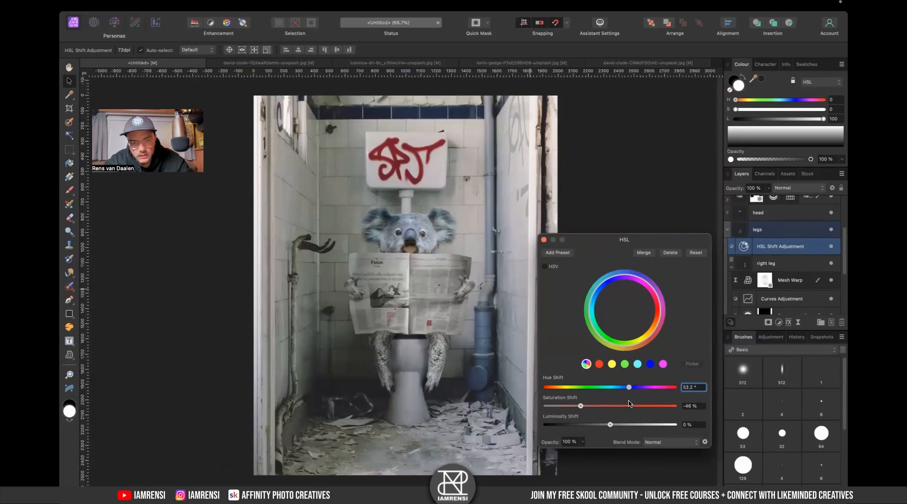
{"action": "mouse_move", "coordinate": [584, 409]}
{"action": "left_mouse_down"}
{"action": "mouse_move", "coordinate": [627, 409]}
{"action": "mouse_move", "coordinate": [585, 409]}
{"action": "left_mouse_up"}
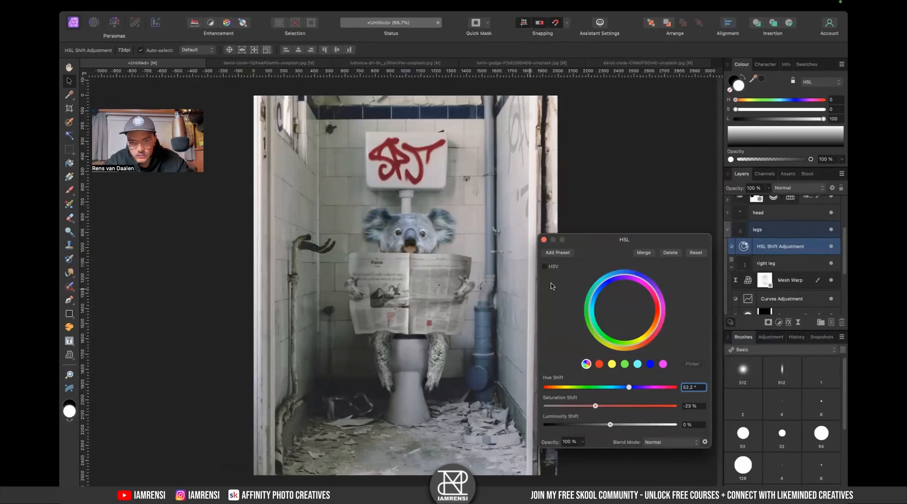
{"action": "left_click", "coordinate": [544, 239]}
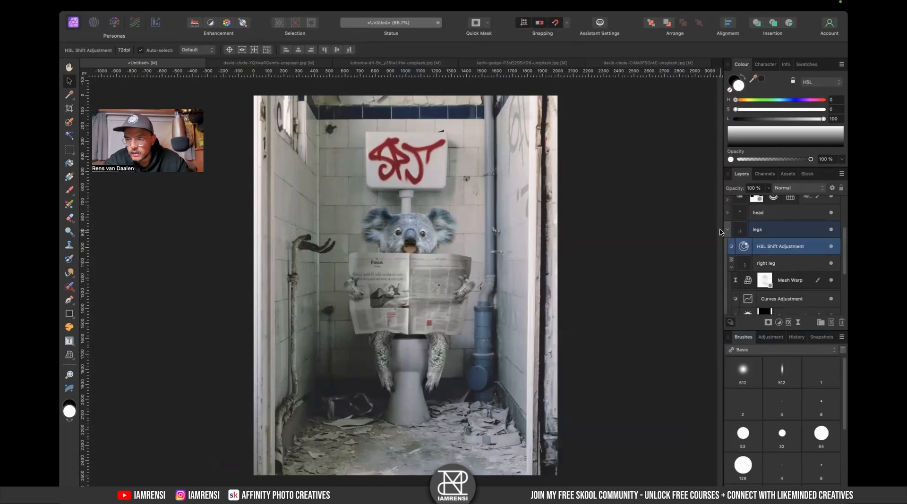
- Add a Colour Balance adjustment to the legs with midtones Cyan/Red 9%, Magenta/Green 13% and Yellow/Blue 9%
{"action": "left_click", "coordinate": [779, 323]}
{"action": "scroll", "coordinate": [788, 471], "scroll_direction": "down", "scroll_amount": 2}
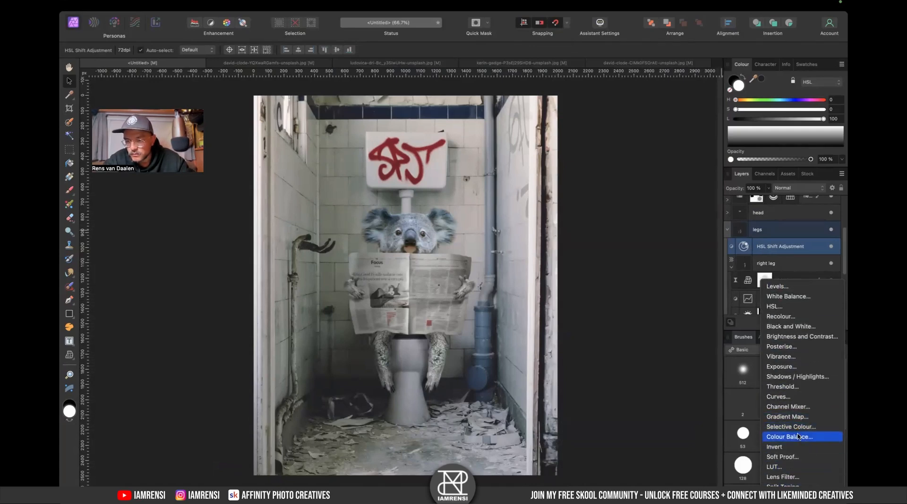
{"action": "left_click", "coordinate": [798, 436]}
{"action": "left_click", "coordinate": [600, 362]}
{"action": "left_click", "coordinate": [599, 359]}
{"action": "left_click_drag", "start_coordinate": [608, 382], "coordinate": [634, 420]}
{"action": "left_click", "coordinate": [602, 358]}
{"action": "left_click", "coordinate": [602, 369]}
{"action": "left_click_drag", "start_coordinate": [609, 381], "coordinate": [613, 429]}
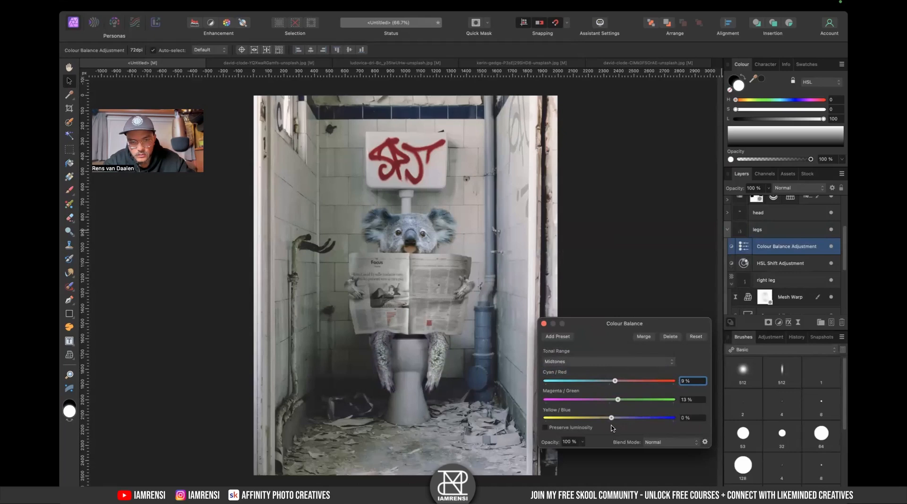
- Set the legs Colour Balance highlights to Cyan/Red -16% and Magenta/Green -3%
{"action": "left_click", "coordinate": [594, 362]}
{"action": "left_click", "coordinate": [593, 371]}
{"action": "mouse_move", "coordinate": [609, 381]}
{"action": "left_mouse_down"}
{"action": "mouse_move", "coordinate": [572, 383]}
{"action": "mouse_move", "coordinate": [606, 385]}
{"action": "mouse_move", "coordinate": [598, 387]}
{"action": "left_mouse_up"}
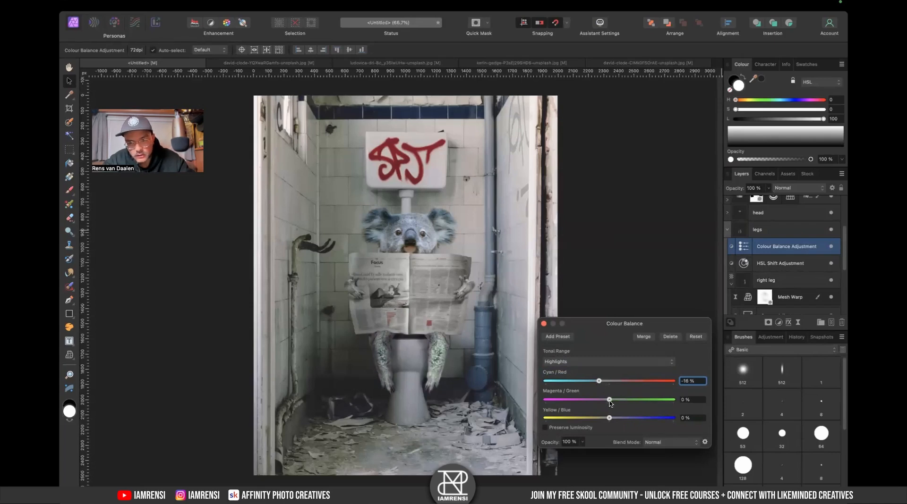
{"action": "left_click_drag", "start_coordinate": [611, 404], "coordinate": [616, 421]}
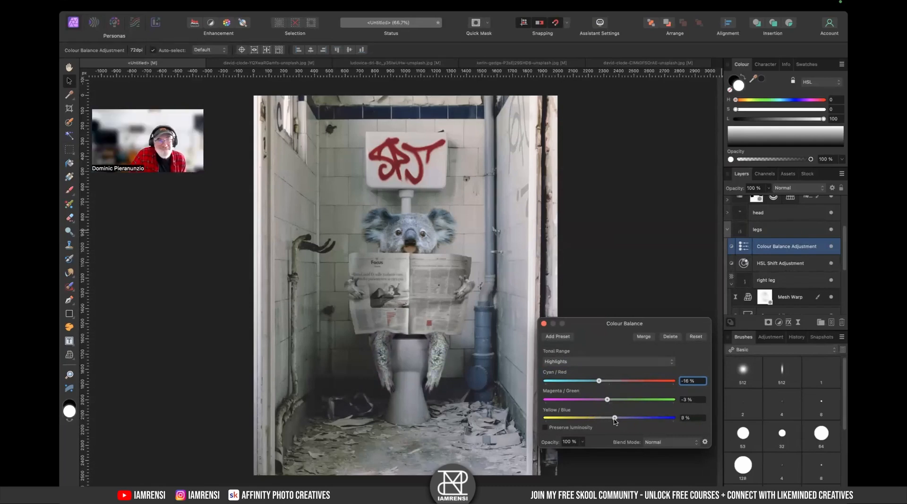
{"action": "left_click", "coordinate": [543, 324]}
- Edit the head's Colour Balance highlights to Cyan/Red 14%, Magenta/Green 4% and Yellow/Blue -8%
{"action": "left_click", "coordinate": [727, 229]}
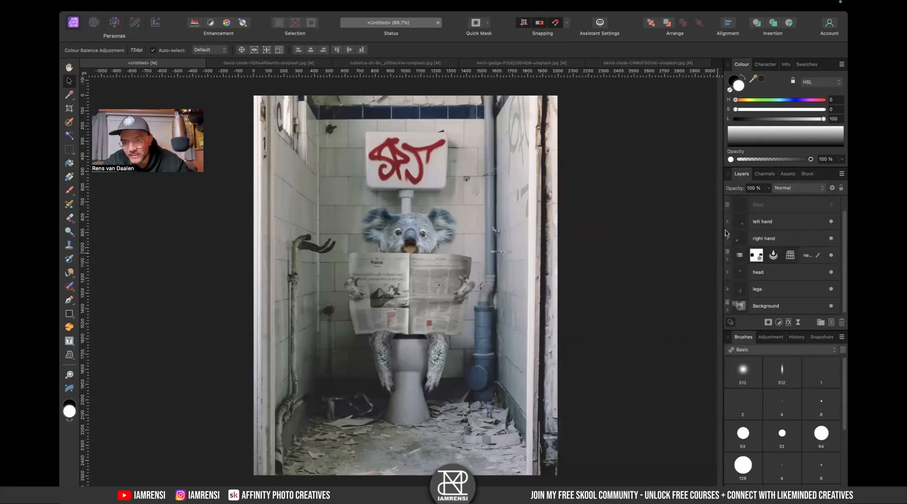
{"action": "left_click", "coordinate": [726, 289]}
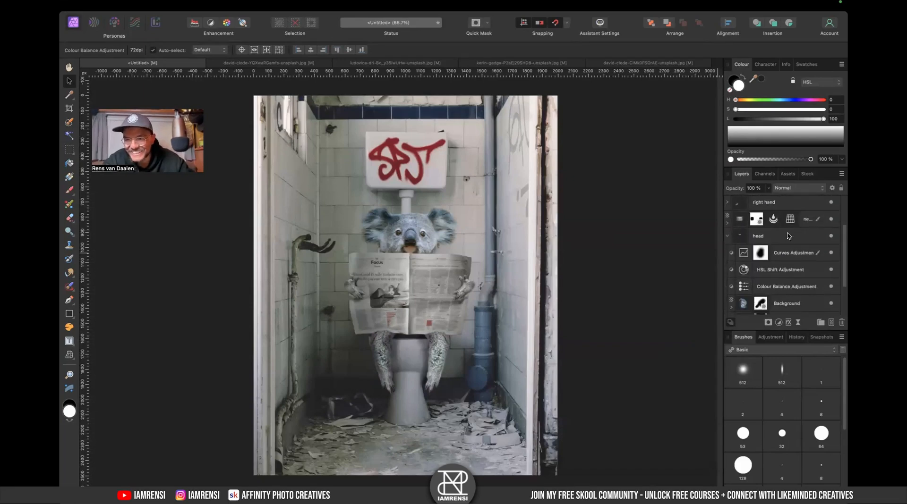
{"action": "left_click", "coordinate": [744, 273]}
{"action": "double_click", "coordinate": [745, 286]}
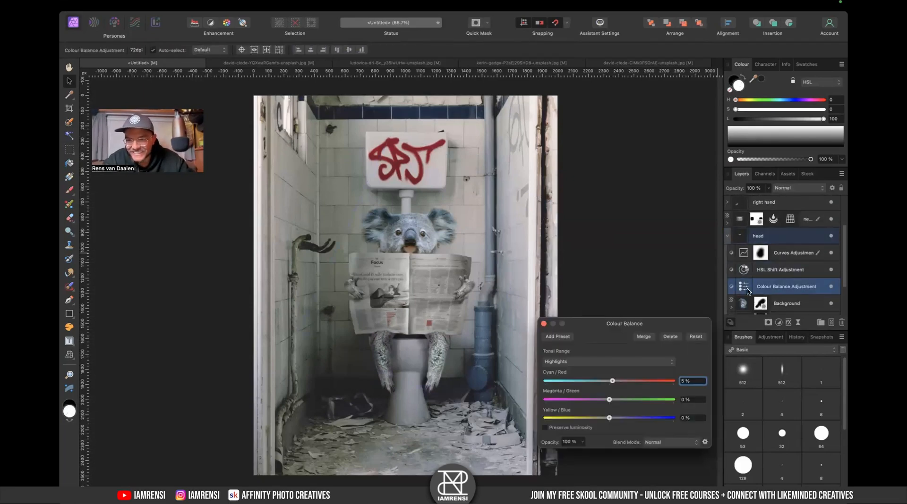
{"action": "left_click_drag", "start_coordinate": [613, 382], "coordinate": [608, 426]}
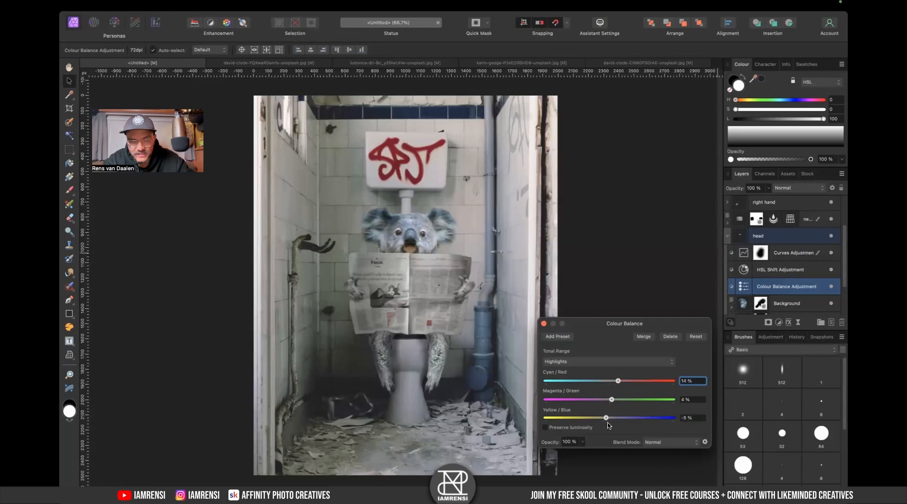
{"action": "left_click", "coordinate": [544, 323]}
{"action": "scroll", "coordinate": [750, 251], "scroll_direction": "up", "scroll_amount": 3}
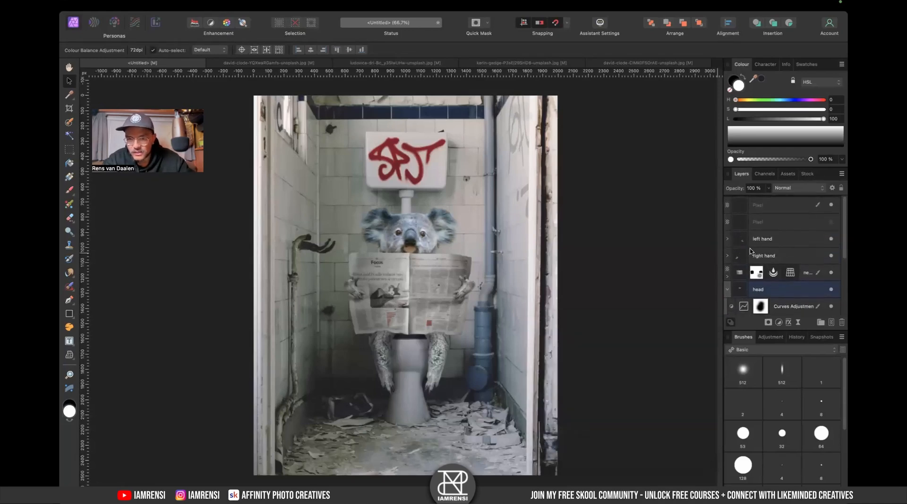
- Add a Live Vignette filter at the top of the layer stack with Exposure -2.883, Hardness 47%, Scale 152% and Shape 63%
{"action": "left_click", "coordinate": [727, 290]}
{"action": "left_click", "coordinate": [777, 208]}
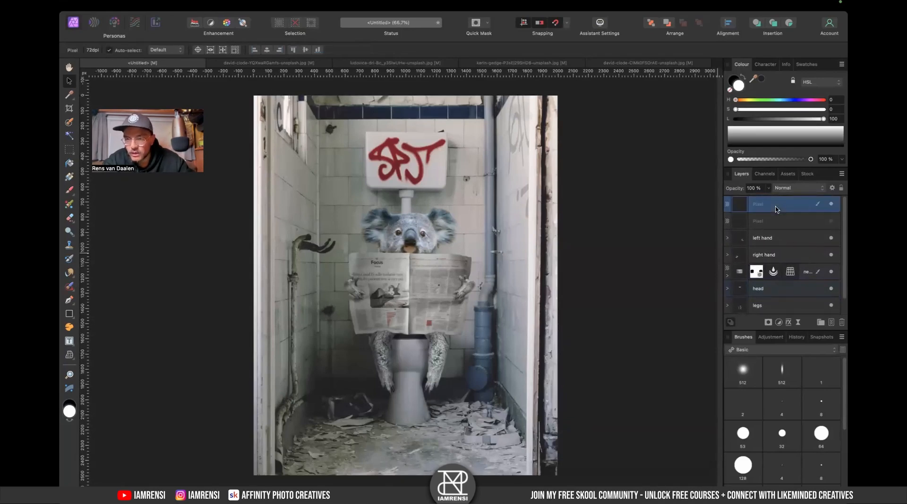
{"action": "left_click", "coordinate": [797, 323]}
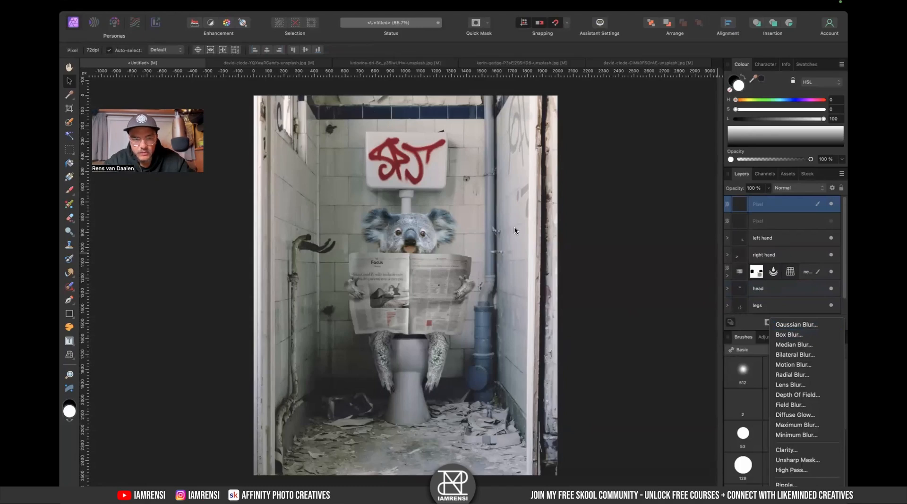
{"action": "mouse_move", "coordinate": [804, 494]}
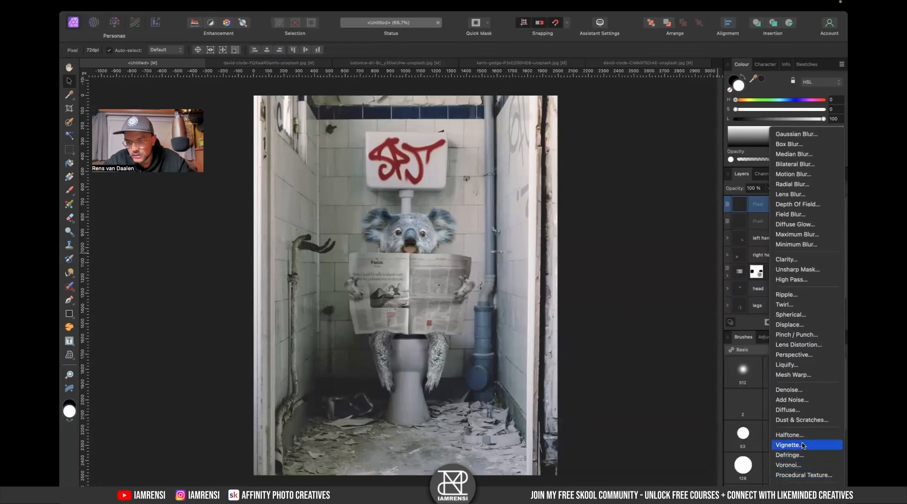
{"action": "left_click", "coordinate": [798, 450]}
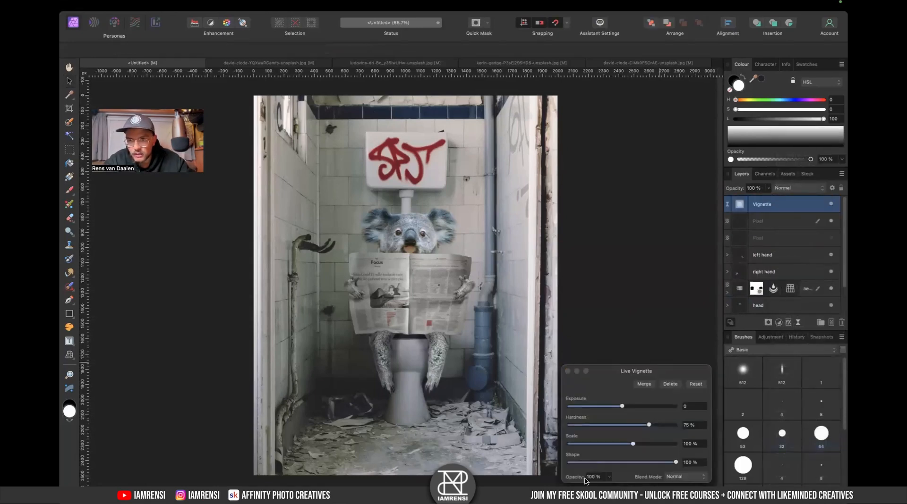
{"action": "left_click_drag", "start_coordinate": [617, 412], "coordinate": [590, 413]}
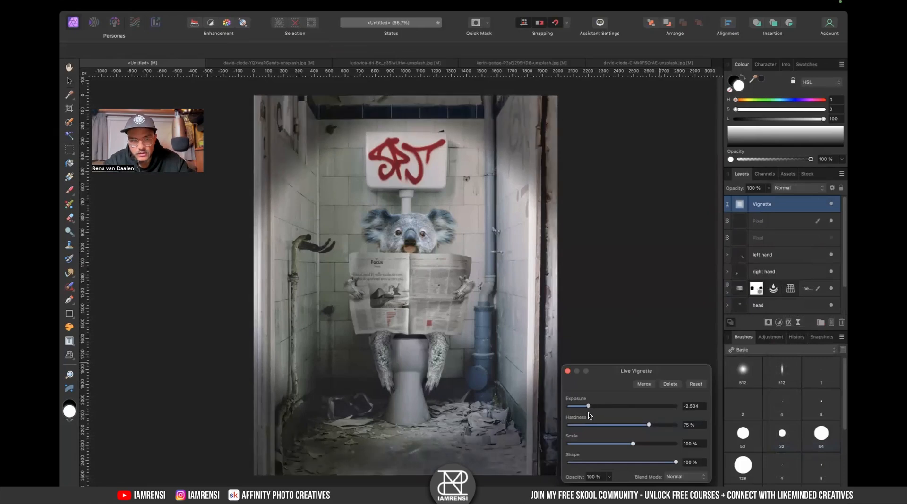
{"action": "left_click_drag", "start_coordinate": [631, 447], "coordinate": [635, 426]}
{"action": "left_click_drag", "start_coordinate": [676, 463], "coordinate": [637, 463]}
{"action": "left_click_drag", "start_coordinate": [635, 425], "coordinate": [643, 448]}
{"action": "mouse_move", "coordinate": [592, 410]}
{"action": "left_mouse_down"}
{"action": "mouse_move", "coordinate": [565, 415]}
{"action": "mouse_move", "coordinate": [581, 414]}
{"action": "left_mouse_up"}
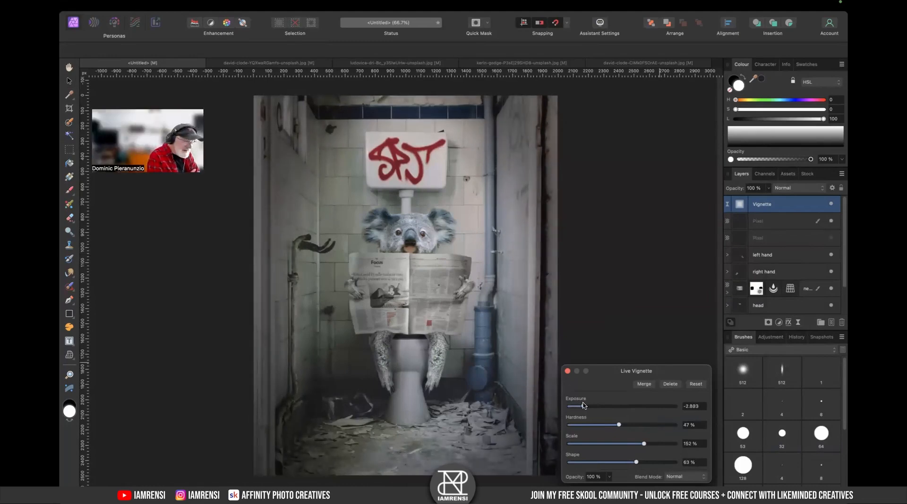
{"action": "left_click", "coordinate": [567, 371]}
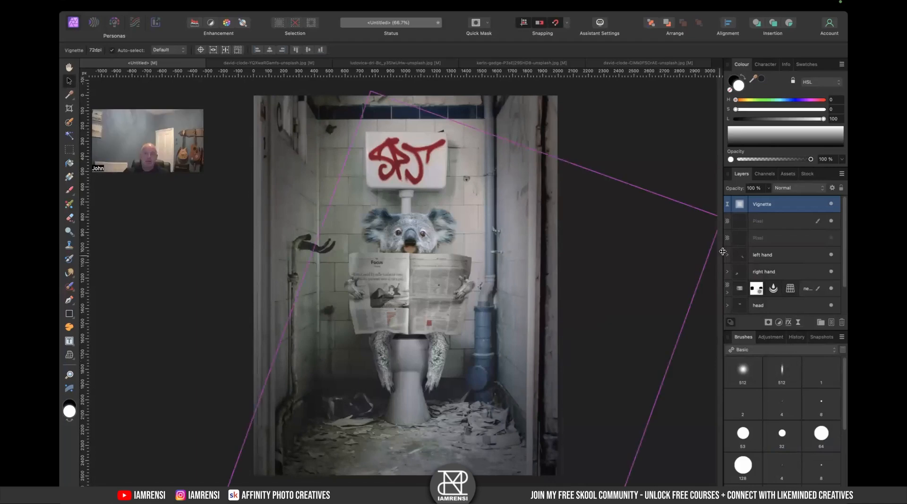
- Reopen the vignette filter and deepen its Exposure to -3.447
{"action": "left_click", "coordinate": [778, 322]}
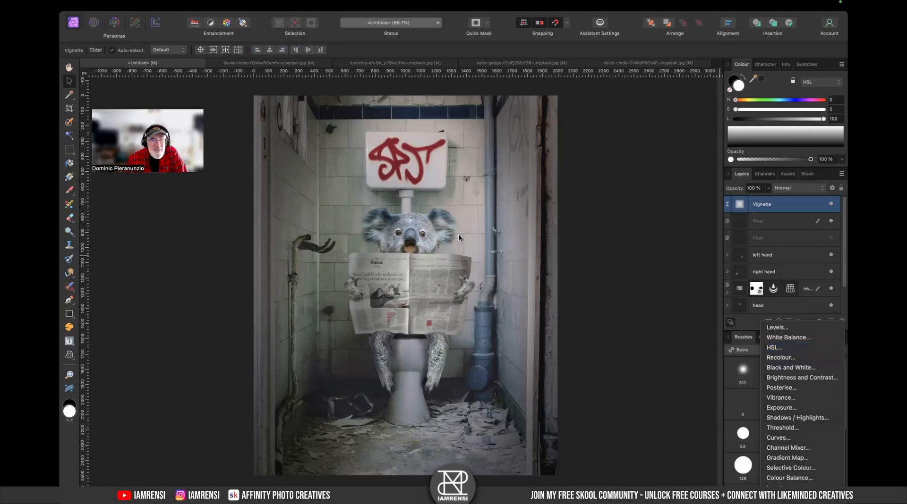
{"action": "key", "text": "Escape"}
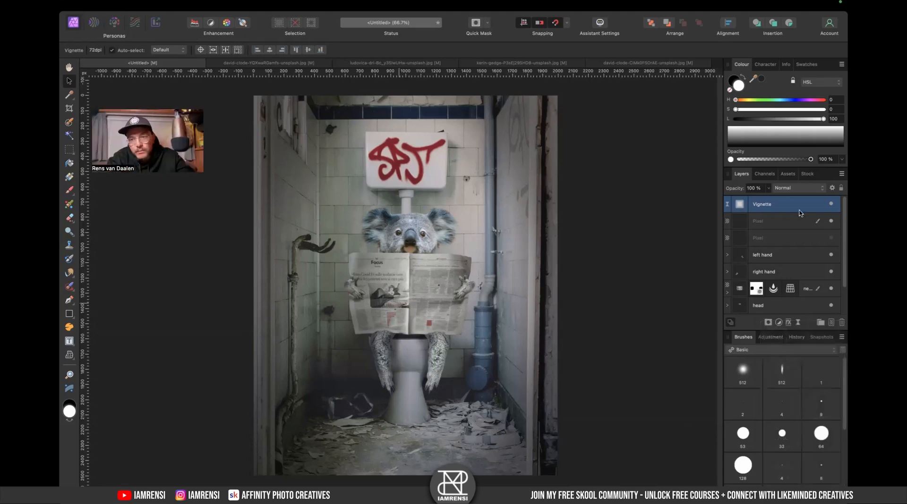
{"action": "double_click", "coordinate": [734, 206]}
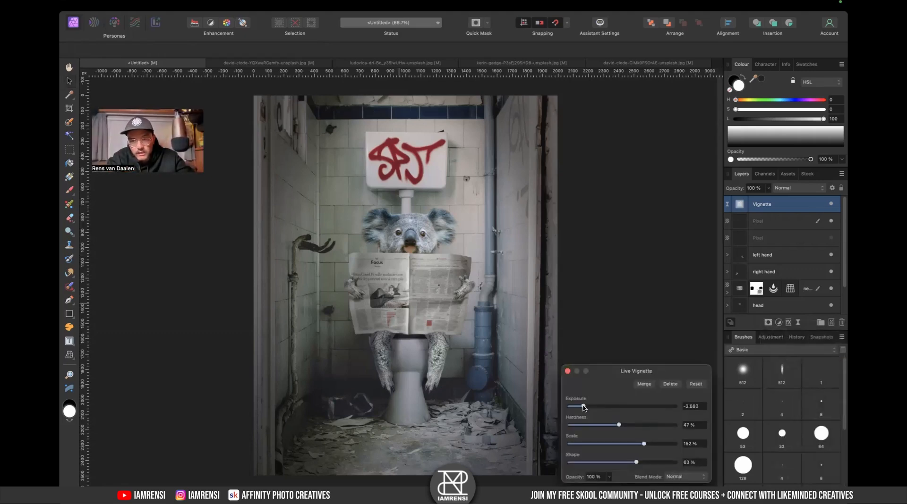
{"action": "left_click_drag", "start_coordinate": [584, 409], "coordinate": [575, 411]}
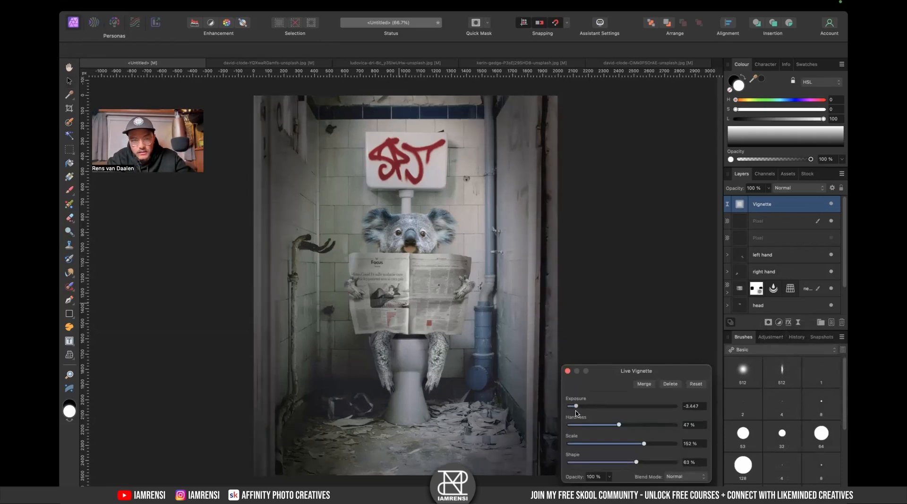
{"action": "left_click", "coordinate": [567, 371]}
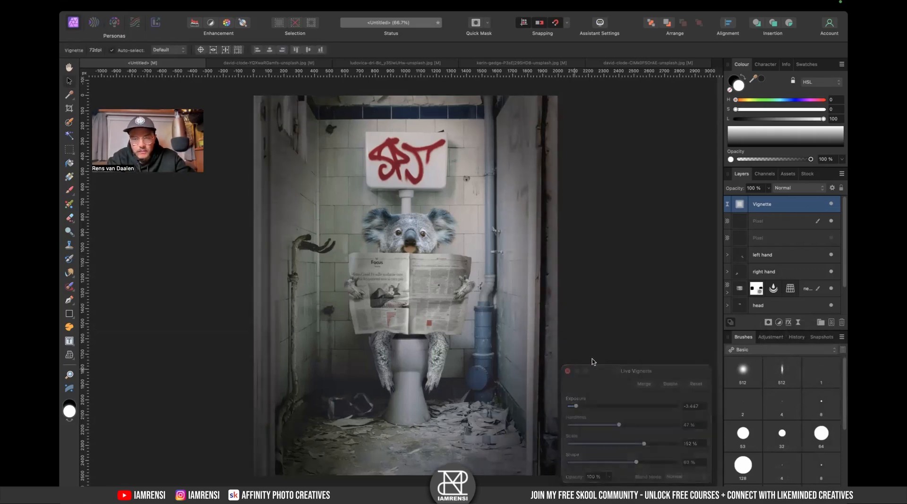
- Add a Colour Balance adjustment over the whole scene with shadows Cyan/Red -6%, Magenta/Green -3% and Yellow/Blue 5%
{"action": "left_click", "coordinate": [778, 321]}
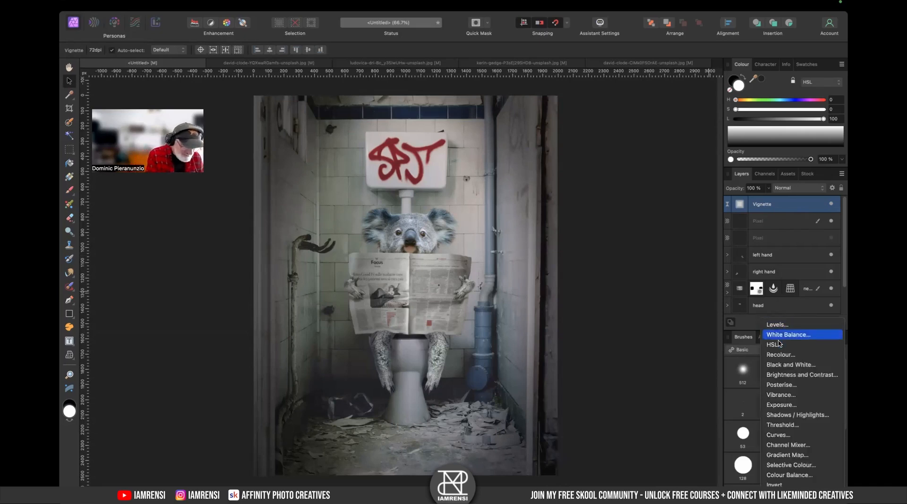
{"action": "left_click", "coordinate": [797, 475]}
{"action": "left_click_drag", "start_coordinate": [743, 207], "coordinate": [758, 229]}
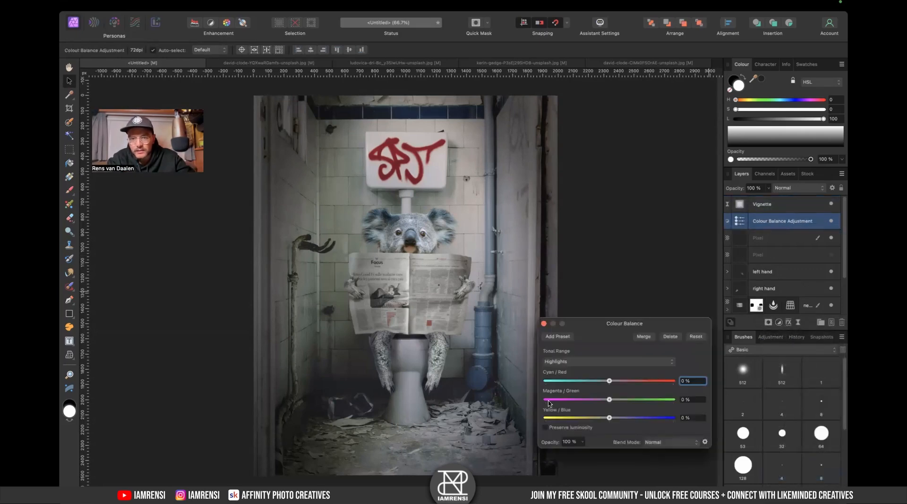
{"action": "left_click", "coordinate": [598, 369]}
{"action": "left_click", "coordinate": [600, 349]}
{"action": "left_click_drag", "start_coordinate": [609, 381], "coordinate": [615, 423]}
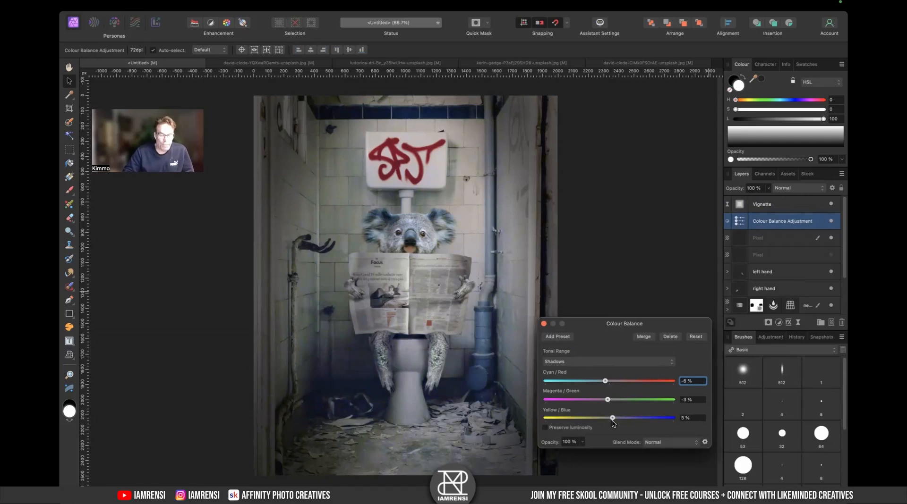
- Set the scene Colour Balance midtones to Cyan/Red 14%, Magenta/Green -7% and Yellow/Blue -8%
{"action": "left_click", "coordinate": [593, 367]}
{"action": "left_click", "coordinate": [596, 372]}
{"action": "left_click_drag", "start_coordinate": [610, 383], "coordinate": [603, 410]}
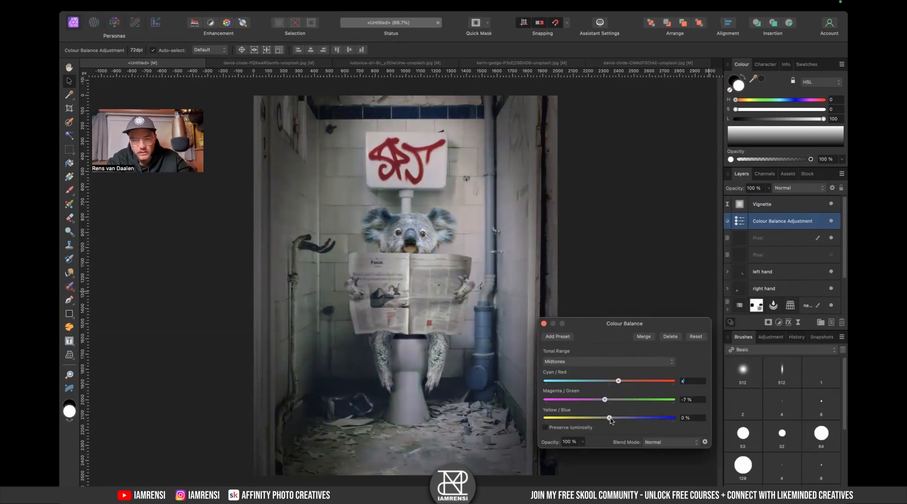
{"action": "key", "text": "Return"}
{"action": "mouse_move", "coordinate": [609, 421]}
{"action": "left_mouse_down"}
{"action": "mouse_move", "coordinate": [591, 422]}
{"action": "mouse_move", "coordinate": [631, 423]}
{"action": "mouse_move", "coordinate": [595, 424]}
{"action": "mouse_move", "coordinate": [607, 425]}
{"action": "left_mouse_up"}
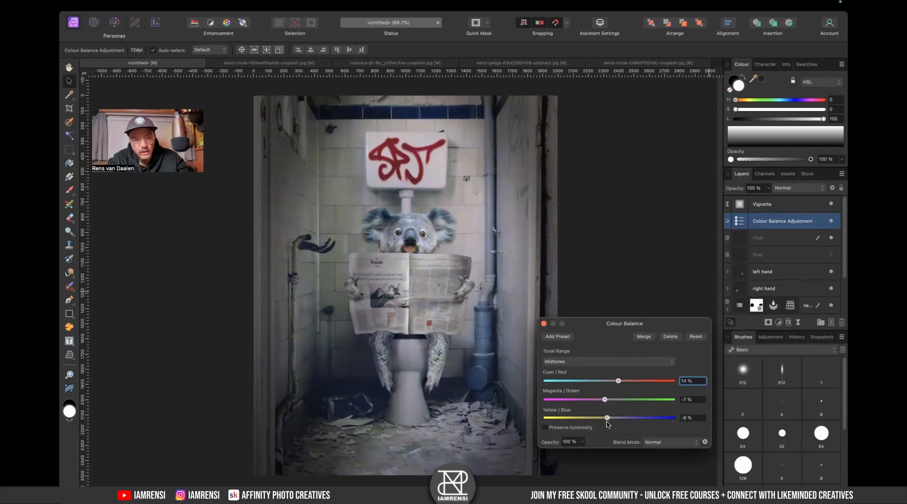
- Set the scene Colour Balance highlights to Cyan/Red -24%, Magenta/Green -23% and Yellow/Blue -11%
{"action": "left_click", "coordinate": [601, 359]}
{"action": "left_click", "coordinate": [595, 371]}
{"action": "left_click_drag", "start_coordinate": [609, 383], "coordinate": [603, 421]}
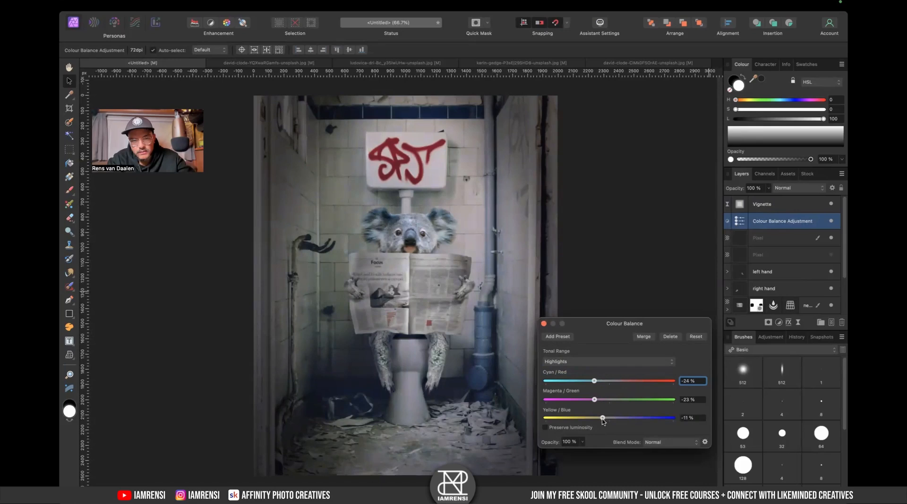
{"action": "left_click", "coordinate": [544, 324]}
- Examine the legs group's nested layers and select the left leg's Exposure adjustment
{"action": "scroll", "coordinate": [396, 362], "scroll_direction": "up", "scroll_amount": 3}
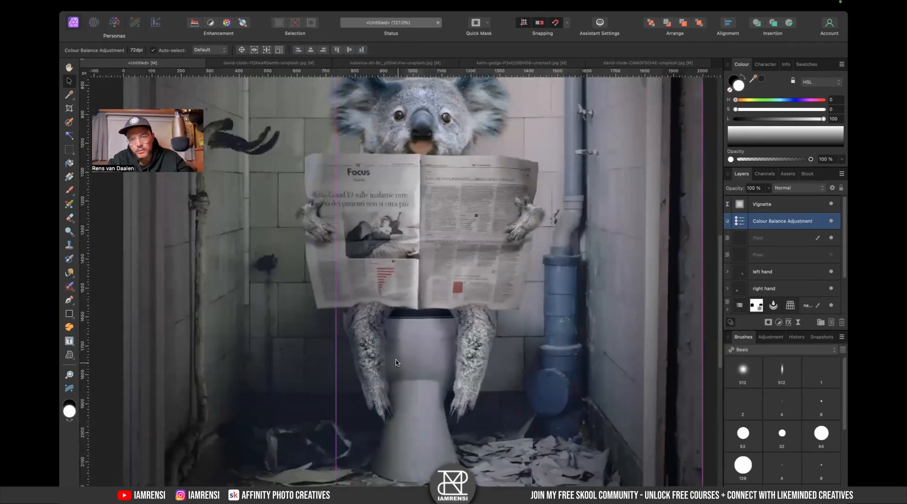
{"action": "left_click", "coordinate": [526, 363]}
{"action": "scroll", "coordinate": [771, 264], "scroll_direction": "down", "scroll_amount": 3}
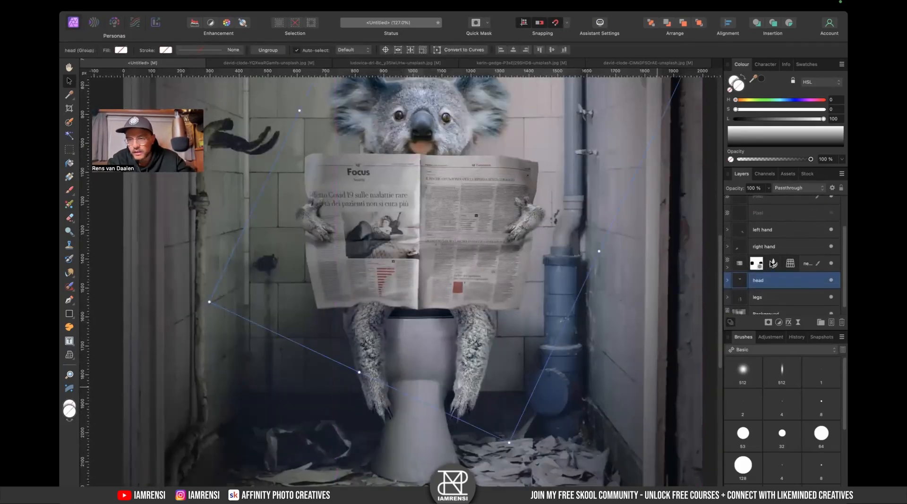
{"action": "left_click", "coordinate": [727, 294]}
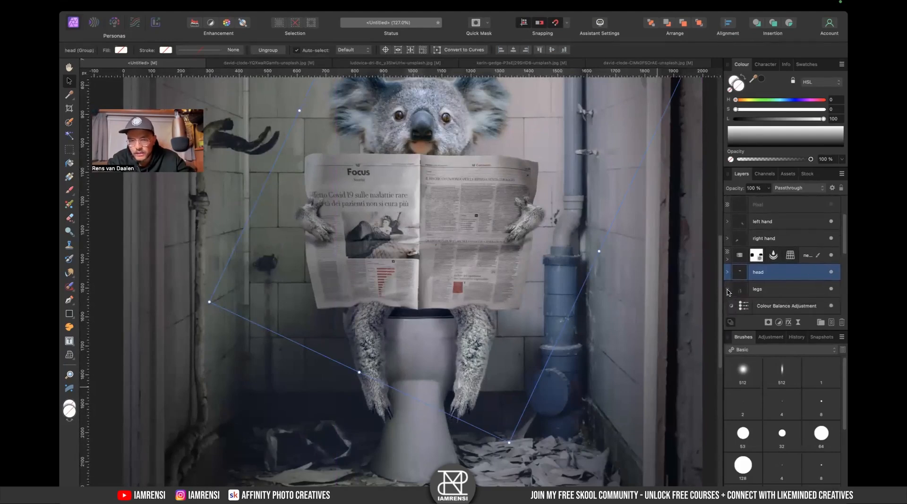
{"action": "scroll", "coordinate": [783, 265], "scroll_direction": "down", "scroll_amount": 2}
{"action": "scroll", "coordinate": [805, 284], "scroll_direction": "down", "scroll_amount": 2}
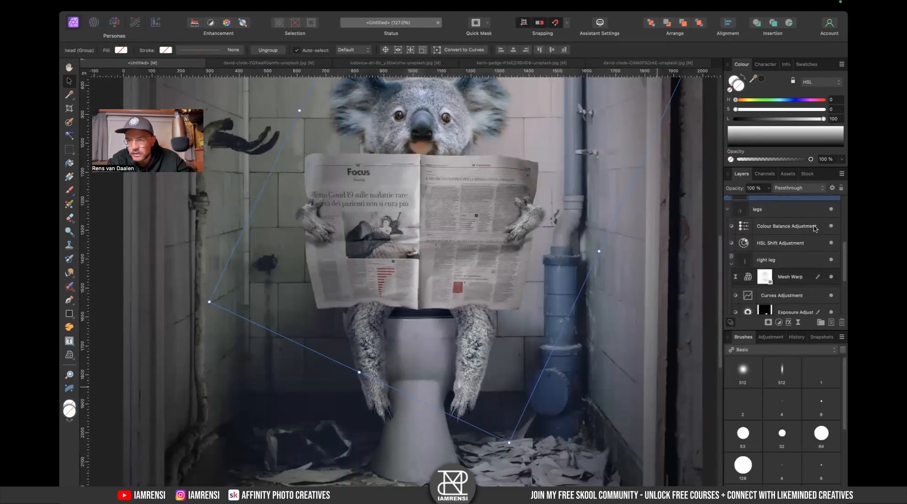
{"action": "left_click", "coordinate": [731, 263]}
{"action": "scroll", "coordinate": [735, 246], "scroll_direction": "up", "scroll_amount": 2}
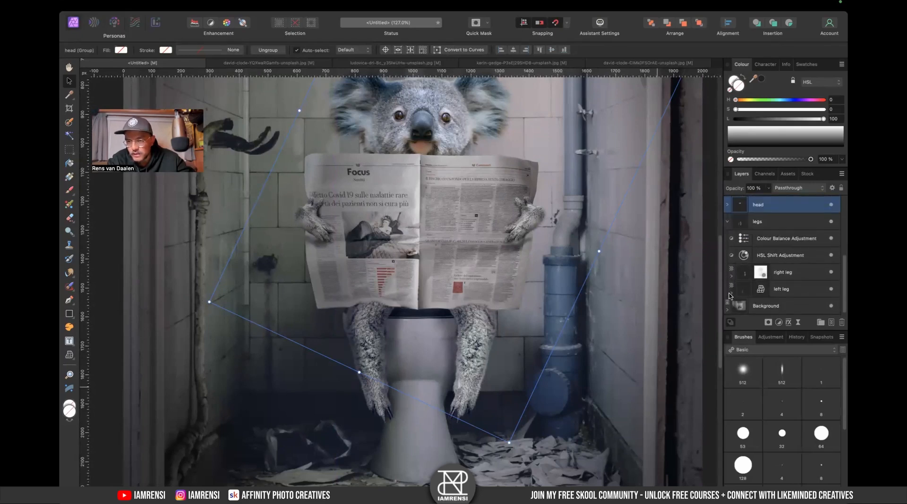
{"action": "left_click", "coordinate": [730, 293]}
{"action": "scroll", "coordinate": [780, 284], "scroll_direction": "down", "scroll_amount": 2}
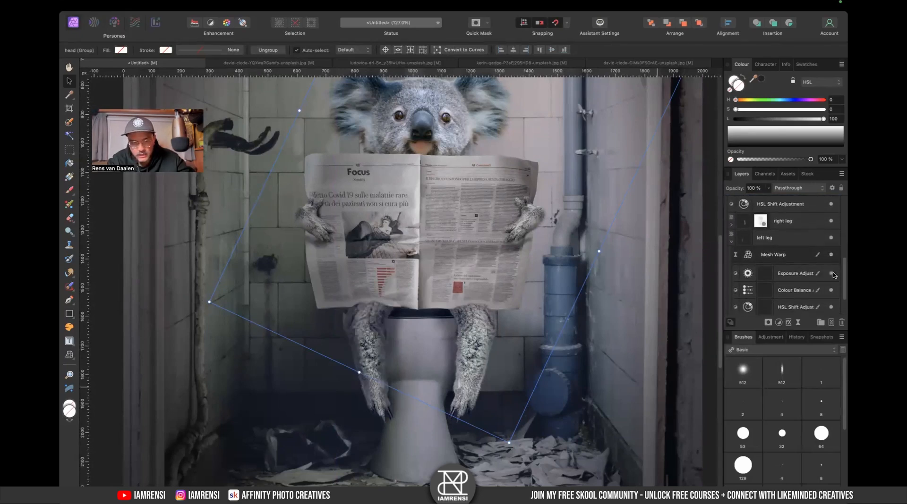
{"action": "left_click", "coordinate": [806, 274]}
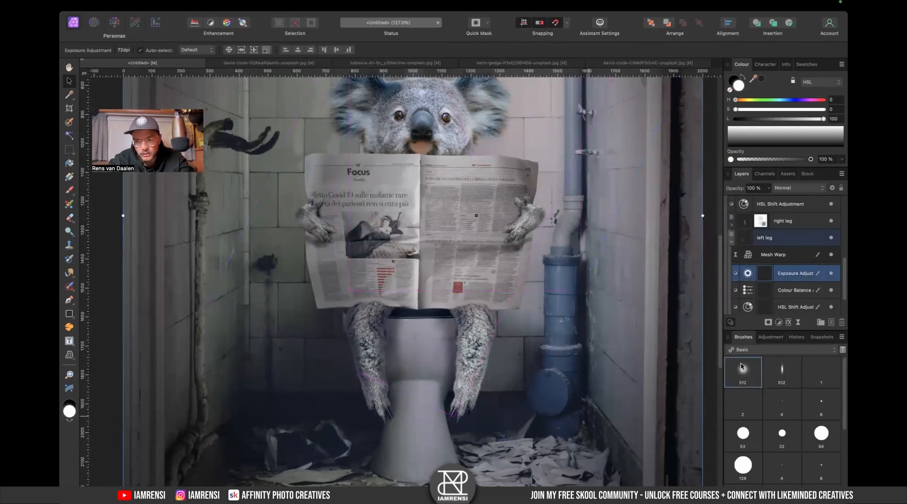
- Set up the Paint Brush in white at about 468 px width and 49% opacity
{"action": "key", "text": "b"}
{"action": "key", "text": "x"}
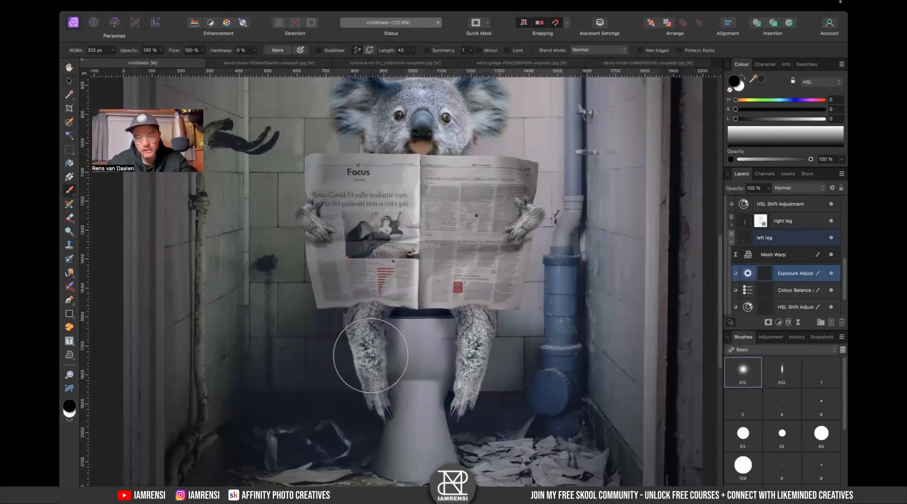
{"action": "key", "text": "bracketleft"}
{"action": "key", "text": "bracketleft"}
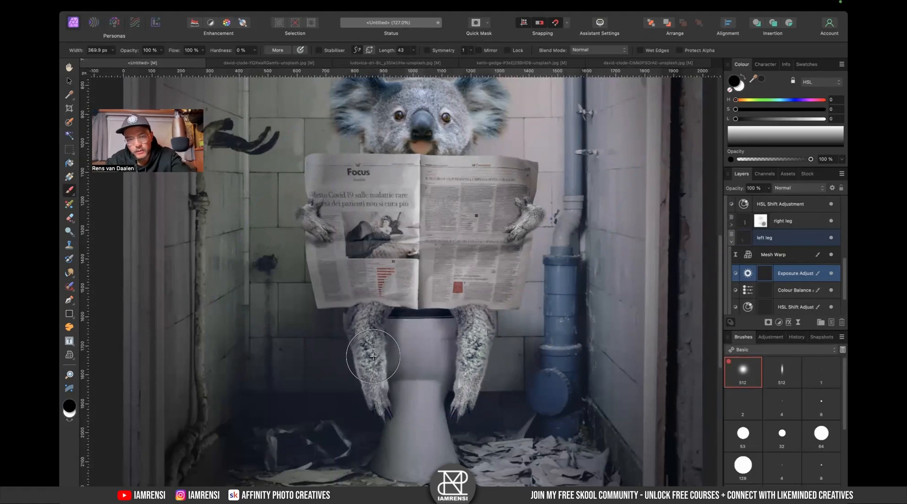
{"action": "key", "text": "bracketright"}
{"action": "key", "text": "bracketright"}
{"action": "key", "text": "bracketright"}
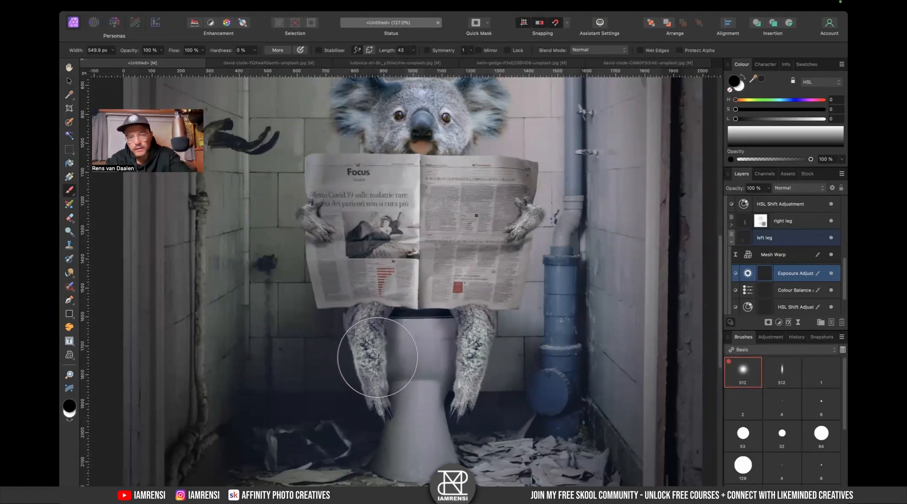
{"action": "key", "text": "bracketleft"}
{"action": "left_click_drag", "start_coordinate": [128, 51], "coordinate": [119, 67]}
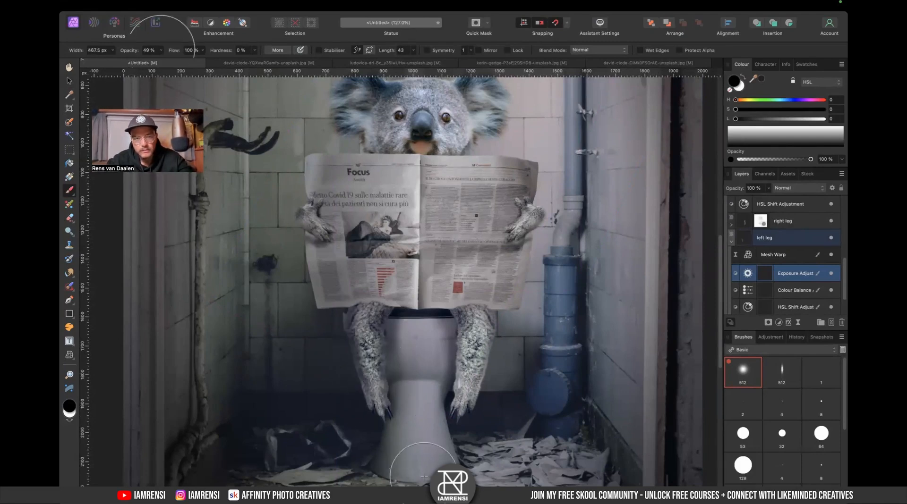
{"action": "key", "text": "x"}
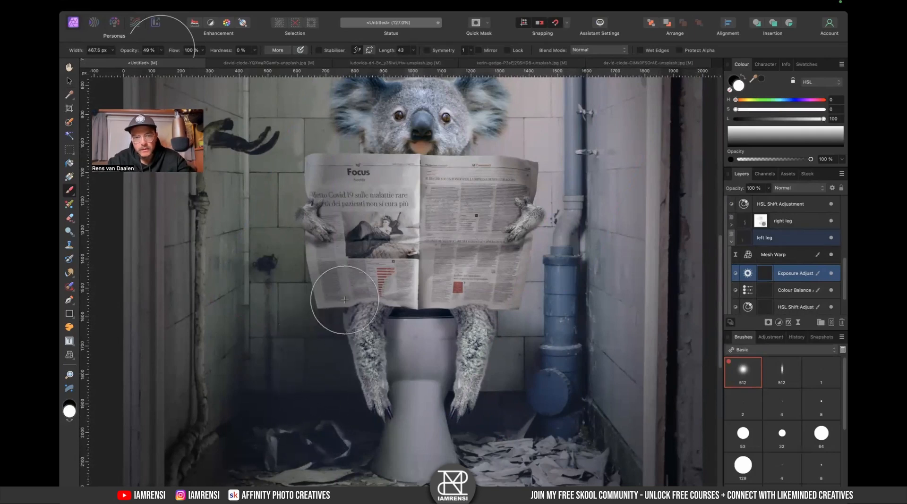
{"action": "key", "text": "super+0"}
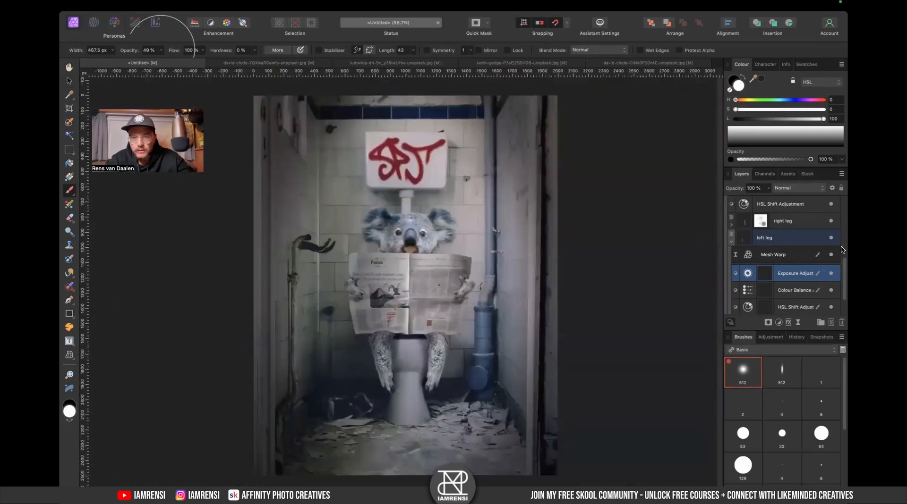
{"action": "scroll", "coordinate": [732, 219], "scroll_direction": "down", "scroll_amount": 1}
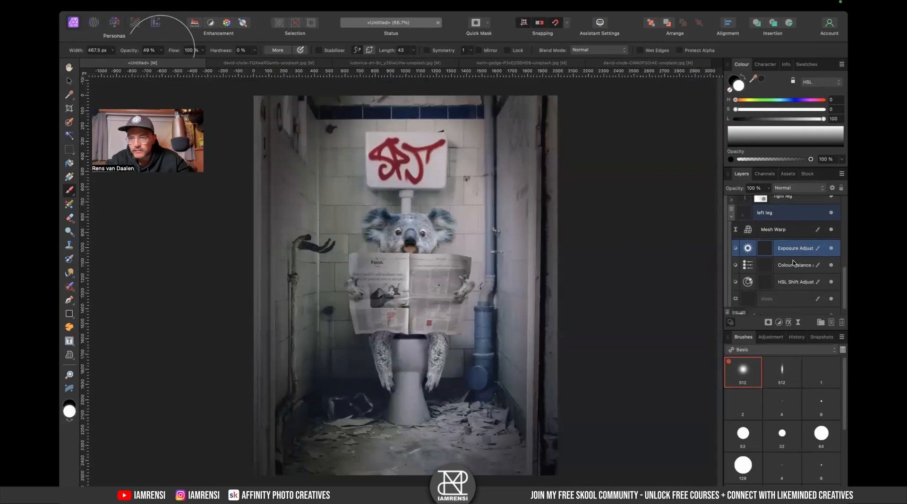
{"action": "left_click", "coordinate": [732, 218]}
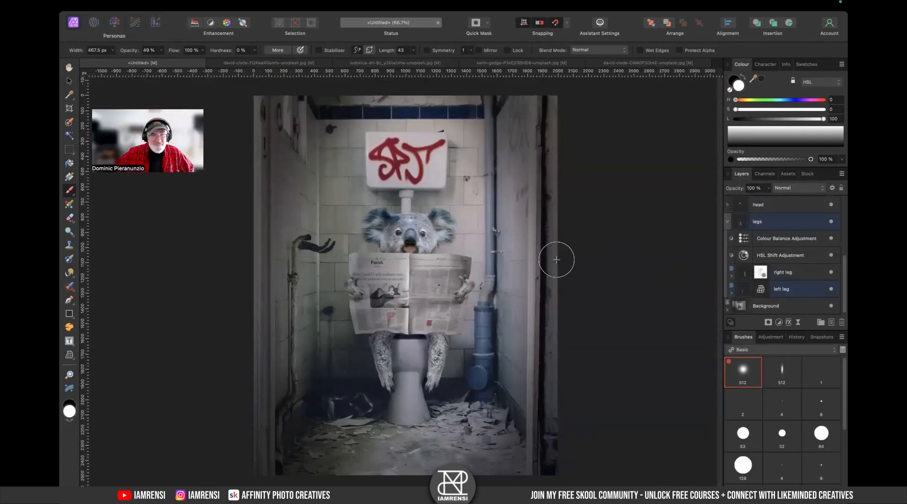
{"action": "scroll", "coordinate": [432, 259], "scroll_direction": "up", "scroll_amount": 3}
{"action": "left_click", "coordinate": [727, 221]}
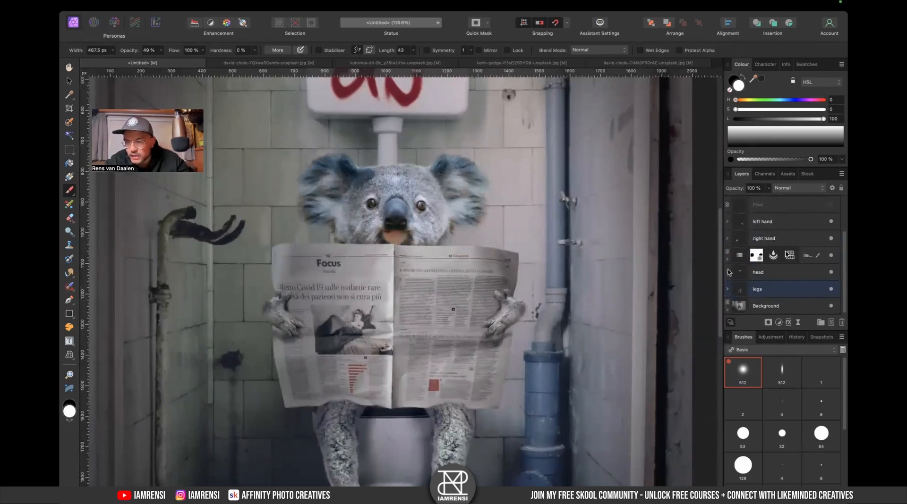
{"action": "scroll", "coordinate": [734, 291], "scroll_direction": "up", "scroll_amount": 3}
{"action": "left_click", "coordinate": [832, 252]}
{"action": "scroll", "coordinate": [740, 283], "scroll_direction": "down", "scroll_amount": 2}
{"action": "scroll", "coordinate": [766, 280], "scroll_direction": "down", "scroll_amount": 3}
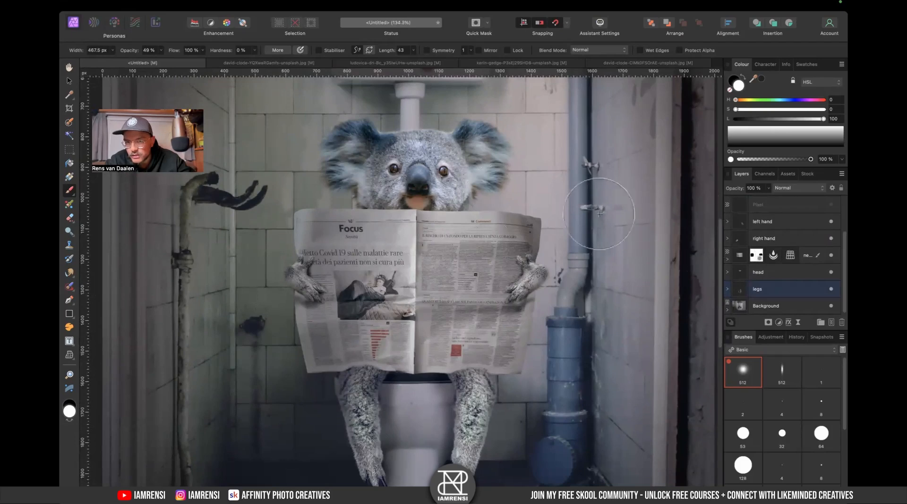
- Expand the head group and add an Exposure adjustment above HSL Shift, set to -0.675
{"action": "scroll", "coordinate": [793, 279], "scroll_direction": "down", "scroll_amount": 1}
{"action": "scroll", "coordinate": [794, 279], "scroll_direction": "up", "scroll_amount": 3}
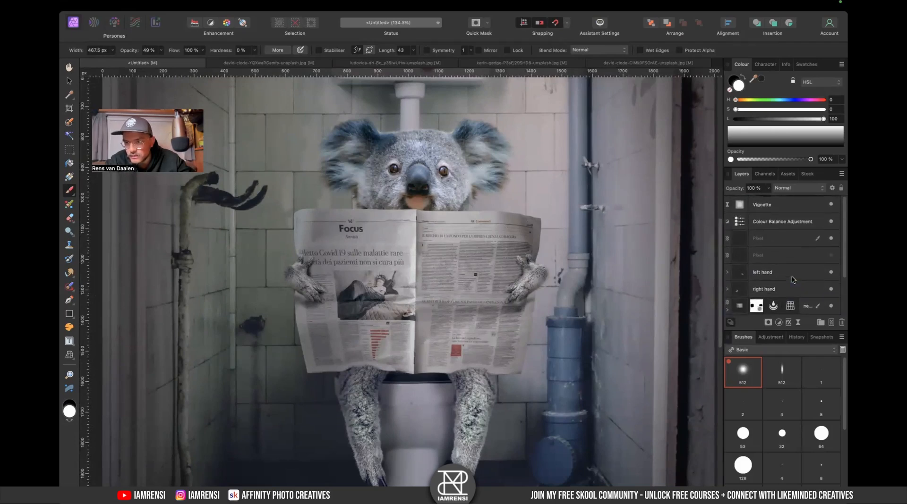
{"action": "scroll", "coordinate": [777, 292], "scroll_direction": "down", "scroll_amount": 3}
{"action": "left_click", "coordinate": [735, 270]}
{"action": "left_click", "coordinate": [728, 271]}
{"action": "scroll", "coordinate": [768, 294], "scroll_direction": "down", "scroll_amount": 1}
{"action": "scroll", "coordinate": [770, 274], "scroll_direction": "down", "scroll_amount": 1}
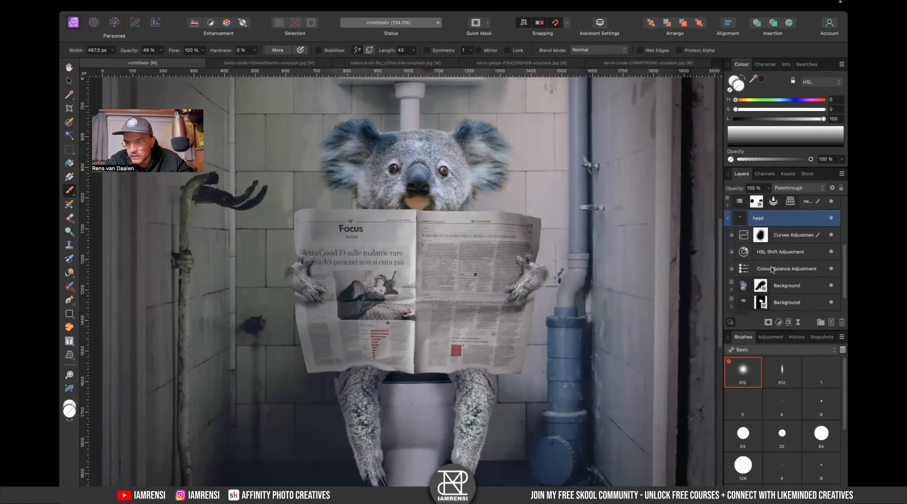
{"action": "left_click", "coordinate": [779, 255]}
{"action": "left_click", "coordinate": [778, 323]}
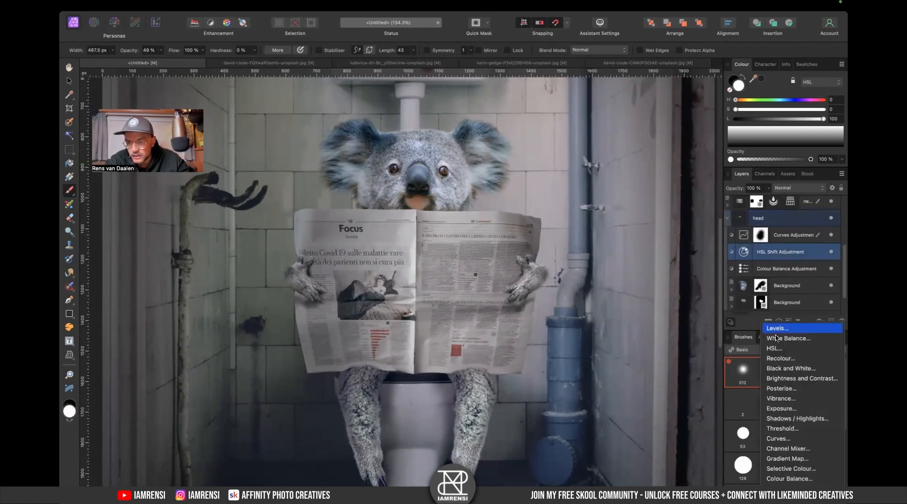
{"action": "left_click", "coordinate": [772, 408]}
{"action": "left_click_drag", "start_coordinate": [609, 425], "coordinate": [604, 426]}
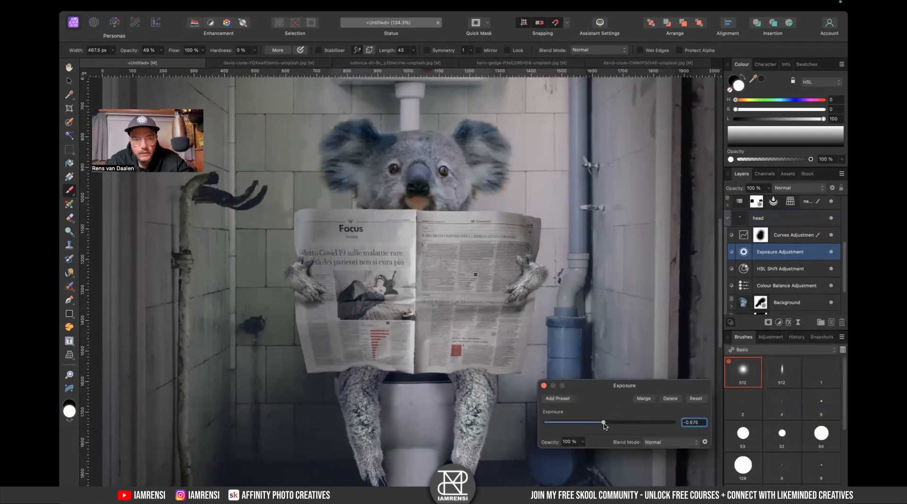
{"action": "left_click", "coordinate": [544, 386]}
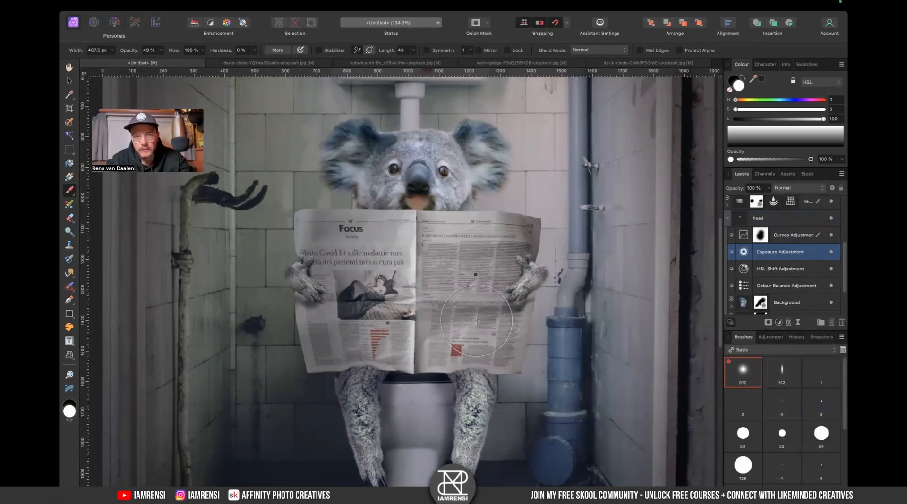
- Invert the head Exposure adjustment and set the brush to 100% opacity at about 371 px
{"action": "key", "text": "bracketleft"}
{"action": "key", "text": "bracketleft"}
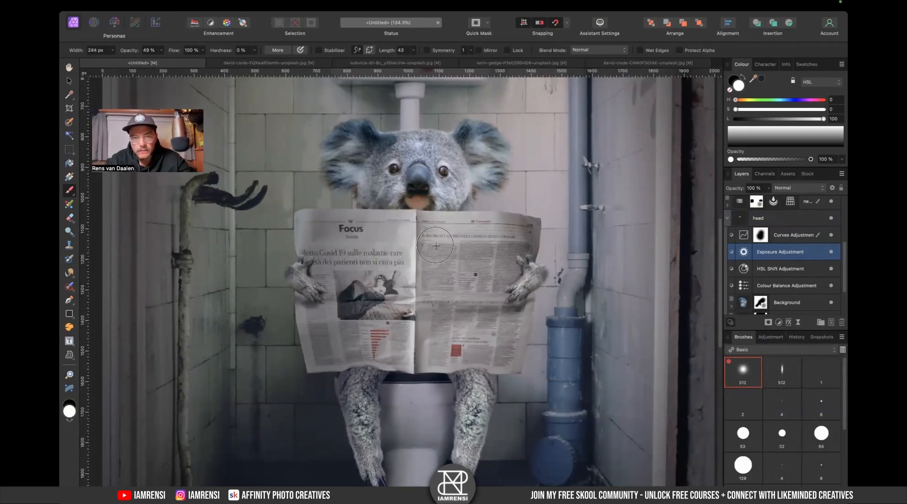
{"action": "key", "text": "super+i"}
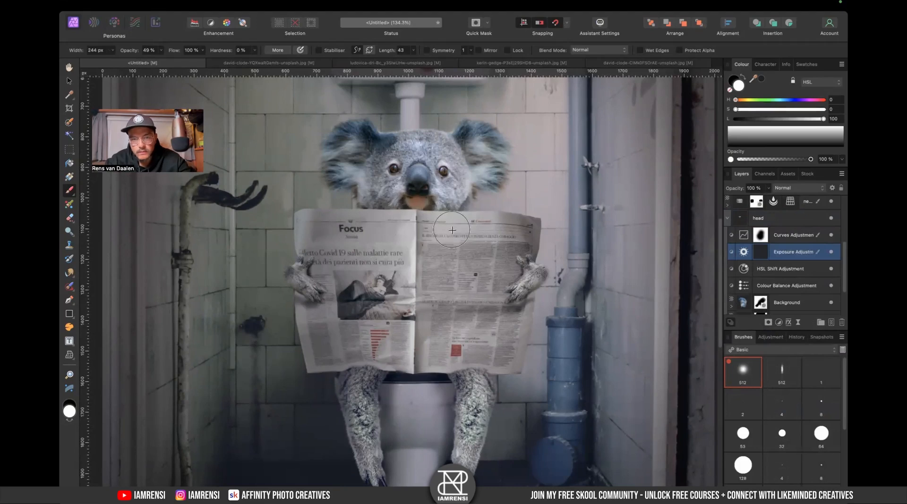
{"action": "key", "text": "x"}
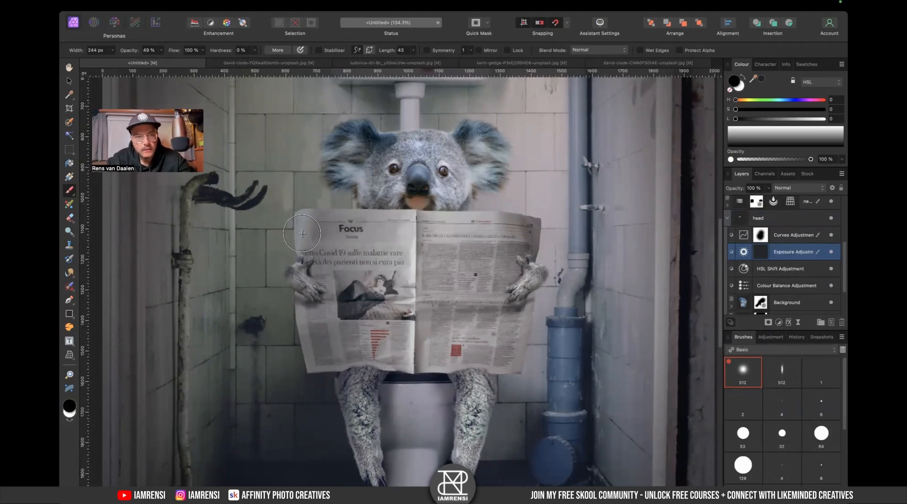
{"action": "key", "text": "0"}
{"action": "key", "text": "x"}
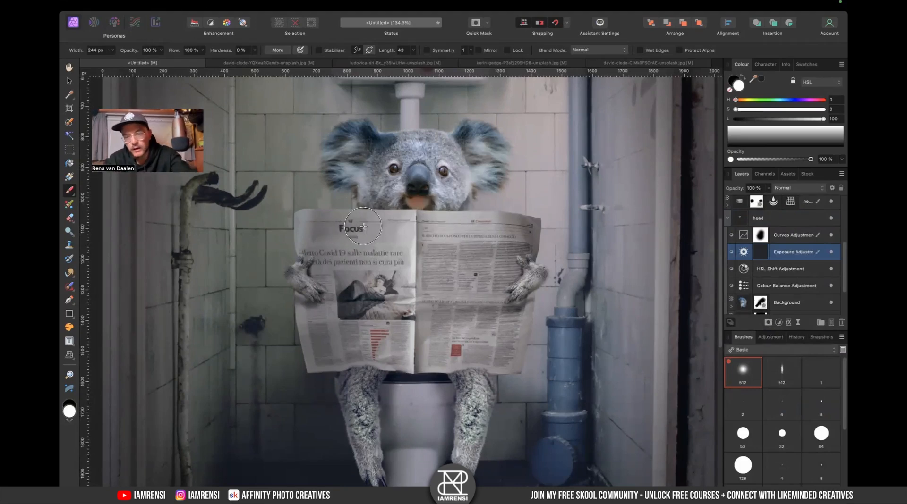
{"action": "key", "text": "bracketright"}
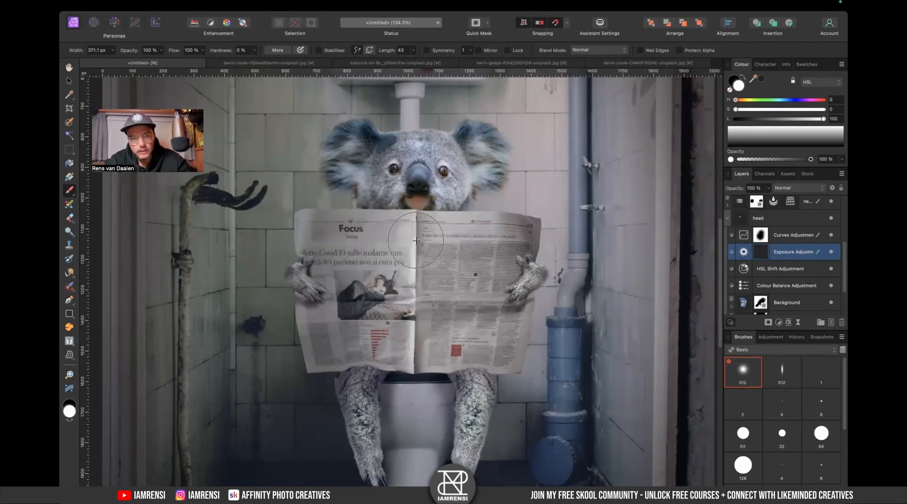
{"action": "key", "text": "e"}
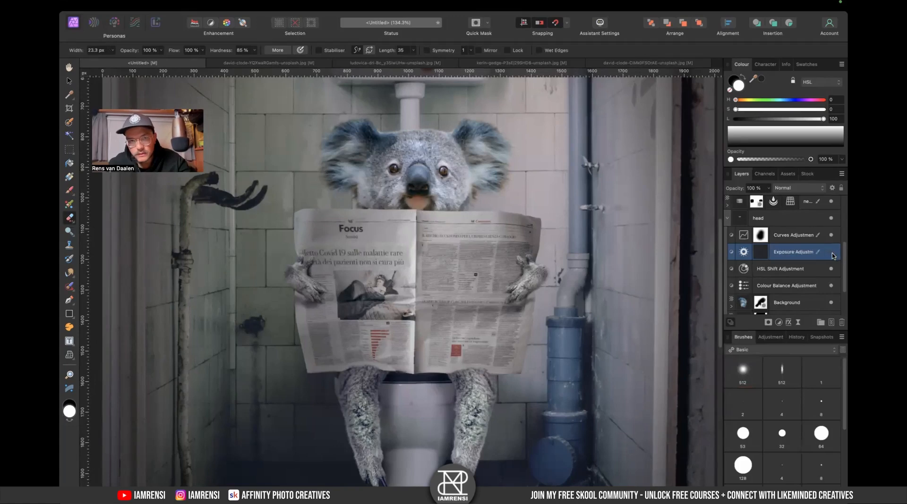
- Set the head Exposure adjustment to -0.398
{"action": "double_click", "coordinate": [744, 253]}
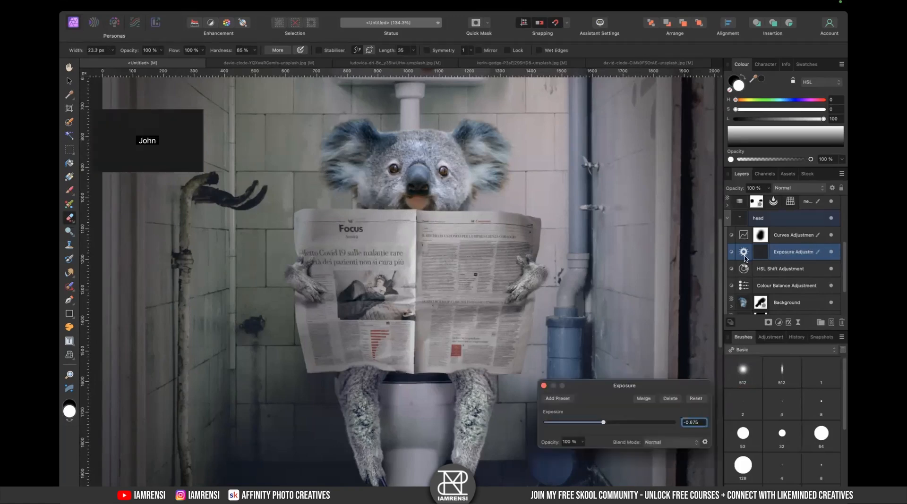
{"action": "left_click_drag", "start_coordinate": [601, 425], "coordinate": [607, 425]}
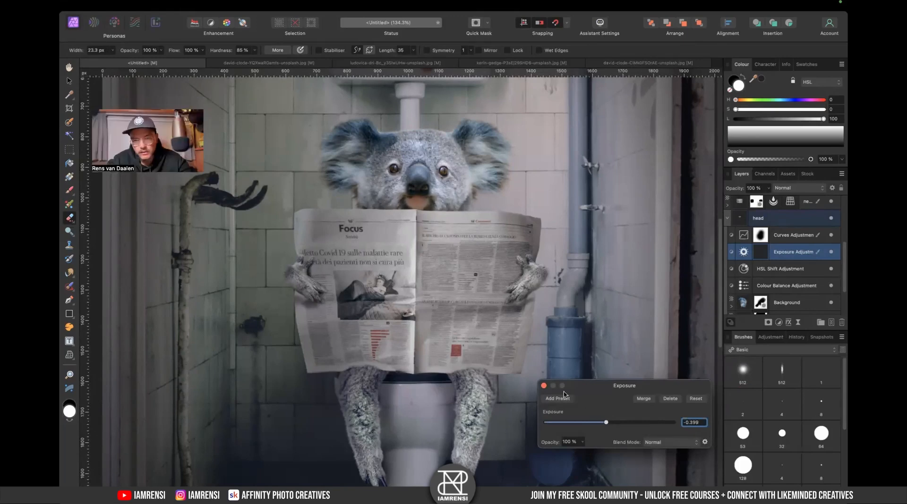
{"action": "left_click", "coordinate": [544, 386]}
- Add a Curves adjustment above the head Exposure and pull the curve slightly down
{"action": "left_click", "coordinate": [761, 271]}
{"action": "left_click", "coordinate": [787, 254]}
{"action": "key", "text": "super+m"}
{"action": "left_click_drag", "start_coordinate": [614, 333], "coordinate": [616, 340]}
{"action": "left_click", "coordinate": [543, 219]}
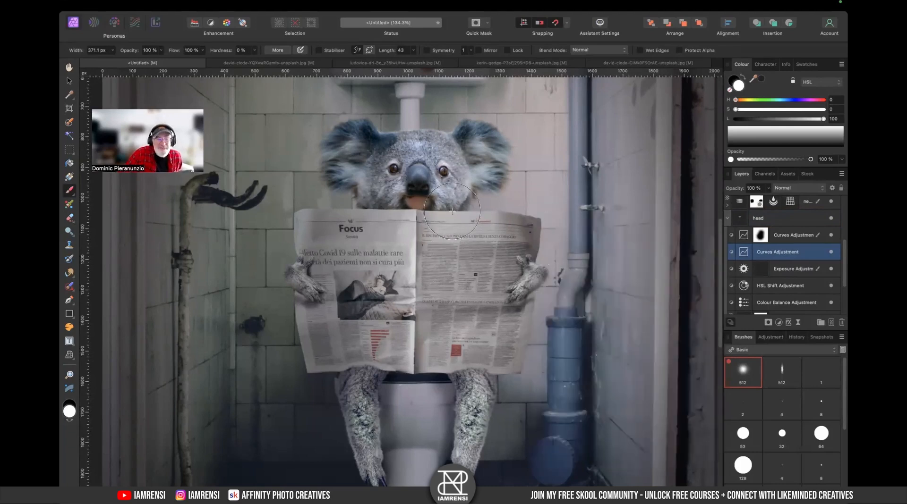
- Collapse the head group and move it slightly down on the canvas
{"action": "key", "text": "v"}
{"action": "scroll", "coordinate": [416, 207], "scroll_direction": "up", "scroll_amount": 5}
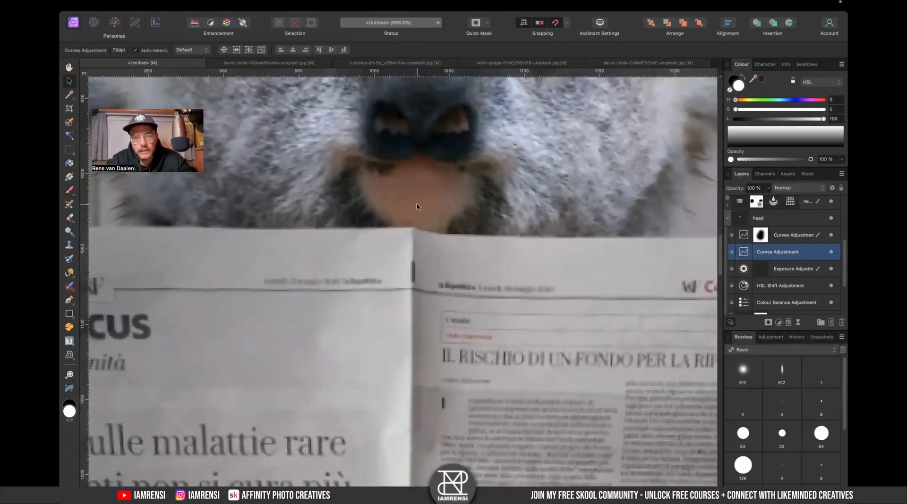
{"action": "scroll", "coordinate": [422, 179], "scroll_direction": "down", "scroll_amount": 5}
{"action": "scroll", "coordinate": [421, 179], "scroll_direction": "down", "scroll_amount": 3}
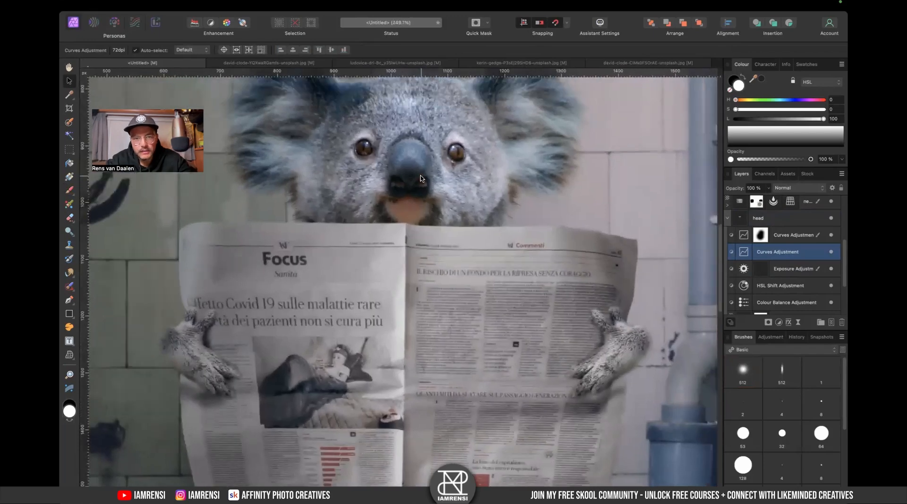
{"action": "left_click", "coordinate": [449, 195]}
{"action": "left_click", "coordinate": [727, 225]}
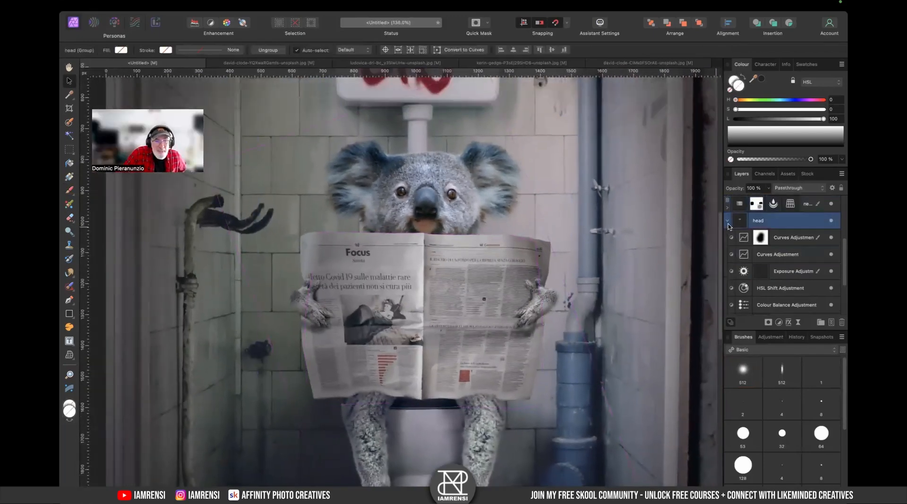
{"action": "left_click", "coordinate": [727, 223]}
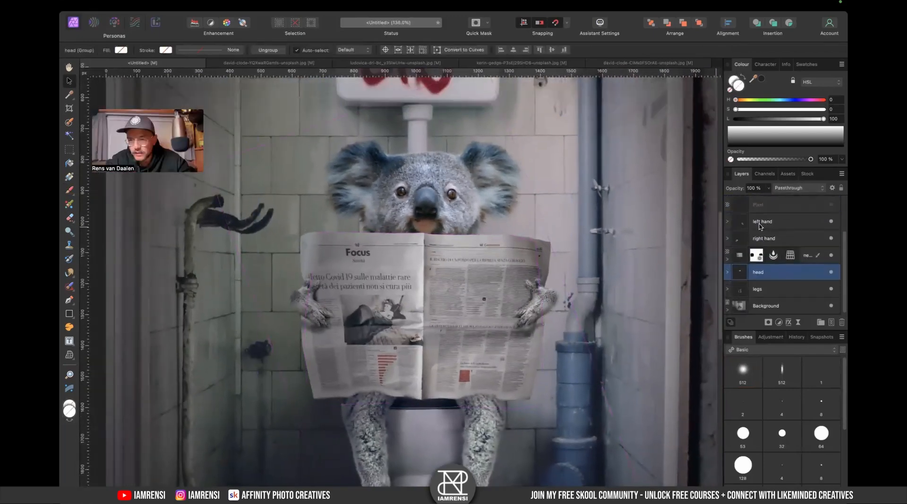
{"action": "mouse_move", "coordinate": [436, 188]}
{"action": "left_mouse_down"}
{"action": "mouse_move", "coordinate": [439, 157]}
{"action": "mouse_move", "coordinate": [436, 193]}
{"action": "left_mouse_up"}
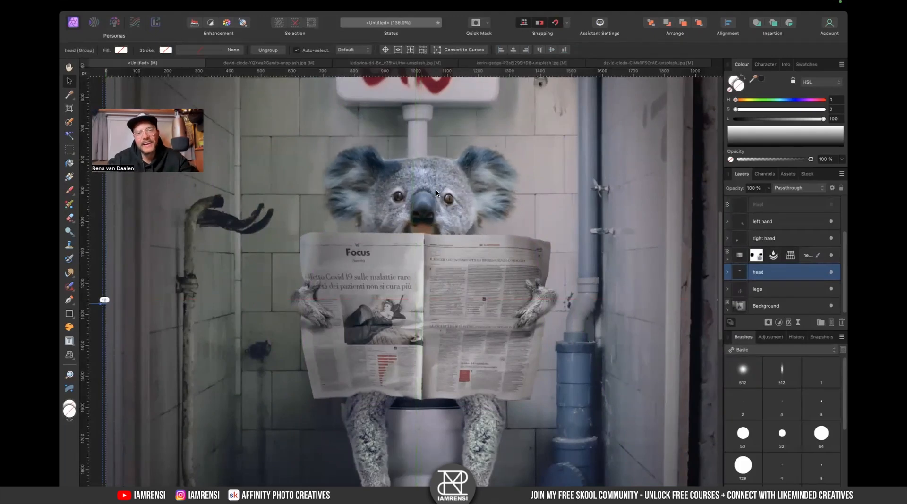
- Fit the whole image in view, toggle the Vignette layer off and on, and inspect its Live Vignette settings
{"action": "key", "text": "super+0"}
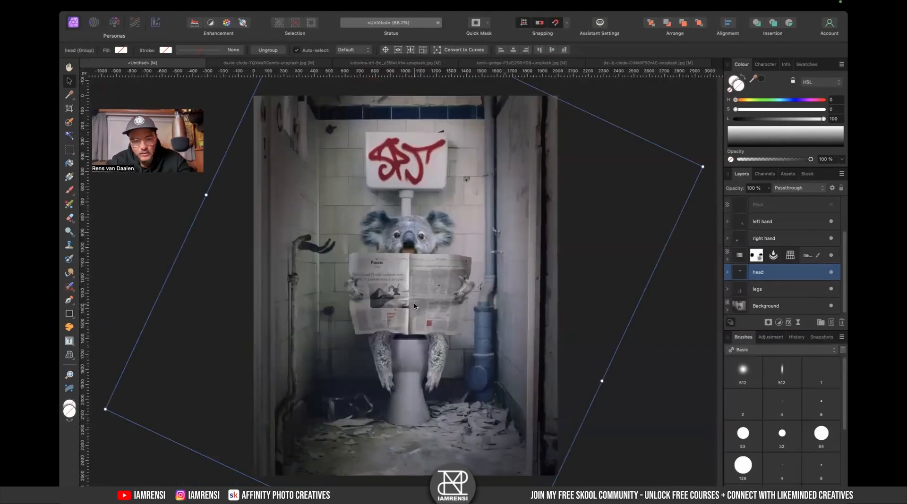
{"action": "key", "text": "b"}
{"action": "key", "text": "v"}
{"action": "left_click", "coordinate": [641, 228]}
{"action": "scroll", "coordinate": [778, 242], "scroll_direction": "up", "scroll_amount": 3}
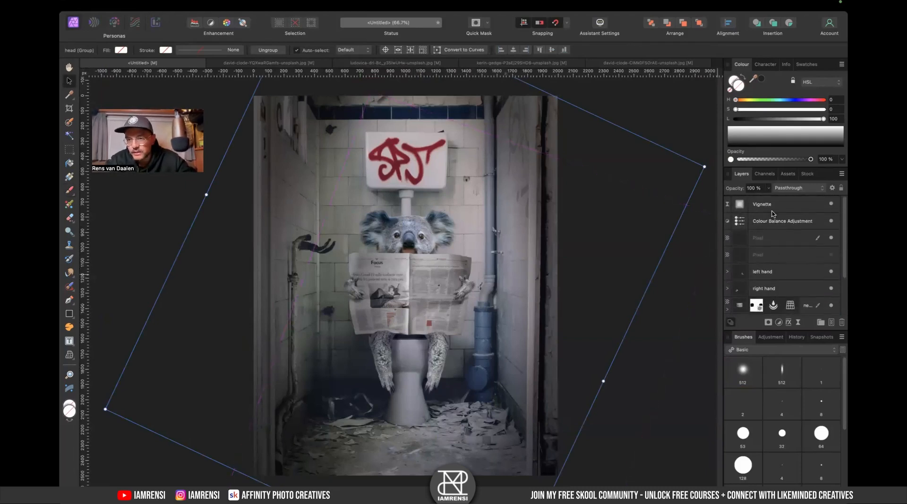
{"action": "left_click", "coordinate": [773, 218]}
{"action": "left_click", "coordinate": [784, 204], "text": "shift"}
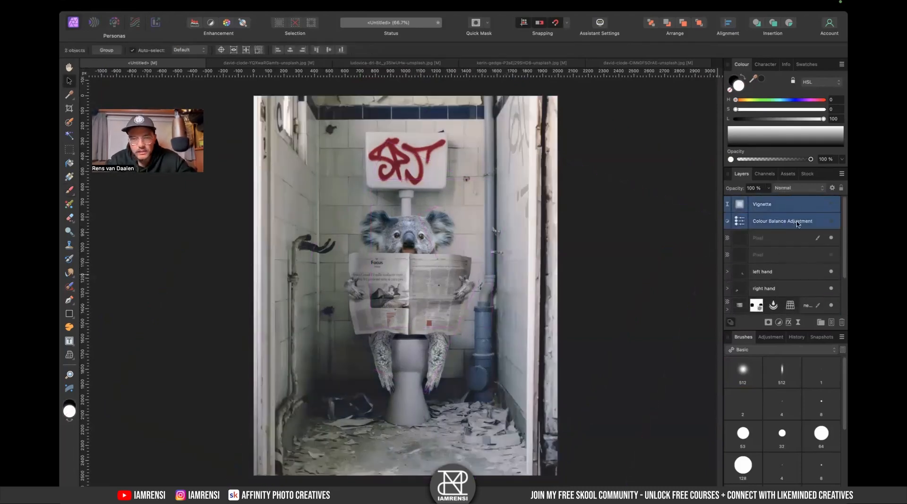
{"action": "left_click", "coordinate": [798, 224]}
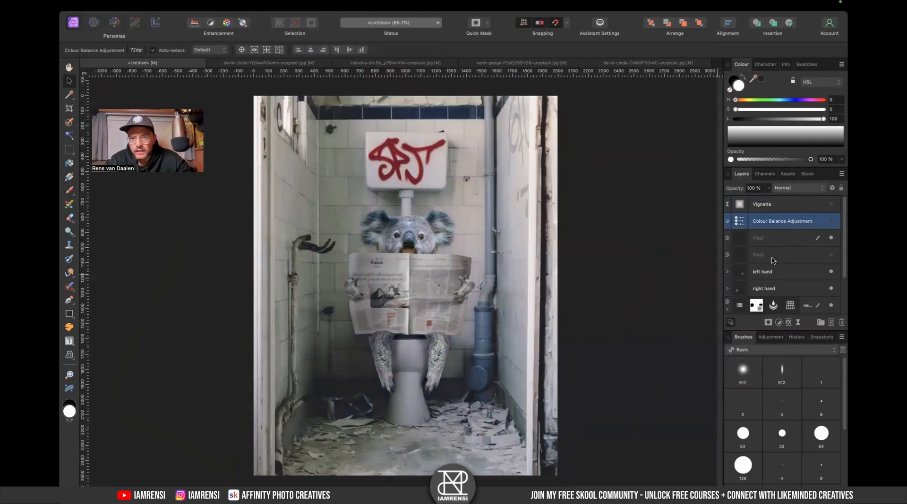
{"action": "left_click", "coordinate": [831, 204]}
{"action": "left_click", "coordinate": [832, 206]}
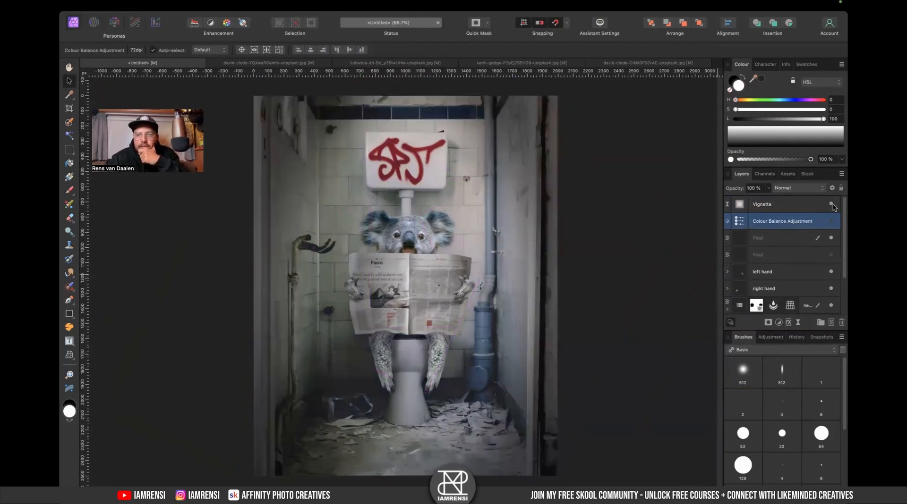
{"action": "double_click", "coordinate": [739, 205]}
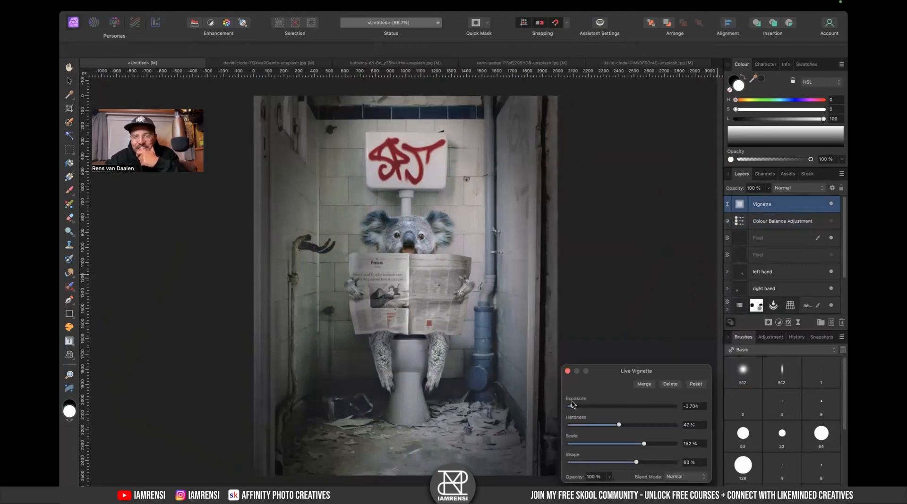
{"action": "left_click", "coordinate": [568, 371]}
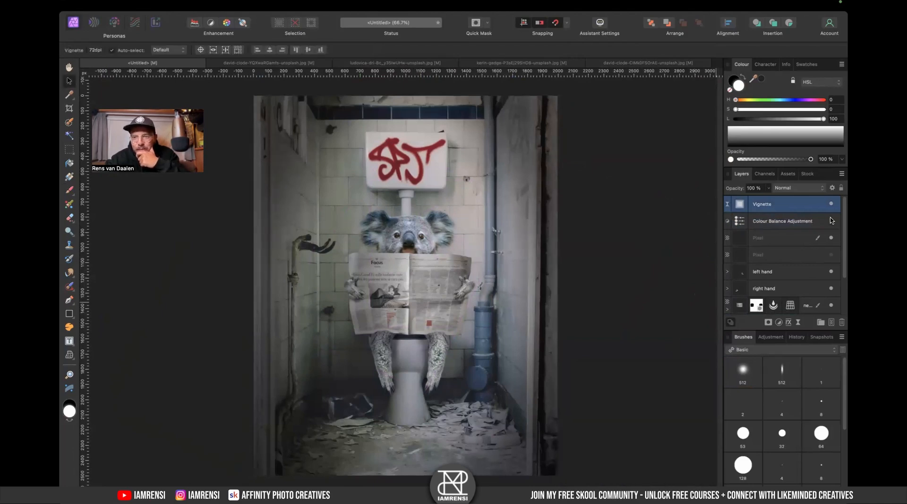